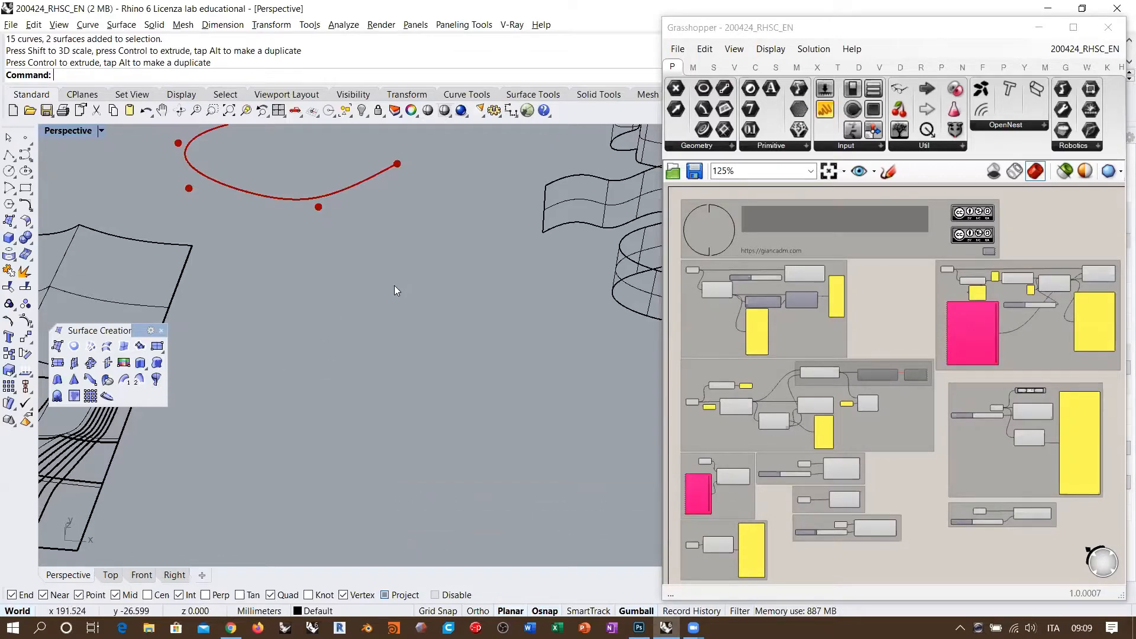
# Draw a vertical line about 46 mm tall in the empty area below the red control-point curve.
pyautogui.moveTo(394, 285); pyautogui.dragTo(425, 312, button='right')
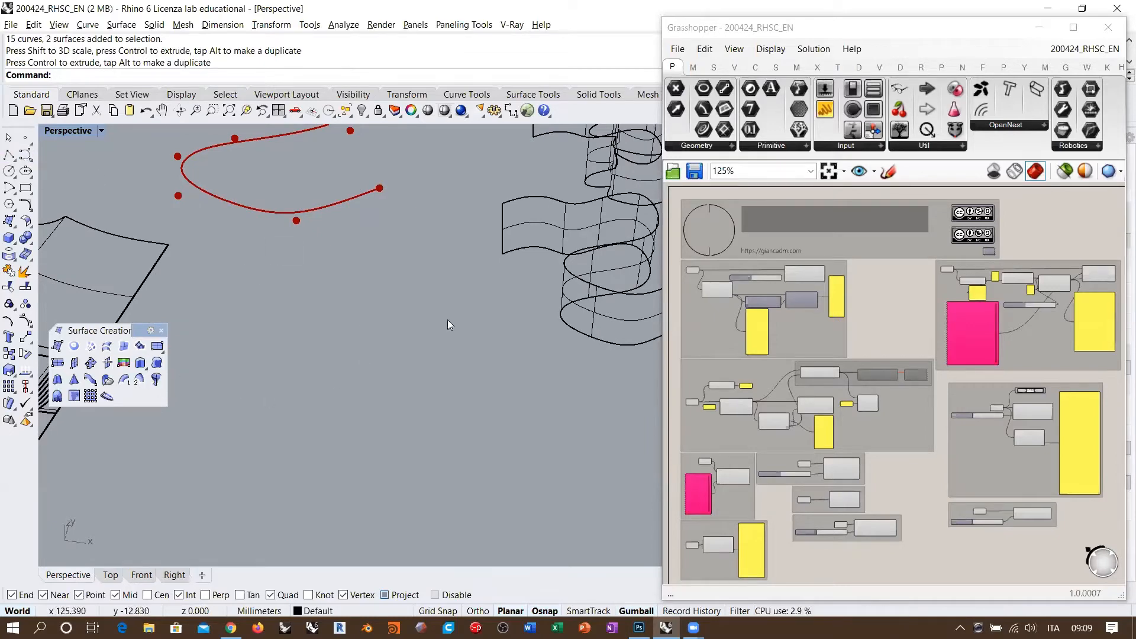
pyautogui.scroll(-5, 449, 370)
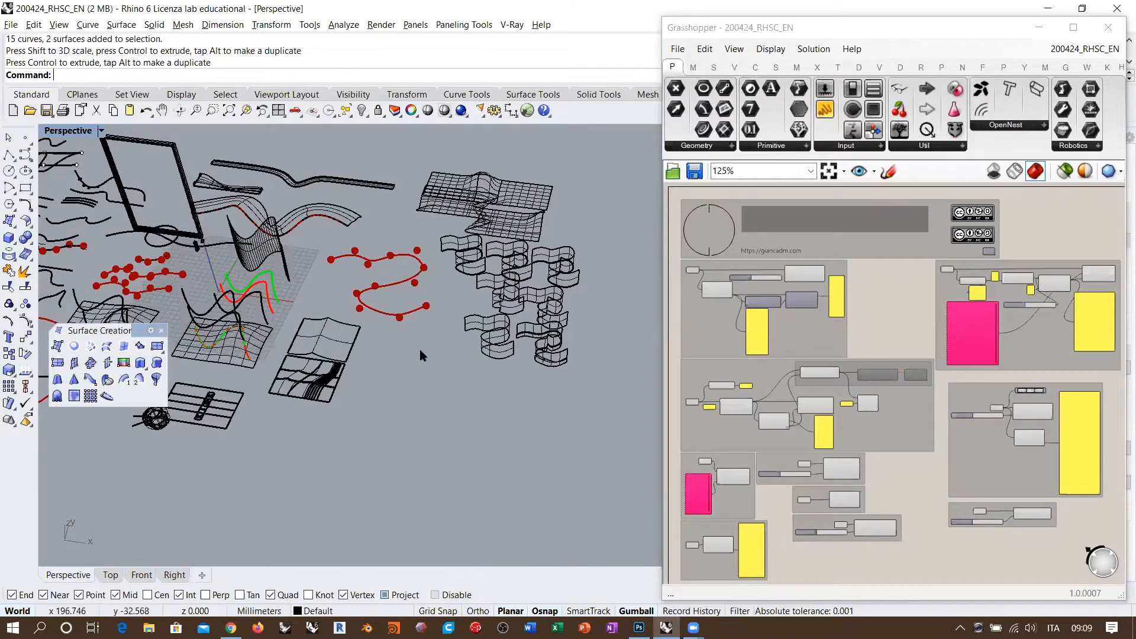
pyautogui.scroll(5, 420, 355)
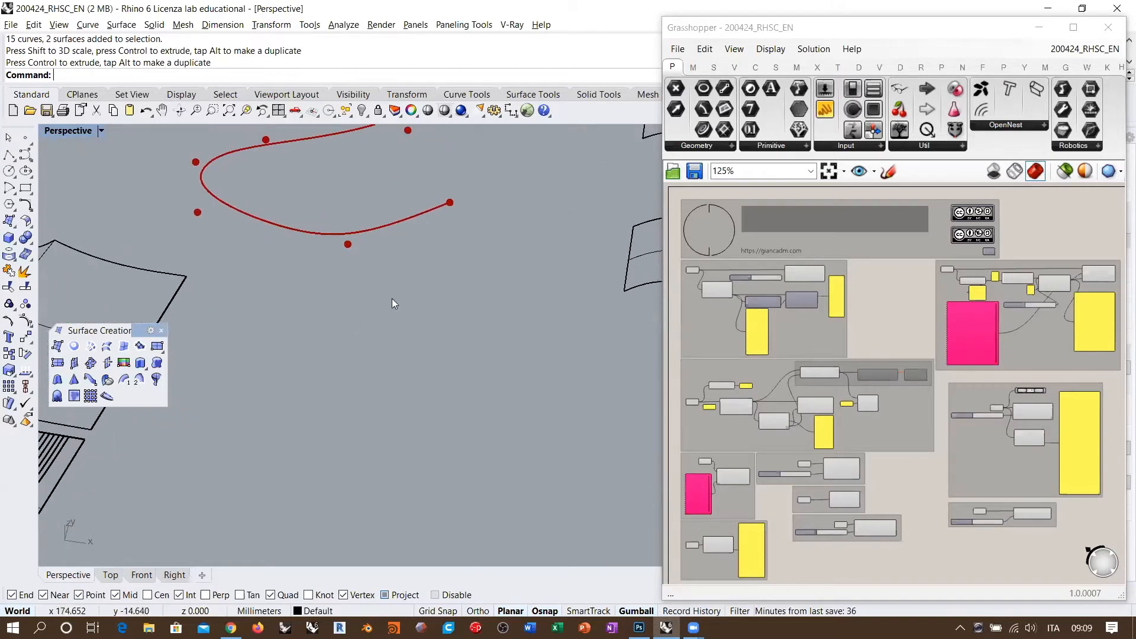
pyautogui.scroll(-3, 395, 304)
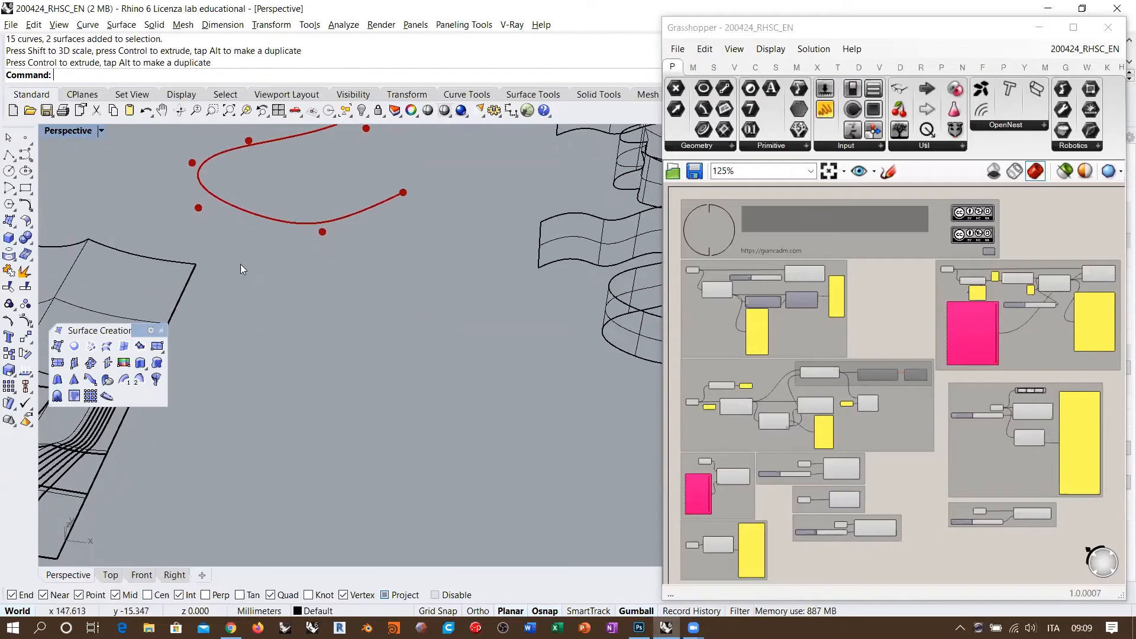
pyautogui.click(11, 155)
pyautogui.click(26, 160)
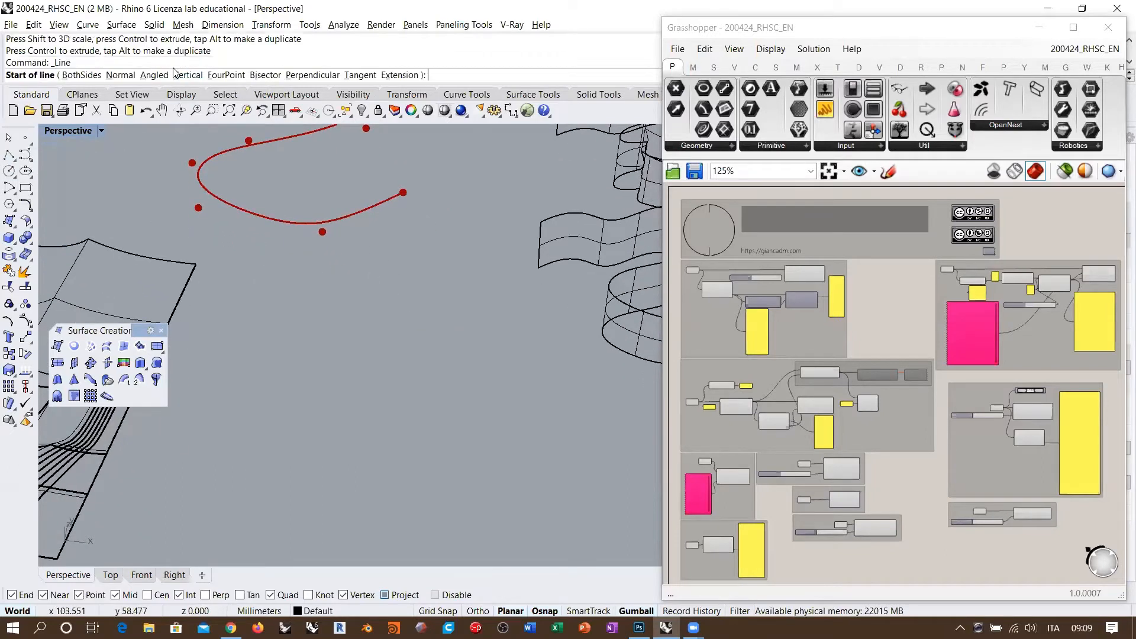
pyautogui.click(368, 374)
pyautogui.click(417, 213)
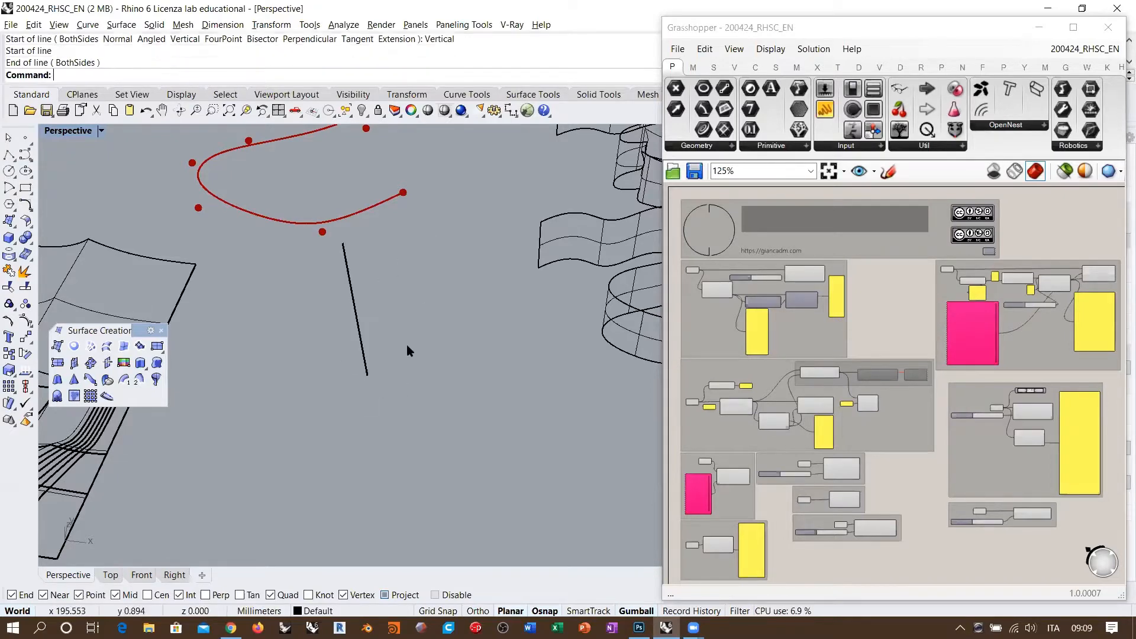
# Draw a vertical rectangle about 21 by 46 mm from the line's lower end, with Project snapping off, matching its height to the line.
pyautogui.moveTo(432, 345); pyautogui.dragTo(431, 306, button='right')
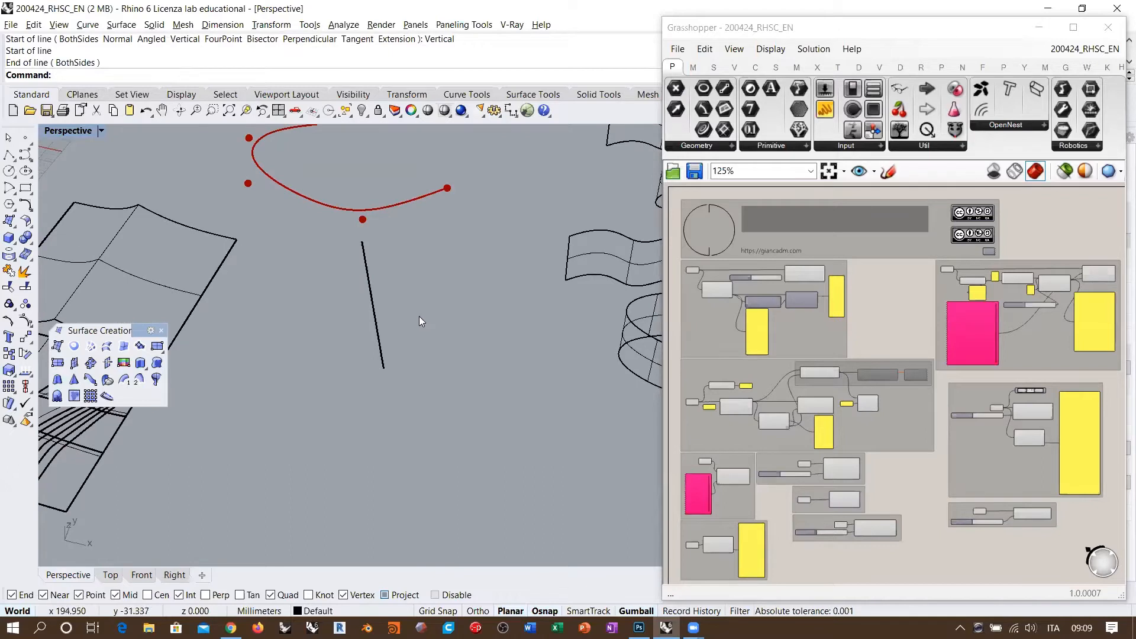
pyautogui.moveTo(423, 279)
pyautogui.mouseDown(button='right')
pyautogui.moveTo(452, 299)
pyautogui.moveTo(423, 279)
pyautogui.mouseUp(button='right')
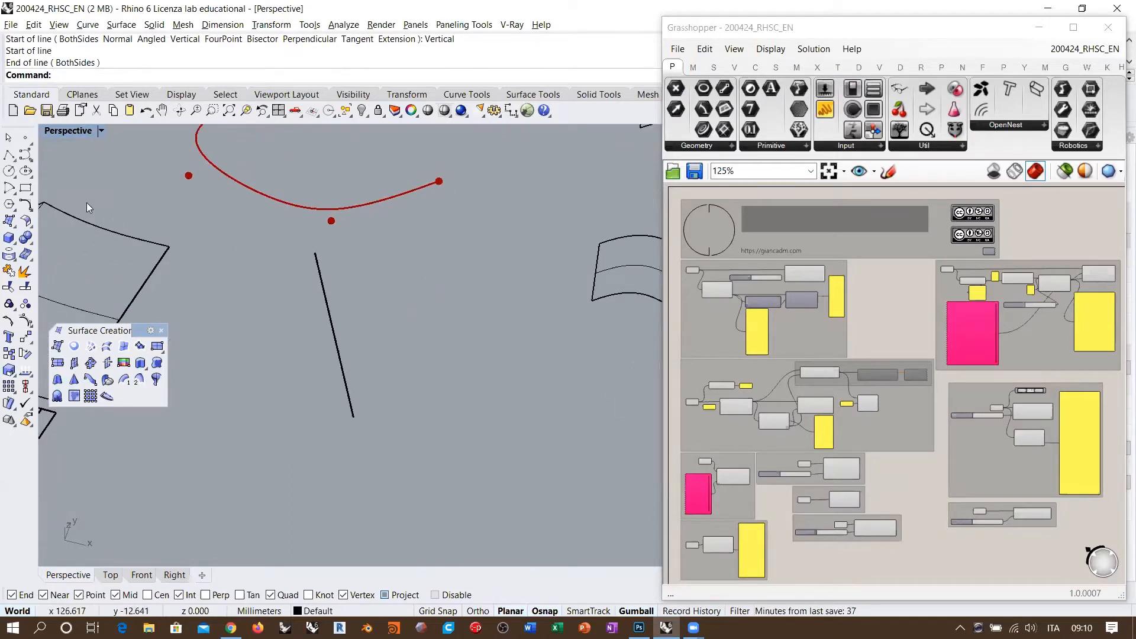
pyautogui.click(25, 188)
pyautogui.click(140, 75)
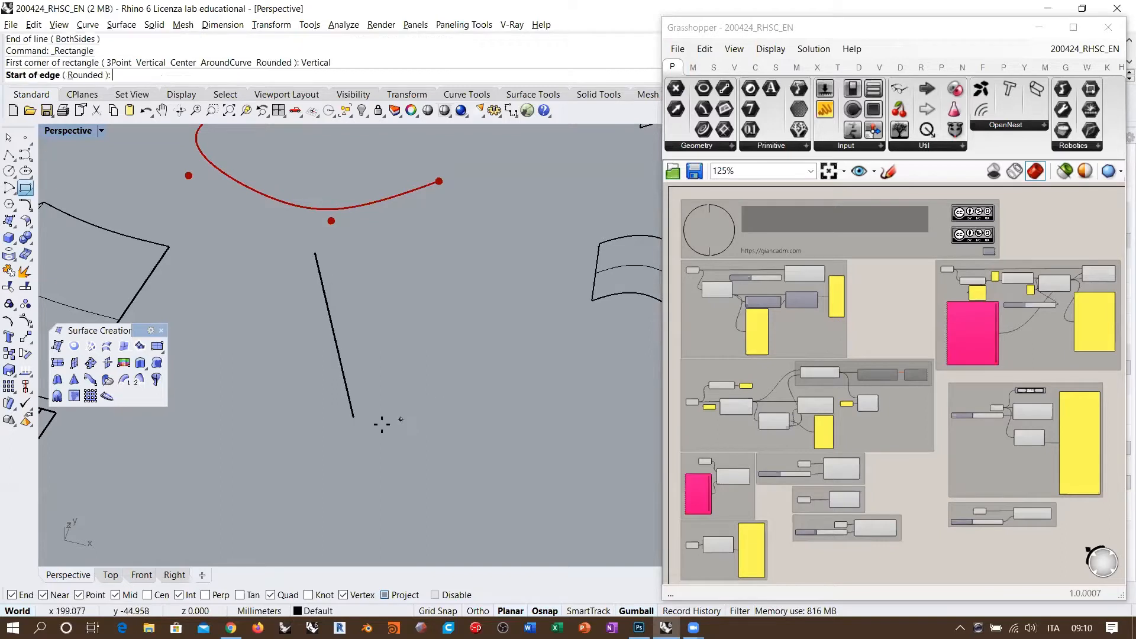
pyautogui.click(354, 418)
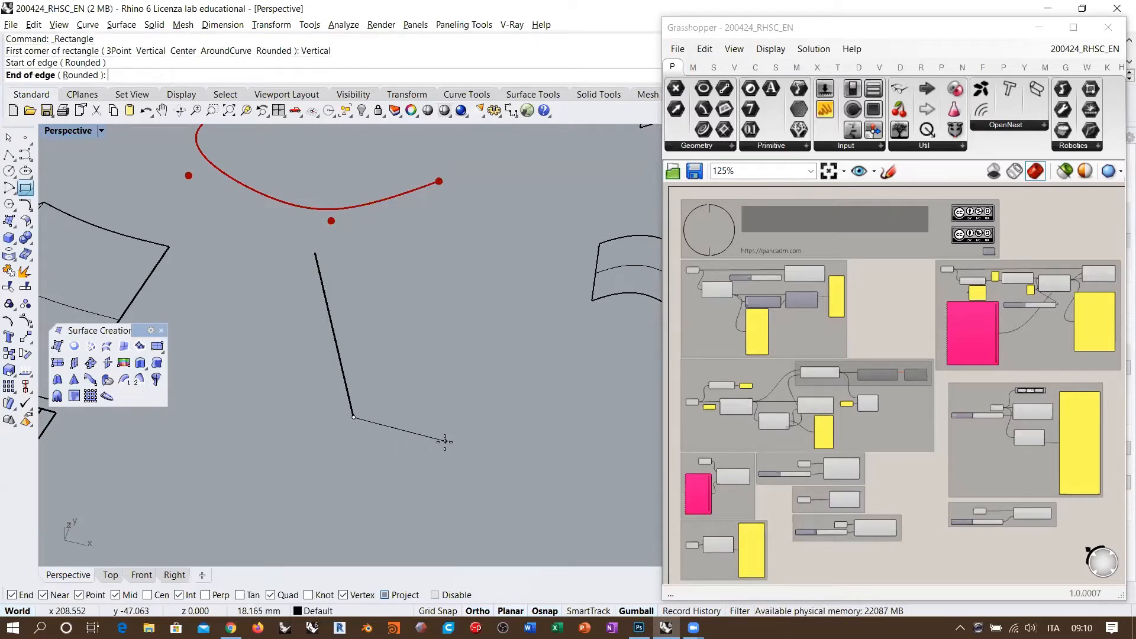
pyautogui.click(459, 444)
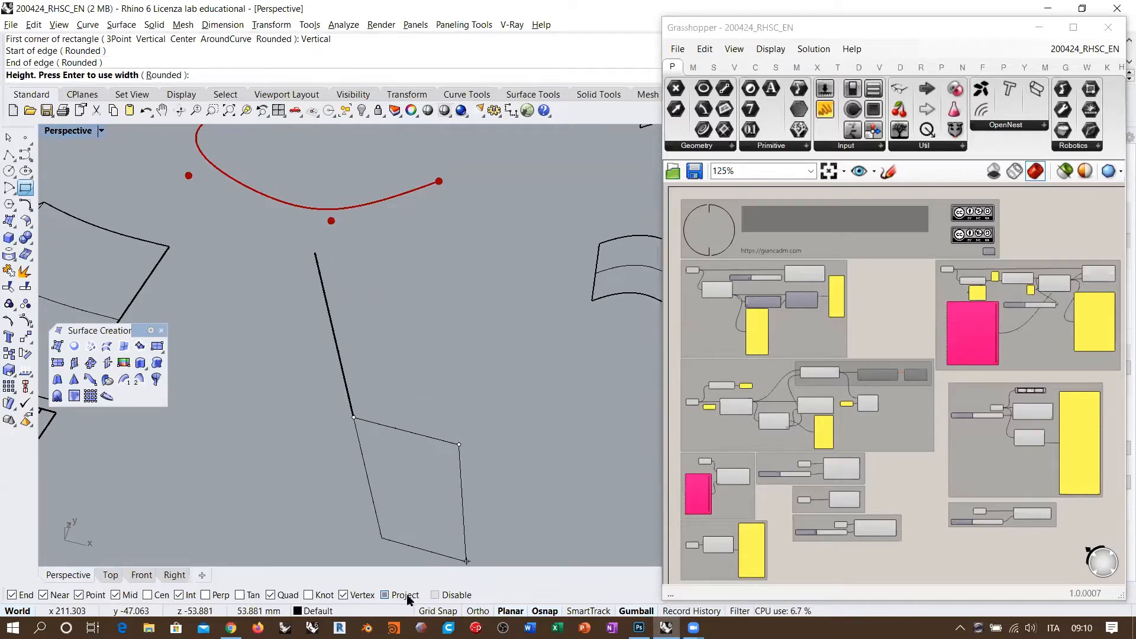
pyautogui.click(329, 270)
pyautogui.moveTo(504, 334)
pyautogui.mouseDown(button='right')
pyautogui.moveTo(379, 323)
pyautogui.moveTo(486, 296)
pyautogui.moveTo(438, 305)
pyautogui.moveTo(369, 393)
pyautogui.moveTo(338, 353)
pyautogui.mouseUp(button='right')
pyautogui.scroll(5, 376, 348)
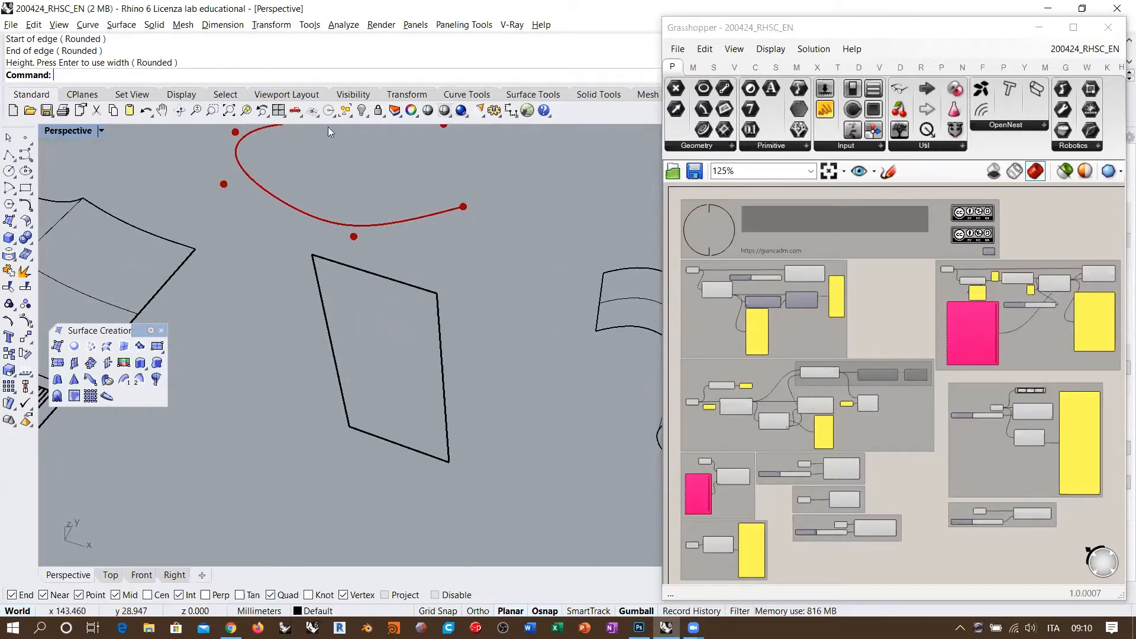
pyautogui.click(312, 113)
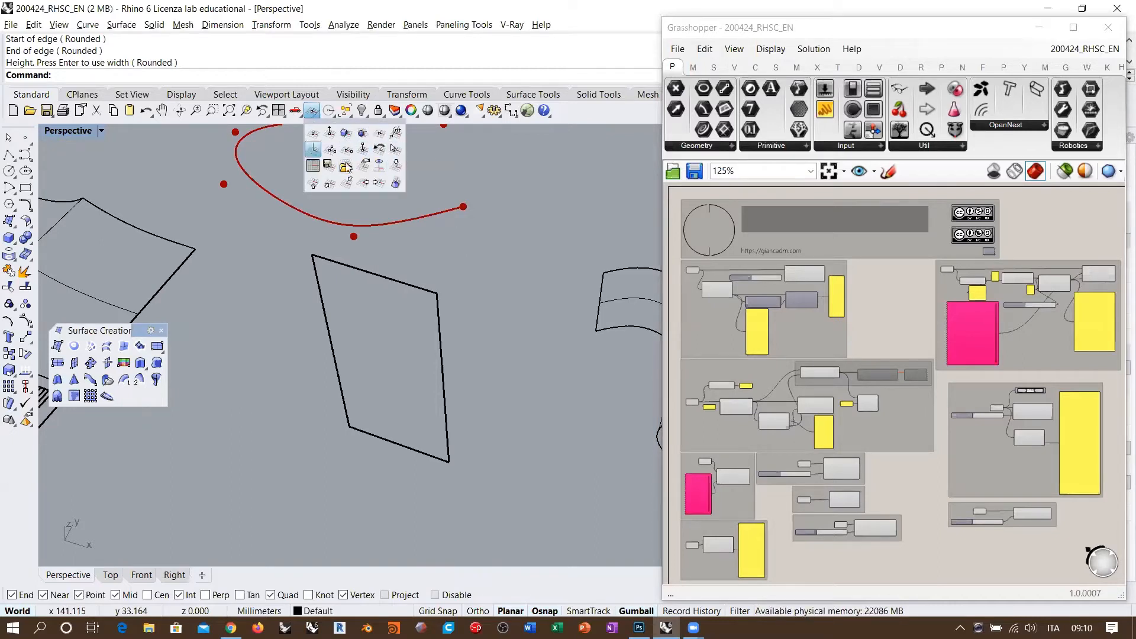
pyautogui.click(469, 260)
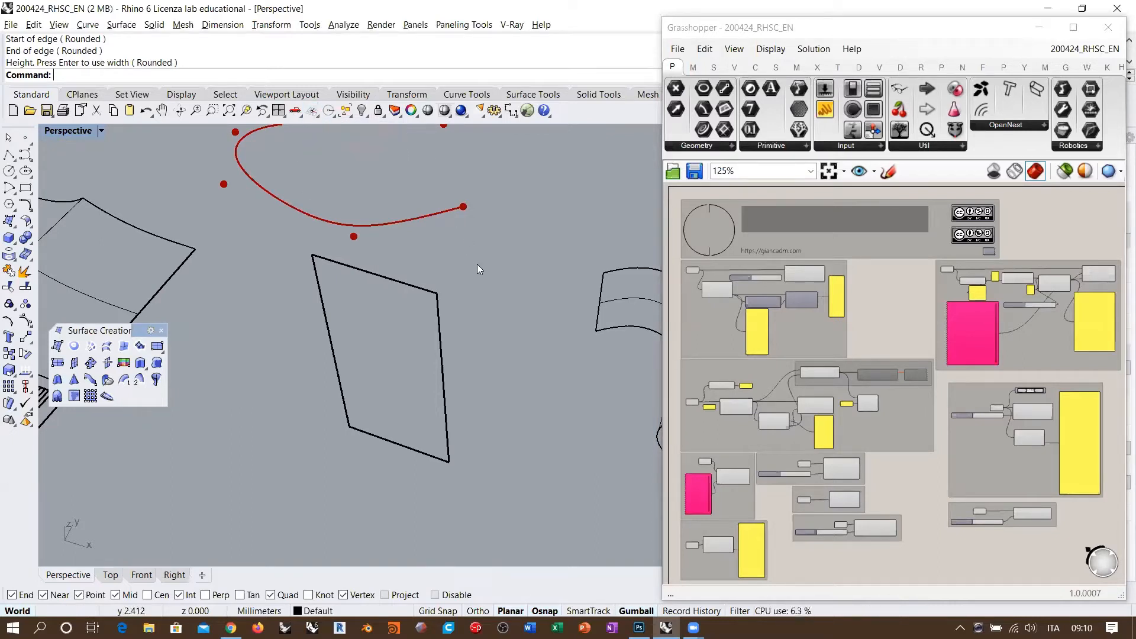
pyautogui.click(377, 277)
pyautogui.press('Escape')
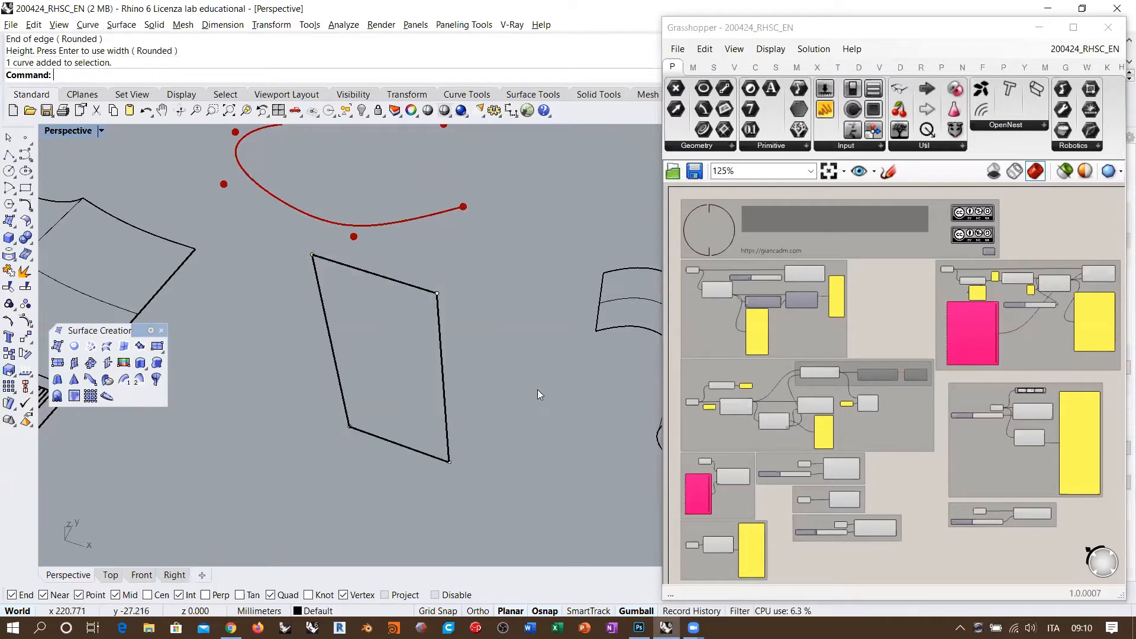
# Start a control-point curve at the rectangle's lower-left corner.
pyautogui.click(26, 155)
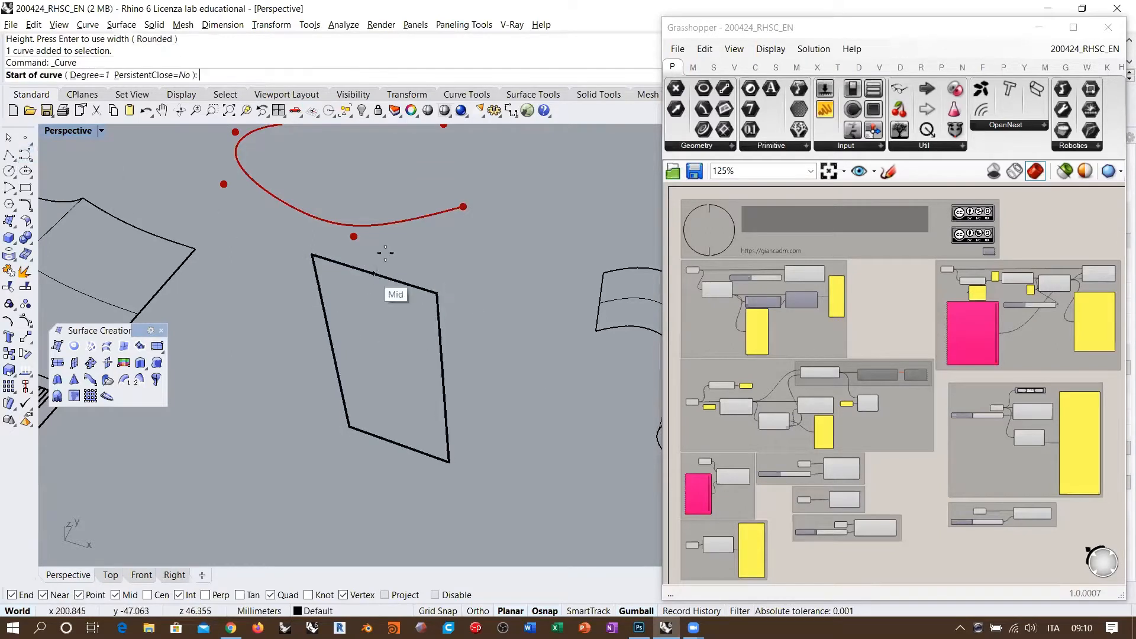
pyautogui.click(348, 427)
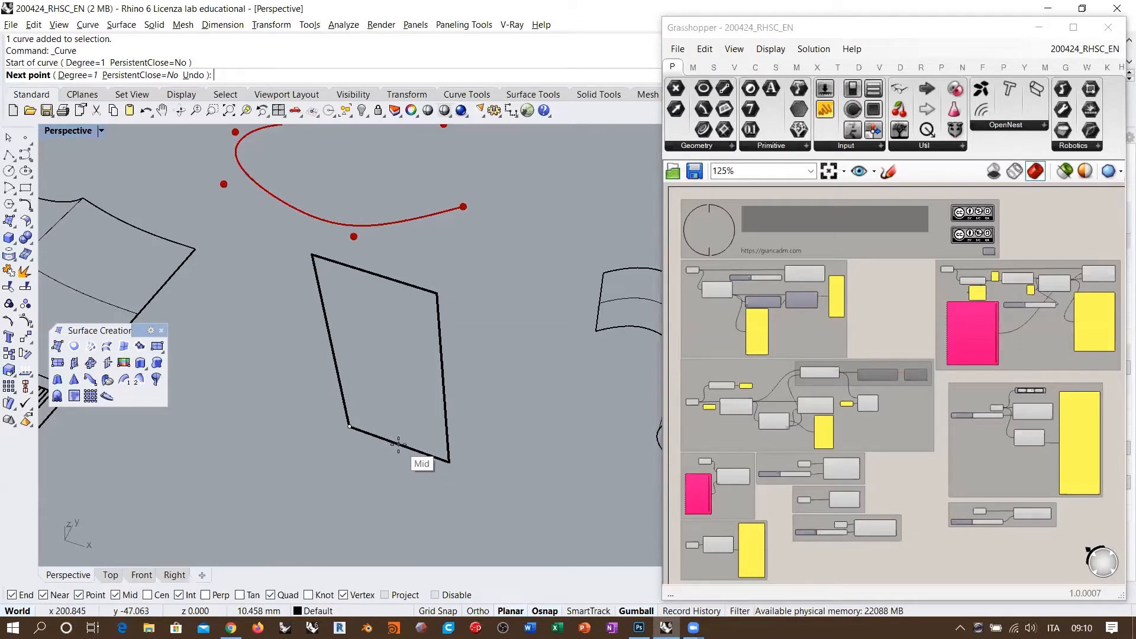
pyautogui.scroll(3, 400, 444)
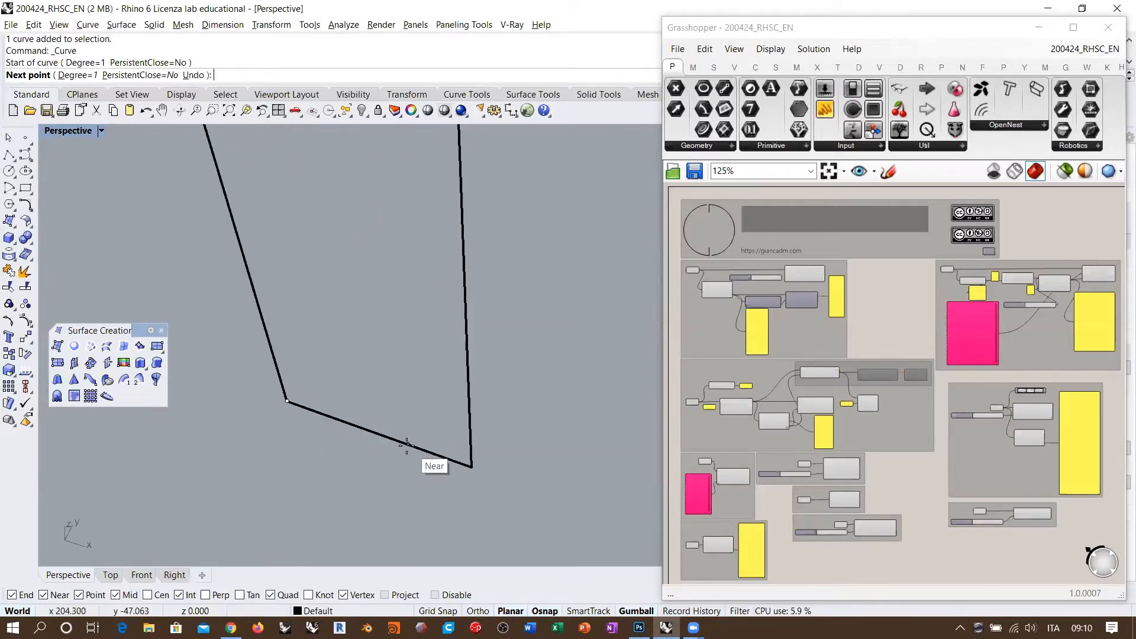
pyautogui.click(407, 443)
pyautogui.click(436, 454)
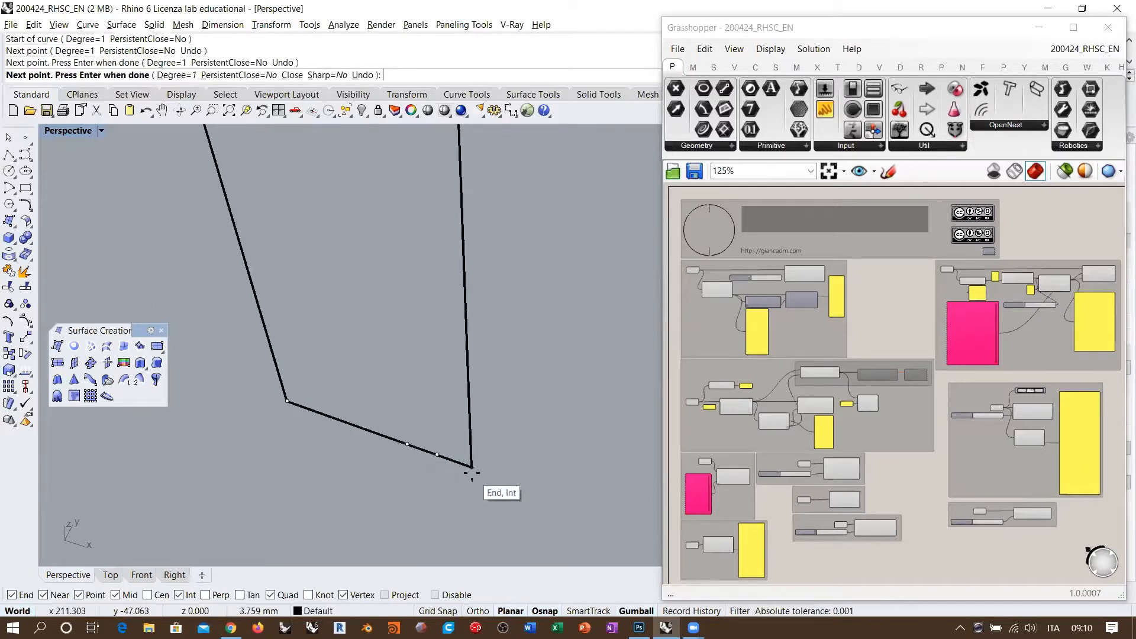
pyautogui.hotkey('ctrl', 'z')
pyautogui.hotkey('ctrl', 'z')
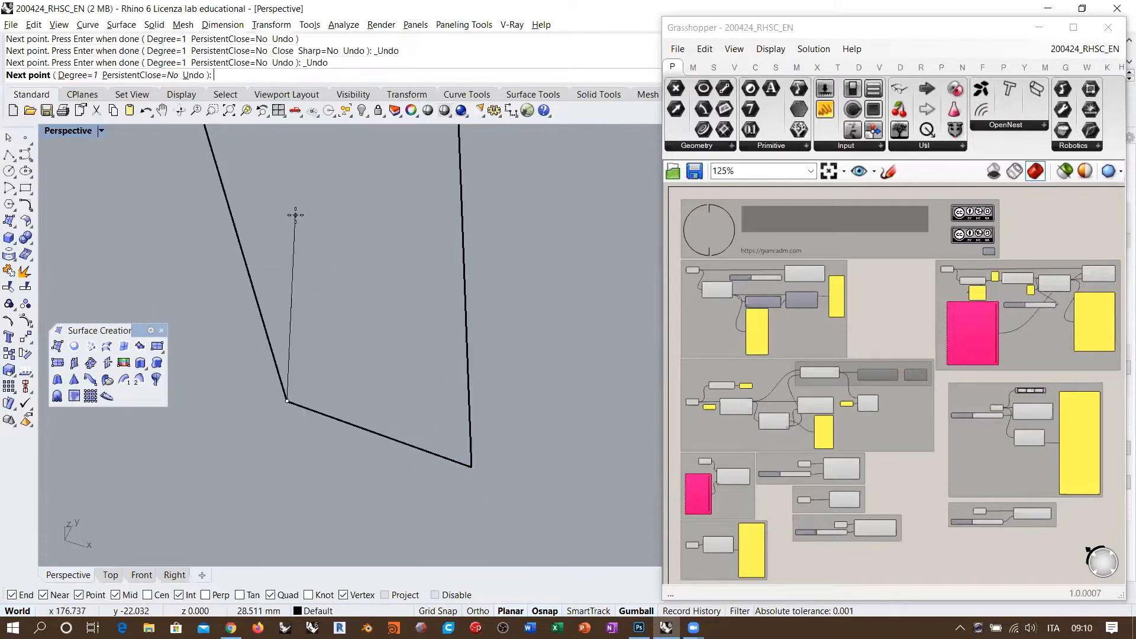
# Set the curve degree to 3 and place control points along the rectangle's lower edge, at its lower-right corner and just above it.
pyautogui.click(77, 75)
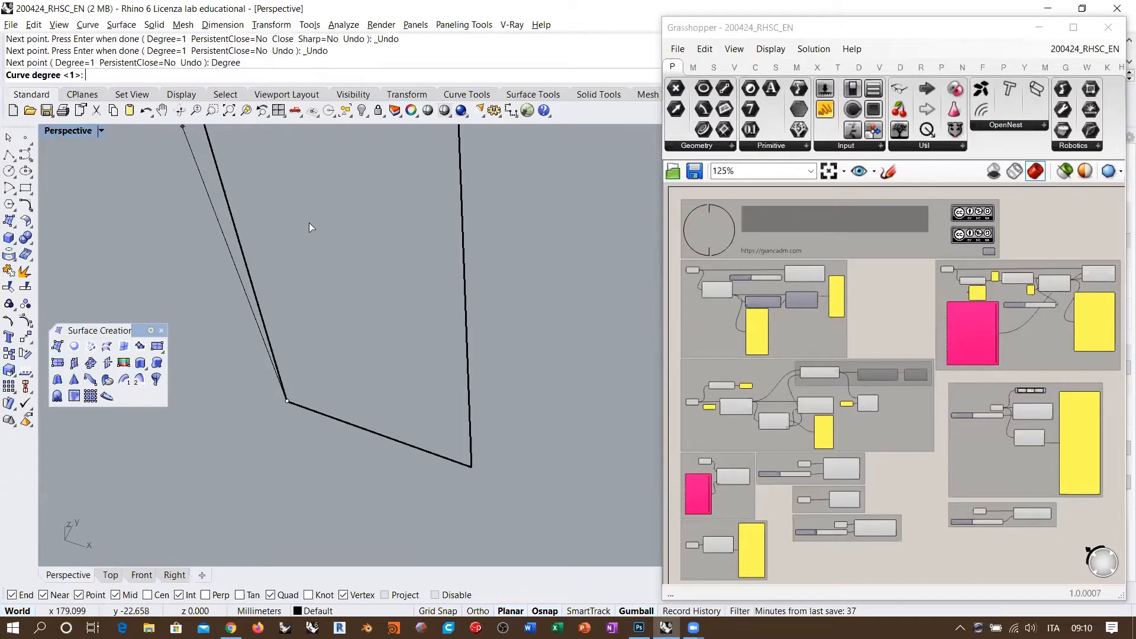
pyautogui.write('3')
pyautogui.press('Return')
pyautogui.click(409, 444)
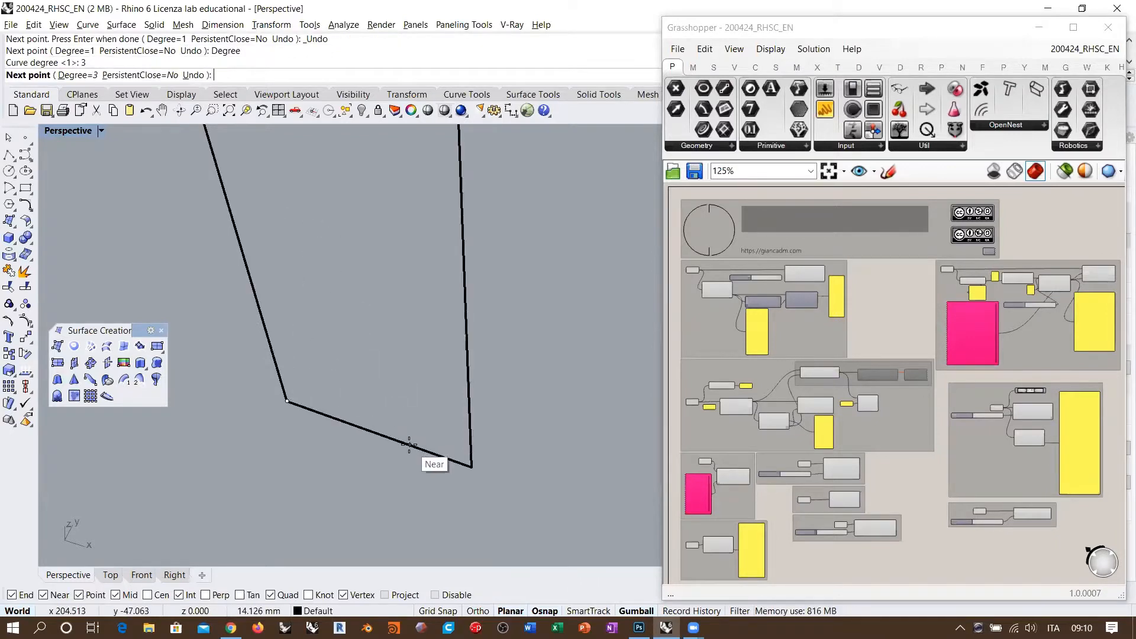
pyautogui.click(439, 455)
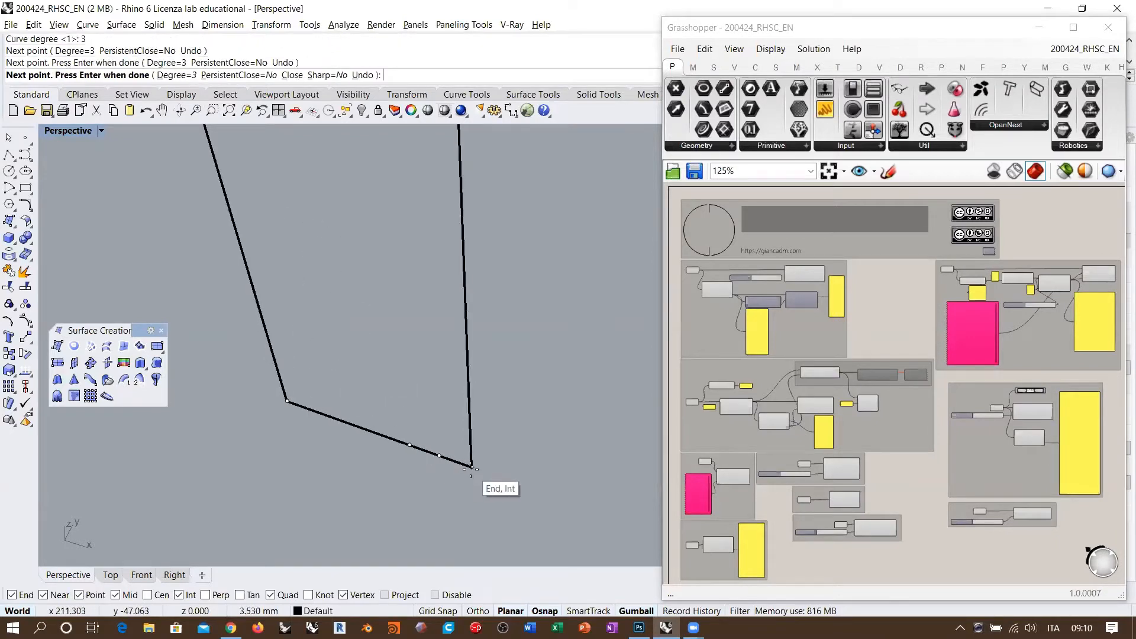
pyautogui.click(471, 468)
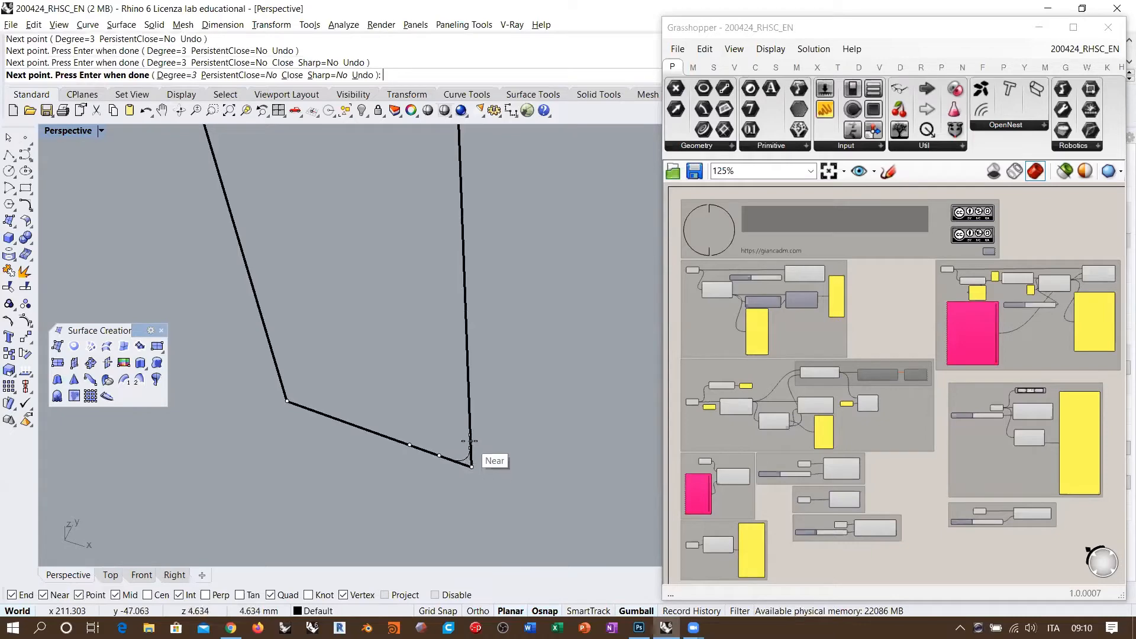
pyautogui.click(471, 467)
pyautogui.click(469, 412)
# Continue the curve with five control points up the rectangle's right edge, ending just below the upper corner.
pyautogui.scroll(-8, 468, 410)
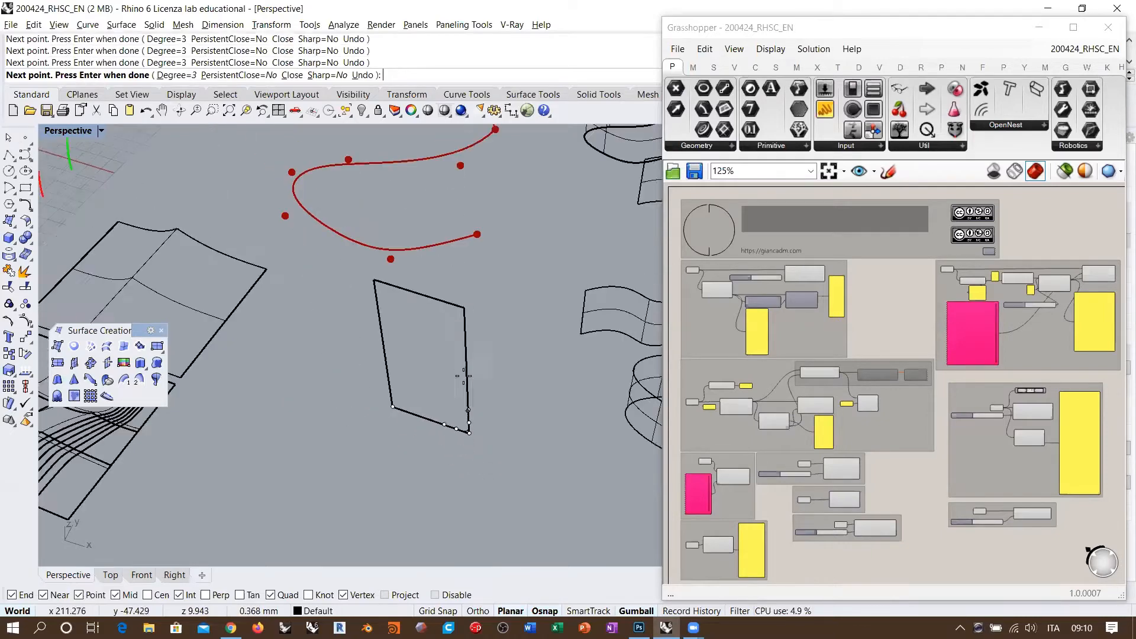
pyautogui.keyDown('shift'); pyautogui.moveTo(472, 370); pyautogui.dragTo(490, 394, button='right'); pyautogui.keyUp('shift')
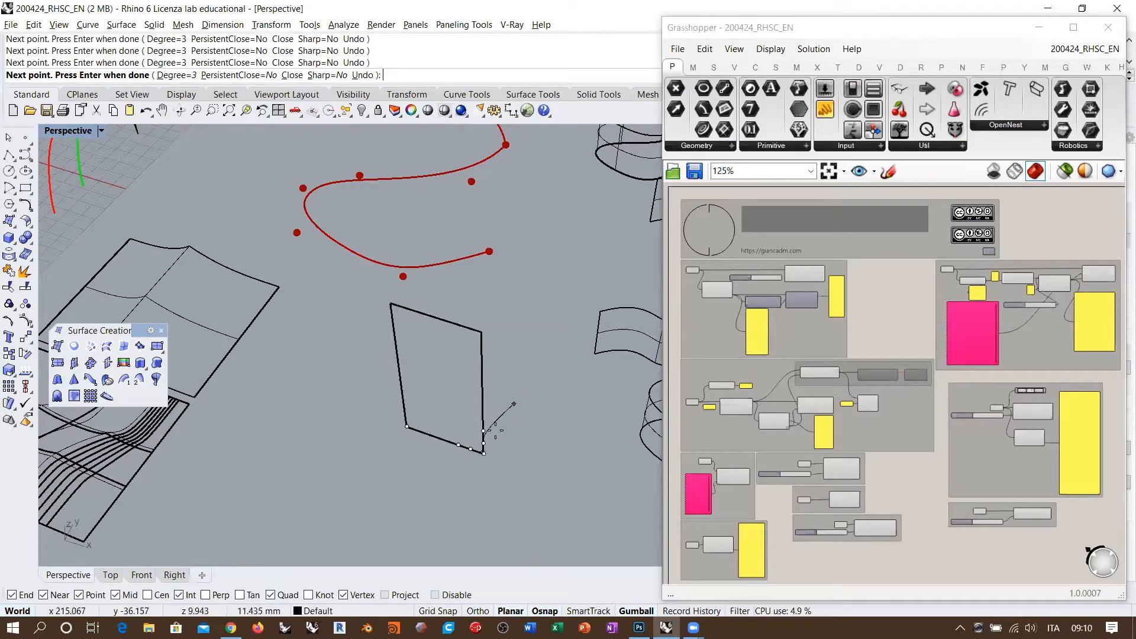
pyautogui.scroll(5, 489, 398)
pyautogui.click(473, 387)
pyautogui.click(473, 358)
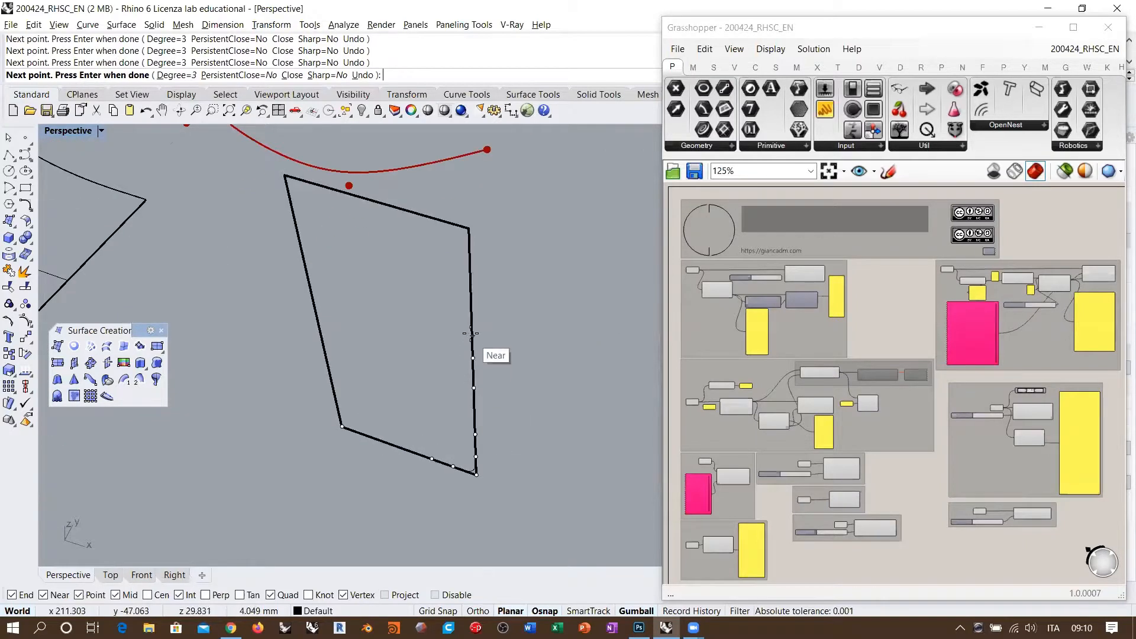
pyautogui.click(470, 328)
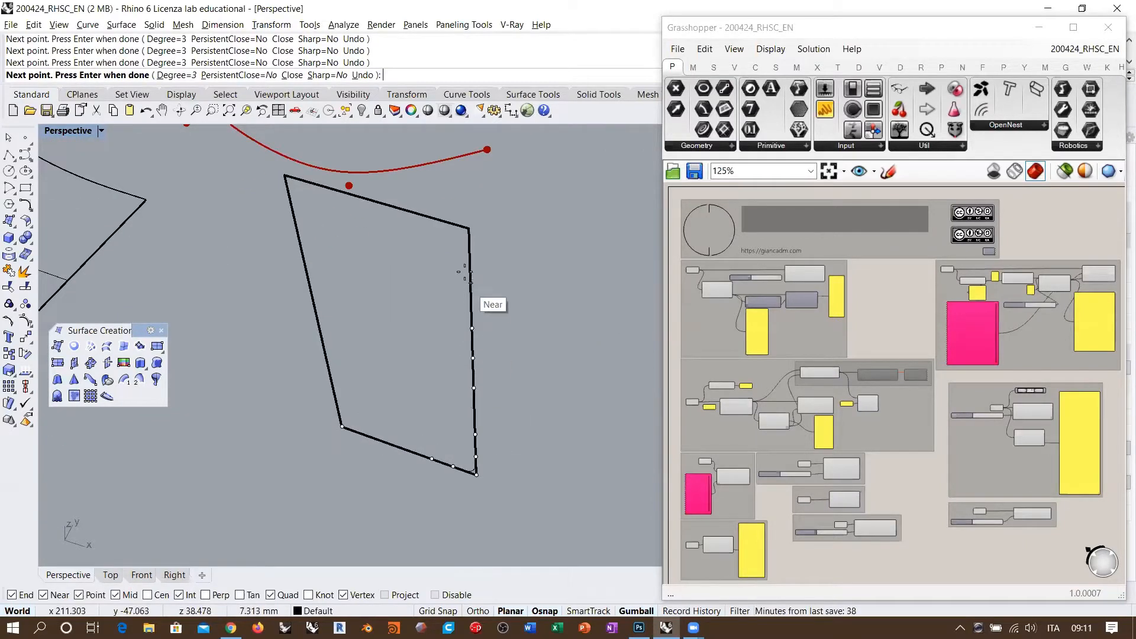
pyautogui.click(470, 267)
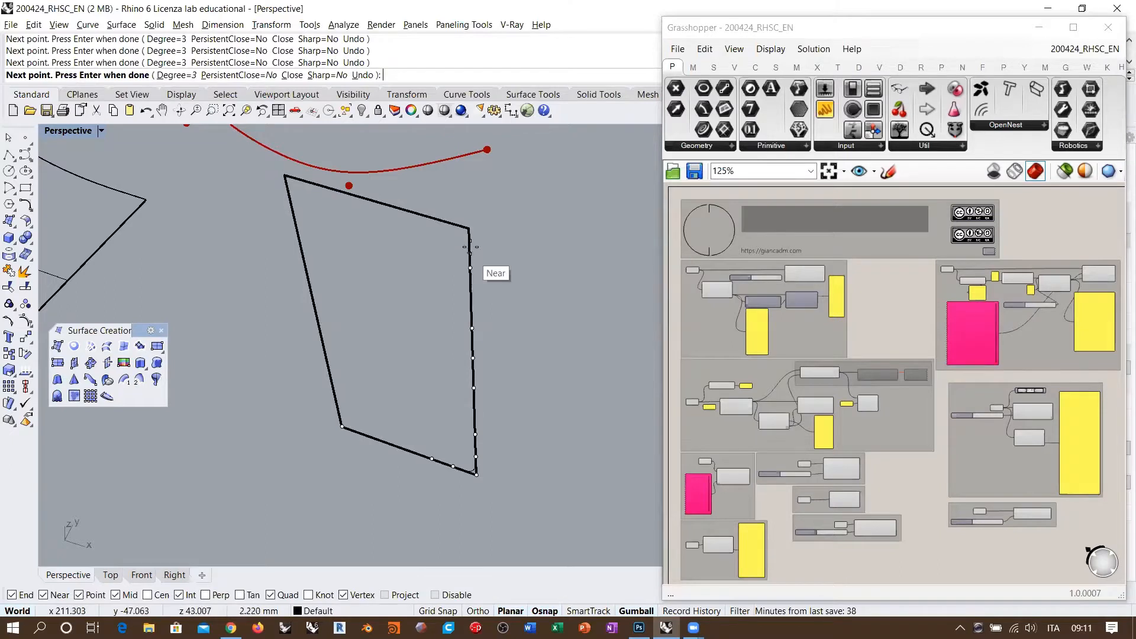
pyautogui.click(469, 246)
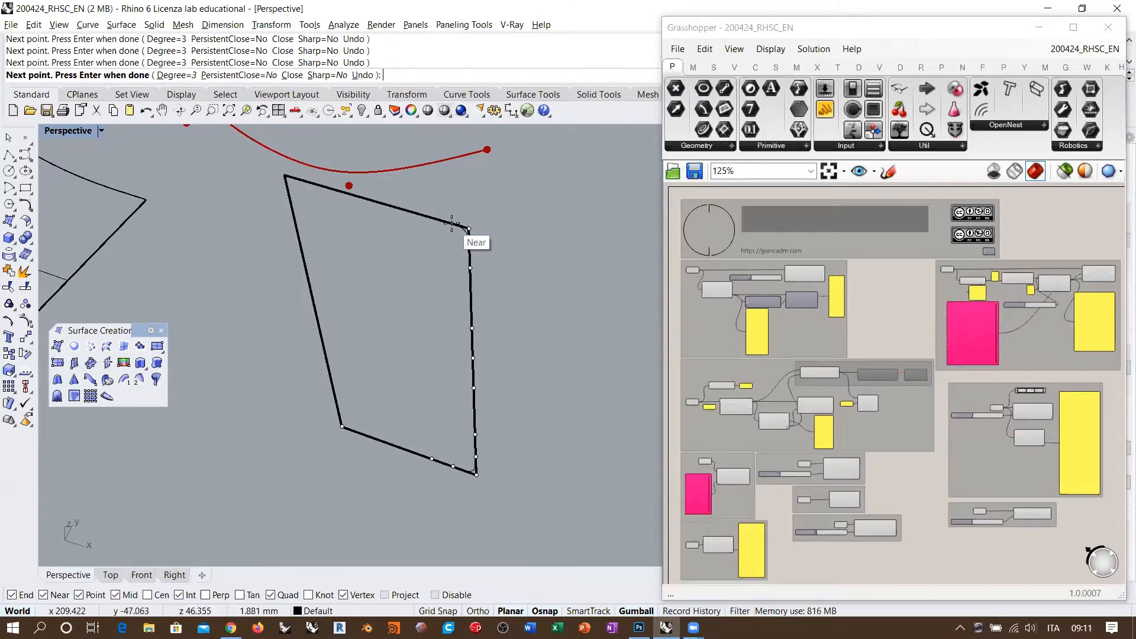
# Place control points at the rectangle's upper-right corner and along its upper edge towards the upper-left corner, and finish the curve.
pyautogui.click(469, 228)
pyautogui.click(452, 224)
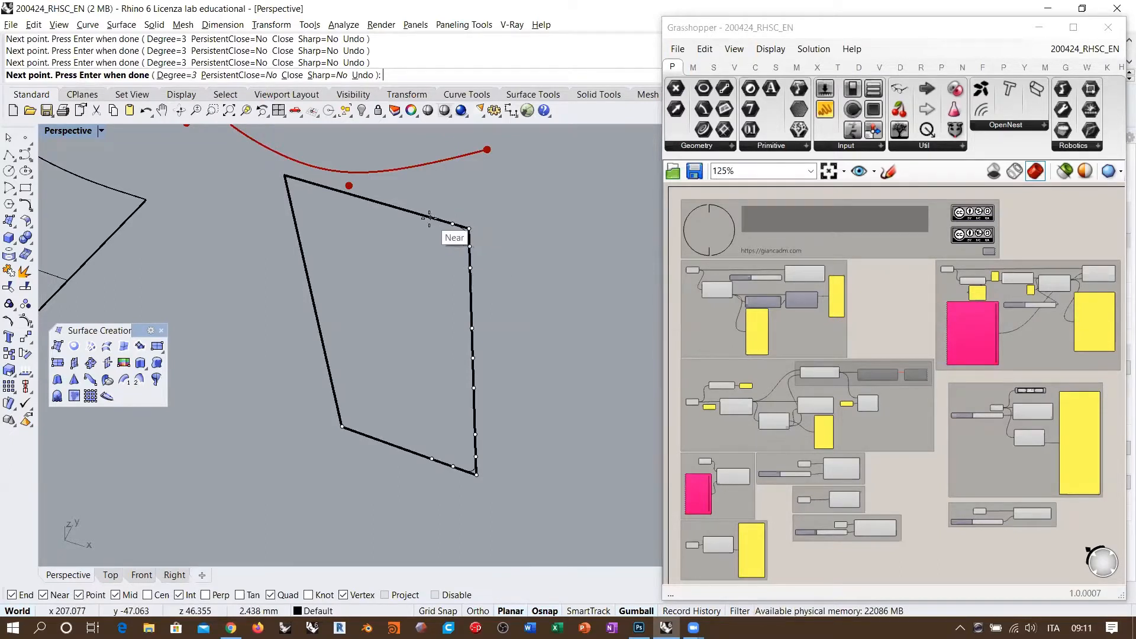
pyautogui.click(431, 217)
pyautogui.click(394, 207)
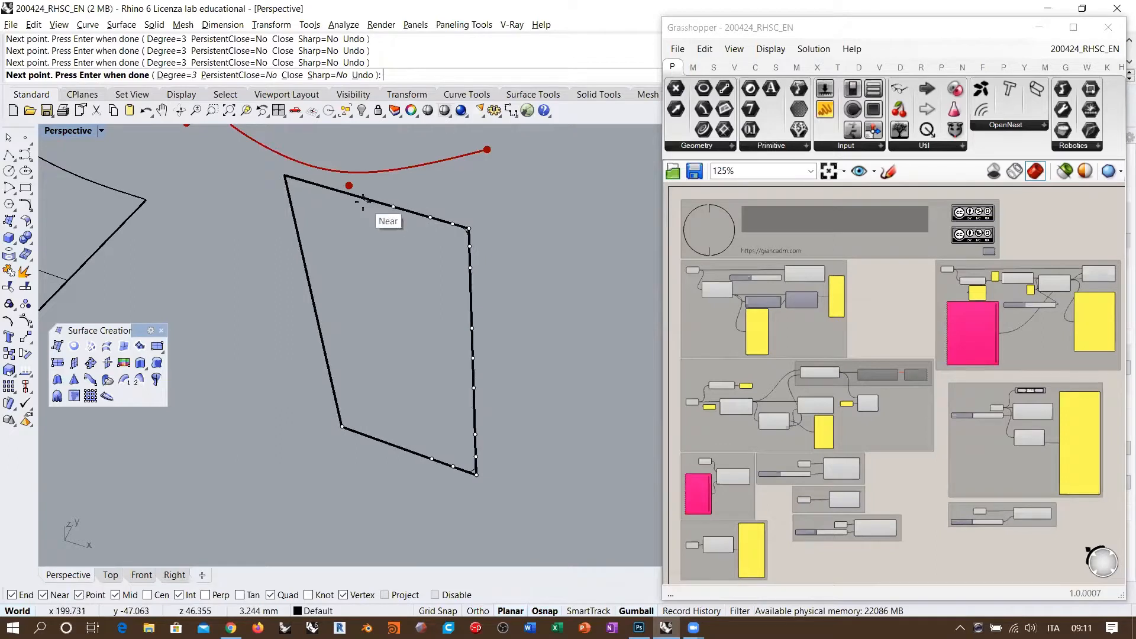
pyautogui.click(365, 198)
pyautogui.click(337, 190)
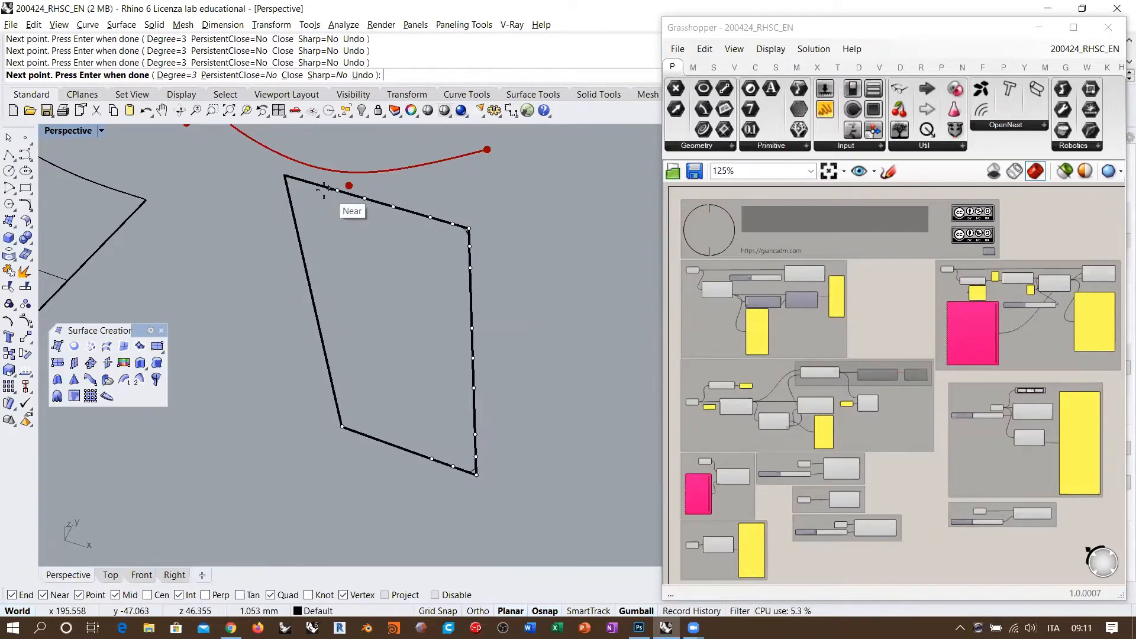
pyautogui.click(309, 183)
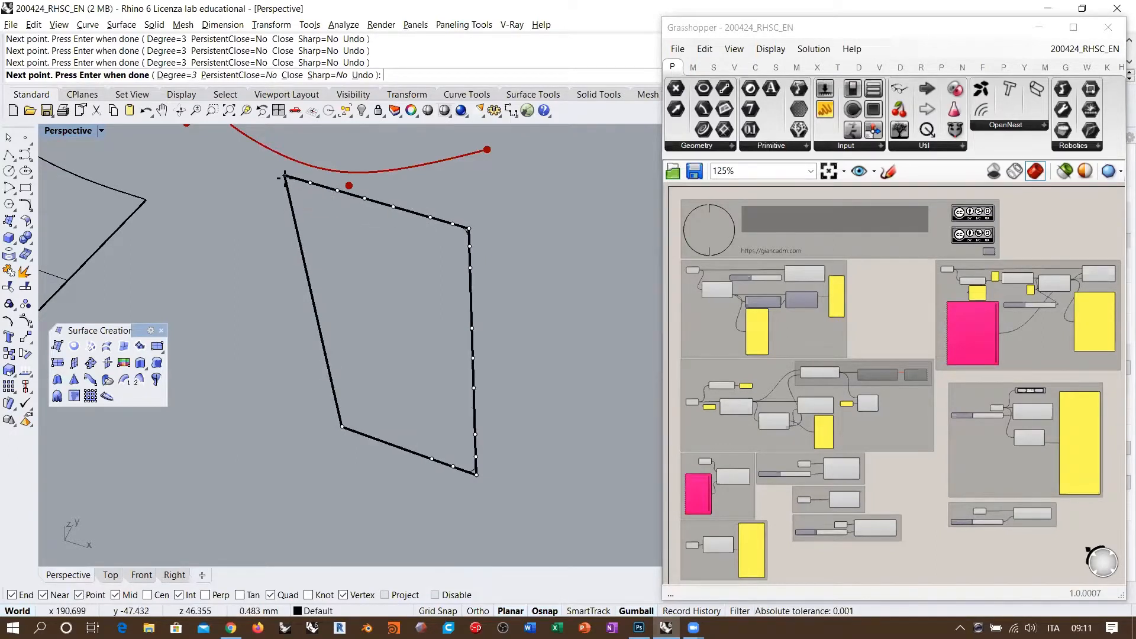
pyautogui.press('Return')
# Select the guide rectangle and lock it so only the profile curve stays editable.
pyautogui.moveTo(408, 429); pyautogui.dragTo(455, 431, button='right')
pyautogui.click(489, 441)
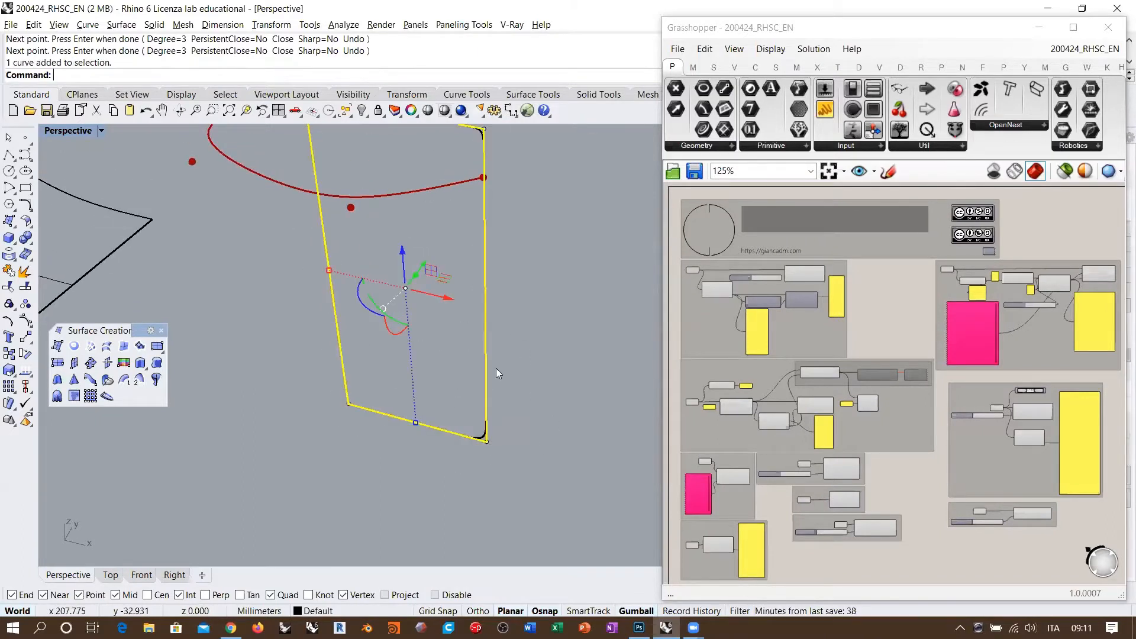
pyautogui.moveTo(495, 368); pyautogui.dragTo(415, 282, button='right')
pyautogui.click(378, 111)
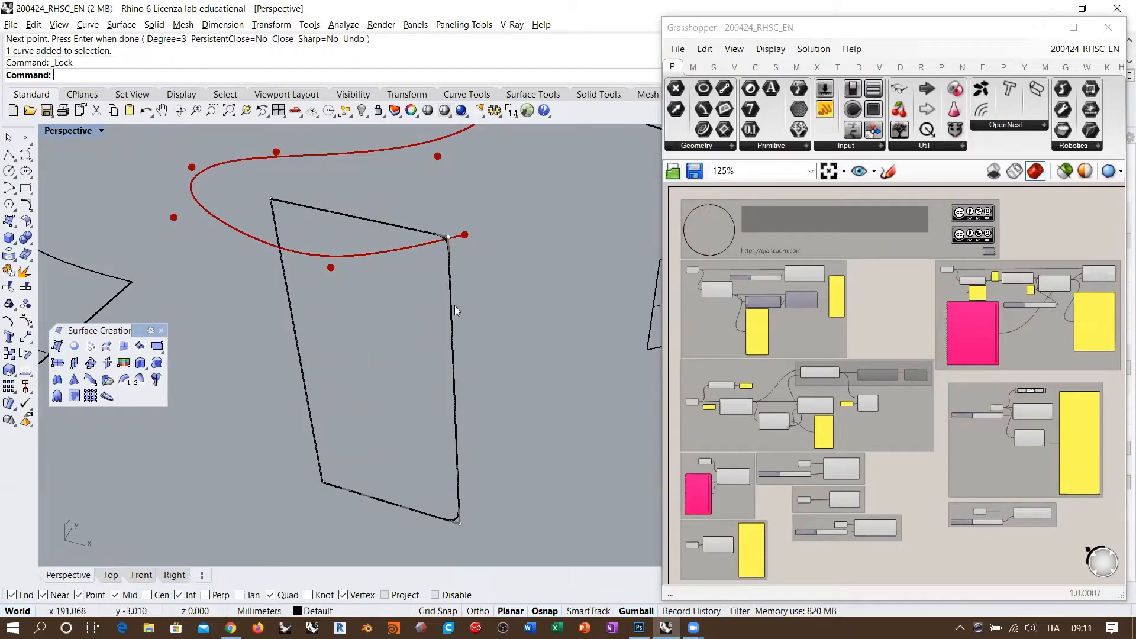
# Move the profile curve's three middle control points on the rectangle's outer vertical edge inward towards the axis line.
pyautogui.click(450, 270)
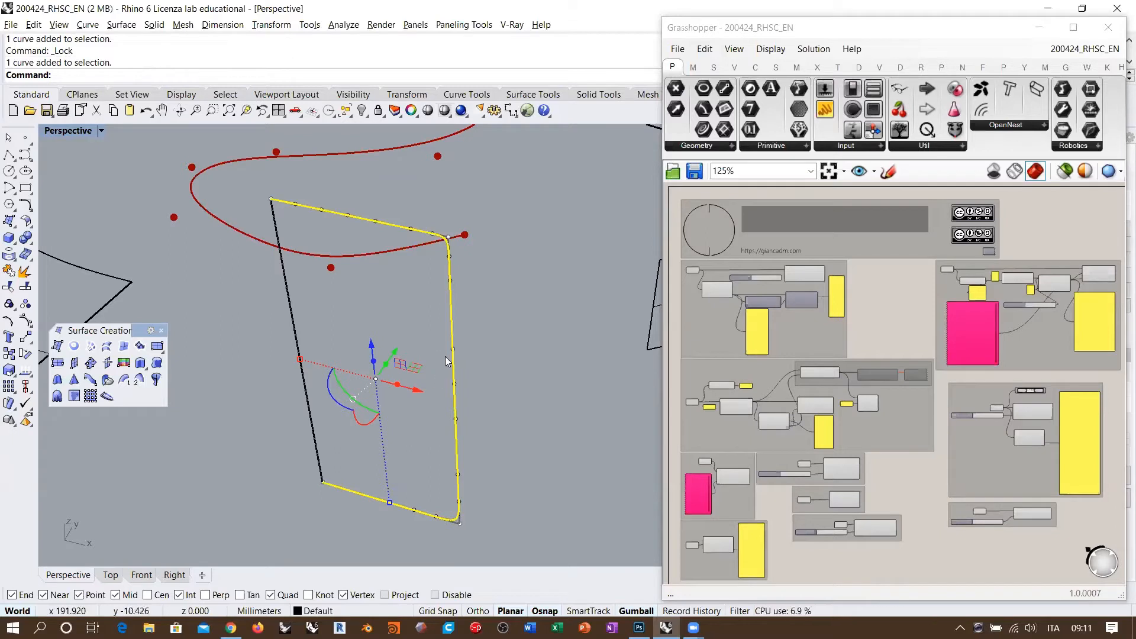
pyautogui.moveTo(435, 338); pyautogui.dragTo(377, 285)
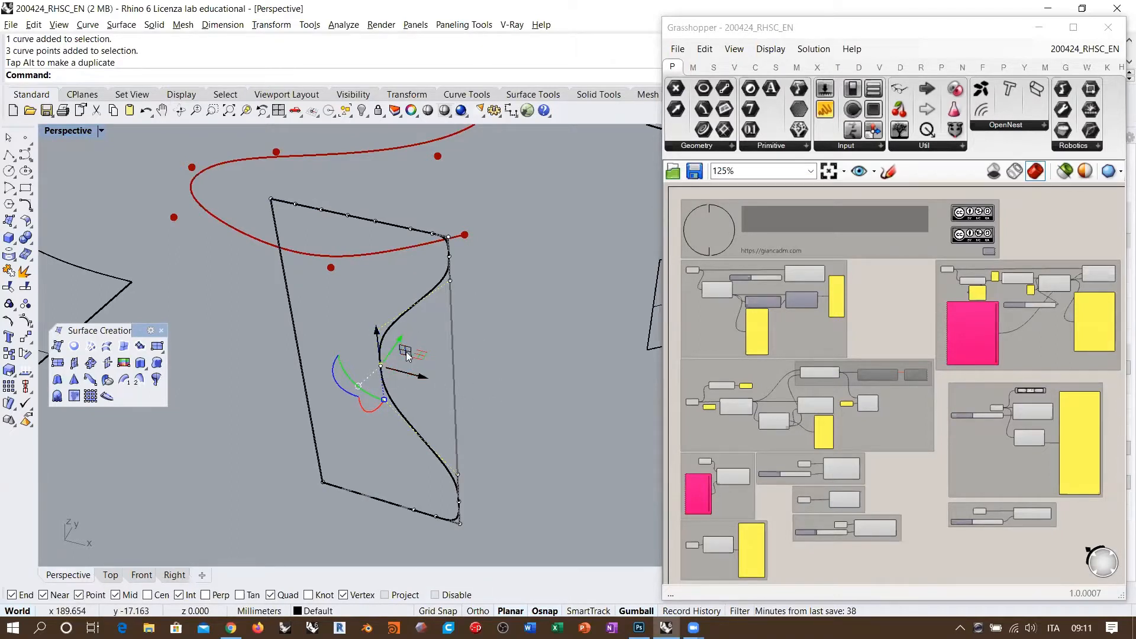
pyautogui.press('Escape')
# Move the profile curve's three middle control points on the upper edge downward to form a dip.
pyautogui.moveTo(312, 193); pyautogui.dragTo(386, 240)
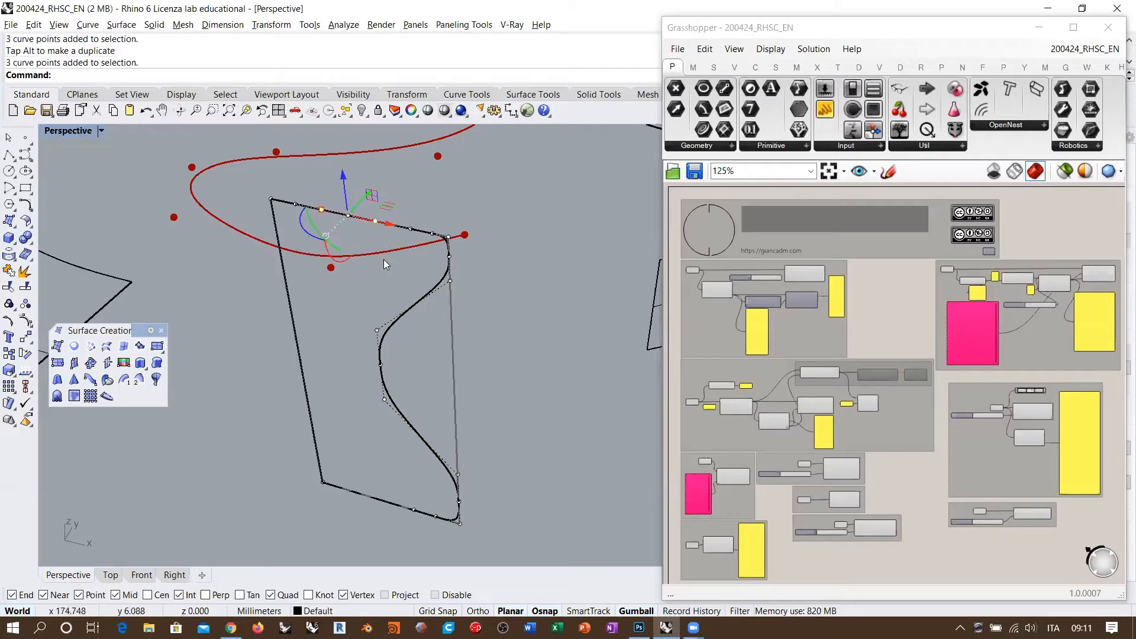
pyautogui.moveTo(341, 181); pyautogui.dragTo(344, 224)
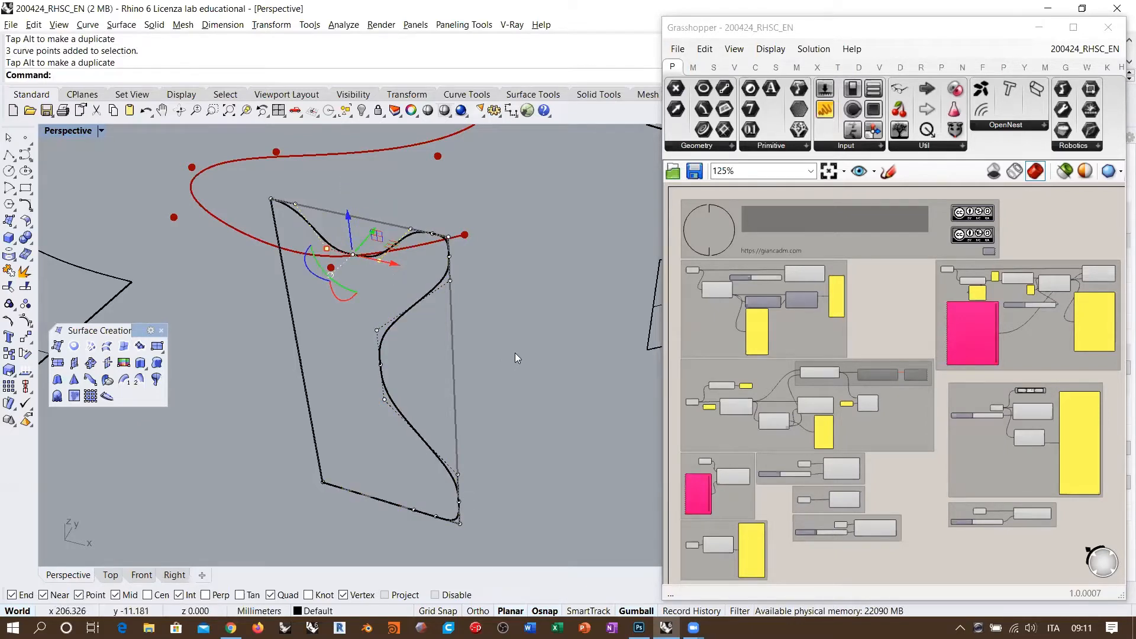
pyautogui.press('Escape')
# Soften both indentations by moving the side control points partway back outward and the upper ones partway back upward.
pyautogui.moveTo(343, 233); pyautogui.dragTo(480, 329, button='right')
pyautogui.scroll(-6, 457, 290)
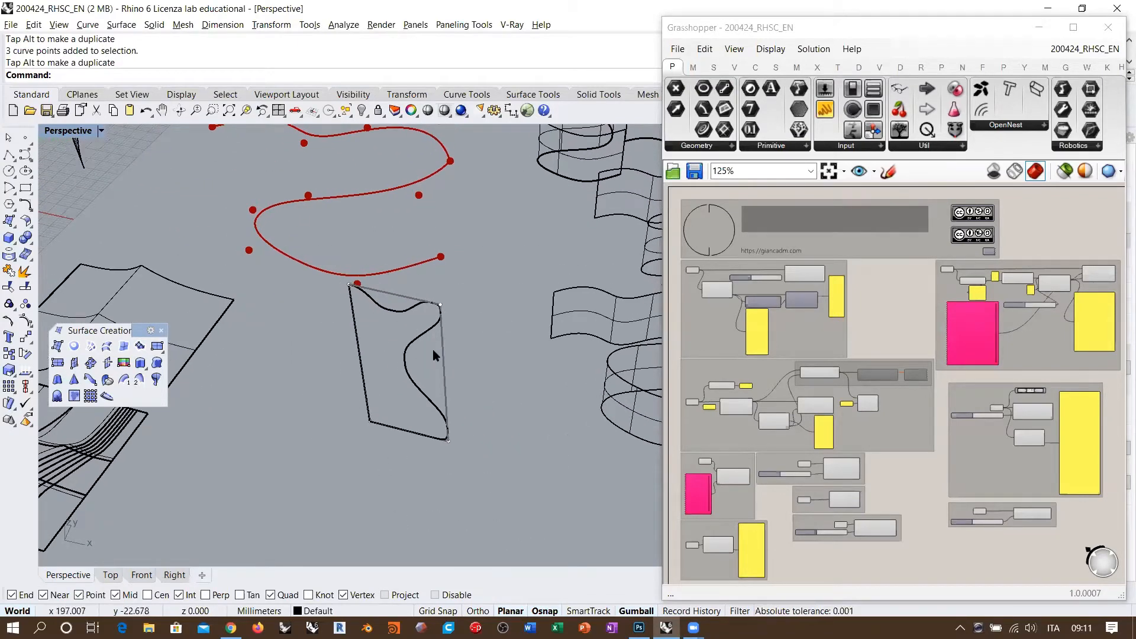
pyautogui.scroll(6, 440, 324)
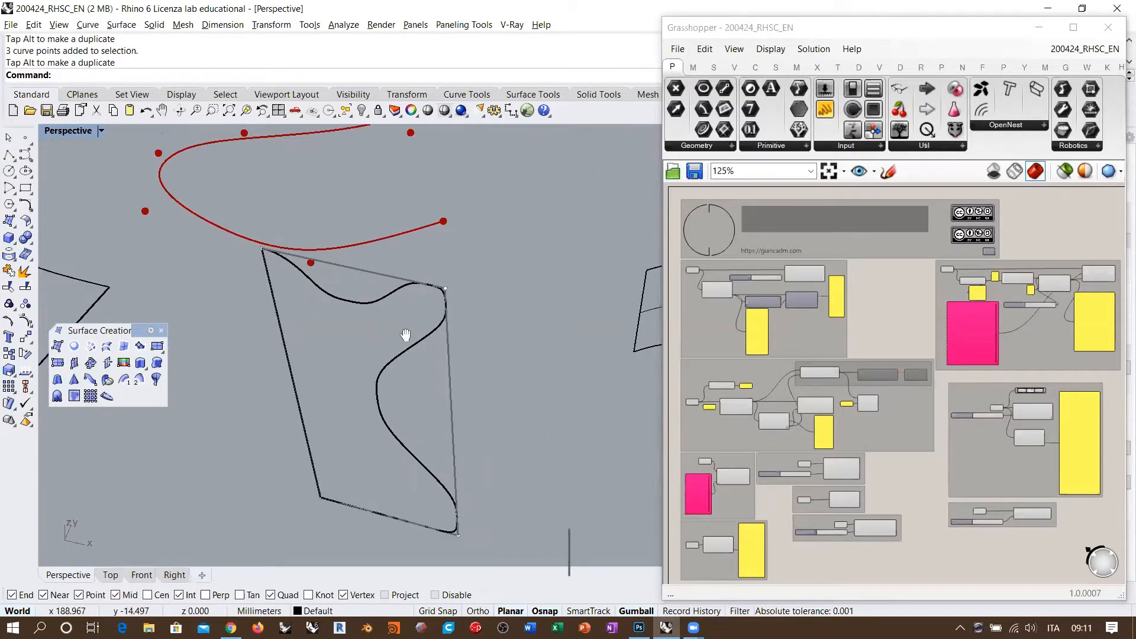
pyautogui.moveTo(403, 332); pyautogui.dragTo(401, 328, button='right')
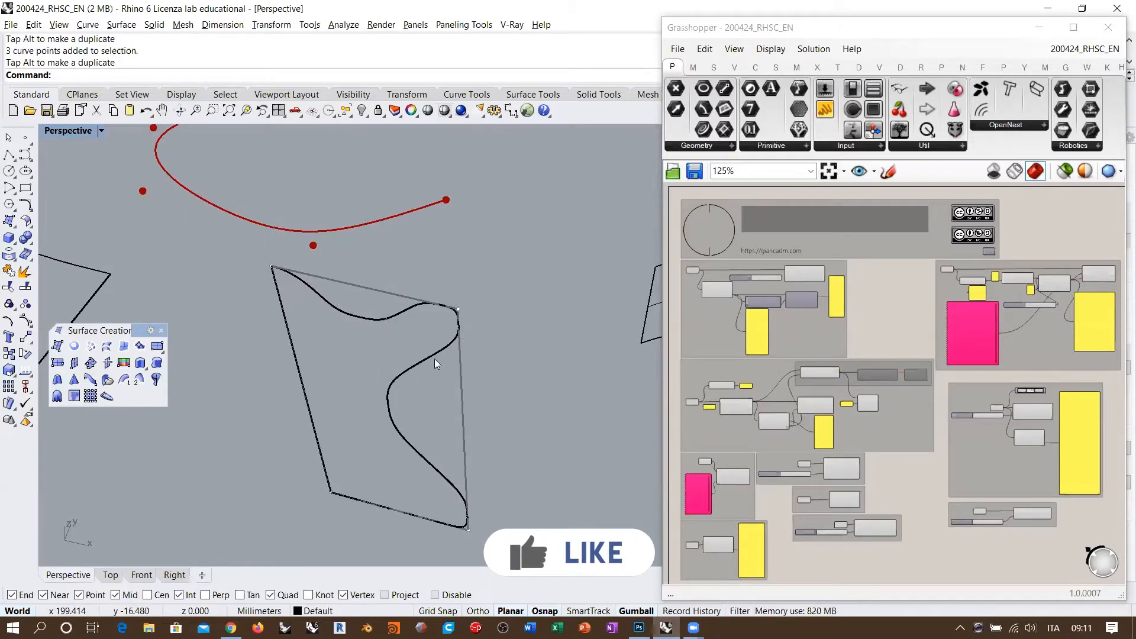
pyautogui.click(389, 410)
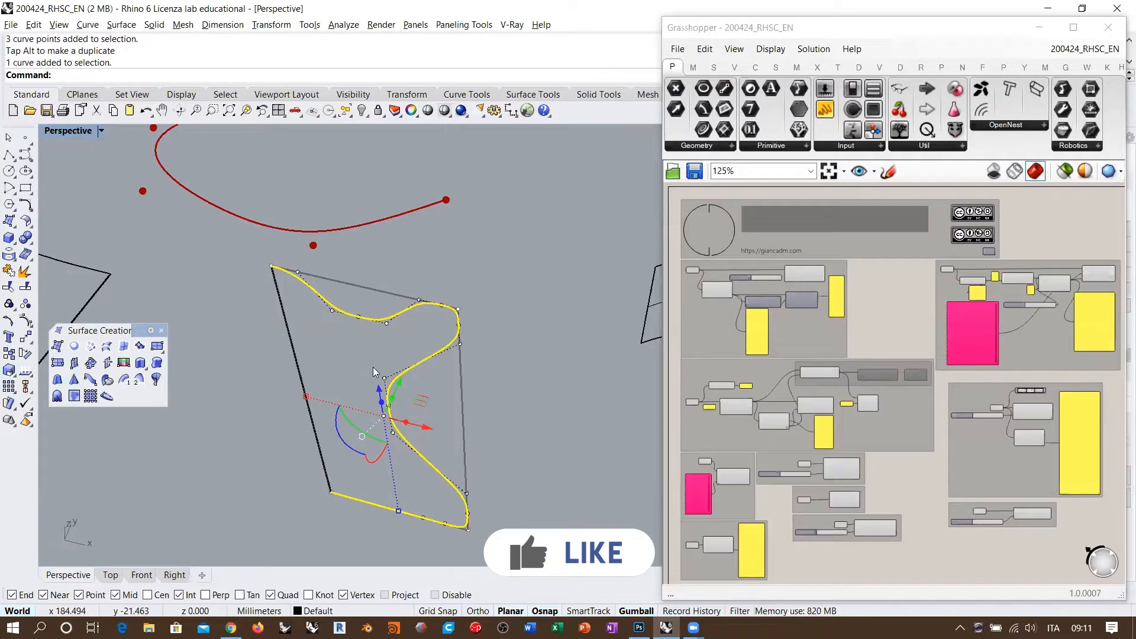
pyautogui.moveTo(428, 424); pyautogui.dragTo(466, 422)
pyautogui.moveTo(330, 331); pyautogui.dragTo(351, 273)
pyautogui.click(502, 330)
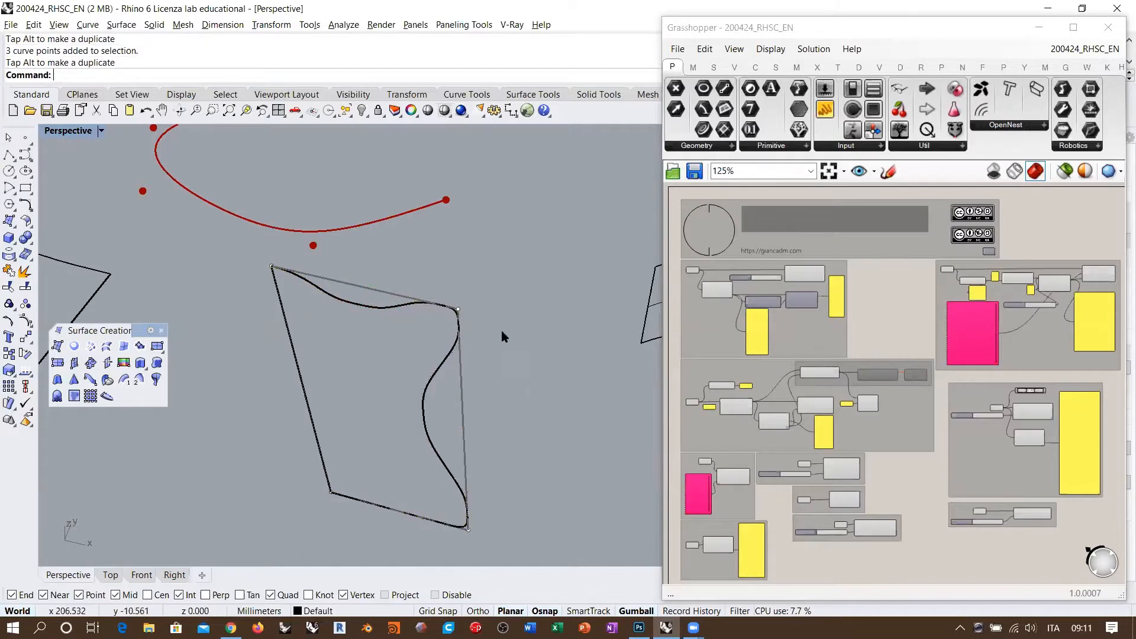
# Examine the alignment of the first two control points at the profile curve's upper end and at its lower end on the axis.
pyautogui.click(423, 389)
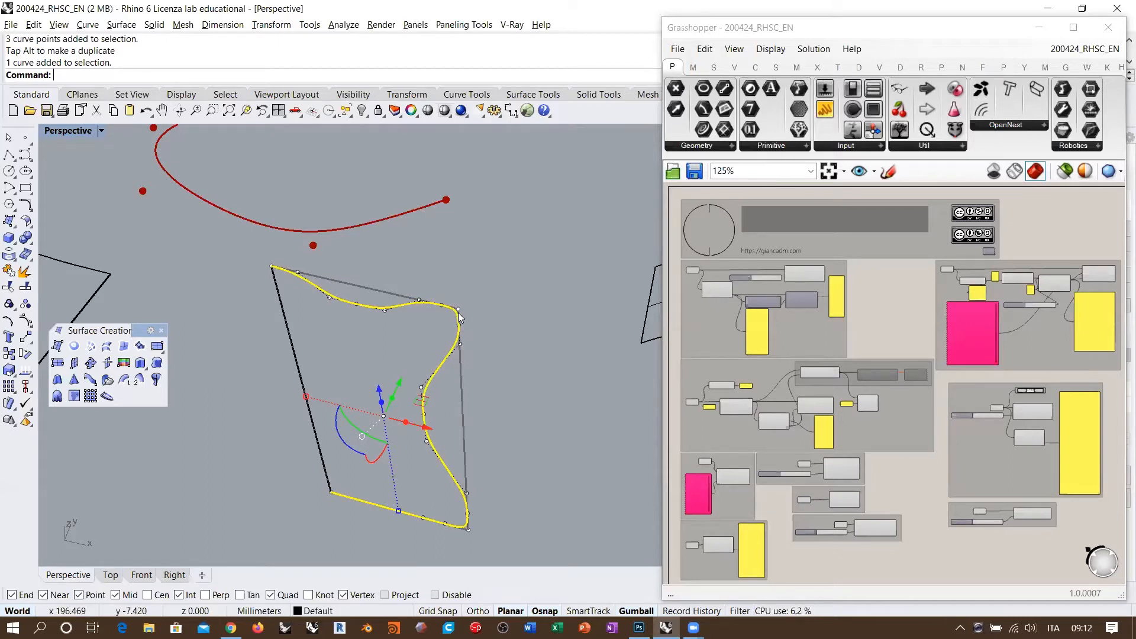
pyautogui.scroll(3, 455, 309)
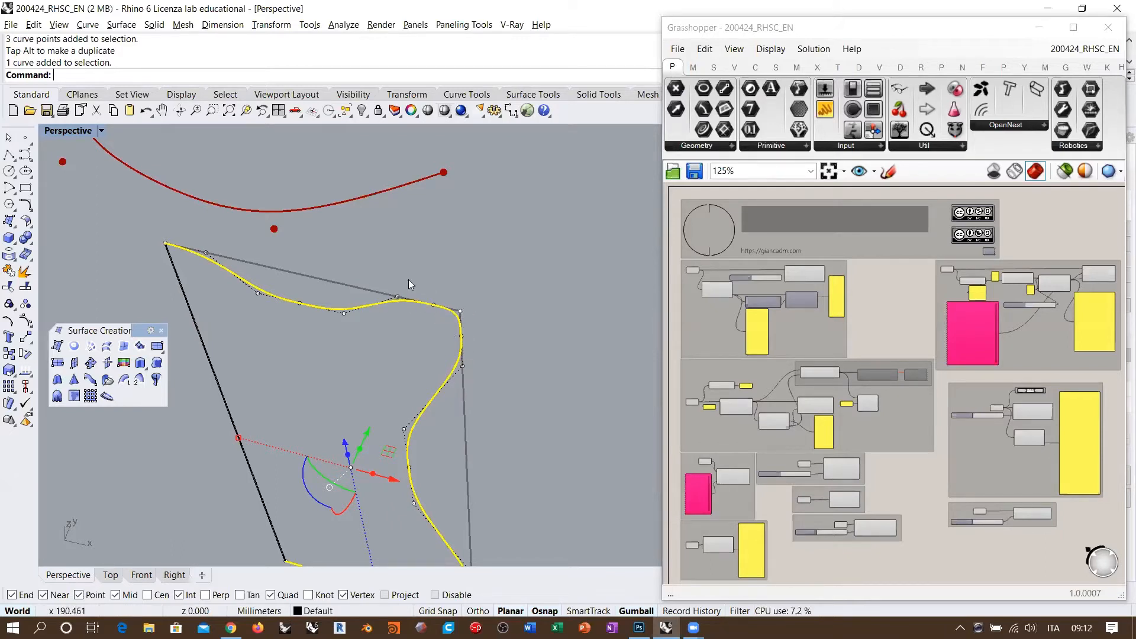
pyautogui.moveTo(147, 226); pyautogui.dragTo(236, 278)
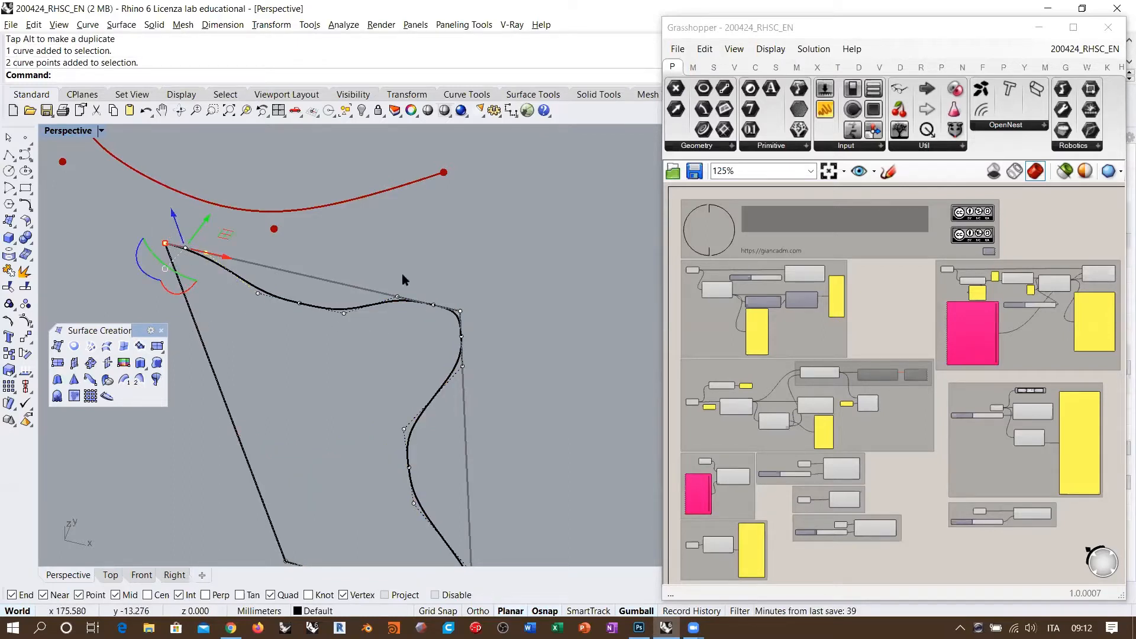
pyautogui.moveTo(401, 276); pyautogui.dragTo(427, 385, button='right')
pyautogui.keyDown('shift'); pyautogui.moveTo(426, 345); pyautogui.dragTo(400, 427, button='right'); pyautogui.keyUp('shift')
pyautogui.scroll(6, 362, 429)
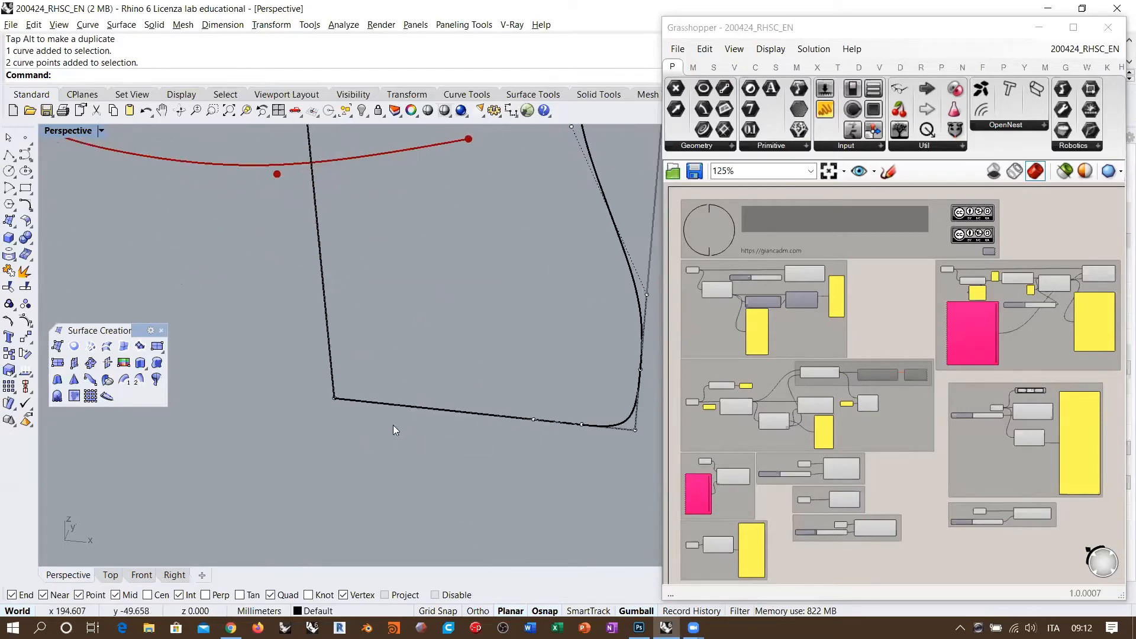
pyautogui.moveTo(309, 376); pyautogui.dragTo(545, 442)
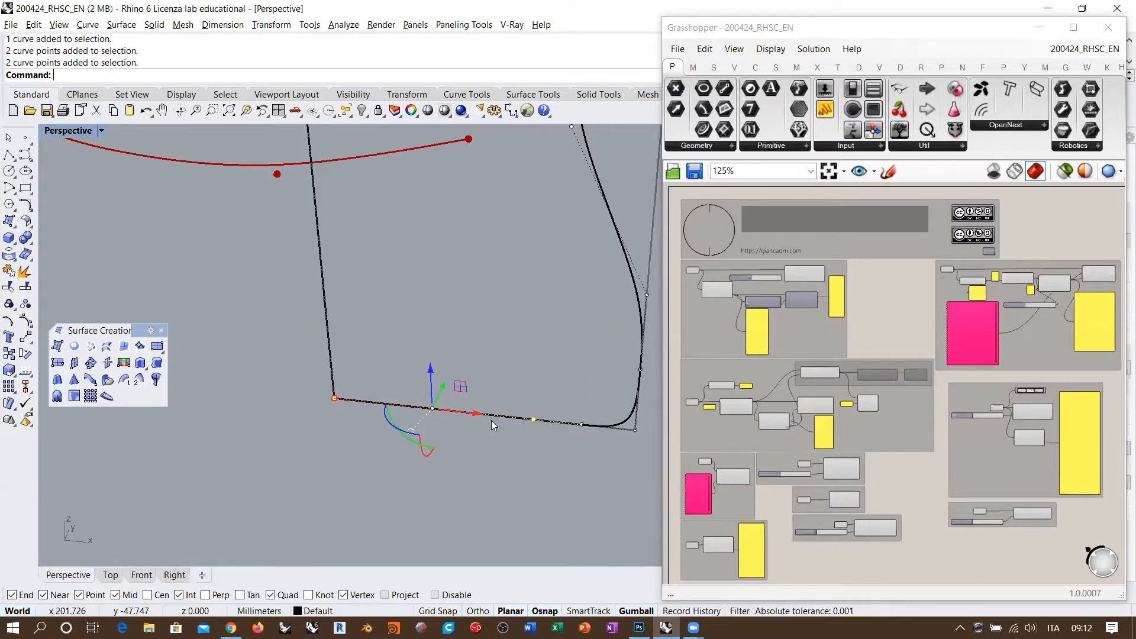
pyautogui.scroll(-5, 374, 441)
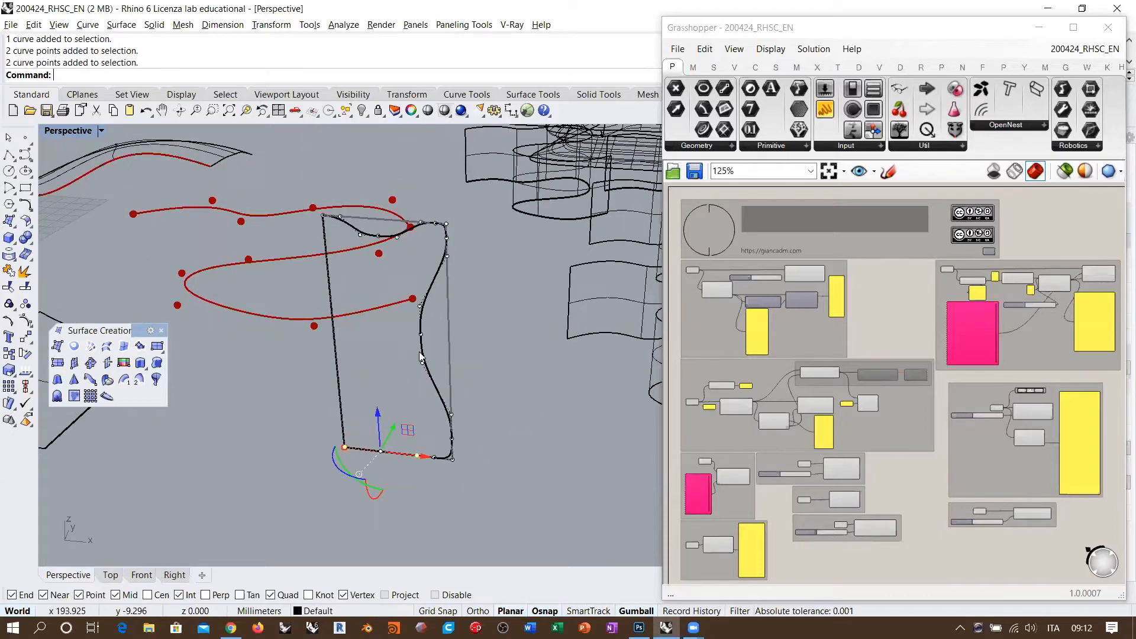
pyautogui.click(421, 350)
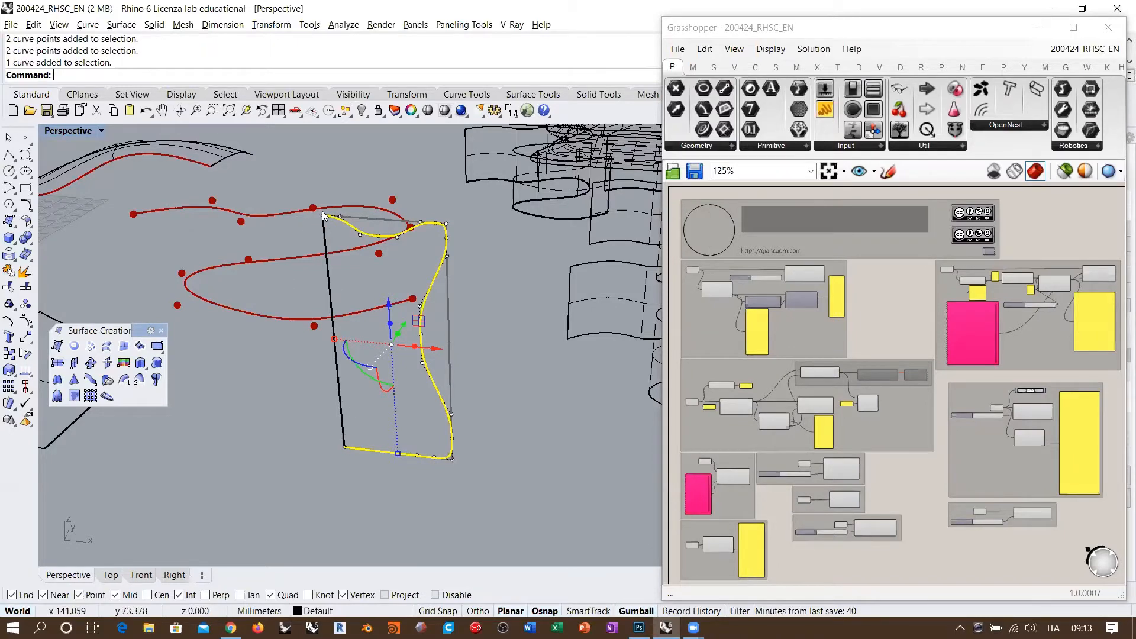
pyautogui.moveTo(322, 210); pyautogui.dragTo(375, 317, button='right')
pyautogui.click(482, 372)
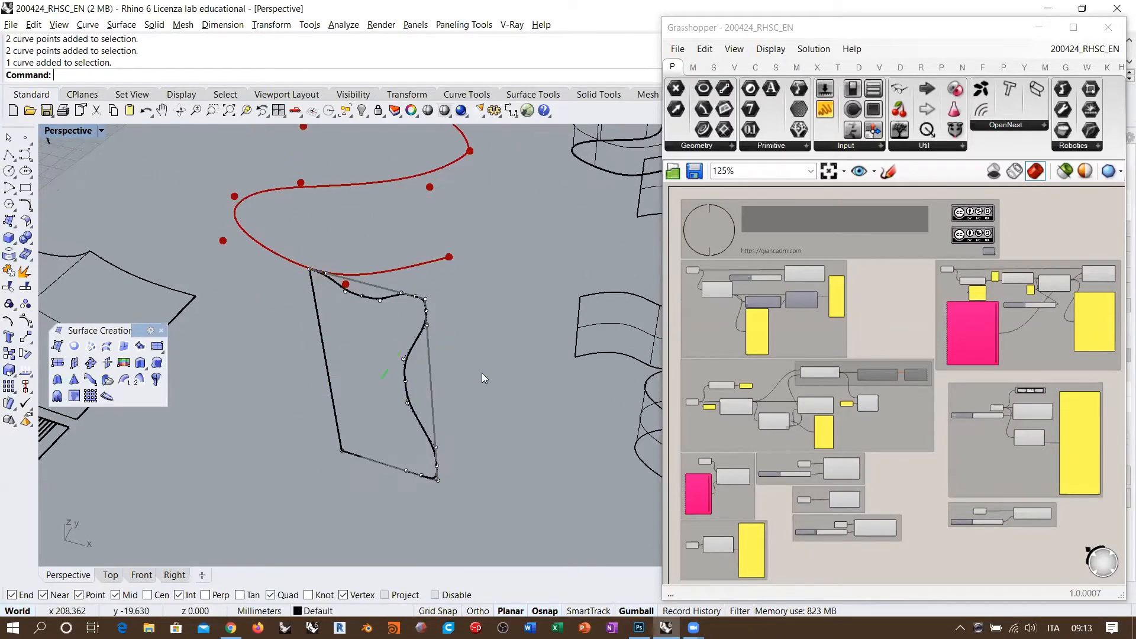
# Try a partial revolve of the profile curve about the vertical line with a start angle of about 42°, and undo it.
pyautogui.click(156, 380)
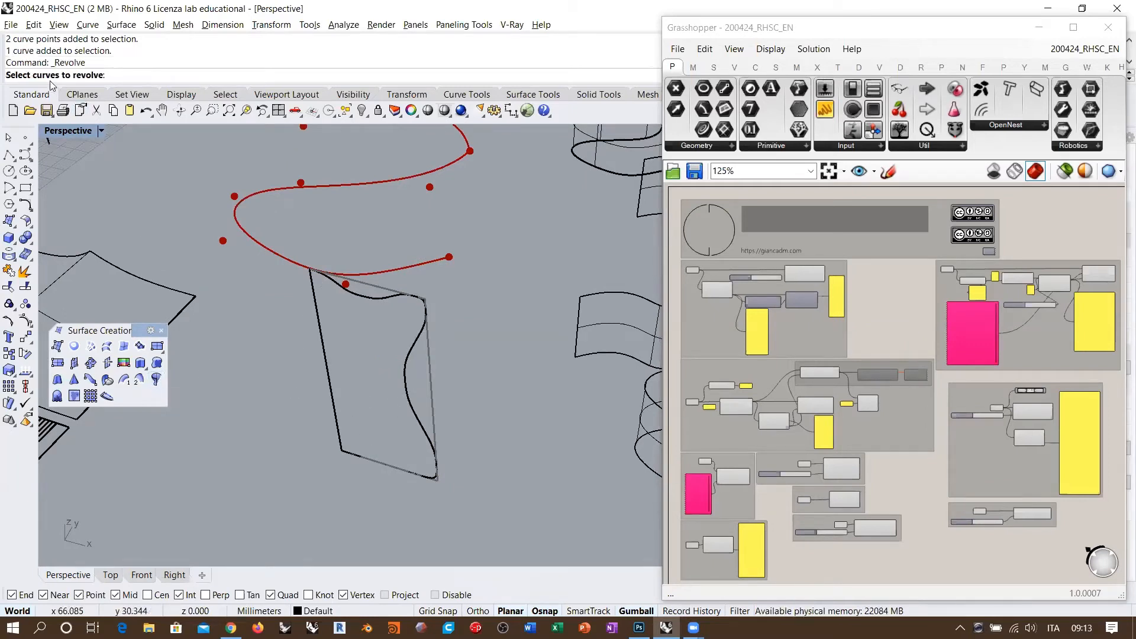
pyautogui.click(409, 354)
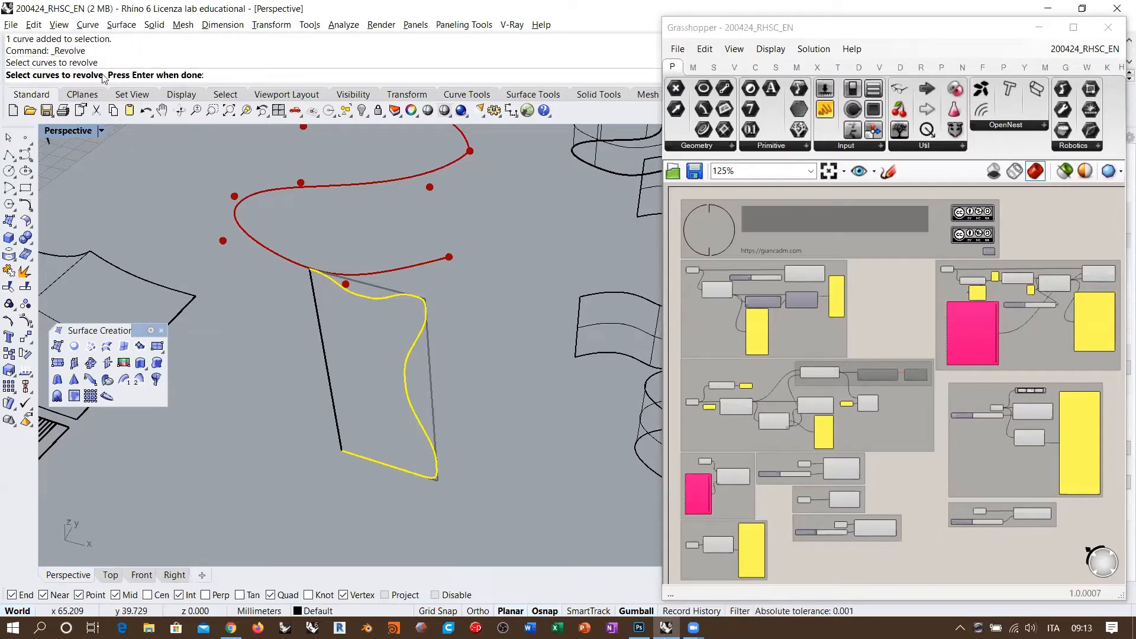
pyautogui.press('Return')
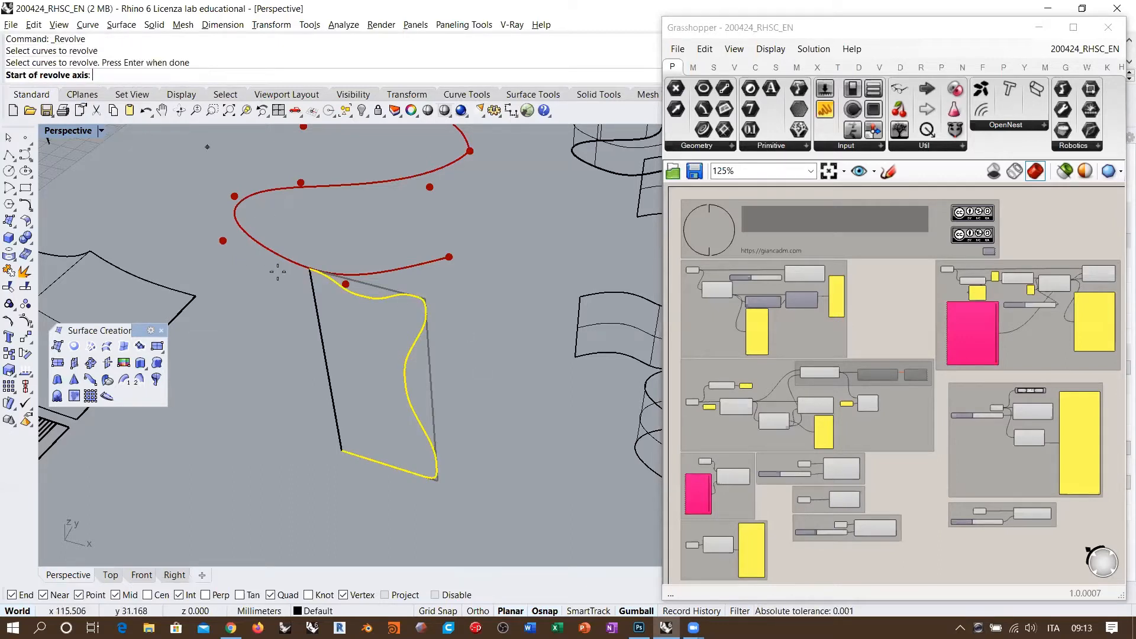
pyautogui.click(336, 420)
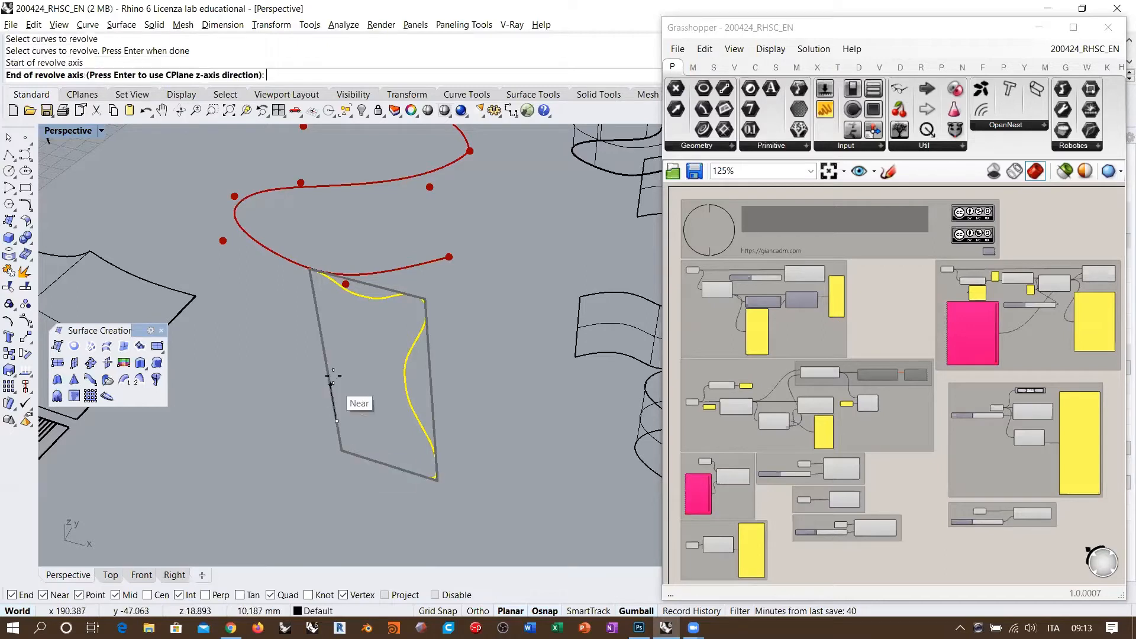
pyautogui.click(323, 347)
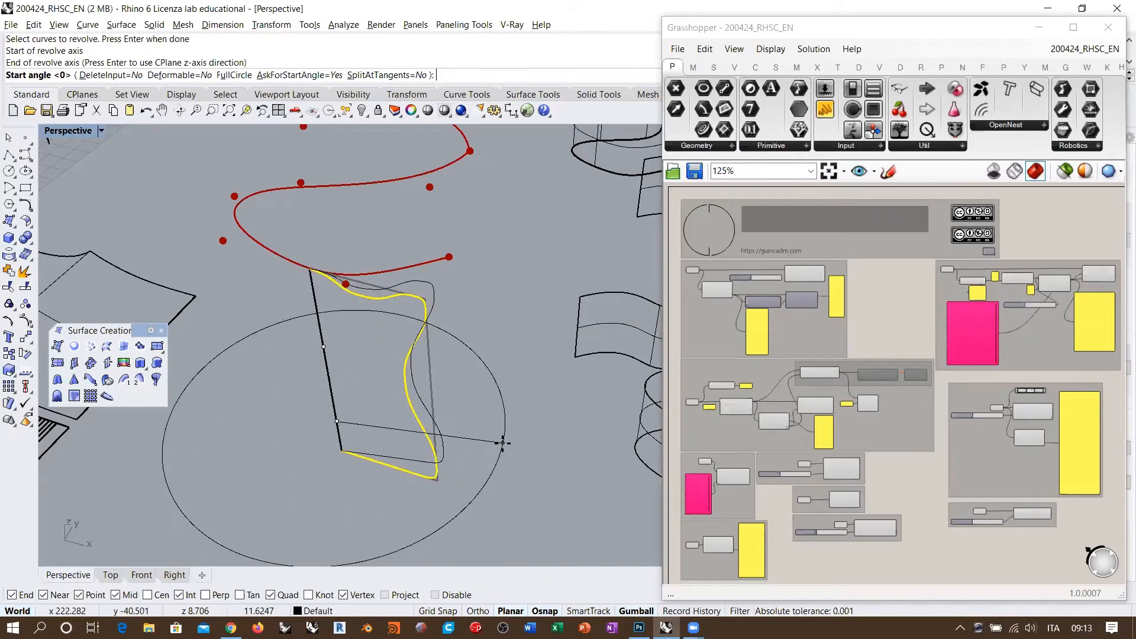
pyautogui.click(497, 340)
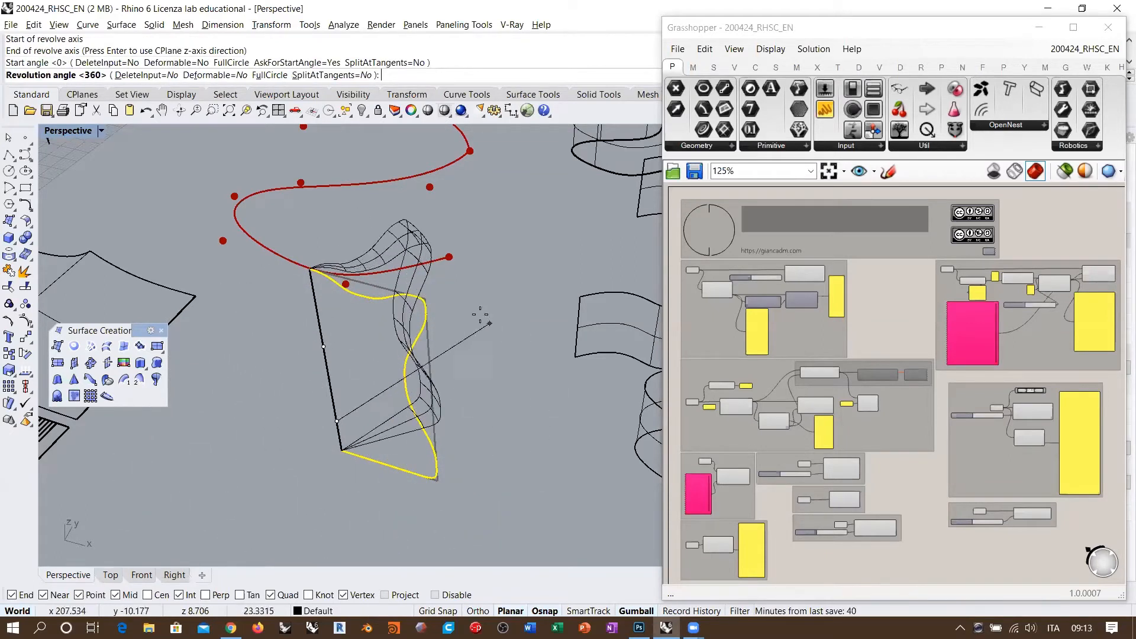
pyautogui.click(451, 294)
pyautogui.hotkey('ctrl', 'z')
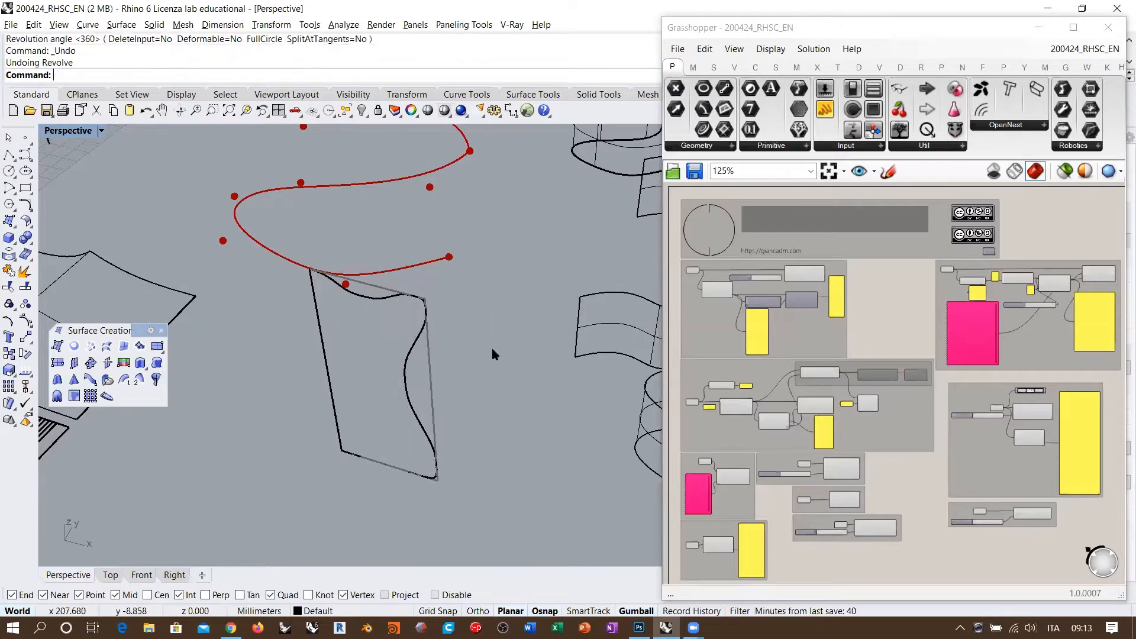
# Revolve the profile curve about the vertical line with the FullCircle option.
pyautogui.press('Return')
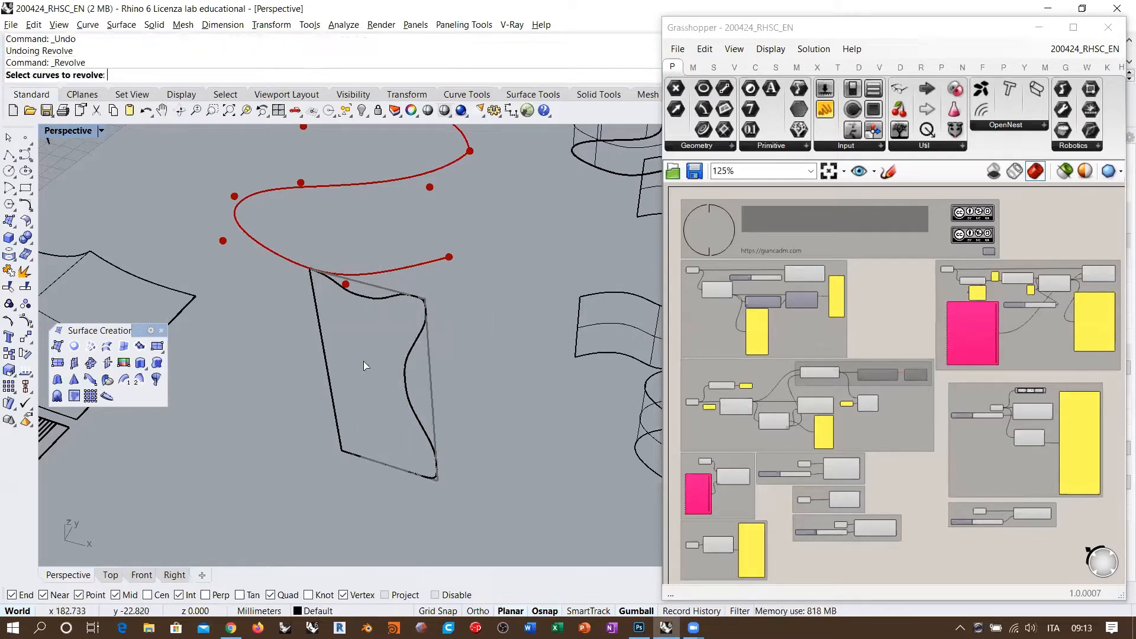
pyautogui.click(406, 382)
pyautogui.press('Return')
pyautogui.click(337, 426)
pyautogui.click(321, 332)
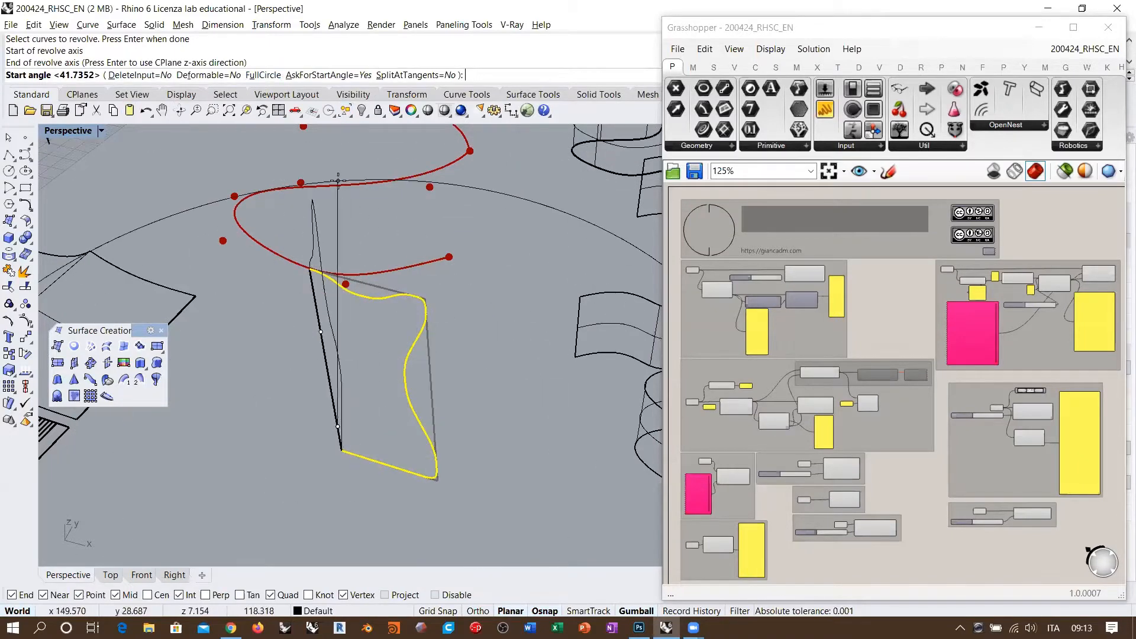
pyautogui.click(264, 75)
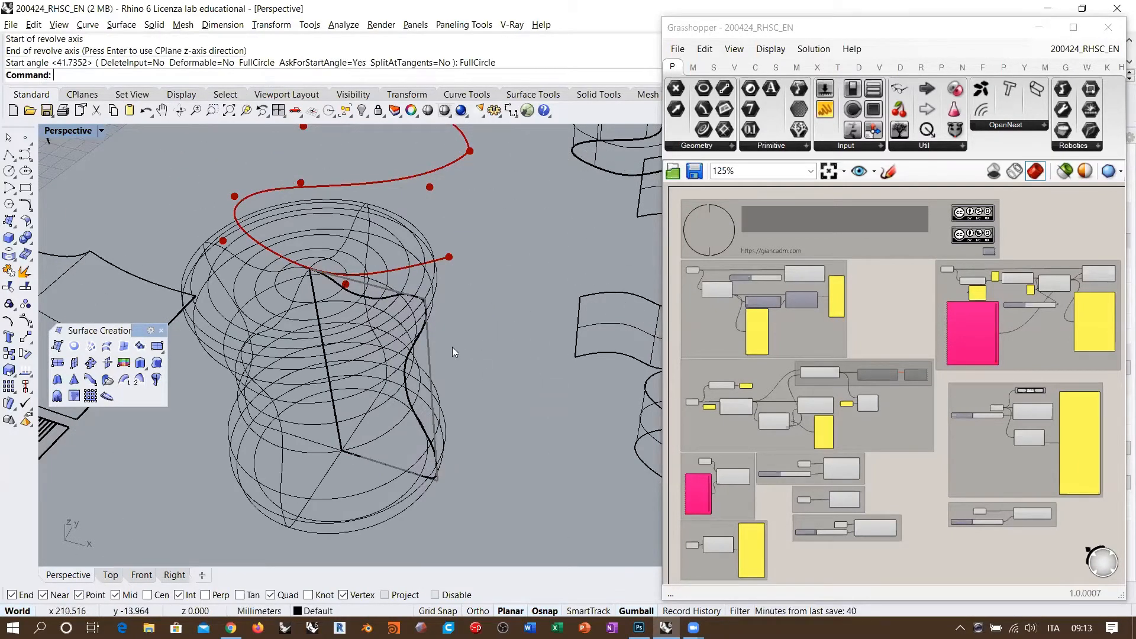
# Select the revolved surface and hide the Grasshopper window to check the surface's object type in its properties.
pyautogui.moveTo(452, 351); pyautogui.dragTo(459, 329, button='right')
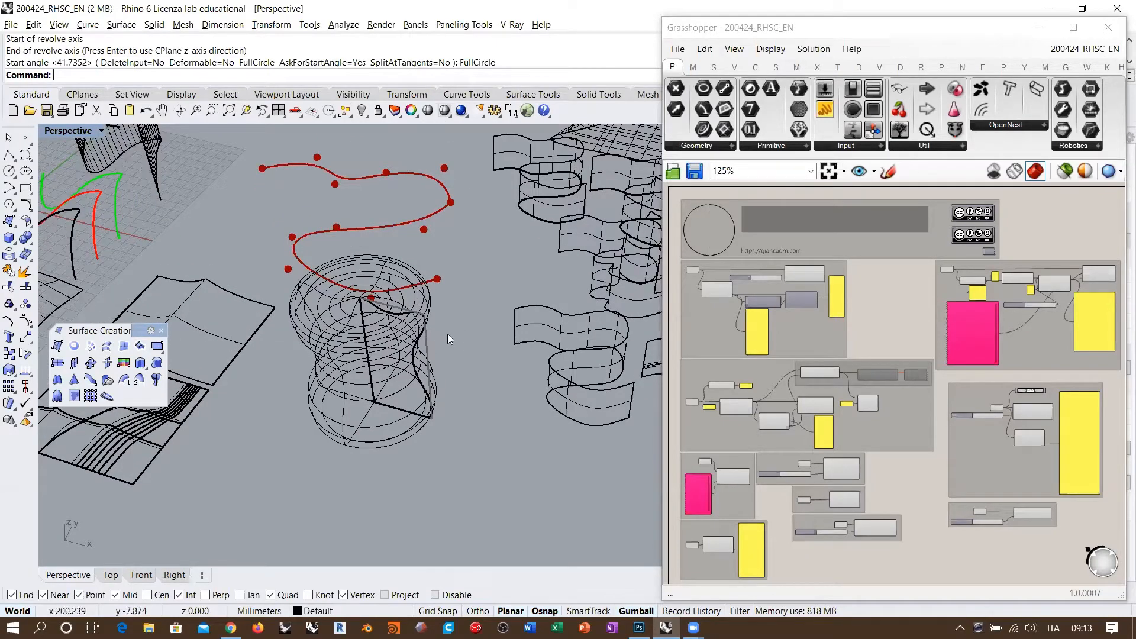
pyautogui.scroll(3, 419, 367)
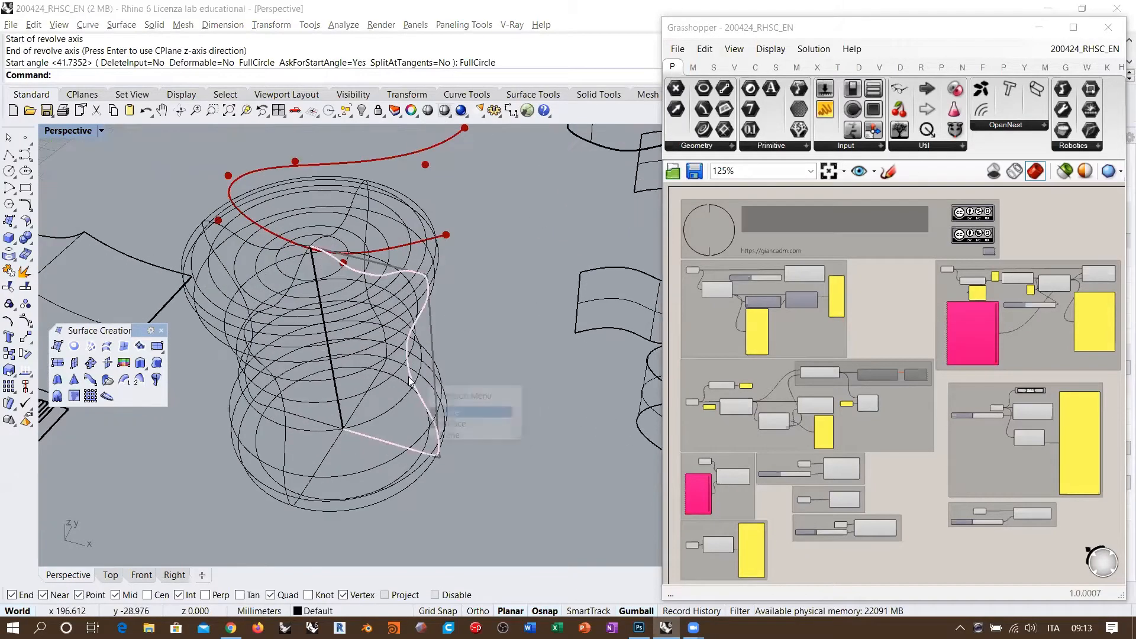
pyautogui.click(409, 379)
pyautogui.click(453, 414)
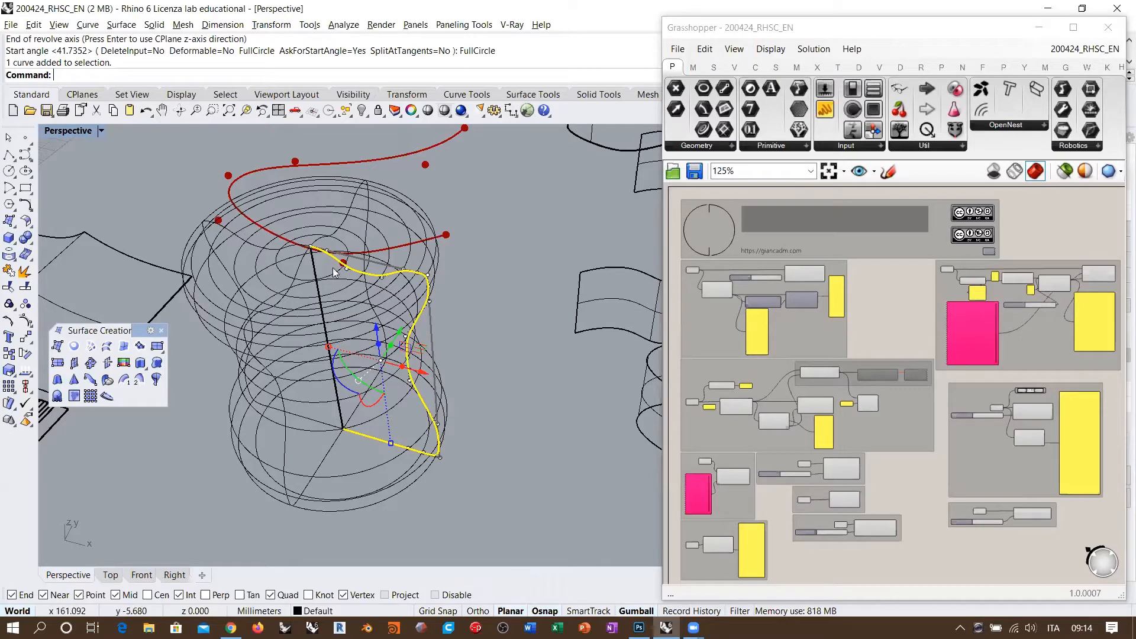
pyautogui.press('Return')
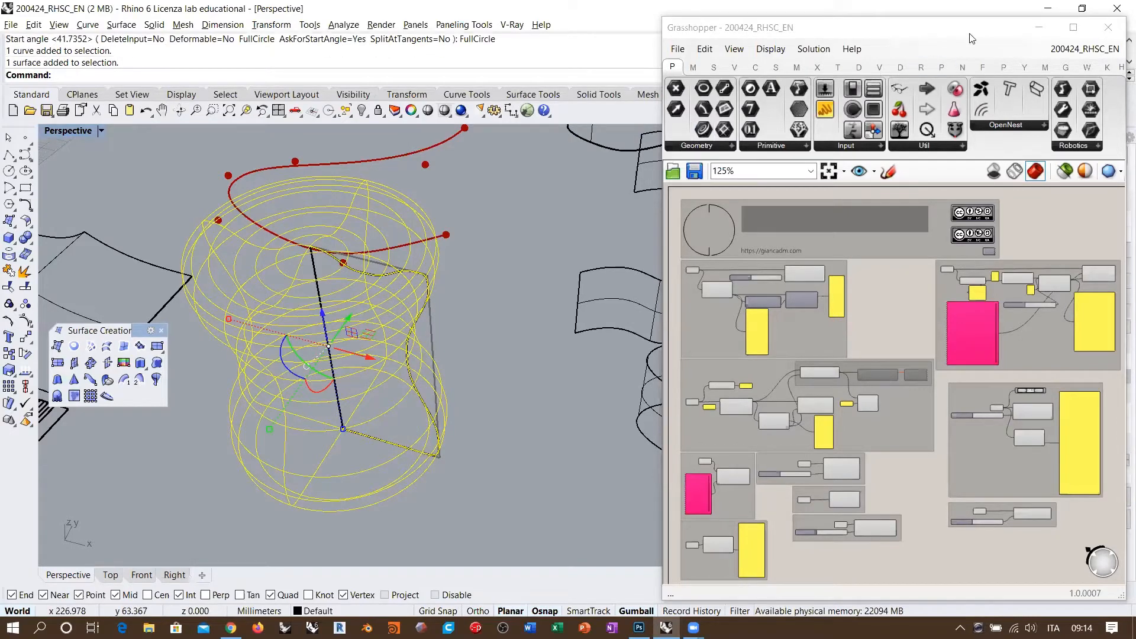
pyautogui.click(1108, 27)
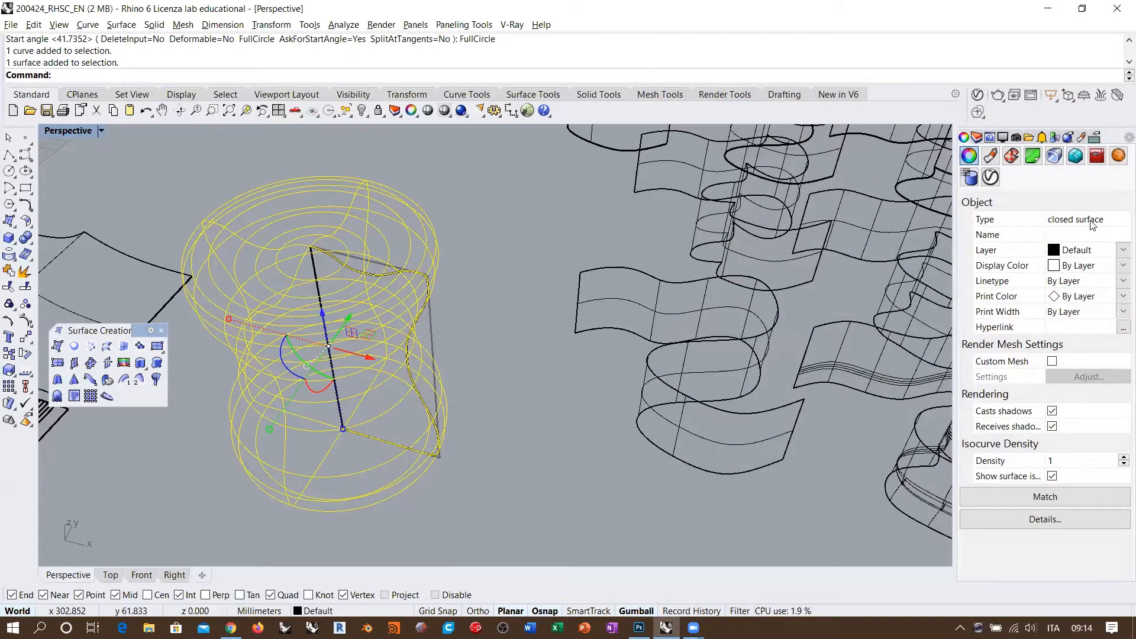
pyautogui.moveTo(467, 313)
pyautogui.mouseDown(button='right')
pyautogui.moveTo(456, 317)
pyautogui.moveTo(459, 304)
pyautogui.moveTo(515, 290)
pyautogui.mouseUp(button='right')
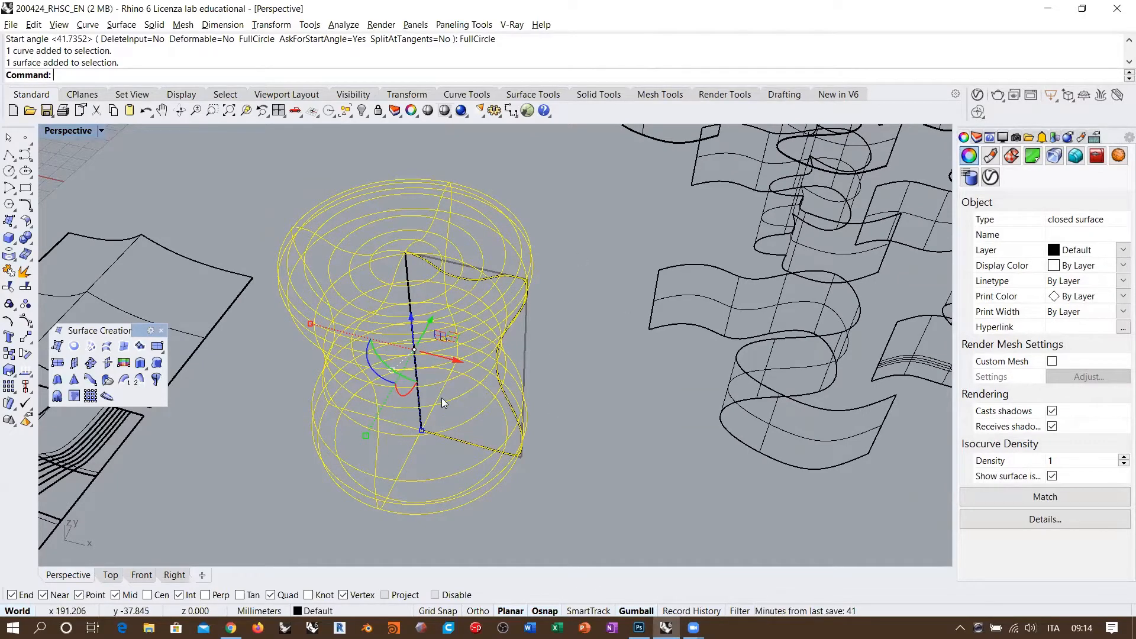
# Create a sphere freehand from its center and radius in the empty area in front of the revolved surface.
pyautogui.click(10, 240)
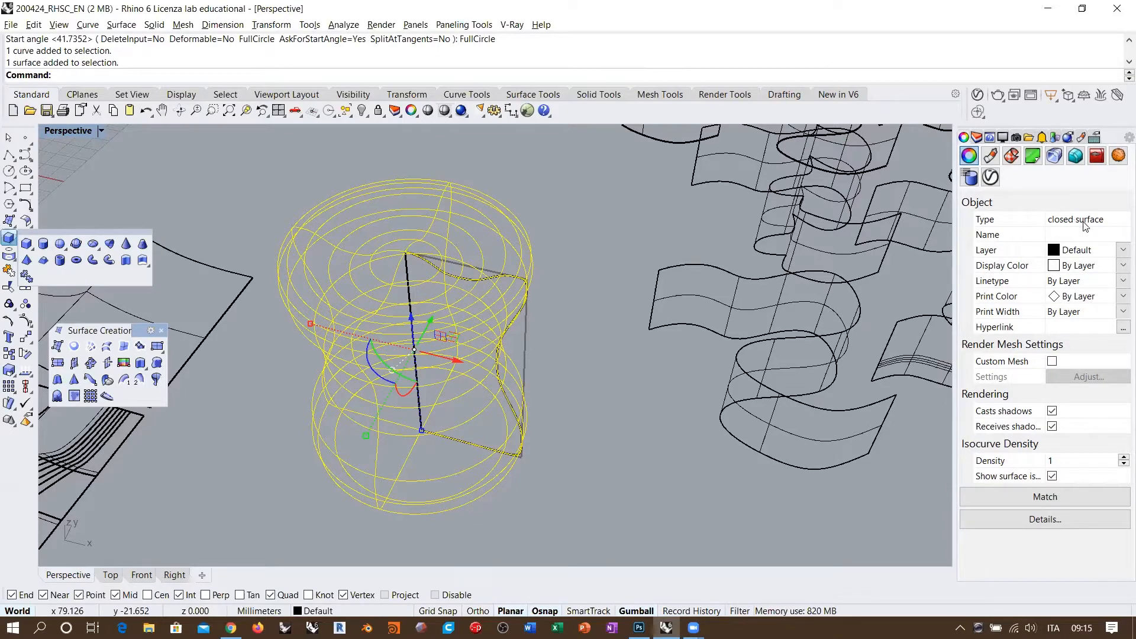
pyautogui.click(567, 297)
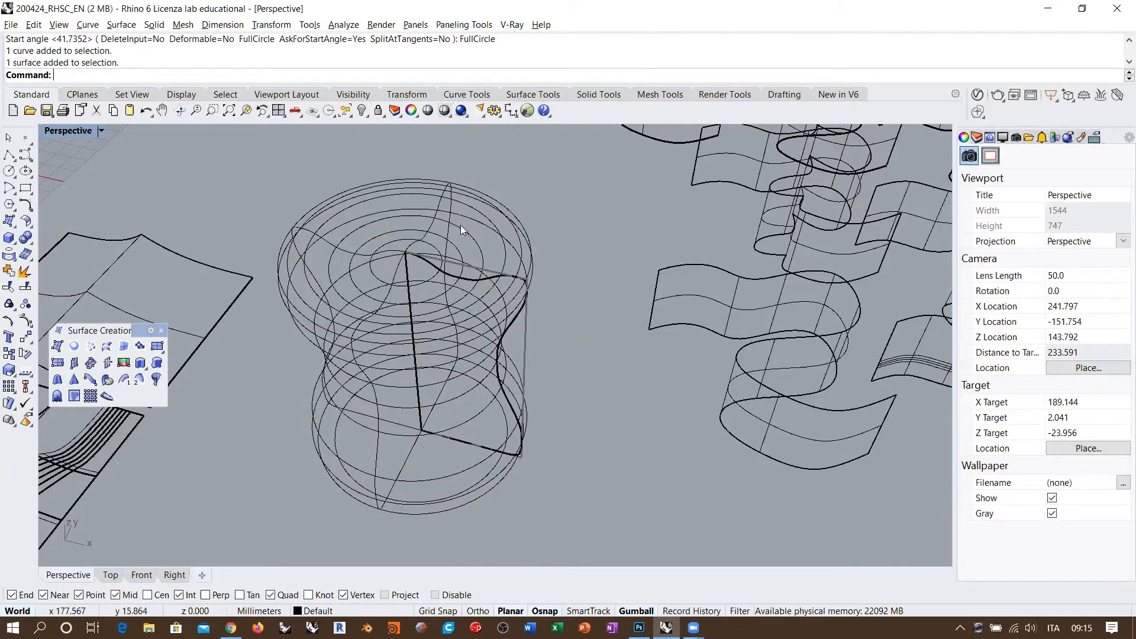
pyautogui.scroll(-6, 502, 272)
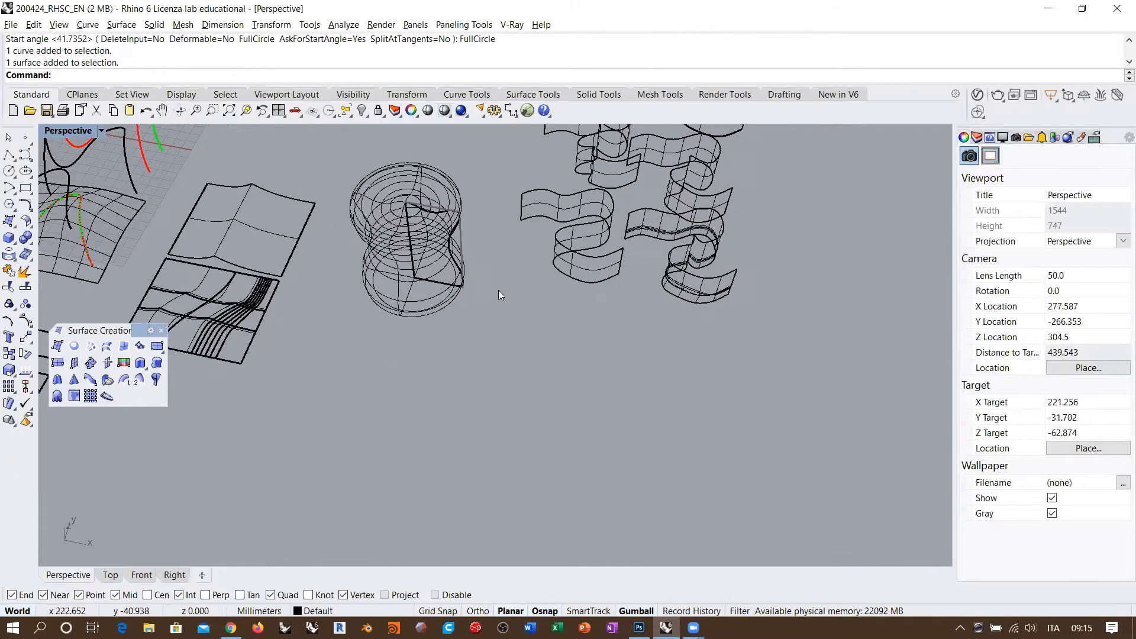
pyautogui.scroll(4, 500, 295)
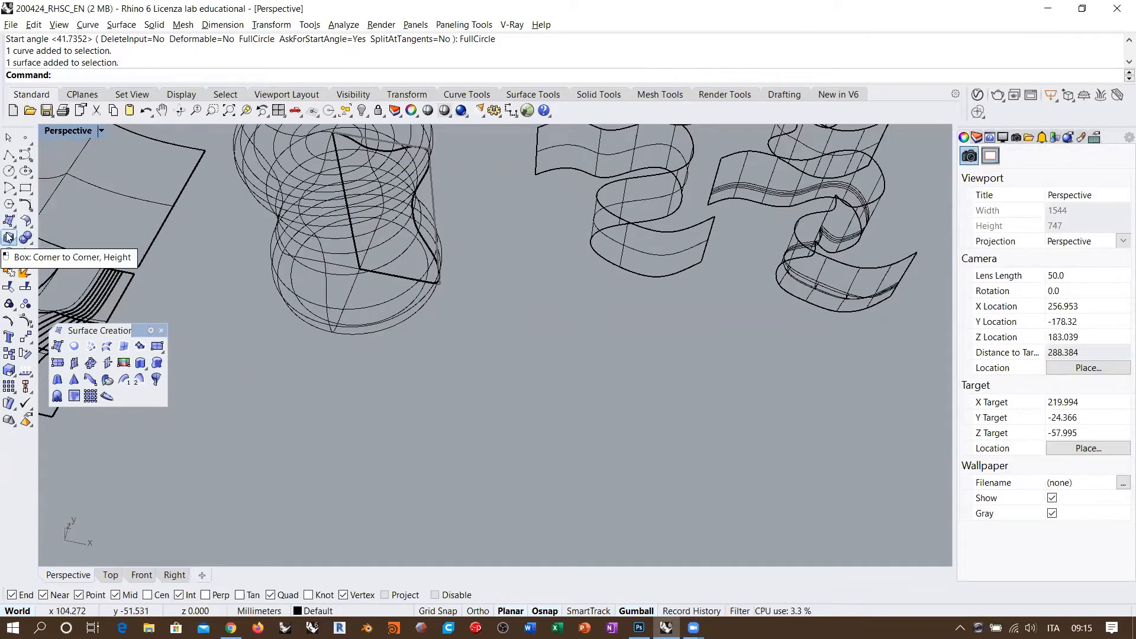
pyautogui.click(25, 238)
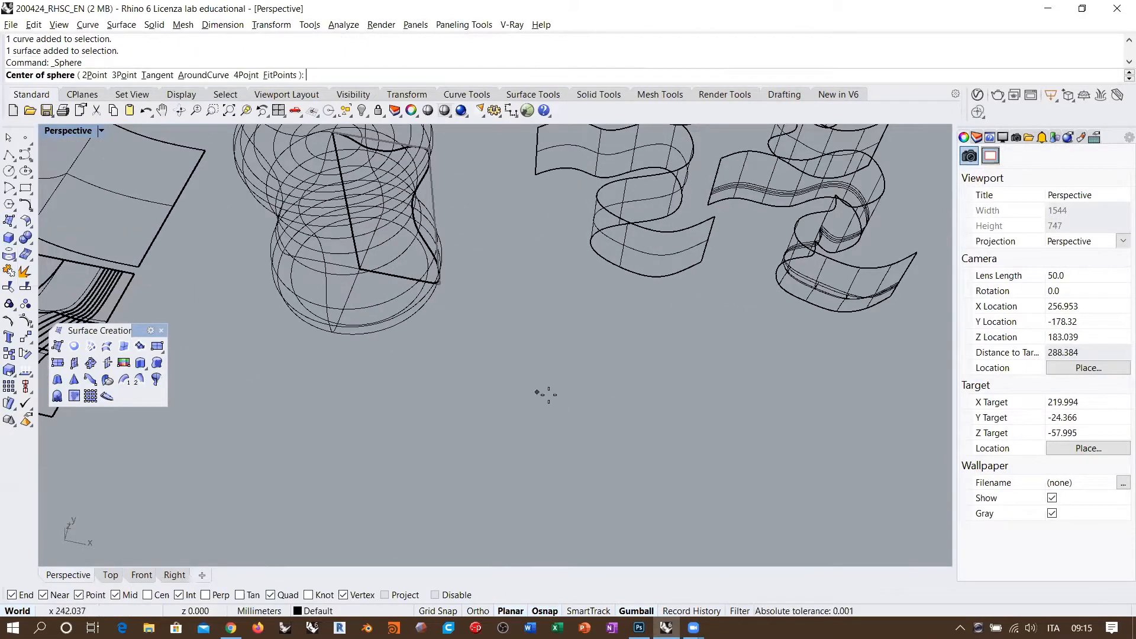
pyautogui.click(546, 394)
pyautogui.click(685, 417)
pyautogui.click(567, 430)
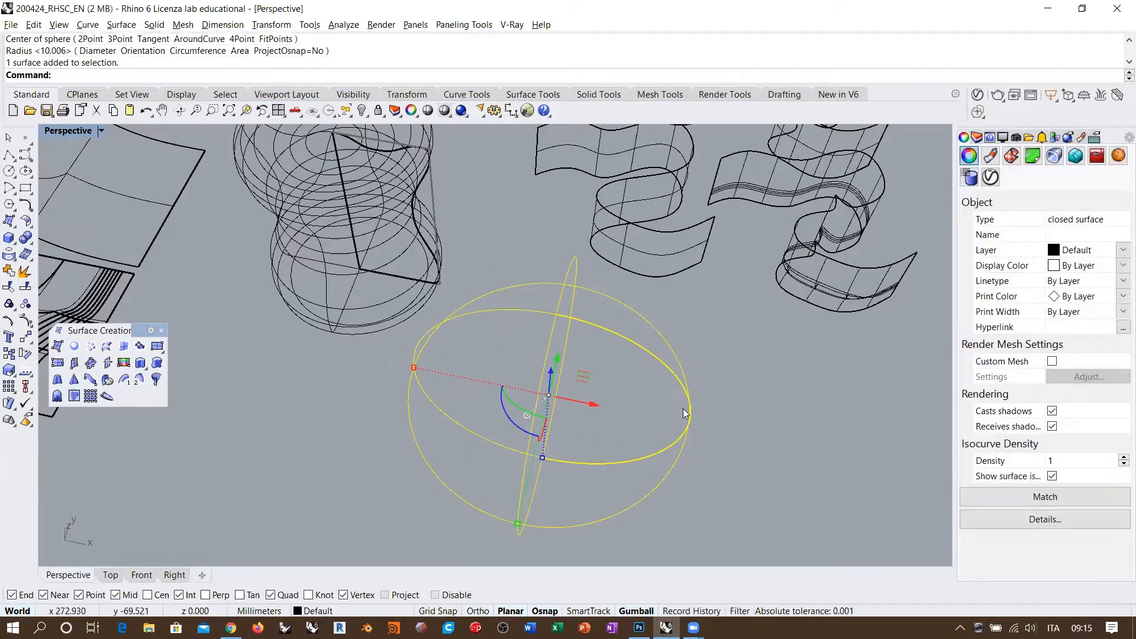
# Move the sphere along the negative Y direction, away from the other surfaces, and deselect it.
pyautogui.moveTo(683, 414); pyautogui.dragTo(641, 393, button='right')
pyautogui.scroll(-5, 581, 343)
pyautogui.moveTo(581, 328); pyautogui.dragTo(452, 359, button='right')
pyautogui.keyDown('shift'); pyautogui.moveTo(396, 331); pyautogui.dragTo(549, 330, button='right'); pyautogui.keyUp('shift')
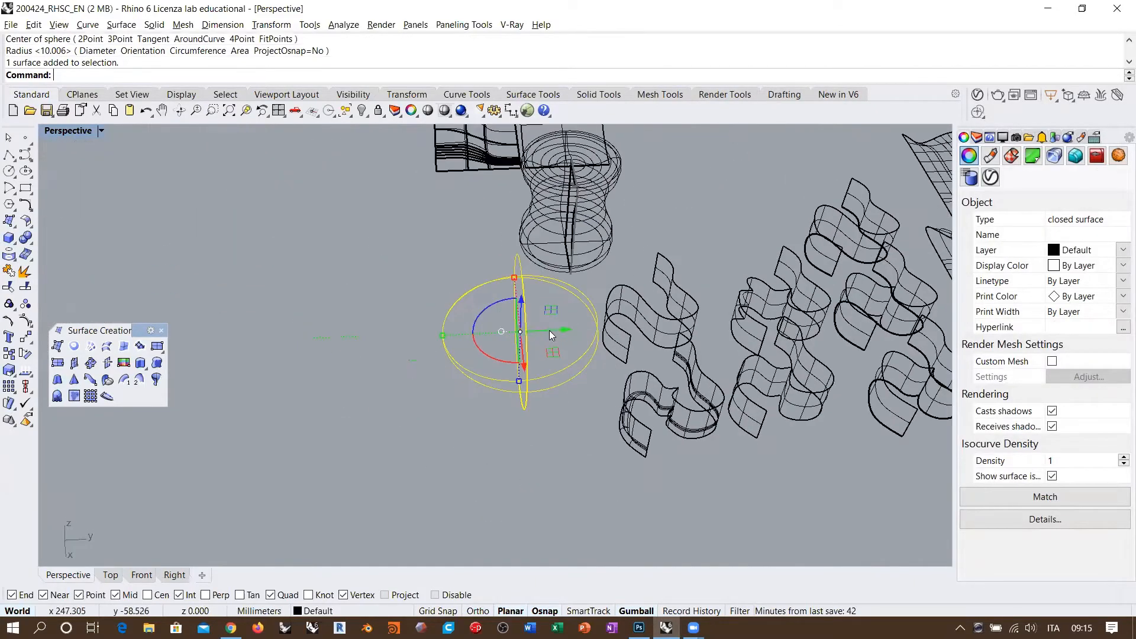
pyautogui.moveTo(549, 330); pyautogui.dragTo(360, 324)
pyautogui.click(428, 390)
pyautogui.moveTo(456, 398); pyautogui.dragTo(568, 384, button='right')
pyautogui.keyDown('shift'); pyautogui.moveTo(577, 382); pyautogui.dragTo(551, 356, button='right'); pyautogui.keyUp('shift')
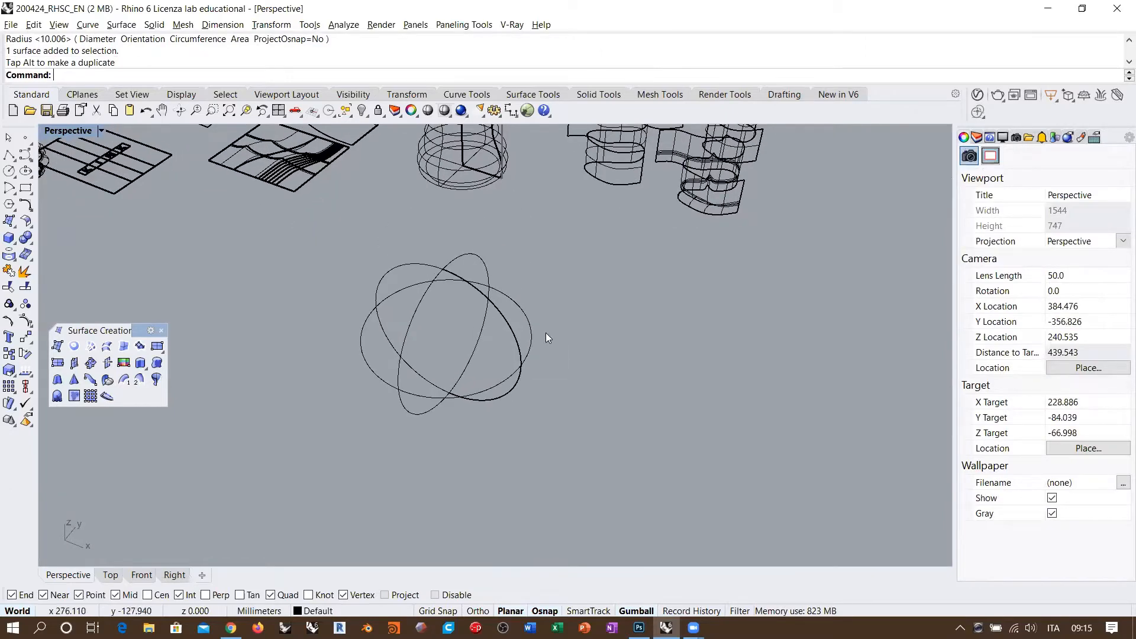
pyautogui.scroll(2, 510, 367)
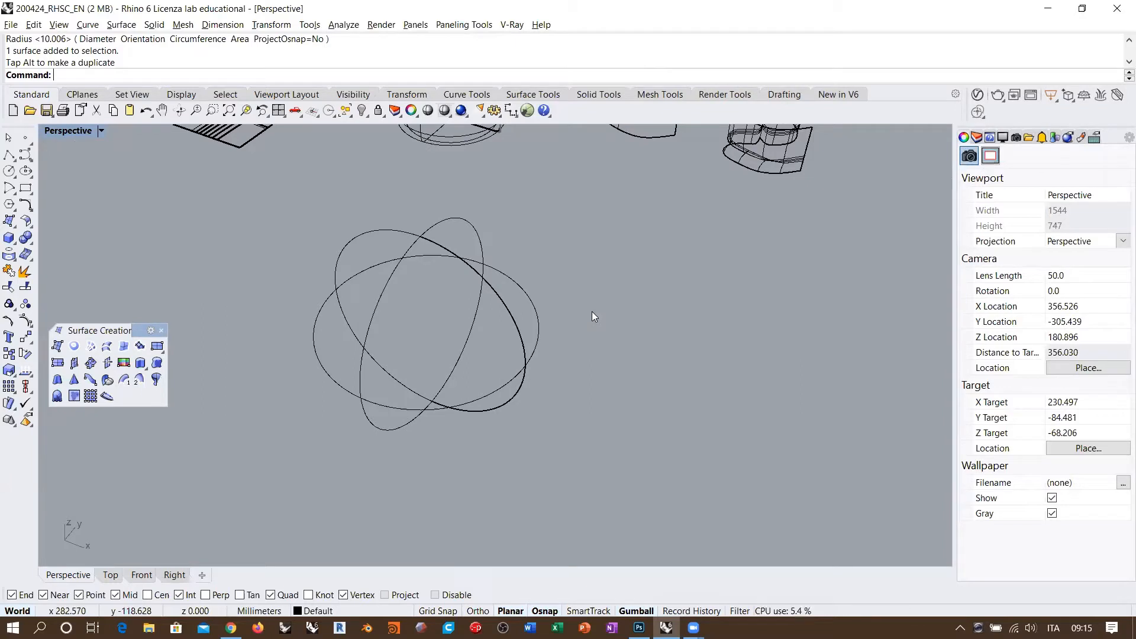
# Turn on the sphere's control points and select all of them to examine the cubic control cage.
pyautogui.click(428, 385)
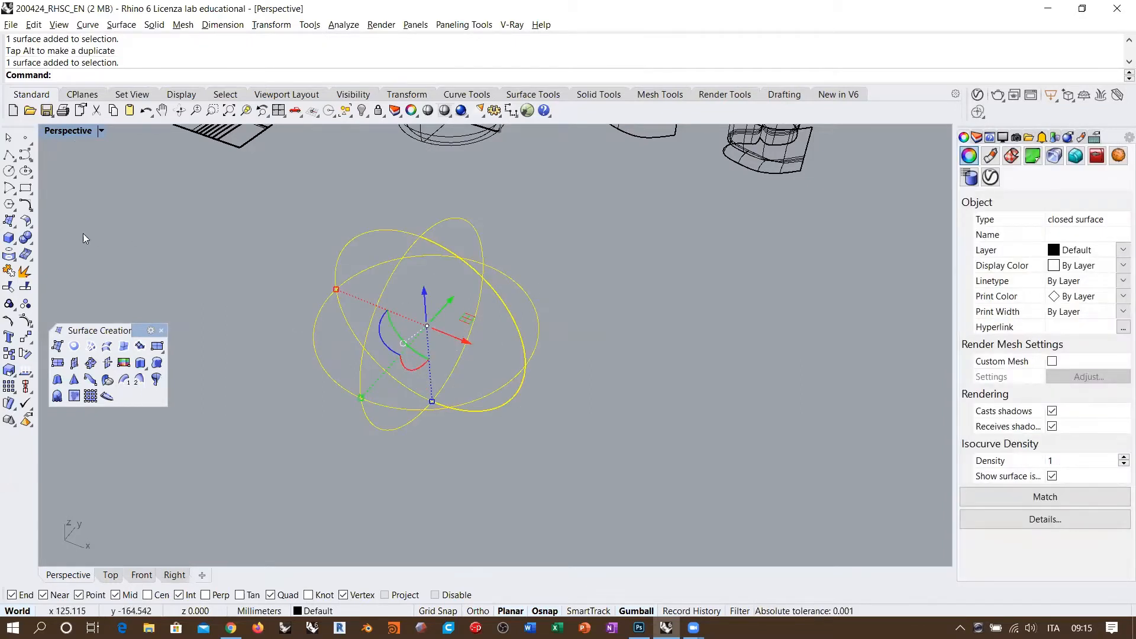
pyautogui.click(26, 321)
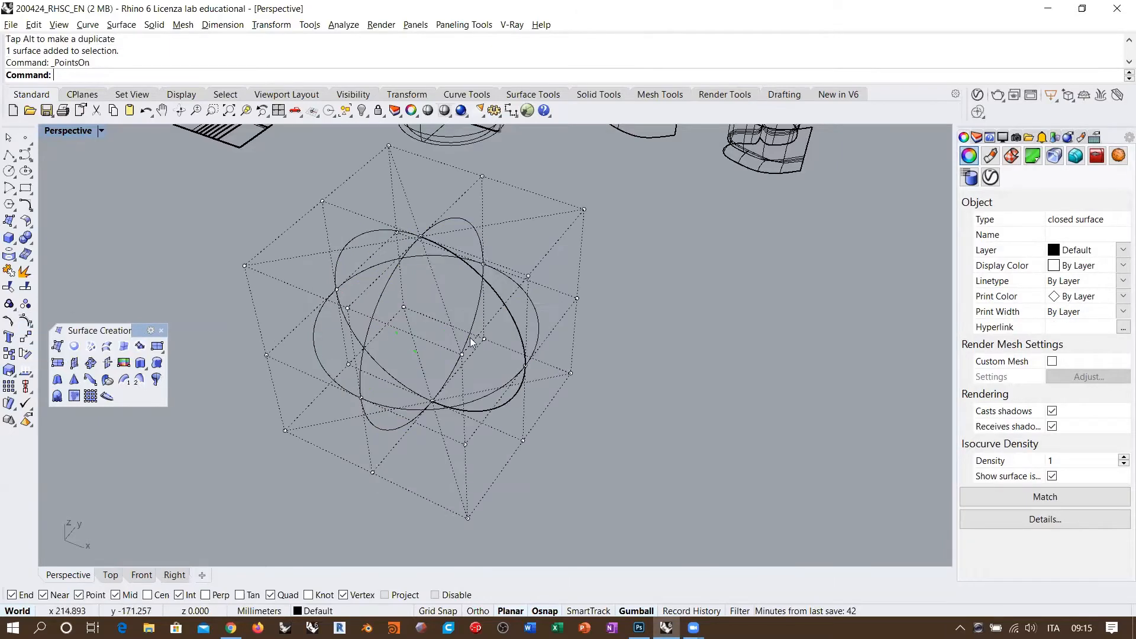
pyautogui.scroll(-6, 472, 342)
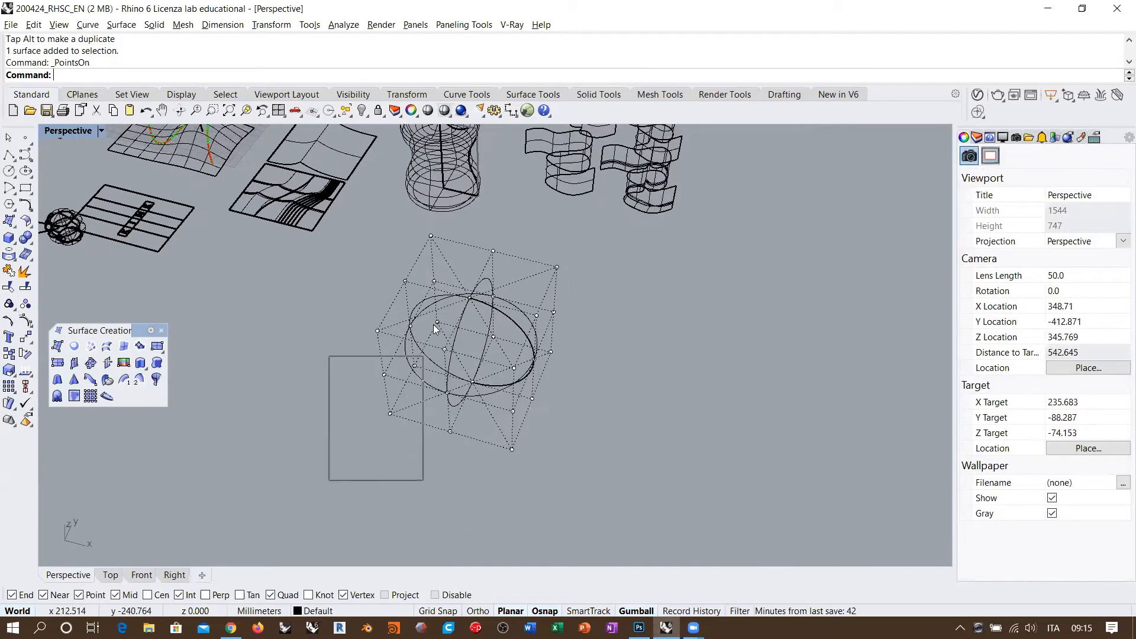
pyautogui.moveTo(435, 328); pyautogui.dragTo(503, 230)
pyautogui.keyDown('shift'); pyautogui.moveTo(491, 287); pyautogui.dragTo(560, 467); pyautogui.keyUp('shift')
pyautogui.moveTo(562, 382); pyautogui.dragTo(563, 343, button='right')
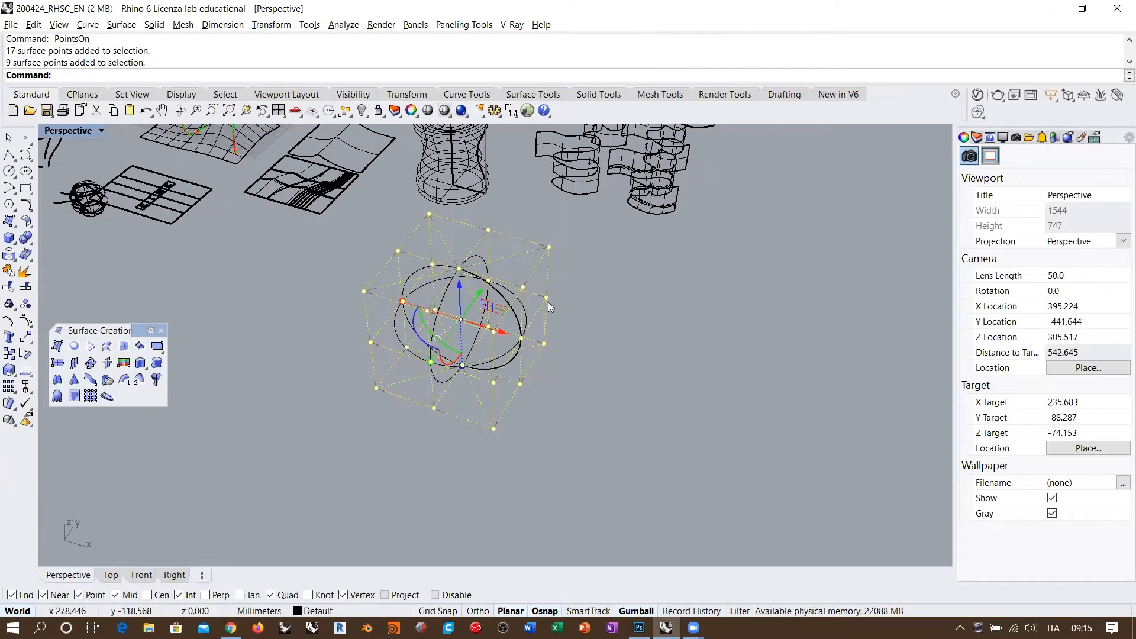
pyautogui.scroll(2, 551, 309)
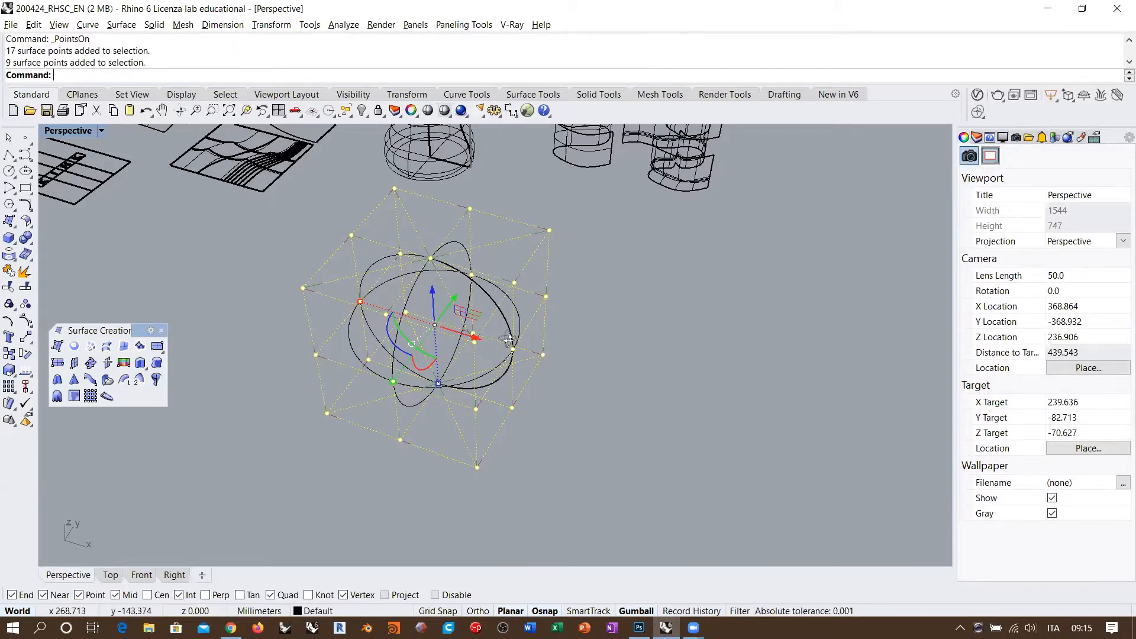
pyautogui.moveTo(499, 339); pyautogui.dragTo(497, 335, button='right')
# Try pulling one upper corner control point of the sphere outward along the Y axis, and undo the move.
pyautogui.click(312, 297)
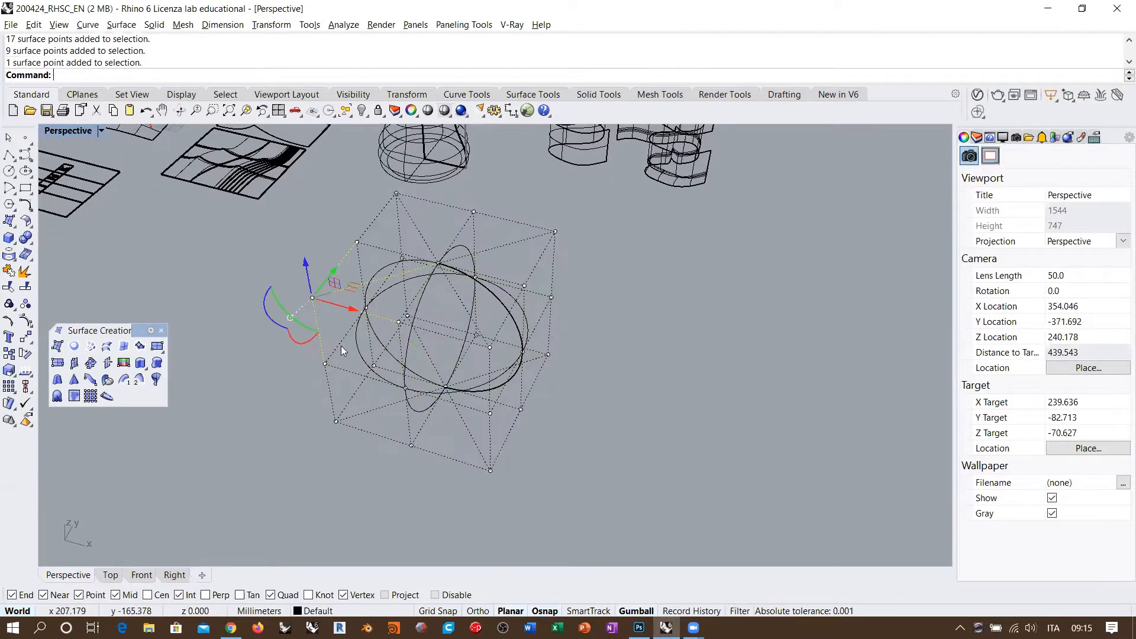
pyautogui.moveTo(341, 346); pyautogui.dragTo(375, 310, button='right')
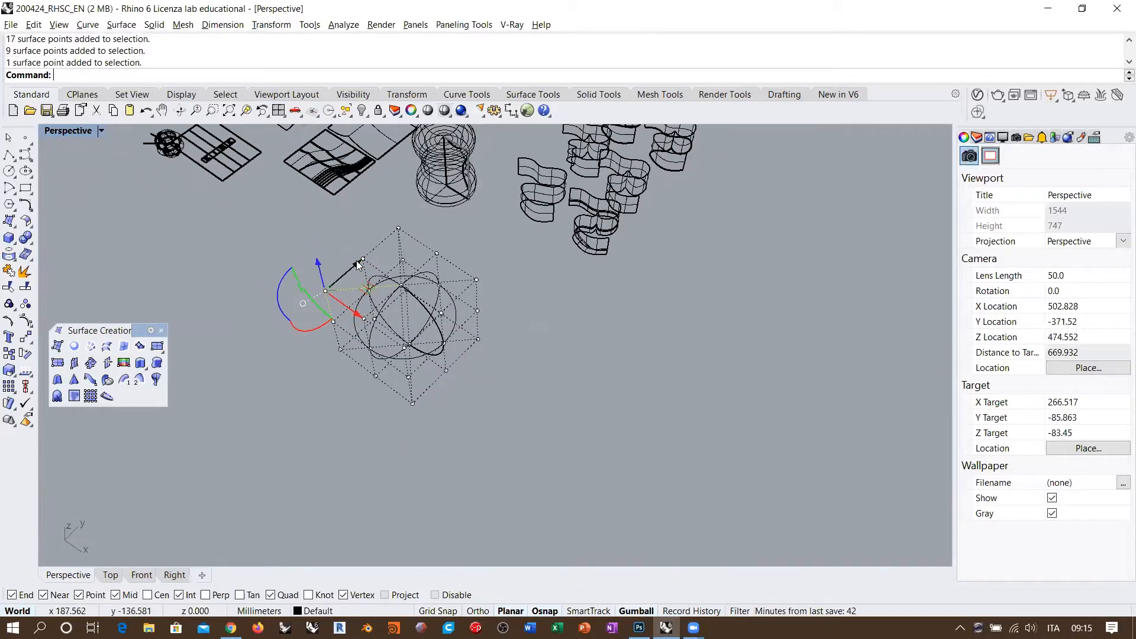
pyautogui.moveTo(356, 261); pyautogui.dragTo(237, 366)
pyautogui.click(346, 427)
pyautogui.moveTo(346, 428); pyautogui.dragTo(413, 296, button='right')
pyautogui.hotkey('ctrl', 'z')
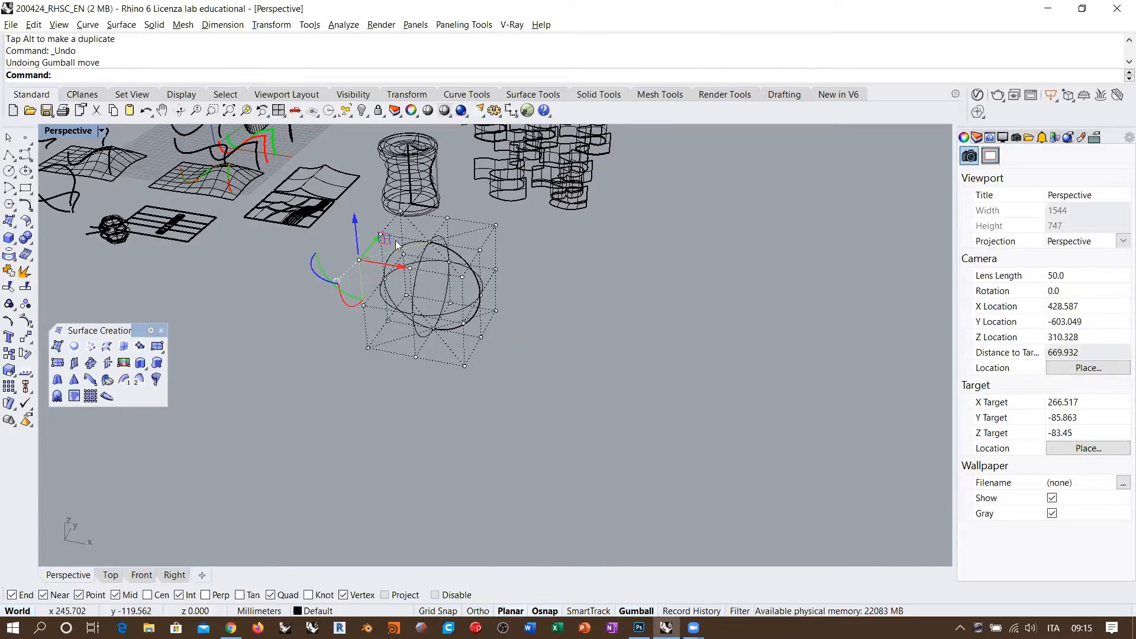
# Pull one mid-height corner control point of the sphere outward along the X axis and inspect the deformation.
pyautogui.keyDown('shift'); pyautogui.moveTo(441, 289); pyautogui.dragTo(439, 309, button='right'); pyautogui.keyUp('shift')
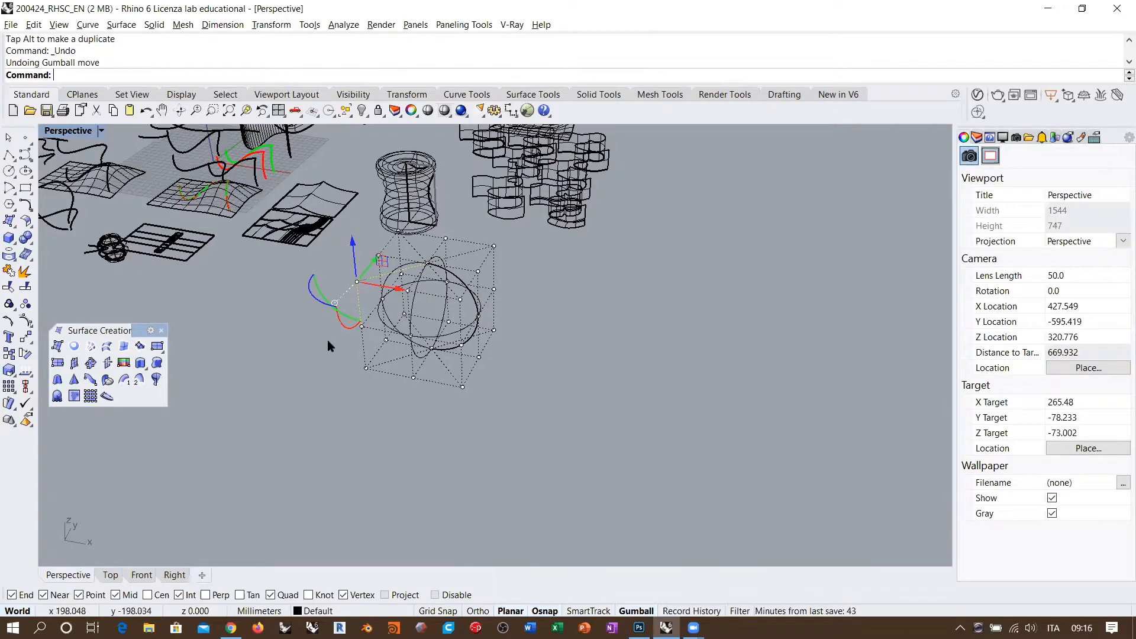
pyautogui.click(362, 326)
pyautogui.moveTo(398, 334); pyautogui.dragTo(340, 322)
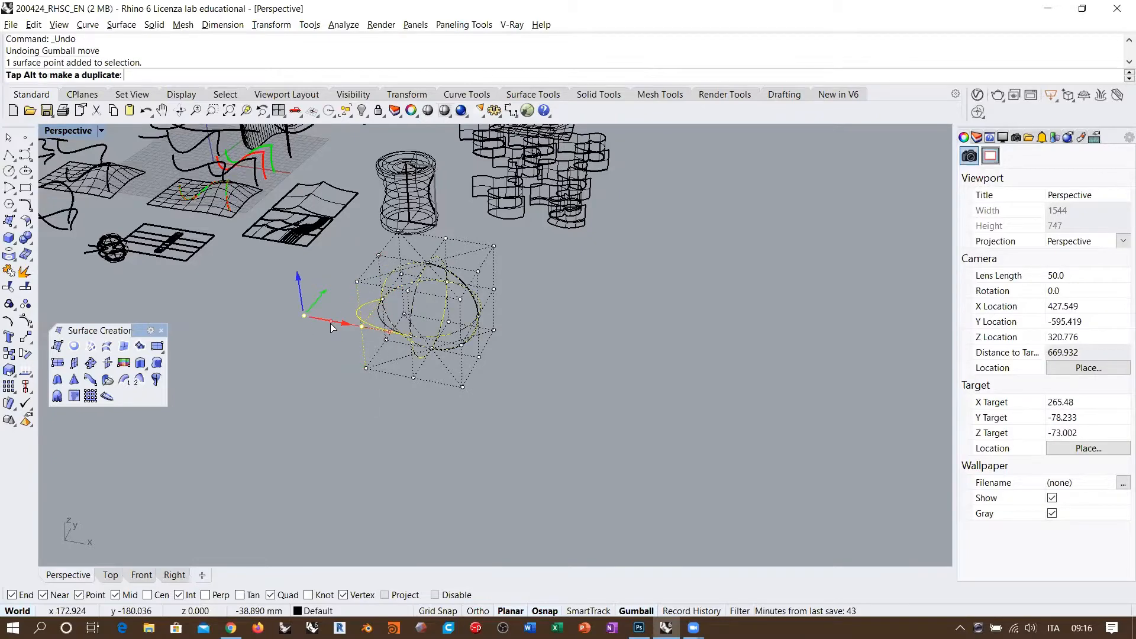
pyautogui.scroll(6, 390, 342)
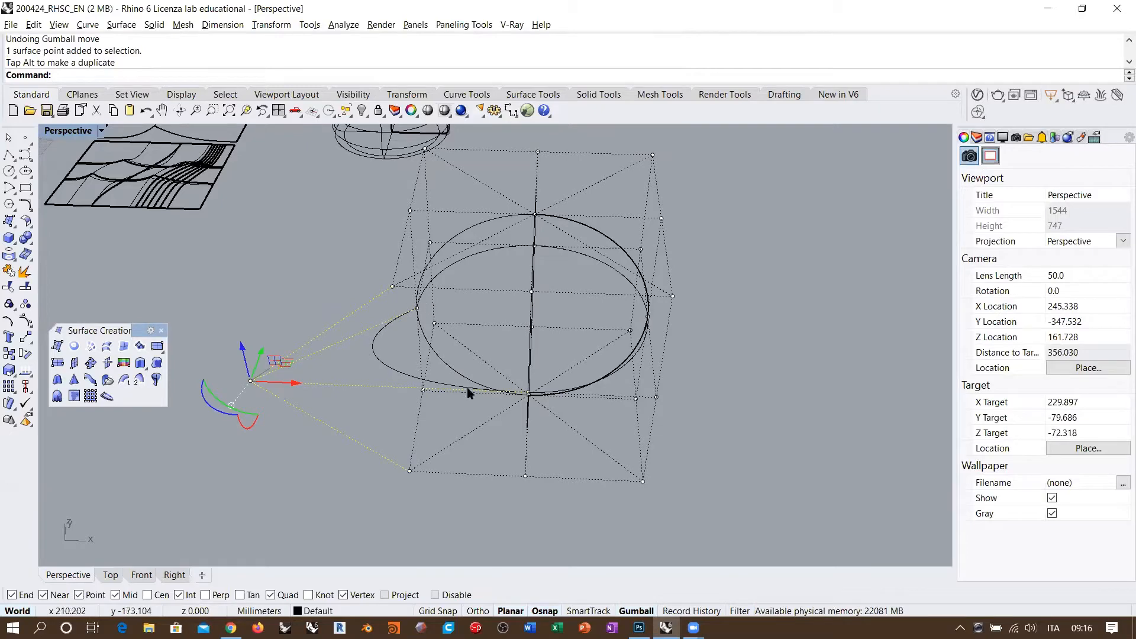
pyautogui.moveTo(407, 323); pyautogui.dragTo(619, 292, button='right')
pyautogui.keyDown('shift'); pyautogui.moveTo(618, 293); pyautogui.dragTo(539, 352, button='right'); pyautogui.keyUp('shift')
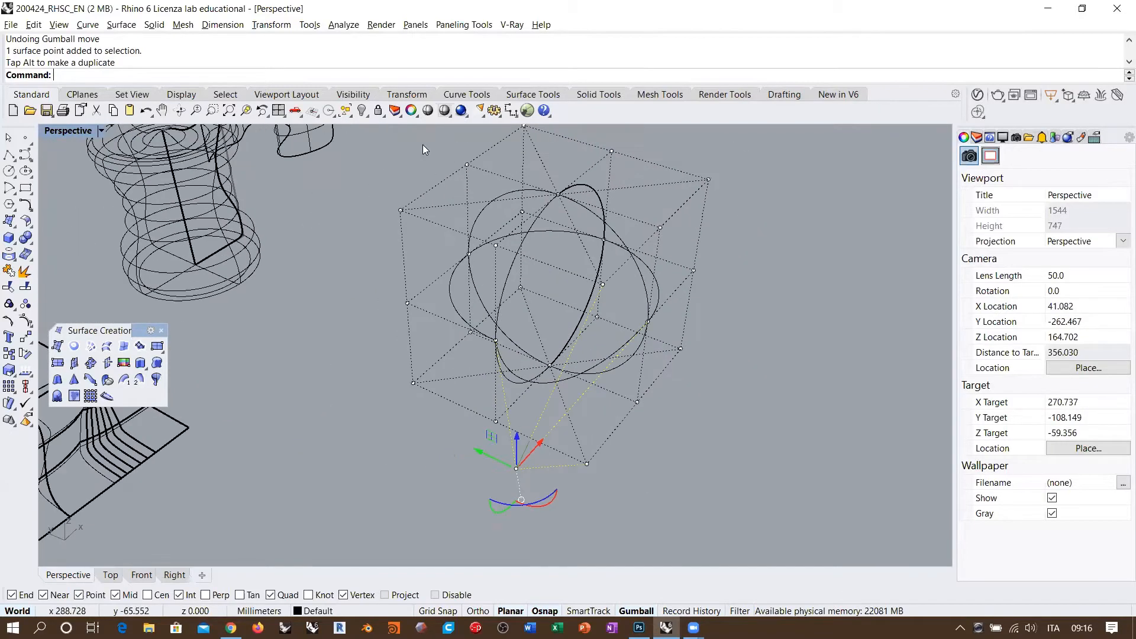
# Set the viewport to Shaded display, then undo the control point move and turn off the sphere's control points.
pyautogui.click(444, 111)
pyautogui.moveTo(594, 307)
pyautogui.keyDown('shift'); pyautogui.mouseDown(button='right')
pyautogui.moveTo(727, 282)
pyautogui.moveTo(518, 314)
pyautogui.moveTo(543, 249)
pyautogui.mouseUp(button='right'); pyautogui.keyUp('shift')
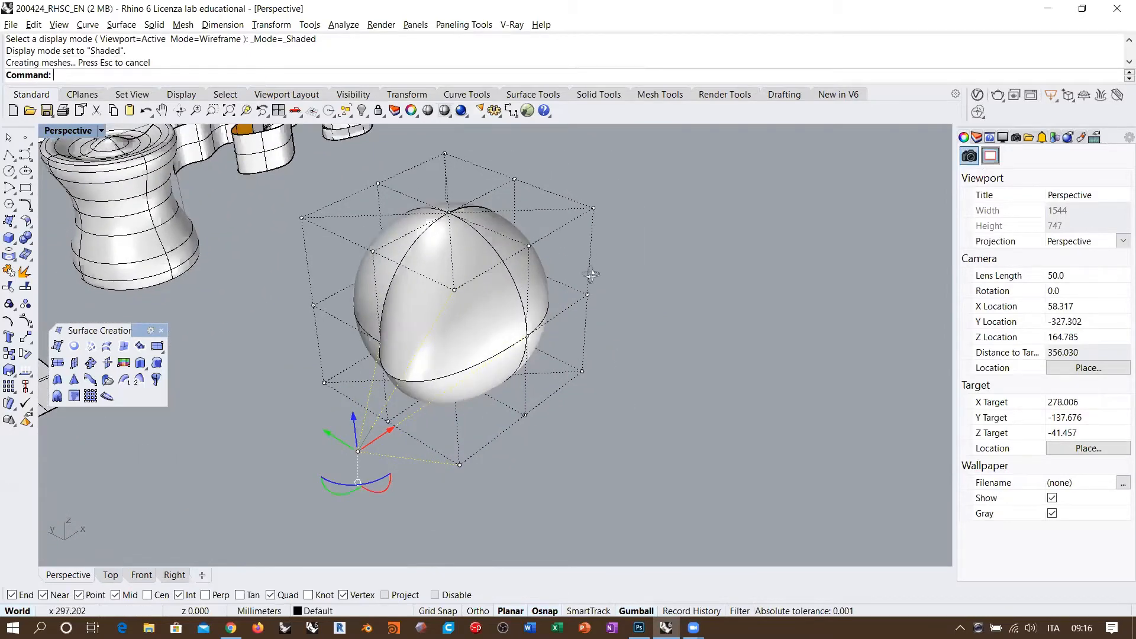
pyautogui.hotkey('ctrl', 'z')
pyautogui.moveTo(611, 296); pyautogui.dragTo(521, 325, button='right')
pyautogui.press('Escape')
pyautogui.scroll(-6, 535, 292)
pyautogui.keyDown('shift'); pyautogui.moveTo(521, 326); pyautogui.dragTo(574, 340, button='right'); pyautogui.keyUp('shift')
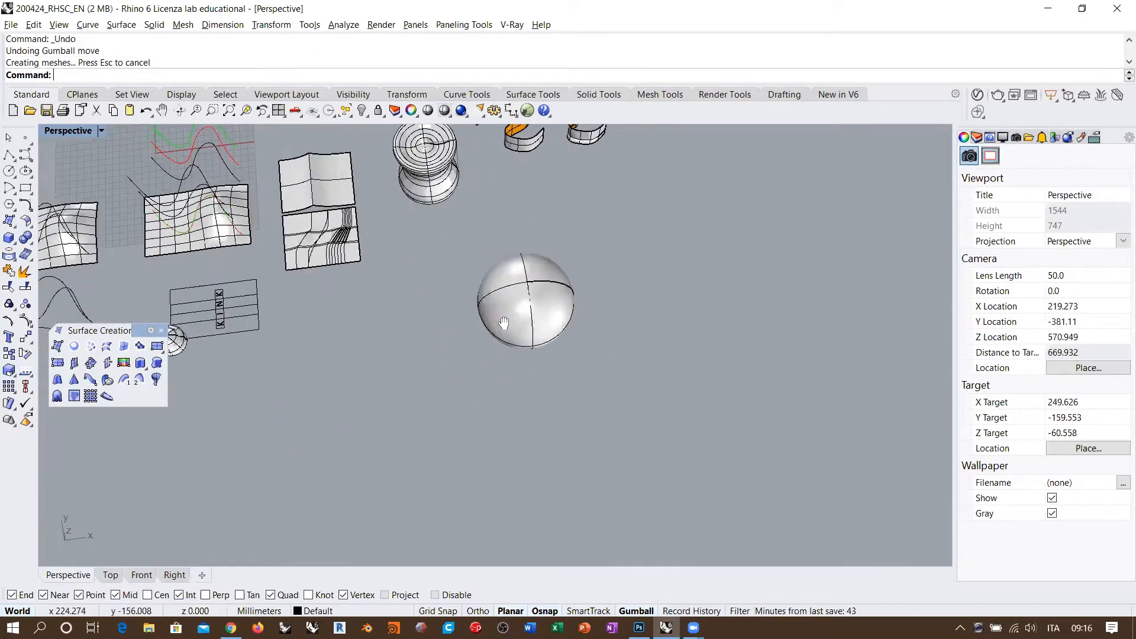
# Draw a circle freehand beside the sphere and select it to examine its control points.
pyautogui.click(9, 172)
pyautogui.click(395, 338)
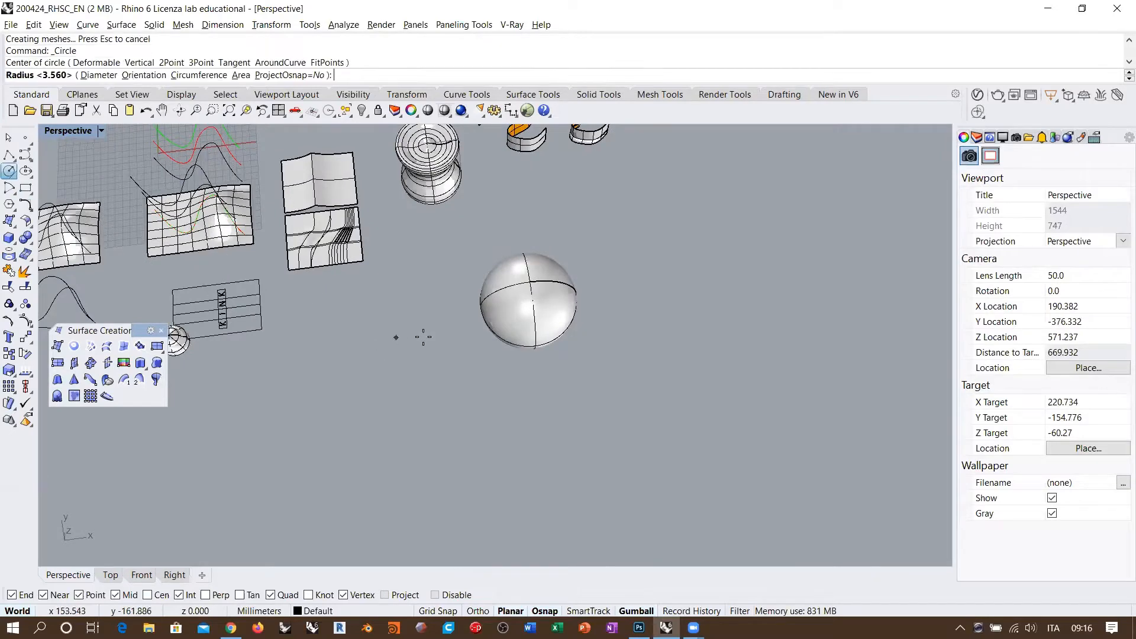
pyautogui.click(446, 332)
pyautogui.moveTo(383, 326); pyautogui.dragTo(379, 324)
pyautogui.scroll(6, 402, 329)
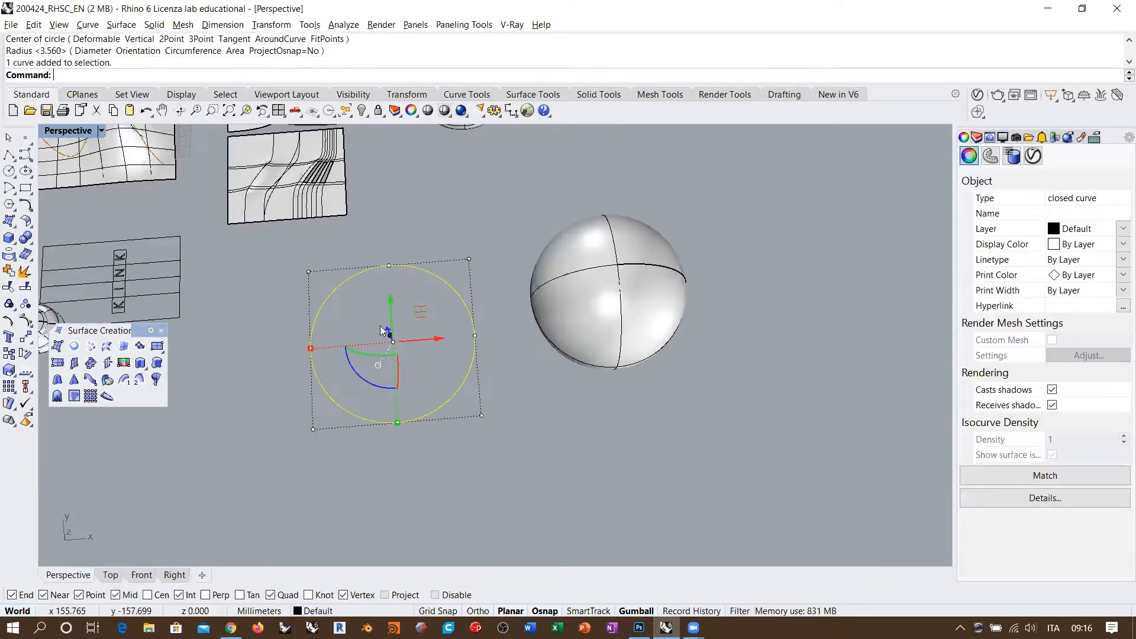
pyautogui.moveTo(226, 232); pyautogui.dragTo(566, 502)
pyautogui.click(509, 423)
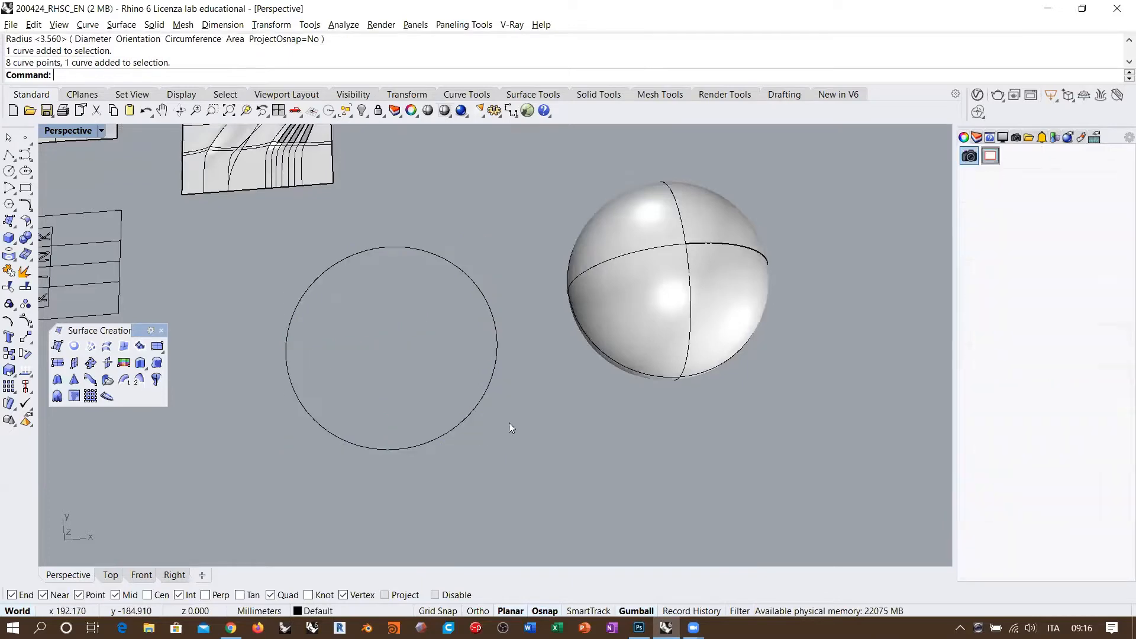
pyautogui.click(471, 408)
pyautogui.moveTo(518, 371); pyautogui.dragTo(470, 195, button='right')
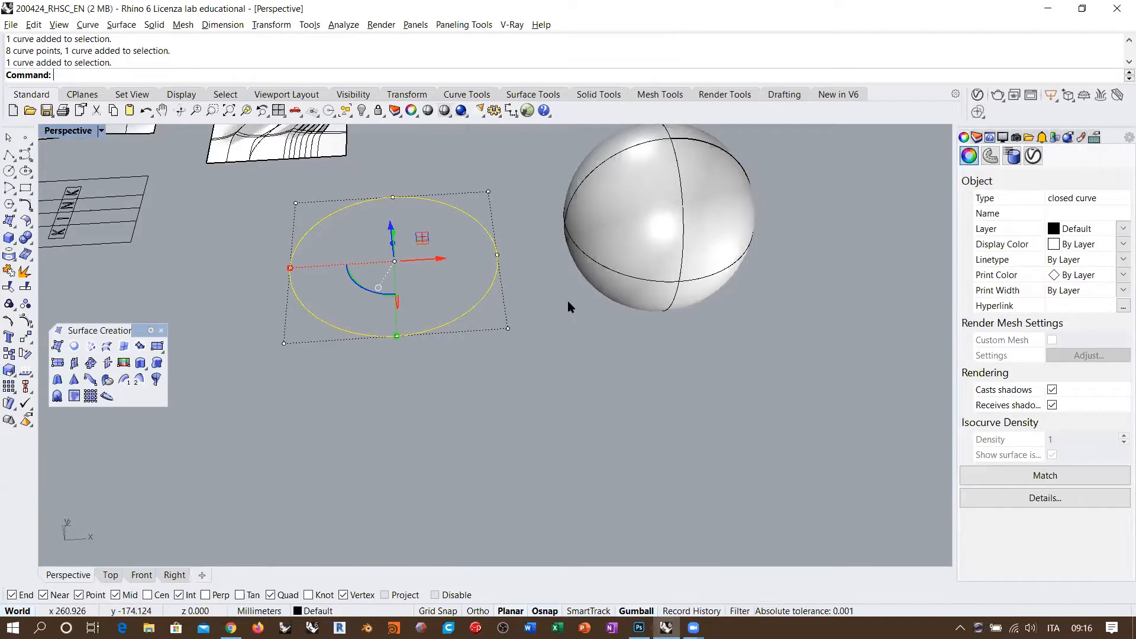
# Pull one corner control point of the circle outward, away from the curve.
pyautogui.click(506, 328)
pyautogui.moveTo(531, 310); pyautogui.dragTo(527, 383, button='right')
pyautogui.moveTo(525, 388); pyautogui.dragTo(539, 520)
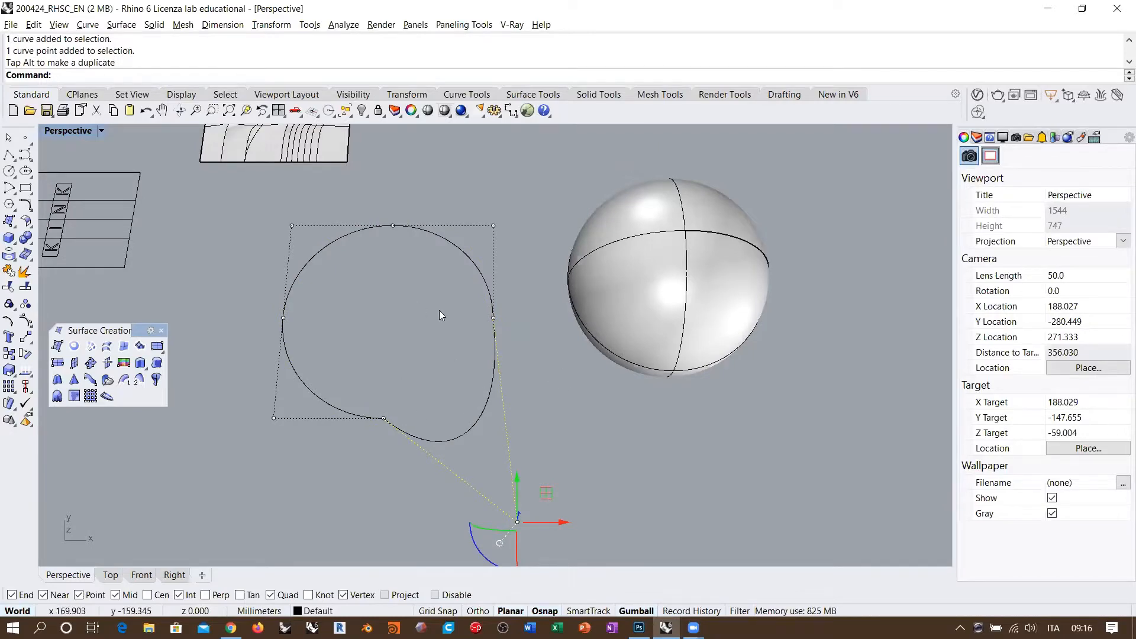
# Undo the control point move on the circle and delete the circle.
pyautogui.hotkey('ctrl', 'z')
pyautogui.click(494, 354)
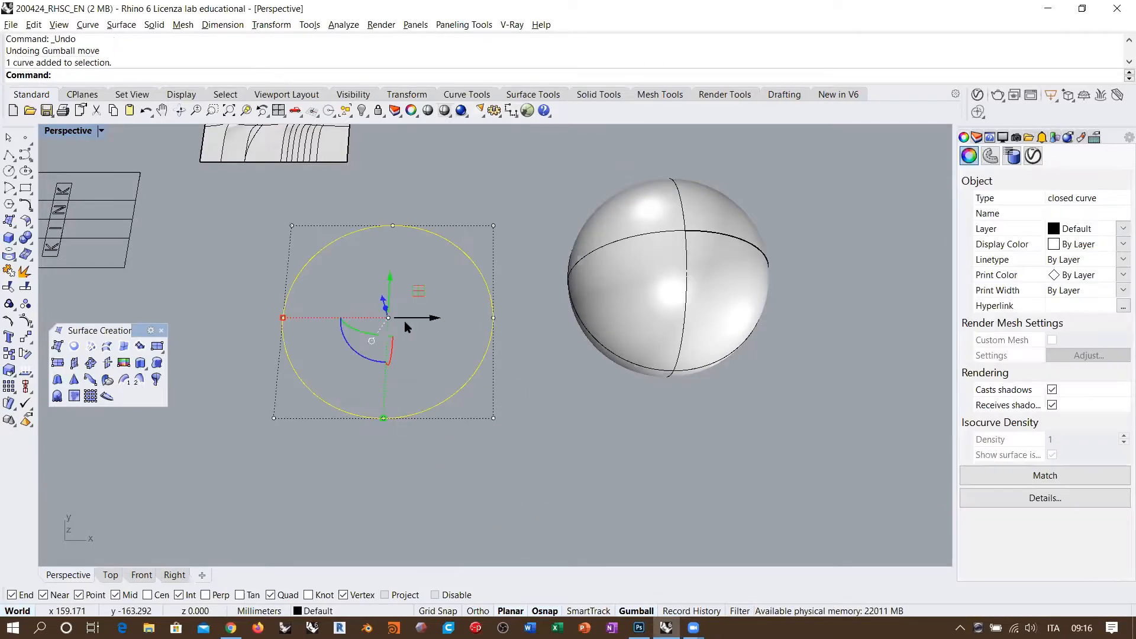
pyautogui.press('Delete')
# Rebuild the sphere with a point count of 8 in U and V and degree 3 in both directions.
pyautogui.moveTo(657, 372); pyautogui.dragTo(472, 322, button='right')
pyautogui.click(435, 280)
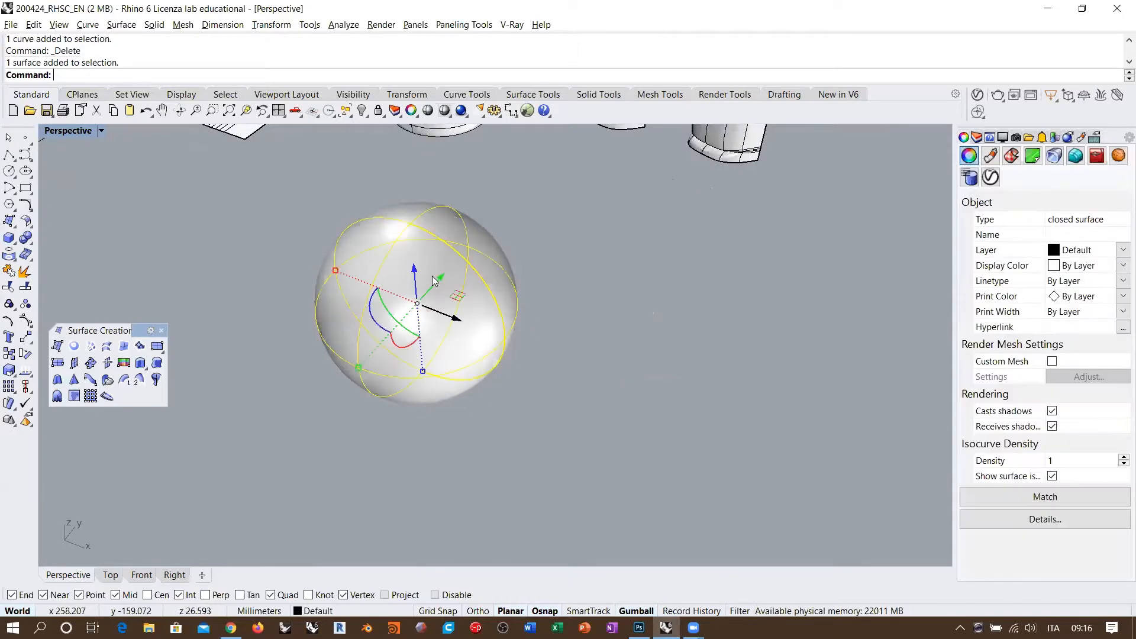
pyautogui.write('rebuild')
pyautogui.press('Return')
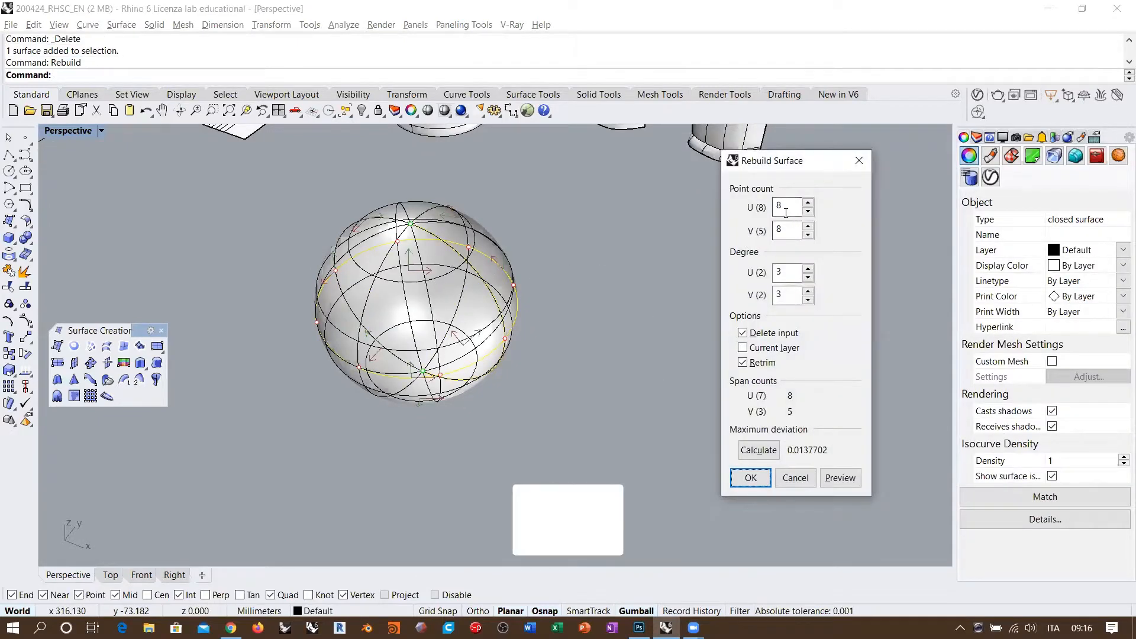
pyautogui.click(791, 226)
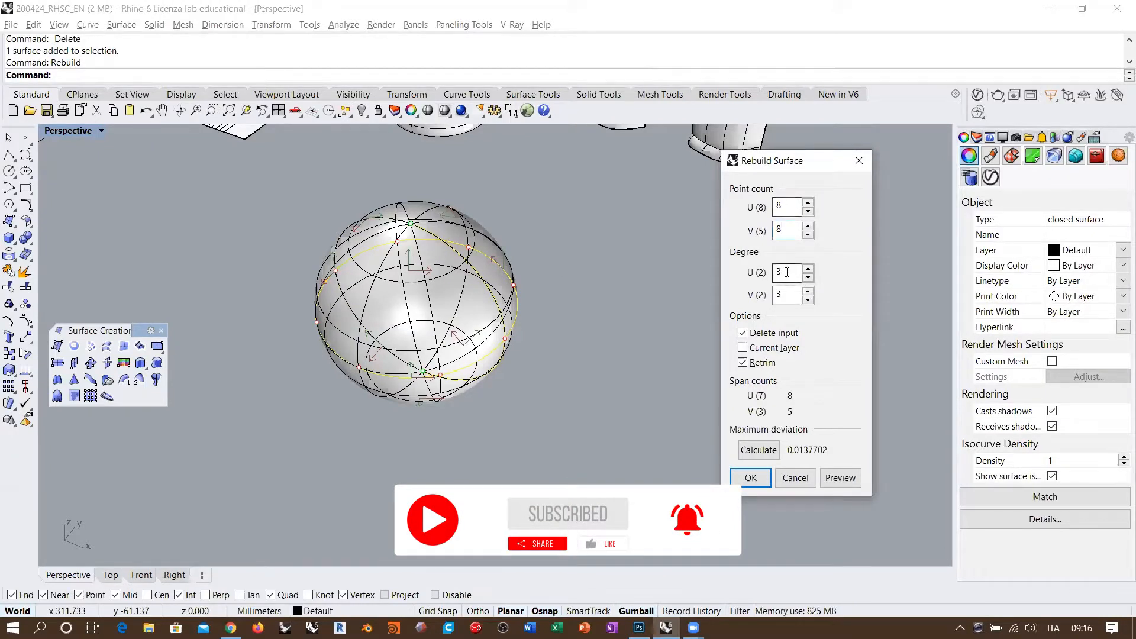
pyautogui.click(786, 294)
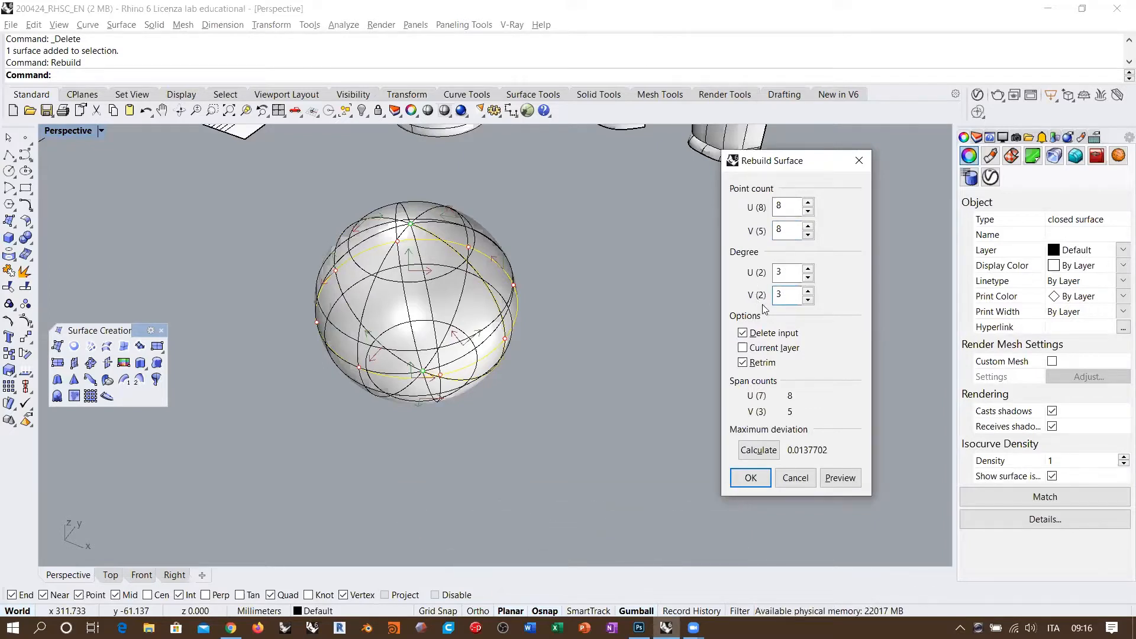
pyautogui.click(749, 480)
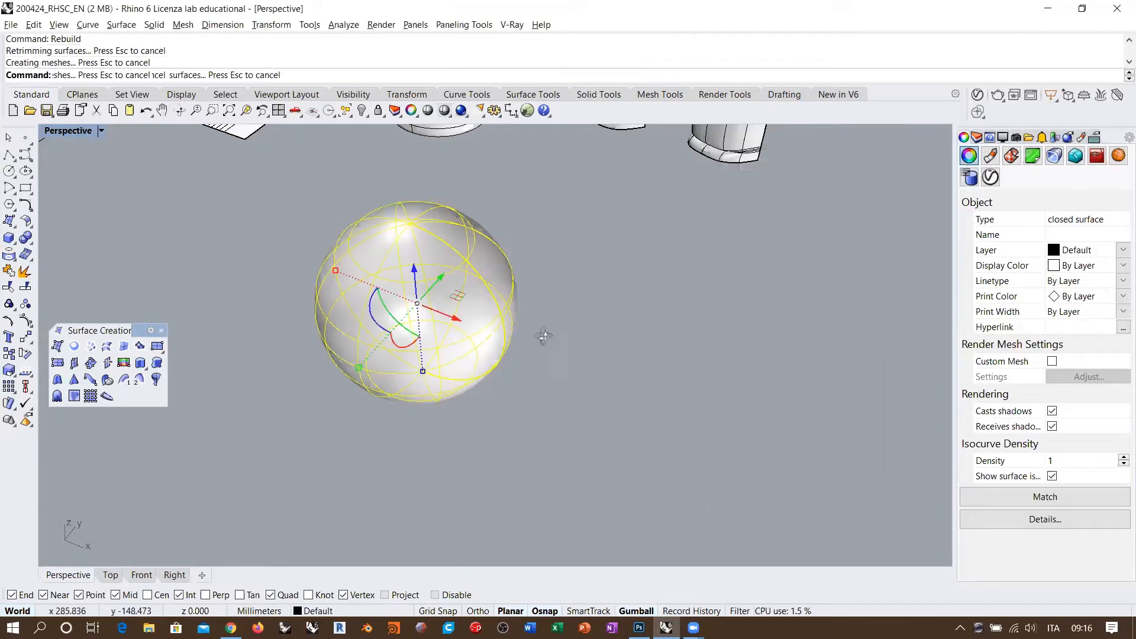
# Show the rebuilt sphere's control points and scale the four middle points on its opposite sides inward along the X axis.
pyautogui.press('F10')
pyautogui.moveTo(538, 314)
pyautogui.mouseDown(button='right')
pyautogui.moveTo(557, 307)
pyautogui.moveTo(541, 265)
pyautogui.moveTo(550, 284)
pyautogui.moveTo(531, 311)
pyautogui.mouseUp(button='right')
pyautogui.click(530, 310)
pyautogui.keyDown('shift'); pyautogui.click(530, 245); pyautogui.keyUp('shift')
pyautogui.moveTo(530, 245); pyautogui.dragTo(533, 289, button='right')
pyautogui.keyDown('shift'); pyautogui.click(378, 260); pyautogui.keyUp('shift')
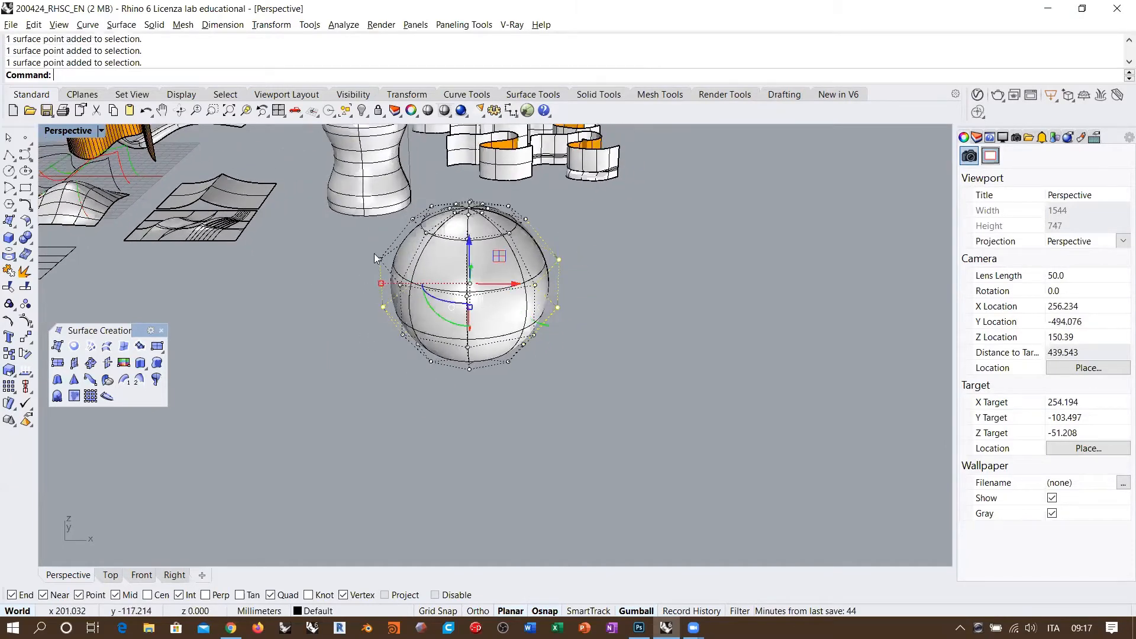
pyautogui.moveTo(381, 284); pyautogui.dragTo(463, 285)
# Examine the pinched sphere from several sides and compare it with the revolved vase surface.
pyautogui.moveTo(491, 285); pyautogui.dragTo(413, 283, button='right')
pyautogui.scroll(6, 403, 245)
pyautogui.moveTo(406, 242); pyautogui.dragTo(521, 251, button='right')
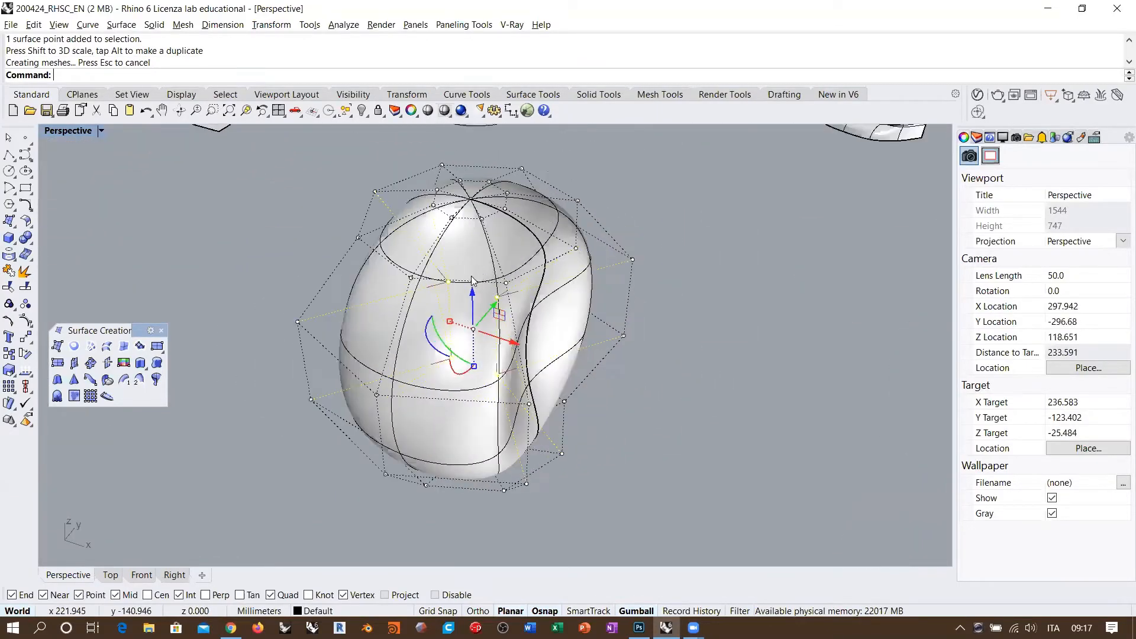
pyautogui.scroll(-5, 508, 253)
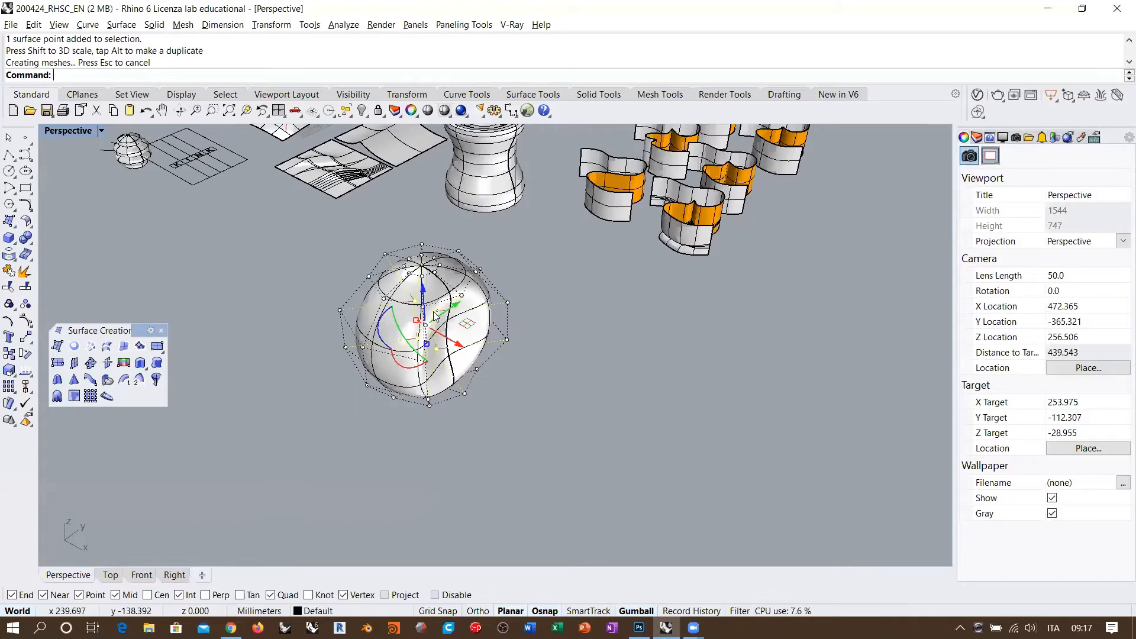
pyautogui.moveTo(509, 294); pyautogui.dragTo(259, 327, button='right')
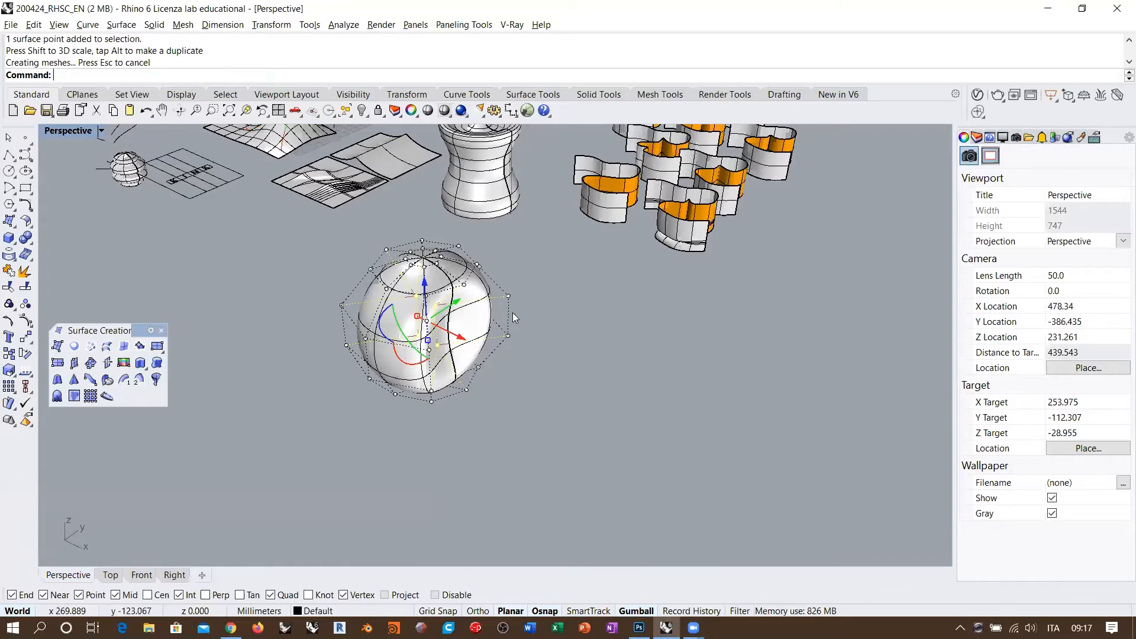
pyautogui.moveTo(512, 312); pyautogui.dragTo(497, 368, button='right')
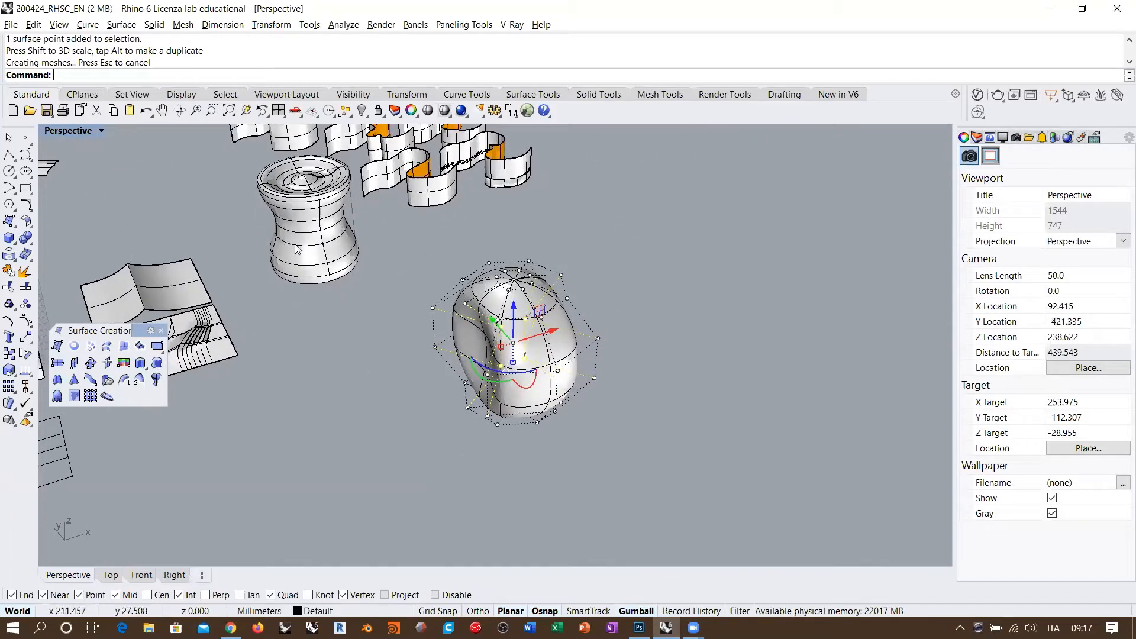
pyautogui.moveTo(303, 229); pyautogui.dragTo(370, 224, button='right')
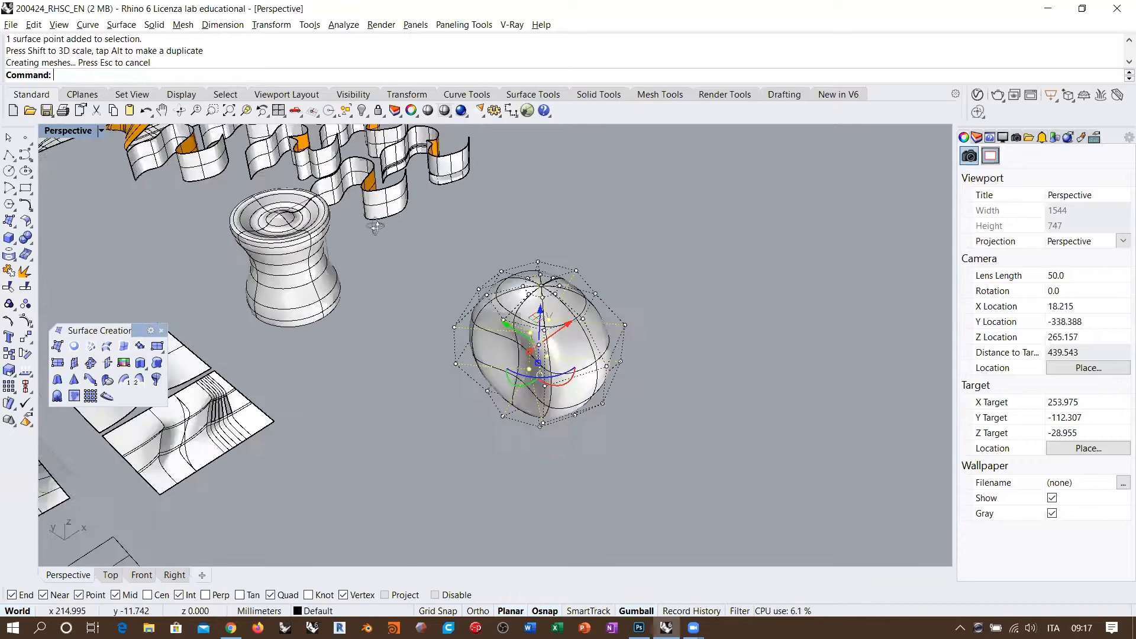
pyautogui.click(292, 278)
pyautogui.click(463, 272)
# Turn off the control points of the pinched sphere and delete it.
pyautogui.click(566, 330)
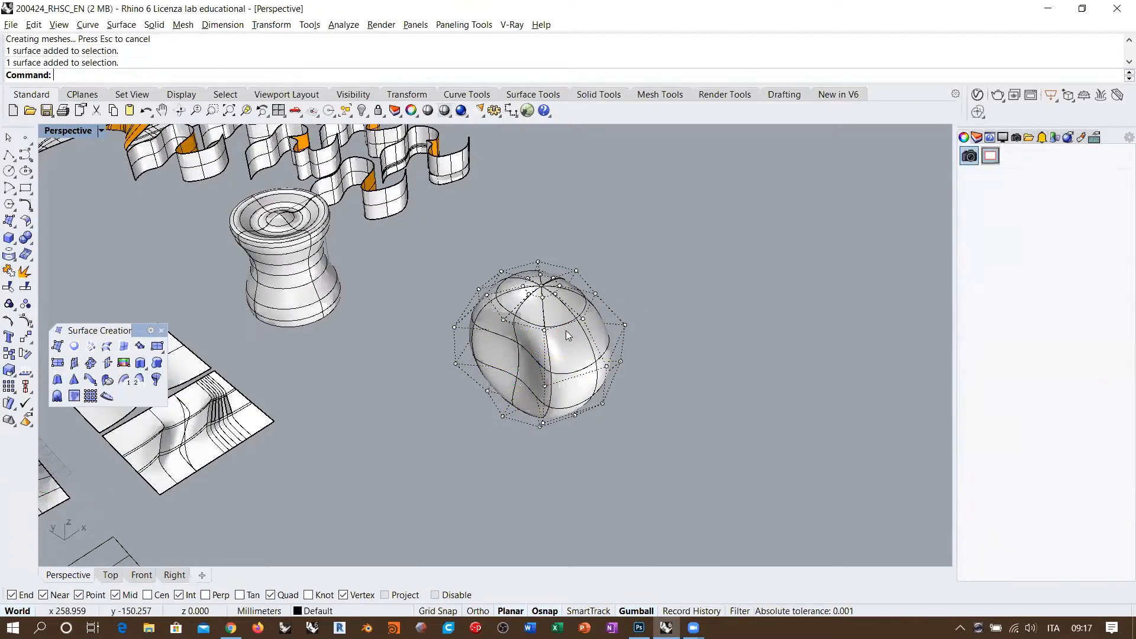
pyautogui.press('Escape')
pyautogui.press('Escape')
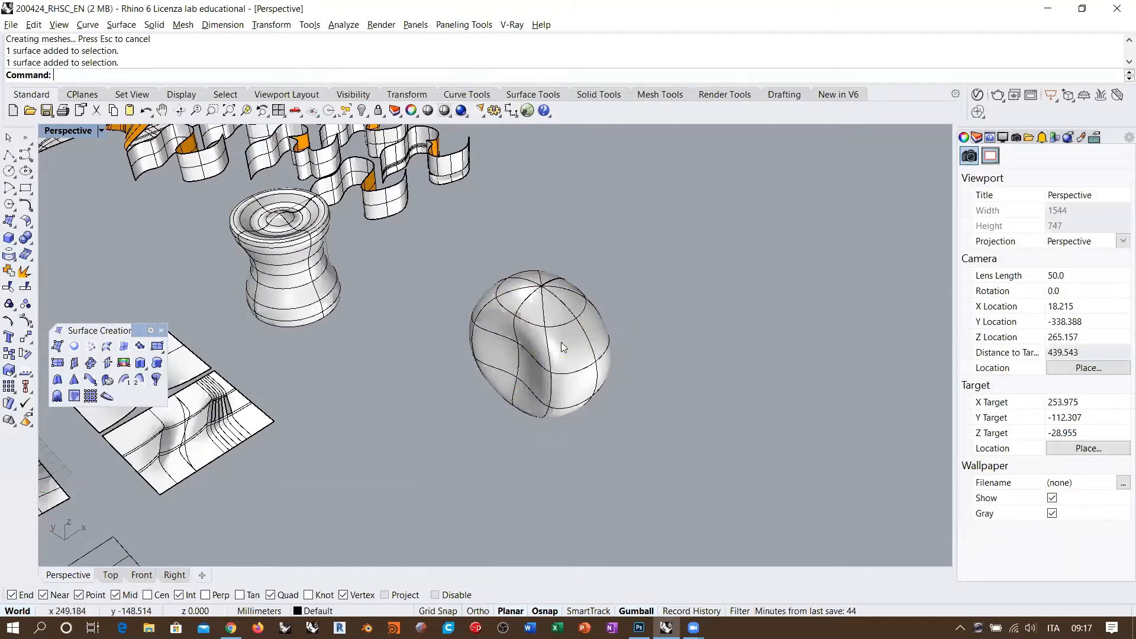
pyautogui.click(562, 342)
pyautogui.press('Delete')
# Inspect the revolved vase surface from above, below and the side, including its seam and closed ends.
pyautogui.moveTo(568, 335); pyautogui.dragTo(424, 305, button='right')
pyautogui.scroll(5, 424, 304)
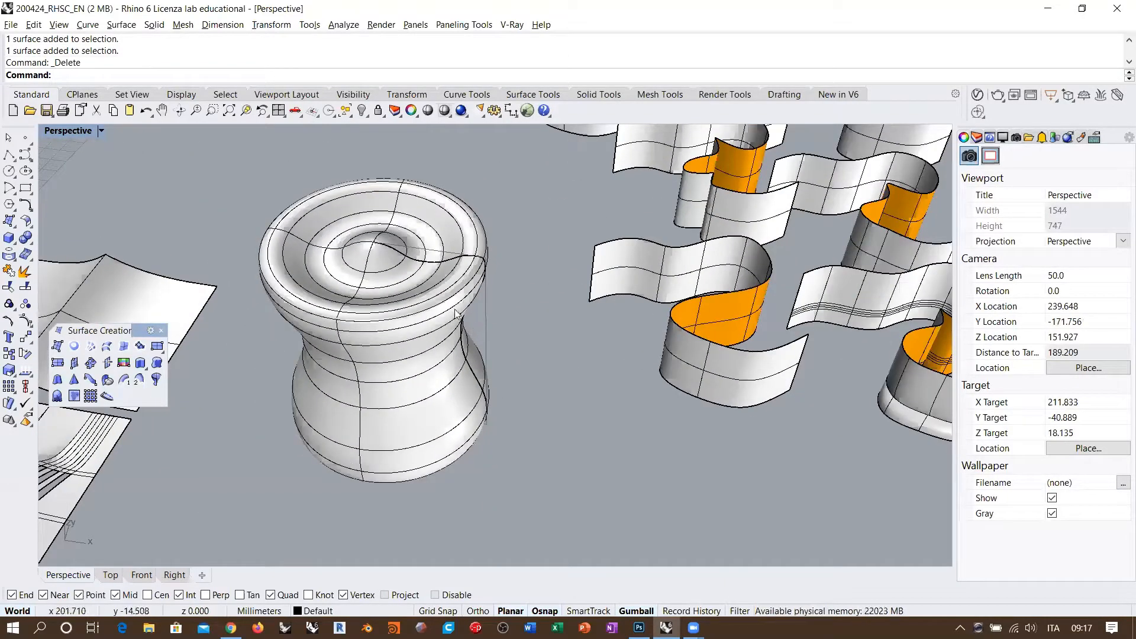
pyautogui.click(483, 352)
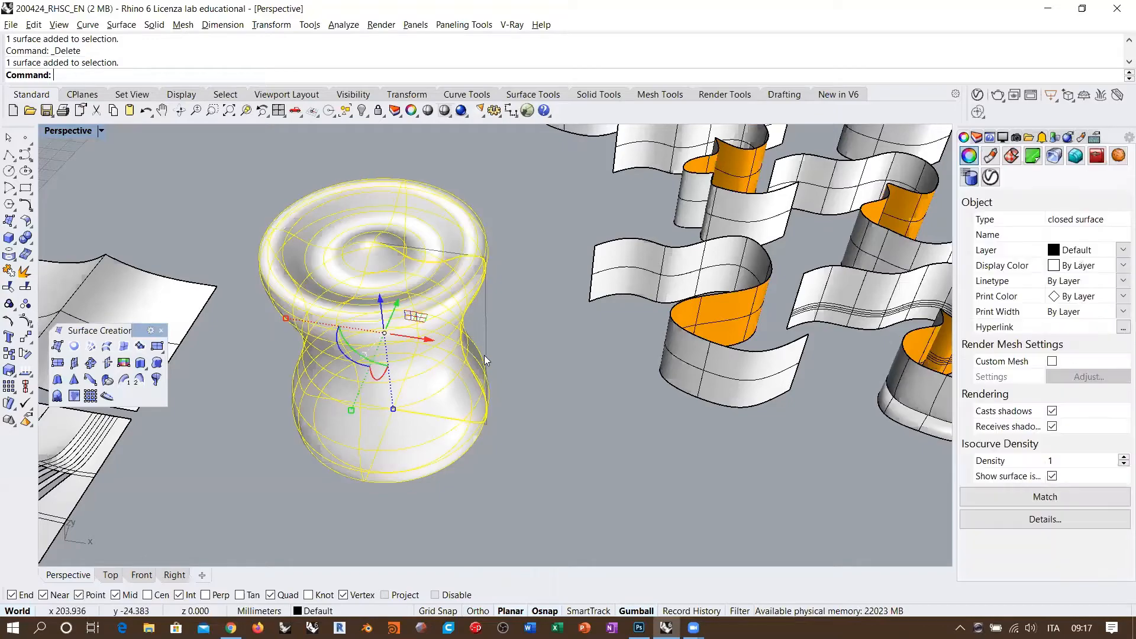
pyautogui.click(526, 318)
pyautogui.moveTo(527, 318); pyautogui.dragTo(480, 278, button='right')
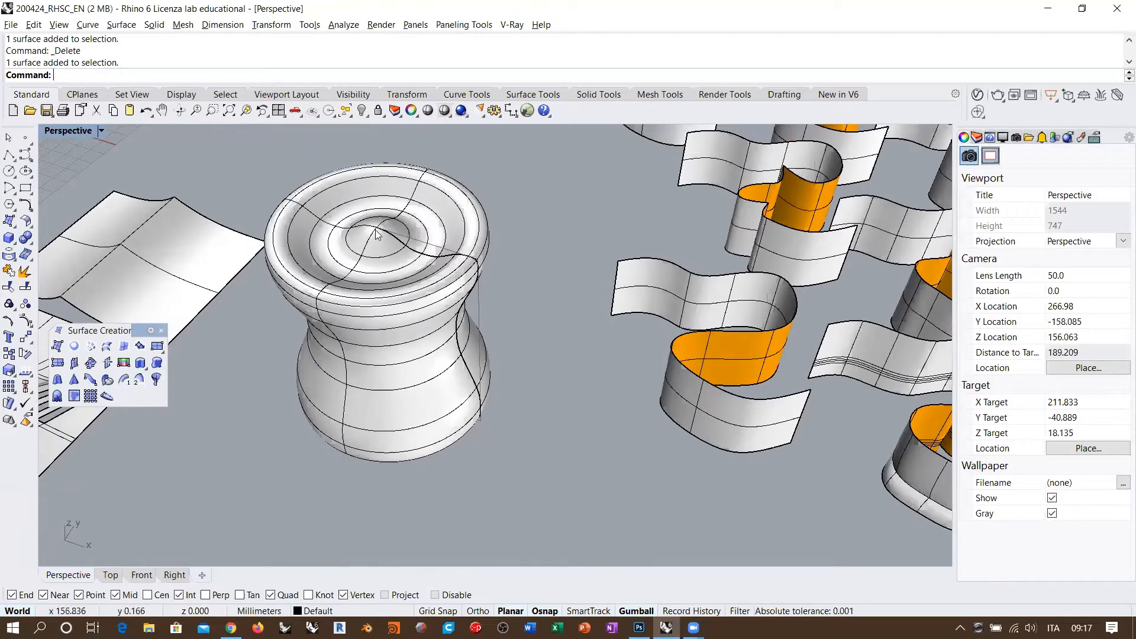
pyautogui.moveTo(399, 258); pyautogui.dragTo(393, 433, button='right')
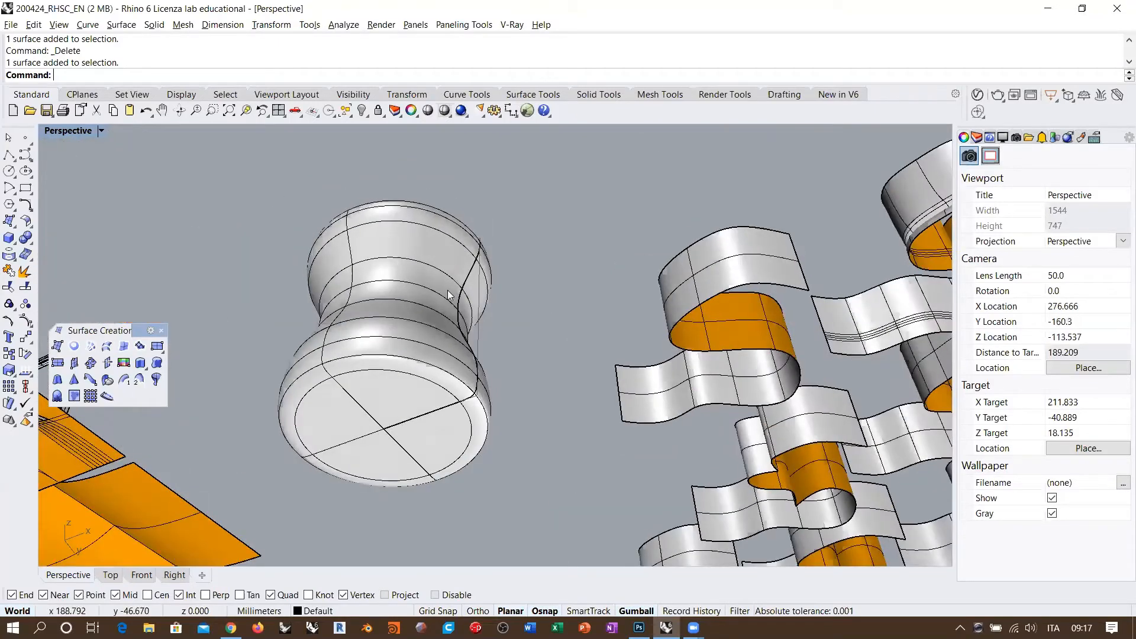
pyautogui.moveTo(448, 294); pyautogui.dragTo(389, 207, button='right')
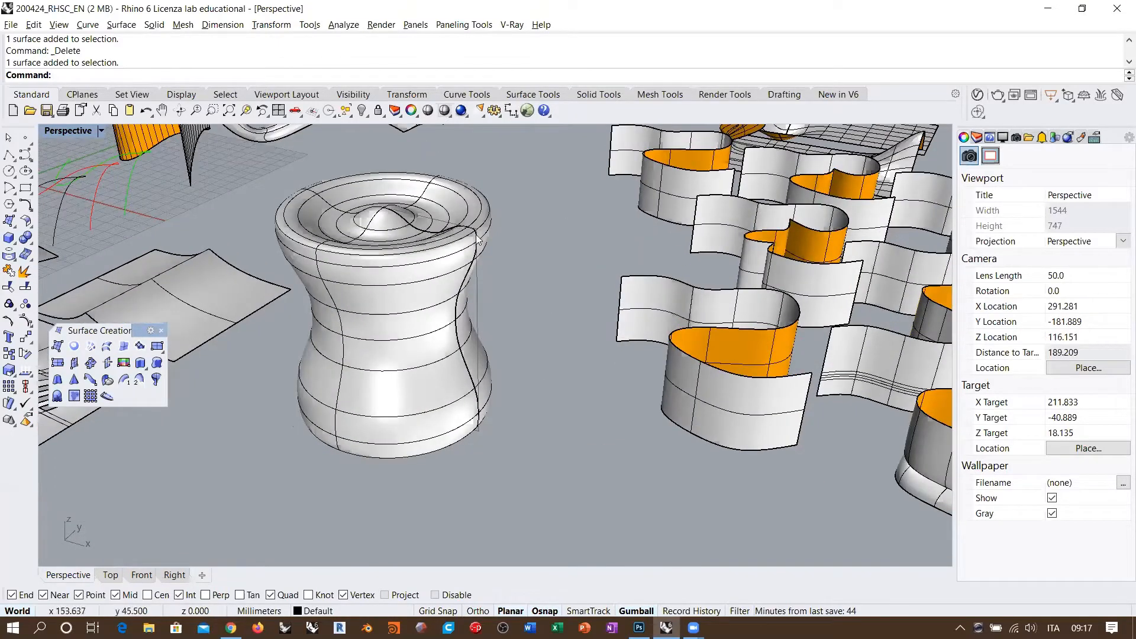
pyautogui.moveTo(456, 441); pyautogui.dragTo(433, 288, button='right')
pyautogui.scroll(-4, 406, 251)
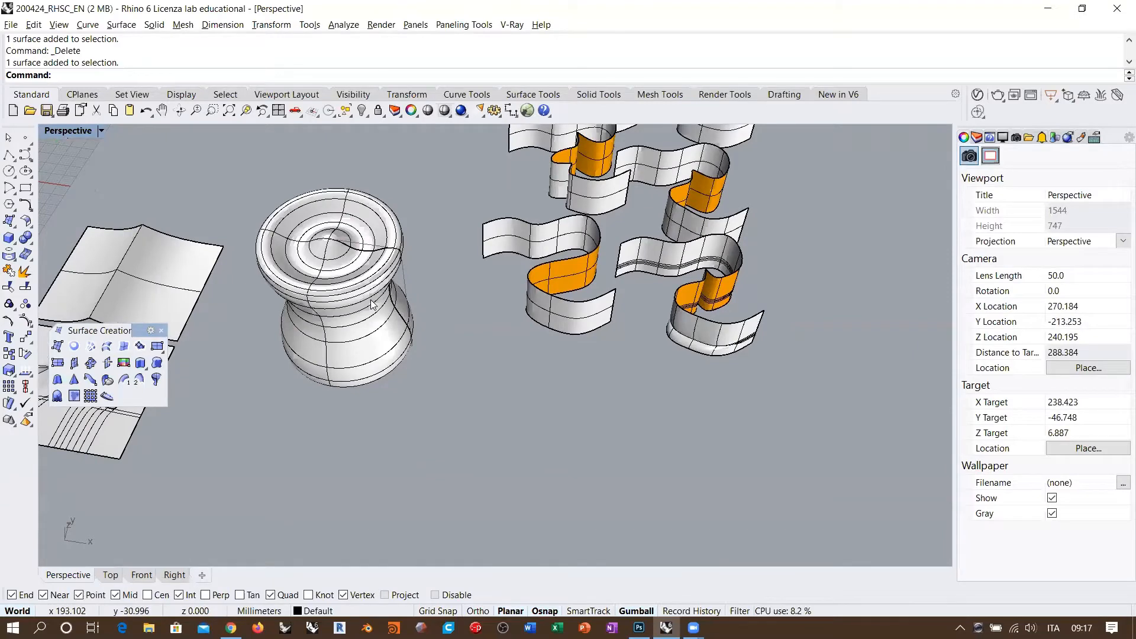
pyautogui.moveTo(374, 299)
pyautogui.mouseDown(button='right')
pyautogui.moveTo(369, 337)
pyautogui.moveTo(360, 291)
pyautogui.mouseUp(button='right')
pyautogui.click(359, 291)
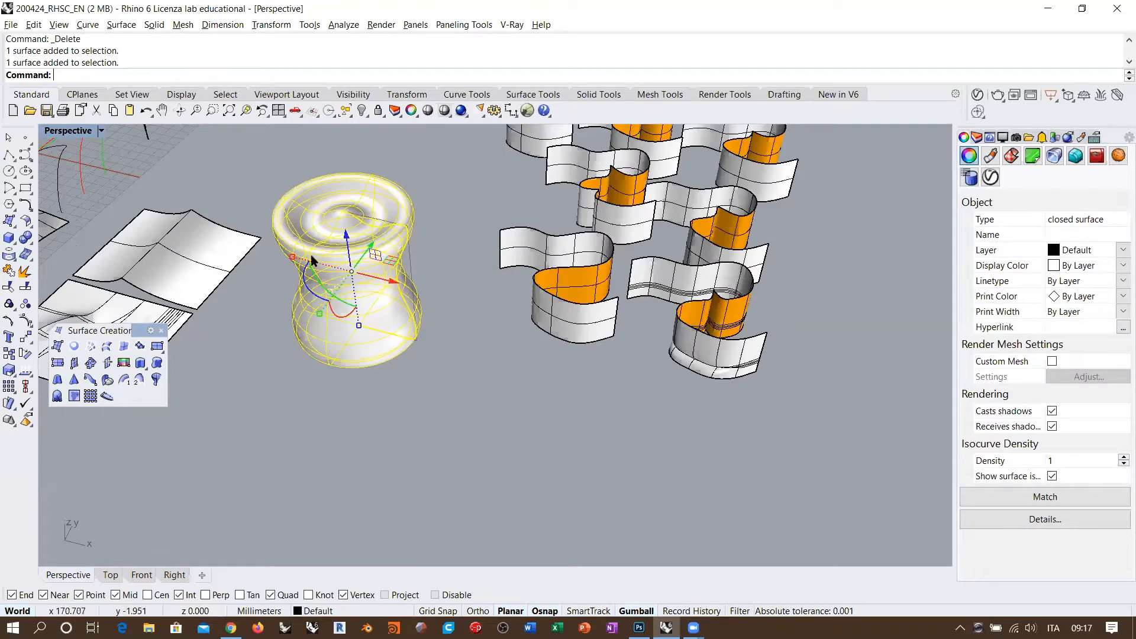
pyautogui.click(429, 372)
# Undo the sphere's deletion, the control point scaling and the rebuild.
pyautogui.hotkey('ctrl', 'z')
pyautogui.scroll(-5, 468, 281)
pyautogui.moveTo(477, 329); pyautogui.dragTo(485, 387, button='right')
pyautogui.scroll(3, 516, 366)
pyautogui.hotkey('ctrl', 'z')
pyautogui.hotkey('ctrl', 'z')
pyautogui.click(580, 418)
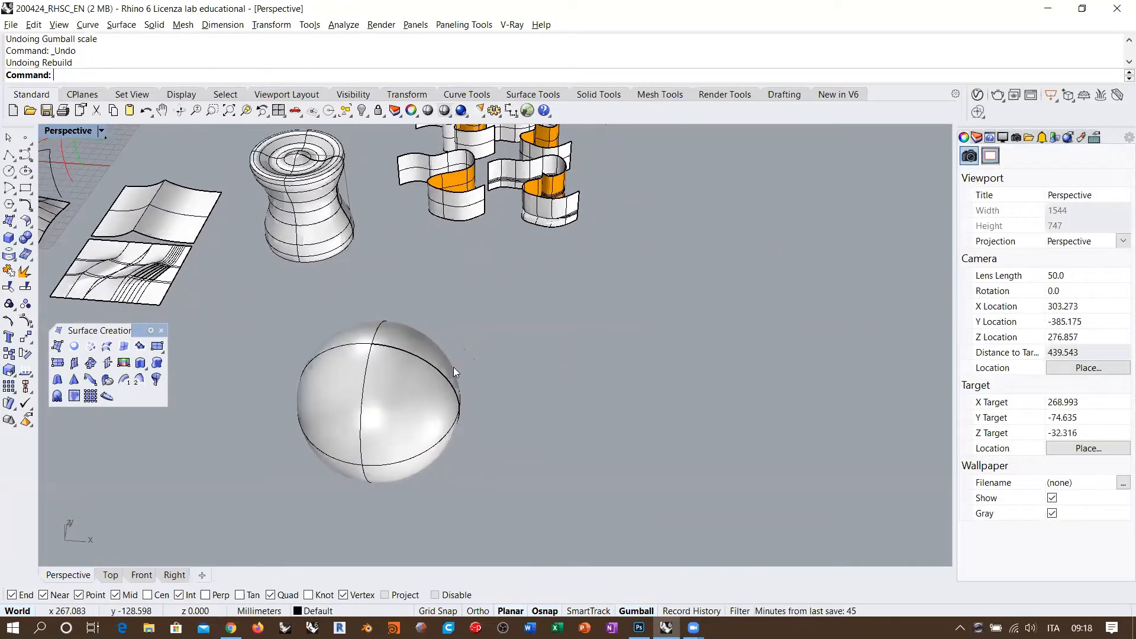
# Move the restored sphere closer to the revolved vase.
pyautogui.moveTo(395, 398); pyautogui.dragTo(329, 279)
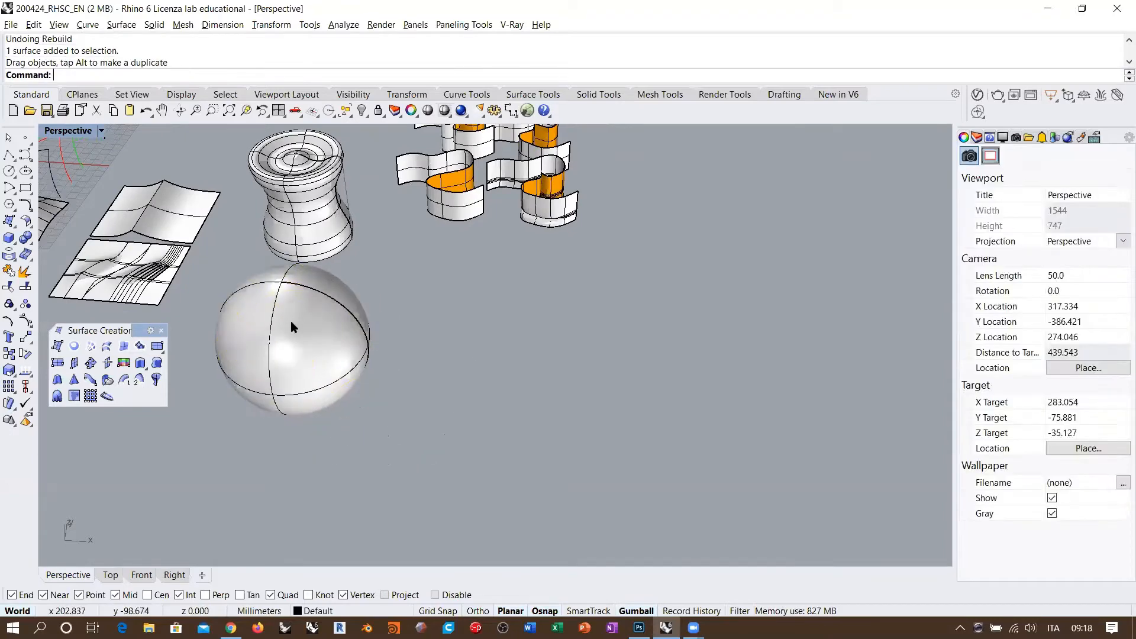
pyautogui.moveTo(326, 207); pyautogui.dragTo(291, 324, button='right')
pyautogui.scroll(2, 294, 330)
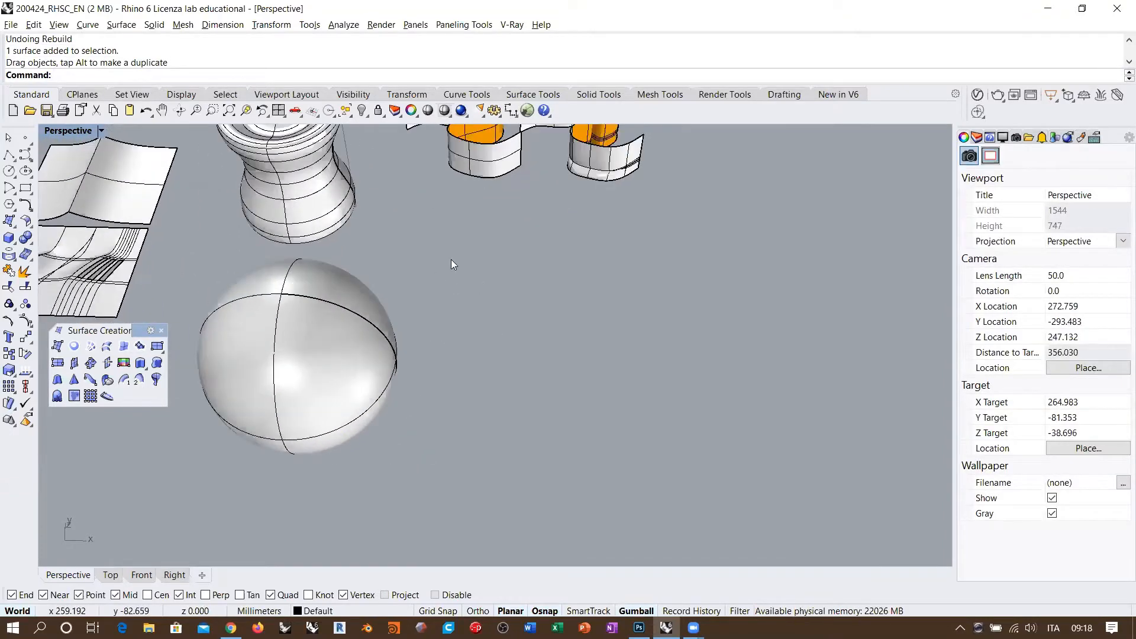
# Draw a rectangular plane surface freehand from corner to corner beside the sphere.
pyautogui.click(12, 224)
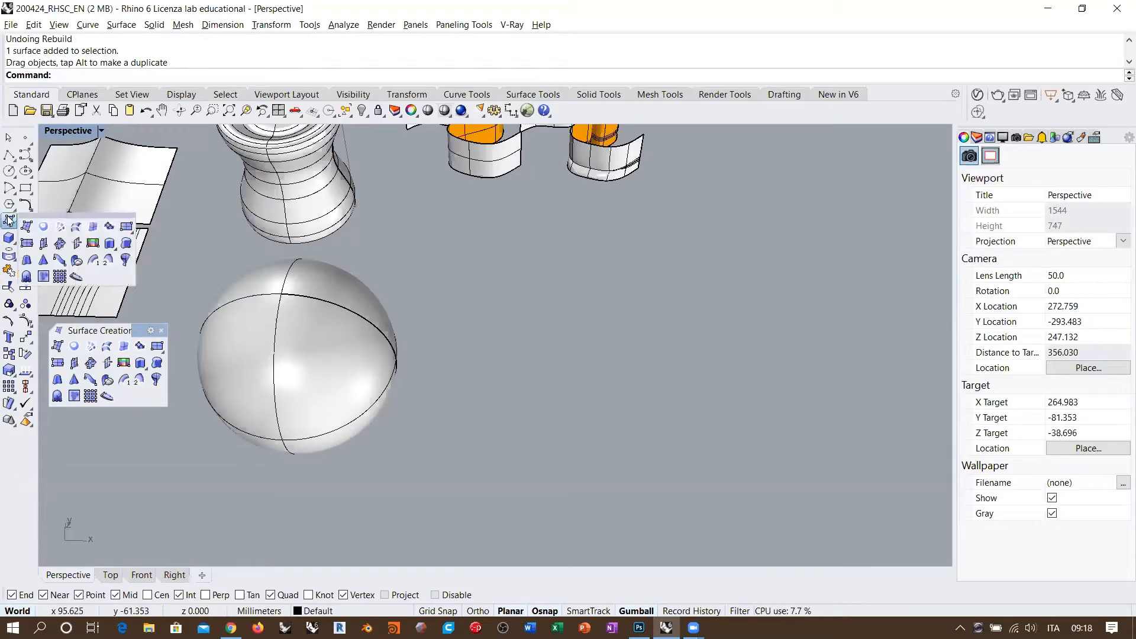
pyautogui.click(125, 227)
pyautogui.click(501, 420)
pyautogui.click(864, 253)
pyautogui.moveTo(799, 342); pyautogui.dragTo(573, 357, button='right')
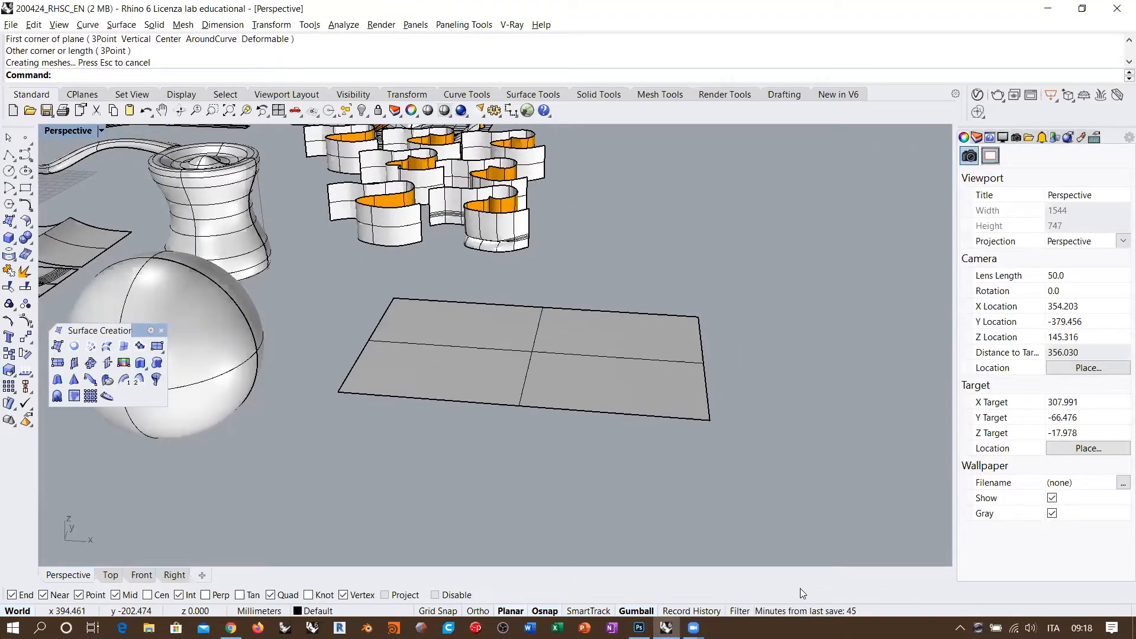
pyautogui.click(387, 319)
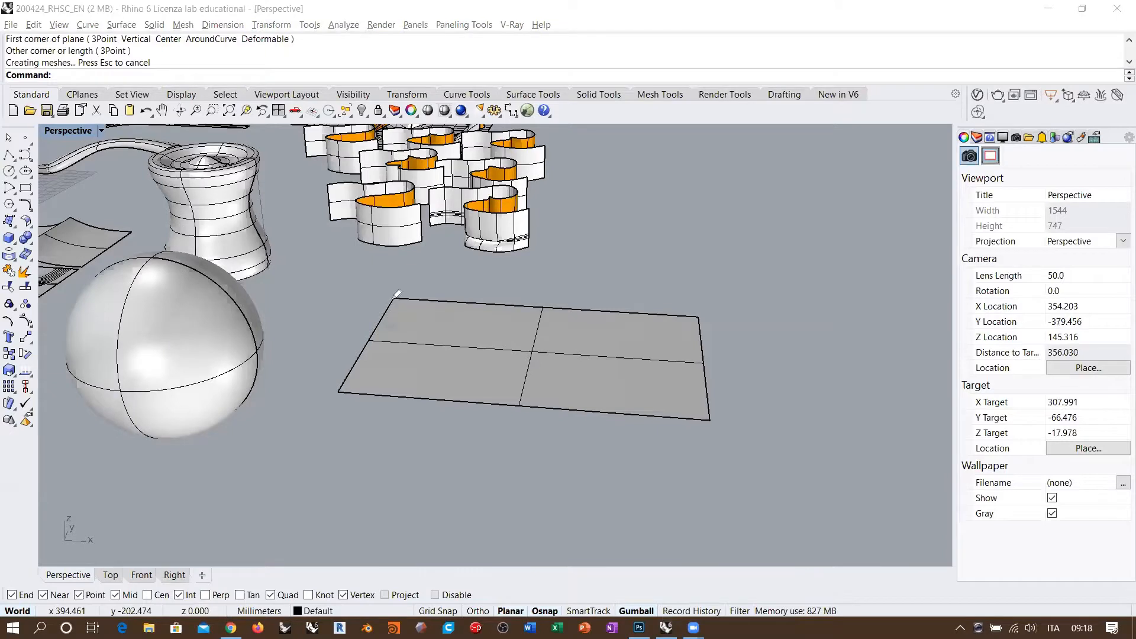
pyautogui.moveTo(393, 299)
pyautogui.mouseDown()
pyautogui.moveTo(365, 338)
pyautogui.moveTo(394, 298)
pyautogui.mouseUp()
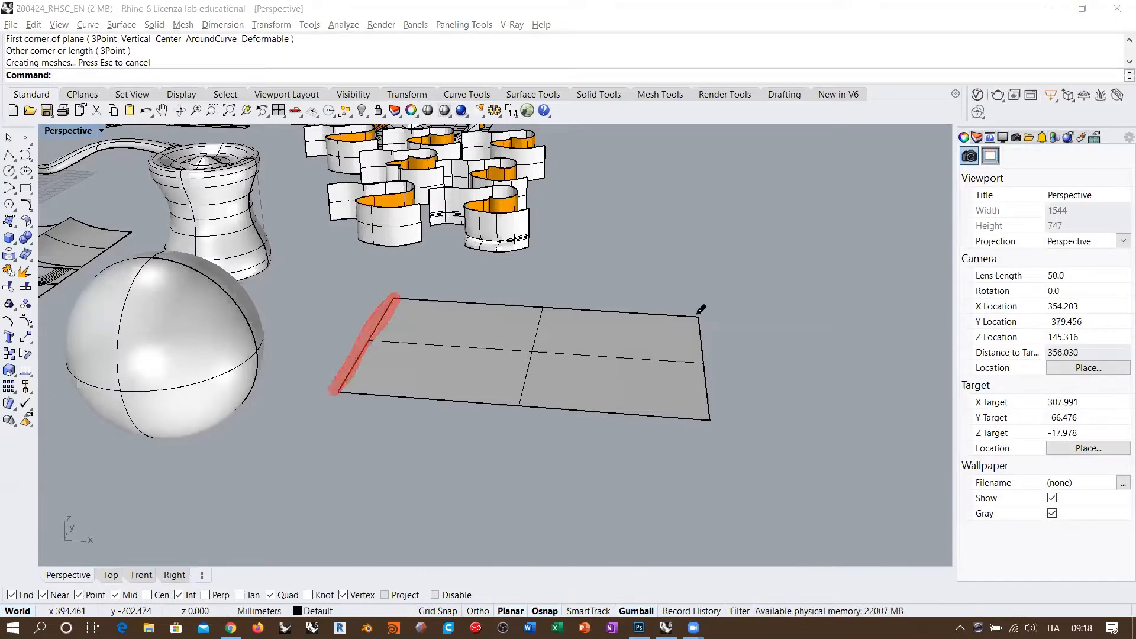
pyautogui.moveTo(698, 312)
pyautogui.mouseDown()
pyautogui.moveTo(711, 391)
pyautogui.moveTo(701, 313)
pyautogui.mouseUp()
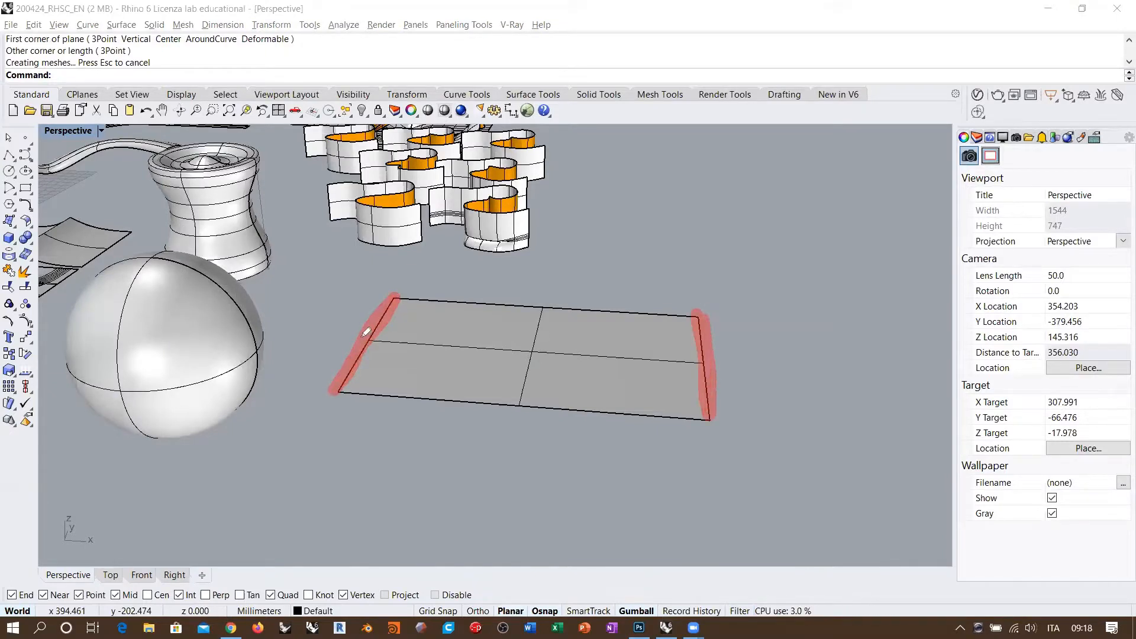
pyautogui.moveTo(355, 336)
pyautogui.mouseDown()
pyautogui.moveTo(435, 218)
pyautogui.moveTo(487, 220)
pyautogui.mouseUp()
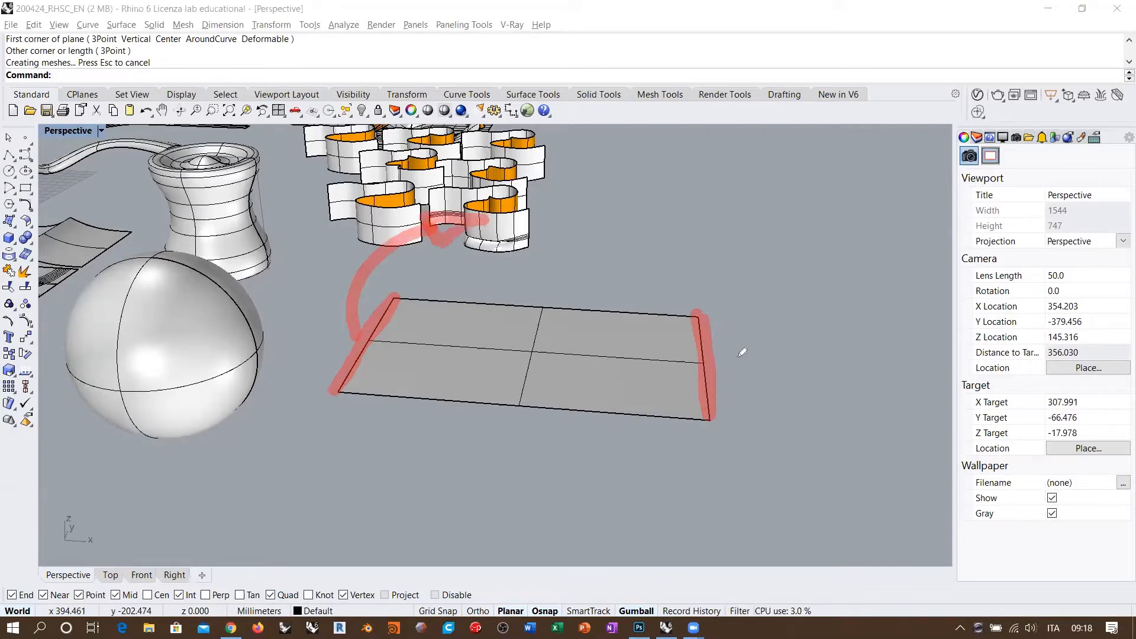
pyautogui.moveTo(721, 338)
pyautogui.mouseDown()
pyautogui.moveTo(586, 199)
pyautogui.moveTo(547, 208)
pyautogui.mouseUp()
pyautogui.moveTo(591, 199); pyautogui.dragTo(602, 225)
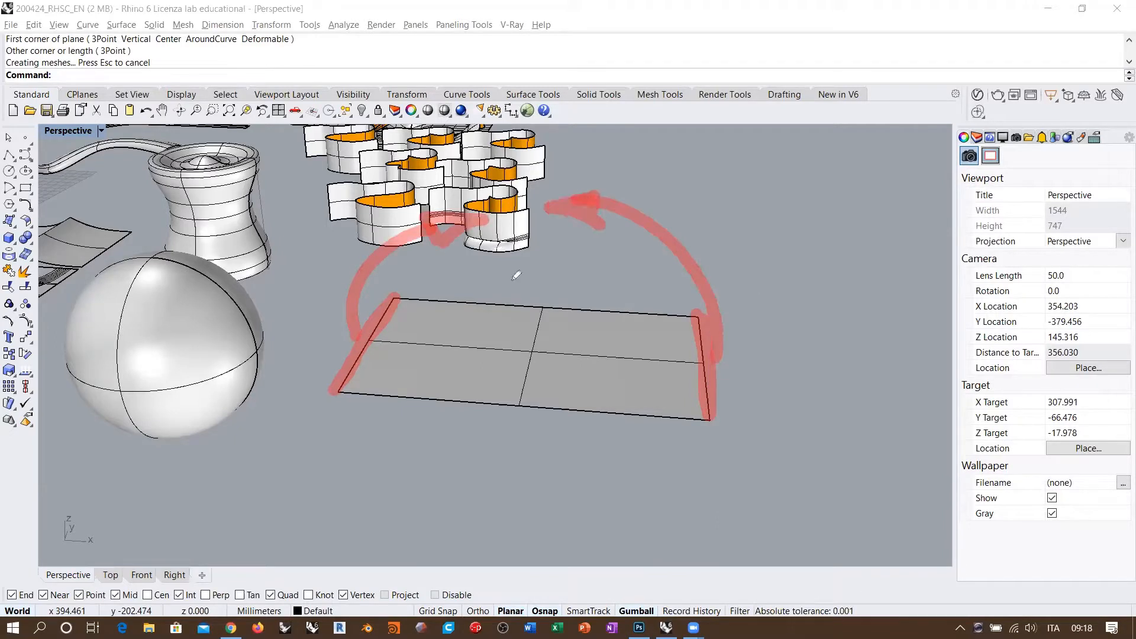
pyautogui.moveTo(397, 300); pyautogui.dragTo(336, 366)
pyautogui.moveTo(700, 316); pyautogui.dragTo(734, 419)
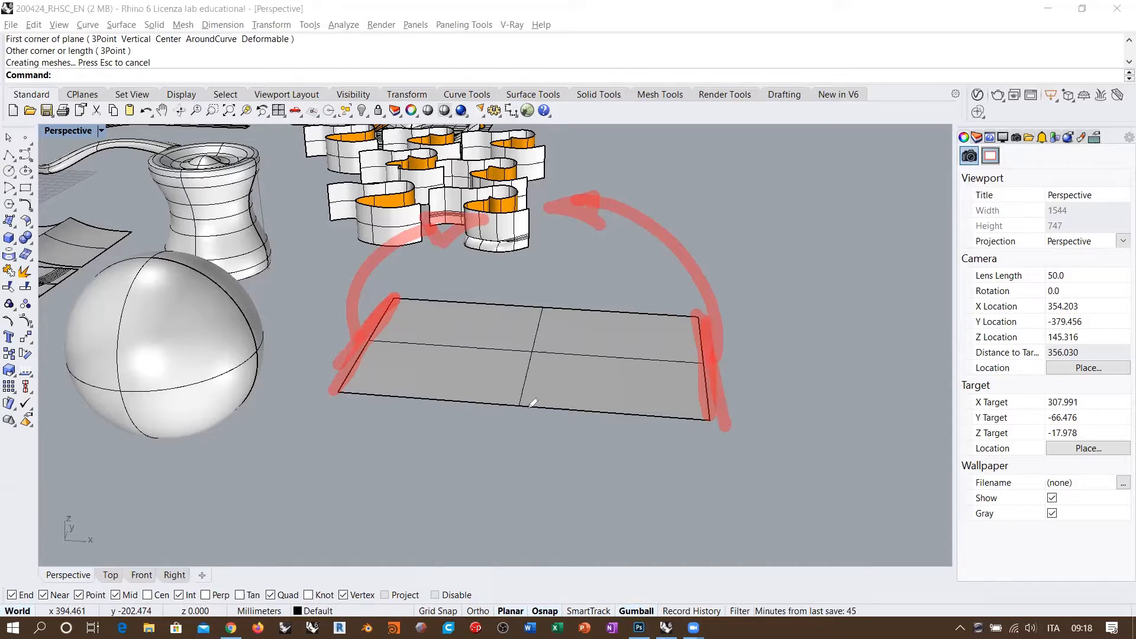
pyautogui.moveTo(530, 407); pyautogui.dragTo(462, 375)
pyautogui.moveTo(513, 234)
pyautogui.mouseDown()
pyautogui.moveTo(451, 358)
pyautogui.moveTo(540, 404)
pyautogui.moveTo(619, 278)
pyautogui.moveTo(512, 221)
pyautogui.moveTo(539, 172)
pyautogui.moveTo(474, 200)
pyautogui.moveTo(430, 259)
pyautogui.mouseUp()
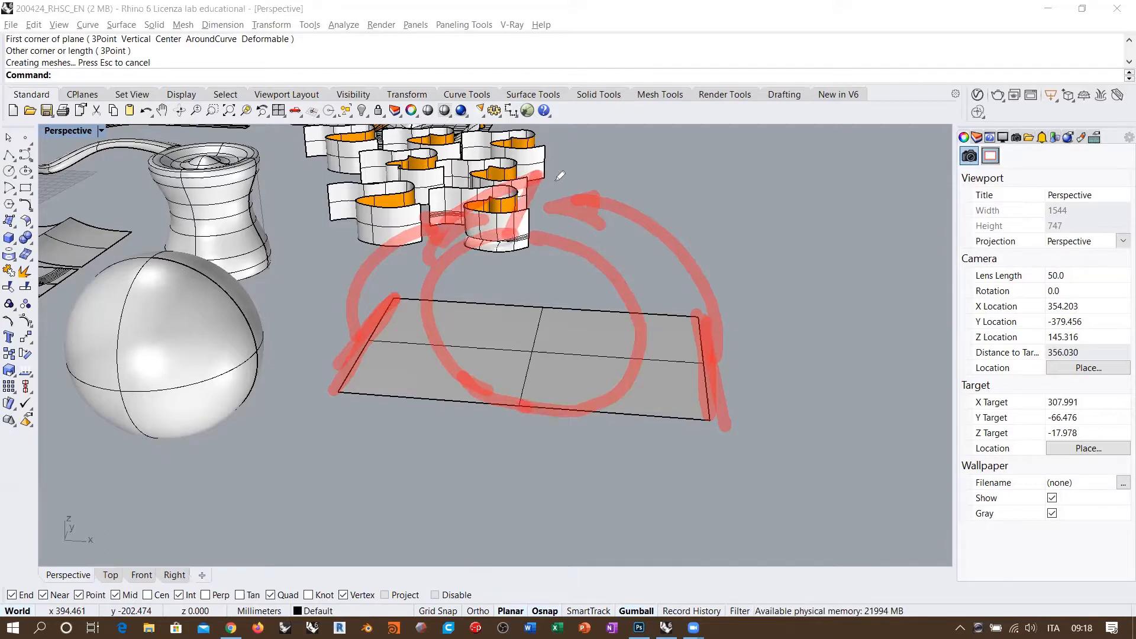
pyautogui.moveTo(560, 176)
pyautogui.mouseDown()
pyautogui.moveTo(602, 198)
pyautogui.moveTo(649, 340)
pyautogui.mouseUp()
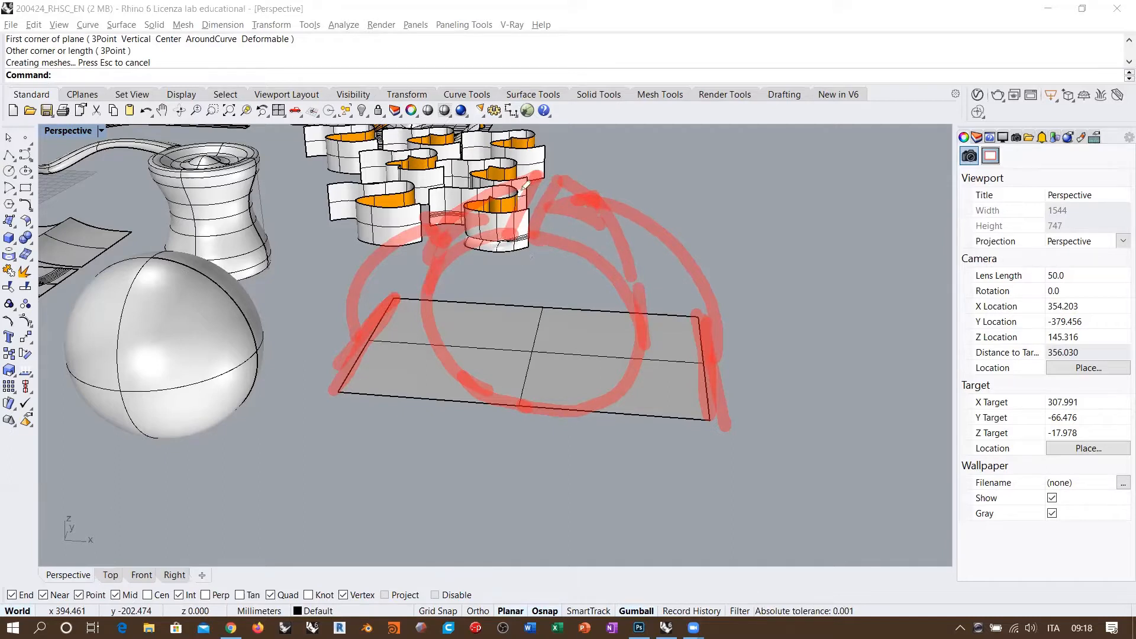
pyautogui.moveTo(489, 243)
pyautogui.mouseDown()
pyautogui.moveTo(502, 324)
pyautogui.moveTo(542, 300)
pyautogui.moveTo(471, 272)
pyautogui.moveTo(548, 307)
pyautogui.moveTo(604, 269)
pyautogui.moveTo(509, 299)
pyautogui.moveTo(614, 279)
pyautogui.mouseUp()
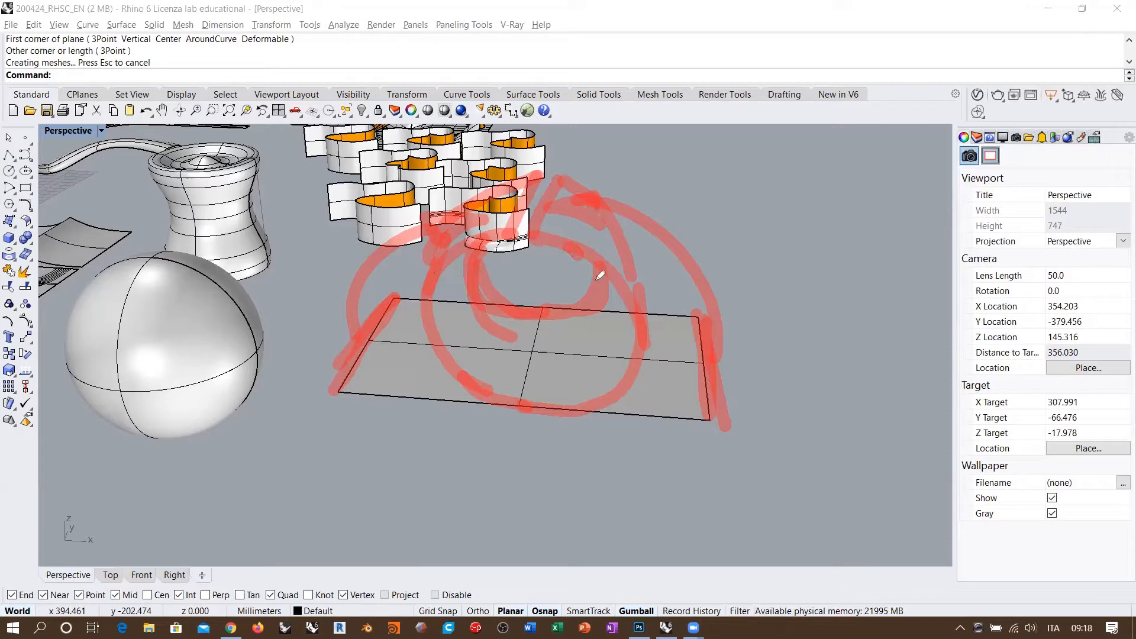
pyautogui.moveTo(512, 303)
pyautogui.mouseDown()
pyautogui.moveTo(533, 310)
pyautogui.moveTo(452, 358)
pyautogui.moveTo(523, 337)
pyautogui.moveTo(584, 353)
pyautogui.moveTo(542, 325)
pyautogui.moveTo(561, 313)
pyautogui.mouseUp()
pyautogui.moveTo(540, 238); pyautogui.dragTo(535, 304)
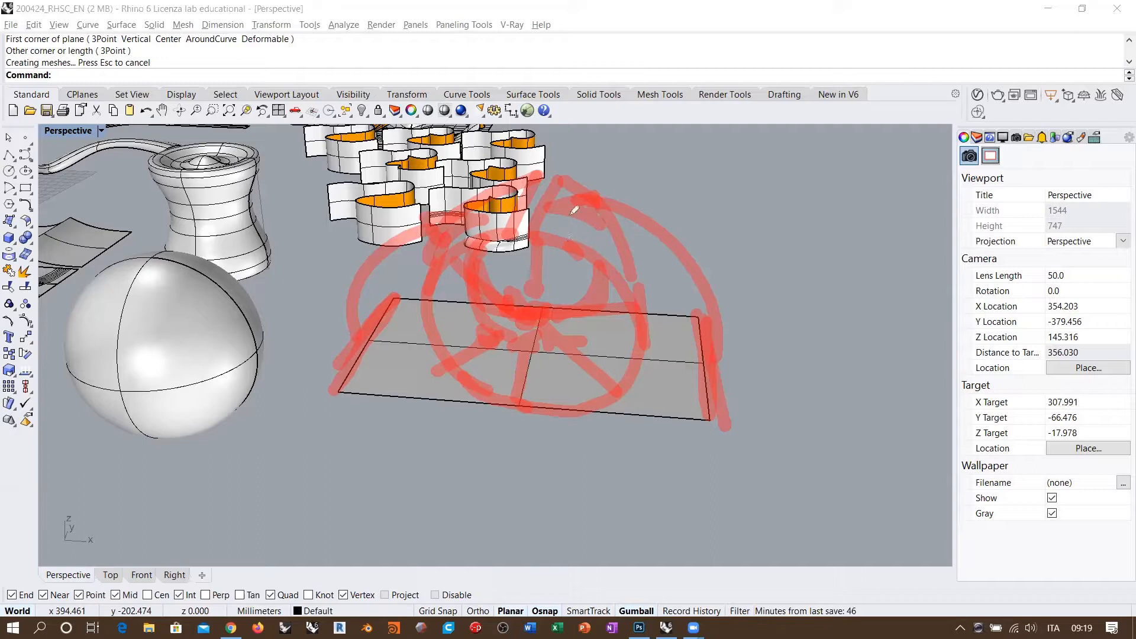
pyautogui.moveTo(548, 171); pyautogui.dragTo(521, 231)
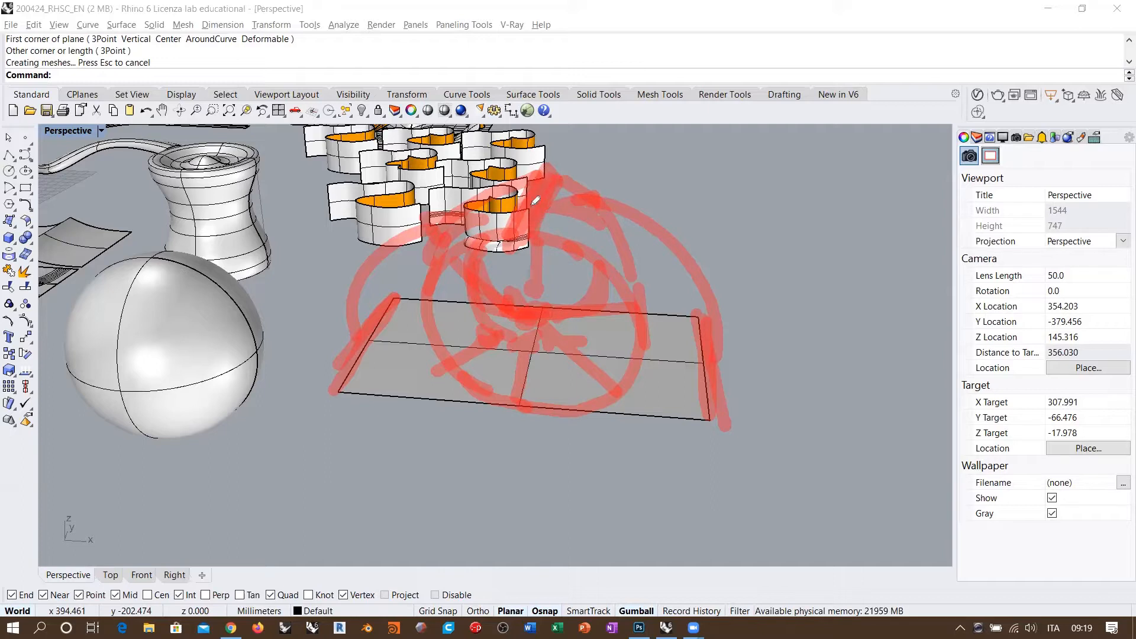
pyautogui.moveTo(524, 220); pyautogui.dragTo(529, 294)
pyautogui.moveTo(559, 184)
pyautogui.mouseDown()
pyautogui.moveTo(581, 220)
pyautogui.moveTo(556, 201)
pyautogui.mouseUp()
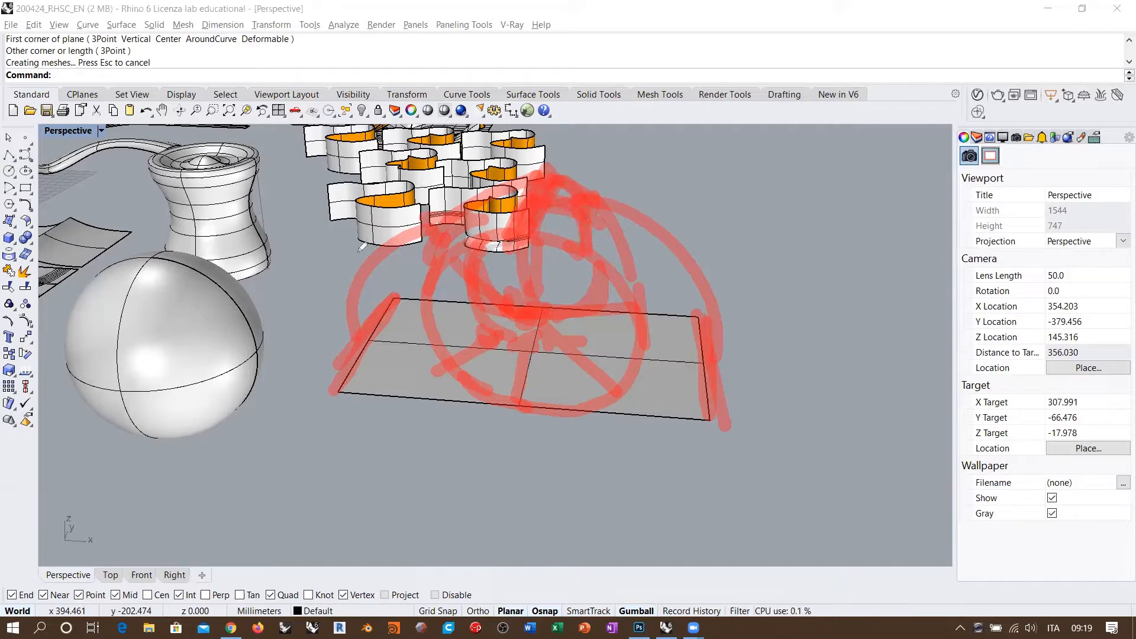
pyautogui.moveTo(466, 283)
pyautogui.mouseDown()
pyautogui.moveTo(414, 357)
pyautogui.moveTo(263, 351)
pyautogui.moveTo(302, 345)
pyautogui.mouseUp()
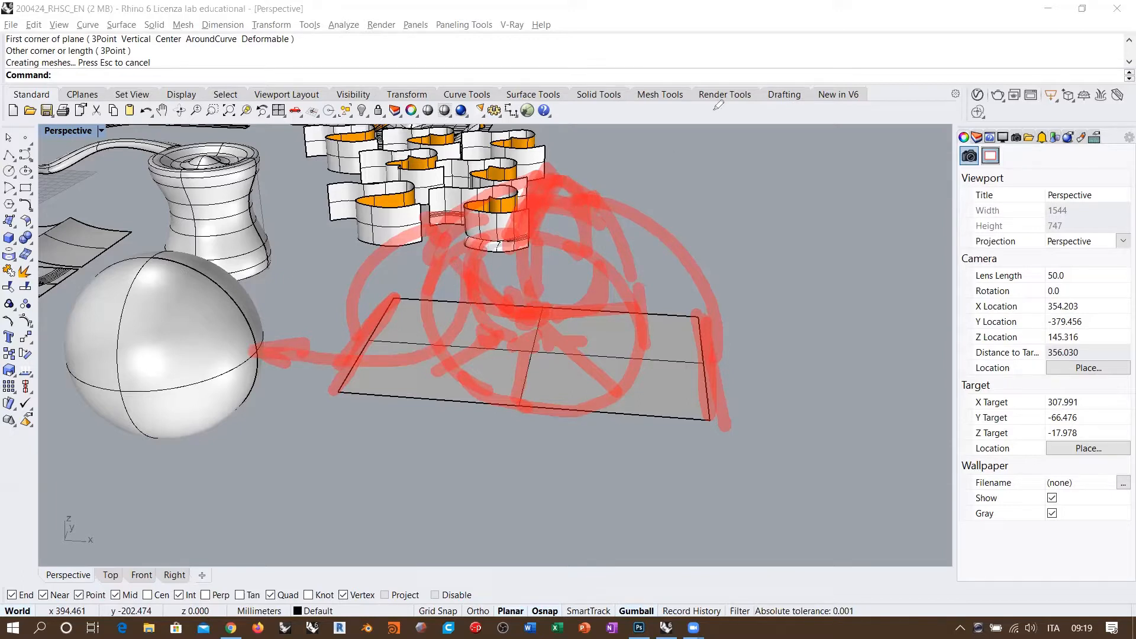
pyautogui.click(777, 112)
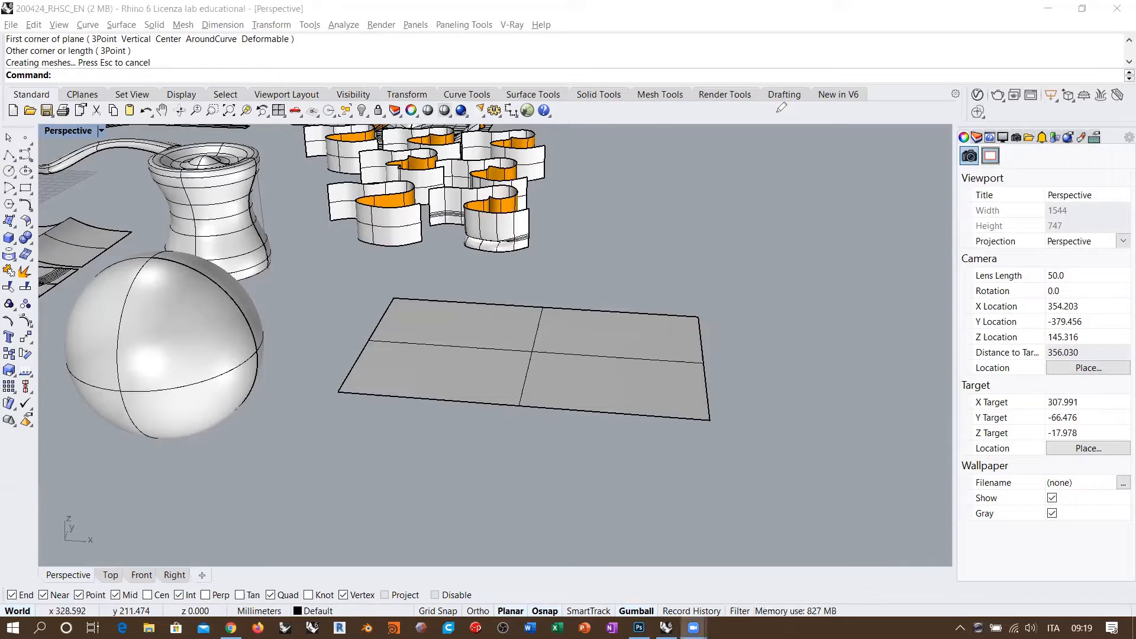
# Delete the rectangular plane and the sphere beside the revolved vase.
pyautogui.moveTo(497, 195); pyautogui.dragTo(513, 349, button='right')
pyautogui.click(553, 364)
pyautogui.press('Delete')
pyautogui.click(286, 340)
pyautogui.press('Delete')
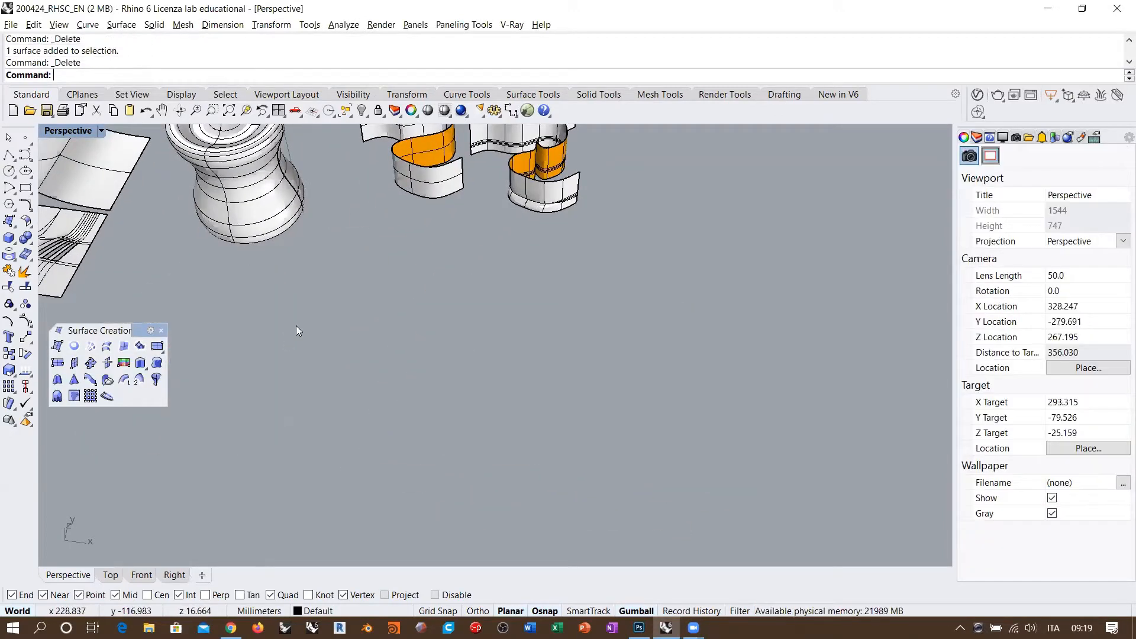
# Examine the revolved vase's seam, isocurves and recessed top from several angles.
pyautogui.scroll(6, 356, 240)
pyautogui.moveTo(351, 261); pyautogui.dragTo(404, 300, button='right')
pyautogui.scroll(-2, 448, 299)
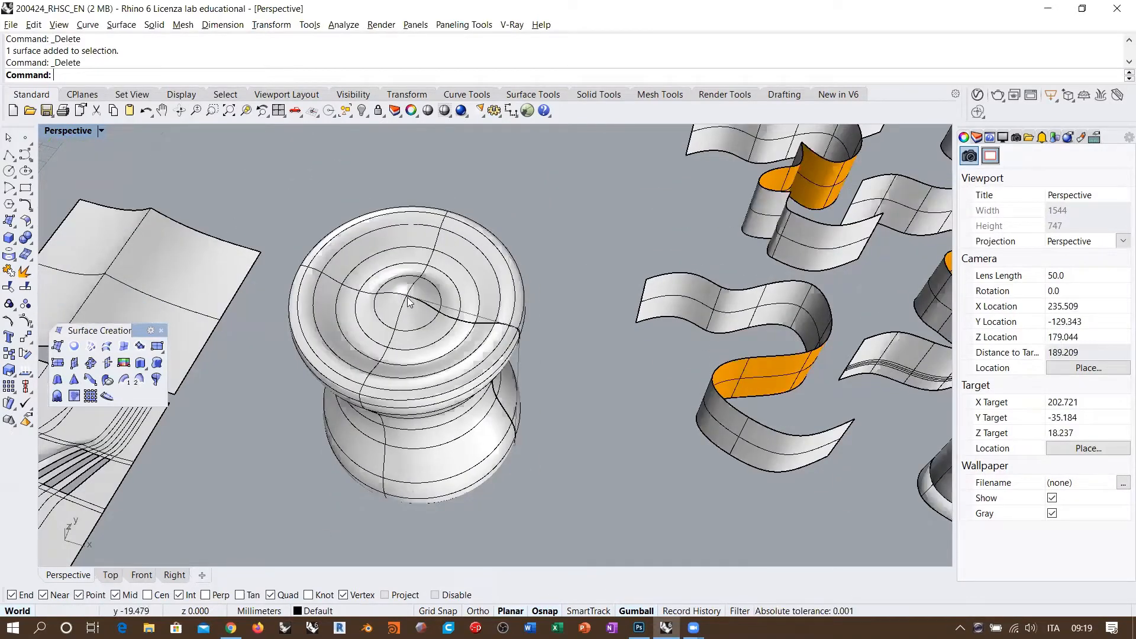
pyautogui.moveTo(406, 296); pyautogui.dragTo(460, 286, button='right')
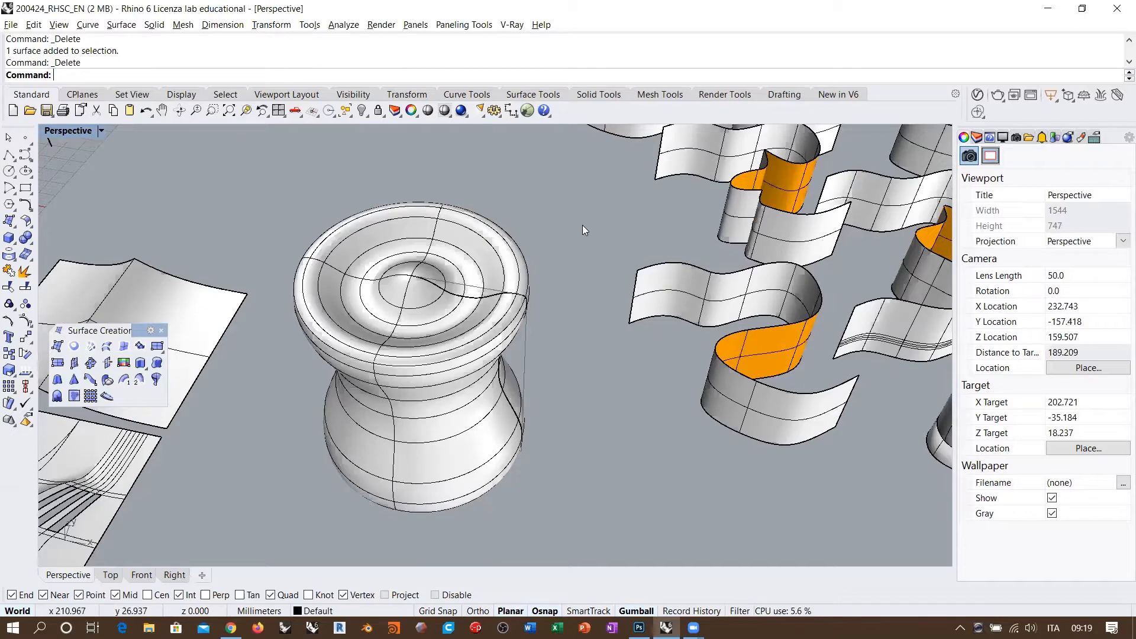
pyautogui.moveTo(562, 230); pyautogui.dragTo(416, 288, button='right')
pyautogui.scroll(-6, 378, 291)
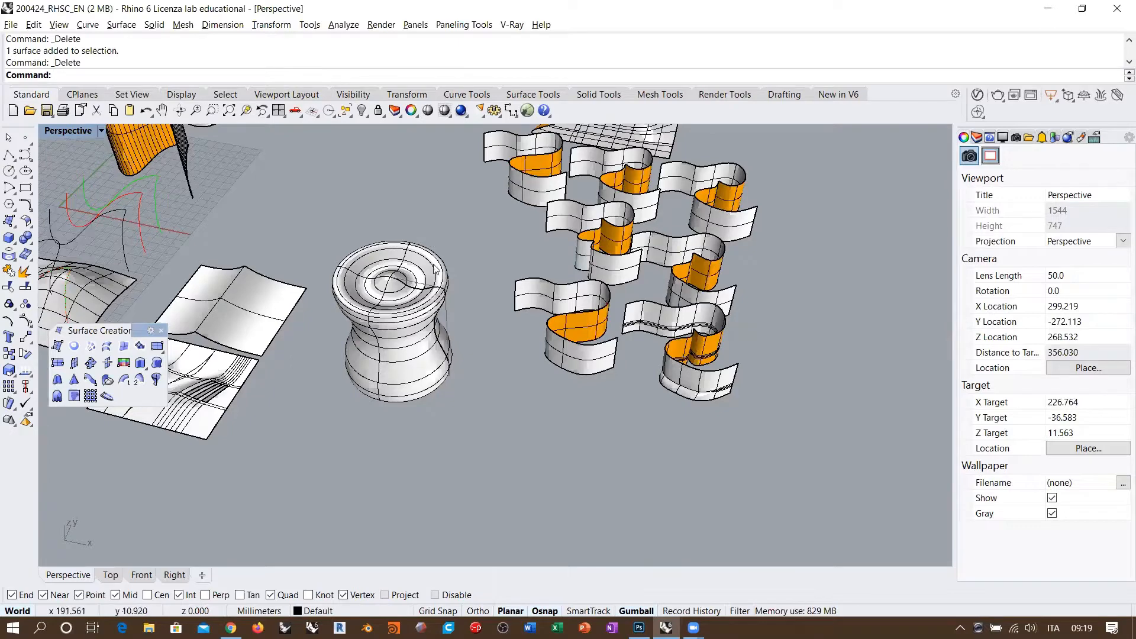
pyautogui.moveTo(433, 312); pyautogui.dragTo(464, 320, button='right')
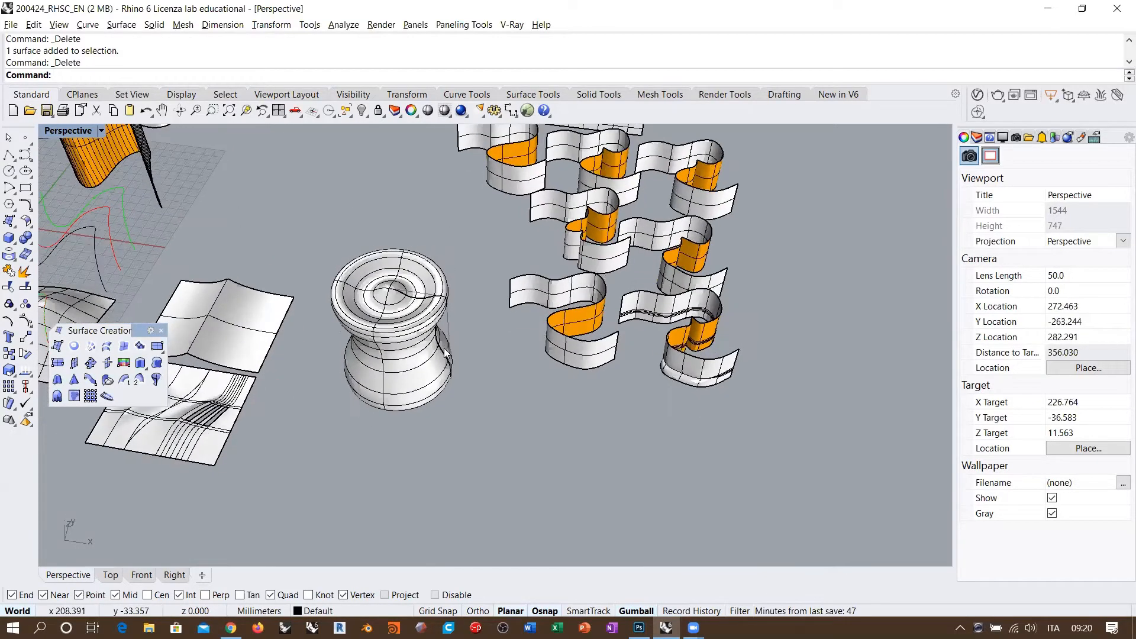
pyautogui.scroll(5, 422, 290)
pyautogui.moveTo(422, 288); pyautogui.dragTo(391, 302, button='right')
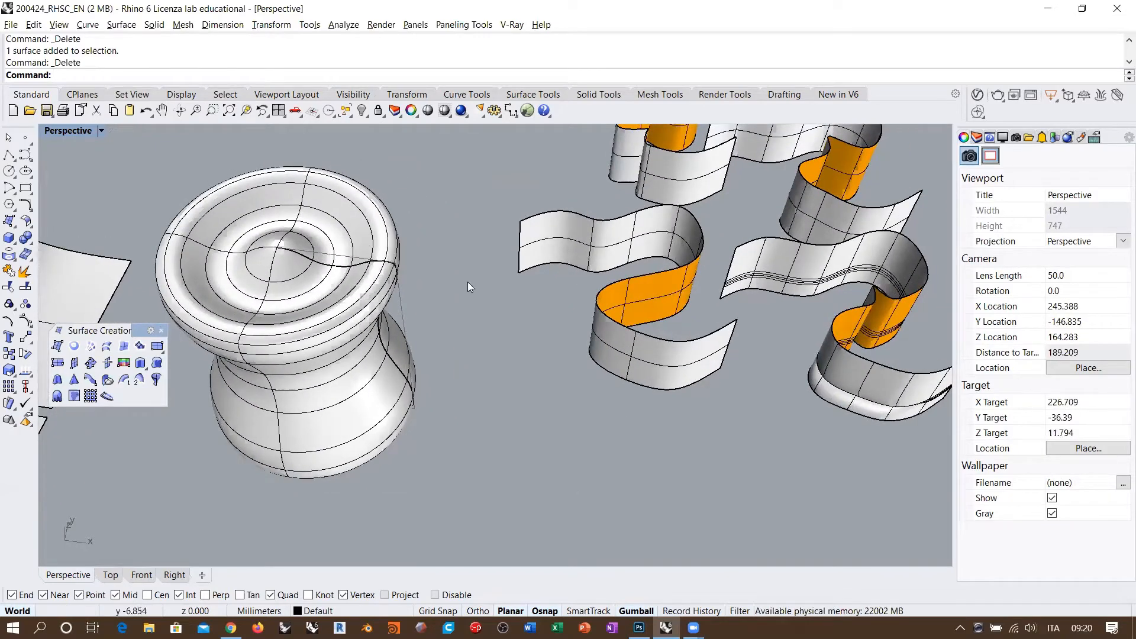
pyautogui.moveTo(370, 370); pyautogui.dragTo(342, 254, button='right')
# Extract one circular U-direction isocurve from the lower body of the revolved vase.
pyautogui.click(341, 352)
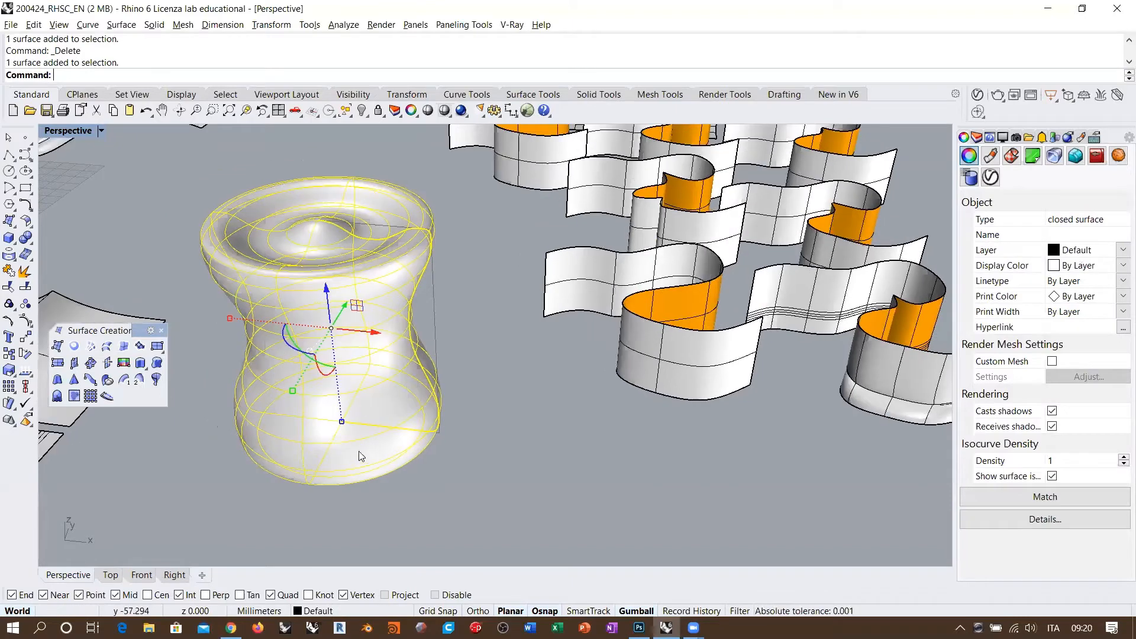
pyautogui.click(9, 255)
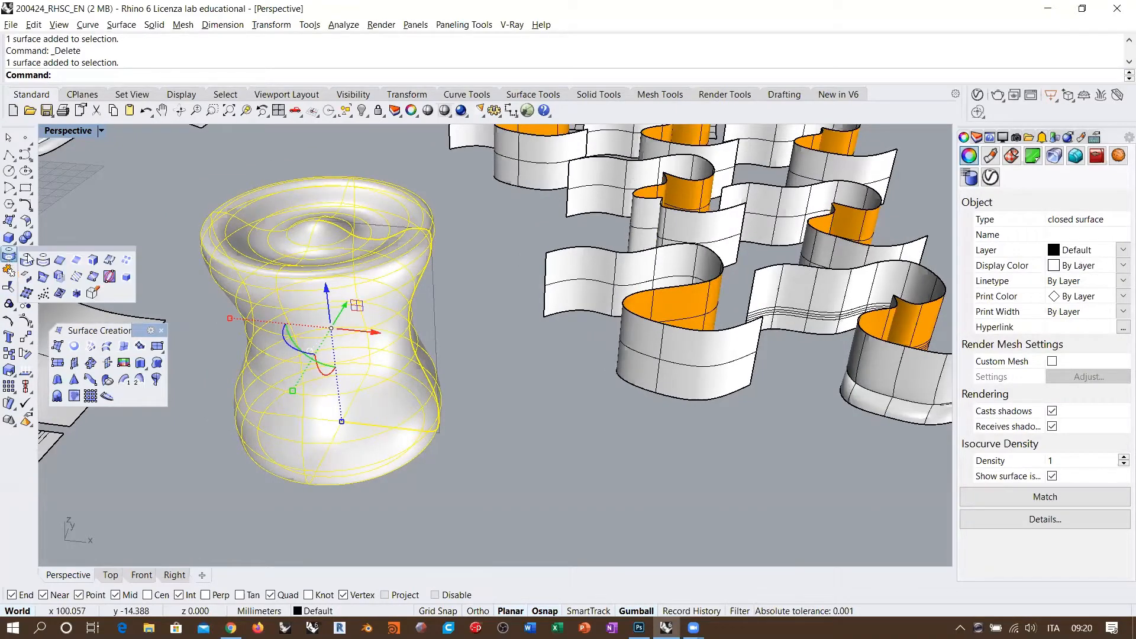
pyautogui.click(110, 261)
pyautogui.moveTo(347, 375)
pyautogui.mouseDown(button='right')
pyautogui.moveTo(372, 348)
pyautogui.moveTo(363, 411)
pyautogui.moveTo(355, 388)
pyautogui.mouseUp(button='right')
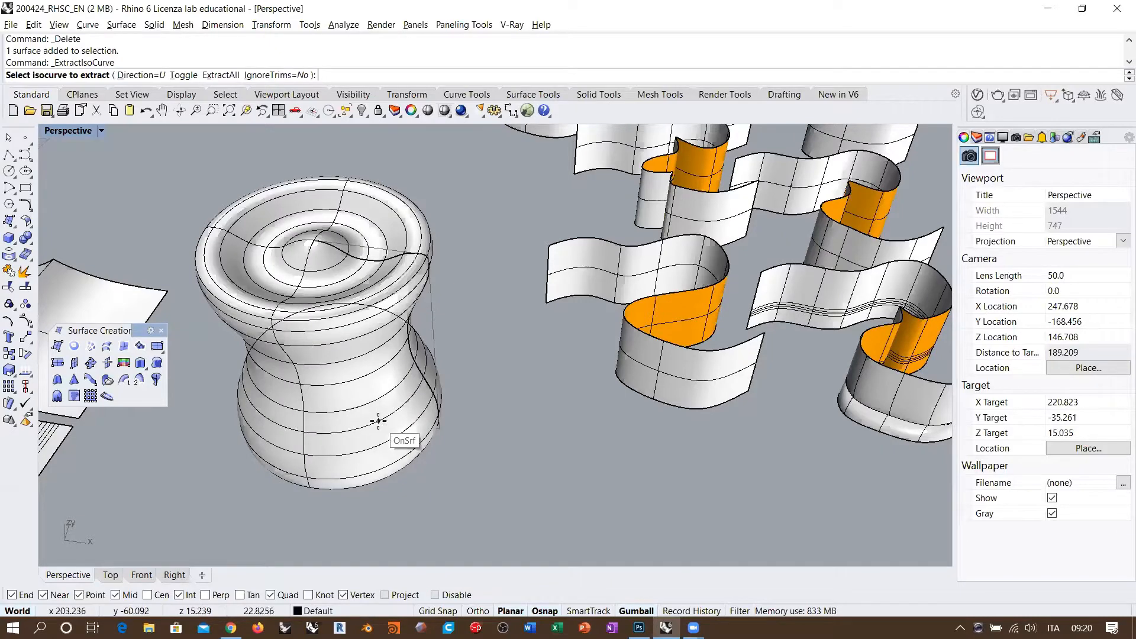
pyautogui.click(378, 422)
pyautogui.press('Return')
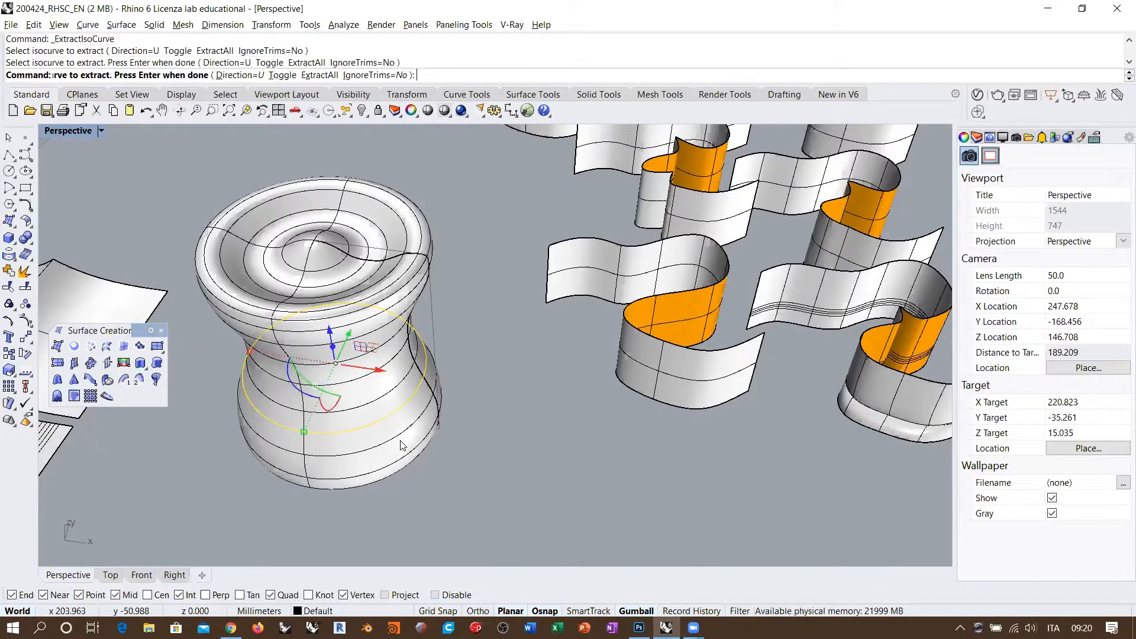
# Move the extracted circle sideways out of the vase and show its control points.
pyautogui.moveTo(382, 377); pyautogui.dragTo(586, 411)
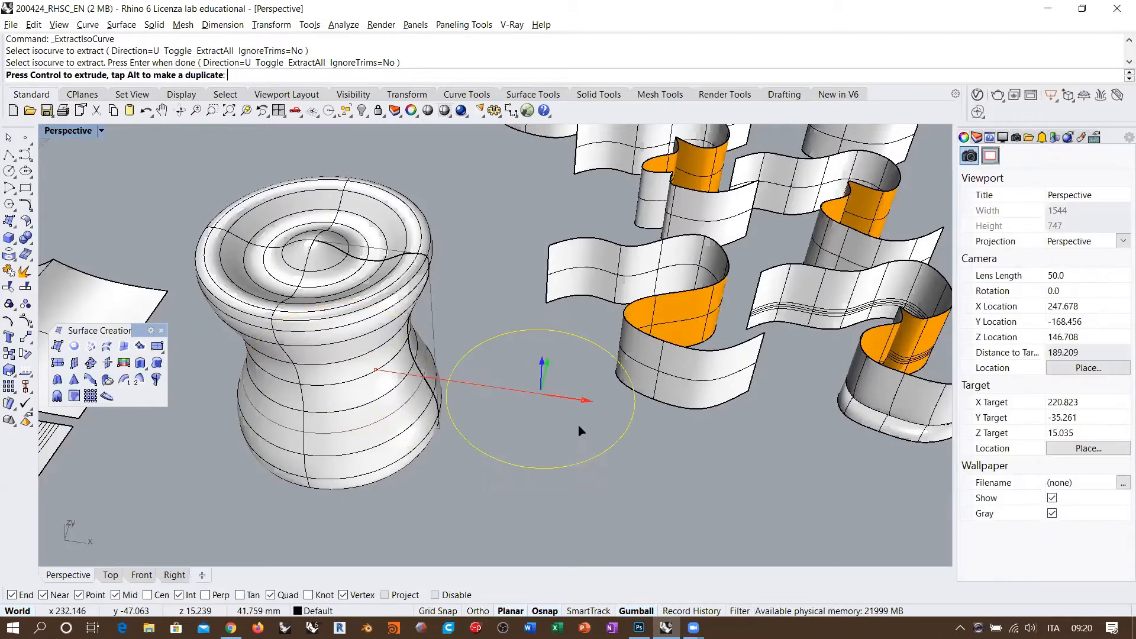
pyautogui.press('Escape')
pyautogui.keyDown('shift'); pyautogui.moveTo(500, 402); pyautogui.dragTo(395, 338, button='right'); pyautogui.keyUp('shift')
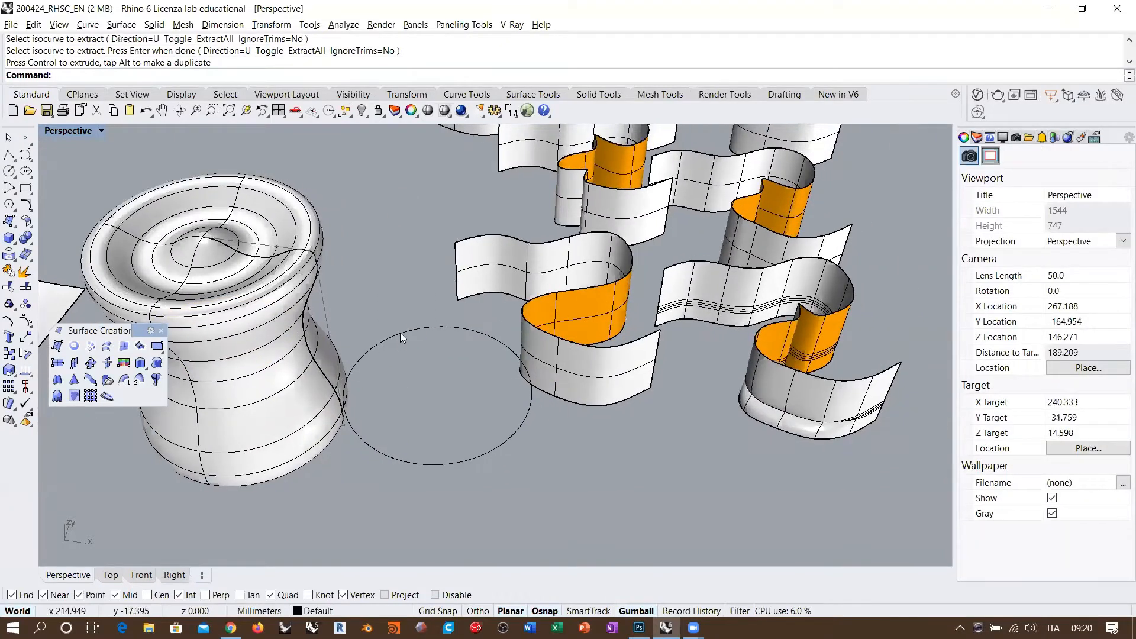
pyautogui.click(400, 333)
pyautogui.moveTo(473, 379); pyautogui.dragTo(519, 417, button='right')
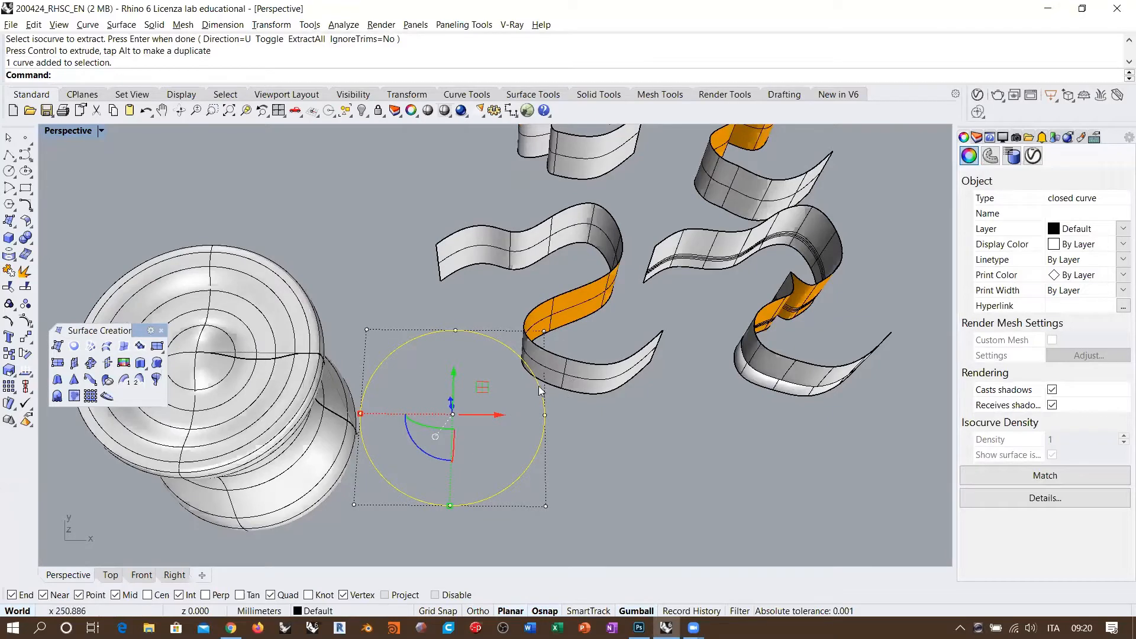
# Move the circle further away from the vase and the wavy strips into empty space.
pyautogui.moveTo(495, 406); pyautogui.dragTo(503, 415, button='right')
pyautogui.scroll(-4, 503, 366)
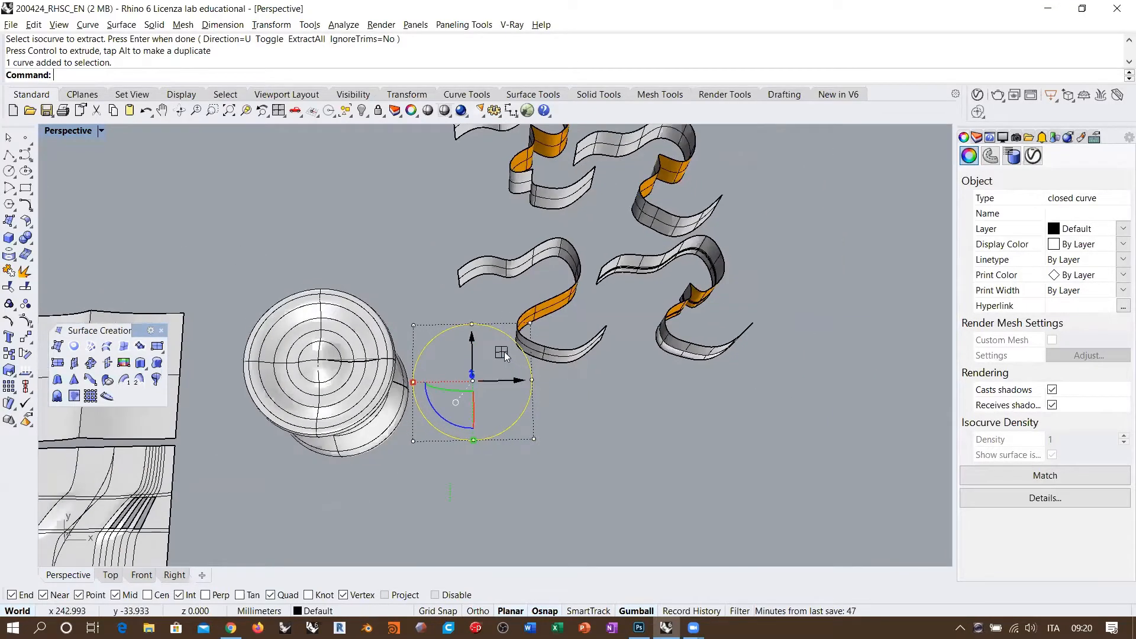
pyautogui.moveTo(504, 352); pyautogui.dragTo(555, 427)
pyautogui.keyDown('shift'); pyautogui.moveTo(663, 465); pyautogui.dragTo(604, 381, button='right'); pyautogui.keyUp('shift')
pyautogui.scroll(4, 526, 377)
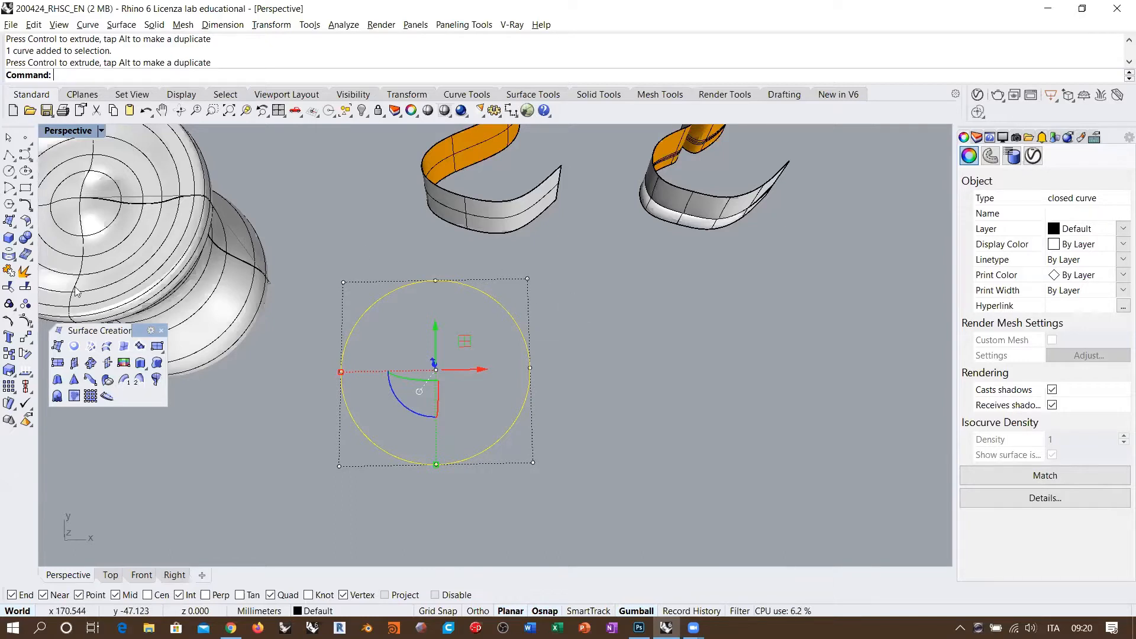
# Float the point editing tools and check the weight of all the circle's control points together, leaving it unedited.
pyautogui.click(25, 321)
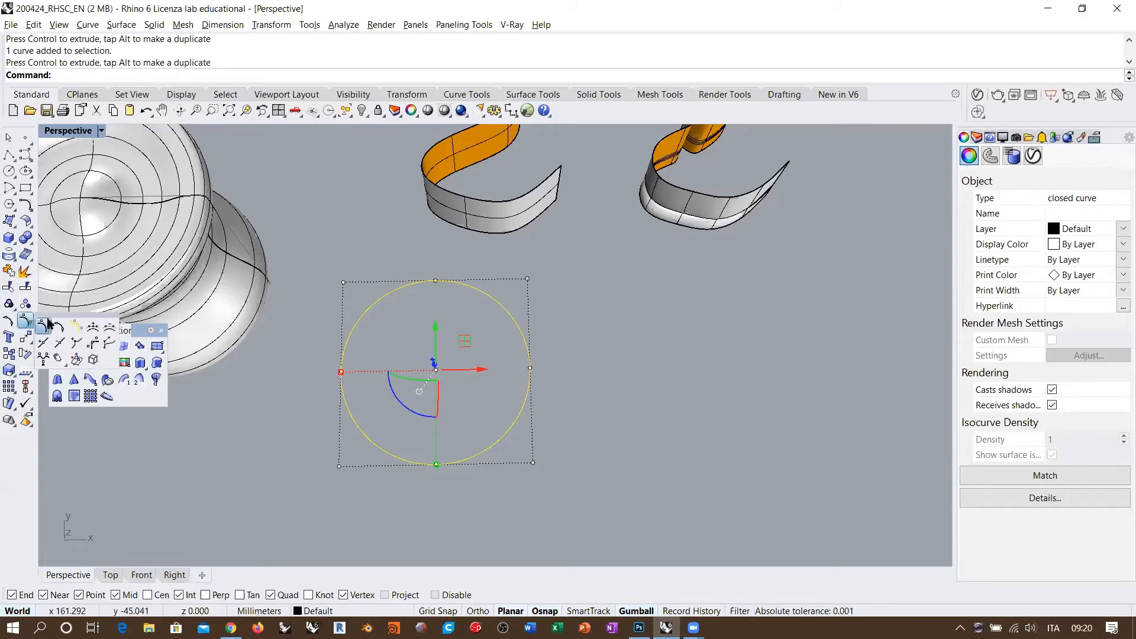
pyautogui.moveTo(47, 325); pyautogui.dragTo(180, 201)
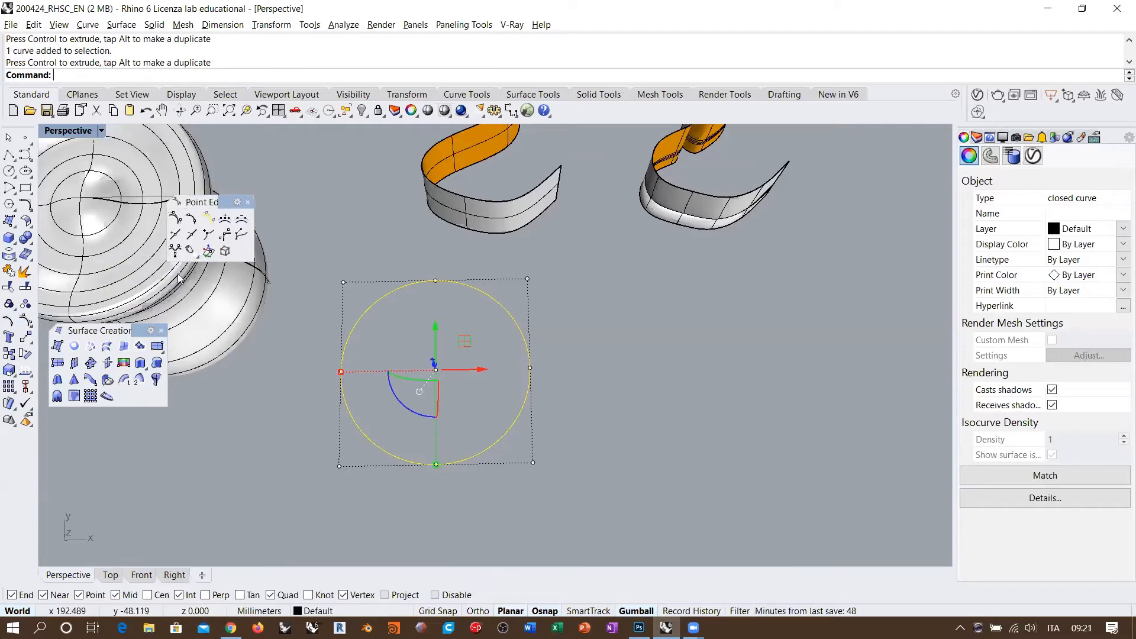
pyautogui.click(175, 252)
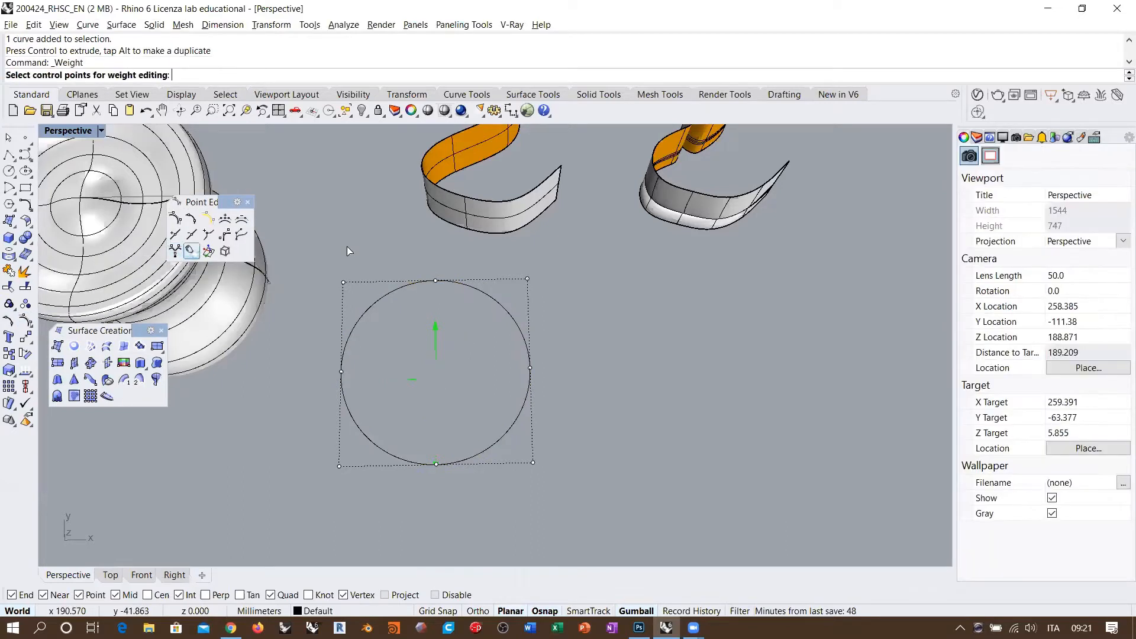
pyautogui.moveTo(324, 253); pyautogui.dragTo(571, 324)
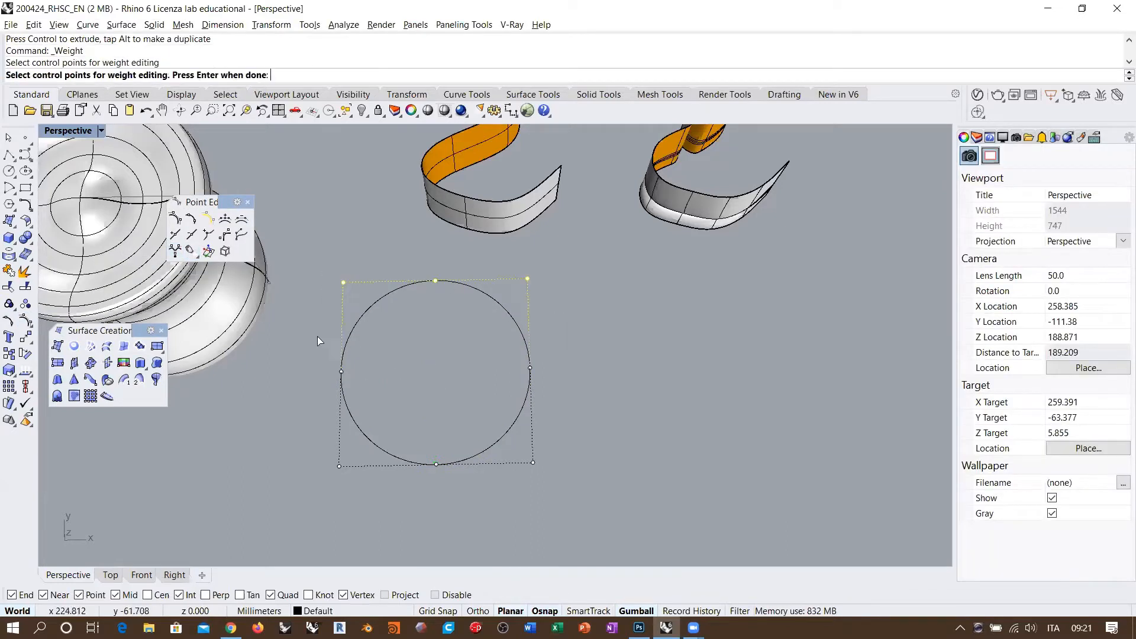
pyautogui.moveTo(314, 412); pyautogui.dragTo(579, 490)
pyautogui.press('Return')
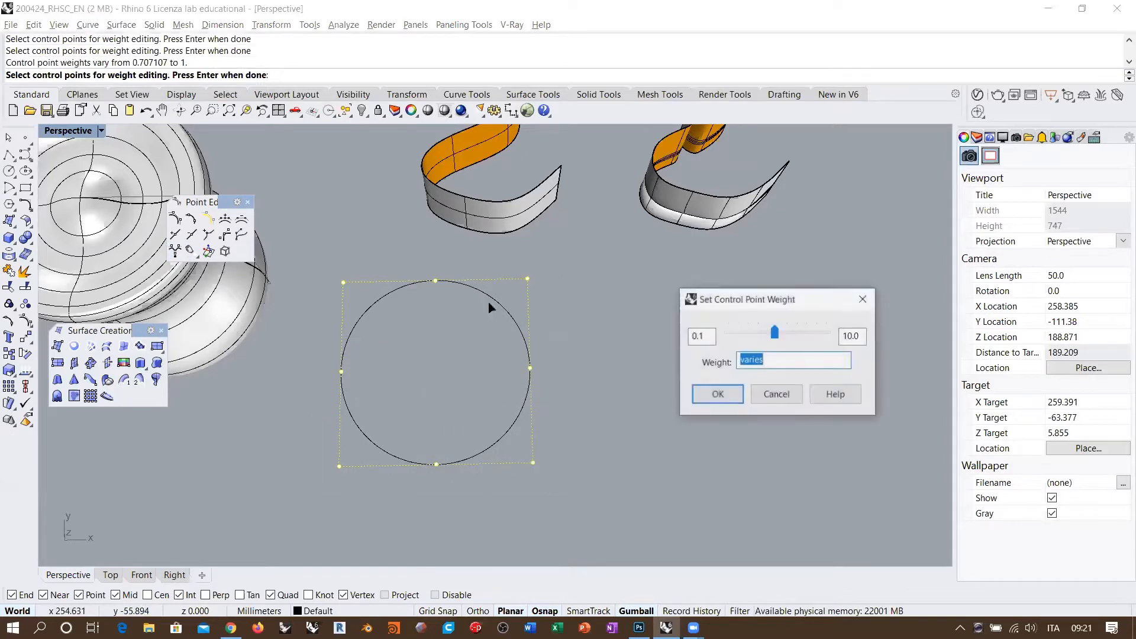
pyautogui.click(777, 361)
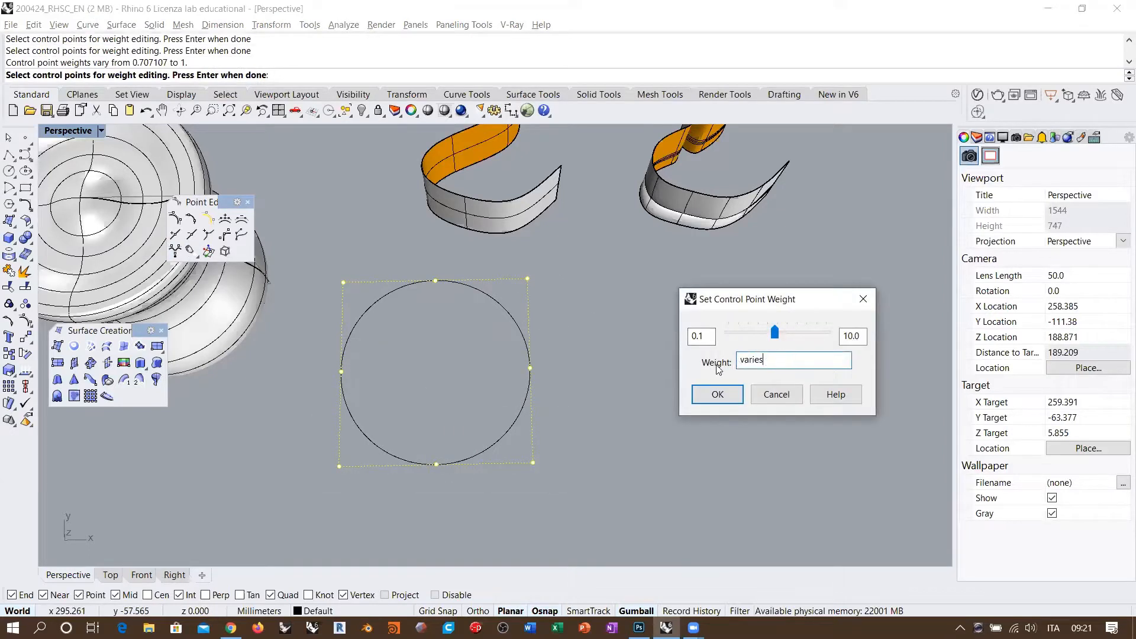
pyautogui.click(770, 394)
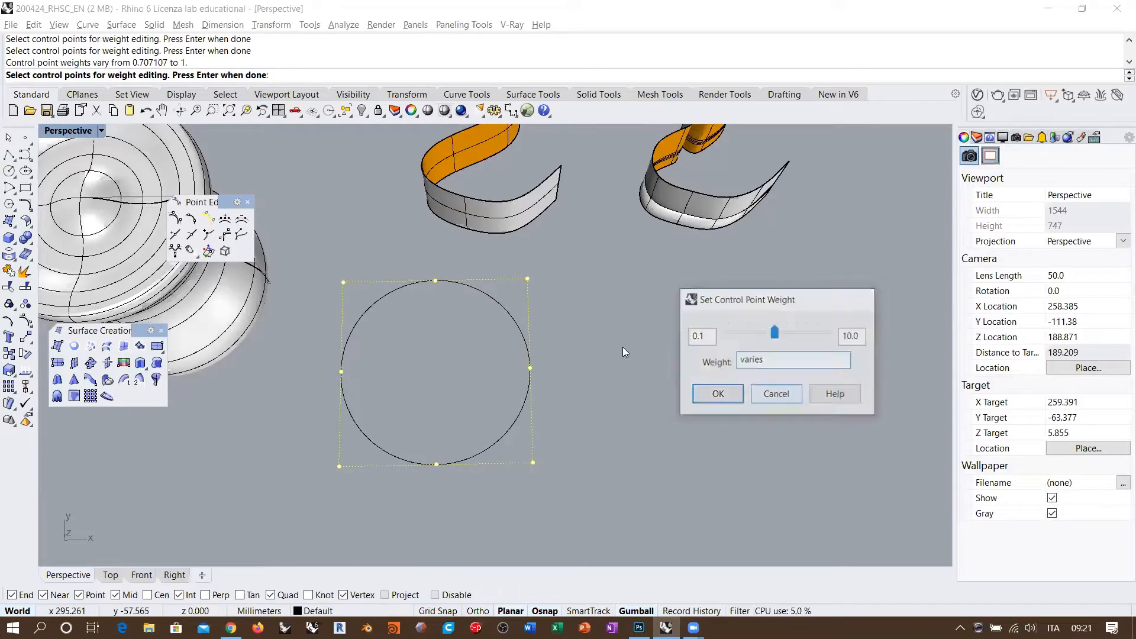
# Check the weights of one corner control point and one on-curve side control point of the circle individually.
pyautogui.keyDown('shift'); pyautogui.moveTo(607, 368); pyautogui.dragTo(582, 372, button='right'); pyautogui.keyUp('shift')
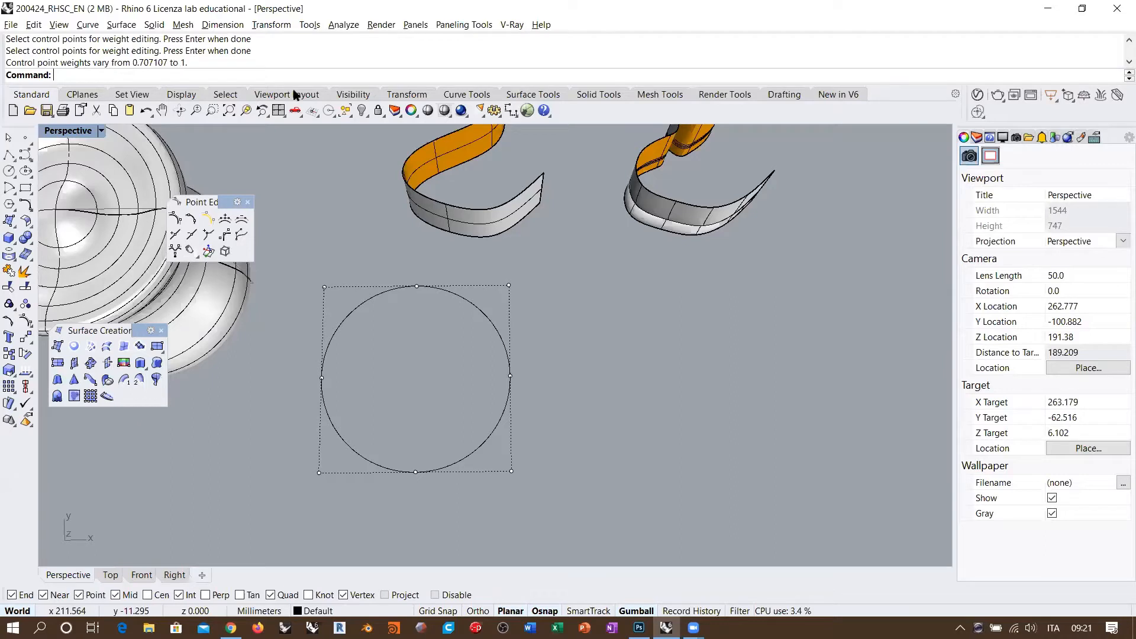
pyautogui.click(509, 285)
pyautogui.press('Return')
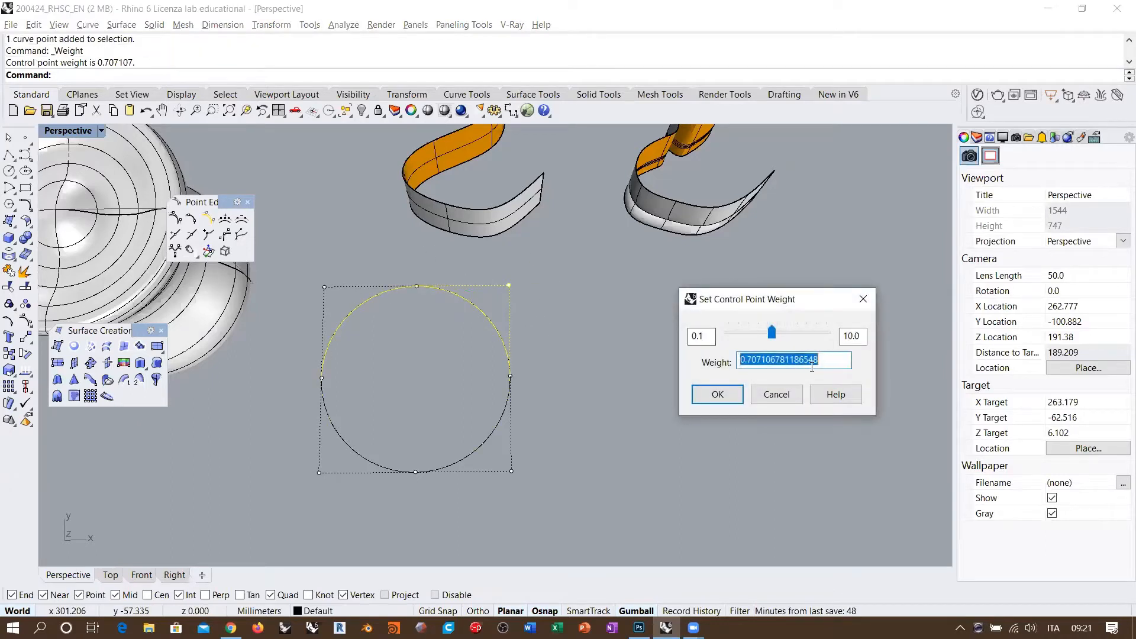
pyautogui.click(727, 393)
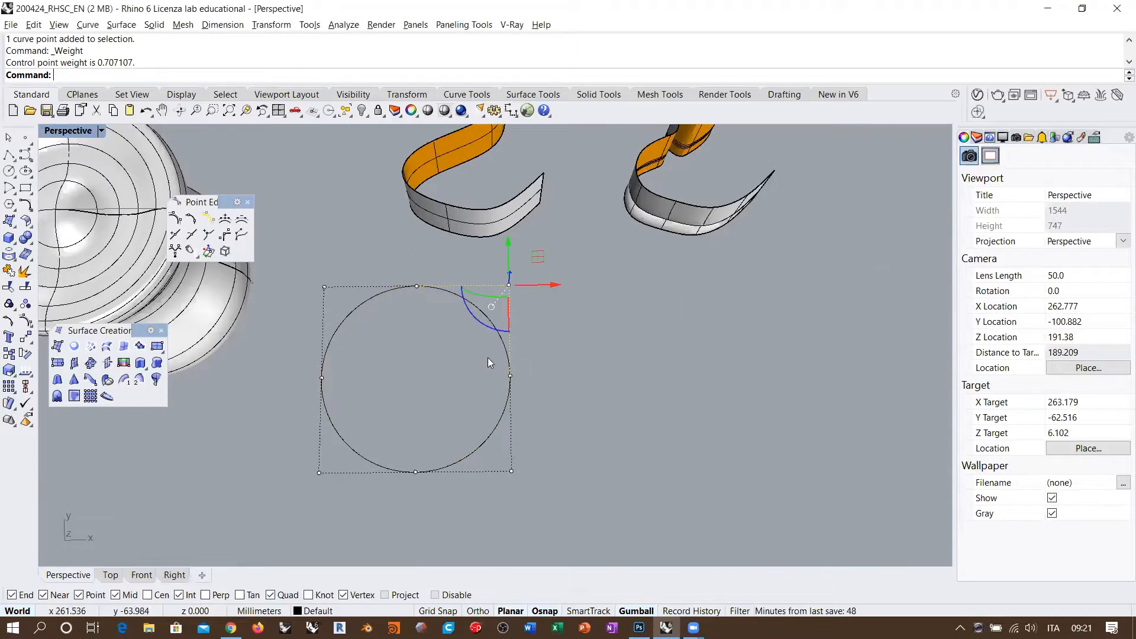
pyautogui.click(510, 375)
pyautogui.press('Return')
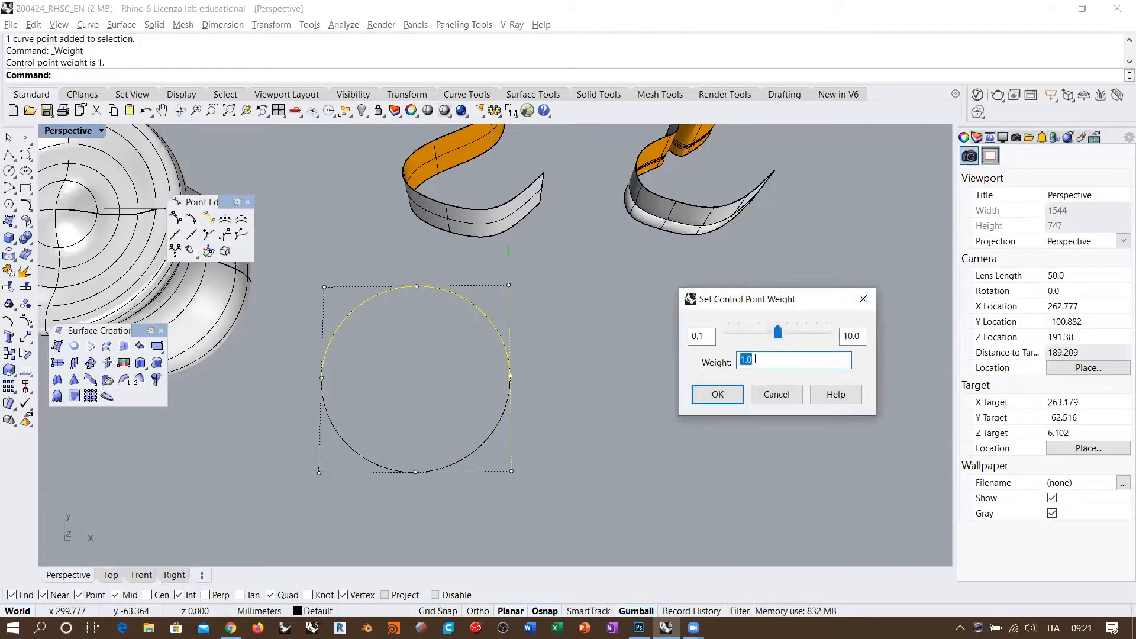
pyautogui.click(780, 397)
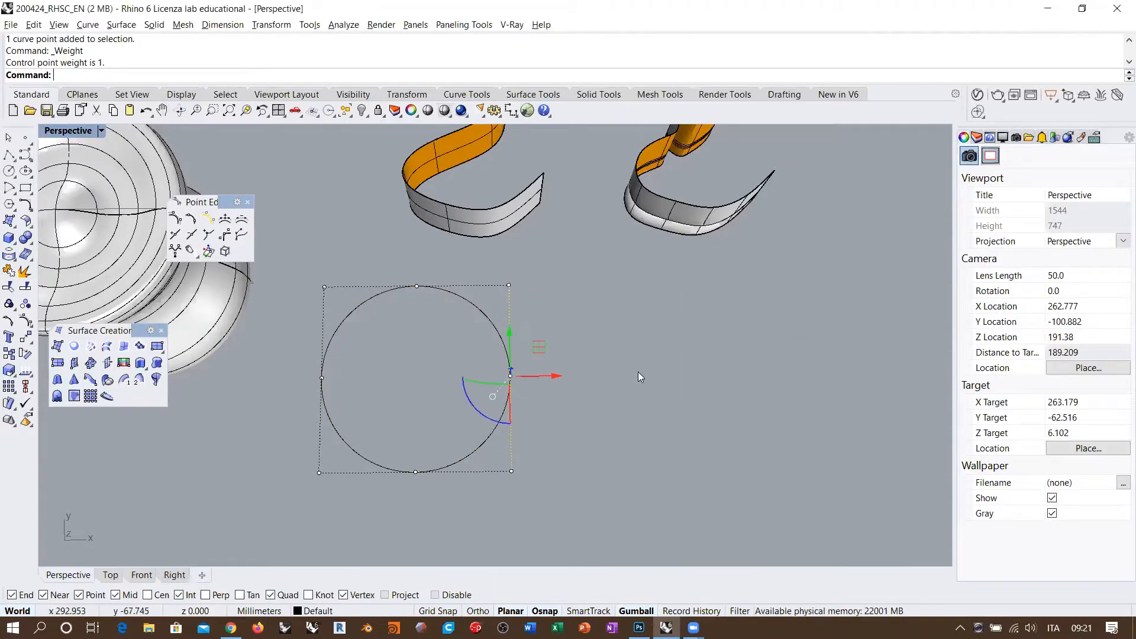
pyautogui.press('Escape')
pyautogui.press('Escape')
# Delete the extracted circle.
pyautogui.click(472, 308)
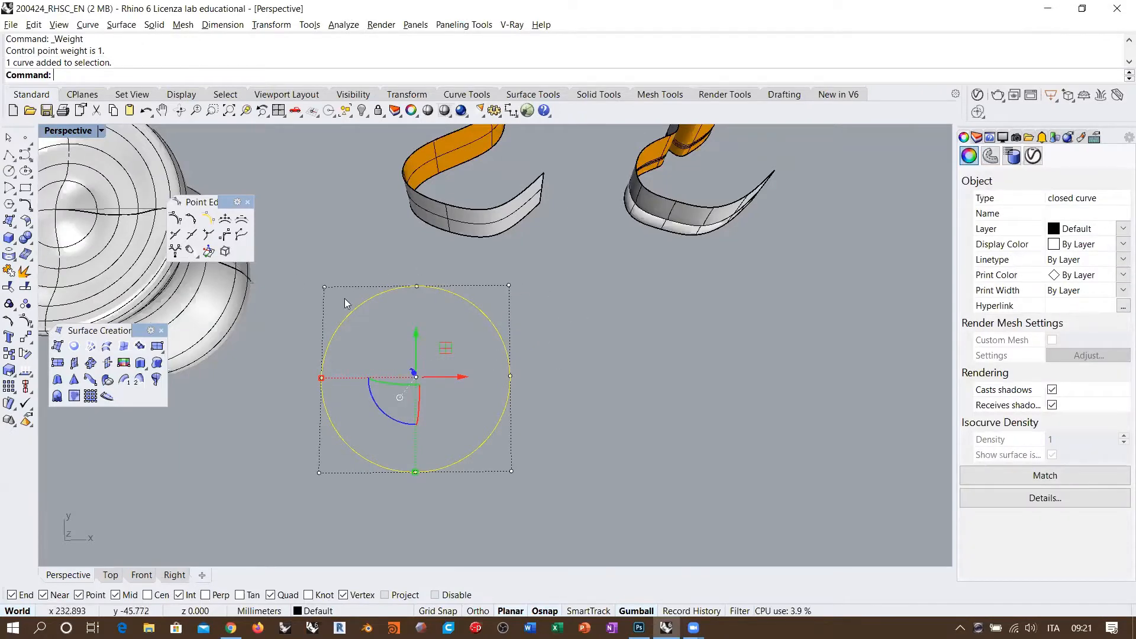
pyautogui.moveTo(347, 303); pyautogui.dragTo(620, 370, button='right')
pyautogui.press('Delete')
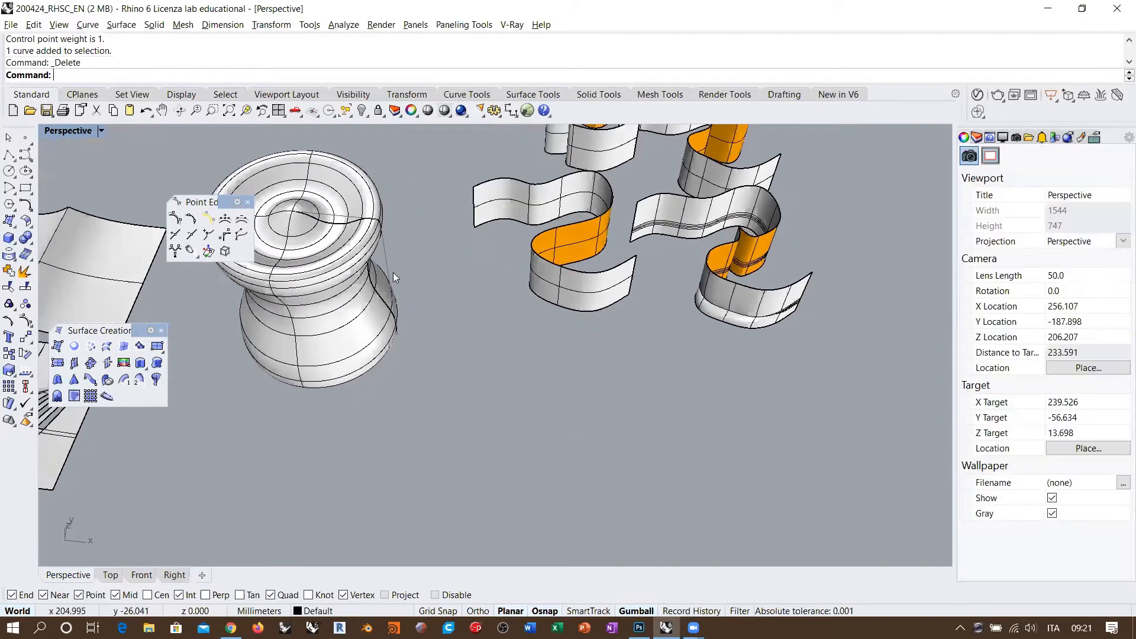
# Extract one vertical profile isocurve from the vase's body, with the extraction direction toggled to V.
pyautogui.keyDown('shift'); pyautogui.moveTo(384, 269); pyautogui.dragTo(488, 320, button='right'); pyautogui.keyUp('shift')
pyautogui.scroll(4, 419, 288)
pyautogui.moveTo(419, 288); pyautogui.dragTo(530, 297, button='right')
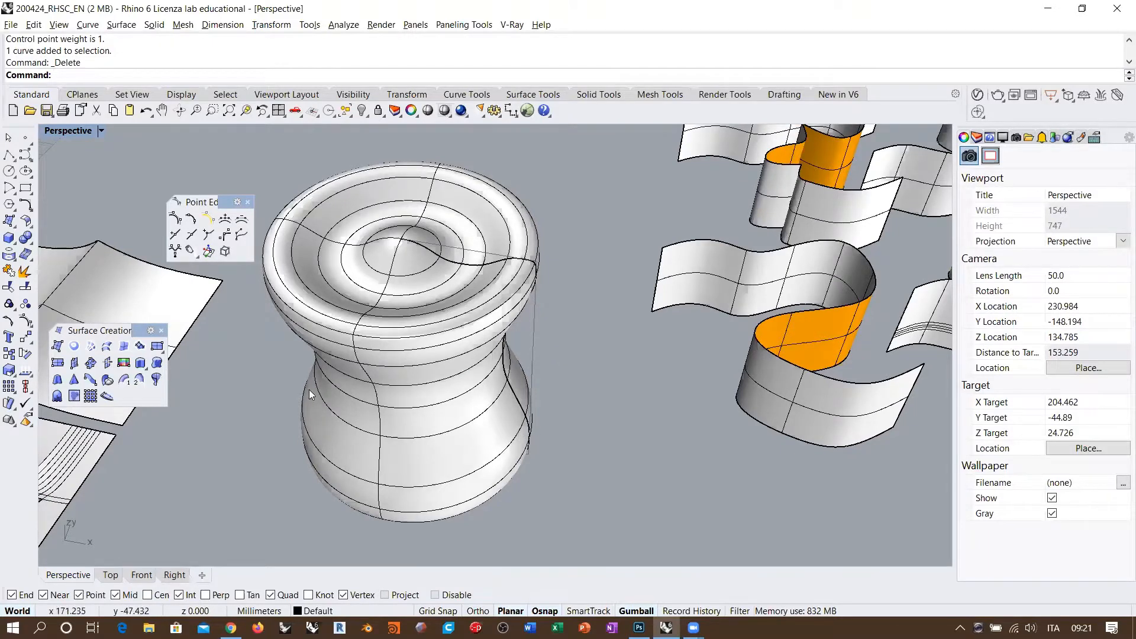
pyautogui.moveTo(398, 401); pyautogui.dragTo(363, 357, button='right')
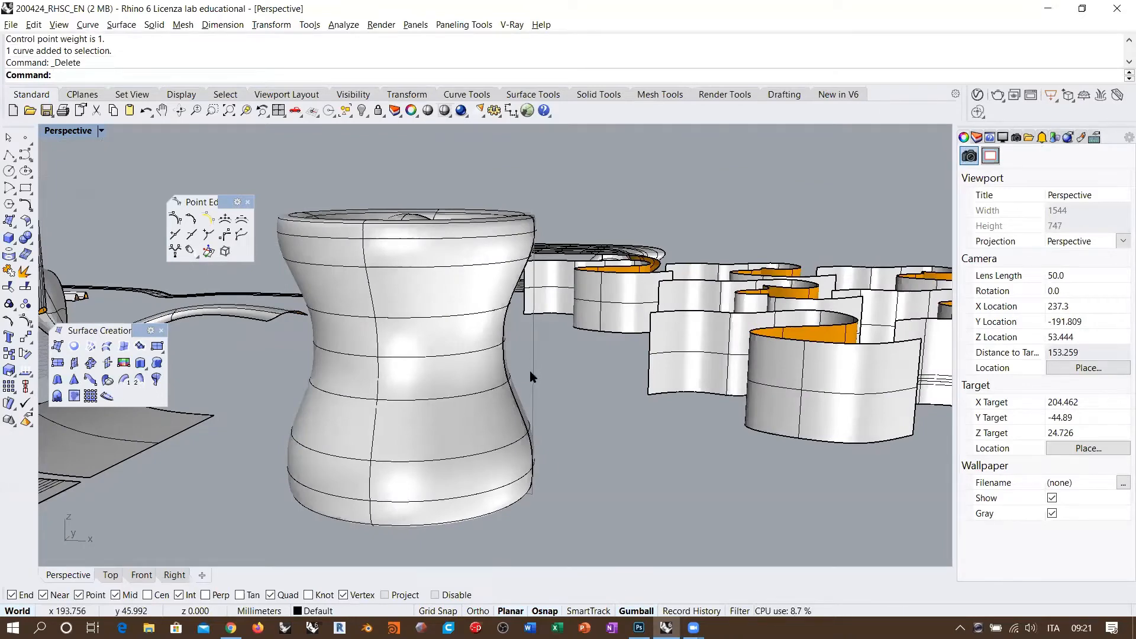
pyautogui.moveTo(403, 318); pyautogui.dragTo(417, 260, button='right')
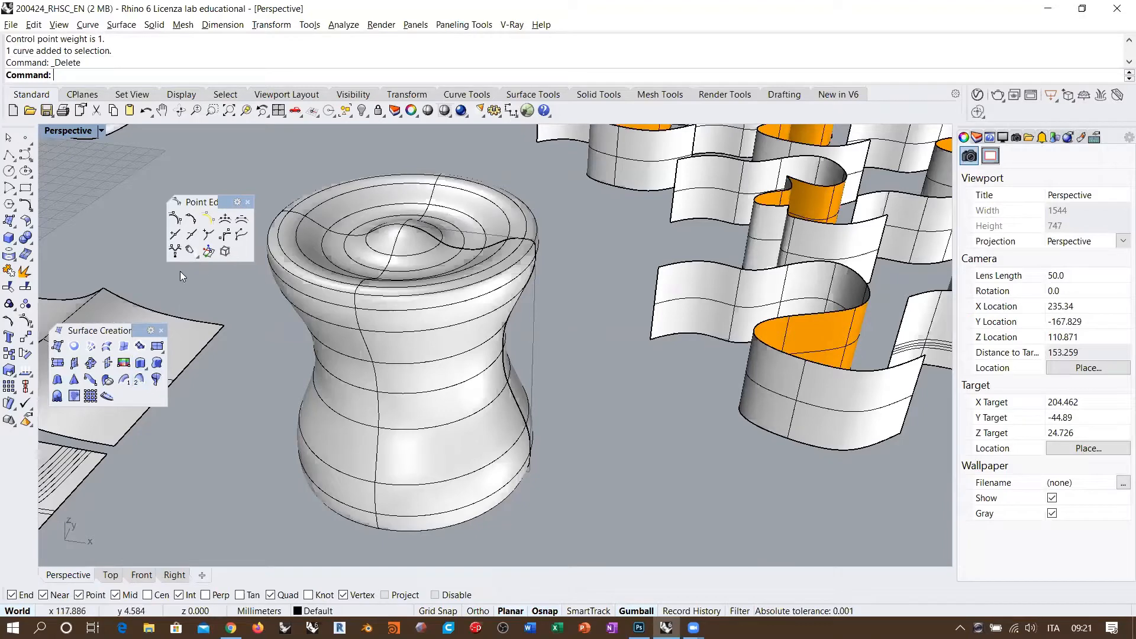
pyautogui.rightClick(262, 68)
pyautogui.click(308, 132)
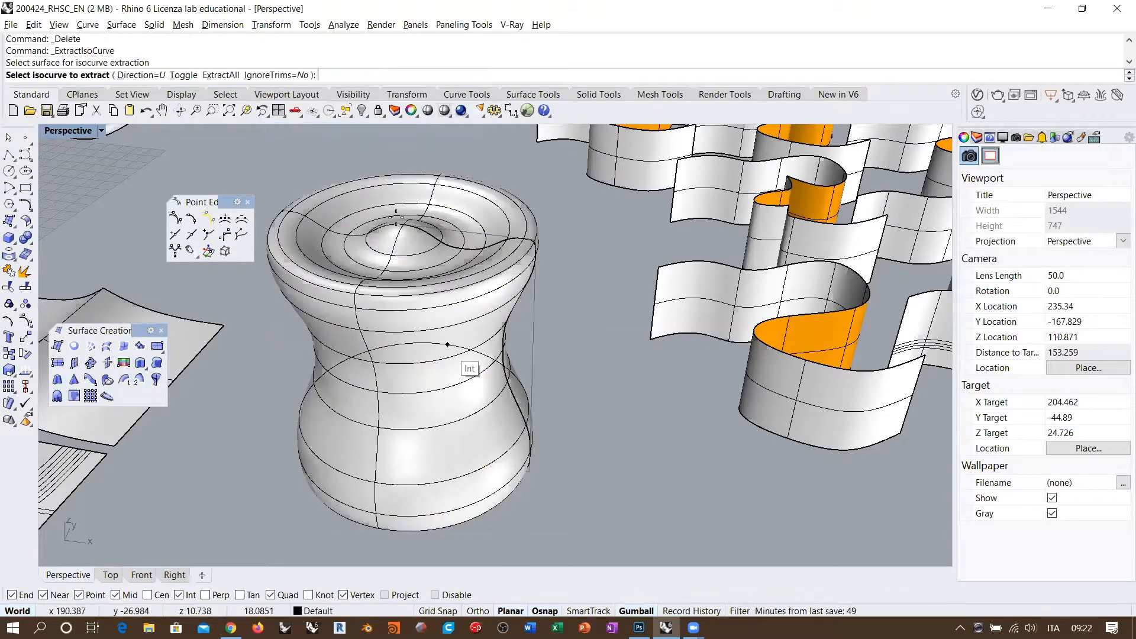
pyautogui.click(464, 369)
pyautogui.click(184, 76)
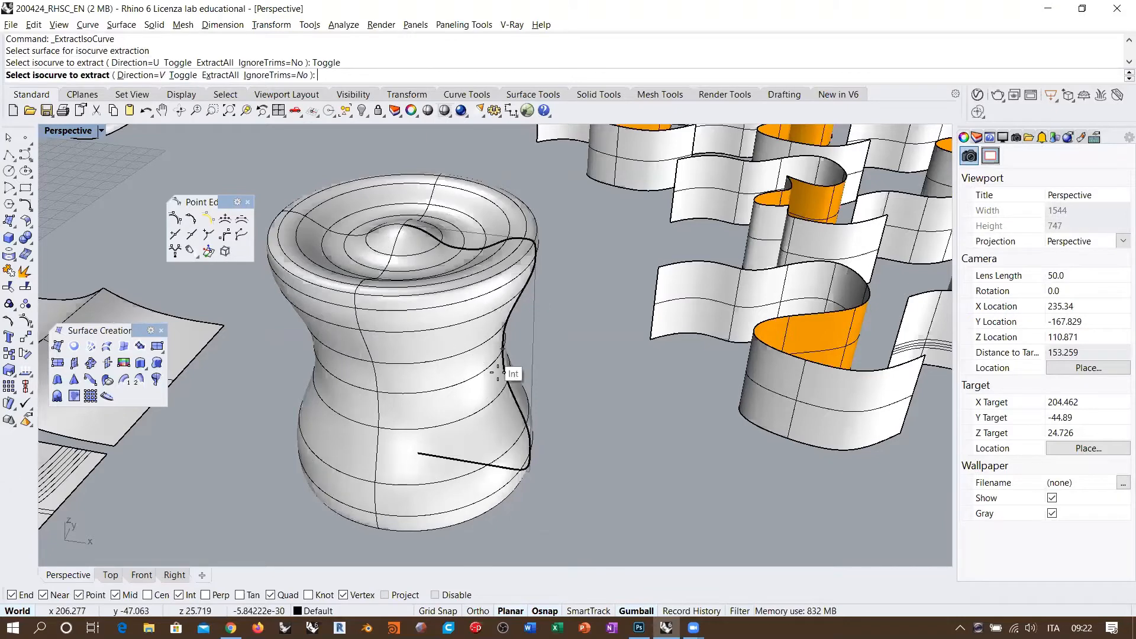
pyautogui.click(439, 393)
pyautogui.scroll(-6, 458, 370)
pyautogui.rightClick(473, 379)
# Move the extracted profile curve clear of the vase and show its control points.
pyautogui.moveTo(474, 378); pyautogui.dragTo(491, 417, button='right')
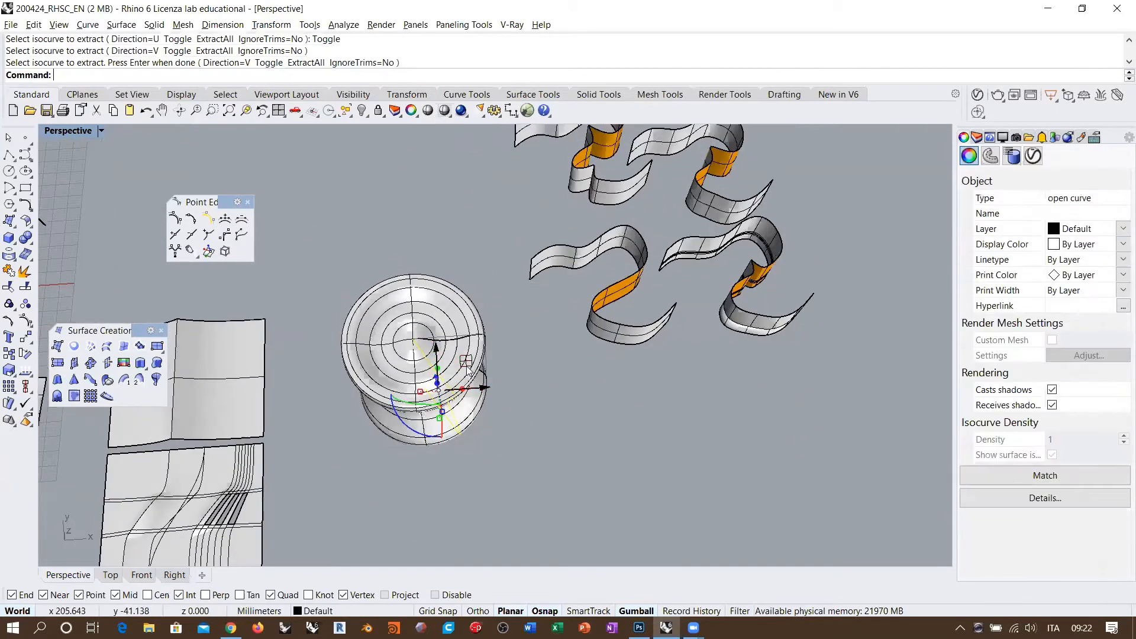
pyautogui.moveTo(460, 356); pyautogui.dragTo(562, 400)
pyautogui.click(584, 417)
pyautogui.moveTo(635, 472); pyautogui.dragTo(658, 401, button='right')
pyautogui.click(571, 430)
pyautogui.scroll(6, 583, 344)
pyautogui.keyDown('shift'); pyautogui.moveTo(581, 345); pyautogui.dragTo(545, 314, button='right'); pyautogui.keyUp('shift')
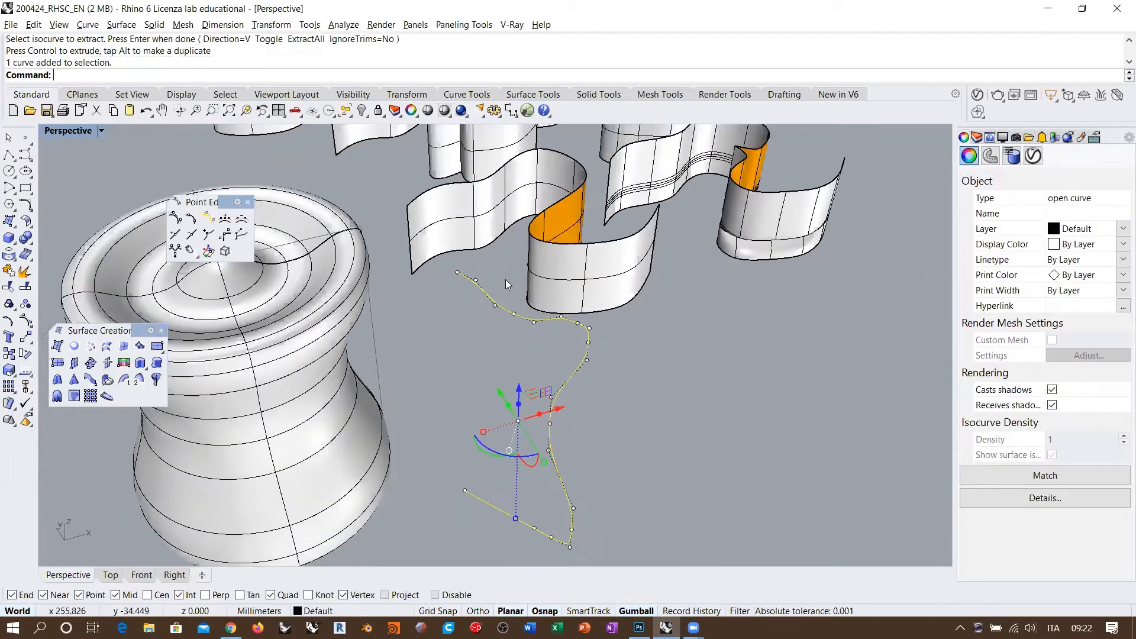
# Select groups of control points along the upper bend and the waist of the extracted profile, and turn its points off.
pyautogui.moveTo(441, 256); pyautogui.dragTo(476, 280)
pyautogui.moveTo(476, 345); pyautogui.dragTo(532, 297)
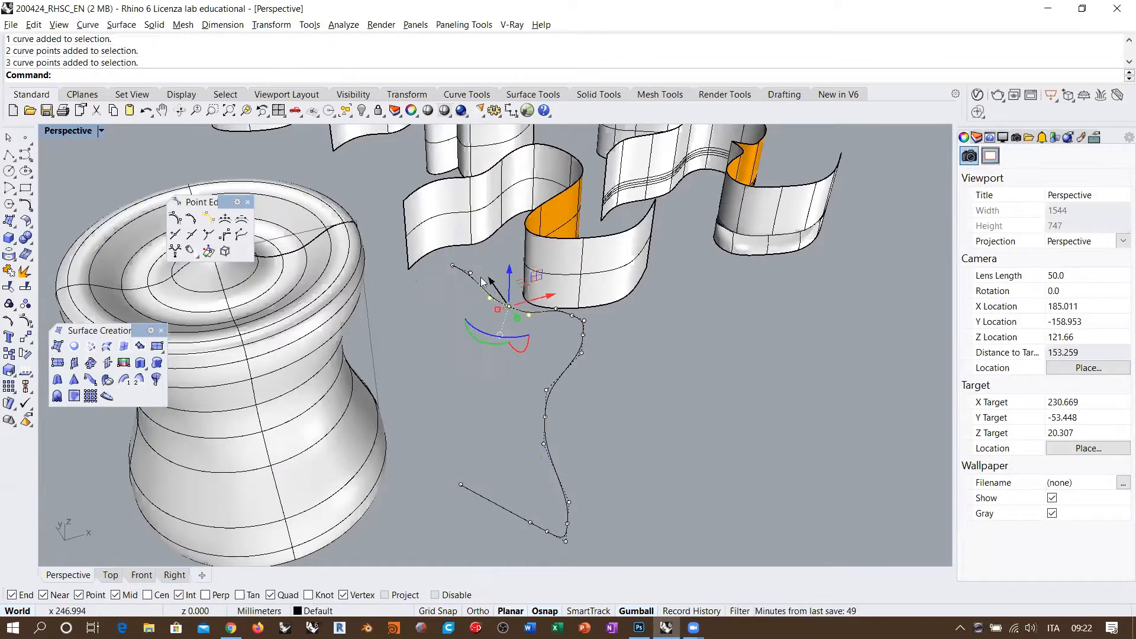
pyautogui.moveTo(529, 377); pyautogui.dragTo(558, 458)
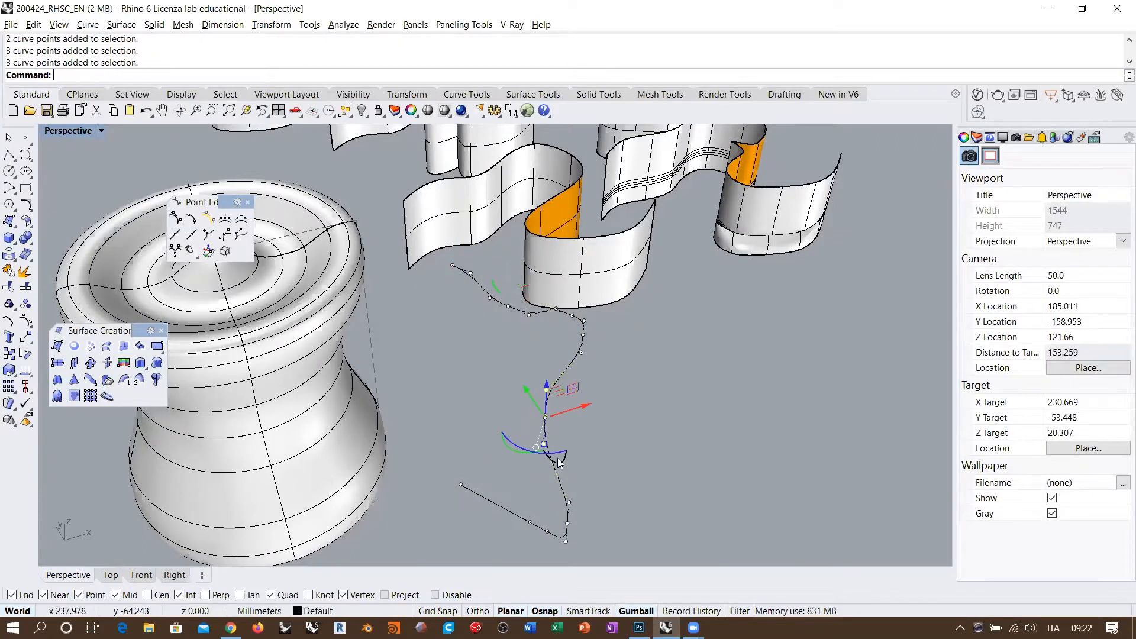
pyautogui.press('Escape')
pyautogui.press('Escape')
# Delete the extracted profile curve beside the vase.
pyautogui.moveTo(658, 464); pyautogui.dragTo(556, 383, button='right')
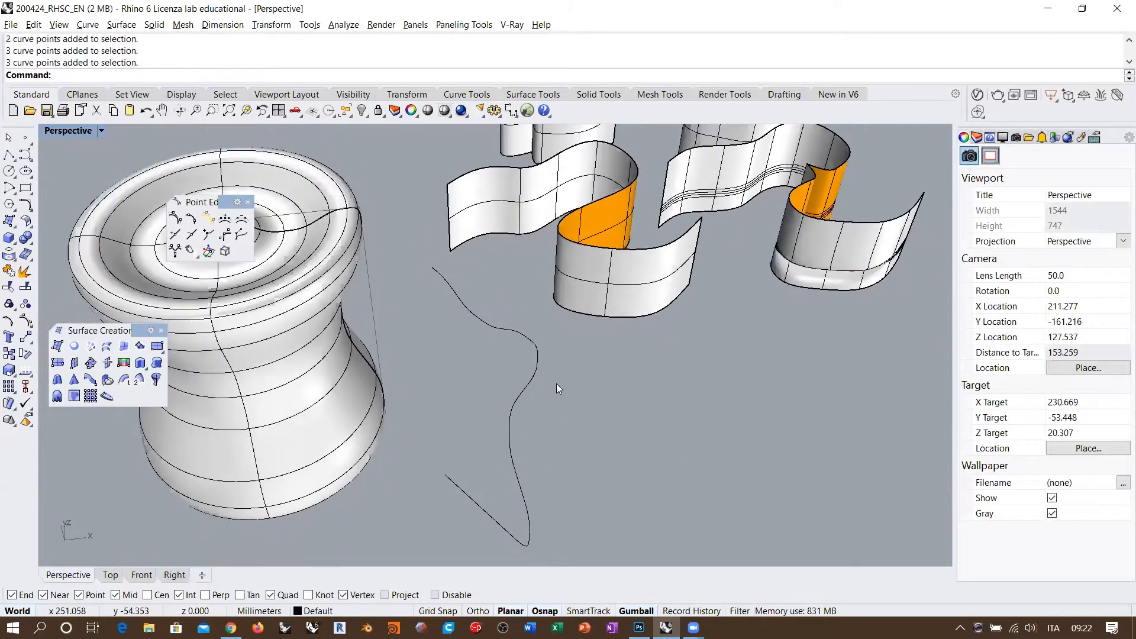
pyautogui.click(536, 359)
pyautogui.press('Delete')
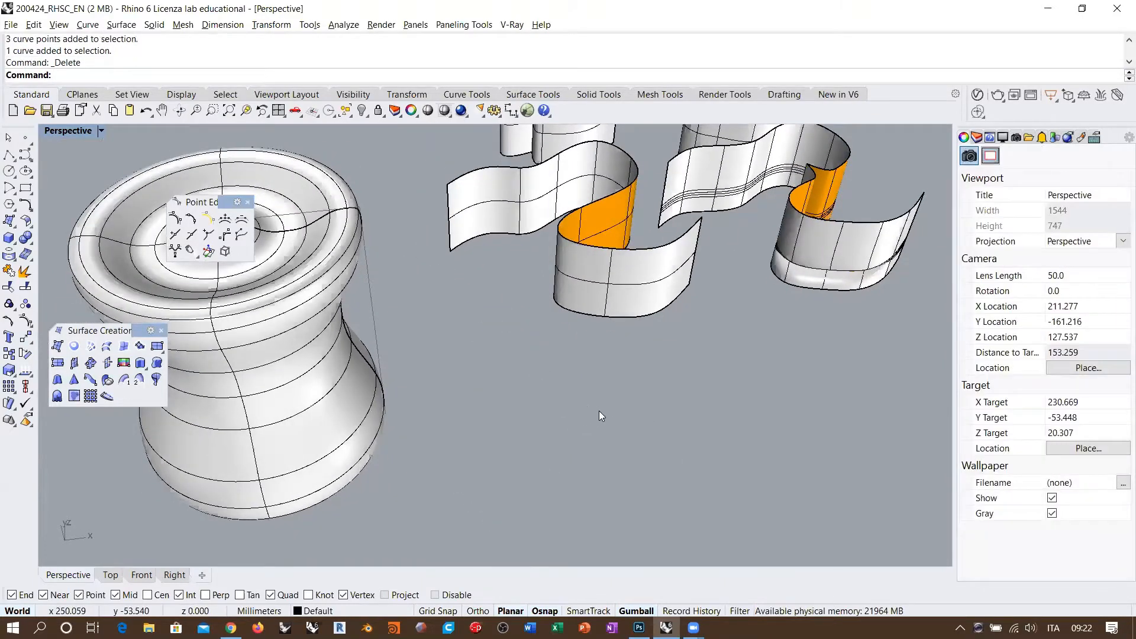
# Turn on the control points of the closed vase surface.
pyautogui.scroll(-4, 598, 411)
pyautogui.moveTo(506, 396); pyautogui.dragTo(414, 373, button='right')
pyautogui.scroll(4, 414, 373)
pyautogui.keyDown('shift'); pyautogui.moveTo(499, 343); pyautogui.dragTo(512, 329, button='right'); pyautogui.keyUp('shift')
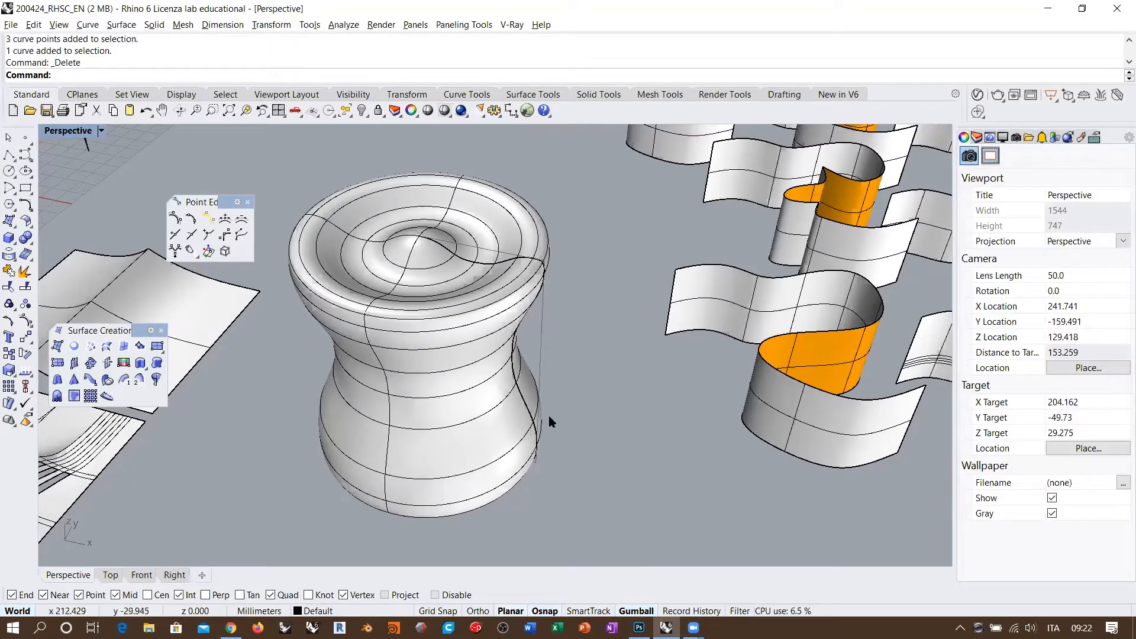
pyautogui.moveTo(447, 427); pyautogui.dragTo(568, 351, button='right')
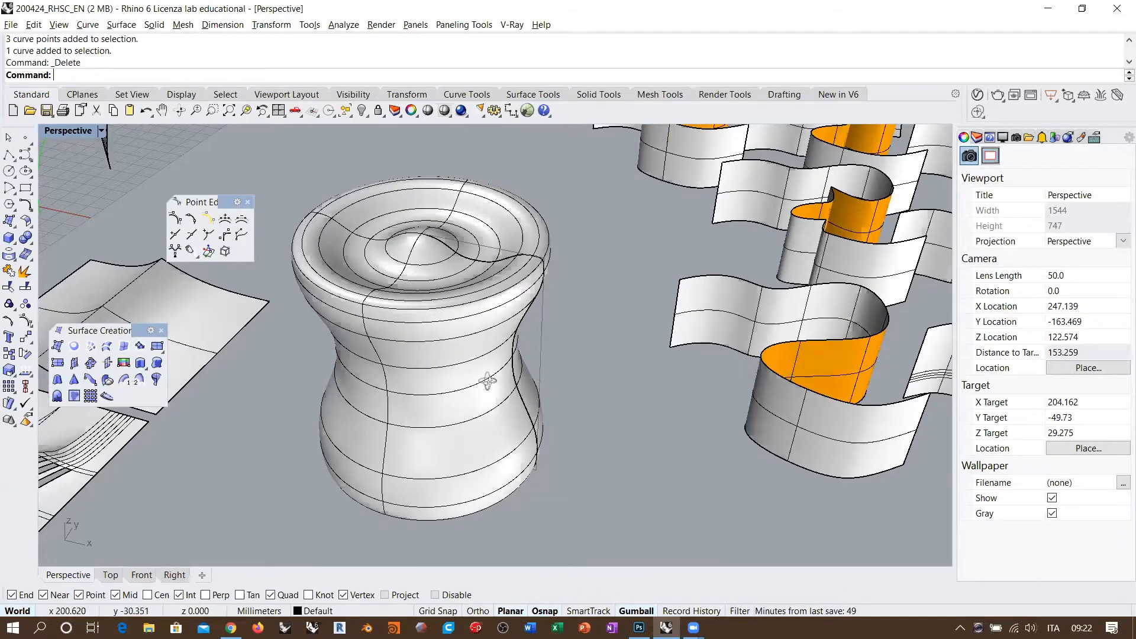
pyautogui.moveTo(487, 381)
pyautogui.mouseDown(button='right')
pyautogui.moveTo(533, 361)
pyautogui.moveTo(504, 409)
pyautogui.moveTo(469, 394)
pyautogui.mouseUp(button='right')
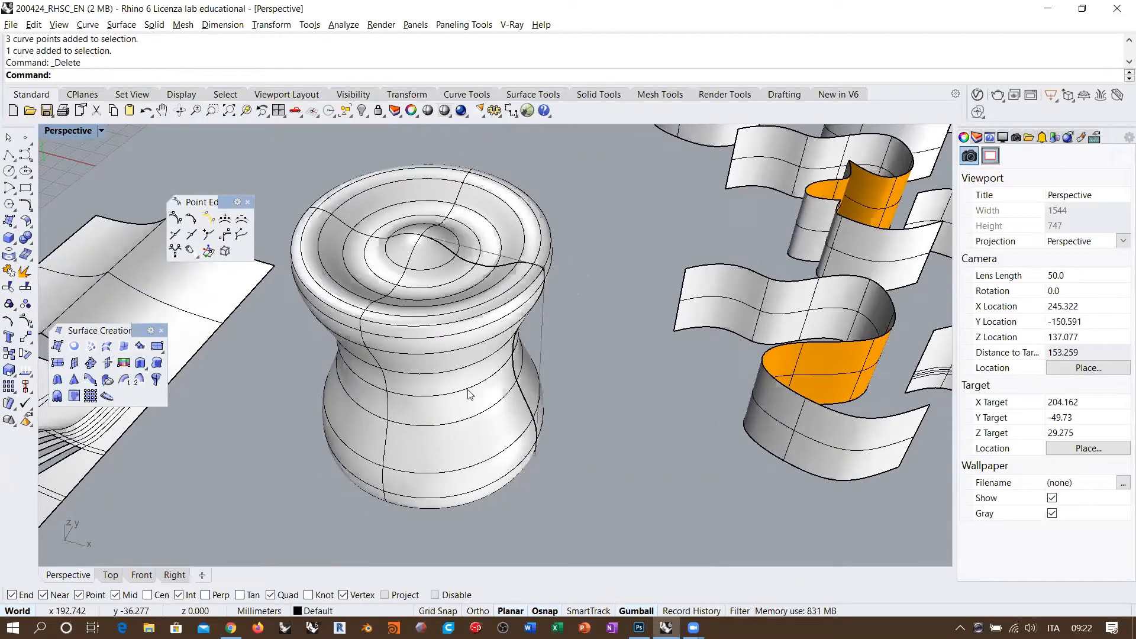
pyautogui.click(471, 394)
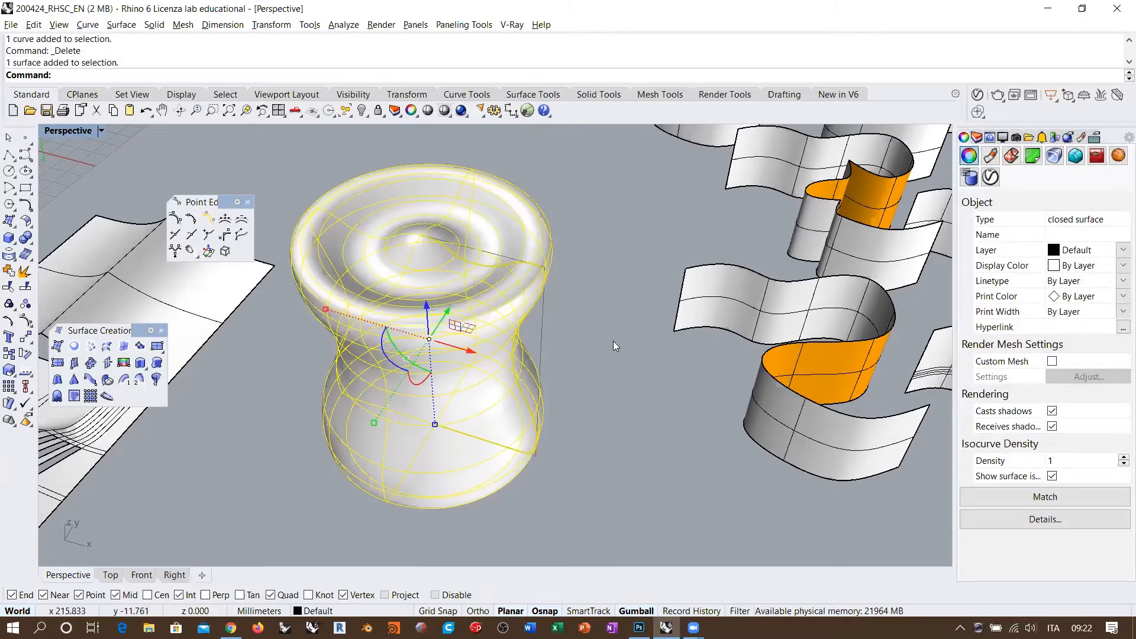
pyautogui.click(25, 321)
# Examine the vase's control point cage from above and from the side.
pyautogui.moveTo(519, 459); pyautogui.dragTo(578, 490, button='right')
pyautogui.scroll(-6, 562, 438)
pyautogui.moveTo(539, 368); pyautogui.dragTo(538, 390, button='right')
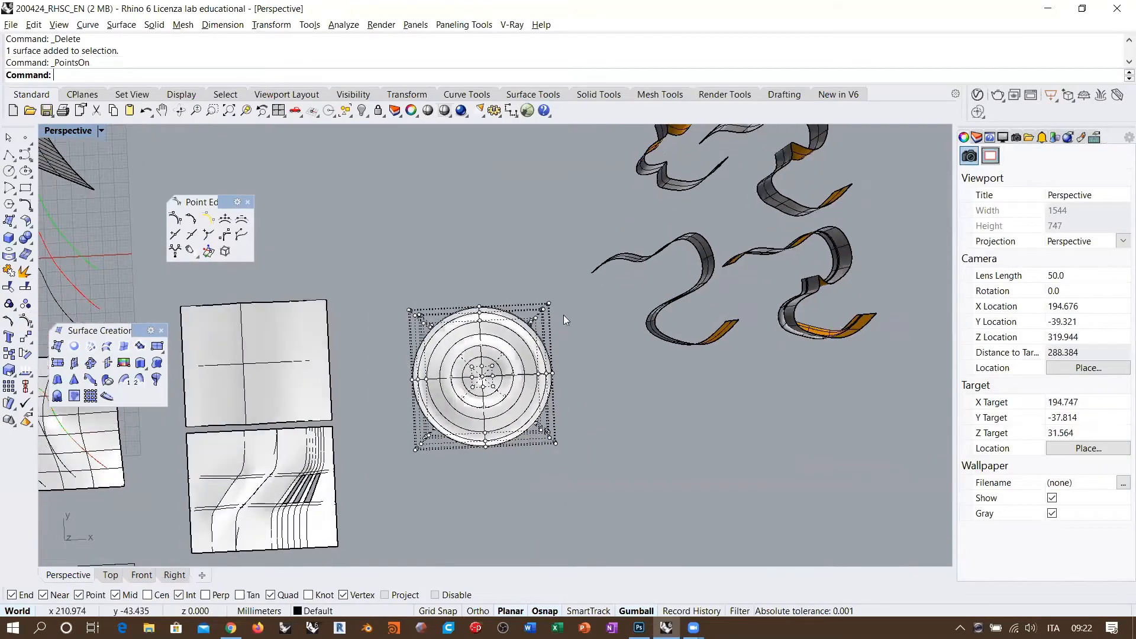
pyautogui.moveTo(506, 448); pyautogui.dragTo(542, 437, button='right')
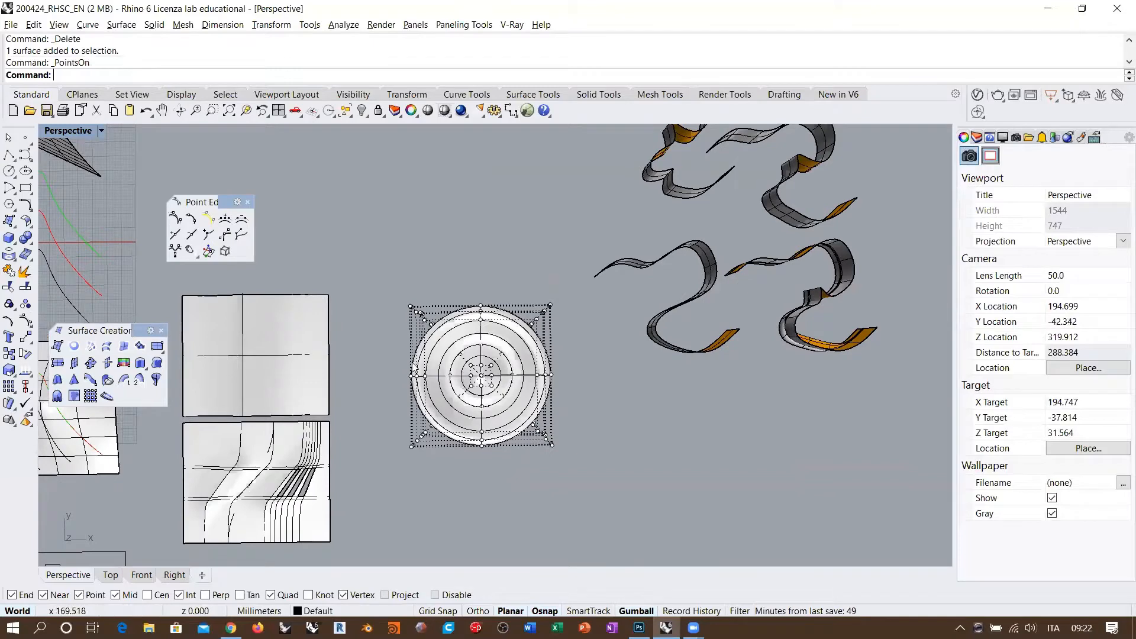
pyautogui.moveTo(468, 391); pyautogui.dragTo(499, 305, button='right')
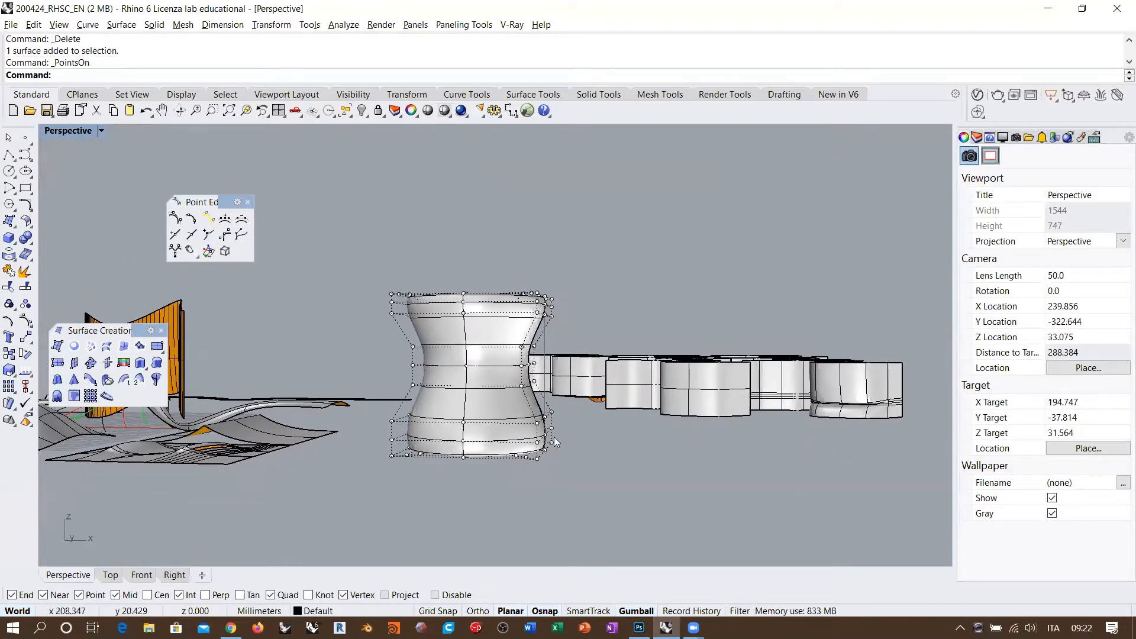
pyautogui.moveTo(537, 462); pyautogui.dragTo(417, 348, button='right')
pyautogui.moveTo(491, 427); pyautogui.dragTo(548, 356, button='right')
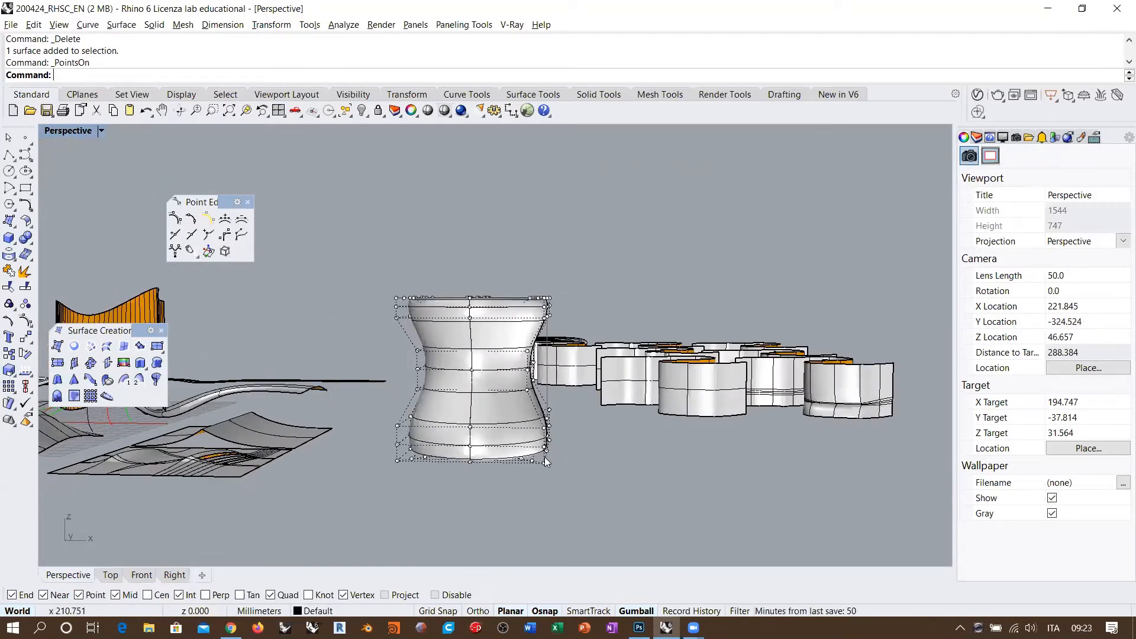
pyautogui.moveTo(544, 459); pyautogui.dragTo(594, 409, button='right')
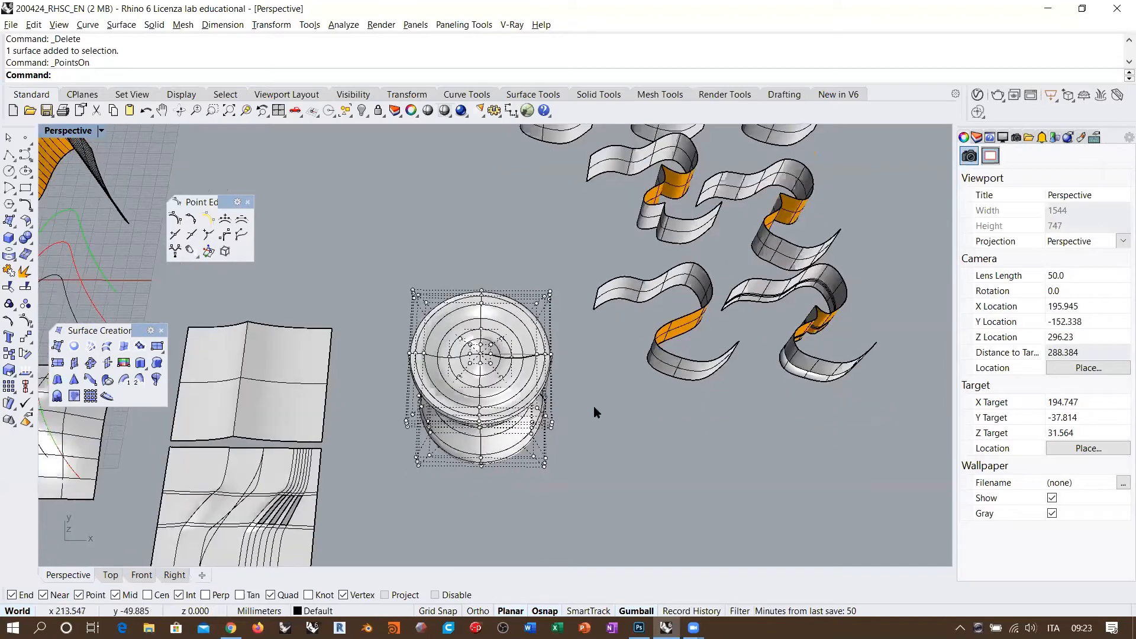
pyautogui.moveTo(502, 327); pyautogui.dragTo(527, 386, button='right')
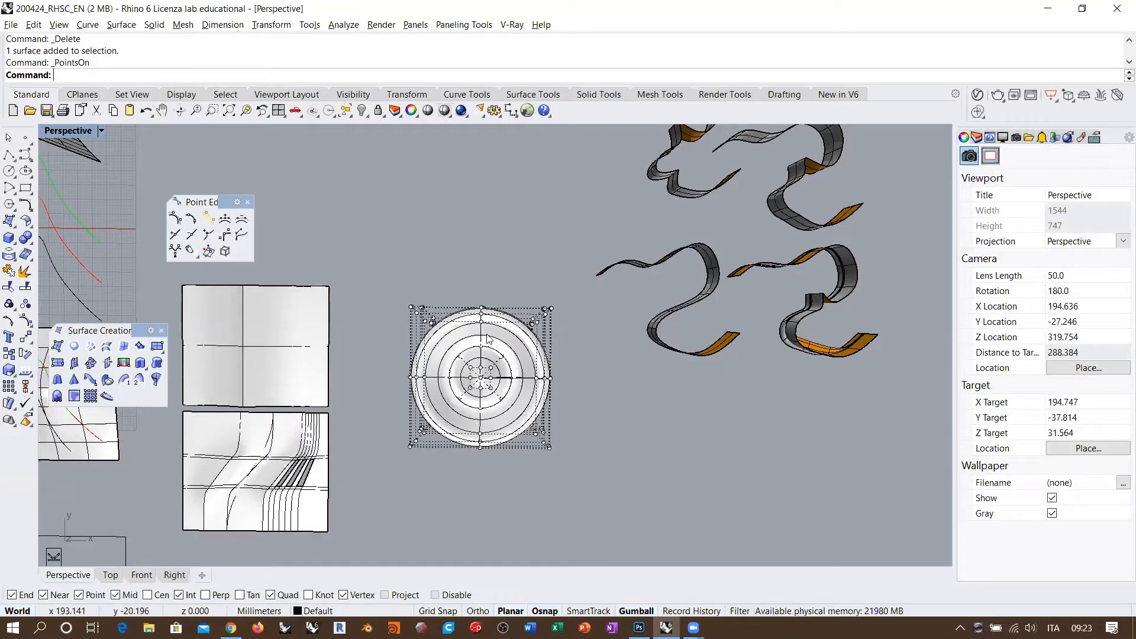
pyautogui.moveTo(473, 299); pyautogui.dragTo(483, 312, button='right')
# Set the perspective display to wireframe and, in the Top view, select the vase's control points along both central axes.
pyautogui.click(445, 112)
pyautogui.moveTo(472, 364); pyautogui.dragTo(477, 382, button='right')
pyautogui.click(110, 574)
pyautogui.scroll(6, 506, 359)
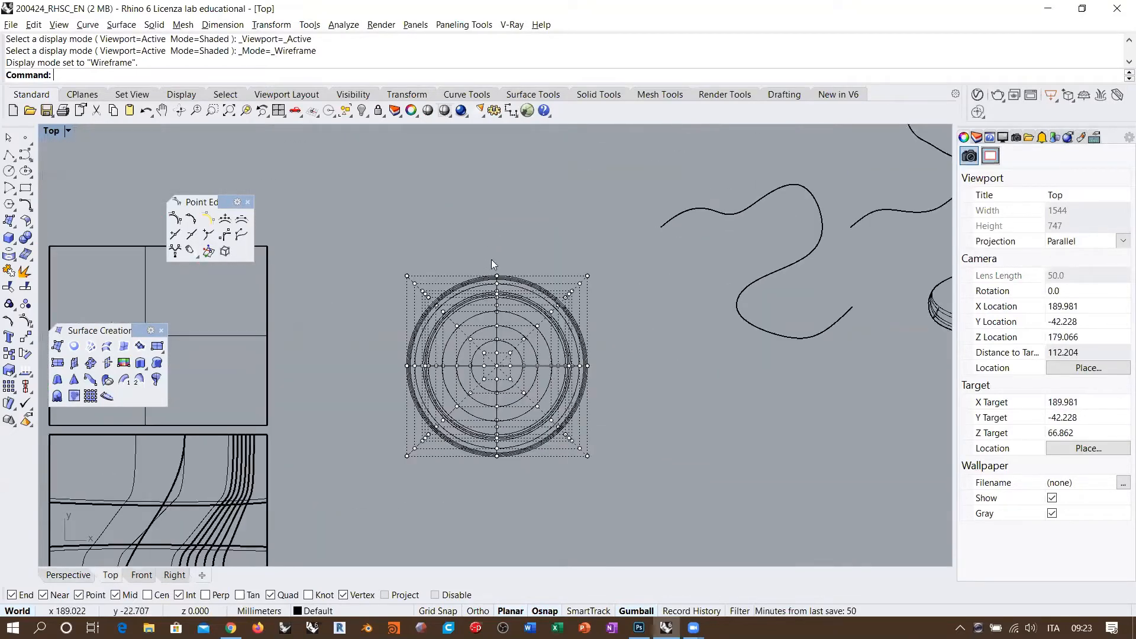
pyautogui.moveTo(497, 376); pyautogui.dragTo(502, 478)
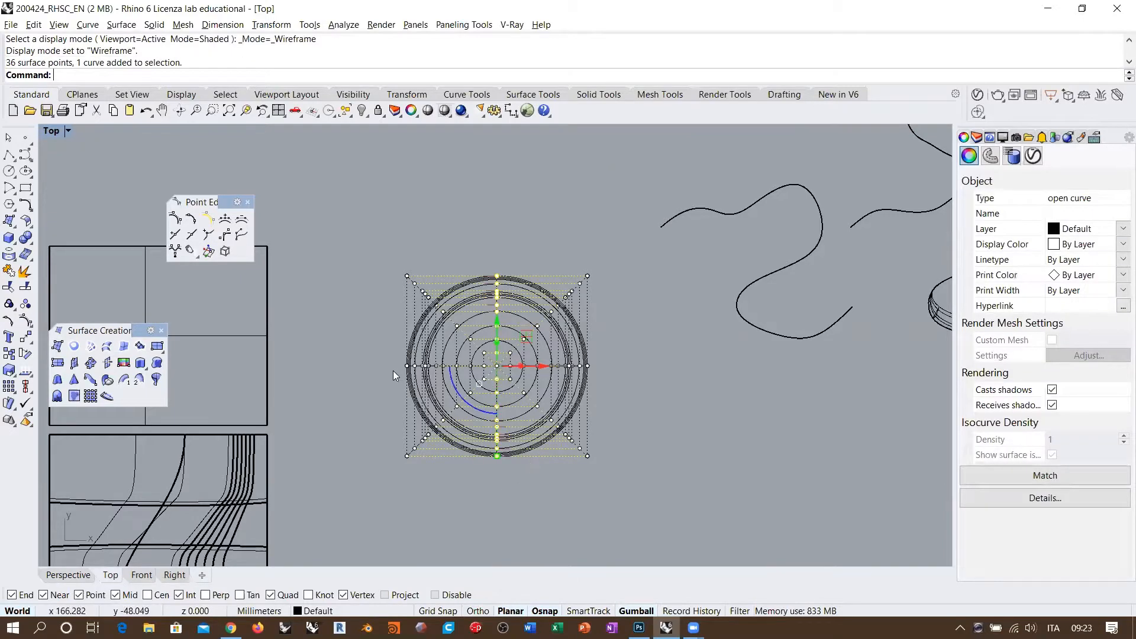
pyautogui.moveTo(393, 371); pyautogui.dragTo(606, 359)
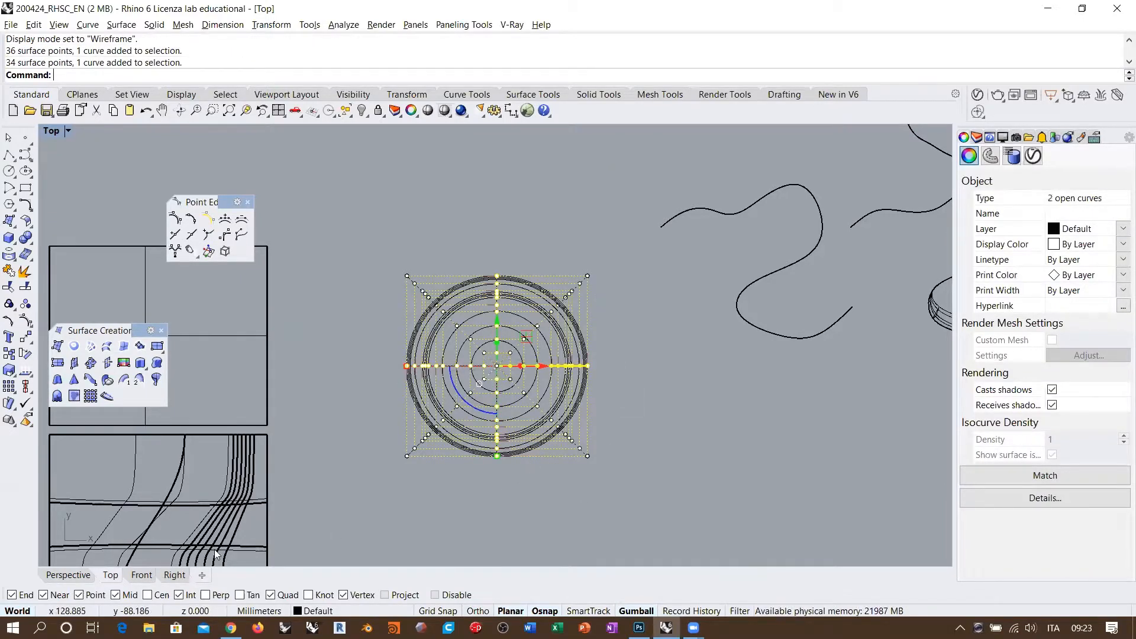
# Scale the selected control points uniformly inward in the Perspective view to pinch the vase, and clear the selection.
pyautogui.click(75, 574)
pyautogui.moveTo(479, 452); pyautogui.dragTo(418, 384, button='right')
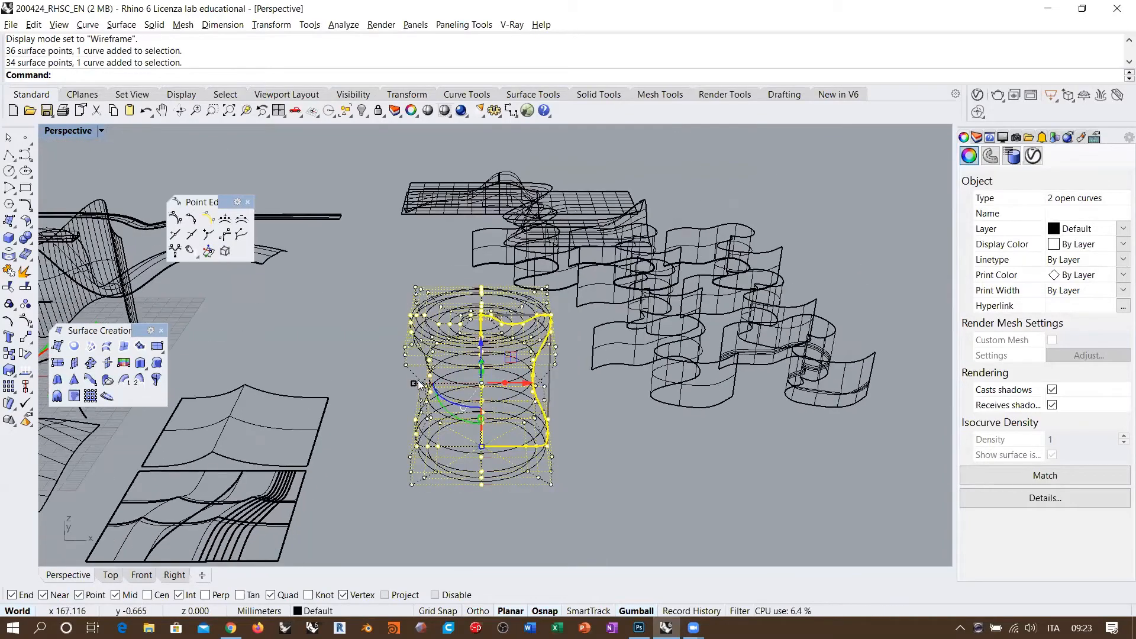
pyautogui.moveTo(415, 383); pyautogui.dragTo(447, 385)
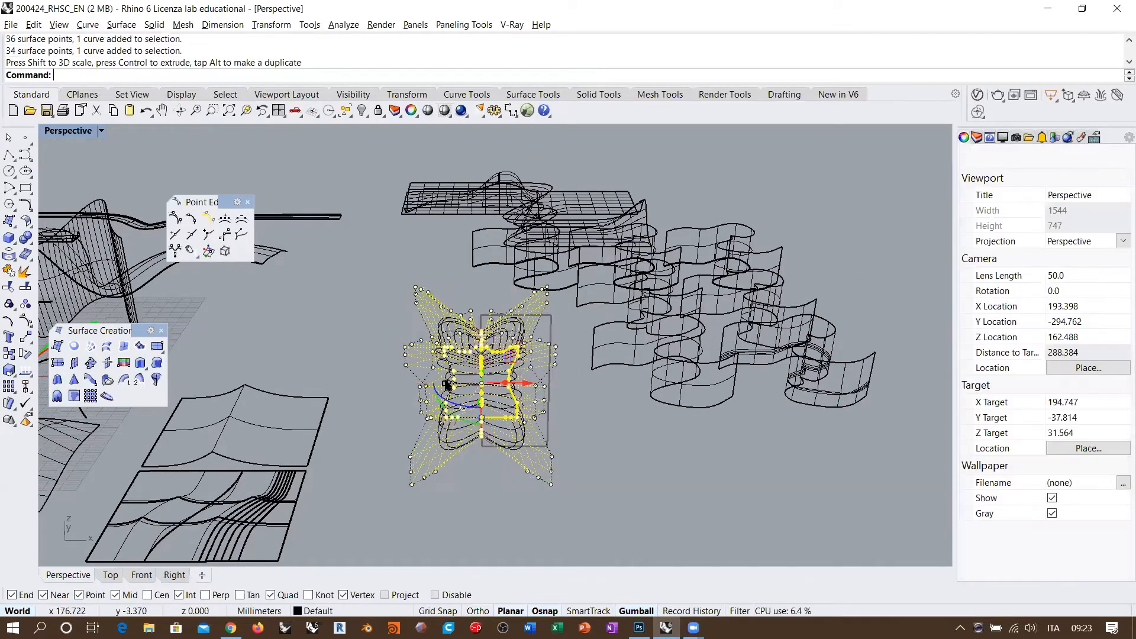
pyautogui.press('Escape')
# Restore the shaded display, turn off the control points and inspect the deformed vase from several angles.
pyautogui.moveTo(633, 404)
pyautogui.mouseDown(button='right')
pyautogui.moveTo(549, 375)
pyautogui.moveTo(461, 375)
pyautogui.moveTo(526, 380)
pyautogui.moveTo(460, 325)
pyautogui.mouseUp(button='right')
pyautogui.click(444, 111)
pyautogui.scroll(12, 476, 386)
pyautogui.moveTo(539, 323); pyautogui.dragTo(414, 361, button='right')
pyautogui.scroll(-4, 443, 281)
pyautogui.moveTo(498, 441); pyautogui.dragTo(451, 236, button='right')
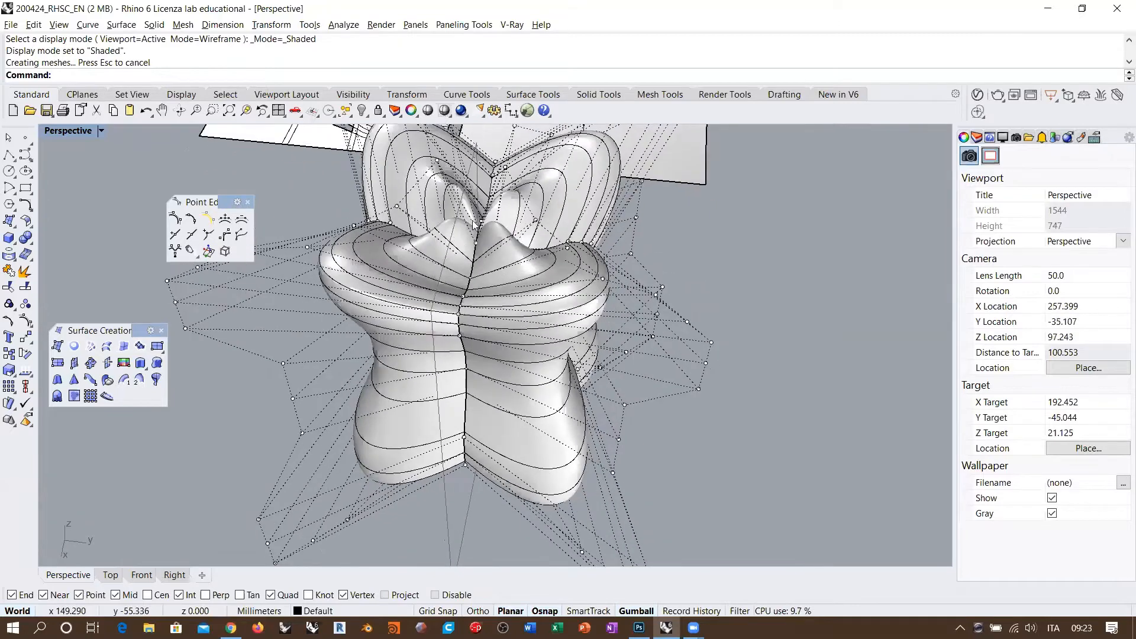
pyautogui.press('Escape')
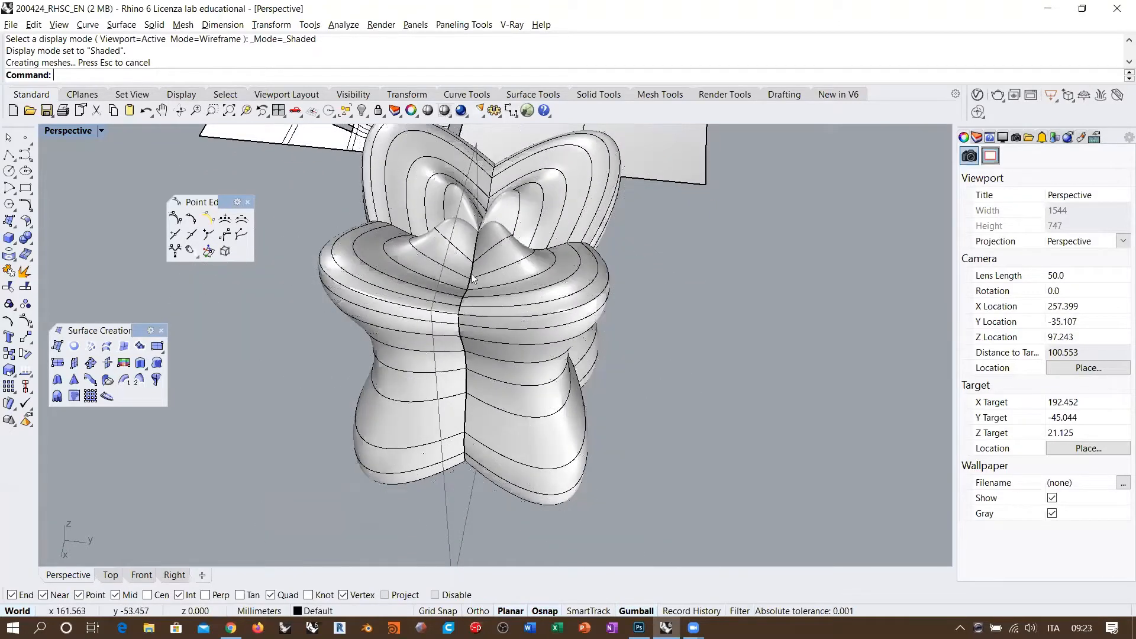
pyautogui.moveTo(360, 379); pyautogui.dragTo(477, 230, button='right')
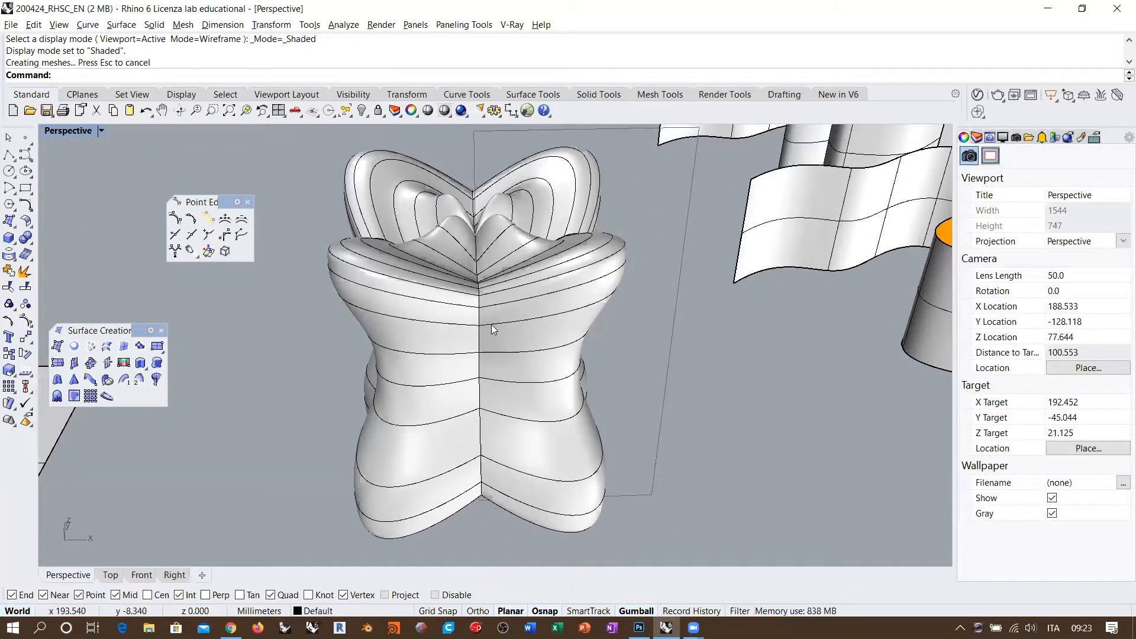
# Draw a circle on the ground beside the deformed vase, compare its control points, and delete it.
pyautogui.scroll(-8, 432, 301)
pyautogui.moveTo(432, 301); pyautogui.dragTo(441, 378, button='right')
pyautogui.keyDown('shift'); pyautogui.moveTo(496, 350); pyautogui.dragTo(426, 325, button='right'); pyautogui.keyUp('shift')
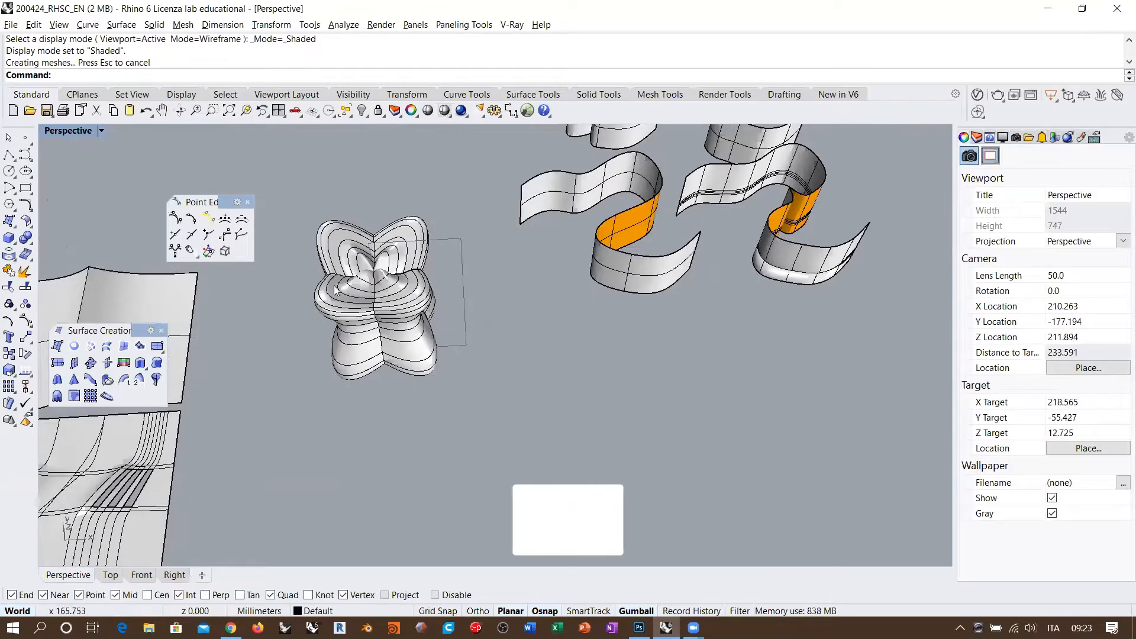
pyautogui.click(9, 171)
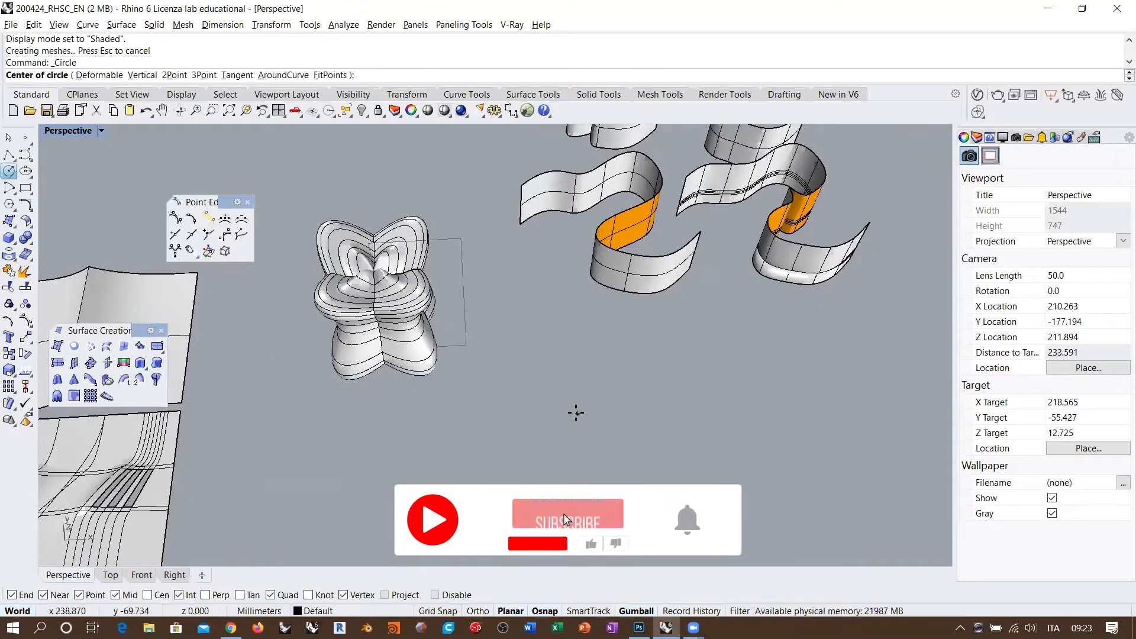
pyautogui.click(576, 413)
pyautogui.click(561, 464)
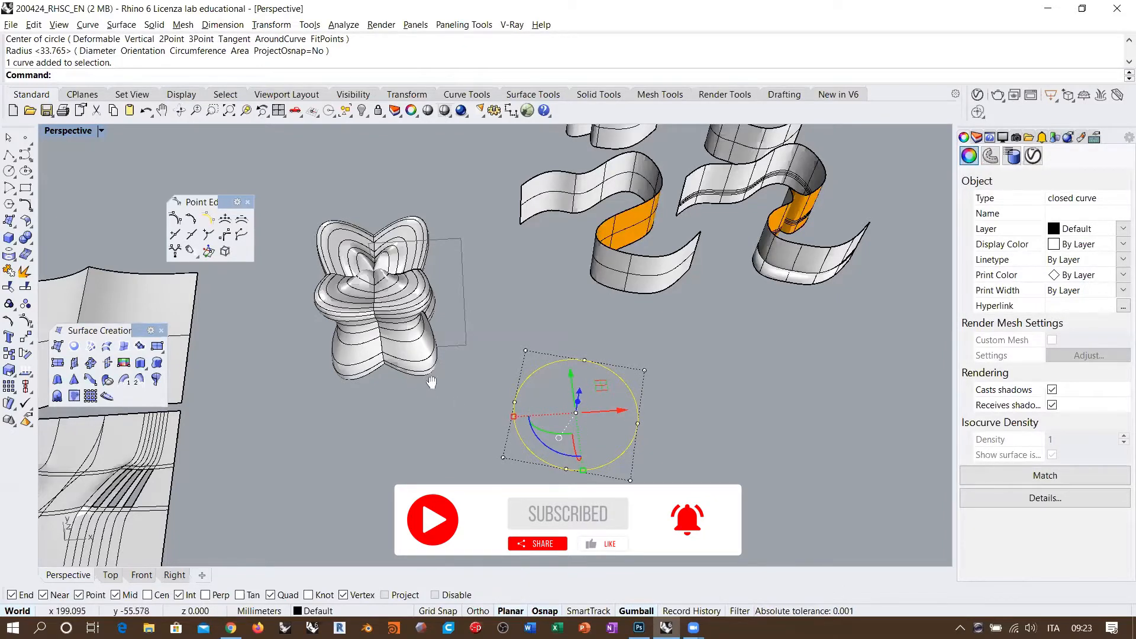
pyautogui.keyDown('shift'); pyautogui.moveTo(432, 383); pyautogui.dragTo(434, 389, button='right'); pyautogui.keyUp('shift')
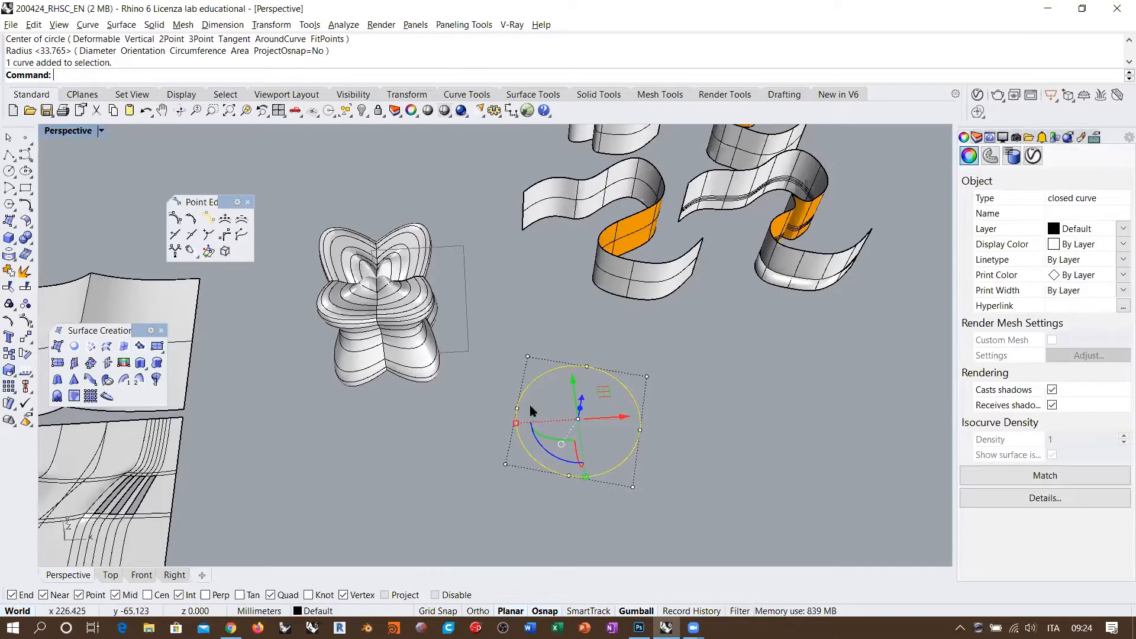
pyautogui.scroll(5, 585, 433)
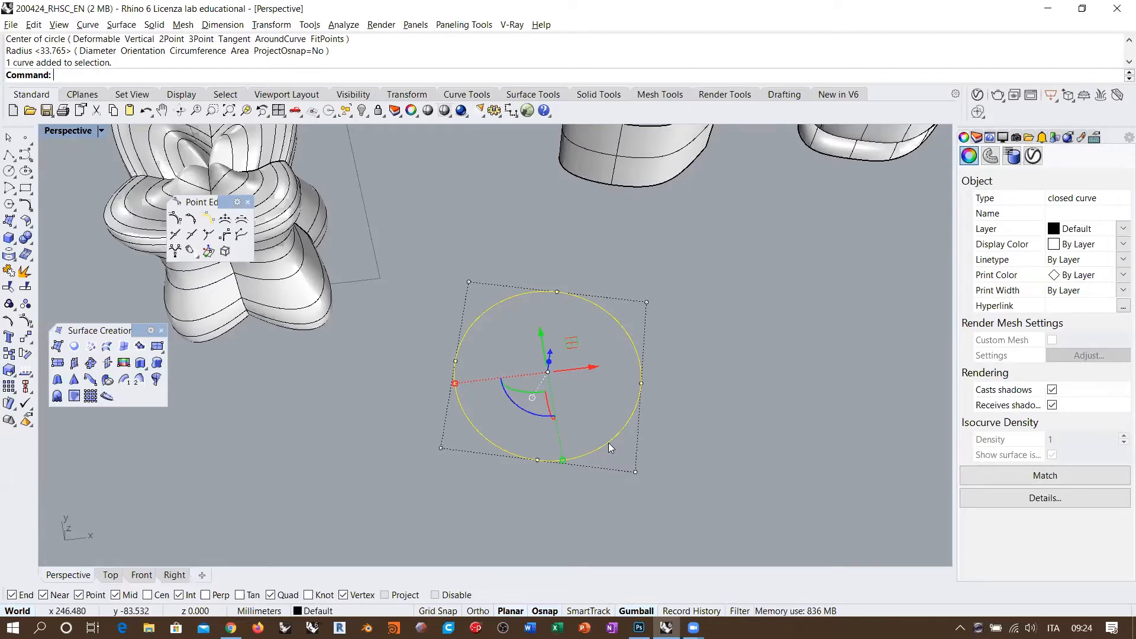
pyautogui.moveTo(681, 474); pyautogui.dragTo(549, 371)
pyautogui.press('Delete')
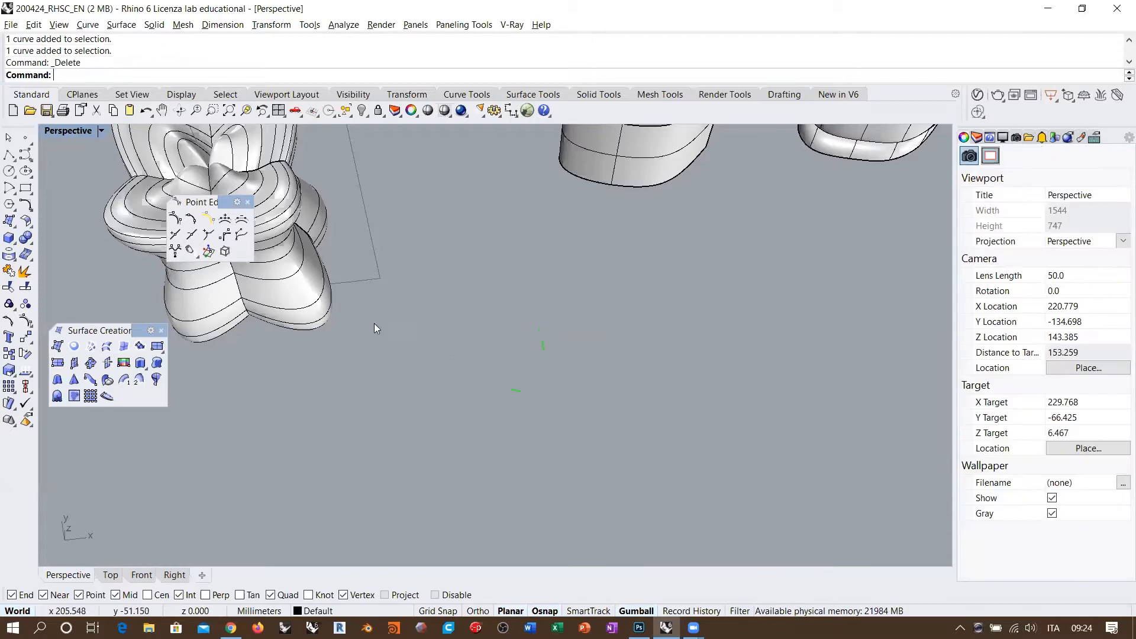
# Examine where the lobes of the deformed vase meet, along its body and across its top.
pyautogui.moveTo(374, 323); pyautogui.dragTo(461, 245, button='right')
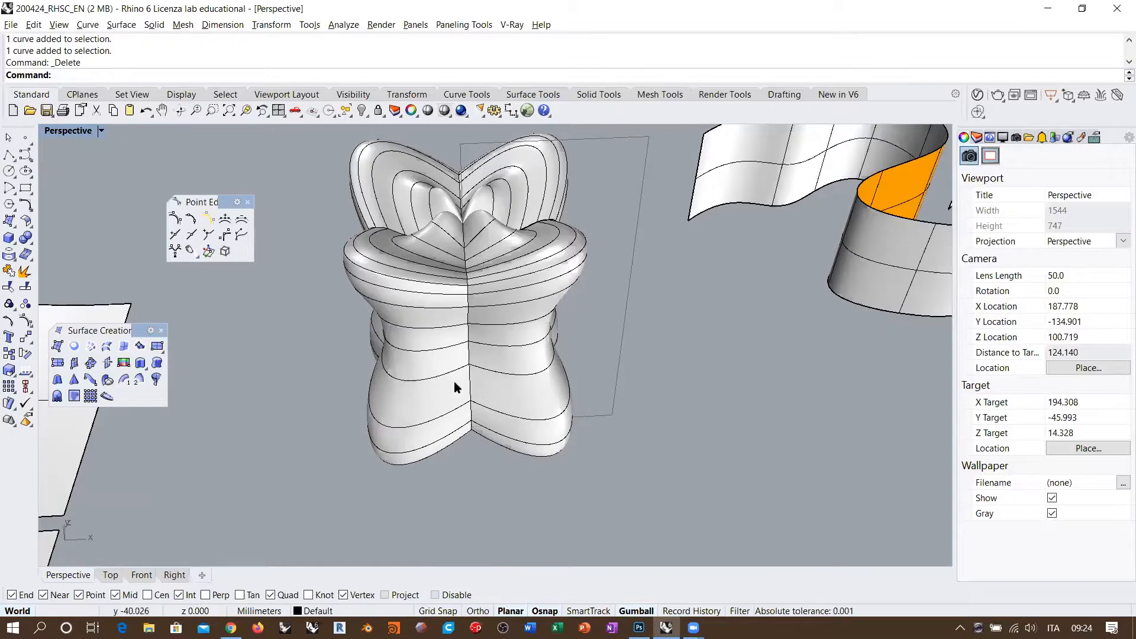
pyautogui.moveTo(455, 387); pyautogui.dragTo(472, 292, button='right')
pyautogui.moveTo(427, 362); pyautogui.dragTo(455, 371, button='right')
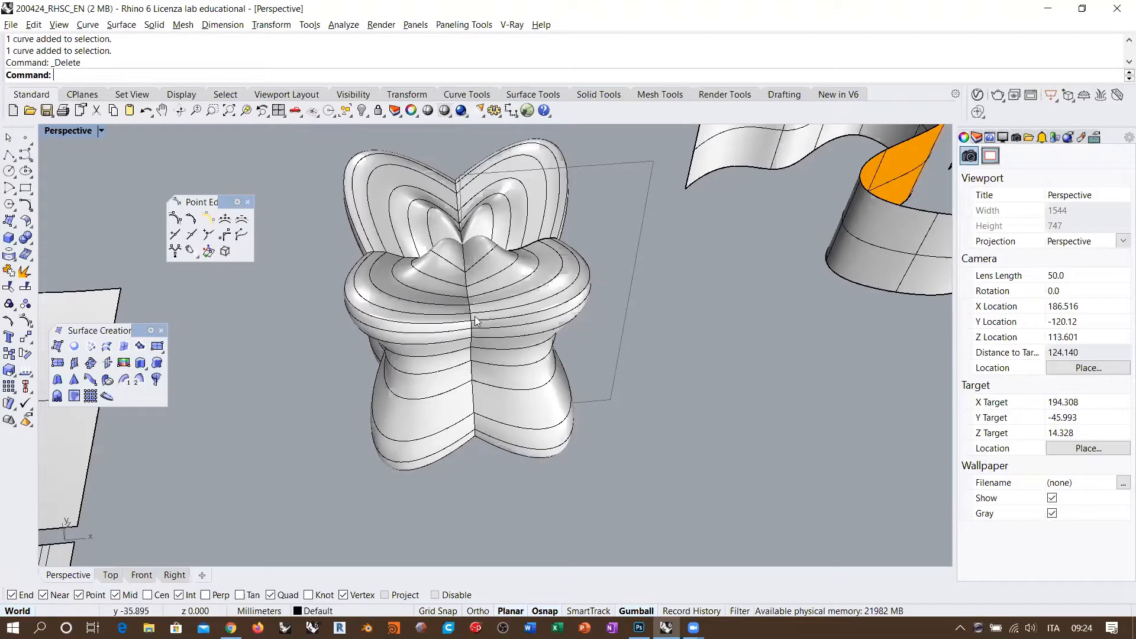
pyautogui.moveTo(475, 321); pyautogui.dragTo(481, 426, button='right')
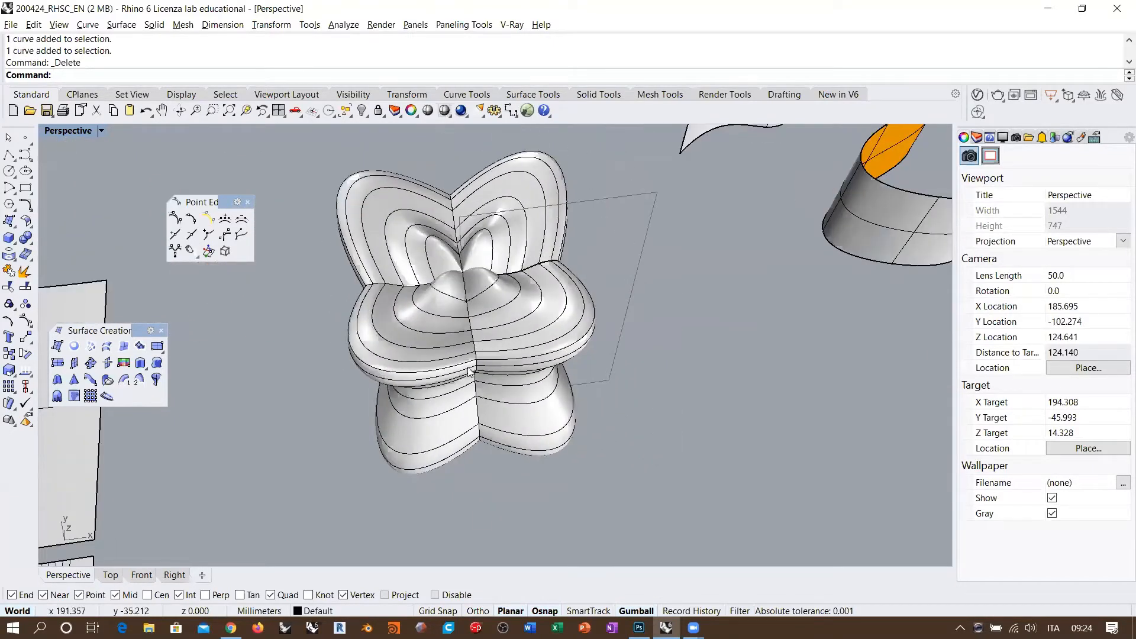
pyautogui.moveTo(470, 382); pyautogui.dragTo(470, 338, button='right')
pyautogui.scroll(-5, 470, 337)
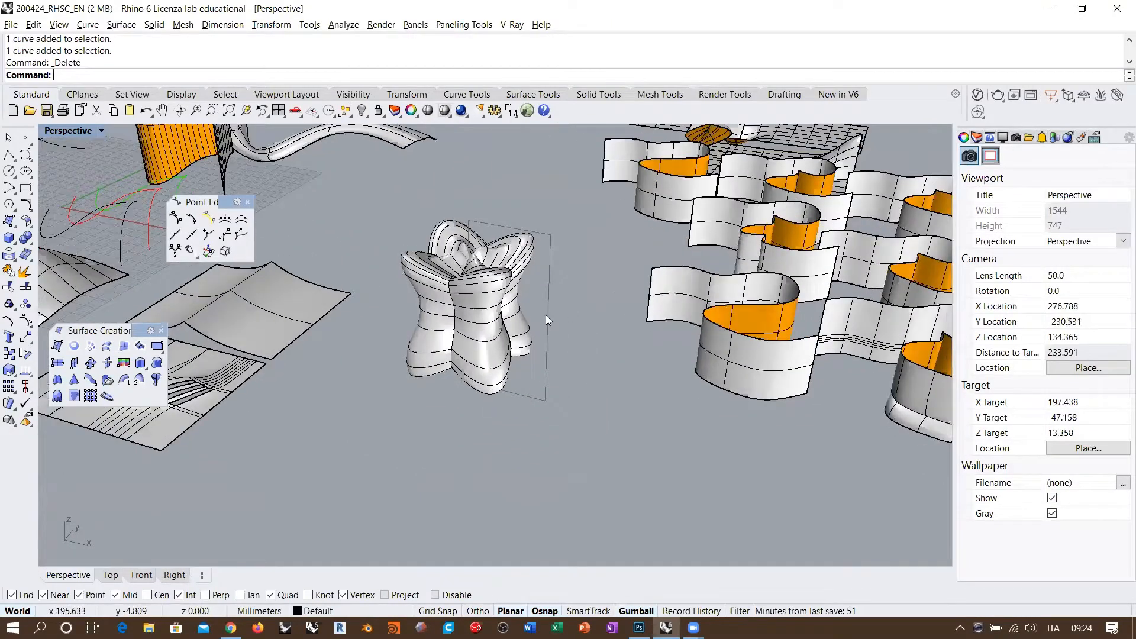
# Undo the circle and the scaling of the vase's control points, and turn the points off.
pyautogui.hotkey('ctrl', 'z')
pyautogui.hotkey('ctrl', 'z')
pyautogui.hotkey('ctrl', 'z')
pyautogui.press('Escape')
pyautogui.scroll(4, 595, 422)
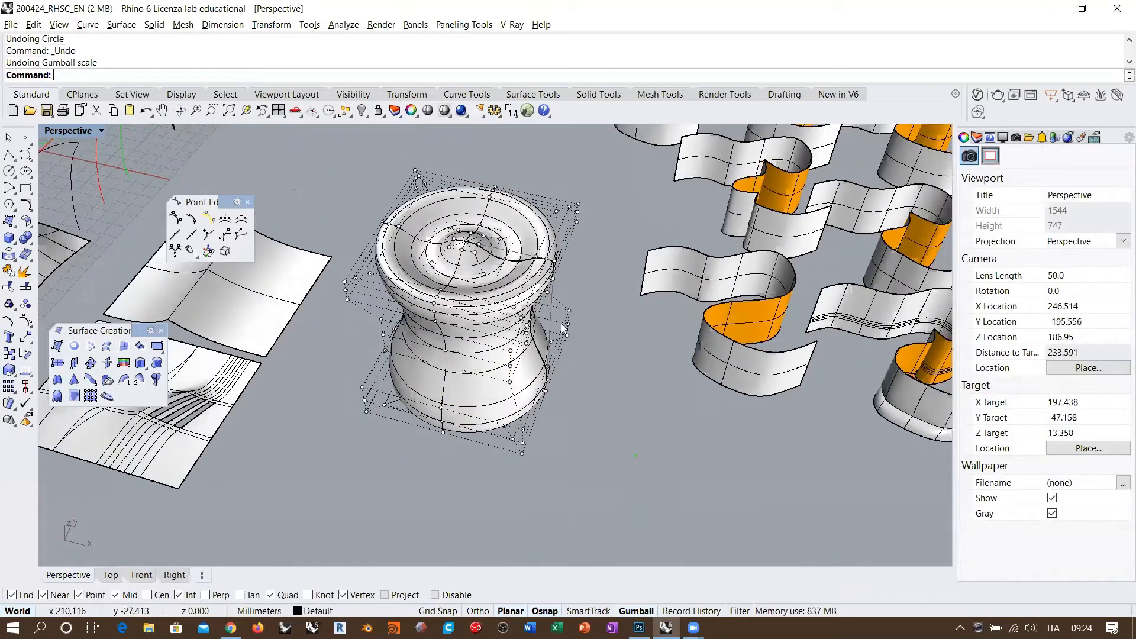
pyautogui.keyDown('shift'); pyautogui.moveTo(506, 267); pyautogui.dragTo(446, 340, button='right'); pyautogui.keyUp('shift')
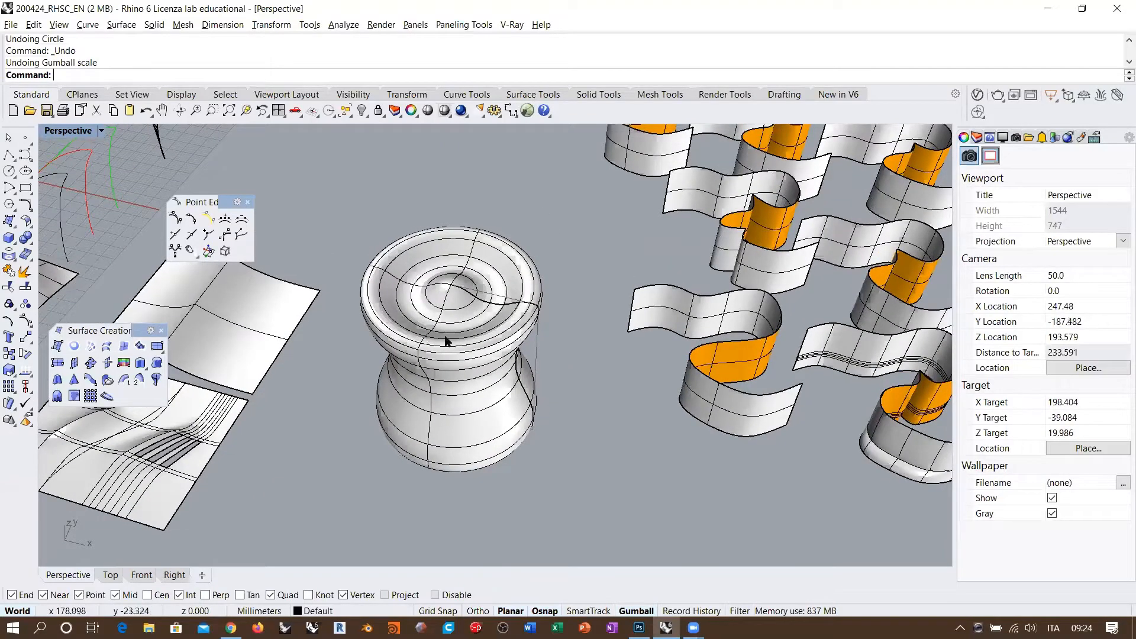
pyautogui.scroll(-4, 463, 300)
pyautogui.moveTo(464, 300); pyautogui.dragTo(429, 342, button='right')
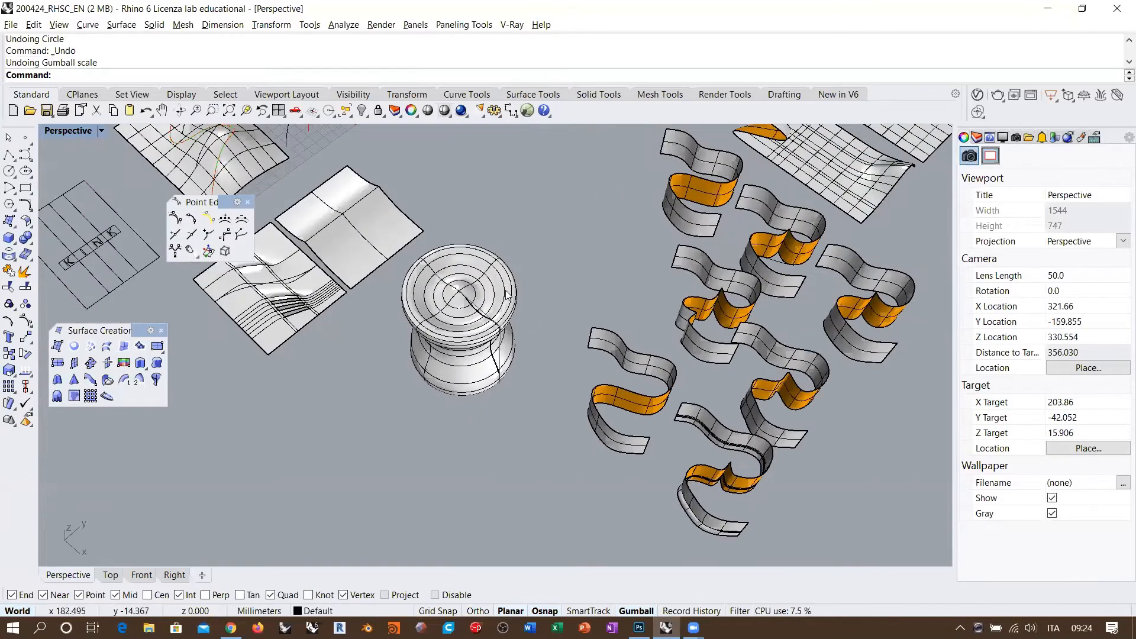
# Isolate the vase so every other object in the model is hidden.
pyautogui.click(506, 285)
pyautogui.moveTo(473, 437); pyautogui.dragTo(488, 331, button='right')
pyautogui.press('F10')
pyautogui.scroll(8, 526, 319)
pyautogui.press('Escape')
pyautogui.click(406, 265)
pyautogui.middleClick(471, 212)
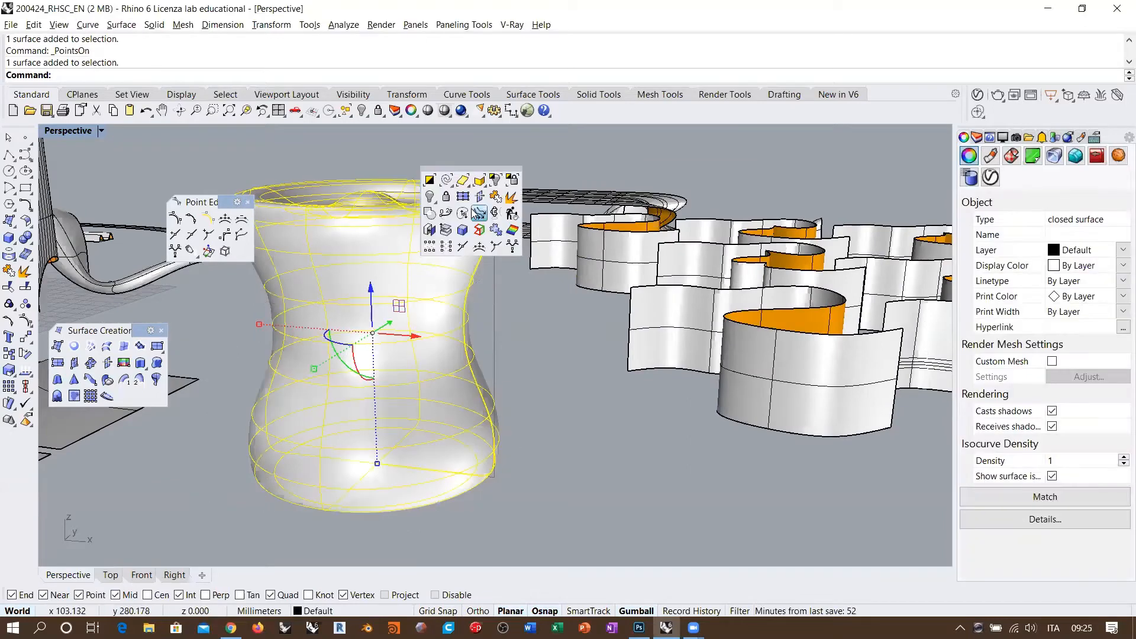
pyautogui.click(513, 180)
pyautogui.click(562, 352)
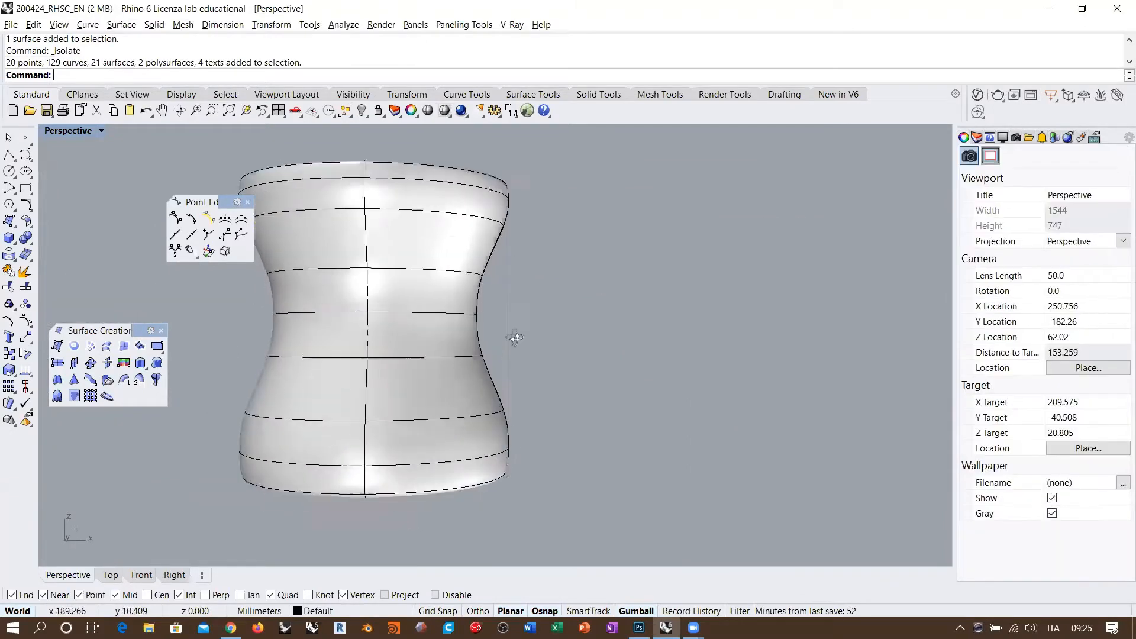
# Show the isolated vase's control points in the front view.
pyautogui.click(143, 574)
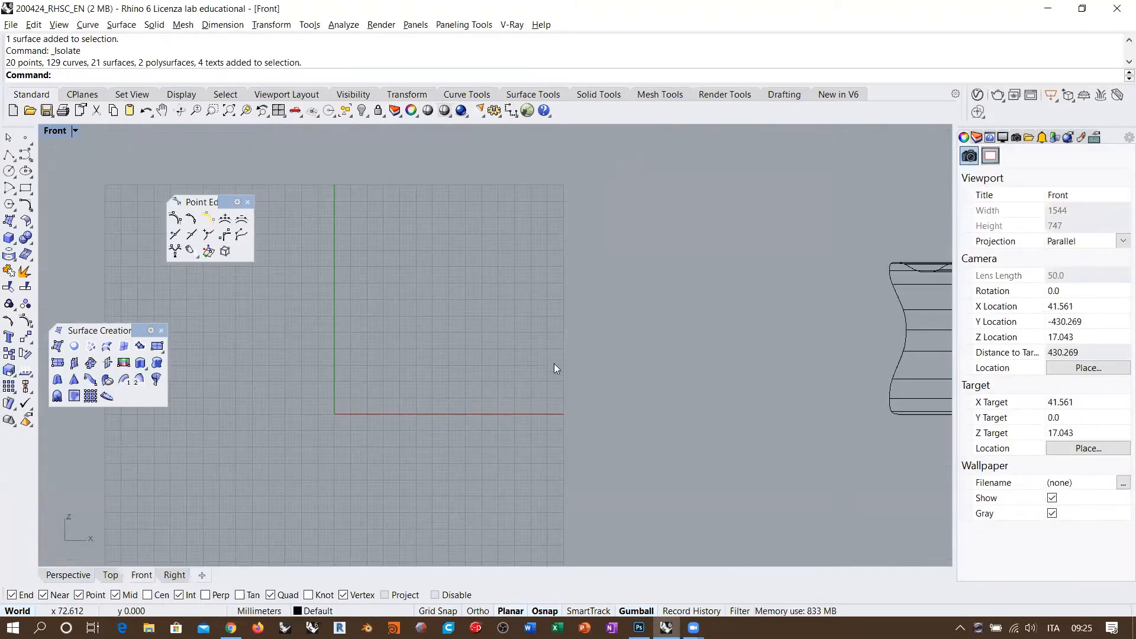
pyautogui.scroll(4, 699, 355)
pyautogui.click(713, 301)
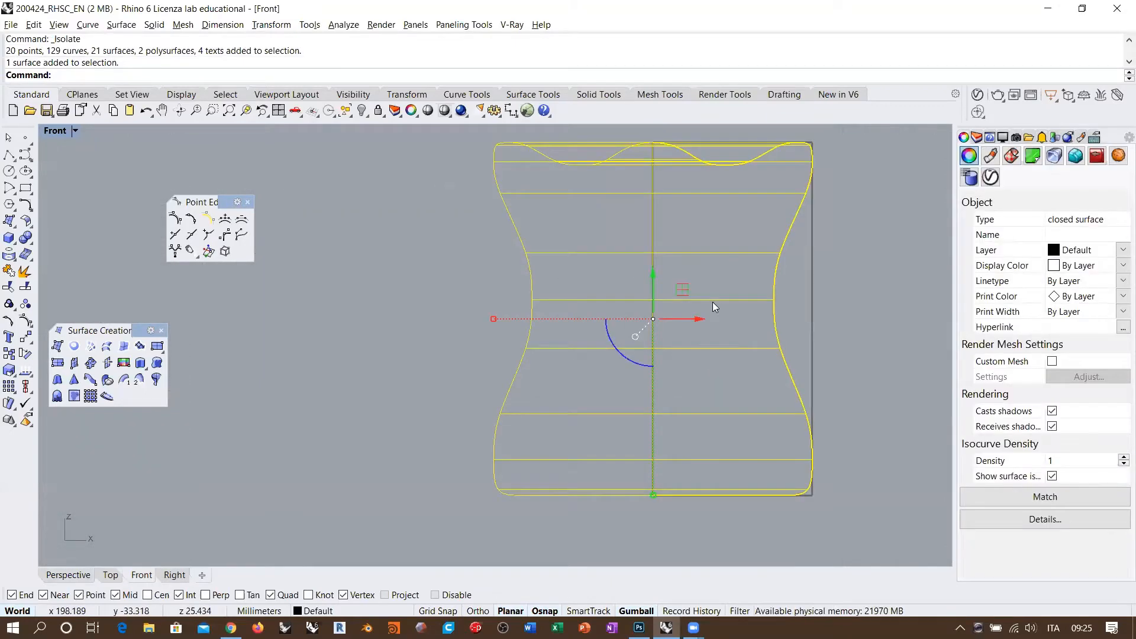
pyautogui.press('F10')
pyautogui.moveTo(713, 301); pyautogui.dragTo(617, 364, button='right')
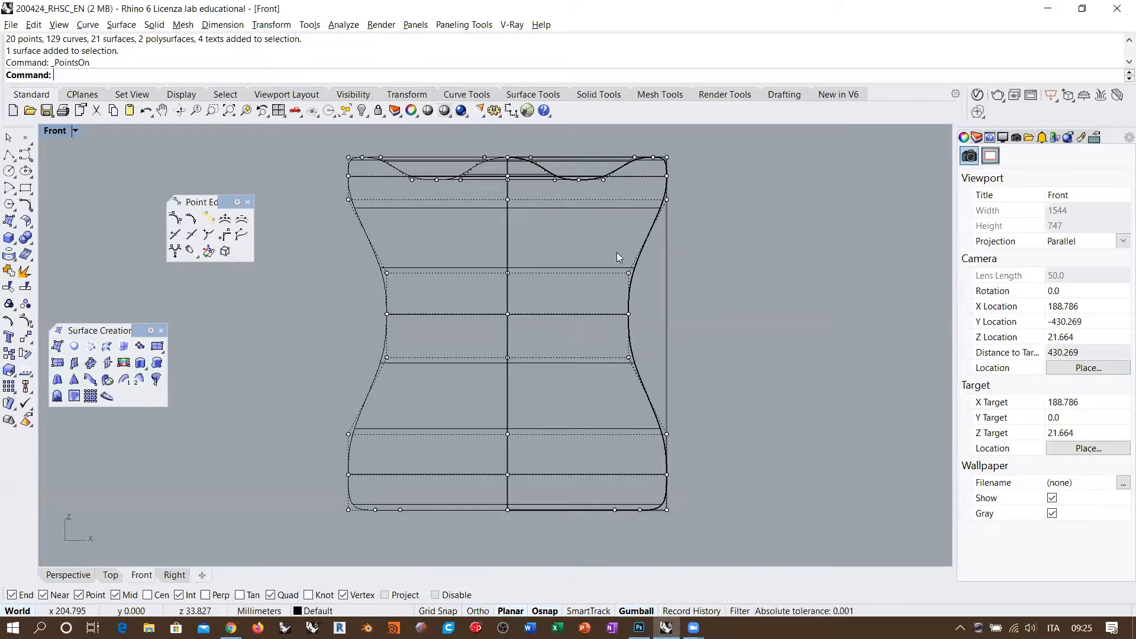
# Move the nine waist control points on one side of the vase inward, inspect the dent in perspective, and undo the move.
pyautogui.moveTo(613, 250); pyautogui.dragTo(644, 385)
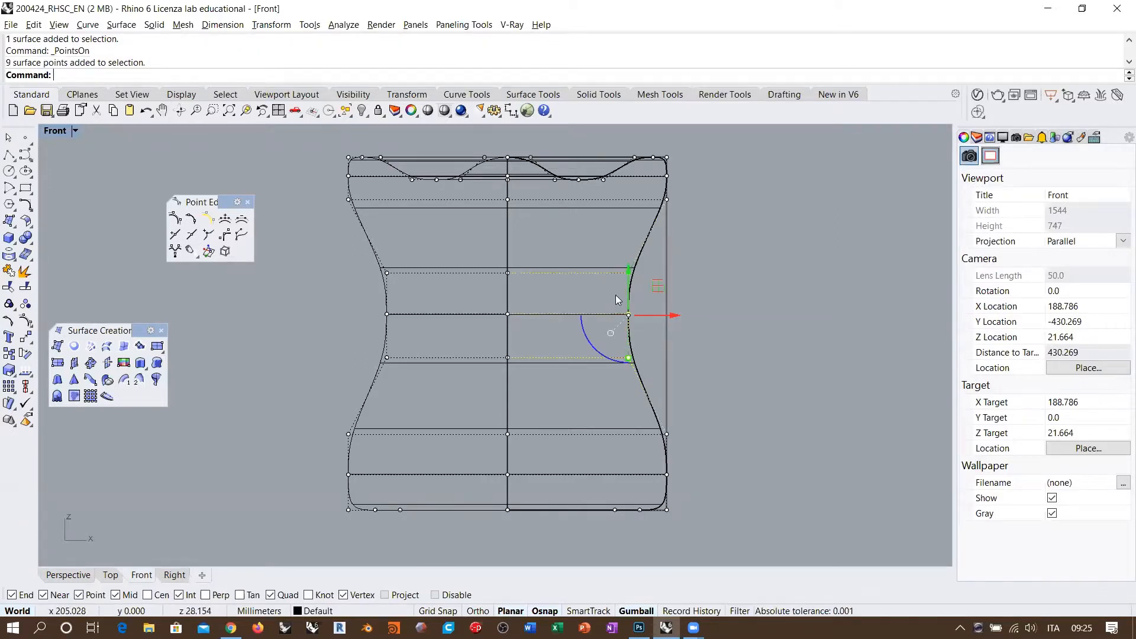
pyautogui.moveTo(664, 315); pyautogui.dragTo(594, 320)
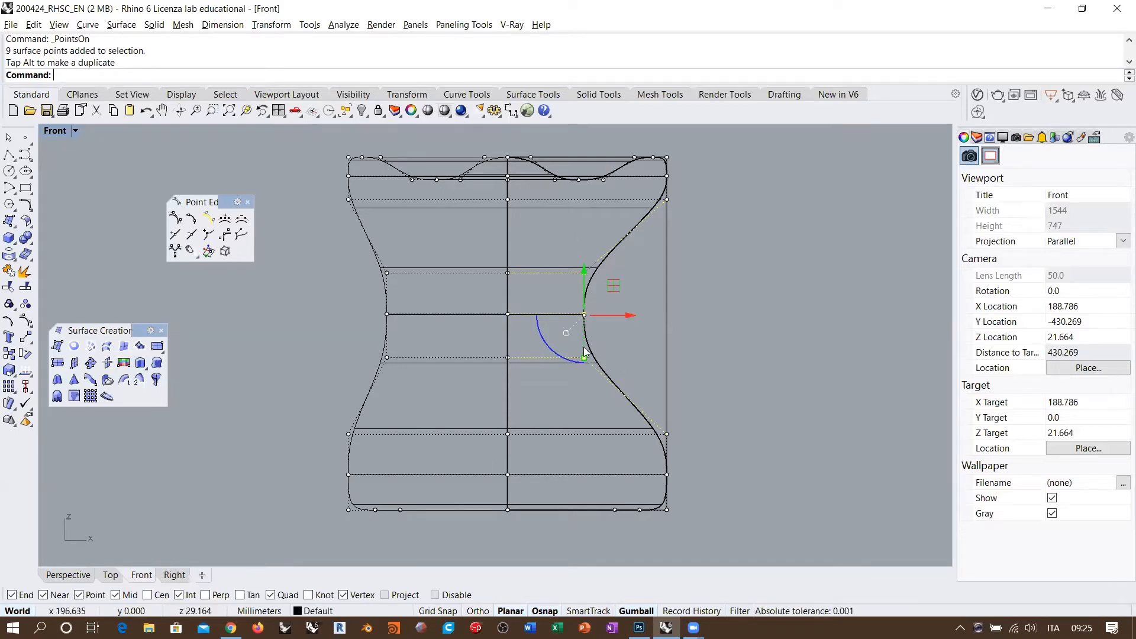
pyautogui.click(76, 574)
pyautogui.moveTo(567, 344); pyautogui.dragTo(496, 368, button='right')
pyautogui.moveTo(567, 329)
pyautogui.mouseDown(button='right')
pyautogui.moveTo(565, 303)
pyautogui.moveTo(544, 320)
pyautogui.moveTo(573, 332)
pyautogui.mouseUp(button='right')
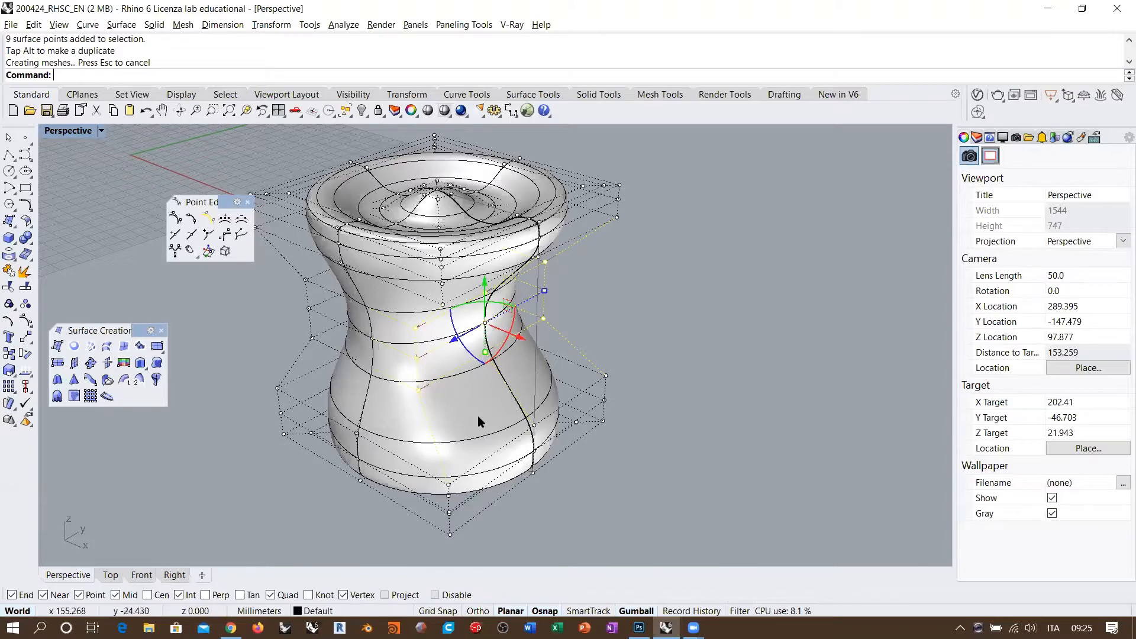
pyautogui.hotkey('ctrl', 'z')
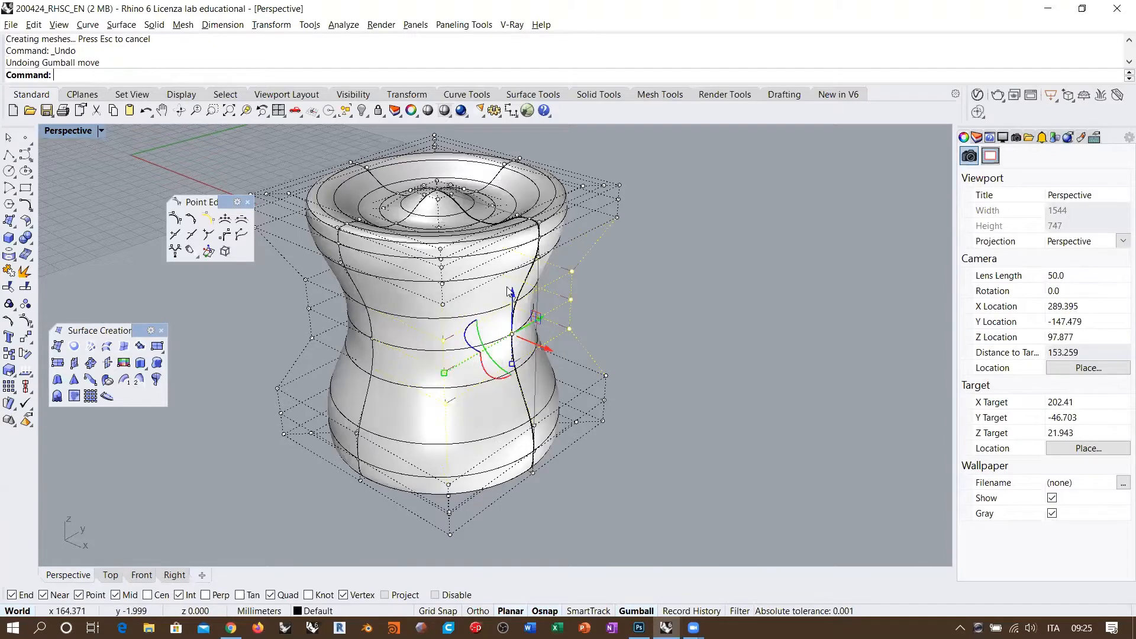
# Deselect the vase's points and draw a sphere on the ground beside the vase.
pyautogui.scroll(-6, 515, 268)
pyautogui.moveTo(549, 291); pyautogui.dragTo(596, 297, button='right')
pyautogui.click(597, 382)
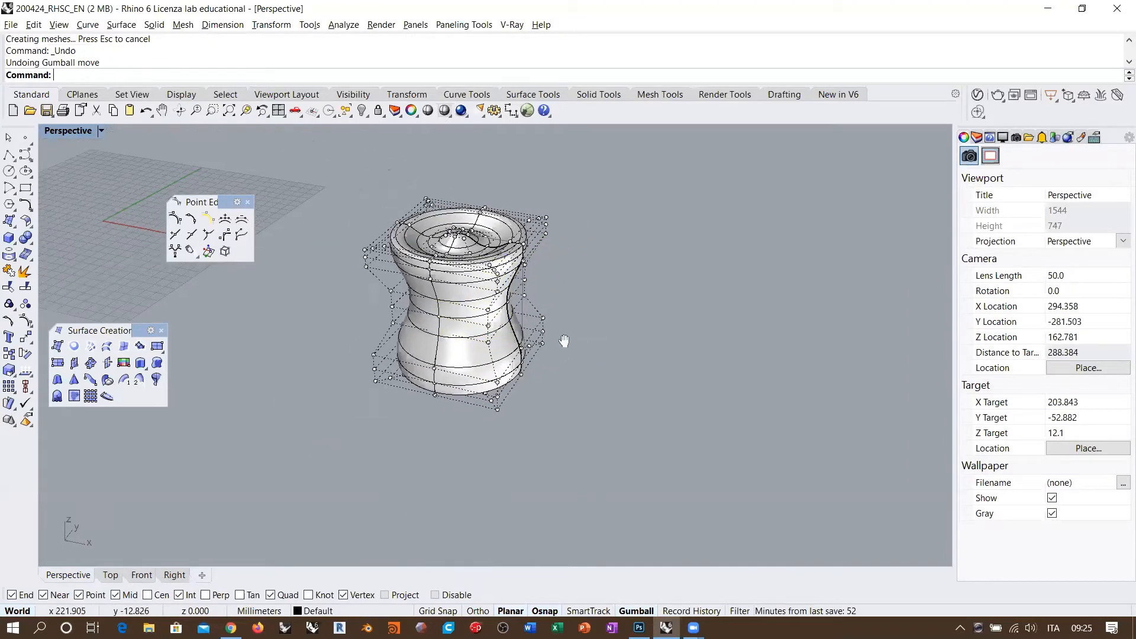
pyautogui.keyDown('shift'); pyautogui.moveTo(562, 343); pyautogui.dragTo(522, 294, button='right'); pyautogui.keyUp('shift')
pyautogui.click(6, 238)
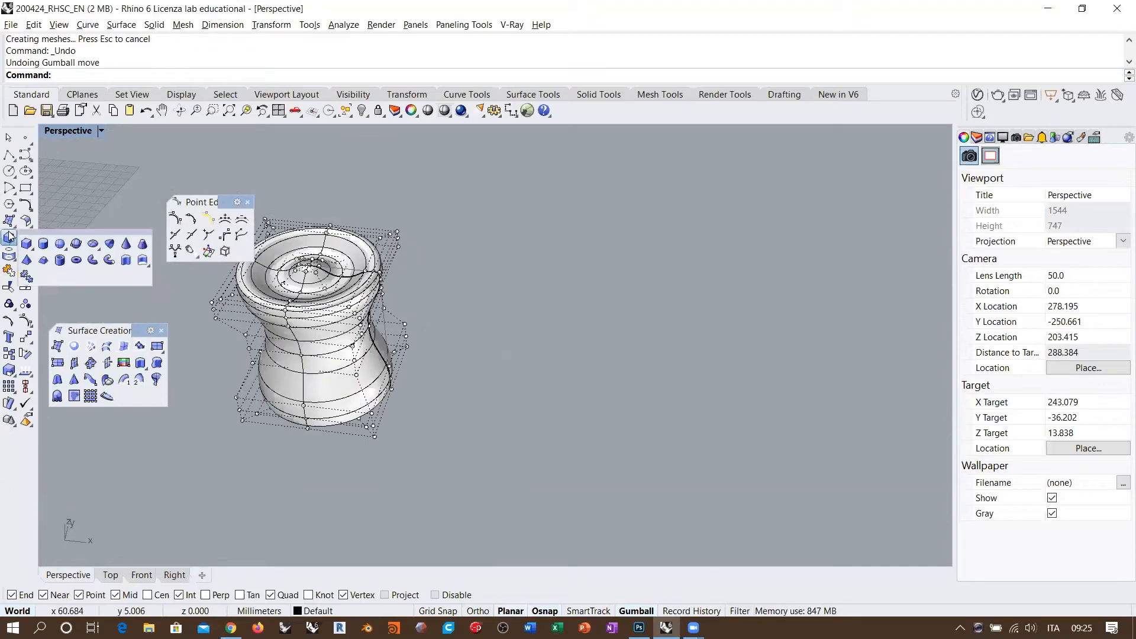
pyautogui.click(66, 243)
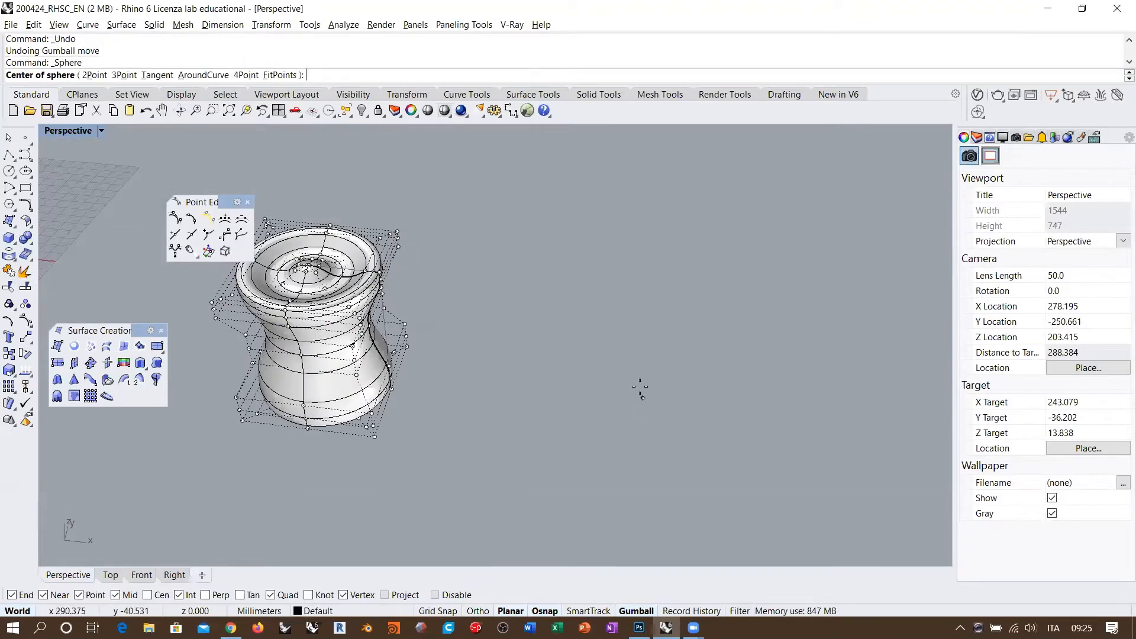
pyautogui.click(600, 398)
pyautogui.click(707, 413)
# Turn on the sphere's control points and inspect its control cage.
pyautogui.moveTo(707, 413); pyautogui.dragTo(578, 337, button='right')
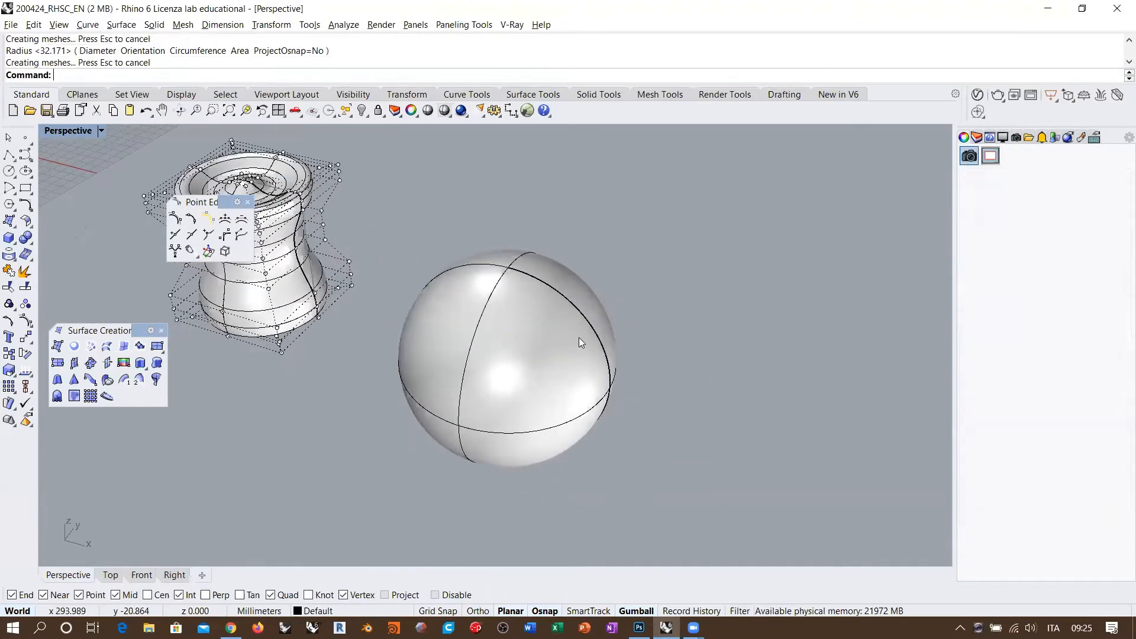
pyautogui.click(579, 337)
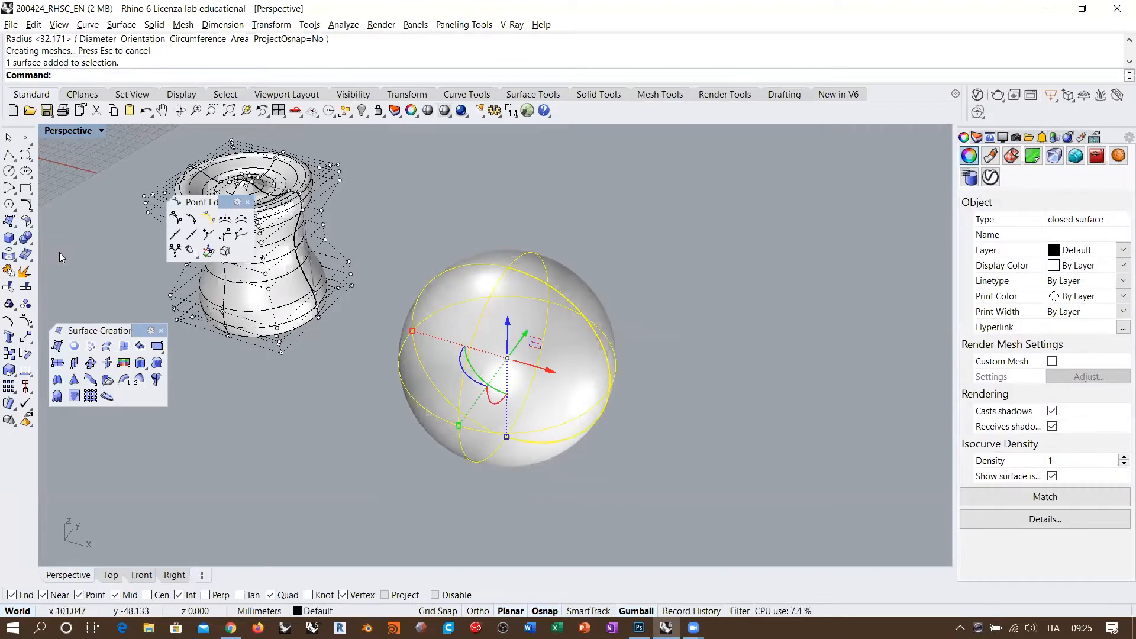
pyautogui.click(24, 321)
pyautogui.moveTo(617, 384); pyautogui.dragTo(681, 377, button='right')
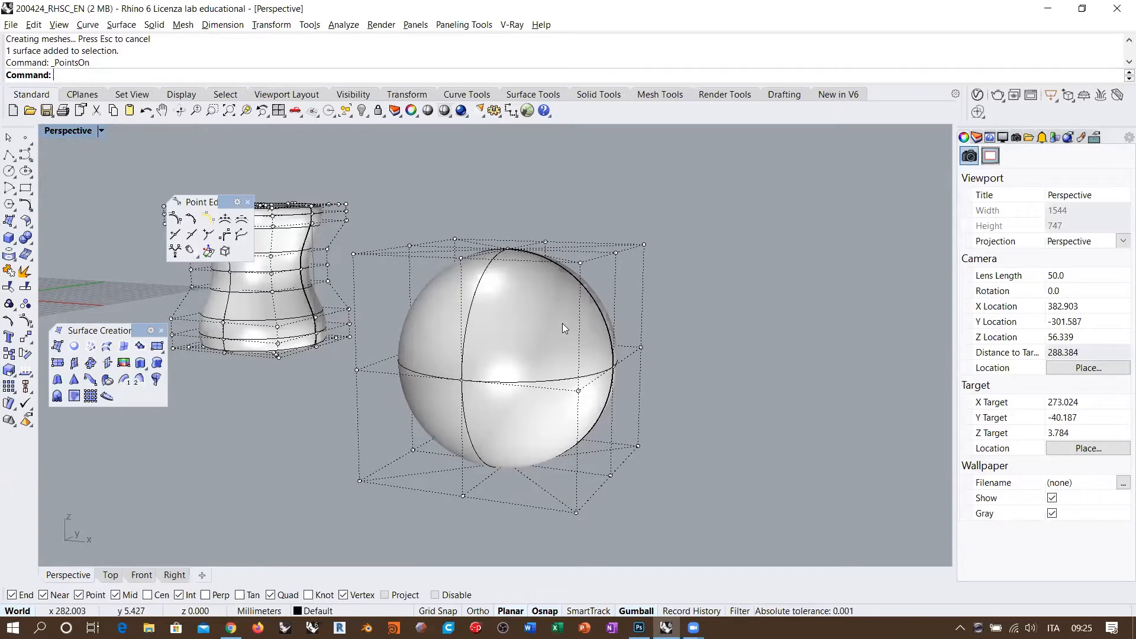
pyautogui.moveTo(562, 325); pyautogui.dragTo(573, 365, button='right')
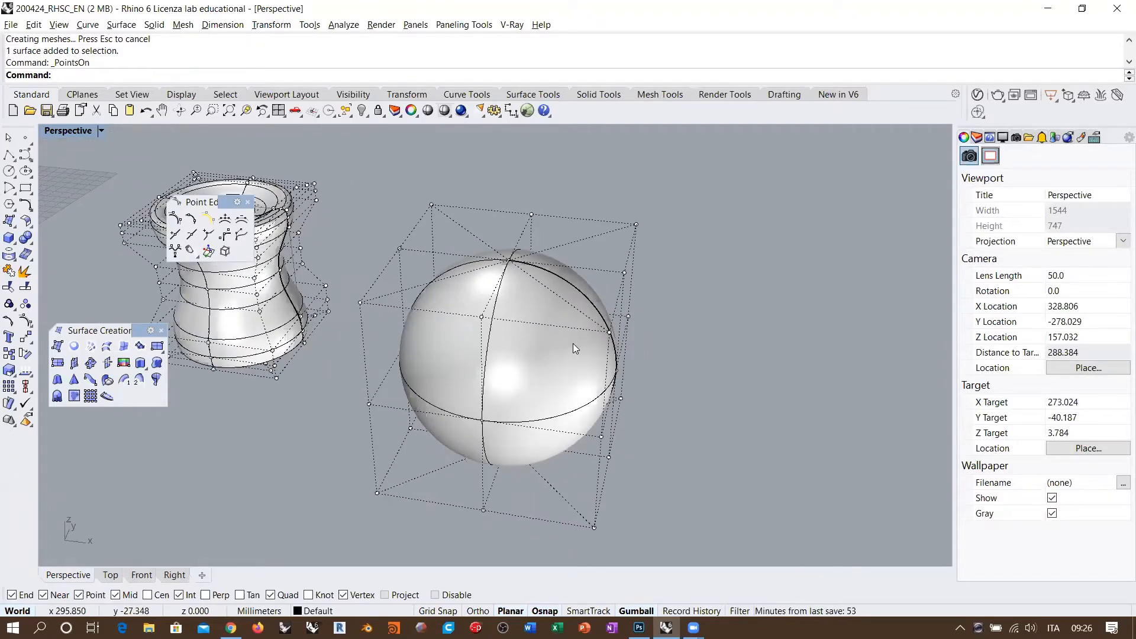
# Move the nine control points on the sphere's side away from the vase outward along X, stretching it into an egg shape.
pyautogui.scroll(-5, 573, 343)
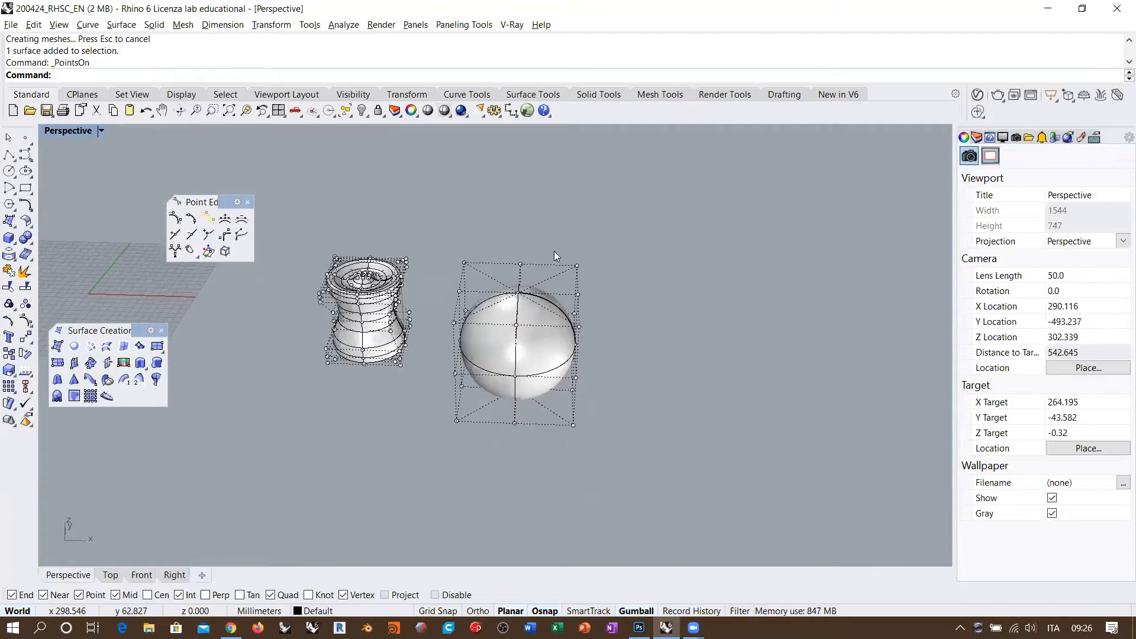
pyautogui.moveTo(552, 237); pyautogui.dragTo(617, 446)
pyautogui.moveTo(626, 472); pyautogui.dragTo(626, 472)
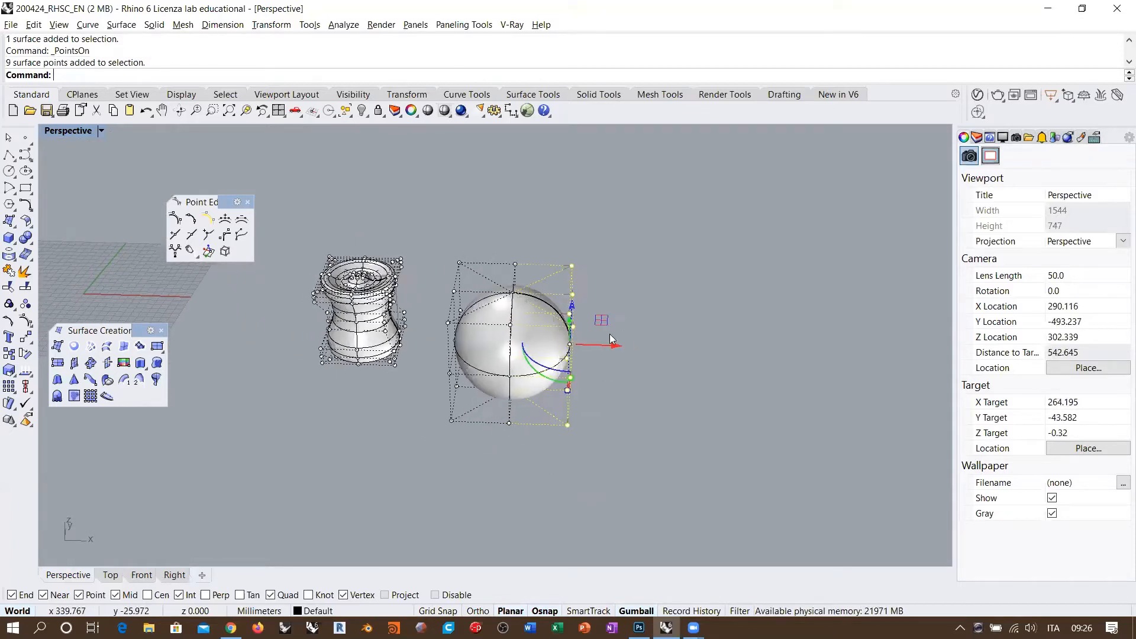
pyautogui.moveTo(610, 334); pyautogui.dragTo(592, 379, button='right')
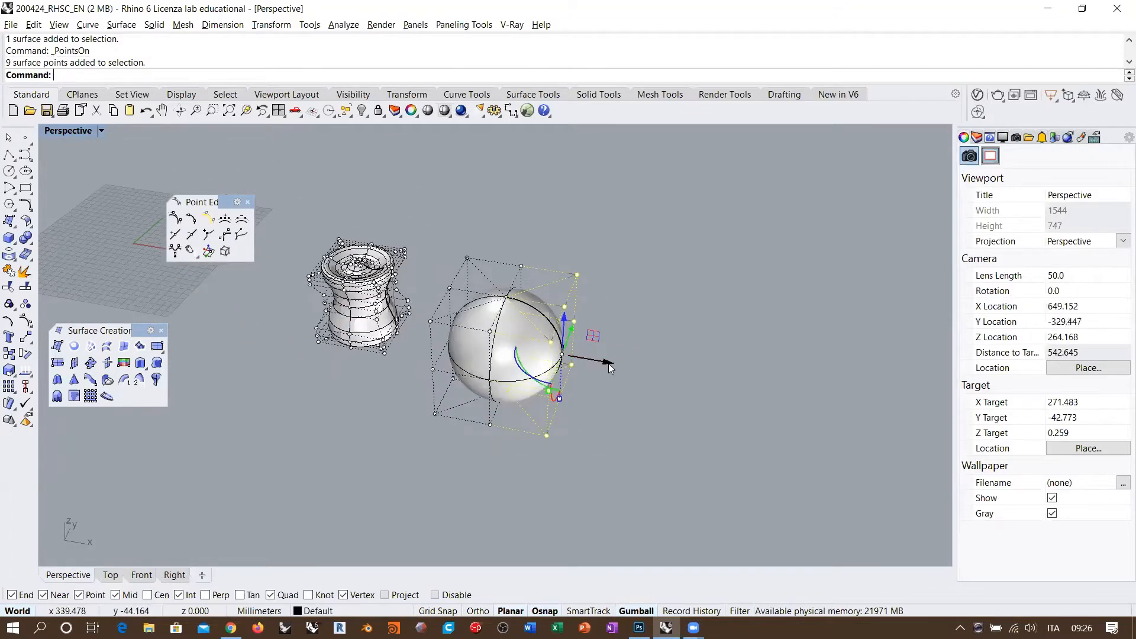
pyautogui.moveTo(617, 365); pyautogui.dragTo(689, 385)
# Examine the smoothness of the stretched sphere and its control cage from several angles.
pyautogui.moveTo(689, 385); pyautogui.dragTo(496, 361, button='right')
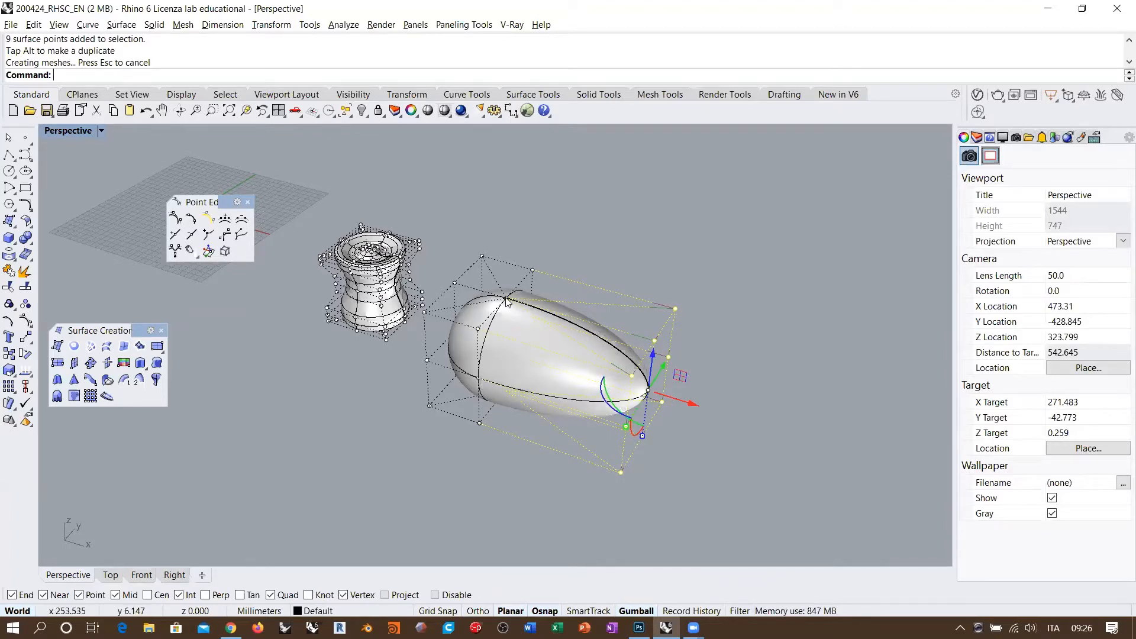
pyautogui.moveTo(496, 315); pyautogui.dragTo(508, 298, button='right')
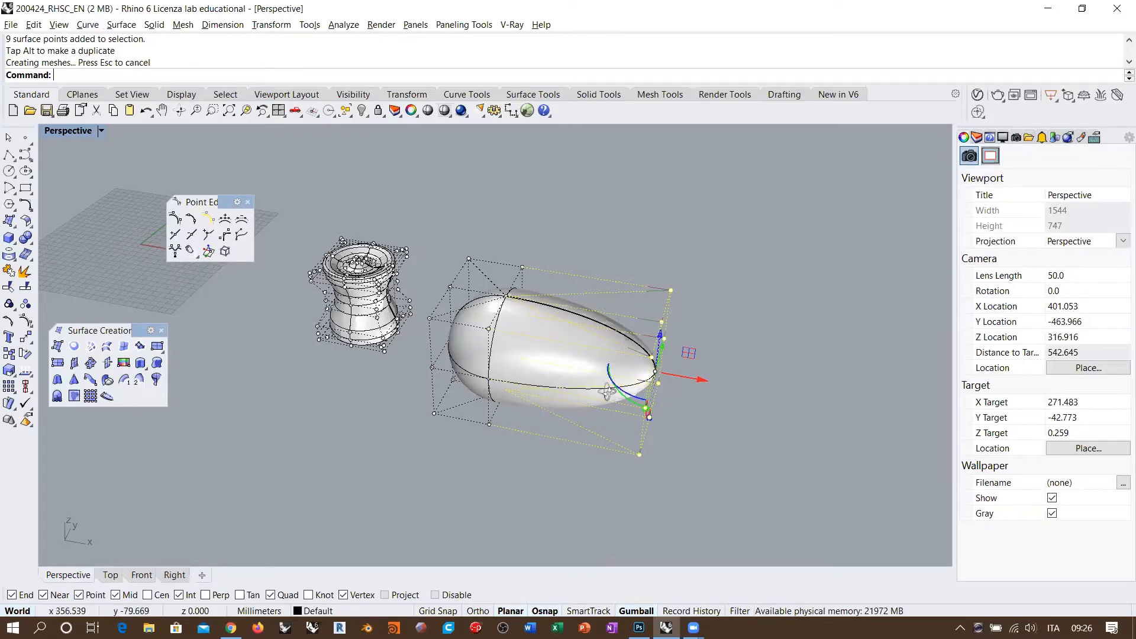
pyautogui.moveTo(598, 384); pyautogui.dragTo(630, 324, button='right')
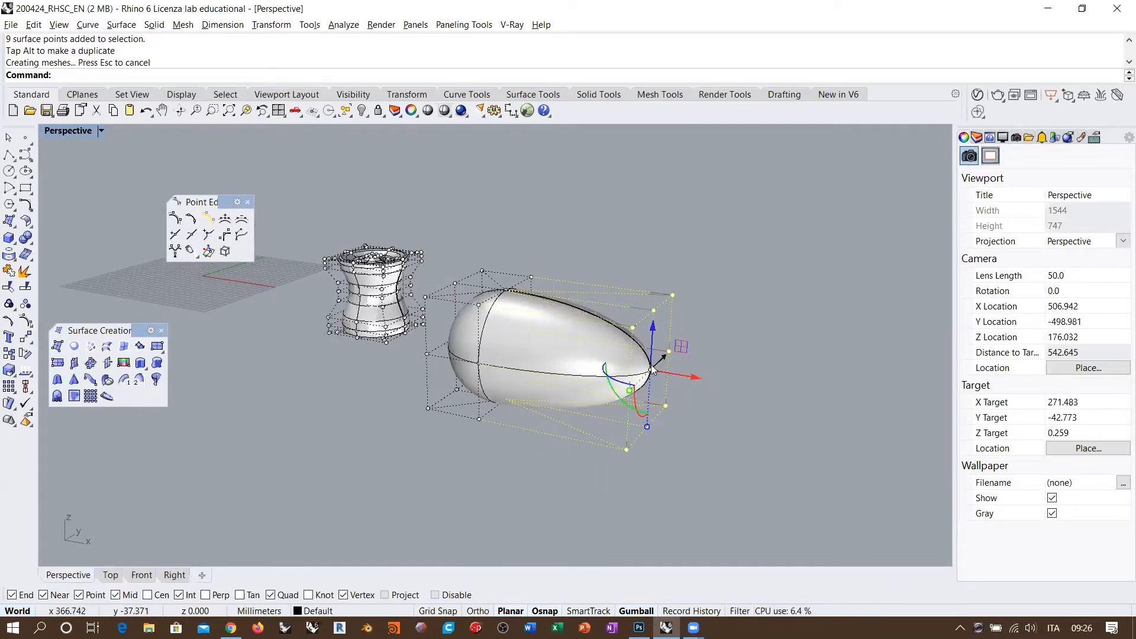
pyautogui.moveTo(692, 381); pyautogui.dragTo(647, 368, button='right')
pyautogui.scroll(4, 649, 371)
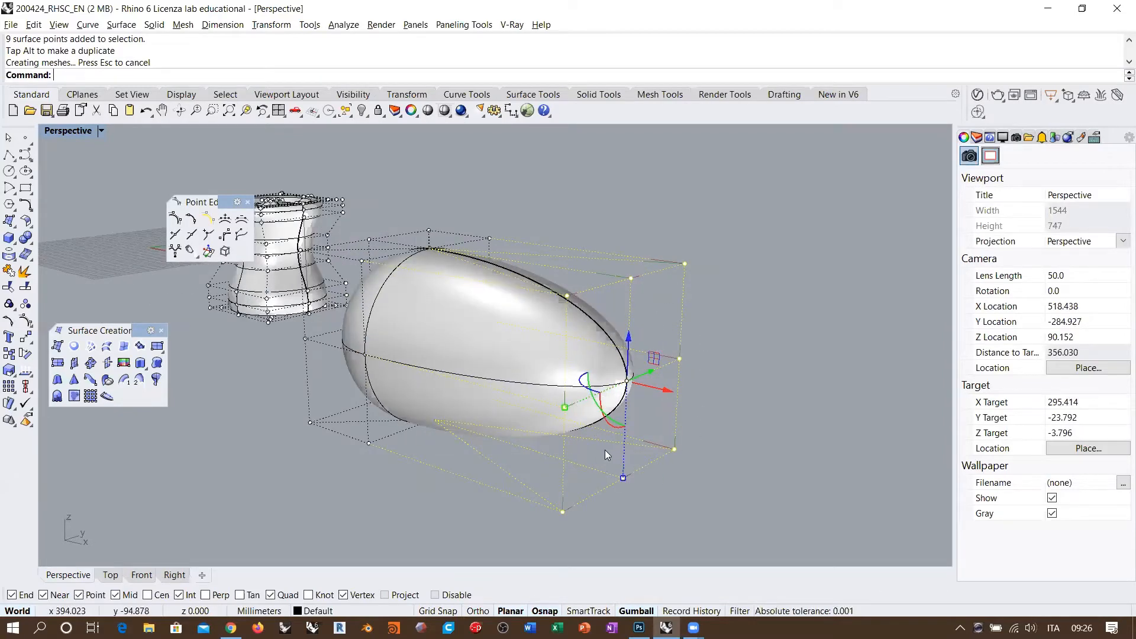
pyautogui.moveTo(495, 319); pyautogui.dragTo(591, 391, button='right')
pyautogui.scroll(-8, 619, 337)
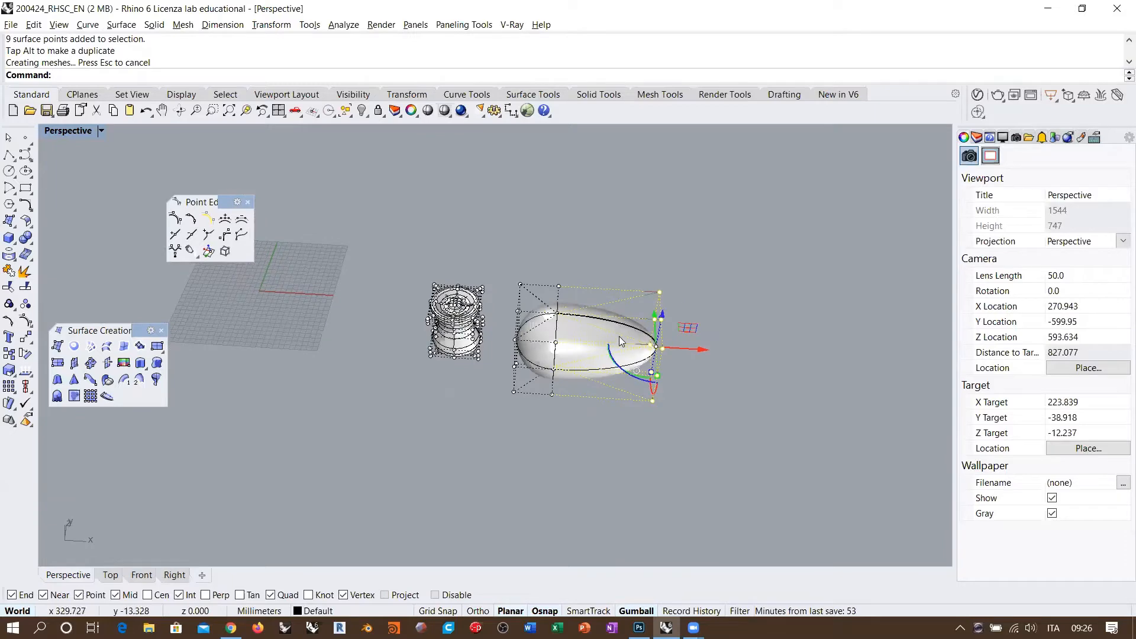
# Draw a wavy degree-3 control point curve in front of the vase and the stretched sphere.
pyautogui.scroll(4, 564, 353)
pyautogui.moveTo(564, 352)
pyautogui.keyDown('shift'); pyautogui.mouseDown(button='right')
pyautogui.moveTo(545, 328)
pyautogui.moveTo(549, 349)
pyautogui.mouseUp(button='right'); pyautogui.keyUp('shift')
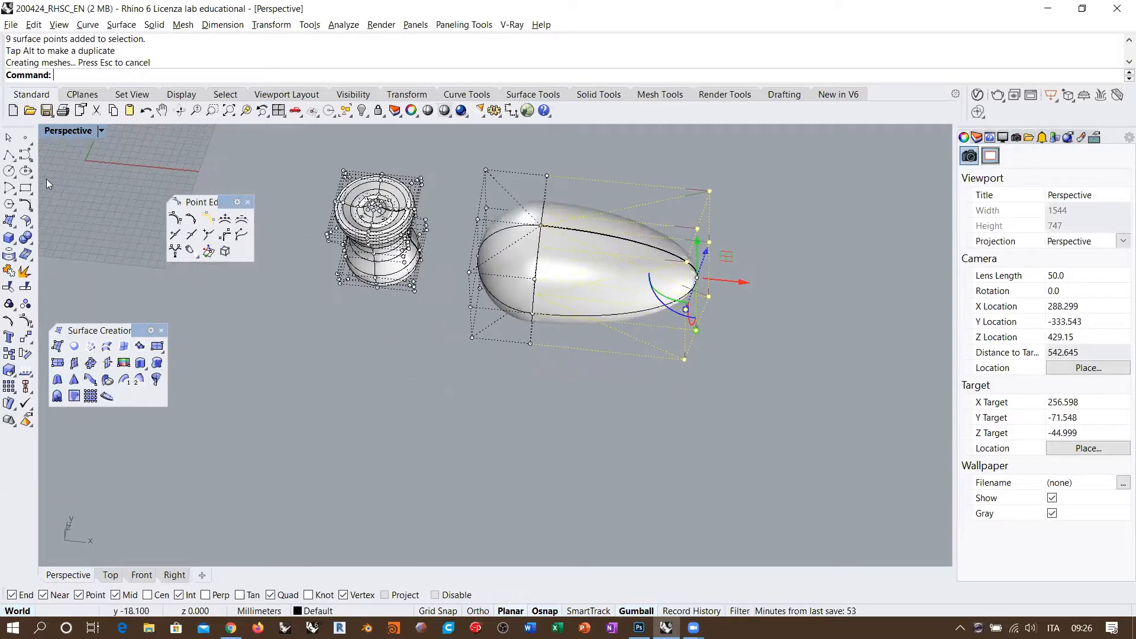
pyautogui.click(25, 154)
pyautogui.click(294, 369)
pyautogui.click(331, 412)
pyautogui.click(359, 508)
pyautogui.click(427, 444)
pyautogui.click(476, 391)
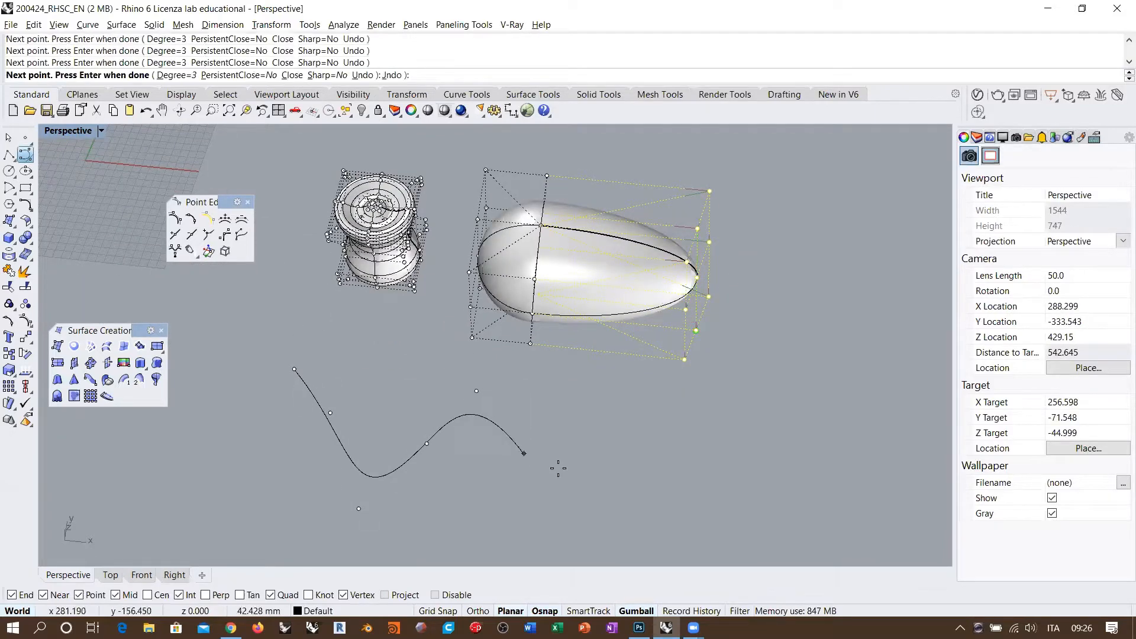
pyautogui.click(558, 468)
pyautogui.click(803, 439)
pyautogui.rightClick(803, 442)
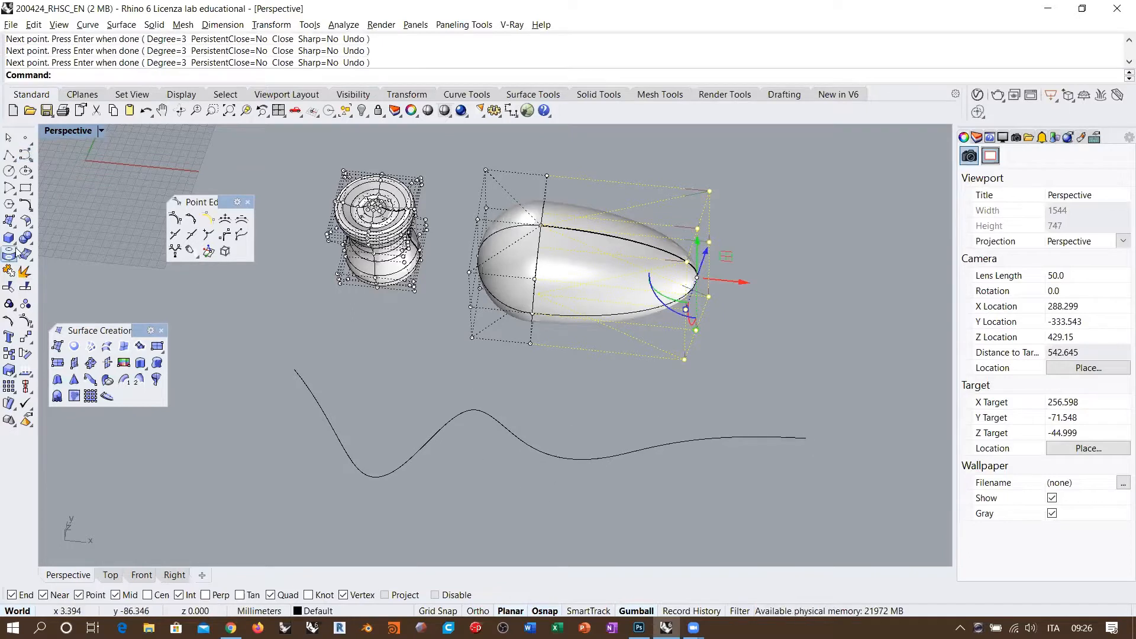
# Insert a kink near the middle of the wavy curve, check its control points, and undo the insertion.
pyautogui.click(25, 322)
pyautogui.click(76, 346)
pyautogui.click(508, 431)
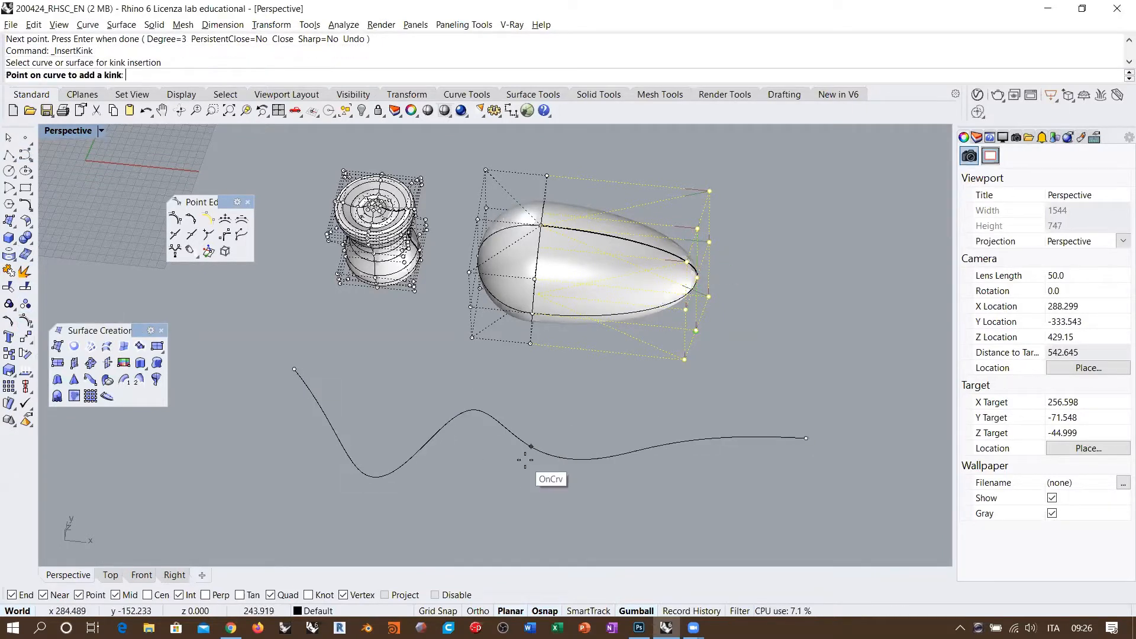
pyautogui.rightClick(549, 494)
pyautogui.click(534, 450)
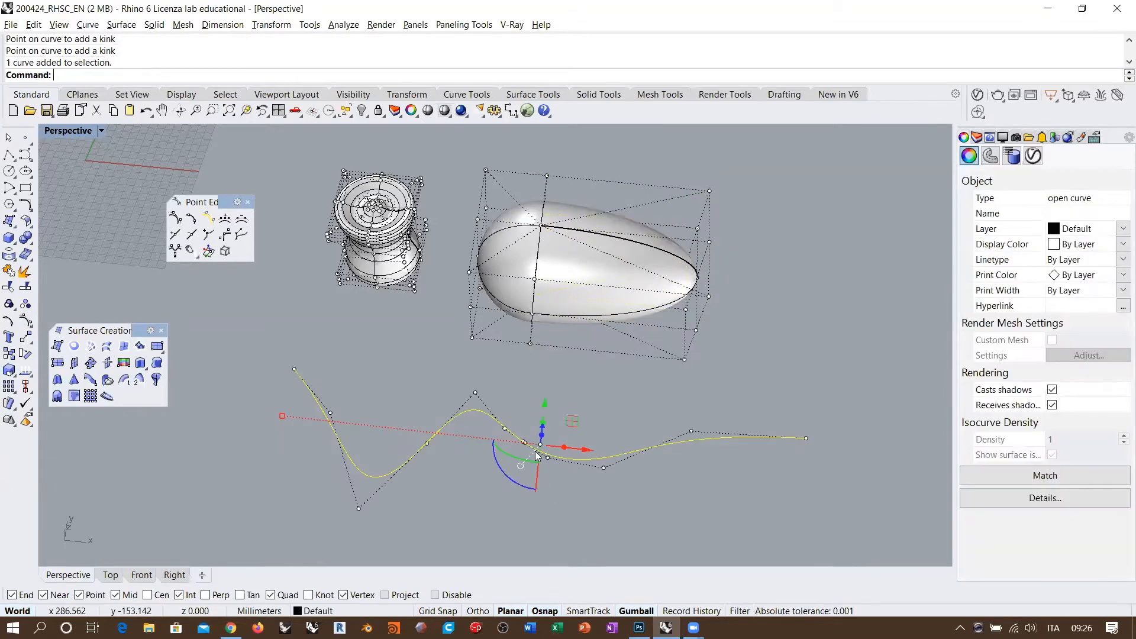
pyautogui.scroll(3, 530, 454)
pyautogui.click(526, 380)
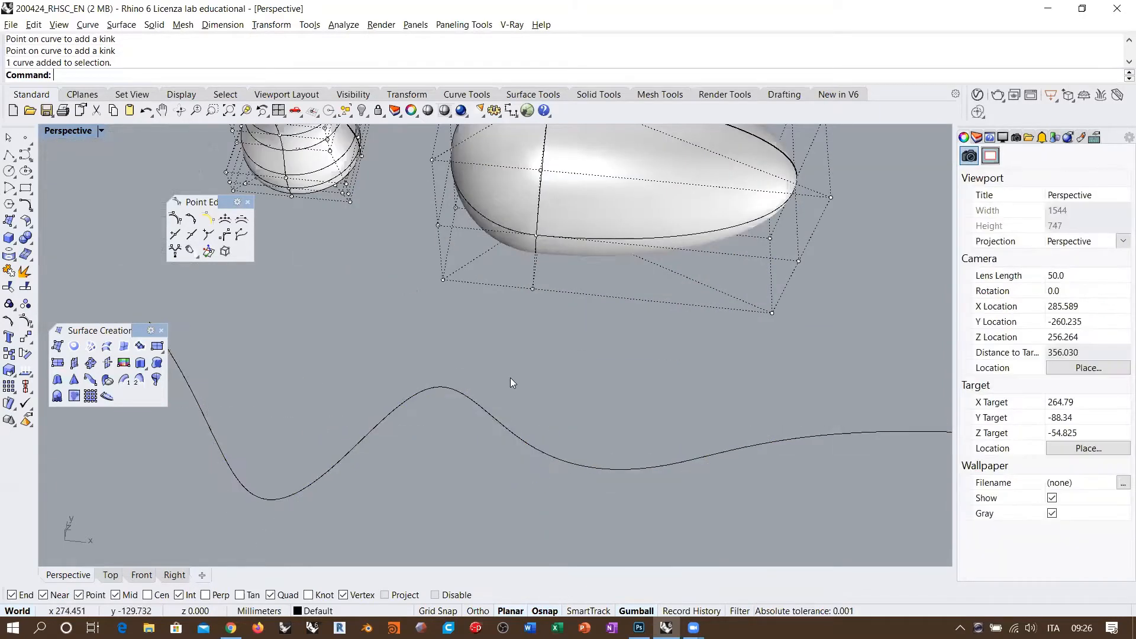
pyautogui.scroll(-3, 510, 378)
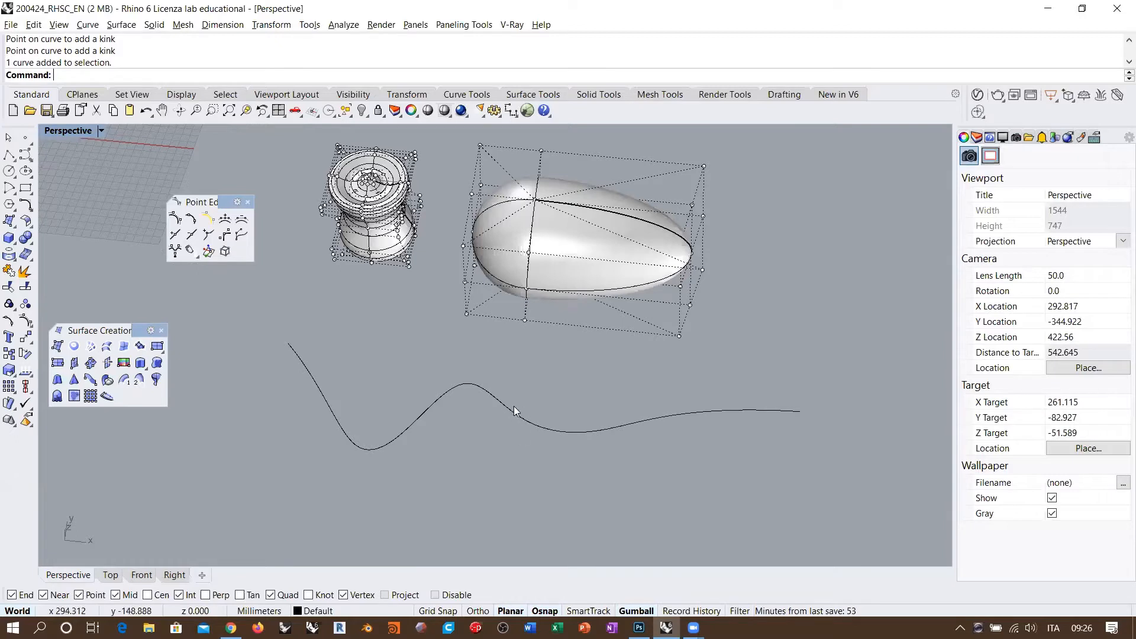
pyautogui.hotkey('ctrl', 'z')
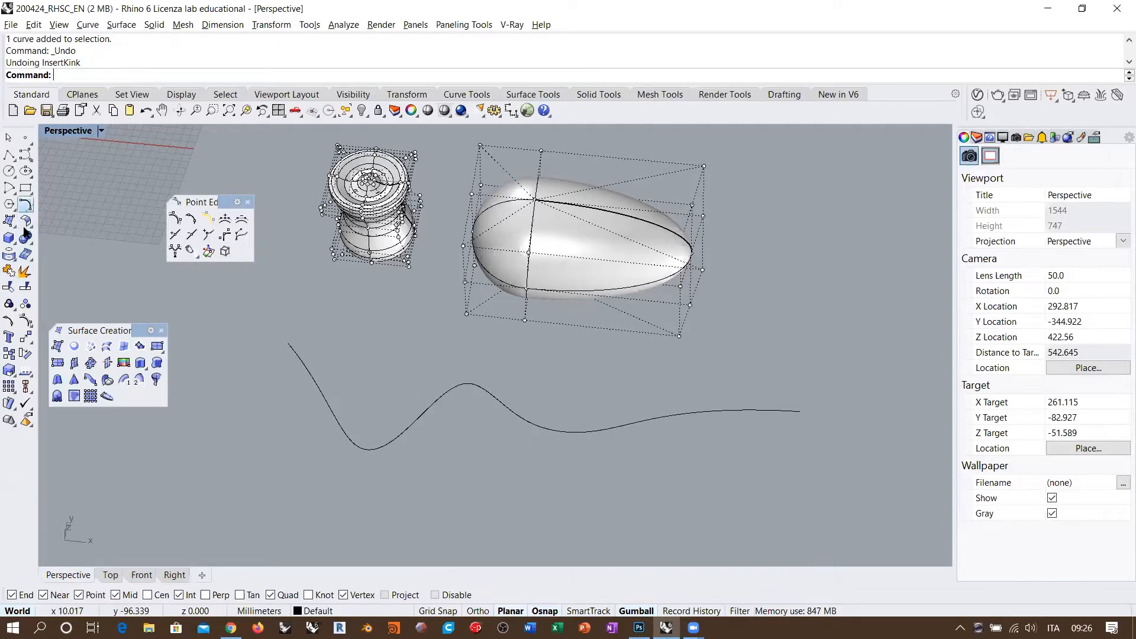
# Bring the point editing tools near the wavy curve and try inserting a knot between its last interior knot and its end.
pyautogui.click(28, 323)
pyautogui.moveTo(44, 314); pyautogui.dragTo(196, 433)
pyautogui.click(186, 466)
pyautogui.click(445, 401)
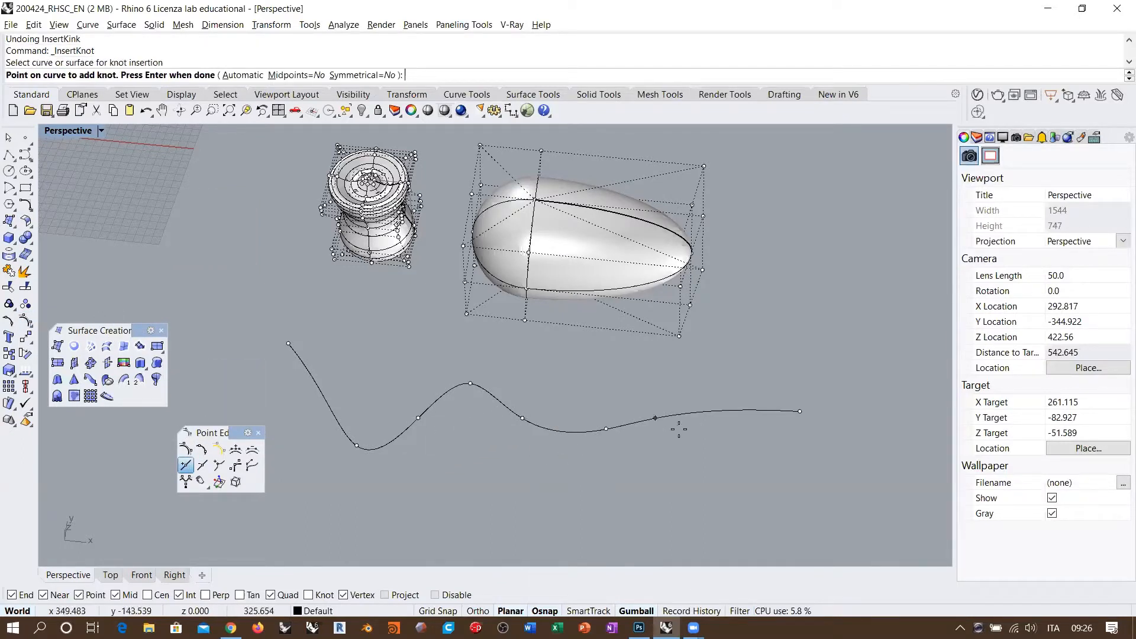
pyautogui.click(726, 411)
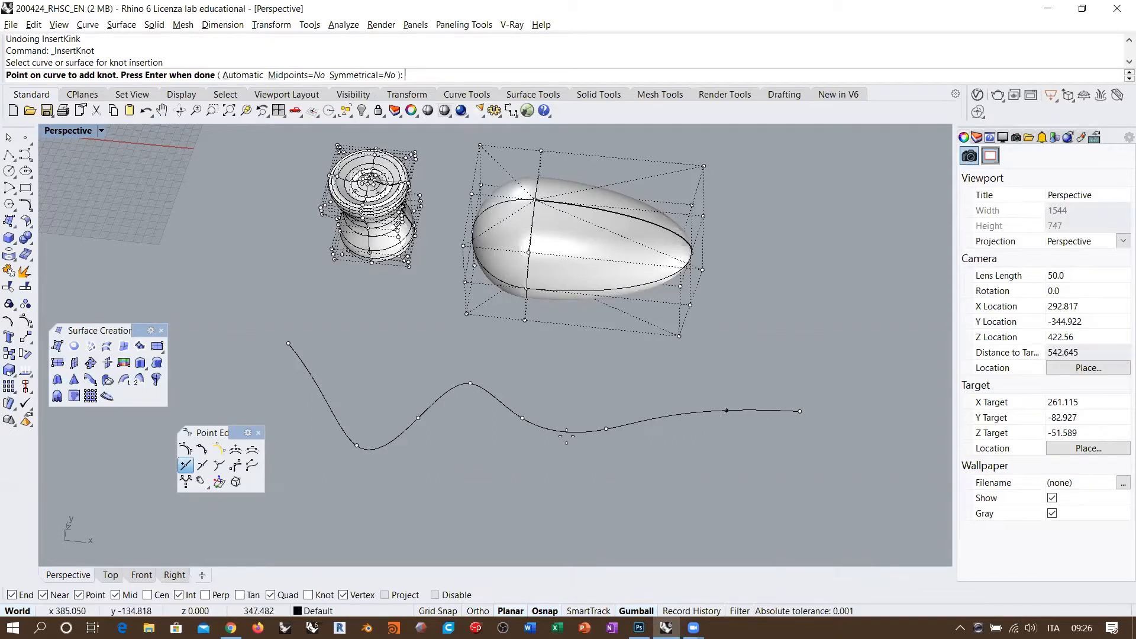
# Insert a kink on the wavy curve between its last interior knot and its end, and select the three control points around it.
pyautogui.click(218, 465)
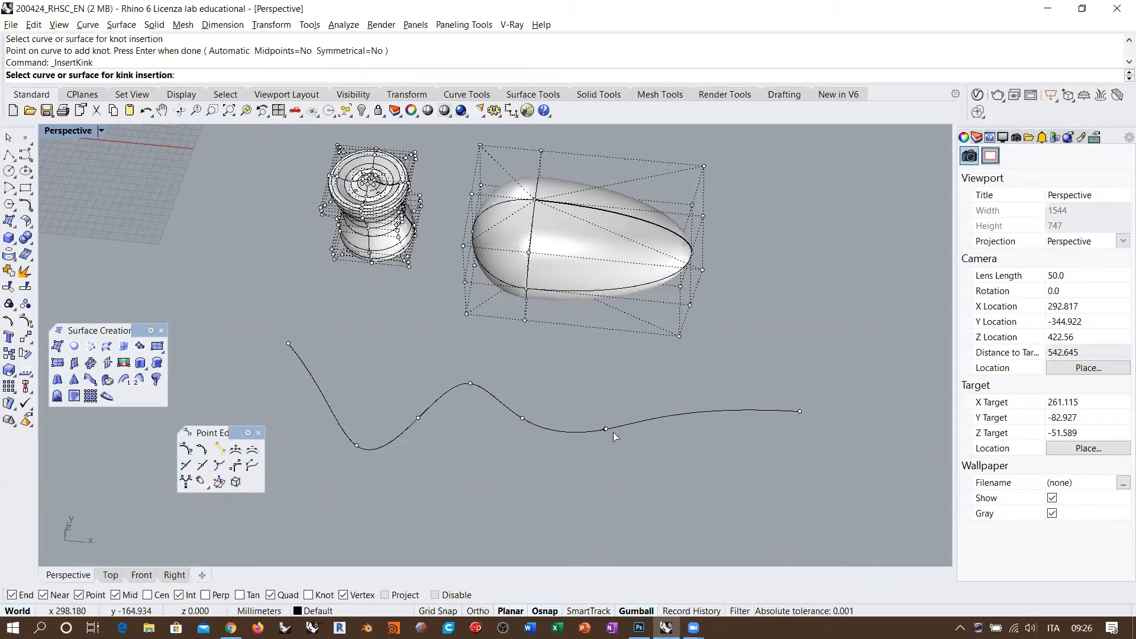
pyautogui.click(696, 417)
pyautogui.click(689, 413)
pyautogui.press('Return')
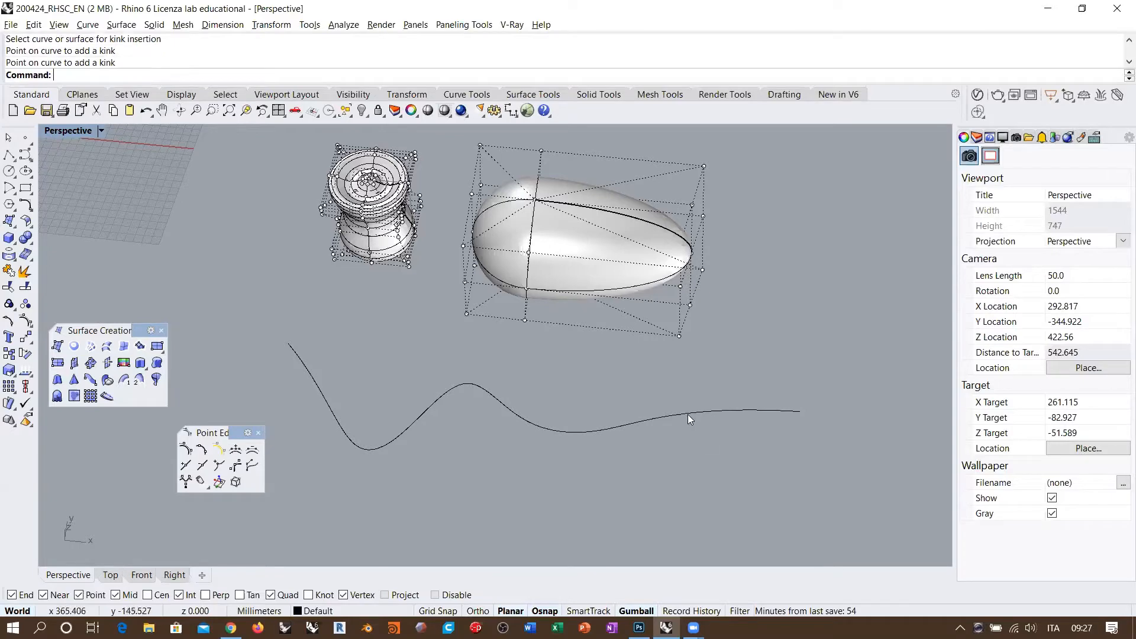
pyautogui.click(651, 417)
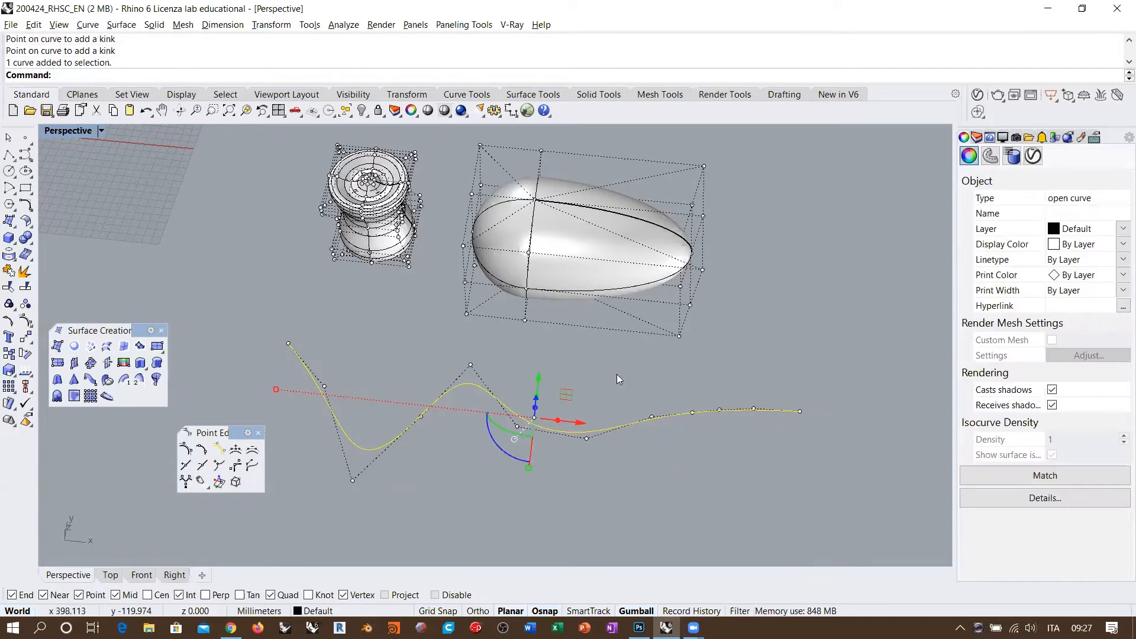
pyautogui.scroll(8, 585, 418)
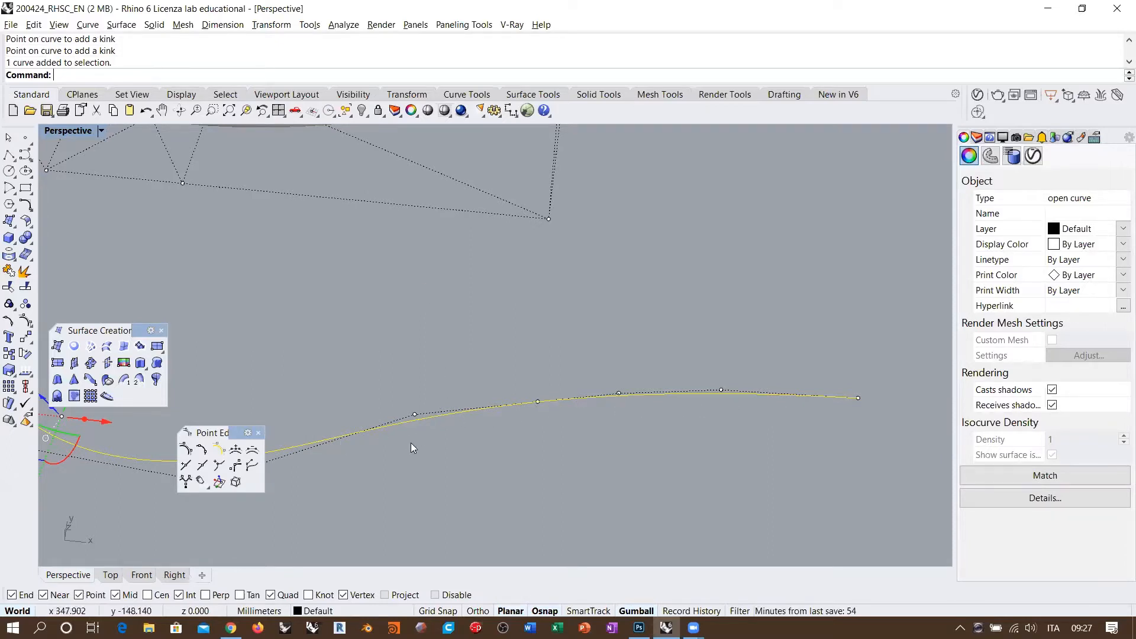
pyautogui.moveTo(403, 443); pyautogui.dragTo(622, 352)
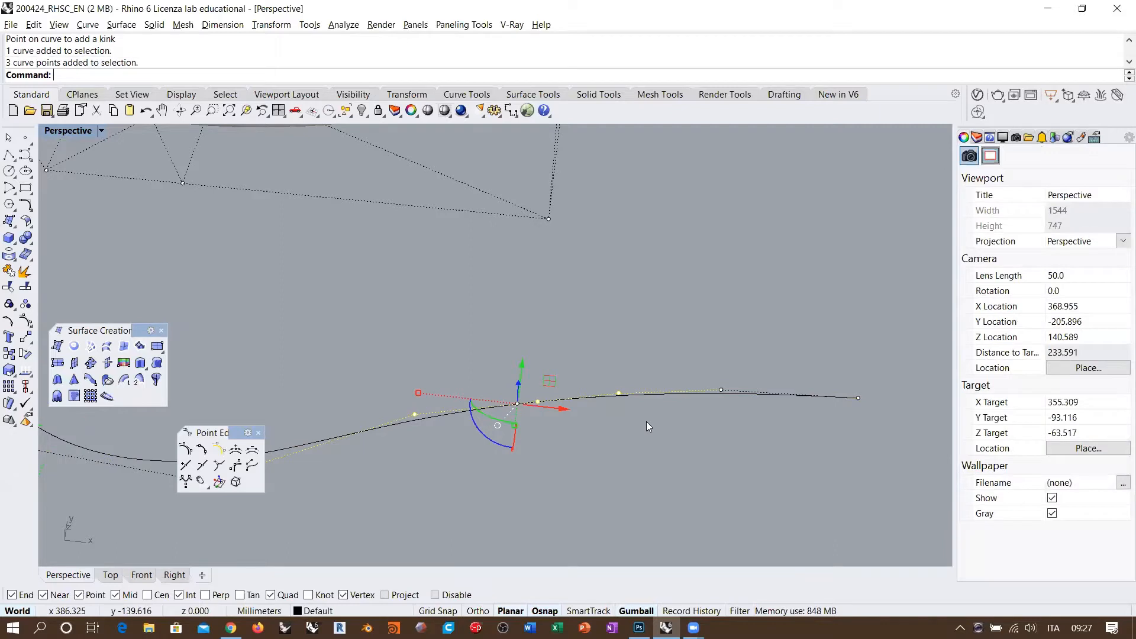
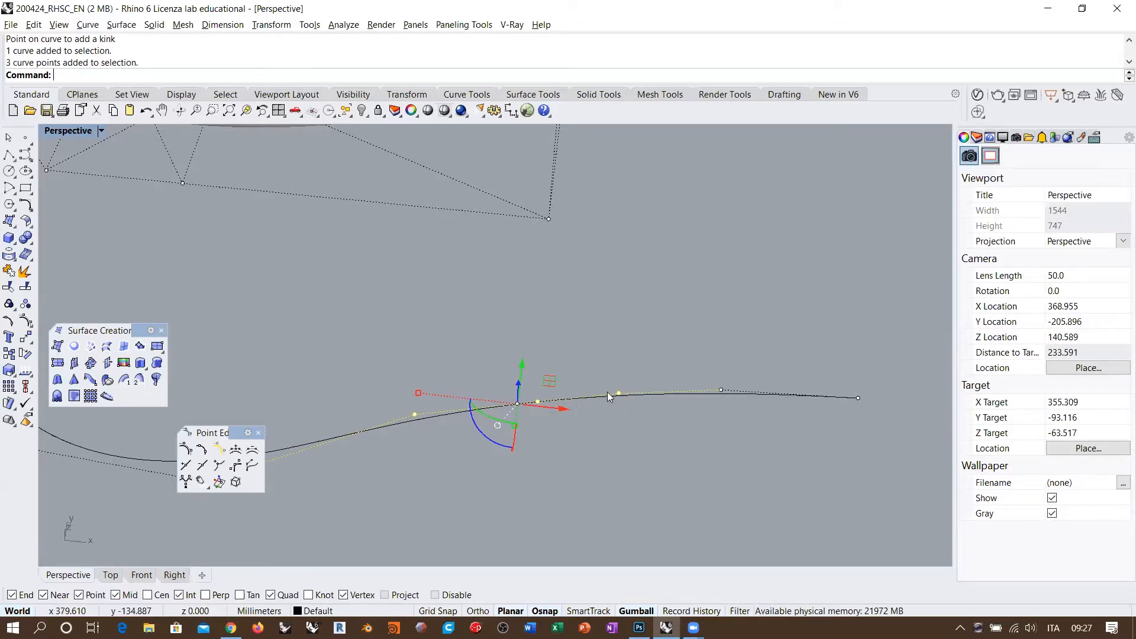
# Try moving only the control point at the kink of the wavy curve, and undo the move.
pyautogui.click(535, 404)
pyautogui.moveTo(536, 406); pyautogui.dragTo(559, 439, button='right')
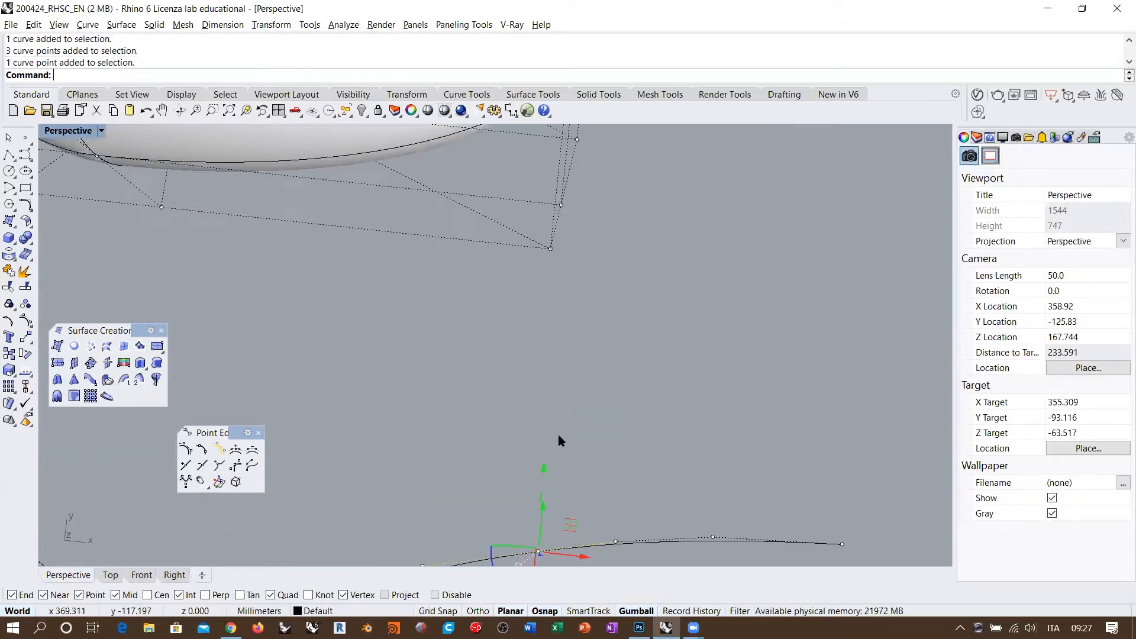
pyautogui.moveTo(570, 525); pyautogui.dragTo(580, 455)
pyautogui.hotkey('ctrl', 'z')
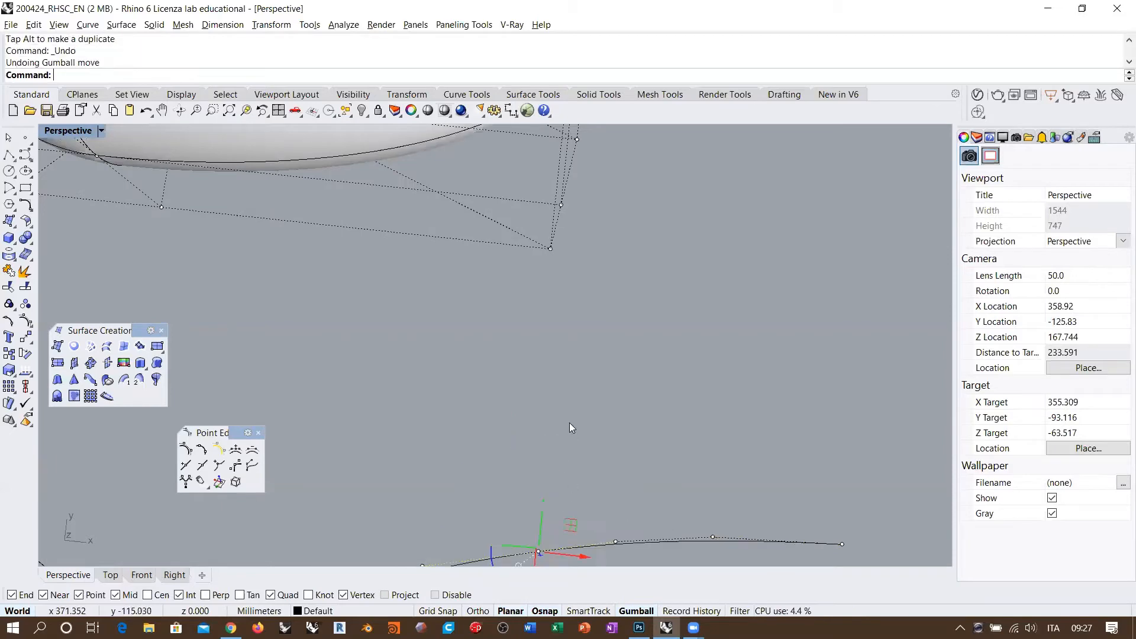
# Turn off the control points and delete the wavy curve in front of the vase and the stretched sphere.
pyautogui.scroll(-5, 569, 423)
pyautogui.press('Escape')
pyautogui.scroll(-5, 556, 491)
pyautogui.click(552, 459)
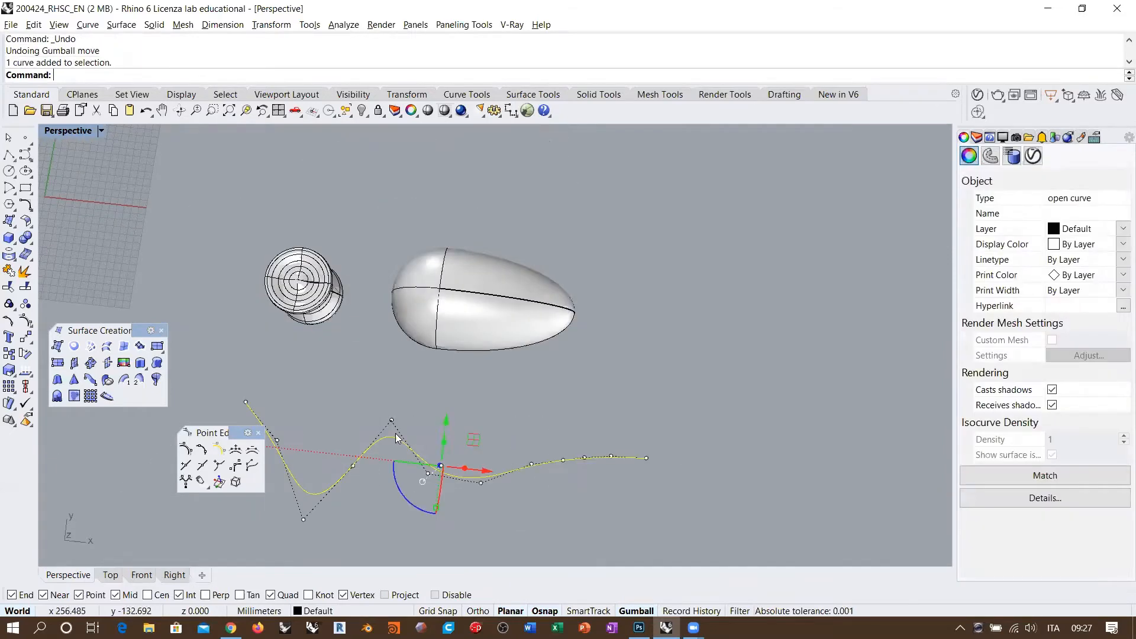
pyautogui.press('Delete')
# Turn on the stretched sphere's control points and select the three points in line along its lower front side.
pyautogui.click(508, 307)
pyautogui.scroll(4, 507, 298)
pyautogui.press('F10')
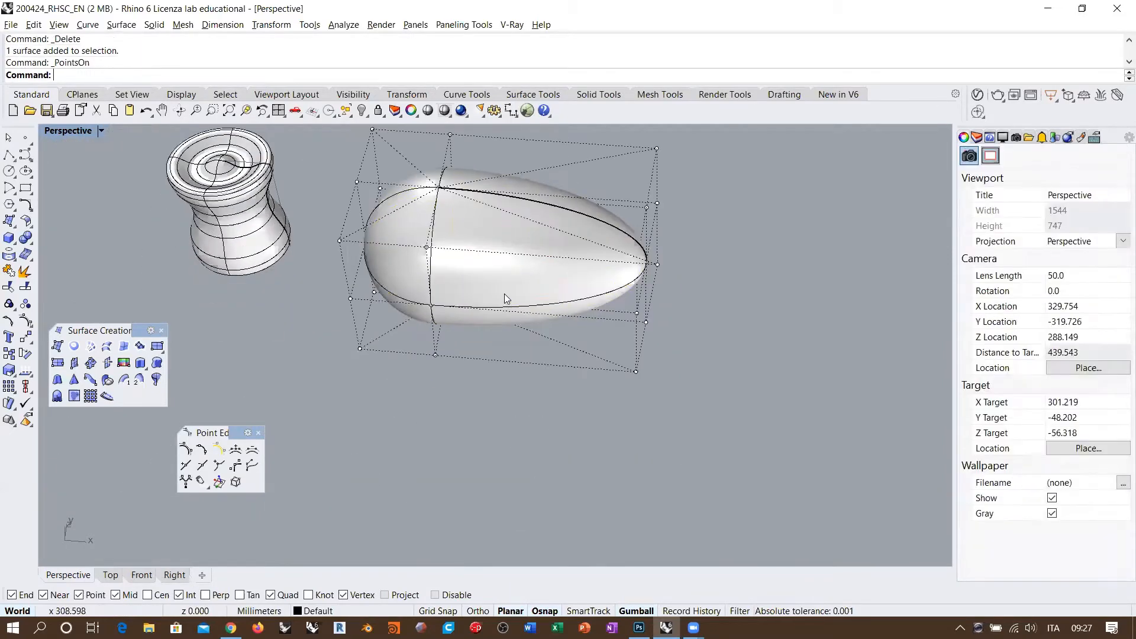
pyautogui.scroll(3, 504, 294)
pyautogui.click(428, 316)
pyautogui.click(474, 352)
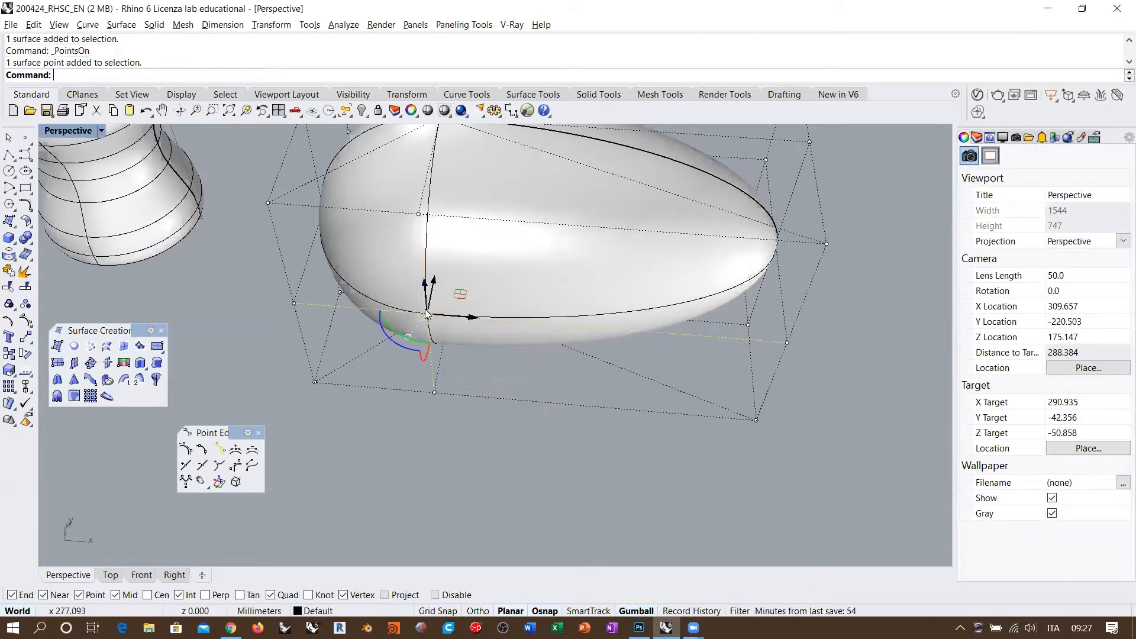
pyautogui.keyDown('shift'); pyautogui.moveTo(433, 317); pyautogui.dragTo(409, 368, button='right'); pyautogui.keyUp('shift')
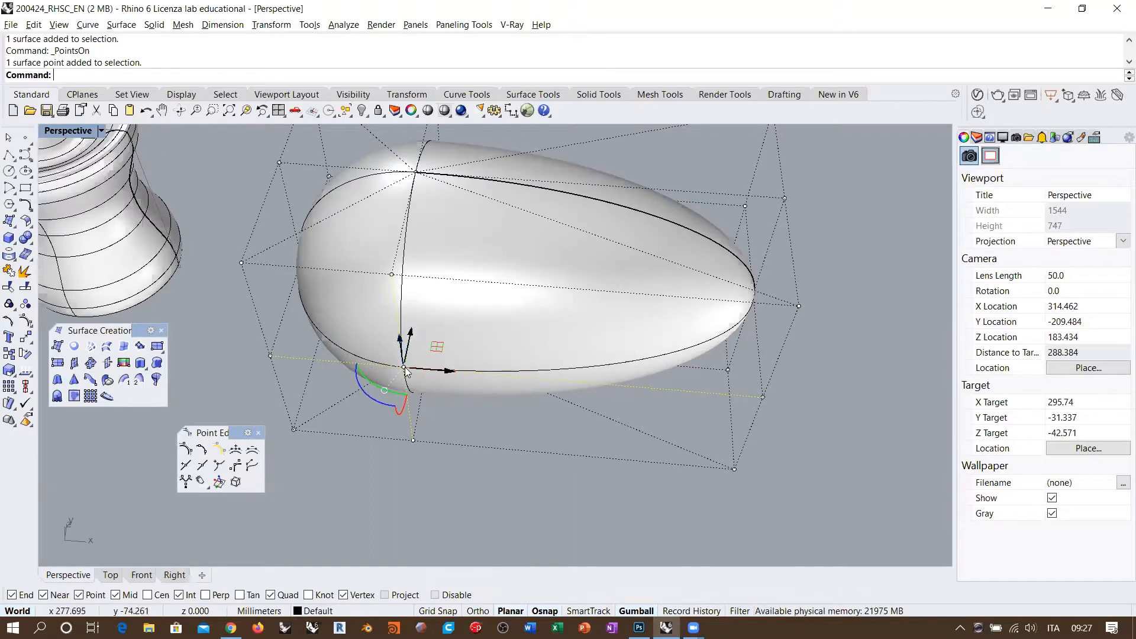
pyautogui.click(270, 356)
pyautogui.keyDown('shift'); pyautogui.click(763, 398); pyautogui.keyUp('shift')
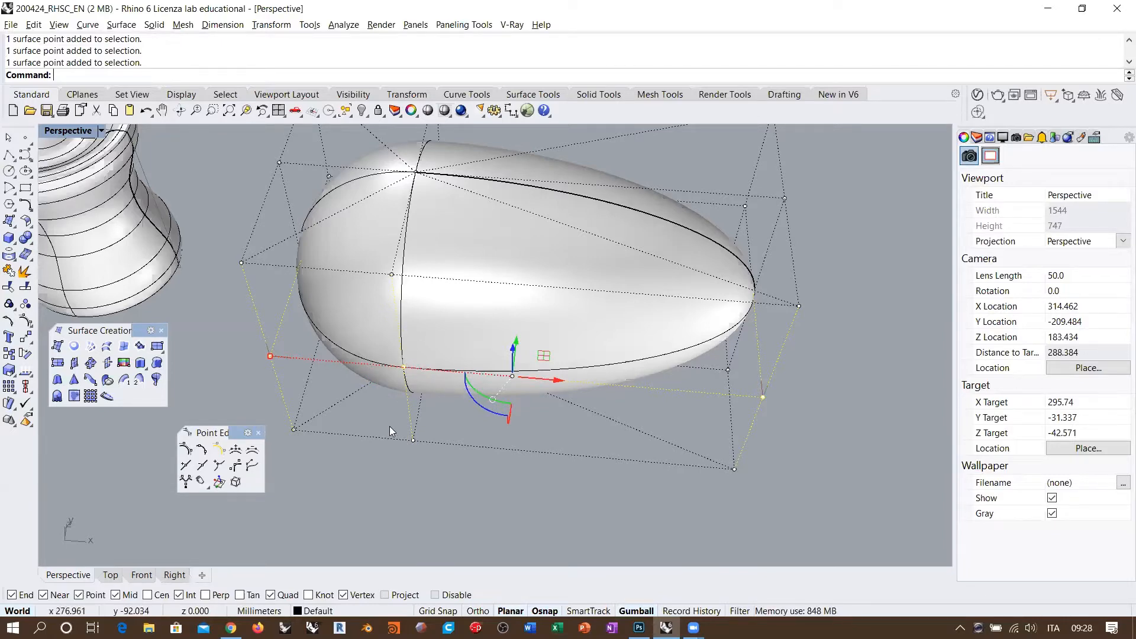
pyautogui.moveTo(390, 427); pyautogui.dragTo(616, 335, button='right')
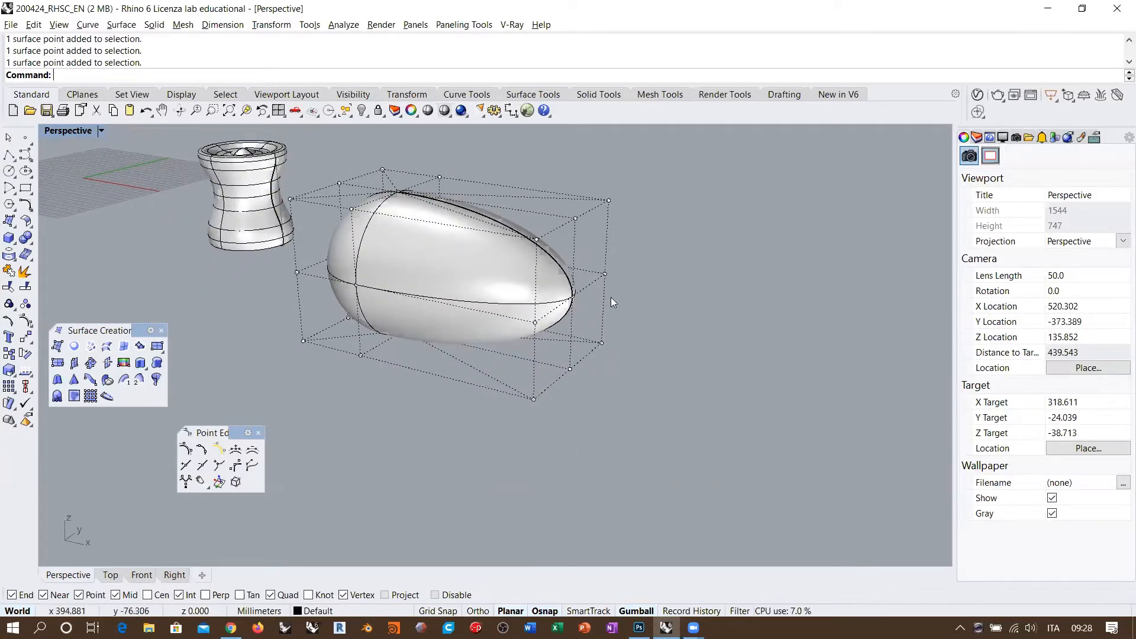
# Select the control points at the stretched sphere's tapered tip, try moving and rotating them, and undo the rotation.
pyautogui.click(572, 300)
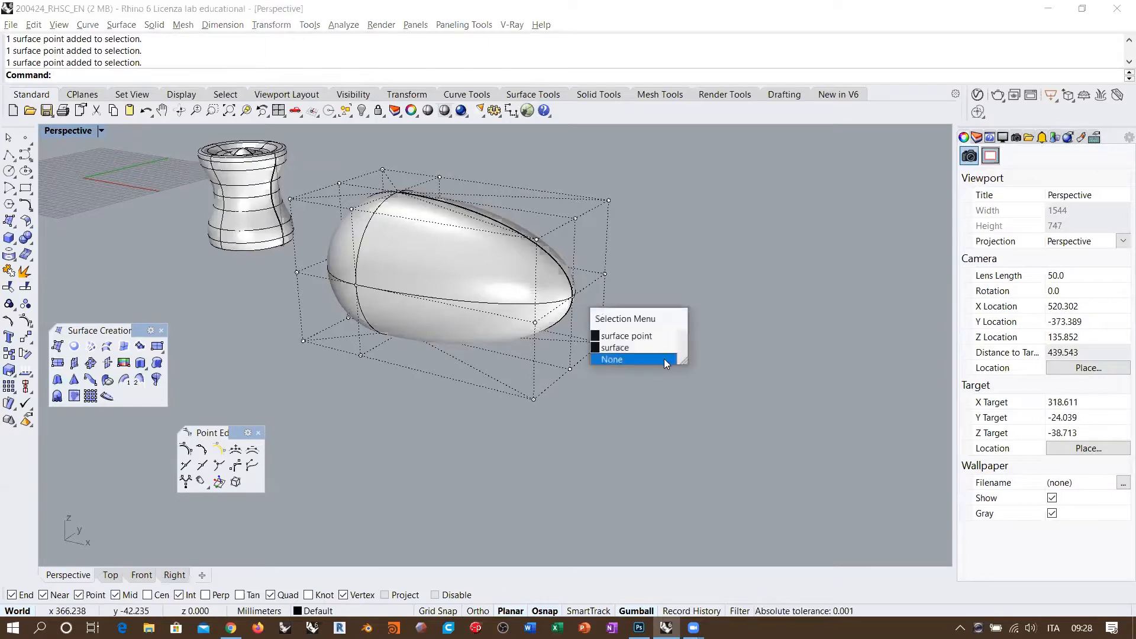
pyautogui.click(617, 419)
pyautogui.moveTo(616, 416); pyautogui.dragTo(610, 392, button='right')
pyautogui.moveTo(574, 424); pyautogui.dragTo(634, 181)
pyautogui.moveTo(634, 275); pyautogui.dragTo(574, 301, button='right')
pyautogui.moveTo(575, 308)
pyautogui.mouseDown()
pyautogui.moveTo(469, 298)
pyautogui.moveTo(572, 321)
pyautogui.mouseUp()
pyautogui.moveTo(572, 321); pyautogui.dragTo(411, 380, button='right')
pyautogui.moveTo(410, 380); pyautogui.dragTo(427, 414)
pyautogui.moveTo(443, 444); pyautogui.dragTo(372, 337, button='right')
pyautogui.moveTo(371, 332)
pyautogui.mouseDown()
pyautogui.moveTo(186, 375)
pyautogui.moveTo(422, 335)
pyautogui.moveTo(416, 319)
pyautogui.moveTo(260, 355)
pyautogui.moveTo(371, 329)
pyautogui.mouseUp()
pyautogui.moveTo(402, 312); pyautogui.dragTo(430, 414, button='right')
pyautogui.hotkey('ctrl', 'z')
# Push the selected tip control points back towards the blunt end of the stretched sphere and check the flattened shape.
pyautogui.moveTo(389, 374); pyautogui.dragTo(547, 284)
pyautogui.scroll(4, 653, 269)
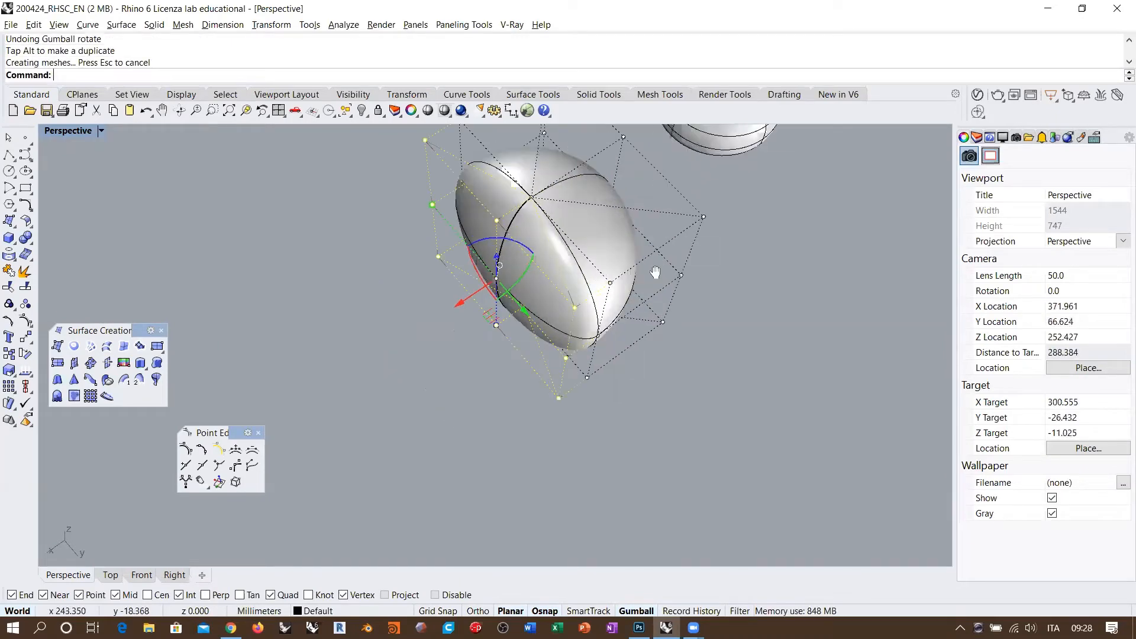
pyautogui.keyDown('shift'); pyautogui.moveTo(655, 272); pyautogui.dragTo(628, 367, button='right'); pyautogui.keyUp('shift')
pyautogui.moveTo(628, 366); pyautogui.dragTo(588, 284, button='right')
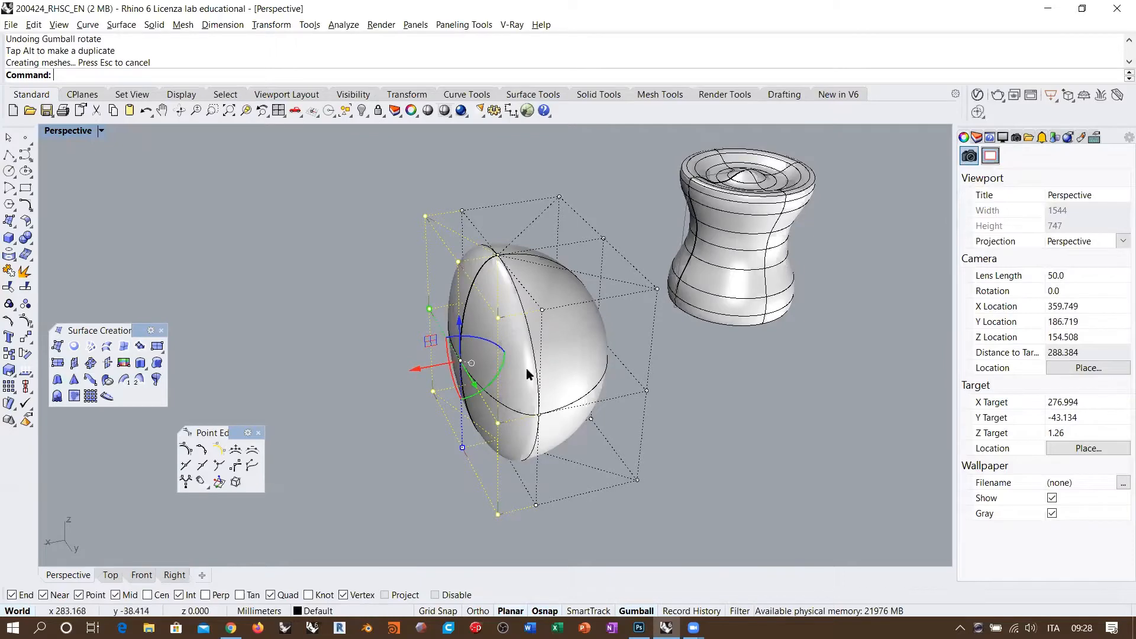
# Undo the control point edits one after another until the stretched surface is a round sphere again.
pyautogui.hotkey('ctrl', 'z')
pyautogui.hotkey('ctrl', 'z')
pyautogui.hotkey('ctrl', 'z')
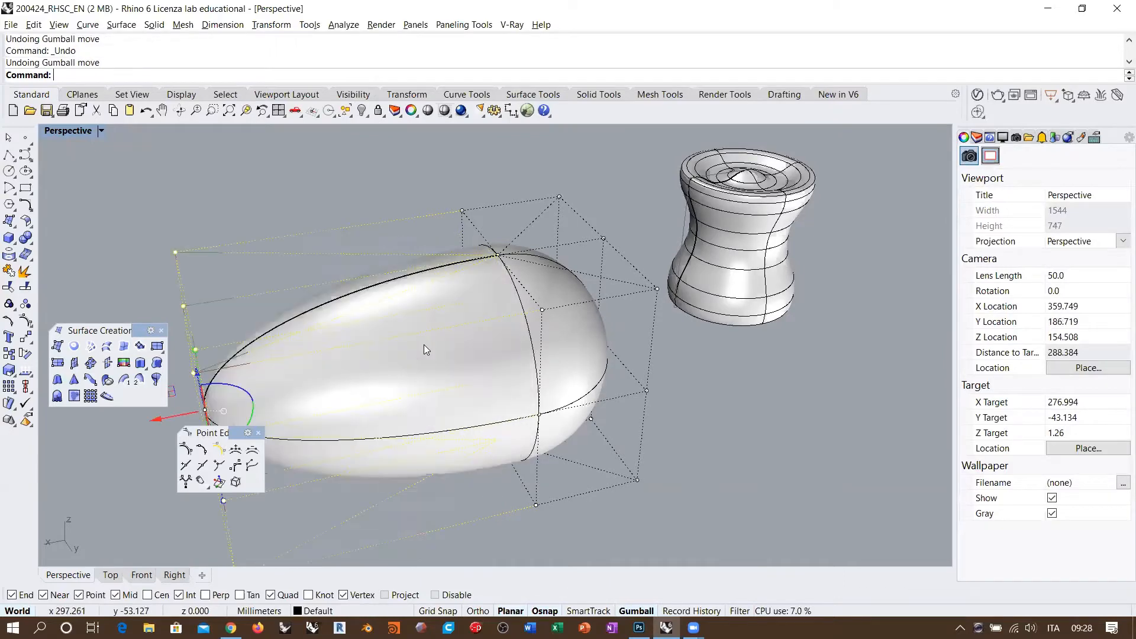
pyautogui.hotkey('ctrl', 'z')
pyautogui.hotkey('ctrl', 'z')
pyautogui.hotkey('ctrl', 'z')
# Try scaling the sphere's control points and pushing the nine points of one side face inward, and undo both edits.
pyautogui.moveTo(424, 349); pyautogui.dragTo(397, 278, button='right')
pyautogui.moveTo(342, 160); pyautogui.dragTo(433, 537)
pyautogui.moveTo(388, 344); pyautogui.dragTo(481, 347)
pyautogui.moveTo(630, 376); pyautogui.dragTo(439, 259, button='right')
pyautogui.moveTo(345, 222); pyautogui.dragTo(423, 488)
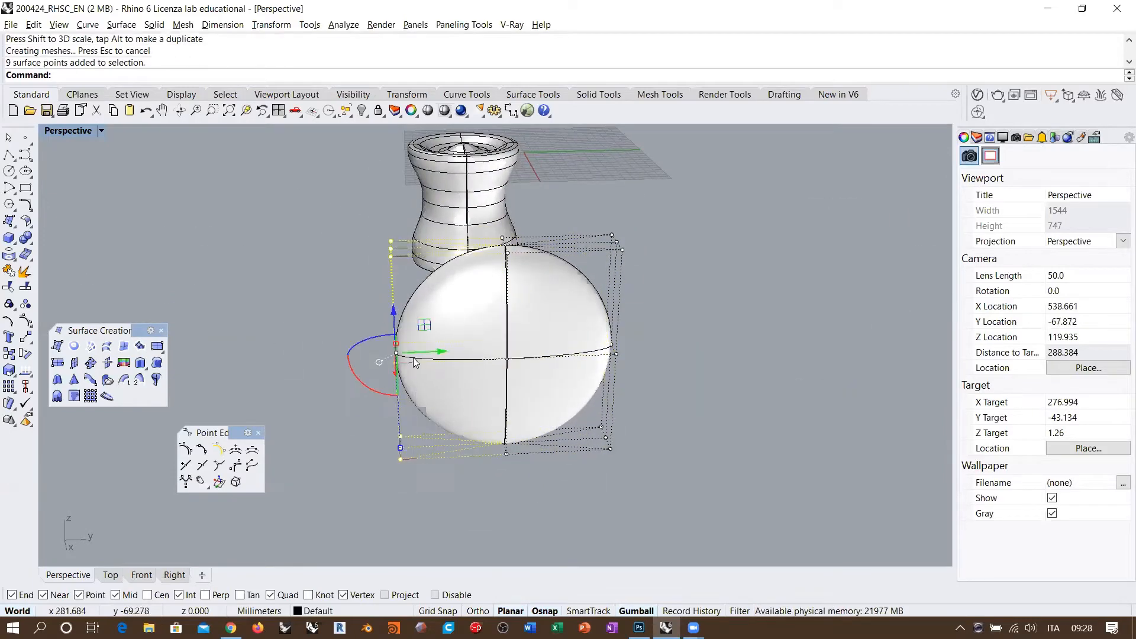
pyautogui.moveTo(414, 362); pyautogui.dragTo(671, 438)
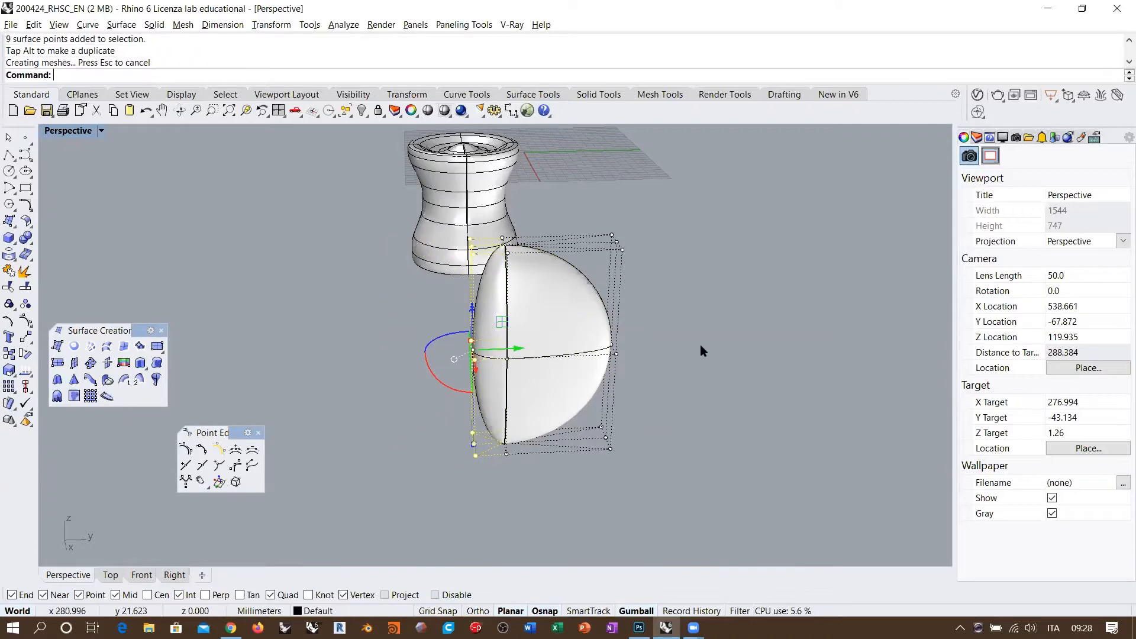
pyautogui.moveTo(701, 350); pyautogui.dragTo(733, 346, button='right')
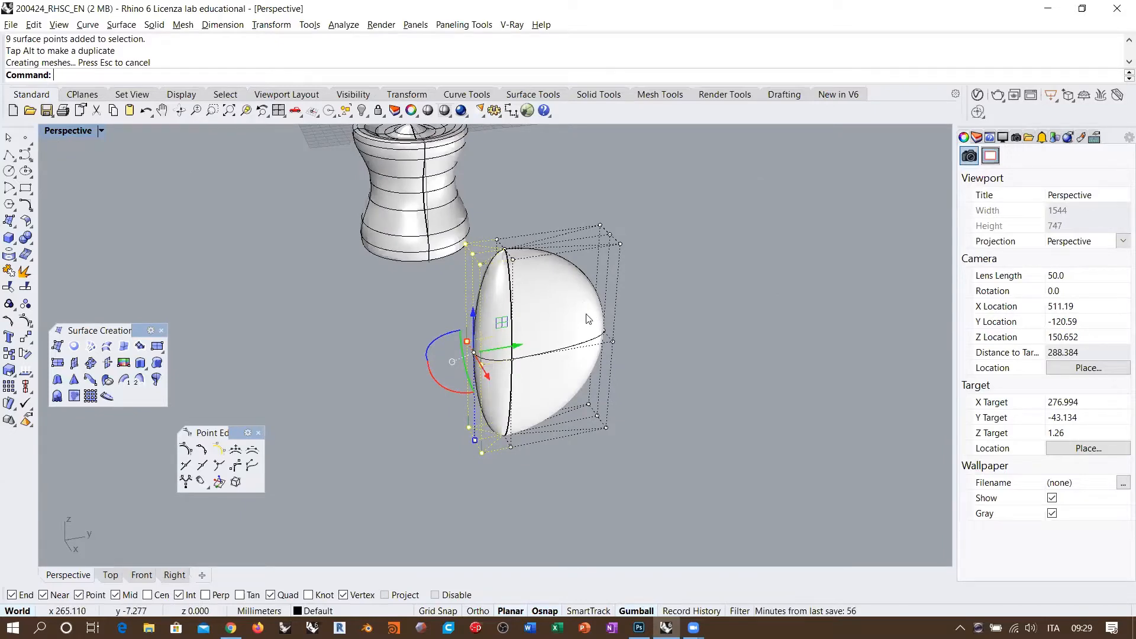
pyautogui.hotkey('ctrl', 'z')
pyautogui.hotkey('ctrl', 'z')
# Select the nine control points of one side face, the top face and the opposite side face of the sphere's cage in turn.
pyautogui.moveTo(586, 314); pyautogui.dragTo(572, 371, button='right')
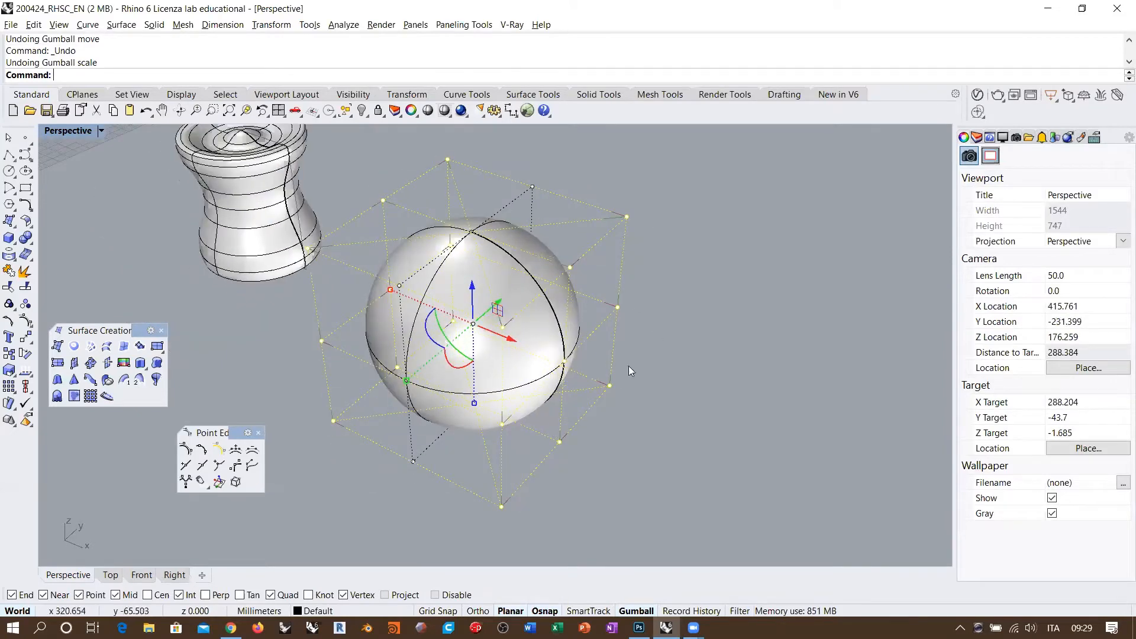
pyautogui.moveTo(591, 431); pyautogui.dragTo(531, 513, button='right')
pyautogui.moveTo(531, 513); pyautogui.dragTo(651, 171)
pyautogui.moveTo(536, 315); pyautogui.dragTo(527, 213, button='right')
pyautogui.moveTo(293, 252); pyautogui.dragTo(641, 182)
pyautogui.moveTo(556, 255); pyautogui.dragTo(467, 284, button='right')
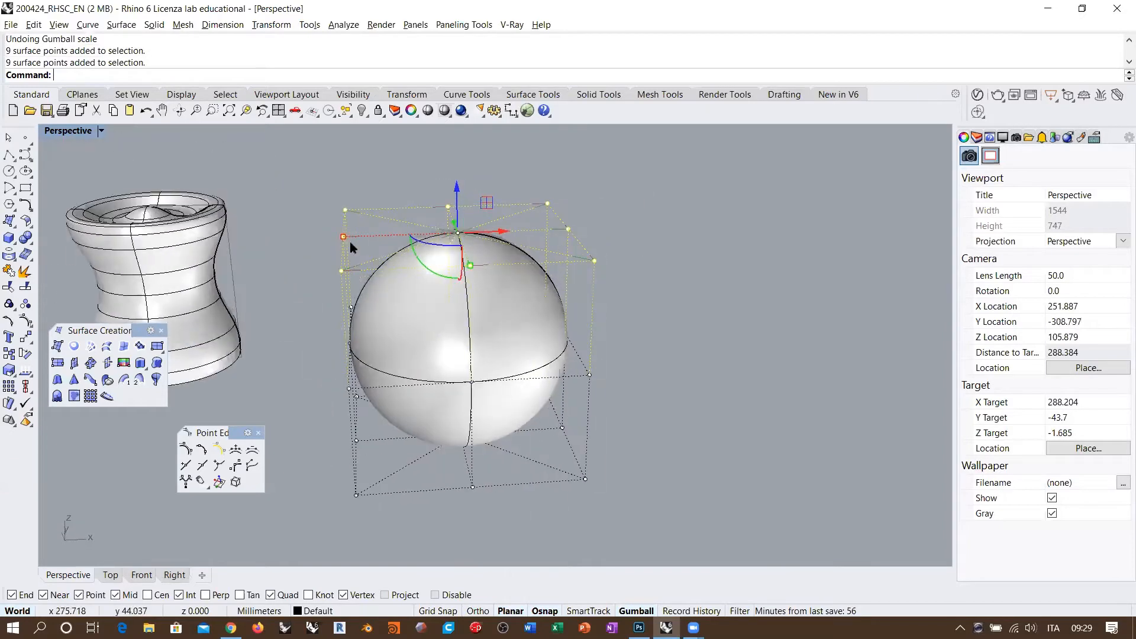
pyautogui.moveTo(296, 184); pyautogui.dragTo(391, 520)
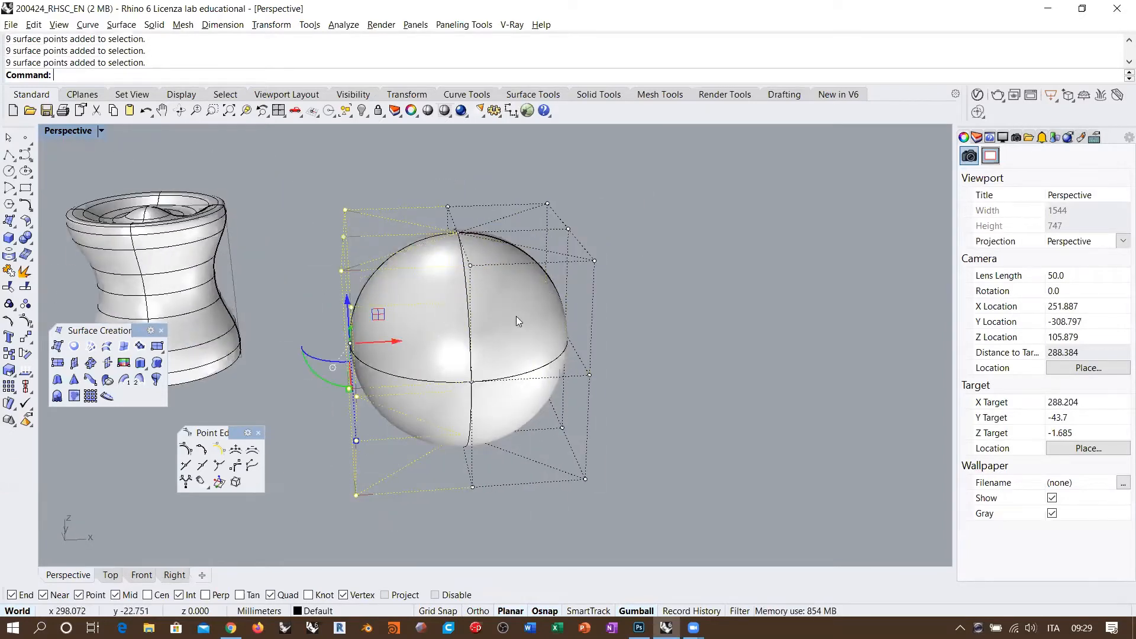
pyautogui.moveTo(662, 321); pyautogui.dragTo(556, 442, button='right')
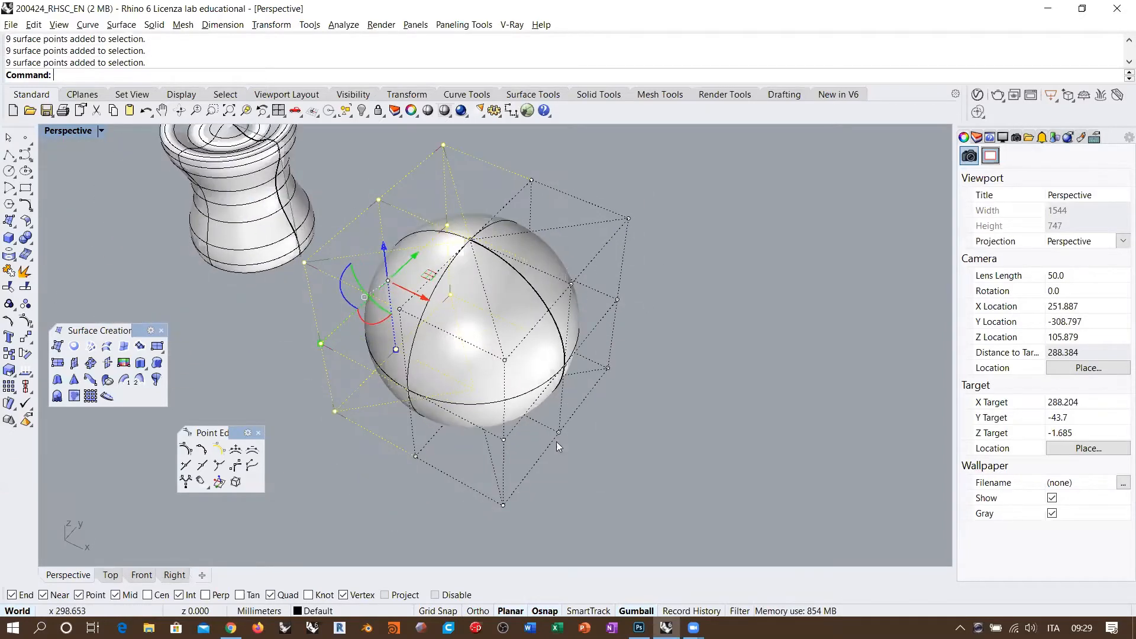
pyautogui.moveTo(651, 436); pyautogui.dragTo(525, 514, button='right')
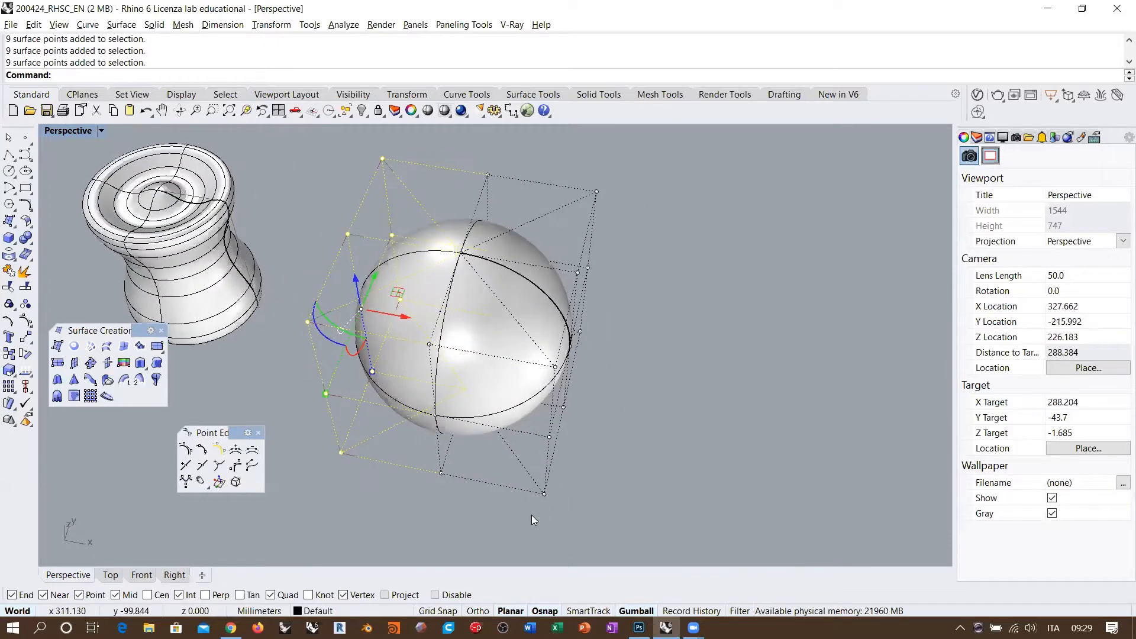
# Try rotating the nine control points of one side face around the sphere's vertical axis, examine the result, and undo the rotation.
pyautogui.moveTo(524, 514); pyautogui.dragTo(674, 171)
pyautogui.keyDown('shift'); pyautogui.moveTo(660, 275); pyautogui.dragTo(630, 202, button='right'); pyautogui.keyUp('shift')
pyautogui.moveTo(579, 285); pyautogui.dragTo(629, 316)
pyautogui.press('Escape')
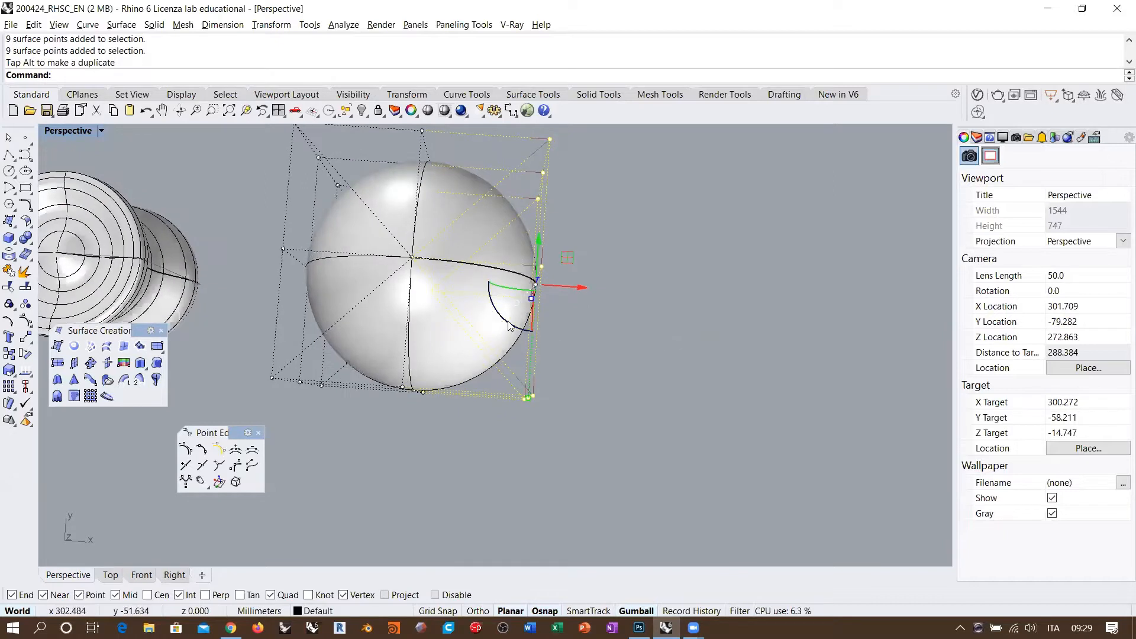
pyautogui.moveTo(504, 320); pyautogui.dragTo(536, 317)
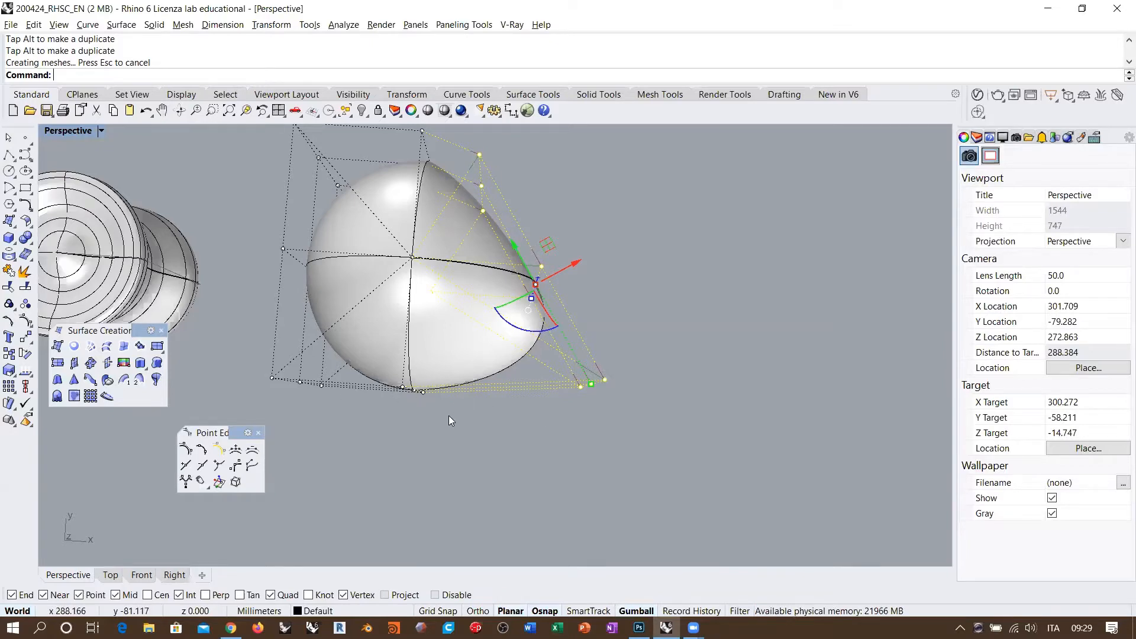
pyautogui.moveTo(449, 415); pyautogui.dragTo(430, 238, button='right')
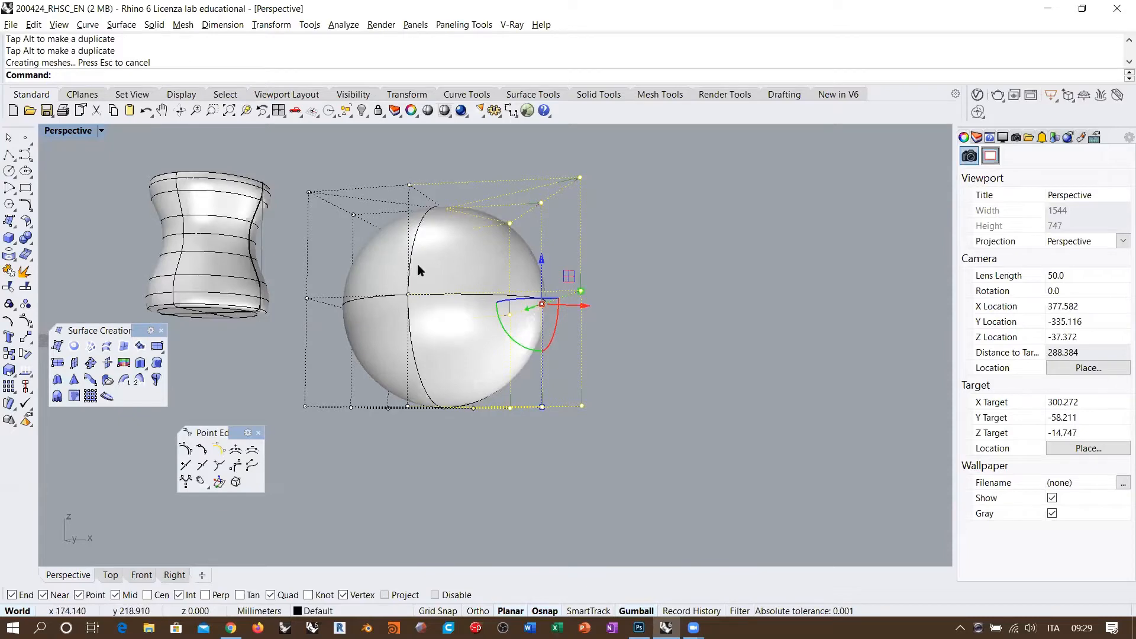
pyautogui.moveTo(743, 320); pyautogui.dragTo(600, 216, button='right')
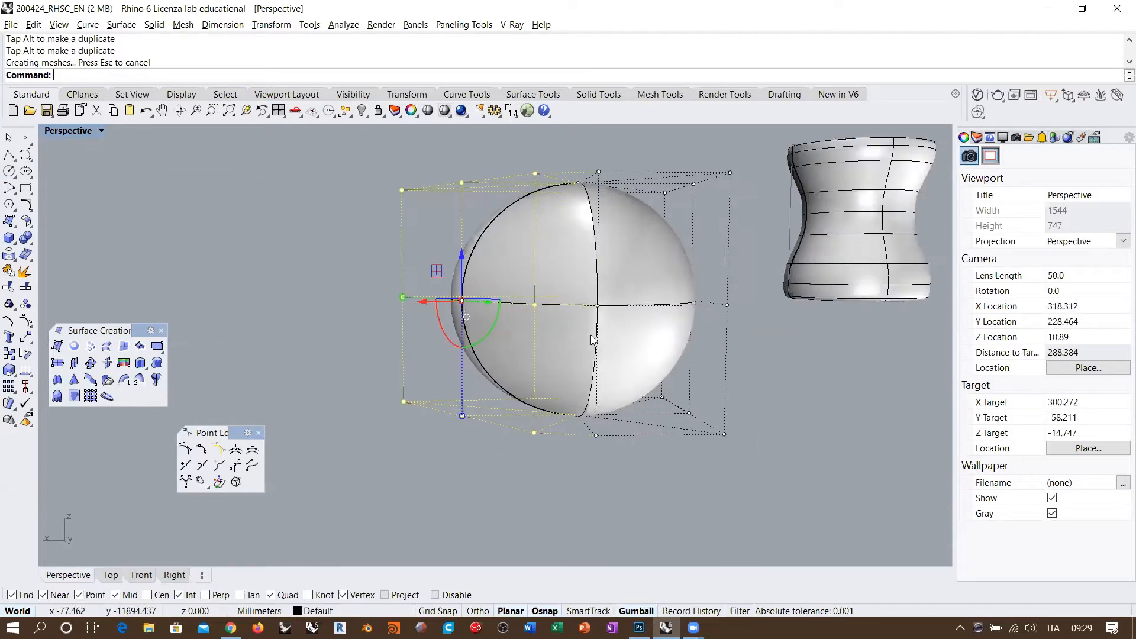
pyautogui.moveTo(605, 274); pyautogui.dragTo(622, 493, button='right')
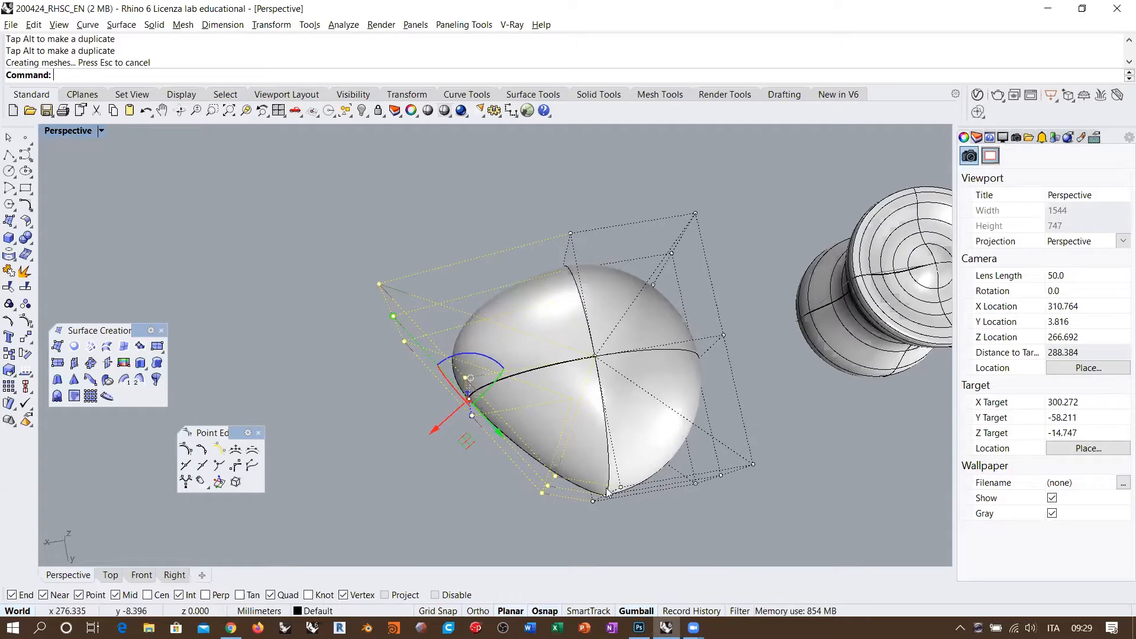
pyautogui.hotkey('ctrl', 'z')
pyautogui.keyDown('shift'); pyautogui.moveTo(589, 456); pyautogui.dragTo(516, 370, button='right'); pyautogui.keyUp('shift')
pyautogui.moveTo(448, 306); pyautogui.dragTo(484, 376, button='right')
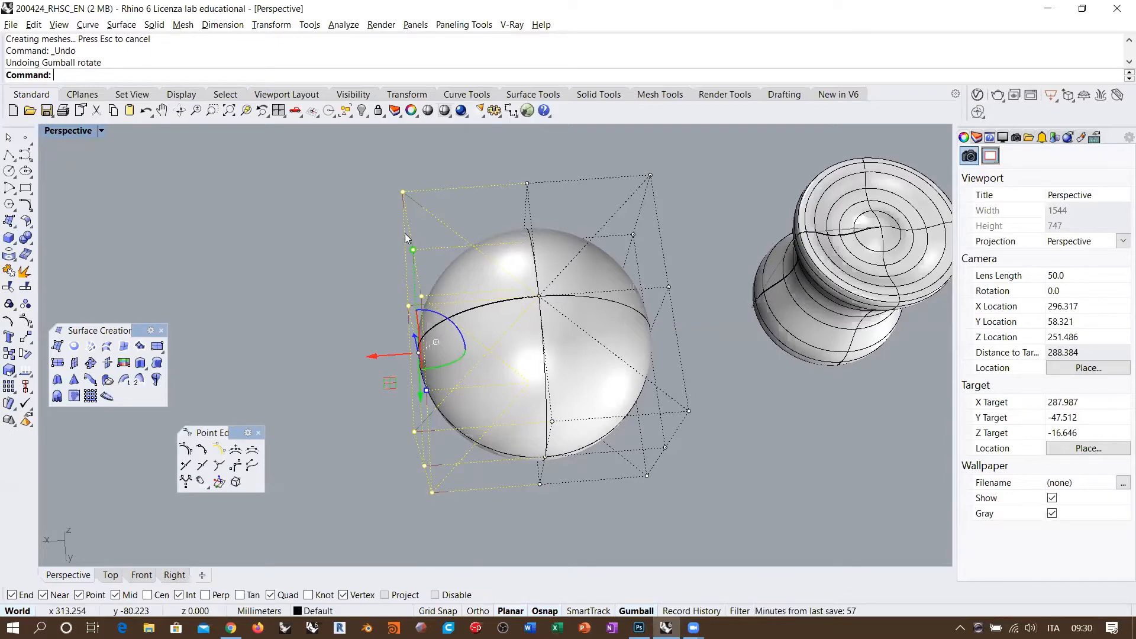
# Turn off the sphere's control points and turn on the vase's, viewing the vase from above.
pyautogui.press('Escape')
pyautogui.click(817, 270)
pyautogui.keyDown('shift'); pyautogui.moveTo(817, 269); pyautogui.dragTo(448, 278, button='right'); pyautogui.keyUp('shift')
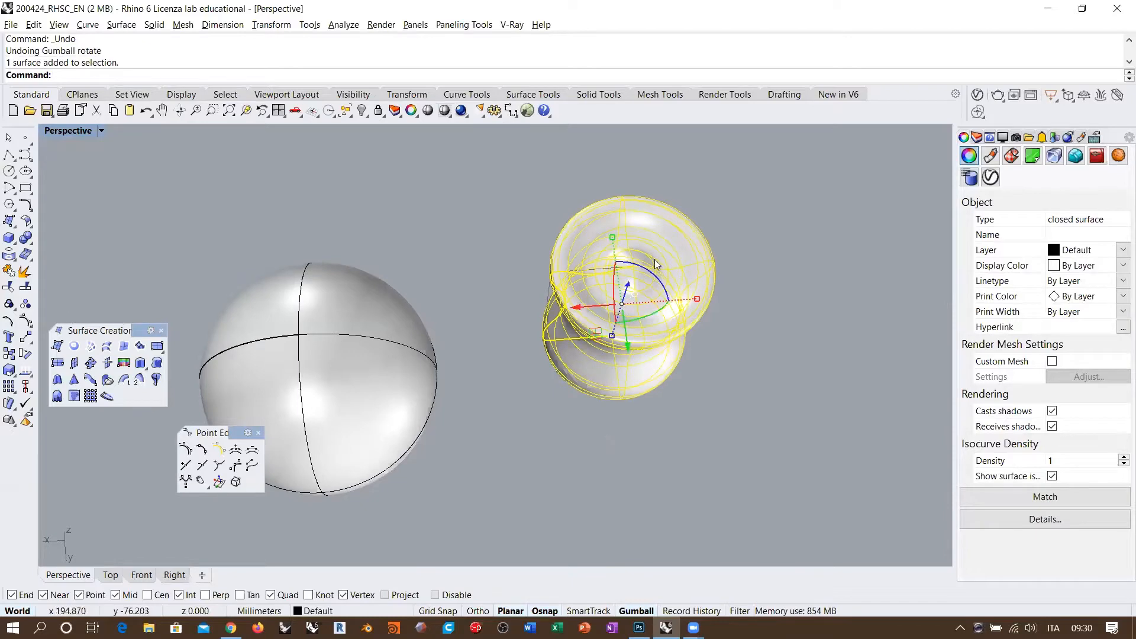
pyautogui.click(24, 317)
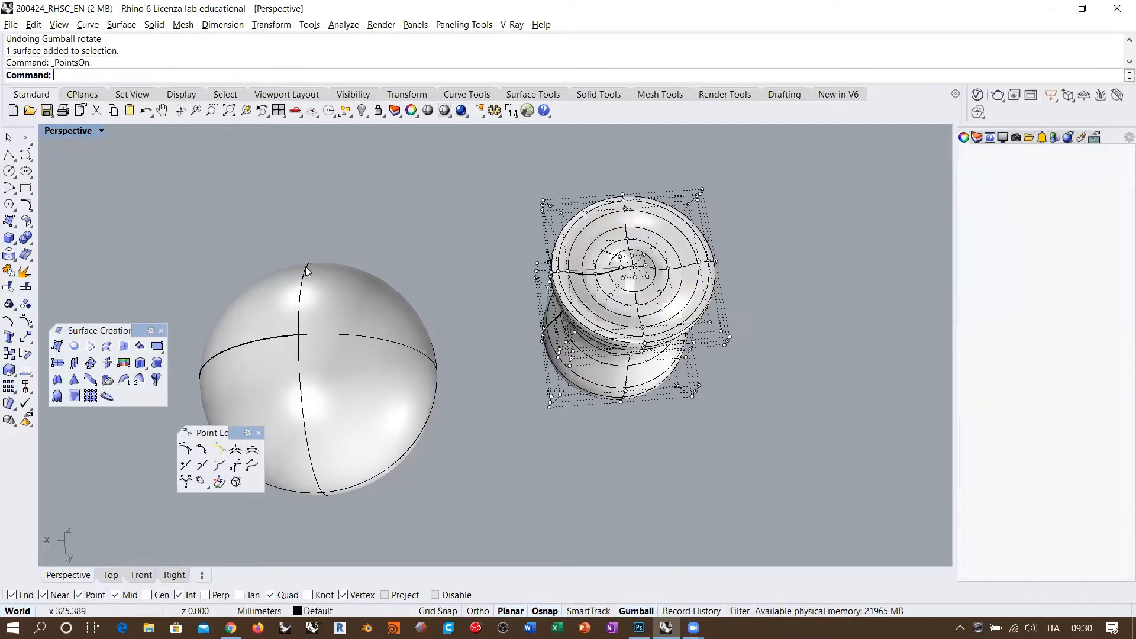
pyautogui.moveTo(586, 256); pyautogui.dragTo(643, 438, button='right')
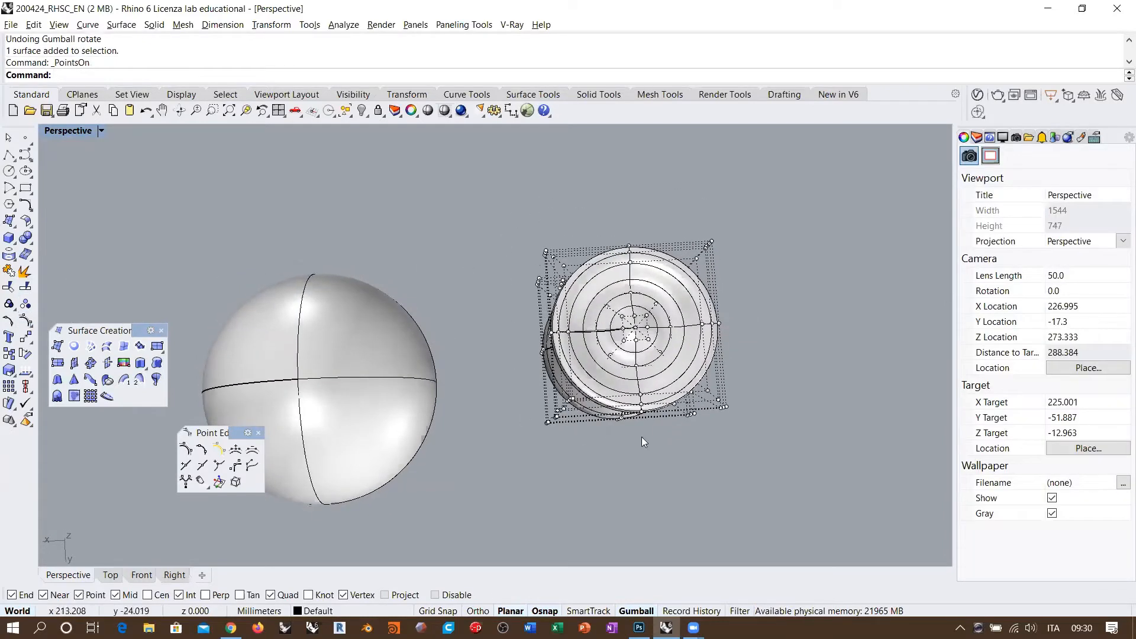
# Compare the vase's control point cage from several angles and delete the sphere.
pyautogui.moveTo(638, 397); pyautogui.dragTo(550, 367, button='right')
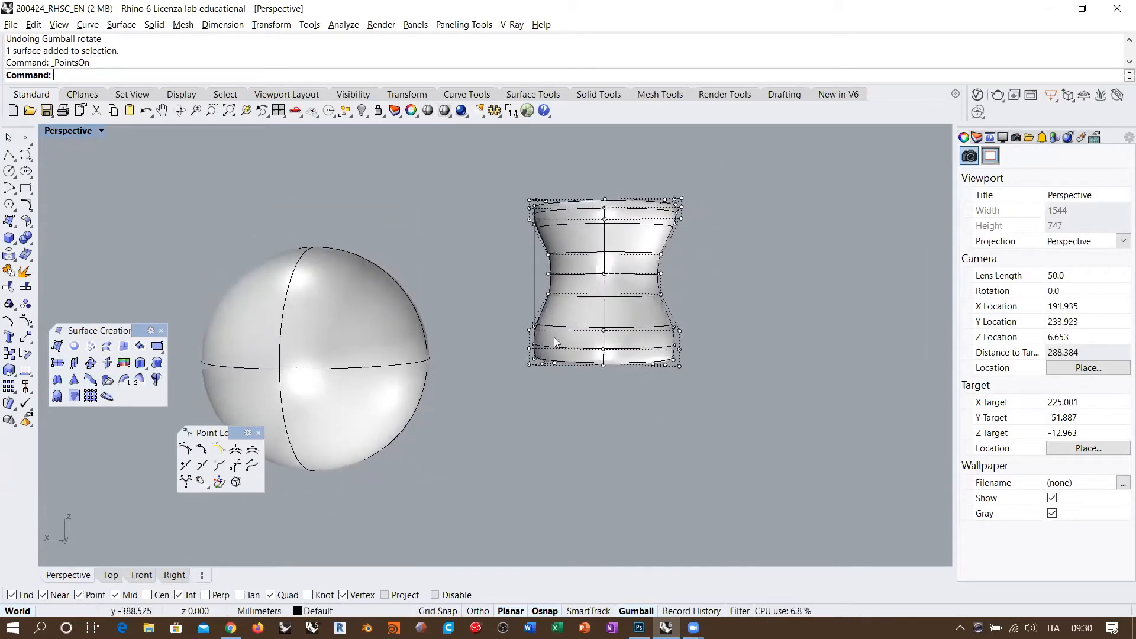
pyautogui.moveTo(554, 280); pyautogui.dragTo(570, 314, button='right')
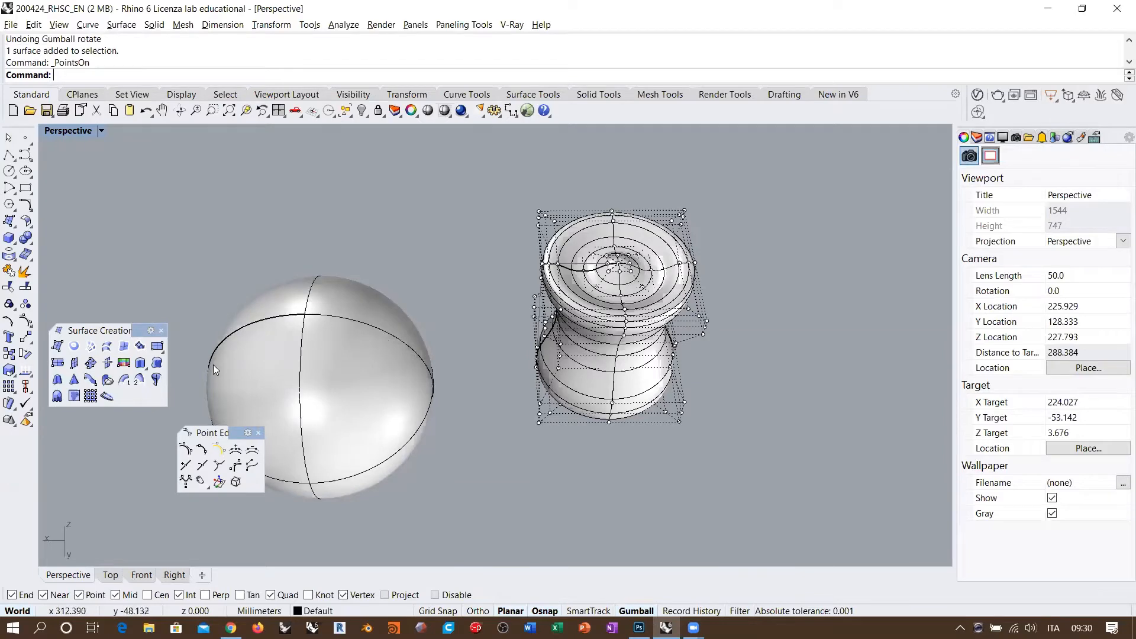
pyautogui.moveTo(541, 306); pyautogui.dragTo(589, 259, button='right')
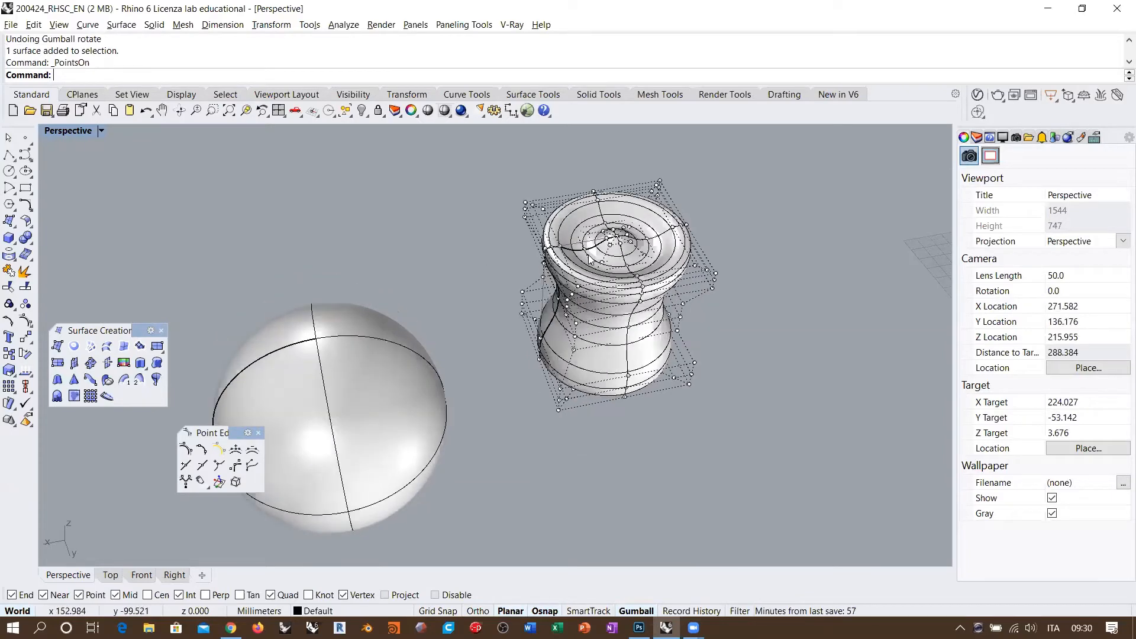
pyautogui.click(389, 371)
pyautogui.press('Delete')
# Switch to wireframe display and select three control points stacked vertically on the seam at the vase's waist.
pyautogui.moveTo(502, 329); pyautogui.dragTo(691, 261, button='right')
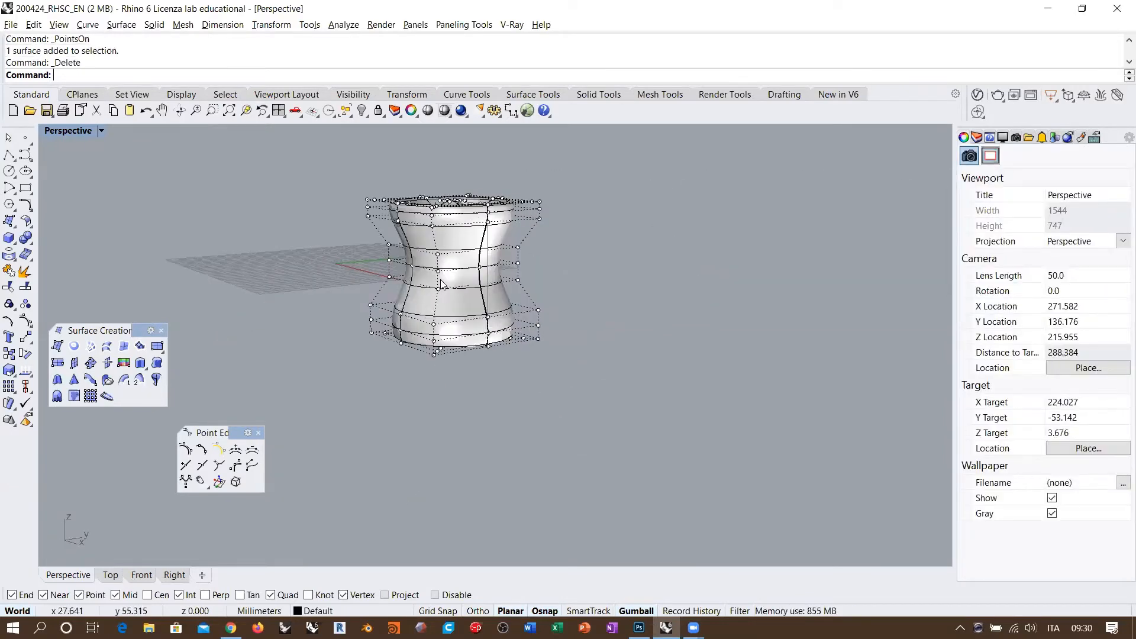
pyautogui.scroll(8, 440, 284)
pyautogui.moveTo(440, 284); pyautogui.dragTo(617, 263, button='right')
pyautogui.moveTo(551, 278); pyautogui.dragTo(599, 251, button='right')
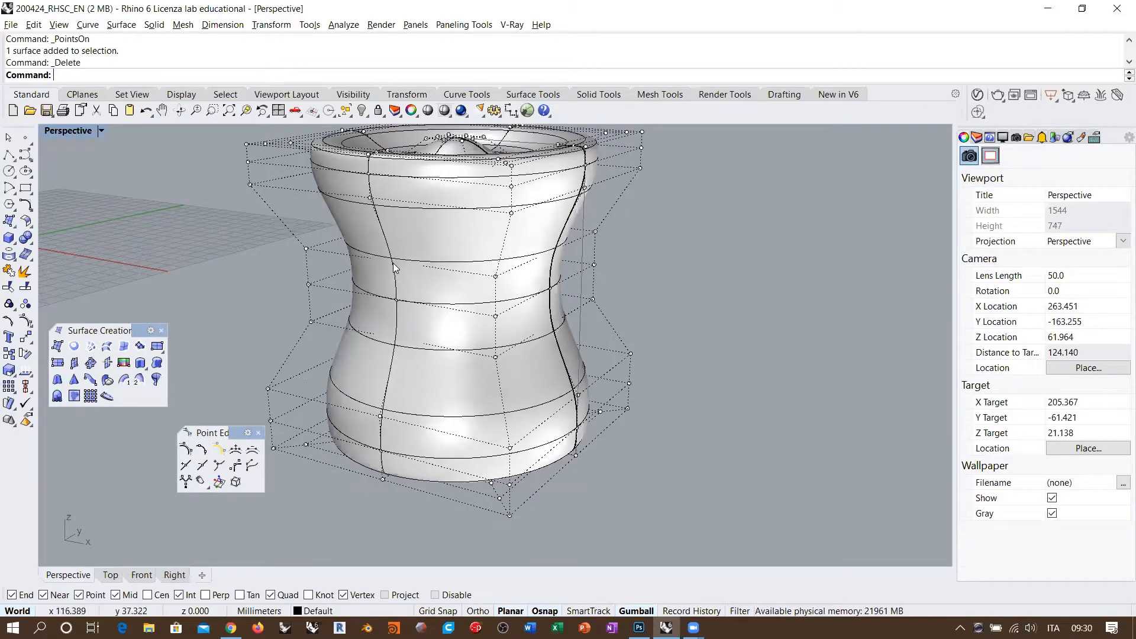
pyautogui.click(445, 110)
pyautogui.click(550, 254)
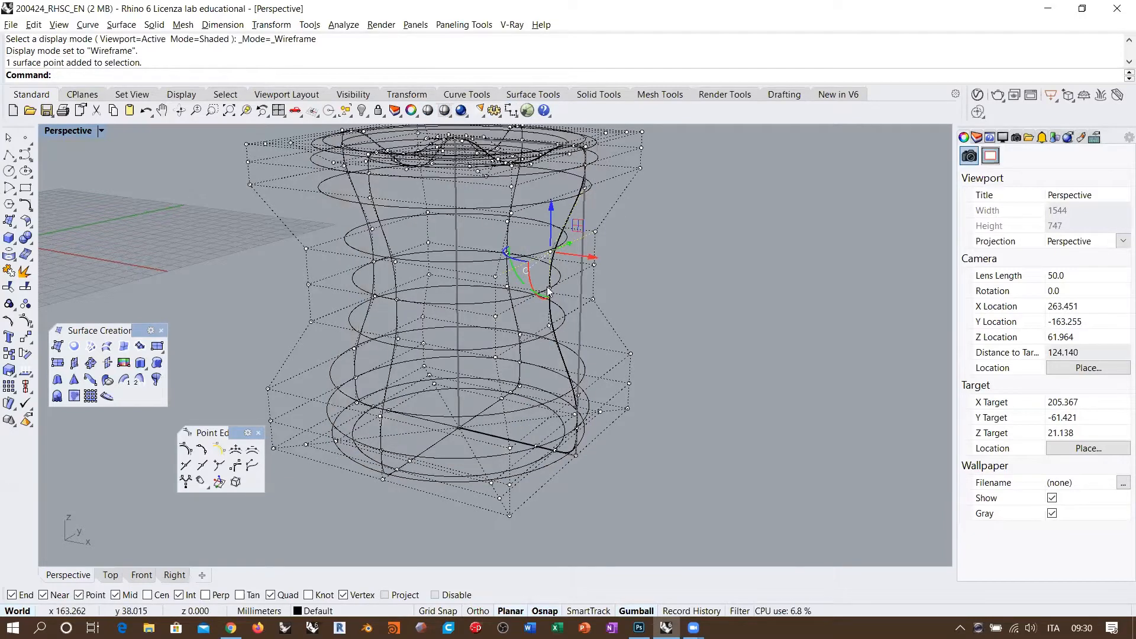
pyautogui.keyDown('shift'); pyautogui.click(549, 289); pyautogui.keyUp('shift')
pyautogui.keyDown('shift'); pyautogui.click(549, 326); pyautogui.keyUp('shift')
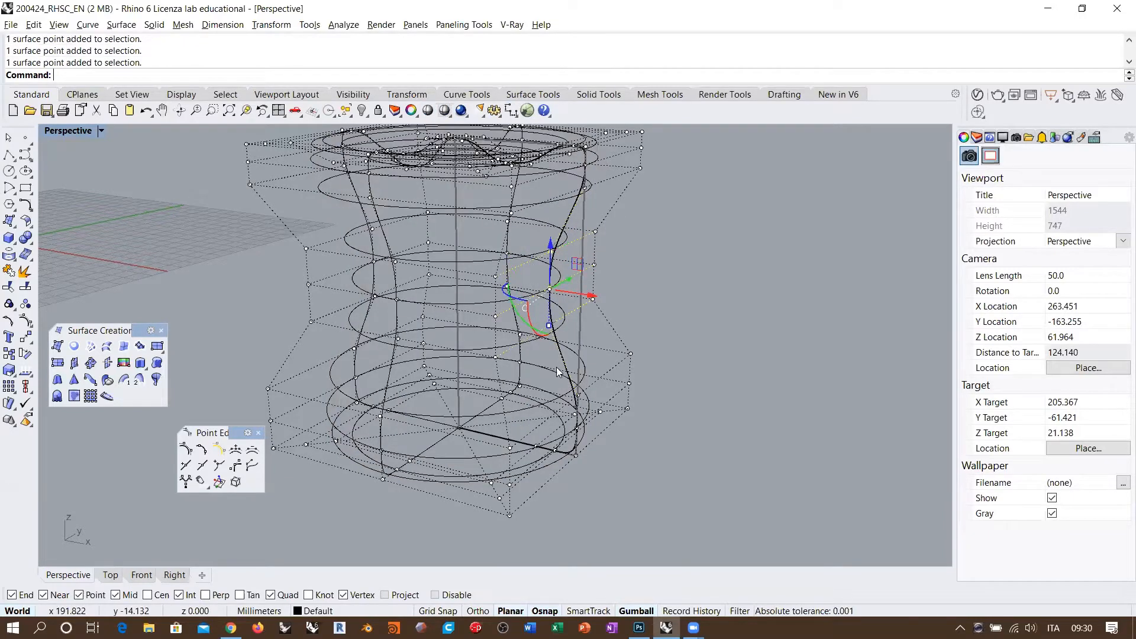
pyautogui.moveTo(569, 288); pyautogui.dragTo(603, 246, button='right')
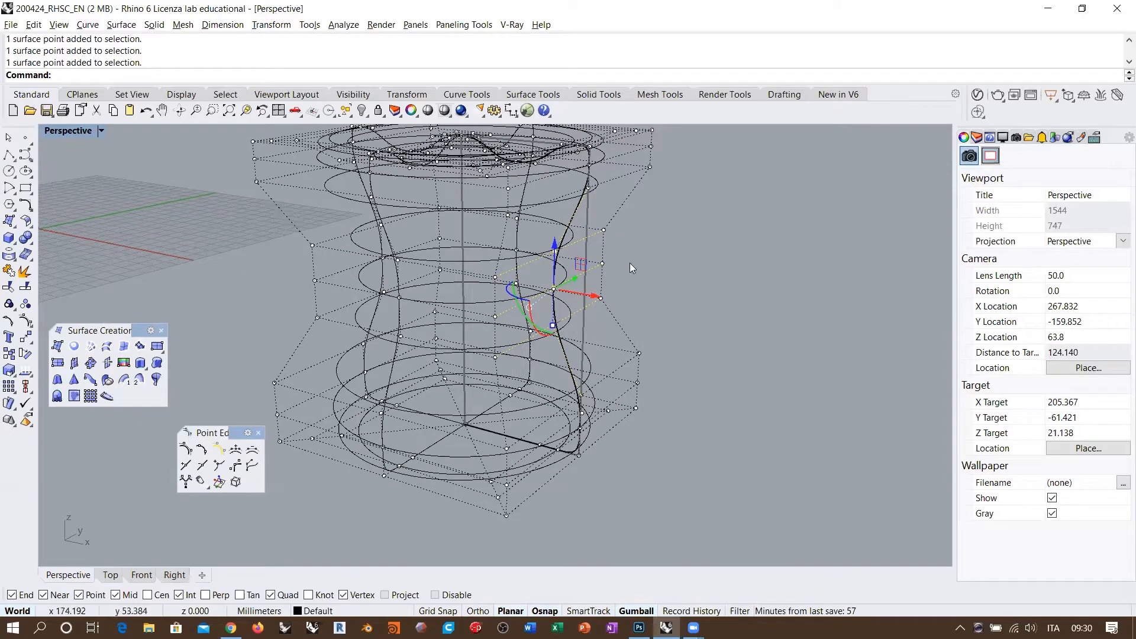
pyautogui.keyDown('shift'); pyautogui.moveTo(615, 291); pyautogui.dragTo(592, 286, button='right'); pyautogui.keyUp('shift')
# Return to shaded display, try moving the three selected waist points outward, and undo the move.
pyautogui.click(445, 111)
pyautogui.moveTo(564, 316)
pyautogui.mouseDown()
pyautogui.moveTo(638, 329)
pyautogui.moveTo(608, 284)
pyautogui.mouseUp()
pyautogui.moveTo(608, 284); pyautogui.dragTo(685, 297, button='right')
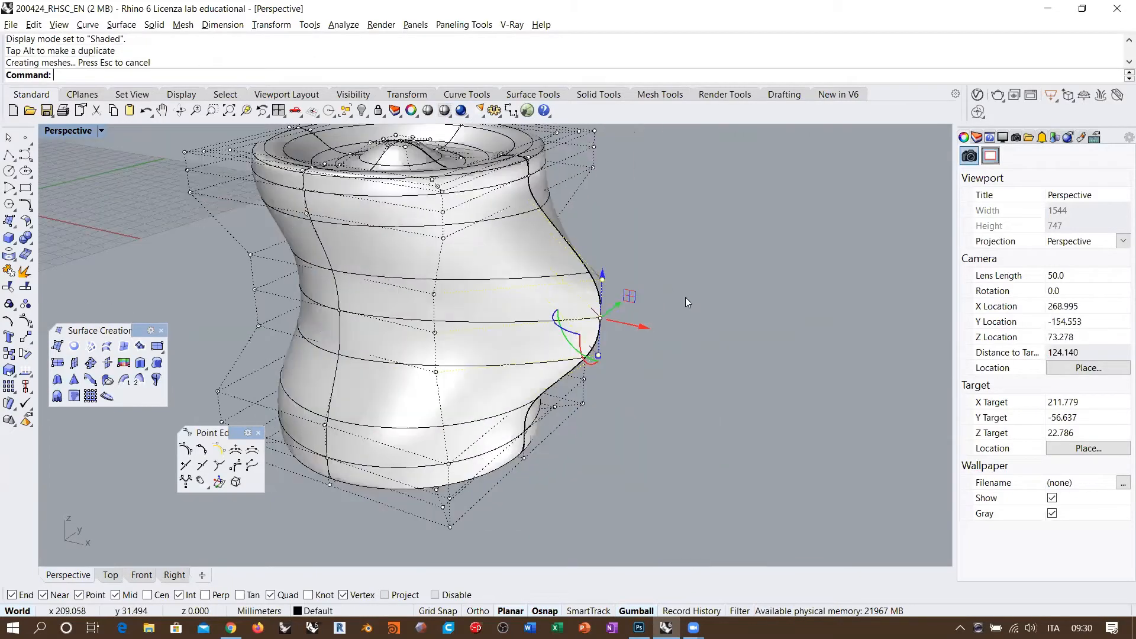
pyautogui.hotkey('ctrl', 'z')
pyautogui.moveTo(528, 333); pyautogui.dragTo(545, 279, button='right')
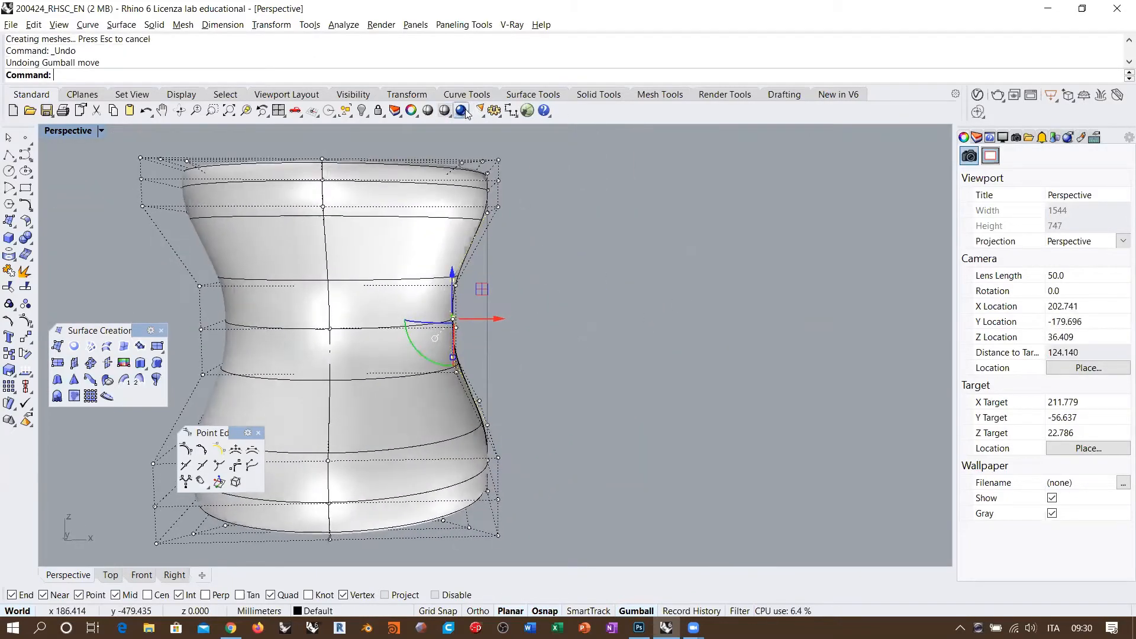
# Select the nine control points on one side of the vase's waist in the Front view, try moving them outward, and undo the move.
pyautogui.click(148, 573)
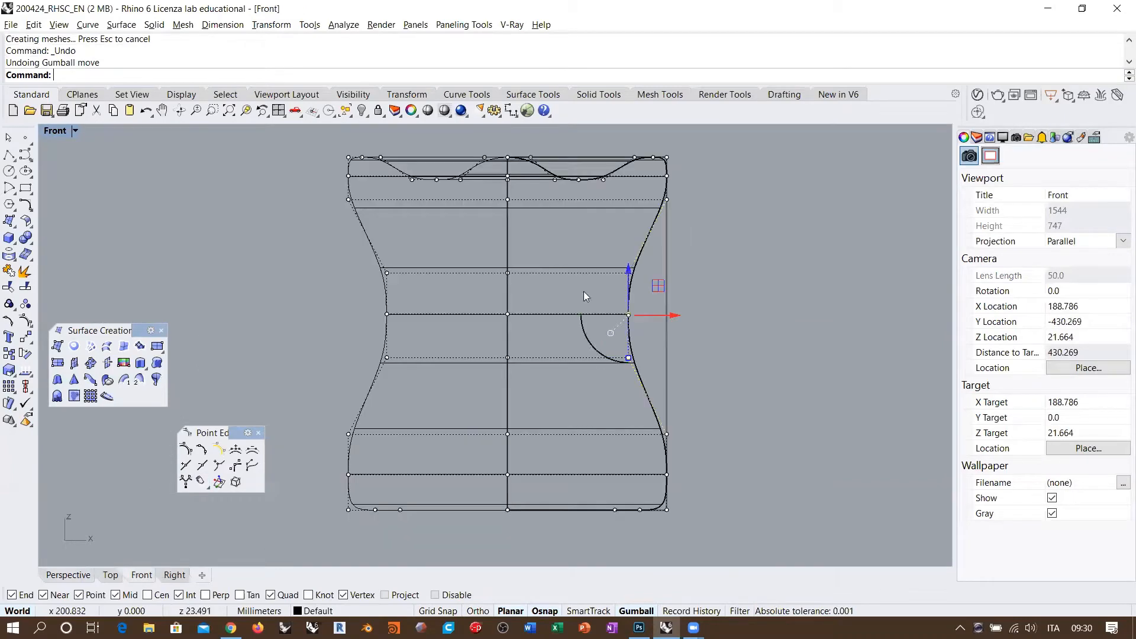
pyautogui.moveTo(612, 249); pyautogui.dragTo(645, 370)
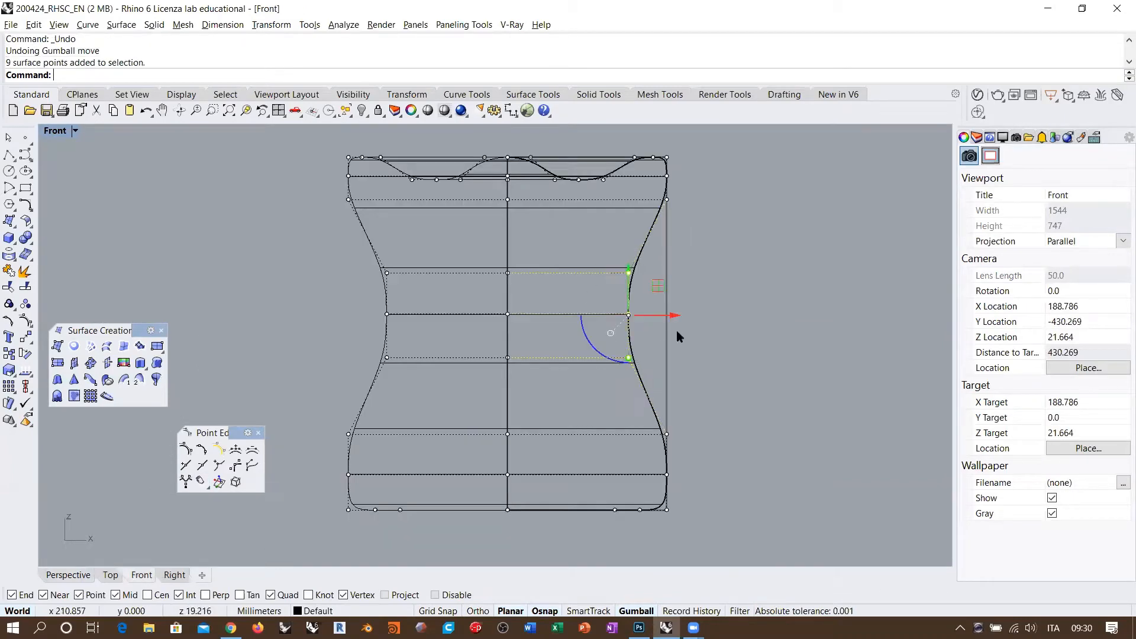
pyautogui.click(77, 575)
pyautogui.moveTo(501, 296); pyautogui.dragTo(593, 298)
pyautogui.moveTo(677, 324); pyautogui.dragTo(509, 299, button='right')
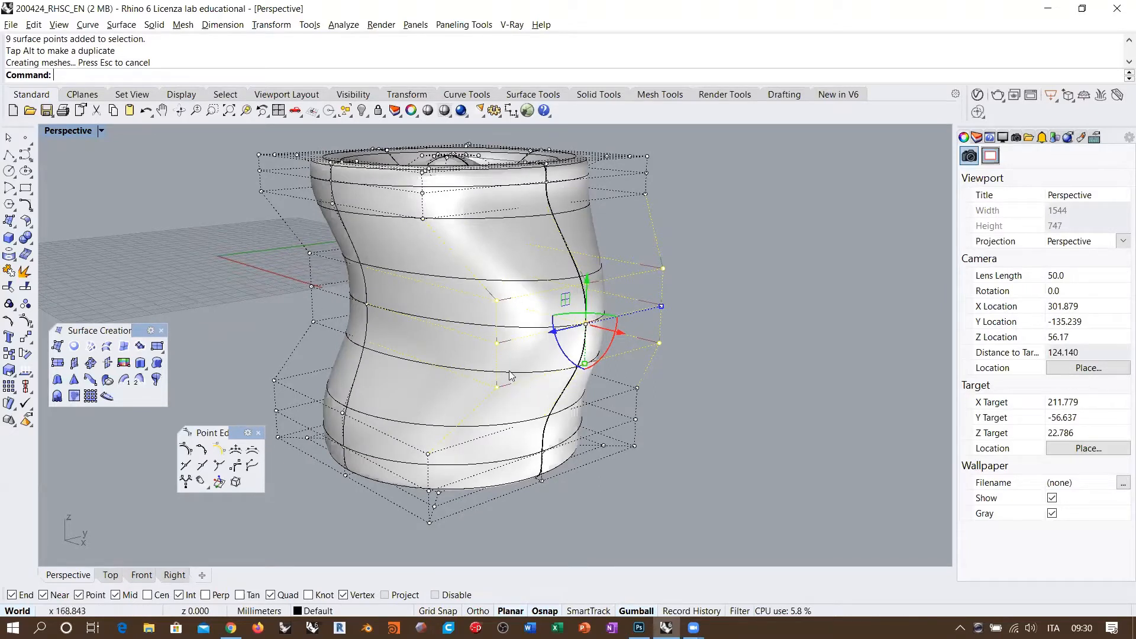
pyautogui.moveTo(509, 394); pyautogui.dragTo(526, 373, button='right')
pyautogui.hotkey('ctrl', 'z')
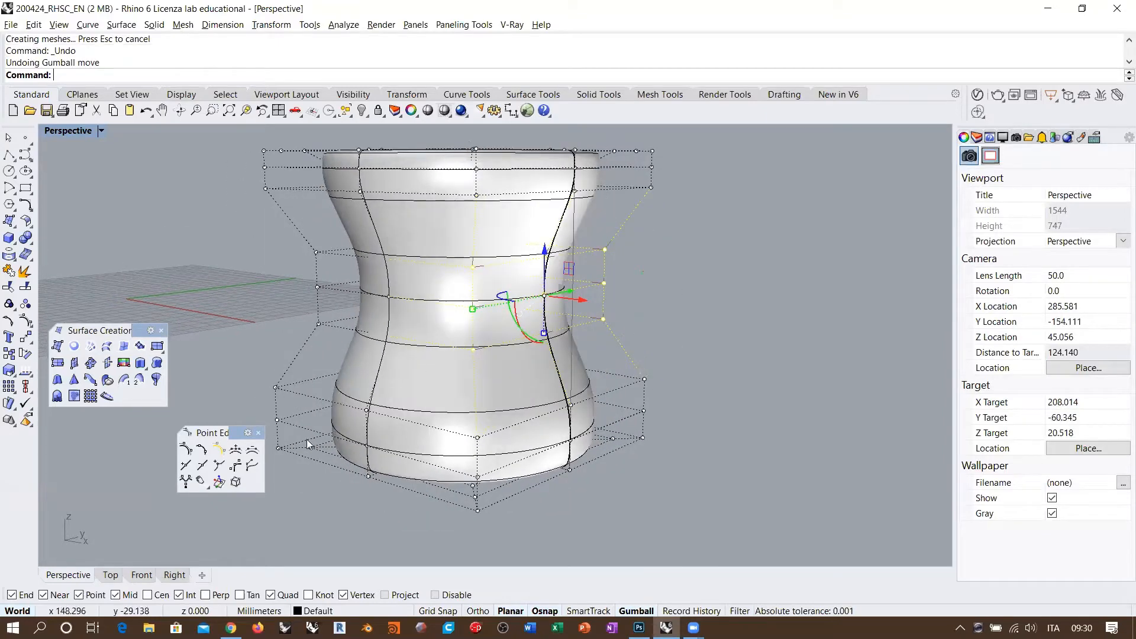
# Select all 24 control points around the vase's waist, try scaling them outward in every direction, and undo the scaling.
pyautogui.click(141, 575)
pyautogui.moveTo(322, 254); pyautogui.dragTo(662, 372)
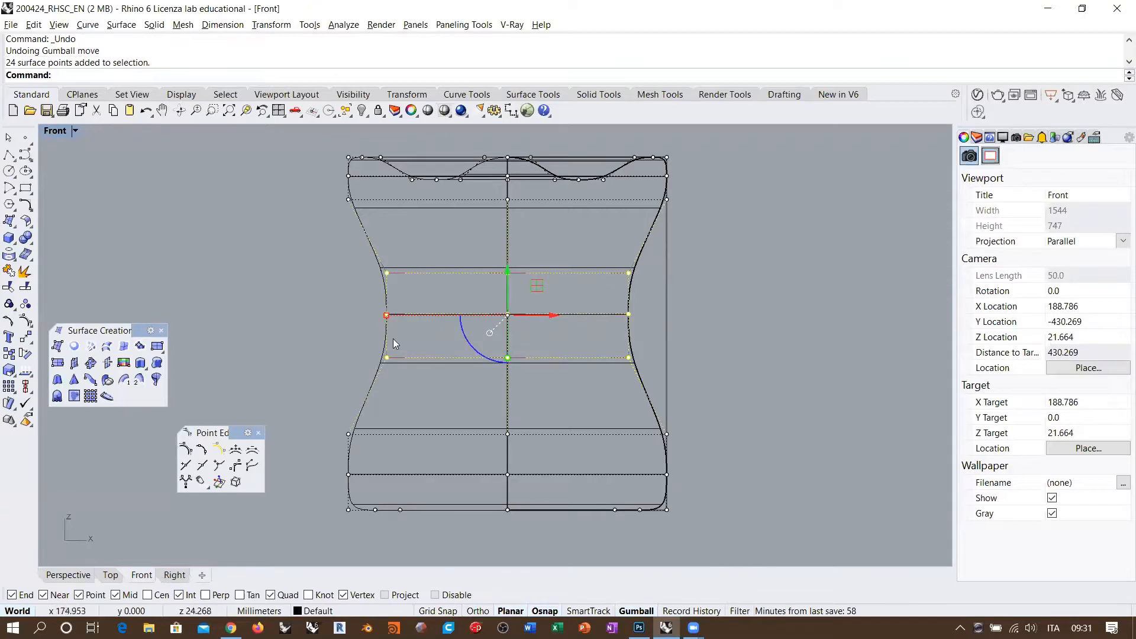
pyautogui.click(69, 575)
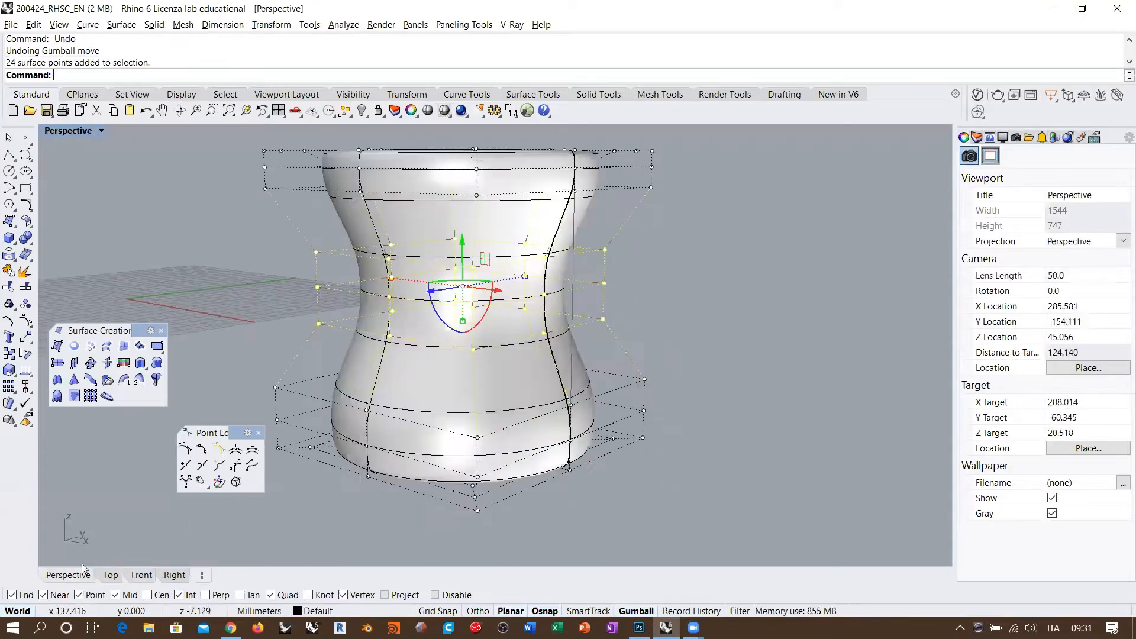
pyautogui.moveTo(484, 293)
pyautogui.mouseDown(button='right')
pyautogui.moveTo(499, 319)
pyautogui.moveTo(503, 309)
pyautogui.mouseUp(button='right')
pyautogui.keyDown('shift'); pyautogui.moveTo(380, 301); pyautogui.dragTo(400, 319, button='right'); pyautogui.keyUp('shift')
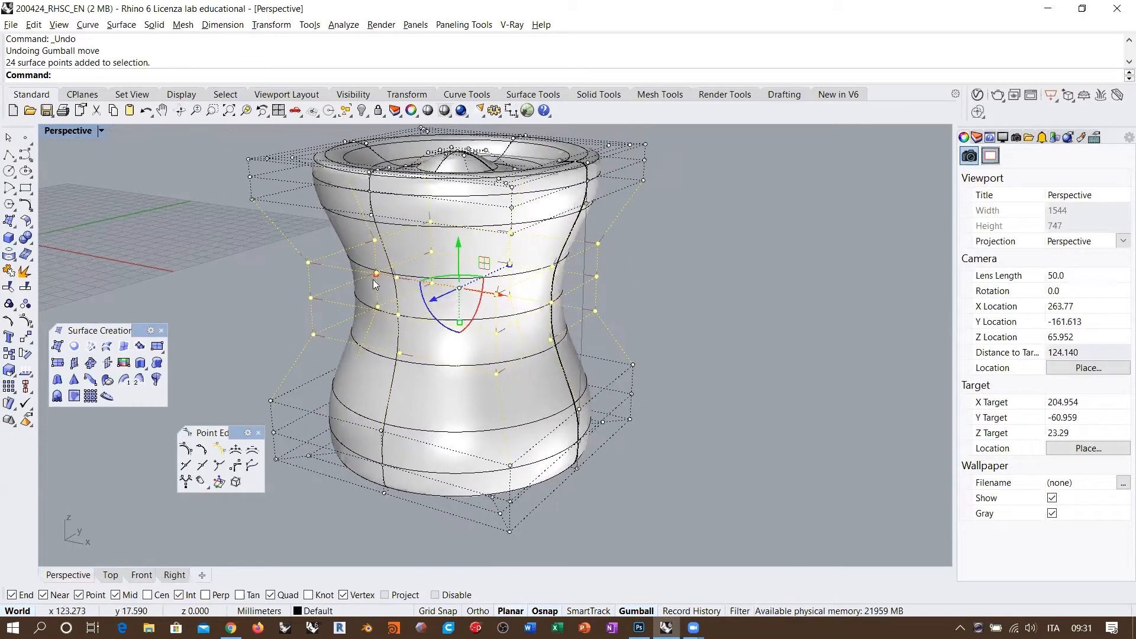
pyautogui.keyDown('shift'); pyautogui.moveTo(376, 274); pyautogui.dragTo(278, 266); pyautogui.keyUp('shift')
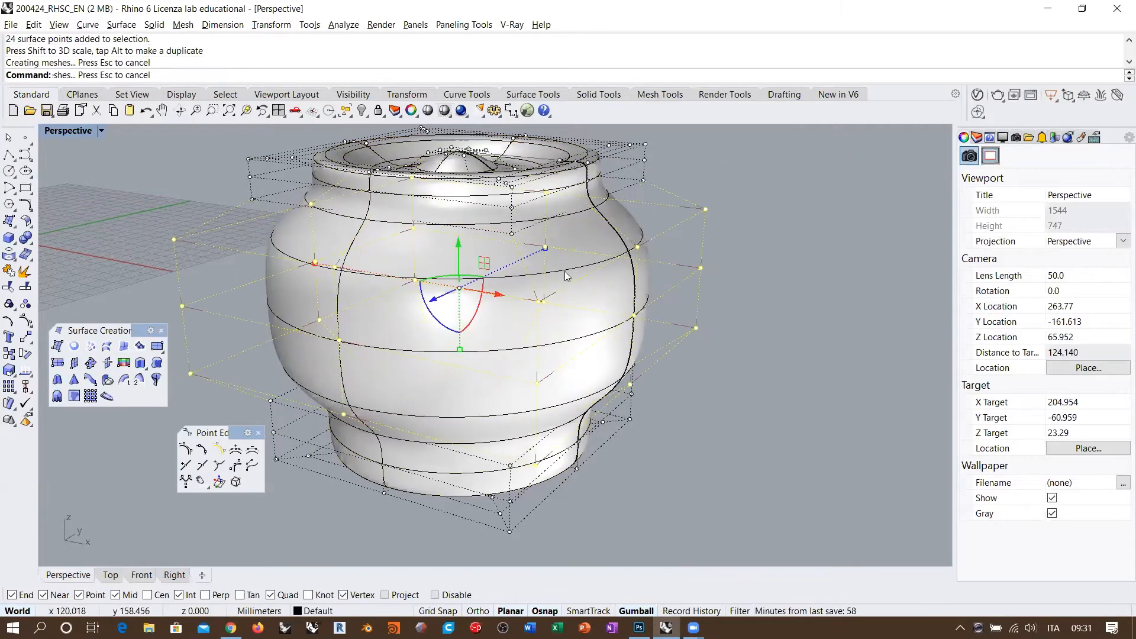
pyautogui.moveTo(643, 359); pyautogui.dragTo(577, 312, button='right')
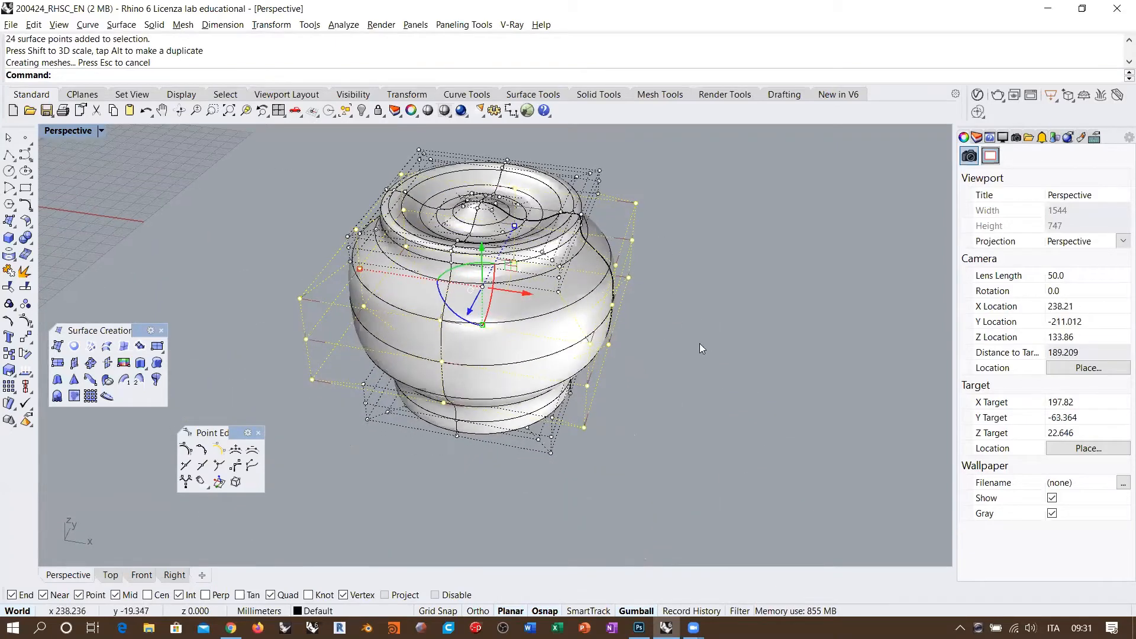
pyautogui.hotkey('ctrl', 'z')
# Turn off the vase's control points and draw a circle with a radius of about 26 mm beside the vase.
pyautogui.click(673, 304)
pyautogui.moveTo(673, 304); pyautogui.dragTo(575, 304, button='right')
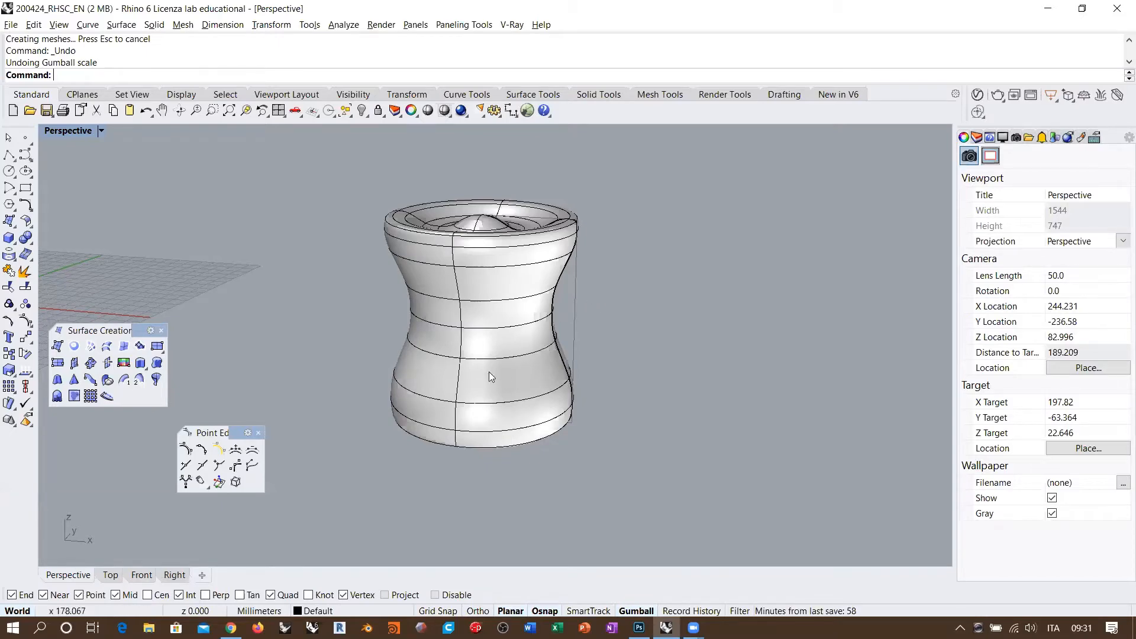
pyautogui.moveTo(507, 366); pyautogui.dragTo(502, 395, button='right')
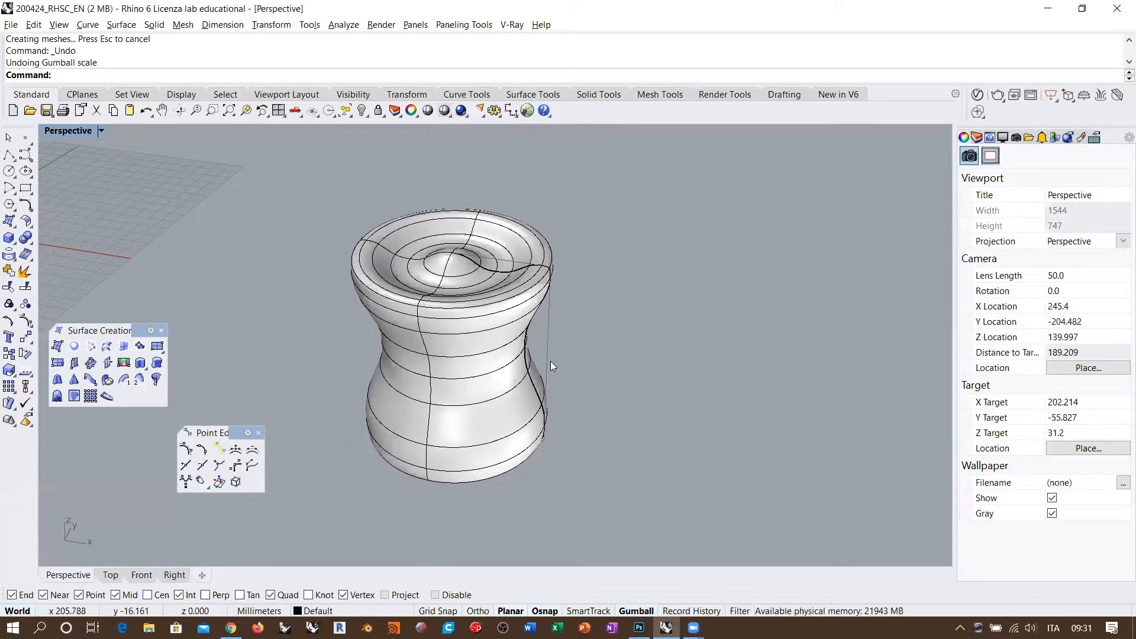
pyautogui.moveTo(550, 365); pyautogui.dragTo(448, 361, button='right')
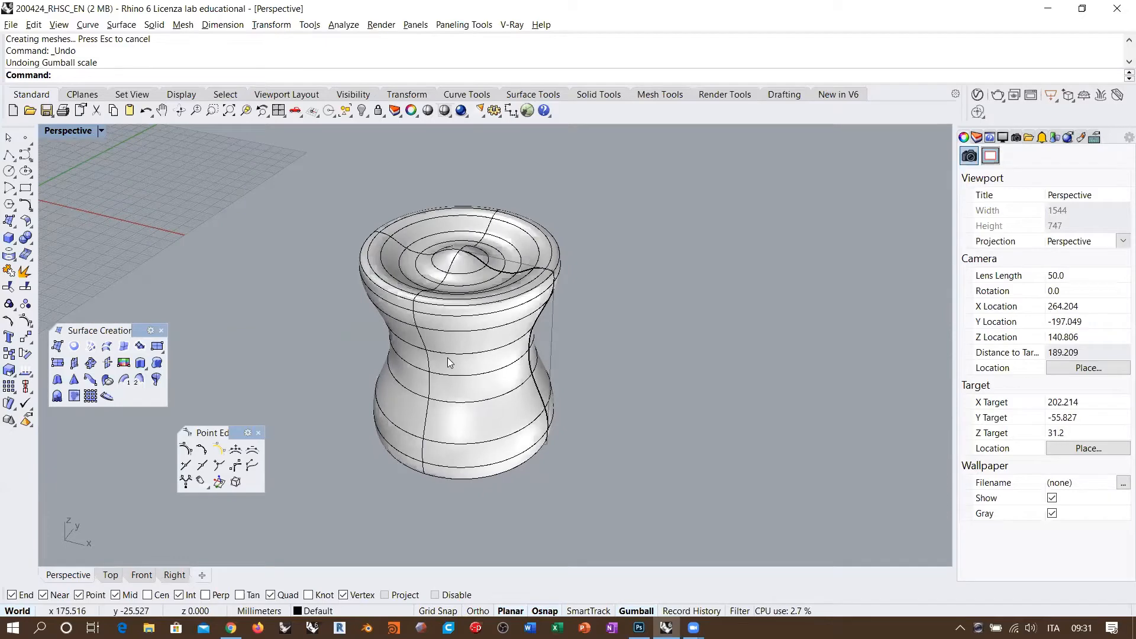
pyautogui.scroll(-4, 385, 324)
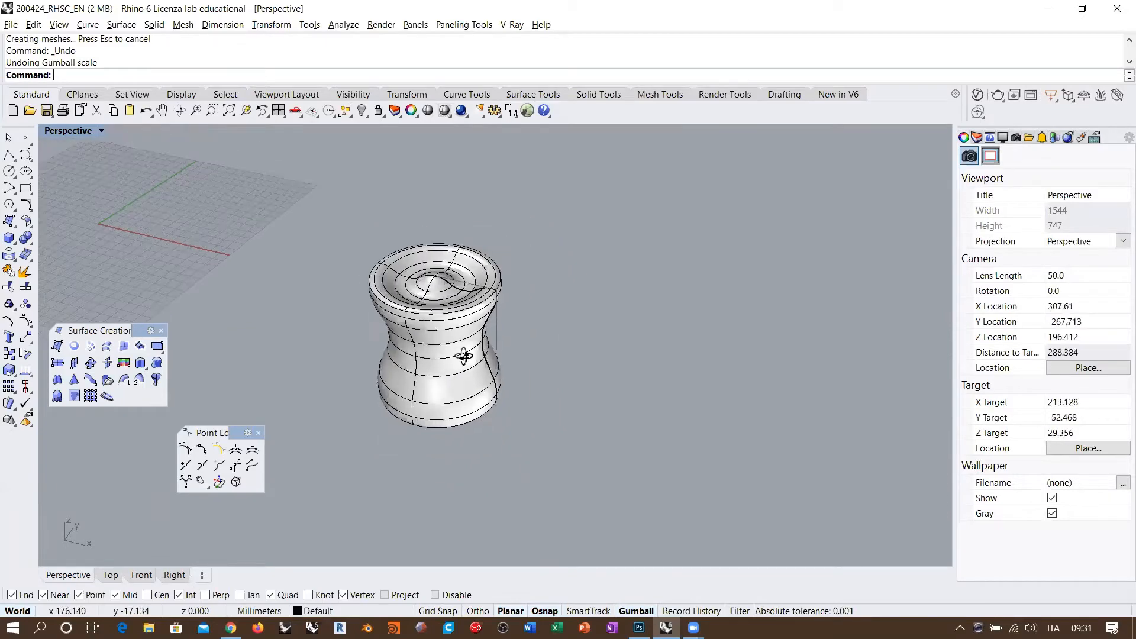
pyautogui.moveTo(464, 358); pyautogui.dragTo(512, 400, button='right')
pyautogui.keyDown('shift'); pyautogui.moveTo(512, 400); pyautogui.dragTo(422, 390, button='right'); pyautogui.keyUp('shift')
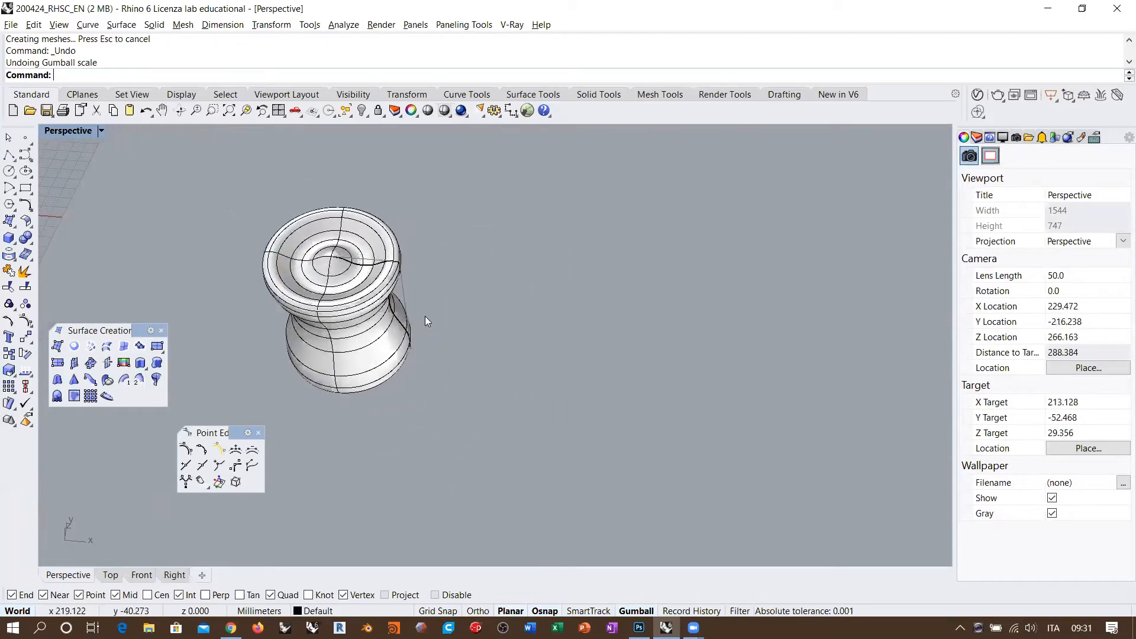
pyautogui.click(9, 171)
pyautogui.click(560, 397)
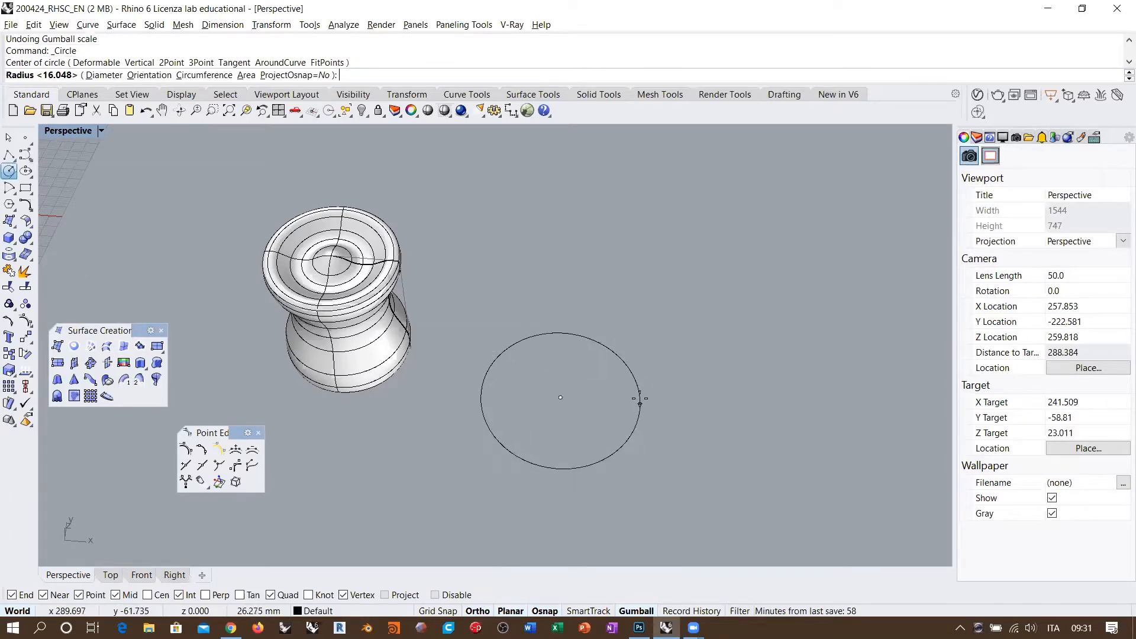
pyautogui.click(639, 398)
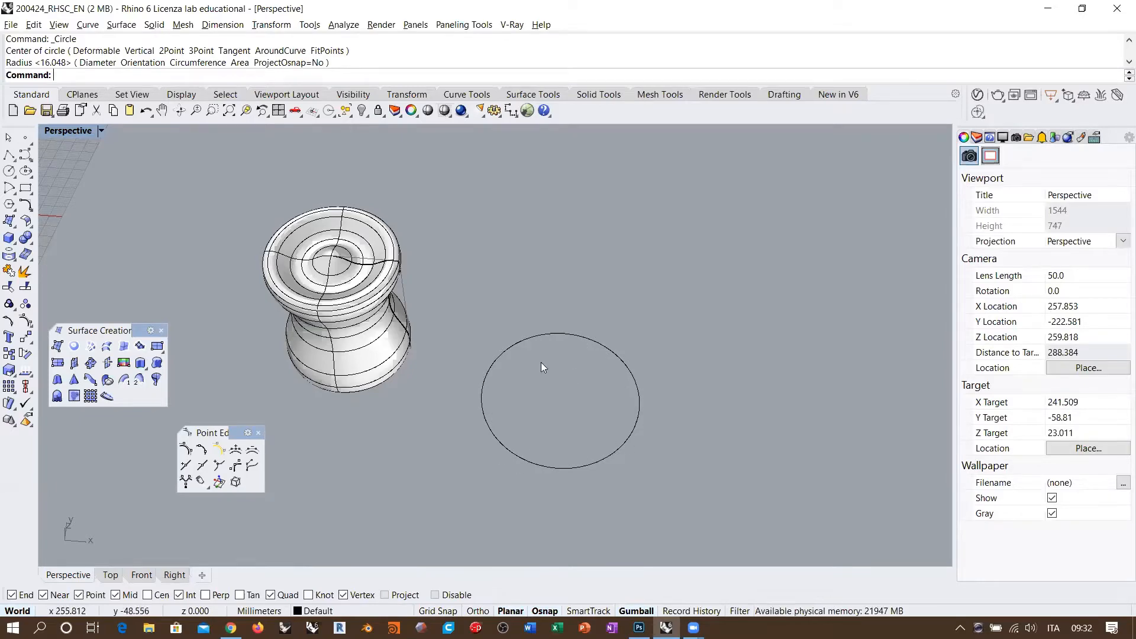
# Rebuild the circle with a point count of 16 and degree 3, deleting the input curve.
pyautogui.click(512, 347)
pyautogui.moveTo(612, 410); pyautogui.dragTo(572, 406, button='right')
pyautogui.scroll(4, 565, 385)
pyautogui.keyDown('shift'); pyautogui.moveTo(571, 406); pyautogui.dragTo(573, 429, button='right'); pyautogui.keyUp('shift')
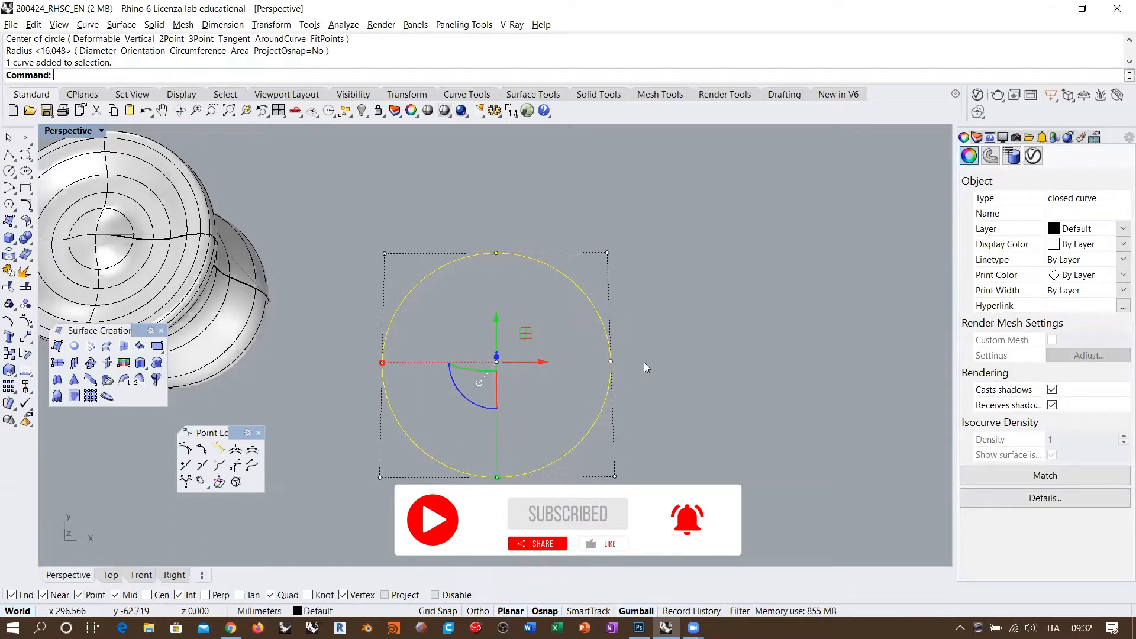
pyautogui.write('Rebuild')
pyautogui.press('Return')
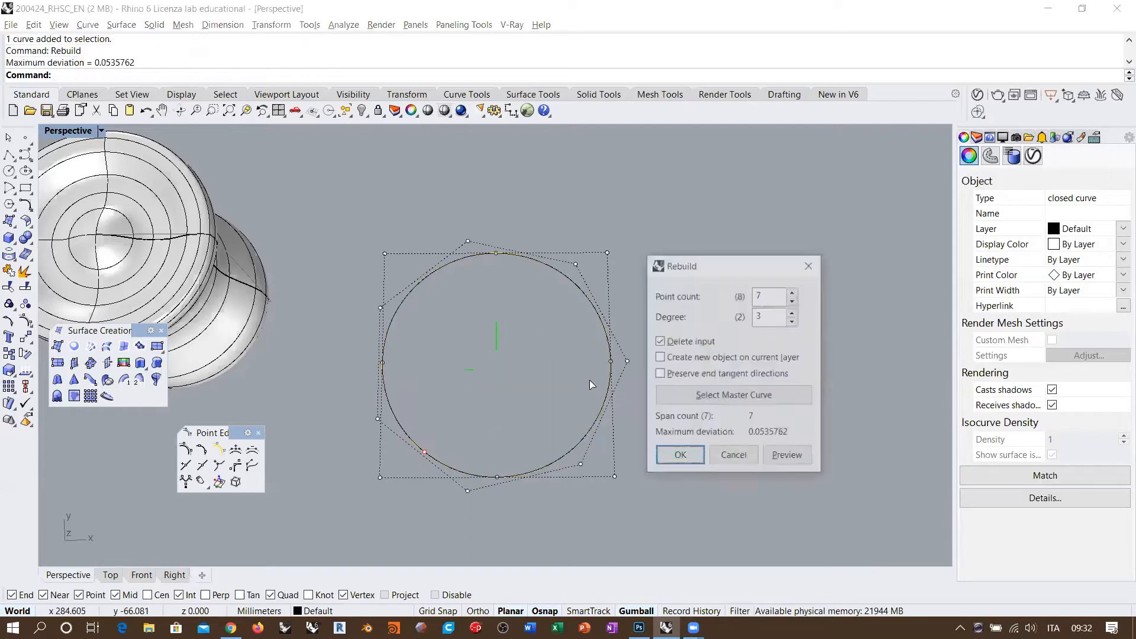
pyautogui.press('Tab')
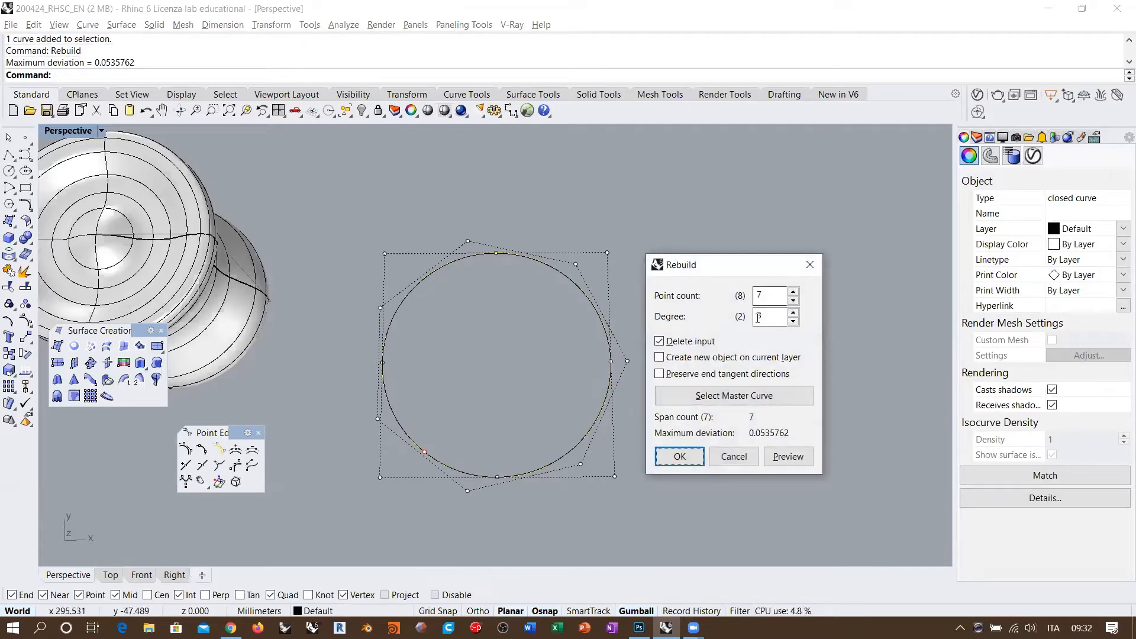
pyautogui.write('1')
pyautogui.hotkey('shift', 'Tab')
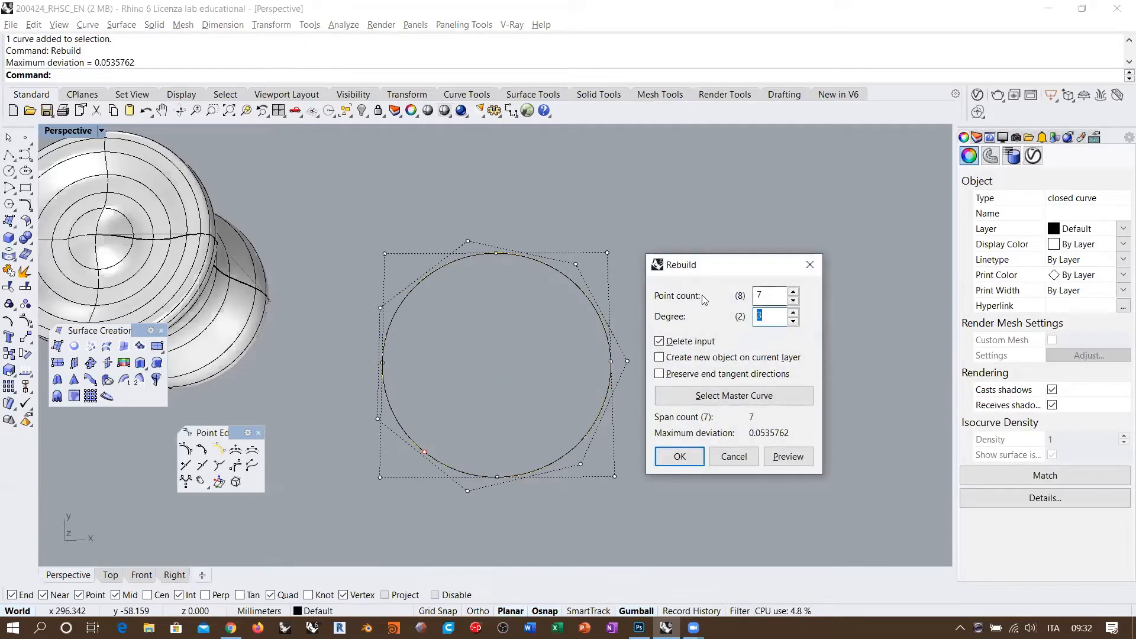
pyautogui.write('16')
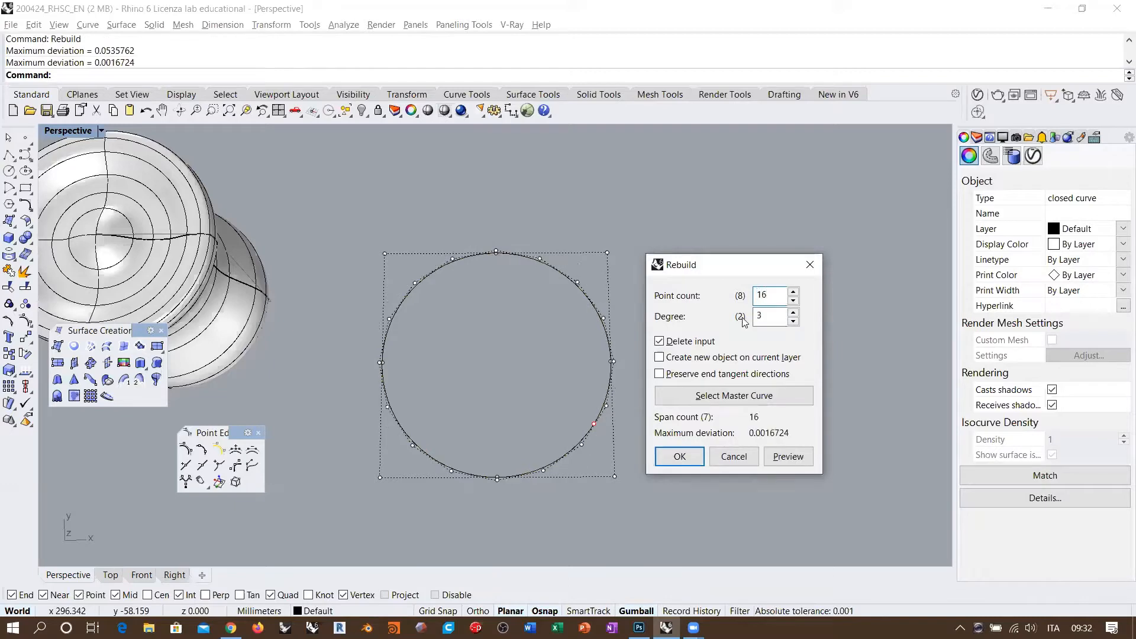
pyautogui.click(674, 458)
# In the Top view, select every other control point around the rebuilt circle, eight points in all.
pyautogui.keyDown('shift'); pyautogui.moveTo(642, 383); pyautogui.dragTo(380, 286, button='right'); pyautogui.keyUp('shift')
pyautogui.click(113, 575)
pyautogui.scroll(2, 518, 319)
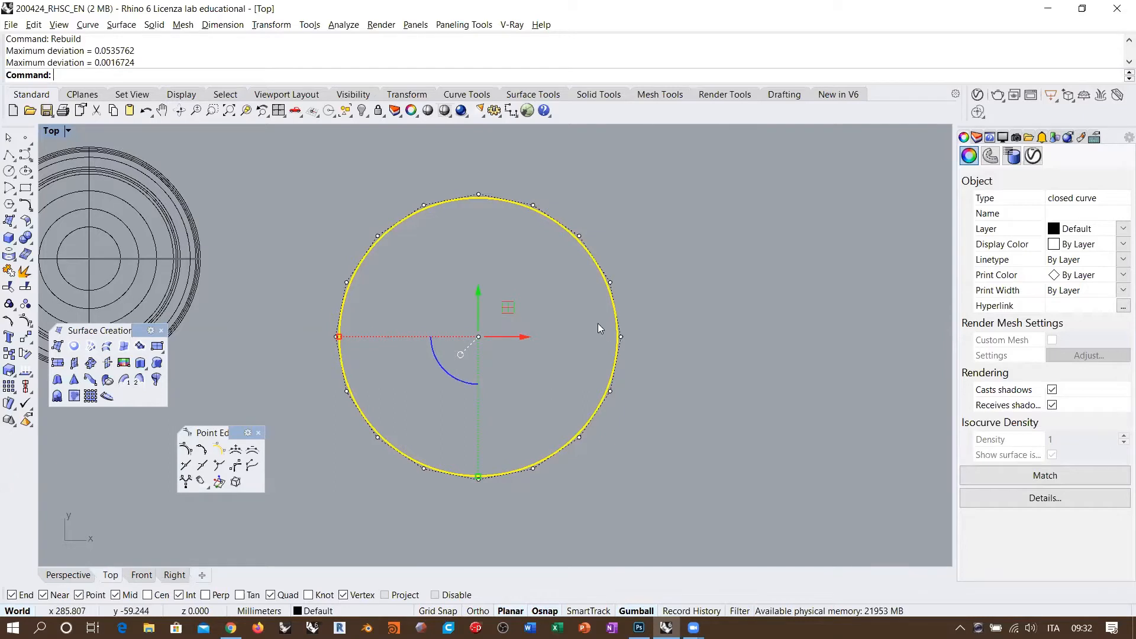
pyautogui.moveTo(584, 311); pyautogui.dragTo(659, 361)
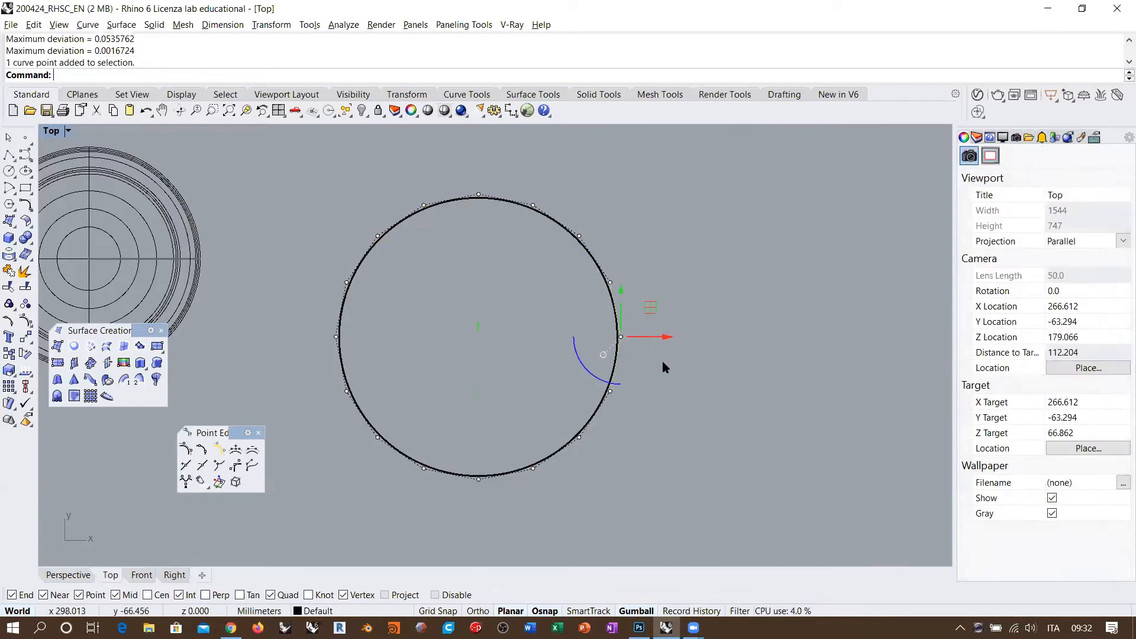
pyautogui.keyDown('shift'); pyautogui.moveTo(551, 246); pyautogui.dragTo(609, 219); pyautogui.keyUp('shift')
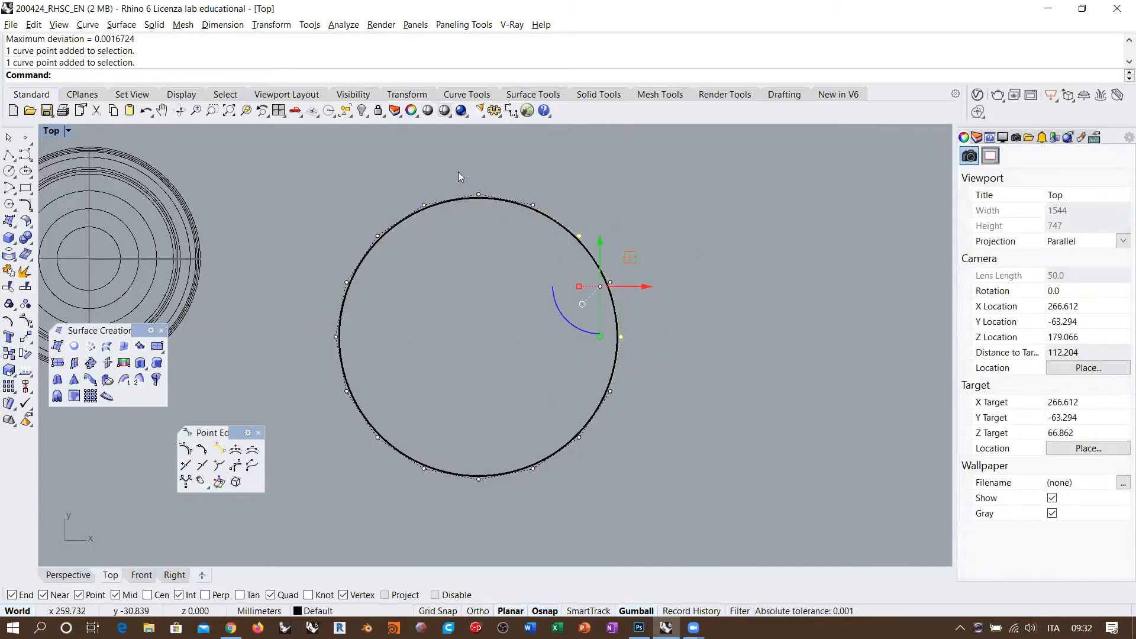
pyautogui.keyDown('shift'); pyautogui.moveTo(459, 173); pyautogui.dragTo(506, 228); pyautogui.keyUp('shift')
pyautogui.keyDown('shift'); pyautogui.moveTo(370, 221); pyautogui.dragTo(405, 270); pyautogui.keyUp('shift')
pyautogui.keyDown('shift'); pyautogui.moveTo(313, 321); pyautogui.dragTo(353, 361); pyautogui.keyUp('shift')
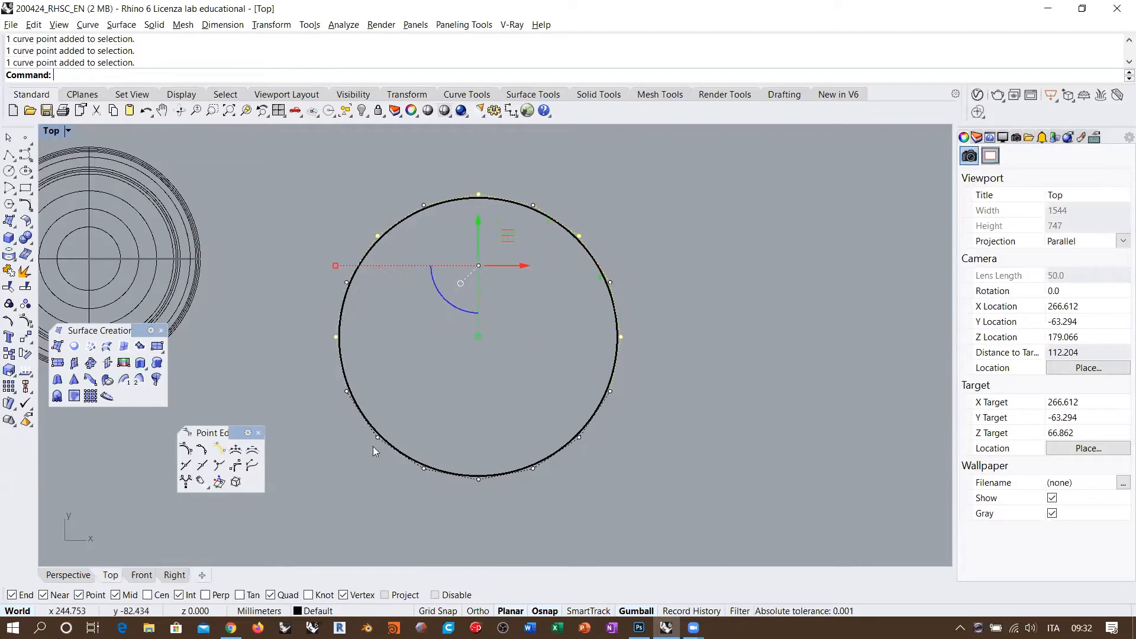
pyautogui.keyDown('shift'); pyautogui.moveTo(372, 448); pyautogui.dragTo(388, 429); pyautogui.keyUp('shift')
pyautogui.keyDown('shift'); pyautogui.moveTo(459, 512); pyautogui.dragTo(513, 452); pyautogui.keyUp('shift')
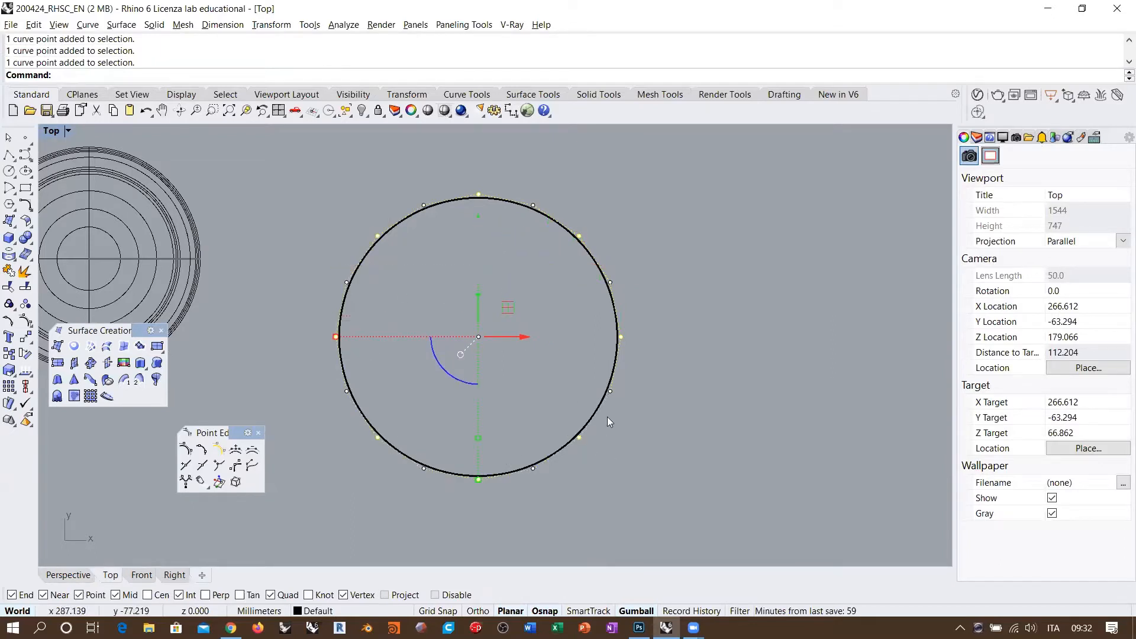
# Scale the eight selected points outward into a star shape, rotate them counterclockwise to twist its tips, and clear the selection.
pyautogui.scroll(-1, 548, 339)
pyautogui.moveTo(378, 337); pyautogui.dragTo(258, 336)
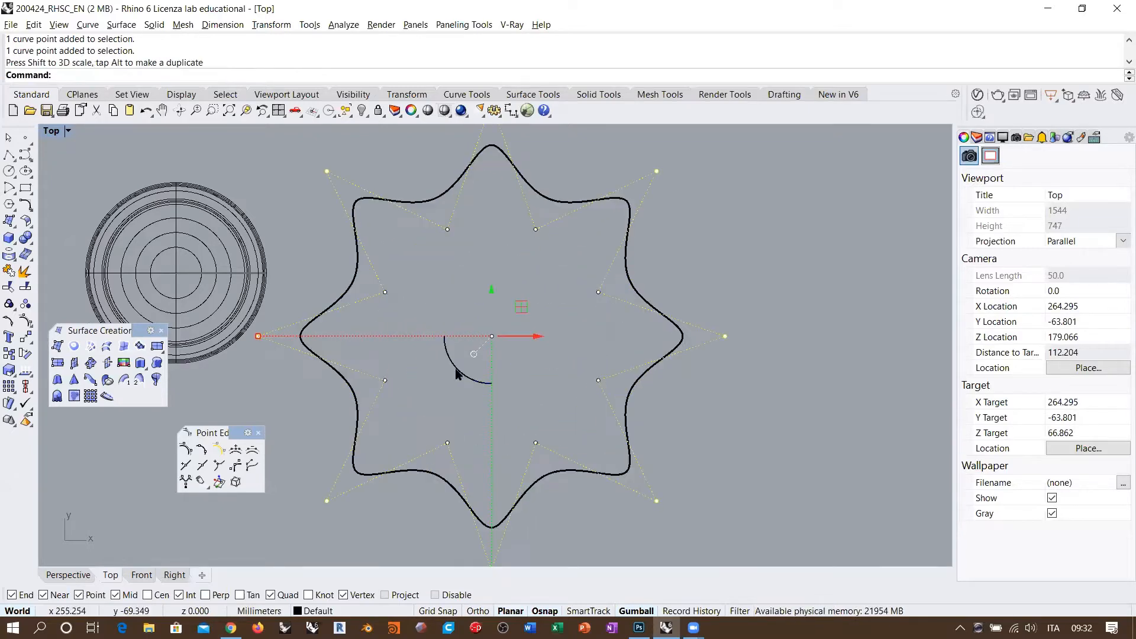
pyautogui.moveTo(456, 372); pyautogui.dragTo(498, 386)
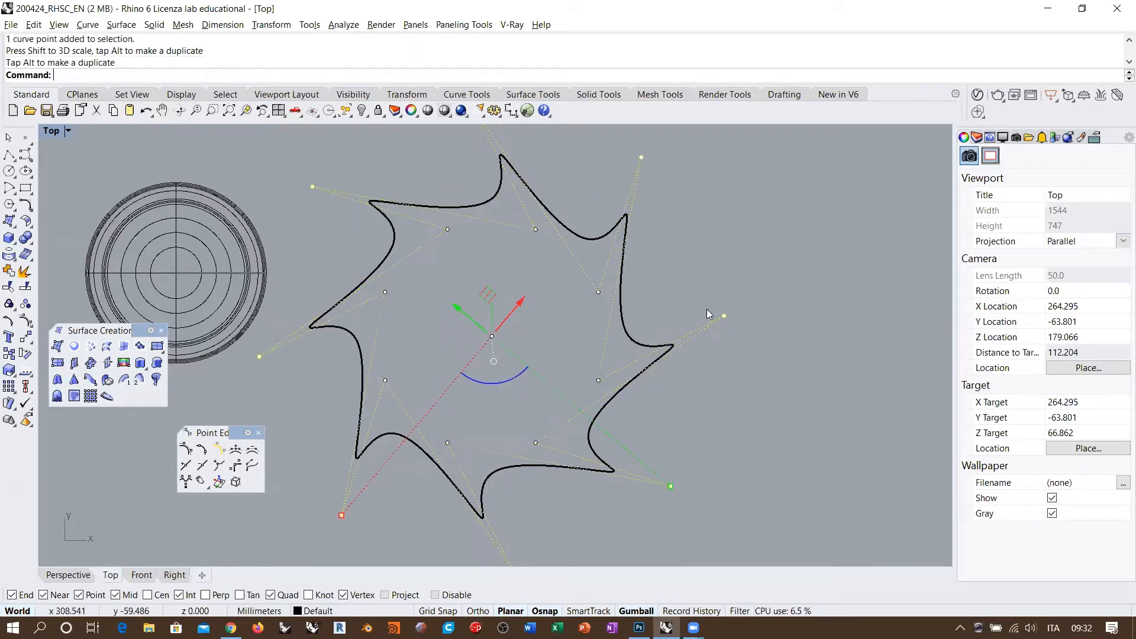
pyautogui.click(763, 259)
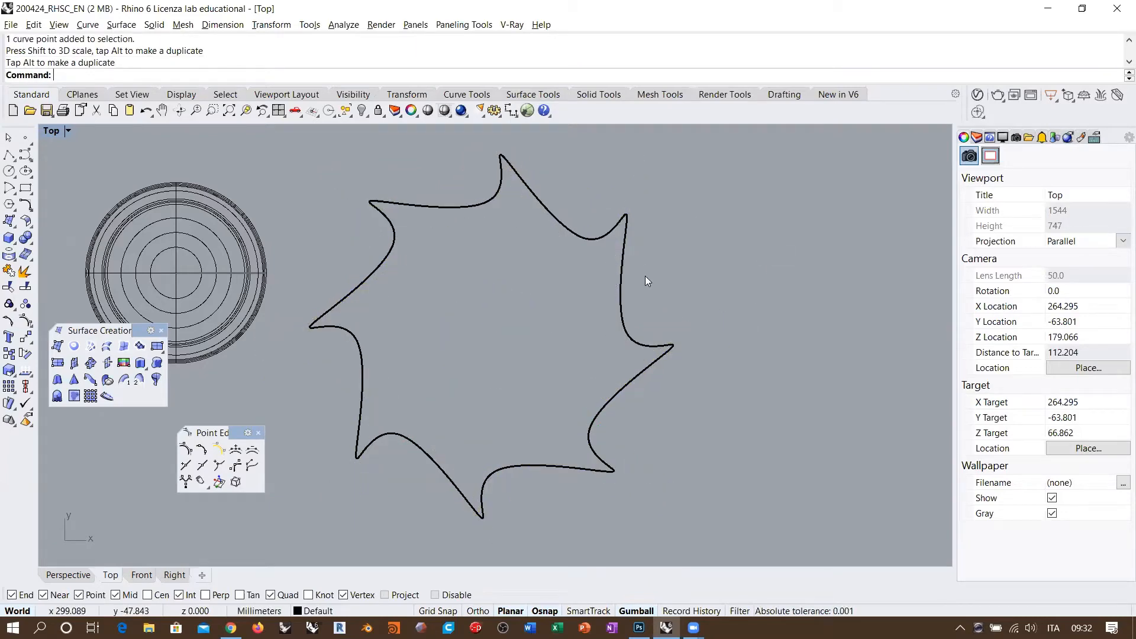
# Show the twisted star curve's control points and select its eight outer points in the Top view.
pyautogui.moveTo(651, 294); pyautogui.dragTo(579, 343)
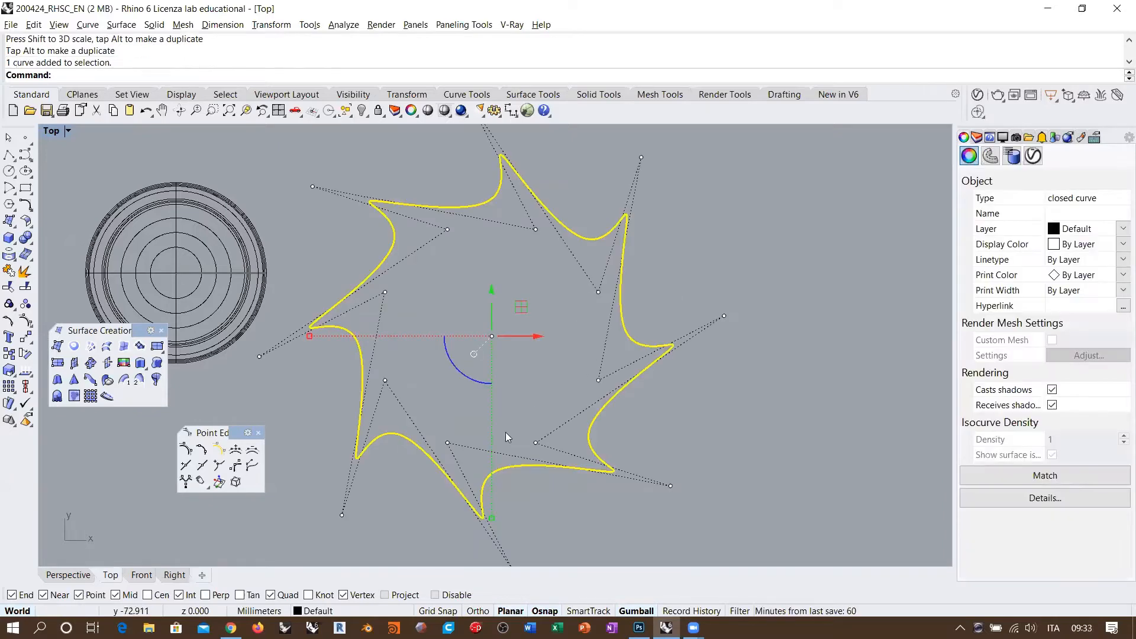
pyautogui.moveTo(264, 378); pyautogui.dragTo(241, 342)
pyautogui.keyDown('shift'); pyautogui.moveTo(292, 168); pyautogui.dragTo(329, 218); pyautogui.keyUp('shift')
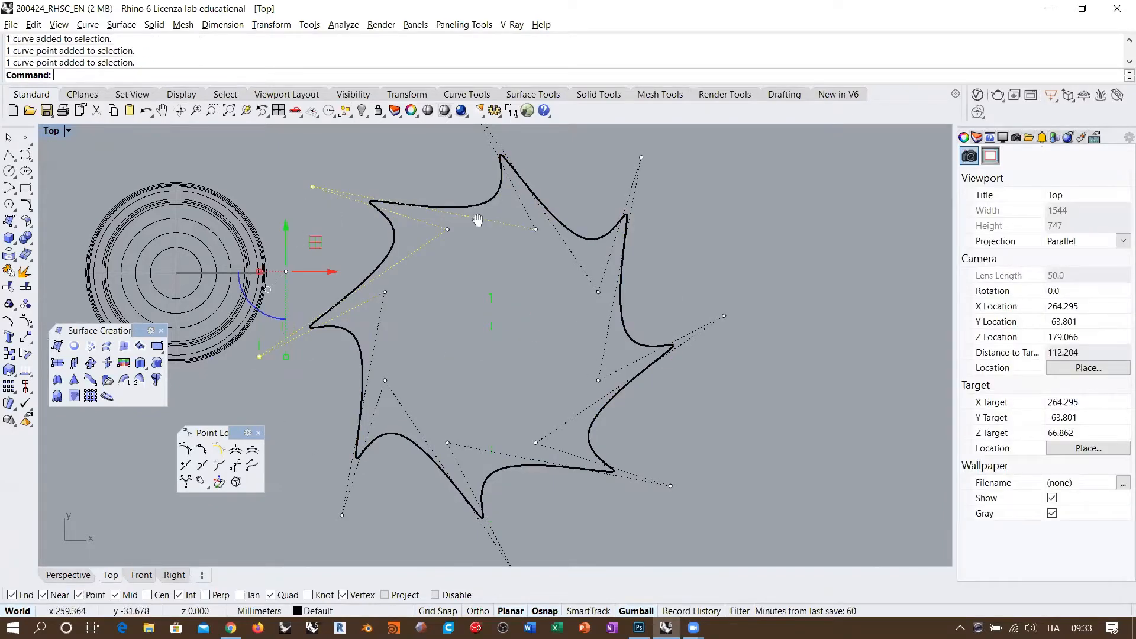
pyautogui.moveTo(477, 220); pyautogui.dragTo(455, 257, button='right')
pyautogui.keyDown('shift'); pyautogui.moveTo(415, 165); pyautogui.dragTo(517, 125); pyautogui.keyUp('shift')
pyautogui.keyDown('shift'); pyautogui.moveTo(573, 159); pyautogui.dragTo(650, 225); pyautogui.keyUp('shift')
pyautogui.keyDown('shift'); pyautogui.moveTo(674, 290); pyautogui.dragTo(719, 373); pyautogui.keyUp('shift')
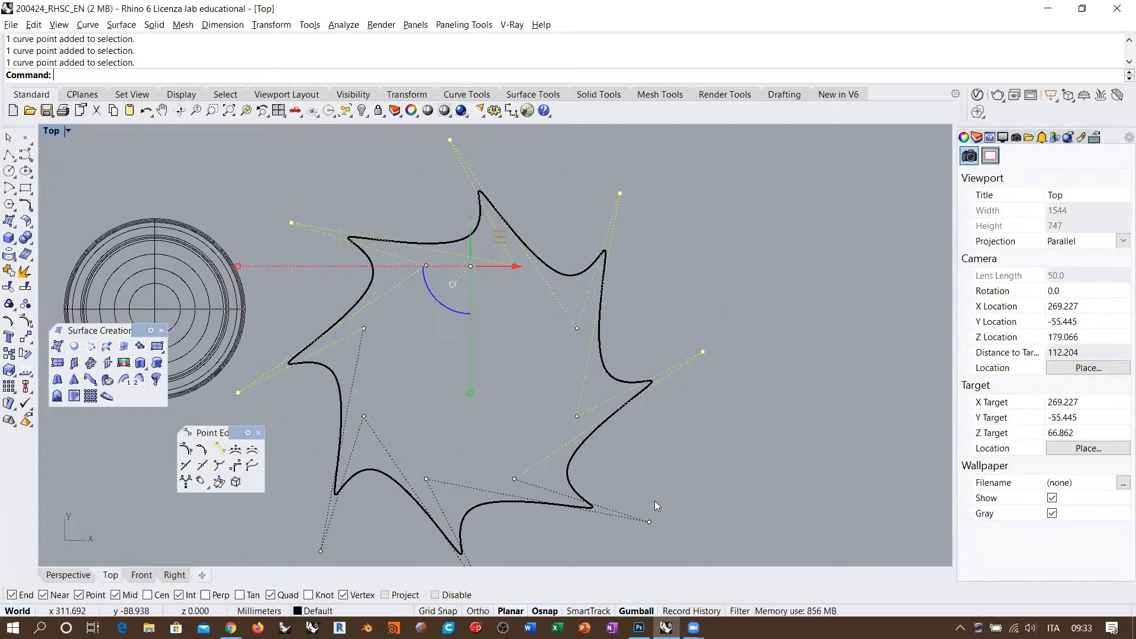
pyautogui.moveTo(654, 500); pyautogui.dragTo(672, 397, button='right')
pyautogui.keyDown('shift'); pyautogui.moveTo(679, 413); pyautogui.dragTo(625, 427); pyautogui.keyUp('shift')
pyautogui.keyDown('shift'); pyautogui.moveTo(321, 461); pyautogui.dragTo(372, 426); pyautogui.keyUp('shift')
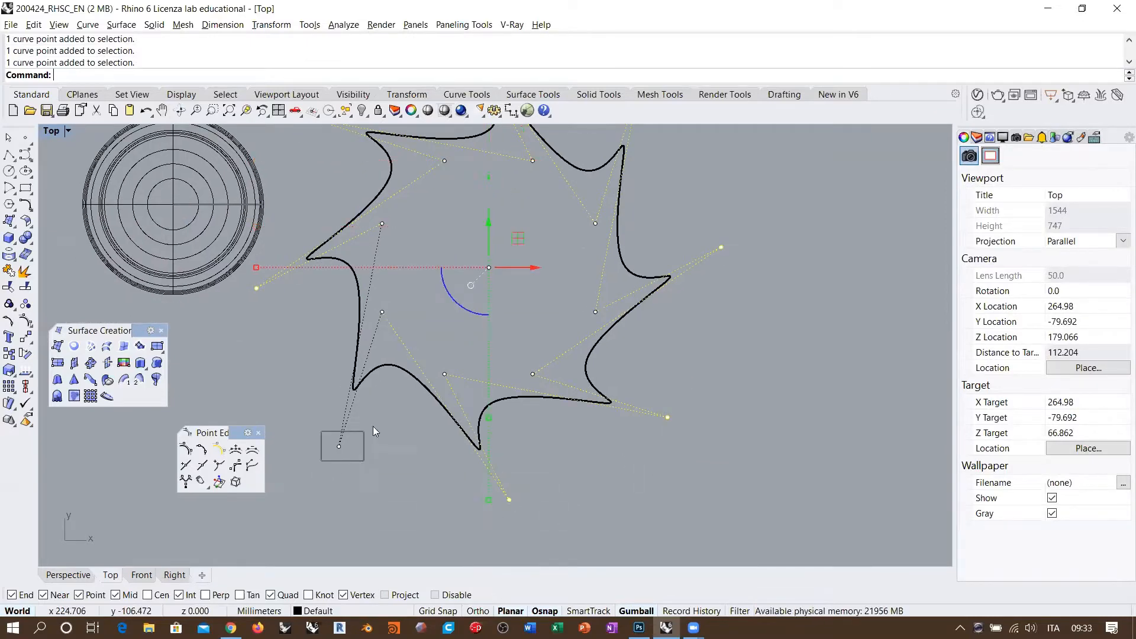
# In the Perspective view, move the eight outer points straight up along Z to make the curve three-dimensional.
pyautogui.click(70, 575)
pyautogui.moveTo(444, 343); pyautogui.dragTo(466, 362, button='right')
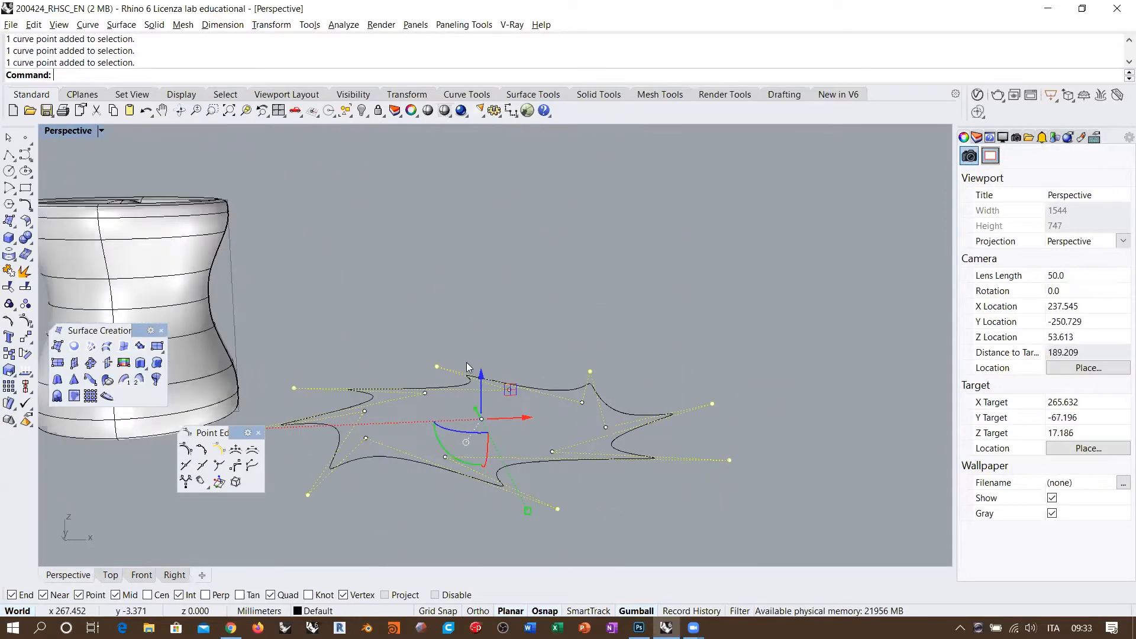
pyautogui.moveTo(481, 379); pyautogui.dragTo(480, 248)
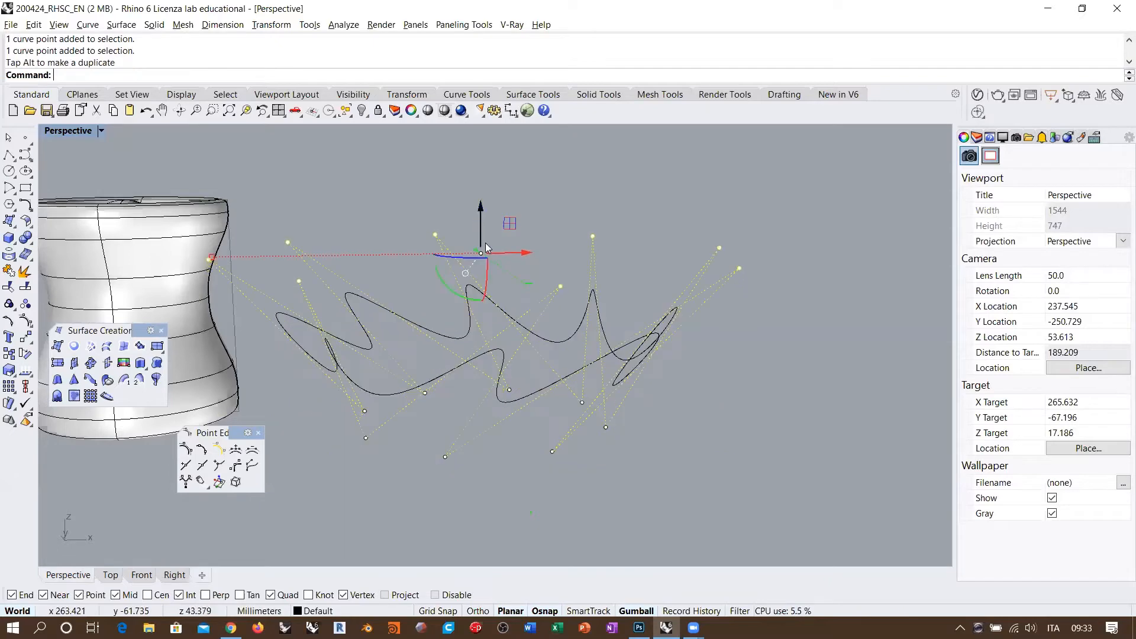
pyautogui.moveTo(508, 236); pyautogui.dragTo(554, 372, button='right')
# Turn off the wavy curve's control points and delete the curve.
pyautogui.press('Escape')
pyautogui.press('Escape')
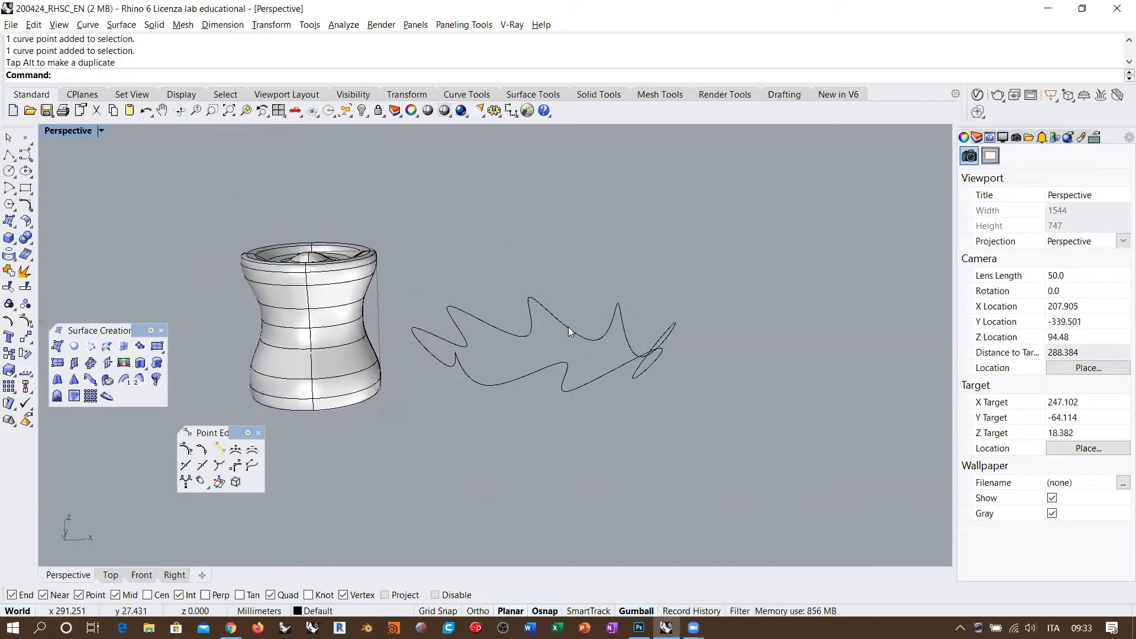
pyautogui.click(570, 332)
pyautogui.press('Delete')
# Move the vase along the negative Y direction, clear of its original profile curve.
pyautogui.moveTo(617, 336); pyautogui.dragTo(351, 323, button='right')
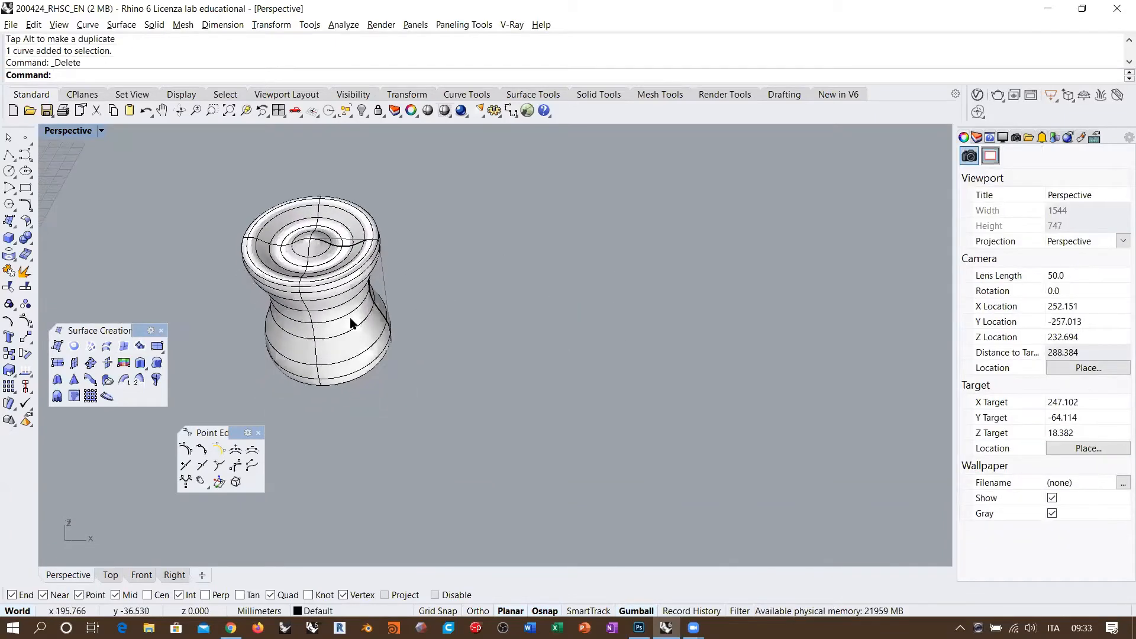
pyautogui.click(351, 323)
pyautogui.keyDown('shift'); pyautogui.moveTo(401, 296); pyautogui.dragTo(454, 315, button='right'); pyautogui.keyUp('shift')
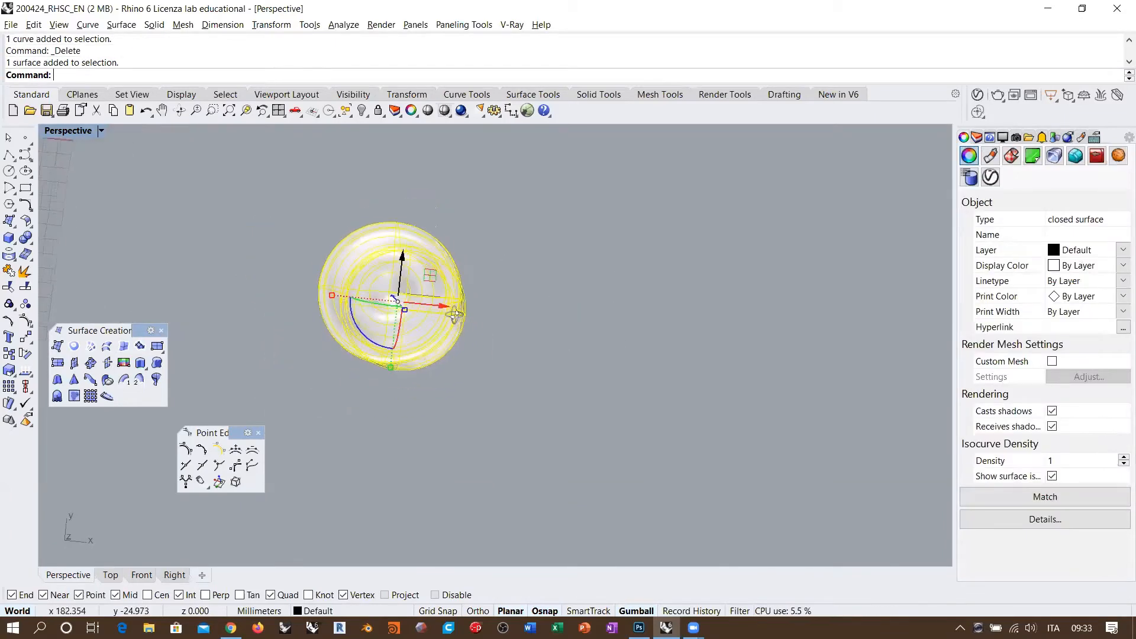
pyautogui.moveTo(409, 260); pyautogui.dragTo(372, 433)
pyautogui.click(550, 413)
pyautogui.moveTo(550, 413); pyautogui.dragTo(518, 313, button='right')
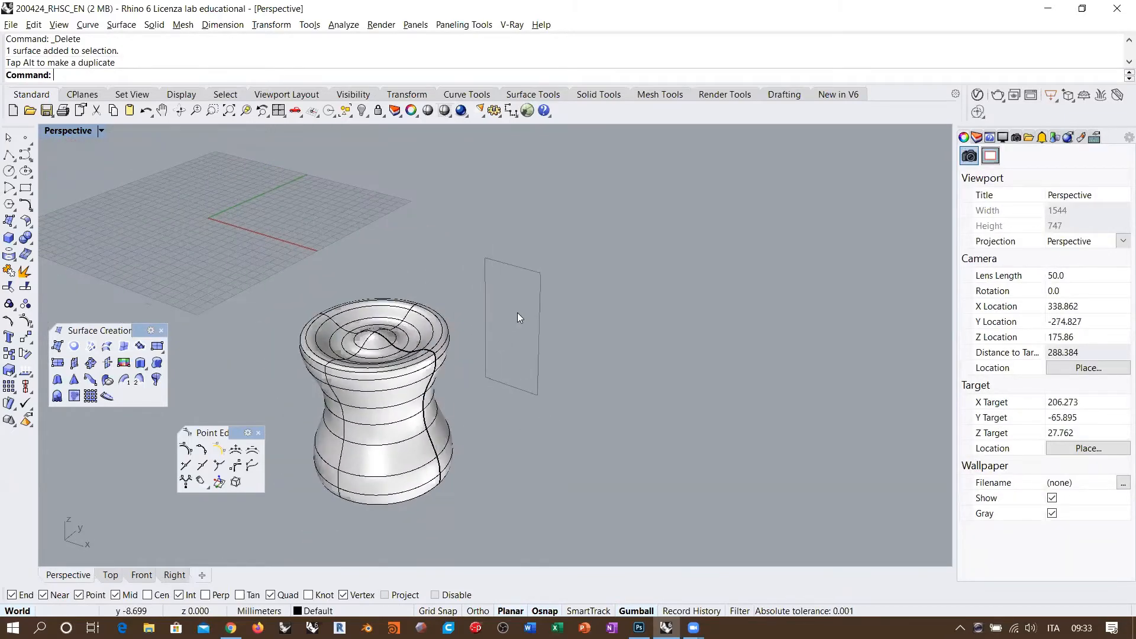
# Show all hidden objects and locate the vase's profile curve.
pyautogui.click(363, 112)
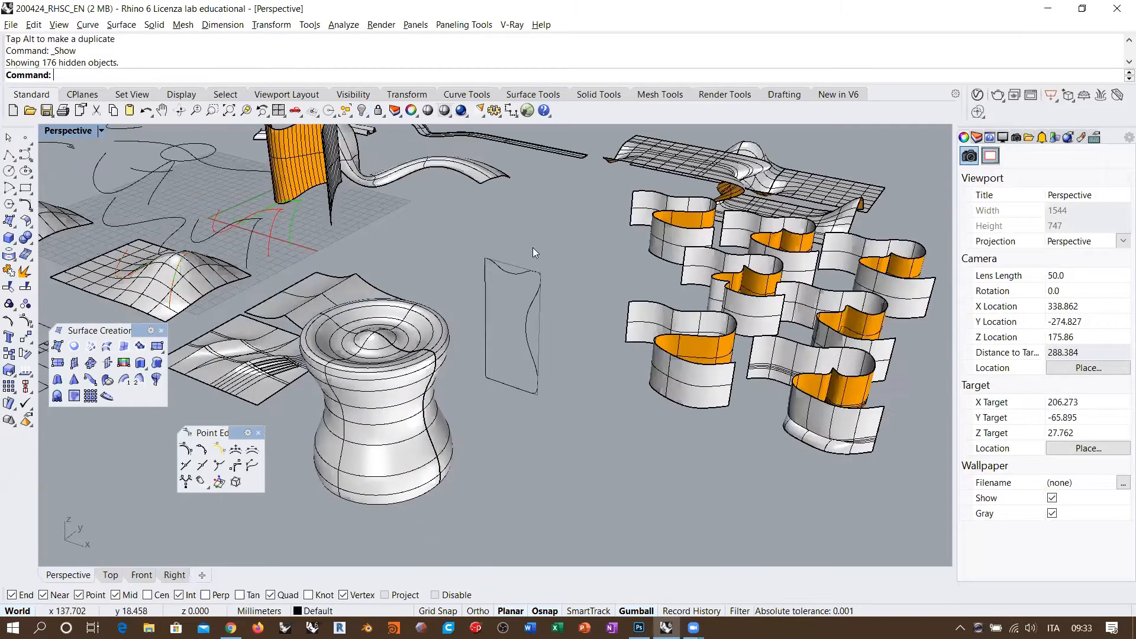
pyautogui.click(537, 325)
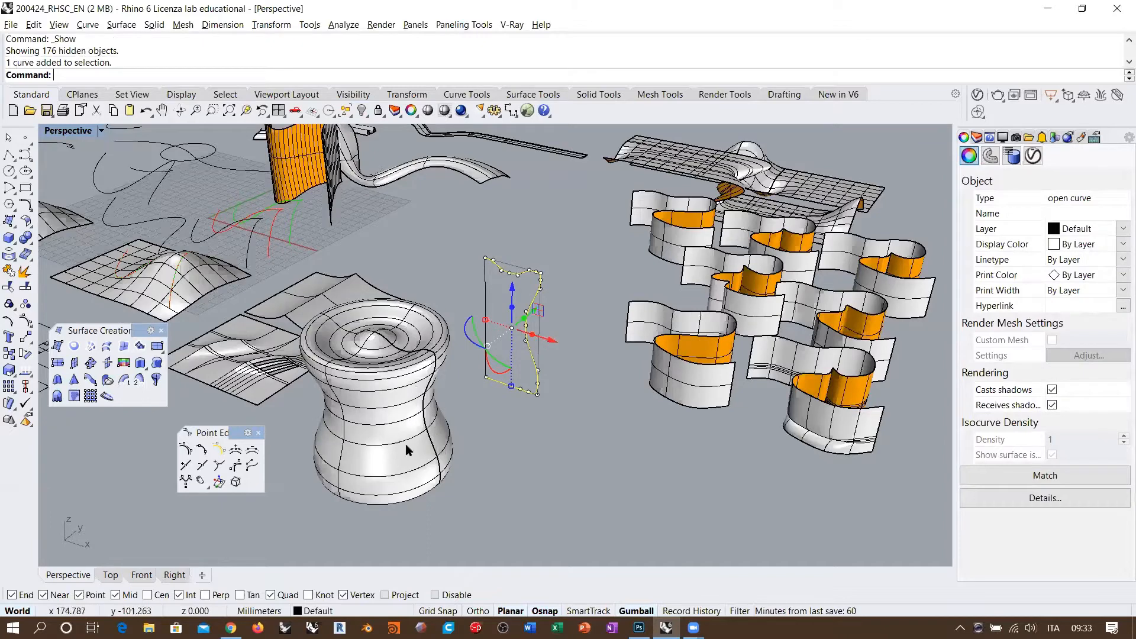
pyautogui.moveTo(467, 335); pyautogui.dragTo(479, 379, button='right')
pyautogui.scroll(6, 502, 290)
pyautogui.click(502, 290)
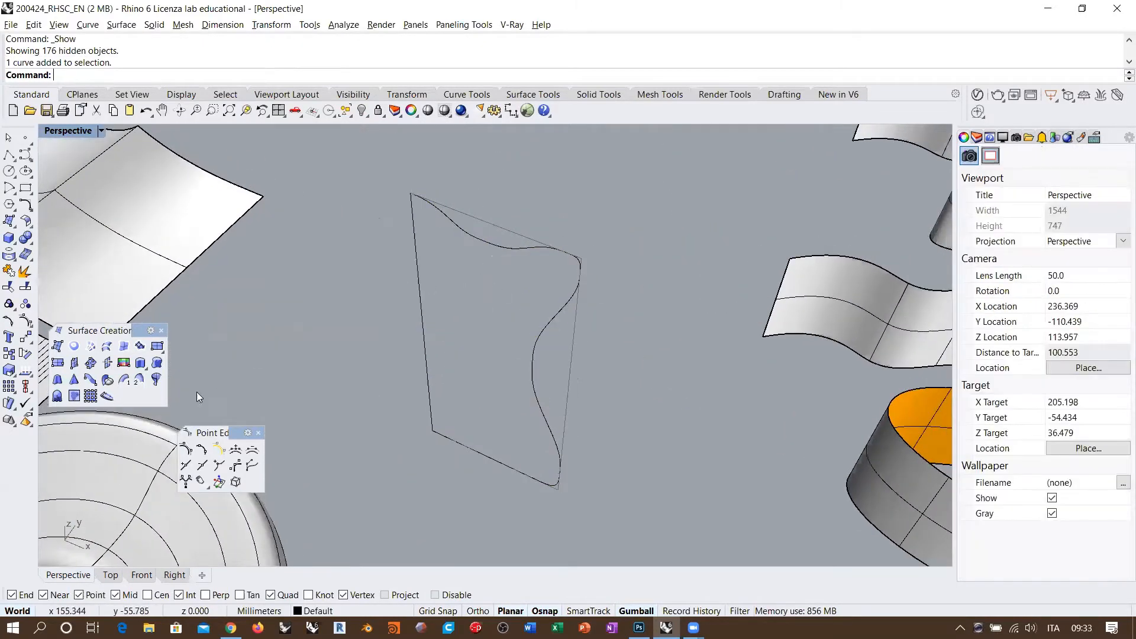
# Start a Revolve of the vase's profile curve, placing the revolve axis along the straight vertical line.
pyautogui.click(157, 380)
pyautogui.click(559, 312)
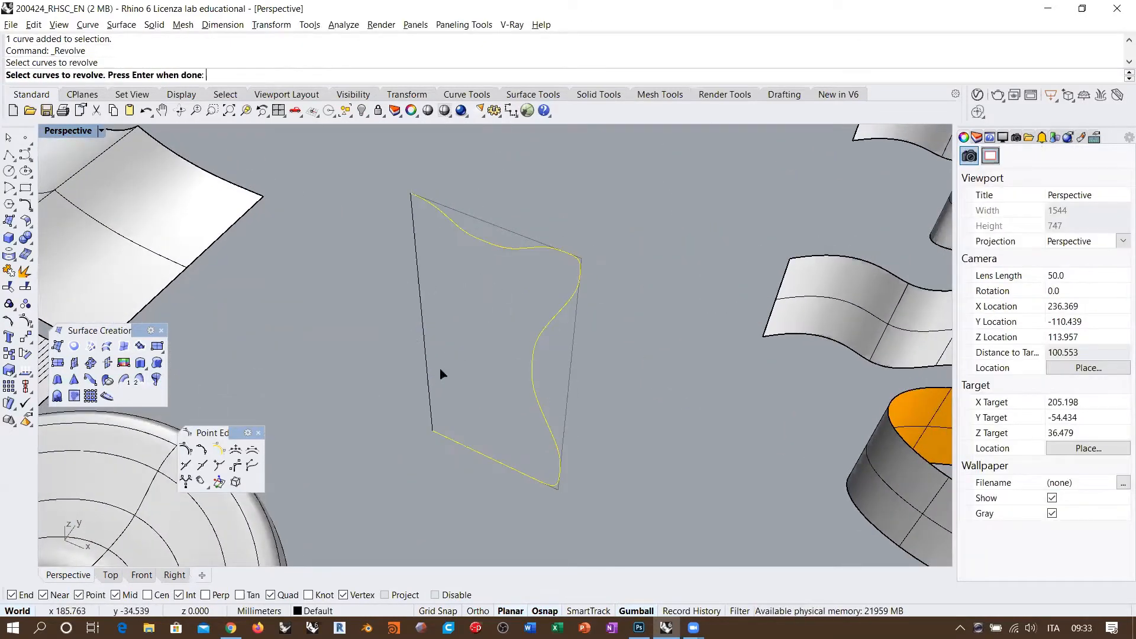
pyautogui.press('Return')
pyautogui.click(437, 396)
pyautogui.click(418, 269)
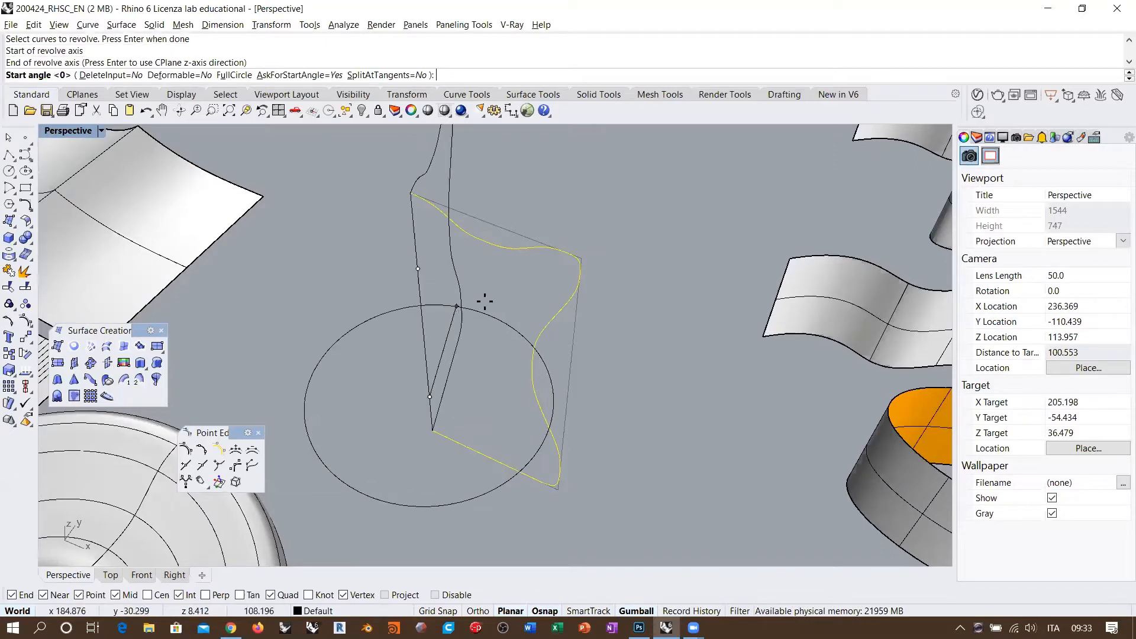
# Set the revolve to Deformable with a point count of 32 and complete it as a full circle.
pyautogui.click(179, 74)
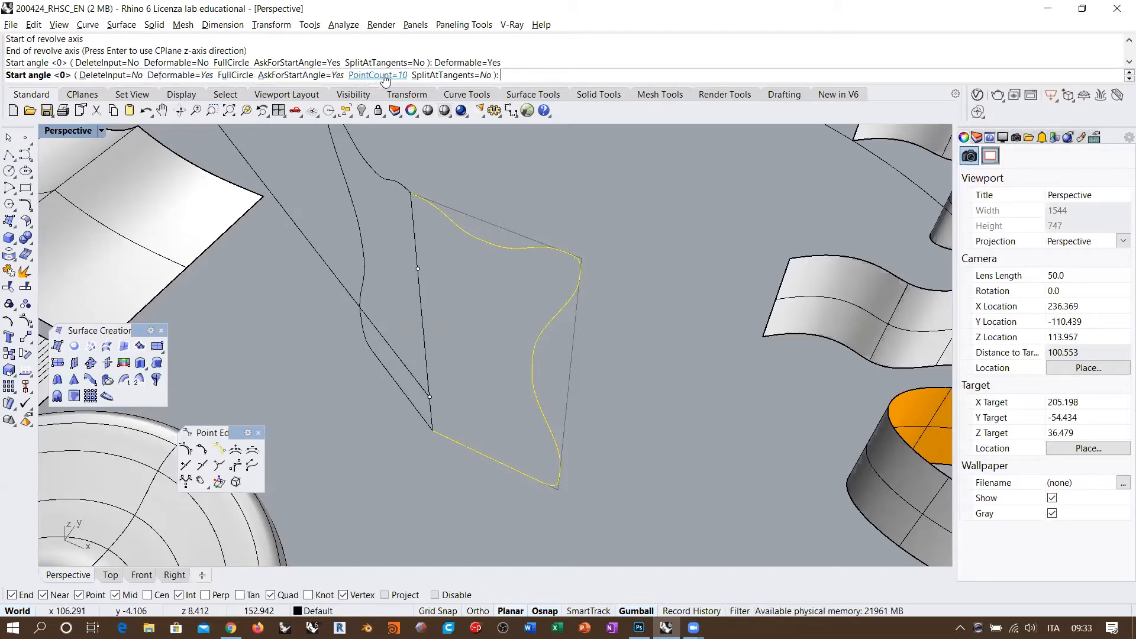
pyautogui.scroll(-10, 454, 191)
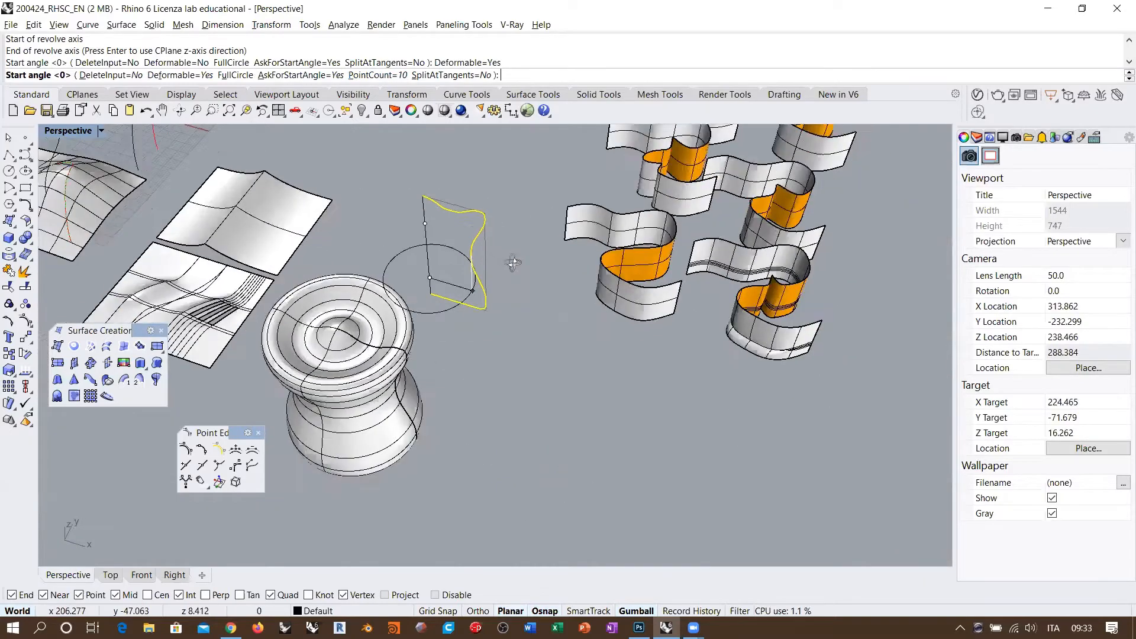
pyautogui.moveTo(514, 261); pyautogui.dragTo(507, 213, button='right')
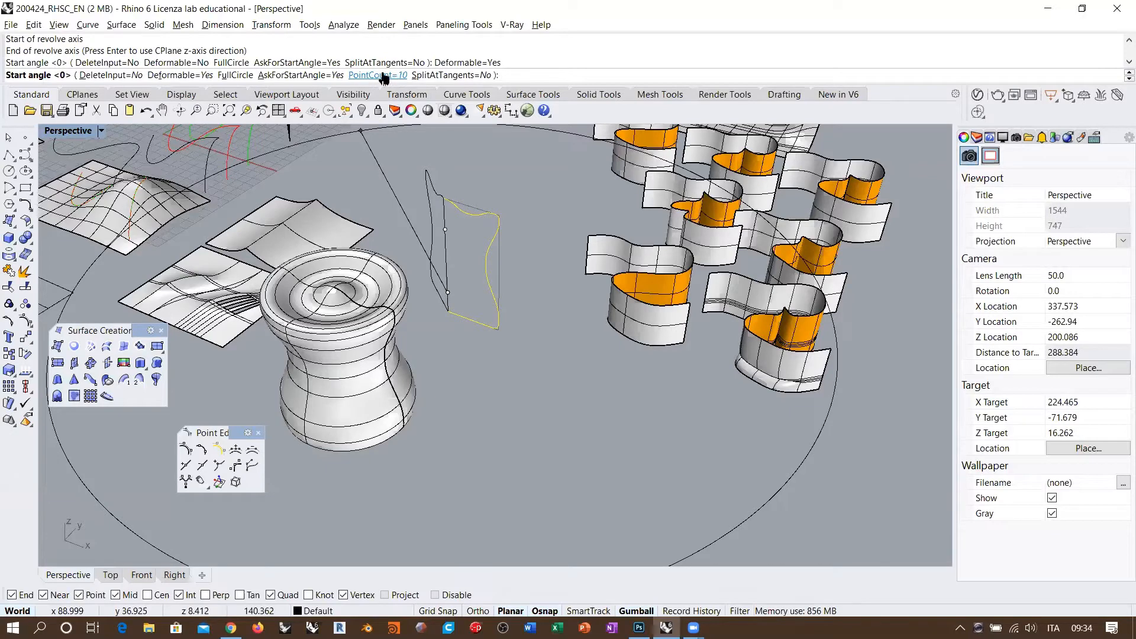
pyautogui.click(382, 75)
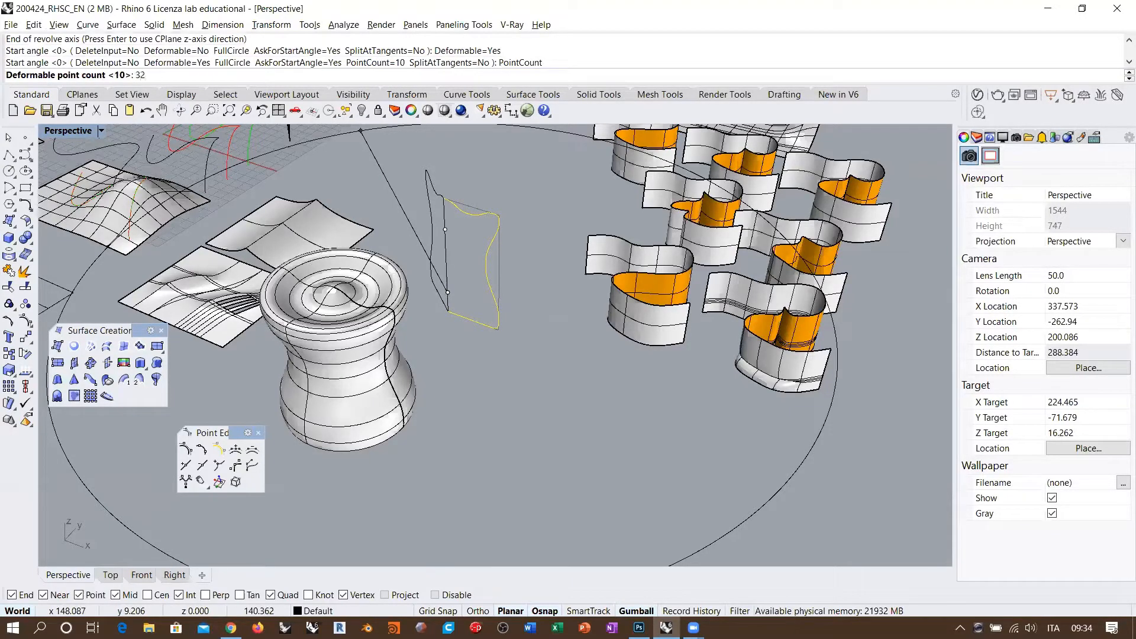
pyautogui.press('Return')
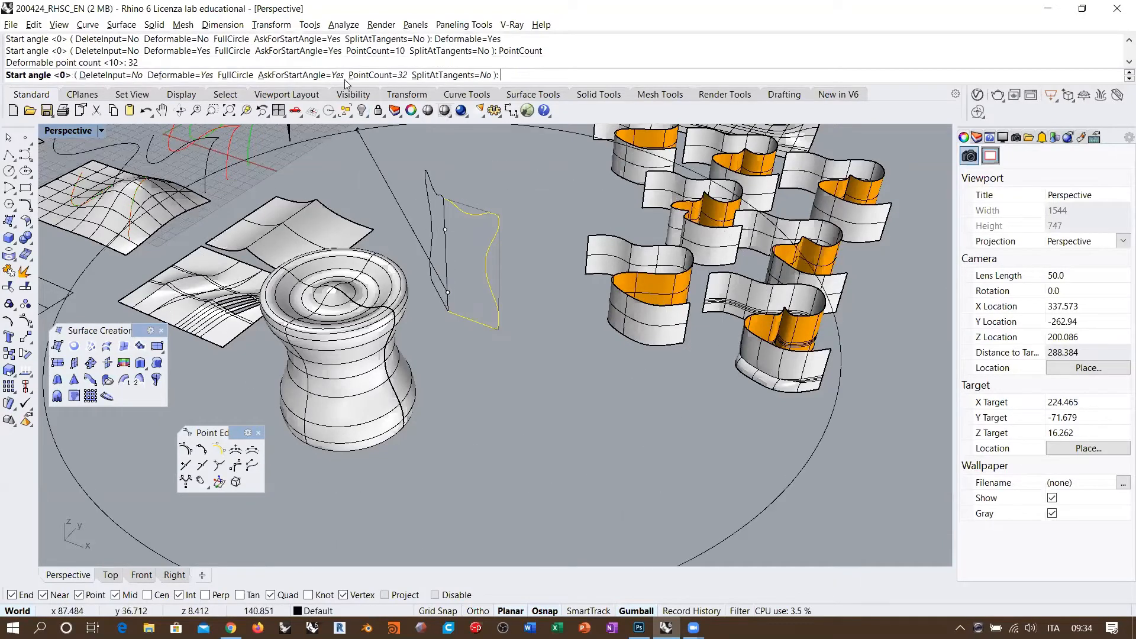
pyautogui.click(235, 75)
# Move the new deformable vase away from its profile and place it beside the first vase.
pyautogui.moveTo(443, 259); pyautogui.dragTo(416, 199, button='right')
pyautogui.click(413, 238)
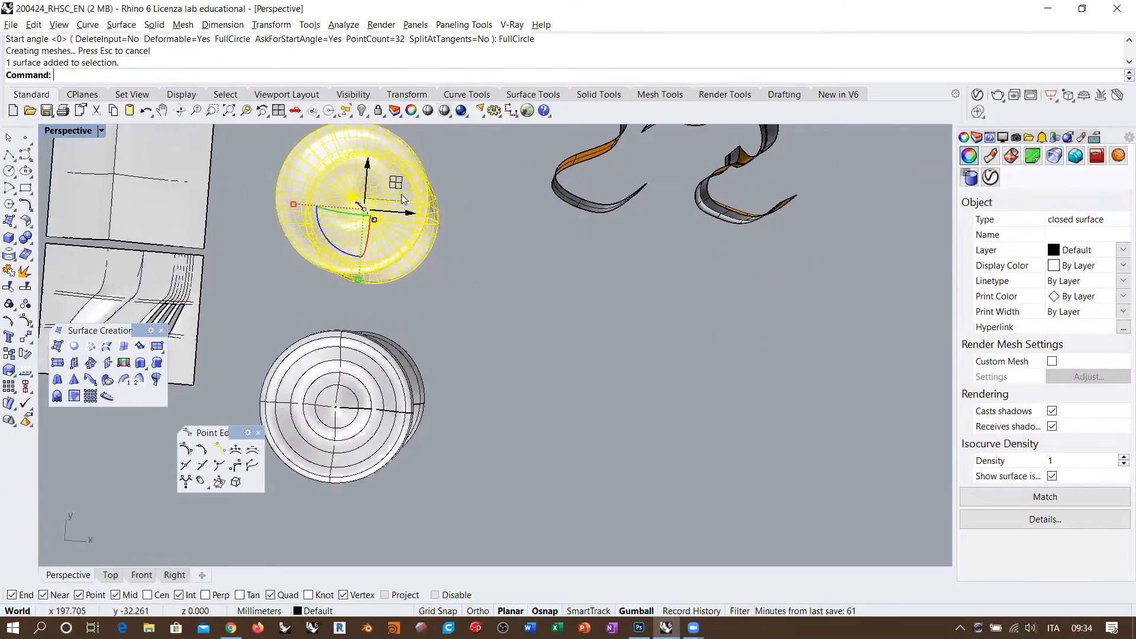
pyautogui.moveTo(401, 194); pyautogui.dragTo(562, 390)
pyautogui.click(667, 439)
# Select both vases and isolate them from the other objects.
pyautogui.moveTo(601, 450); pyautogui.dragTo(495, 330, button='right')
pyautogui.scroll(2, 495, 331)
pyautogui.click(504, 360)
pyautogui.keyDown('shift'); pyautogui.click(342, 320); pyautogui.keyUp('shift')
pyautogui.middleClick(399, 218)
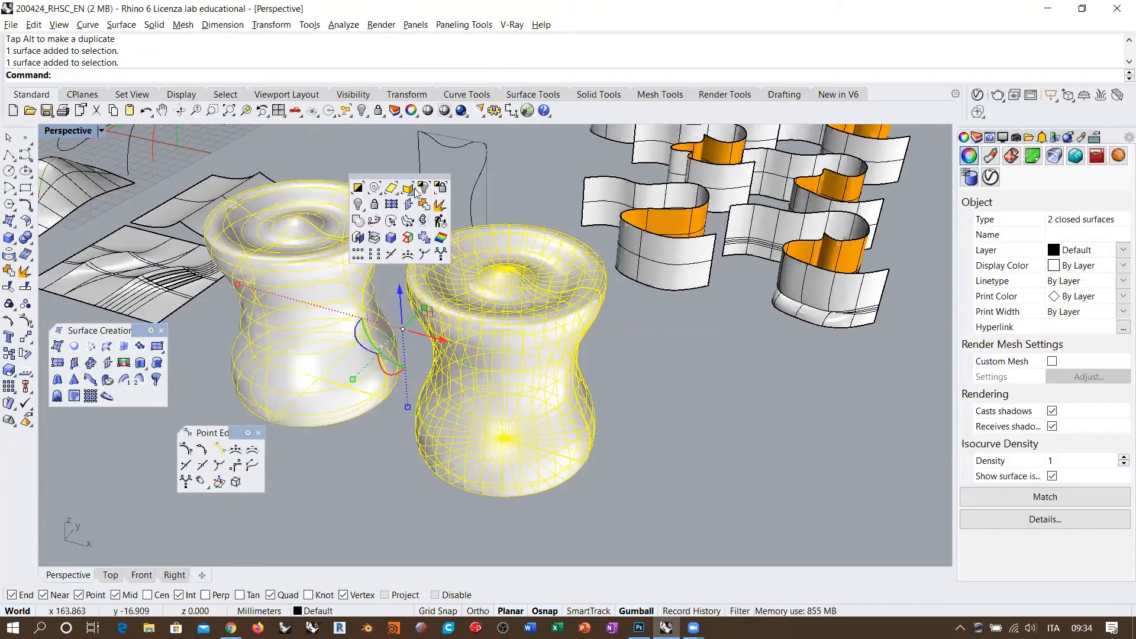
pyautogui.click(418, 189)
pyautogui.moveTo(589, 391); pyautogui.dragTo(580, 282, button='right')
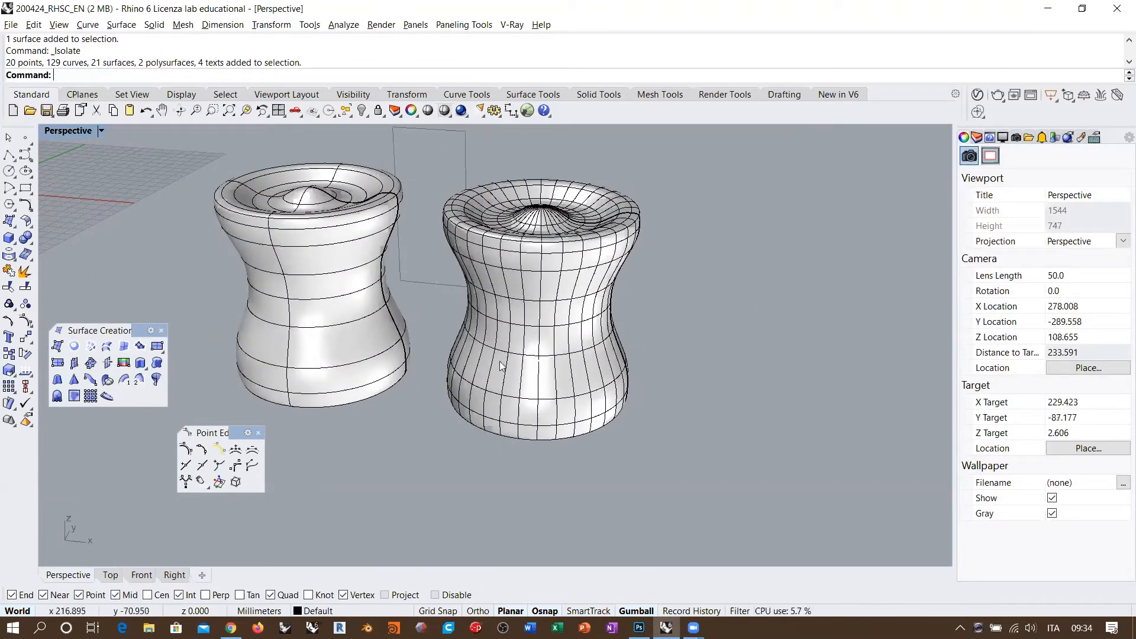
# Turn on the control points of the new deformable vase.
pyautogui.moveTo(566, 317); pyautogui.dragTo(590, 335, button='right')
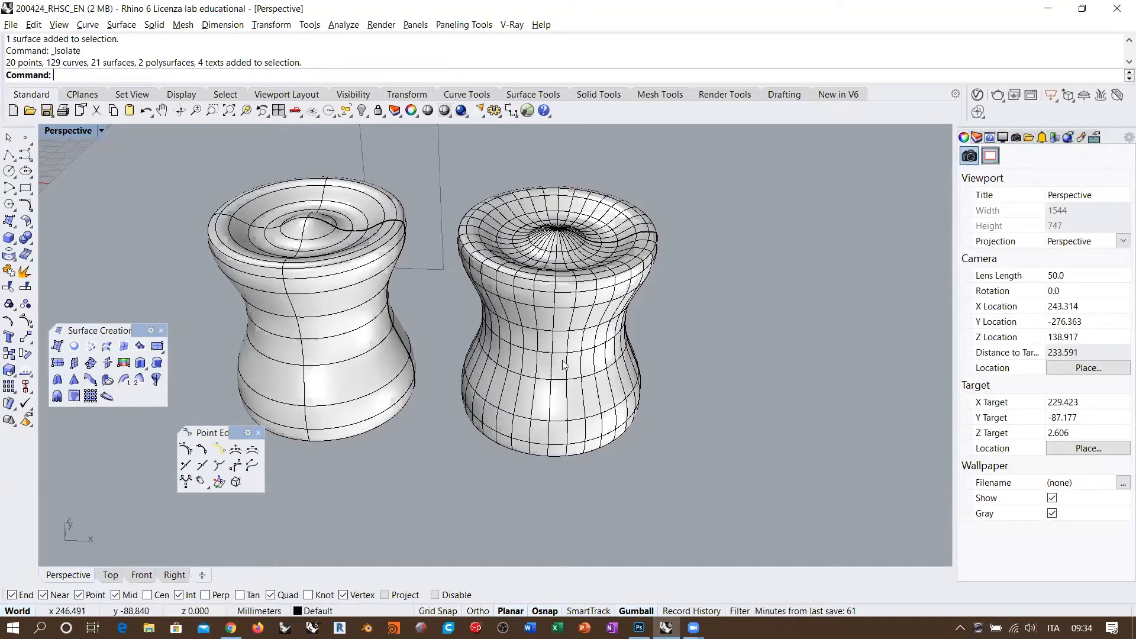
pyautogui.click(562, 364)
pyautogui.moveTo(580, 355); pyautogui.dragTo(314, 325, button='right')
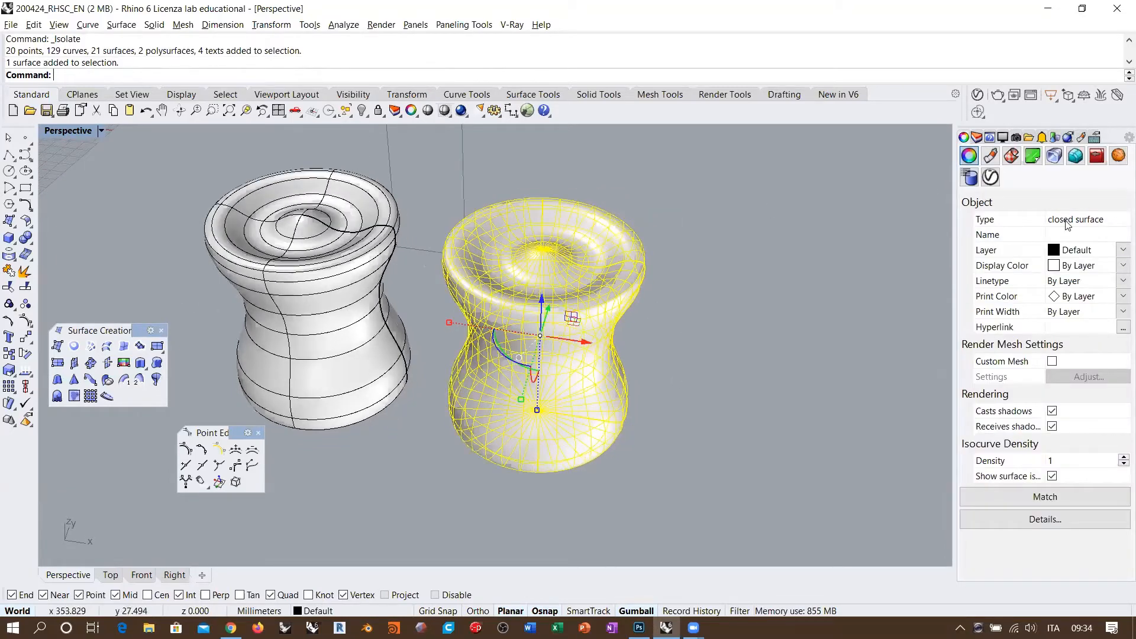
pyautogui.click(25, 321)
pyautogui.moveTo(596, 319); pyautogui.dragTo(588, 295, button='right')
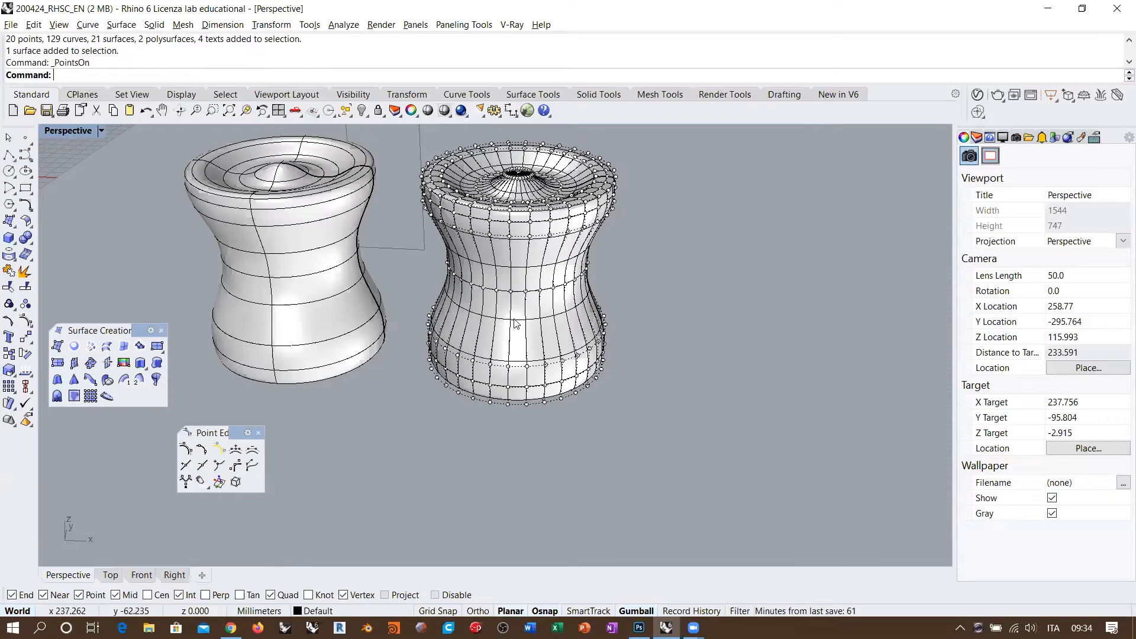
pyautogui.scroll(5, 551, 322)
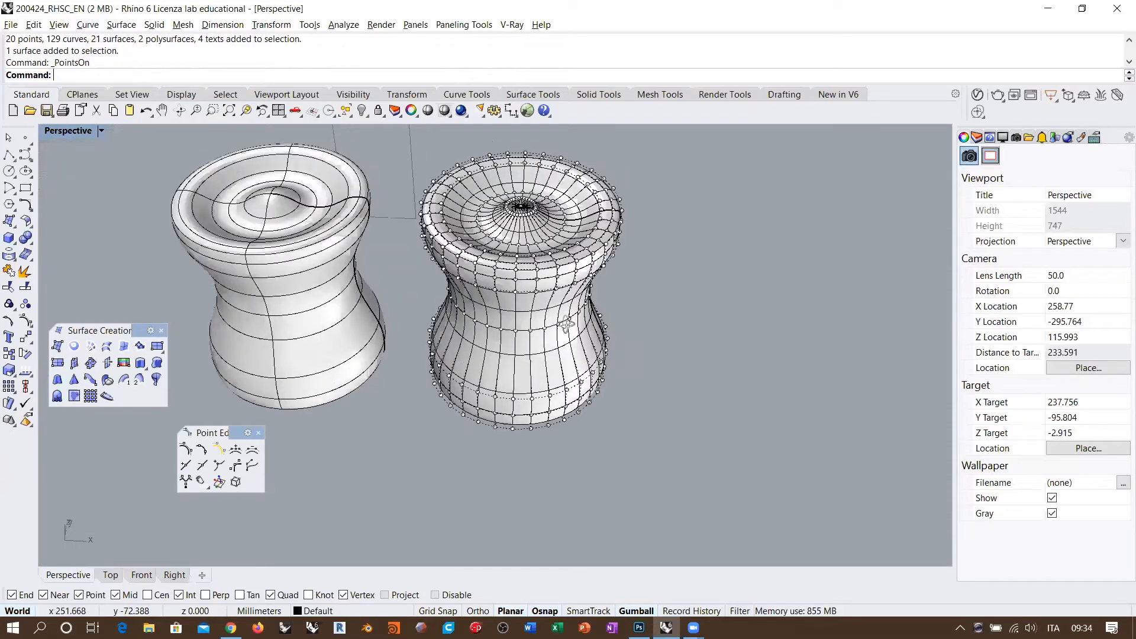
# Select three adjacent control points on the waist ring of the deformable vase.
pyautogui.moveTo(541, 315); pyautogui.dragTo(444, 352, button='right')
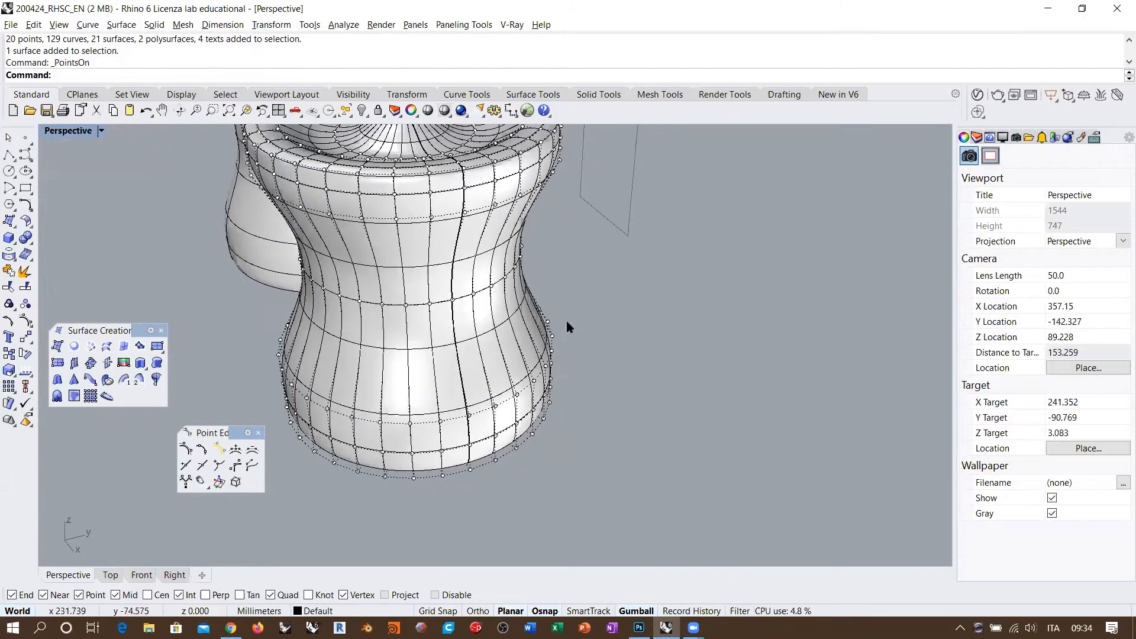
pyautogui.scroll(4, 434, 308)
pyautogui.click(428, 303)
pyautogui.scroll(4, 467, 305)
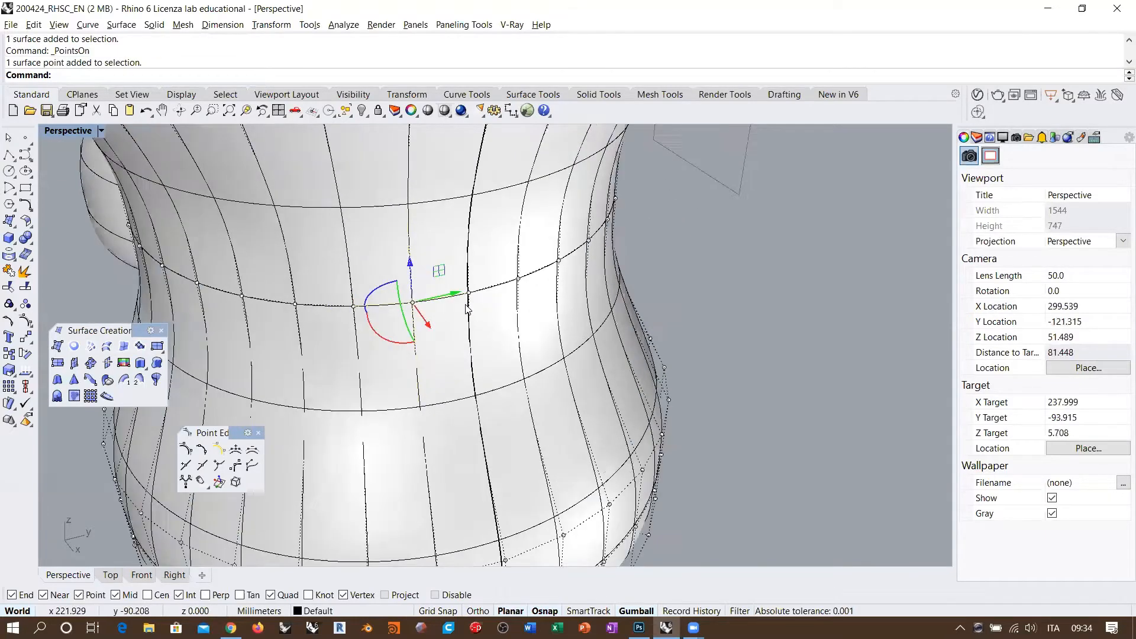
pyautogui.keyDown('shift'); pyautogui.click(471, 289); pyautogui.keyUp('shift')
pyautogui.keyDown('shift'); pyautogui.click(541, 268); pyautogui.keyUp('shift')
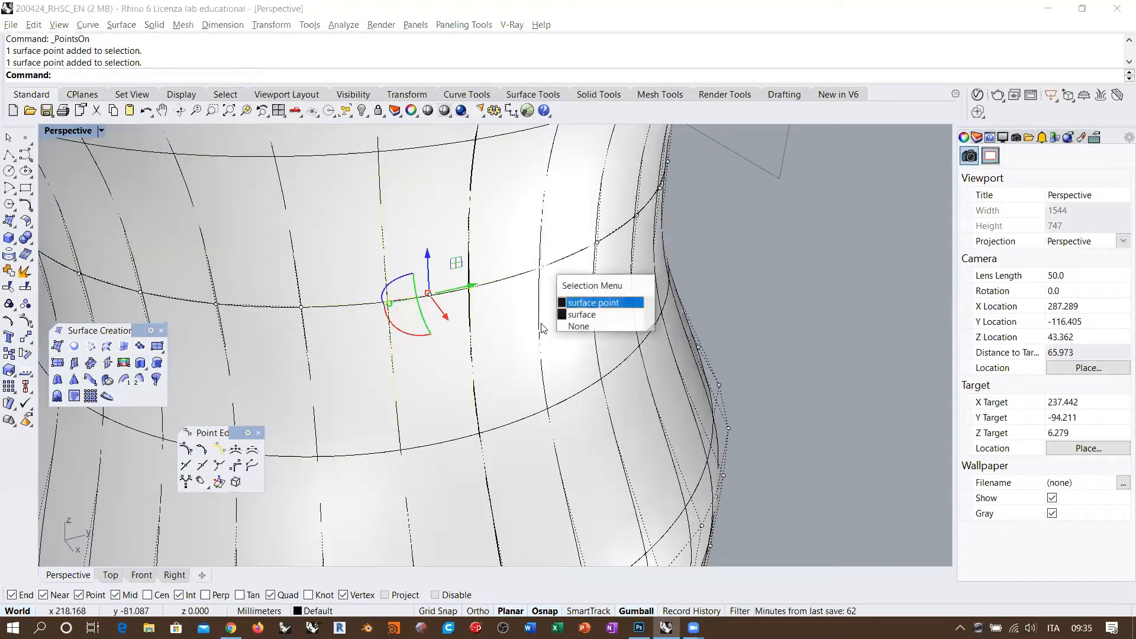
pyautogui.click(573, 304)
# Add three adjacent waist control points about a quarter turn around the deformable vase to the selection.
pyautogui.scroll(-2, 595, 313)
pyautogui.scroll(-4, 595, 313)
pyautogui.moveTo(504, 315); pyautogui.dragTo(556, 342, button='right')
pyautogui.scroll(-4, 561, 330)
pyautogui.scroll(-2, 556, 342)
pyautogui.scroll(2, 518, 346)
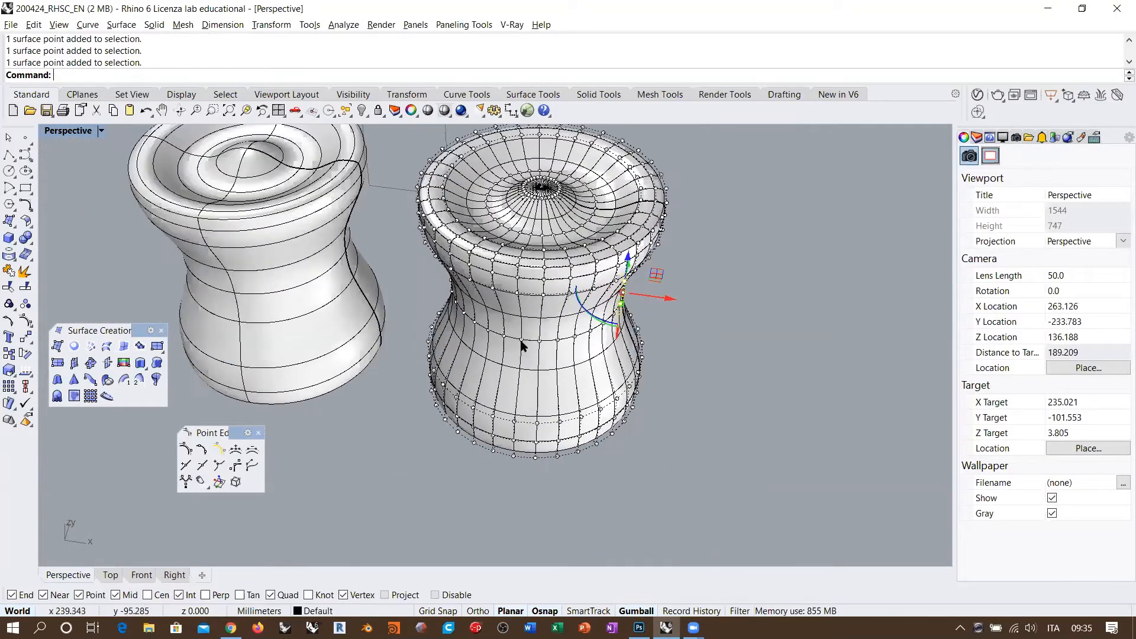
pyautogui.keyDown('shift'); pyautogui.click(521, 341); pyautogui.keyUp('shift')
pyautogui.scroll(8, 538, 348)
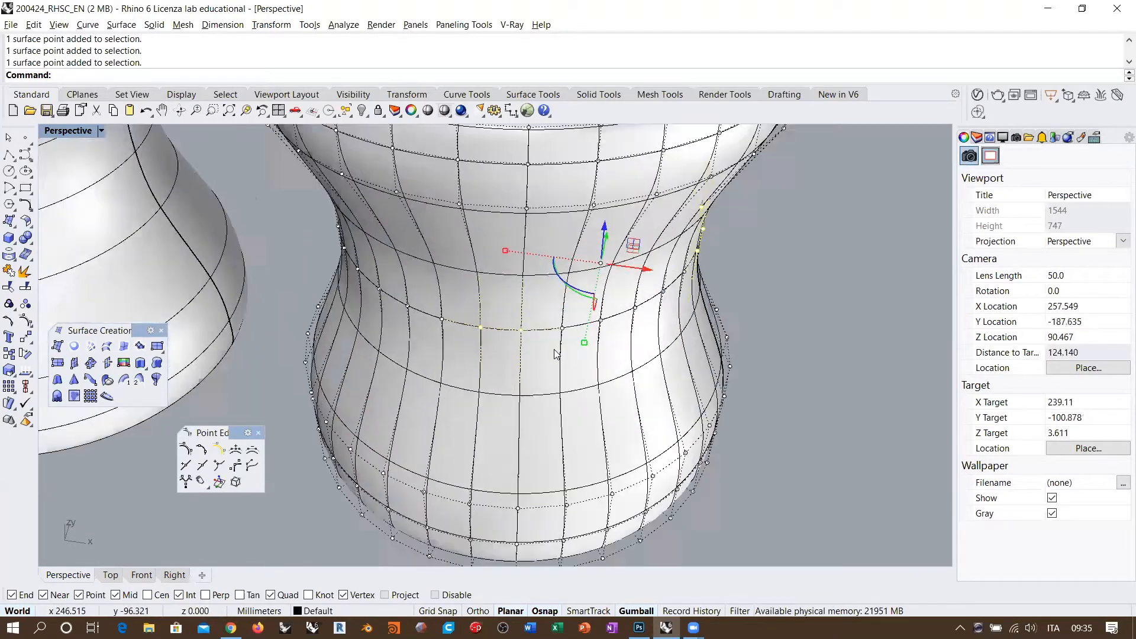
# Add three adjacent waist control points on the side facing the first vase, keeping the surface itself out of the selection.
pyautogui.moveTo(475, 325); pyautogui.dragTo(718, 347, button='right')
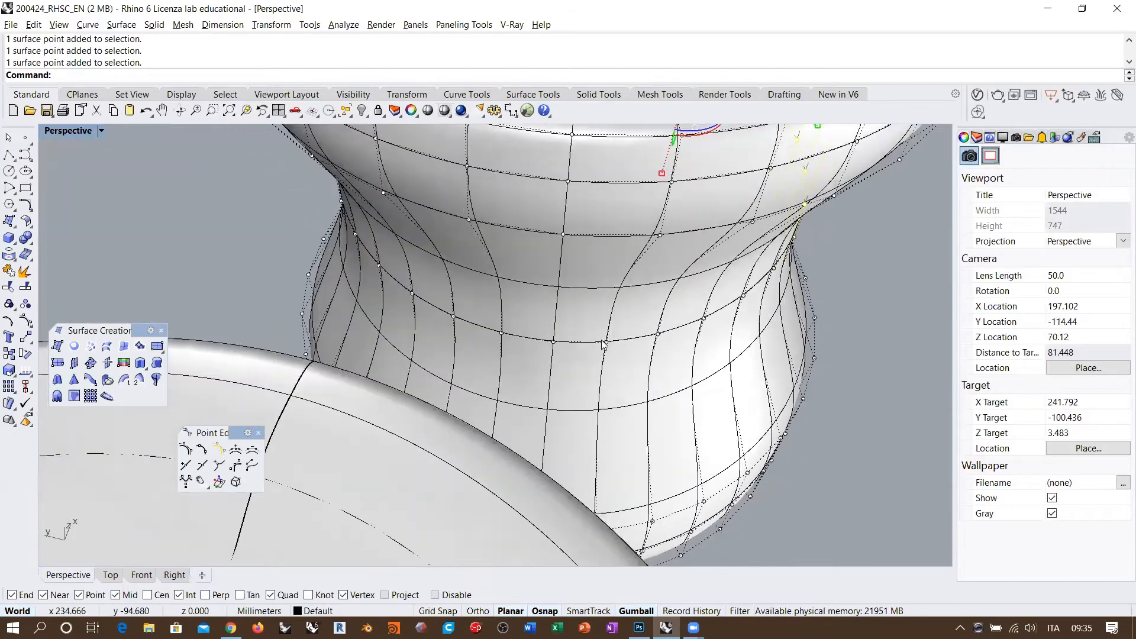
pyautogui.scroll(-6, 548, 343)
pyautogui.moveTo(549, 344); pyautogui.dragTo(576, 368, button='right')
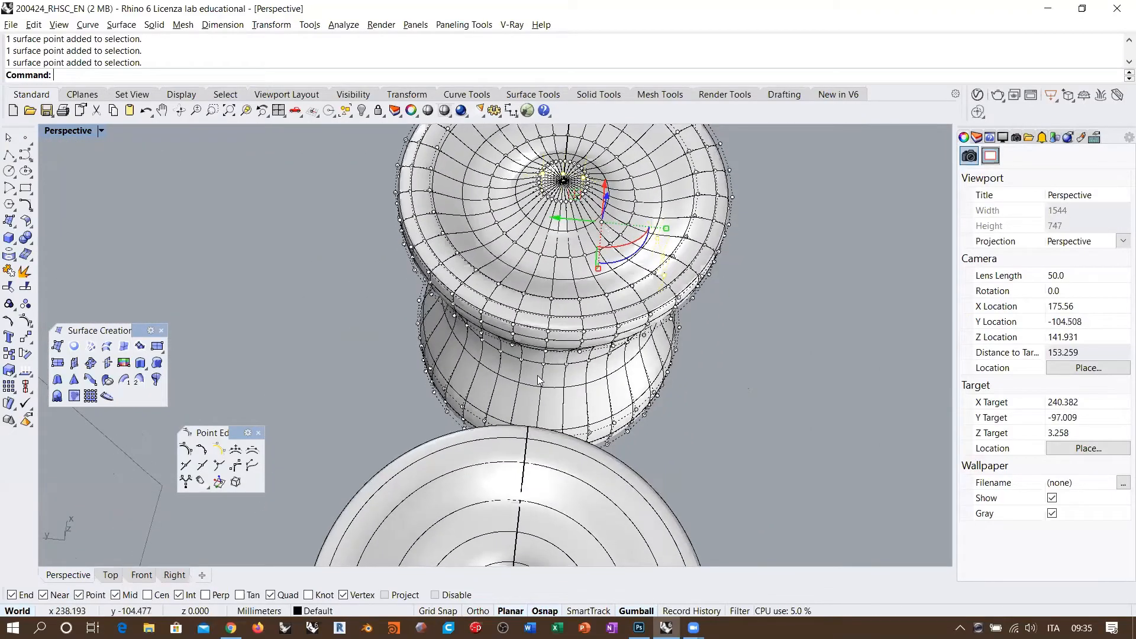
pyautogui.scroll(6, 538, 376)
pyautogui.keyDown('shift'); pyautogui.click(506, 341); pyautogui.keyUp('shift')
pyautogui.keyDown('shift'); pyautogui.click(603, 349); pyautogui.keyUp('shift')
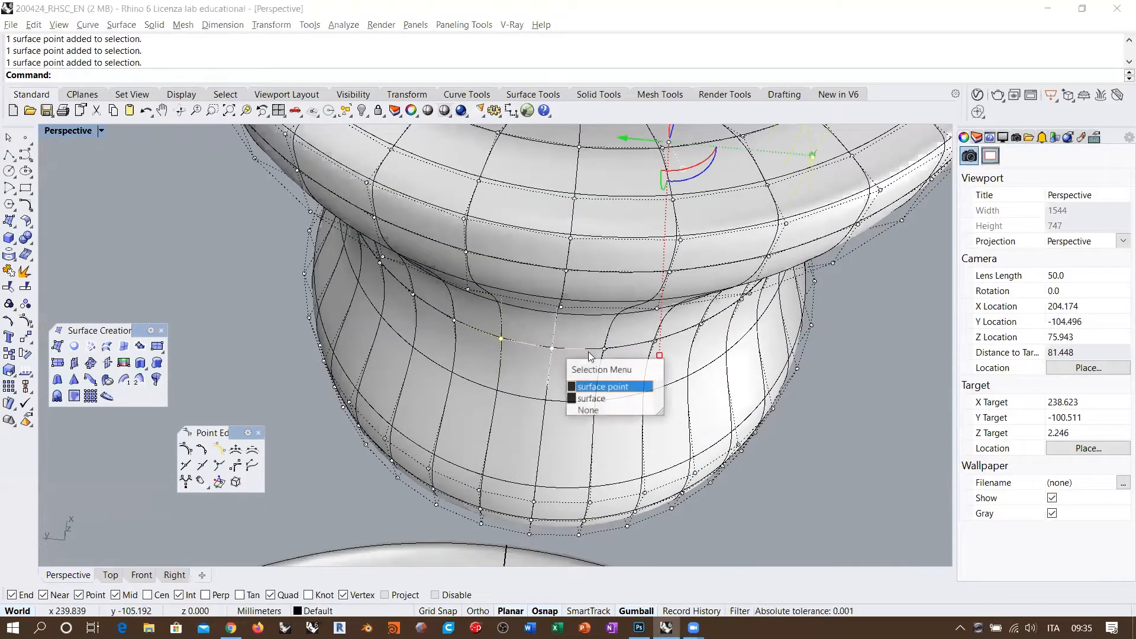
pyautogui.click(615, 385)
pyautogui.keyDown('shift'); pyautogui.click(557, 357); pyautogui.keyUp('shift')
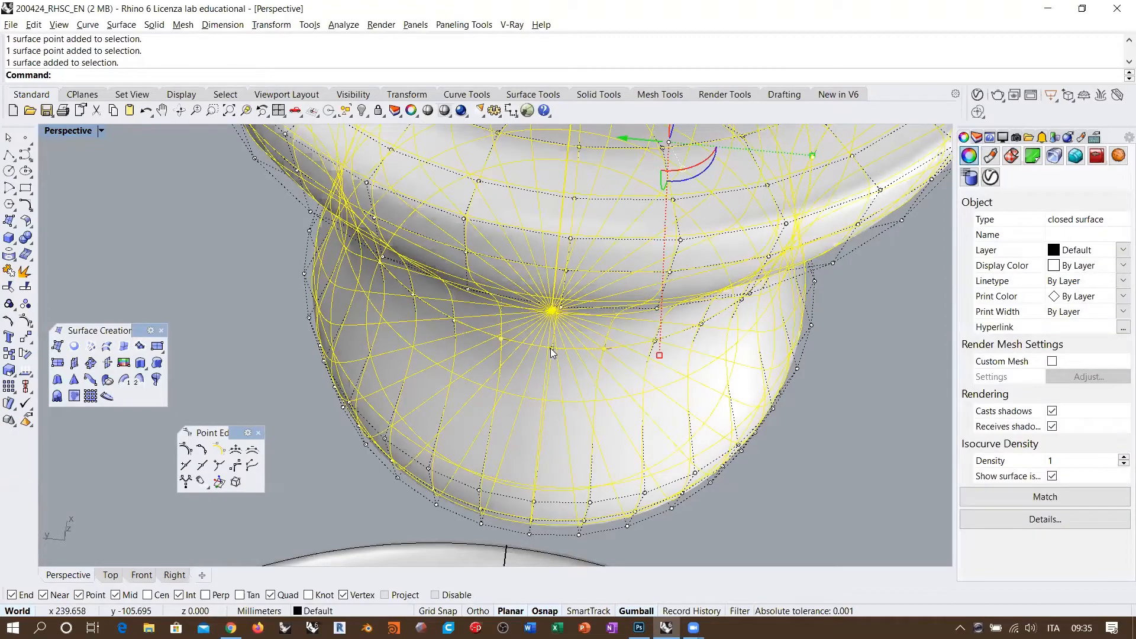
pyautogui.keyDown('shift'); pyautogui.click(552, 348); pyautogui.keyUp('shift')
pyautogui.keyDown('ctrl'); pyautogui.click(565, 380); pyautogui.keyUp('ctrl')
# Add three adjacent waist control points on the last remaining quarter of the deformable vase to the selection.
pyautogui.moveTo(462, 357); pyautogui.dragTo(528, 346, button='right')
pyautogui.scroll(-6, 550, 357)
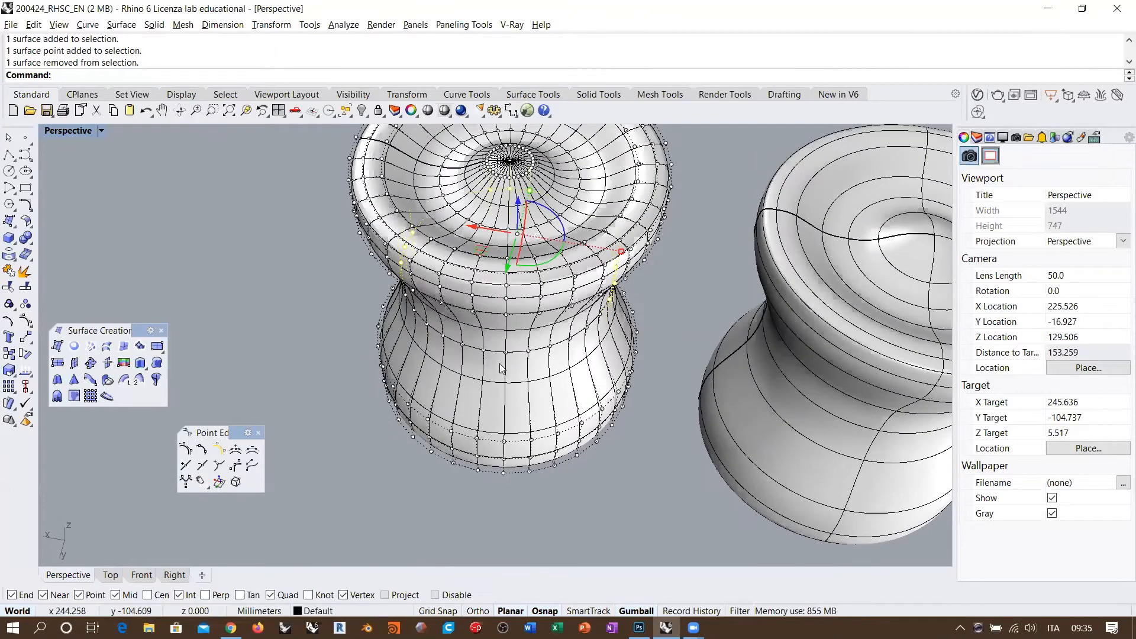
pyautogui.scroll(4, 499, 362)
pyautogui.keyDown('shift'); pyautogui.click(472, 344); pyautogui.keyUp('shift')
pyautogui.keyDown('shift'); pyautogui.click(509, 348); pyautogui.keyUp('shift')
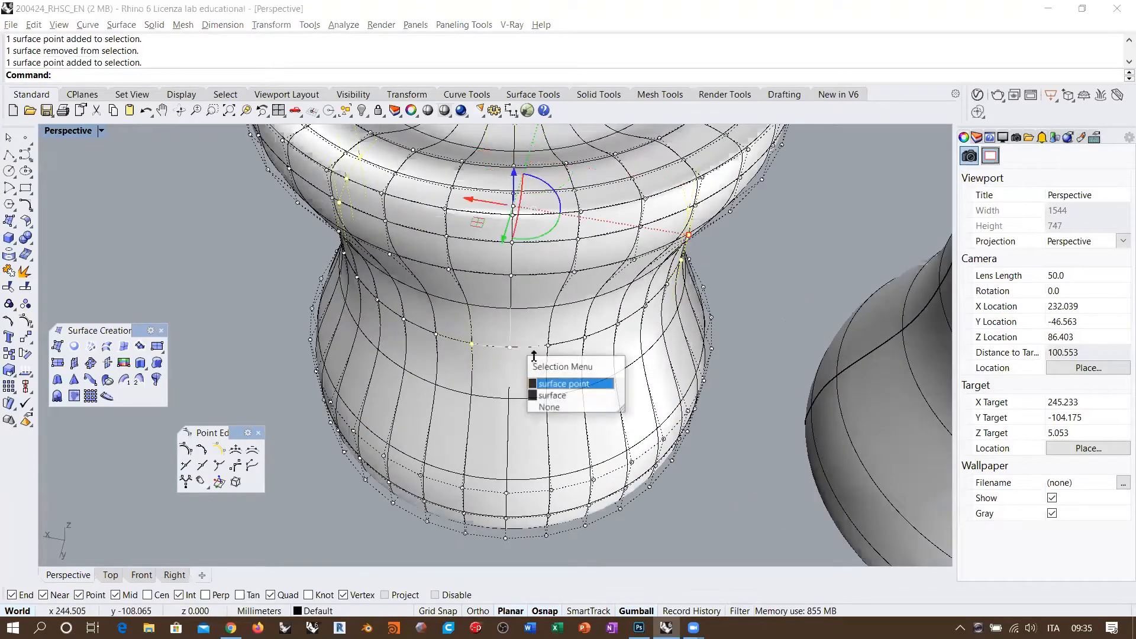
pyautogui.click(549, 383)
pyautogui.keyDown('shift'); pyautogui.click(548, 349); pyautogui.keyUp('shift')
pyautogui.scroll(-5, 548, 349)
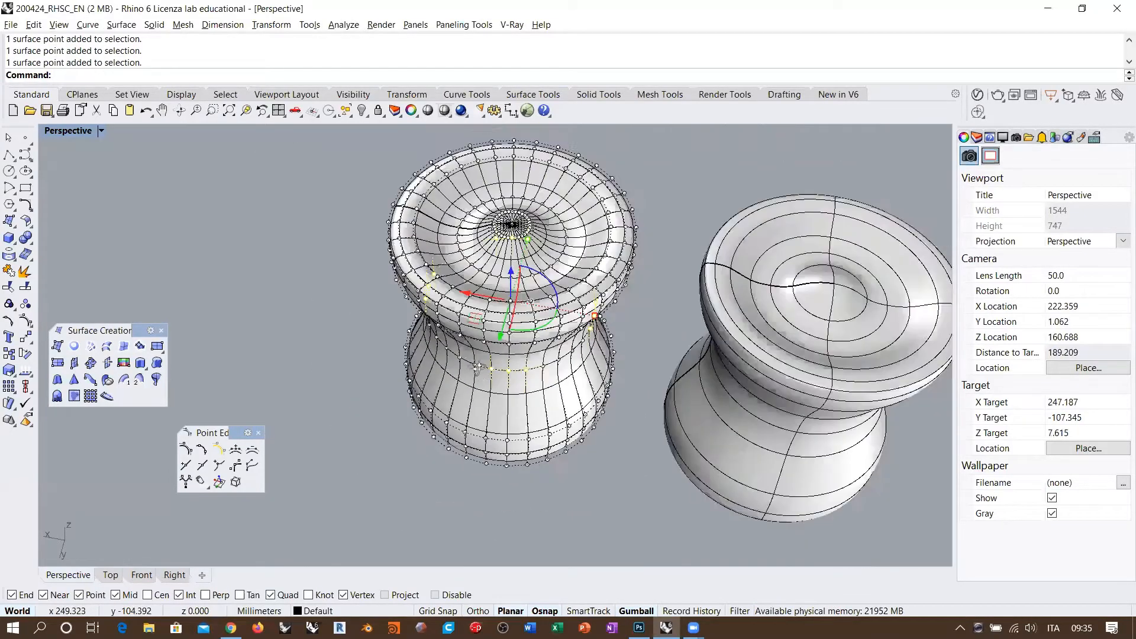
# Scale the four selected groups of waist points uniformly outward in 3D so they project from the deformable vase.
pyautogui.moveTo(548, 349); pyautogui.dragTo(424, 294, button='right')
pyautogui.keyDown('shift'); pyautogui.moveTo(423, 294); pyautogui.dragTo(332, 305); pyautogui.keyUp('shift')
pyautogui.moveTo(568, 317); pyautogui.dragTo(589, 247, button='right')
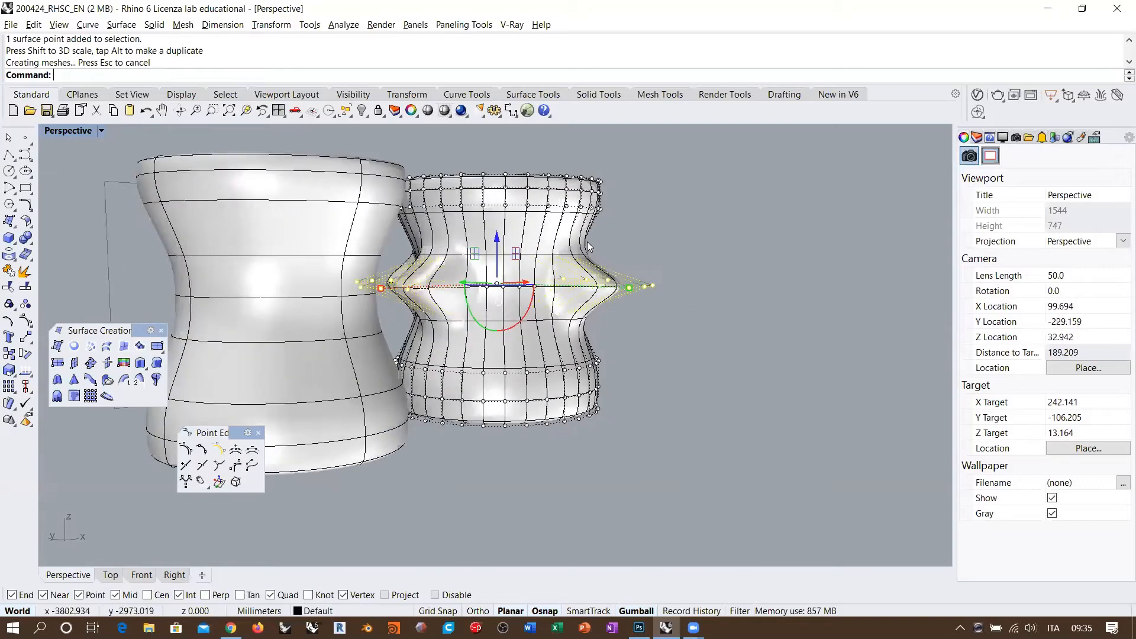
# Move the selected waist points upward and rotate them around the vase's vertical axis to twist the protrusions.
pyautogui.moveTo(497, 240); pyautogui.dragTo(495, 193)
pyautogui.moveTo(621, 243); pyautogui.dragTo(395, 285, button='right')
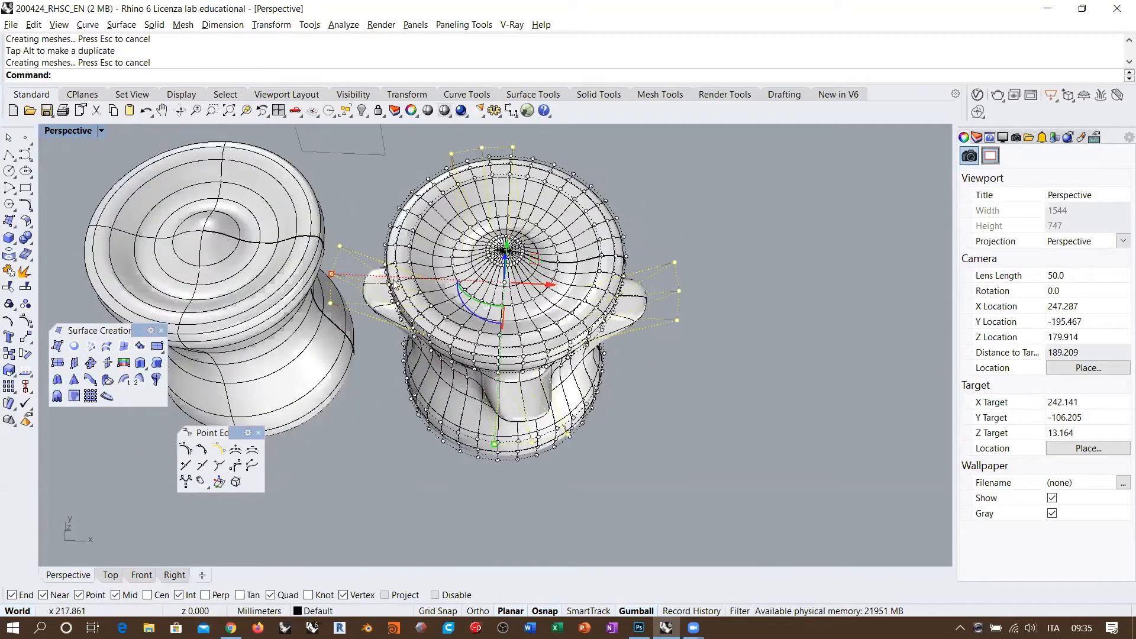
pyautogui.moveTo(464, 303); pyautogui.dragTo(465, 331, button='right')
pyautogui.moveTo(465, 340); pyautogui.dragTo(481, 357)
pyautogui.moveTo(605, 434); pyautogui.dragTo(492, 278, button='right')
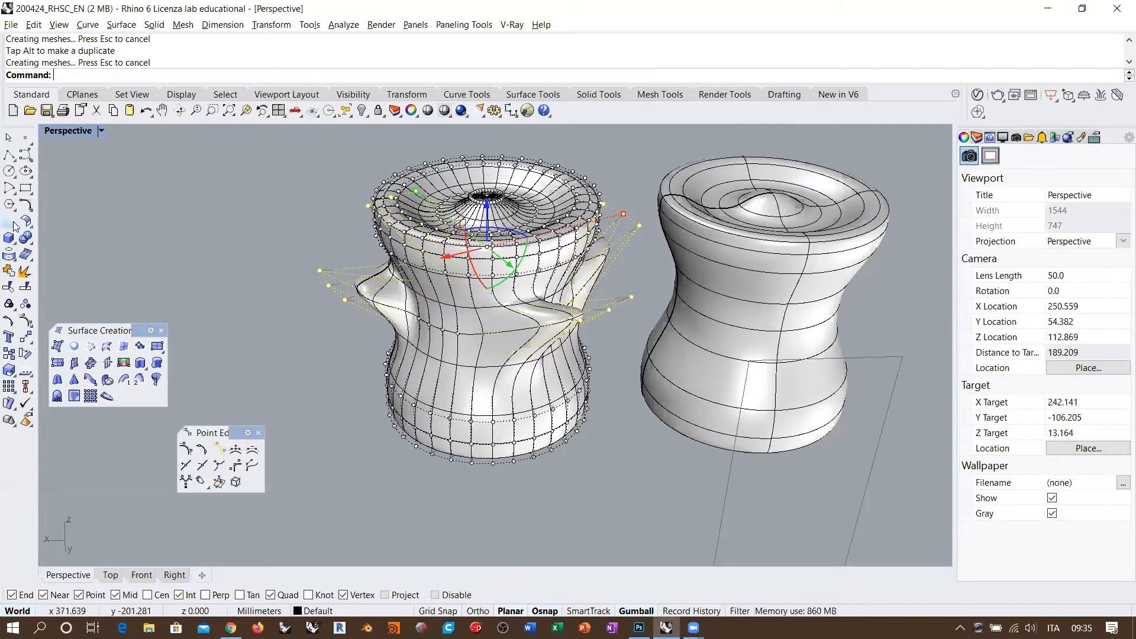
# Reposition the floating Surface Creation toolbar higher in the viewport.
pyautogui.moveTo(136, 330); pyautogui.dragTo(141, 169)
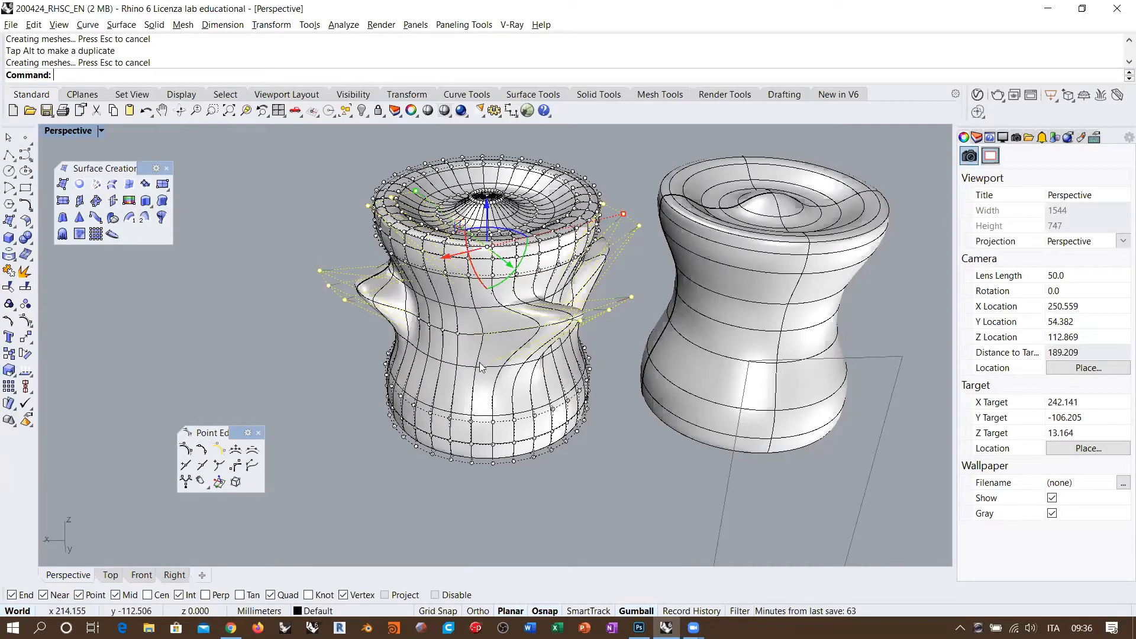
pyautogui.moveTo(480, 367); pyautogui.dragTo(611, 363, button='right')
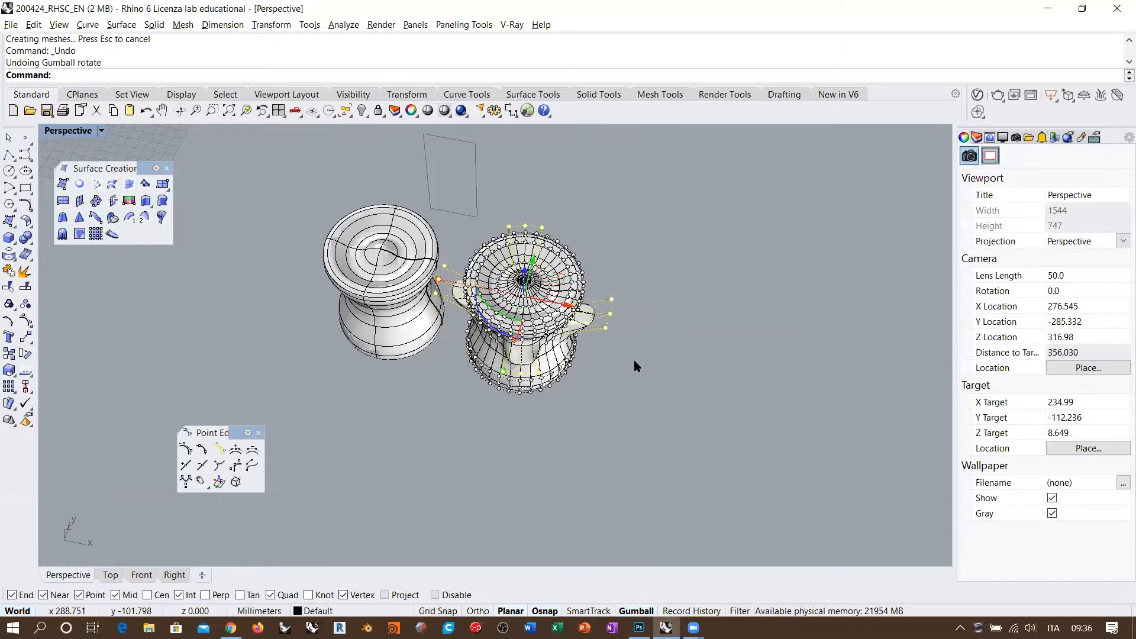
# Undo the rotation, move and scaling of the waist points, and turn off the deformable vase's control points.
pyautogui.hotkey('ctrl', 'z')
pyautogui.hotkey('ctrl', 'z')
pyautogui.press('Escape')
pyautogui.press('Escape')
# Move the deformable vase along X closer to the first vase and deselect it.
pyautogui.moveTo(551, 342); pyautogui.dragTo(583, 378, button='right')
pyautogui.scroll(6, 518, 291)
pyautogui.scroll(-6, 570, 298)
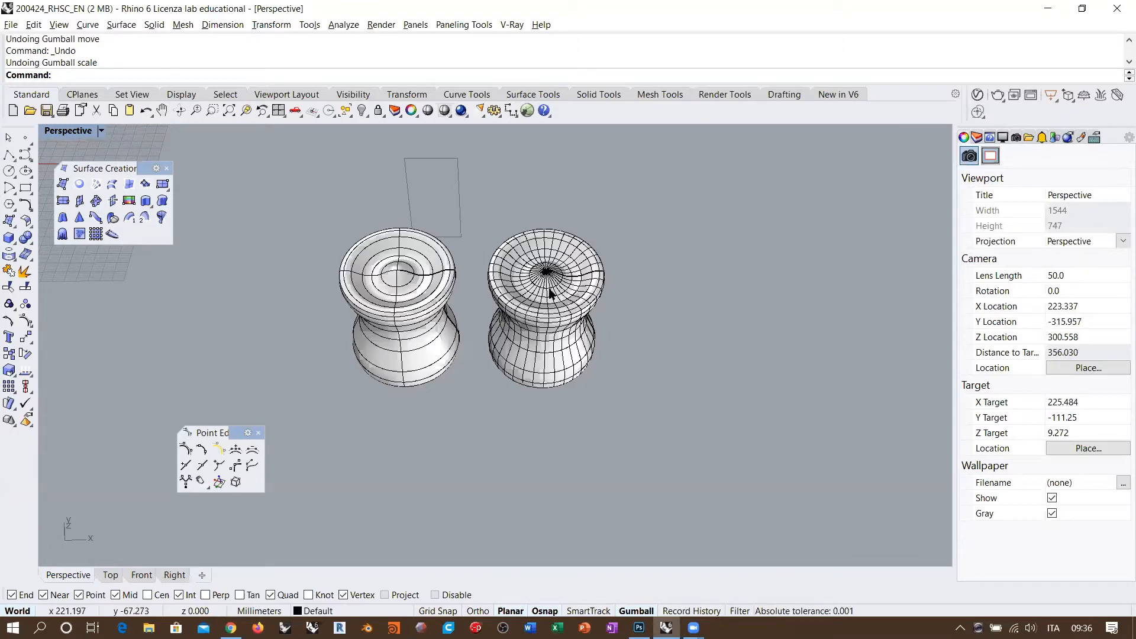
pyautogui.moveTo(549, 292); pyautogui.dragTo(519, 353, button='right')
pyautogui.click(510, 346)
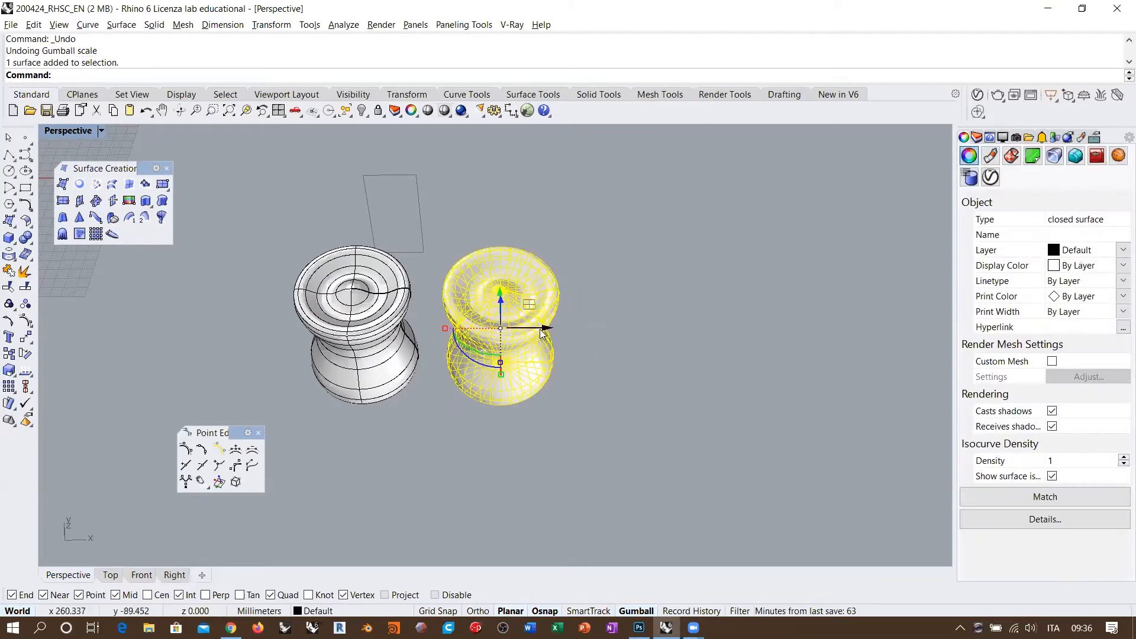
pyautogui.moveTo(541, 329); pyautogui.dragTo(520, 330)
pyautogui.click(598, 342)
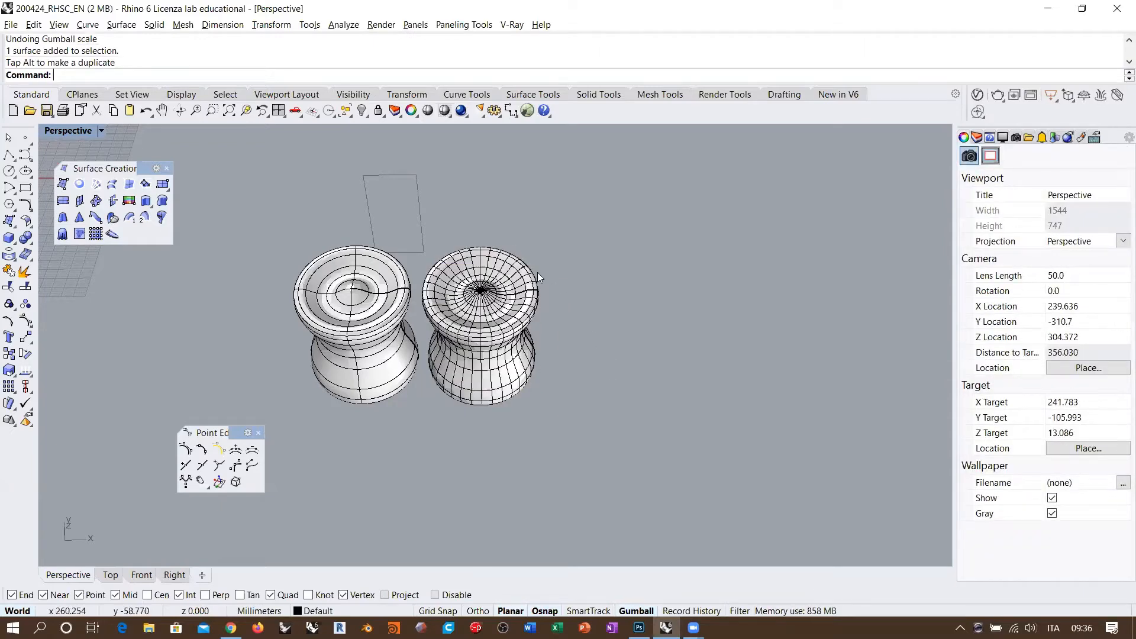
# Show all hidden objects in the scene.
pyautogui.keyDown('shift'); pyautogui.moveTo(537, 272); pyautogui.dragTo(522, 279, button='right'); pyautogui.keyUp('shift')
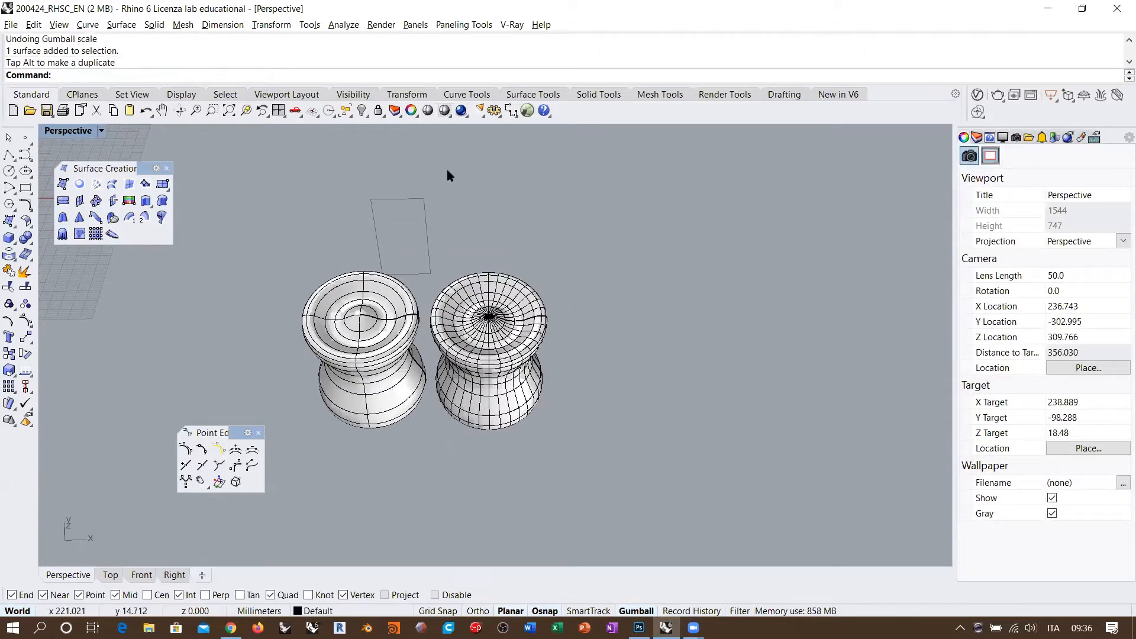
pyautogui.rightClick(362, 110)
pyautogui.moveTo(525, 287); pyautogui.dragTo(500, 307, button='right')
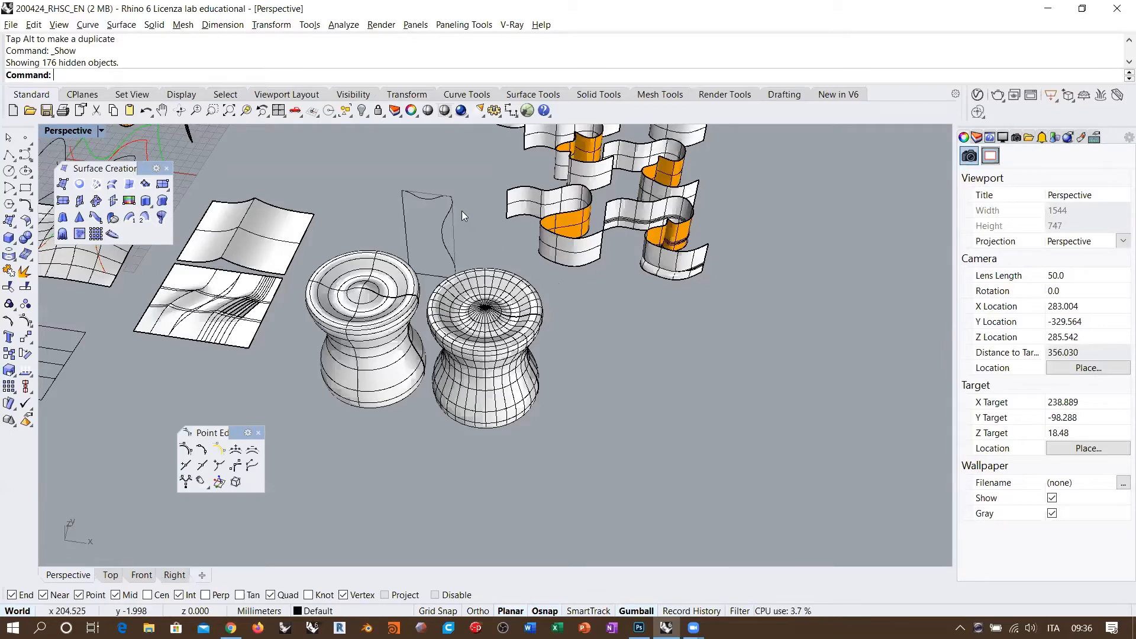
pyautogui.moveTo(485, 339); pyautogui.dragTo(453, 314, button='right')
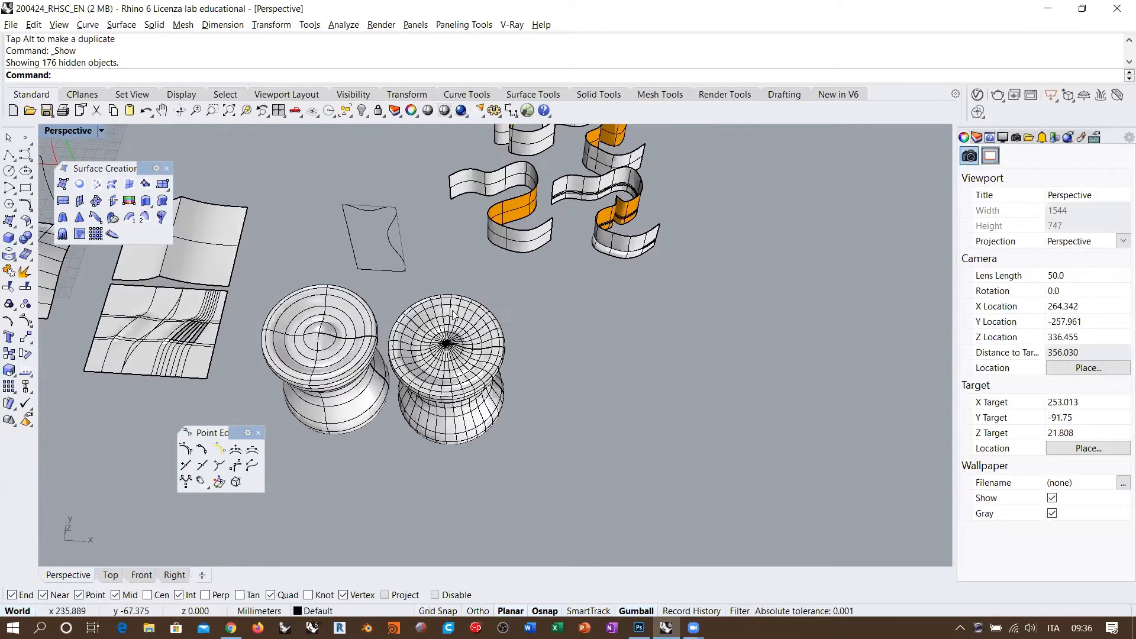
# Hide the wavy profile curve inside the rectangle and unlock the locked rectangle around it.
pyautogui.scroll(5, 414, 254)
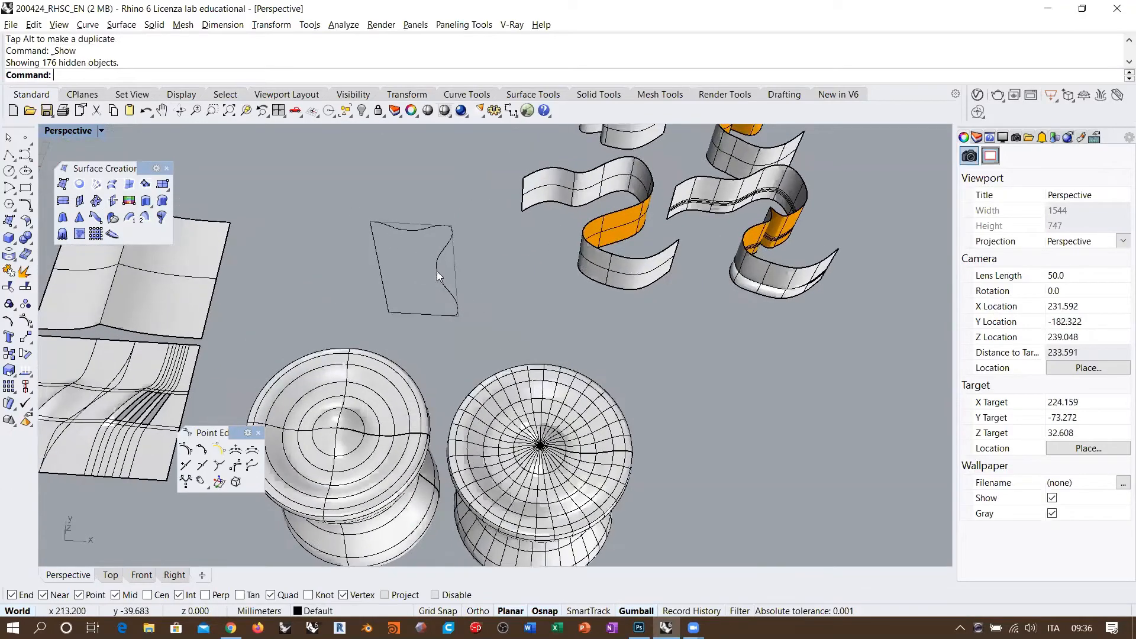
pyautogui.scroll(10, 428, 255)
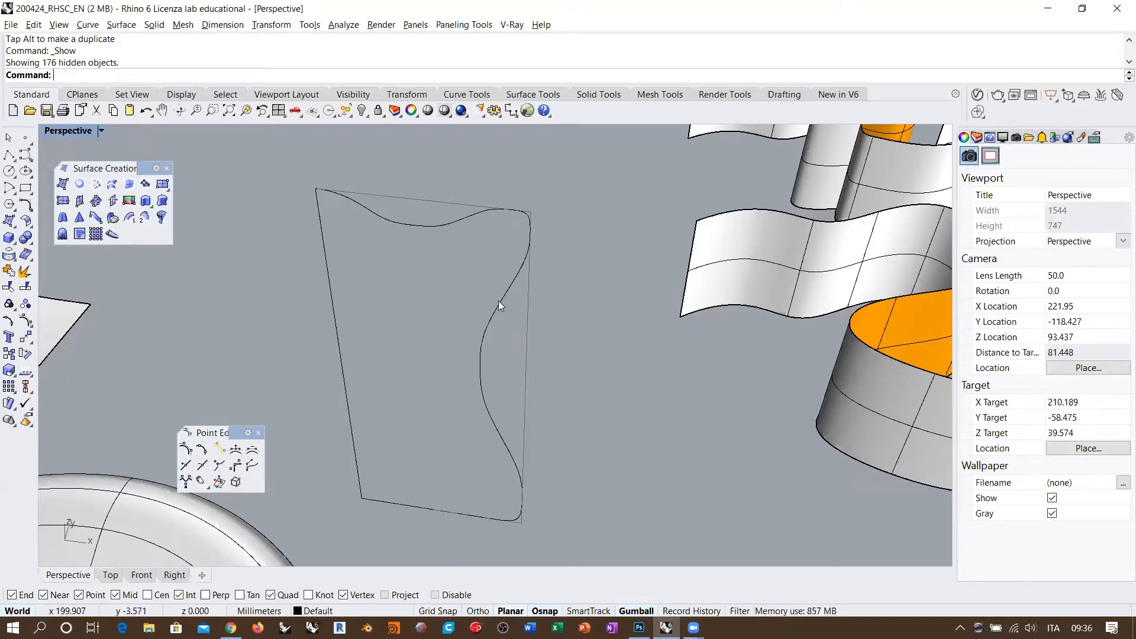
pyautogui.click(499, 303)
pyautogui.click(362, 111)
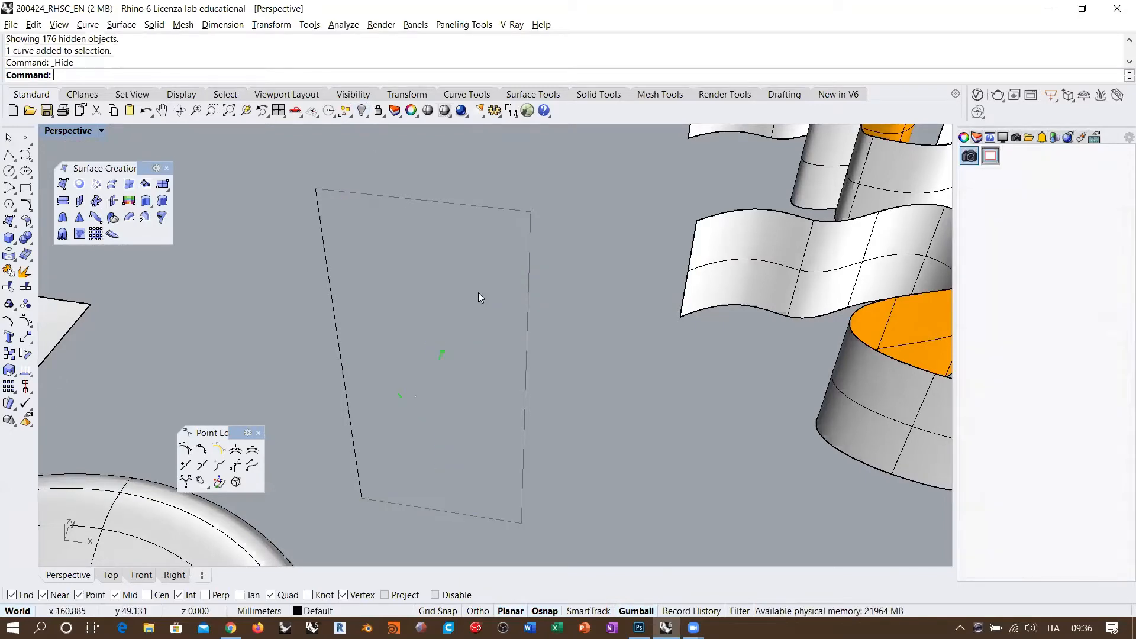
pyautogui.moveTo(478, 292); pyautogui.dragTo(434, 290, button='right')
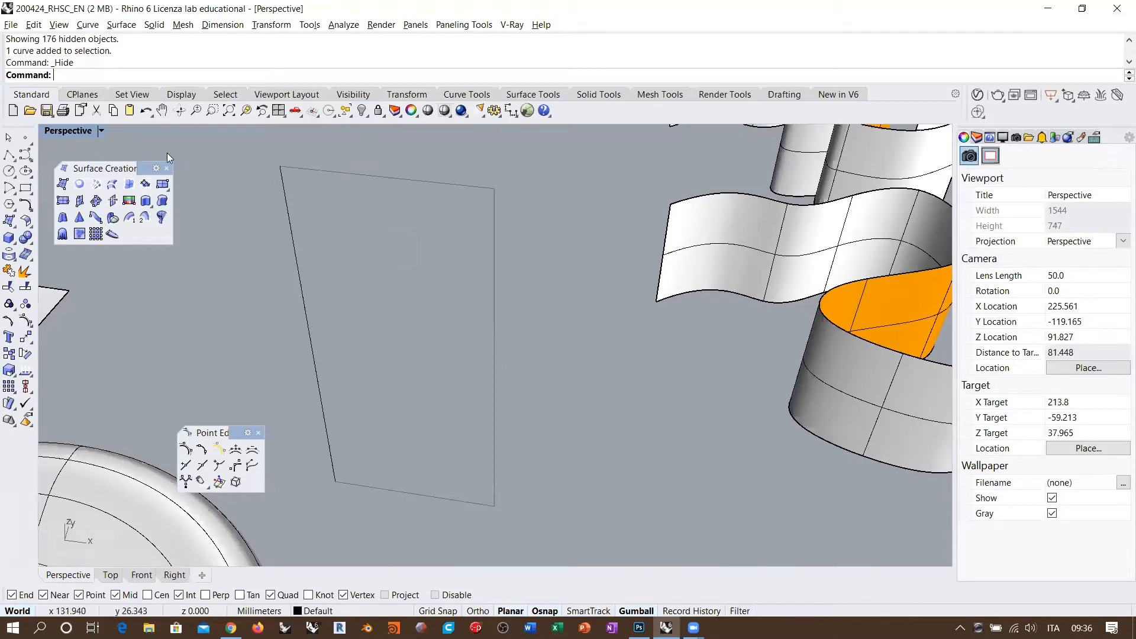
pyautogui.rightClick(378, 112)
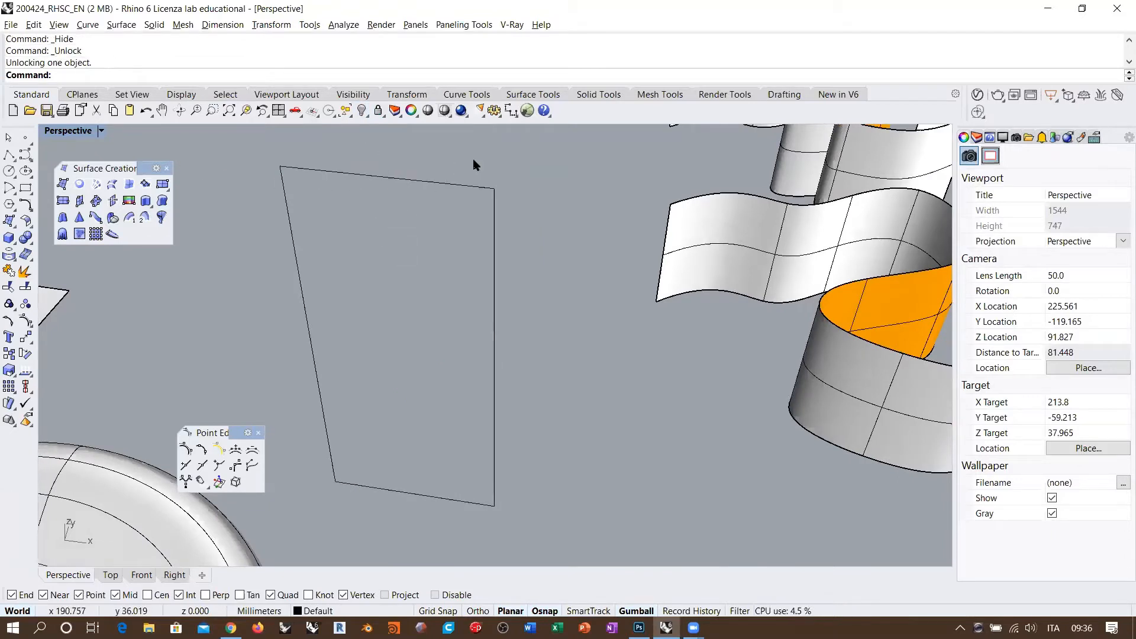
# Offset the rectangle inward by about 0.8 mm in the front view, using the through-point option.
pyautogui.click(457, 185)
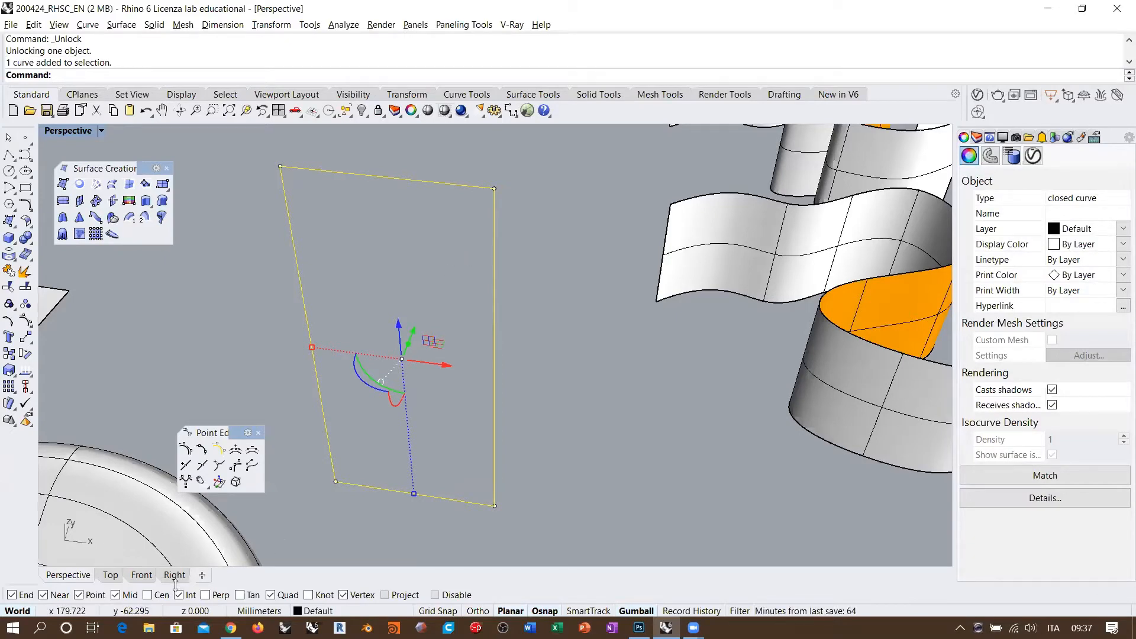
pyautogui.click(142, 574)
pyautogui.moveTo(579, 320); pyautogui.dragTo(513, 324, button='right')
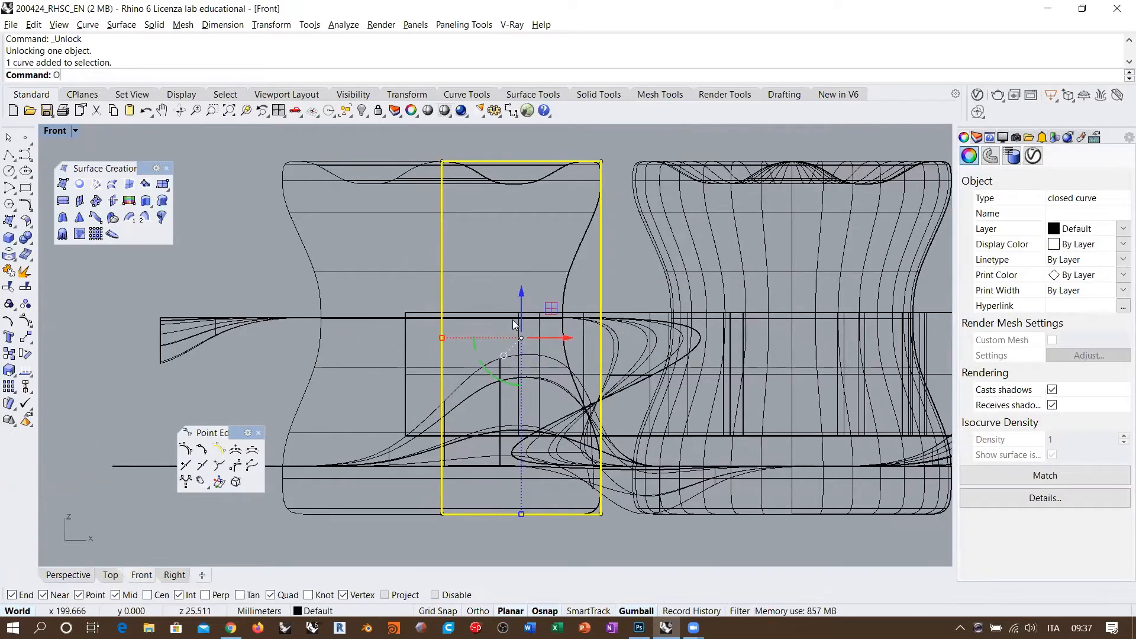
pyautogui.write('ffset')
pyautogui.press('Return')
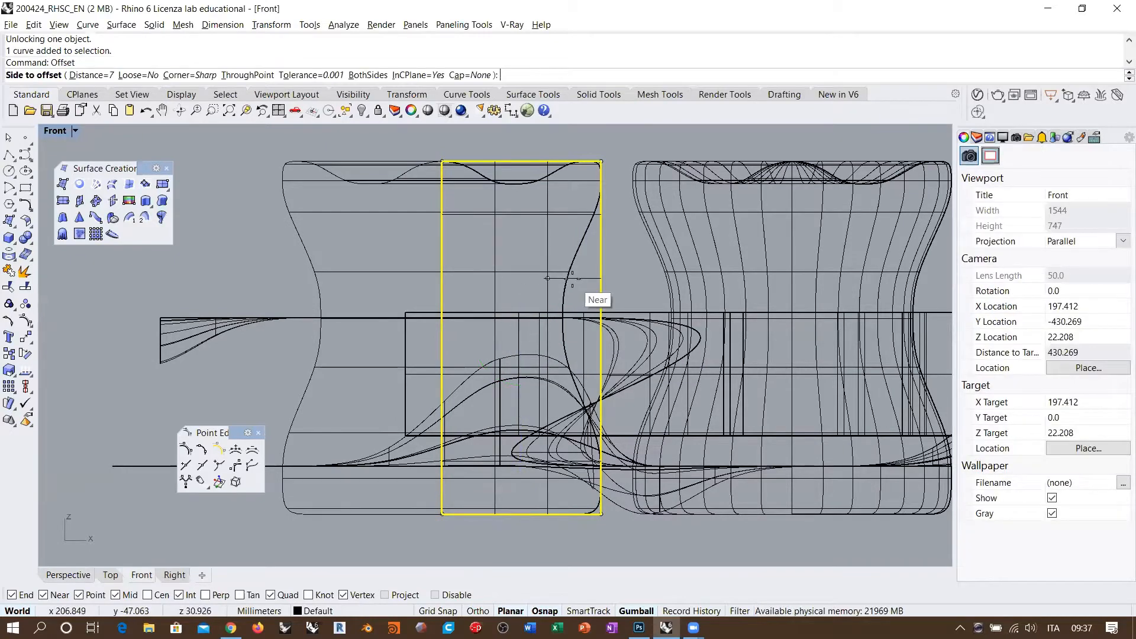
pyautogui.write('t')
pyautogui.press('Return')
pyautogui.scroll(6, 592, 283)
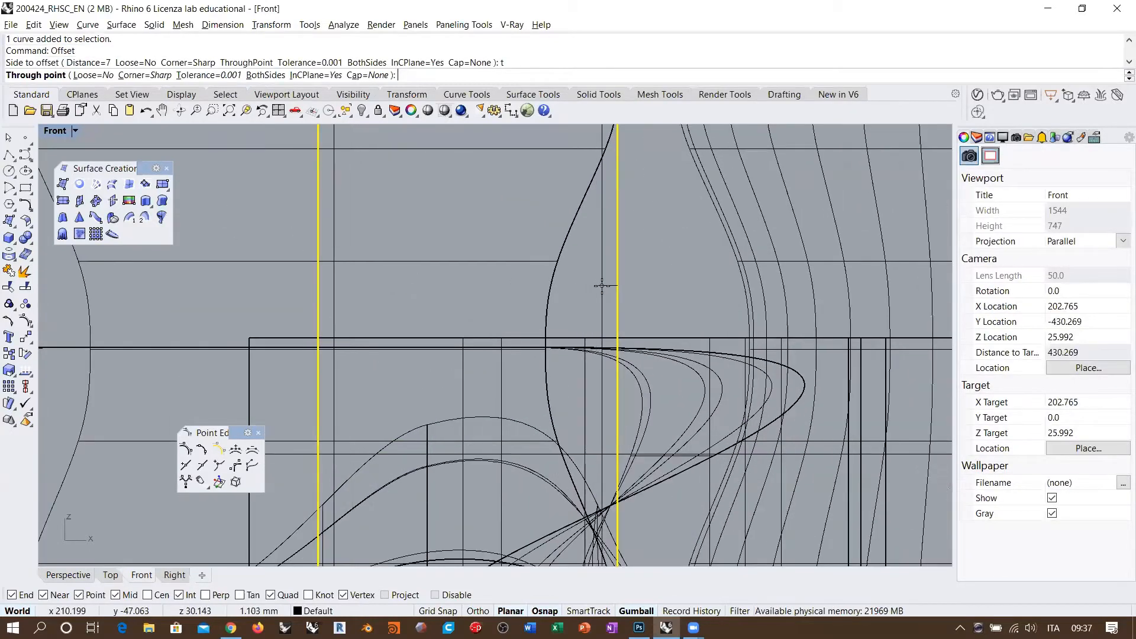
pyautogui.scroll(2, 603, 286)
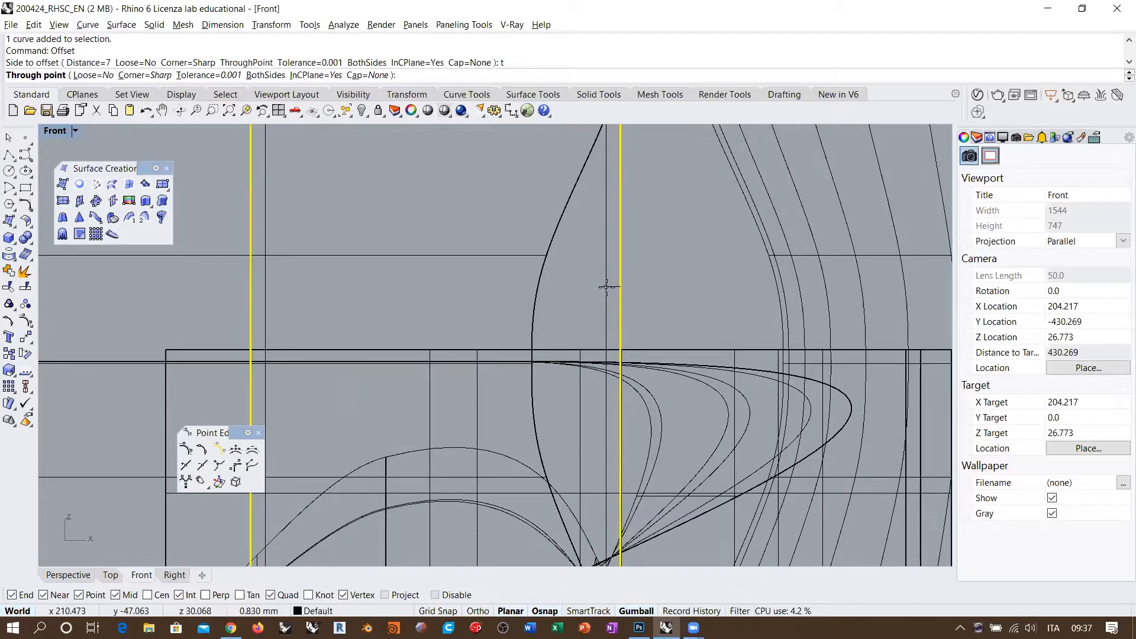
pyautogui.click(605, 287)
pyautogui.scroll(-5, 587, 299)
pyautogui.moveTo(534, 251); pyautogui.dragTo(487, 251, button='right')
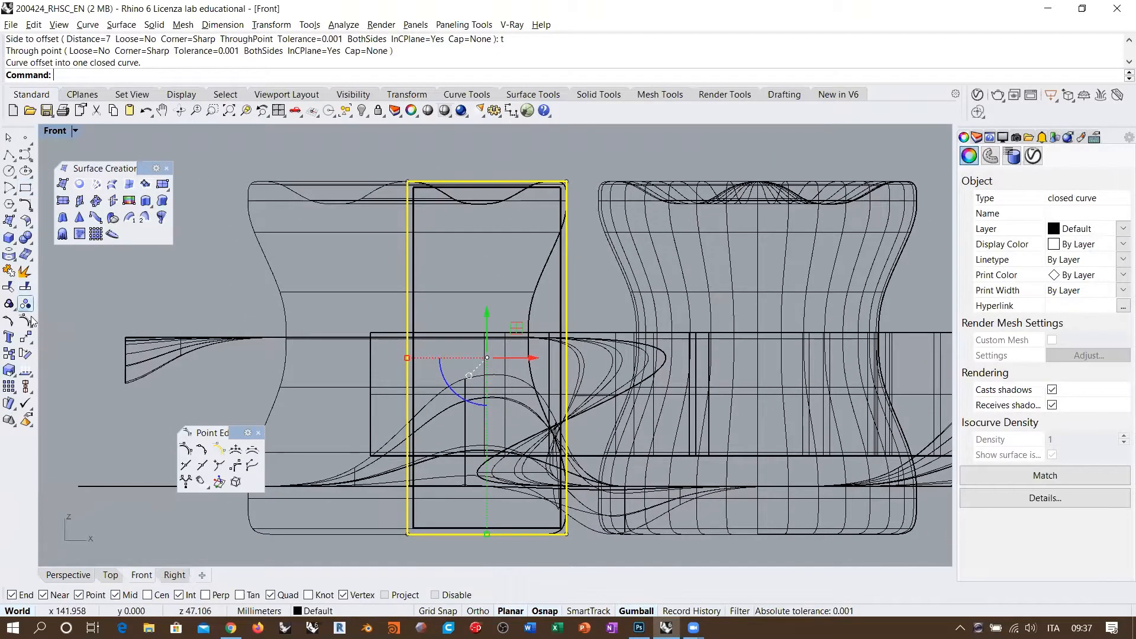
# Move the inner offset rectangle in the perspective view so its upper-left corner snaps to the outer rectangle's upper-left corner.
pyautogui.click(25, 337)
pyautogui.scroll(3, 438, 184)
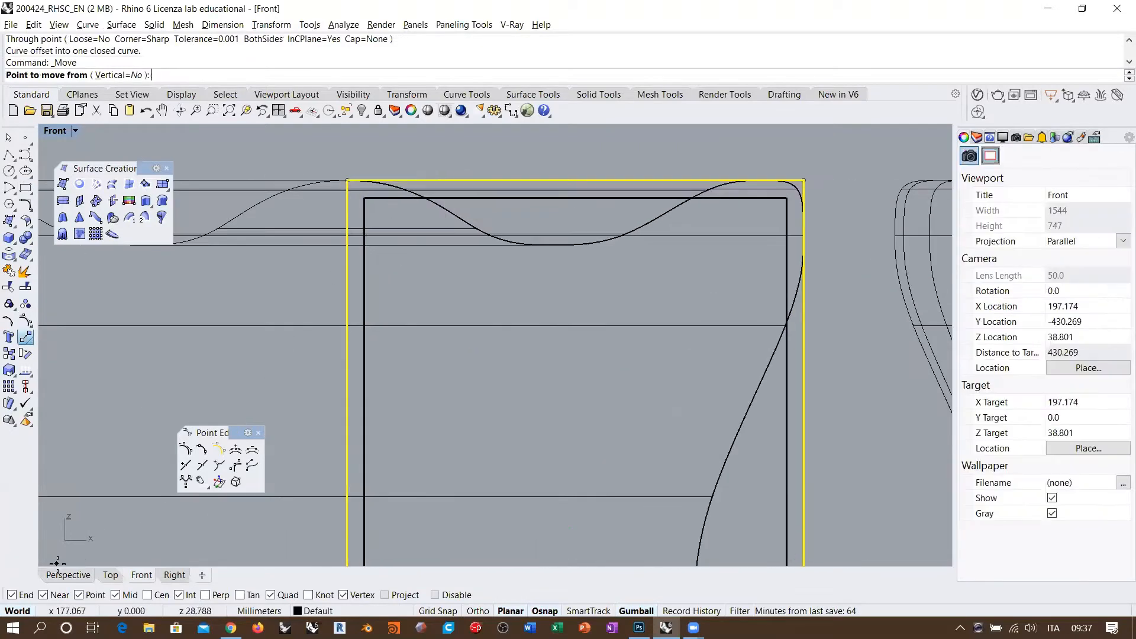
pyautogui.click(65, 575)
pyautogui.scroll(3, 304, 191)
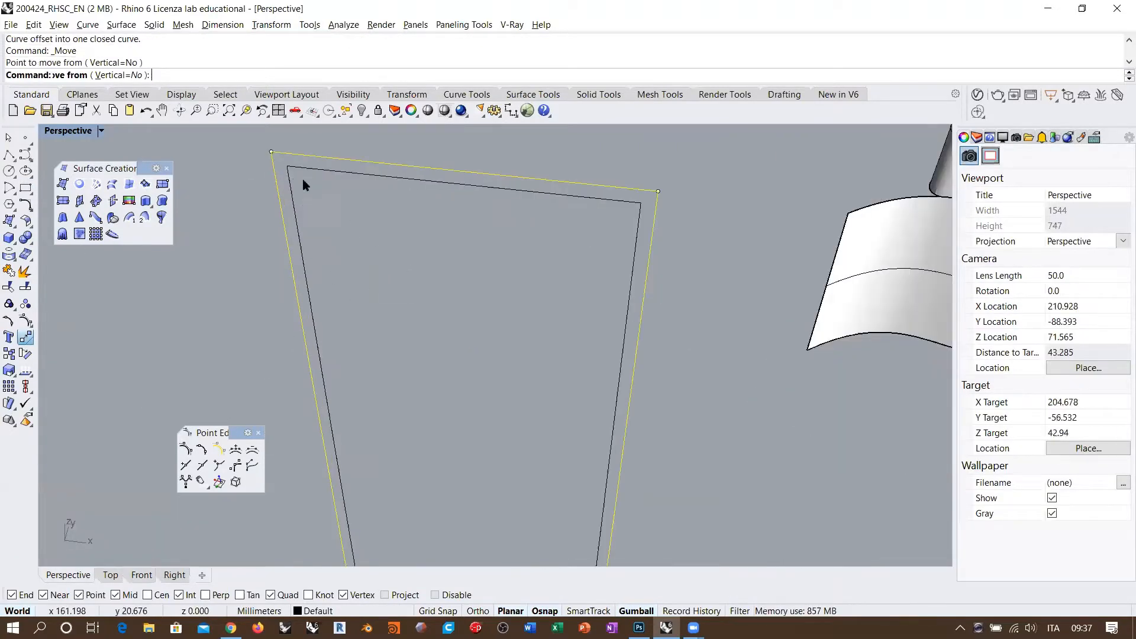
pyautogui.press('Escape')
pyautogui.click(298, 169)
pyautogui.rightClick(298, 168)
pyautogui.click(287, 166)
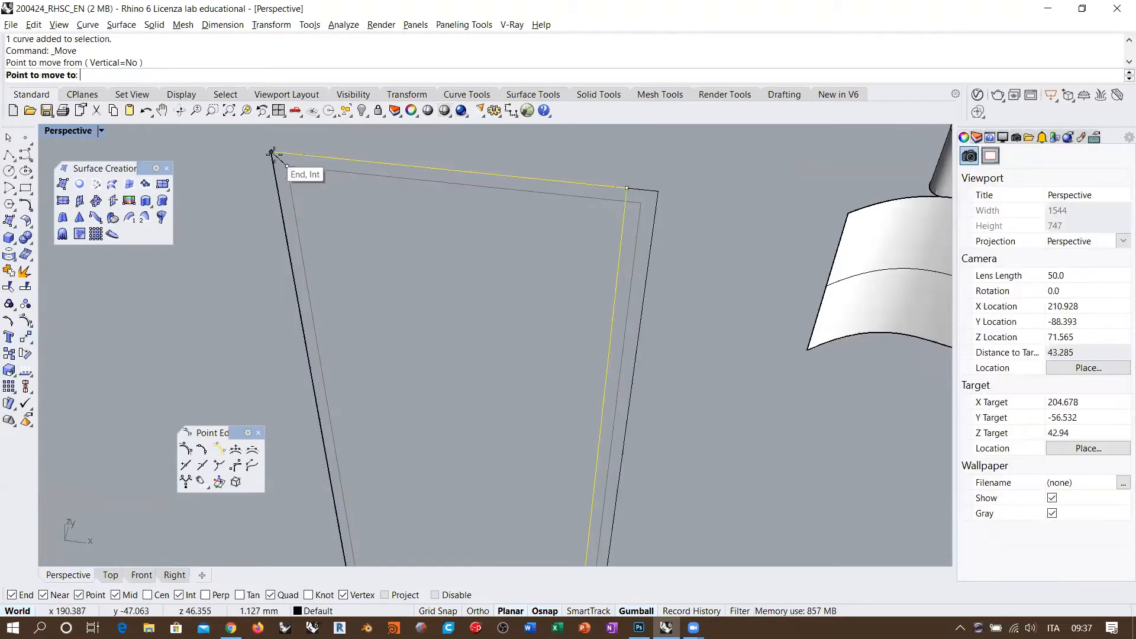
pyautogui.click(272, 153)
pyautogui.press('Escape')
pyautogui.scroll(-4, 728, 316)
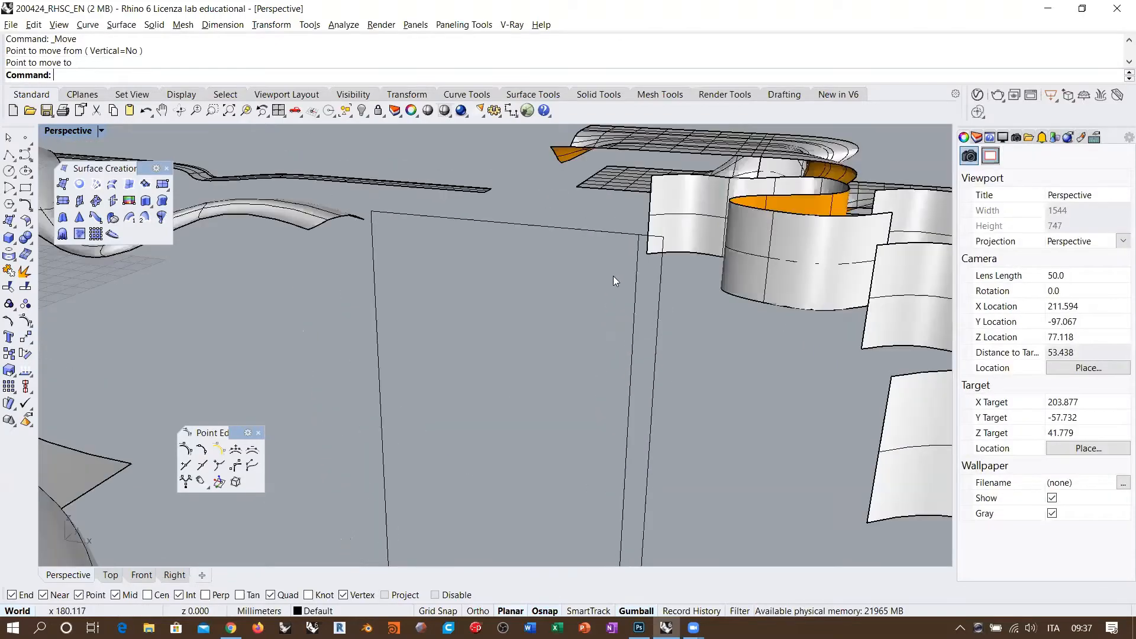
pyautogui.scroll(-3, 613, 281)
pyautogui.scroll(6, 605, 329)
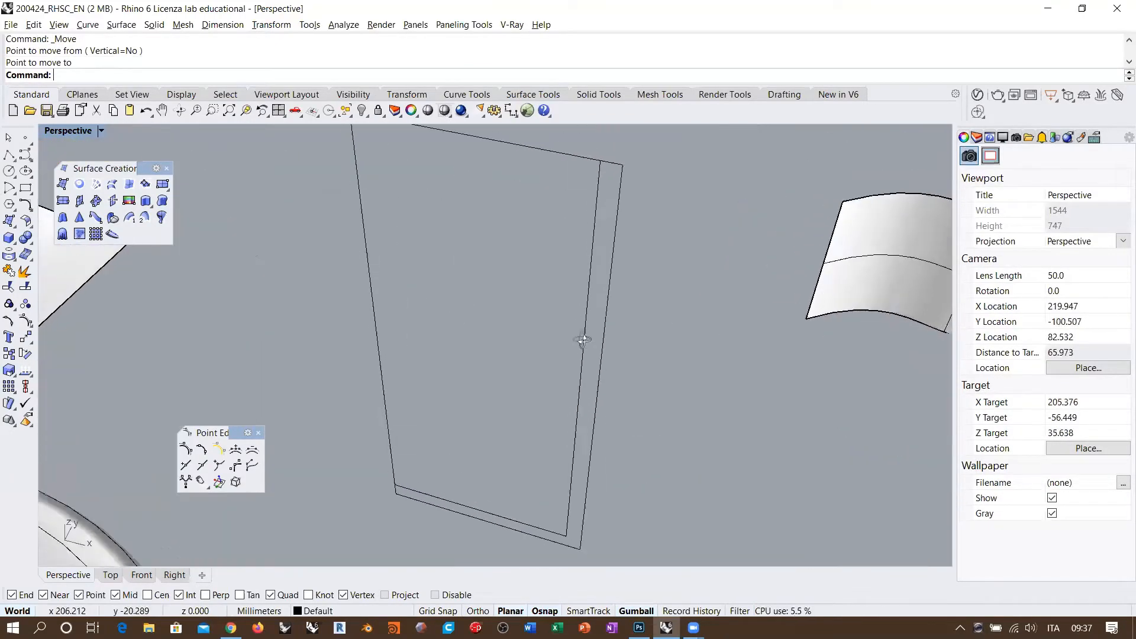
pyautogui.scroll(-3, 582, 340)
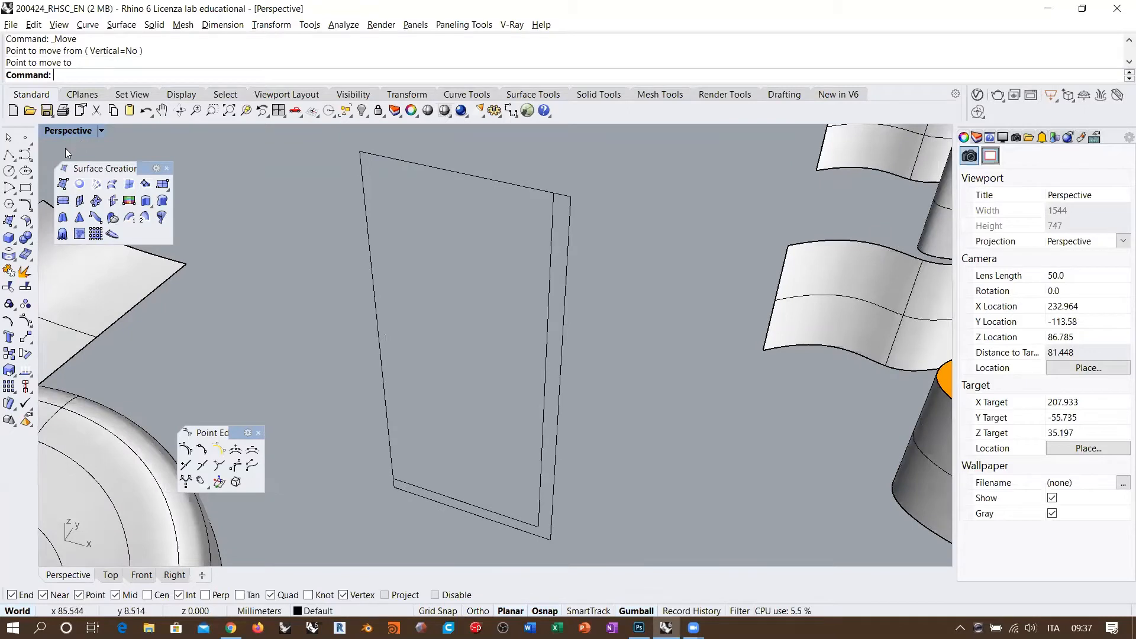
pyautogui.click(25, 155)
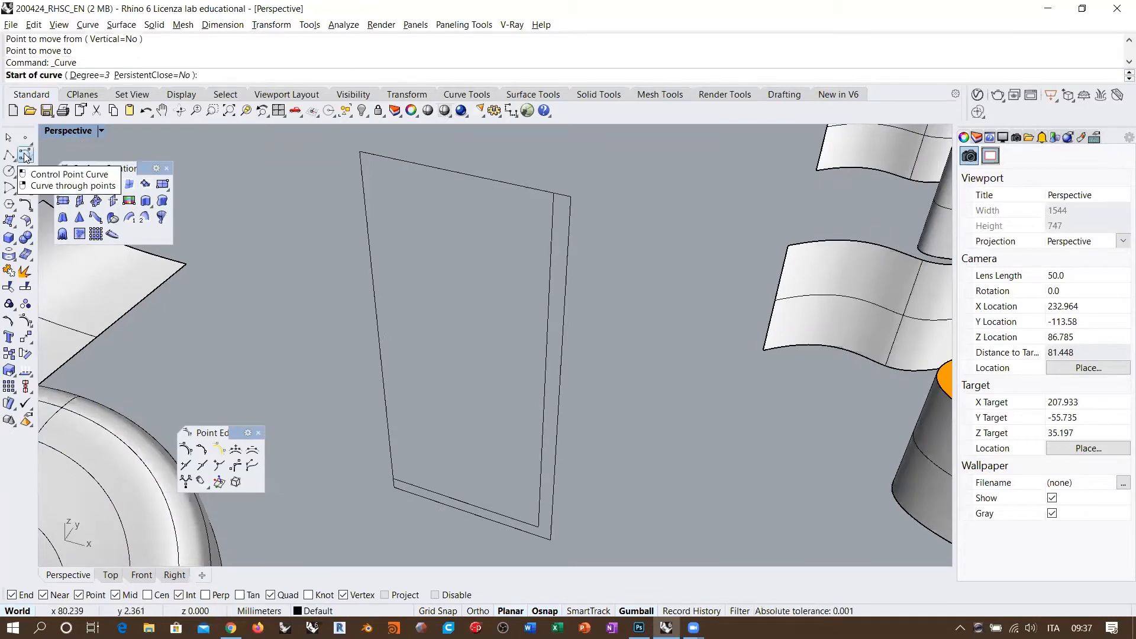
pyautogui.press('Escape')
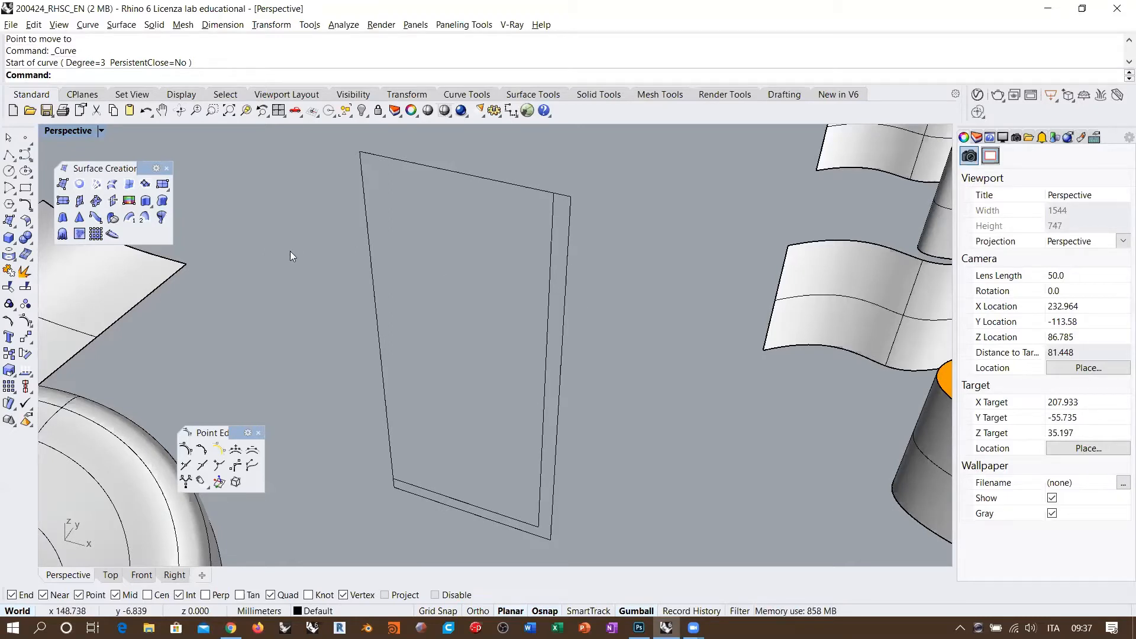
# Create a closed L-shaped curve from the region between the two rectangles with Curve Boolean in the front view.
pyautogui.click(142, 575)
pyautogui.scroll(2, 579, 289)
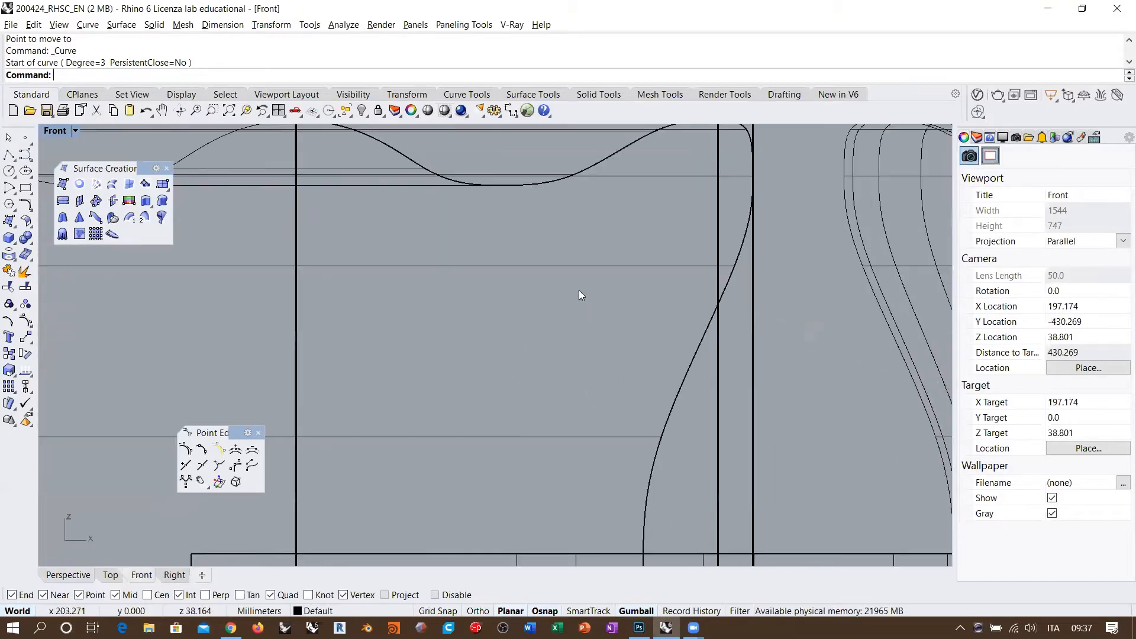
pyautogui.scroll(-5, 632, 342)
pyautogui.scroll(5, 601, 343)
pyautogui.moveTo(601, 343); pyautogui.dragTo(601, 343)
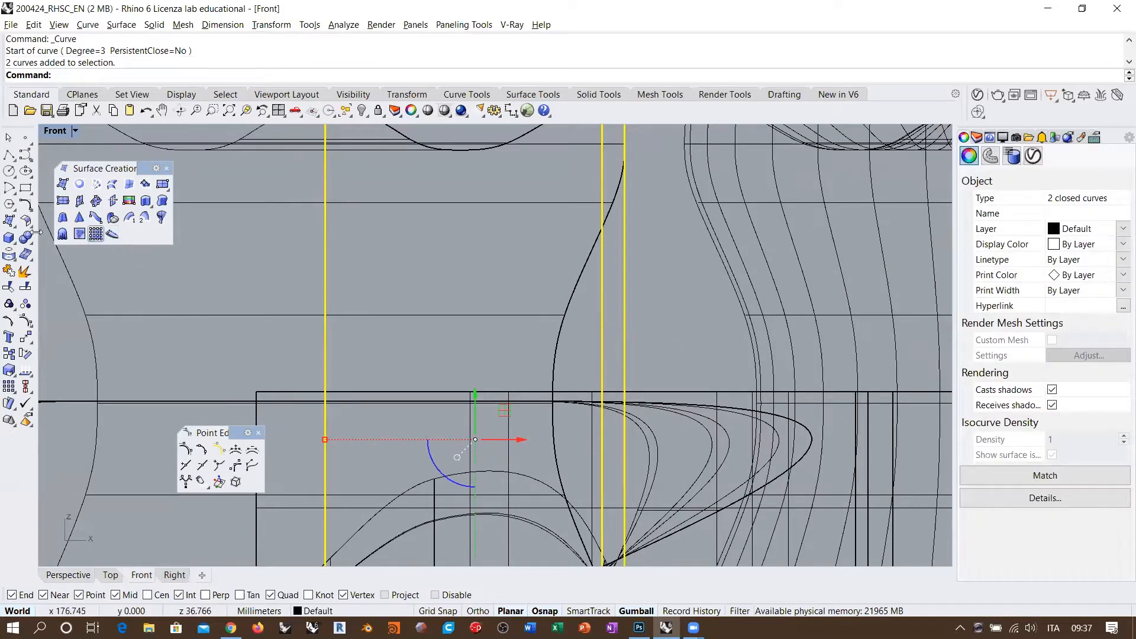
pyautogui.click(26, 205)
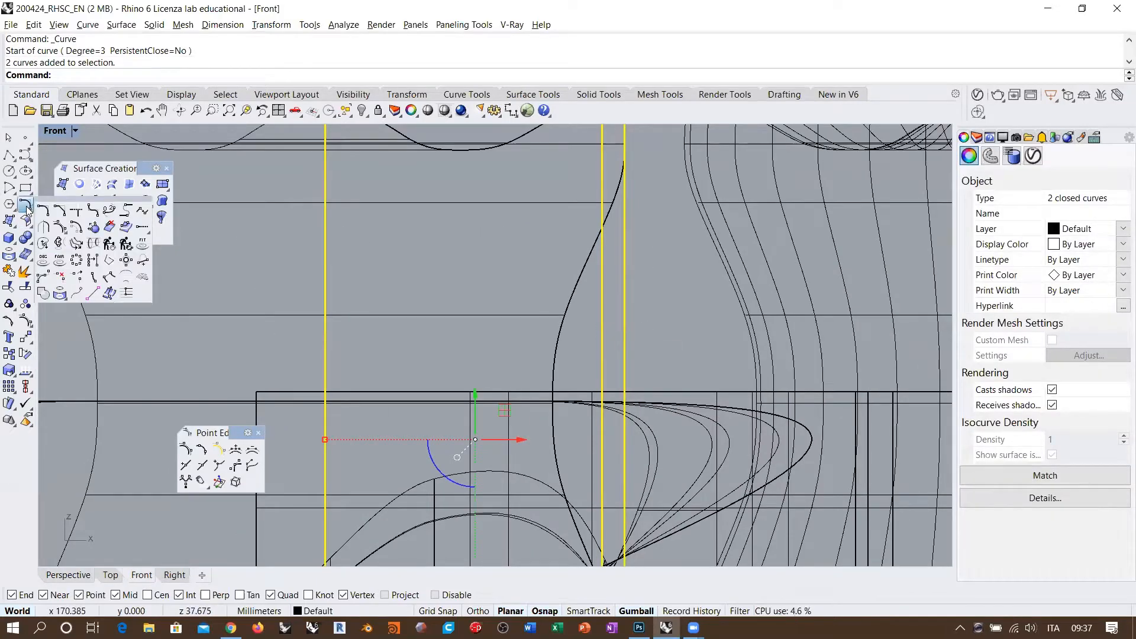
pyautogui.click(42, 294)
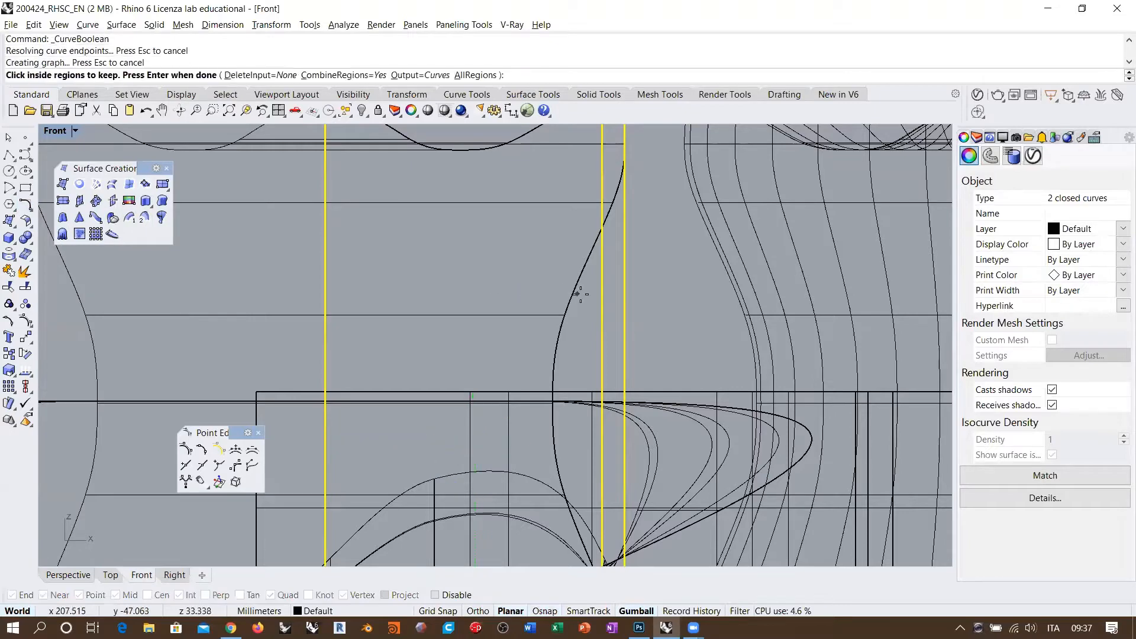
pyautogui.scroll(-5, 611, 289)
pyautogui.click(613, 285)
pyautogui.press('Return')
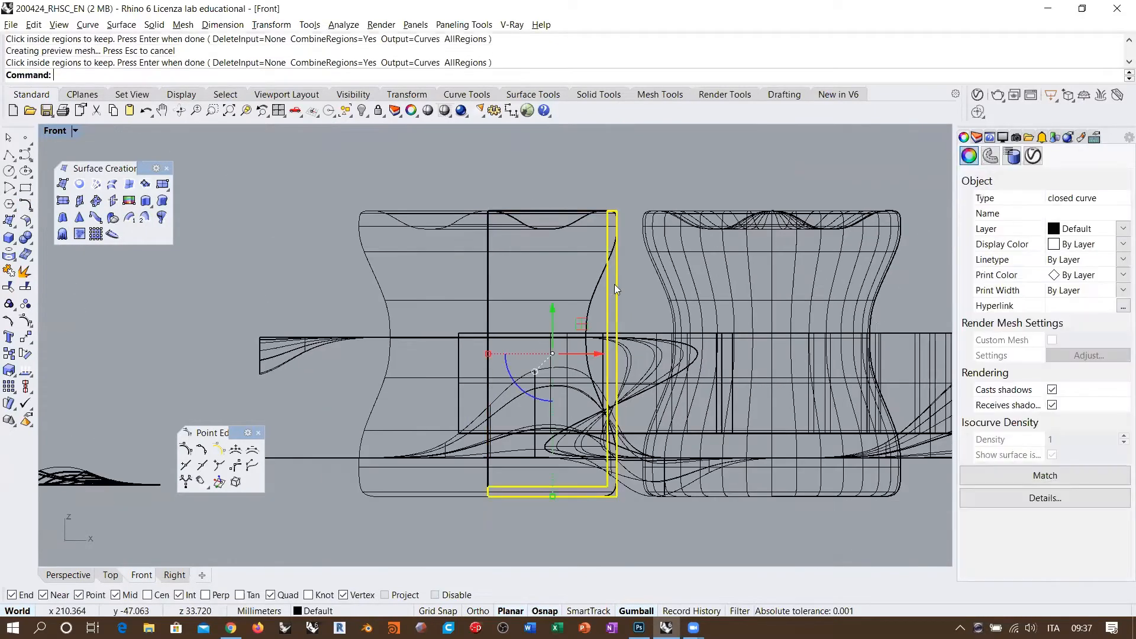
# Hide the two rectangles in the perspective view, leaving only the L-shaped curve and the vertical axis line.
pyautogui.scroll(5, 618, 213)
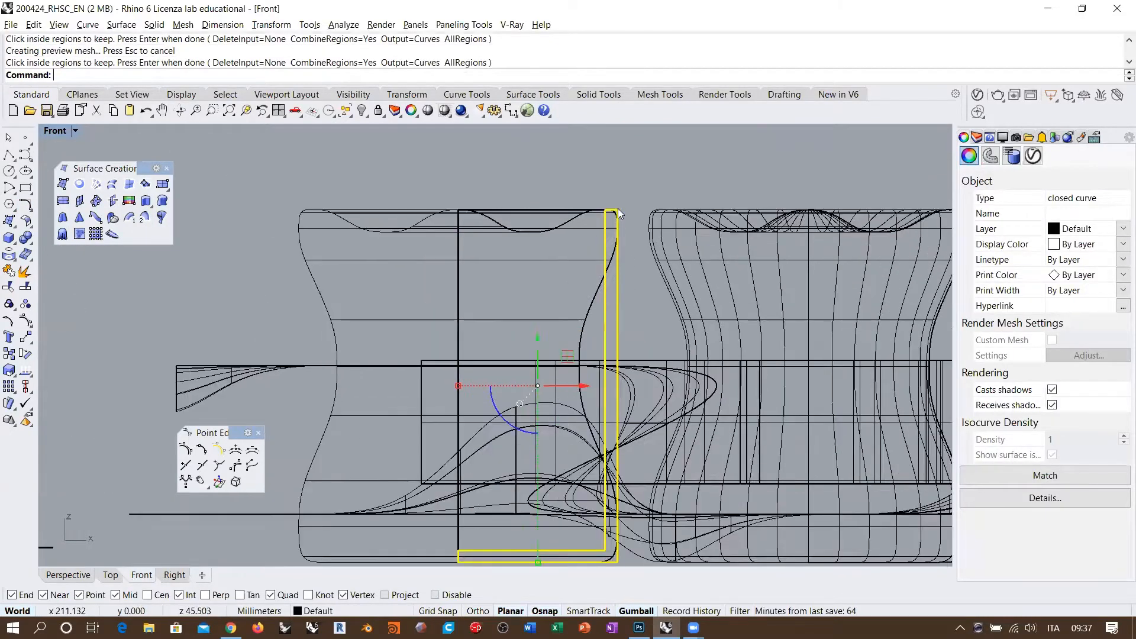
pyautogui.click(27, 205)
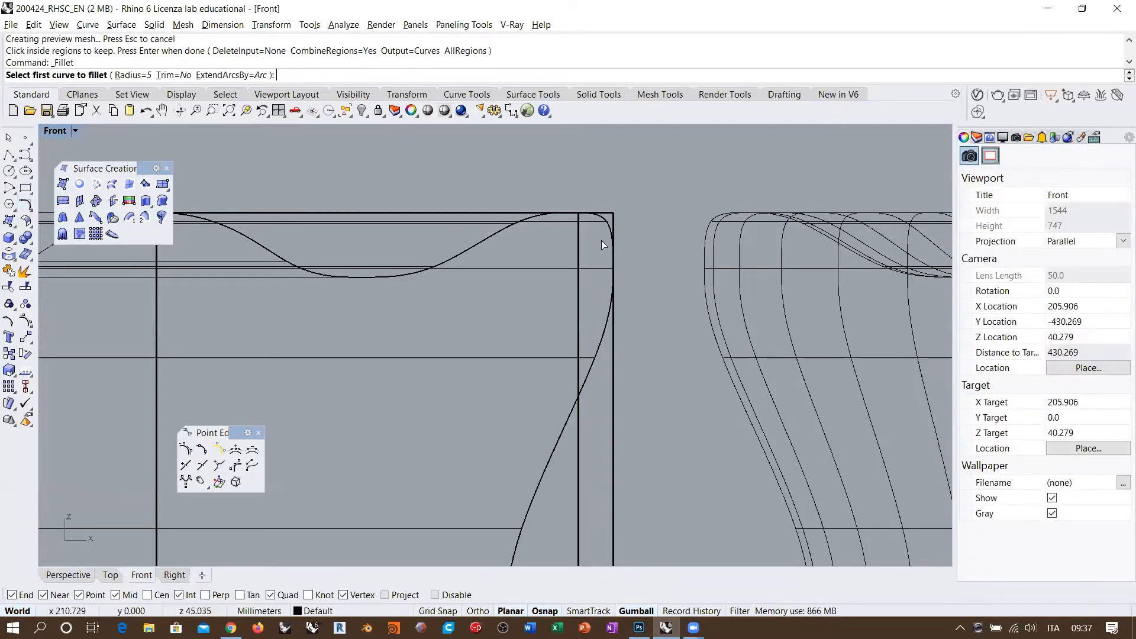
pyautogui.click(68, 574)
pyautogui.moveTo(608, 241); pyautogui.dragTo(607, 255, button='right')
pyautogui.press('Escape')
pyautogui.moveTo(526, 172); pyautogui.dragTo(461, 222)
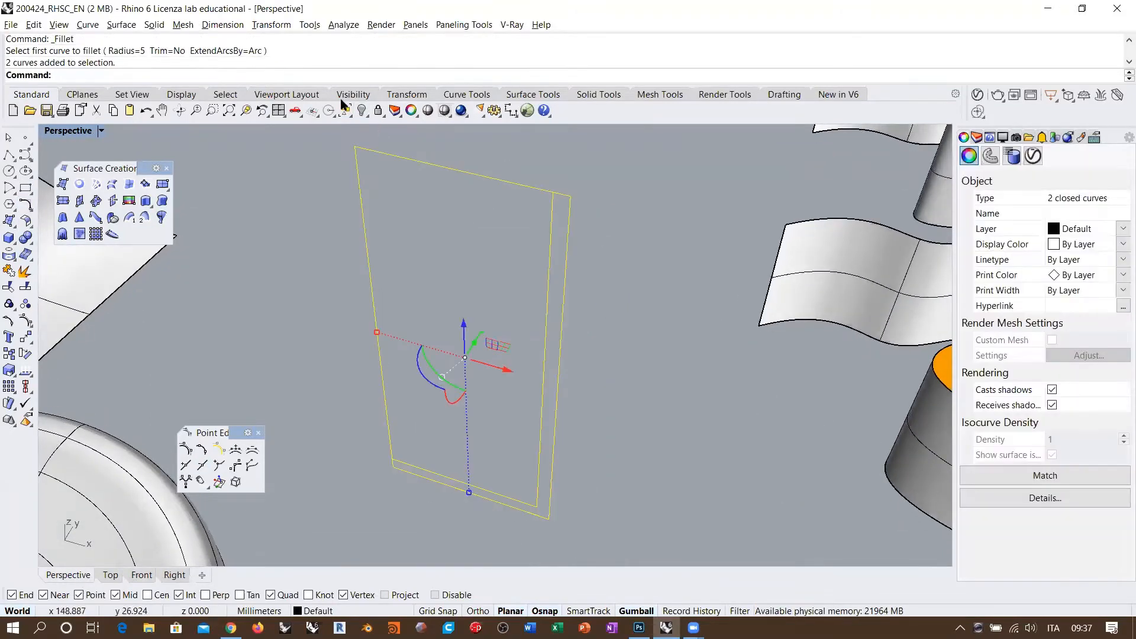
pyautogui.click(361, 111)
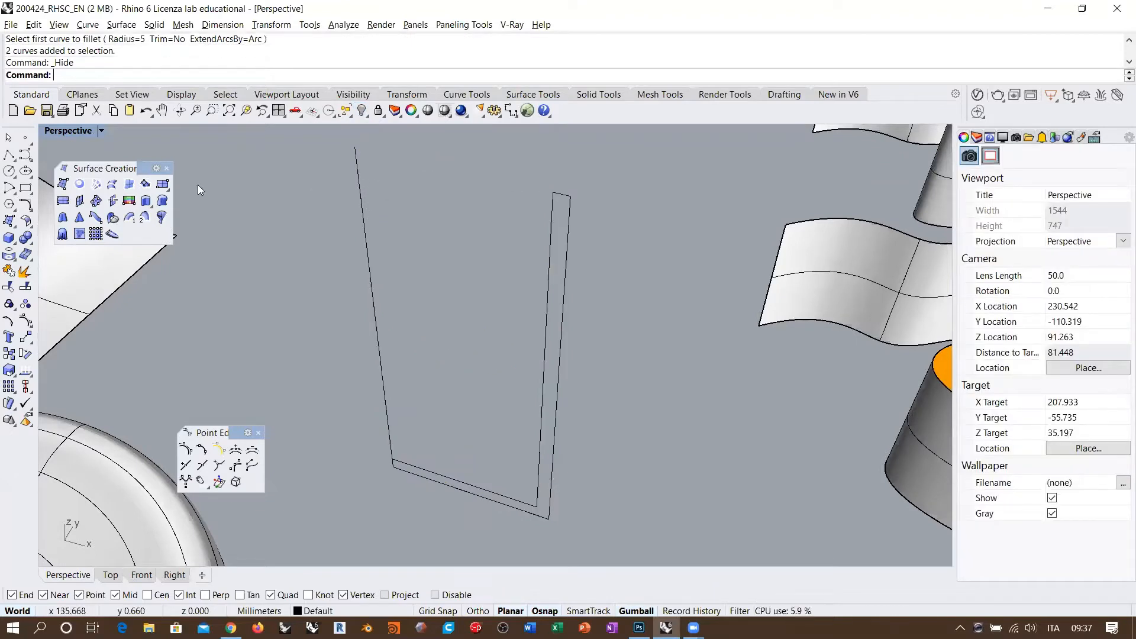
# Explode the L-shaped curve and delete its short end segment lying on the vertical axis line.
pyautogui.click(443, 475)
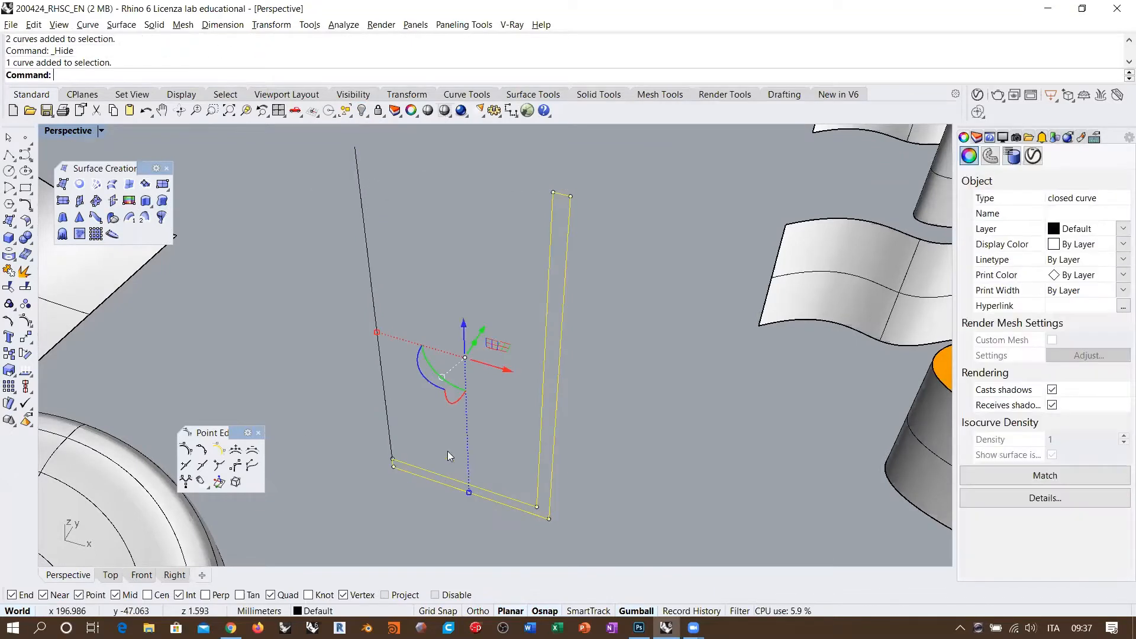
pyautogui.click(25, 272)
pyautogui.click(414, 473)
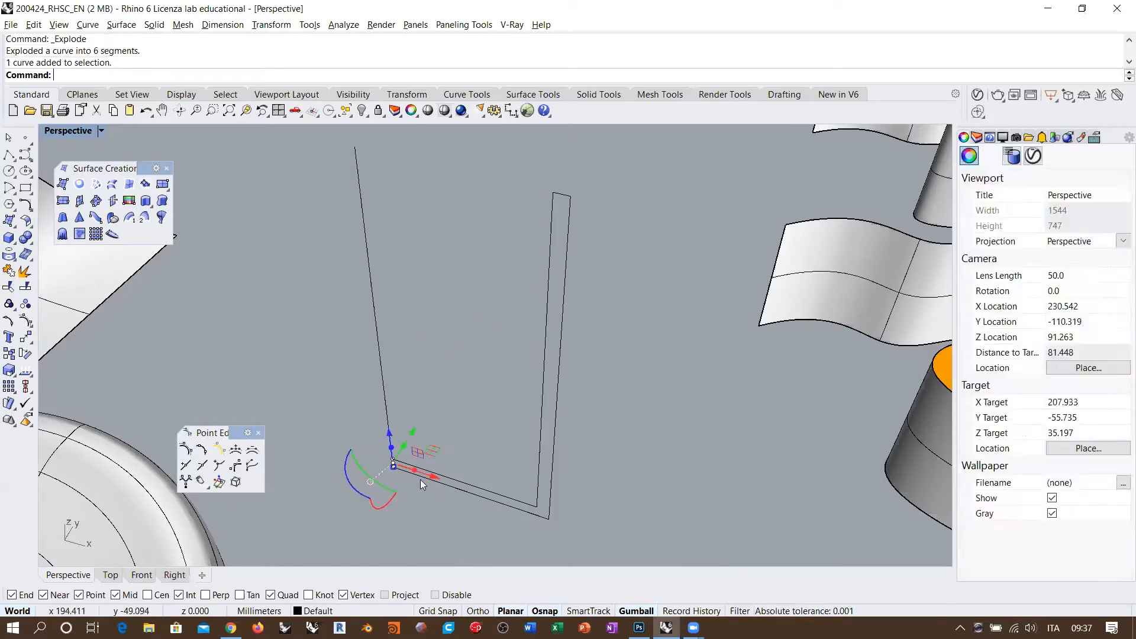
pyautogui.press('Delete')
# Join the five remaining L-shaped profile segments into a single open curve.
pyautogui.click(414, 467)
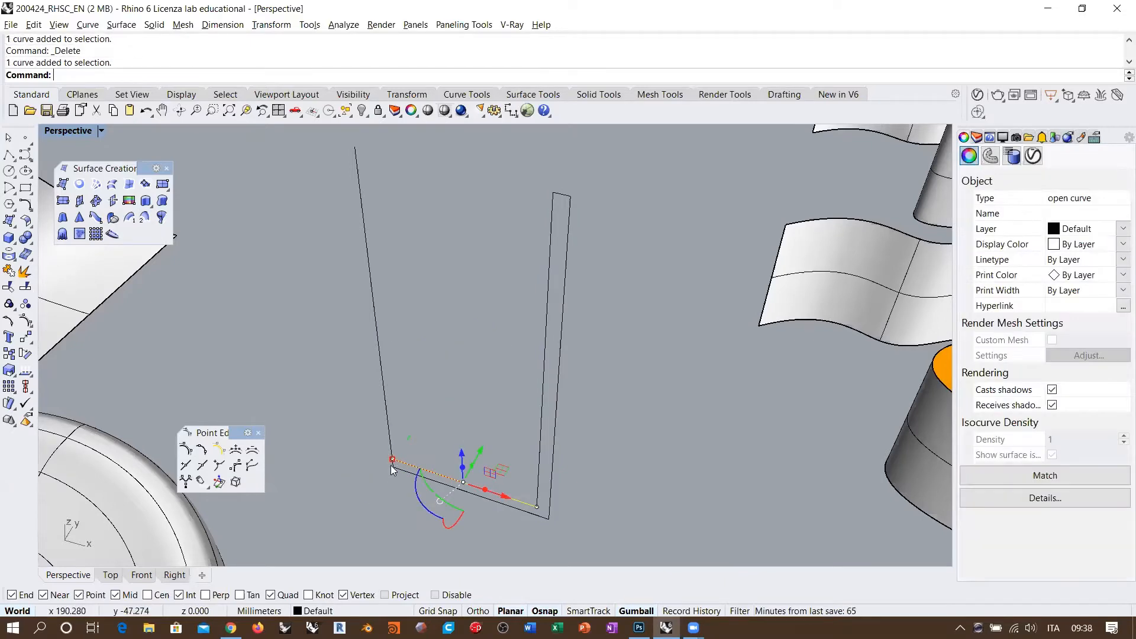
pyautogui.moveTo(580, 533); pyautogui.dragTo(506, 172)
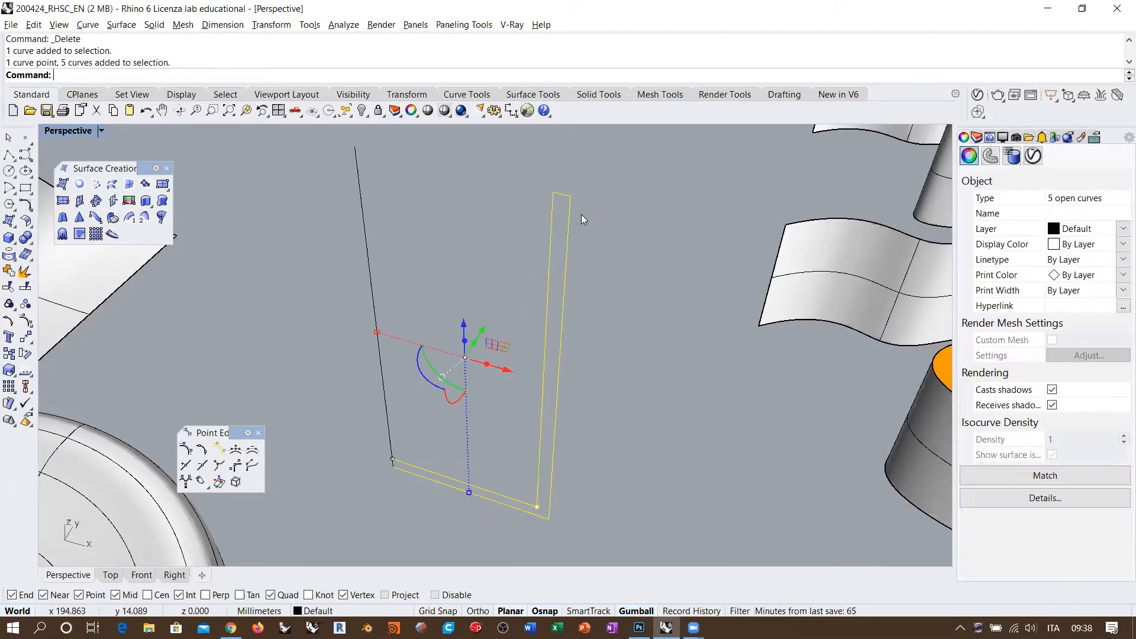
pyautogui.hotkey('ctrl', 'j')
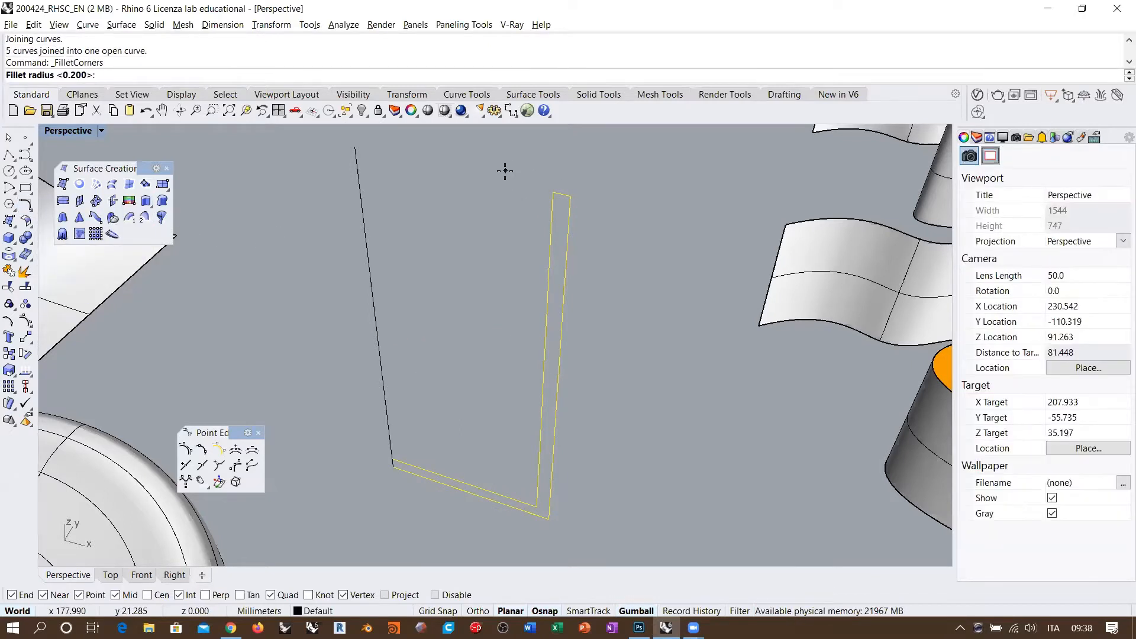
# Try rounding all corners of the joined profile with a 1 mm fillet radius and undo it.
pyautogui.write('1')
pyautogui.press('Return')
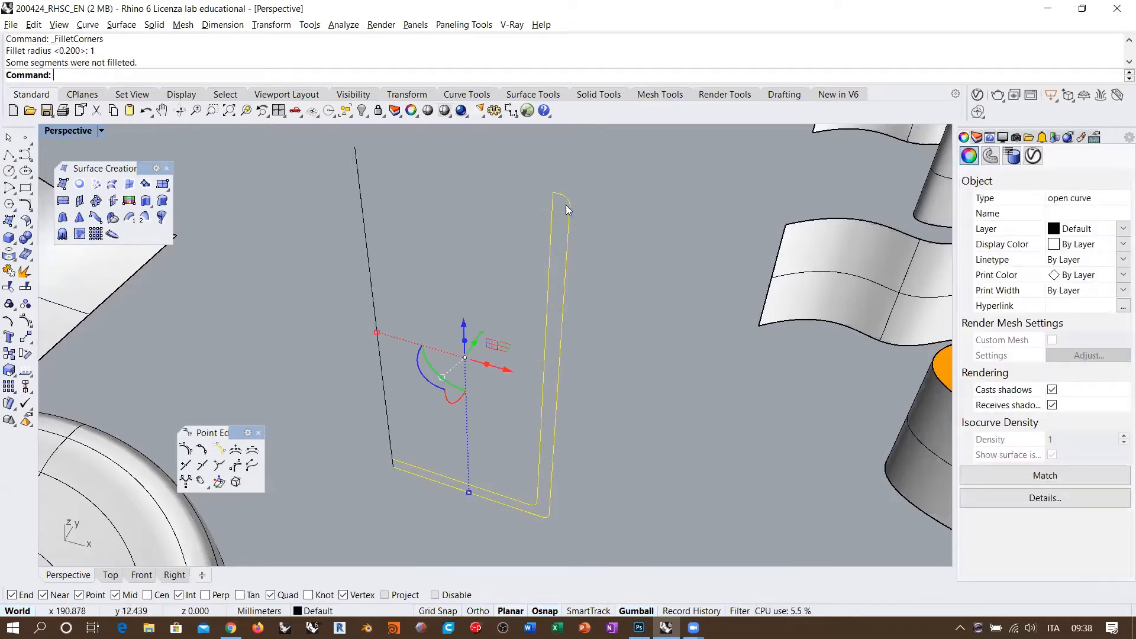
pyautogui.hotkey('ctrl', 'z')
pyautogui.scroll(5, 591, 201)
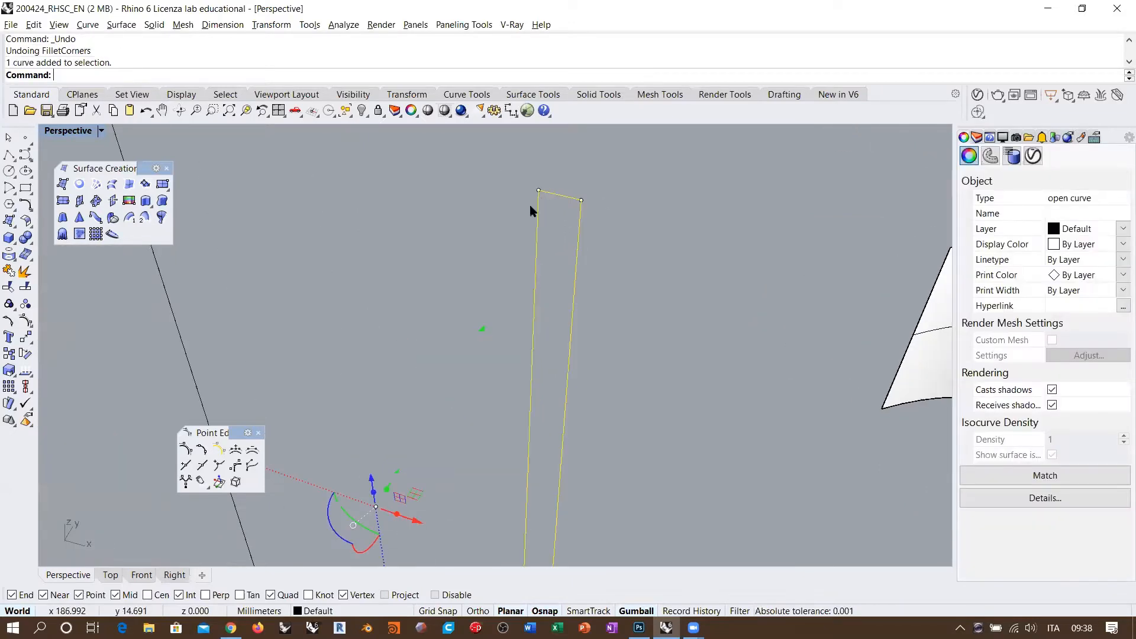
pyautogui.scroll(5, 540, 192)
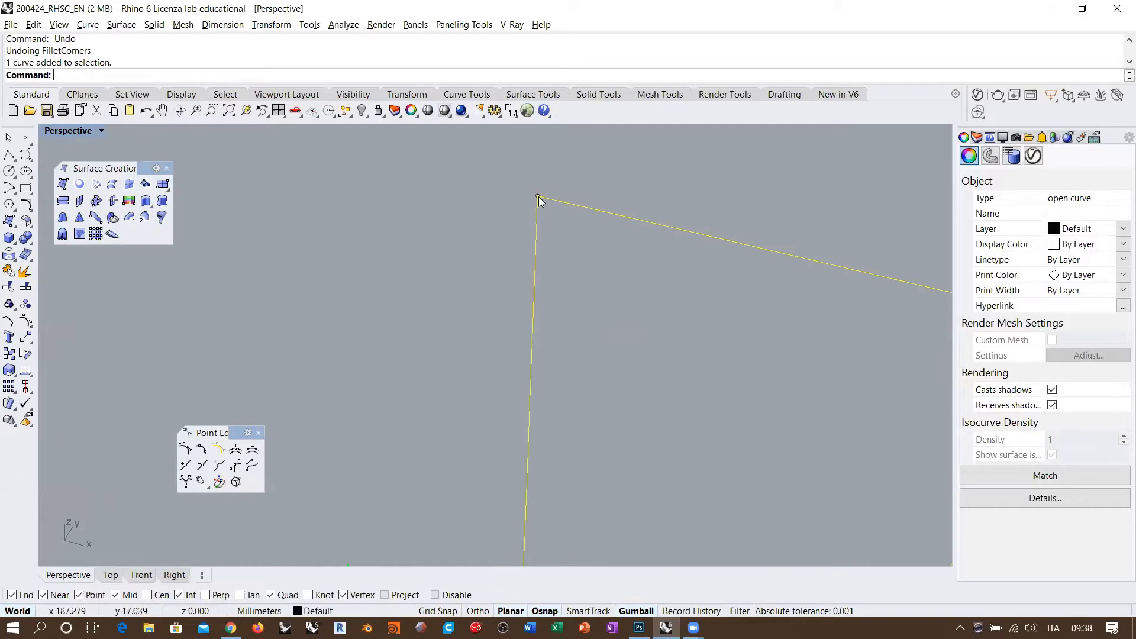
pyautogui.click(539, 197)
pyautogui.moveTo(540, 194); pyautogui.dragTo(456, 178)
pyautogui.hotkey('ctrl', 'z')
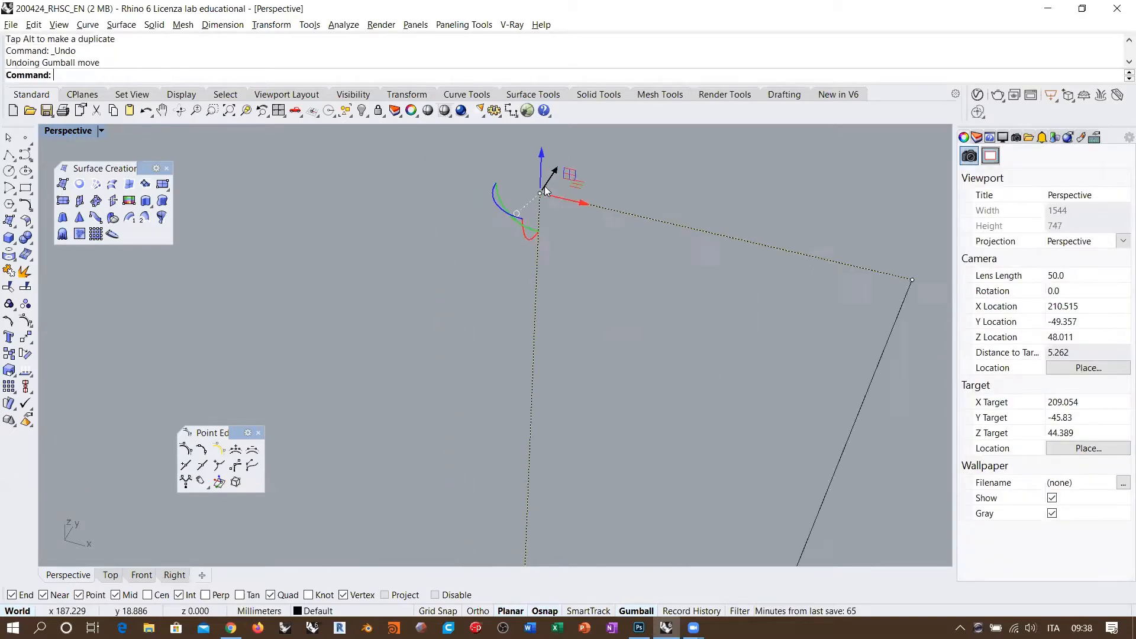
# Round all corners of the open L-shaped profile with Fillet Corners at a radius of 0.5 mm in the front view.
pyautogui.scroll(-10, 544, 190)
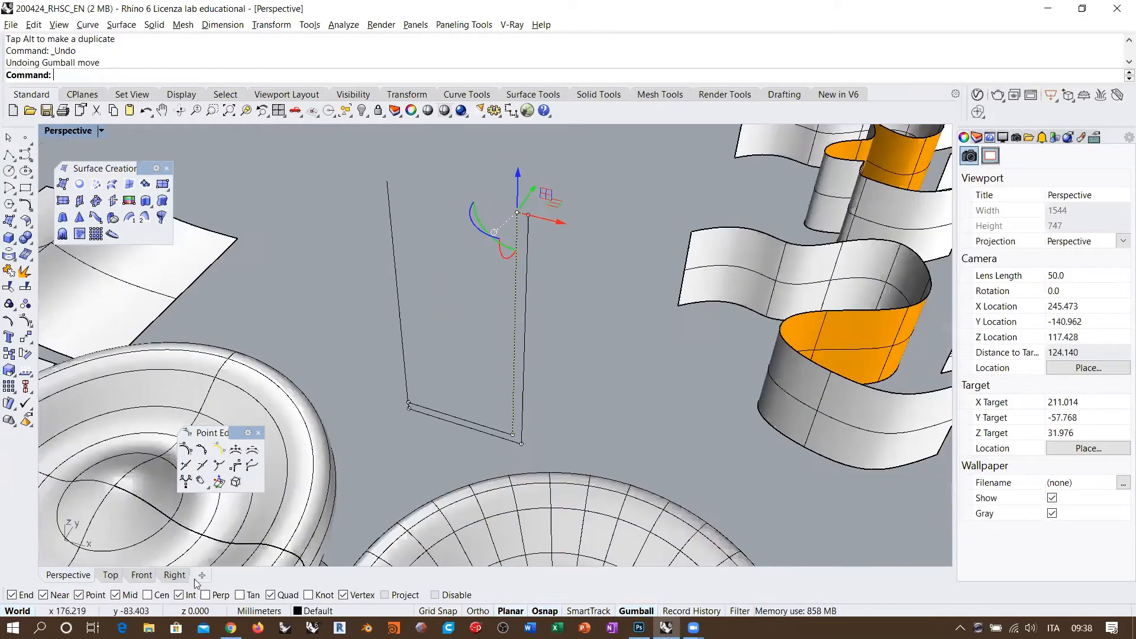
pyautogui.click(142, 575)
pyautogui.scroll(-5, 551, 223)
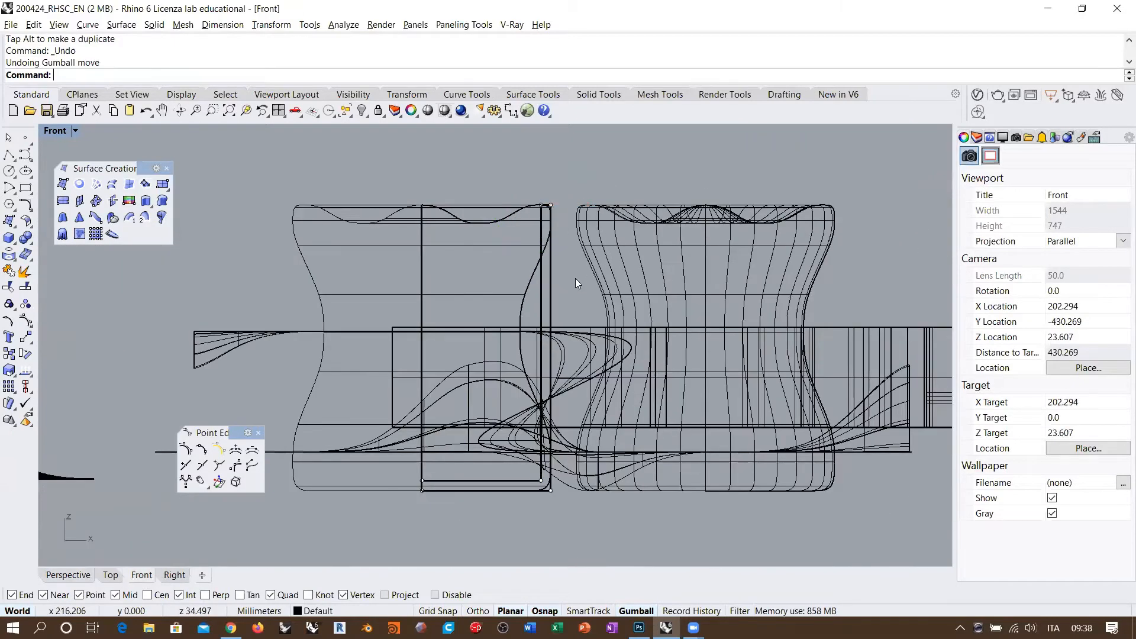
pyautogui.click(542, 290)
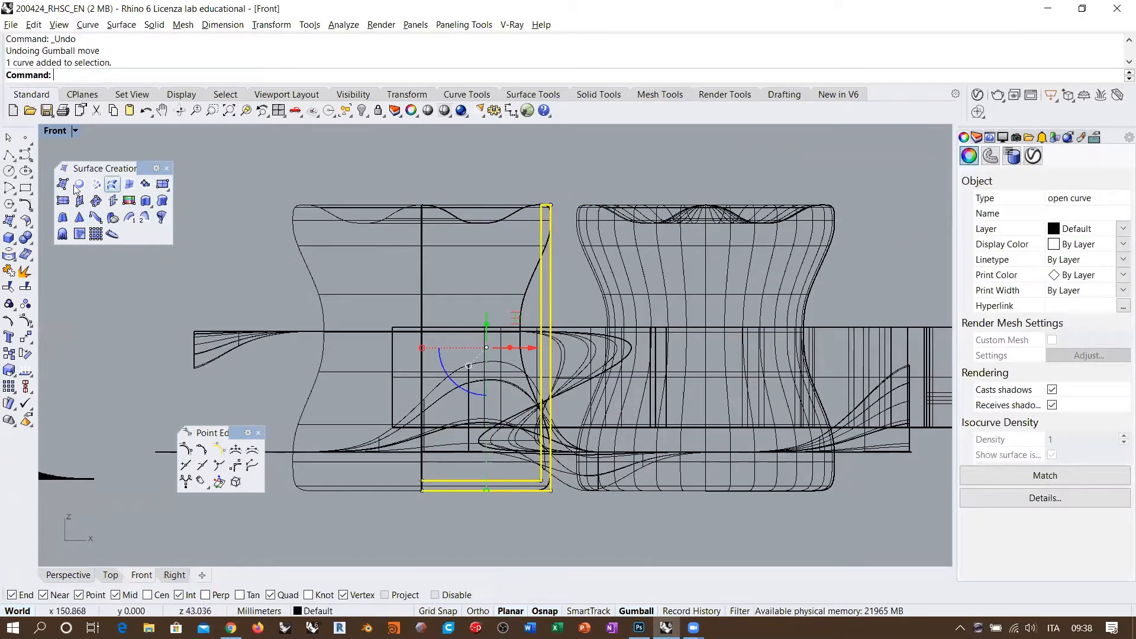
pyautogui.click(29, 208)
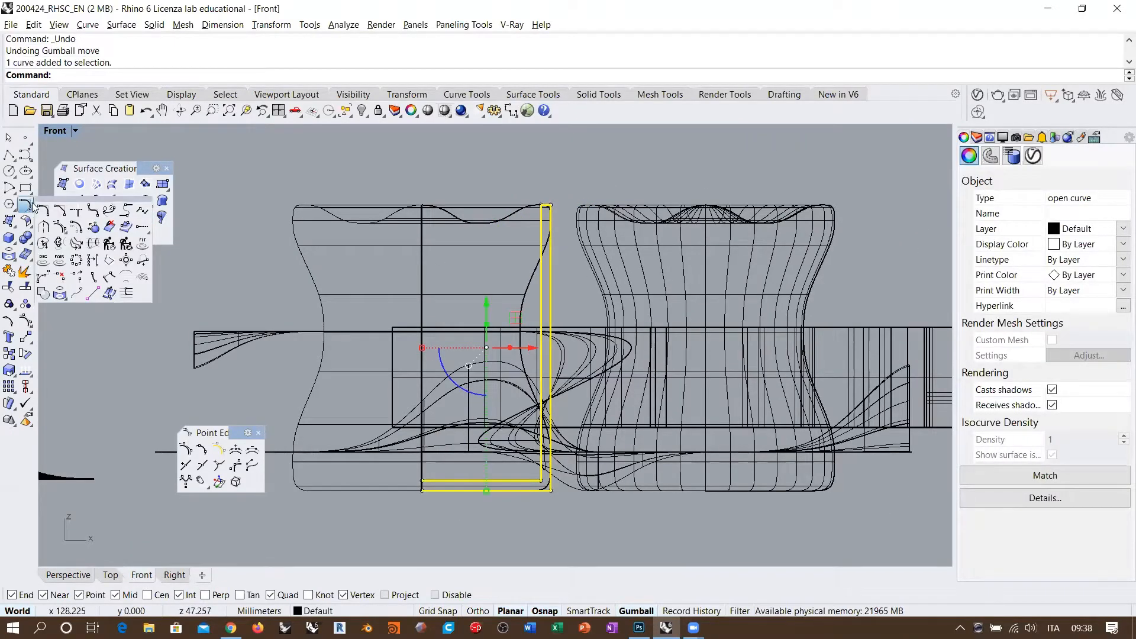
pyautogui.click(92, 211)
pyautogui.scroll(5, 553, 201)
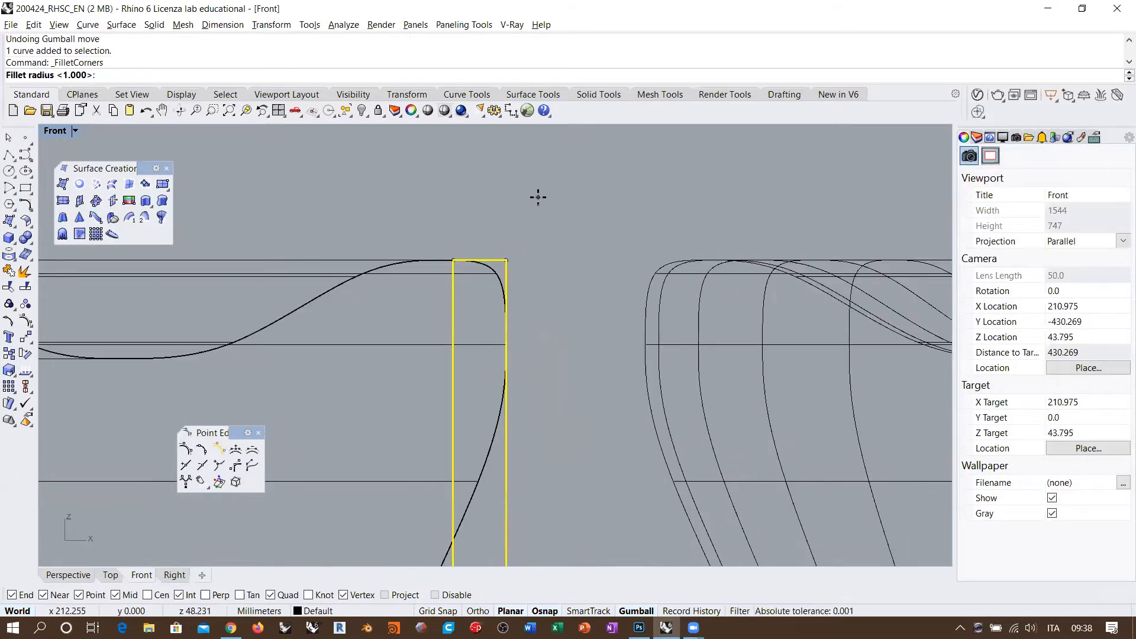
pyautogui.write('.5')
pyautogui.press('Return')
pyautogui.scroll(-5, 537, 198)
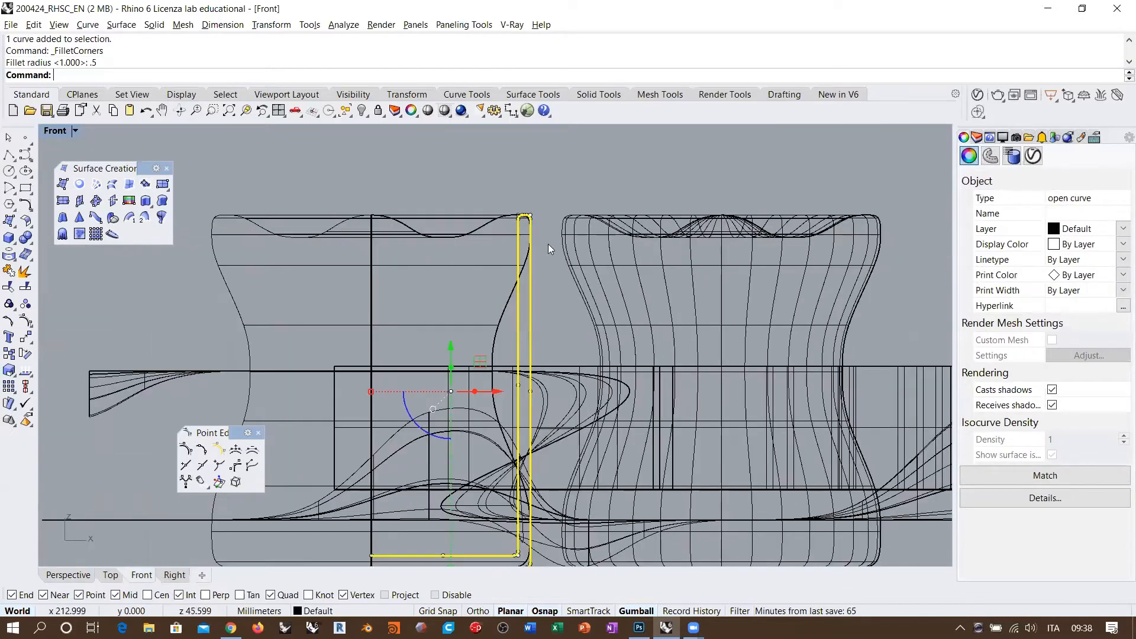
pyautogui.scroll(-1, 548, 311)
# Revolve the filleted profile a full 360° from start angle 0 around the vertical axis line, with Deformable set to No.
pyautogui.click(68, 575)
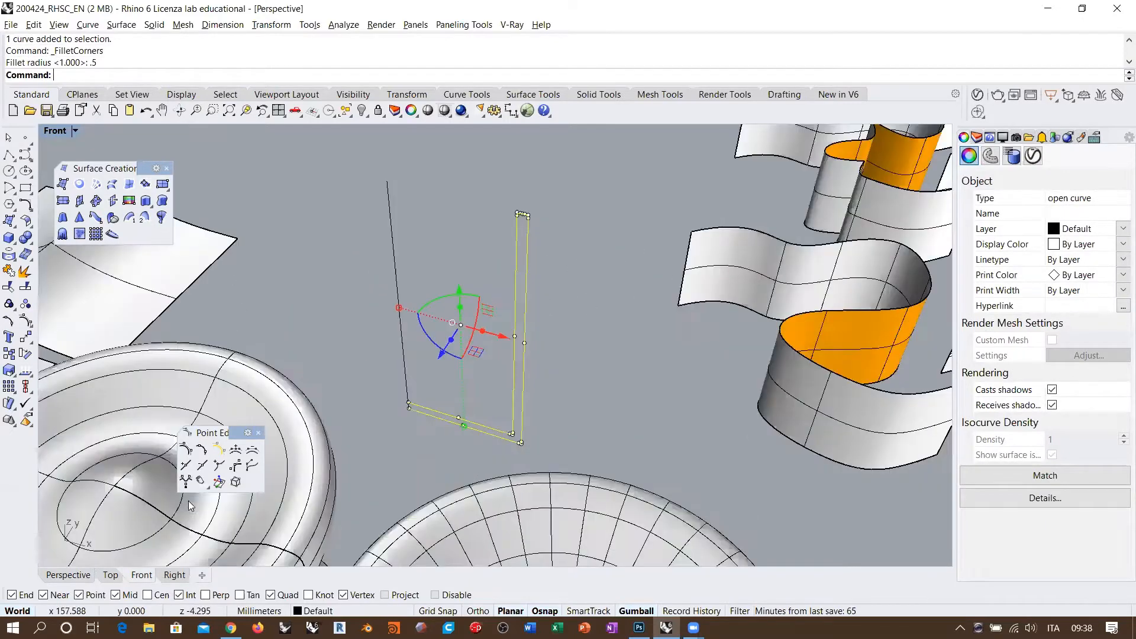
pyautogui.scroll(3, 498, 262)
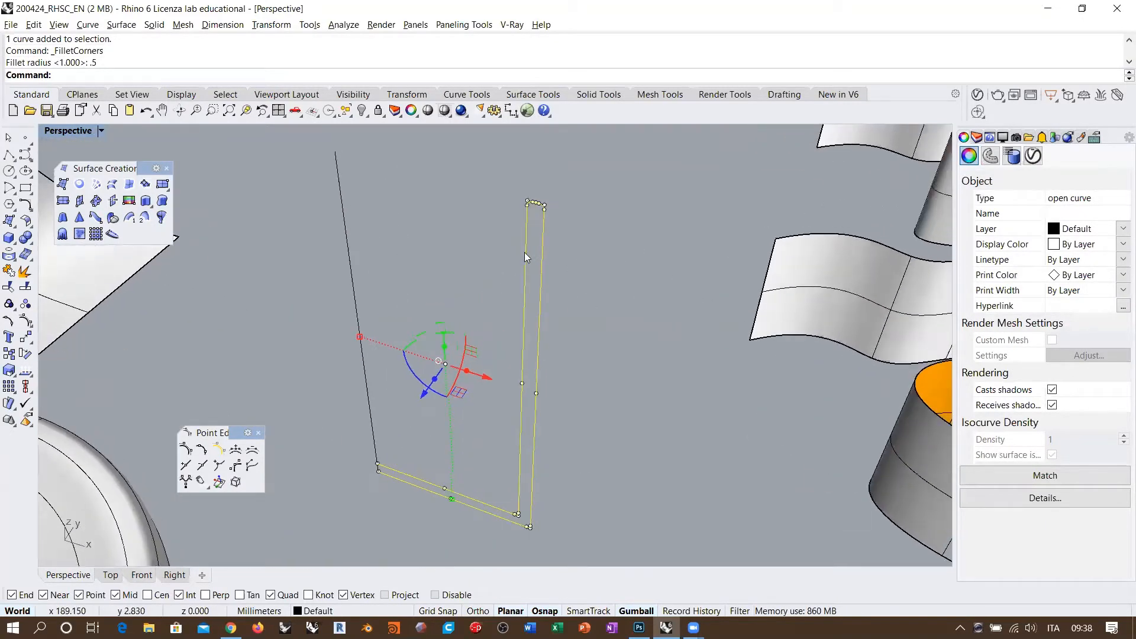
pyautogui.click(571, 228)
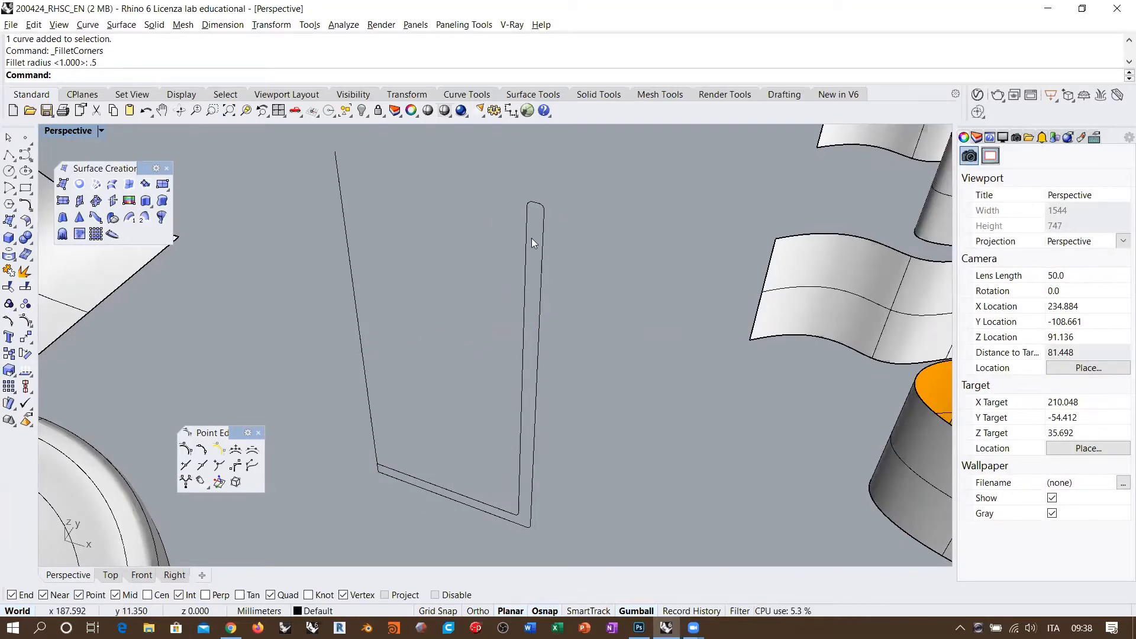
pyautogui.click(526, 296)
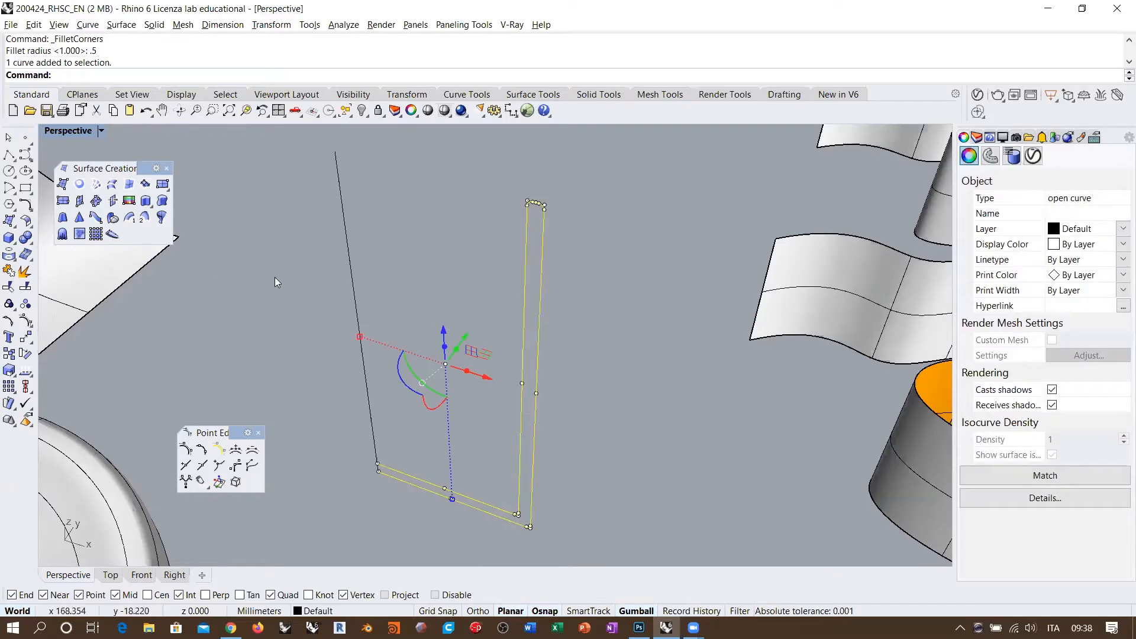
pyautogui.click(162, 217)
pyautogui.click(366, 375)
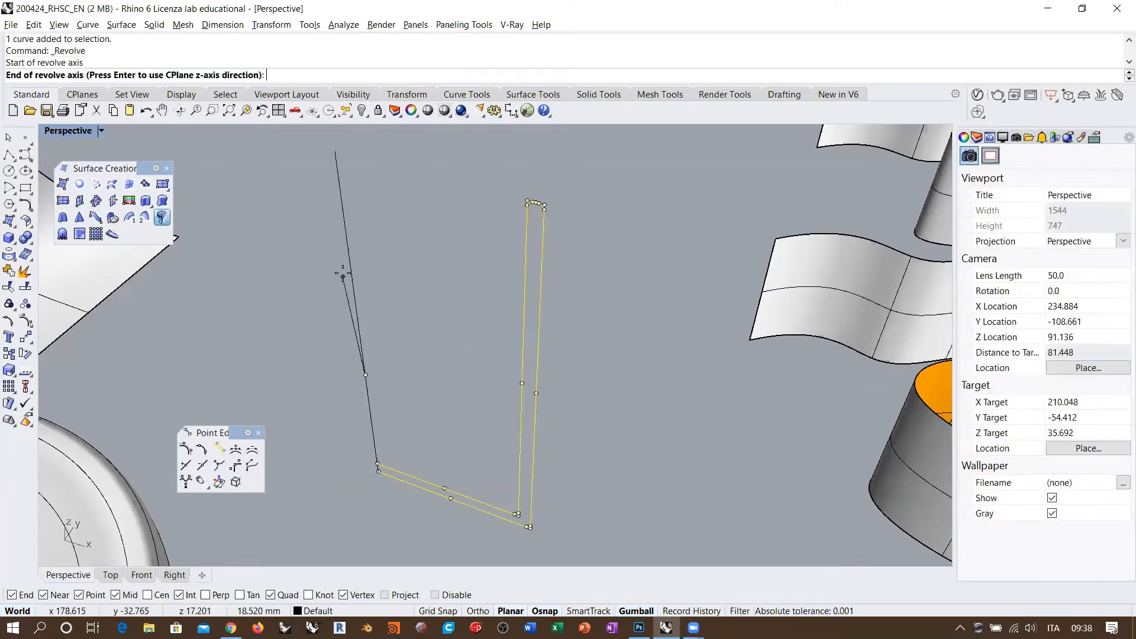
pyautogui.click(350, 269)
pyautogui.click(155, 76)
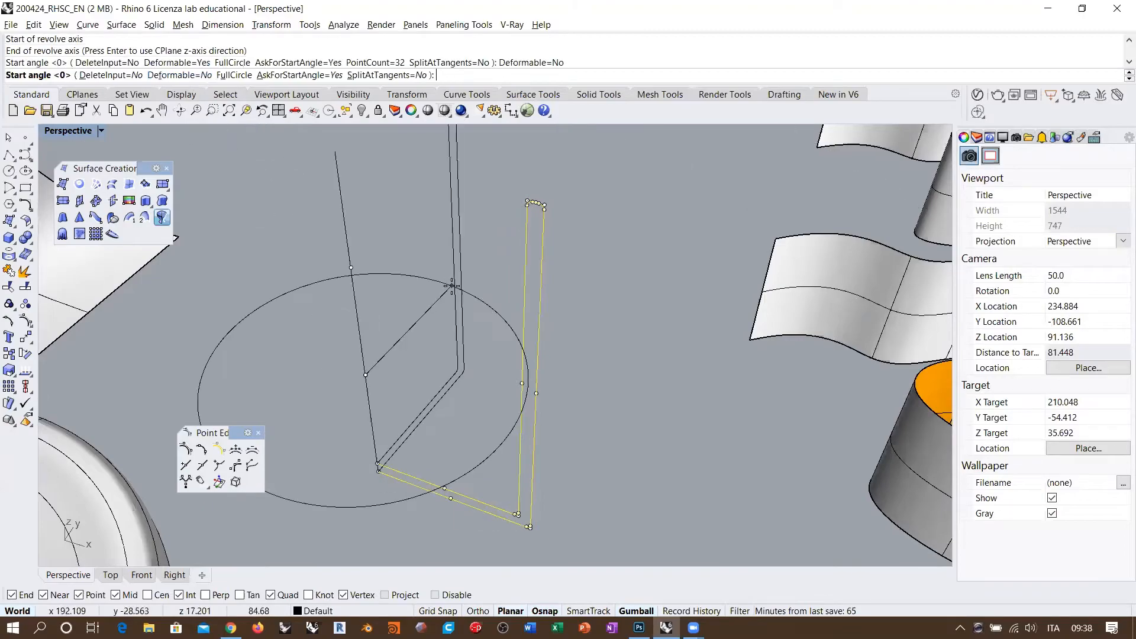
pyautogui.press('Return')
pyautogui.press('Return')
pyautogui.click(610, 328)
pyautogui.scroll(-6, 527, 287)
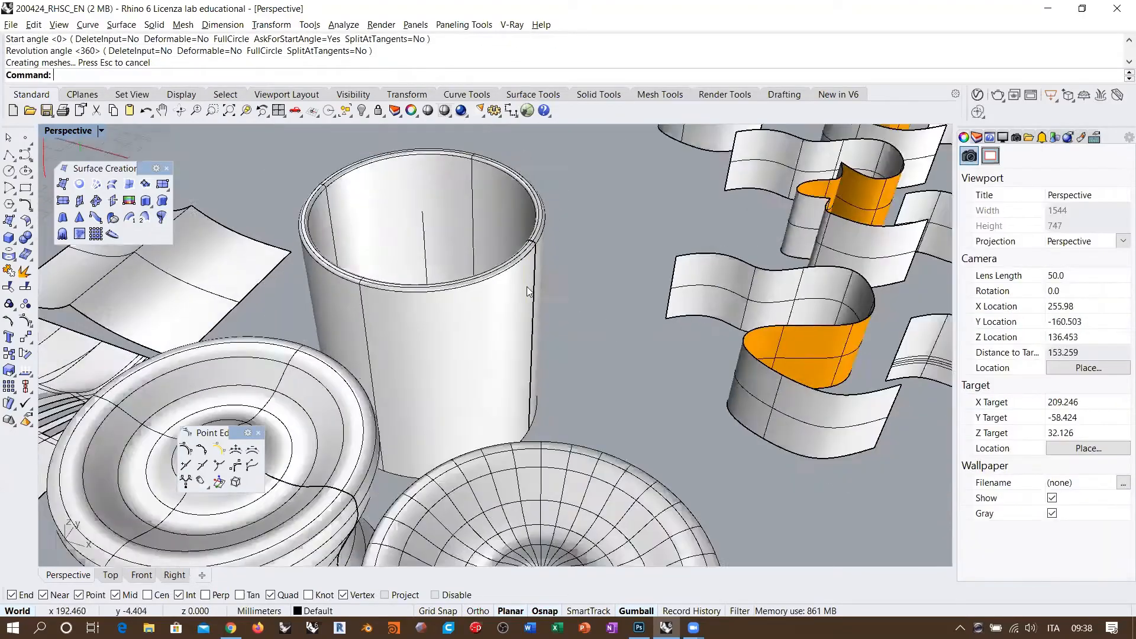
# Examine the revolved cup's rounded rim up close and check its object type in the properties.
pyautogui.moveTo(527, 286)
pyautogui.mouseDown(button='right')
pyautogui.moveTo(525, 334)
pyautogui.moveTo(531, 284)
pyautogui.mouseUp(button='right')
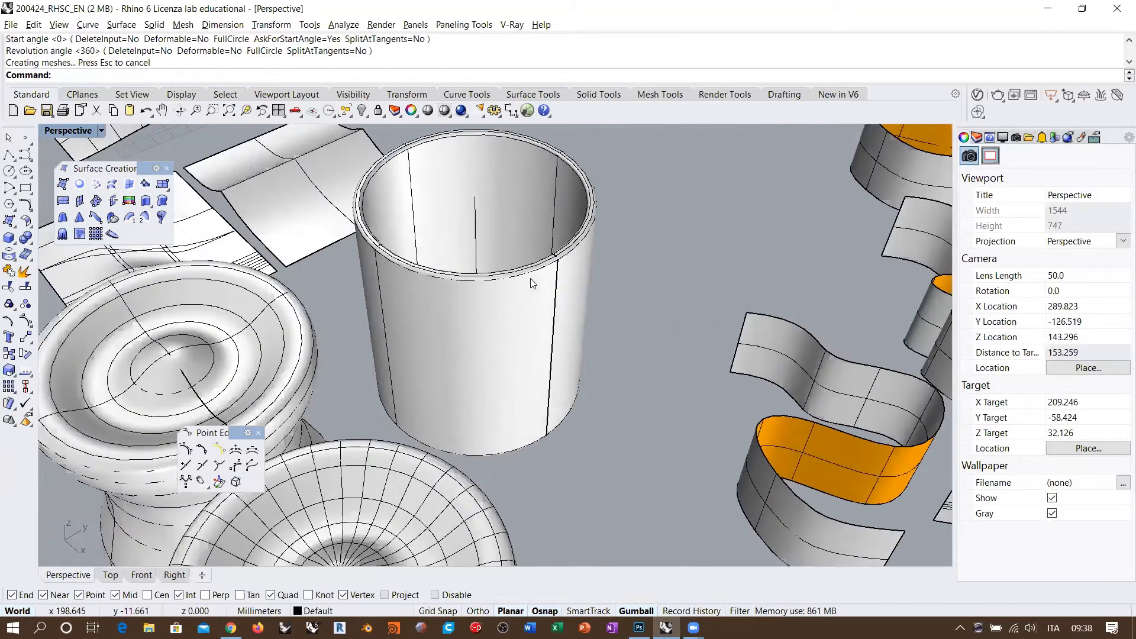
pyautogui.scroll(15, 531, 283)
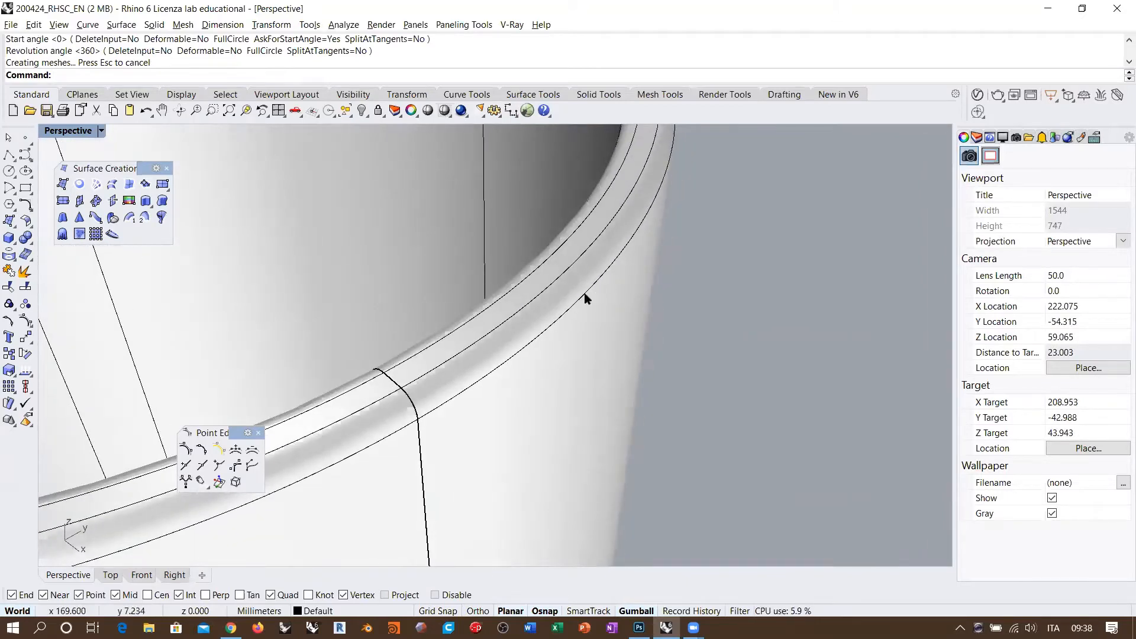
pyautogui.moveTo(590, 291); pyautogui.dragTo(591, 302, button='right')
pyautogui.click(589, 295)
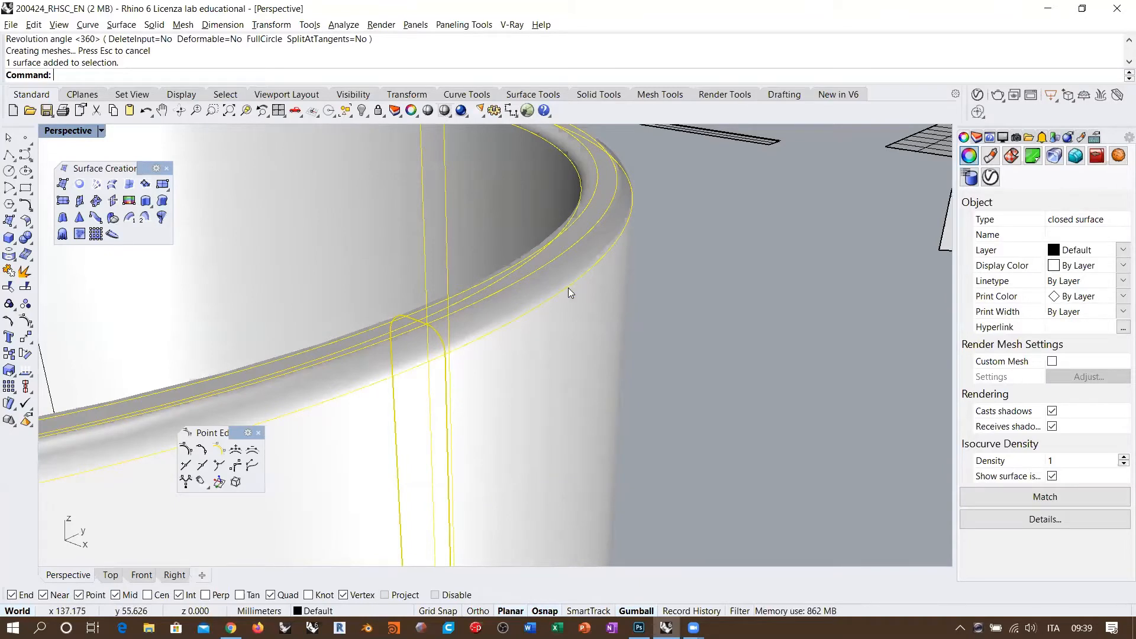
pyautogui.scroll(-4, 568, 287)
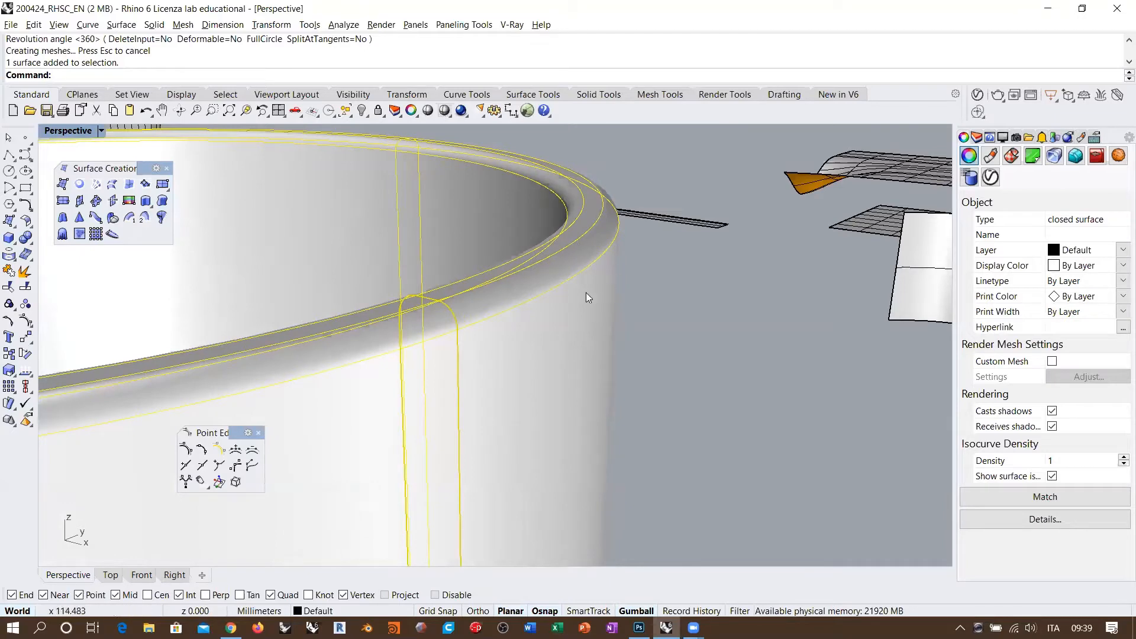
pyautogui.moveTo(541, 274)
pyautogui.mouseDown(button='right')
pyautogui.moveTo(638, 288)
pyautogui.moveTo(580, 275)
pyautogui.mouseUp(button='right')
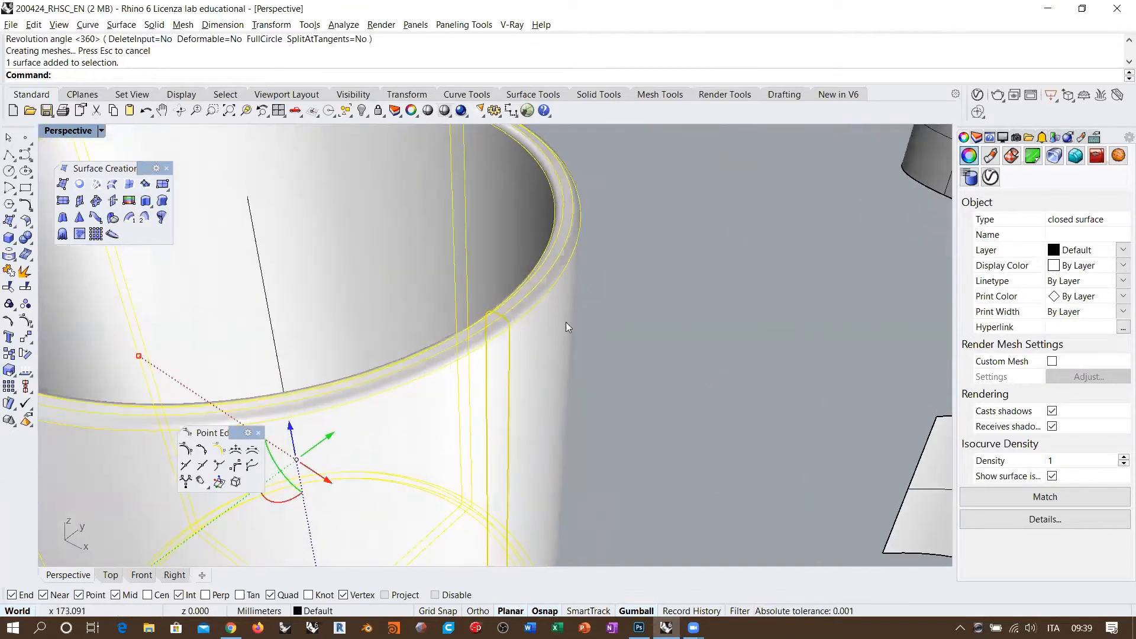
pyautogui.scroll(-6, 532, 308)
pyautogui.moveTo(516, 290); pyautogui.dragTo(549, 282, button='right')
pyautogui.press('Escape')
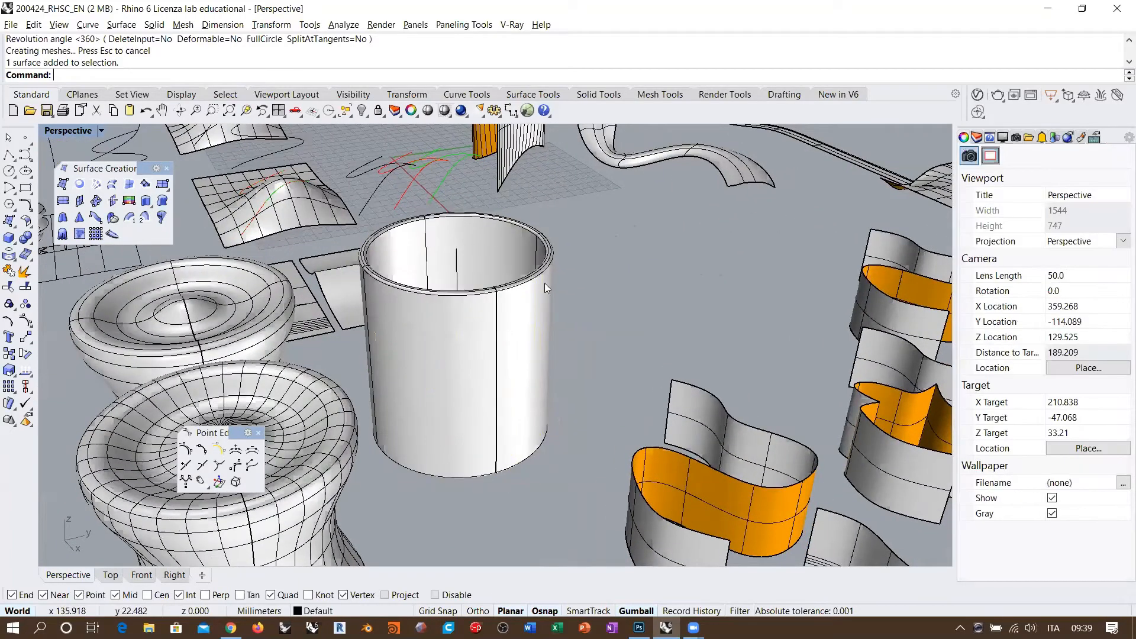
pyautogui.click(528, 294)
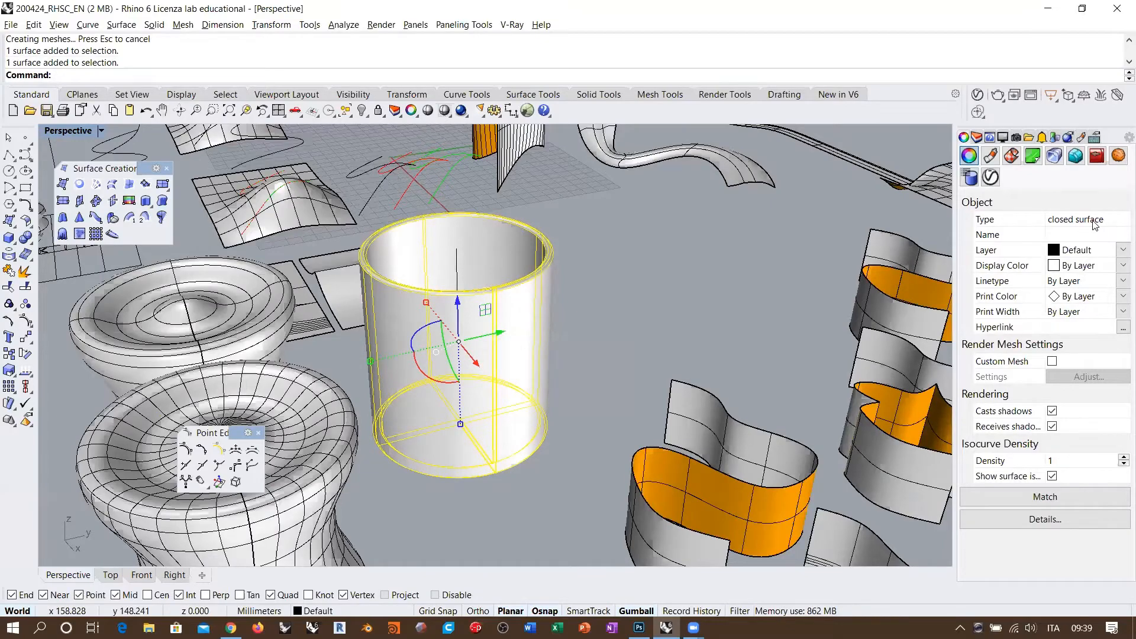
pyautogui.moveTo(400, 335); pyautogui.dragTo(481, 291, button='right')
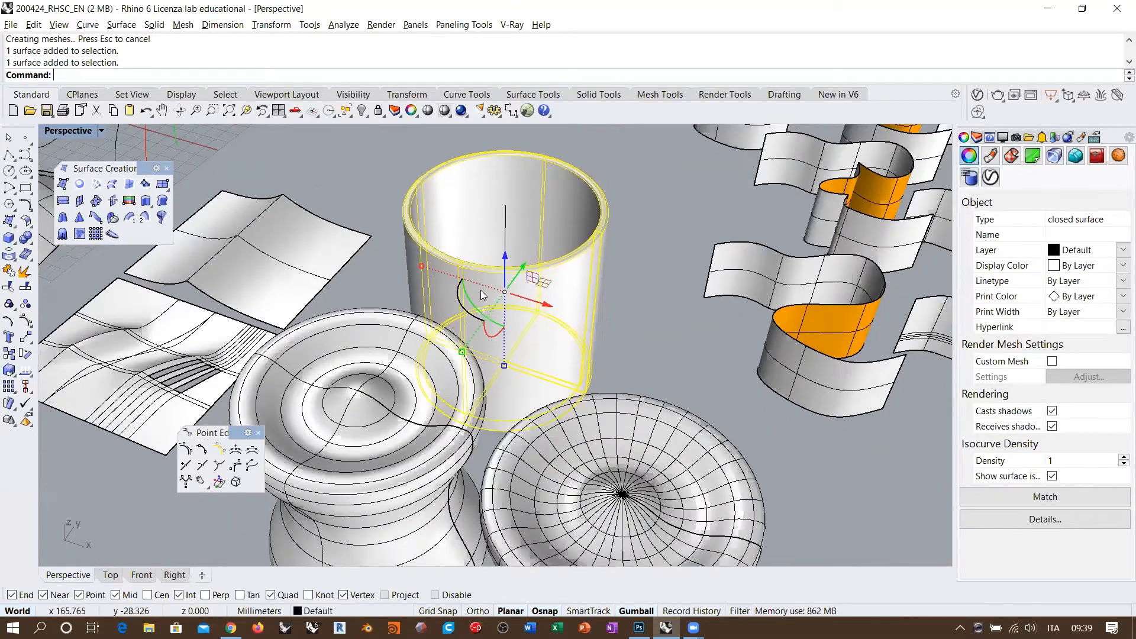
pyautogui.scroll(-3, 481, 290)
# Turn on the control points of the revolved stool-shaped surface with few isocurves beside the cup.
pyautogui.click(425, 339)
pyautogui.scroll(4, 429, 331)
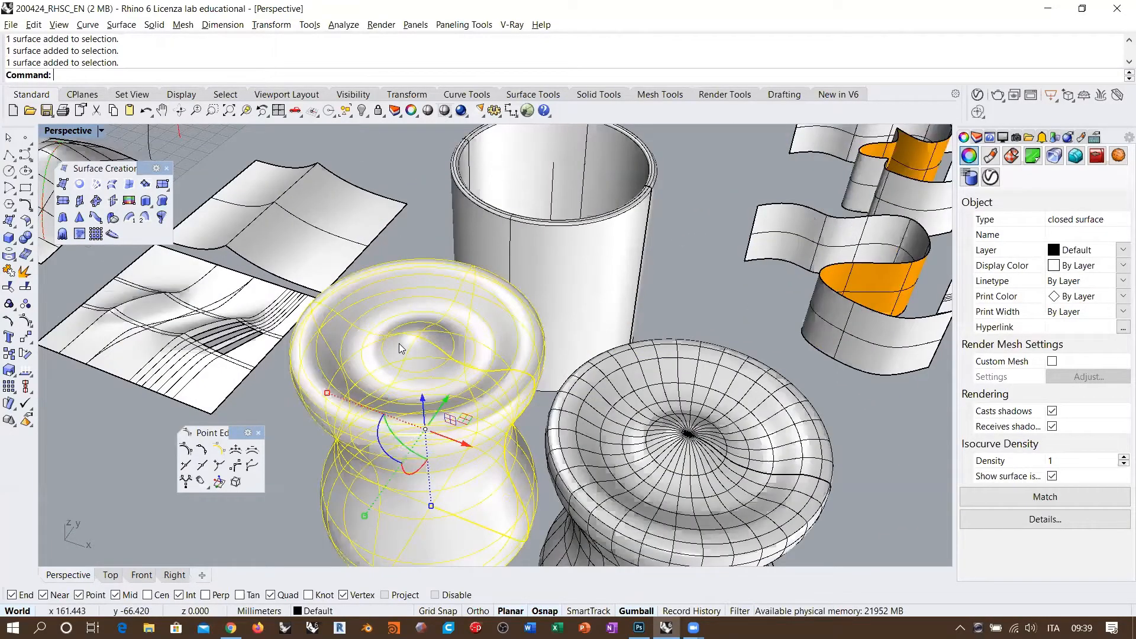
pyautogui.press('F10')
pyautogui.moveTo(398, 343); pyautogui.dragTo(436, 434, button='right')
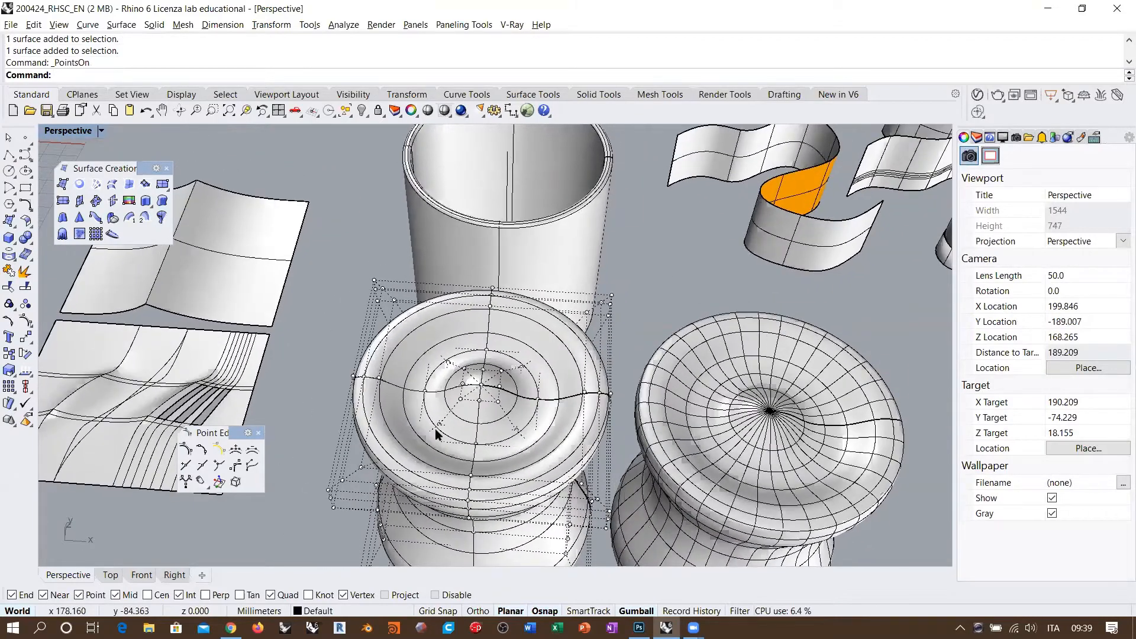
# Select the inner rings of control points around the centre of the stool-shaped surface's top, extending the selection in the U direction.
pyautogui.click(470, 445)
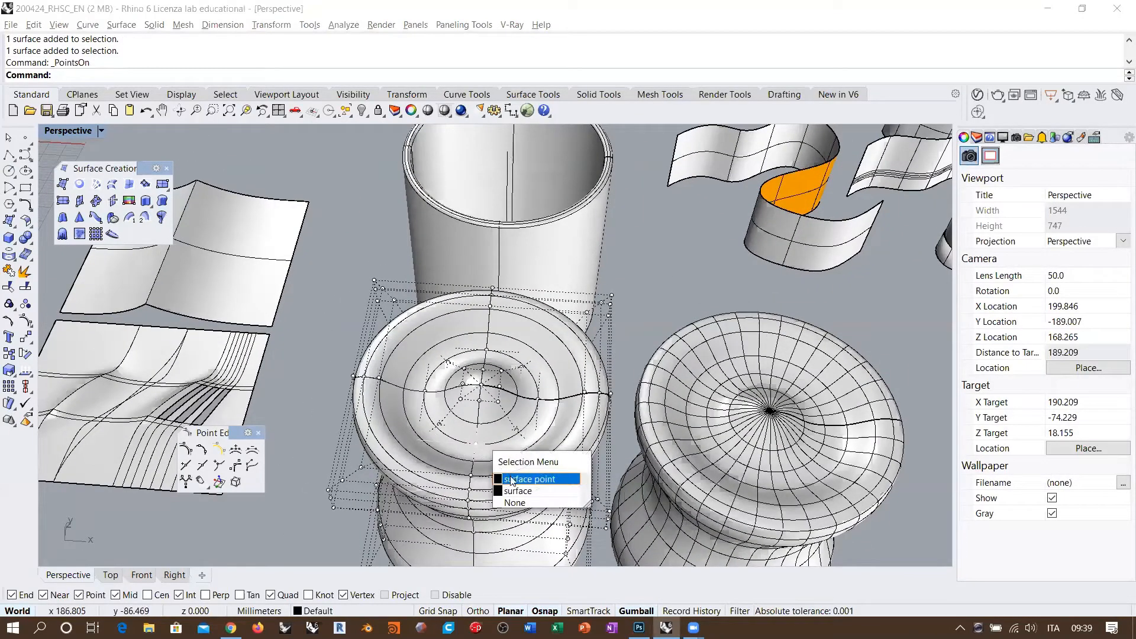
pyautogui.click(512, 480)
pyautogui.scroll(3, 506, 435)
pyautogui.click(498, 439)
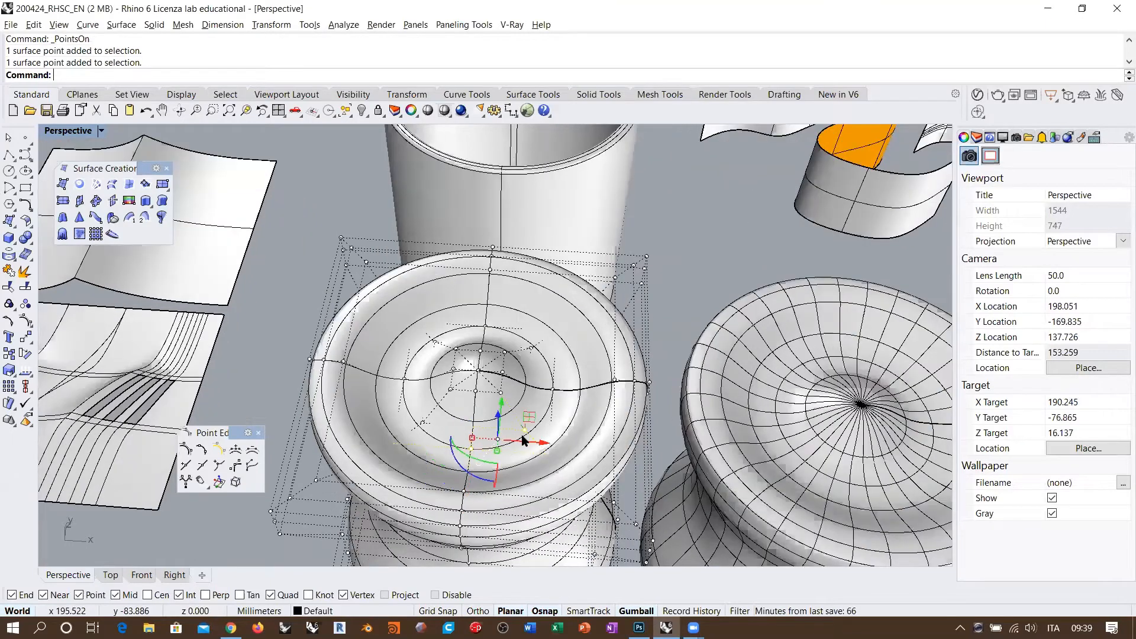
pyautogui.click(497, 392)
pyautogui.click(487, 396)
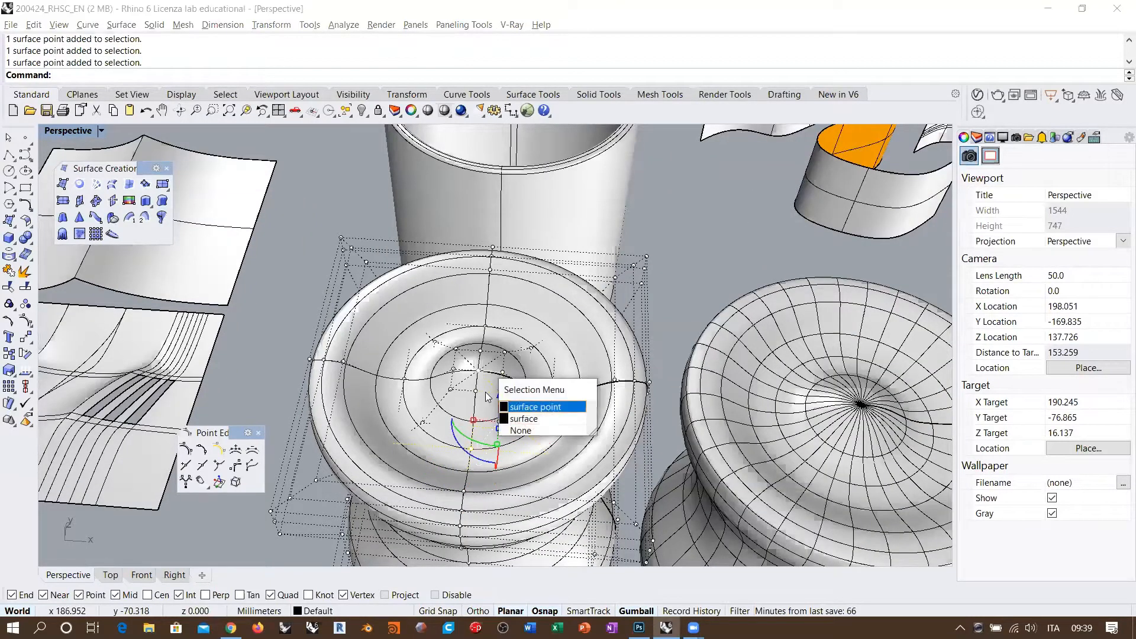
pyautogui.click(519, 408)
pyautogui.middleClick(394, 263)
pyautogui.click(349, 301)
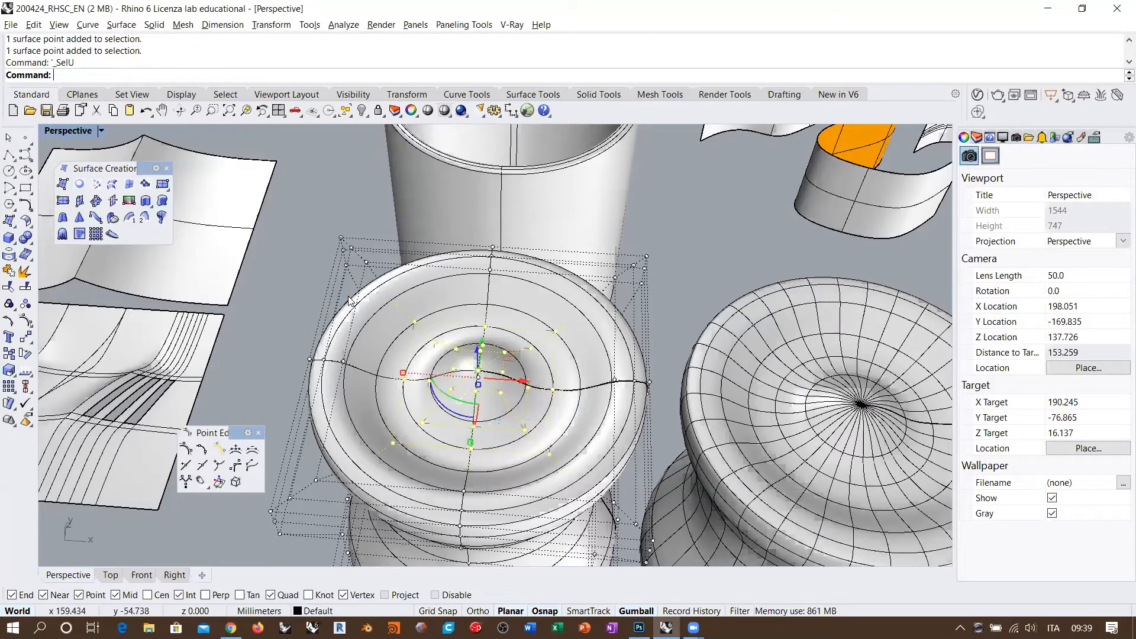
pyautogui.moveTo(555, 434); pyautogui.dragTo(473, 268, button='right')
pyautogui.scroll(-6, 502, 339)
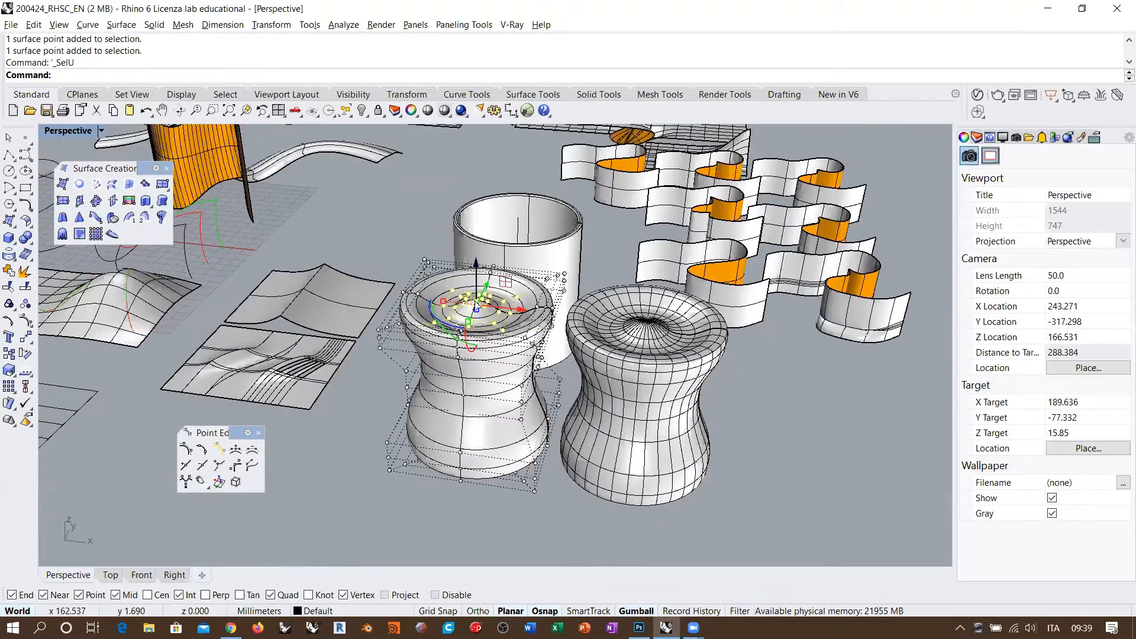
# Pull the selected inner control points of the stool-shaped surface's top downward, and undo the move.
pyautogui.moveTo(476, 298); pyautogui.dragTo(477, 365)
pyautogui.moveTo(546, 265); pyautogui.dragTo(546, 296, button='right')
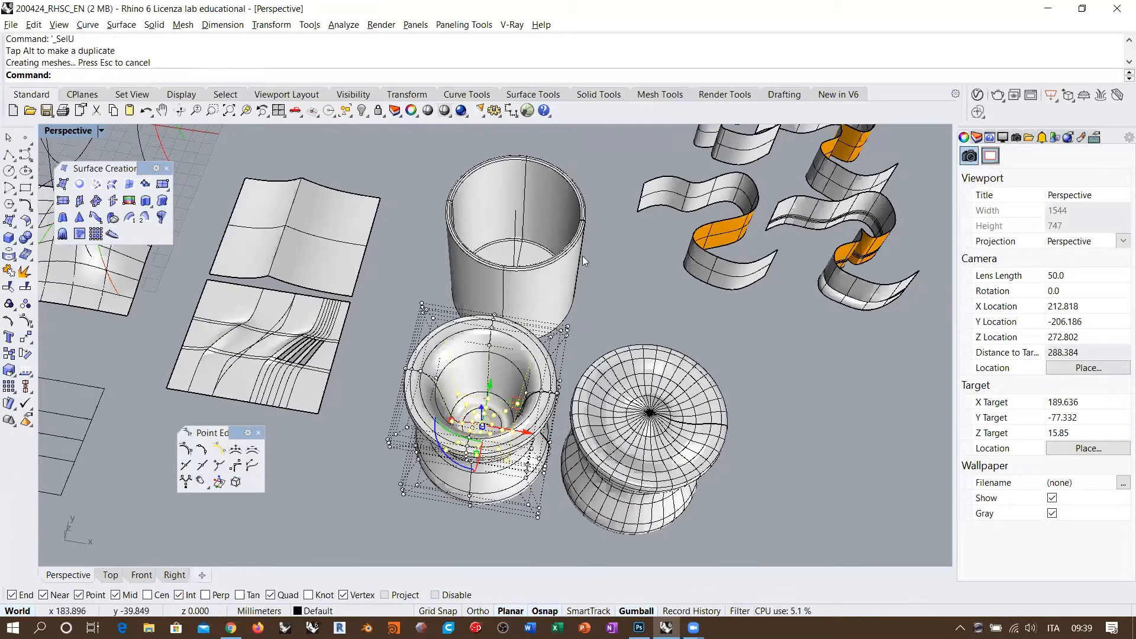
pyautogui.moveTo(555, 375); pyautogui.dragTo(541, 291, button='right')
pyautogui.hotkey('ctrl', 'z')
pyautogui.moveTo(536, 234); pyautogui.dragTo(555, 306, button='right')
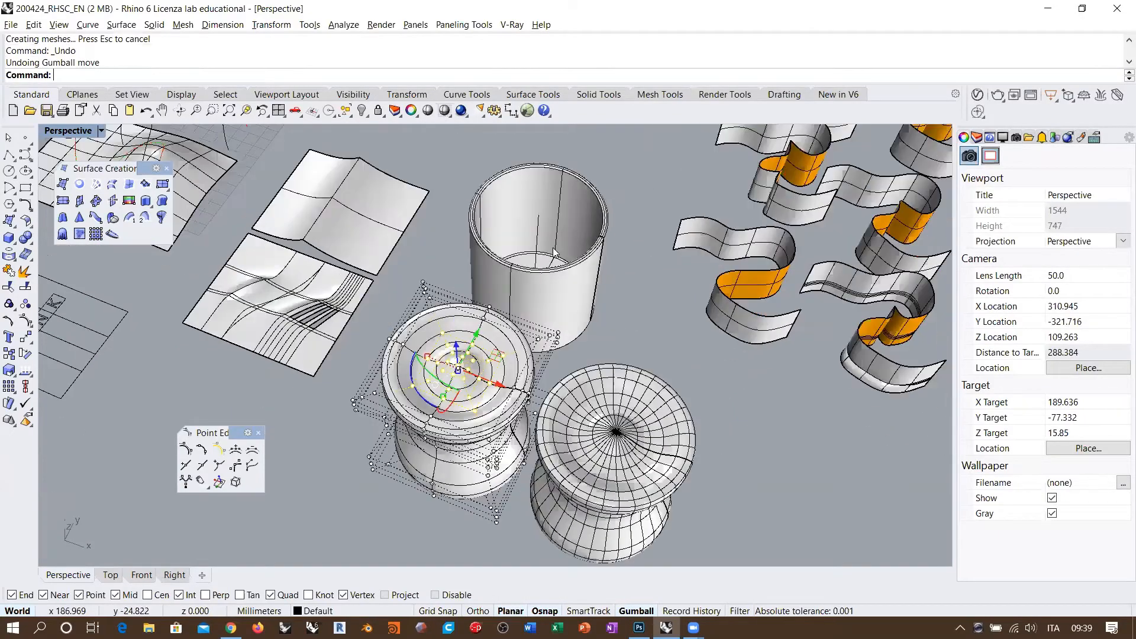
# Turn on the control points of the revolved cup.
pyautogui.keyDown('shift'); pyautogui.moveTo(555, 252); pyautogui.dragTo(561, 314, button='right'); pyautogui.keyUp('shift')
pyautogui.scroll(5, 561, 313)
pyautogui.click(593, 256)
pyautogui.click(615, 276)
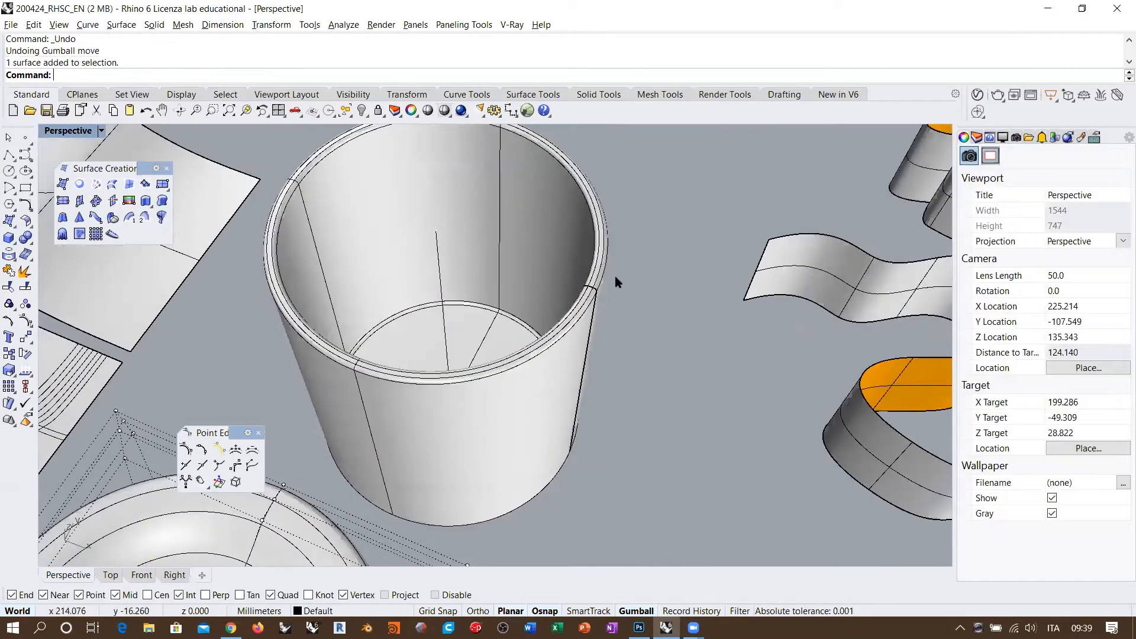
pyautogui.click(599, 247)
pyautogui.moveTo(599, 248); pyautogui.dragTo(563, 288, button='right')
pyautogui.press('F10')
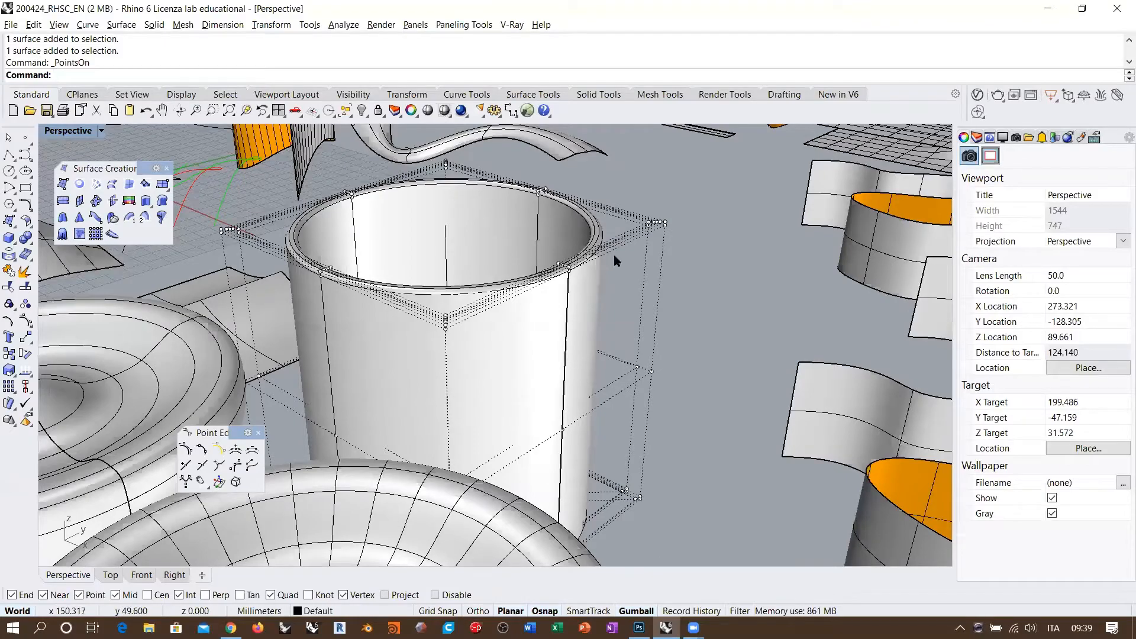
# Select a control point on the cup's outer rim and extend the selection in the U direction to the whole ring.
pyautogui.moveTo(679, 236); pyautogui.dragTo(683, 255, button='right')
pyautogui.scroll(8, 615, 278)
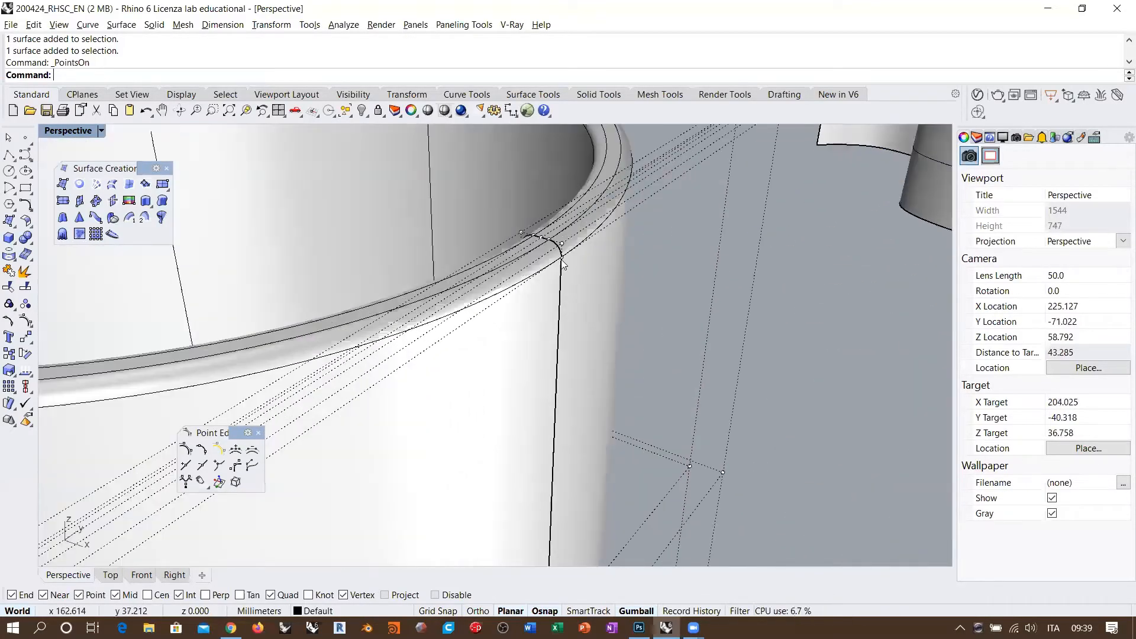
pyautogui.click(561, 260)
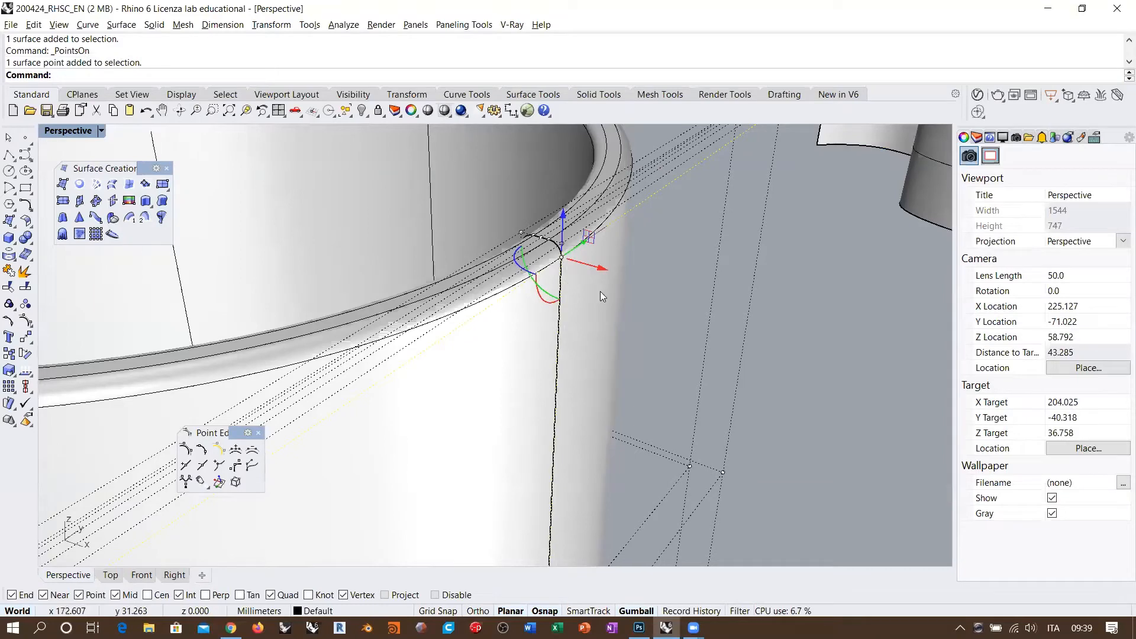
pyautogui.scroll(-6, 599, 275)
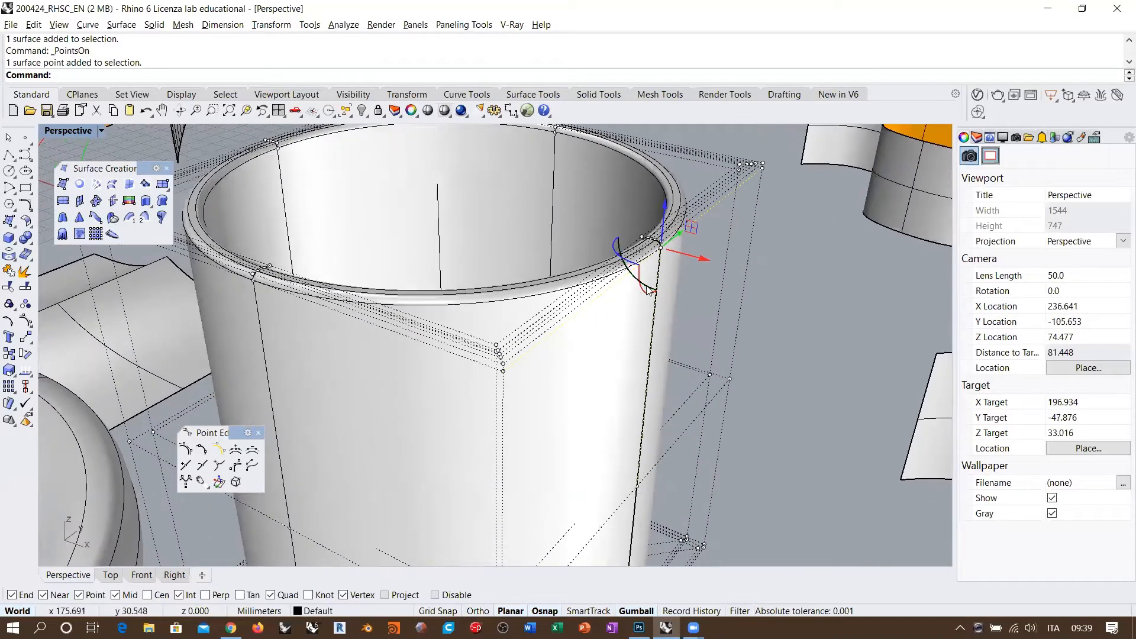
pyautogui.moveTo(649, 290); pyautogui.dragTo(637, 258, button='right')
pyautogui.middleClick(463, 231)
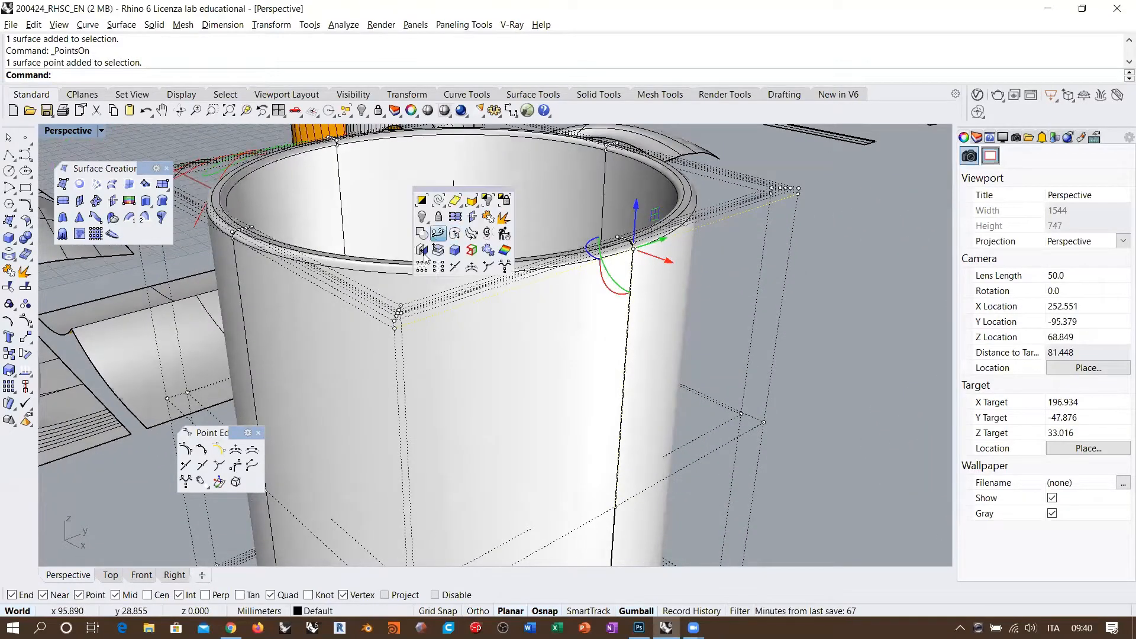
pyautogui.click(421, 264)
pyautogui.moveTo(456, 254); pyautogui.dragTo(658, 296, button='right')
pyautogui.scroll(-4, 658, 296)
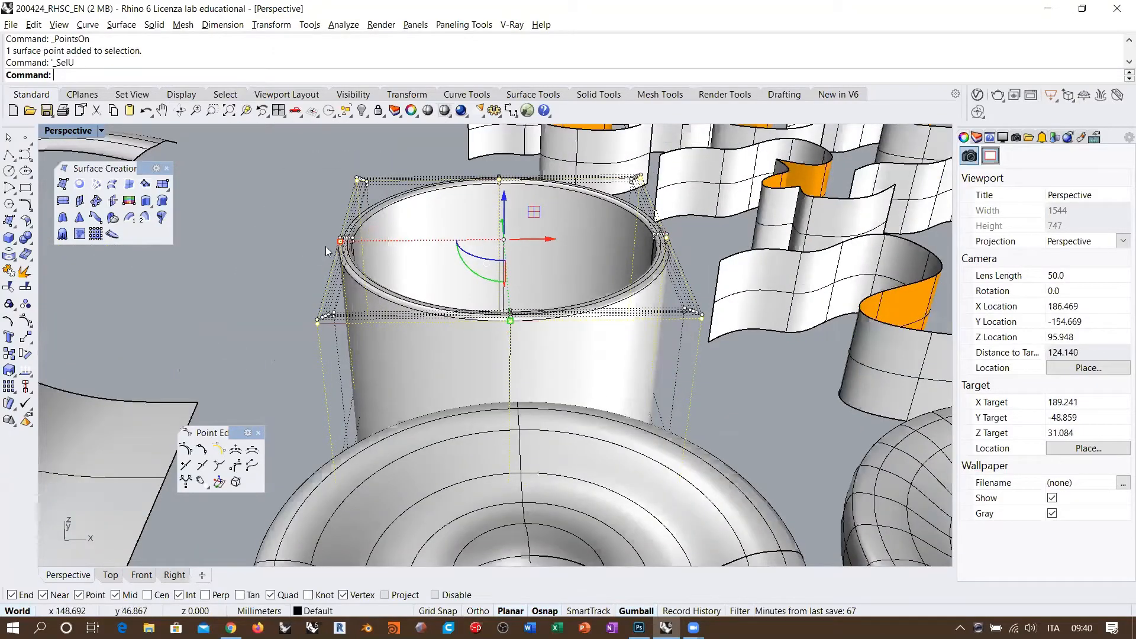
# Scale the selected rim ring outward uniformly, examine the cup's flared edge, and undo the scaling.
pyautogui.keyDown('shift'); pyautogui.moveTo(340, 240); pyautogui.dragTo(281, 243); pyautogui.keyUp('shift')
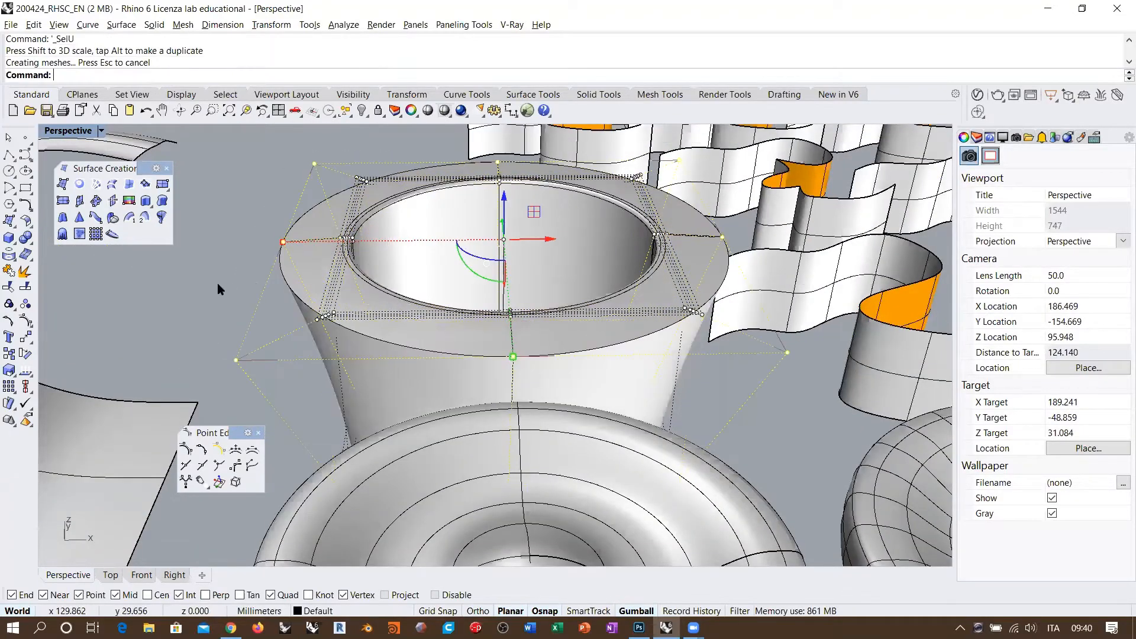
pyautogui.click(217, 284)
pyautogui.moveTo(217, 284); pyautogui.dragTo(317, 226, button='right')
pyautogui.scroll(8, 316, 216)
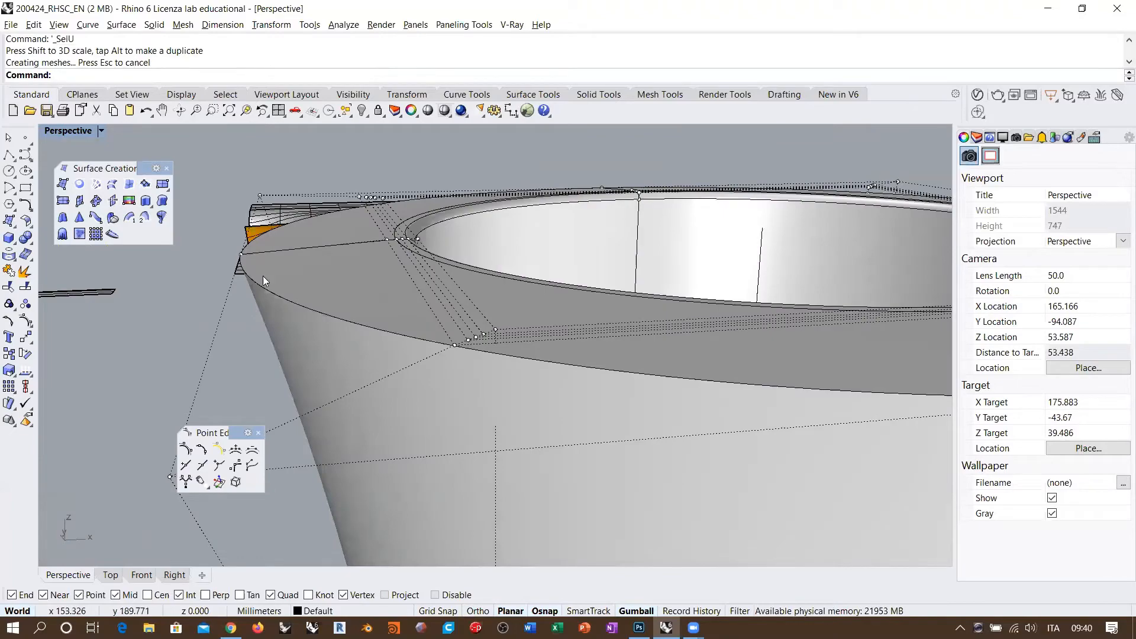
pyautogui.scroll(-12, 444, 320)
pyautogui.moveTo(532, 313); pyautogui.dragTo(476, 288, button='right')
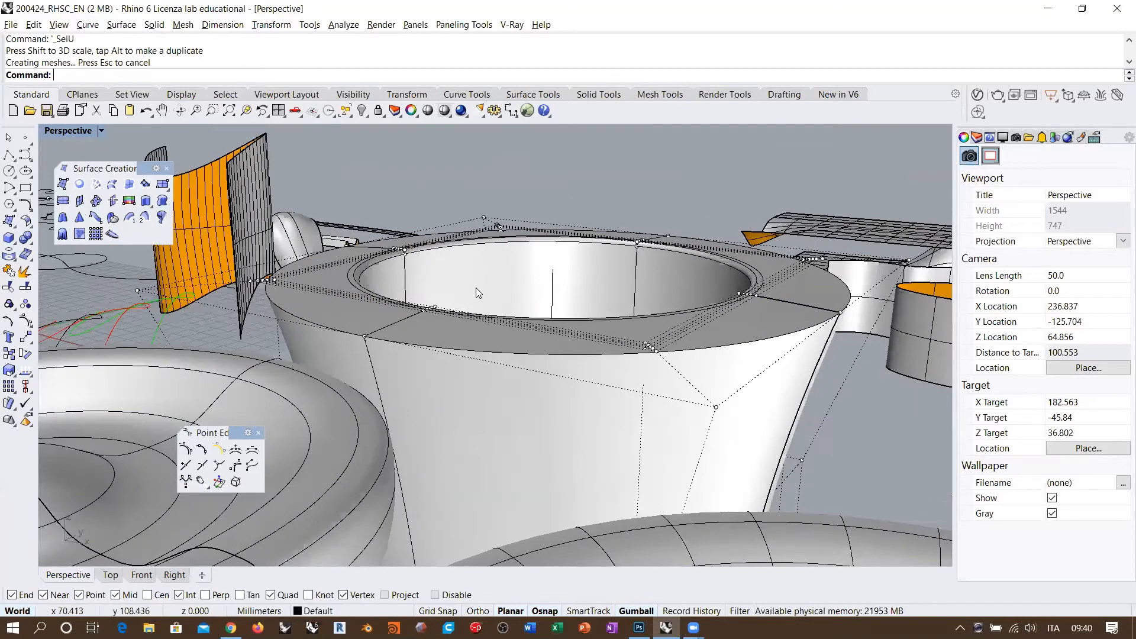
pyautogui.scroll(-2, 475, 288)
pyautogui.moveTo(661, 274); pyautogui.dragTo(577, 318, button='right')
pyautogui.hotkey('ctrl', 'z')
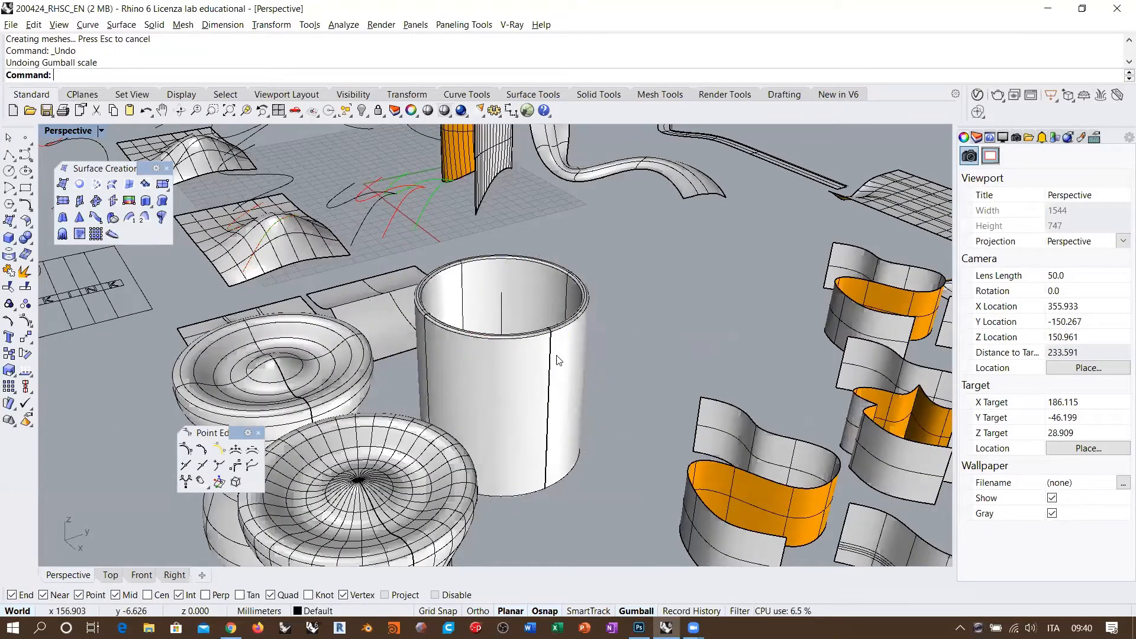
# Delete the revolved cup and its filleted L-shaped profile curve, keeping the vertical axis line.
pyautogui.click(565, 362)
pyautogui.press('Delete')
pyautogui.scroll(10, 552, 419)
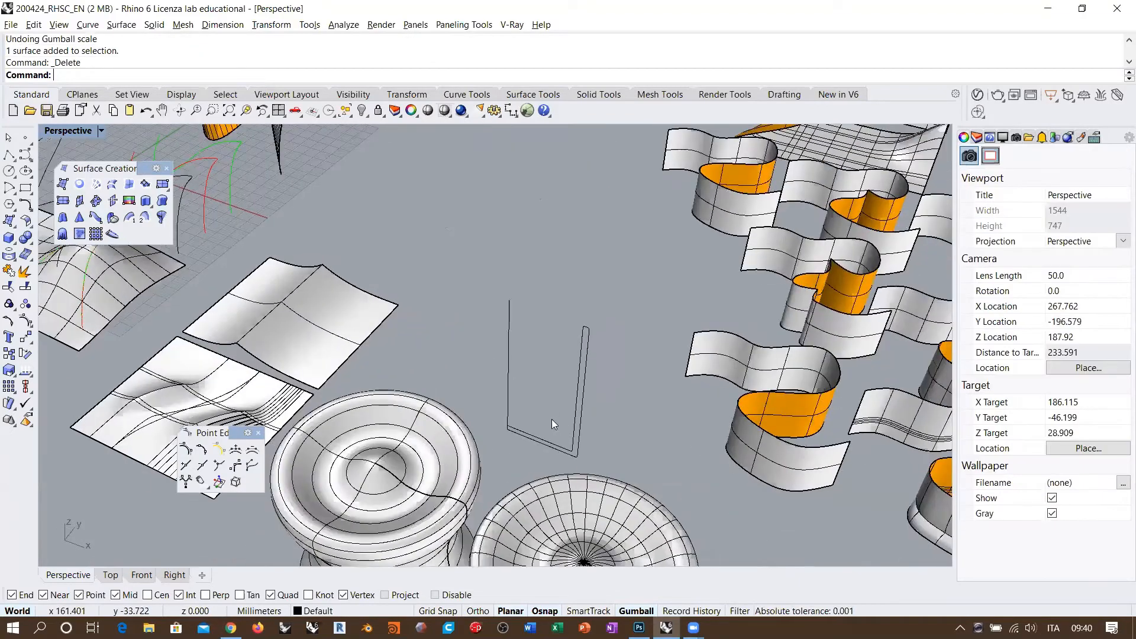
pyautogui.click(615, 314)
pyautogui.press('Delete')
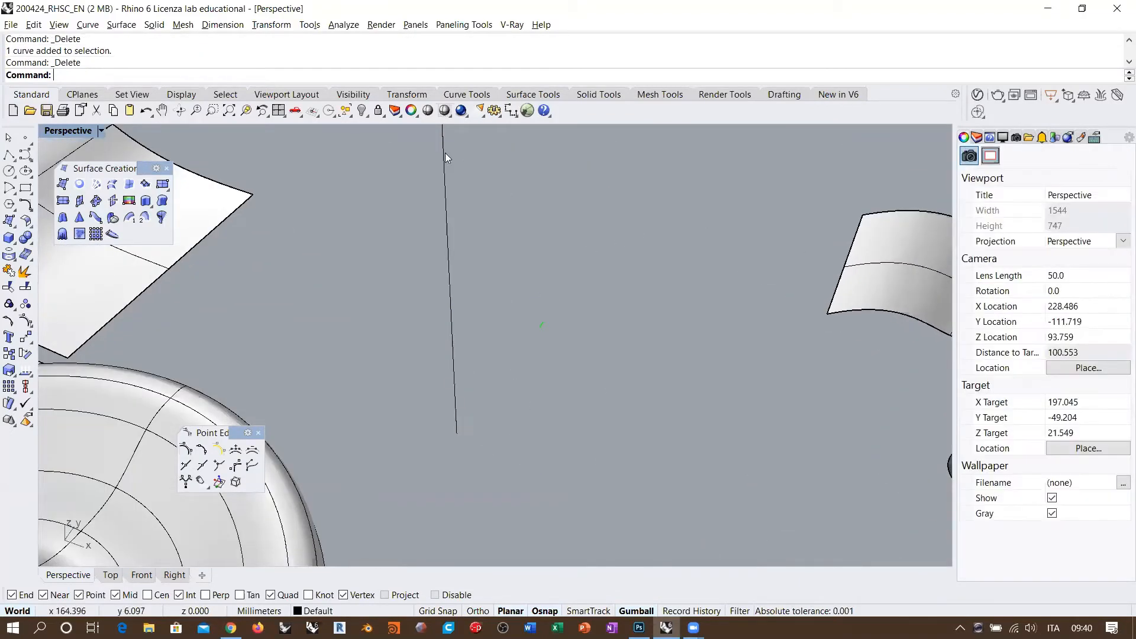
# Show all hidden objects and hide only the wavy open profile curve again.
pyautogui.rightClick(361, 110)
pyautogui.keyDown('shift'); pyautogui.moveTo(577, 288); pyautogui.dragTo(535, 311, button='right'); pyautogui.keyUp('shift')
pyautogui.click(577, 311)
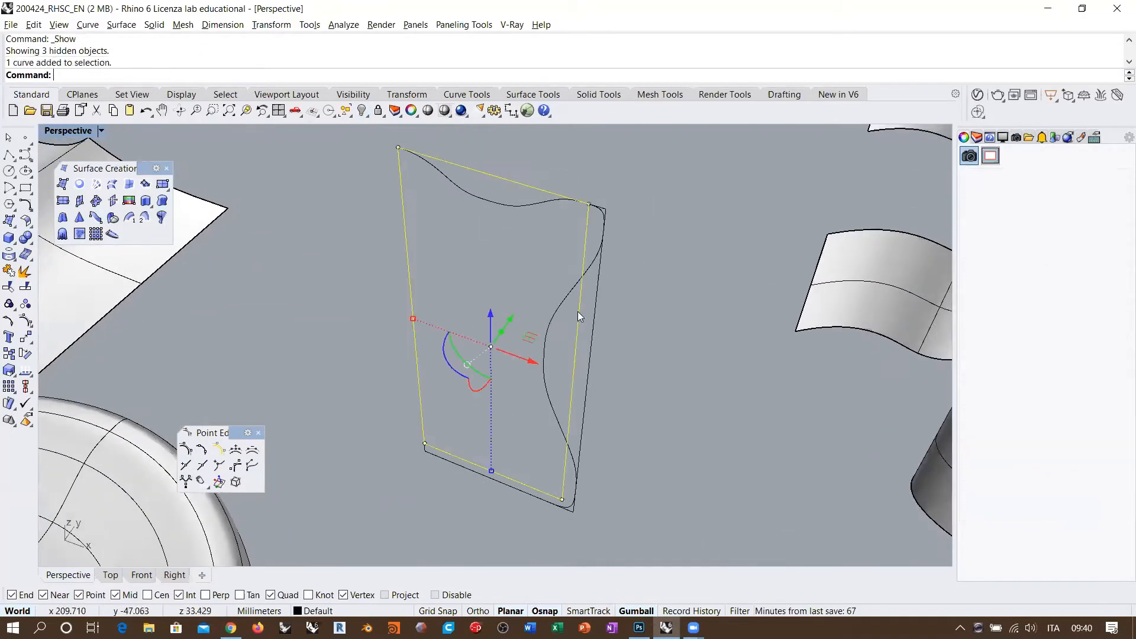
pyautogui.keyDown('shift'); pyautogui.click(592, 322); pyautogui.keyUp('shift')
pyautogui.click(645, 323)
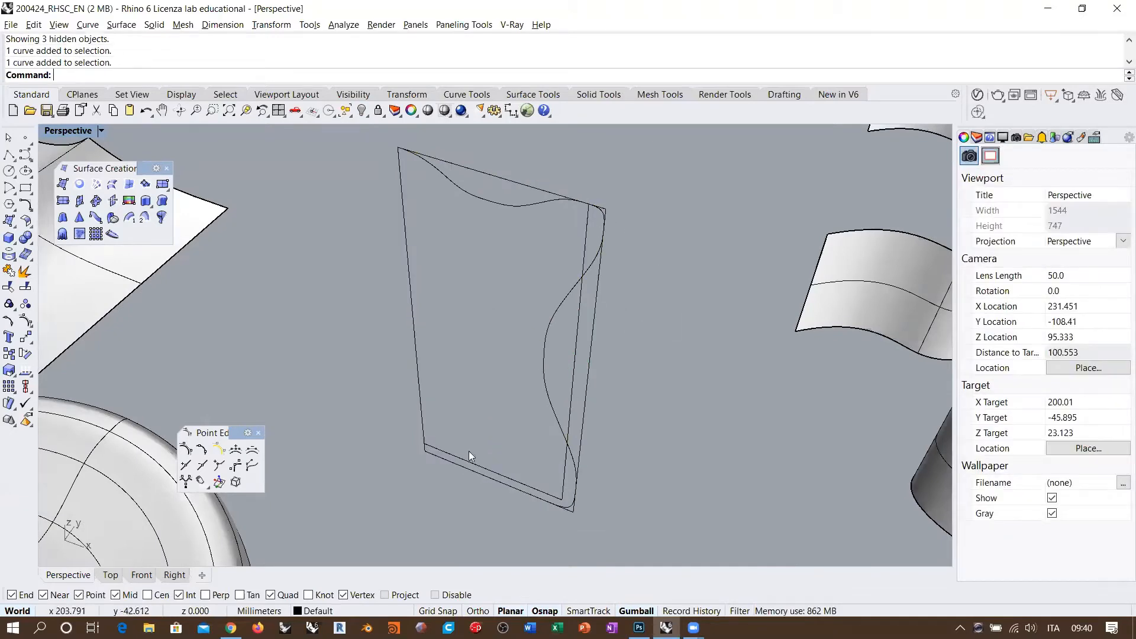
pyautogui.click(565, 303)
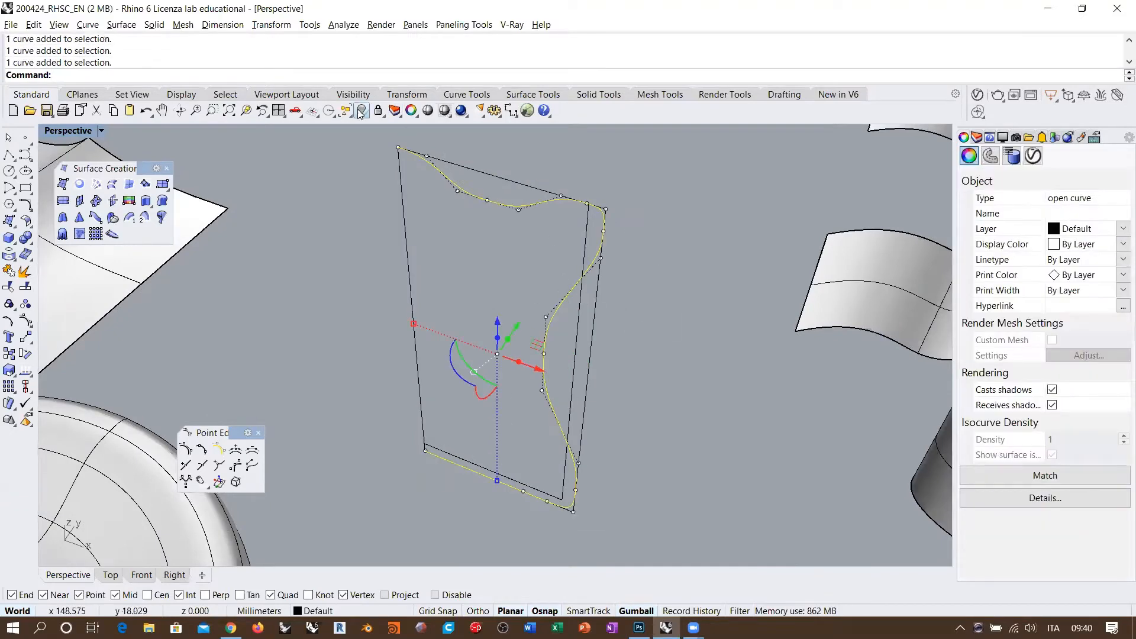
pyautogui.click(358, 112)
# Isolate the two closed rectangular guide outlines and display them in the Front view.
pyautogui.keyDown('shift'); pyautogui.moveTo(601, 318); pyautogui.dragTo(554, 291, button='right'); pyautogui.keyUp('shift')
pyautogui.moveTo(589, 267); pyautogui.dragTo(403, 171)
pyautogui.middleClick(404, 172)
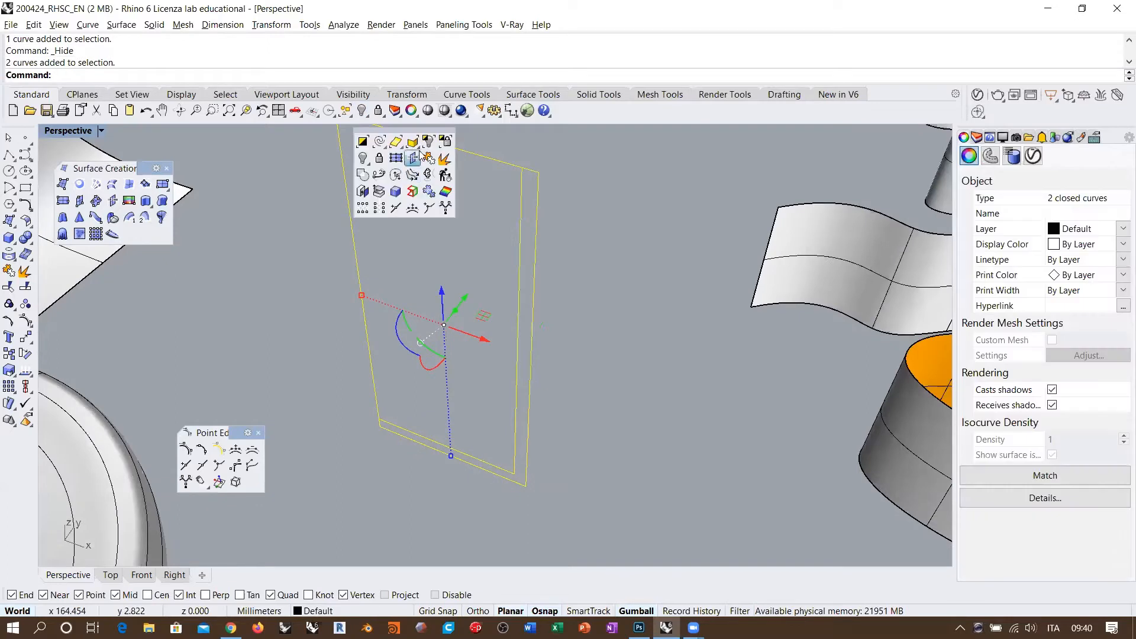
pyautogui.click(421, 156)
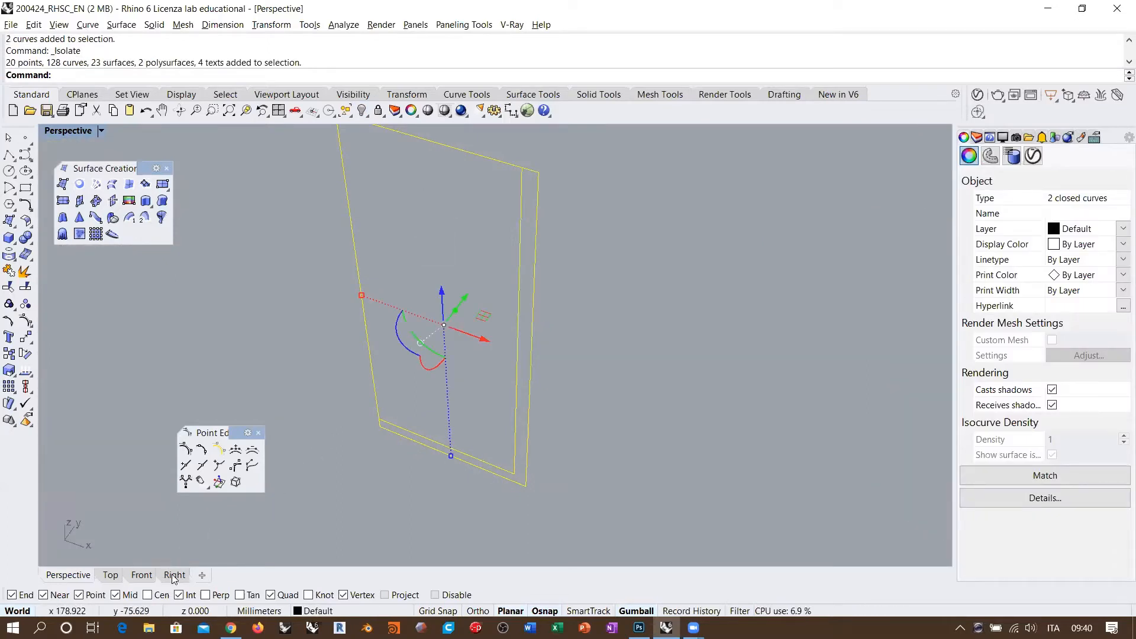
pyautogui.click(142, 574)
pyautogui.click(584, 386)
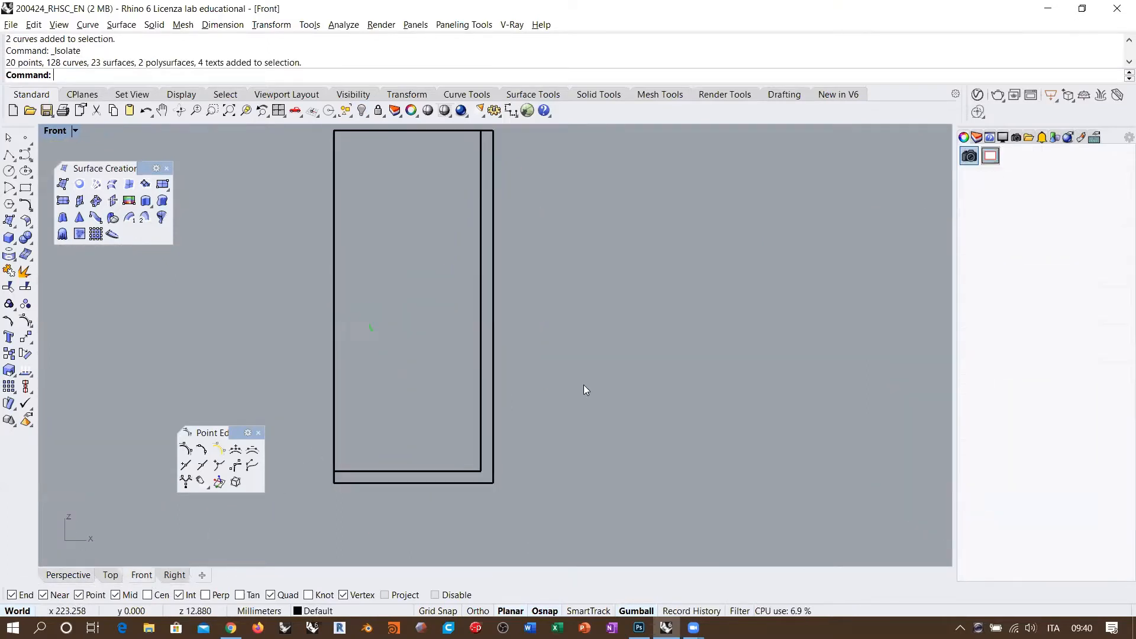
# Start a degree 3 control point curve at the outer rectangle's lower-left corner, placing points before, on and just above its lower-right corner.
pyautogui.click(20, 155)
pyautogui.scroll(5, 355, 438)
pyautogui.click(260, 508)
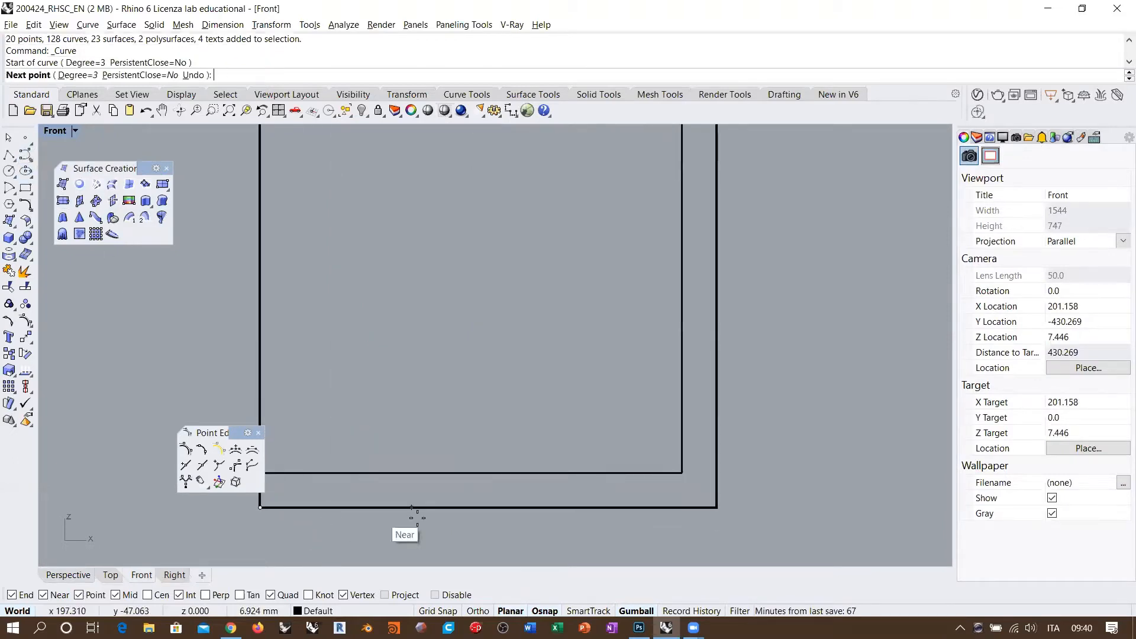
pyautogui.keyDown('shift'); pyautogui.moveTo(651, 531); pyautogui.dragTo(608, 536, button='right'); pyautogui.keyUp('shift')
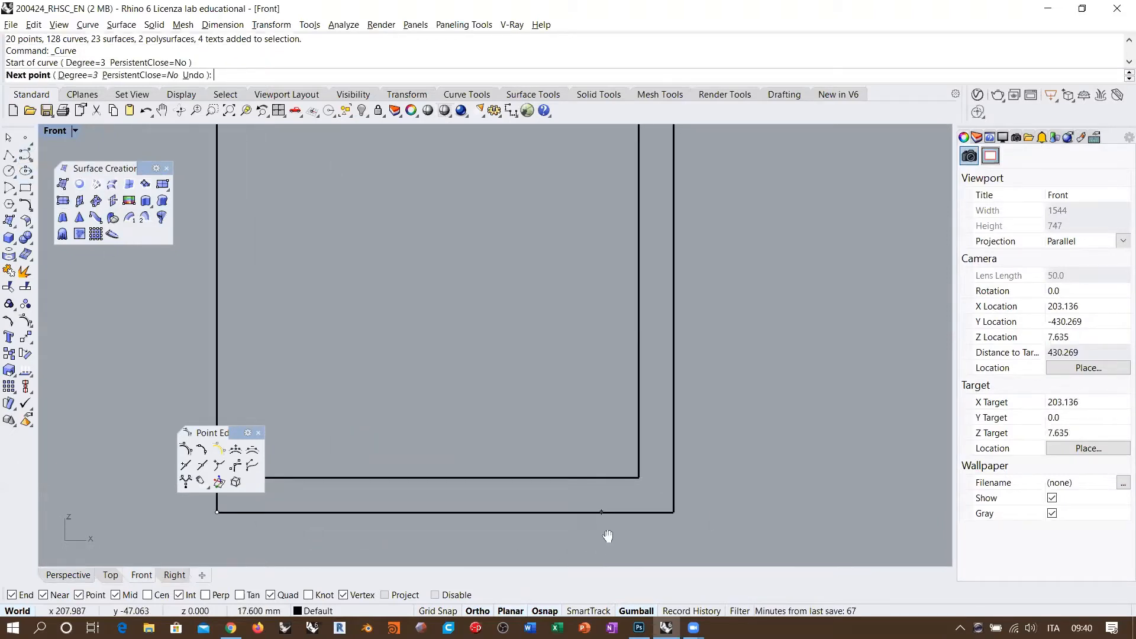
pyautogui.click(638, 512)
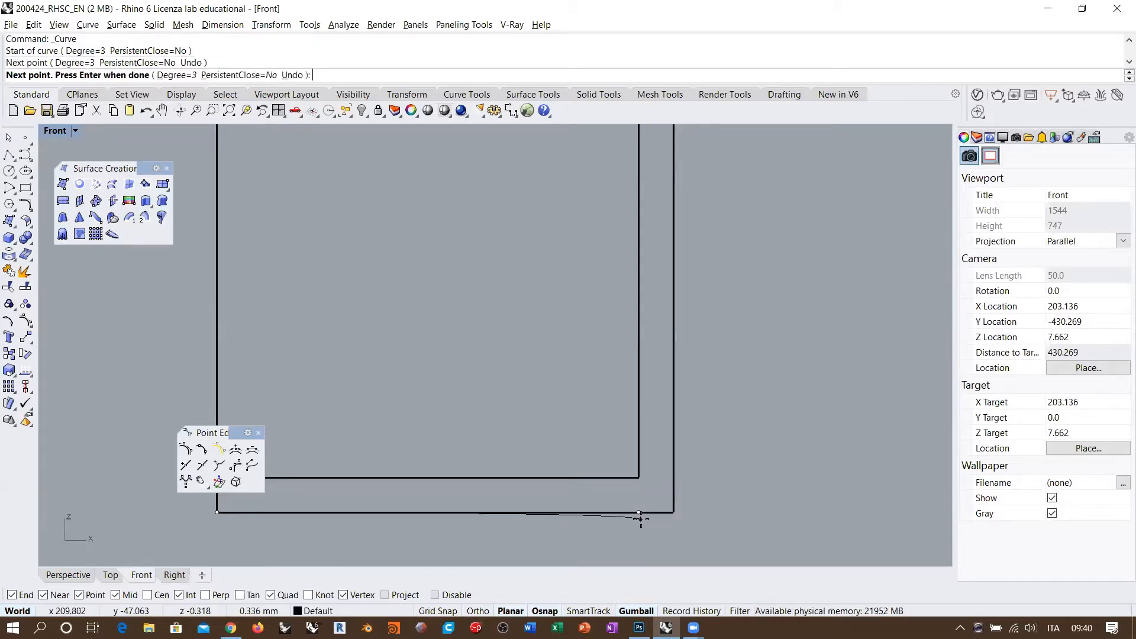
pyautogui.click(674, 512)
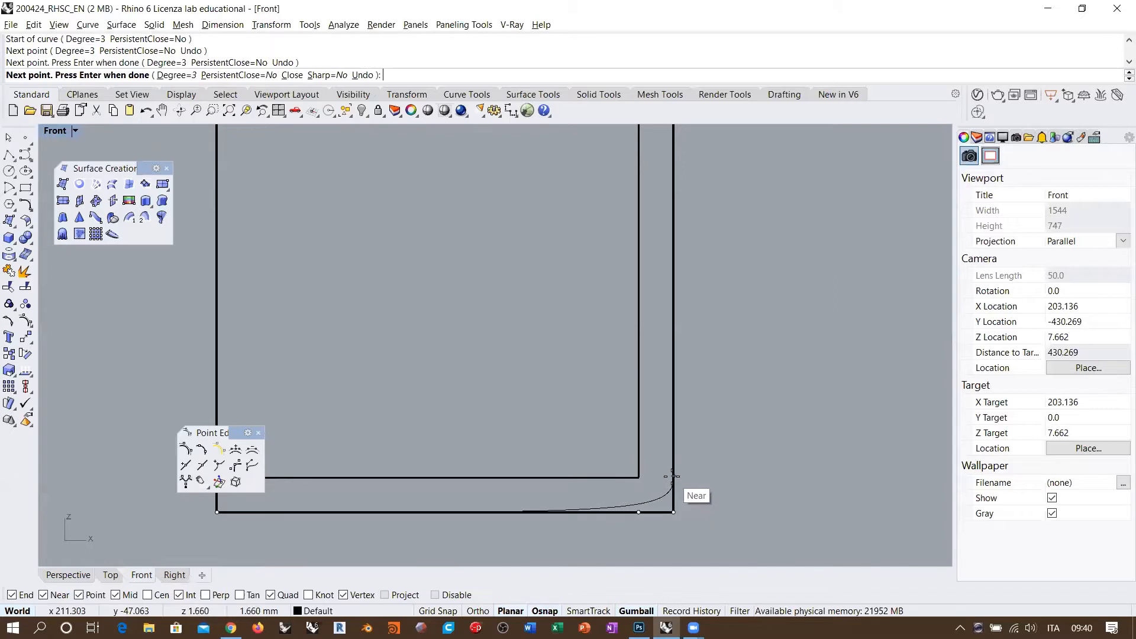
pyautogui.click(672, 473)
# Continue the curve up the outer wall and around the rim, placing points near both top corners and down the inner wall.
pyautogui.scroll(-8, 673, 512)
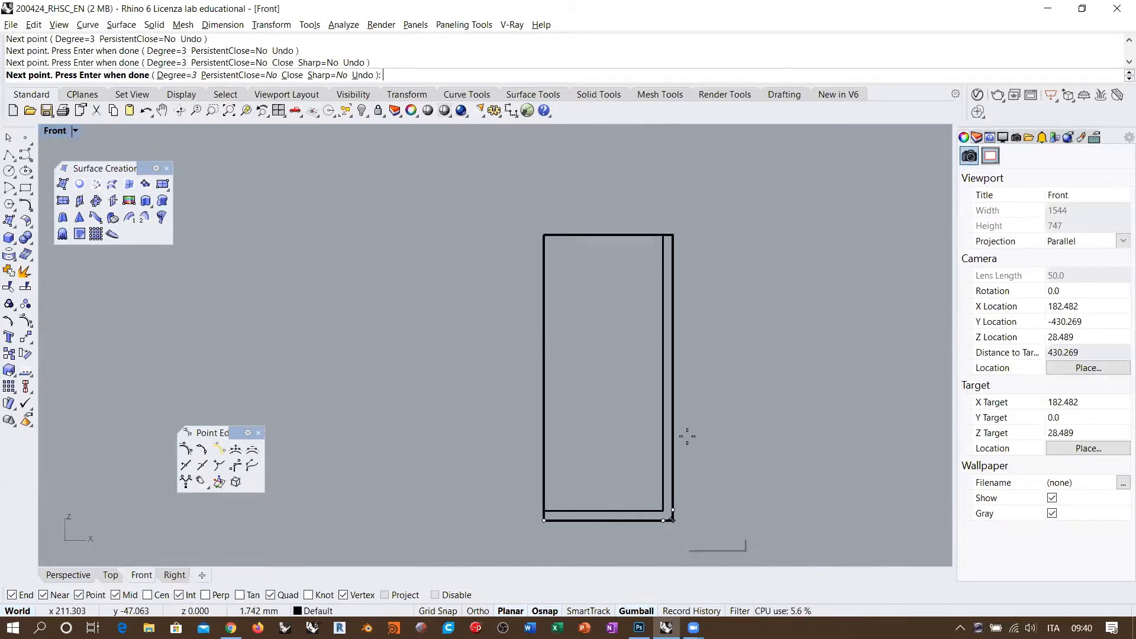
pyautogui.scroll(8, 690, 256)
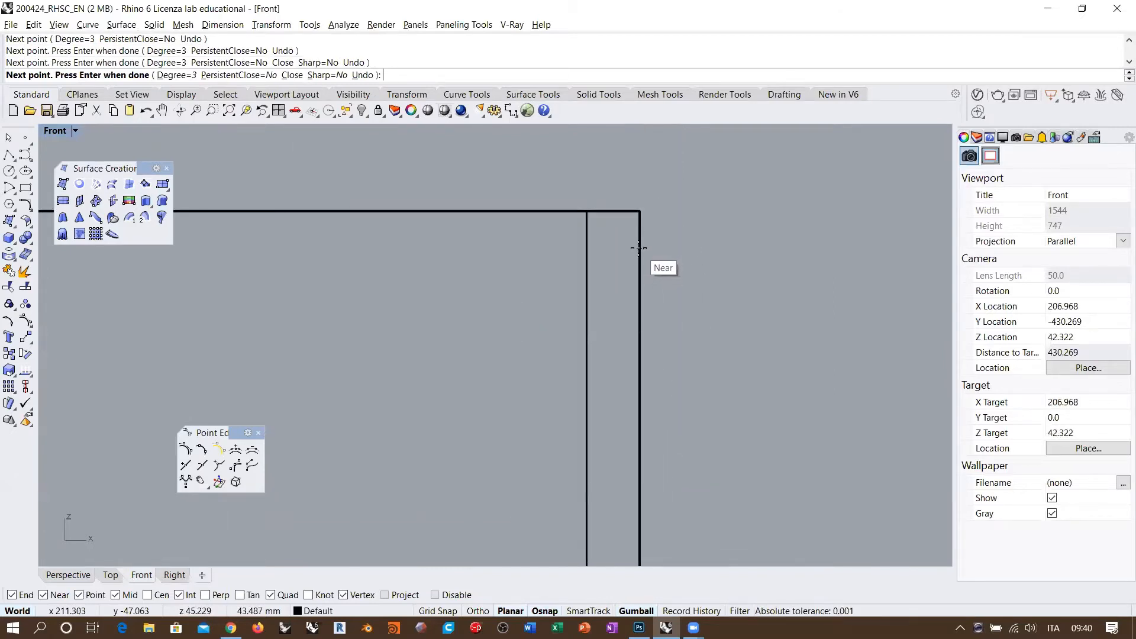
pyautogui.click(638, 256)
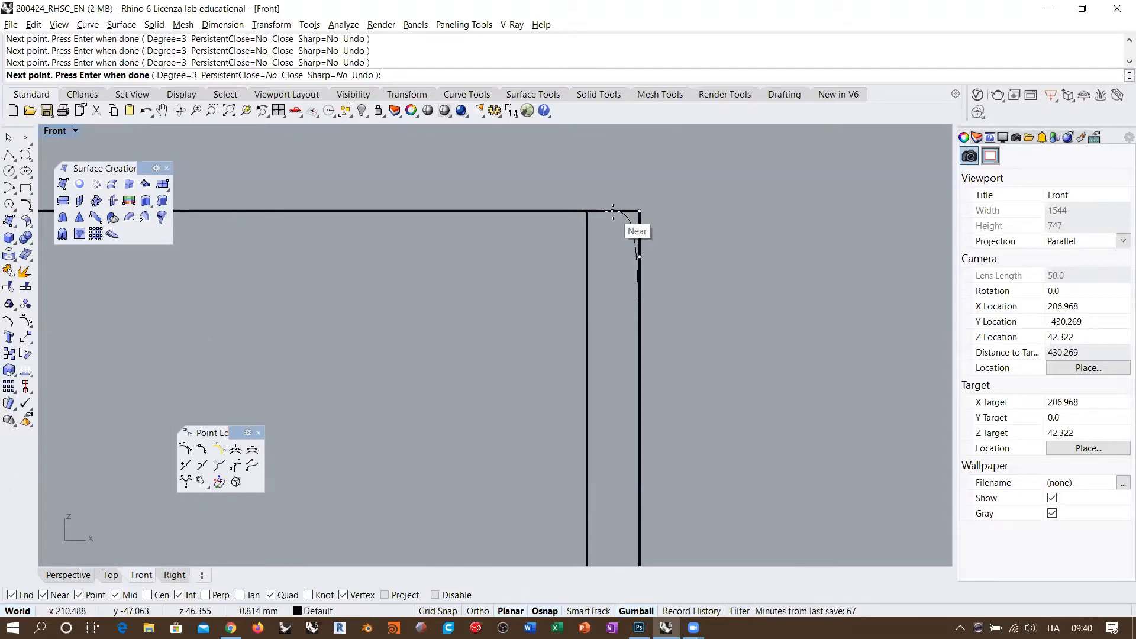
pyautogui.click(612, 210)
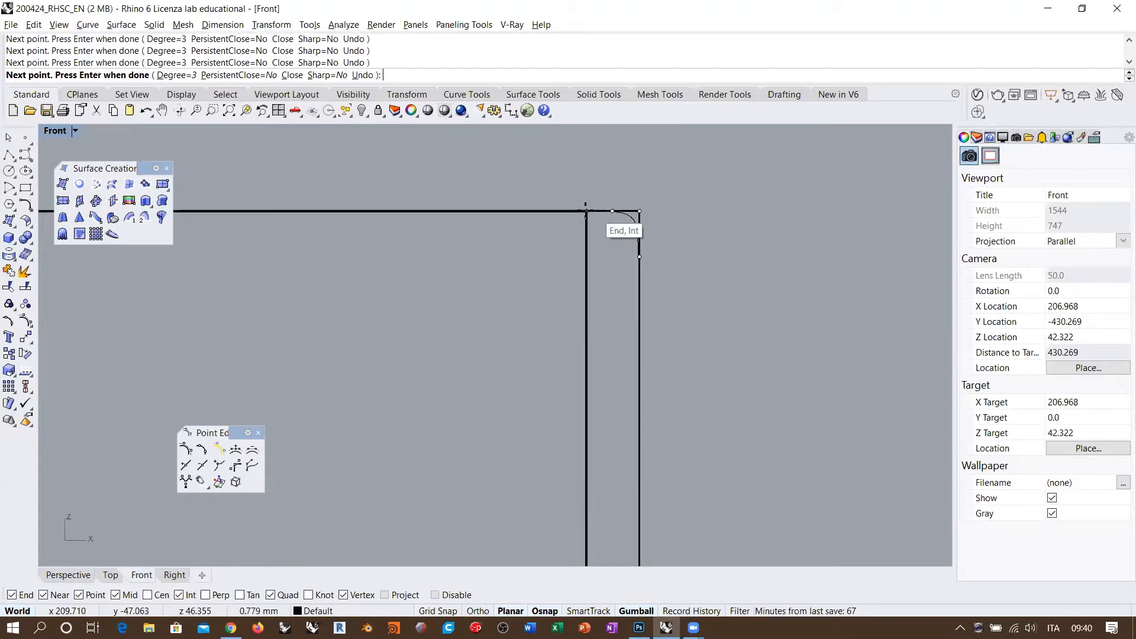
pyautogui.click(587, 256)
pyautogui.scroll(-8, 591, 257)
pyautogui.moveTo(615, 491); pyautogui.dragTo(666, 133, button='right')
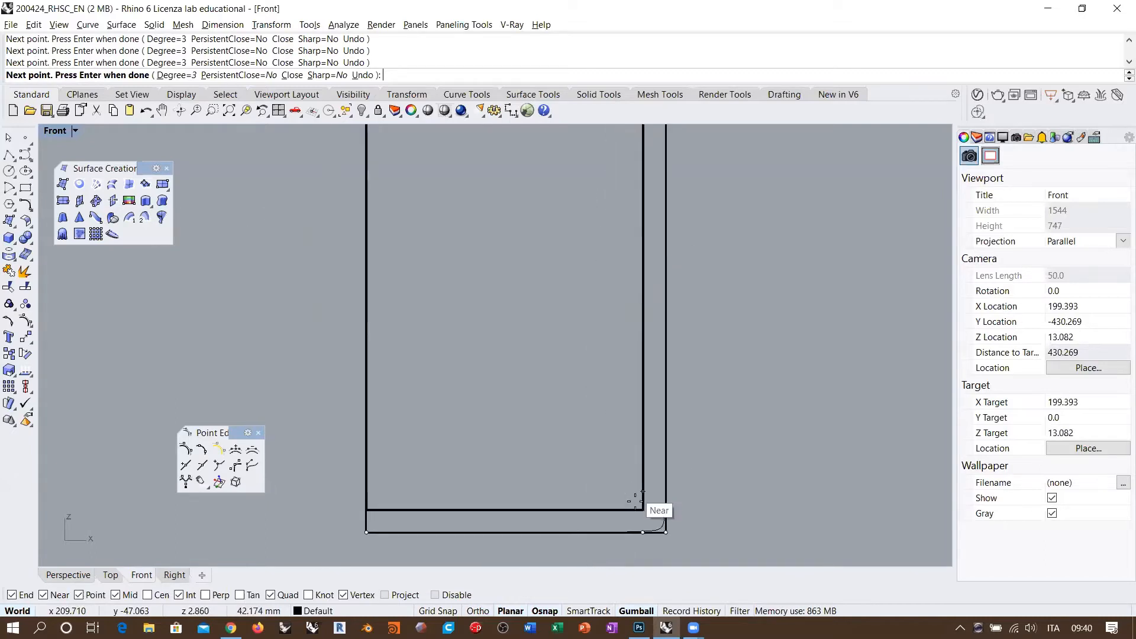
# Run the curve around the inner rectangle's lower-right corner, end it at its lower-left corner, and select the finished curve.
pyautogui.scroll(8, 635, 502)
pyautogui.moveTo(635, 501); pyautogui.dragTo(649, 434, button='right')
pyautogui.click(663, 415)
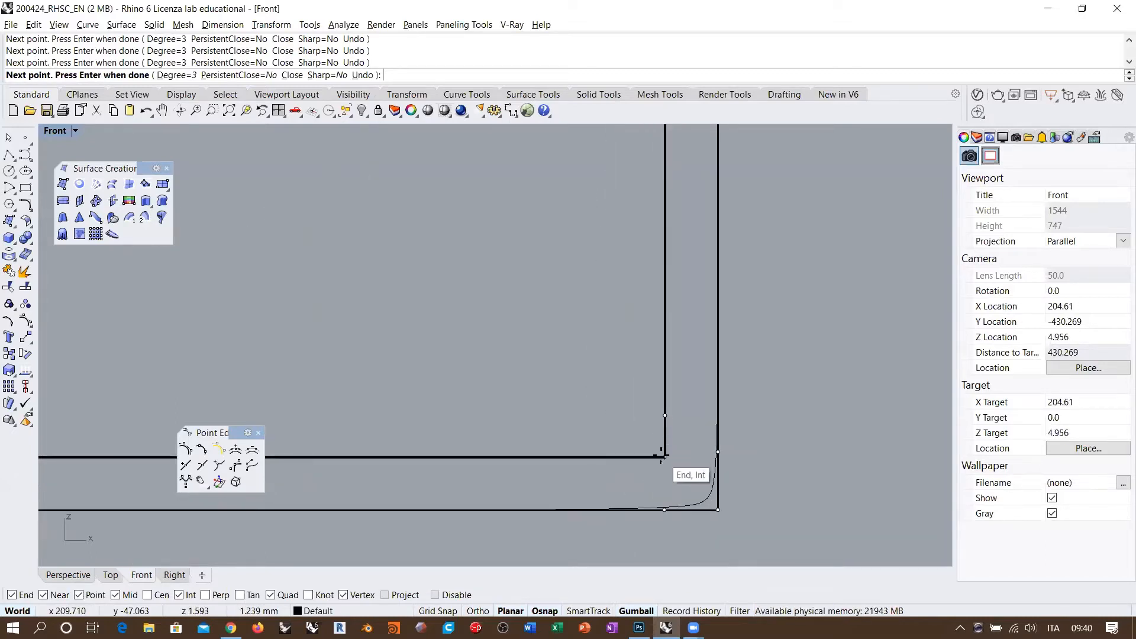
pyautogui.click(662, 457)
pyautogui.click(615, 456)
pyautogui.scroll(-12, 616, 457)
pyautogui.moveTo(538, 463); pyautogui.dragTo(591, 450, button='right')
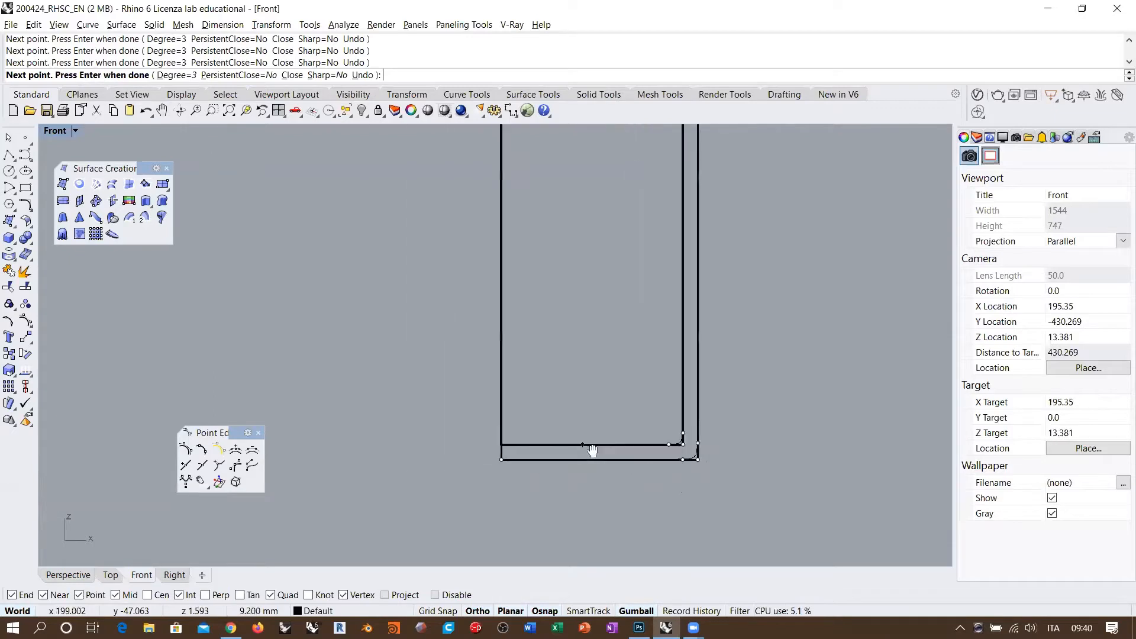
pyautogui.scroll(7, 536, 452)
pyautogui.click(471, 441)
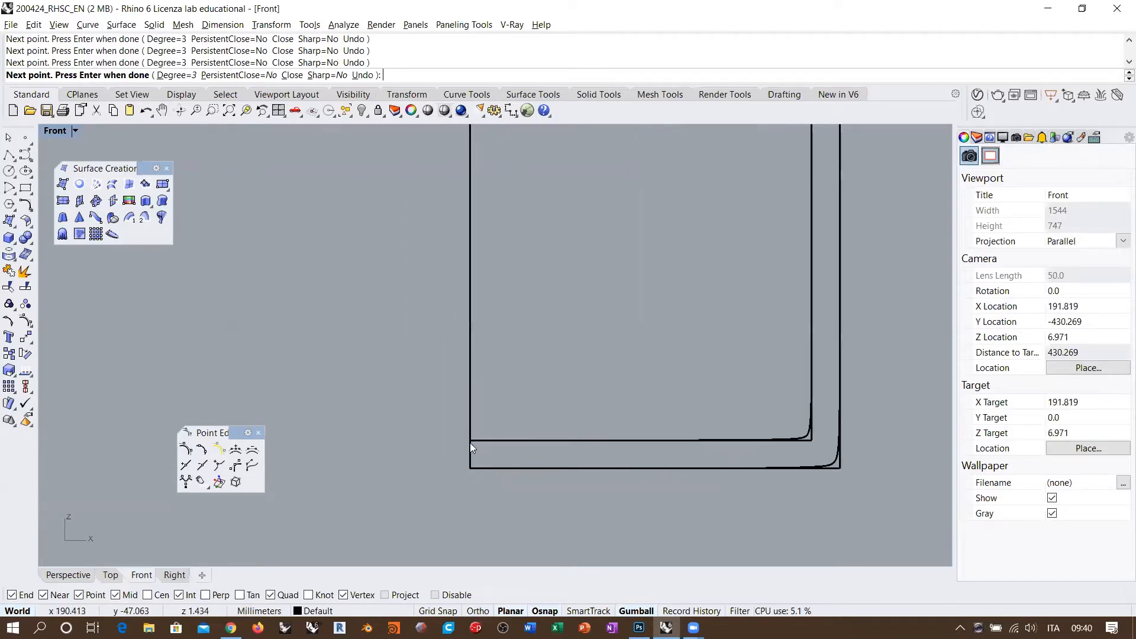
pyautogui.press('Return')
pyautogui.click(805, 439)
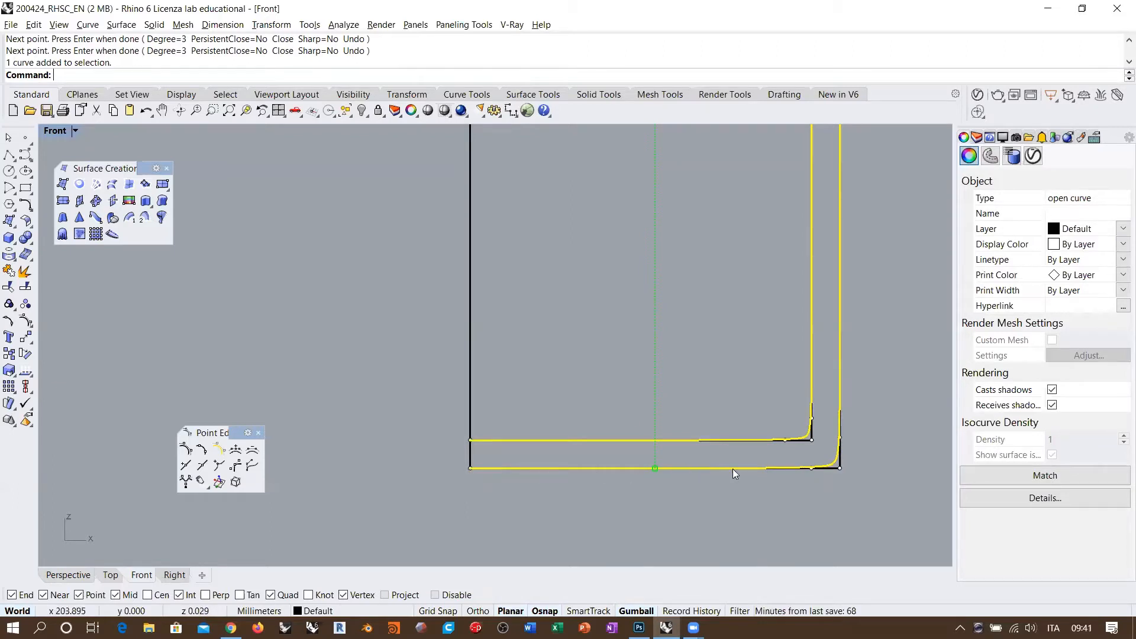
pyautogui.scroll(3, 836, 472)
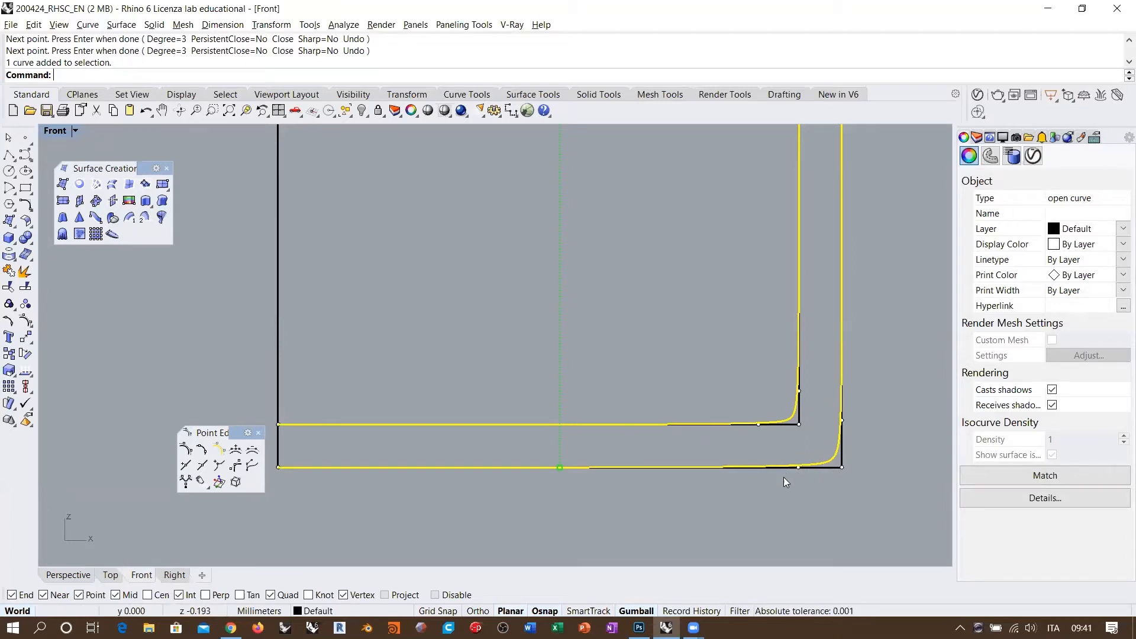
# Switch to the Perspective view and lock every object except the new profile curve.
pyautogui.moveTo(235, 434); pyautogui.dragTo(111, 258)
pyautogui.moveTo(689, 435); pyautogui.dragTo(581, 431, button='right')
pyautogui.click(76, 574)
pyautogui.scroll(-2, 581, 430)
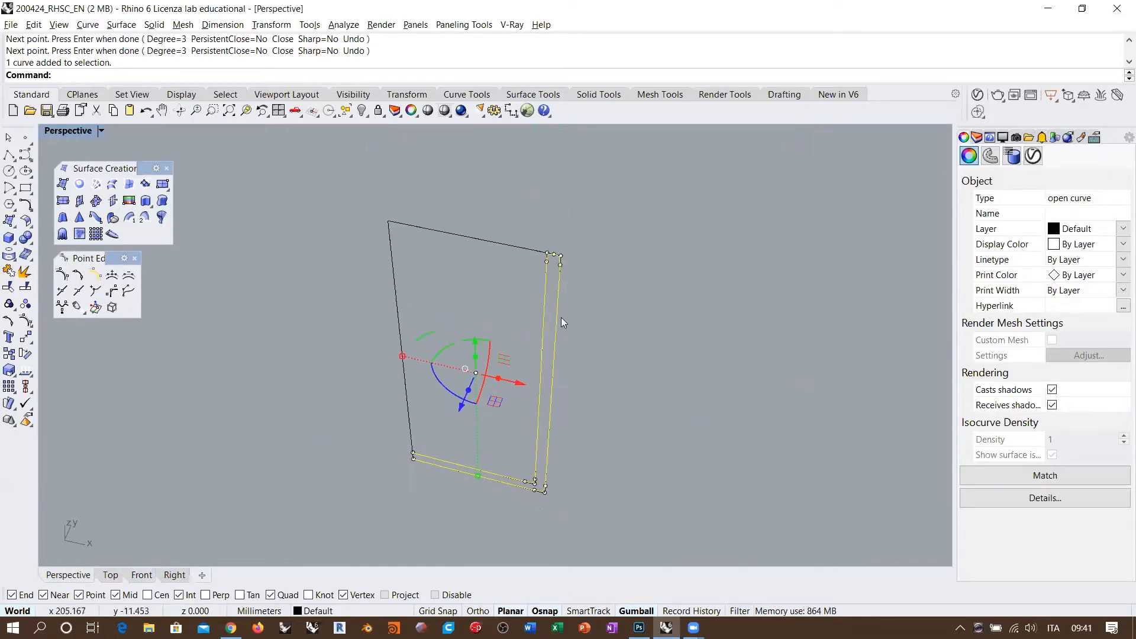
pyautogui.moveTo(562, 318); pyautogui.dragTo(570, 291, button='right')
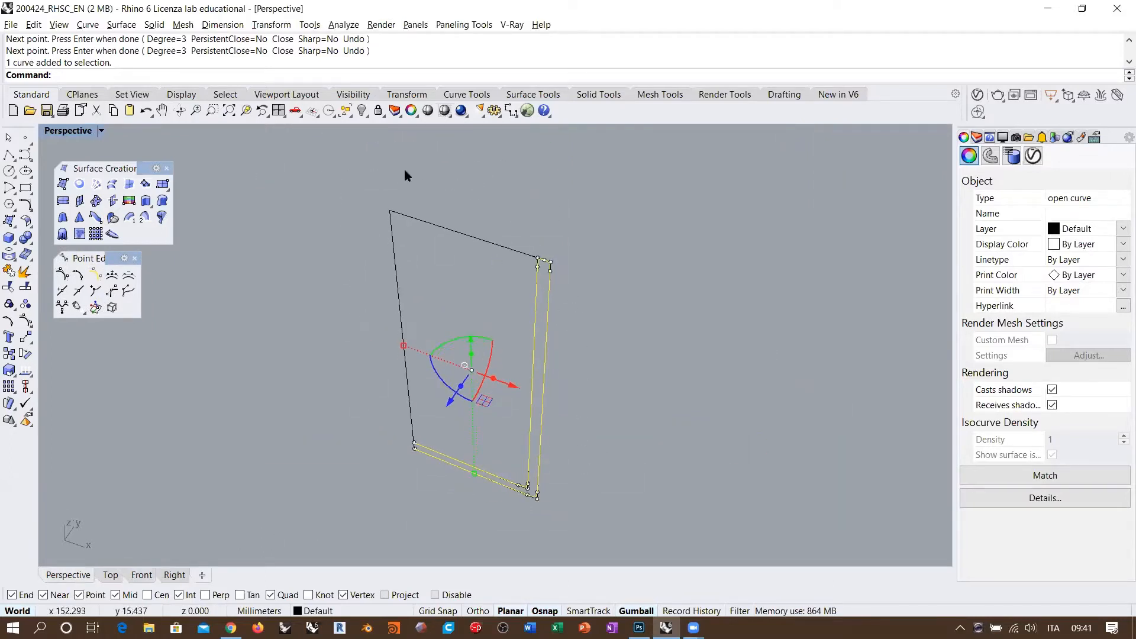
pyautogui.click(379, 113)
pyautogui.click(444, 139)
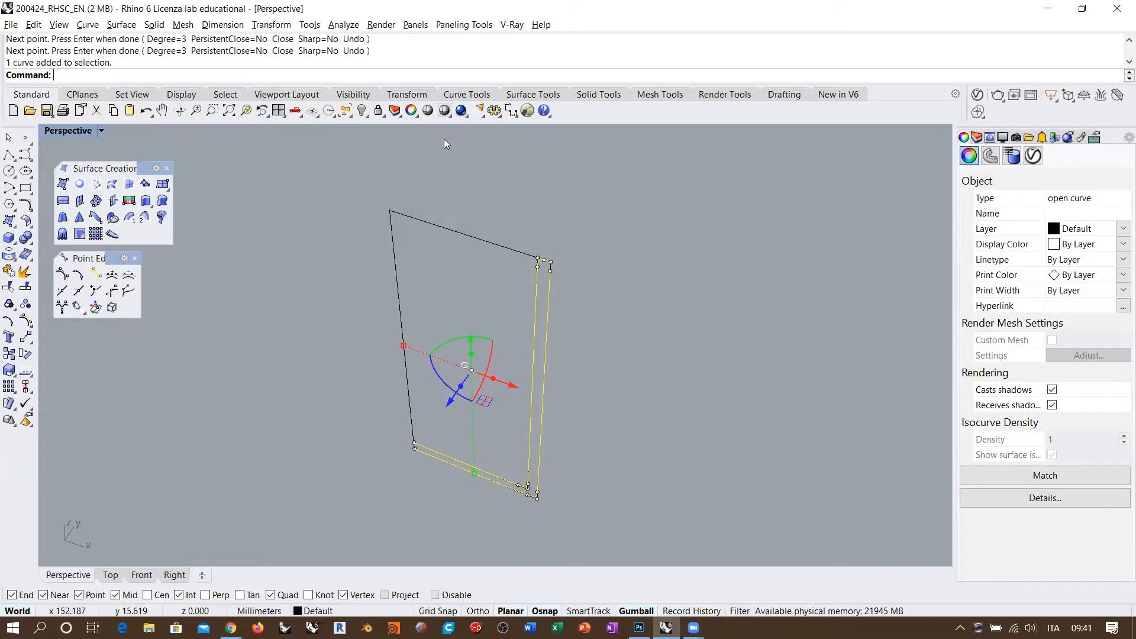
pyautogui.click(575, 195)
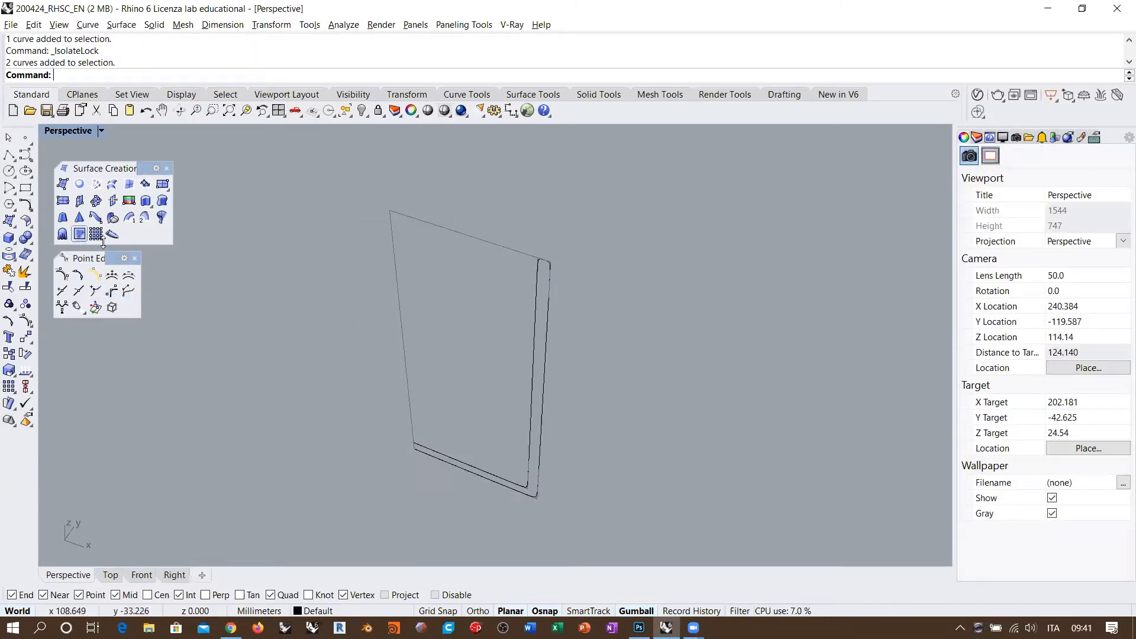
# Revolve the profile curve through a full circle about the guide rectangle's vertical edge opposite the cup wall.
pyautogui.click(161, 217)
pyautogui.click(545, 325)
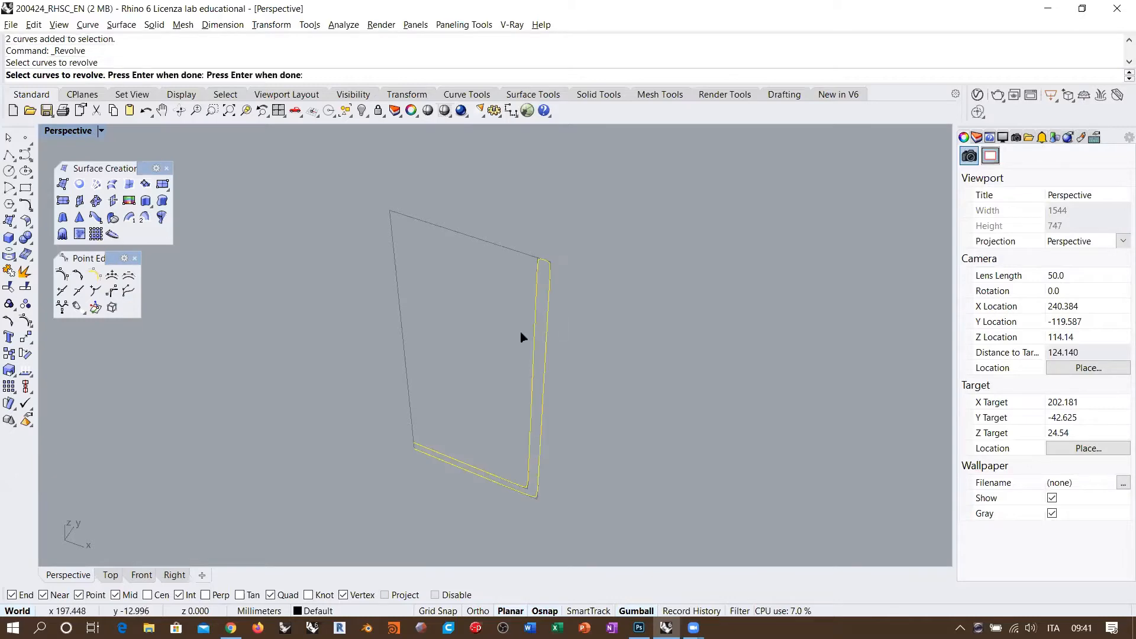
pyautogui.press('Return')
pyautogui.click(409, 389)
pyautogui.click(399, 292)
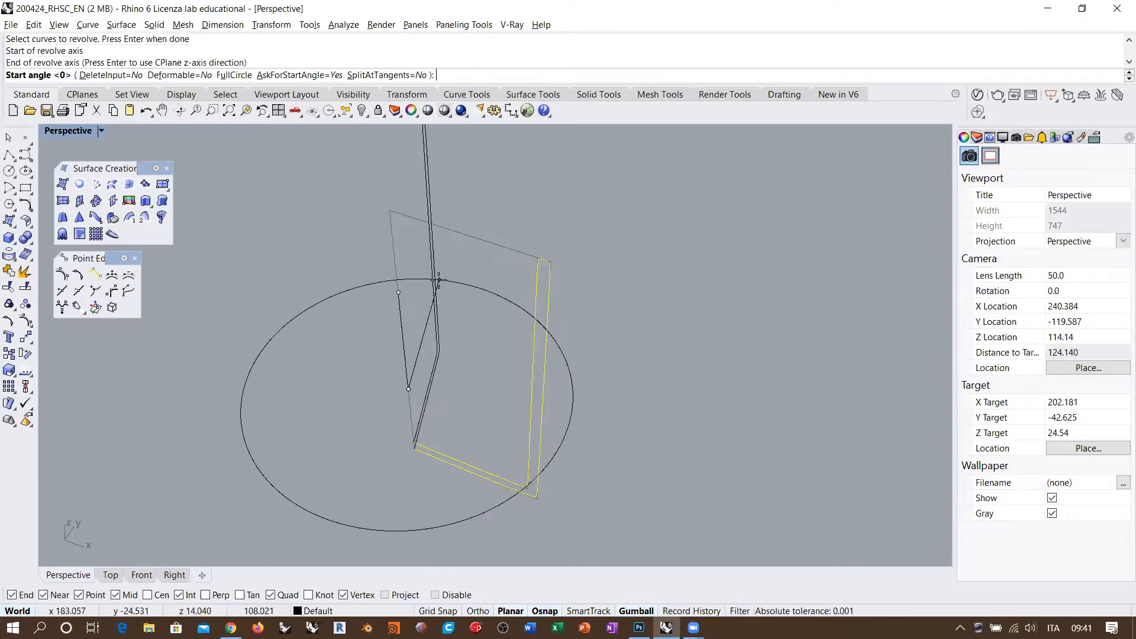
pyautogui.press('Return')
pyautogui.press('Return')
pyautogui.press('Return')
pyautogui.press('Escape')
# Check the revolved cup's object type and examine its rim, walls and isocurves from several angles.
pyautogui.moveTo(592, 308); pyautogui.dragTo(555, 307, button='right')
pyautogui.click(507, 361)
pyautogui.moveTo(506, 361); pyautogui.dragTo(550, 331, button='right')
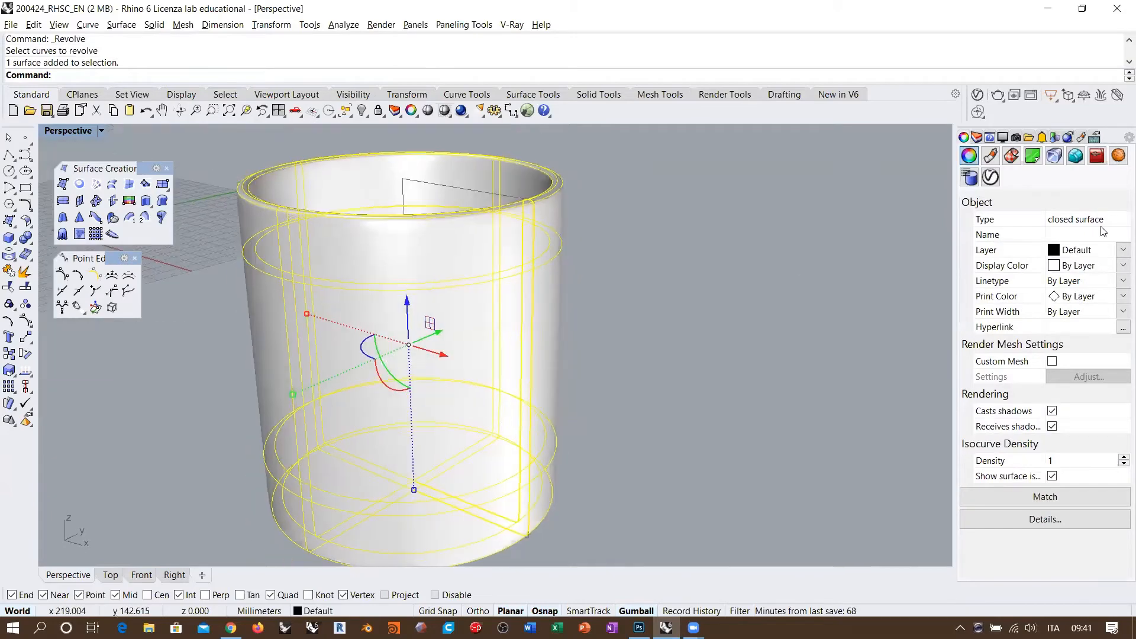
pyautogui.click(743, 306)
pyautogui.moveTo(744, 305); pyautogui.dragTo(484, 332, button='right')
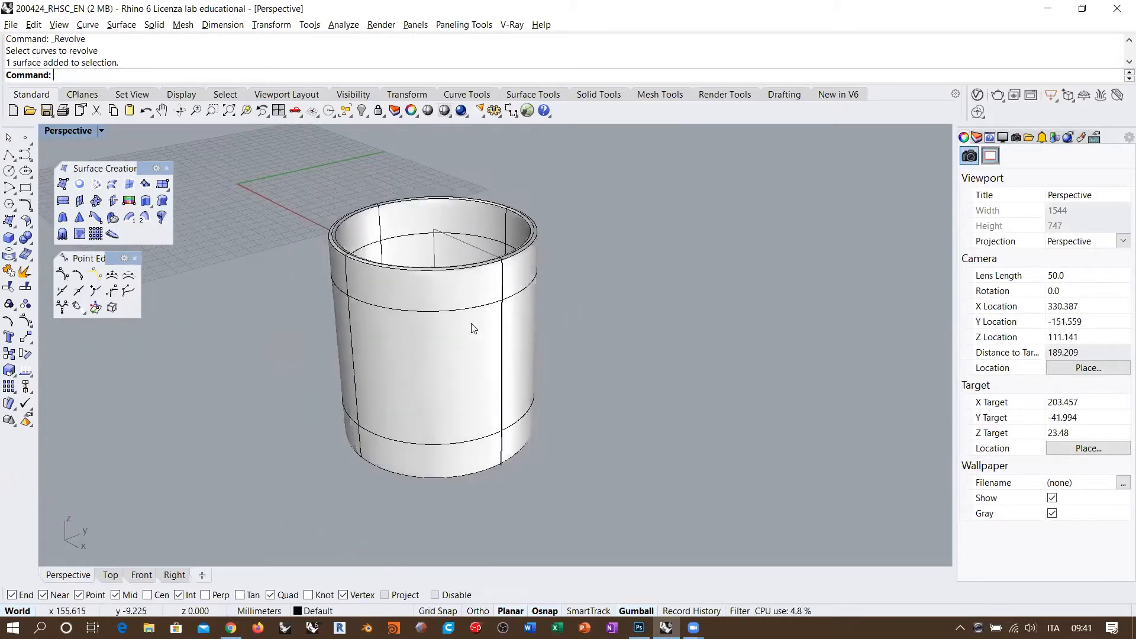
pyautogui.moveTo(473, 328); pyautogui.dragTo(519, 264, button='right')
pyautogui.scroll(4, 517, 298)
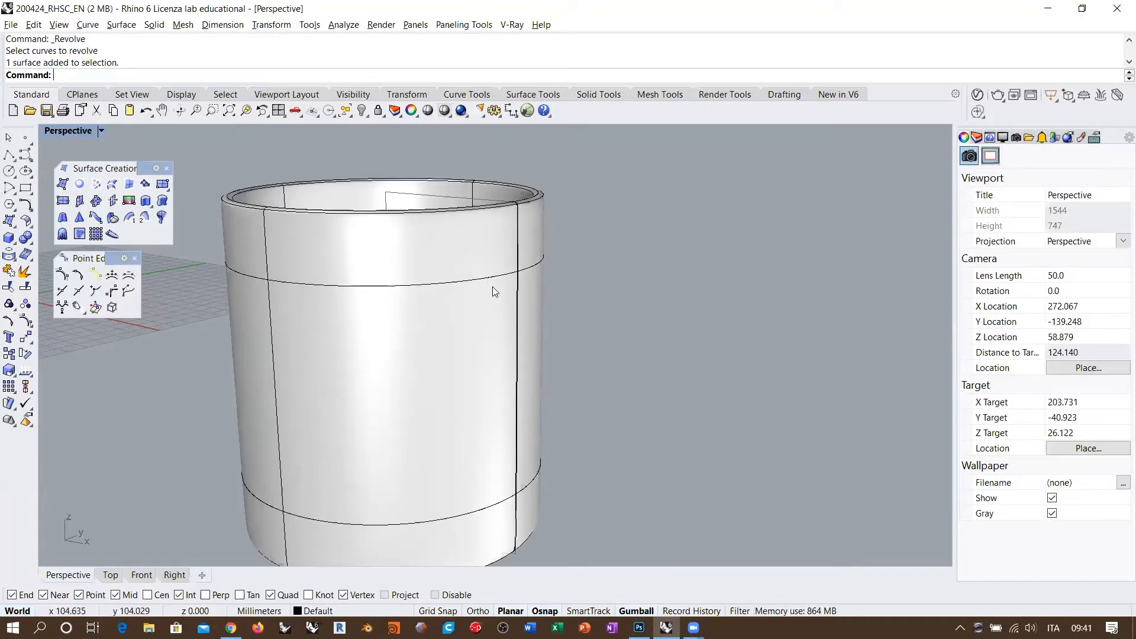
pyautogui.moveTo(492, 286); pyautogui.dragTo(549, 206, button='right')
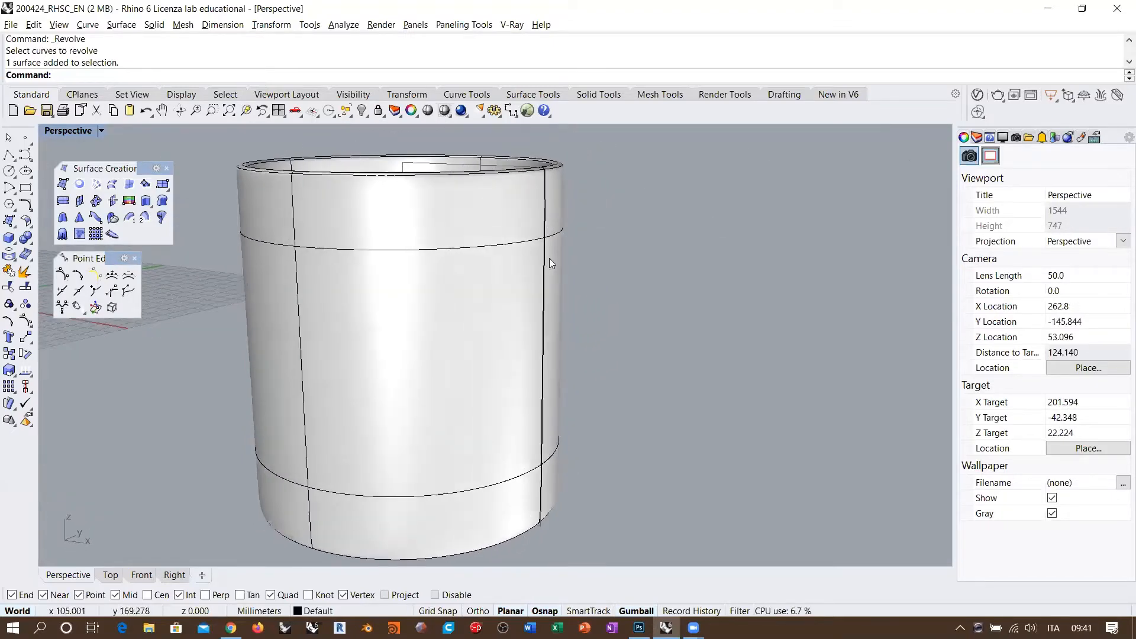
pyautogui.moveTo(553, 249); pyautogui.dragTo(551, 293, button='right')
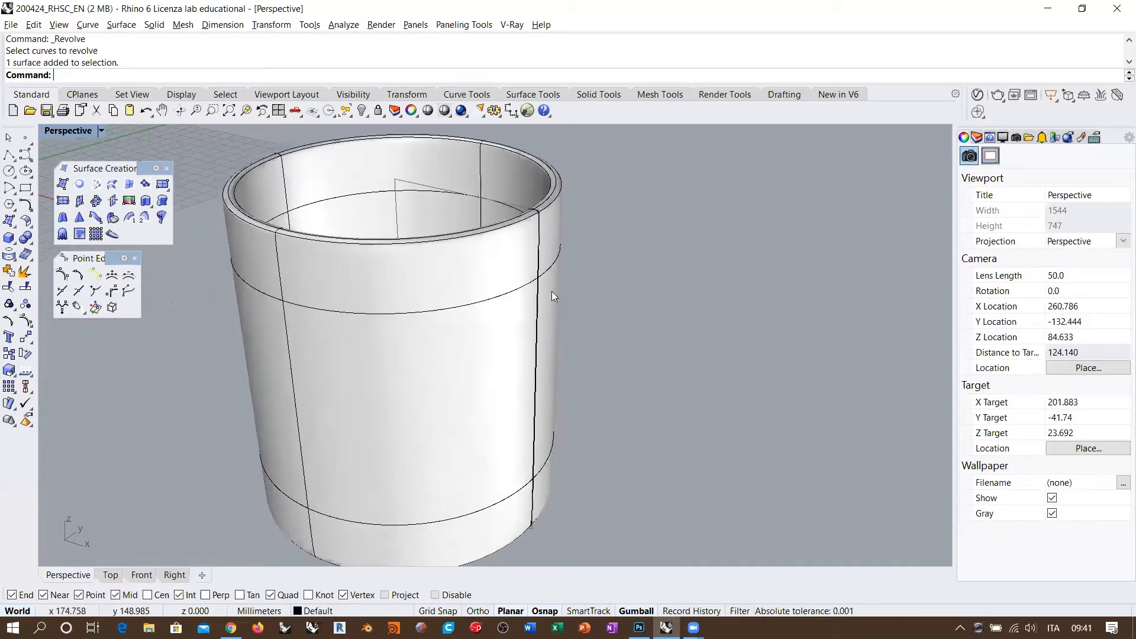
# Move the revolved cup sideways, clear of the profile curve and guide rectangles.
pyautogui.click(398, 331)
pyautogui.scroll(-3, 451, 330)
pyautogui.moveTo(440, 377); pyautogui.dragTo(595, 393)
pyautogui.click(639, 416)
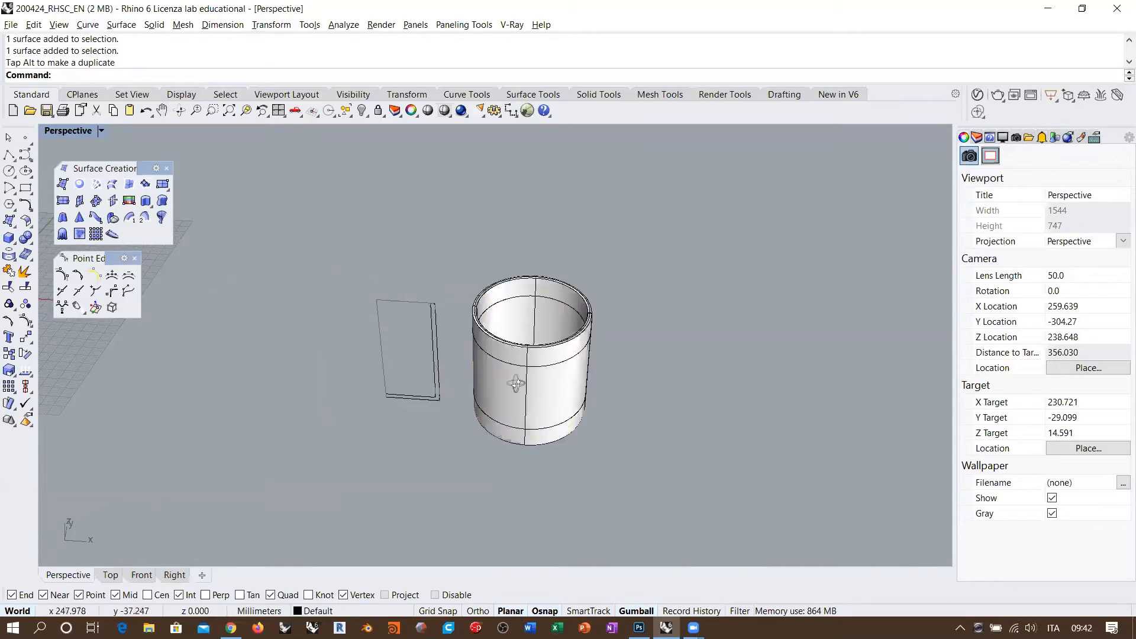
# Make a duplicate of the profile curve along the X axis, on the side away from the cup.
pyautogui.scroll(4, 432, 320)
pyautogui.click(430, 312)
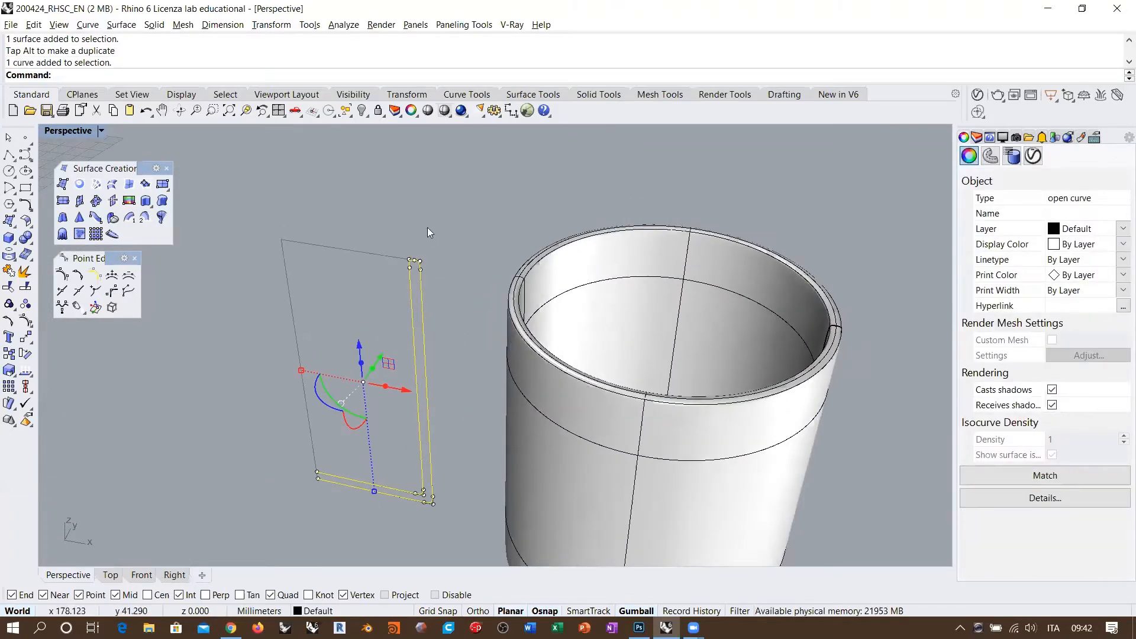
pyautogui.scroll(-5, 458, 242)
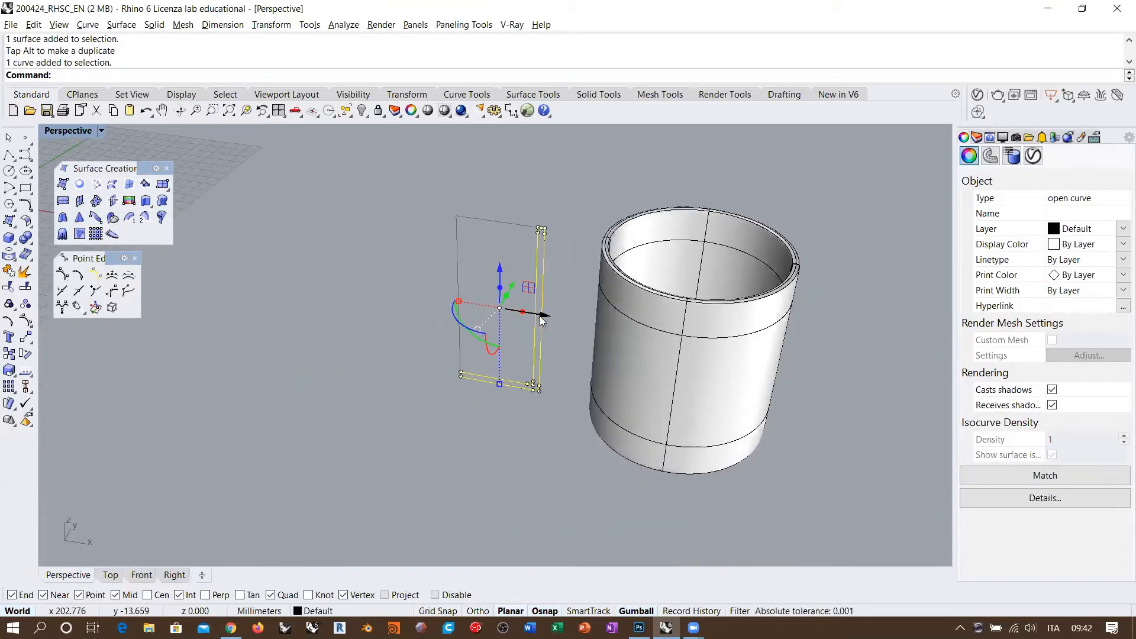
pyautogui.moveTo(543, 319); pyautogui.dragTo(412, 316)
pyautogui.press('alt')
pyautogui.click(452, 447)
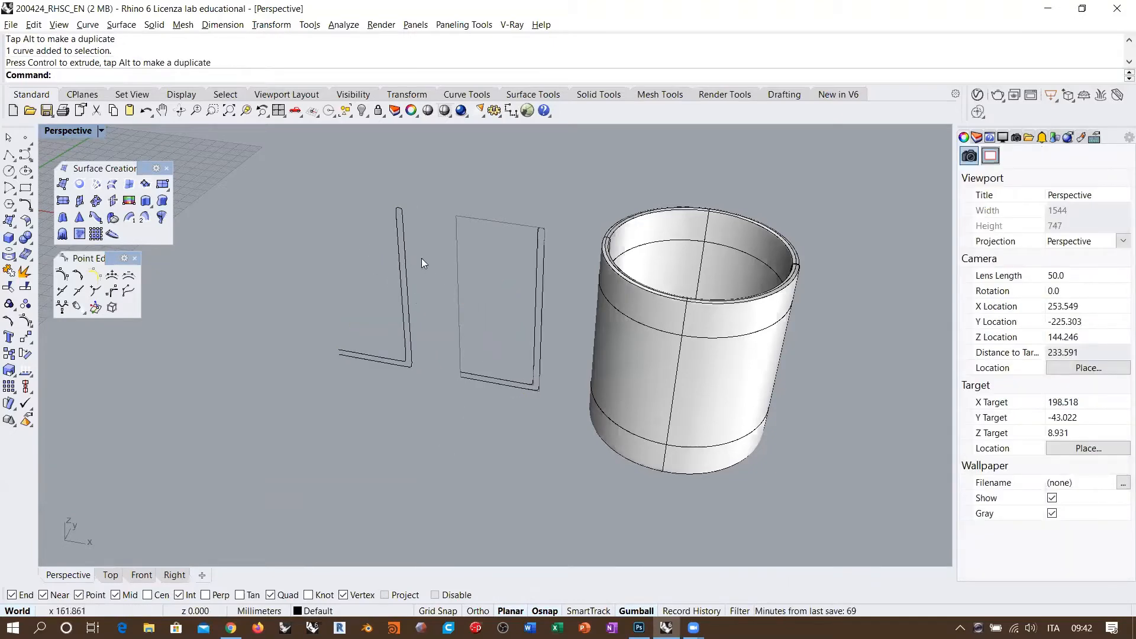
# Insert four closely spaced control points on the original profile curve's outer wall, a short distance below the rim.
pyautogui.scroll(3, 532, 260)
pyautogui.click(541, 272)
pyautogui.scroll(2, 539, 287)
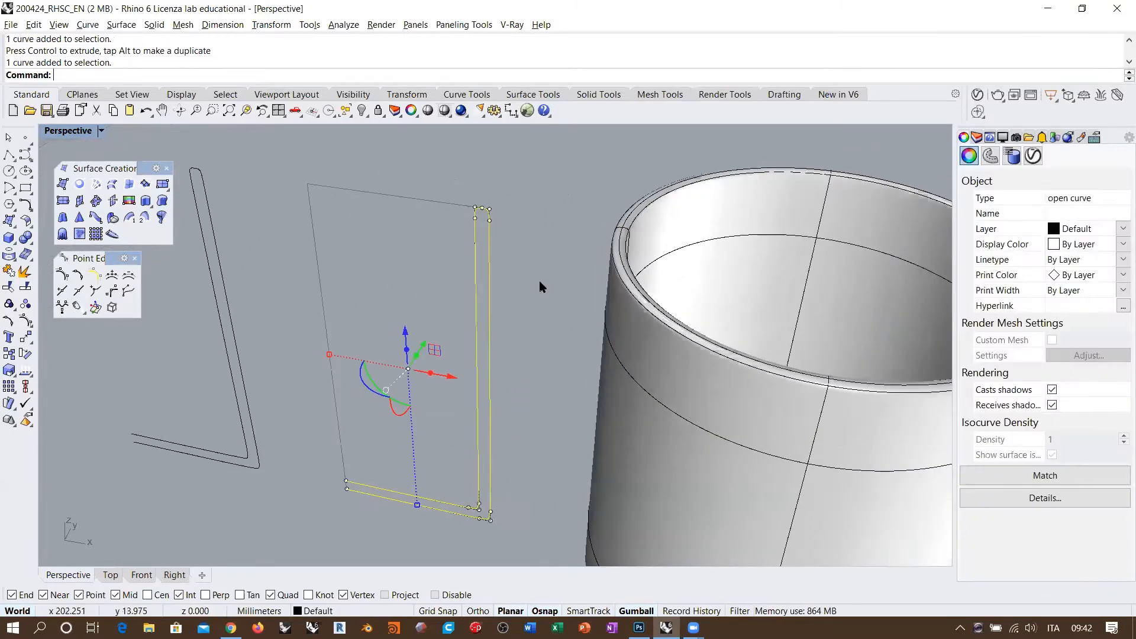
pyautogui.scroll(3, 487, 251)
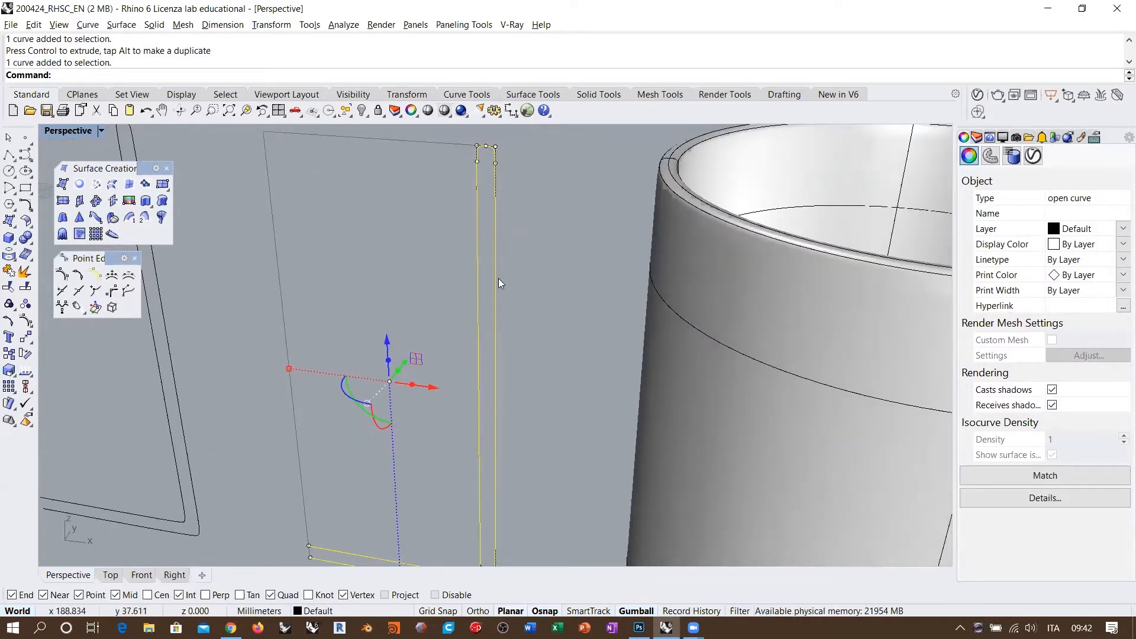
pyautogui.scroll(3, 527, 243)
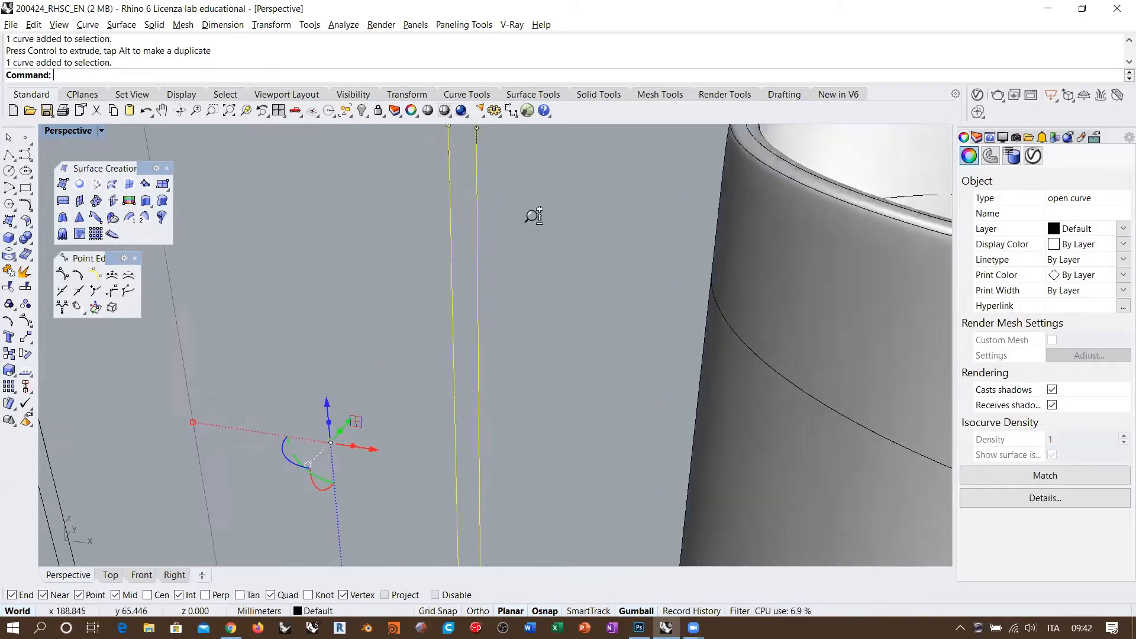
pyautogui.scroll(-2, 467, 225)
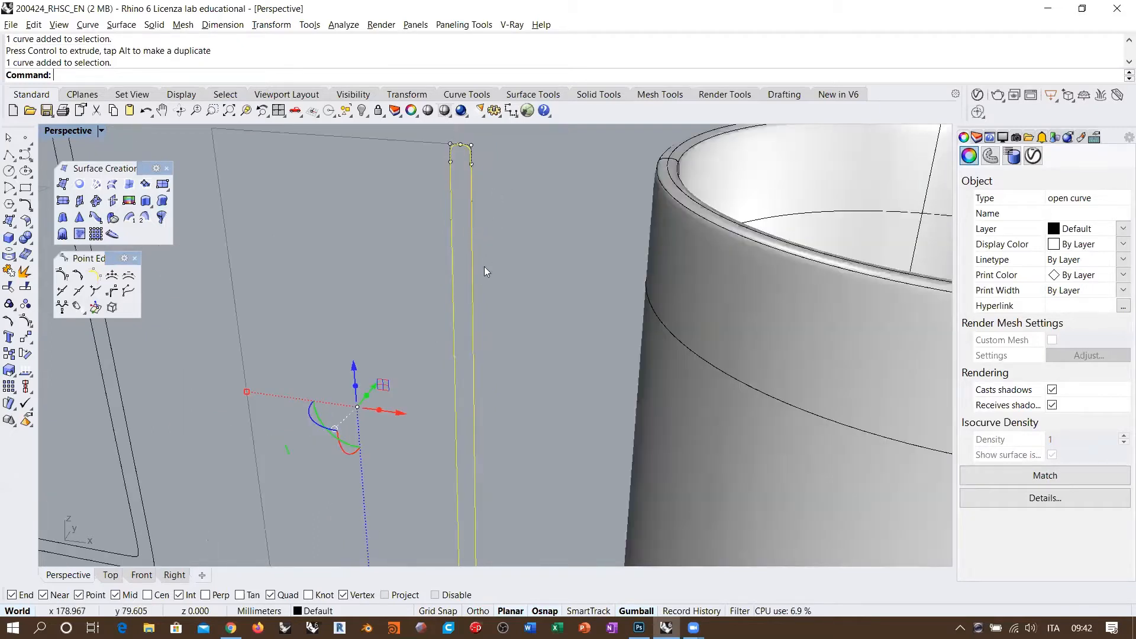
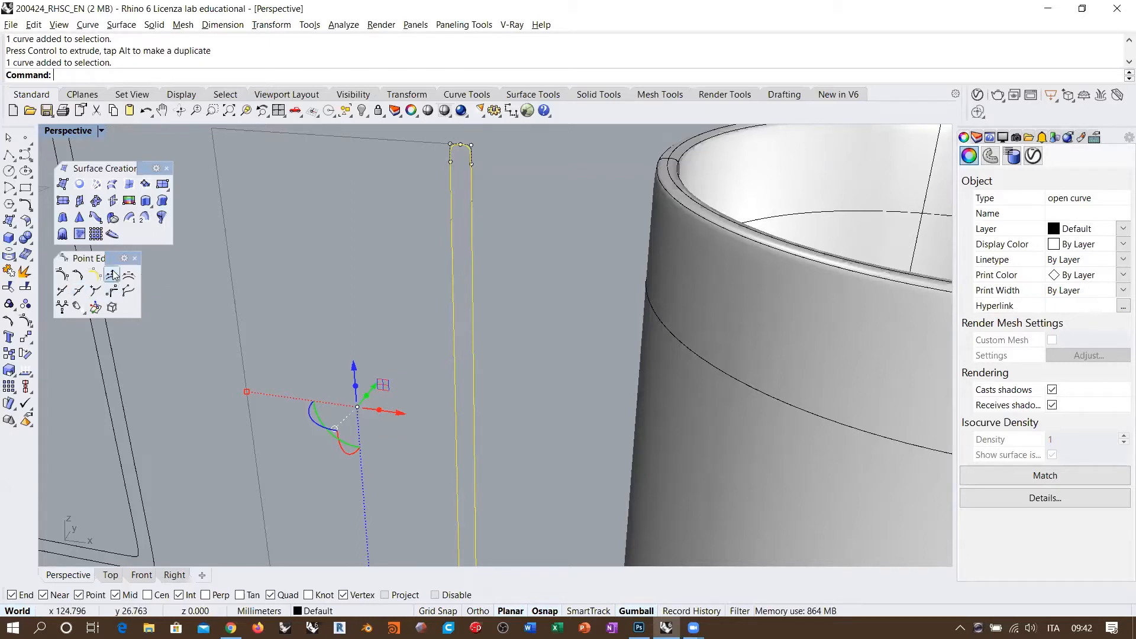
pyautogui.scroll(-5, 450, 214)
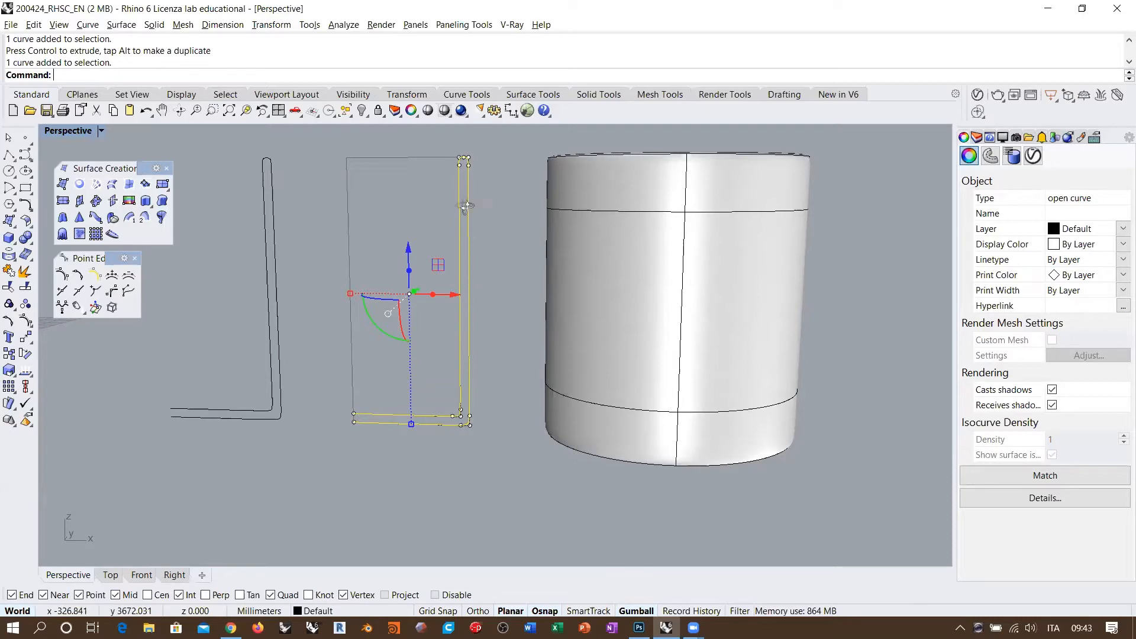
pyautogui.scroll(5, 465, 177)
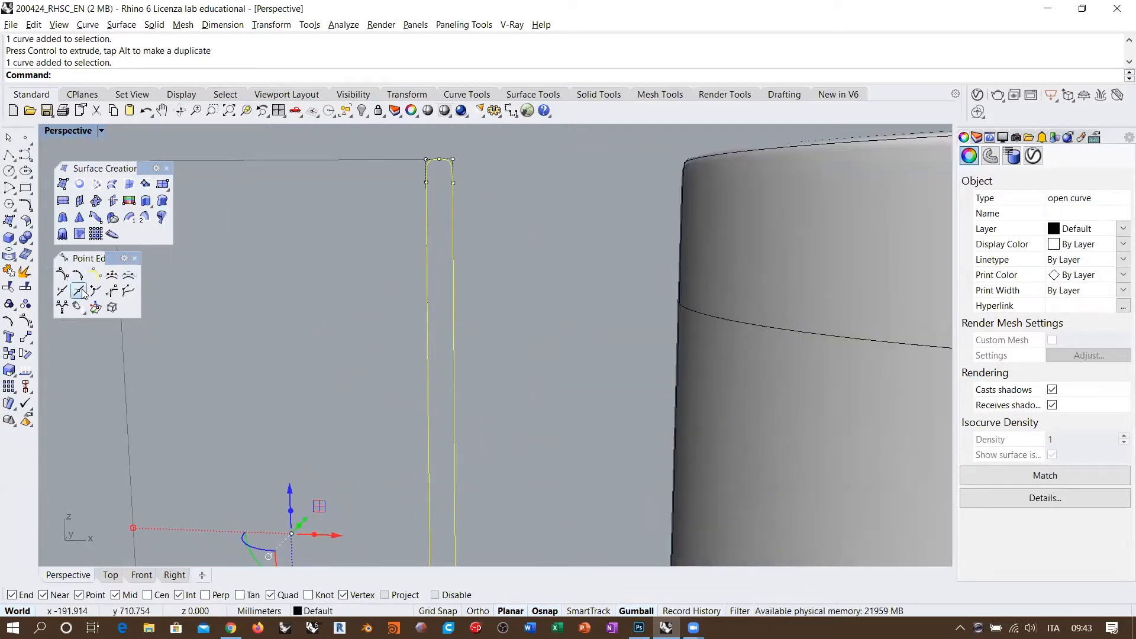
pyautogui.click(112, 277)
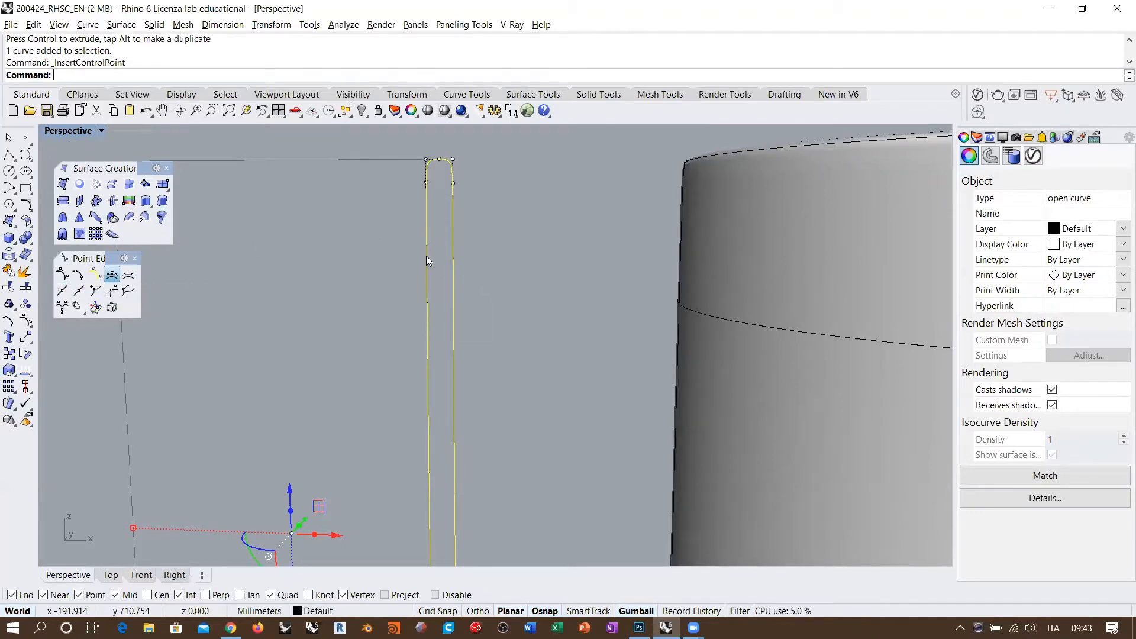
pyautogui.keyDown('shift'); pyautogui.moveTo(421, 260); pyautogui.dragTo(403, 271, button='right'); pyautogui.keyUp('shift')
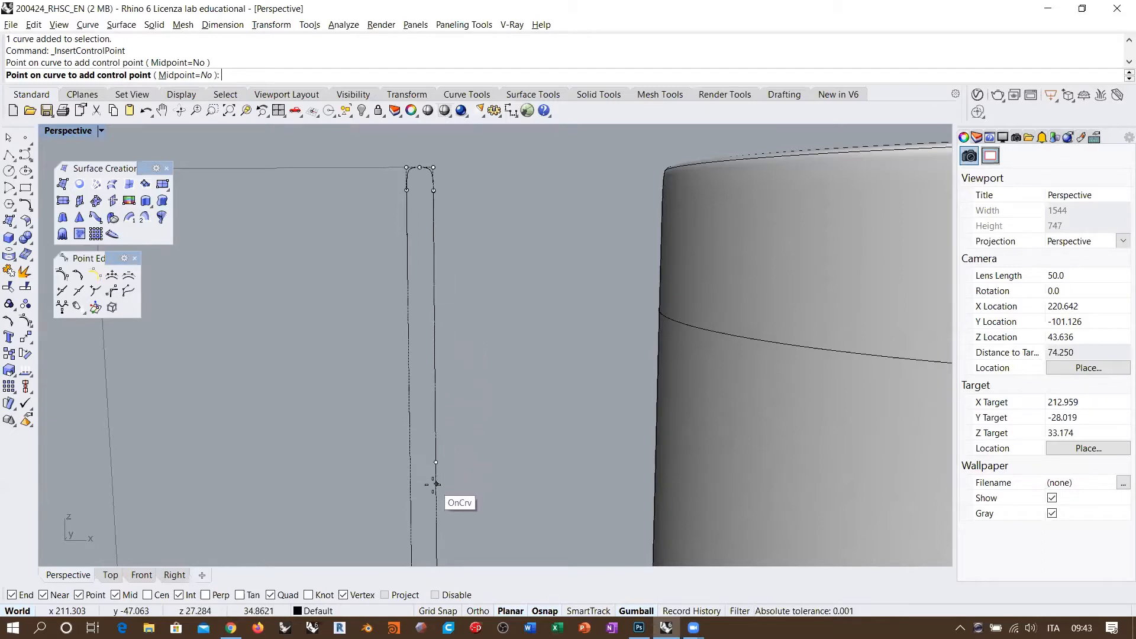
pyautogui.click(425, 346)
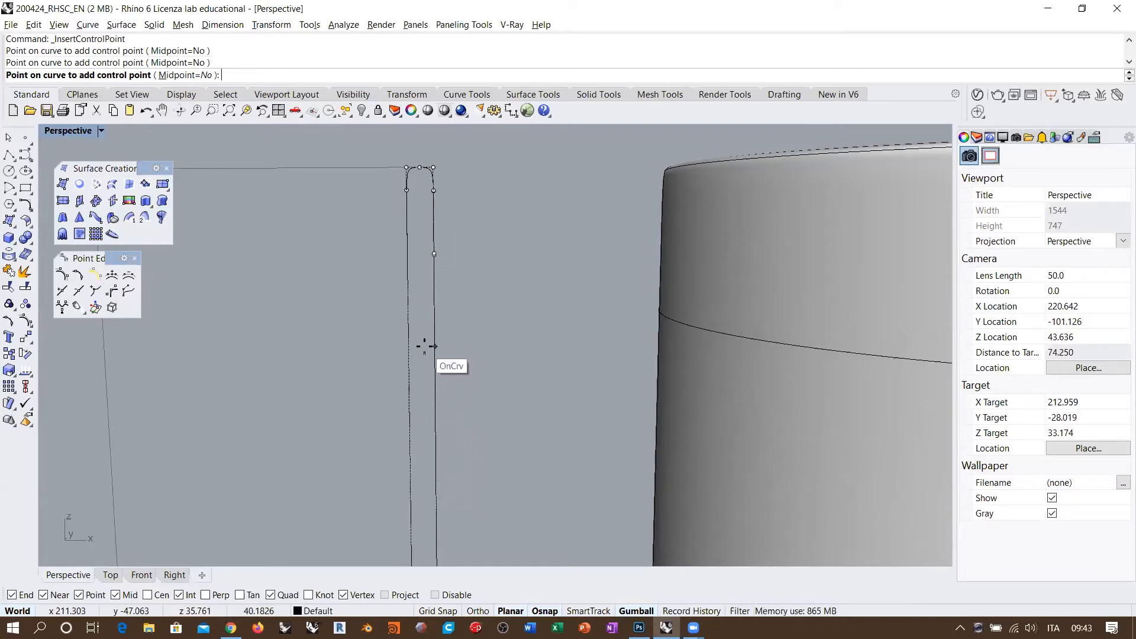
pyautogui.click(424, 375)
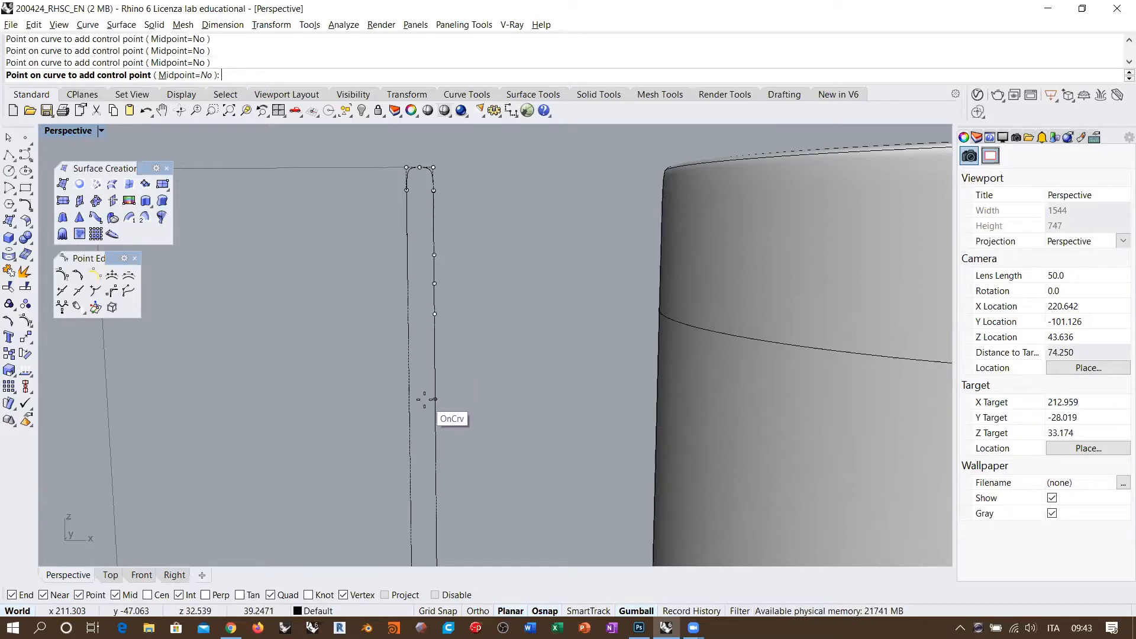
pyautogui.click(424, 400)
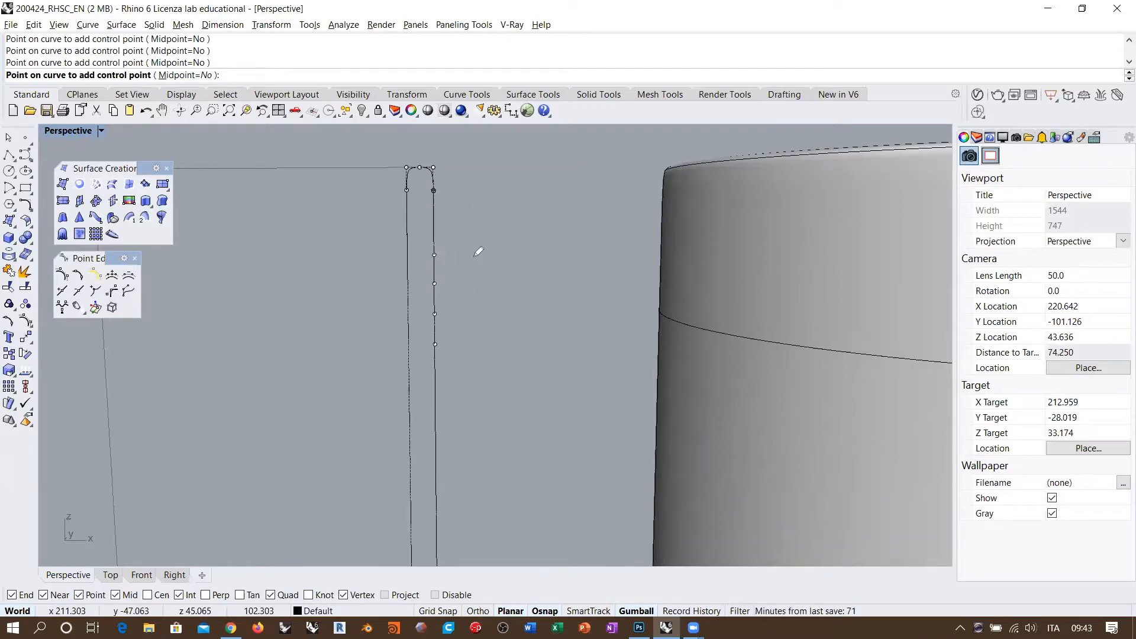
pyautogui.moveTo(462, 250); pyautogui.dragTo(472, 323)
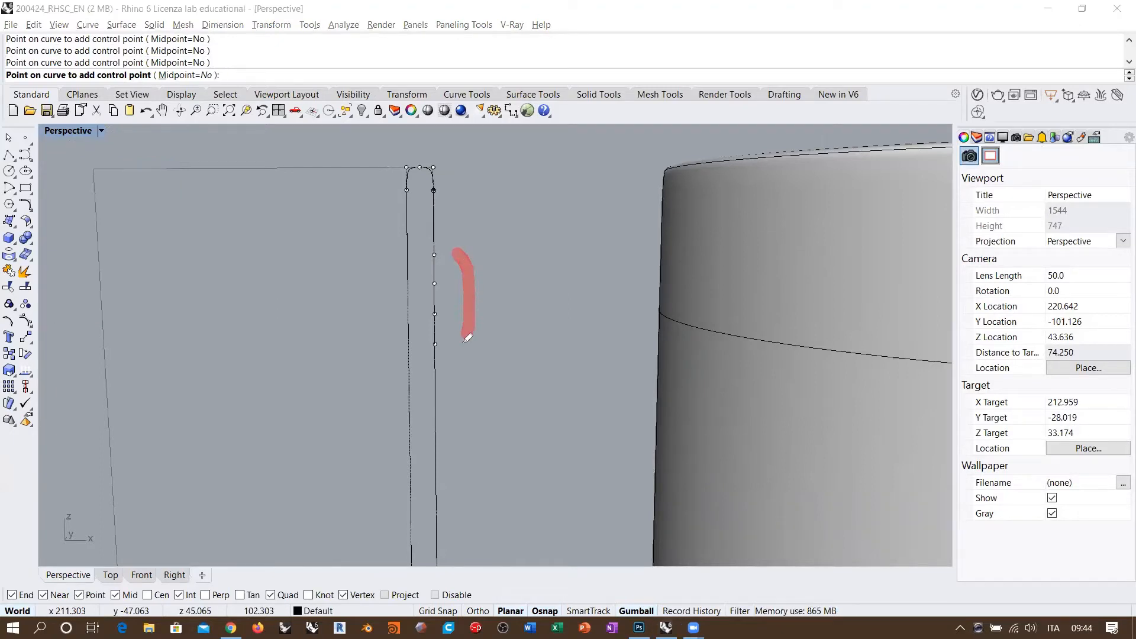
pyautogui.click(484, 276)
pyautogui.click(484, 291)
pyautogui.click(481, 303)
pyautogui.click(484, 319)
pyautogui.click(484, 330)
pyautogui.click(484, 336)
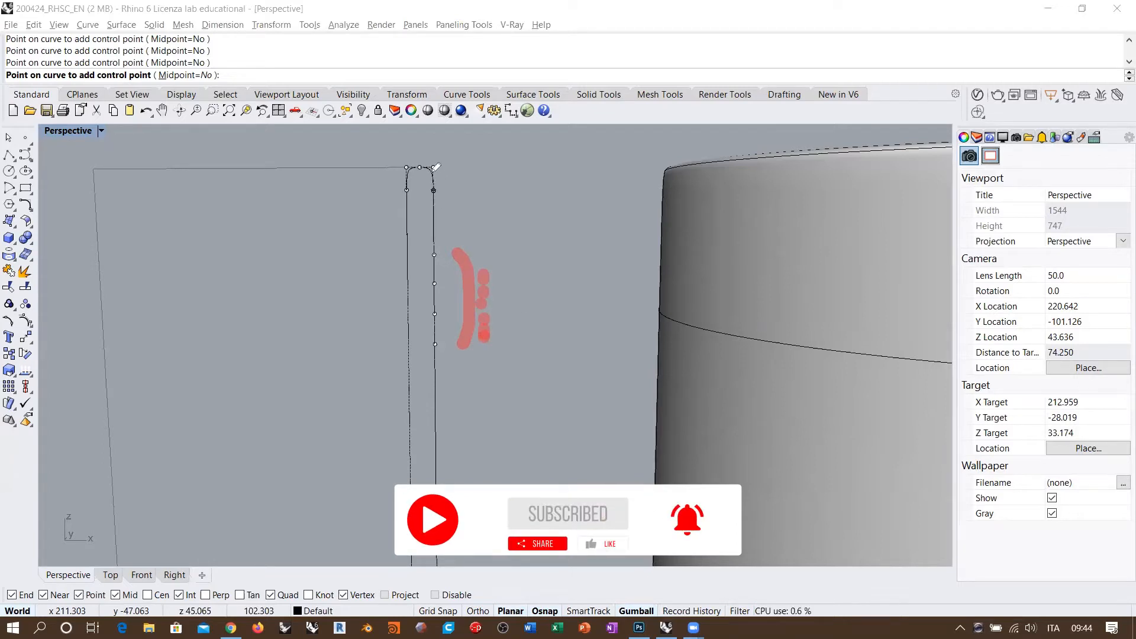
pyautogui.moveTo(437, 180)
pyautogui.mouseDown()
pyautogui.moveTo(466, 251)
pyautogui.moveTo(441, 231)
pyautogui.mouseUp()
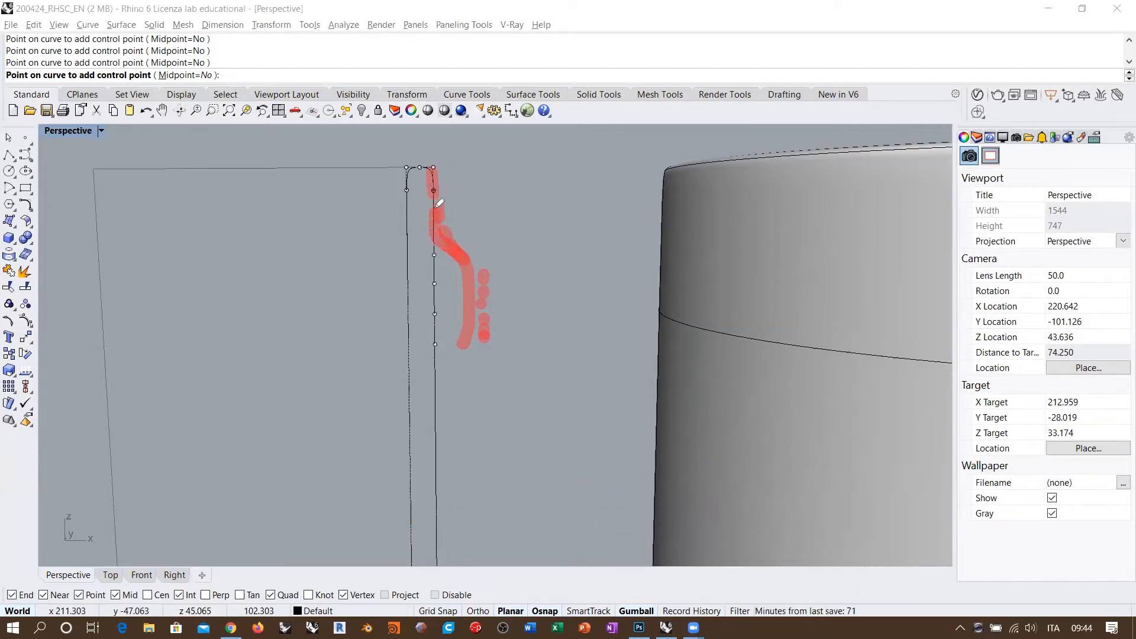
pyautogui.moveTo(465, 340)
pyautogui.mouseDown()
pyautogui.moveTo(451, 349)
pyautogui.moveTo(437, 430)
pyautogui.mouseUp()
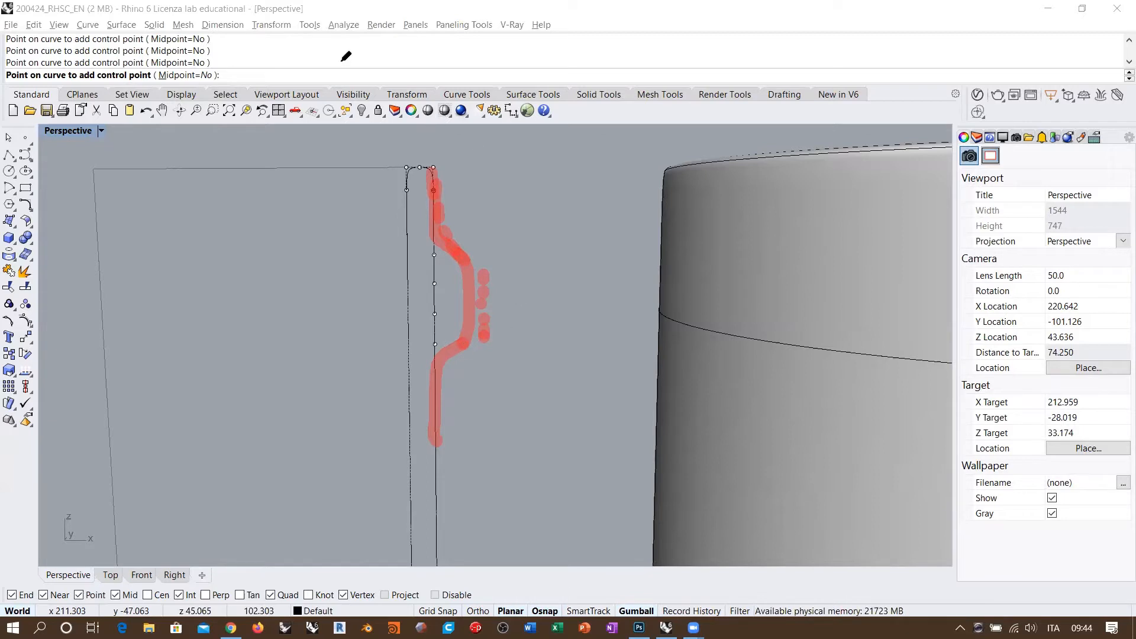
pyautogui.click(543, 44)
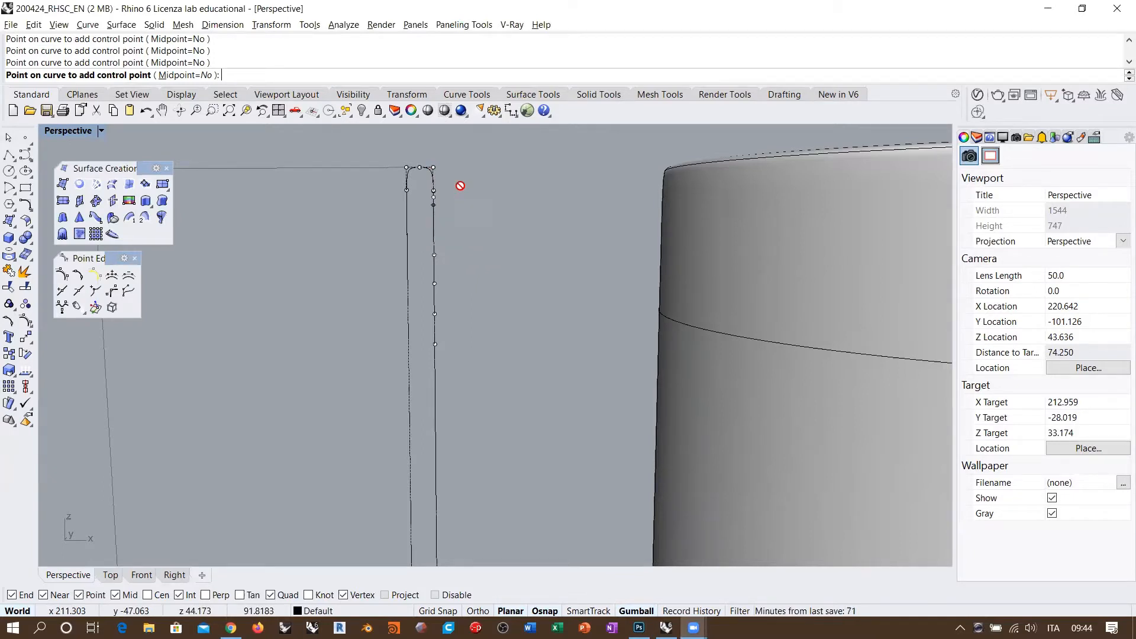
# Insert four more control points on the profile's outer wall, two just above and two just below the existing group.
pyautogui.click(444, 219)
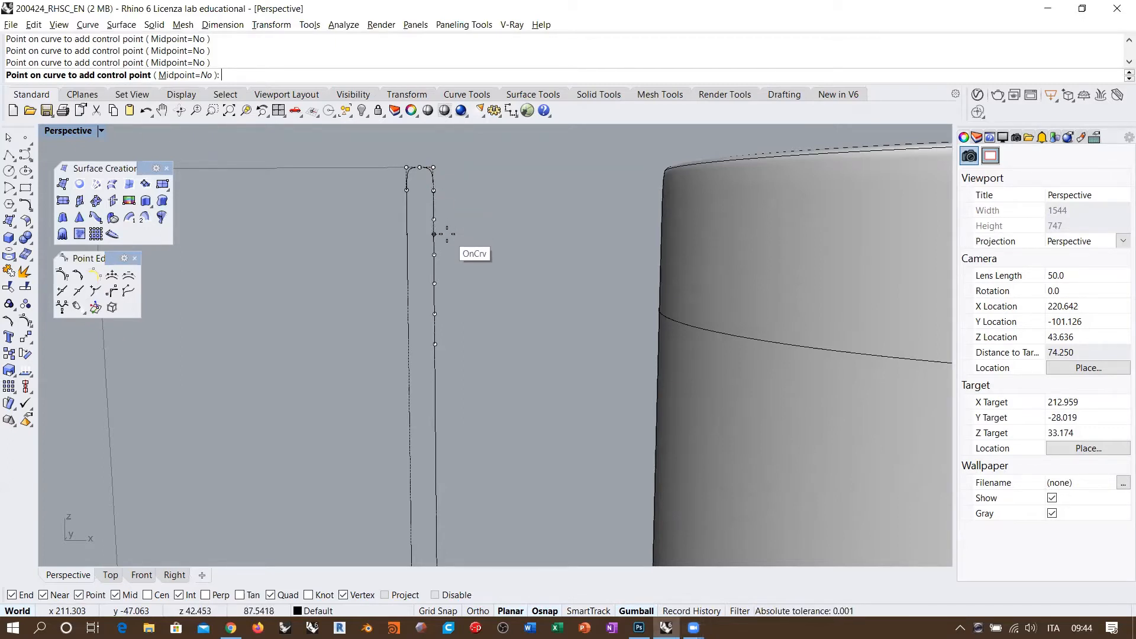
pyautogui.click(447, 239)
pyautogui.click(448, 330)
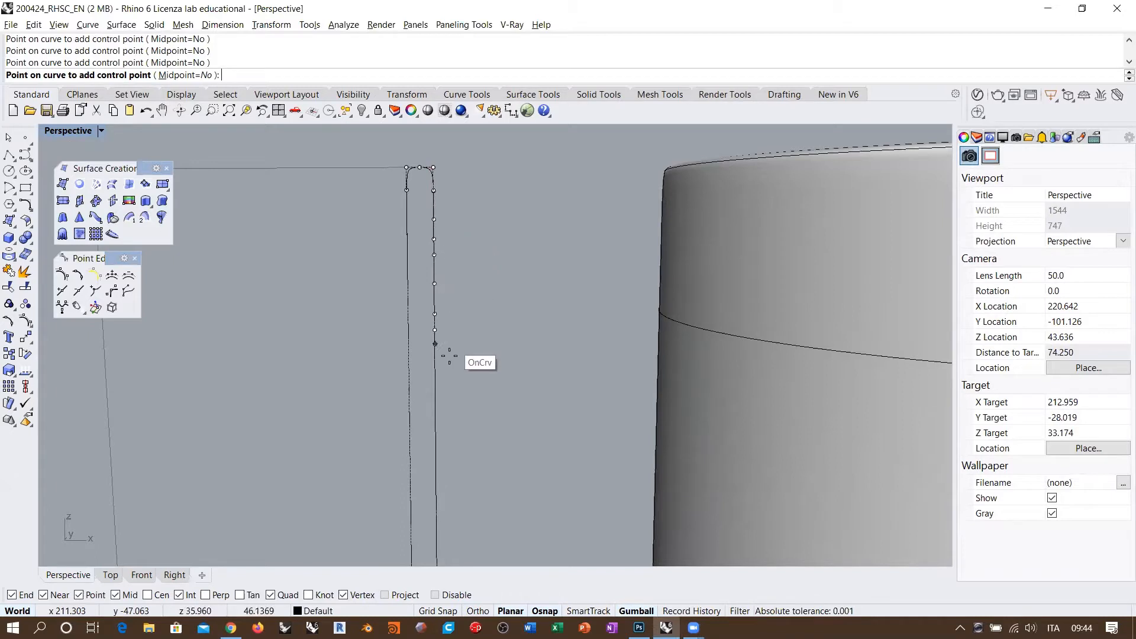
pyautogui.click(449, 355)
pyautogui.click(448, 372)
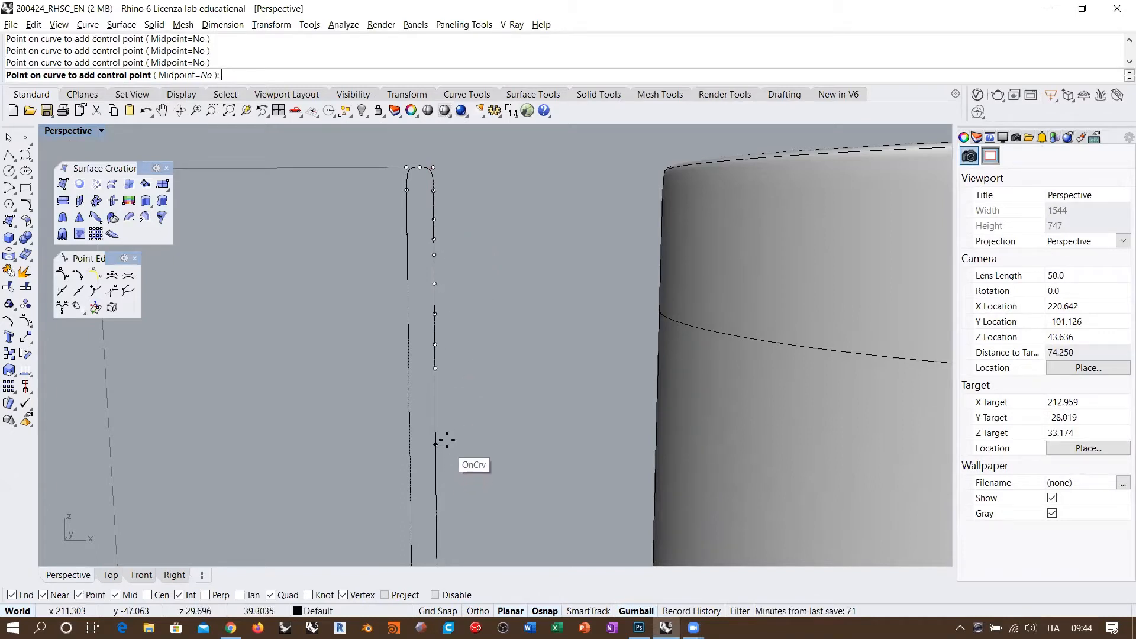
pyautogui.click(447, 445)
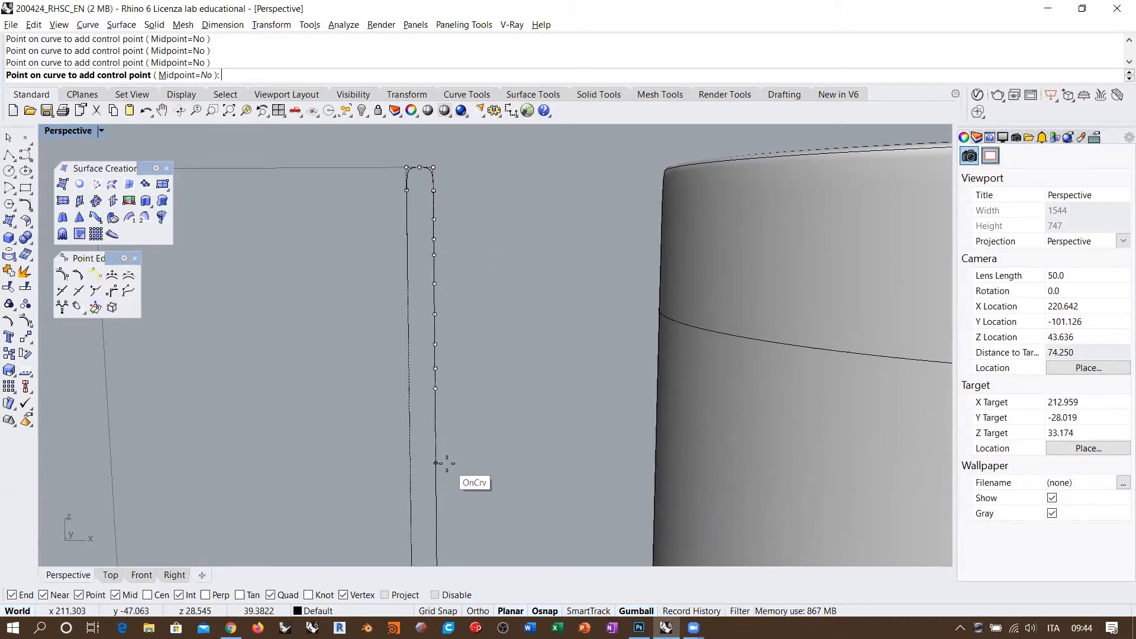
pyautogui.scroll(-6, 464, 261)
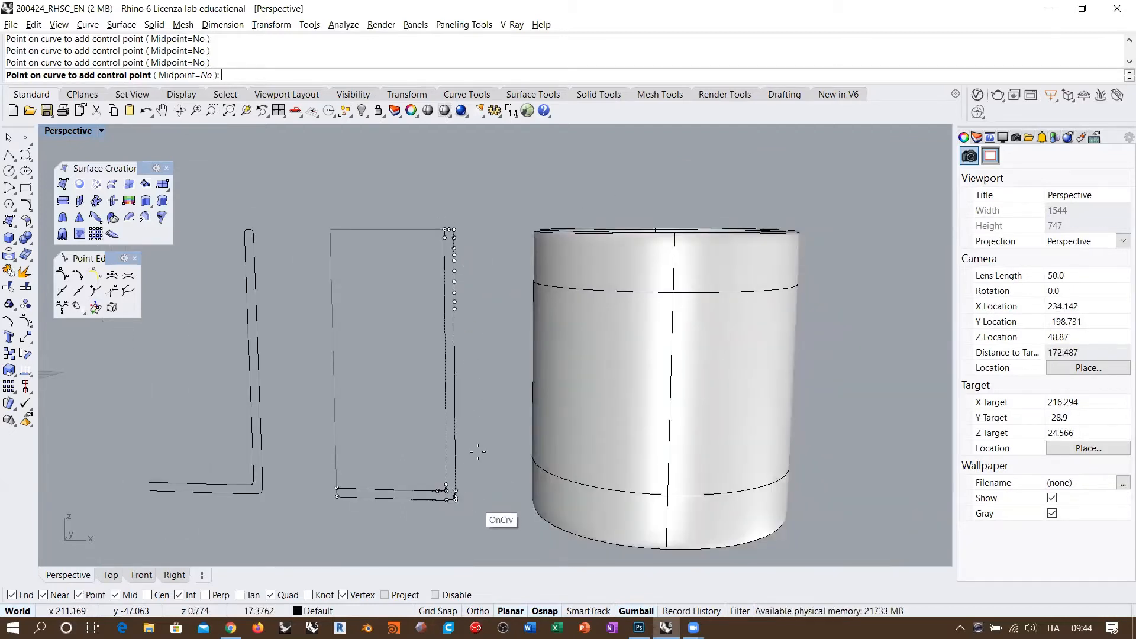
pyautogui.press('Return')
# Try to pull five of the outer wall's control points outward along the X axis.
pyautogui.scroll(5, 471, 254)
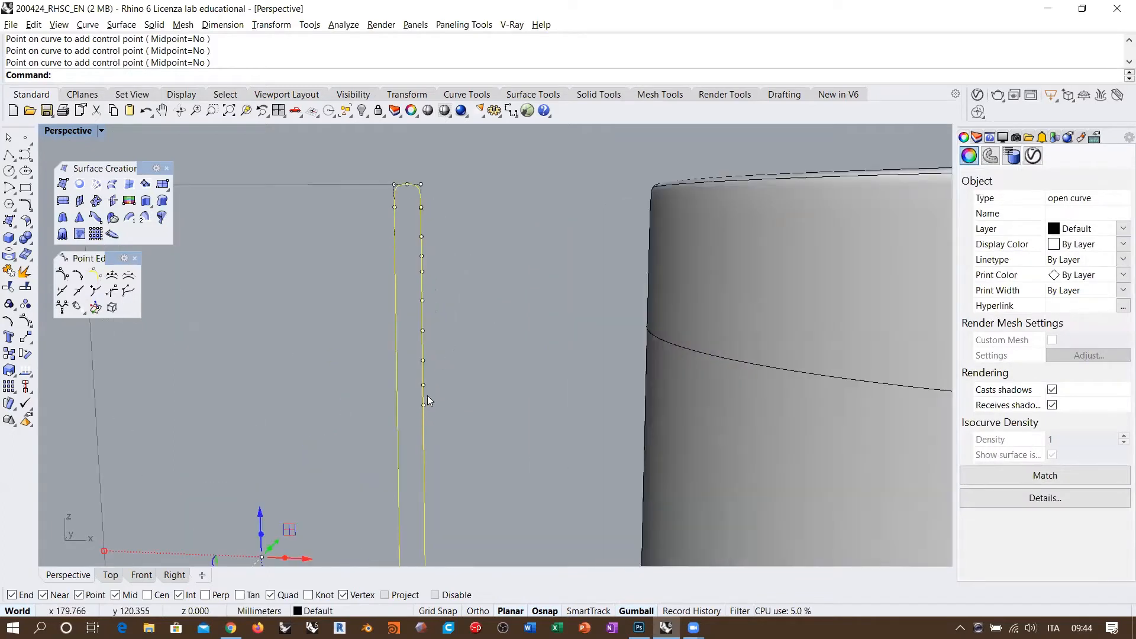
pyautogui.moveTo(411, 365); pyautogui.dragTo(441, 251)
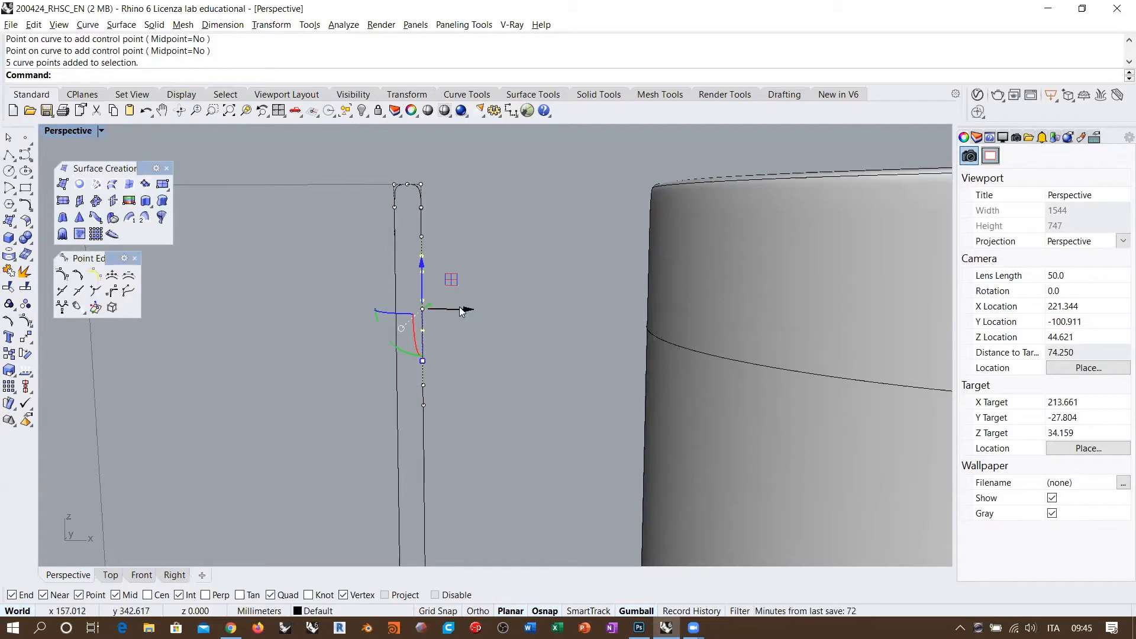
pyautogui.moveTo(462, 309); pyautogui.dragTo(487, 310)
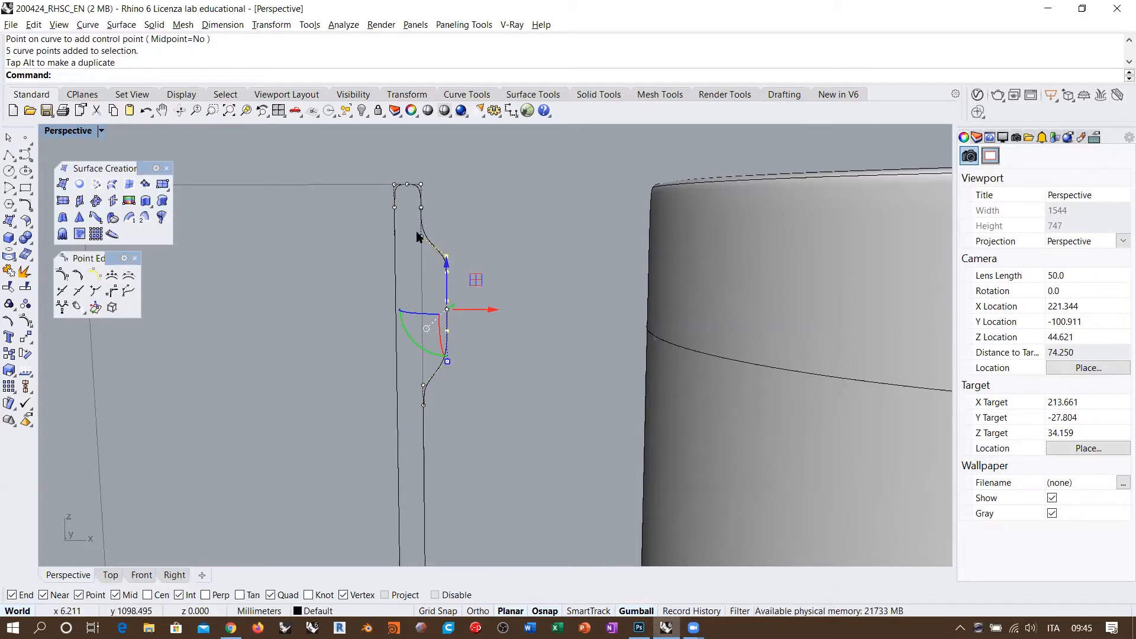
pyautogui.press('Escape')
pyautogui.press('Escape')
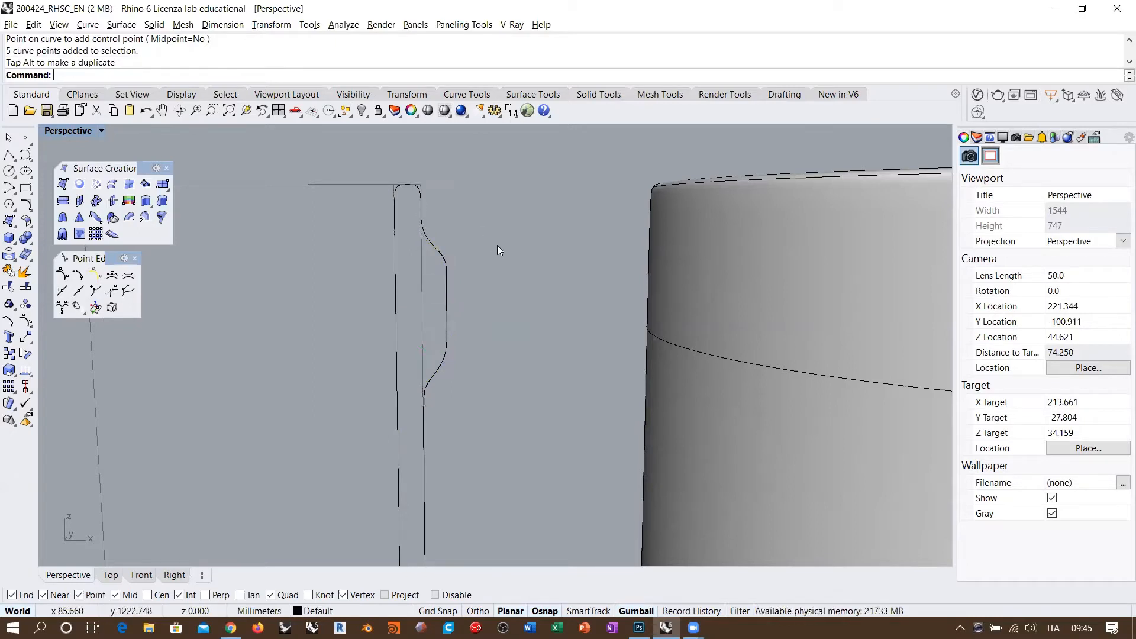
pyautogui.click(438, 348)
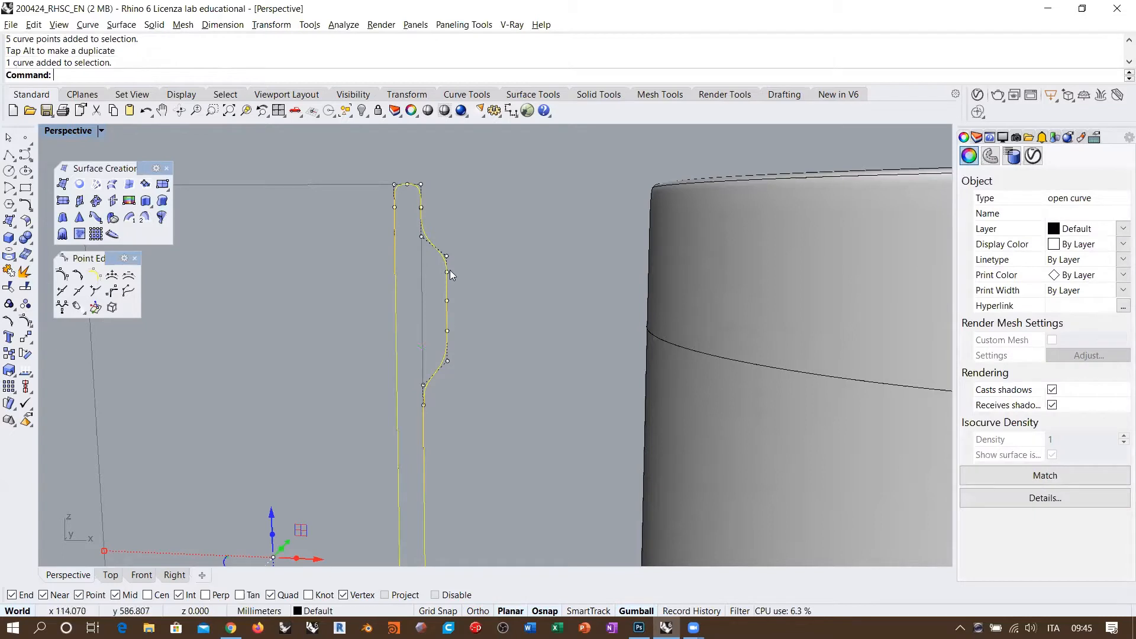
pyautogui.hotkey('ctrl', 'z')
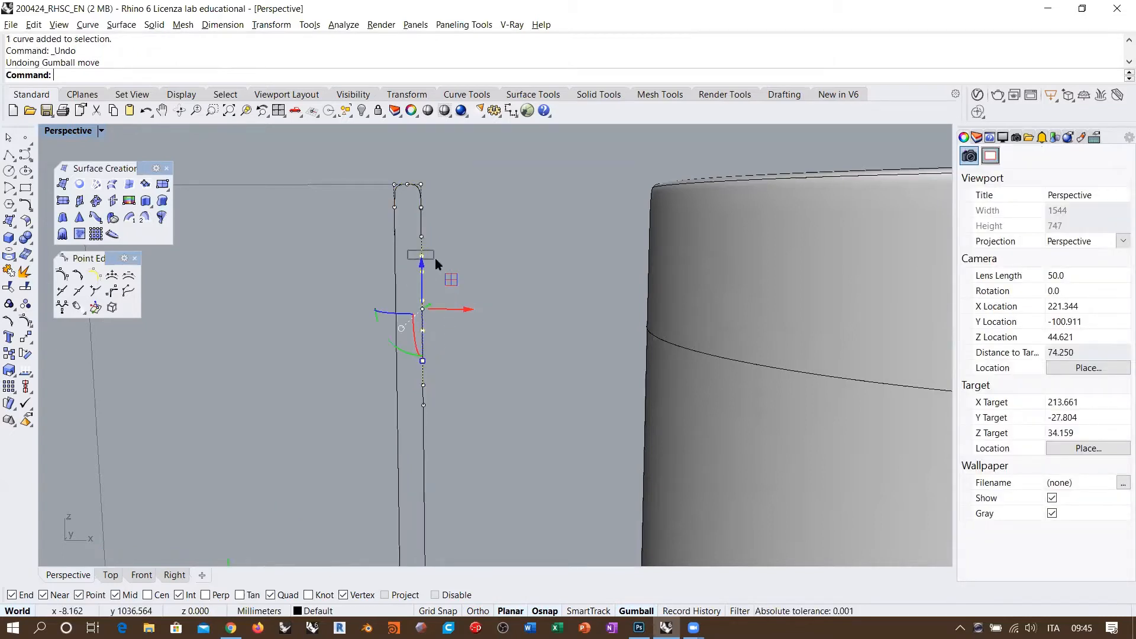
# Exclude the uppermost point from the selection and pull the remaining four wall points outward along X to form a bulge.
pyautogui.keyDown('ctrl'); pyautogui.click(423, 256); pyautogui.keyUp('ctrl')
pyautogui.moveTo(456, 320); pyautogui.dragTo(478, 314)
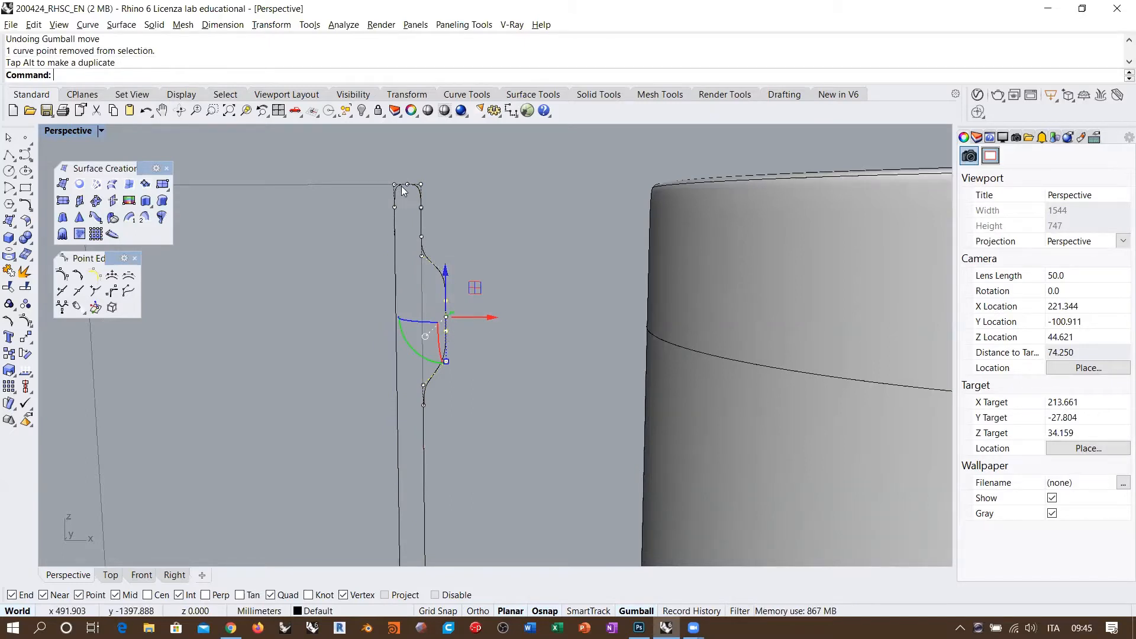
pyautogui.scroll(-3, 432, 266)
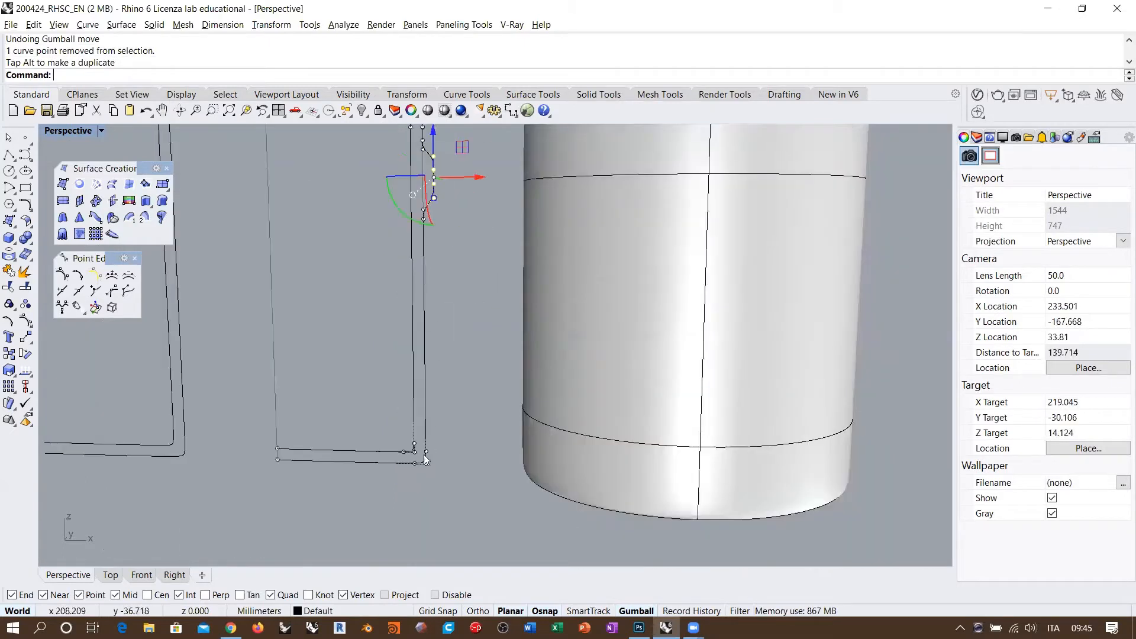
pyautogui.scroll(3, 469, 256)
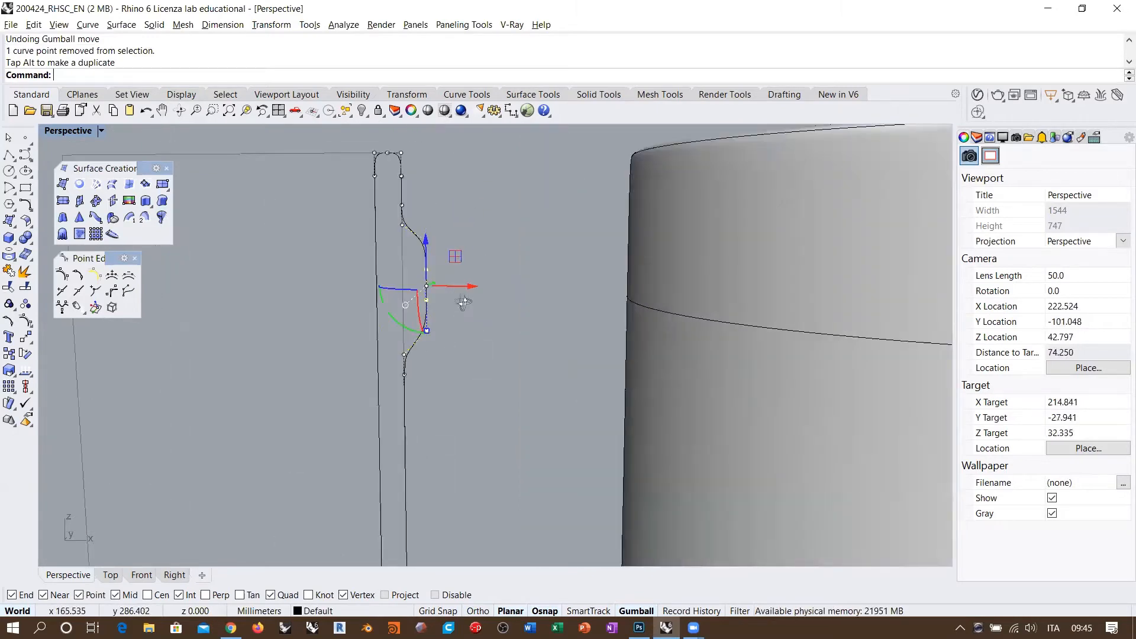
# Scale the bulge's eight control points vertically to make the bulge shorter and more compact.
pyautogui.moveTo(463, 303); pyautogui.dragTo(459, 301, button='right')
pyautogui.moveTo(350, 183); pyautogui.dragTo(419, 329)
pyautogui.press('Escape')
pyautogui.press('Escape')
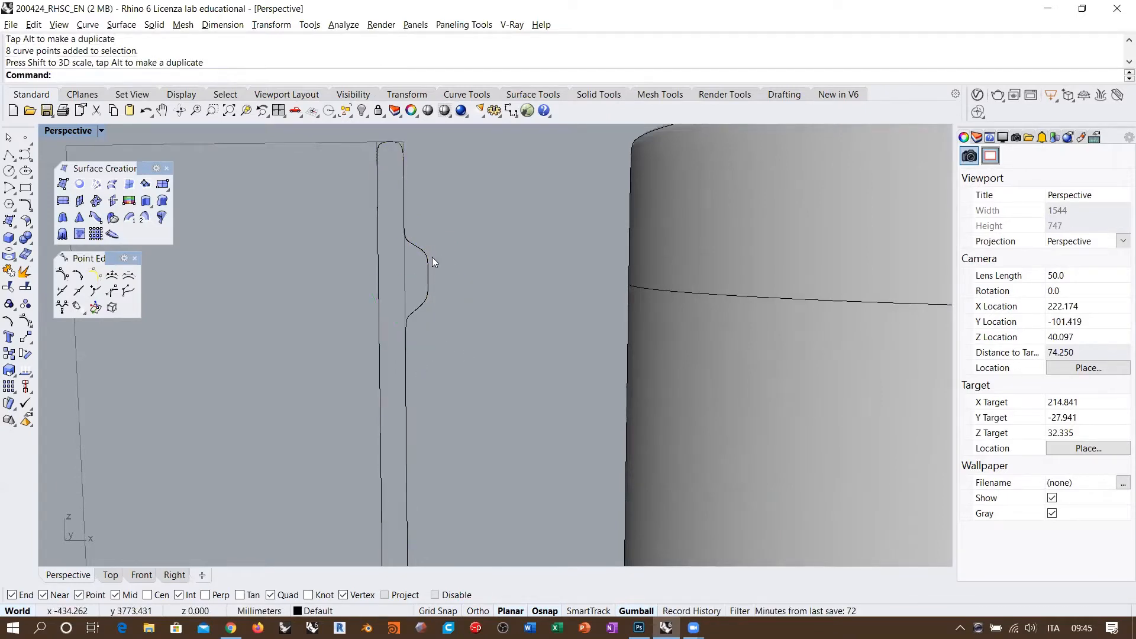
# Revolve the bulged profile curve a full 360 degrees around the guide rectangle's vertical edge farthest from the profile's wall.
pyautogui.scroll(-5, 453, 245)
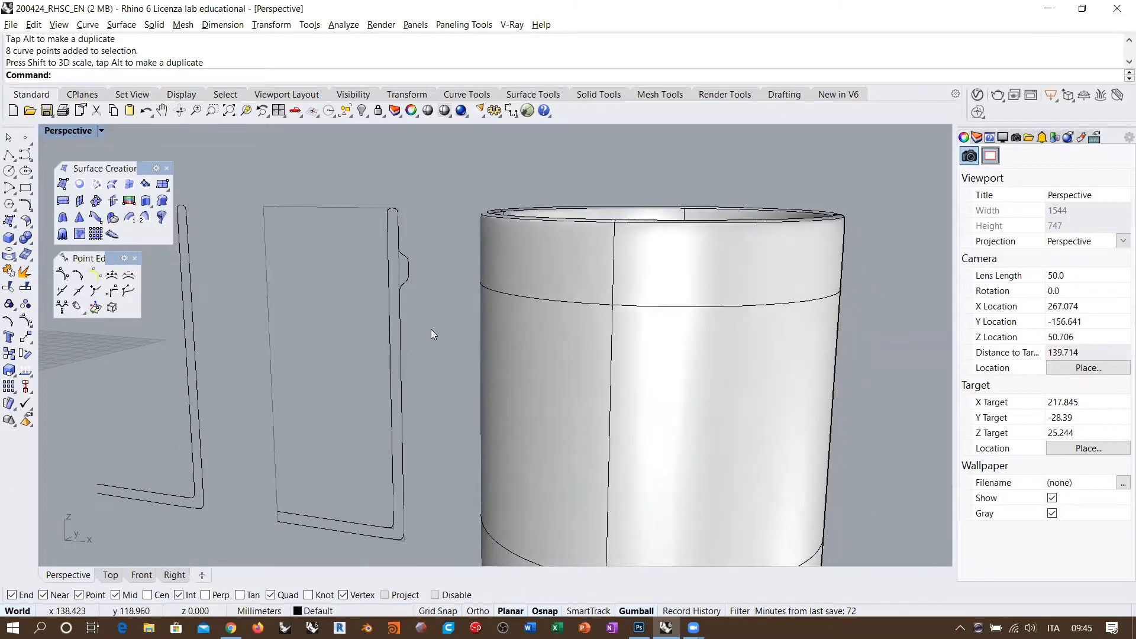
pyautogui.keyDown('shift'); pyautogui.moveTo(413, 295); pyautogui.dragTo(462, 293, button='right'); pyautogui.keyUp('shift')
pyautogui.scroll(2, 461, 289)
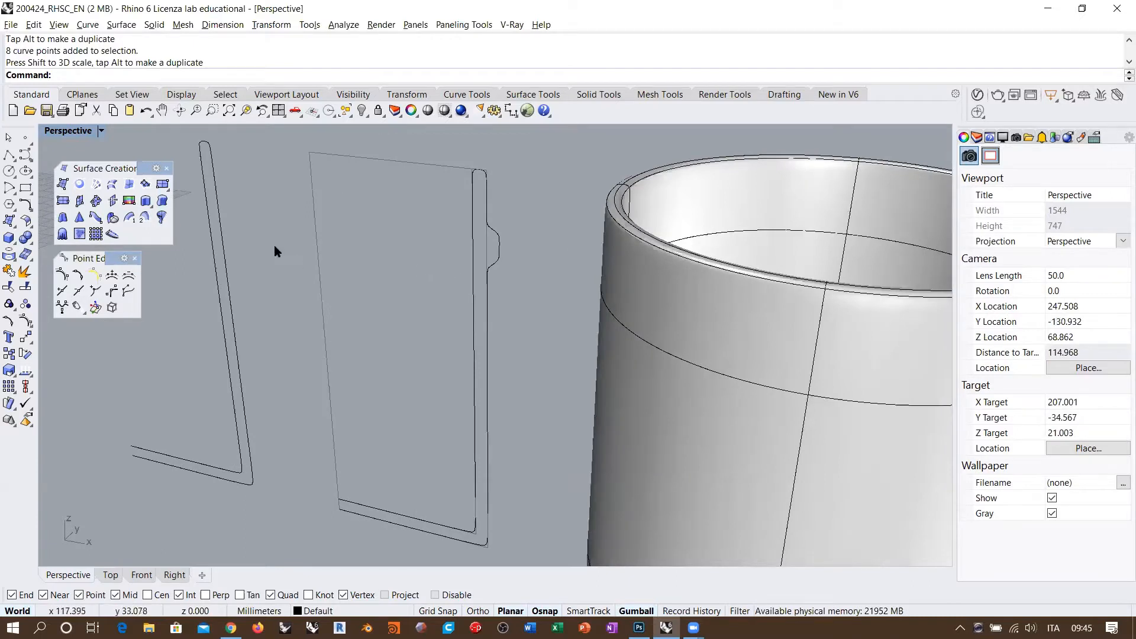
pyautogui.click(168, 217)
pyautogui.click(498, 243)
pyautogui.press('Return')
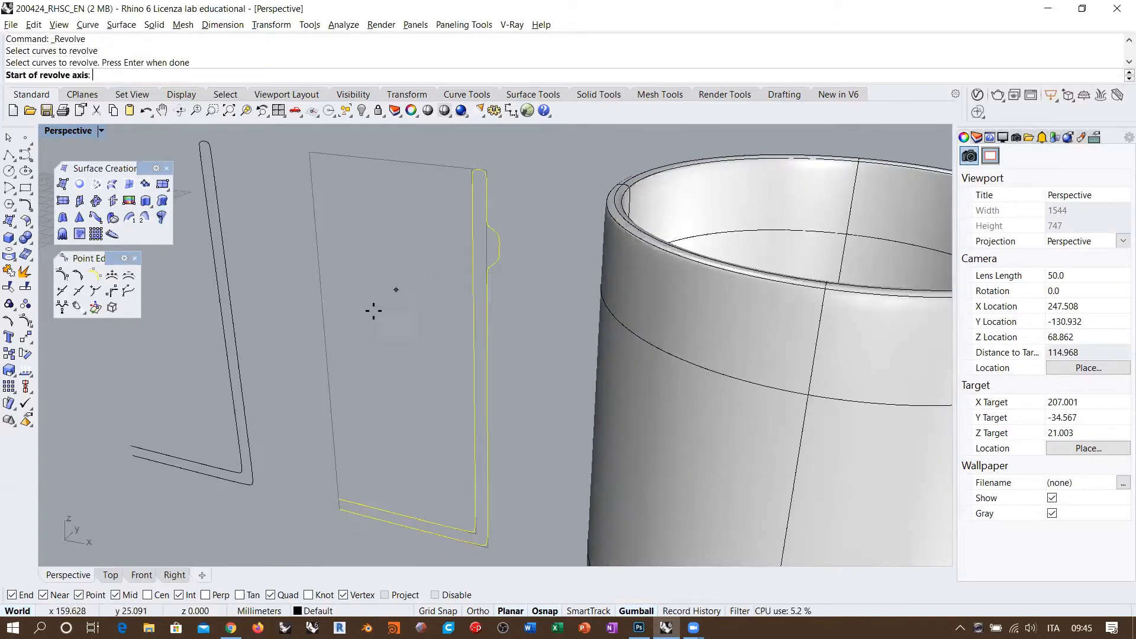
pyautogui.click(330, 396)
pyautogui.click(318, 272)
pyautogui.press('Return')
pyautogui.press('Return')
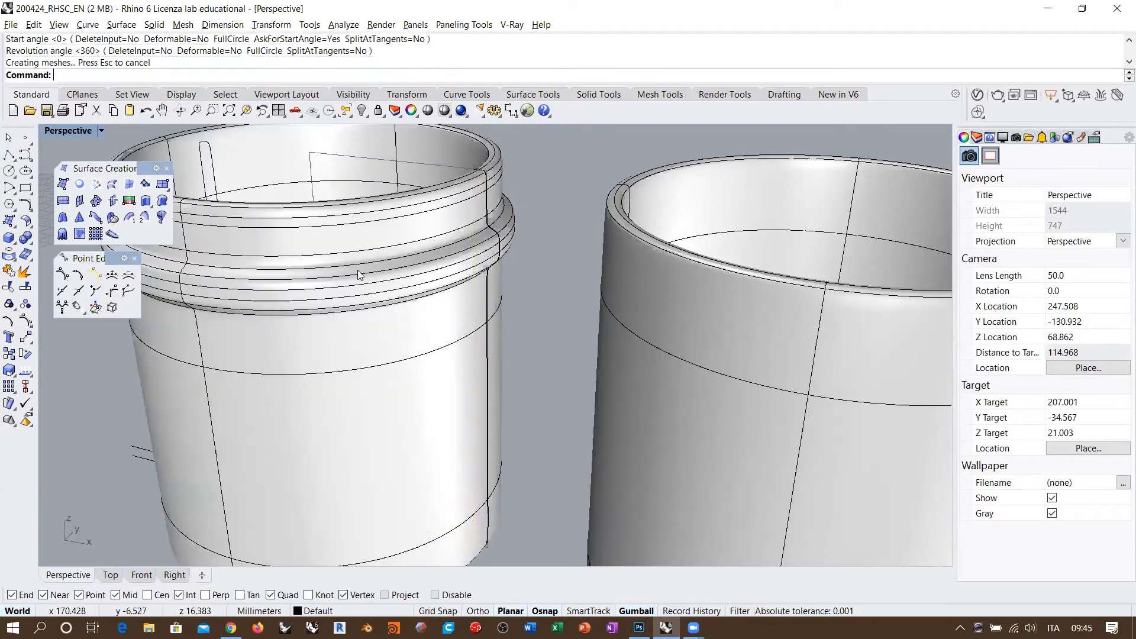
# Move the bulged cup along the X axis to the far side of the plain cup.
pyautogui.scroll(-5, 493, 268)
pyautogui.click(421, 290)
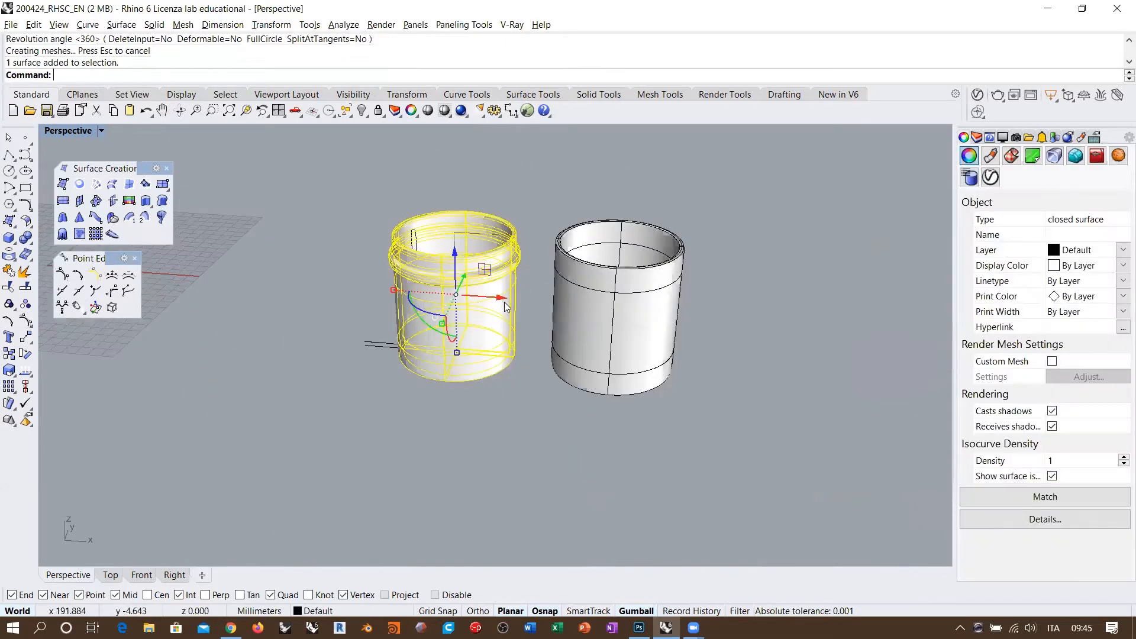
pyautogui.moveTo(421, 290); pyautogui.dragTo(736, 325)
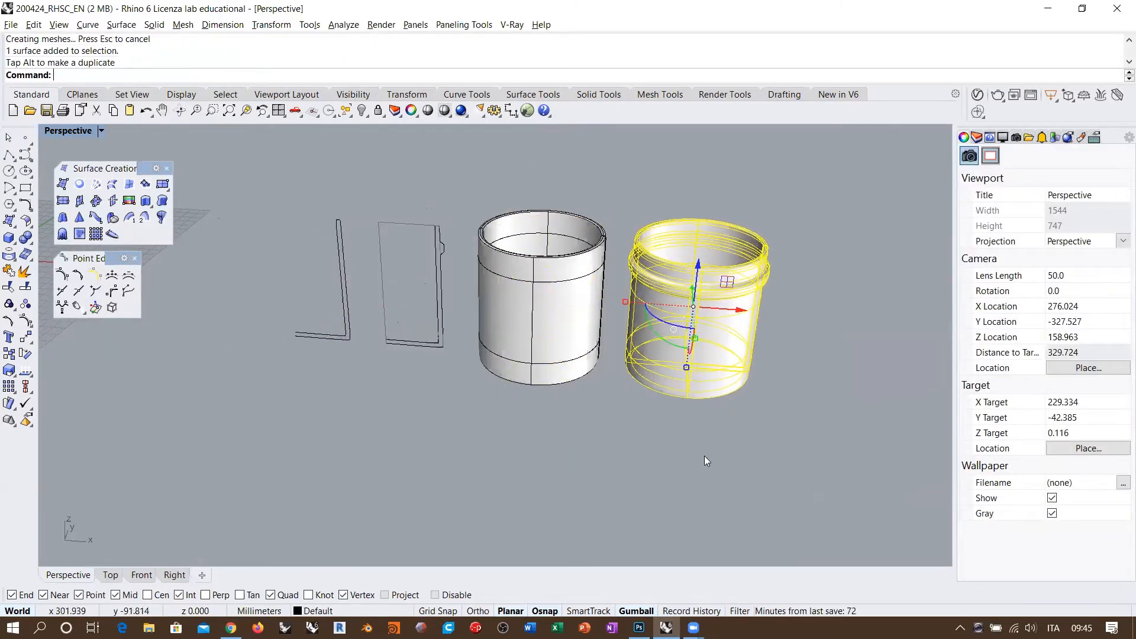
pyautogui.click(705, 456)
pyautogui.keyDown('shift'); pyautogui.moveTo(682, 368); pyautogui.dragTo(619, 372, button='right'); pyautogui.keyUp('shift')
pyautogui.moveTo(696, 318); pyautogui.dragTo(651, 317, button='right')
pyautogui.scroll(4, 676, 321)
pyautogui.moveTo(652, 318); pyautogui.dragTo(659, 266, button='right')
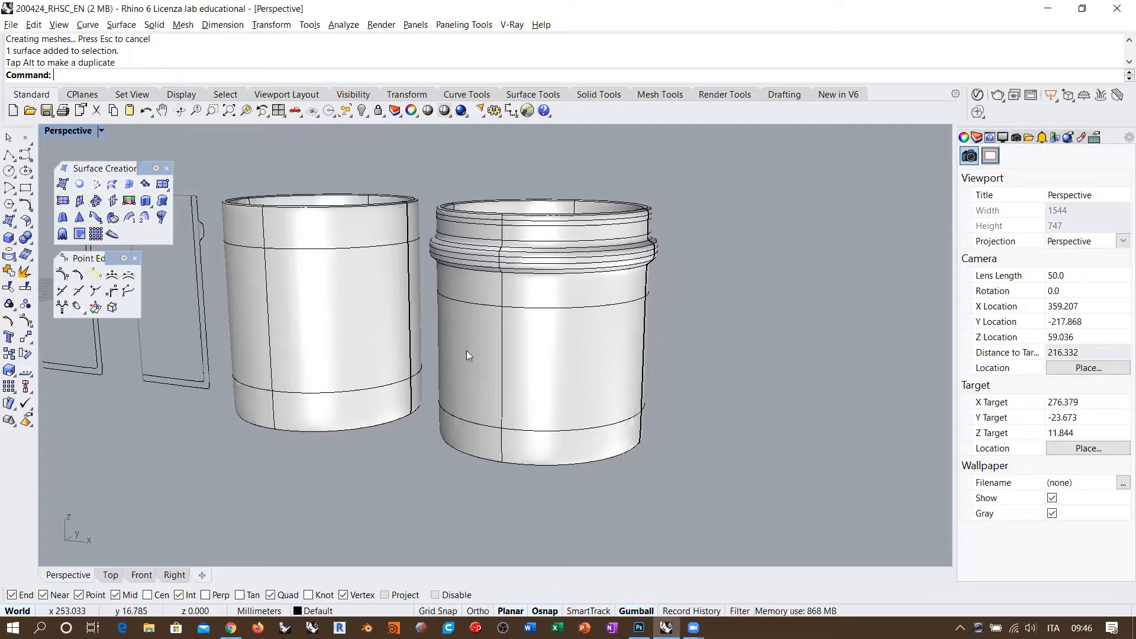
# Move the plain duplicate profile curve farther away from the guide rectangle along the X axis.
pyautogui.keyDown('shift'); pyautogui.moveTo(357, 286); pyautogui.dragTo(519, 341, button='right'); pyautogui.keyUp('shift')
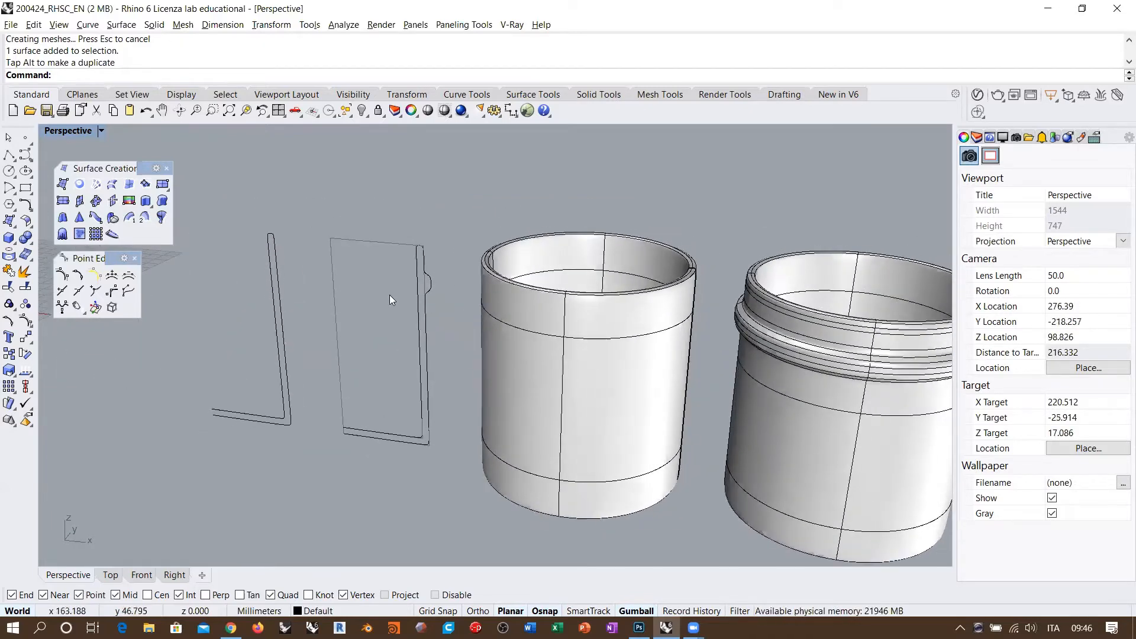
pyautogui.keyDown('shift'); pyautogui.moveTo(389, 294); pyautogui.dragTo(504, 301, button='right'); pyautogui.keyUp('shift')
pyautogui.moveTo(507, 375); pyautogui.dragTo(402, 426)
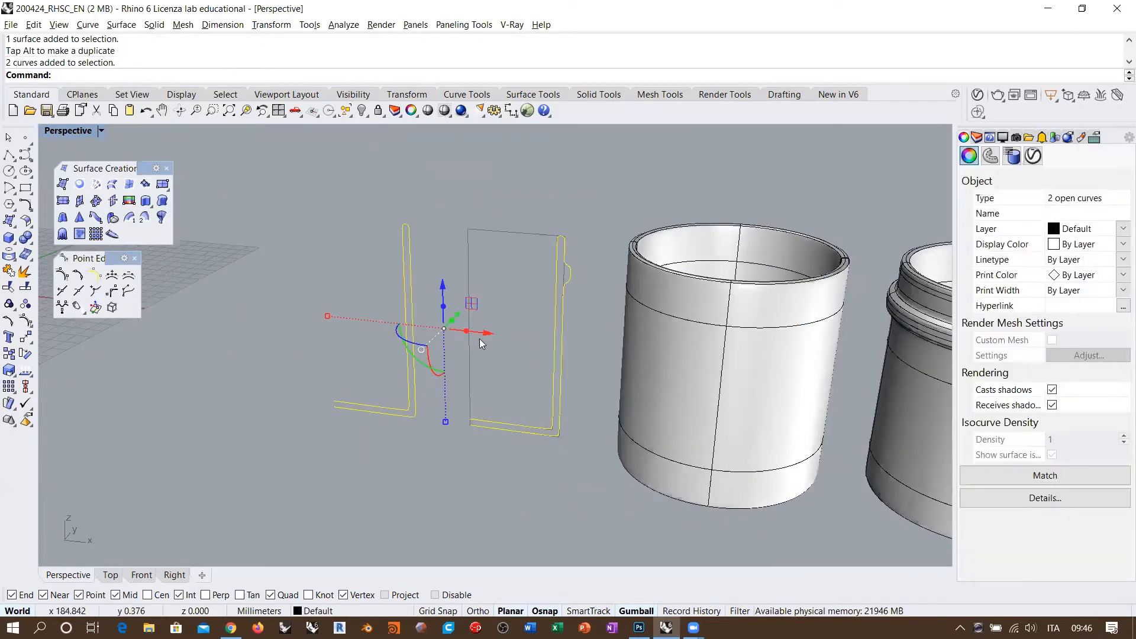
pyautogui.click(428, 218)
pyautogui.click(411, 282)
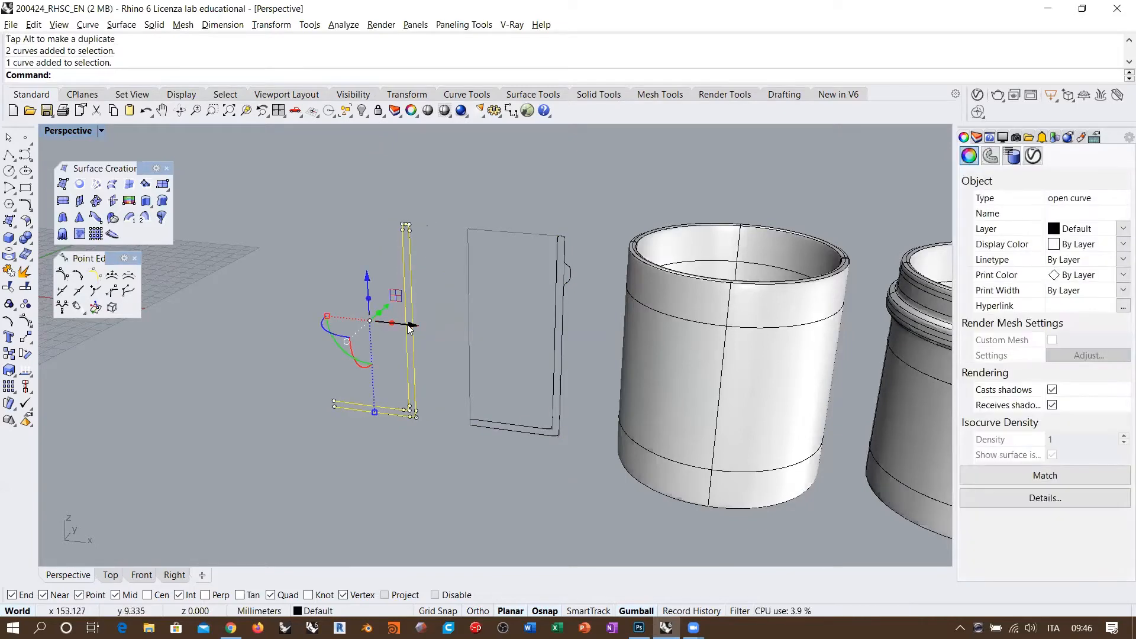
pyautogui.moveTo(411, 324); pyautogui.dragTo(290, 319)
# Copy the bulged profile curve along X into the gap between the plain duplicate and the guide rectangle.
pyautogui.click(559, 342)
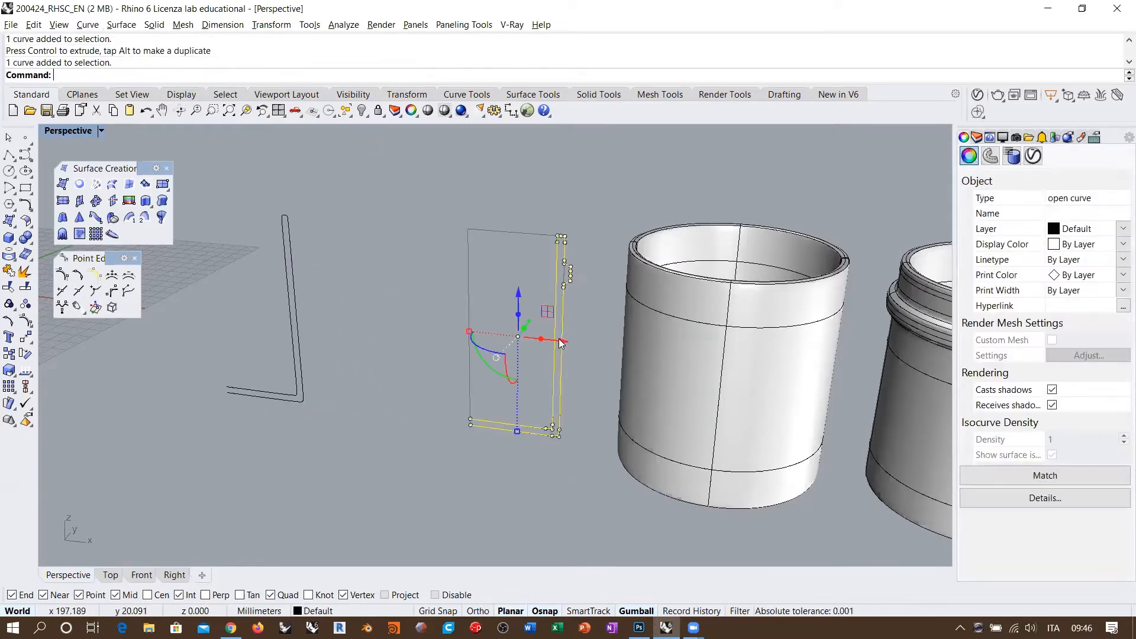
pyautogui.keyDown('alt'); pyautogui.moveTo(553, 340); pyautogui.dragTo(412, 336); pyautogui.keyUp('alt')
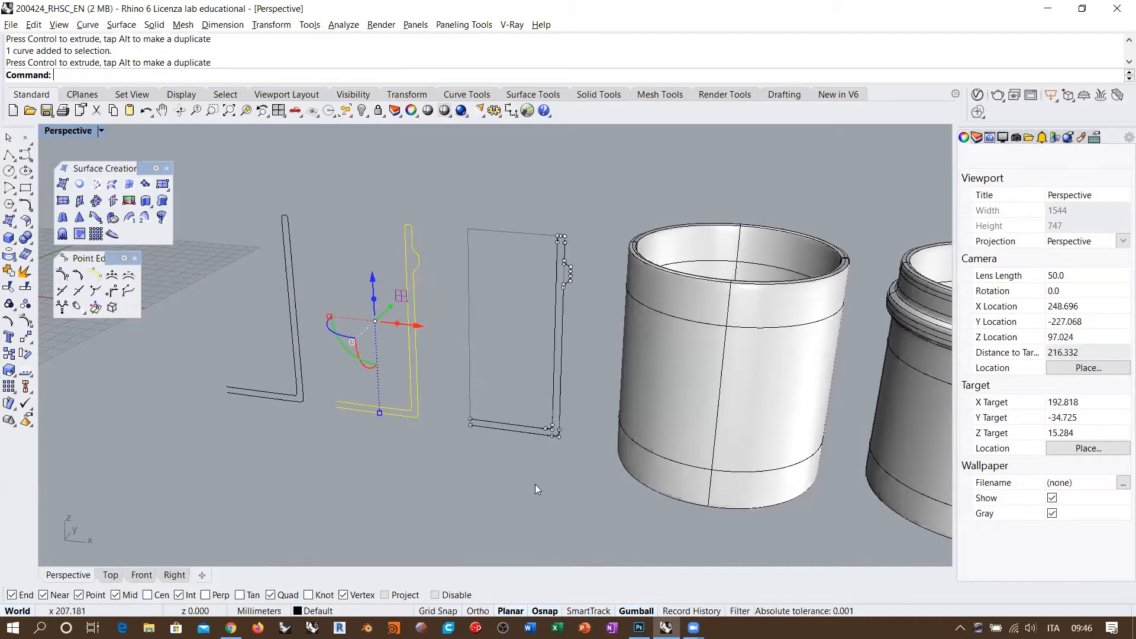
pyautogui.click(535, 484)
# Move the original profile's four bulge control points back onto the straight outer wall line, using the Perp snap.
pyautogui.scroll(5, 579, 273)
pyautogui.click(570, 276)
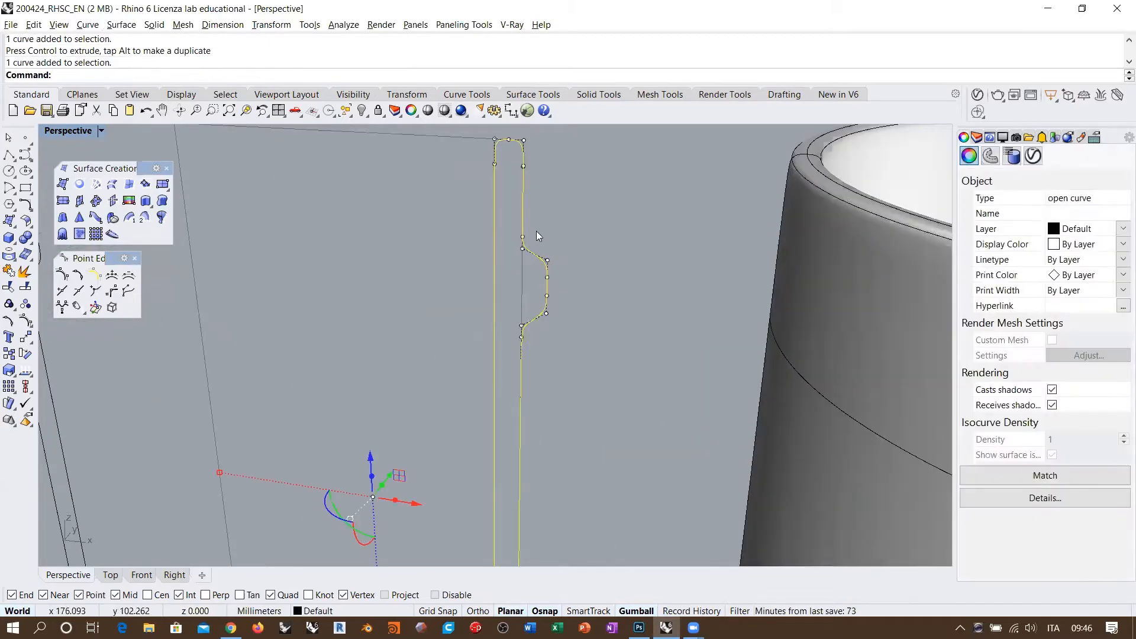
pyautogui.moveTo(536, 232); pyautogui.dragTo(557, 315)
pyautogui.scroll(5, 544, 302)
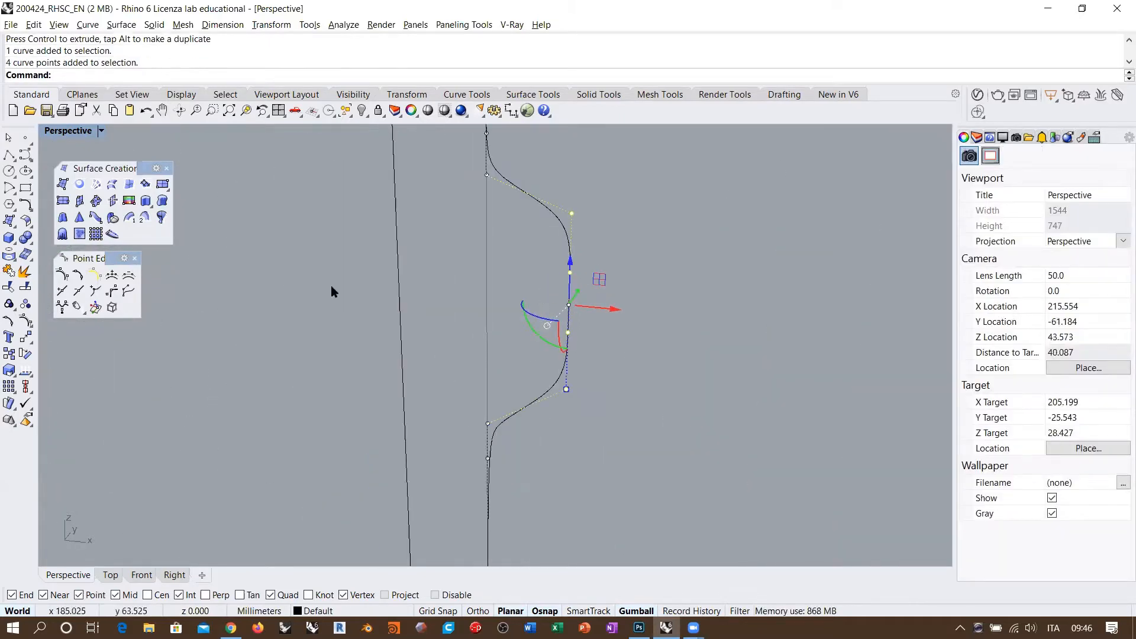
pyautogui.click(26, 336)
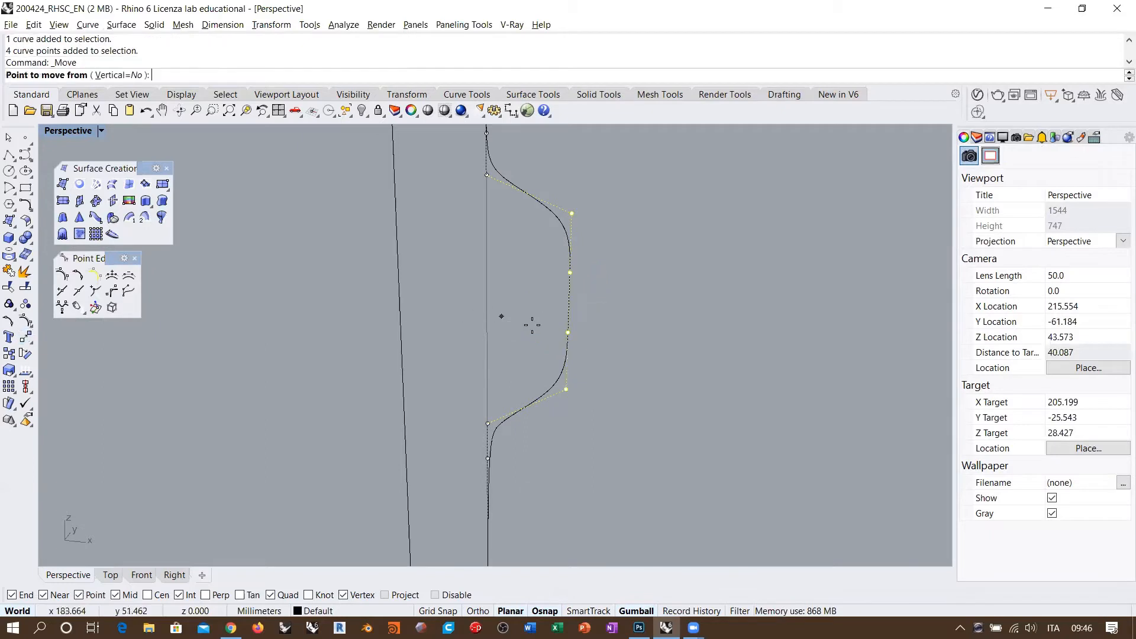
pyautogui.click(562, 330)
pyautogui.rightClick(565, 326)
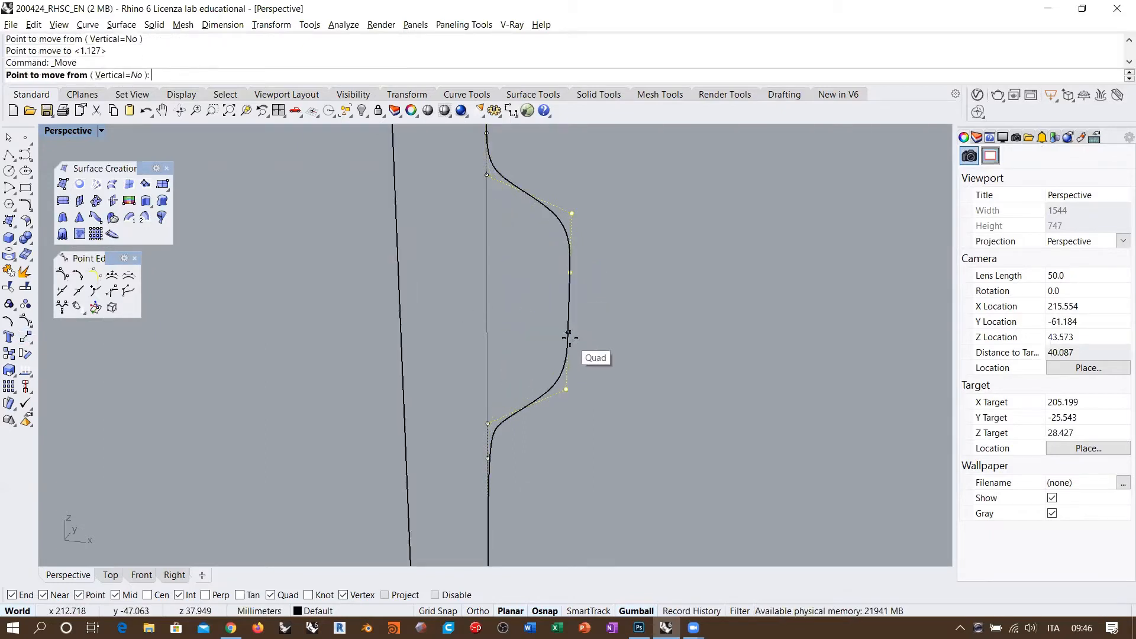
pyautogui.click(567, 388)
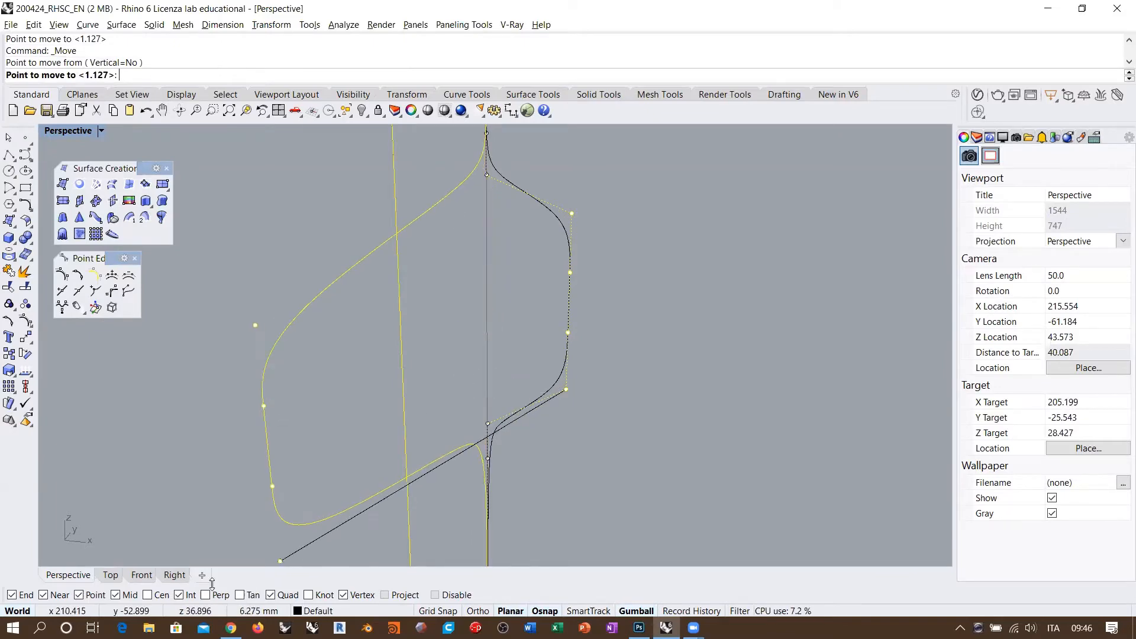
pyautogui.click(487, 379)
pyautogui.scroll(-5, 521, 304)
pyautogui.scroll(-4, 486, 276)
pyautogui.press('Escape')
pyautogui.press('Escape')
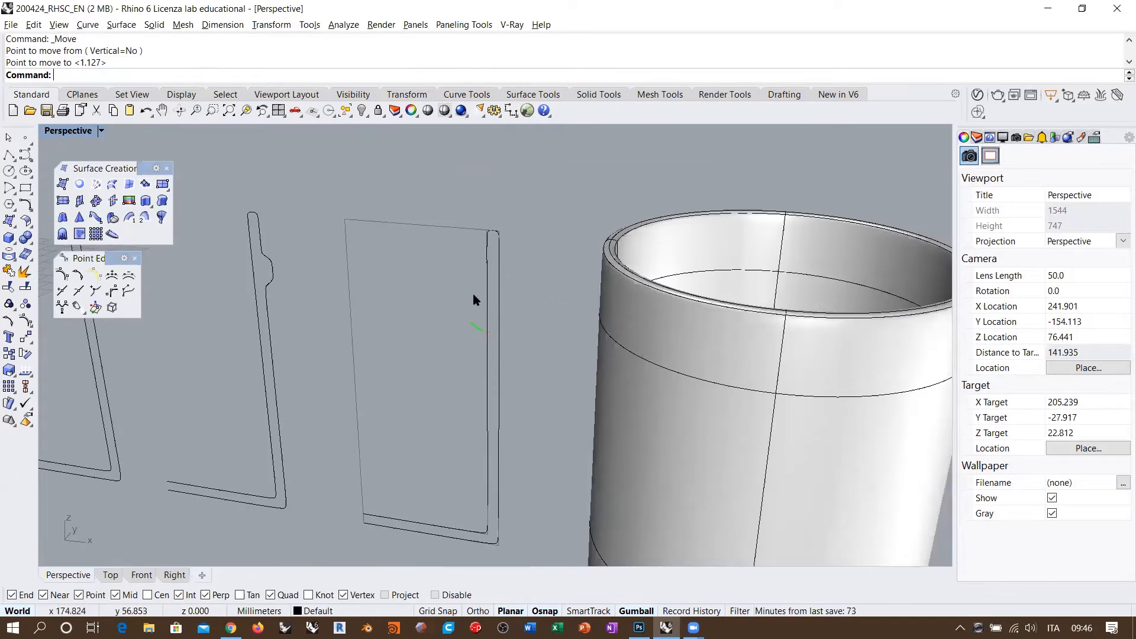
# Revolve the flattened profile curve a full 360 degrees around the guide rectangle's vertical axis edge.
pyautogui.scroll(-4, 474, 298)
pyautogui.keyDown('shift'); pyautogui.moveTo(454, 302); pyautogui.dragTo(407, 305, button='right'); pyautogui.keyUp('shift')
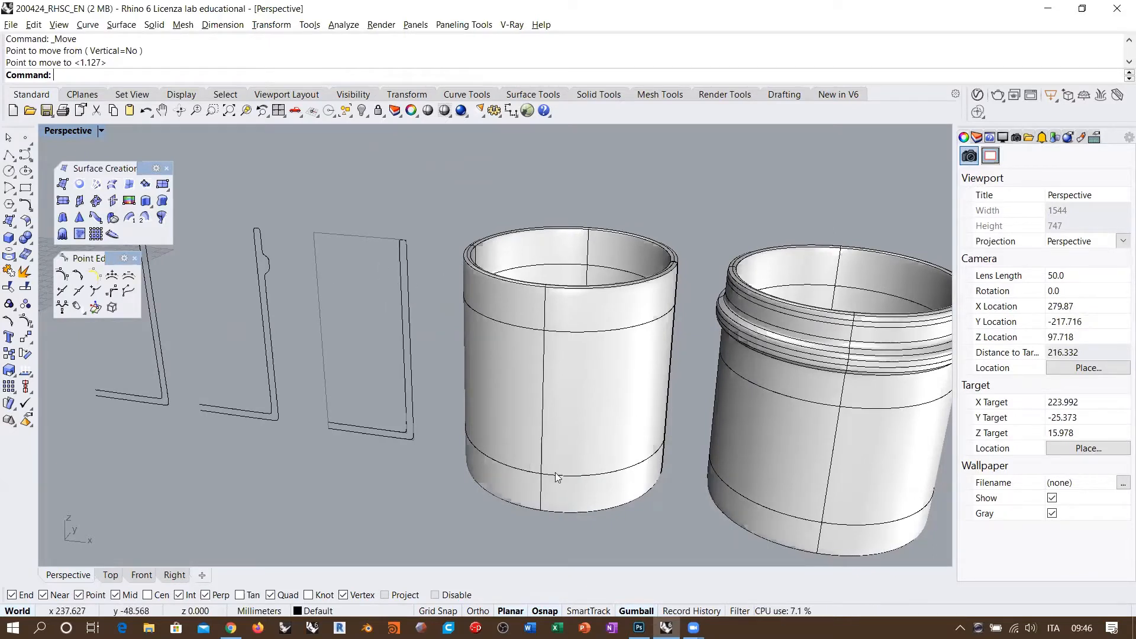
pyautogui.click(404, 323)
pyautogui.click(162, 217)
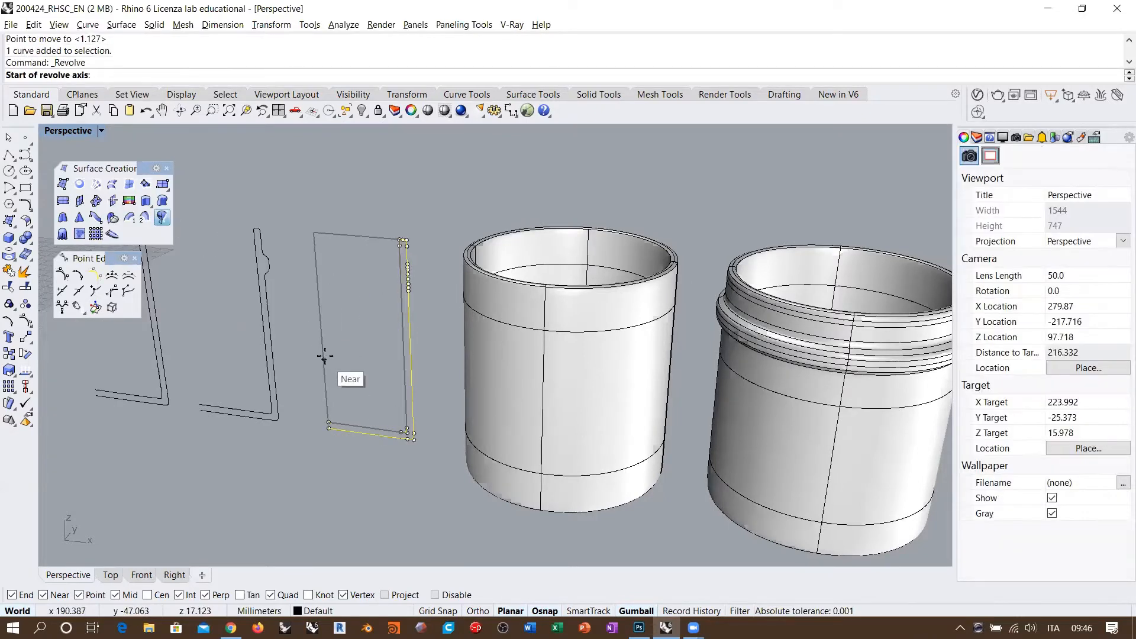
pyautogui.click(324, 359)
pyautogui.click(318, 289)
pyautogui.press('Return')
pyautogui.press('Return')
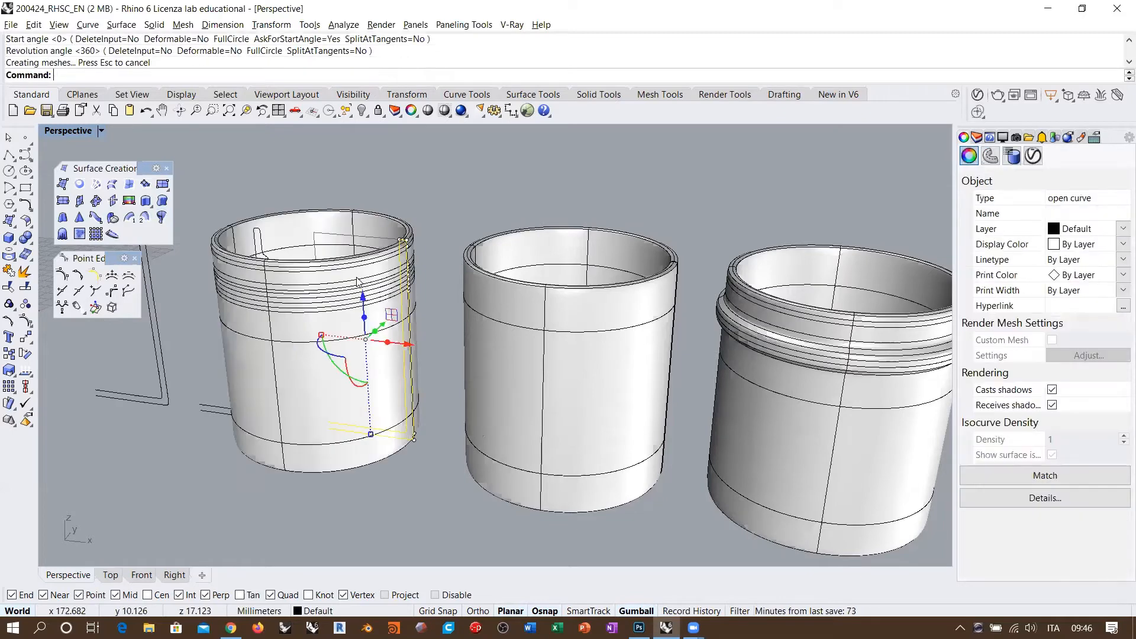
# Move the newly revolved cup along the X axis to the far side of the bulged cup.
pyautogui.click(303, 302)
pyautogui.scroll(-4, 355, 278)
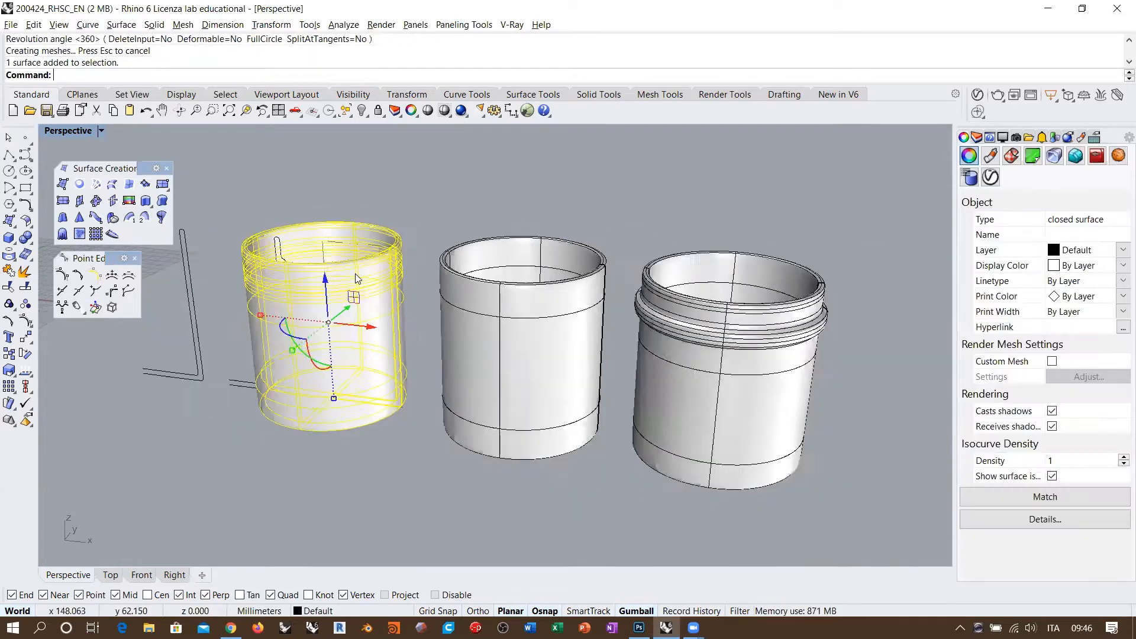
pyautogui.moveTo(330, 307); pyautogui.dragTo(802, 379)
pyautogui.click(638, 487)
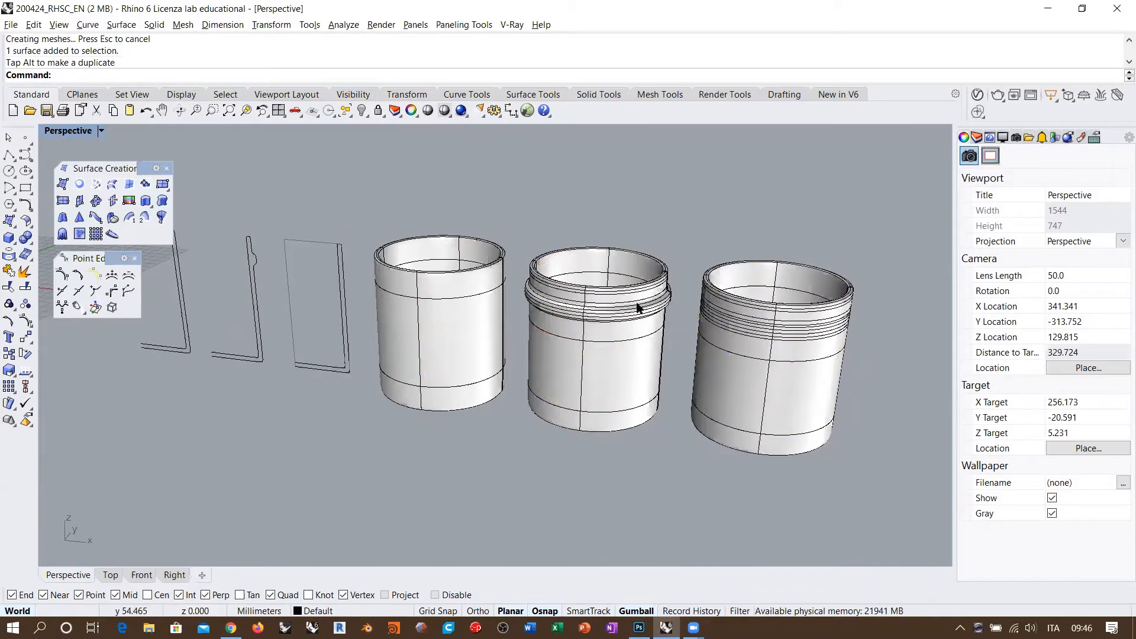
# Turn on the control points of the cup revolved from the flattened profile.
pyautogui.scroll(5, 683, 354)
pyautogui.click(629, 342)
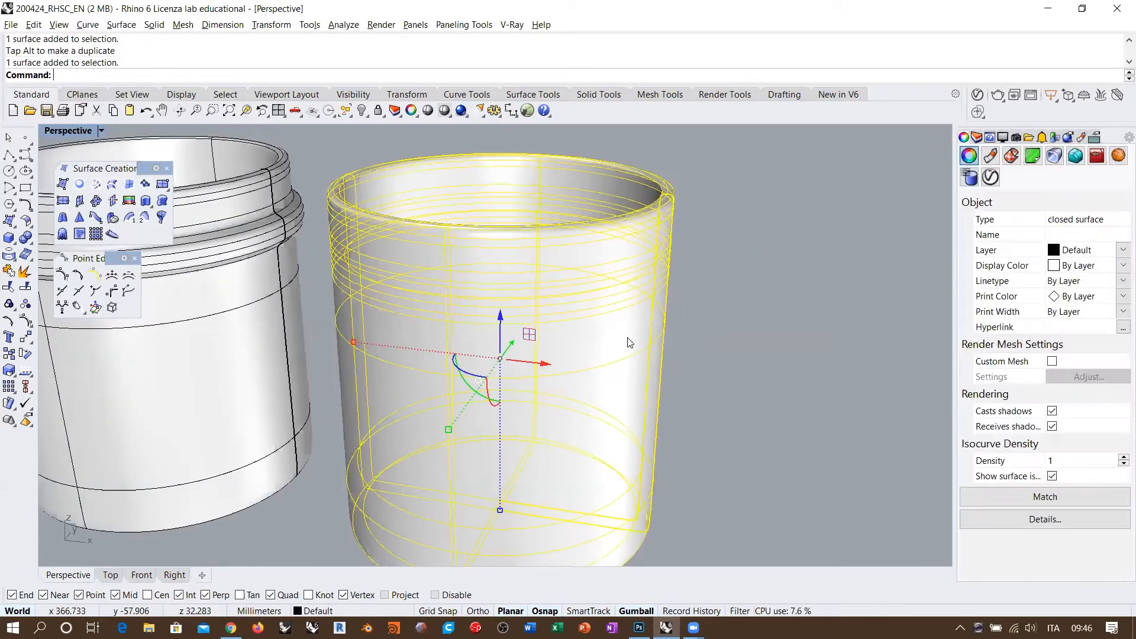
pyautogui.press('F10')
pyautogui.moveTo(627, 342); pyautogui.dragTo(642, 275, button='right')
pyautogui.keyDown('shift'); pyautogui.moveTo(642, 275); pyautogui.dragTo(613, 434, button='right'); pyautogui.keyUp('shift')
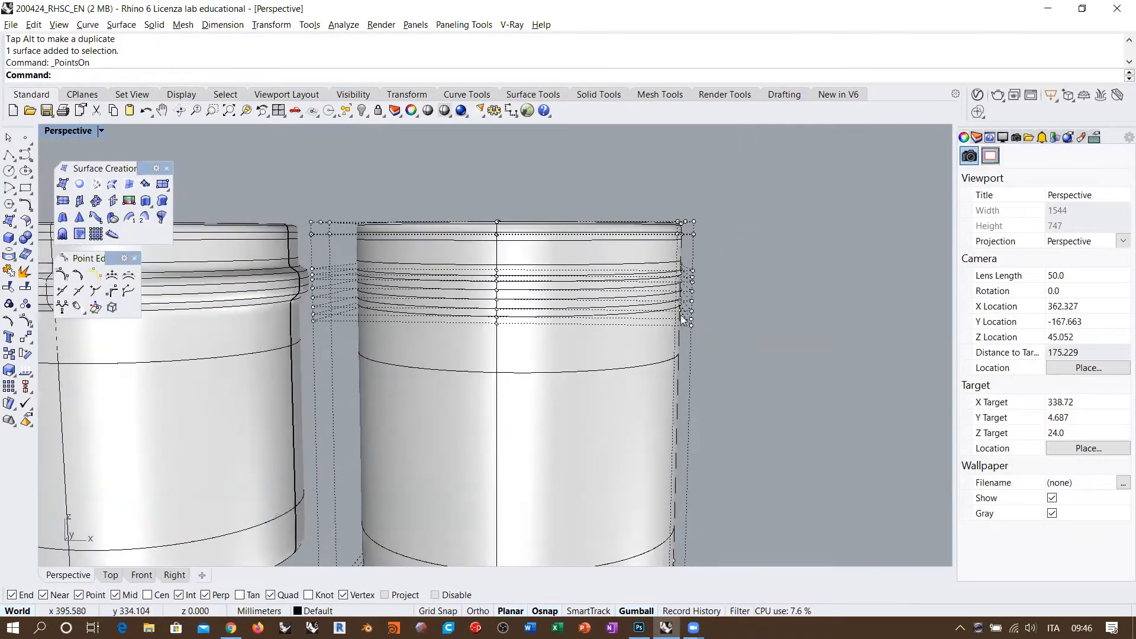
pyautogui.moveTo(680, 315); pyautogui.dragTo(669, 311, button='right')
# Select the four middle rows of extra control points around the cup's upper outer wall in the Front view.
pyautogui.click(142, 574)
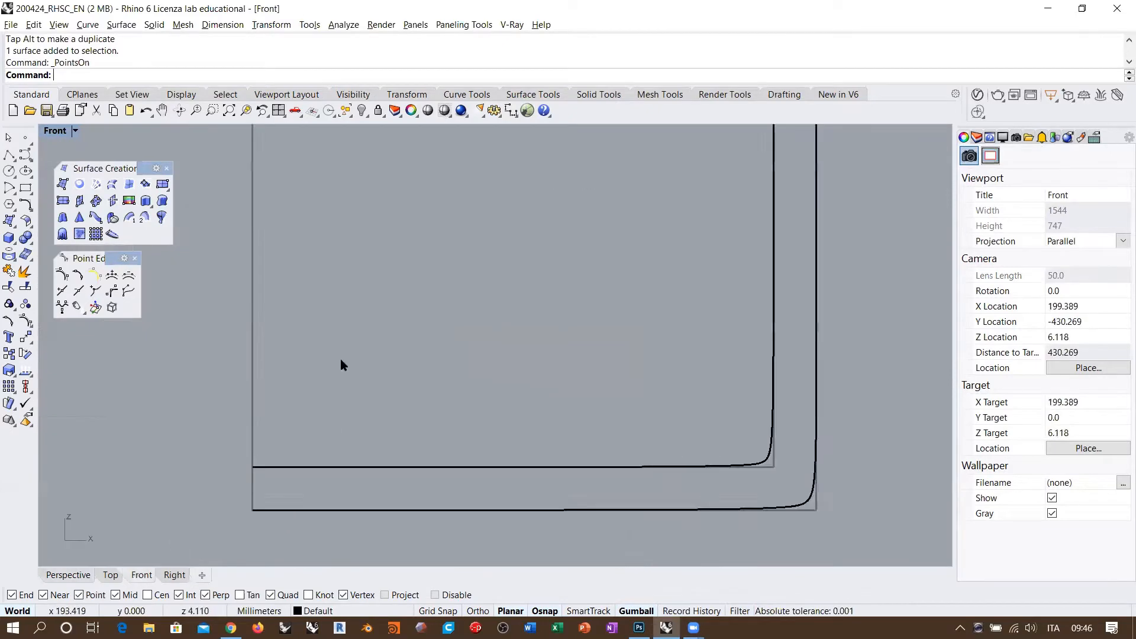
pyautogui.moveTo(339, 361); pyautogui.dragTo(269, 423, button='right')
pyautogui.scroll(-4, 291, 379)
pyautogui.moveTo(589, 310); pyautogui.dragTo(312, 334, button='right')
pyautogui.scroll(10, 572, 333)
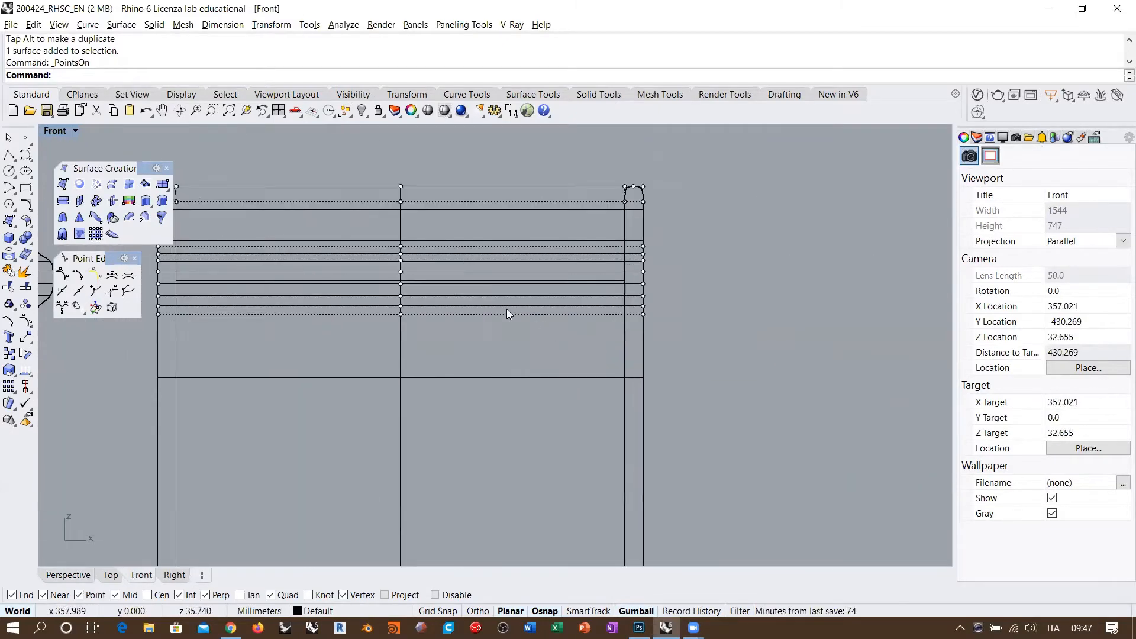
pyautogui.moveTo(507, 309); pyautogui.dragTo(598, 338, button='right')
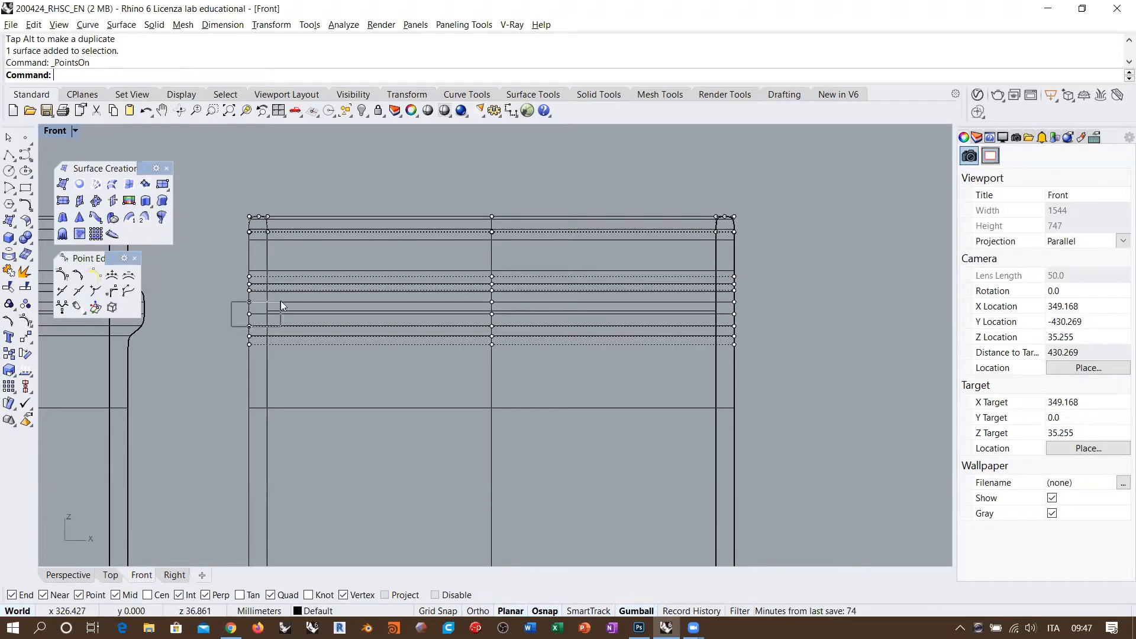
pyautogui.moveTo(280, 302); pyautogui.dragTo(774, 289)
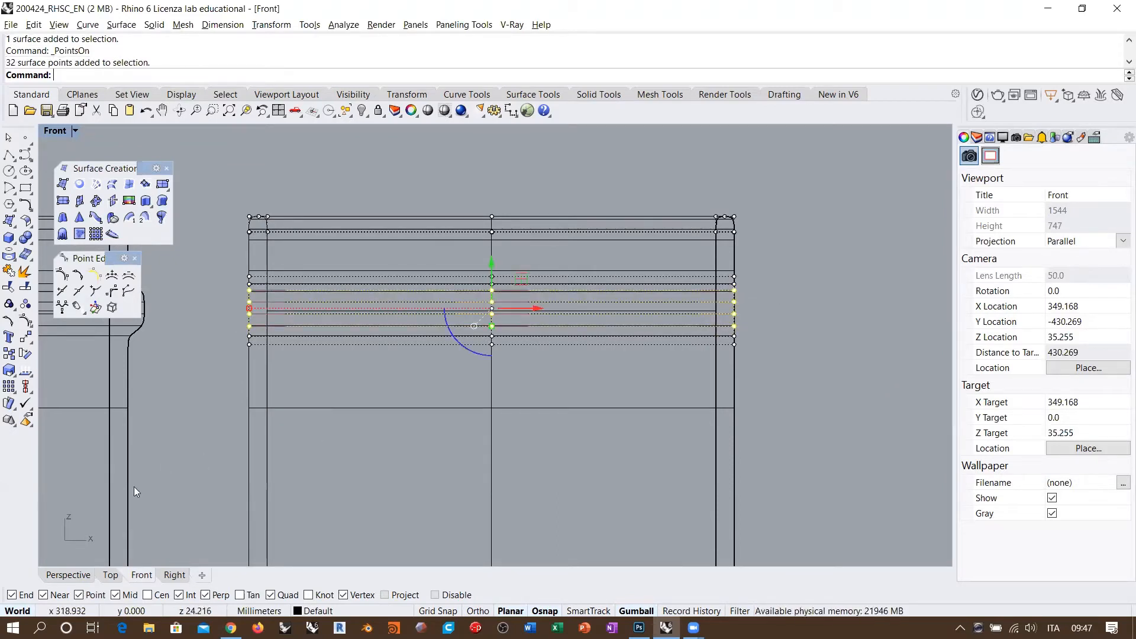
# Scale the selected control point rows uniformly outward to form a bulged ring around the cup.
pyautogui.click(86, 577)
pyautogui.moveTo(518, 340); pyautogui.dragTo(358, 319, button='right')
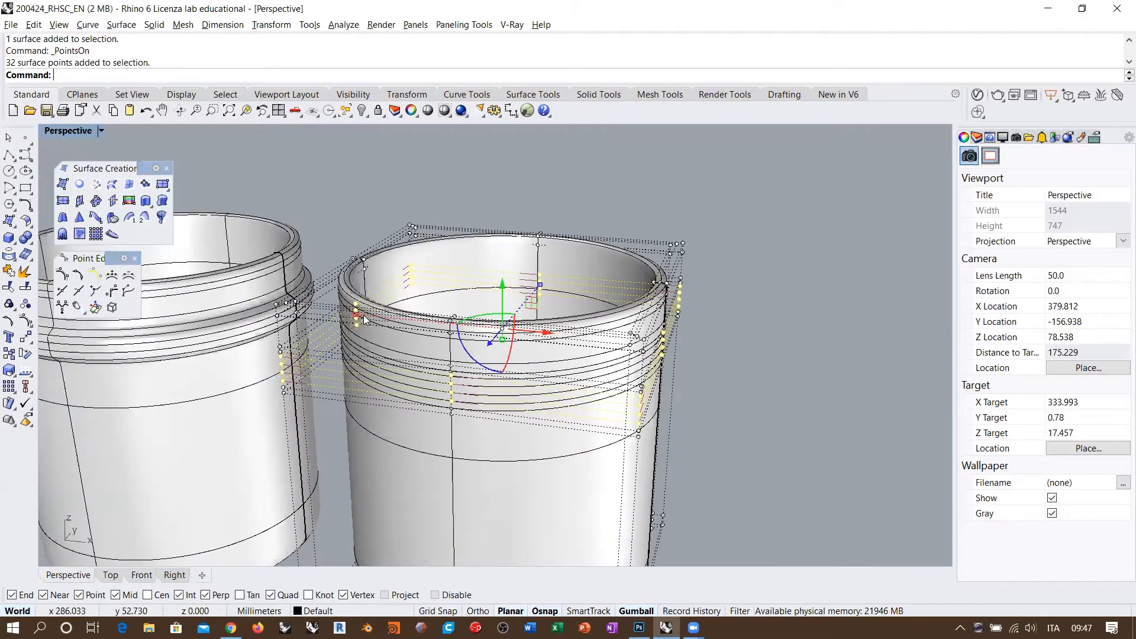
pyautogui.keyDown('shift'); pyautogui.moveTo(355, 314); pyautogui.dragTo(338, 312); pyautogui.keyUp('shift')
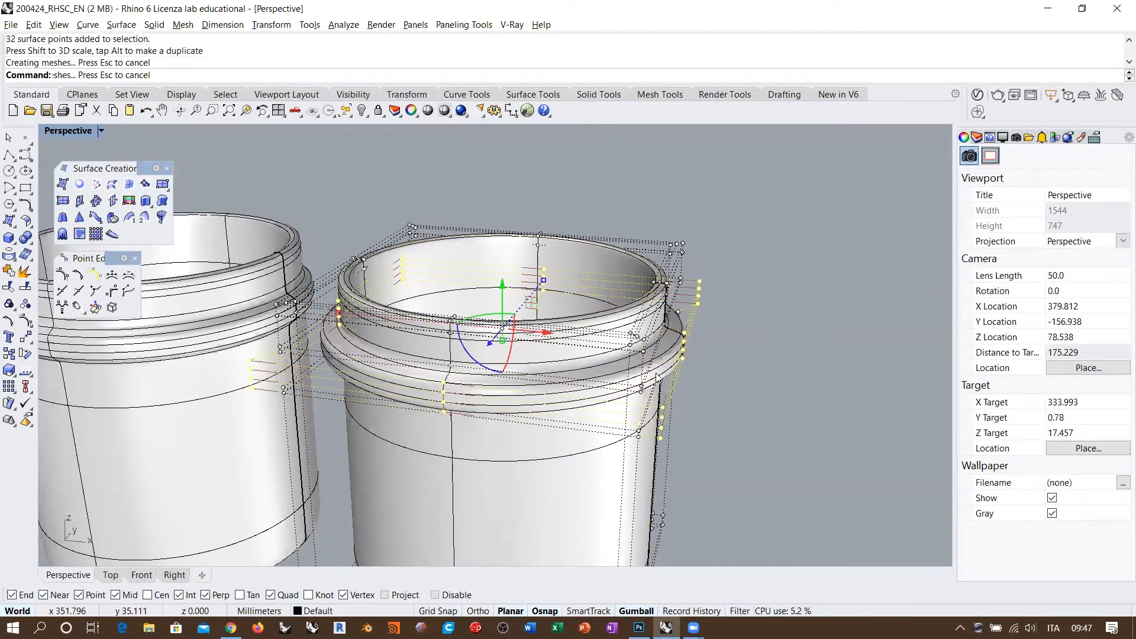
pyautogui.scroll(-3, 536, 218)
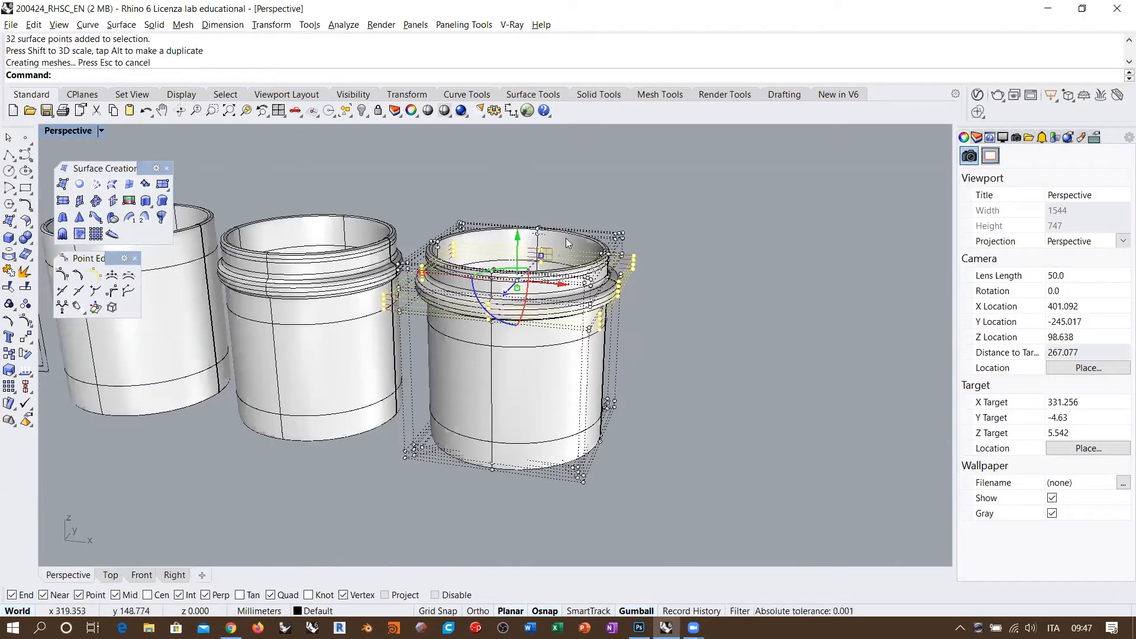
# Undo the scaling of the ring's control points.
pyautogui.hotkey('ctrl', 'z')
pyautogui.moveTo(604, 314); pyautogui.dragTo(614, 318, button='right')
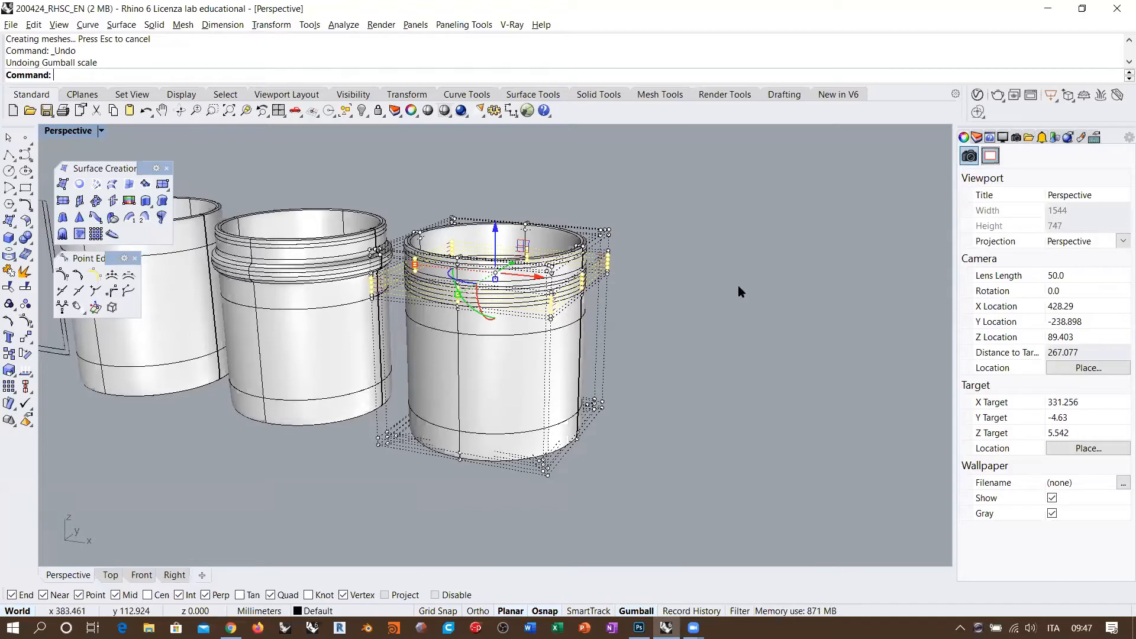
pyautogui.moveTo(617, 325)
pyautogui.mouseDown(button='right')
pyautogui.moveTo(617, 311)
pyautogui.moveTo(631, 323)
pyautogui.moveTo(609, 316)
pyautogui.mouseUp(button='right')
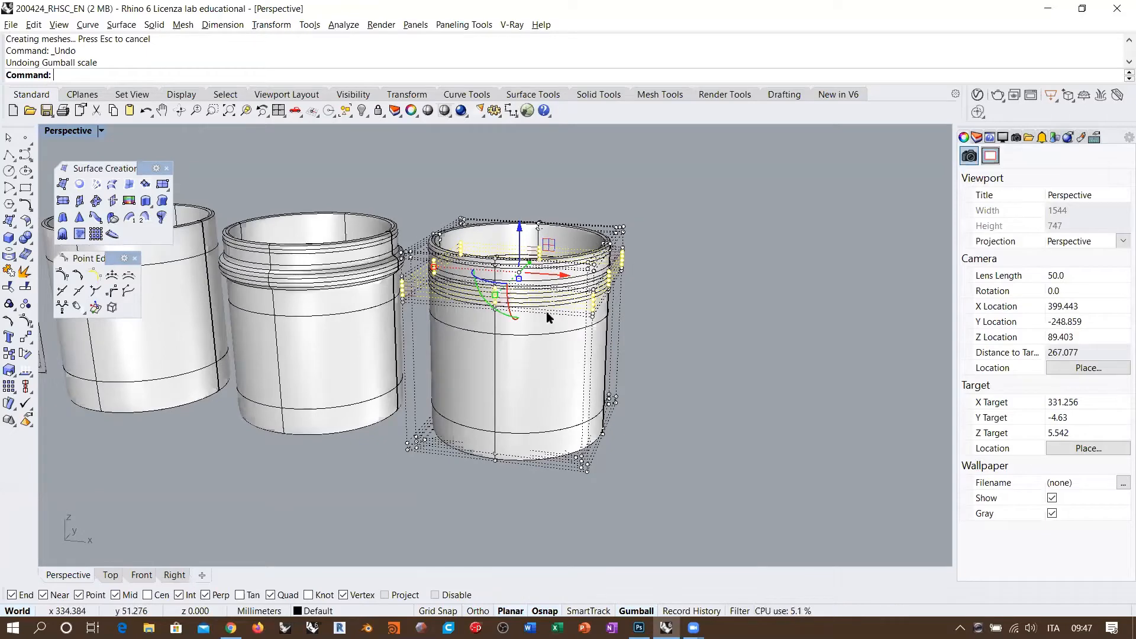
pyautogui.moveTo(628, 317); pyautogui.dragTo(596, 326, button='right')
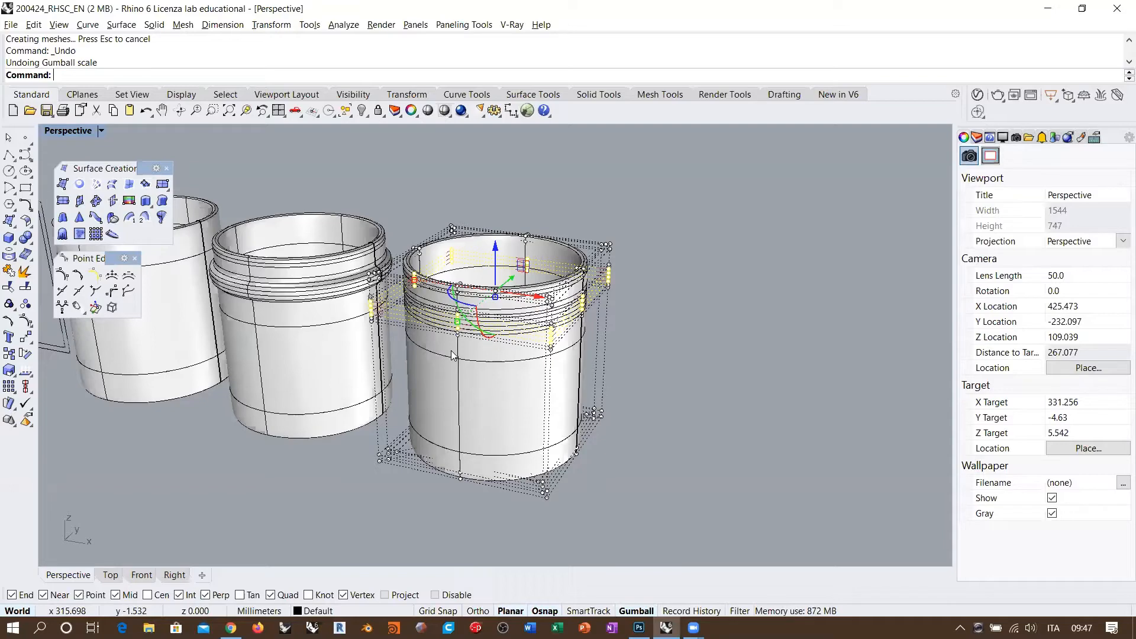
pyautogui.keyDown('shift'); pyautogui.moveTo(510, 332); pyautogui.dragTo(580, 345, button='right'); pyautogui.keyUp('shift')
pyautogui.scroll(-2, 580, 345)
pyautogui.moveTo(406, 346); pyautogui.dragTo(511, 362, button='right')
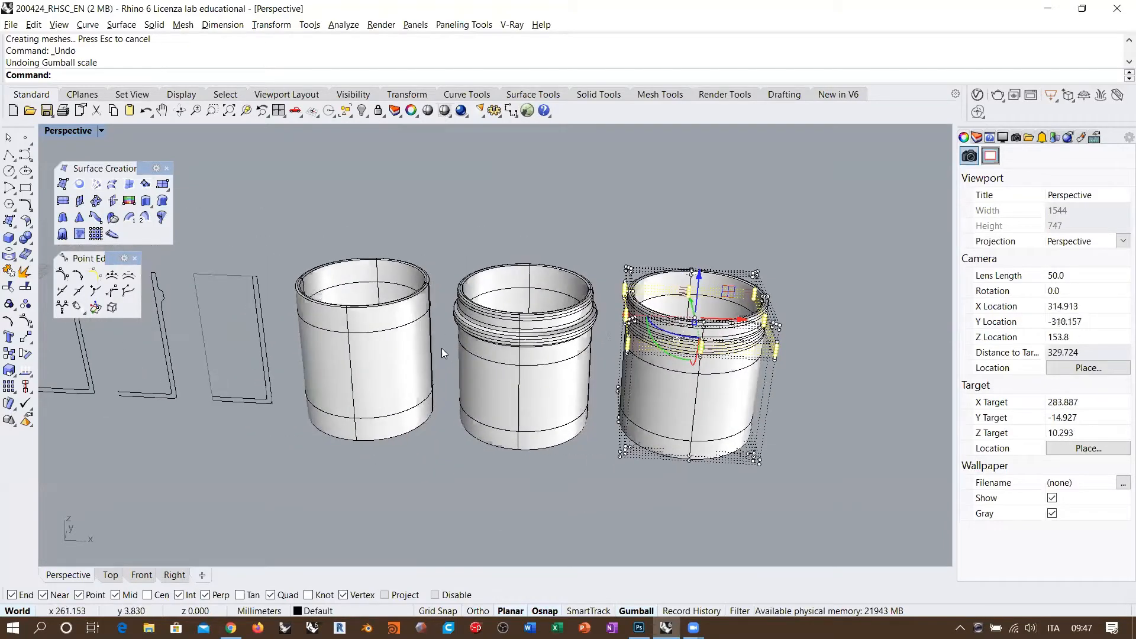
pyautogui.keyDown('shift'); pyautogui.moveTo(358, 361); pyautogui.dragTo(439, 341, button='right'); pyautogui.keyUp('shift')
pyautogui.scroll(2, 695, 329)
pyautogui.keyDown('shift'); pyautogui.moveTo(877, 346); pyautogui.dragTo(739, 283, button='right'); pyautogui.keyUp('shift')
# Keep only the 12 control points on the cup's positive X side selected and move them outward along X.
pyautogui.keyDown('ctrl'); pyautogui.moveTo(479, 199); pyautogui.dragTo(648, 373); pyautogui.keyUp('ctrl')
pyautogui.moveTo(710, 307); pyautogui.dragTo(665, 311, button='right')
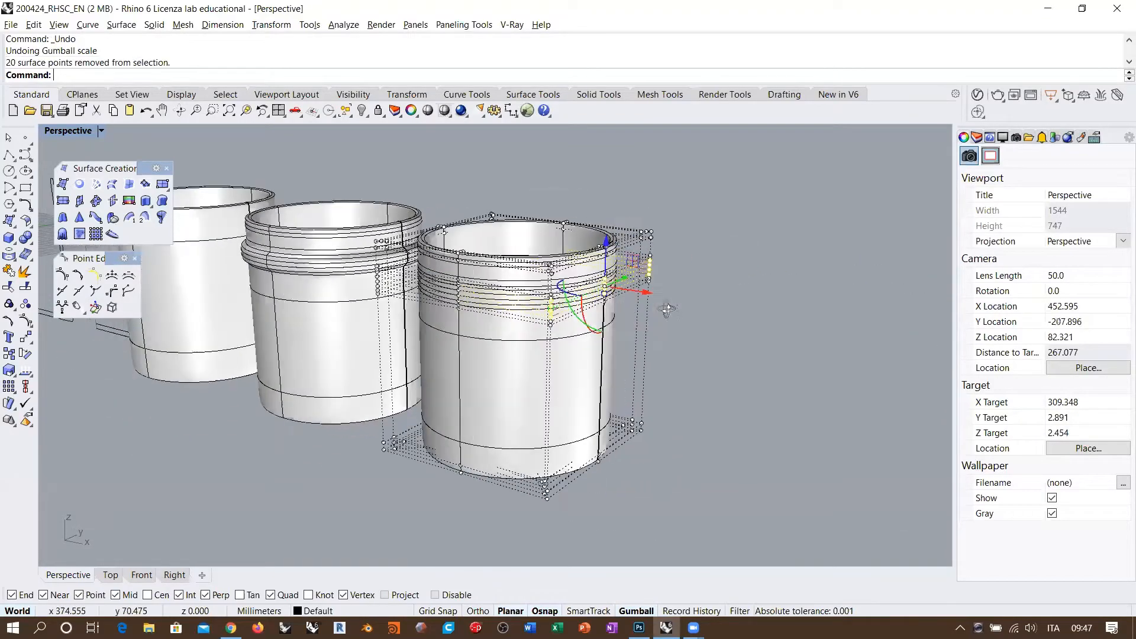
pyautogui.moveTo(642, 294); pyautogui.dragTo(659, 296)
pyautogui.moveTo(756, 391); pyautogui.dragTo(601, 327, button='right')
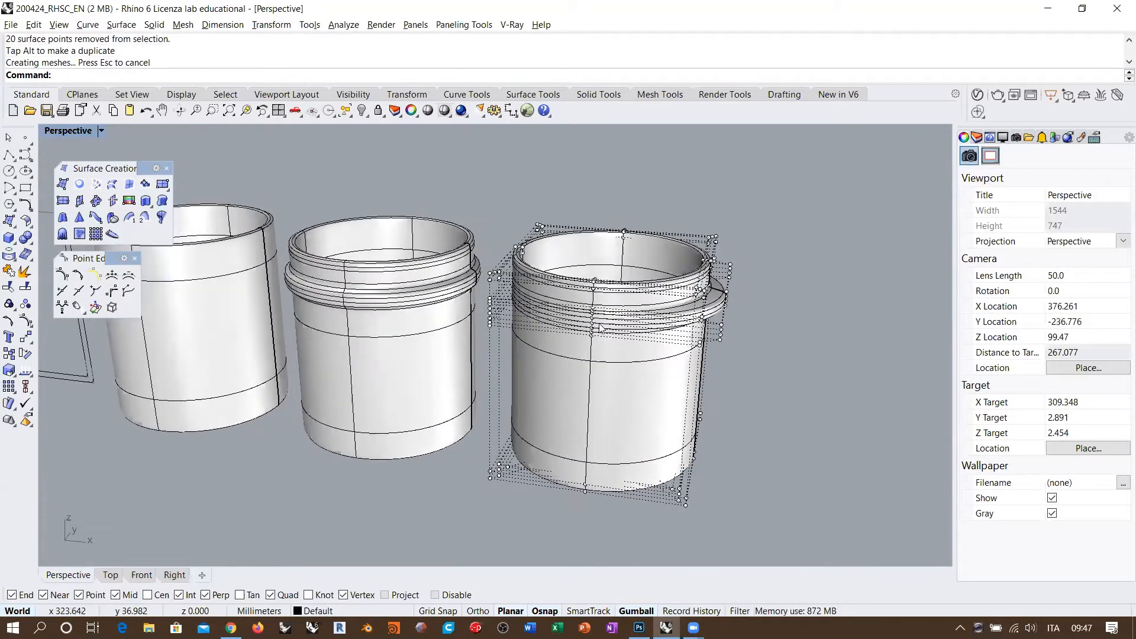
# Scale the 12 outward-moved control points inward along Y to narrow the one-sided bulge, and hide the cup's control points.
pyautogui.moveTo(665, 338); pyautogui.dragTo(723, 302, button='right')
pyautogui.moveTo(766, 243); pyautogui.dragTo(766, 245)
pyautogui.moveTo(765, 249); pyautogui.dragTo(313, 408, button='right')
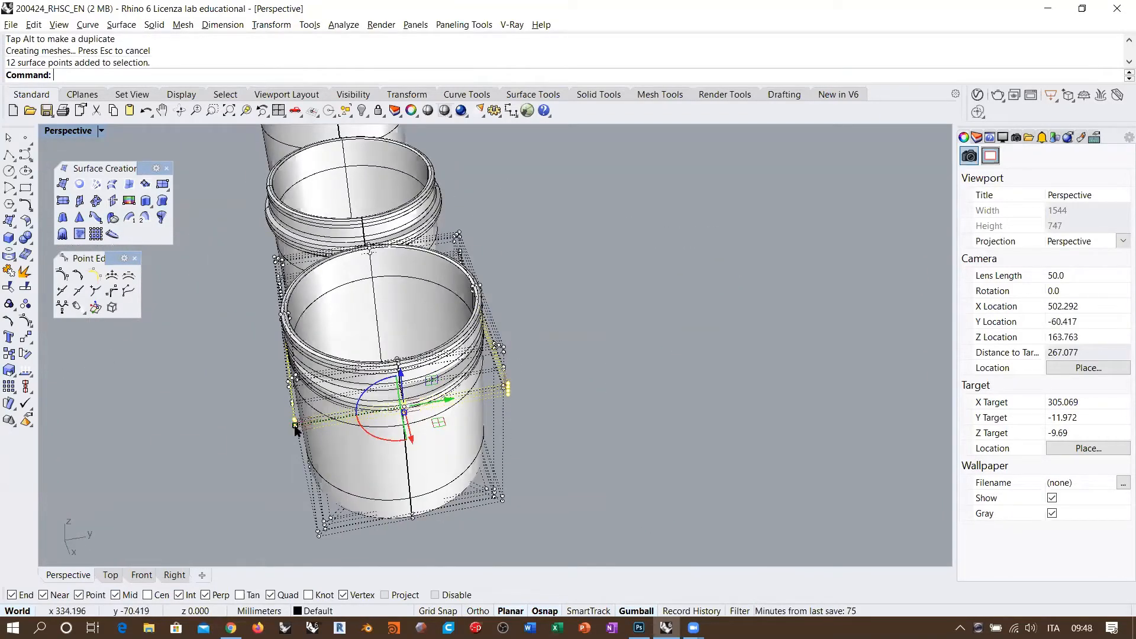
pyautogui.moveTo(296, 425); pyautogui.dragTo(324, 441)
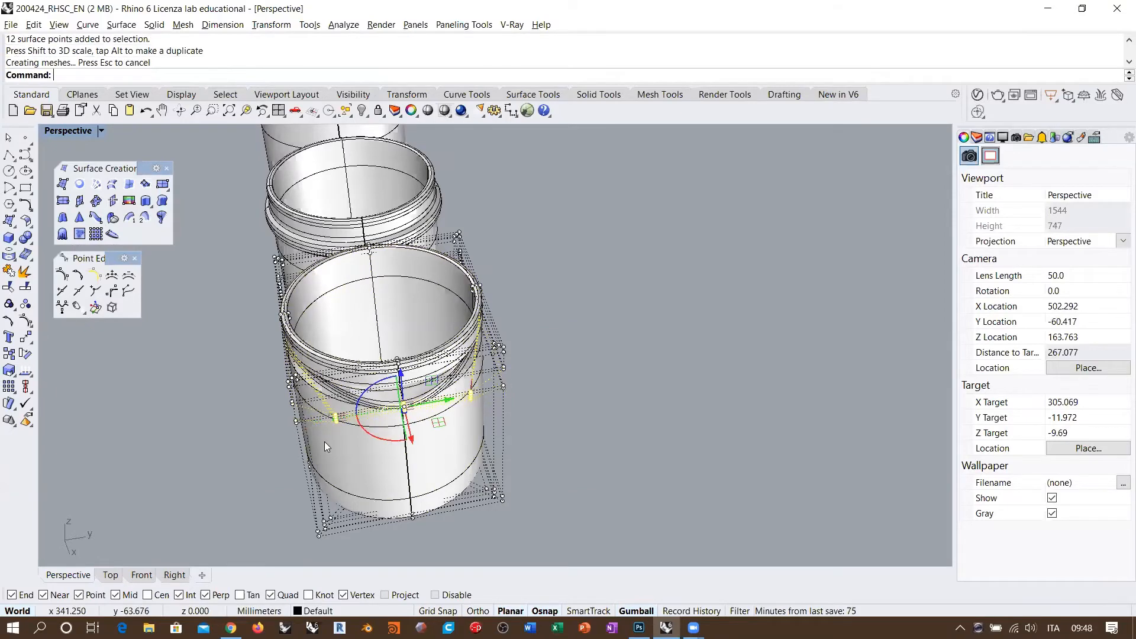
pyautogui.moveTo(324, 441); pyautogui.dragTo(567, 323, button='right')
pyautogui.scroll(2, 562, 298)
pyautogui.press('Escape')
pyautogui.keyDown('shift'); pyautogui.moveTo(658, 273); pyautogui.dragTo(633, 323, button='right'); pyautogui.keyUp('shift')
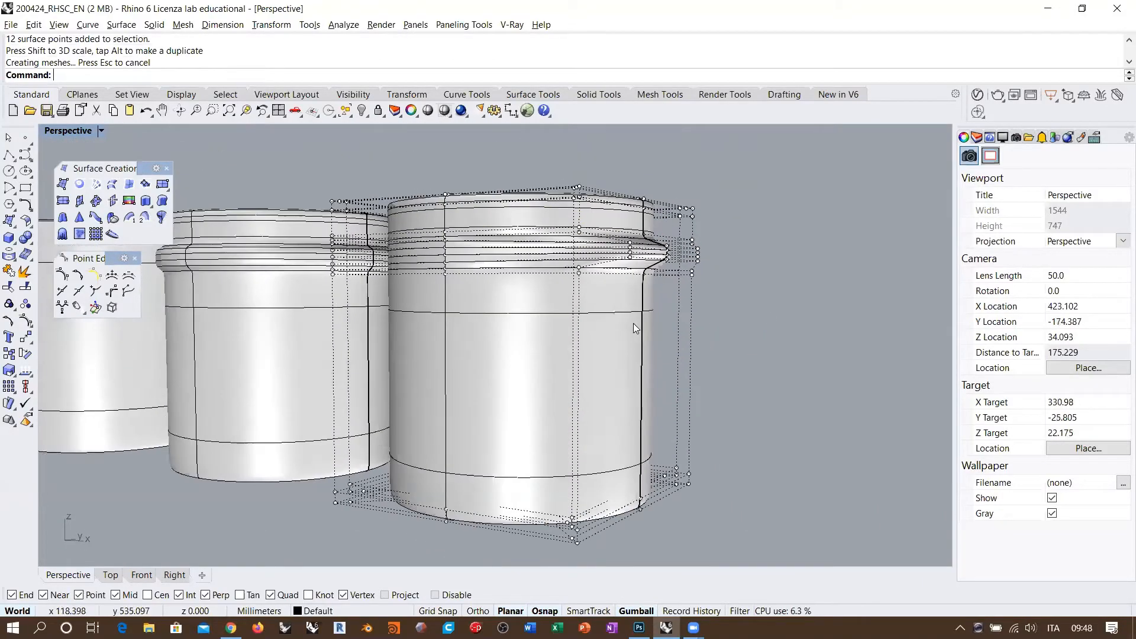
pyautogui.press('Escape')
pyautogui.moveTo(547, 254); pyautogui.dragTo(497, 382, button='right')
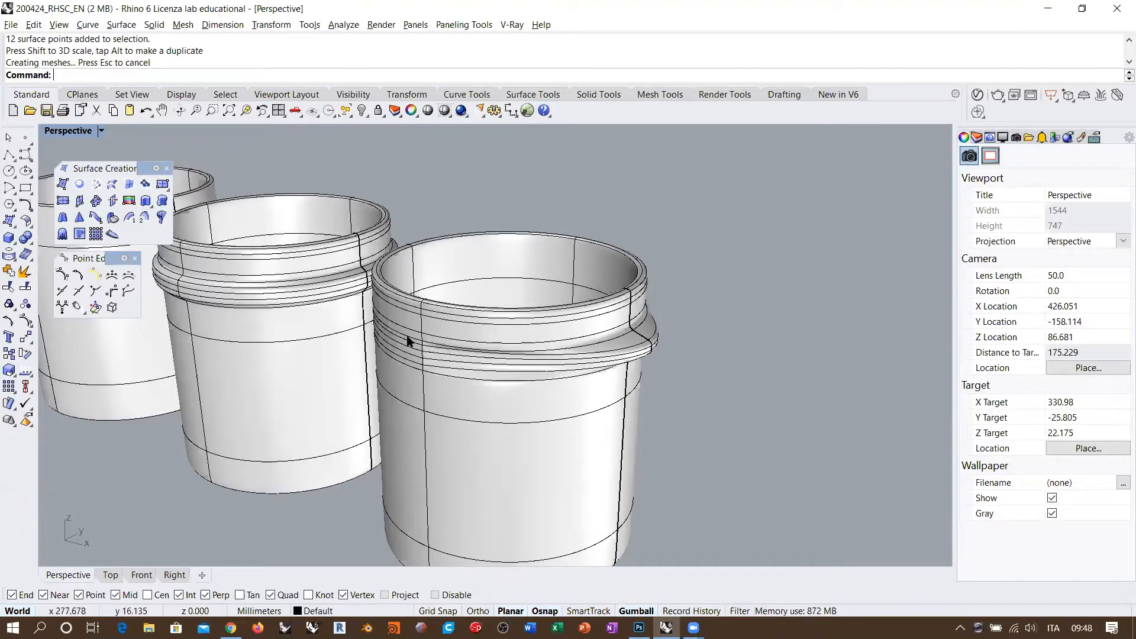
pyautogui.moveTo(407, 340); pyautogui.dragTo(604, 290, button='right')
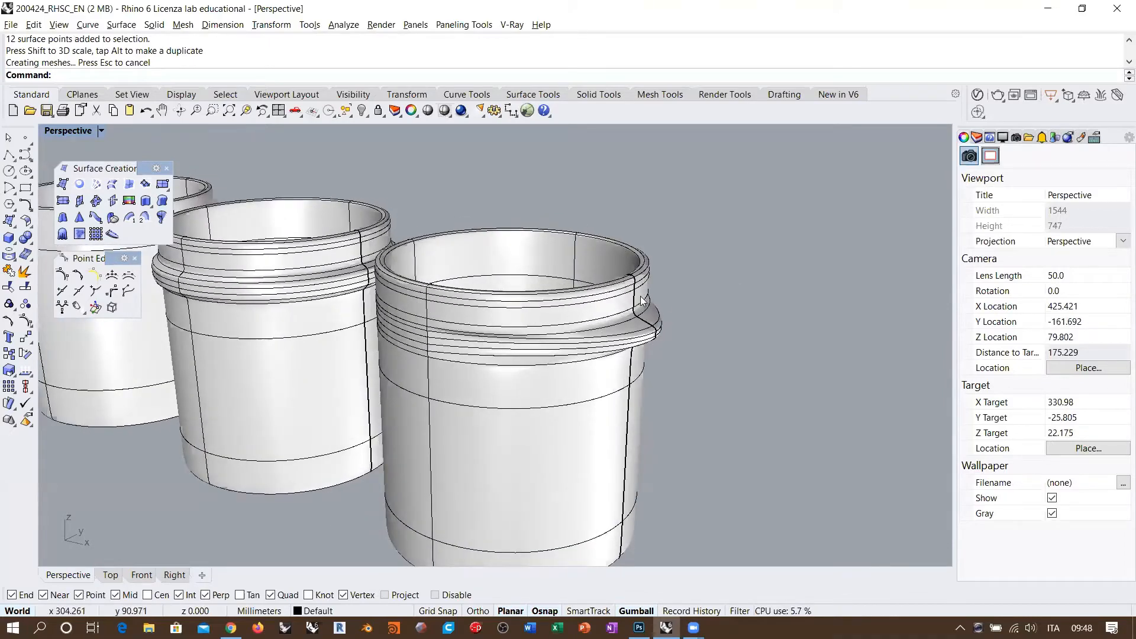
# Undo the scale and move of the one-sided bulge points and turn off the cup's control points.
pyautogui.hotkey('ctrl', 'z')
pyautogui.scroll(-4, 662, 272)
pyautogui.moveTo(667, 277); pyautogui.dragTo(756, 357, button='right')
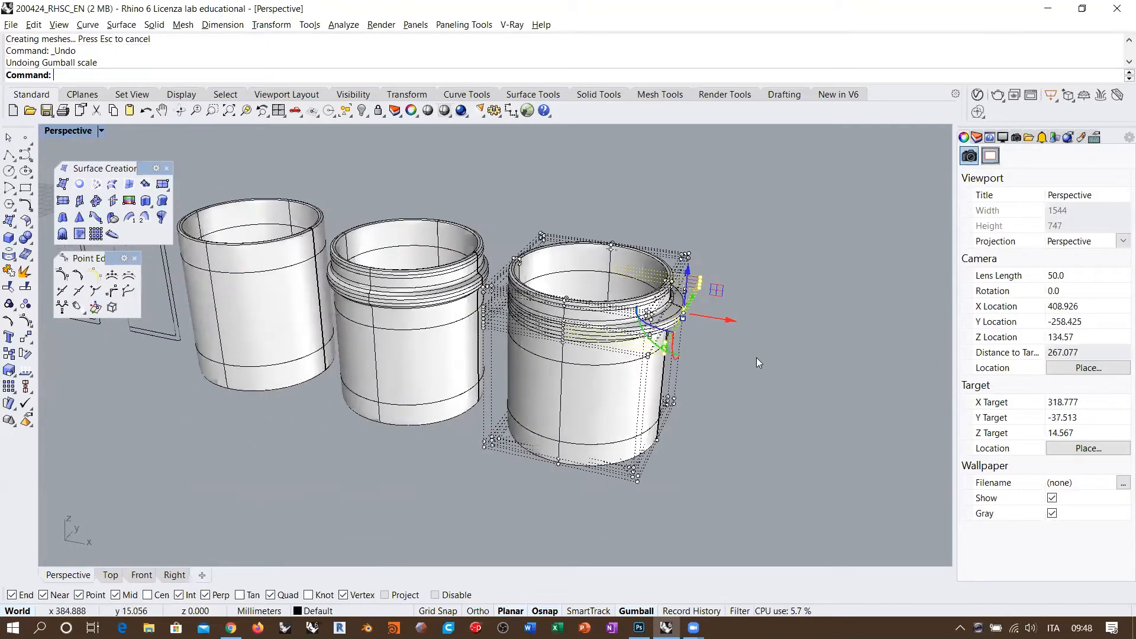
pyautogui.press('Escape')
pyautogui.hotkey('ctrl', 'z')
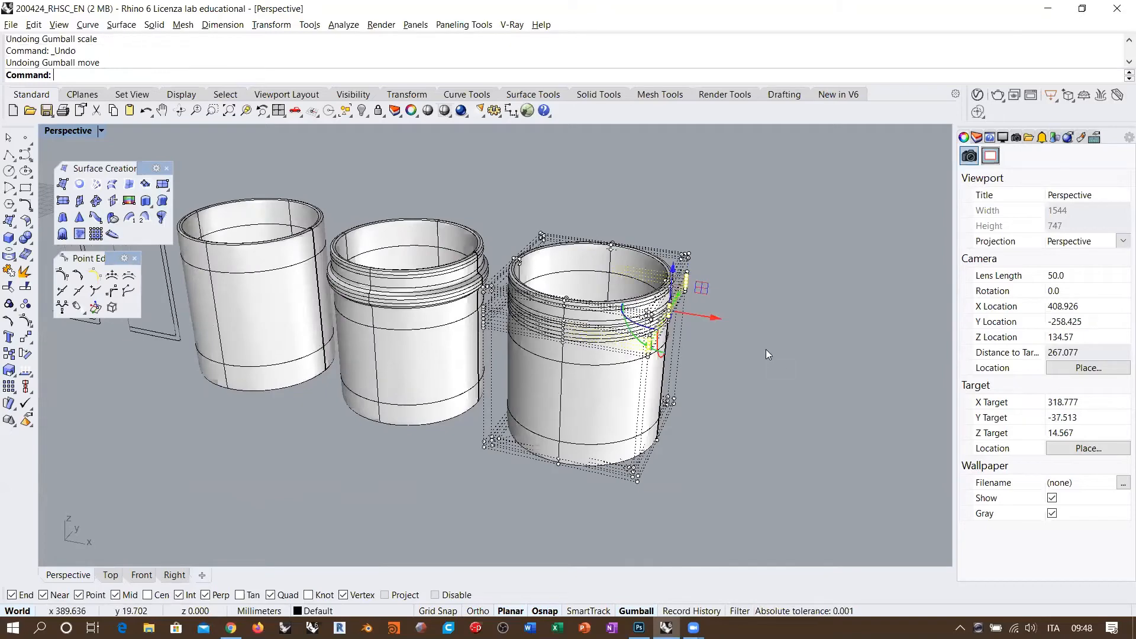
pyautogui.press('Escape')
# Move the cup with the flattened extra rows behind the bulged cup, seen from above.
pyautogui.moveTo(730, 348); pyautogui.dragTo(597, 332, button='right')
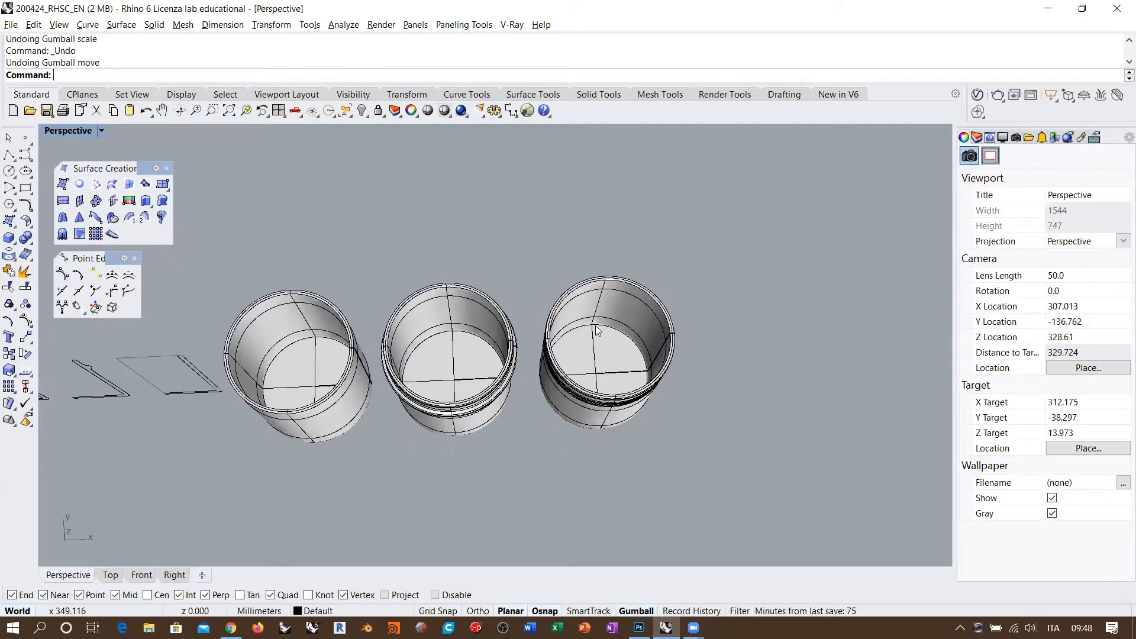
pyautogui.moveTo(616, 381); pyautogui.dragTo(599, 355, button='right')
pyautogui.moveTo(610, 360); pyautogui.dragTo(467, 225)
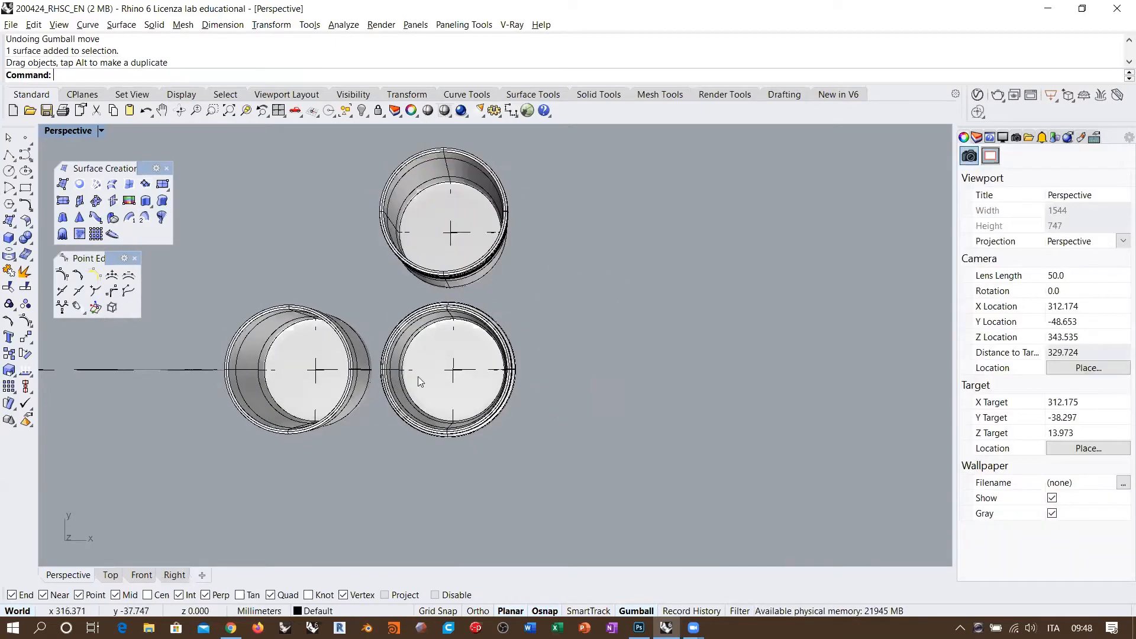
# Move the flattened profile curve along X out of the guide rectangle to beside the plain duplicate curve.
pyautogui.moveTo(418, 376); pyautogui.dragTo(268, 293, button='right')
pyautogui.scroll(4, 268, 292)
pyautogui.keyDown('shift'); pyautogui.moveTo(347, 305); pyautogui.dragTo(396, 309, button='right'); pyautogui.keyUp('shift')
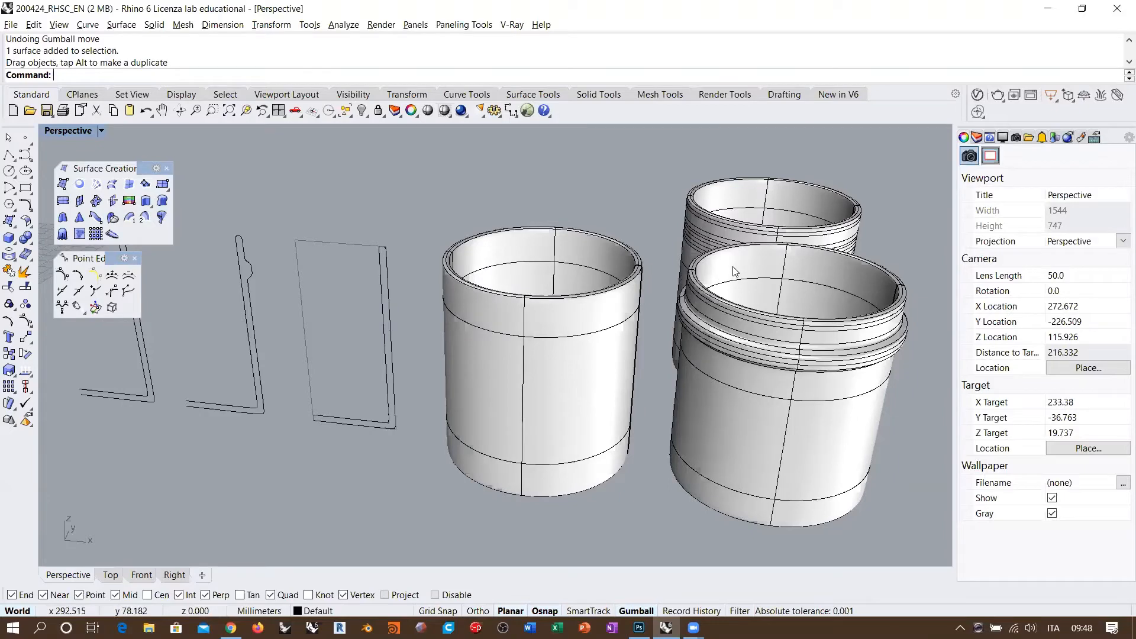
pyautogui.keyDown('shift'); pyautogui.moveTo(561, 343); pyautogui.dragTo(469, 329, button='right'); pyautogui.keyUp('shift')
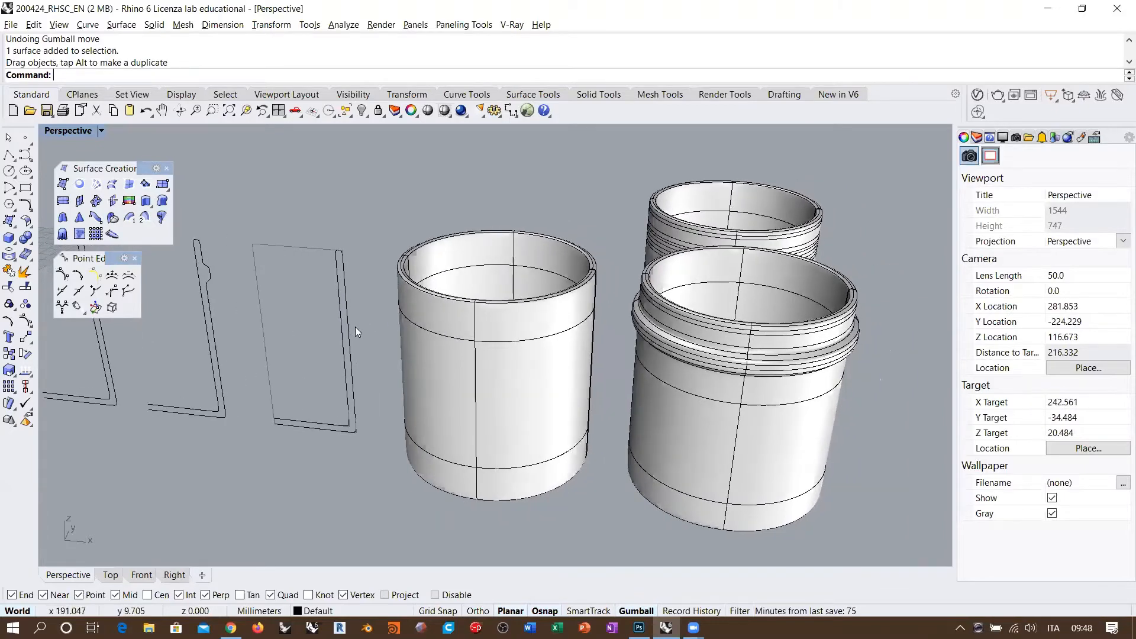
pyautogui.keyDown('shift'); pyautogui.moveTo(335, 330); pyautogui.dragTo(524, 310, button='right'); pyautogui.keyUp('shift')
pyautogui.scroll(-2, 509, 321)
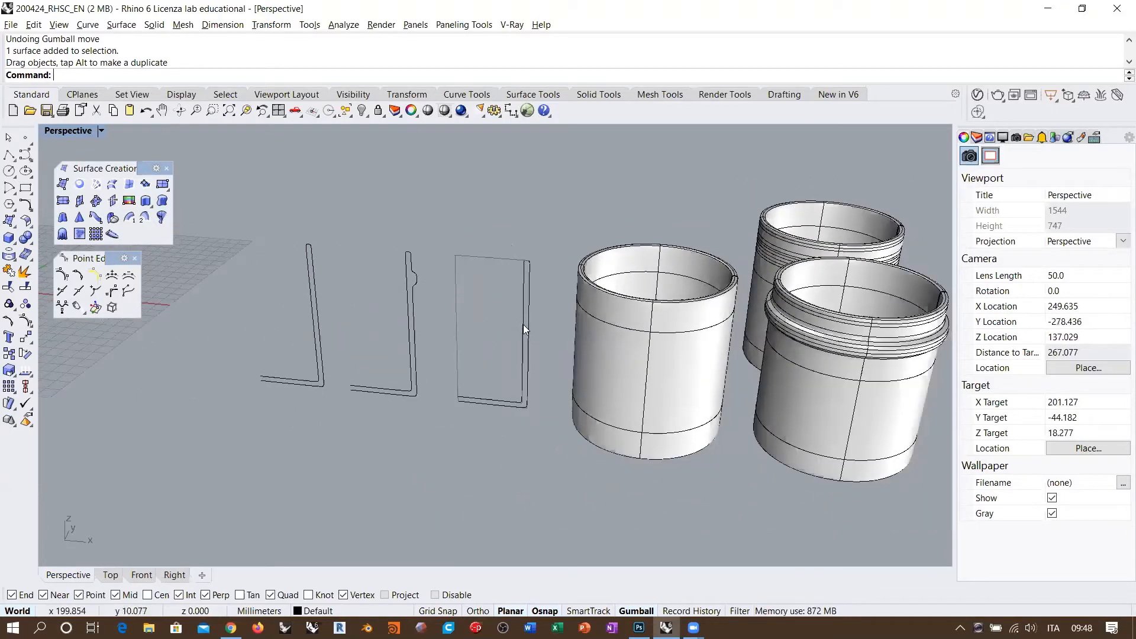
pyautogui.click(524, 325)
pyautogui.moveTo(507, 340); pyautogui.dragTo(317, 360)
# Move the plain duplicate curve from its lower inner endpoint onto the guide rectangle's bottom axis corner.
pyautogui.click(25, 337)
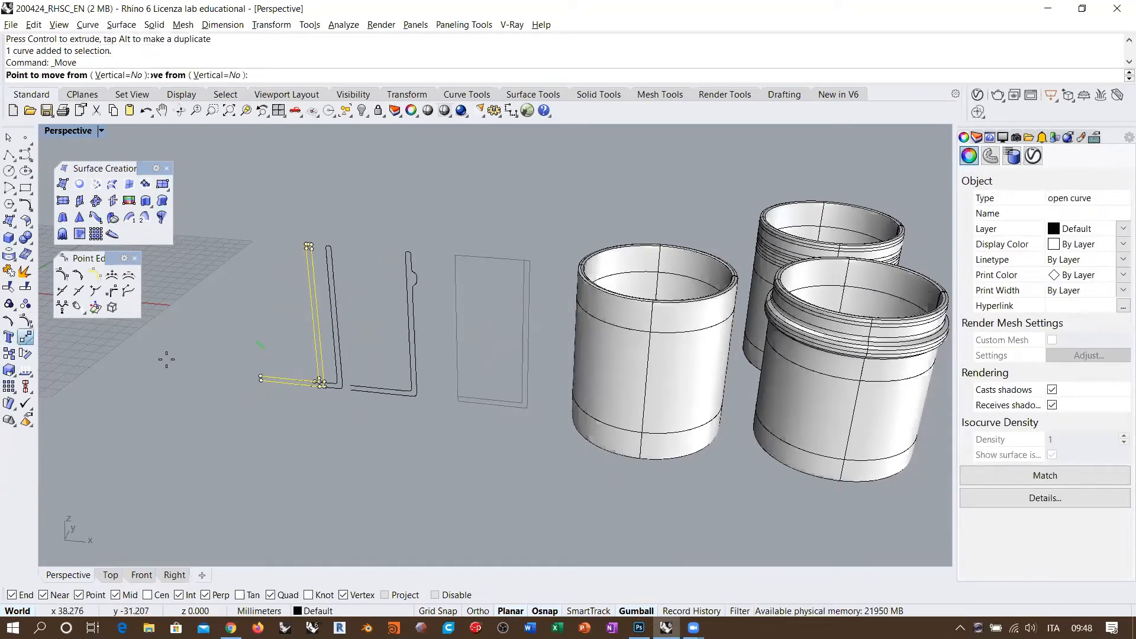
pyautogui.click(261, 380)
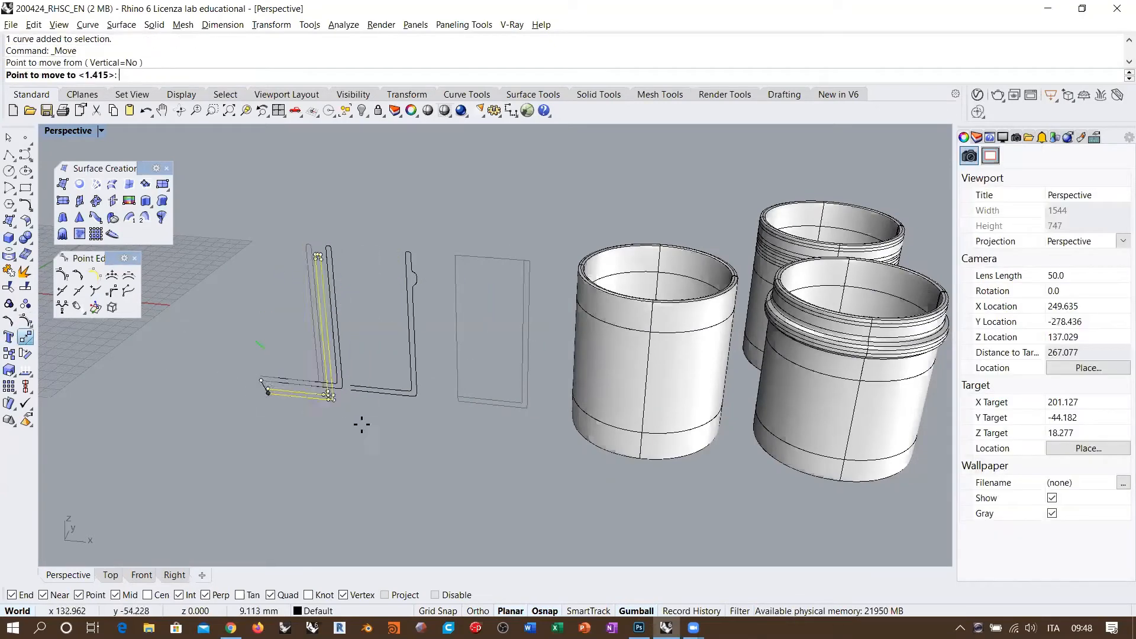
pyautogui.click(455, 406)
pyautogui.keyDown('shift'); pyautogui.moveTo(474, 443); pyautogui.dragTo(413, 364, button='right'); pyautogui.keyUp('shift')
pyautogui.click(397, 449)
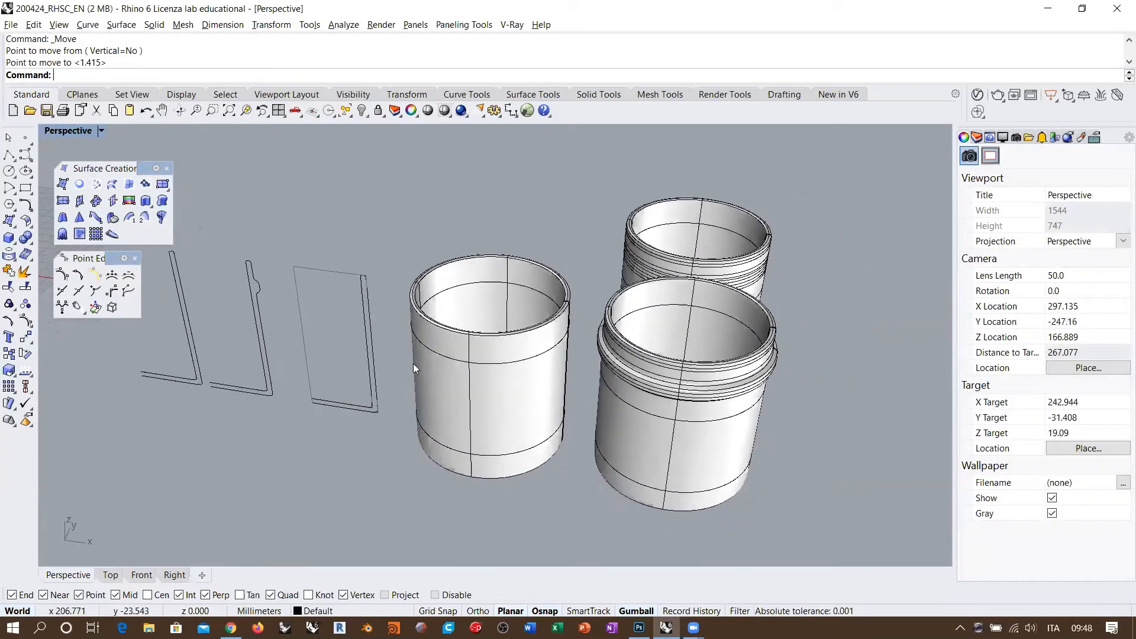
# Revolve the plain profile curve a full 360° about the guide rectangle's vertical axis edge, keeping the input curve.
pyautogui.click(366, 330)
pyautogui.scroll(4, 281, 311)
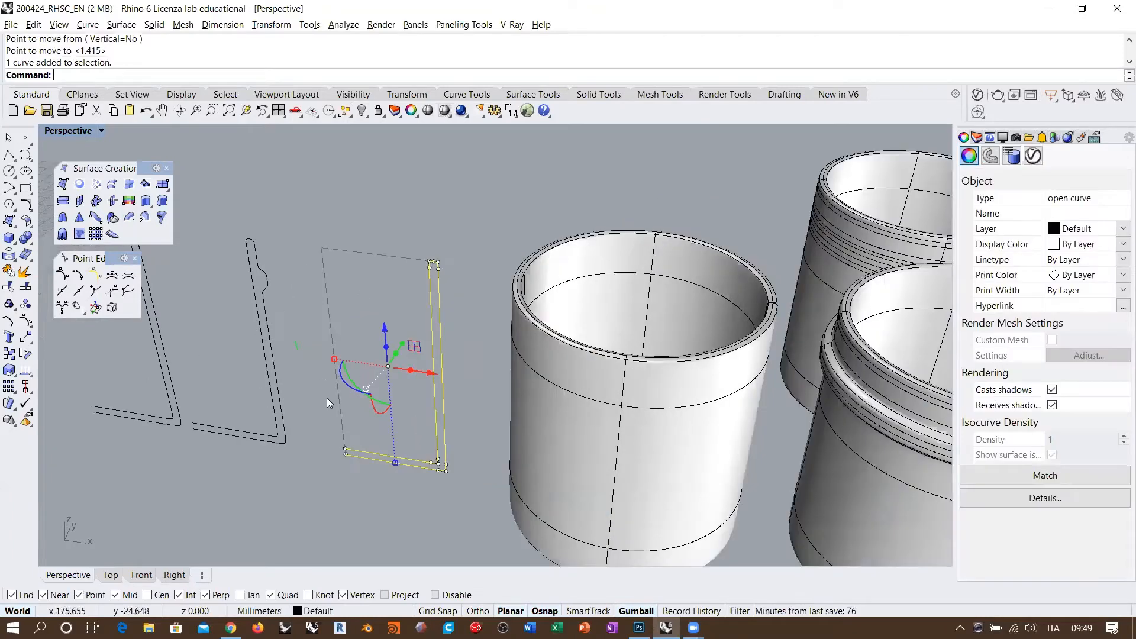
pyautogui.click(161, 217)
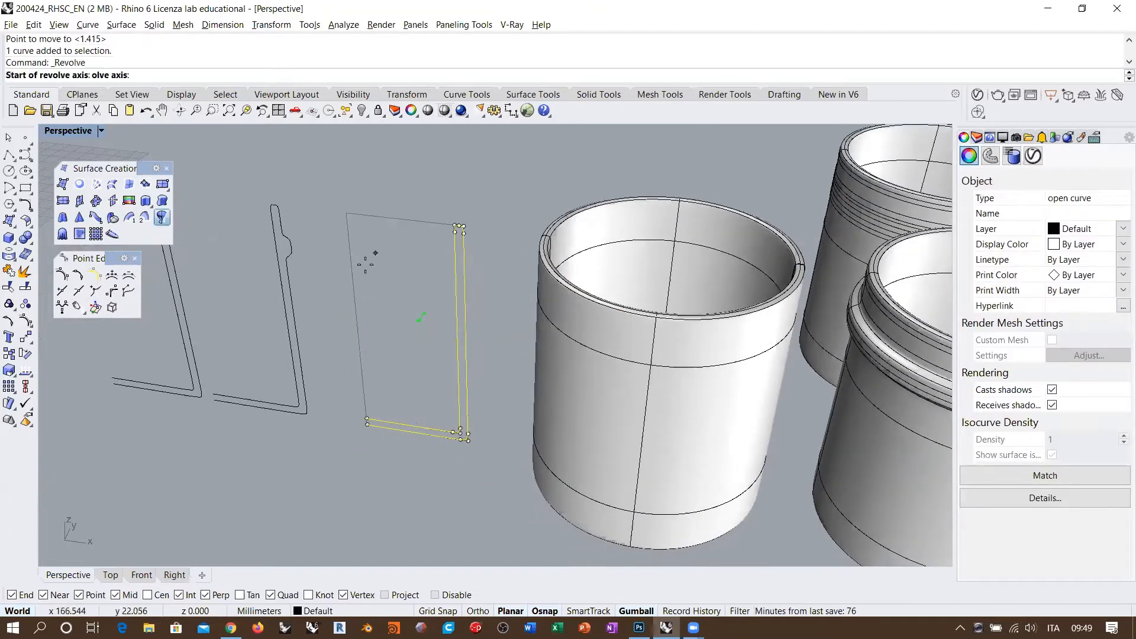
pyautogui.click(355, 350)
pyautogui.click(353, 288)
pyautogui.rightClick(353, 288)
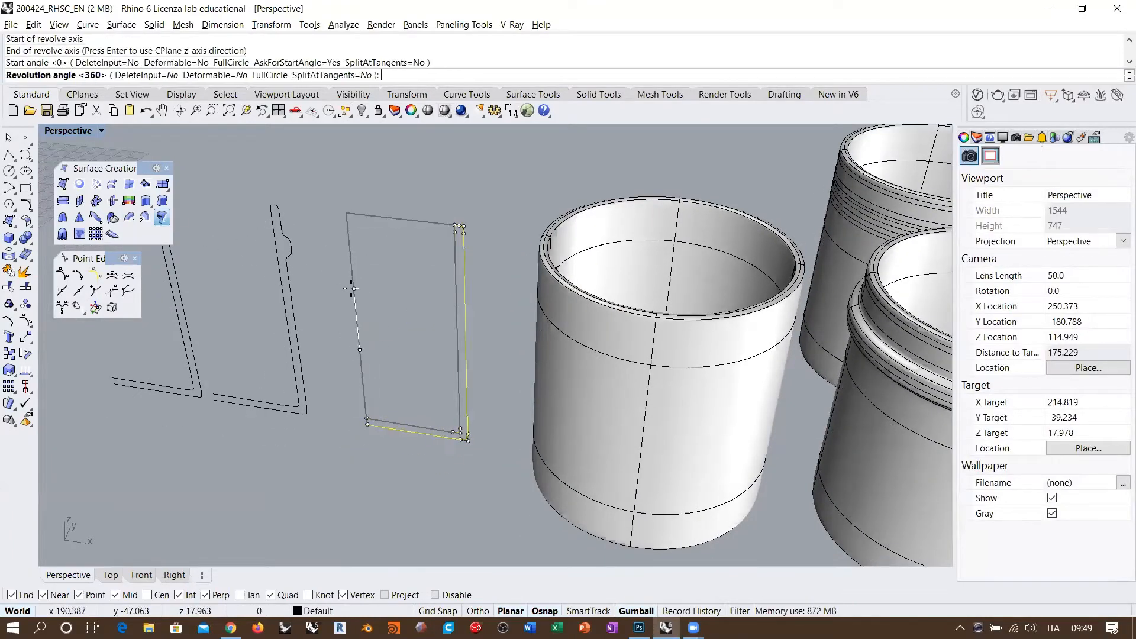
pyautogui.rightClick(352, 286)
pyautogui.click(465, 167)
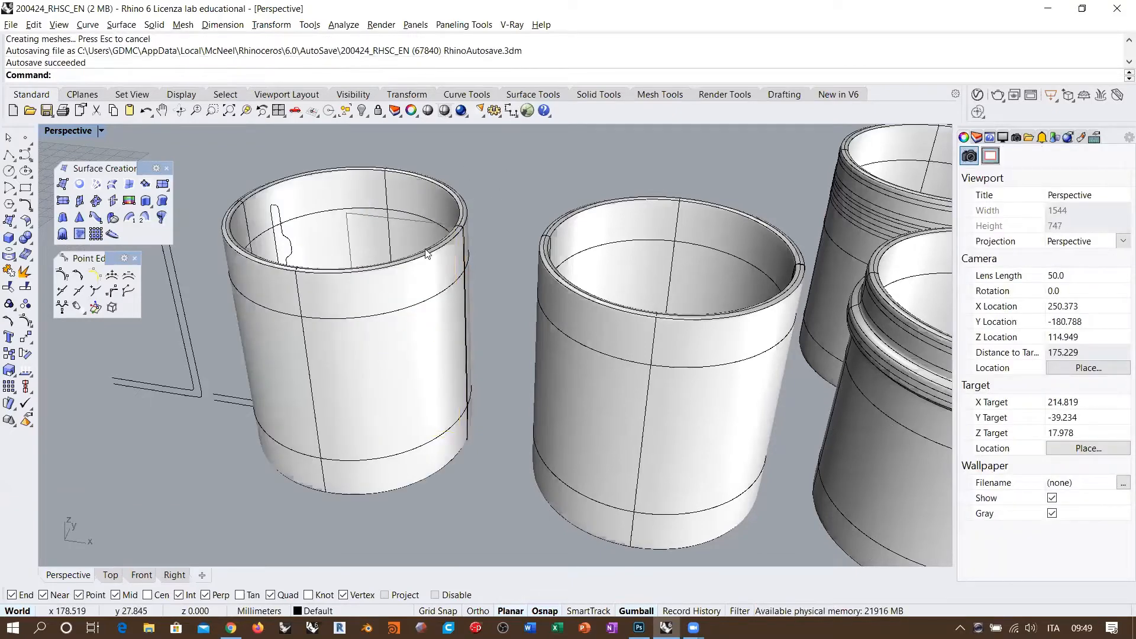
# Move the two remaining profile curves together along X, clear of the newly revolved cup.
pyautogui.scroll(-3, 480, 280)
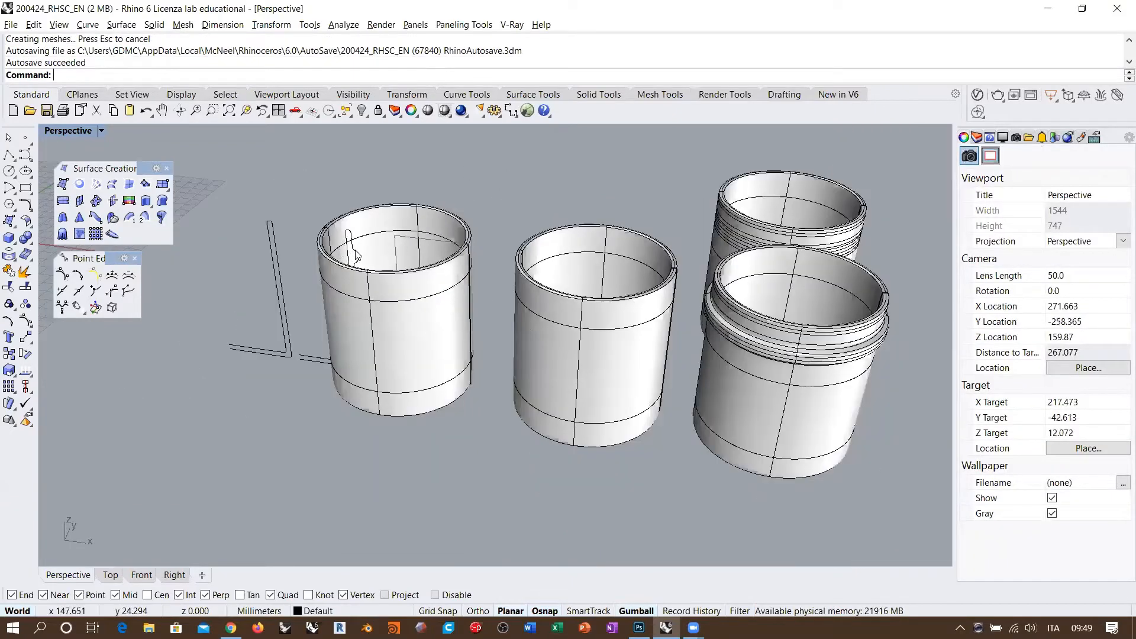
pyautogui.click(349, 256)
pyautogui.keyDown('shift'); pyautogui.click(275, 246); pyautogui.keyUp('shift')
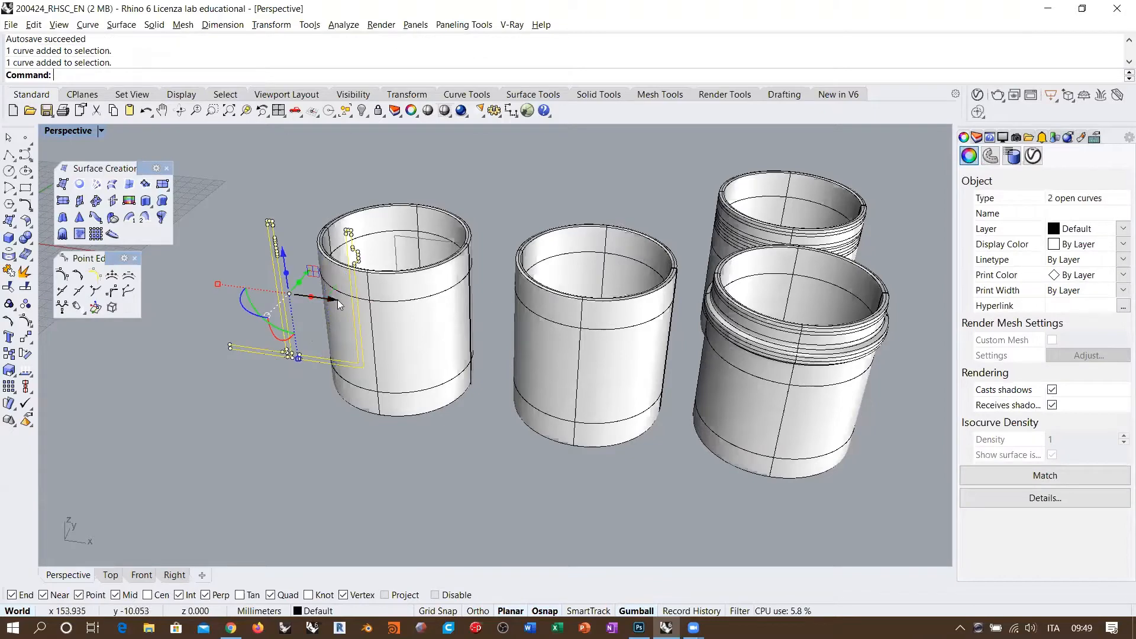
pyautogui.moveTo(337, 299); pyautogui.dragTo(286, 293)
pyautogui.click(295, 340)
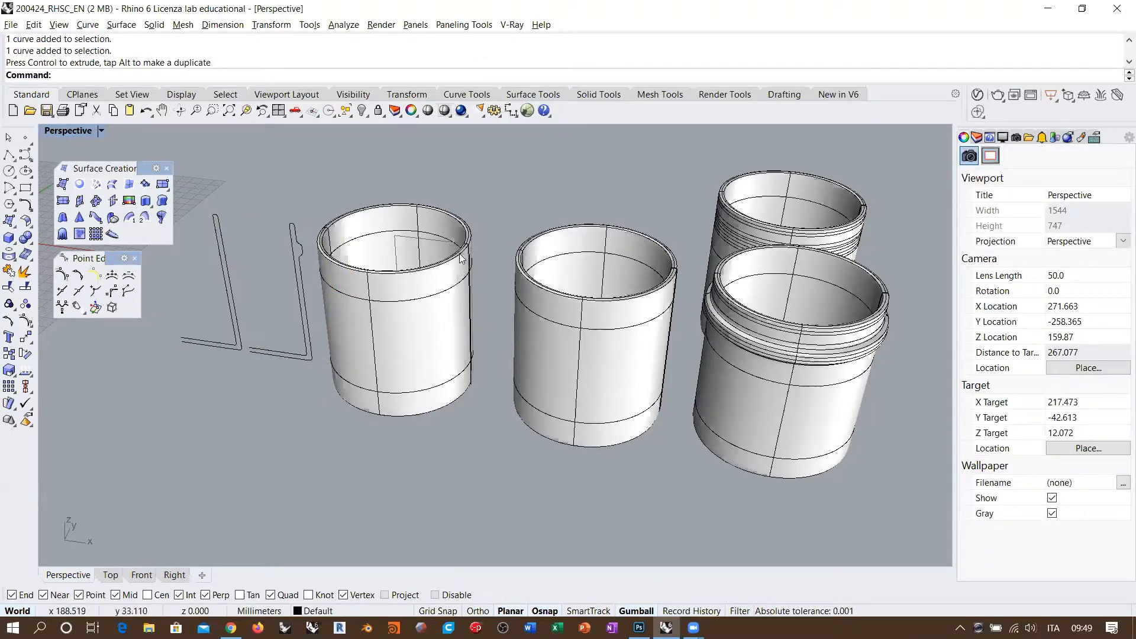
# Move the newly revolved plain cup along X past the row of existing cups, into free space beyond the bulged one.
pyautogui.keyDown('shift'); pyautogui.moveTo(536, 348); pyautogui.dragTo(417, 332, button='right'); pyautogui.keyUp('shift')
pyautogui.click(316, 331)
pyautogui.scroll(-4, 289, 301)
pyautogui.moveTo(308, 295); pyautogui.dragTo(687, 346)
pyautogui.click(700, 365)
pyautogui.moveTo(700, 365); pyautogui.dragTo(581, 354, button='right')
pyautogui.scroll(4, 669, 373)
pyautogui.moveTo(581, 354)
pyautogui.mouseDown(button='right')
pyautogui.moveTo(566, 330)
pyautogui.moveTo(564, 350)
pyautogui.mouseUp(button='right')
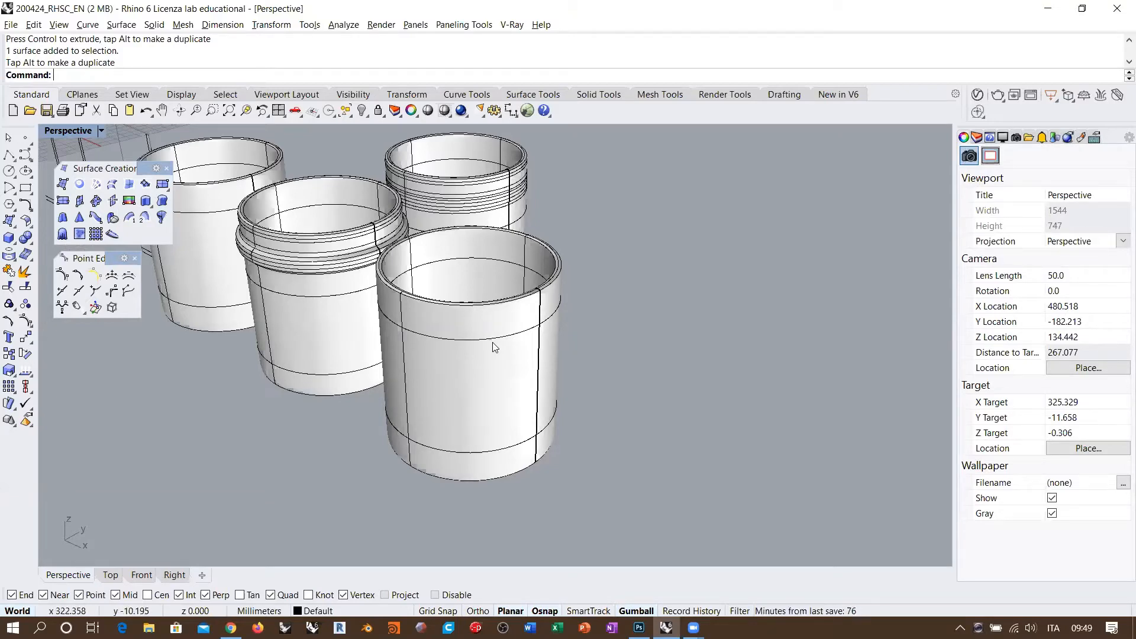
# Turn on the moved plain cup's control points and examine the control cage around its rim and seam.
pyautogui.moveTo(494, 346); pyautogui.dragTo(430, 298, button='right')
pyautogui.scroll(2, 429, 297)
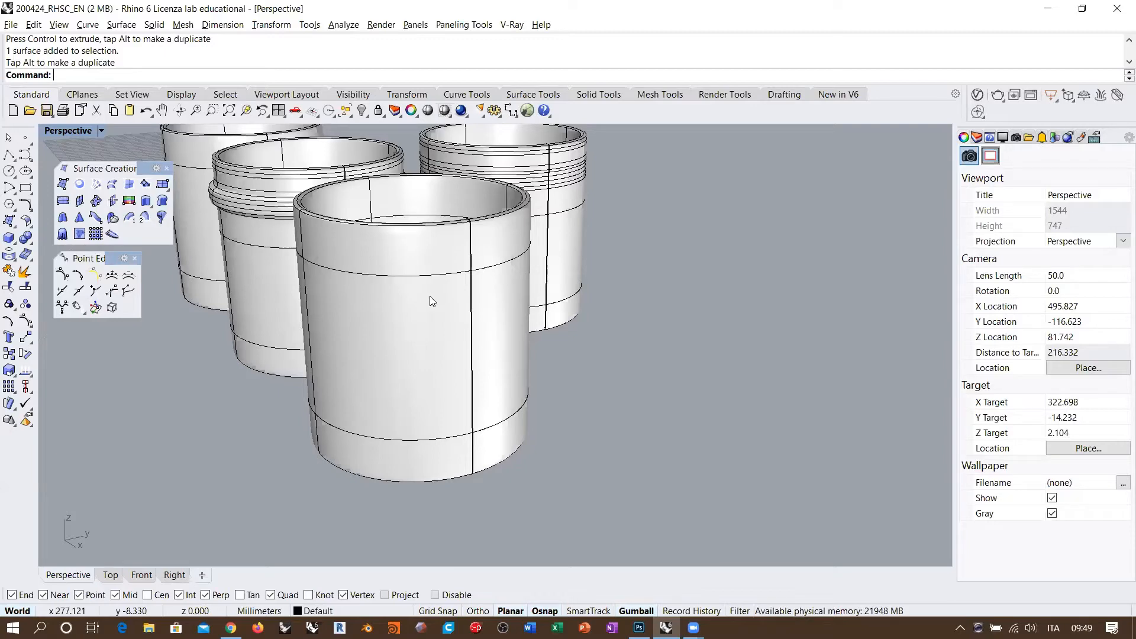
pyautogui.click(431, 299)
pyautogui.press('F10')
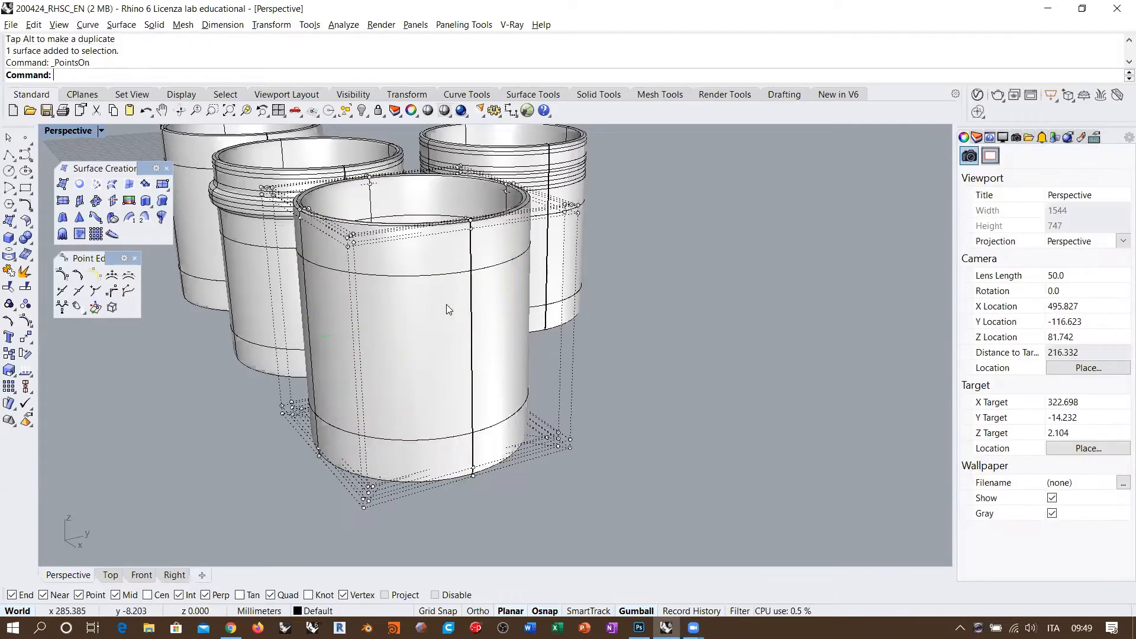
pyautogui.moveTo(446, 304); pyautogui.dragTo(479, 257, button='right')
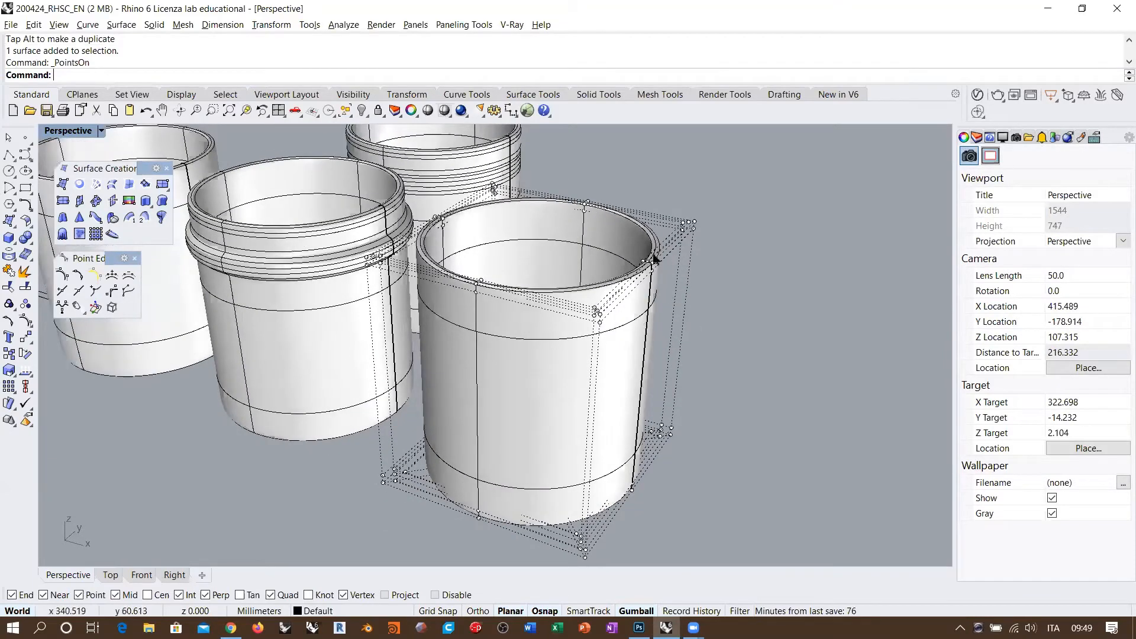
pyautogui.moveTo(650, 300); pyautogui.dragTo(526, 294, button='right')
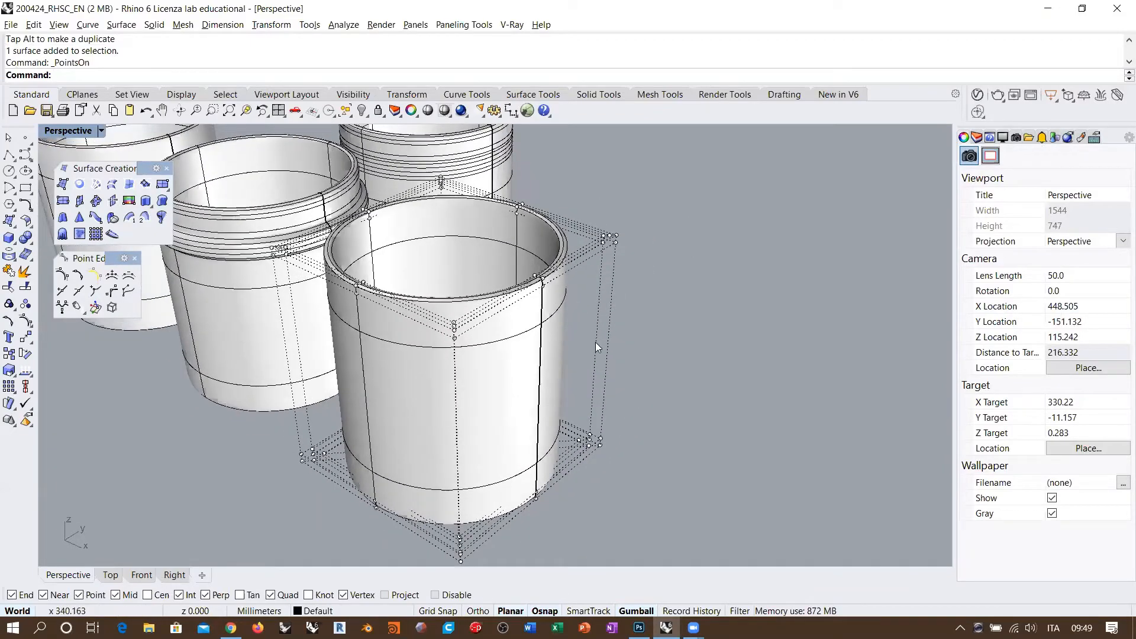
pyautogui.moveTo(595, 342); pyautogui.dragTo(522, 287, button='right')
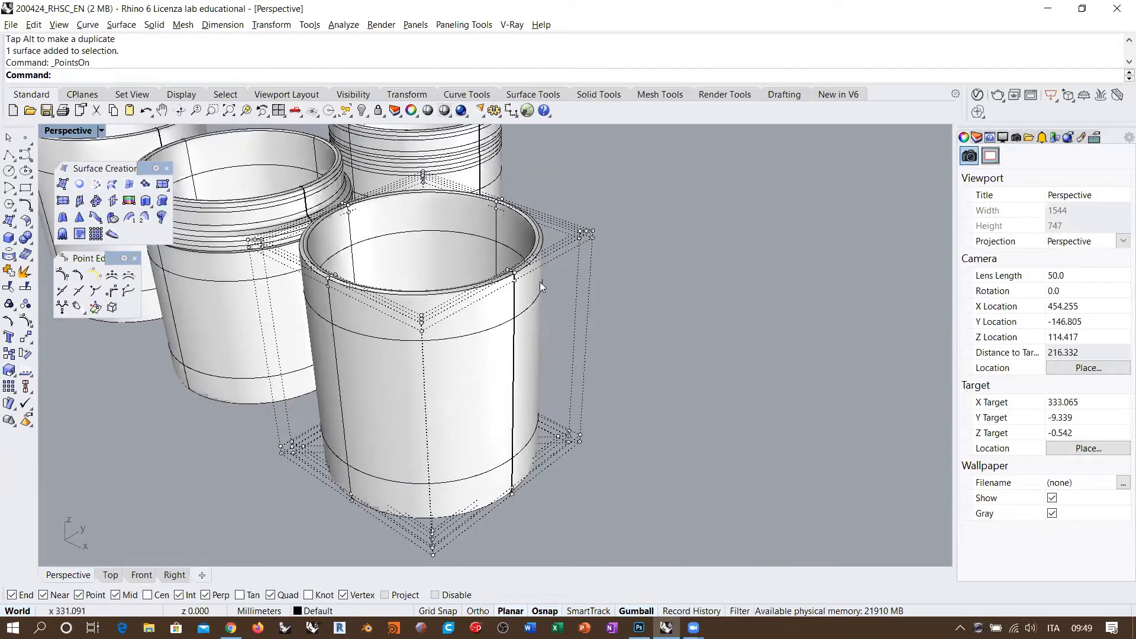
pyautogui.moveTo(546, 374); pyautogui.dragTo(476, 388, button='right')
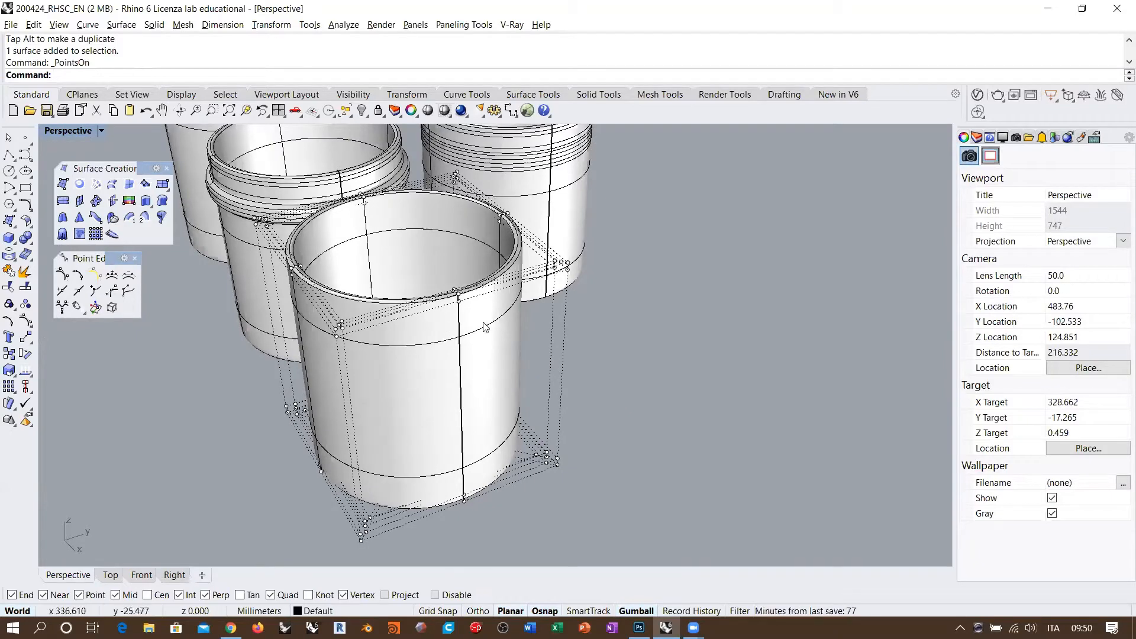
# Insert a U-direction knot ring just below the rim on the plain cup's outer wall and a matching one on the inner wall.
pyautogui.click(421, 404)
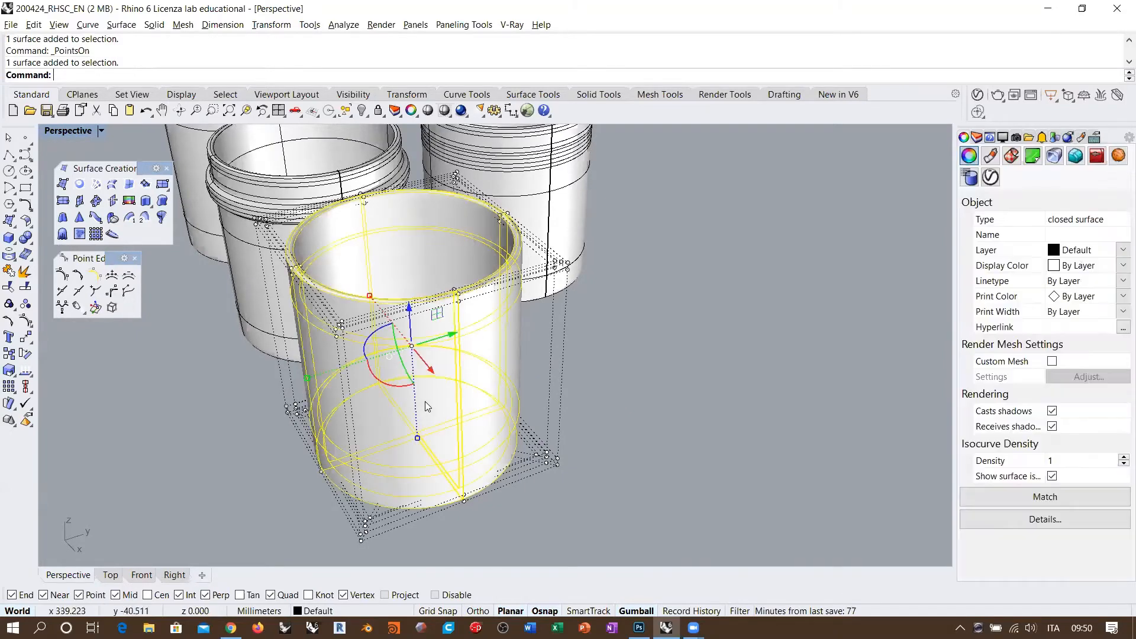
pyautogui.click(61, 292)
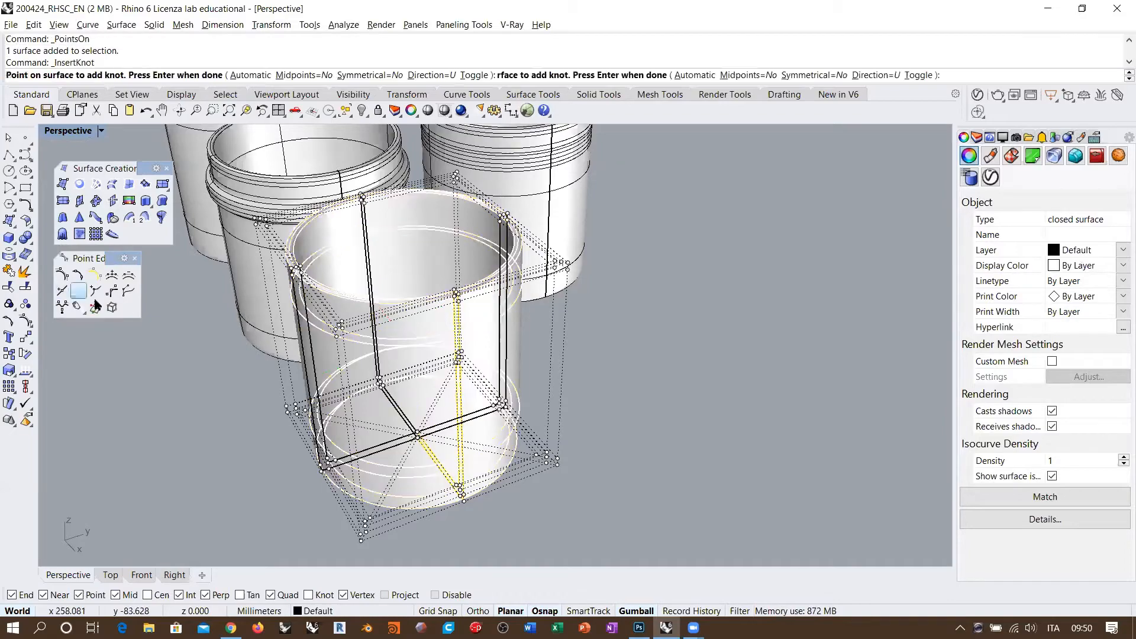
pyautogui.moveTo(456, 342); pyautogui.dragTo(535, 300, button='right')
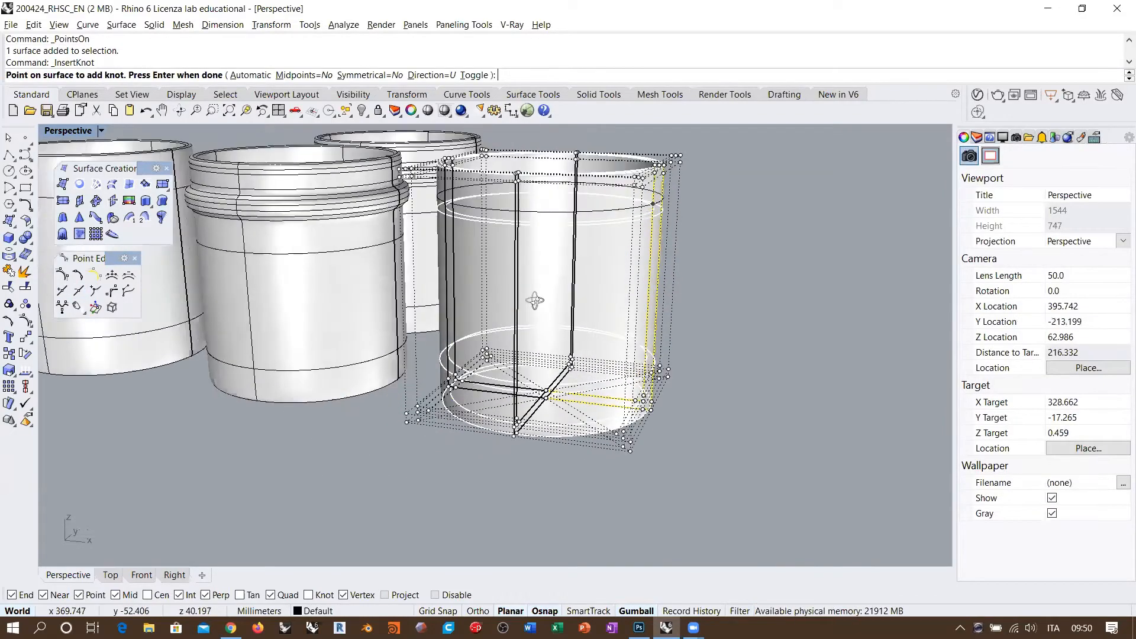
pyautogui.keyDown('shift'); pyautogui.moveTo(615, 249); pyautogui.dragTo(559, 368, button='right'); pyautogui.keyUp('shift')
pyautogui.moveTo(559, 368); pyautogui.dragTo(597, 343, button='right')
pyautogui.scroll(6, 614, 278)
pyautogui.moveTo(618, 252); pyautogui.dragTo(604, 332, button='right')
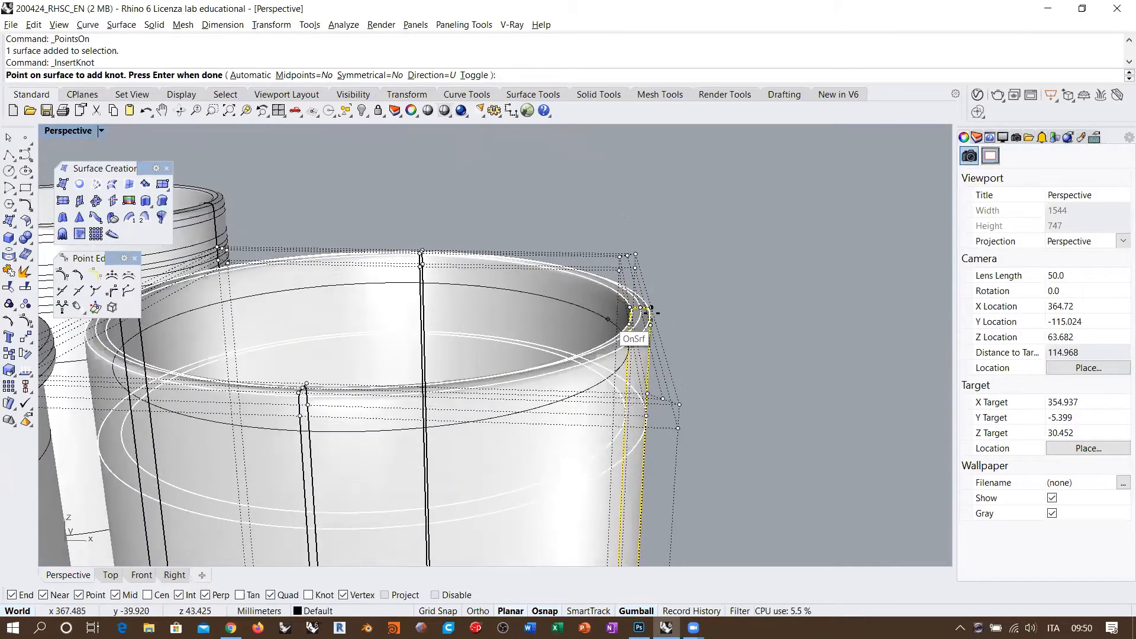
pyautogui.moveTo(672, 360); pyautogui.dragTo(614, 325, button='right')
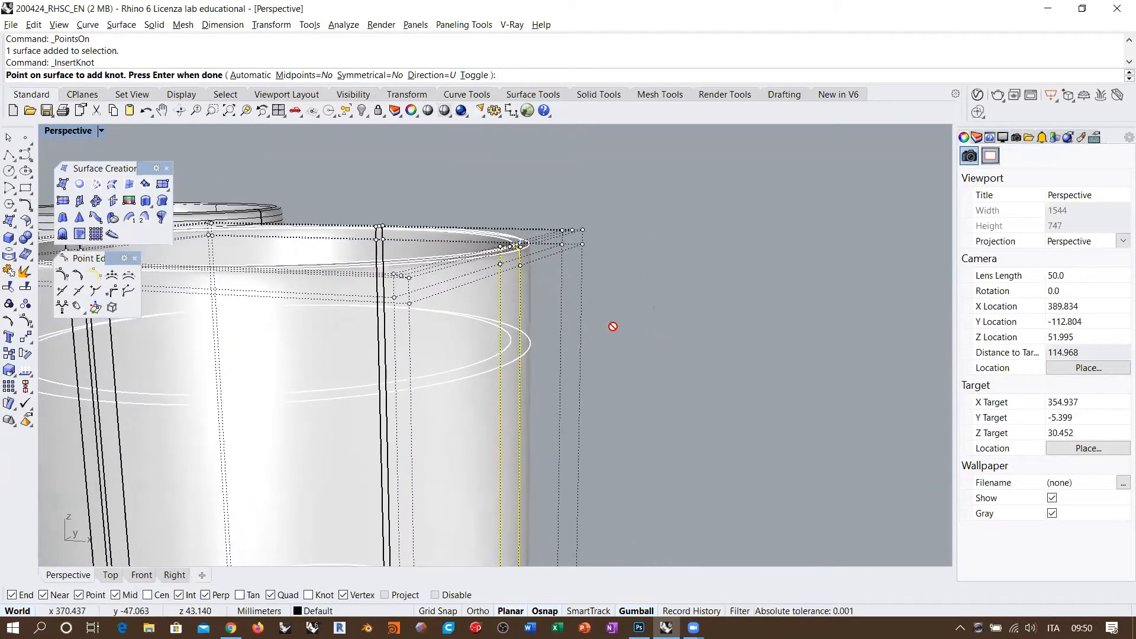
pyautogui.click(521, 295)
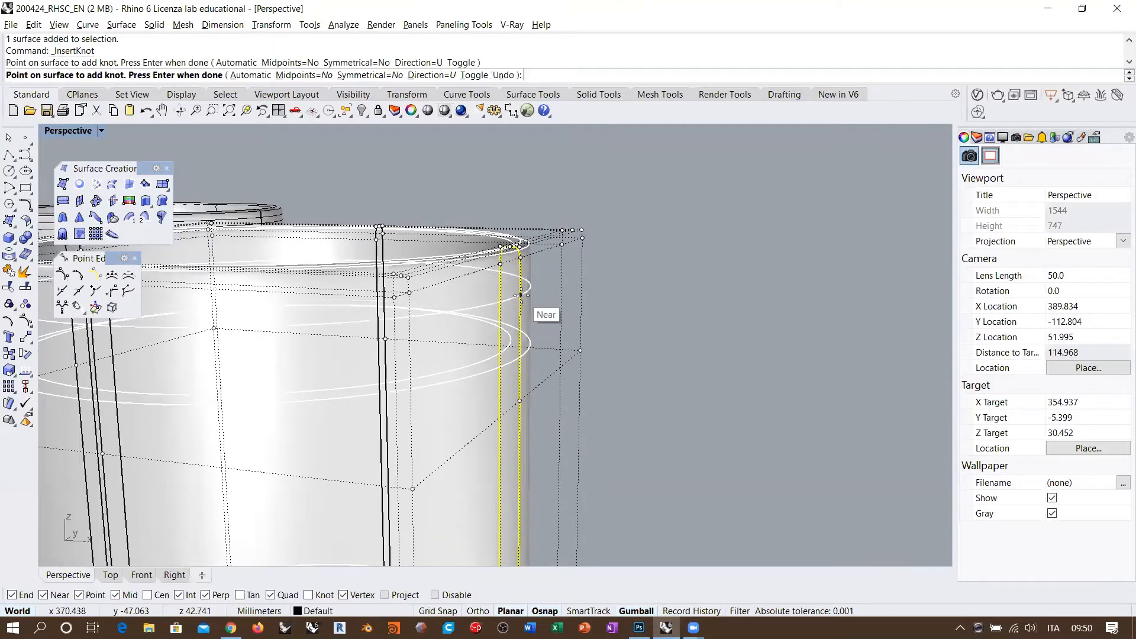
pyautogui.moveTo(521, 294); pyautogui.dragTo(694, 326, button='right')
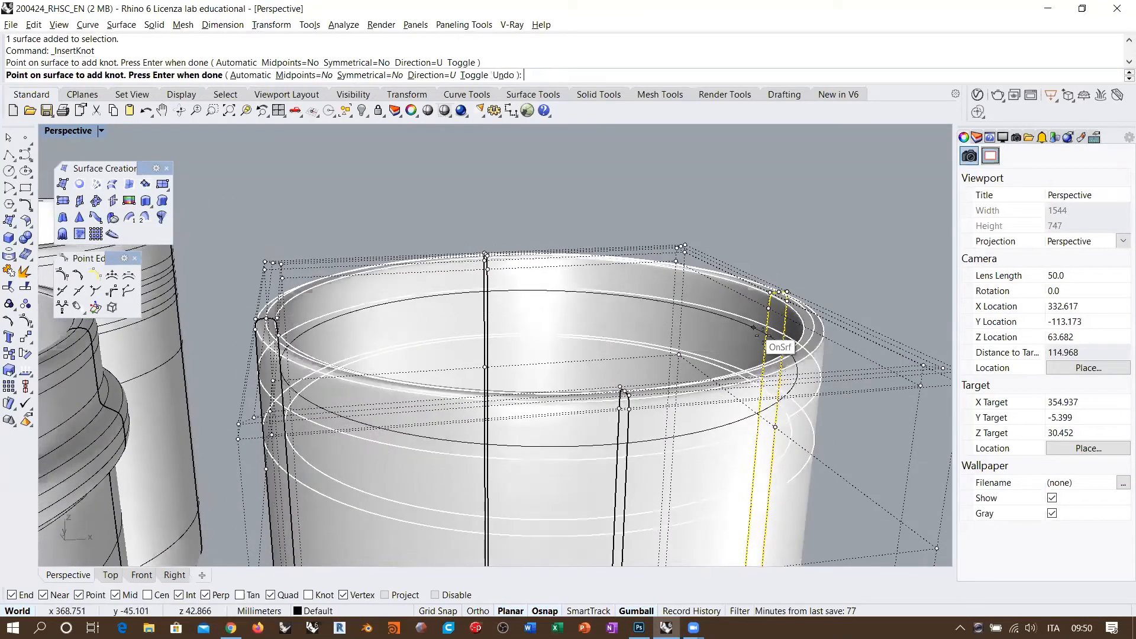
pyautogui.click(766, 337)
# Add a second pair of U-direction knots slightly lower on the outer and inner walls, between the first ring and the existing isocurve.
pyautogui.moveTo(766, 338); pyautogui.dragTo(687, 319, button='right')
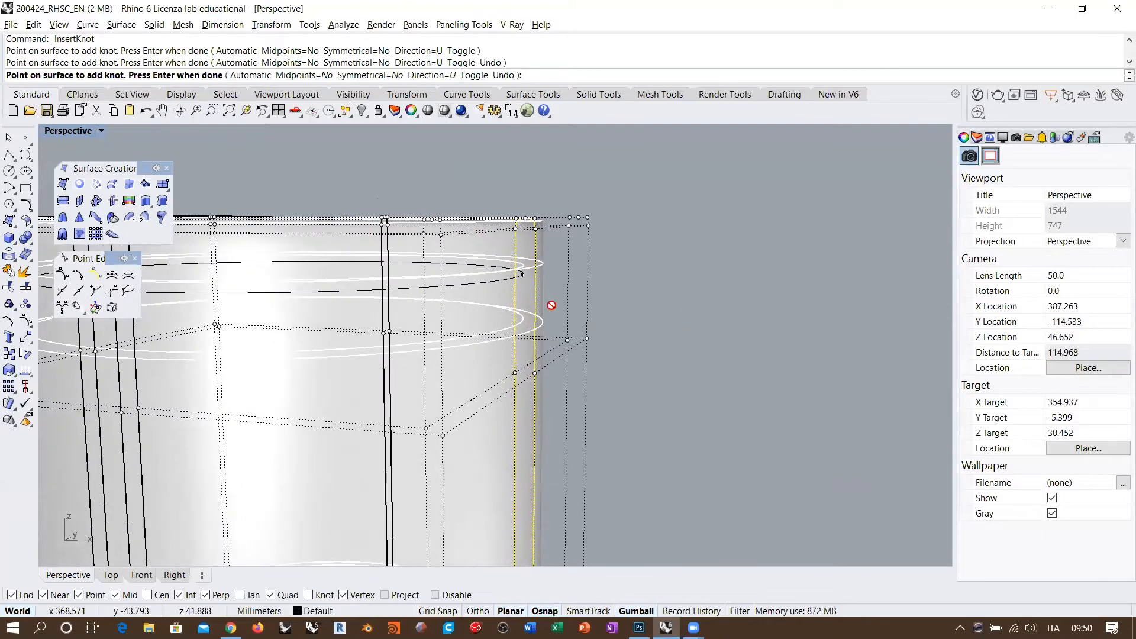
pyautogui.click(516, 294)
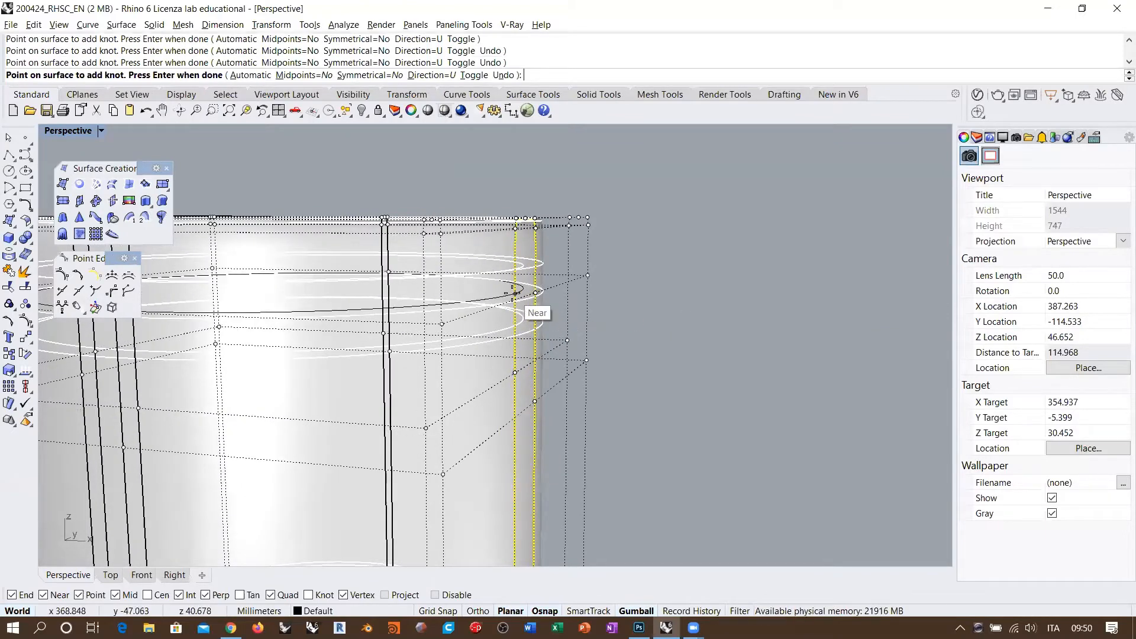
pyautogui.click(514, 294)
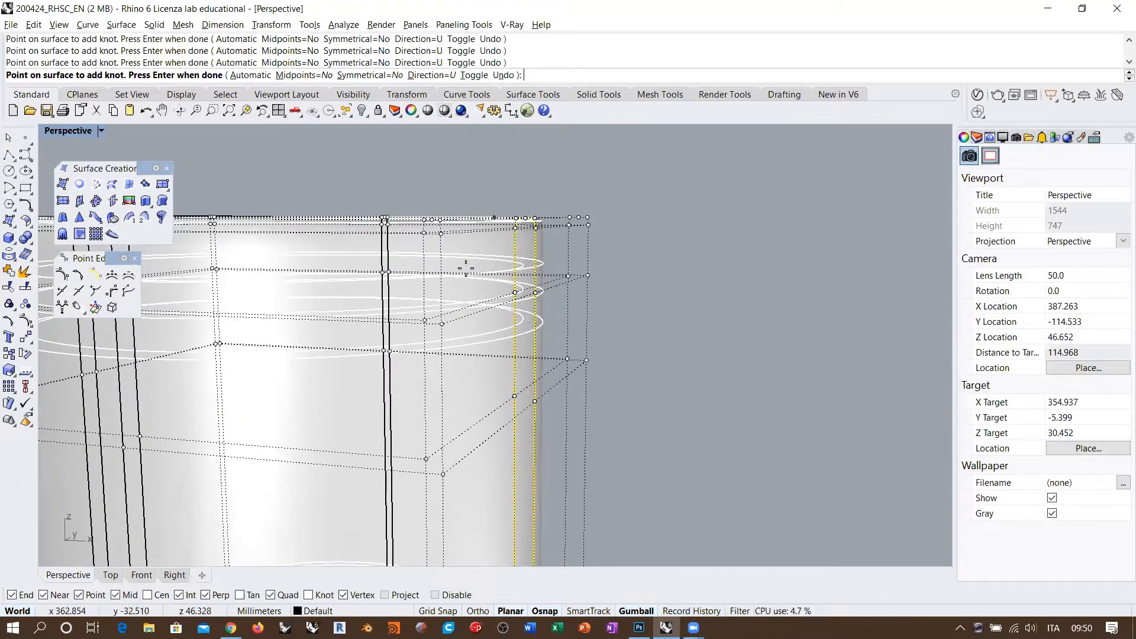
# Add three symmetrical pairs of V-direction knots closely spaced around the cup's seam, with Direction=V and Symmetrical=Yes.
pyautogui.scroll(-6, 587, 261)
pyautogui.moveTo(586, 261); pyautogui.dragTo(500, 322, button='right')
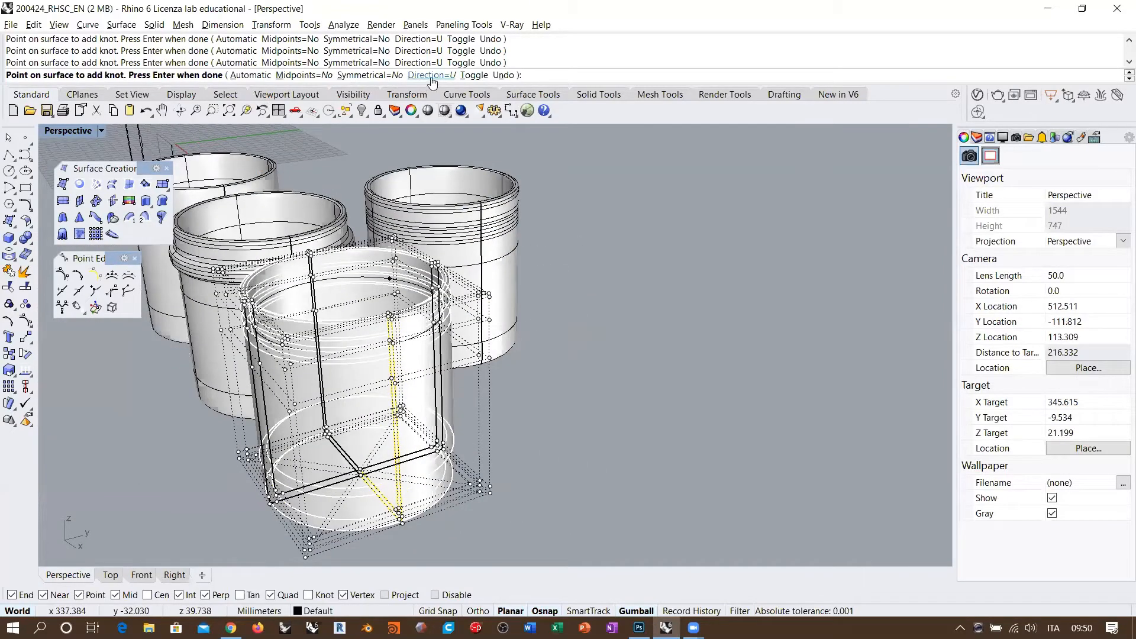
pyautogui.click(462, 75)
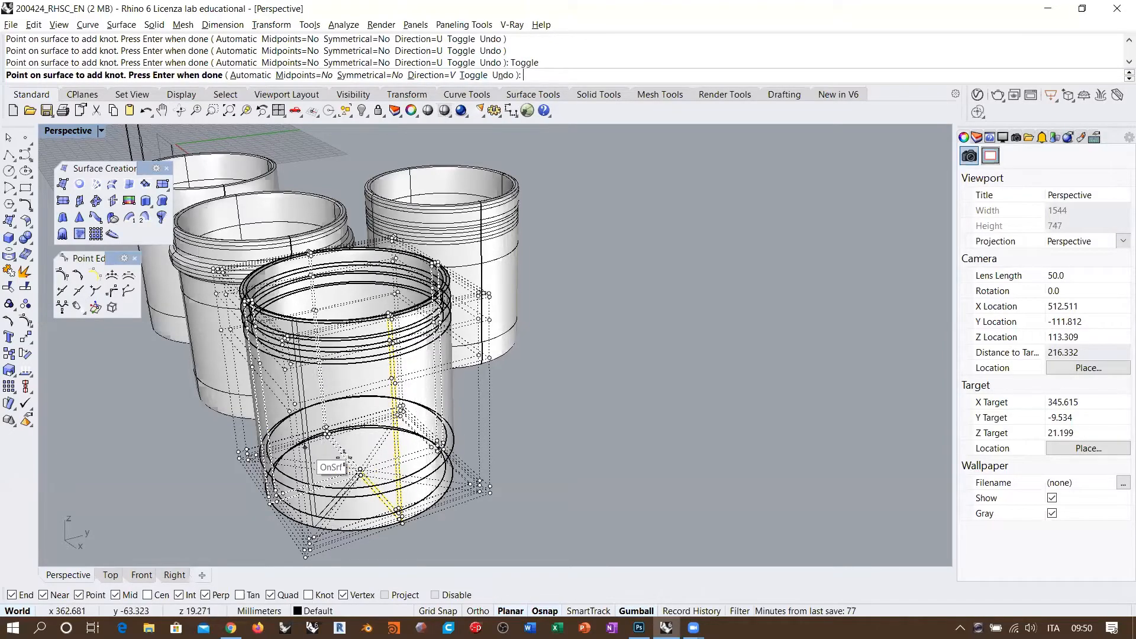
pyautogui.moveTo(463, 396); pyautogui.dragTo(393, 382, button='right')
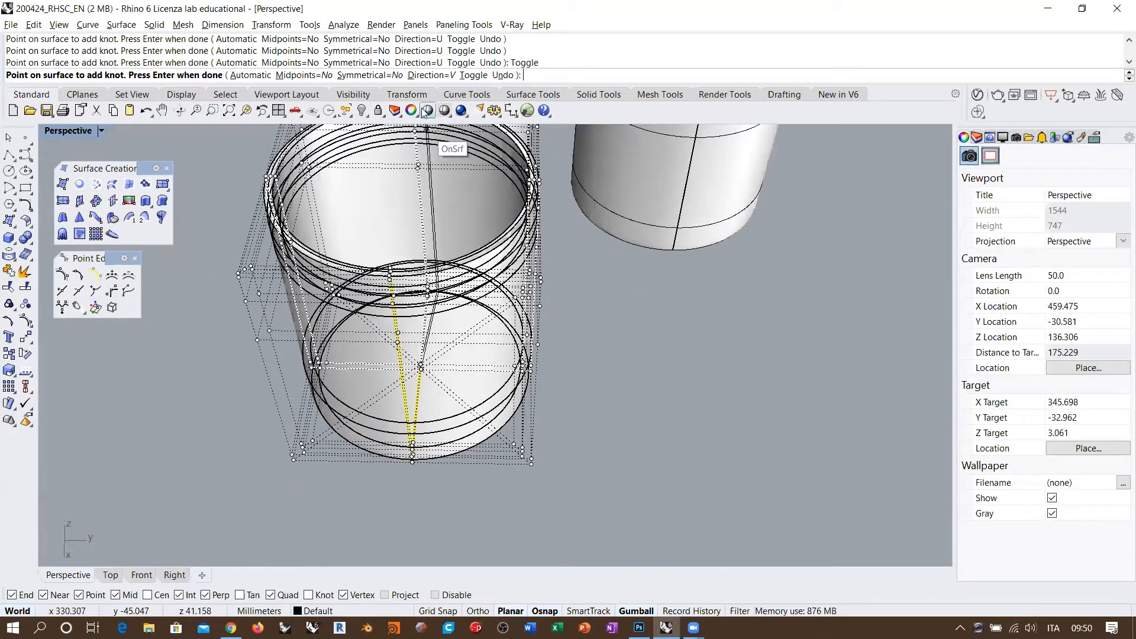
pyautogui.click(369, 76)
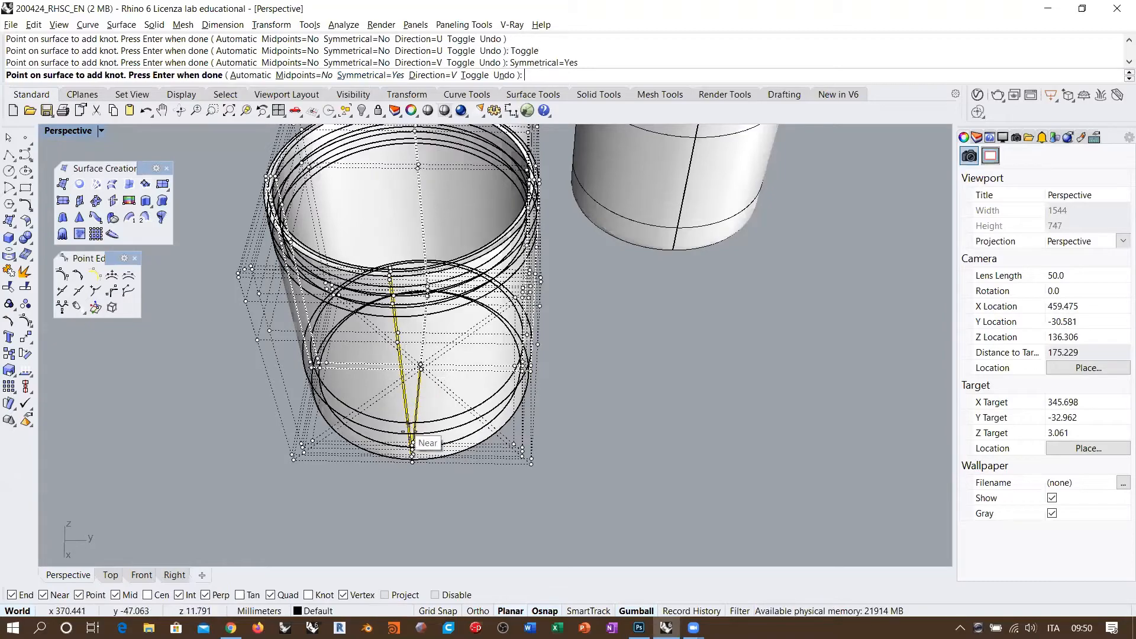
pyautogui.moveTo(448, 447); pyautogui.dragTo(484, 496, button='right')
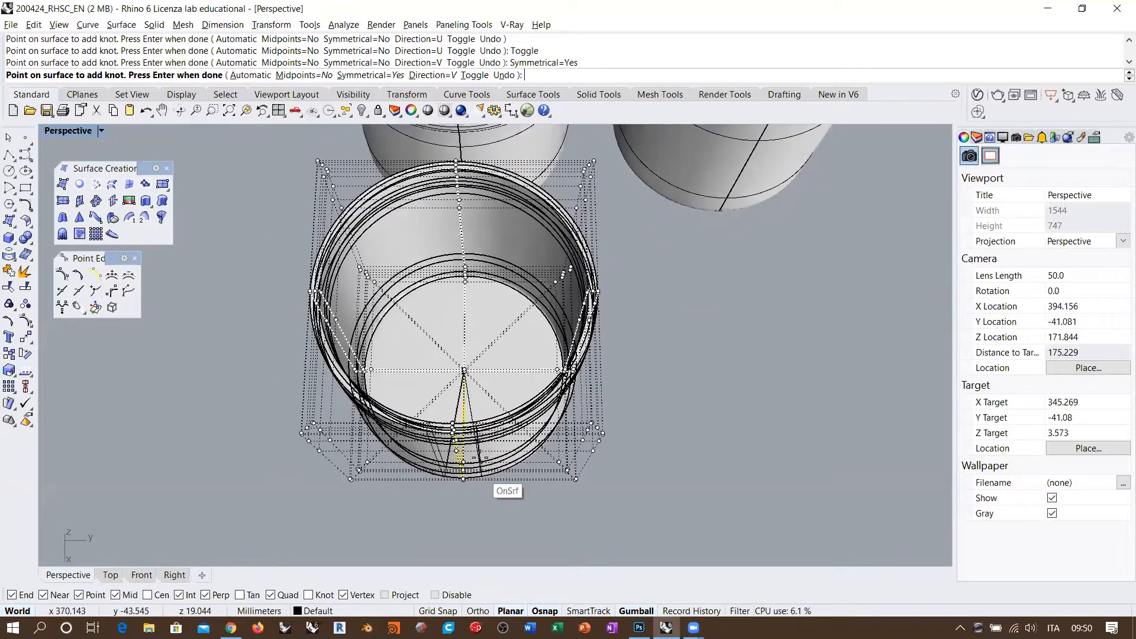
pyautogui.scroll(4, 472, 443)
pyautogui.keyDown('shift'); pyautogui.moveTo(472, 444); pyautogui.dragTo(495, 429, button='right'); pyautogui.keyUp('shift')
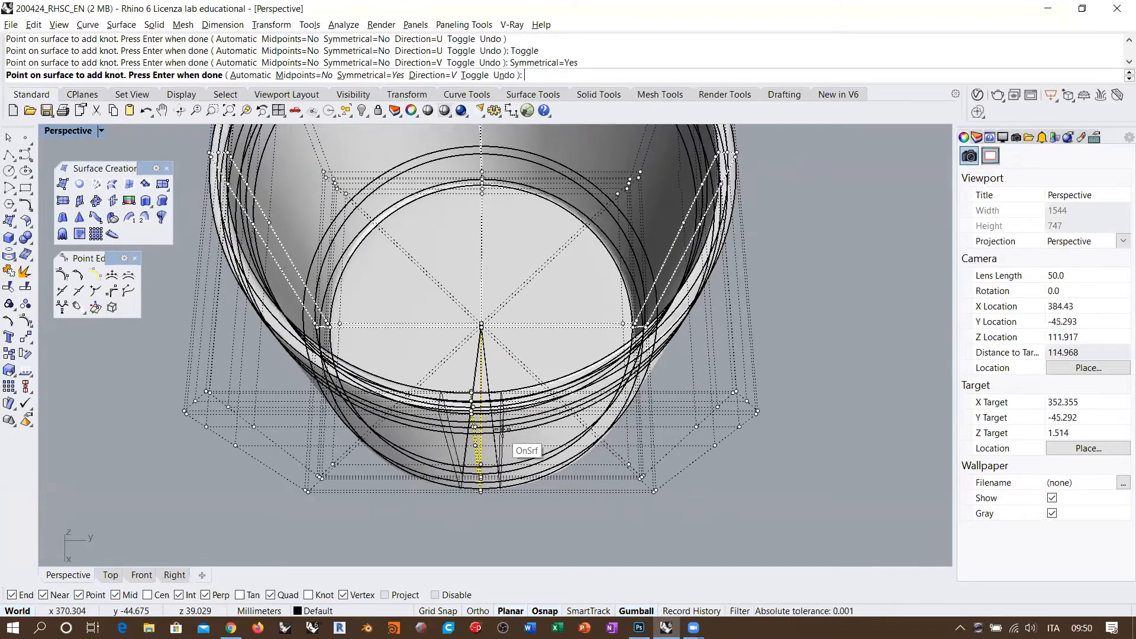
pyautogui.click(497, 429)
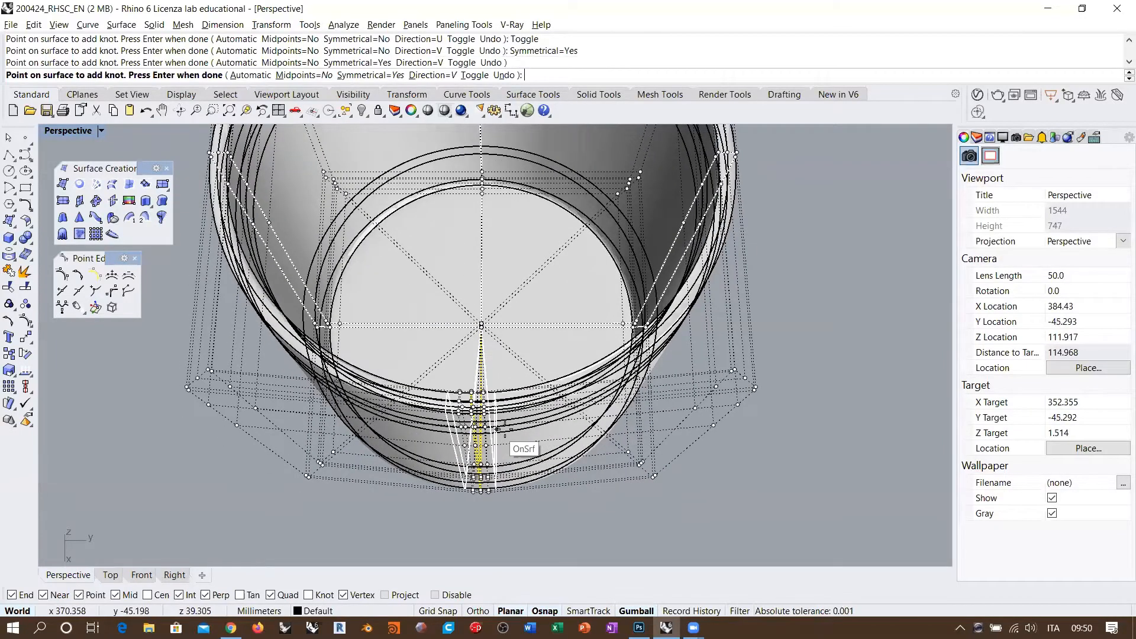
pyautogui.click(527, 425)
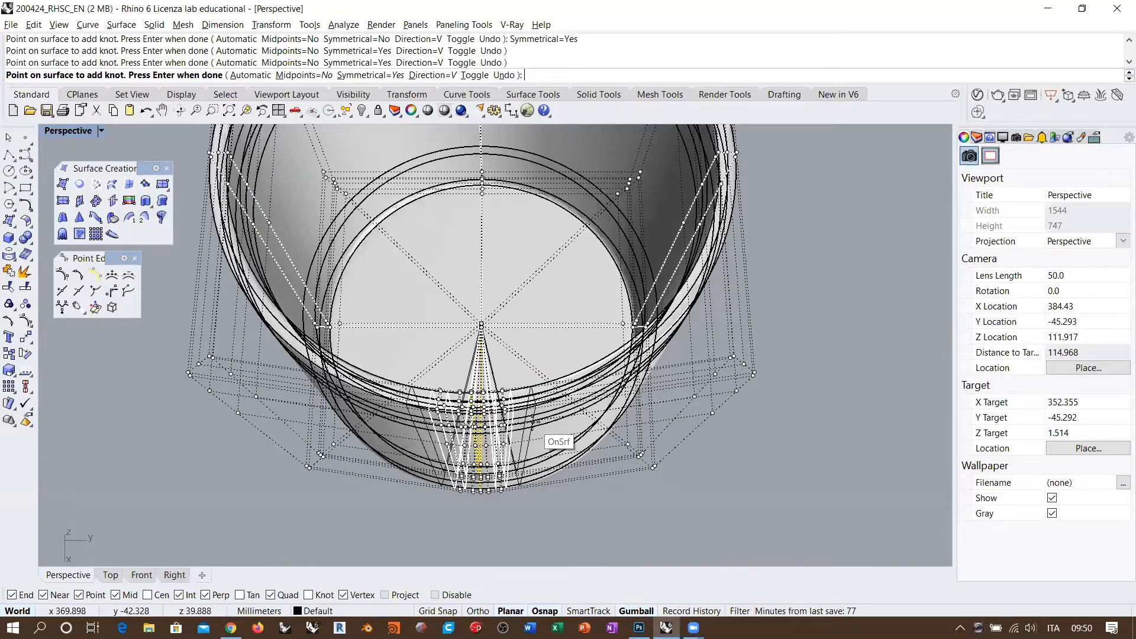
pyautogui.click(529, 426)
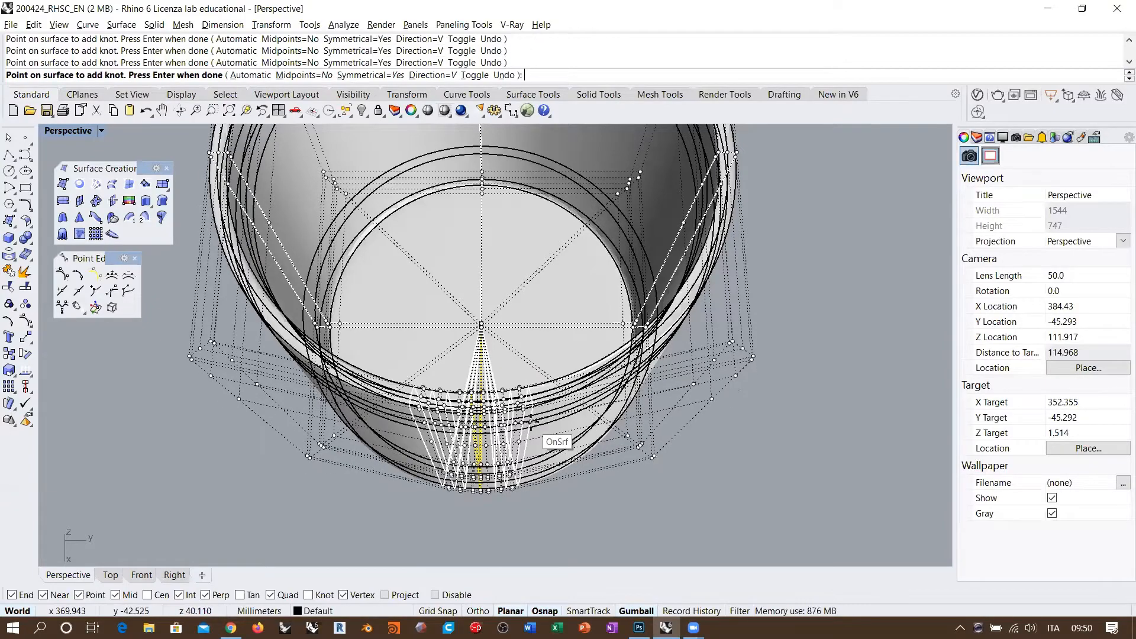
pyautogui.rightClick(581, 413)
# Finish the V-direction knot insertion on the plain cup's surface.
pyautogui.scroll(-4, 462, 378)
pyautogui.moveTo(462, 378); pyautogui.dragTo(597, 380, button='right')
pyautogui.click(637, 410)
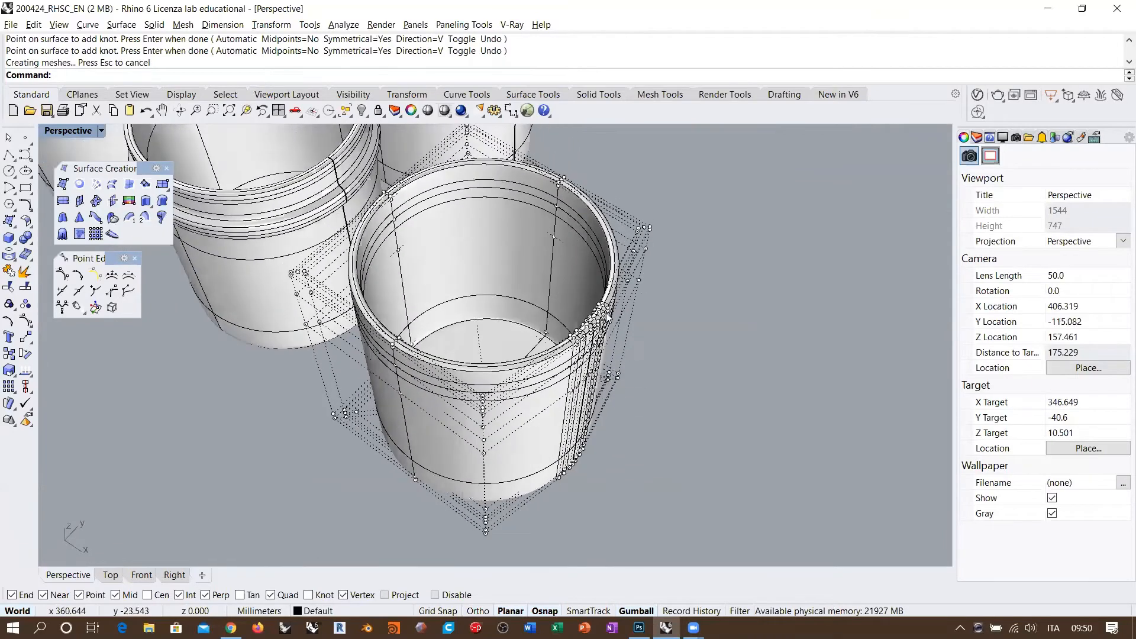
# Check the cup surface's U and V point counts and degrees in the Rebuild options without rebuilding it.
pyautogui.click(601, 249)
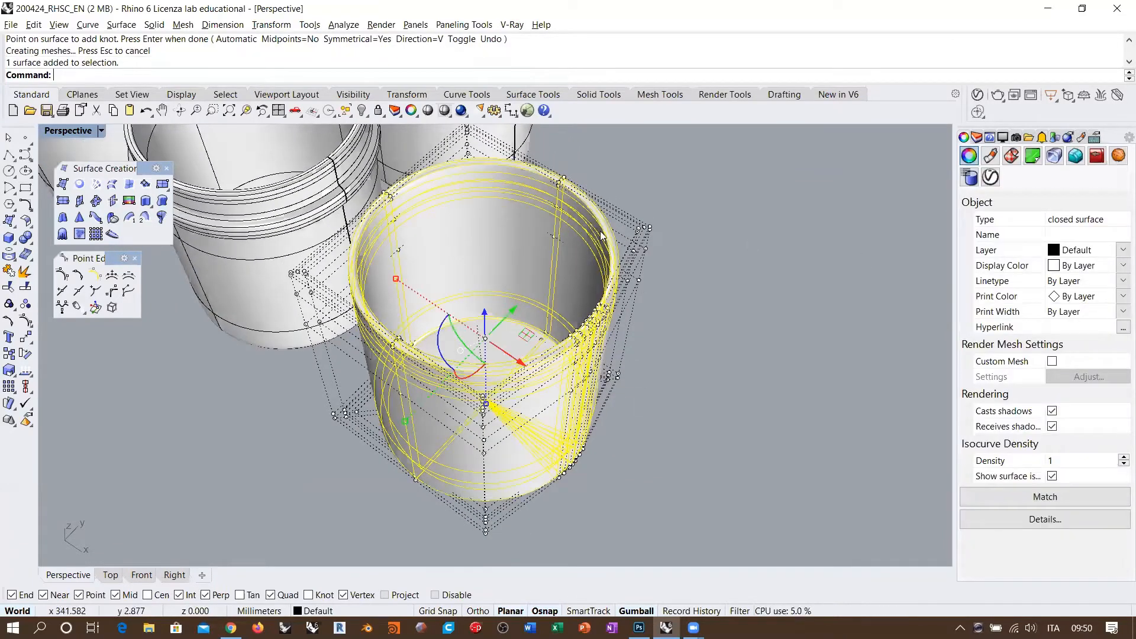
pyautogui.write('Rebuild')
pyautogui.press('Return')
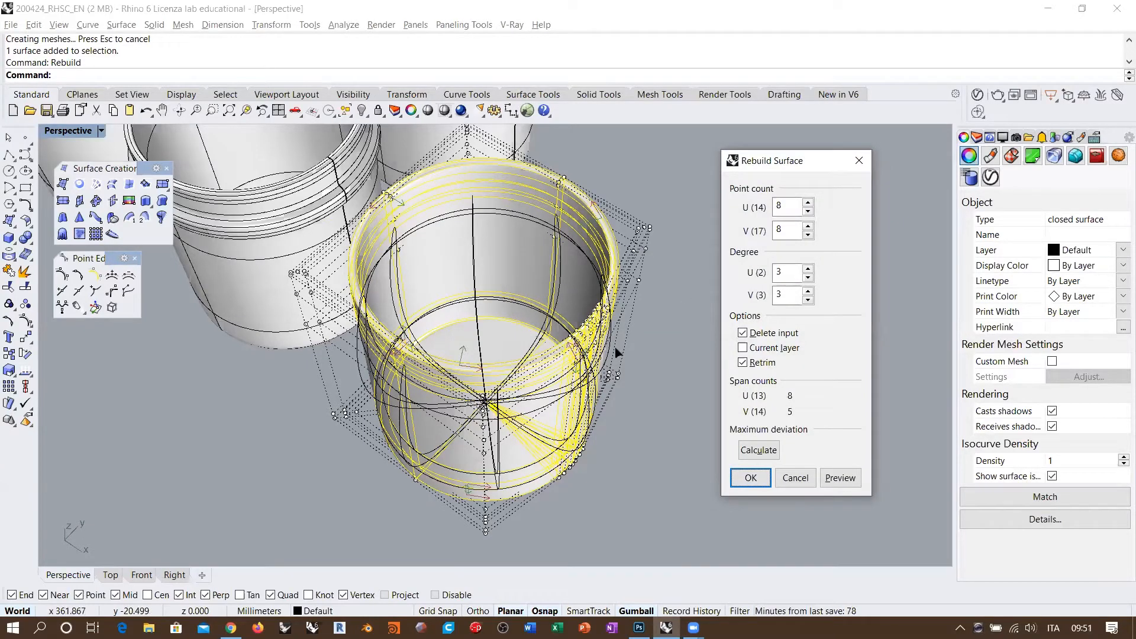
pyautogui.click(813, 481)
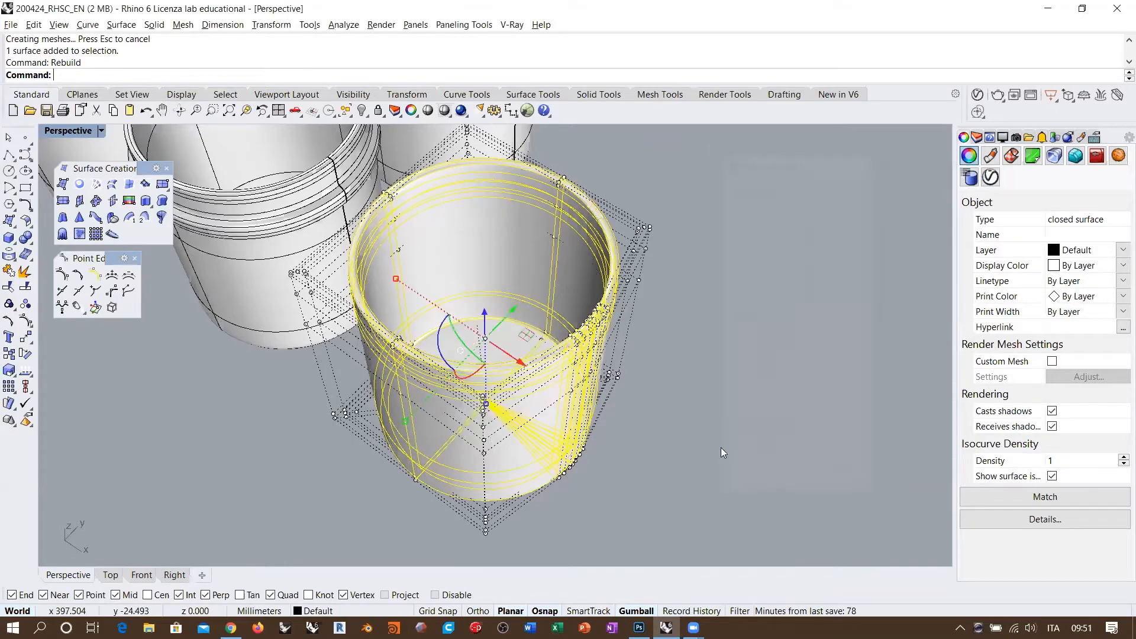
pyautogui.moveTo(595, 337); pyautogui.dragTo(505, 289, button='right')
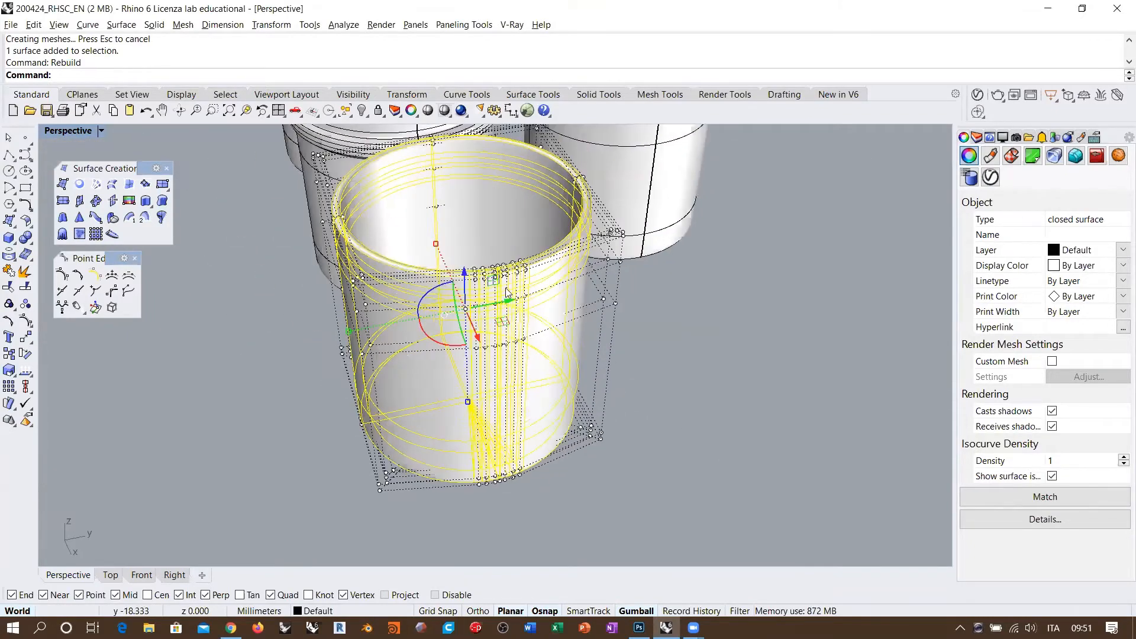
pyautogui.press('Escape')
# Try moving the full V row of control points at the cup's seam outward, and undo the move.
pyautogui.scroll(6, 503, 301)
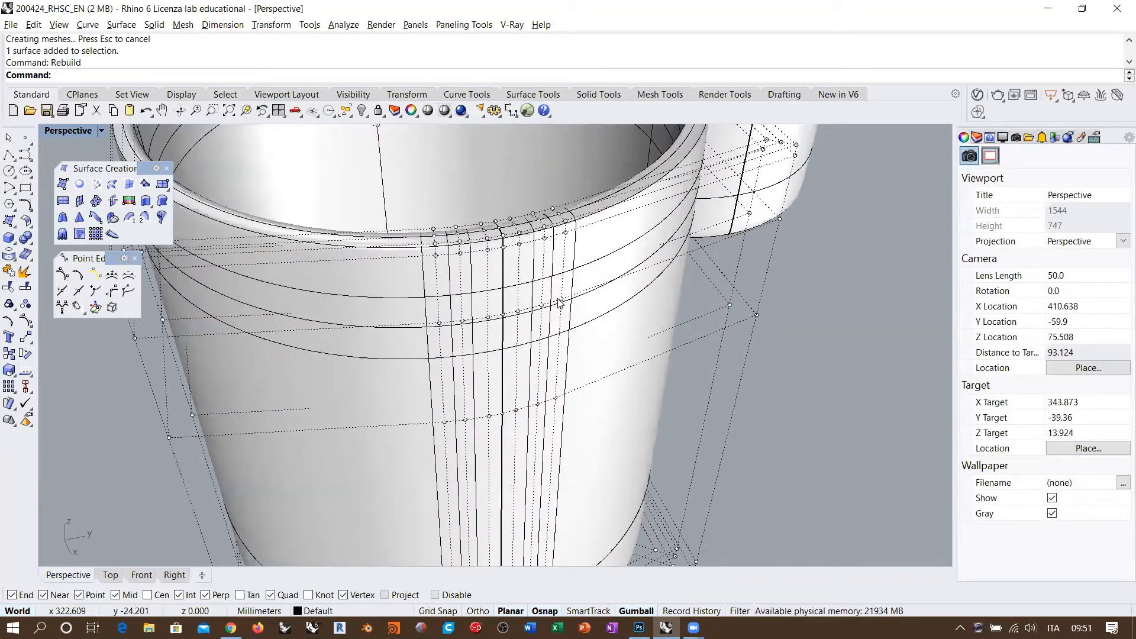
pyautogui.click(504, 318)
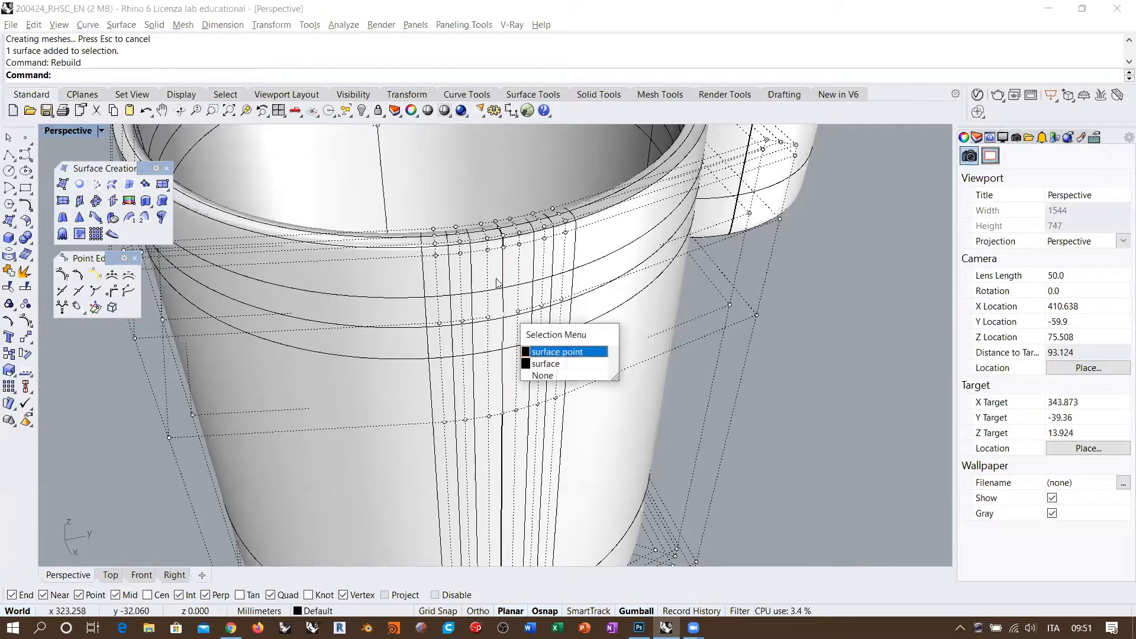
pyautogui.click(545, 351)
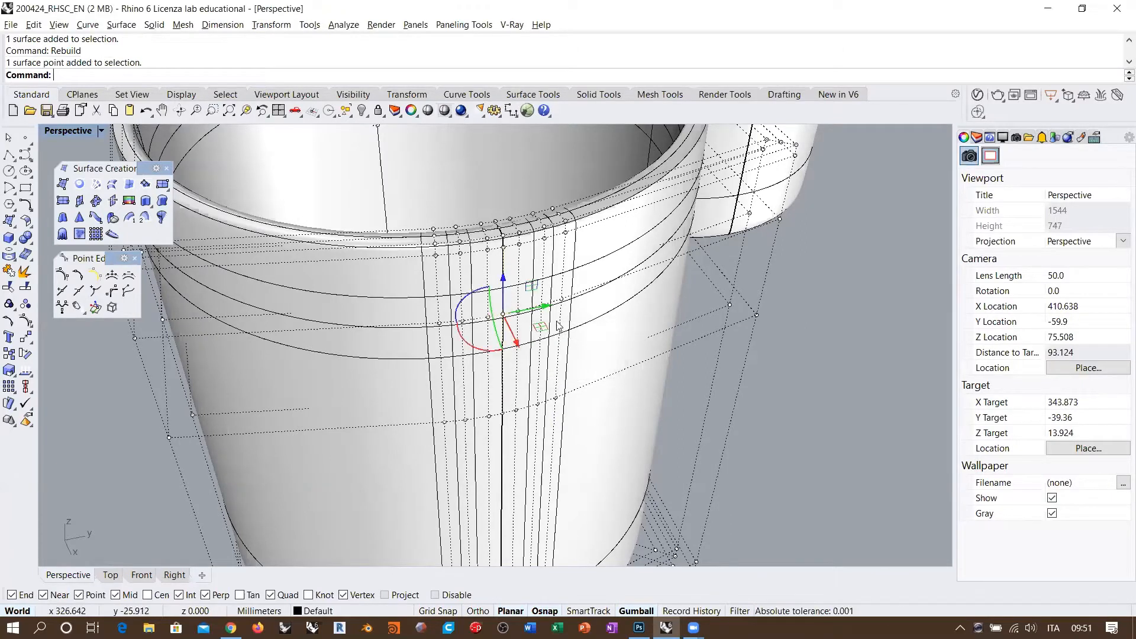
pyautogui.middleClick(568, 289)
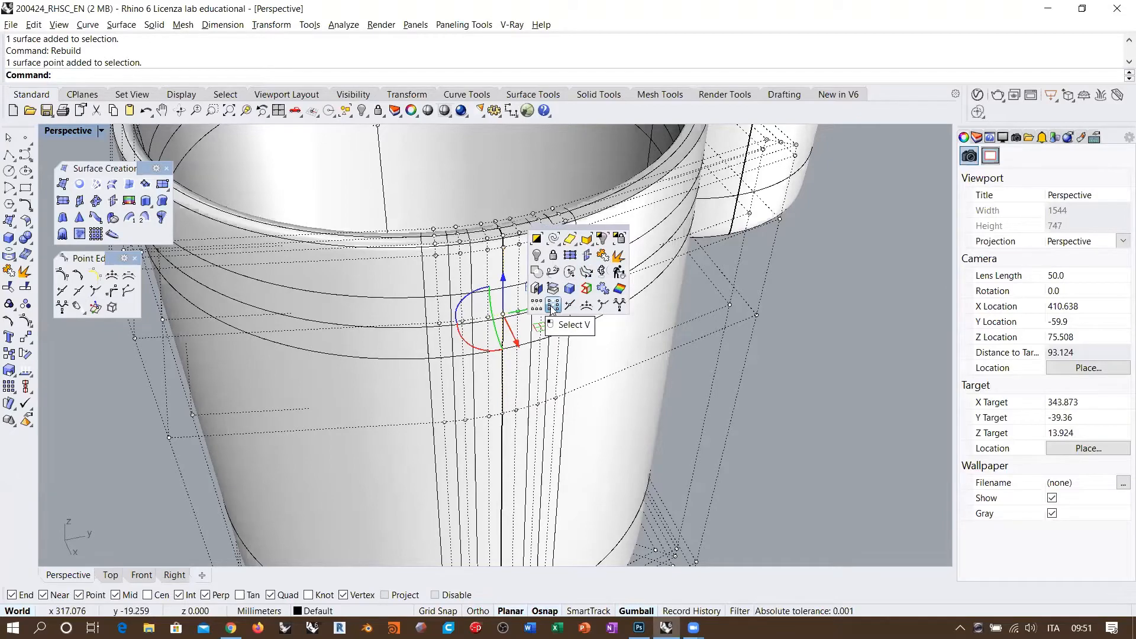
pyautogui.click(553, 306)
pyautogui.moveTo(553, 318); pyautogui.dragTo(664, 319, button='right')
pyautogui.moveTo(585, 334); pyautogui.dragTo(629, 345)
pyautogui.click(744, 336)
pyautogui.moveTo(744, 336); pyautogui.dragTo(569, 297, button='right')
pyautogui.scroll(4, 569, 297)
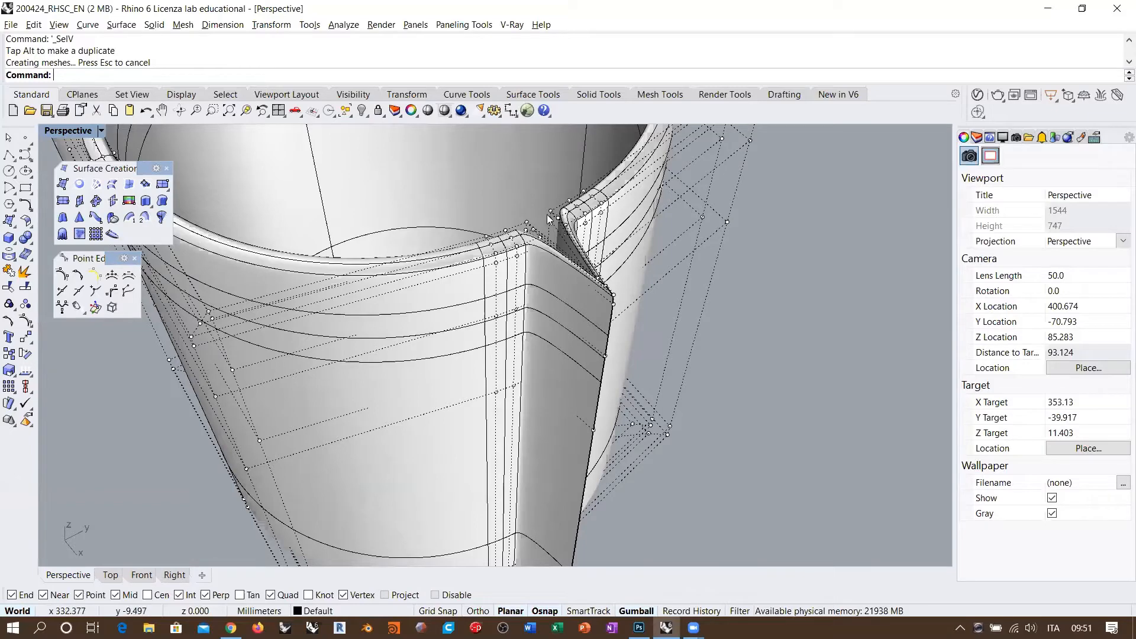
pyautogui.hotkey('ctrl', 'z')
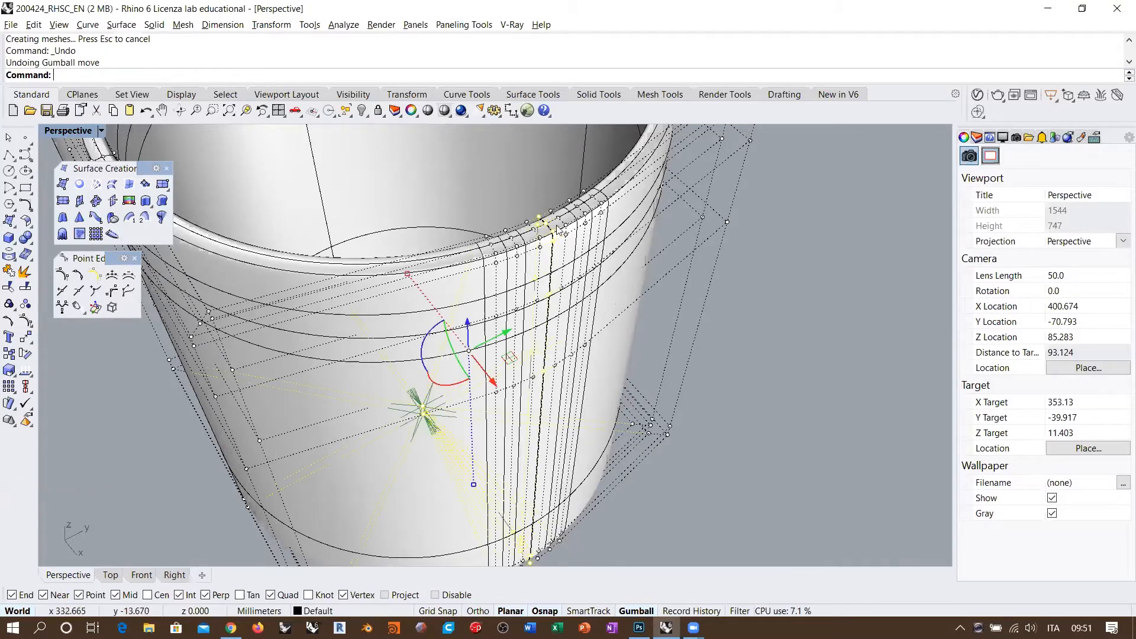
# Try pulling only the outer-wall row of control points just below the rim around the seam outward along X, and undo the move.
pyautogui.moveTo(555, 248); pyautogui.dragTo(422, 329, button='right')
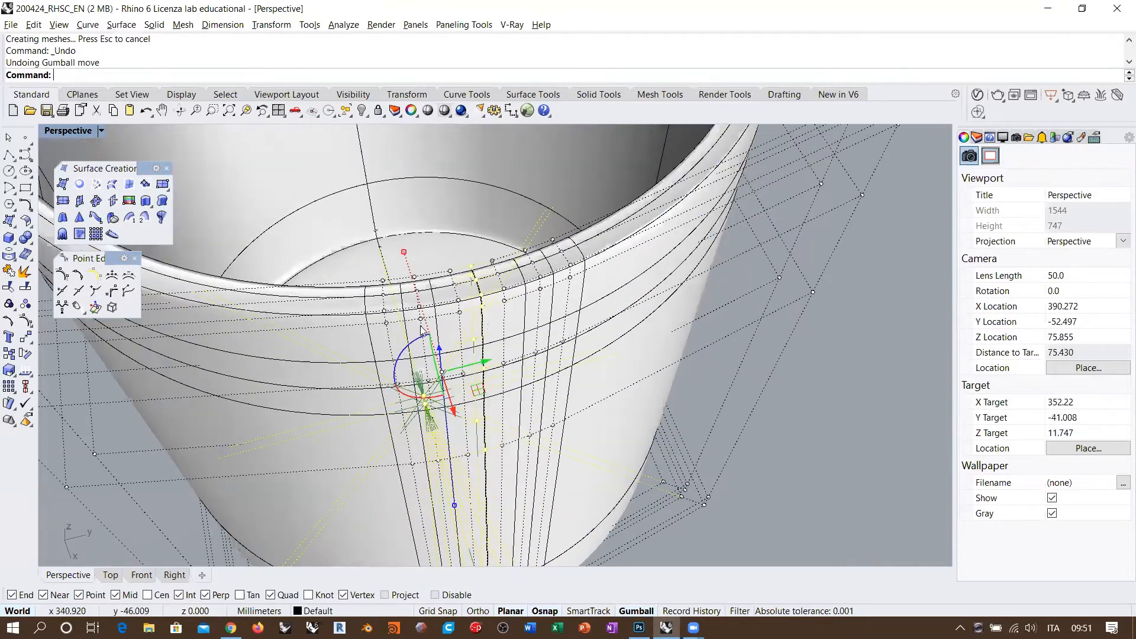
pyautogui.click(460, 314)
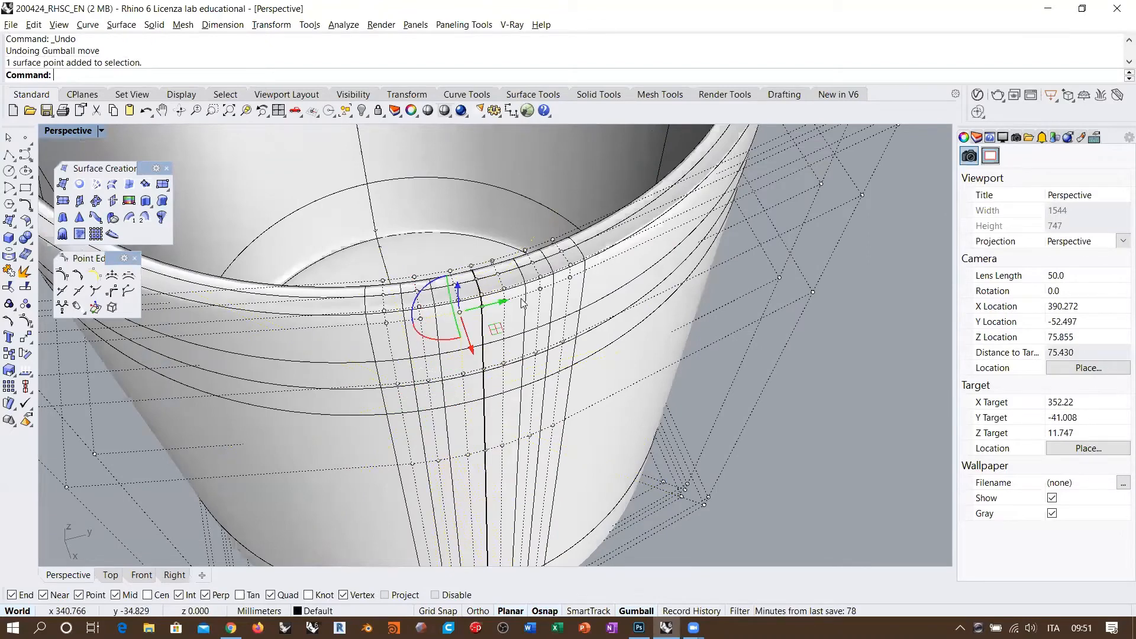
pyautogui.keyDown('shift'); pyautogui.click(420, 320); pyautogui.keyUp('shift')
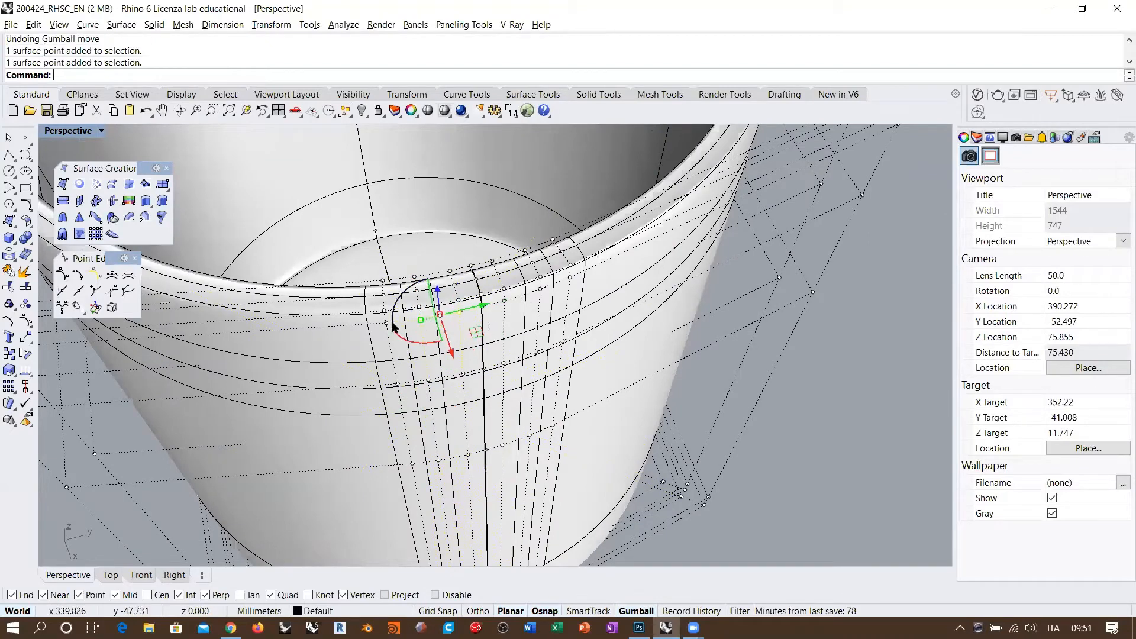
pyautogui.keyDown('shift'); pyautogui.click(386, 323); pyautogui.keyUp('shift')
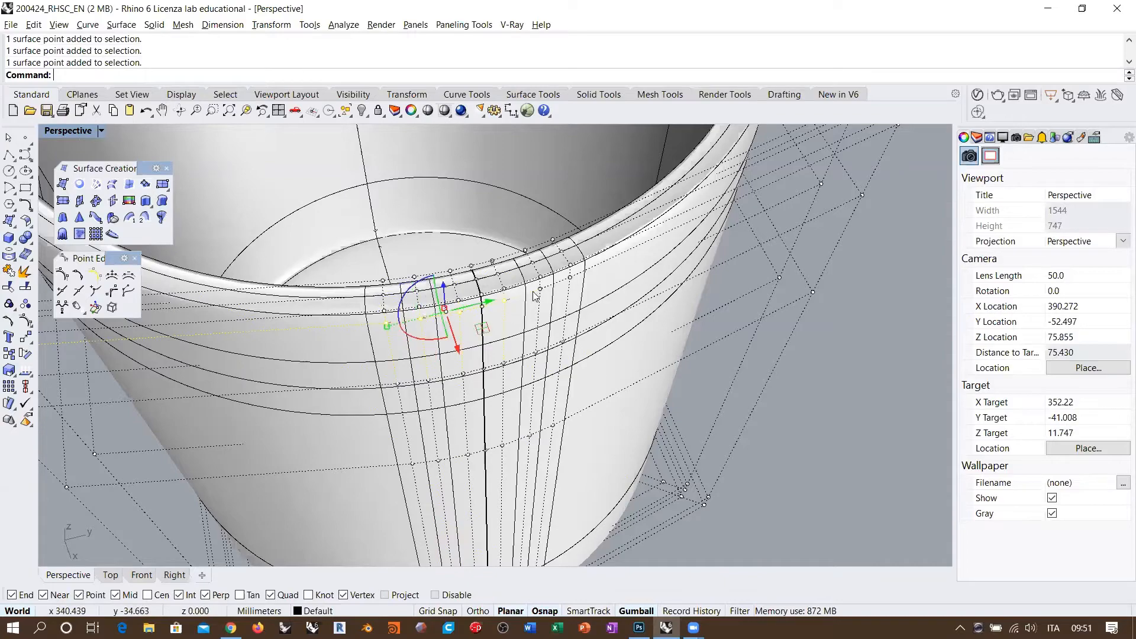
pyautogui.moveTo(567, 290); pyautogui.dragTo(674, 296, button='right')
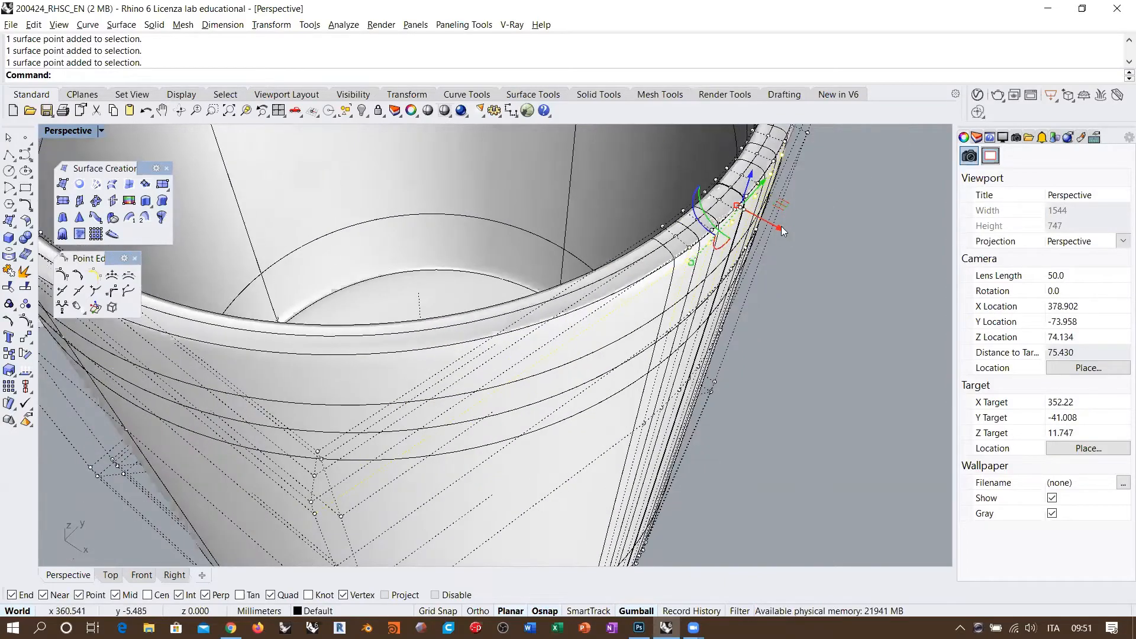
pyautogui.moveTo(782, 226); pyautogui.dragTo(864, 271)
pyautogui.moveTo(841, 394); pyautogui.dragTo(645, 379, button='right')
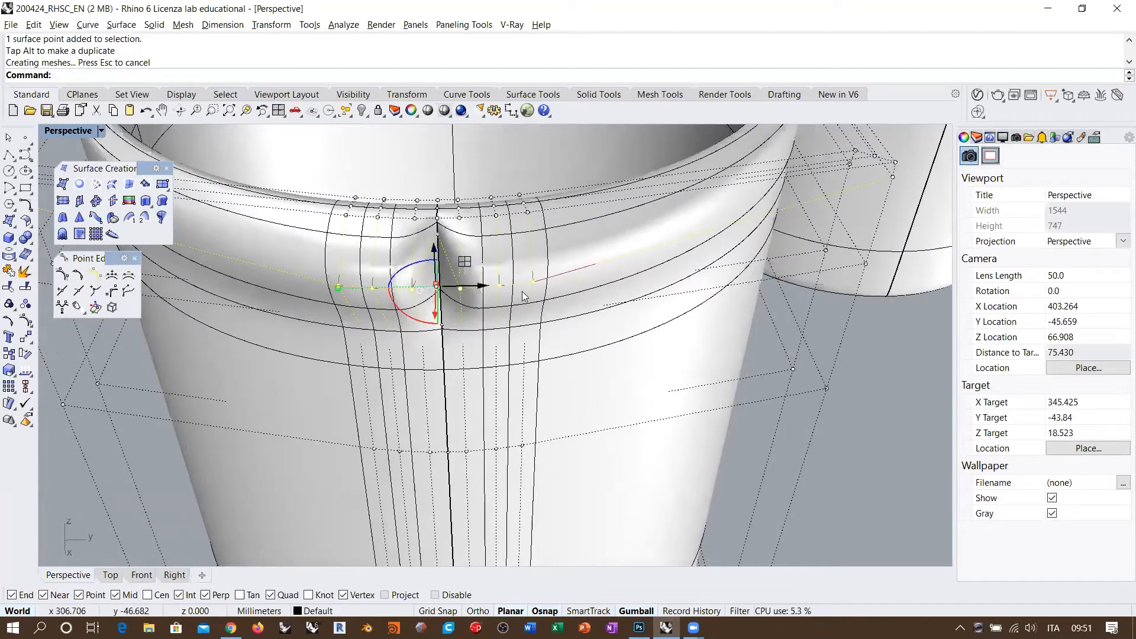
pyautogui.moveTo(431, 270); pyautogui.dragTo(625, 233, button='right')
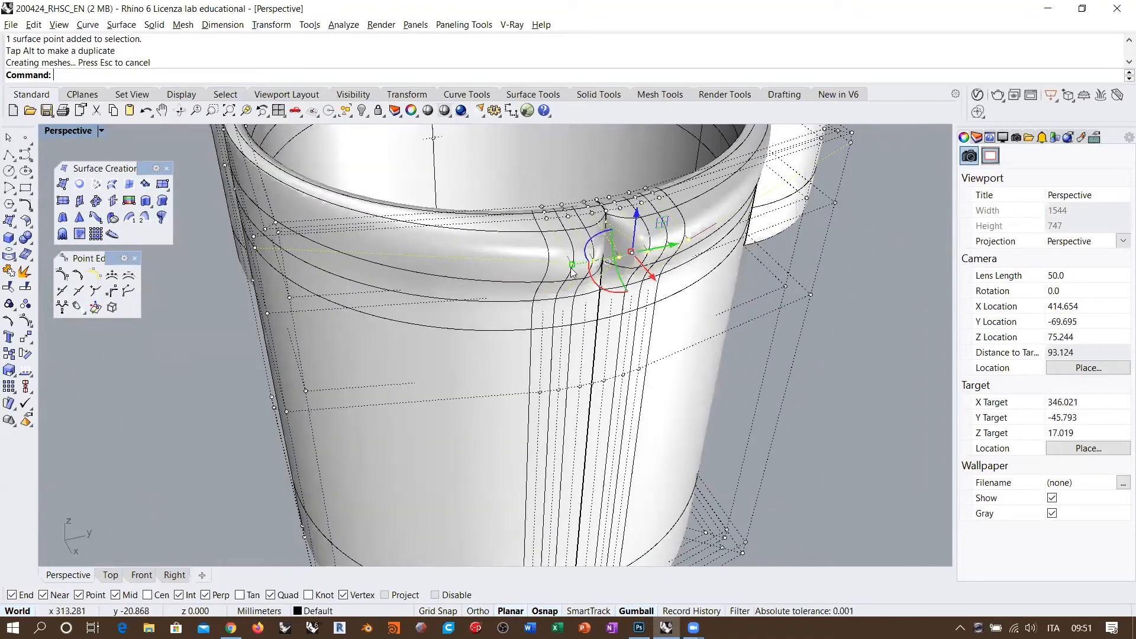
pyautogui.hotkey('ctrl', 'z')
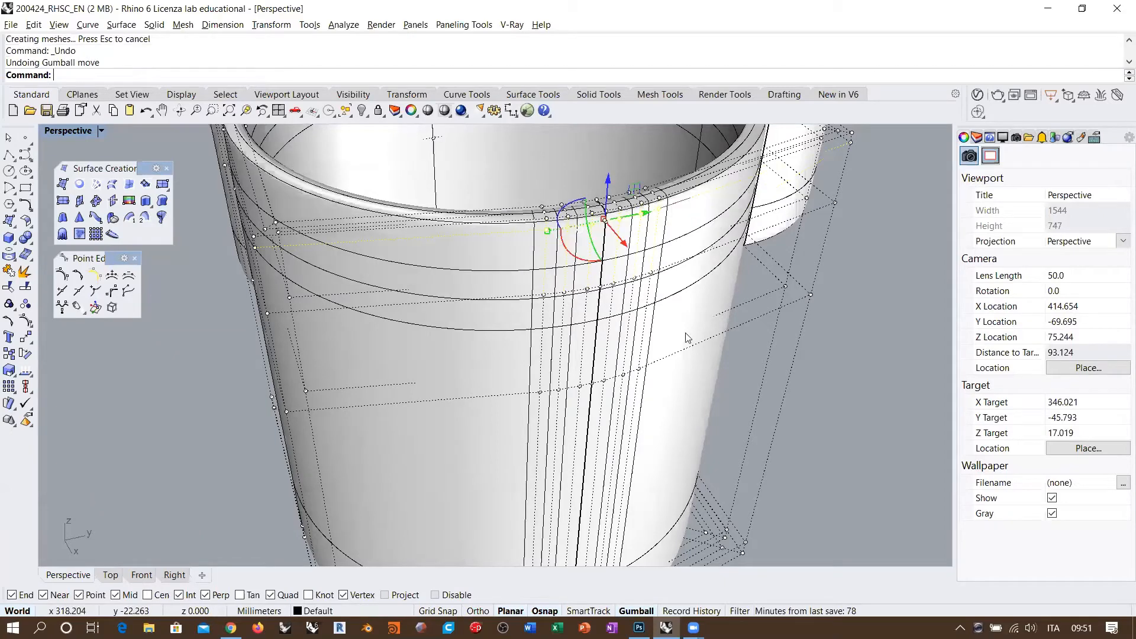
# Examine how the control points on the inner and outer walls correspond around the seam near the rim.
pyautogui.keyDown('shift'); pyautogui.moveTo(682, 319); pyautogui.dragTo(567, 283, button='right'); pyautogui.keyUp('shift')
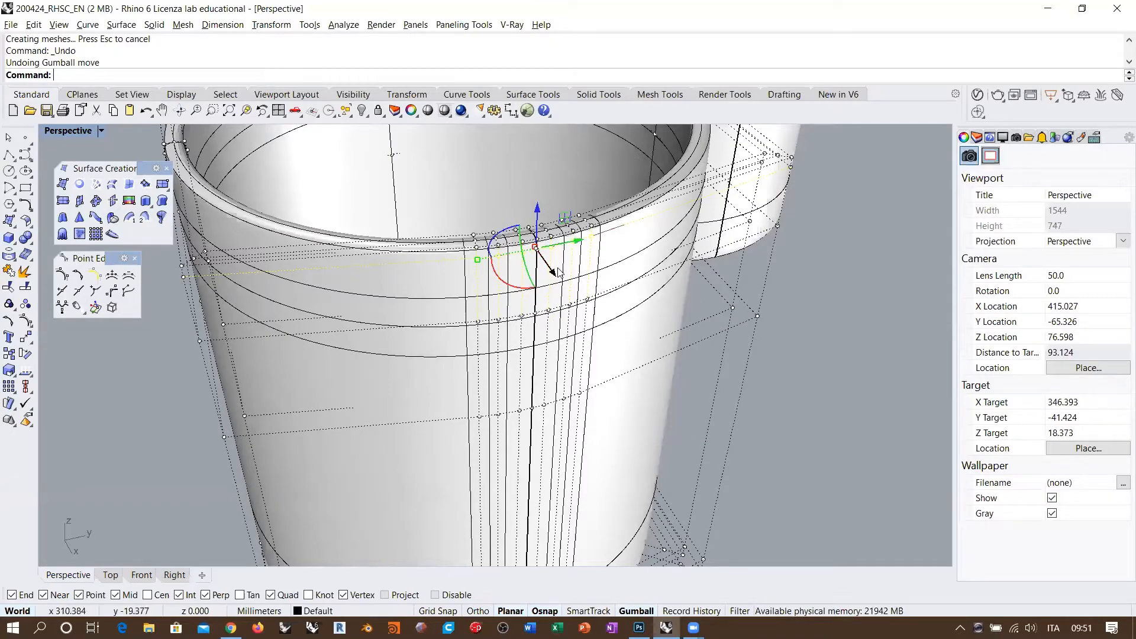
pyautogui.moveTo(563, 287); pyautogui.dragTo(599, 312, button='right')
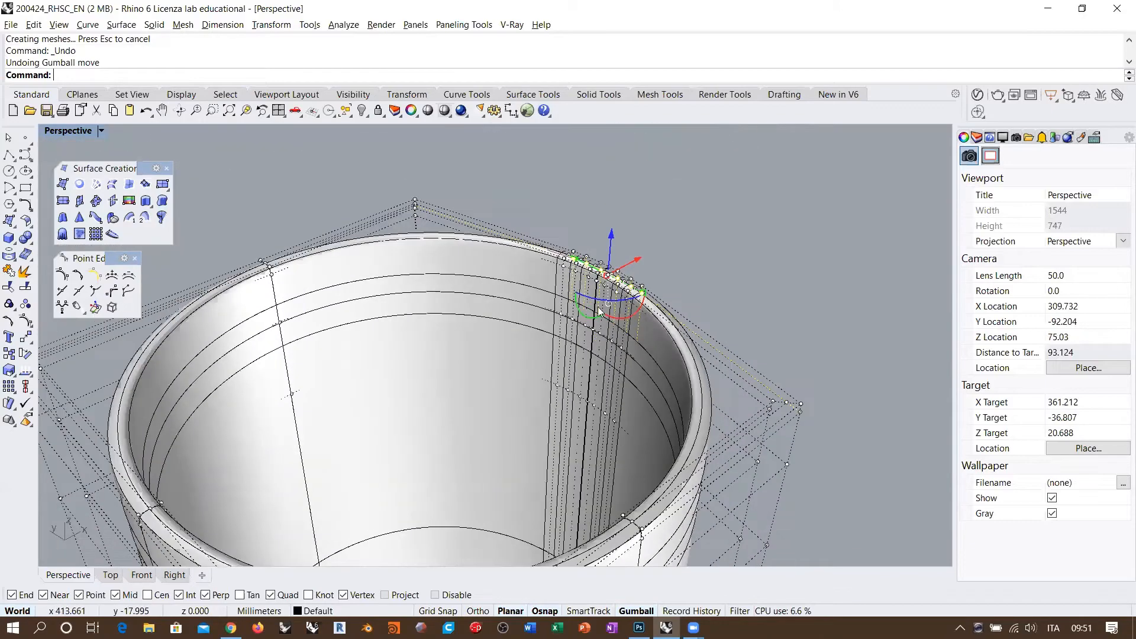
pyautogui.click(705, 222)
pyautogui.scroll(2, 597, 277)
pyautogui.moveTo(672, 268); pyautogui.dragTo(608, 275, button='right')
pyautogui.scroll(2, 616, 284)
pyautogui.moveTo(633, 314); pyautogui.dragTo(611, 340, button='right')
pyautogui.click(601, 331)
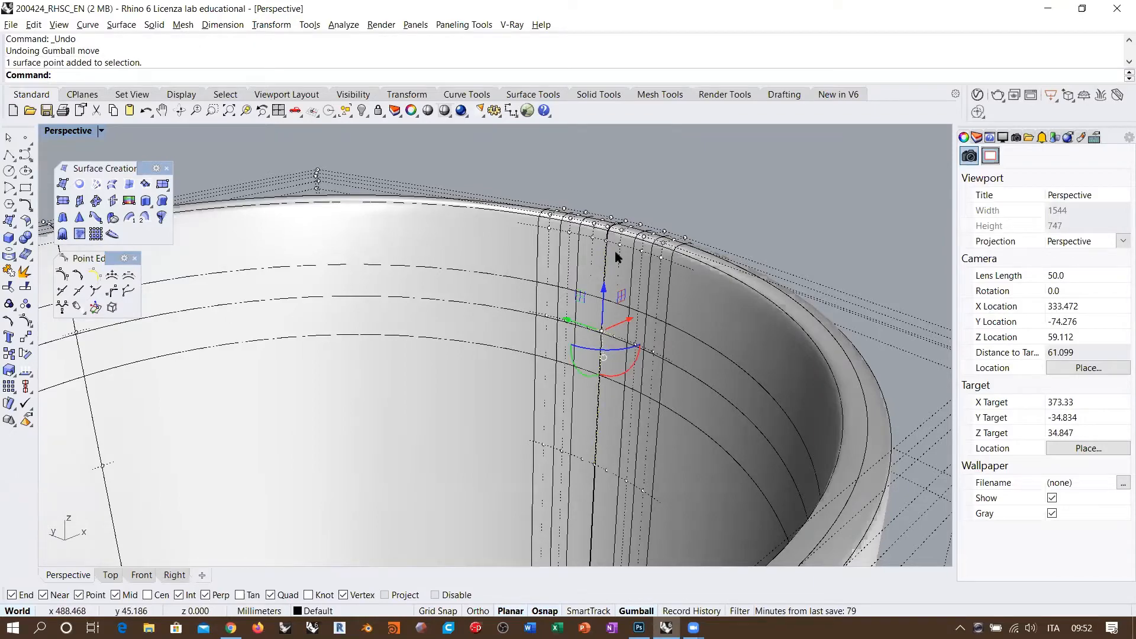
pyautogui.moveTo(605, 241); pyautogui.dragTo(463, 305, button='right')
pyautogui.scroll(5, 346, 307)
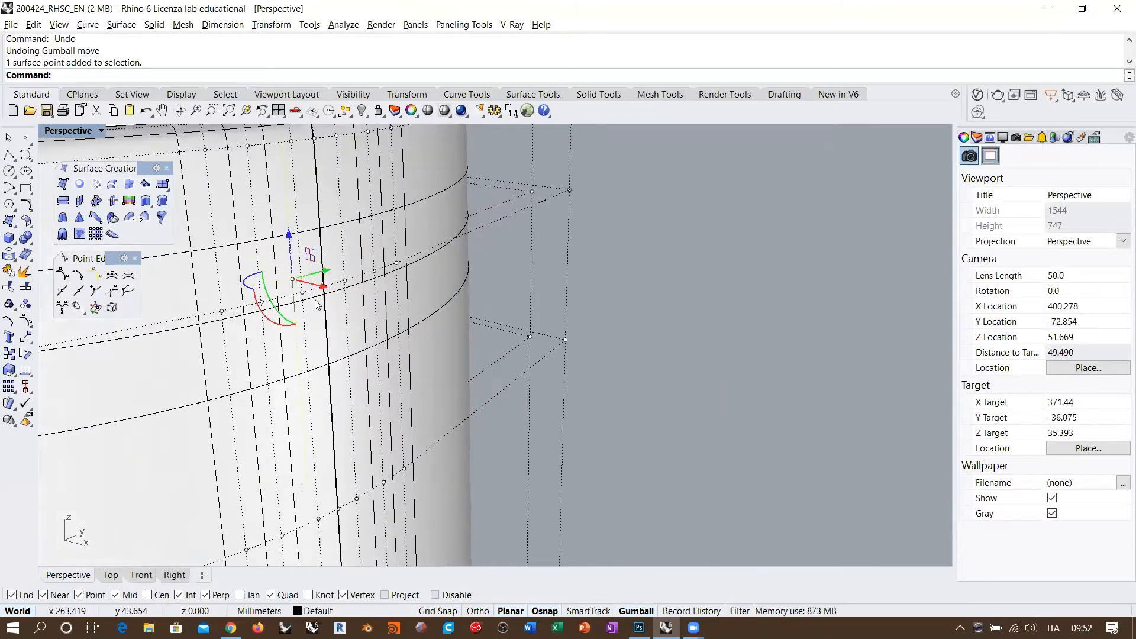
pyautogui.click(329, 285)
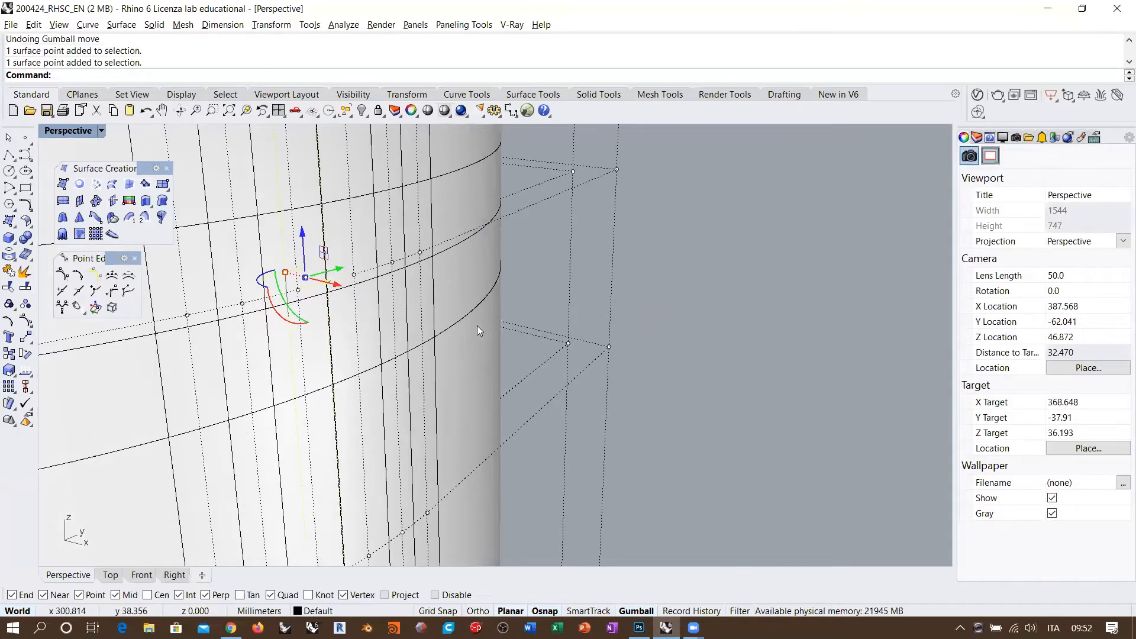
pyautogui.scroll(-5, 536, 373)
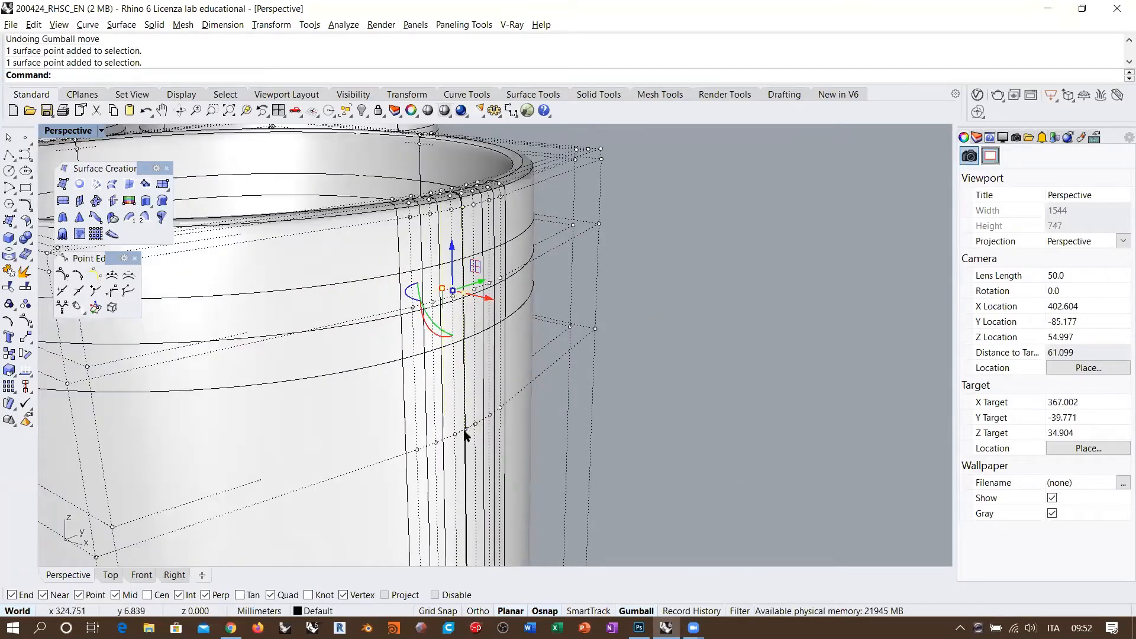
pyautogui.moveTo(464, 432); pyautogui.dragTo(602, 403, button='right')
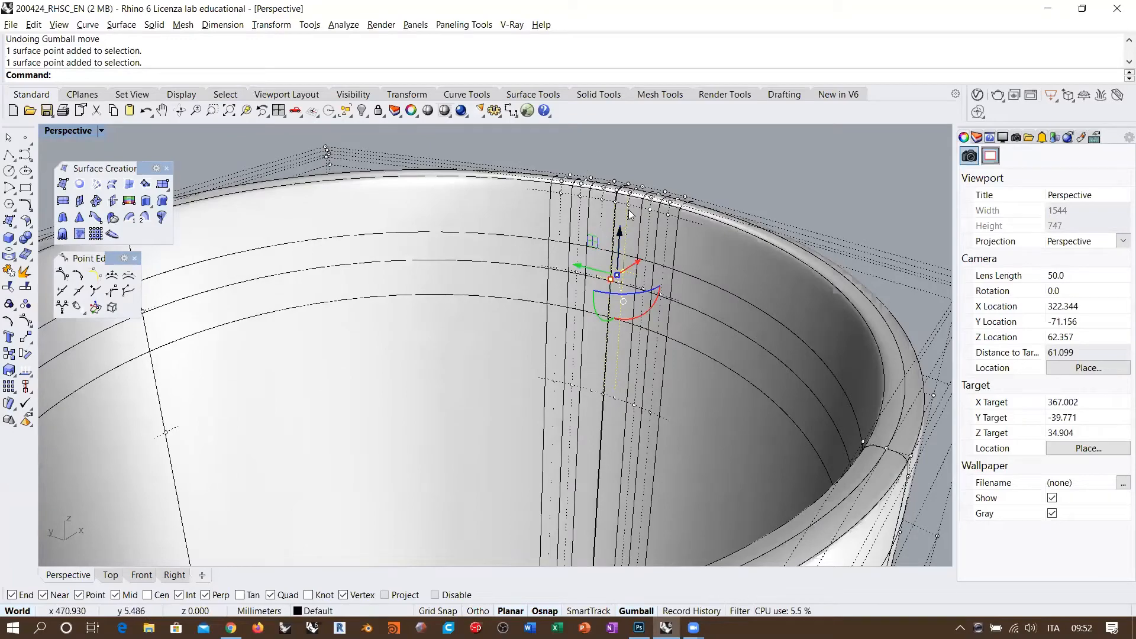
pyautogui.moveTo(630, 214); pyautogui.dragTo(515, 159, button='right')
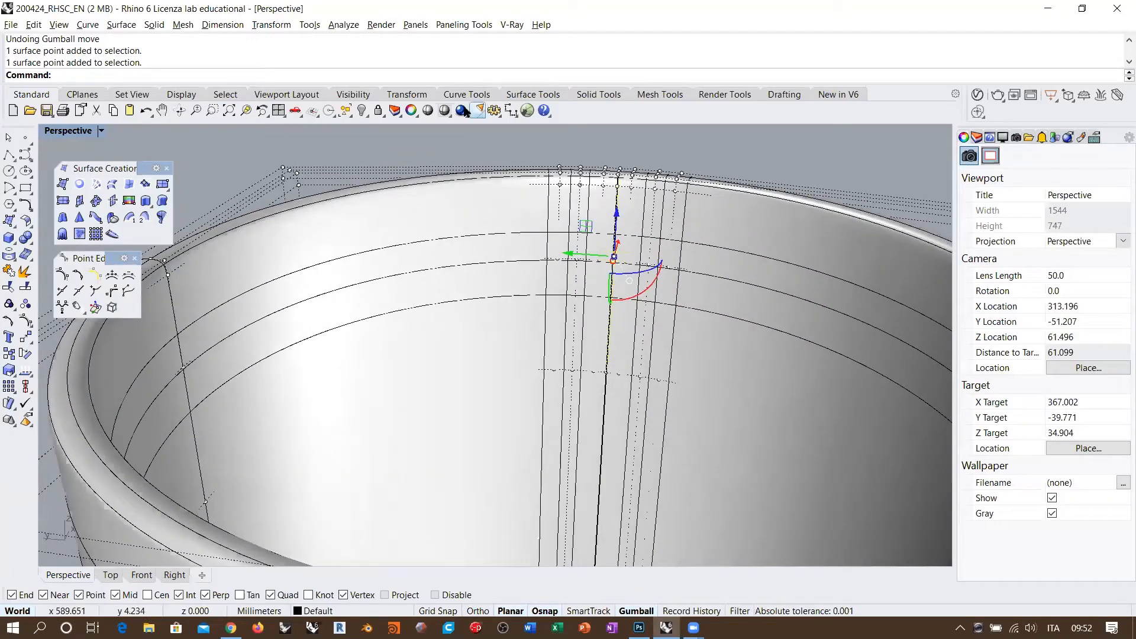
# In Wireframe display, select the upper control points of both walls around the seam, move them outward along X into a spout, and return to Shaded.
pyautogui.click(463, 110)
pyautogui.scroll(5, 613, 291)
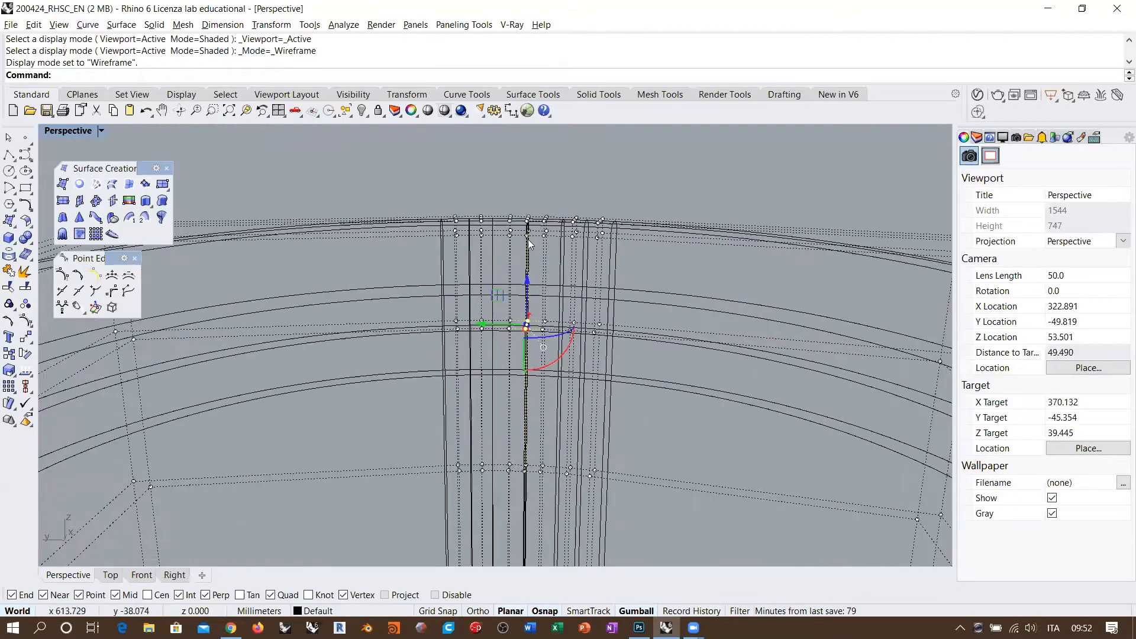
pyautogui.scroll(2, 528, 239)
pyautogui.moveTo(528, 239); pyautogui.dragTo(536, 206, button='right')
pyautogui.moveTo(486, 182); pyautogui.dragTo(559, 366)
pyautogui.moveTo(600, 305); pyautogui.dragTo(507, 312, button='right')
pyautogui.moveTo(507, 311); pyautogui.dragTo(608, 336)
pyautogui.scroll(-8, 599, 265)
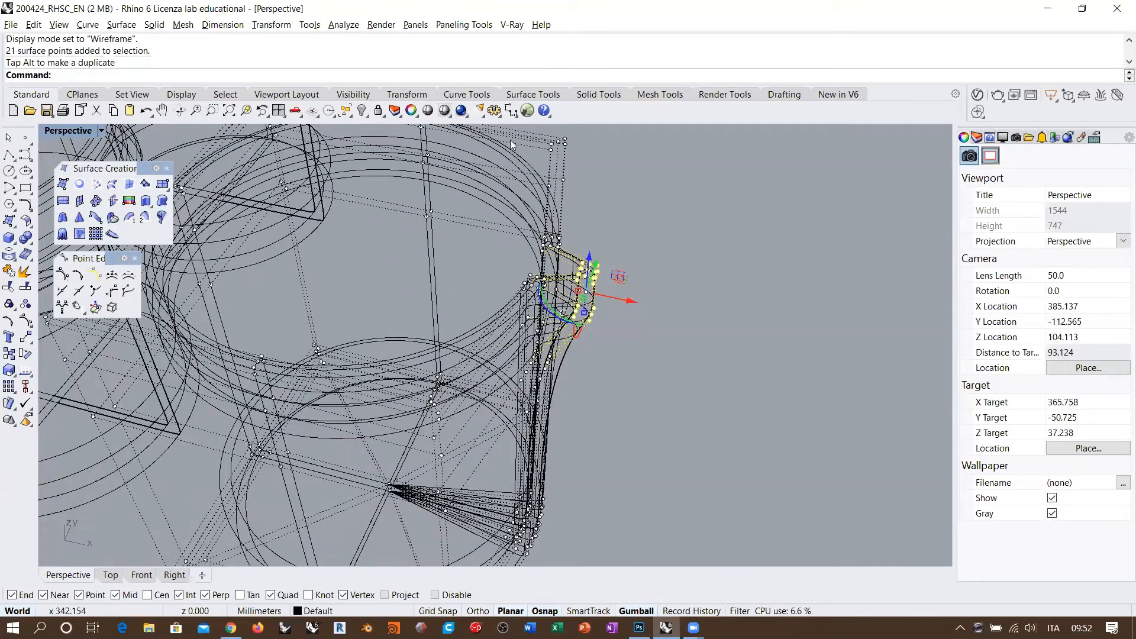
pyautogui.click(443, 110)
# Examine the spout's shape and symmetry from the side, outside and inside of the cup.
pyautogui.moveTo(666, 317)
pyautogui.mouseDown(button='right')
pyautogui.moveTo(548, 319)
pyautogui.moveTo(592, 278)
pyautogui.moveTo(672, 248)
pyautogui.moveTo(652, 261)
pyautogui.moveTo(588, 178)
pyautogui.mouseUp(button='right')
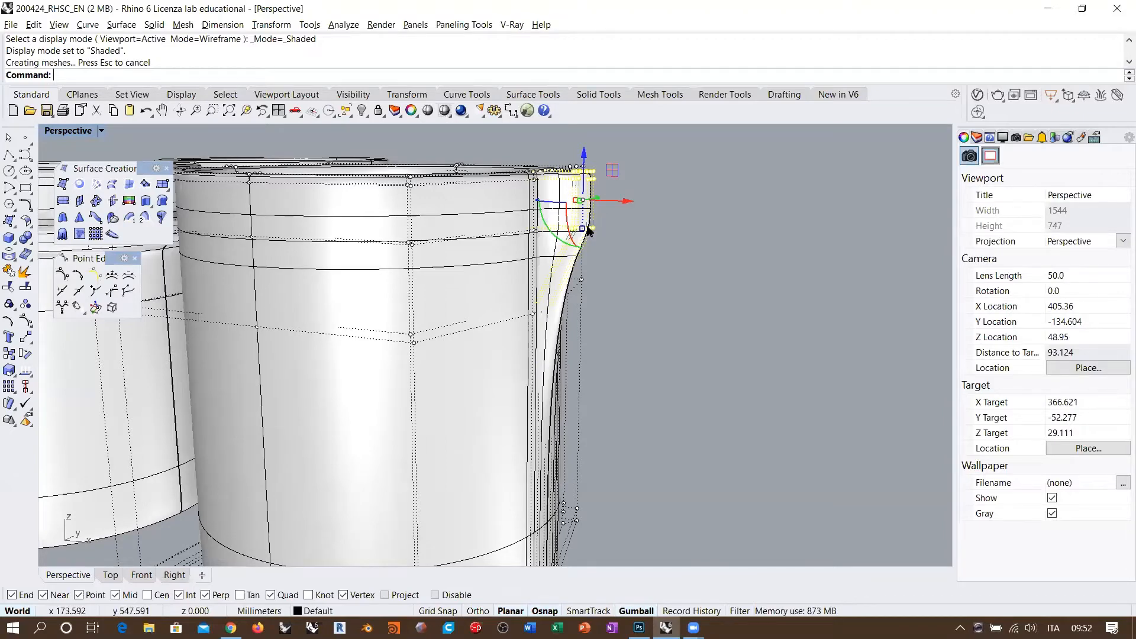
pyautogui.moveTo(606, 196); pyautogui.dragTo(609, 254, button='right')
pyautogui.moveTo(528, 277); pyautogui.dragTo(546, 262, button='right')
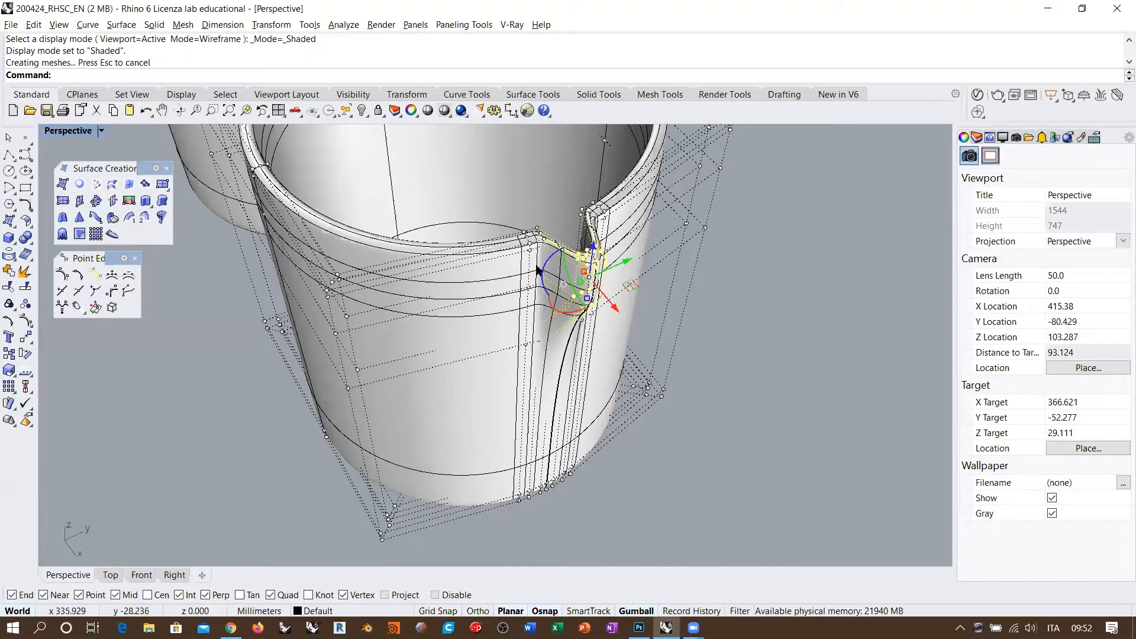
pyautogui.moveTo(479, 262); pyautogui.dragTo(625, 253, button='right')
pyautogui.scroll(6, 472, 323)
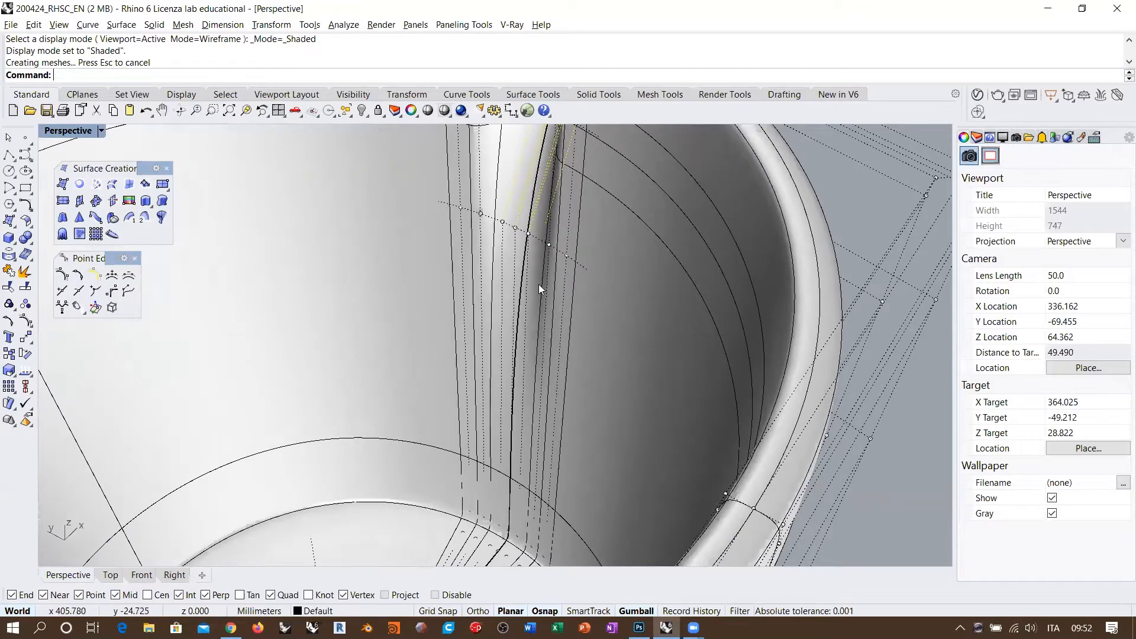
pyautogui.keyDown('shift'); pyautogui.moveTo(568, 252); pyautogui.dragTo(528, 404, button='right'); pyautogui.keyUp('shift')
pyautogui.moveTo(535, 371); pyautogui.dragTo(516, 301, button='right')
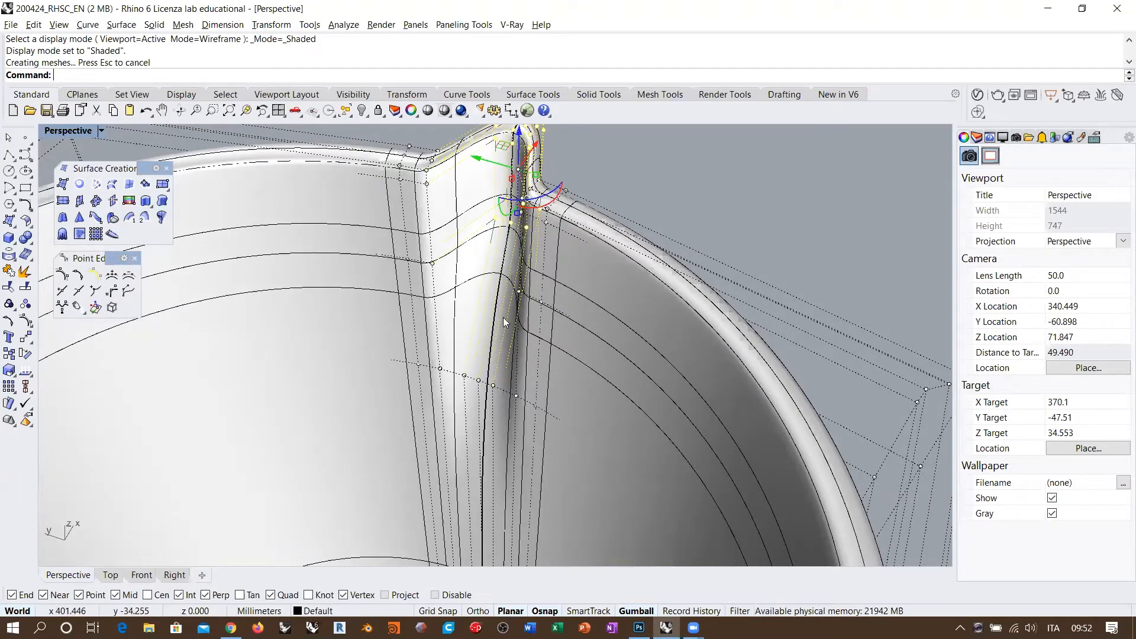
pyautogui.moveTo(503, 318); pyautogui.dragTo(638, 320, button='right')
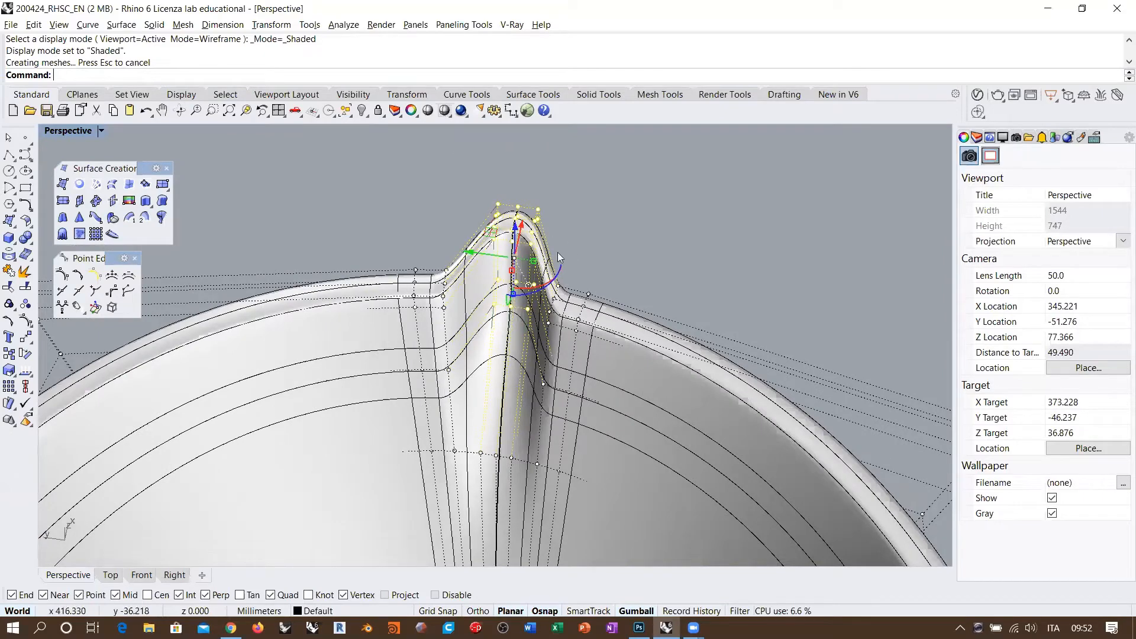
pyautogui.moveTo(565, 278); pyautogui.dragTo(569, 245, button='right')
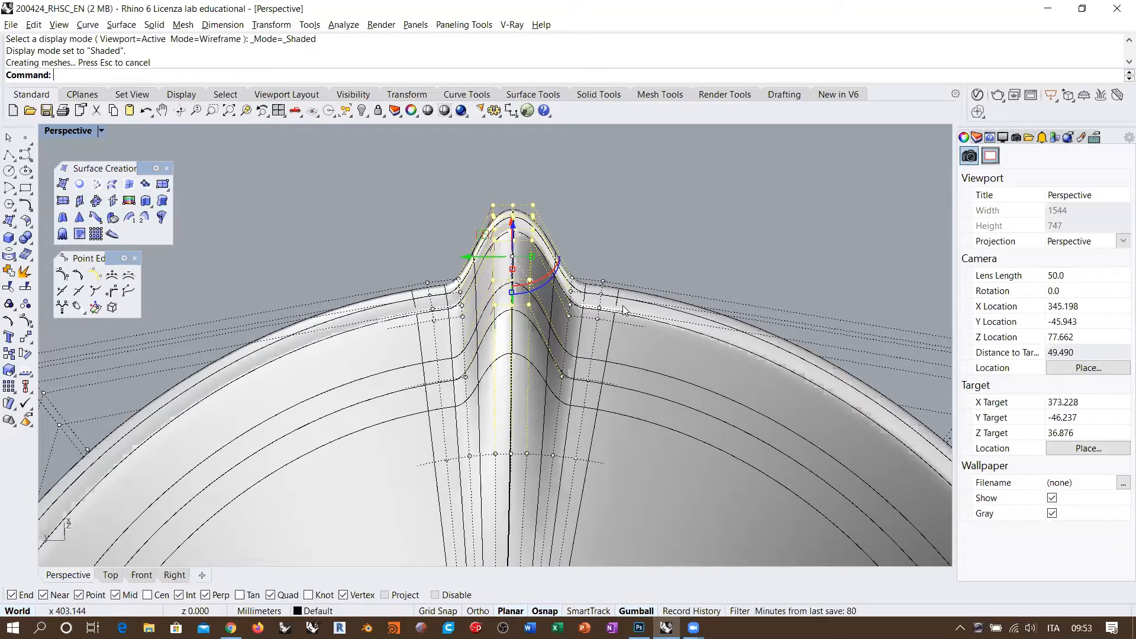
# Rotate the selected spout control points about the Y axis to tilt the spout's lip.
pyautogui.scroll(-4, 515, 249)
pyautogui.moveTo(657, 278); pyautogui.dragTo(666, 304, button='right')
pyautogui.keyDown('shift'); pyautogui.moveTo(666, 305); pyautogui.dragTo(544, 243, button='right'); pyautogui.keyUp('shift')
pyautogui.scroll(-4, 565, 220)
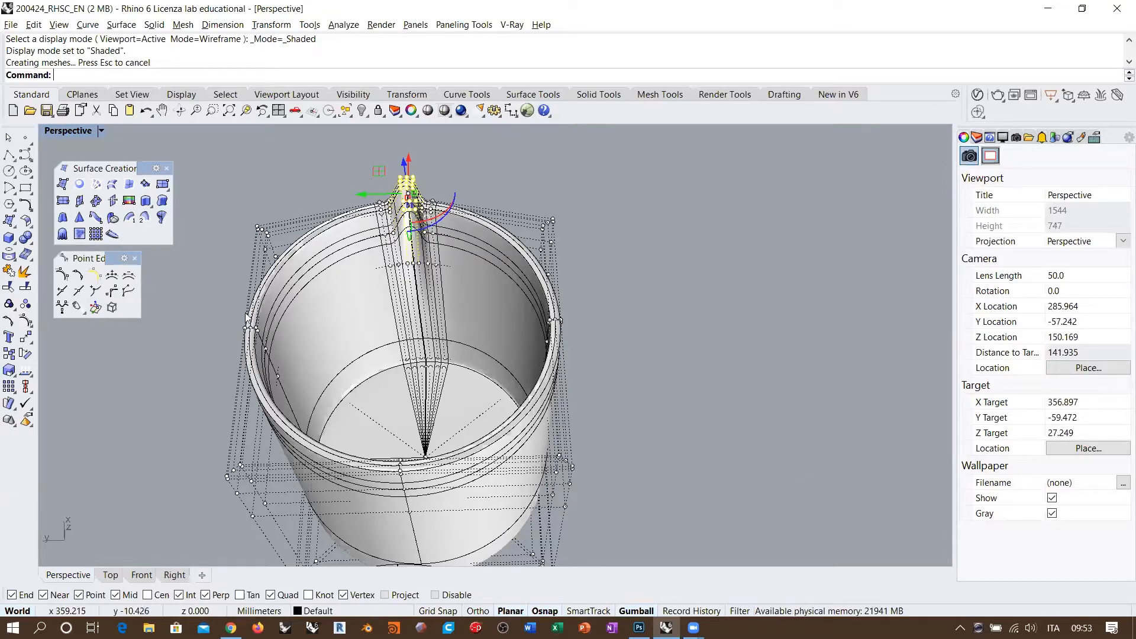
pyautogui.moveTo(620, 391); pyautogui.dragTo(350, 316, button='right')
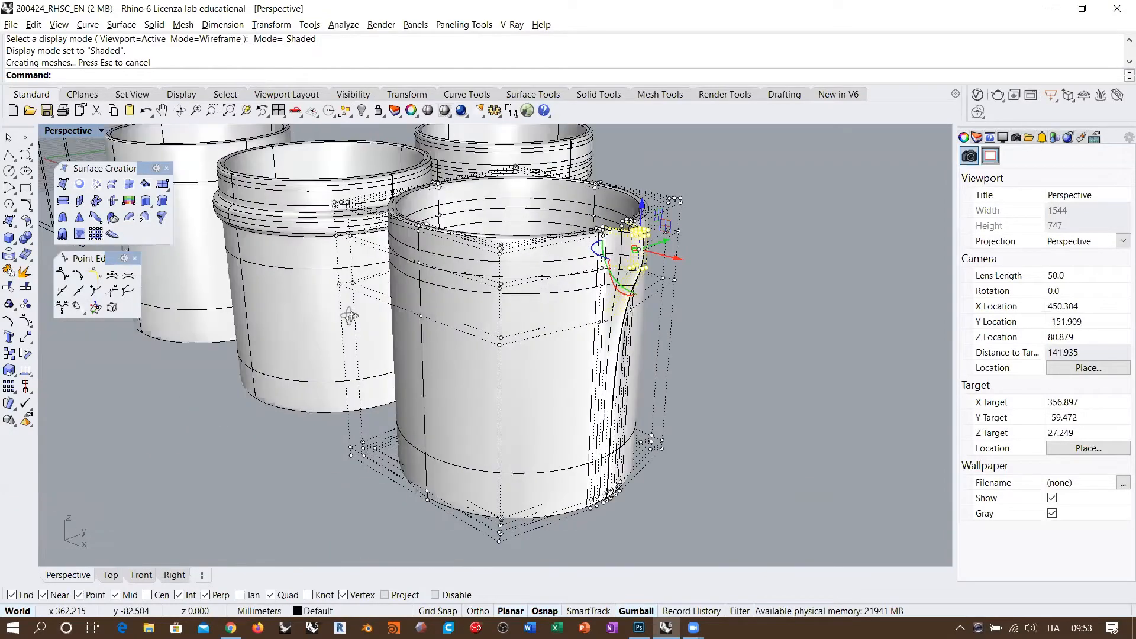
pyautogui.scroll(10, 644, 250)
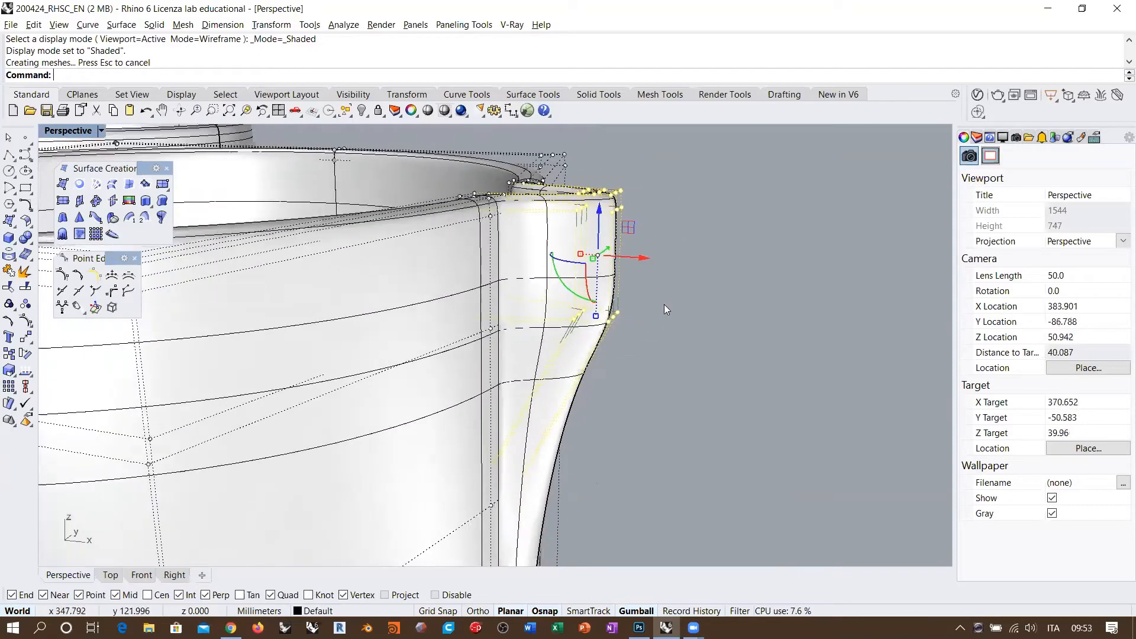
pyautogui.moveTo(665, 305); pyautogui.dragTo(686, 285, button='right')
pyautogui.moveTo(567, 288); pyautogui.dragTo(535, 270)
pyautogui.moveTo(667, 276); pyautogui.dragTo(639, 284, button='right')
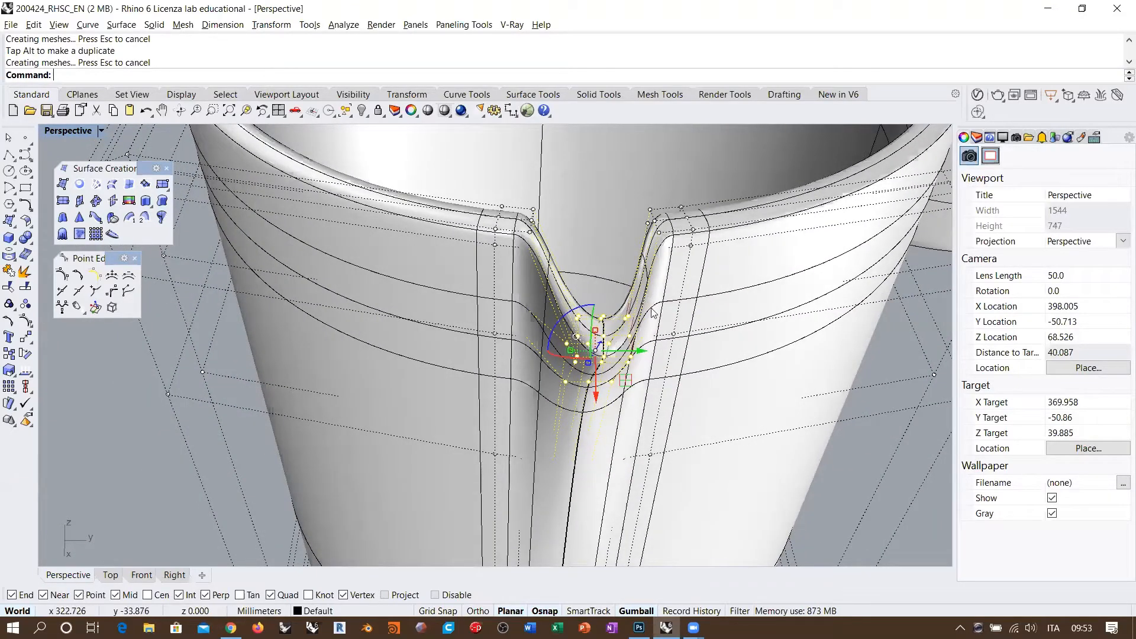
pyautogui.scroll(-3, 651, 296)
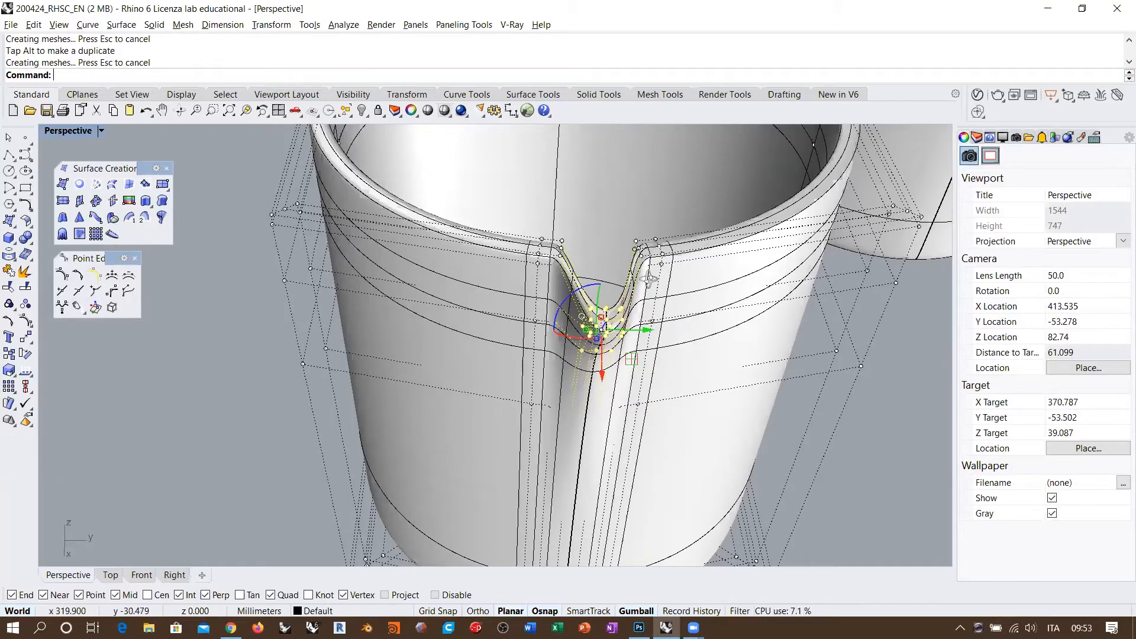
pyautogui.moveTo(642, 272); pyautogui.dragTo(522, 181, button='right')
# In Wireframe, select the upper control points of both walls flanking the spout, return to Shaded, and scale them outward along Y.
pyautogui.click(444, 111)
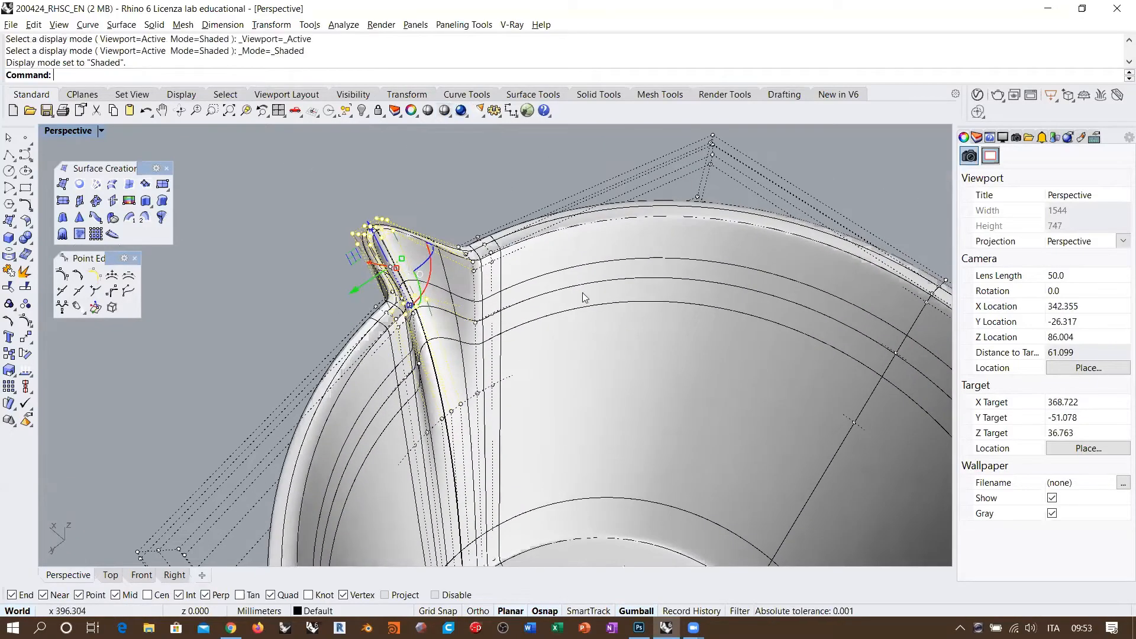
pyautogui.rightClick(444, 111)
pyautogui.keyDown('shift'); pyautogui.moveTo(478, 191); pyautogui.dragTo(519, 200, button='right'); pyautogui.keyUp('shift')
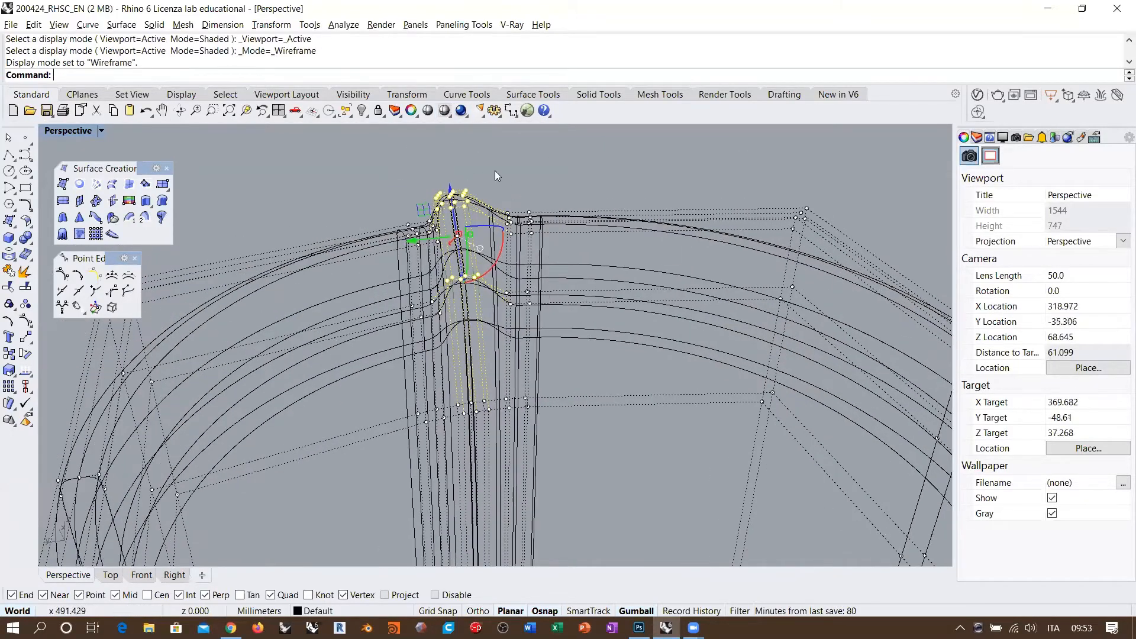
pyautogui.moveTo(498, 181); pyautogui.dragTo(554, 320)
pyautogui.moveTo(550, 314); pyautogui.dragTo(419, 275, button='right')
pyautogui.keyDown('shift'); pyautogui.moveTo(377, 194); pyautogui.dragTo(436, 298); pyautogui.keyUp('shift')
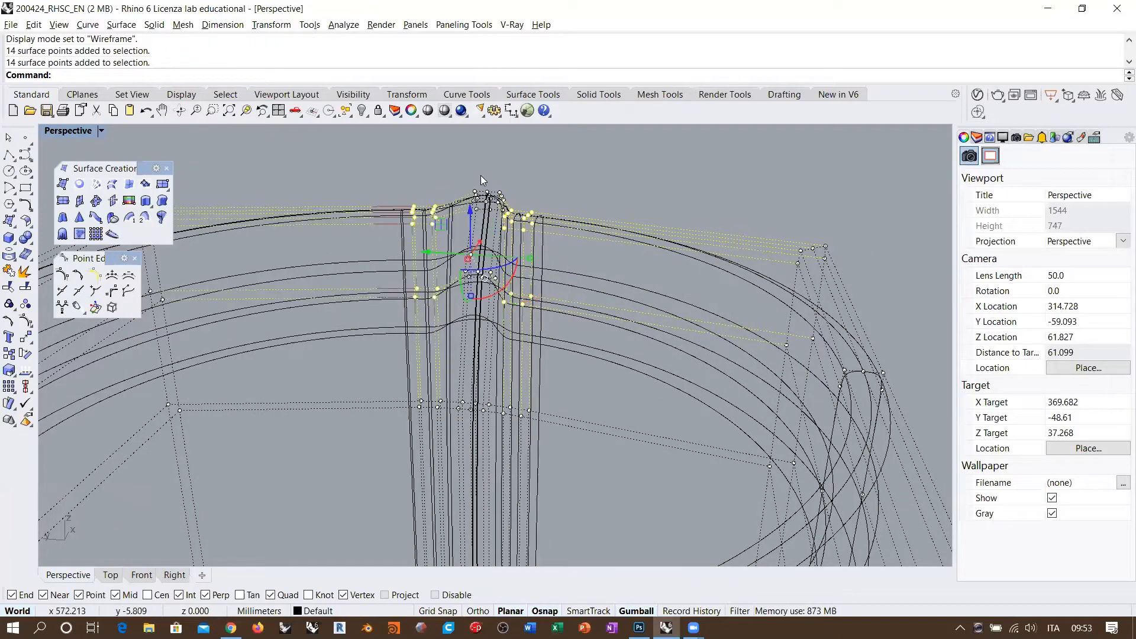
pyautogui.click(444, 110)
pyautogui.moveTo(445, 195)
pyautogui.mouseDown(button='right')
pyautogui.moveTo(489, 306)
pyautogui.moveTo(490, 296)
pyautogui.mouseUp(button='right')
pyautogui.moveTo(535, 289); pyautogui.dragTo(592, 292)
# Turn off the control points and examine the spouted cup beside the other cups.
pyautogui.moveTo(536, 312); pyautogui.dragTo(393, 263, button='right')
pyautogui.scroll(-8, 590, 296)
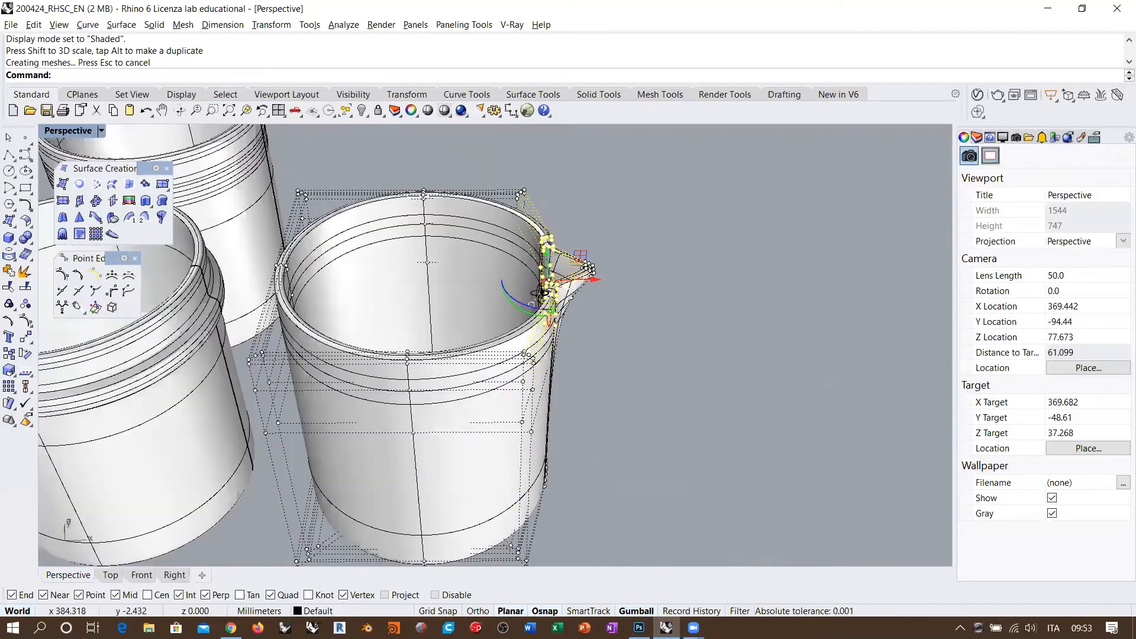
pyautogui.moveTo(590, 296); pyautogui.dragTo(747, 510, button='right')
pyautogui.moveTo(468, 334); pyautogui.dragTo(516, 342, button='right')
pyautogui.press('Escape')
pyautogui.press('Escape')
pyautogui.scroll(-6, 565, 319)
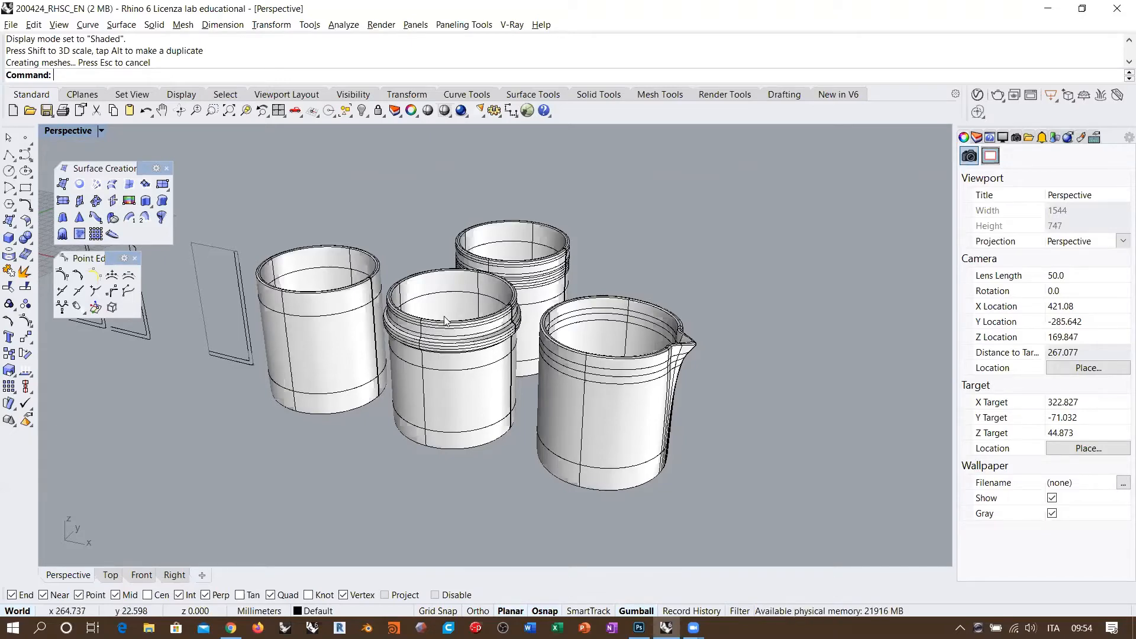
pyautogui.moveTo(445, 339); pyautogui.dragTo(381, 343, button='right')
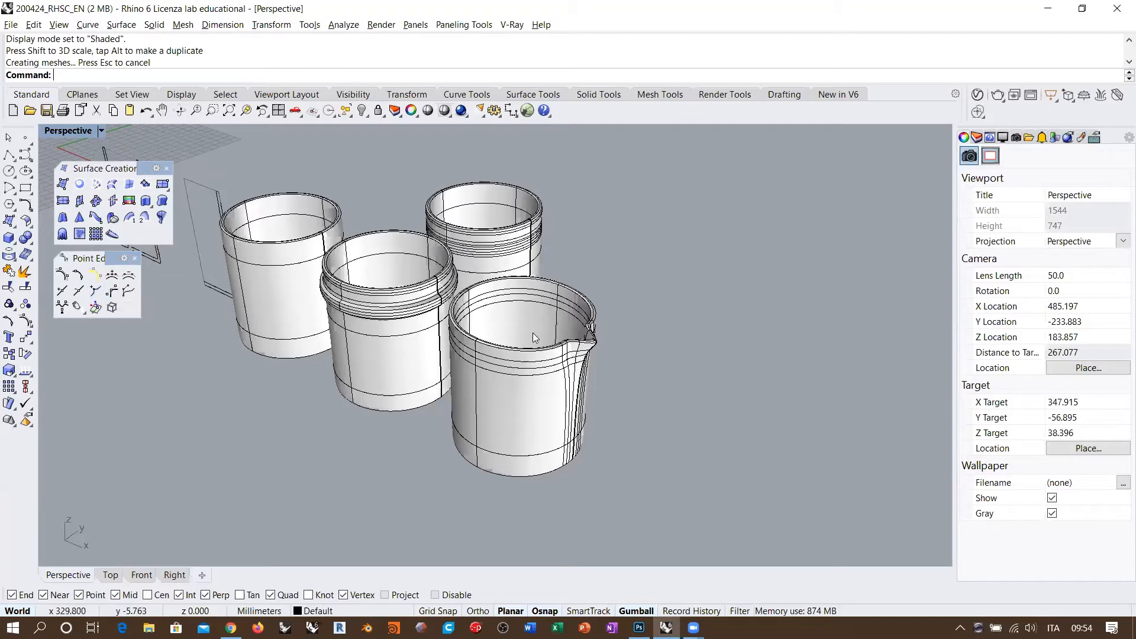
pyautogui.moveTo(585, 400); pyautogui.dragTo(409, 340, button='right')
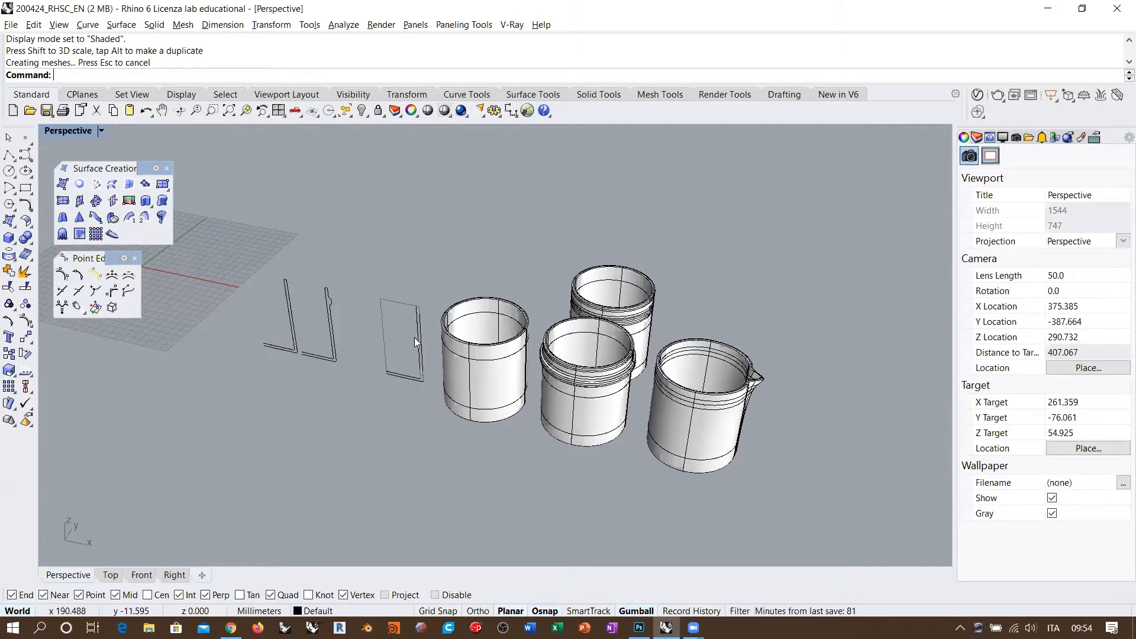
# Move the two outer profile curves along X, closer to the profile with the revolve axis.
pyautogui.moveTo(350, 271); pyautogui.dragTo(253, 356)
pyautogui.moveTo(335, 325); pyautogui.dragTo(370, 331)
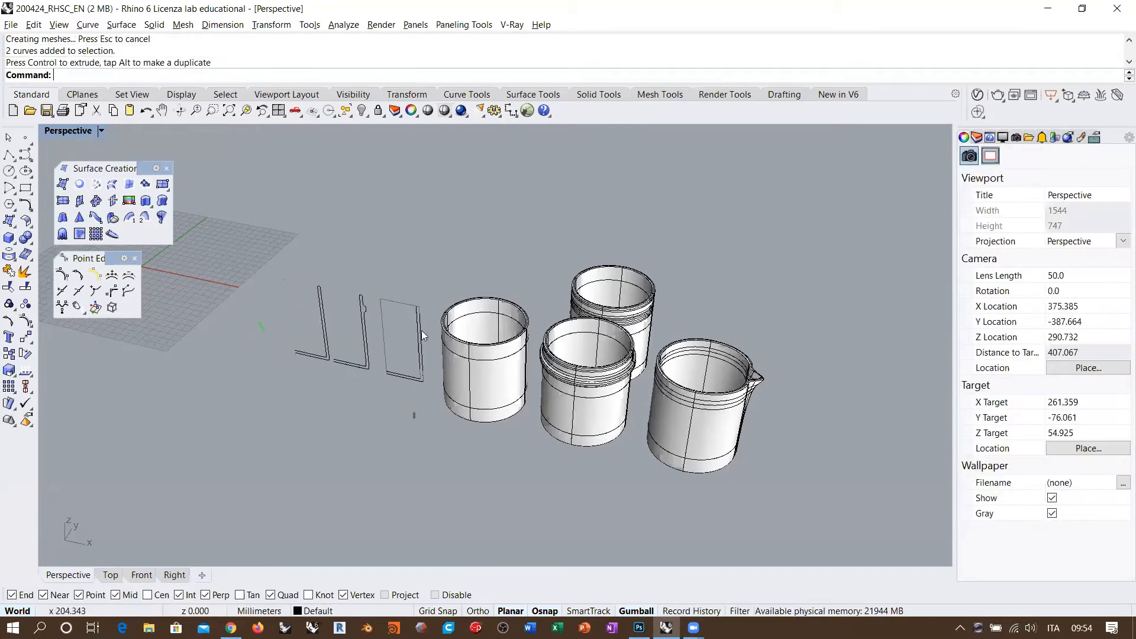
pyautogui.scroll(5, 421, 330)
pyautogui.scroll(-1, 513, 350)
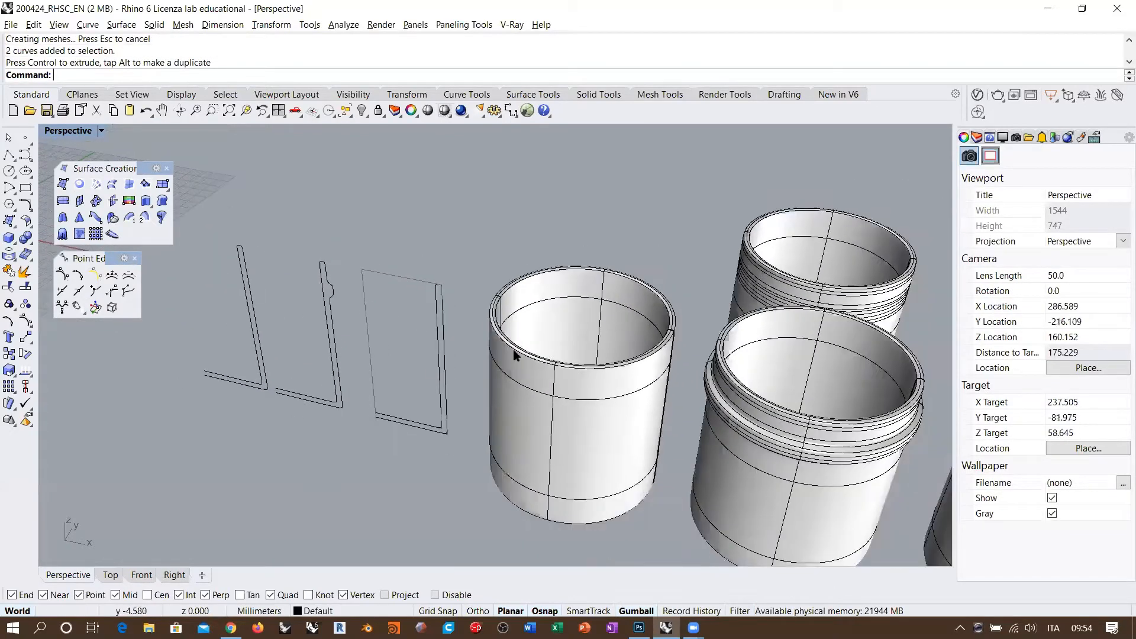
# Duplicate the plain cup along X and place the copy beyond the spouted cup.
pyautogui.scroll(-4, 423, 351)
pyautogui.click(451, 331)
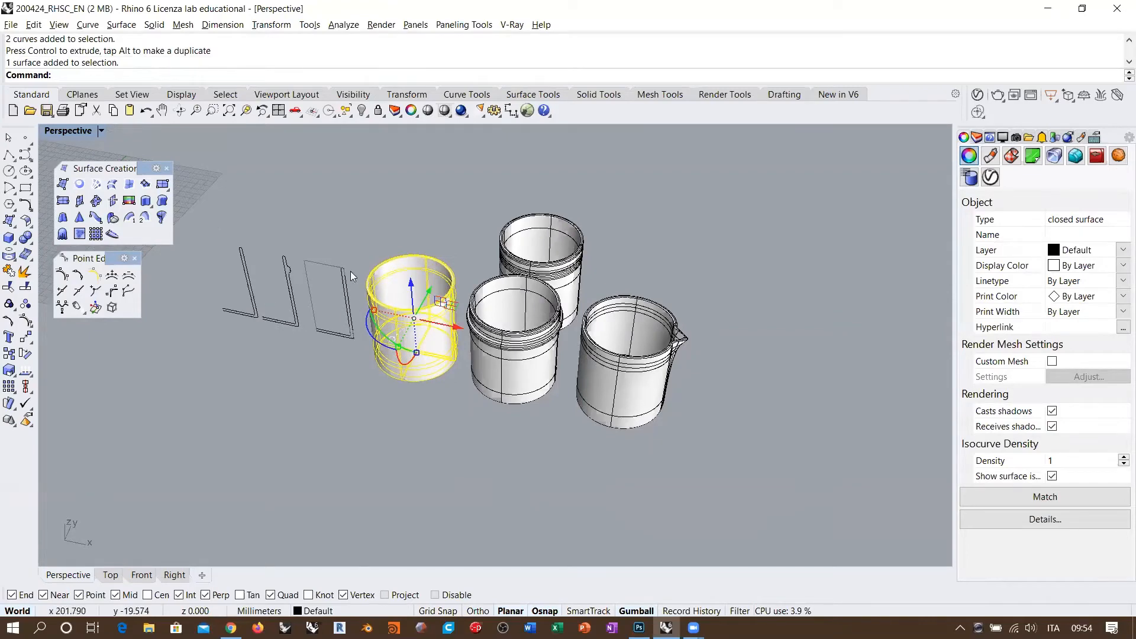
pyautogui.moveTo(448, 325); pyautogui.dragTo(798, 405)
pyautogui.keyDown('shift'); pyautogui.moveTo(820, 468); pyautogui.dragTo(665, 440, button='right'); pyautogui.keyUp('shift')
pyautogui.scroll(5, 665, 361)
pyautogui.moveTo(665, 362)
pyautogui.mouseDown(button='right')
pyautogui.moveTo(629, 366)
pyautogui.moveTo(655, 363)
pyautogui.mouseUp(button='right')
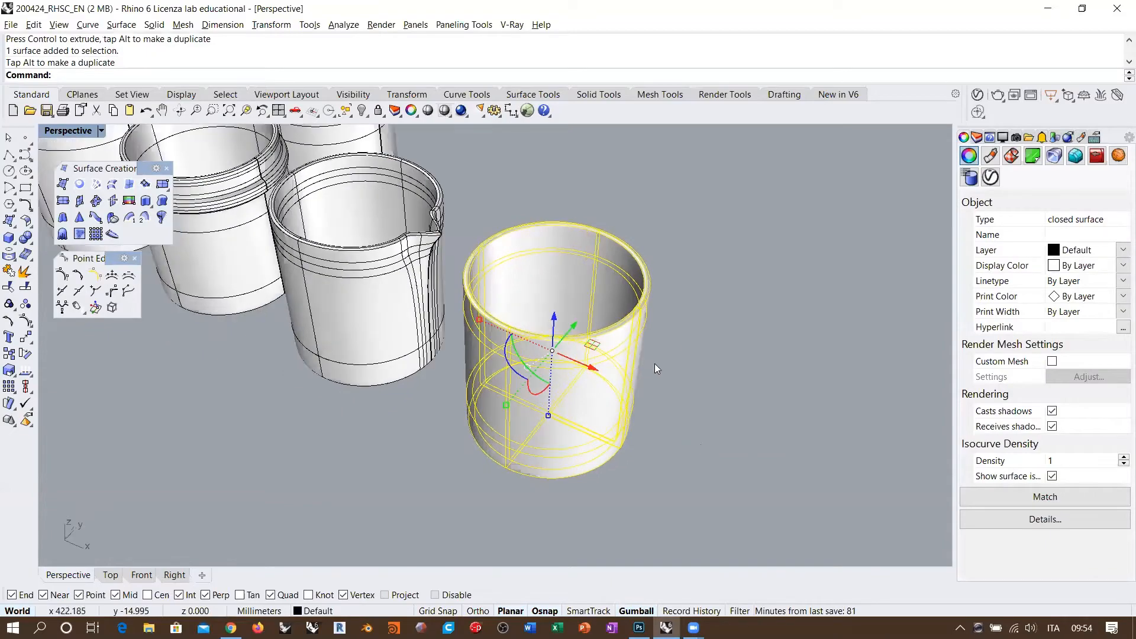
# Try rebuilding the copied cup with 8 points and degree 3 in both U and V, and undo the rebuild.
pyautogui.write('Rebuild')
pyautogui.press('Return')
pyautogui.moveTo(608, 427); pyautogui.dragTo(625, 377, button='right')
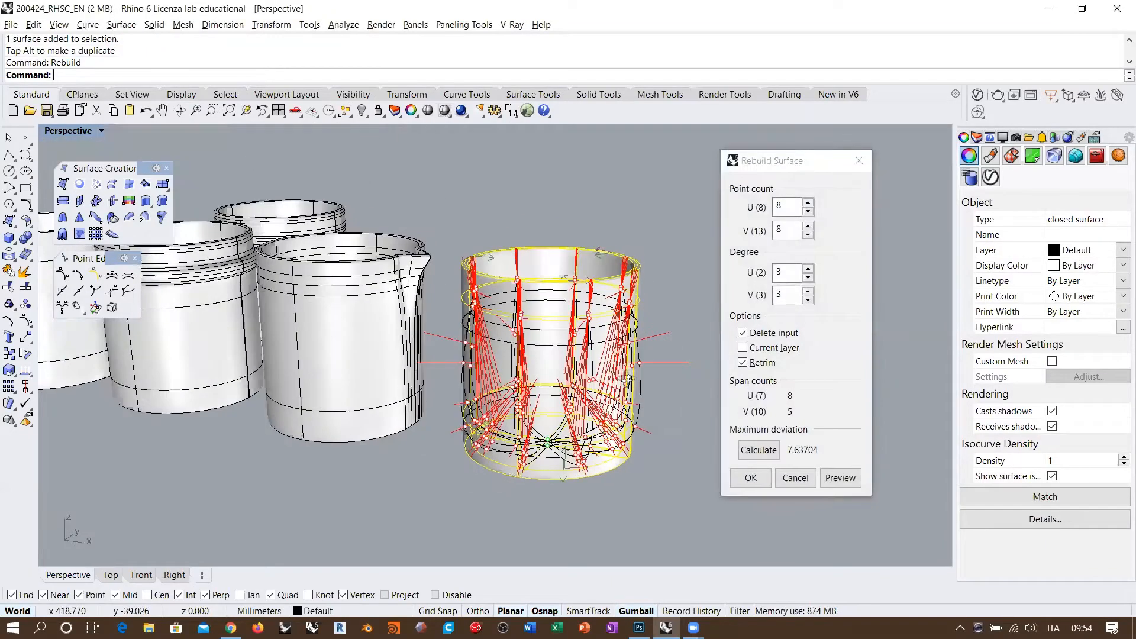
pyautogui.scroll(5, 627, 378)
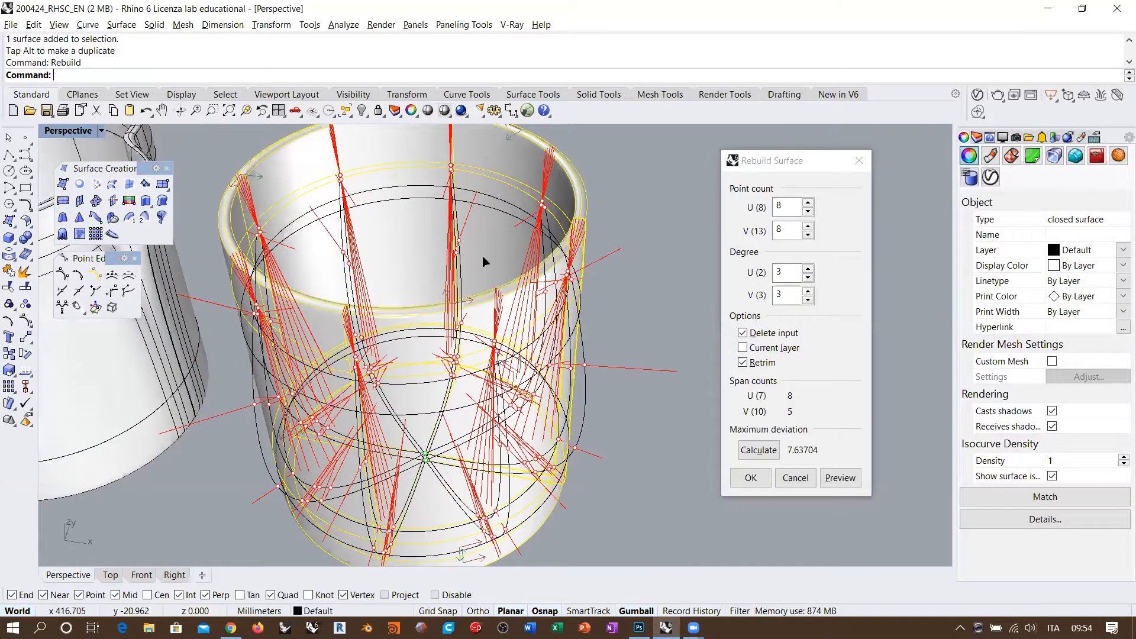
pyautogui.scroll(-2, 563, 273)
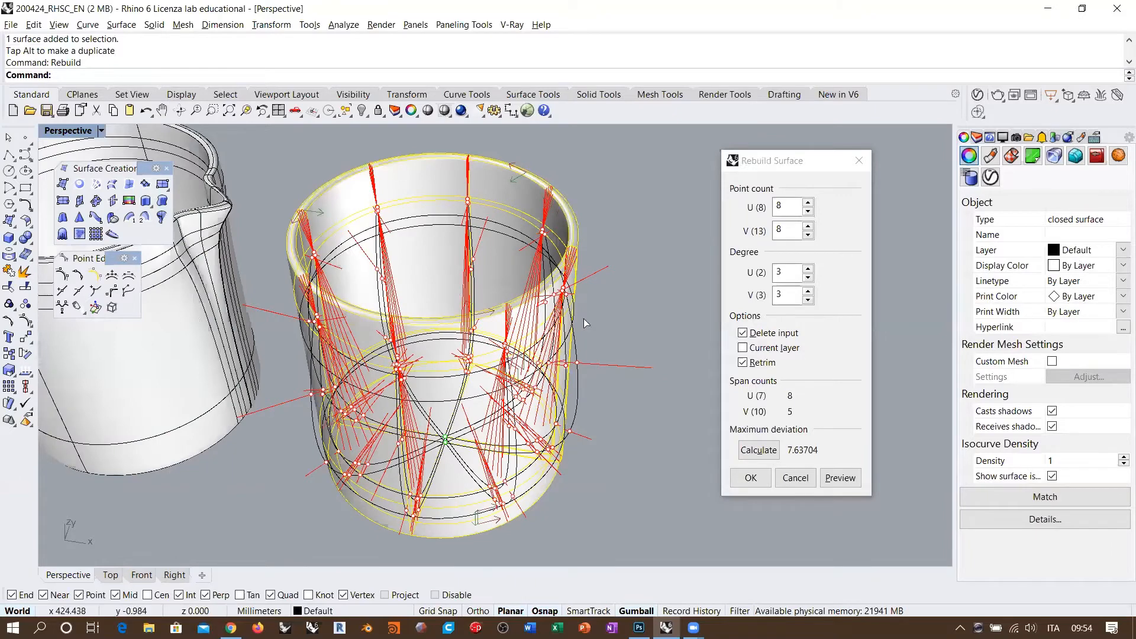
pyautogui.moveTo(584, 322); pyautogui.dragTo(556, 237, button='right')
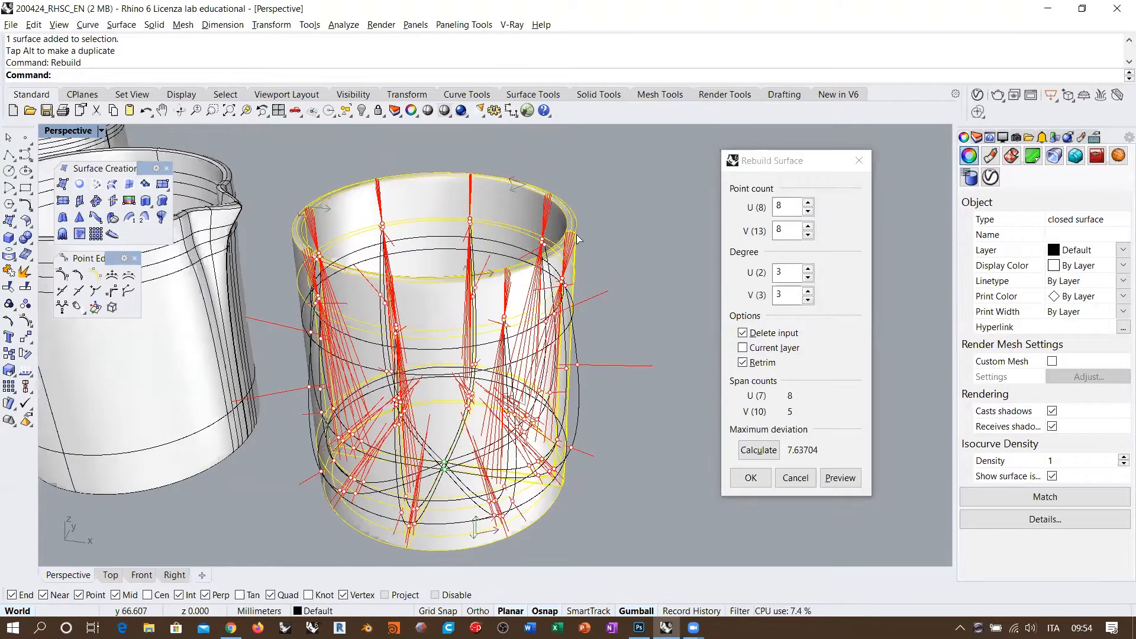
pyautogui.press('Return')
pyautogui.scroll(3, 576, 228)
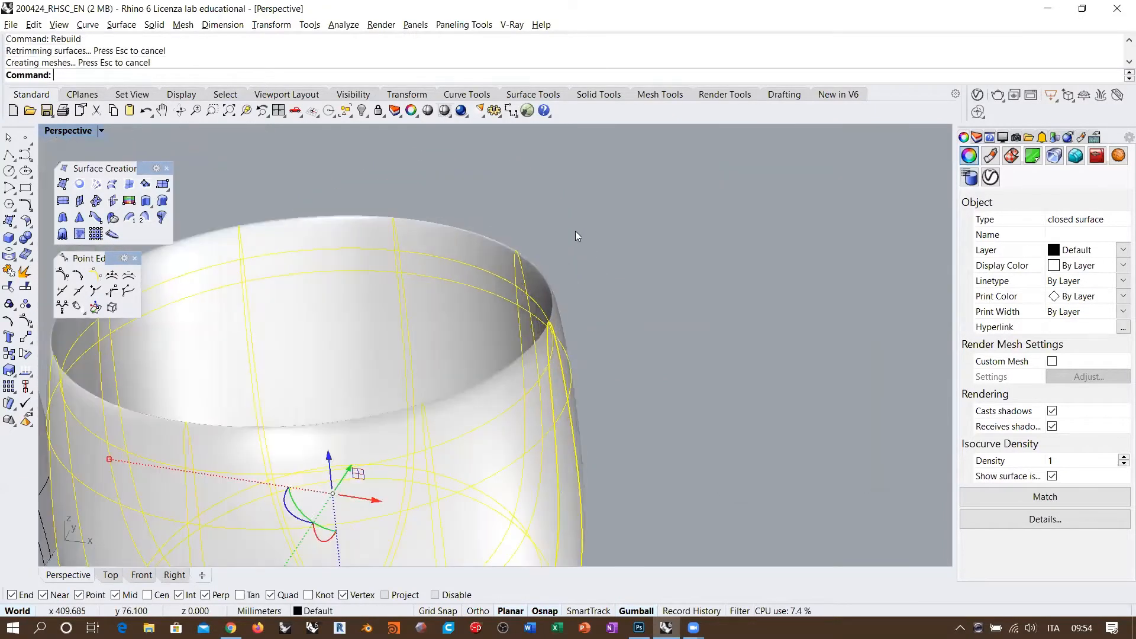
pyautogui.hotkey('ctrl', 'z')
pyautogui.moveTo(567, 282); pyautogui.dragTo(571, 238, button='right')
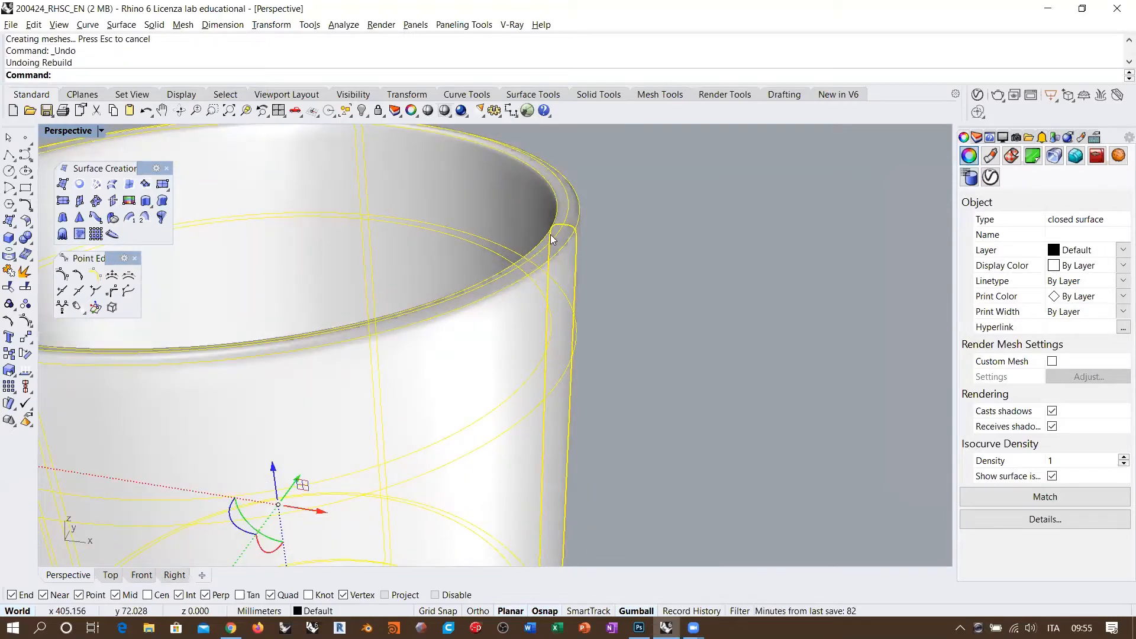
pyautogui.scroll(-5, 566, 202)
pyautogui.moveTo(573, 307); pyautogui.dragTo(544, 441, button='right')
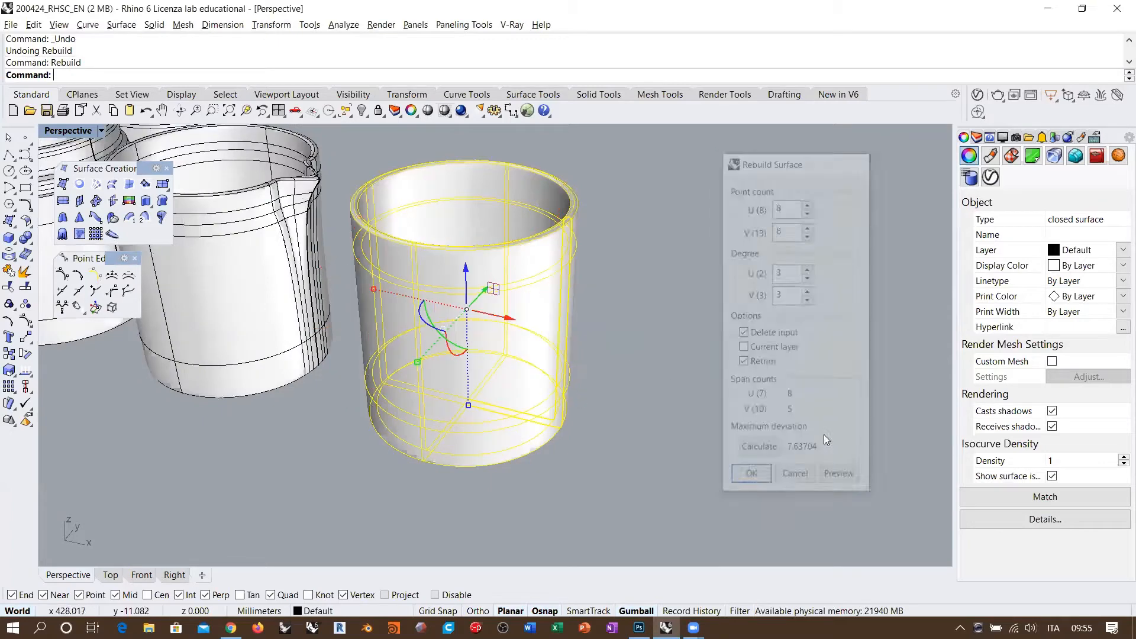
pyautogui.press('Return')
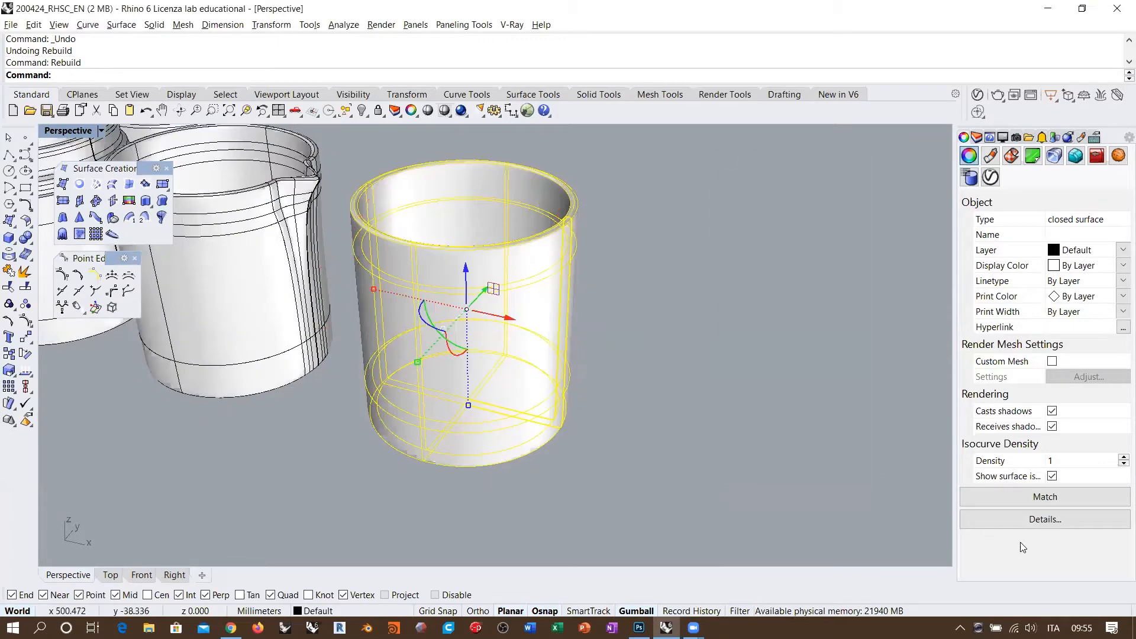
pyautogui.click(1020, 547)
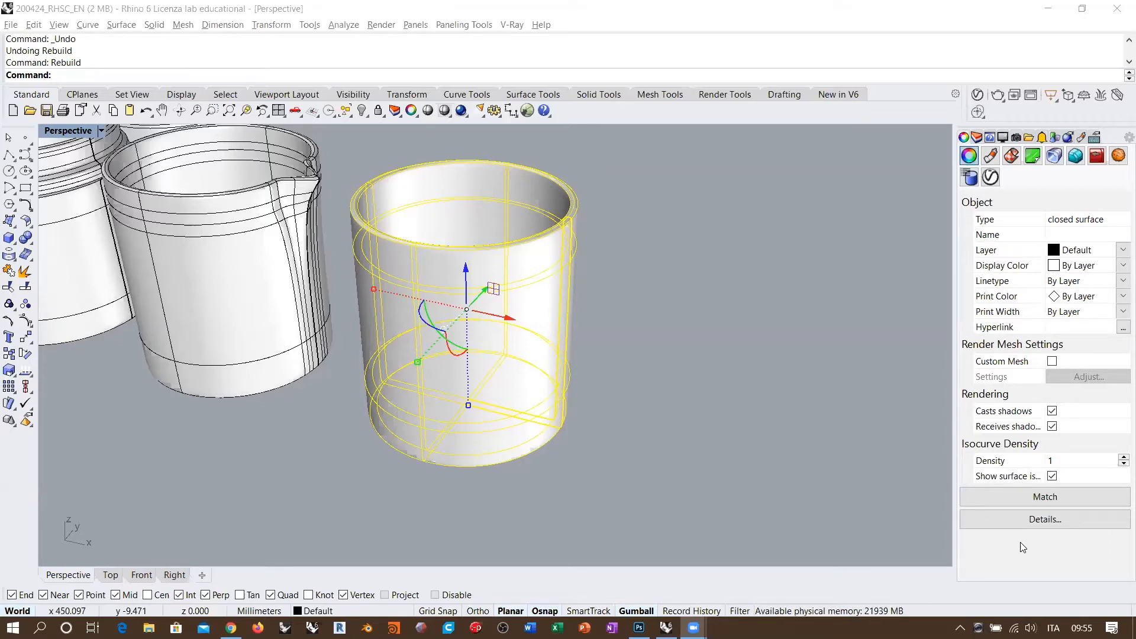
pyautogui.keyDown('shift'); pyautogui.moveTo(543, 316); pyautogui.dragTo(538, 355, button='right'); pyautogui.keyUp('shift')
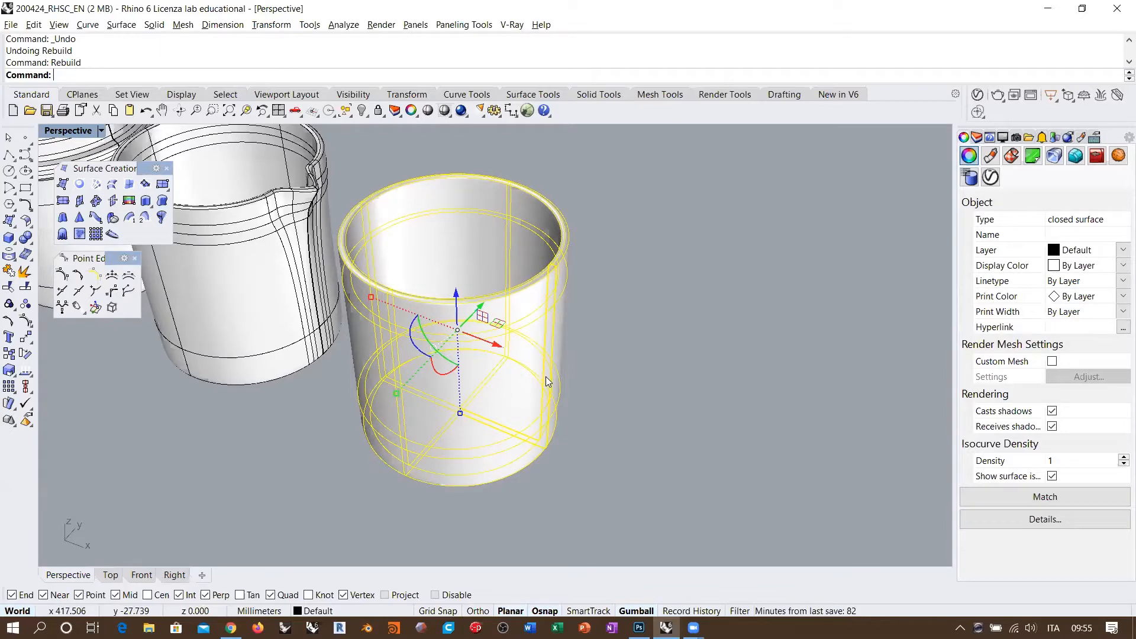
pyautogui.moveTo(543, 347); pyautogui.dragTo(580, 260, button='right')
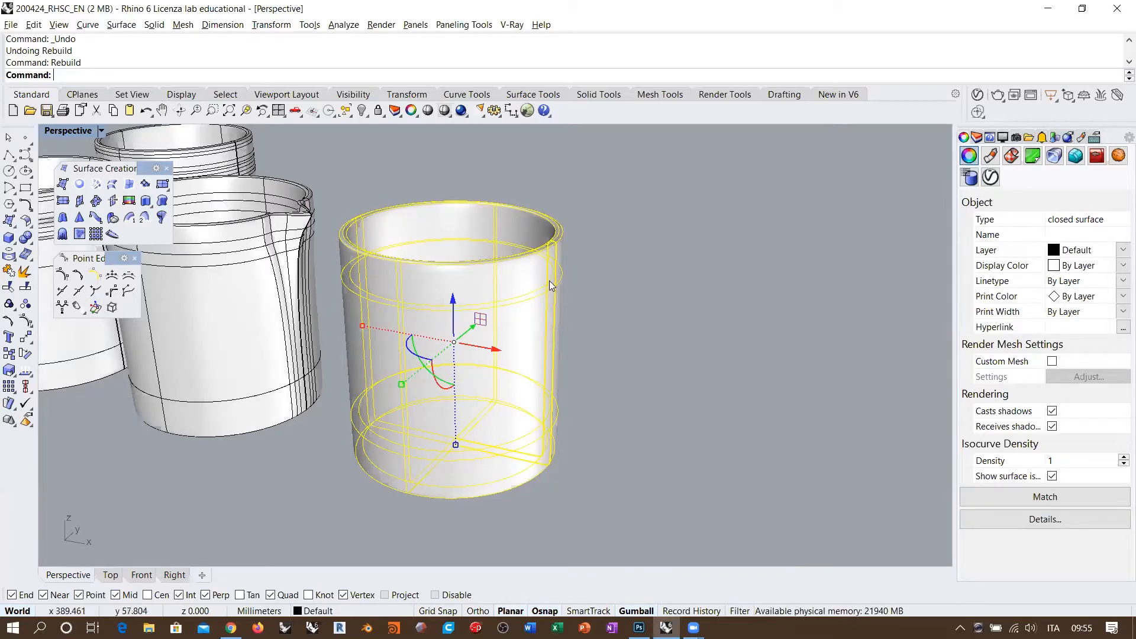
# Restart Rebuild on the copied cup, set the V point count to 13, and examine the deviation preview.
pyautogui.press('Return')
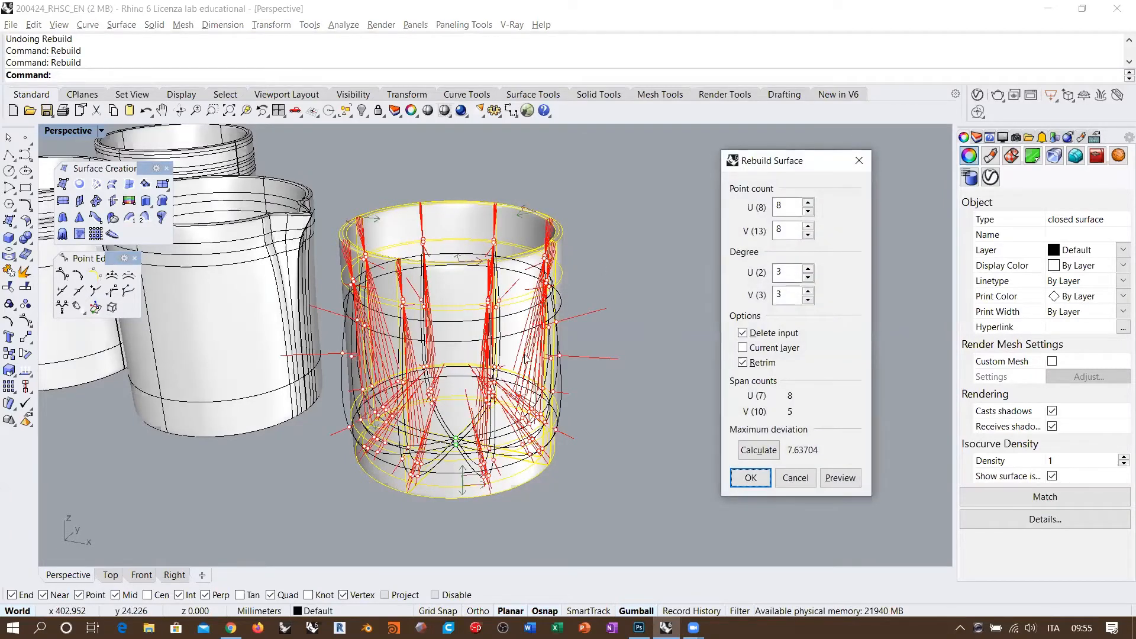
pyautogui.moveTo(549, 321); pyautogui.dragTo(575, 266, button='right')
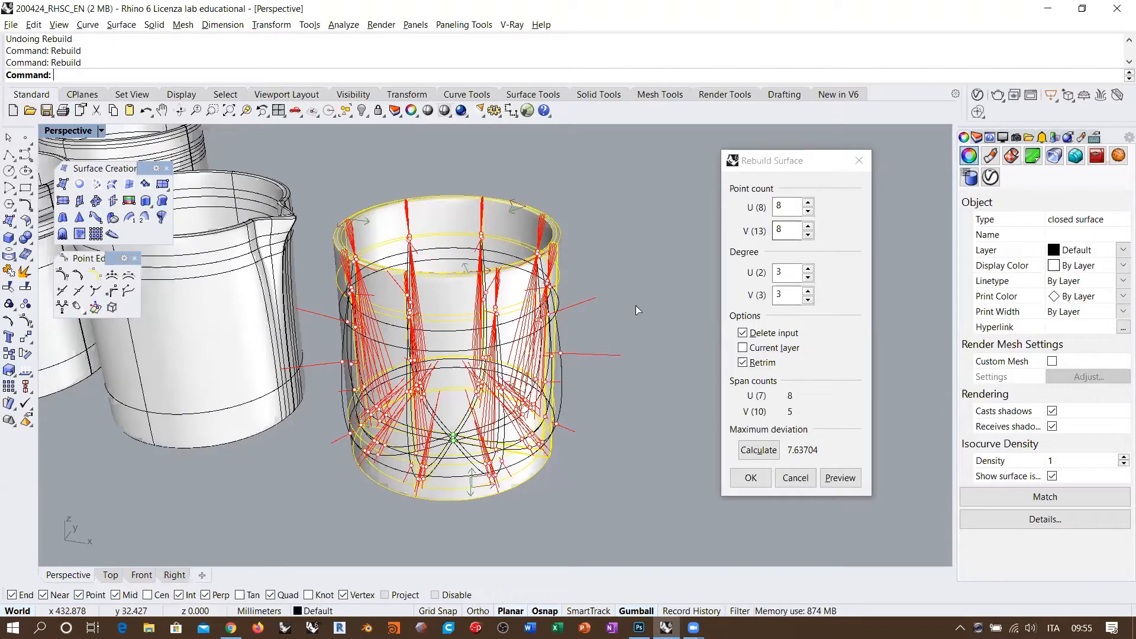
pyautogui.moveTo(645, 386); pyautogui.dragTo(617, 371, button='right')
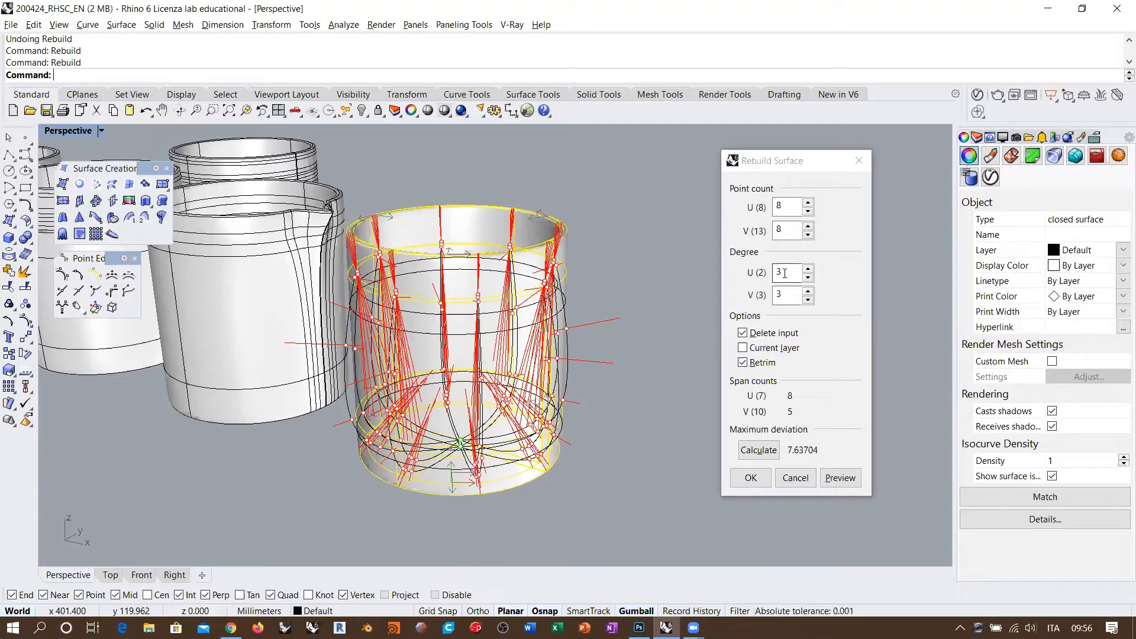
pyautogui.moveTo(486, 272)
pyautogui.mouseDown(button='right')
pyautogui.moveTo(510, 272)
pyautogui.moveTo(497, 269)
pyautogui.mouseUp(button='right')
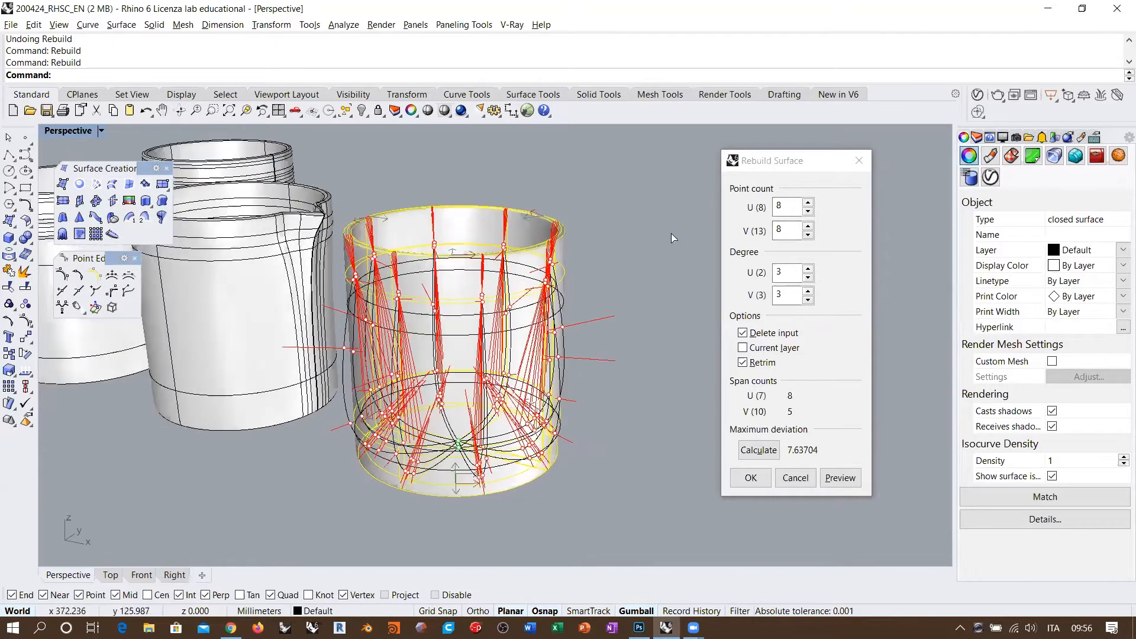
pyautogui.click(761, 235)
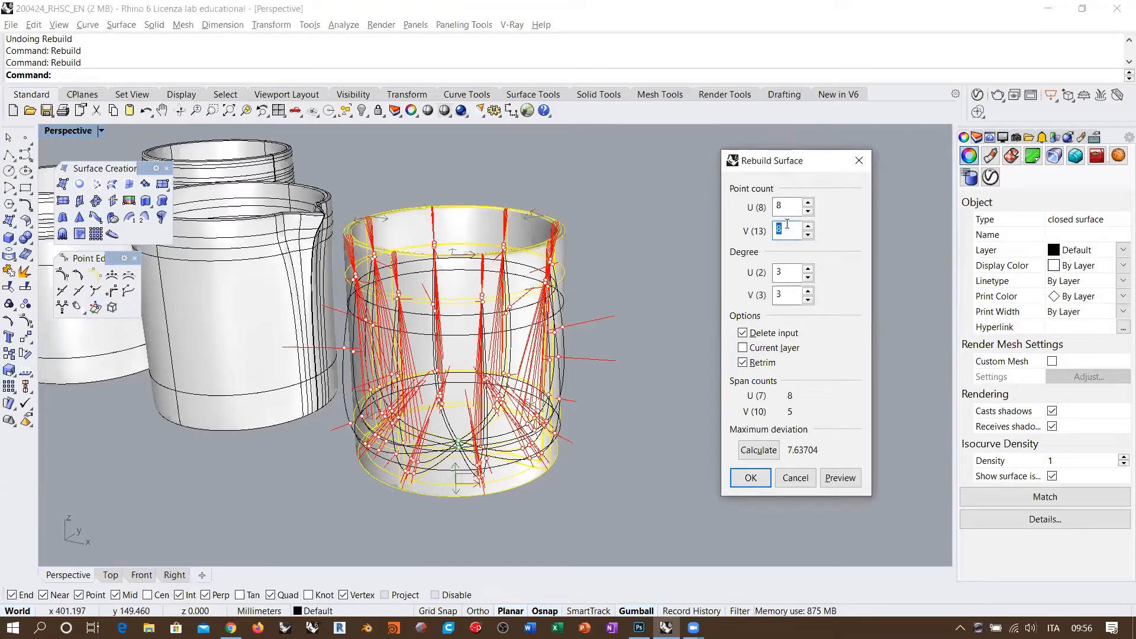
pyautogui.write('13')
pyautogui.press('Tab')
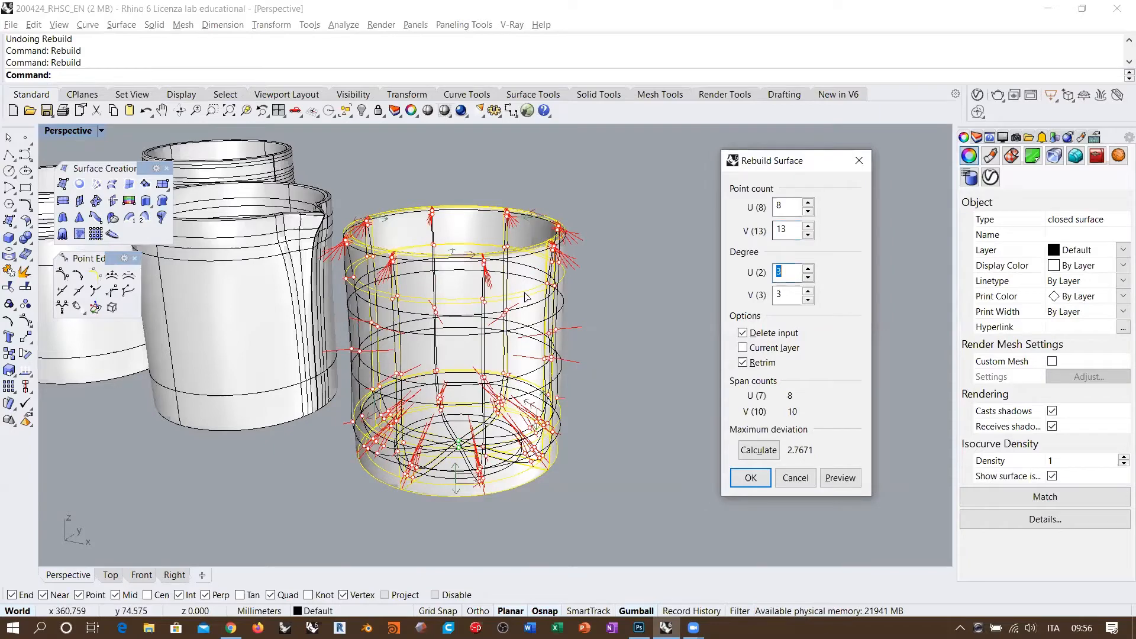
pyautogui.moveTo(525, 297); pyautogui.dragTo(580, 279, button='right')
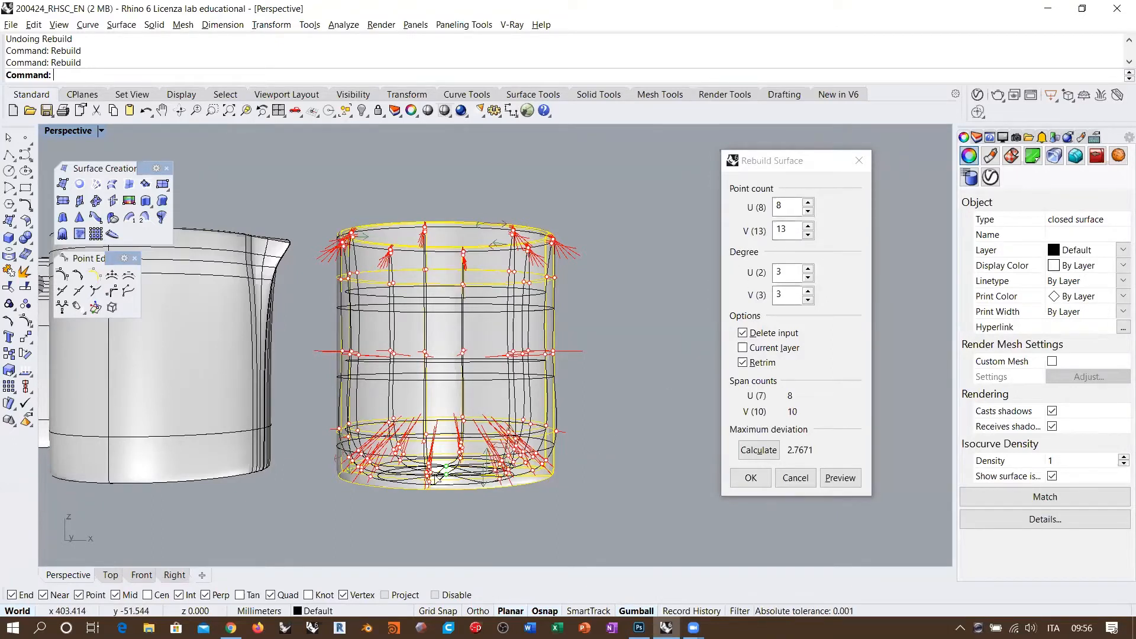
# Try a V point count of 50 in the rebuild of the copied cup and inspect the preview at the rim.
pyautogui.click(793, 234)
pyautogui.write('50')
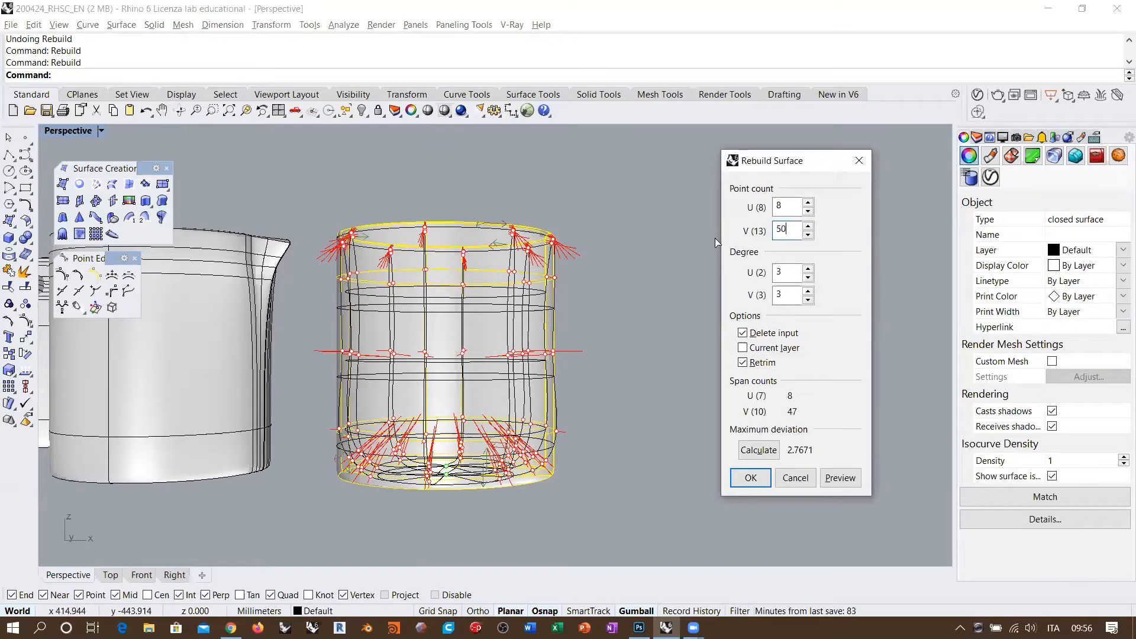
pyautogui.click(785, 205)
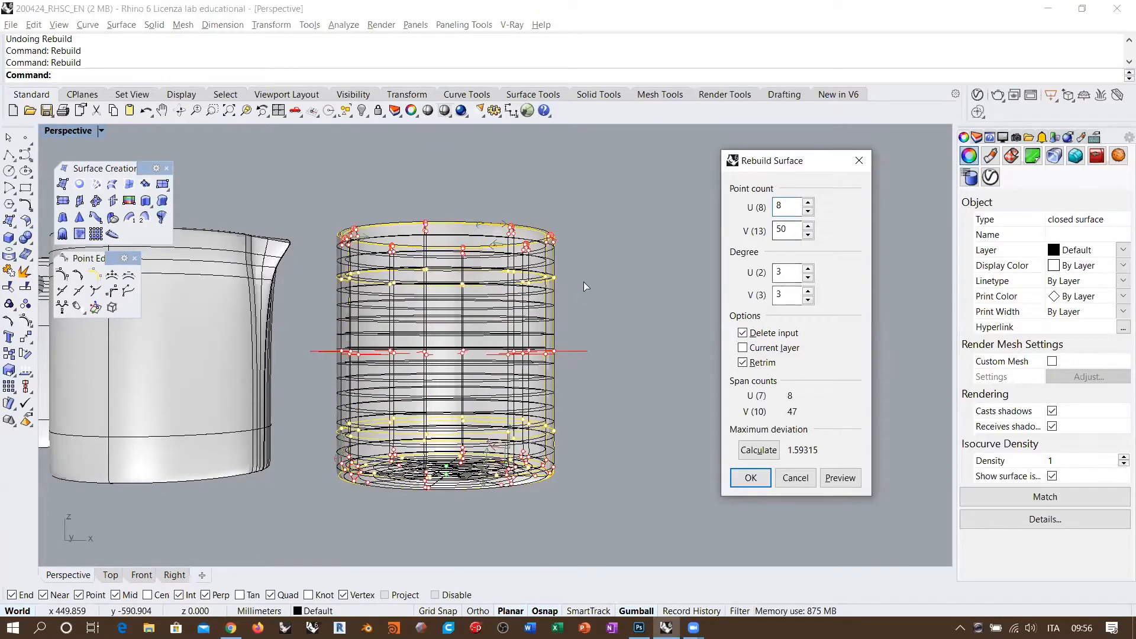
pyautogui.moveTo(586, 284); pyautogui.dragTo(612, 230, button='right')
pyautogui.scroll(5, 550, 237)
pyautogui.scroll(2, 565, 195)
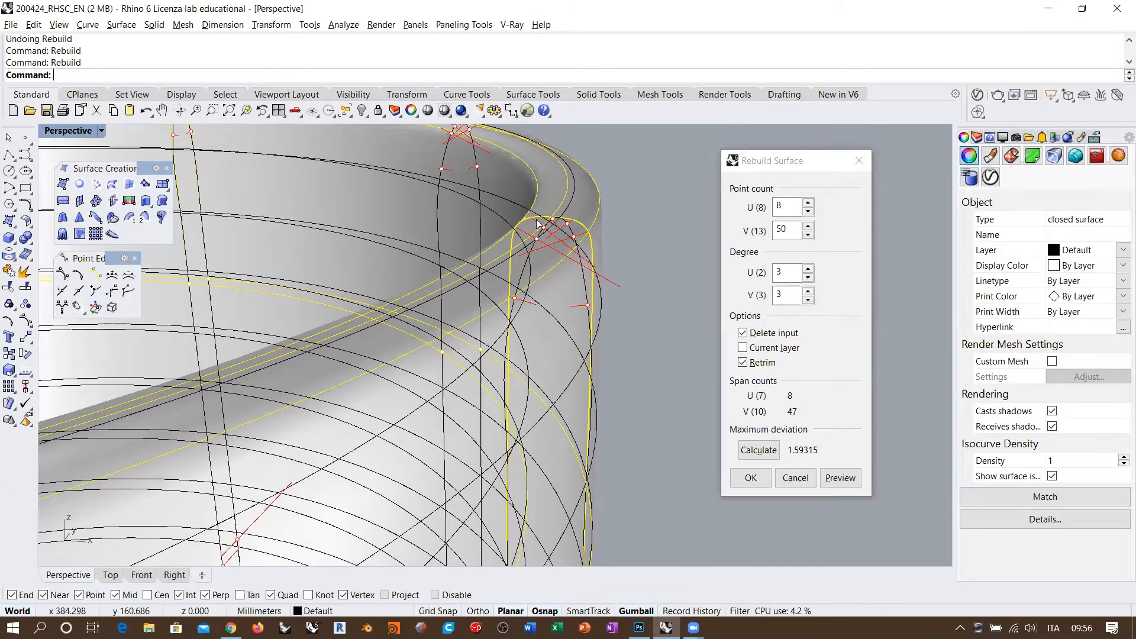
# Set the rebuild's V point count to 100, preview it, and check the rim's profile against the original surface.
pyautogui.click(748, 230)
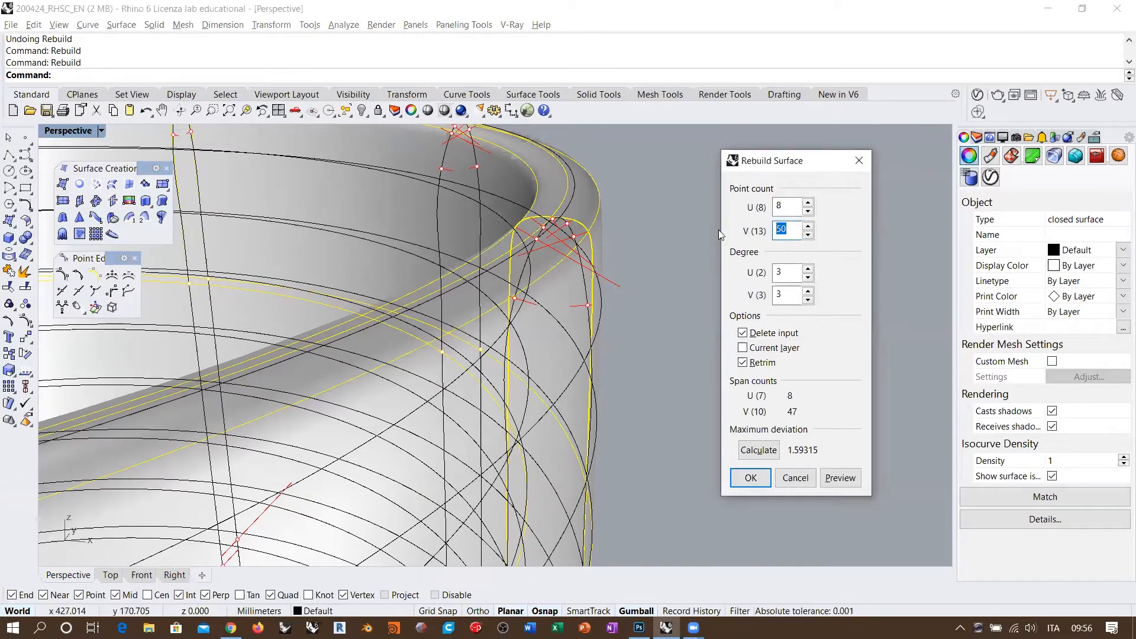
pyautogui.write('100')
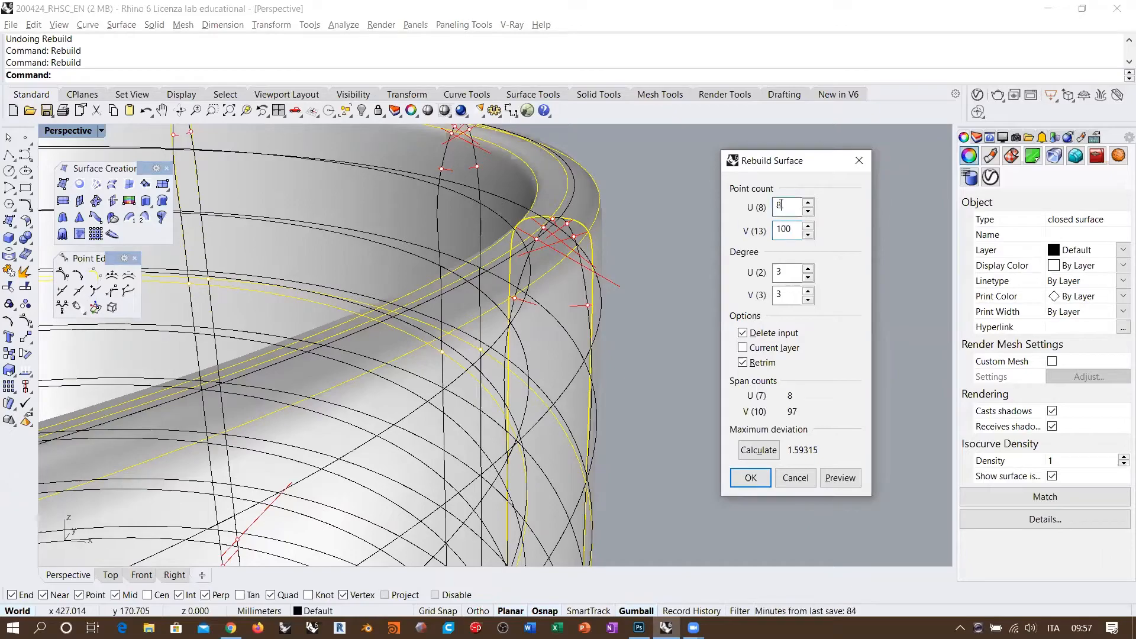
pyautogui.press('Tab')
pyautogui.scroll(-10, 579, 244)
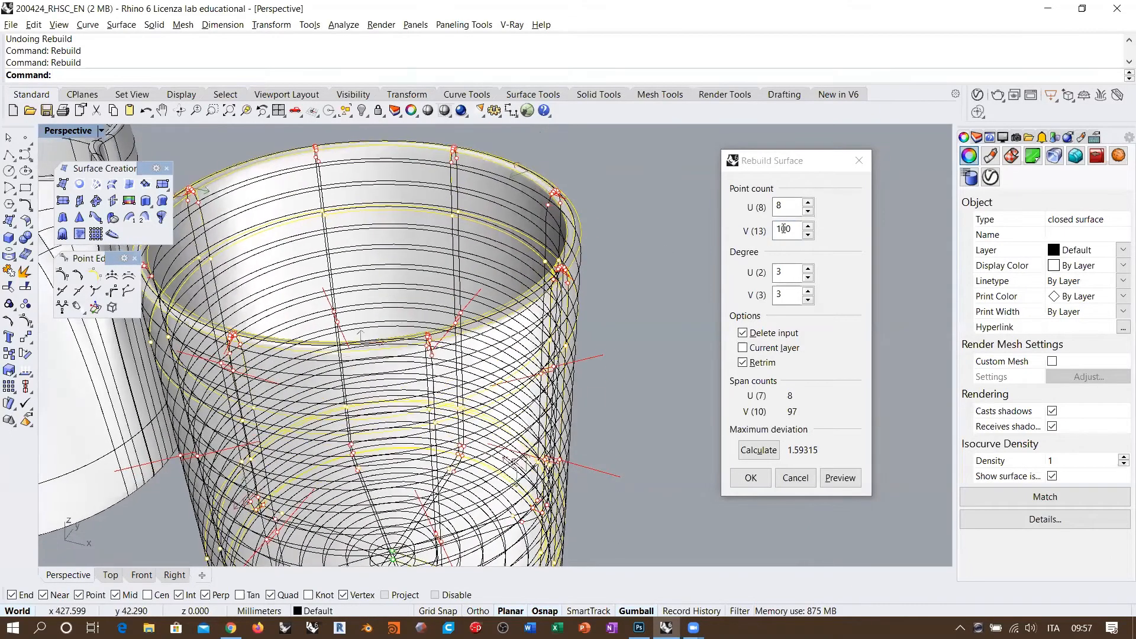
pyautogui.click(840, 477)
pyautogui.scroll(5, 527, 245)
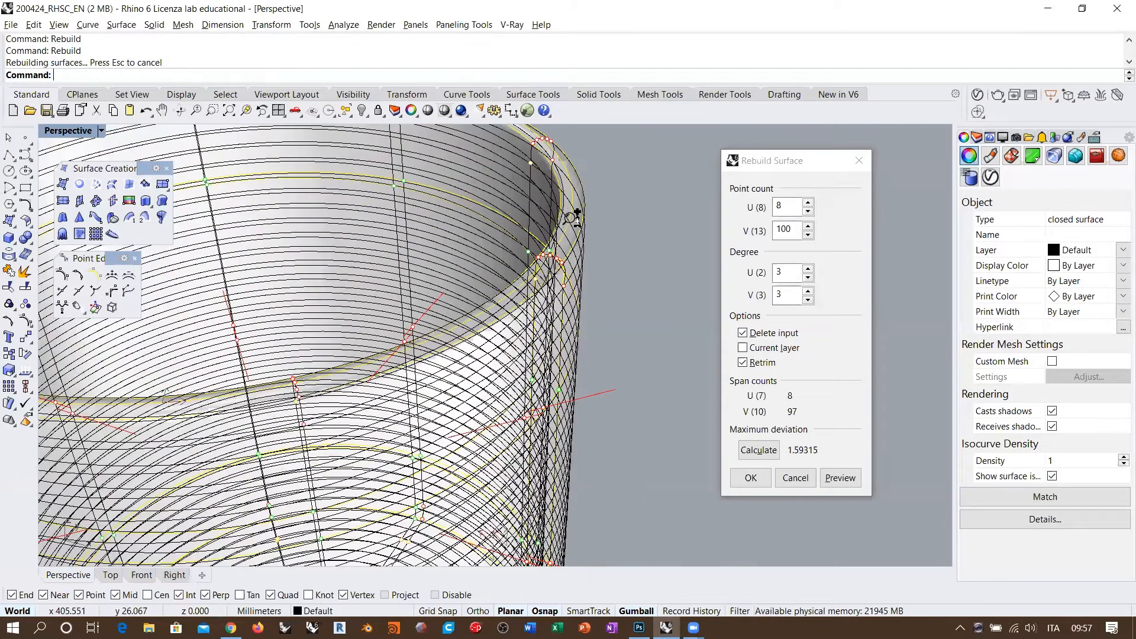
pyautogui.scroll(6, 532, 239)
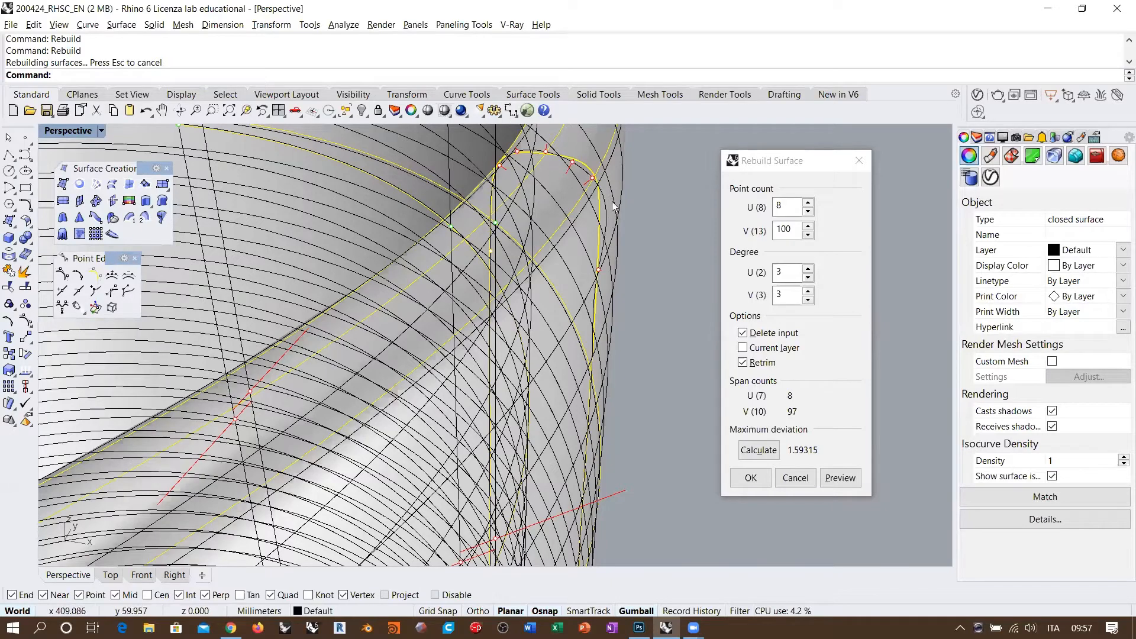
pyautogui.moveTo(589, 223)
pyautogui.mouseDown(button='right')
pyautogui.moveTo(610, 223)
pyautogui.moveTo(589, 224)
pyautogui.mouseUp(button='right')
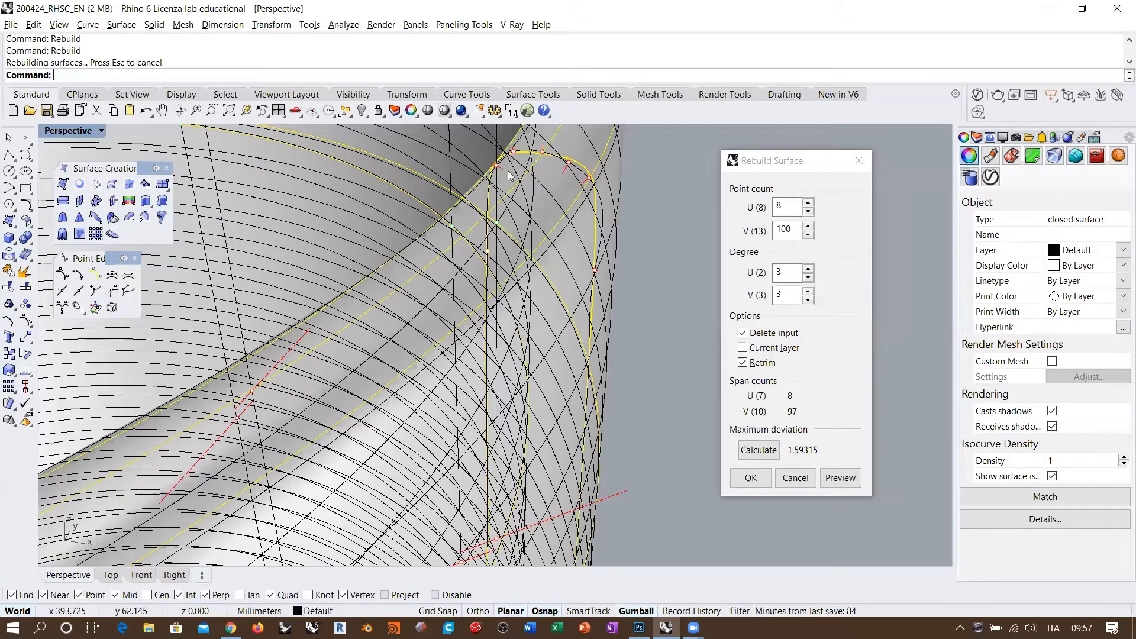
# Examine the rebuild preview over the whole cup in Perspective and along its circular rim in the Top view.
pyautogui.doubleClick(780, 229)
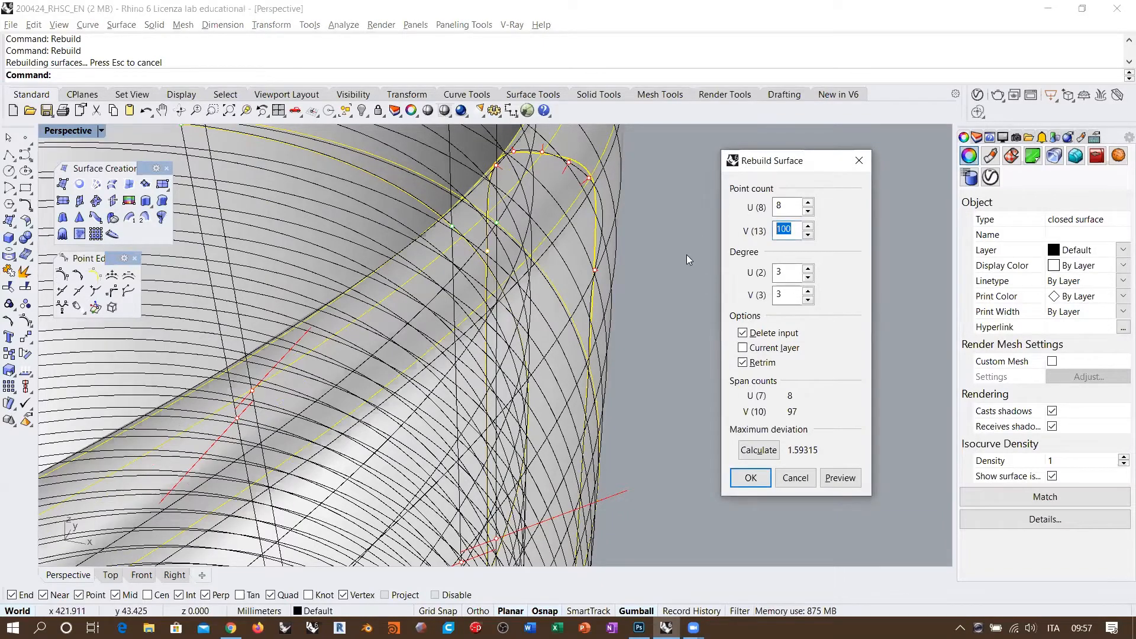
pyautogui.moveTo(686, 254); pyautogui.dragTo(599, 242, button='right')
pyautogui.scroll(-5, 552, 243)
pyautogui.scroll(-4, 556, 236)
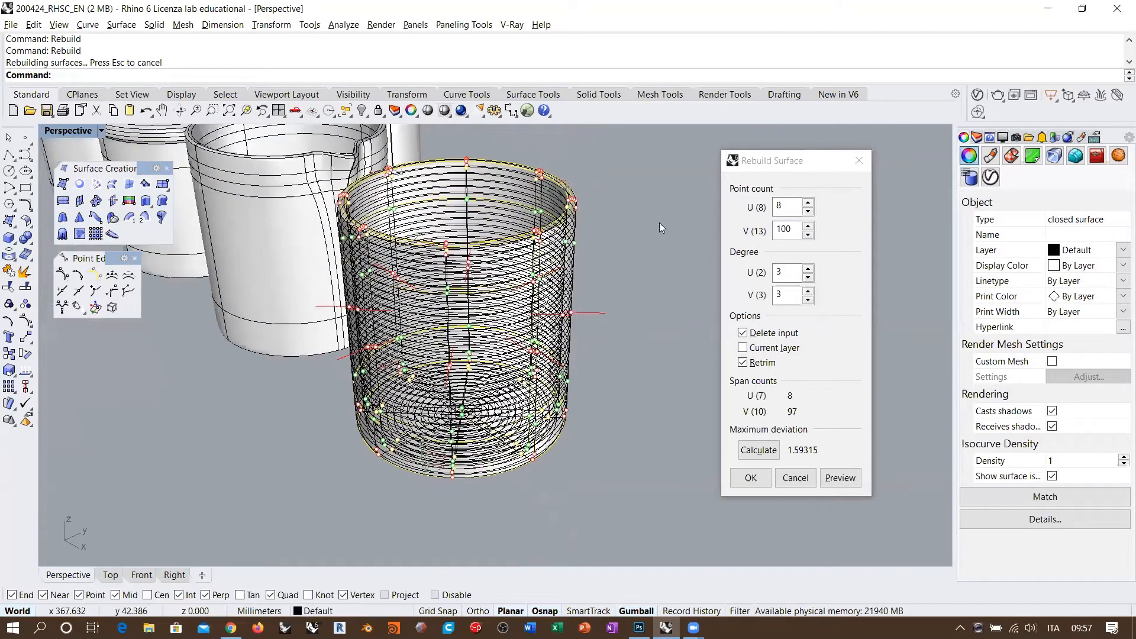
pyautogui.click(788, 229)
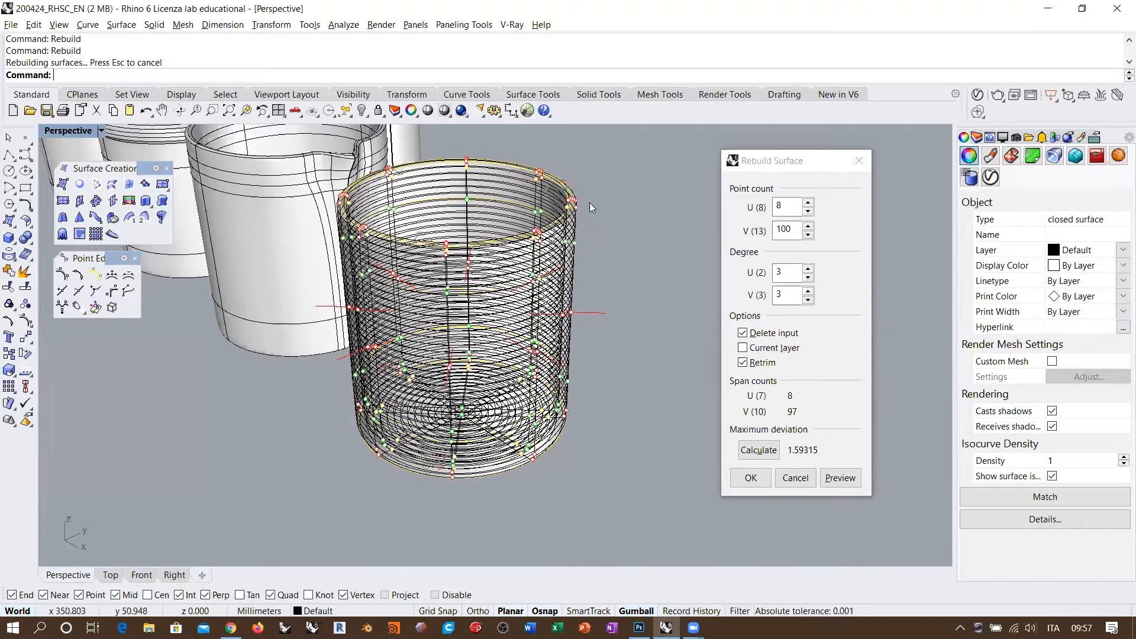
pyautogui.click(111, 575)
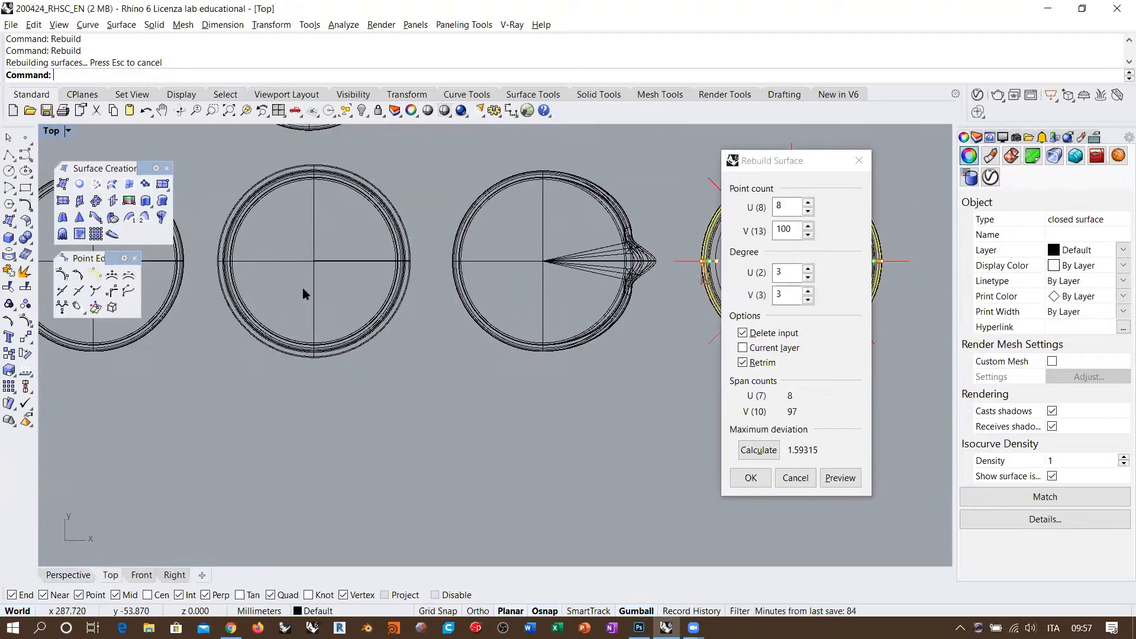
pyautogui.scroll(5, 565, 180)
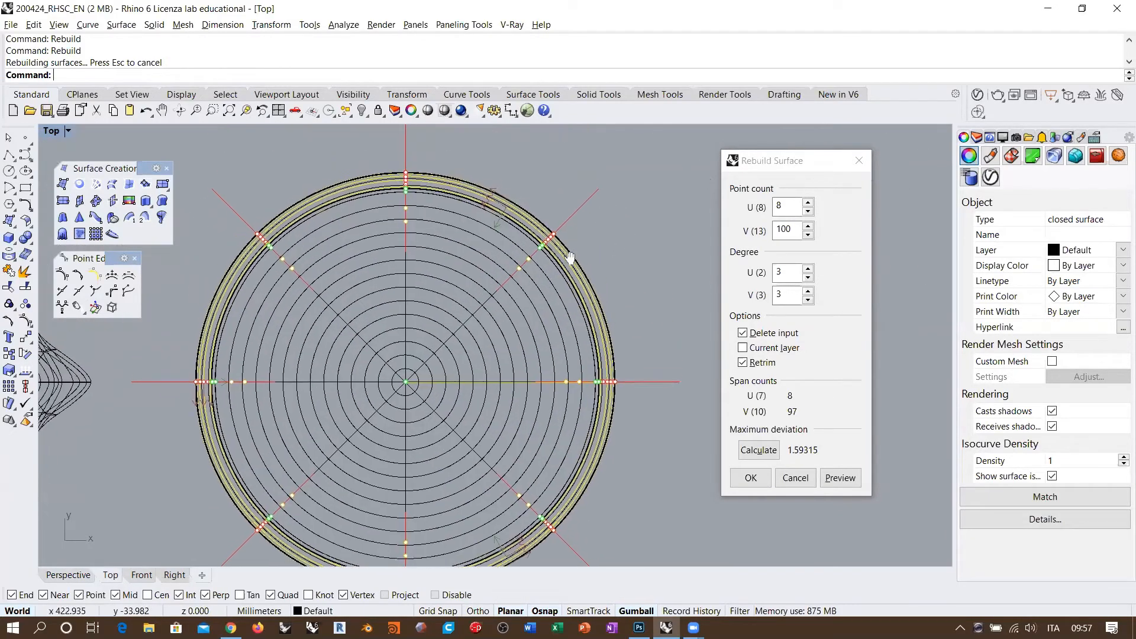
pyautogui.moveTo(601, 266); pyautogui.dragTo(692, 325, button='right')
pyautogui.scroll(10, 389, 193)
pyautogui.moveTo(580, 221); pyautogui.dragTo(478, 202, button='right')
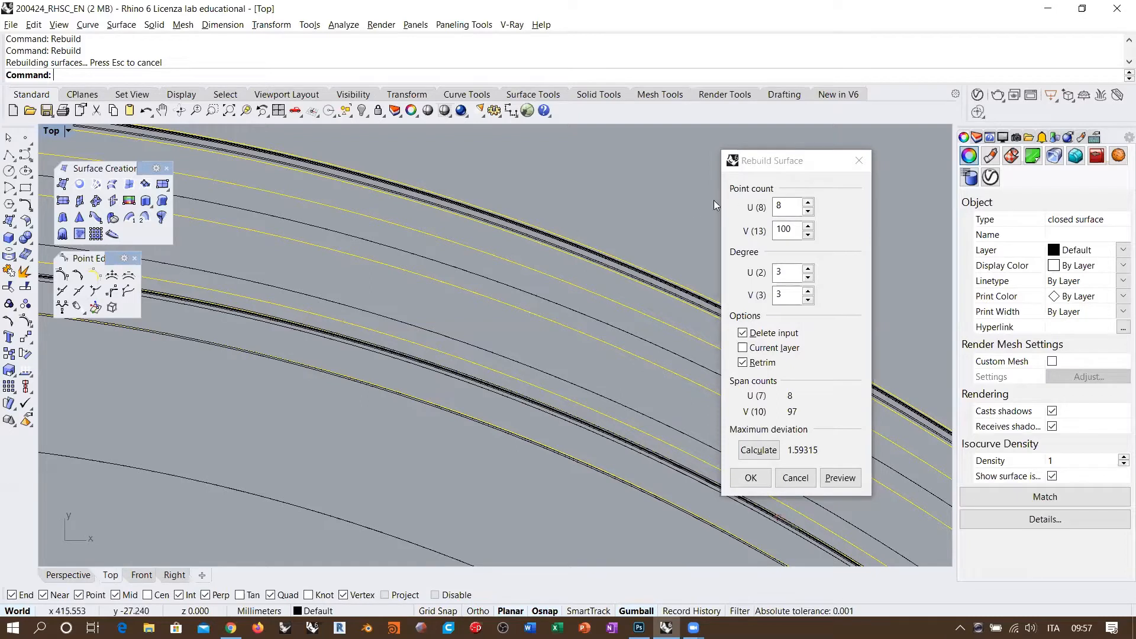
# Set the rebuild's U point count to 16, preview it, and compare the cup's circular edge with the original.
pyautogui.click(790, 204)
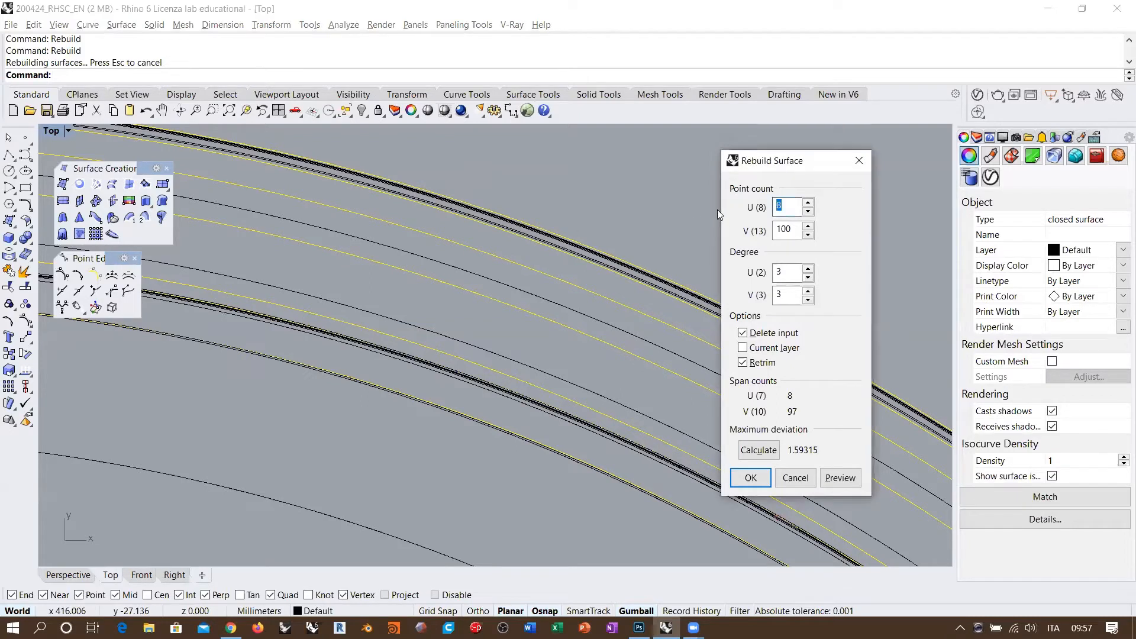
pyautogui.write('16')
pyautogui.press('Tab')
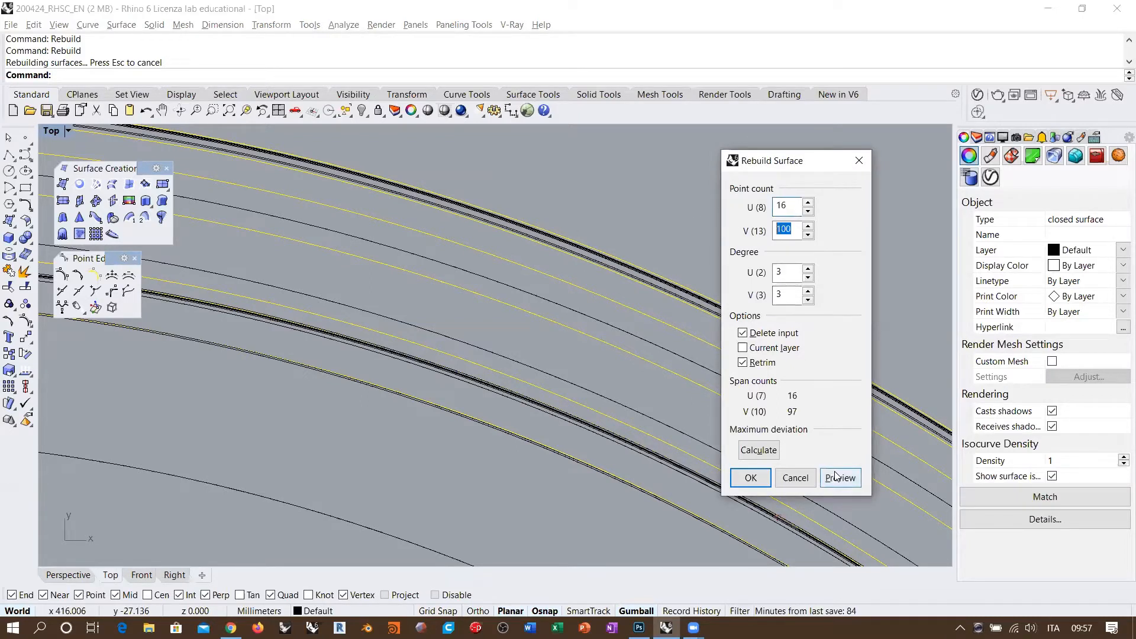
pyautogui.click(841, 478)
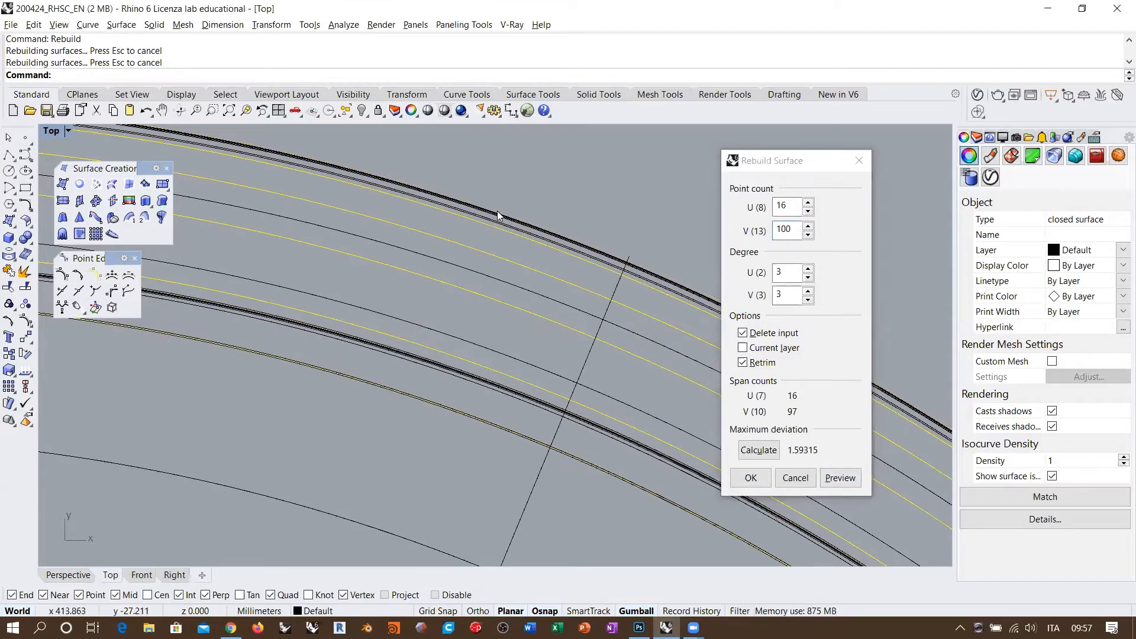
pyautogui.scroll(3, 496, 177)
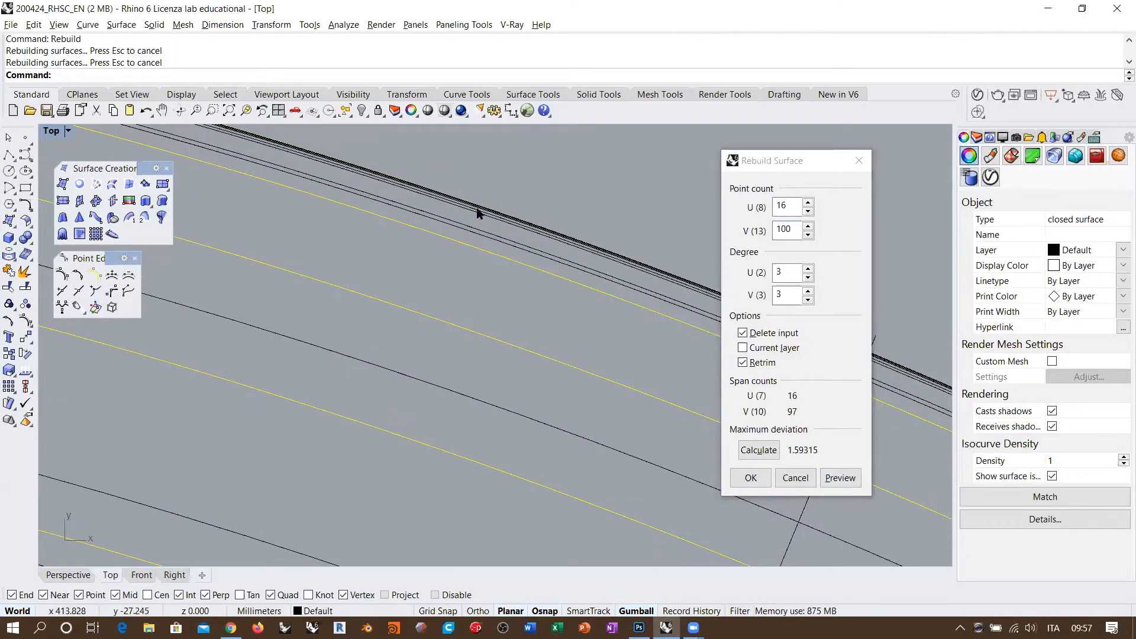
pyautogui.keyDown('ctrl'); pyautogui.moveTo(509, 243); pyautogui.dragTo(473, 281, button='right'); pyautogui.keyUp('ctrl')
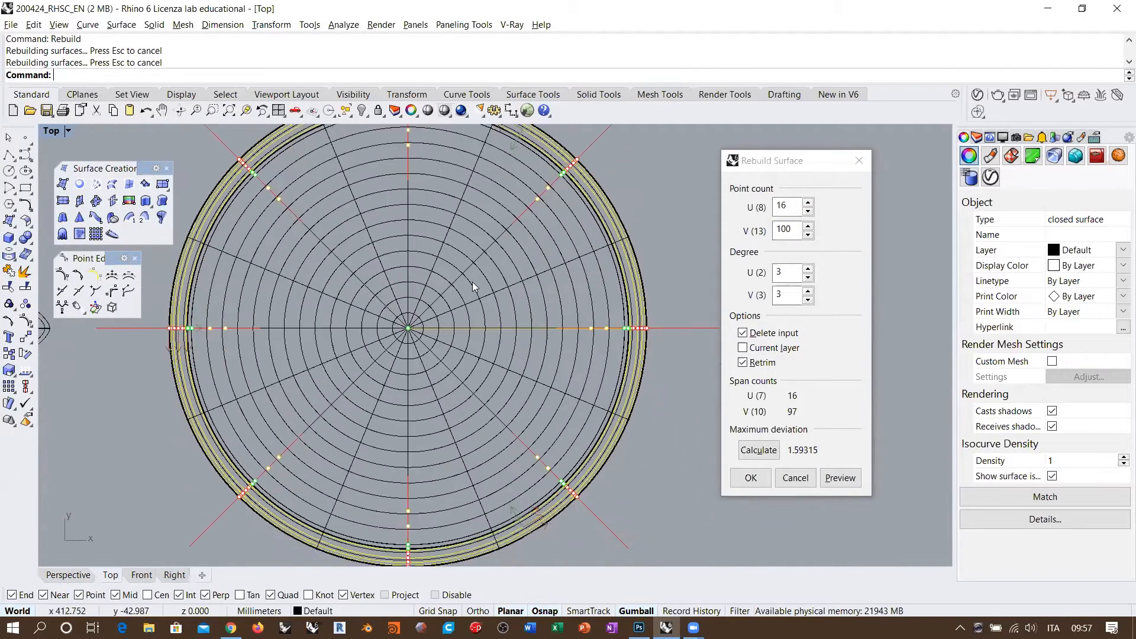
# Check the rebuild preview in the Perspective view and apply the rebuild to the copied cup.
pyautogui.scroll(-4, 473, 282)
pyautogui.click(70, 574)
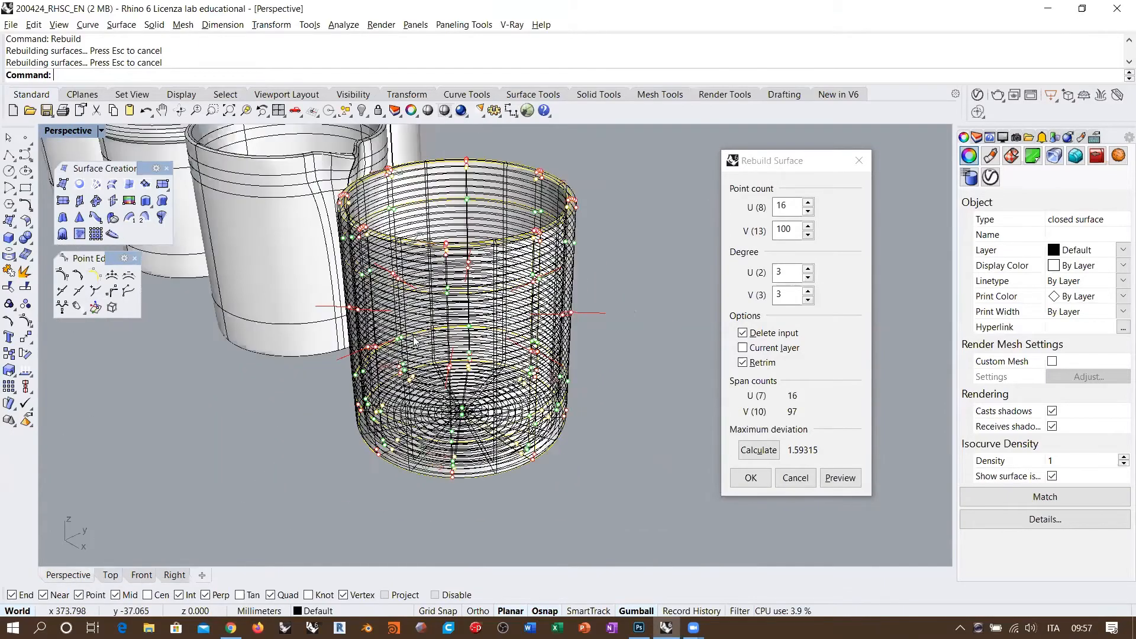
pyautogui.moveTo(495, 307); pyautogui.dragTo(459, 299, button='right')
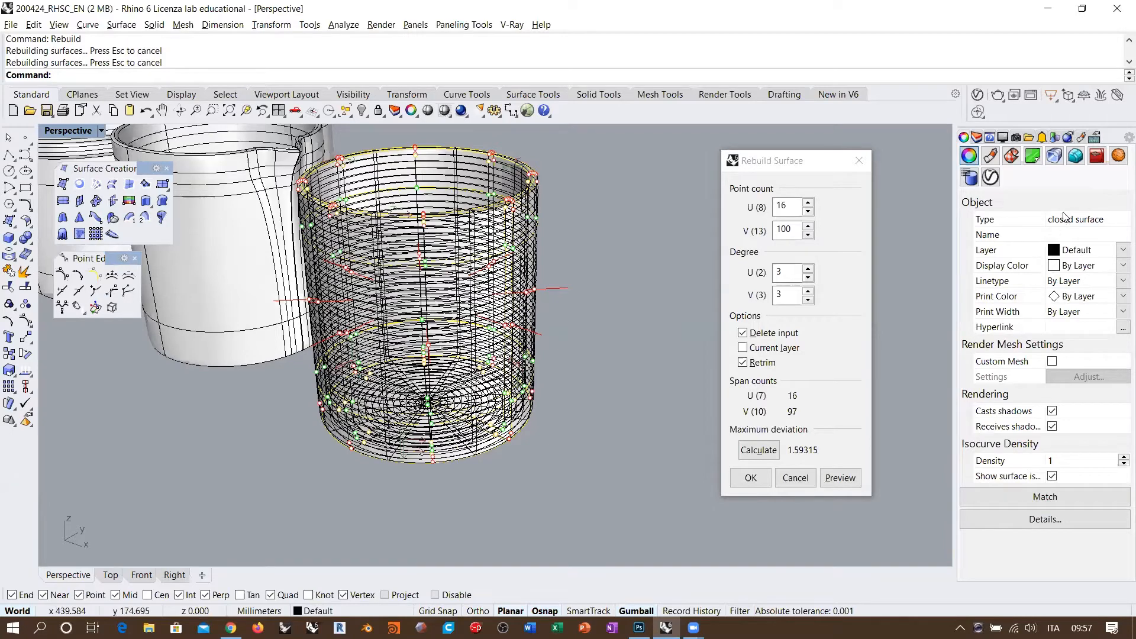
pyautogui.click(750, 477)
# Examine the rebuilt cup in Perspective and its rounded rim profile up close in the Front view.
pyautogui.moveTo(414, 311); pyautogui.dragTo(535, 297, button='right')
pyautogui.moveTo(536, 297); pyautogui.dragTo(572, 233, button='right')
pyautogui.click(140, 573)
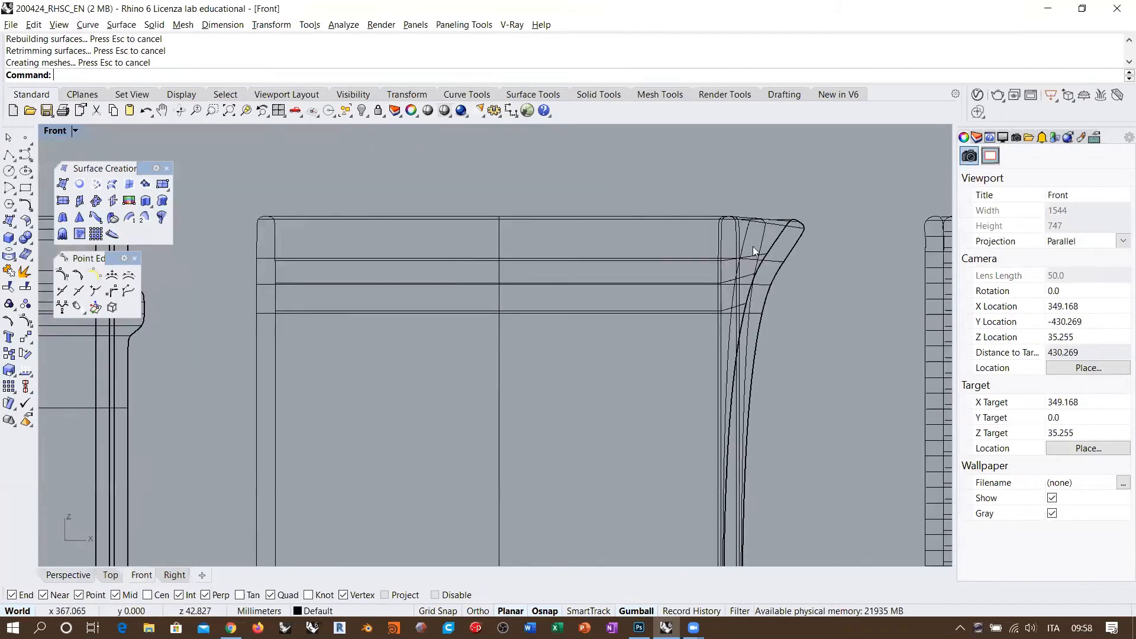
pyautogui.moveTo(753, 231); pyautogui.dragTo(415, 210, button='right')
pyautogui.scroll(-10, 416, 211)
pyautogui.moveTo(656, 202); pyautogui.dragTo(553, 229, button='right')
pyautogui.scroll(20, 538, 239)
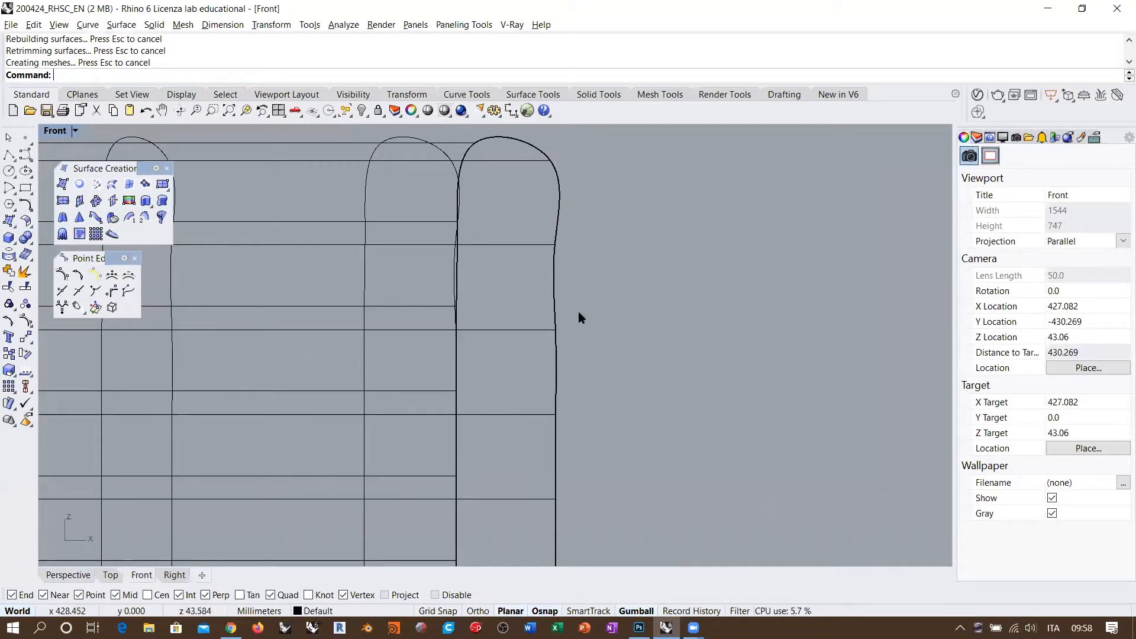
# Turn on the rebuilt cup's control points and inspect their arrangement around the rim and outer wall.
pyautogui.click(560, 204)
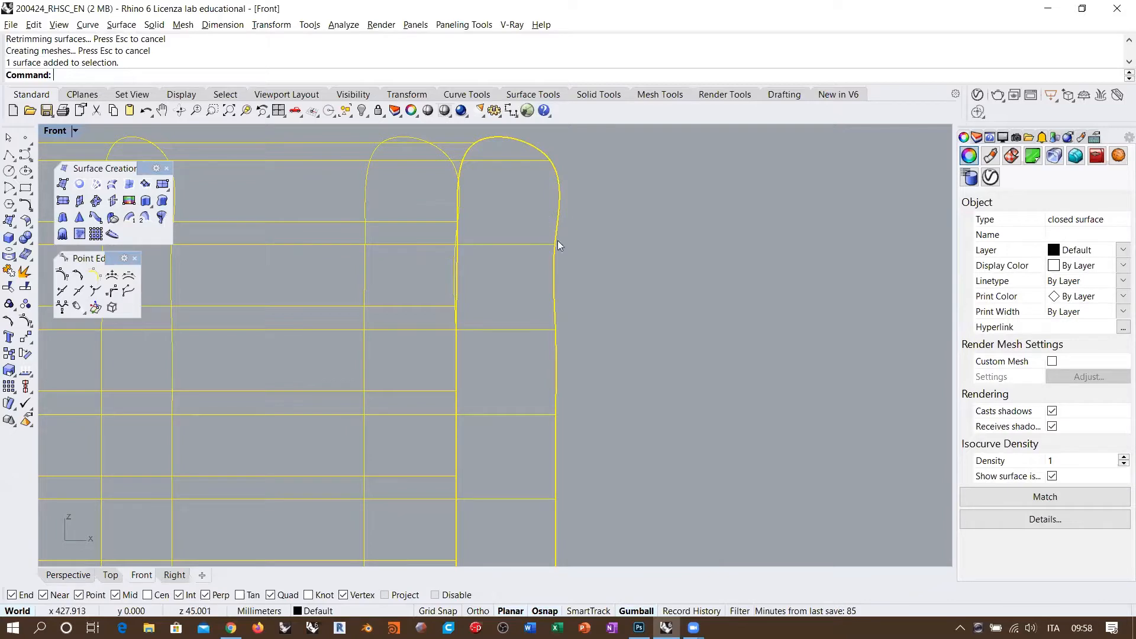
pyautogui.click(30, 320)
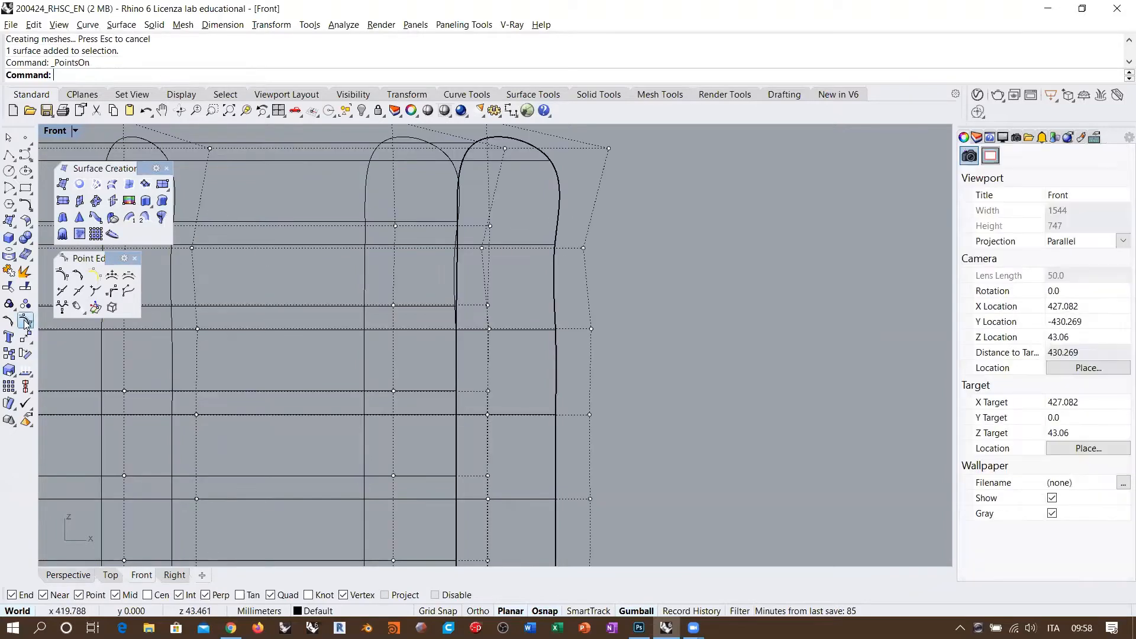
pyautogui.moveTo(635, 318); pyautogui.dragTo(603, 330, button='right')
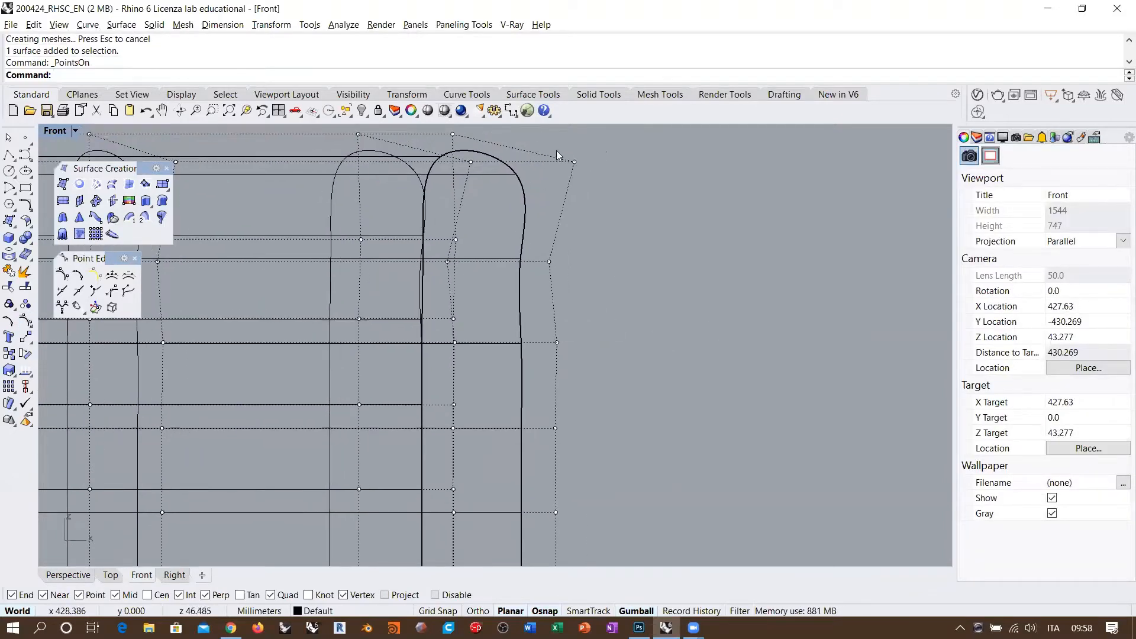
pyautogui.scroll(-4, 574, 429)
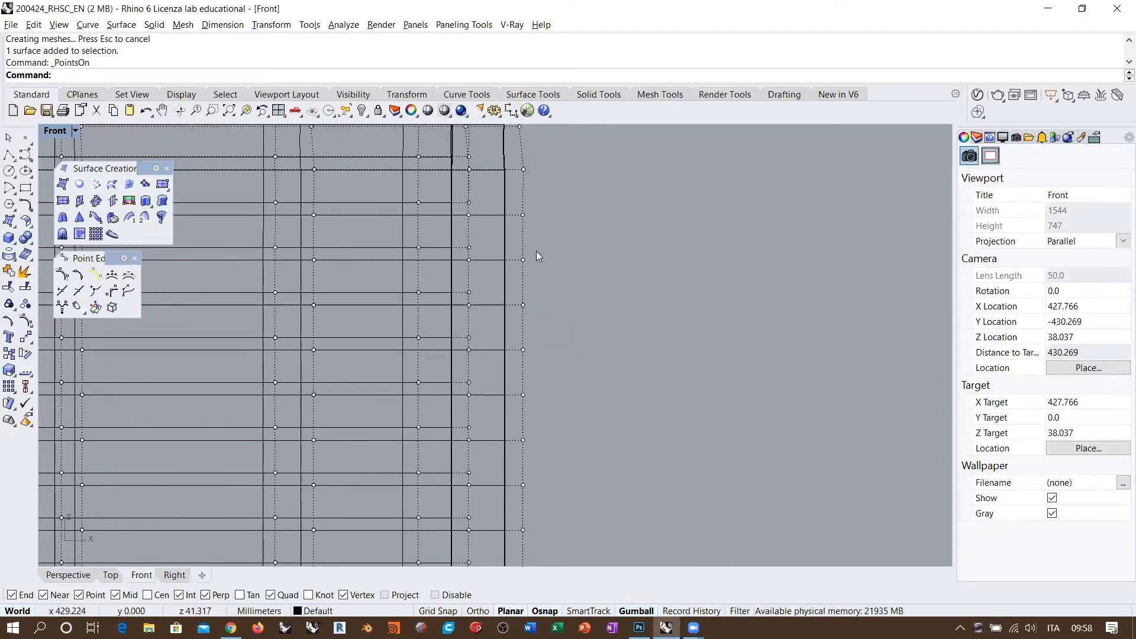
pyautogui.moveTo(529, 195); pyautogui.dragTo(521, 362, button='right')
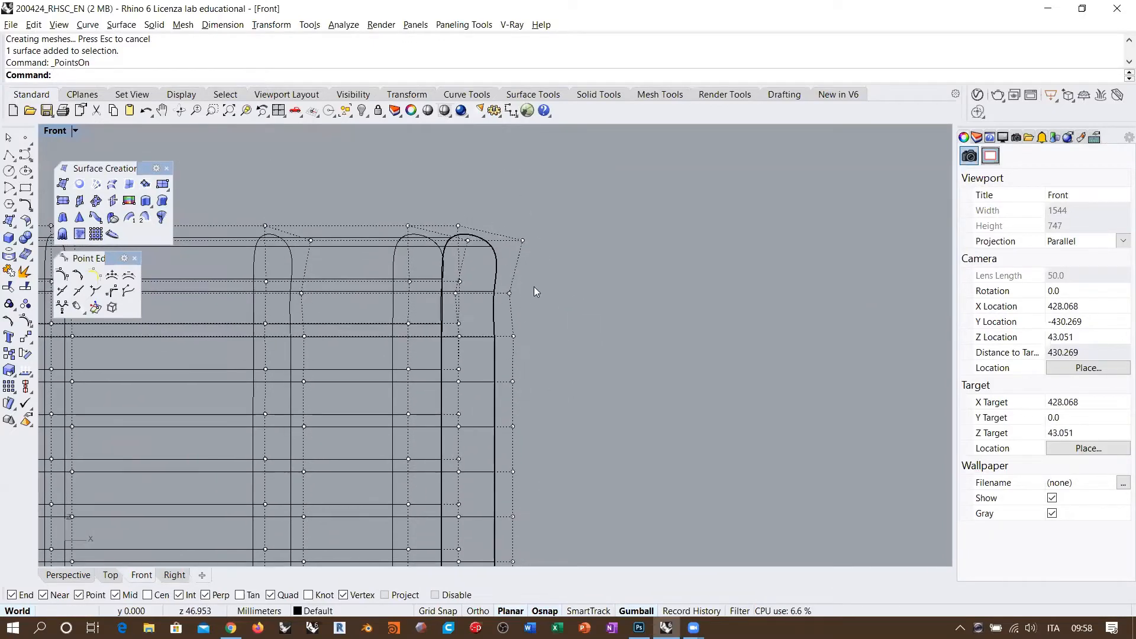
# Align the three outermost control points at the rim to the straight wall's points below with Set Points, setting only world X.
pyautogui.moveTo(498, 216); pyautogui.dragTo(560, 338)
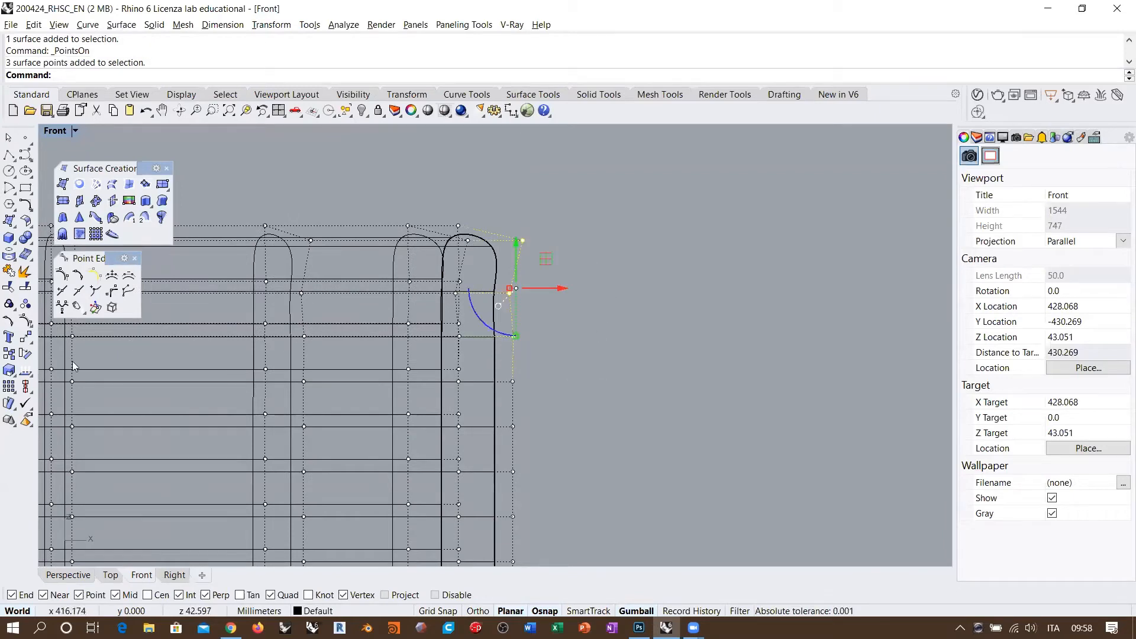
pyautogui.click(26, 338)
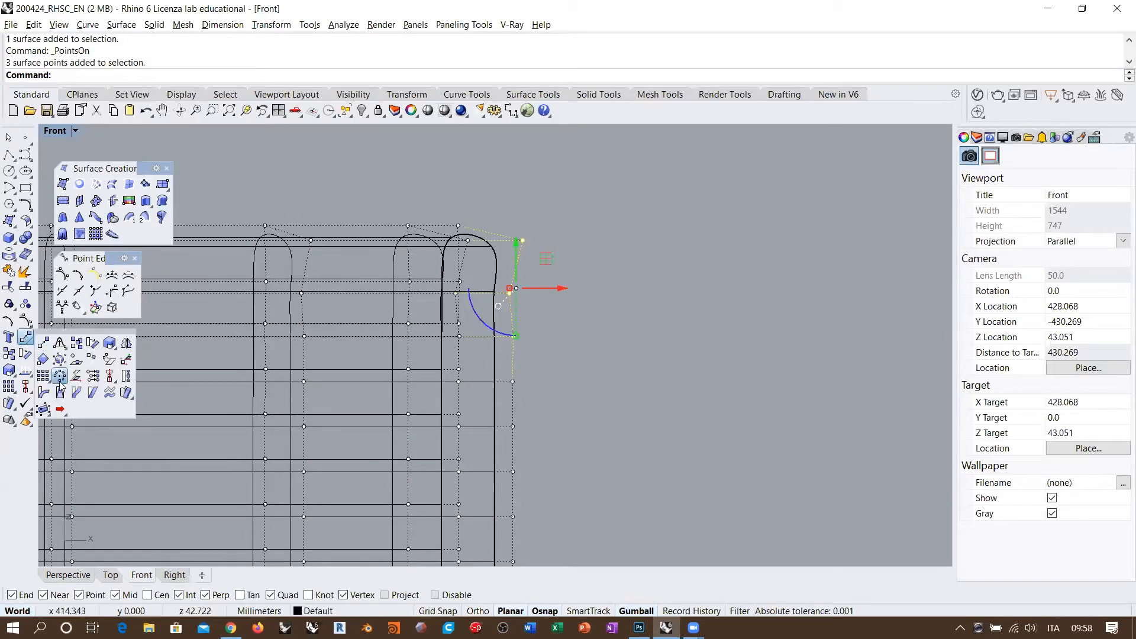
pyautogui.click(93, 378)
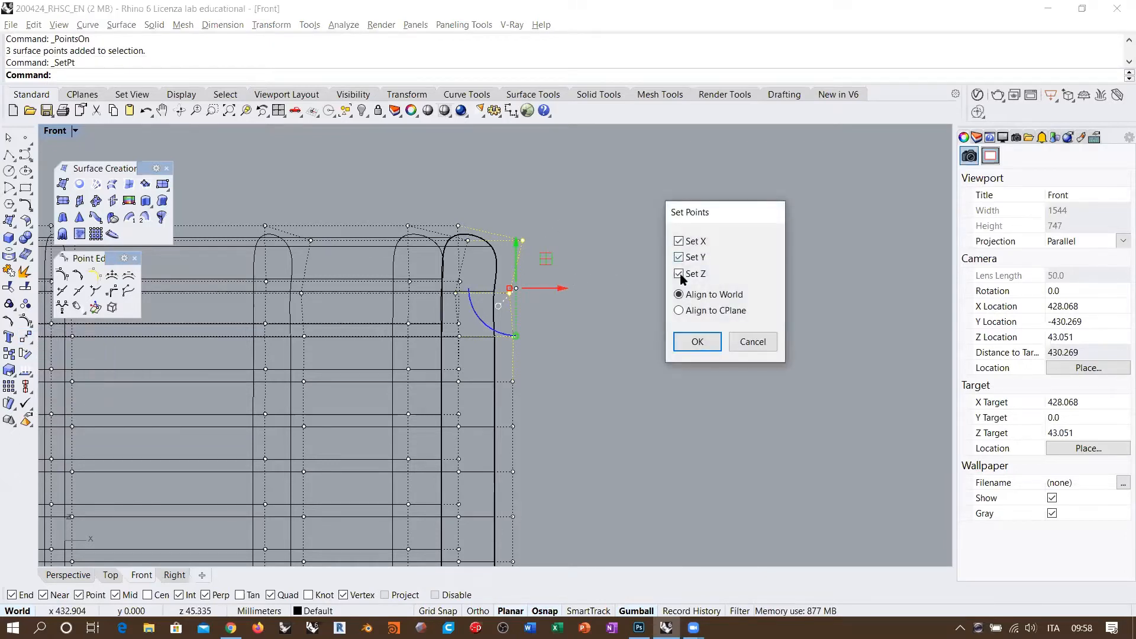
pyautogui.click(693, 261)
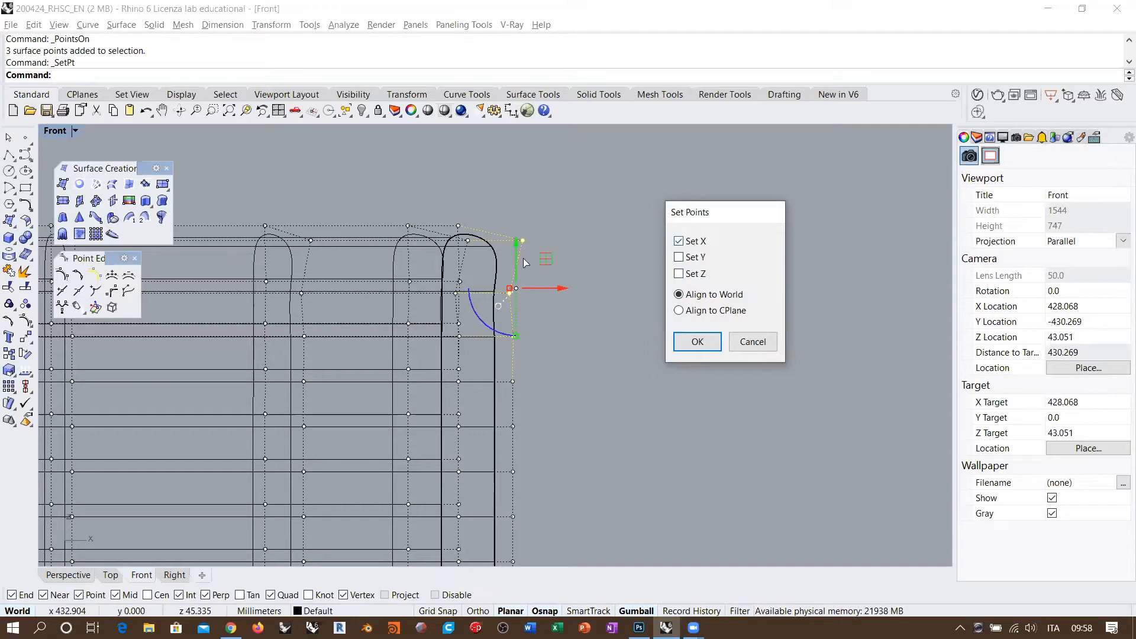
pyautogui.click(696, 341)
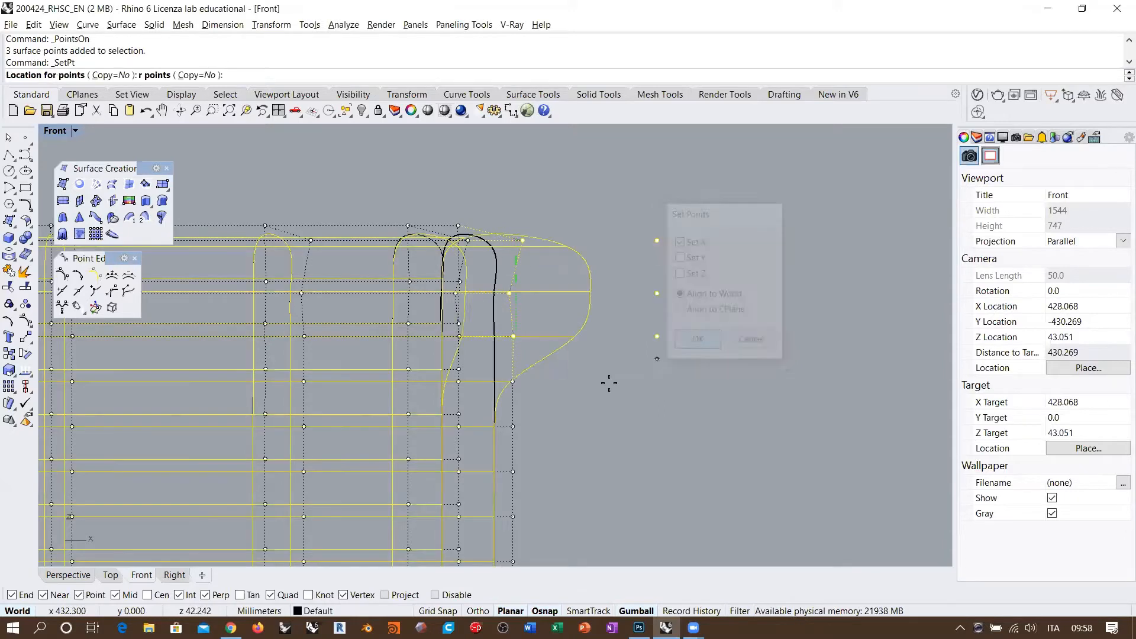
pyautogui.click(512, 426)
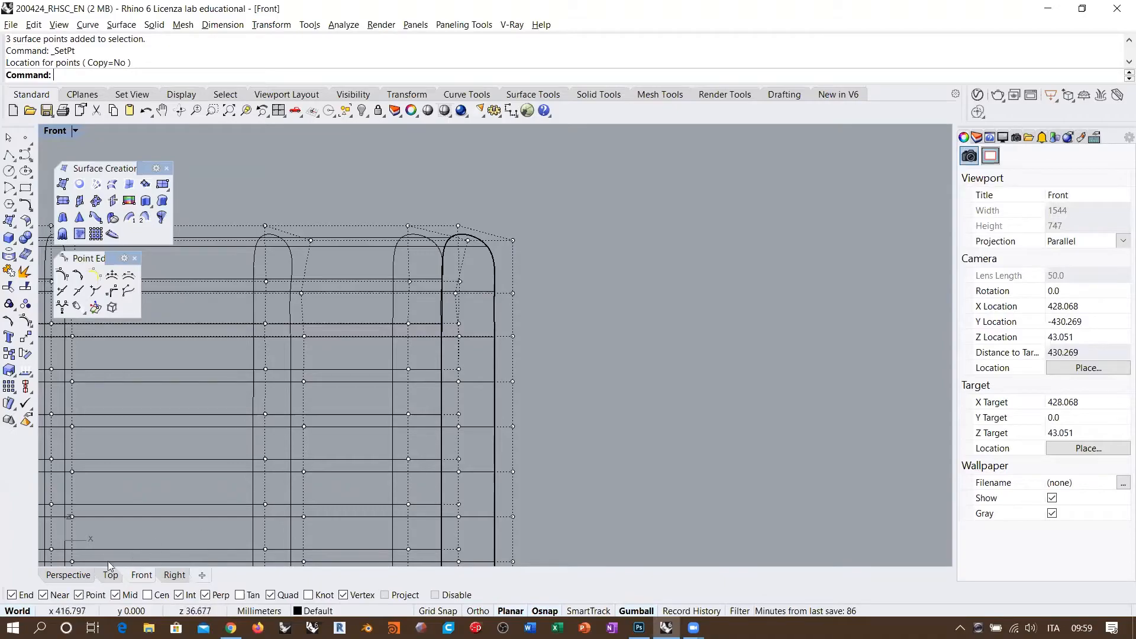
# Inspect the aligned rim of the rebuilt cup in the Perspective view and undo the last Set Points change.
pyautogui.click(68, 575)
pyautogui.scroll(10, 534, 337)
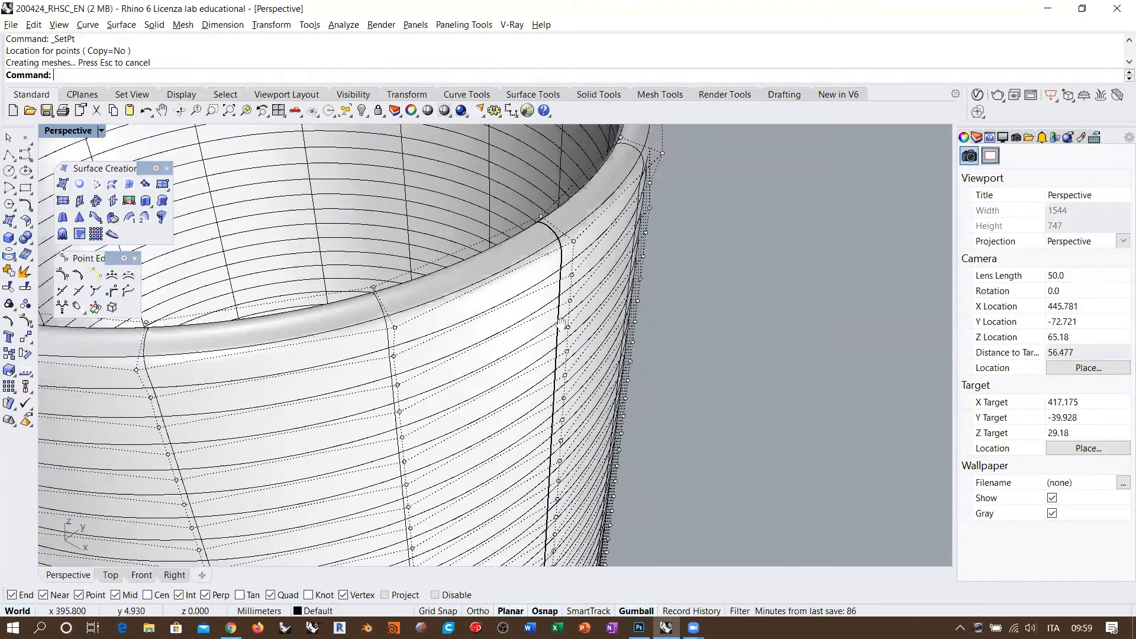
pyautogui.moveTo(644, 303); pyautogui.dragTo(683, 314, button='right')
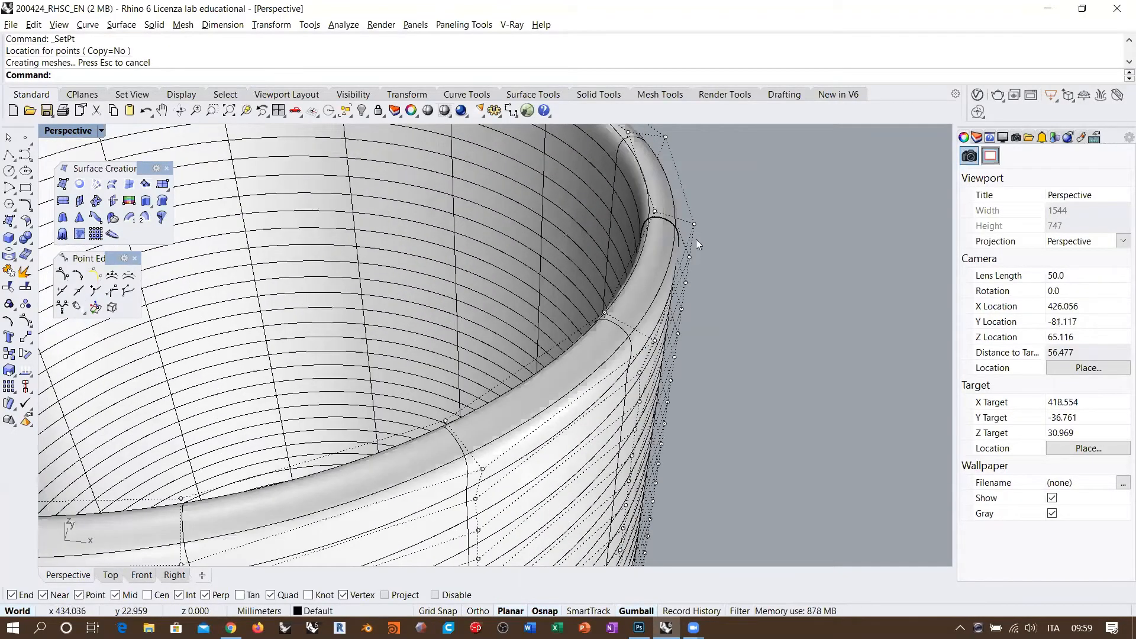
pyautogui.keyDown('shift'); pyautogui.moveTo(688, 244); pyautogui.dragTo(590, 223, button='right'); pyautogui.keyUp('shift')
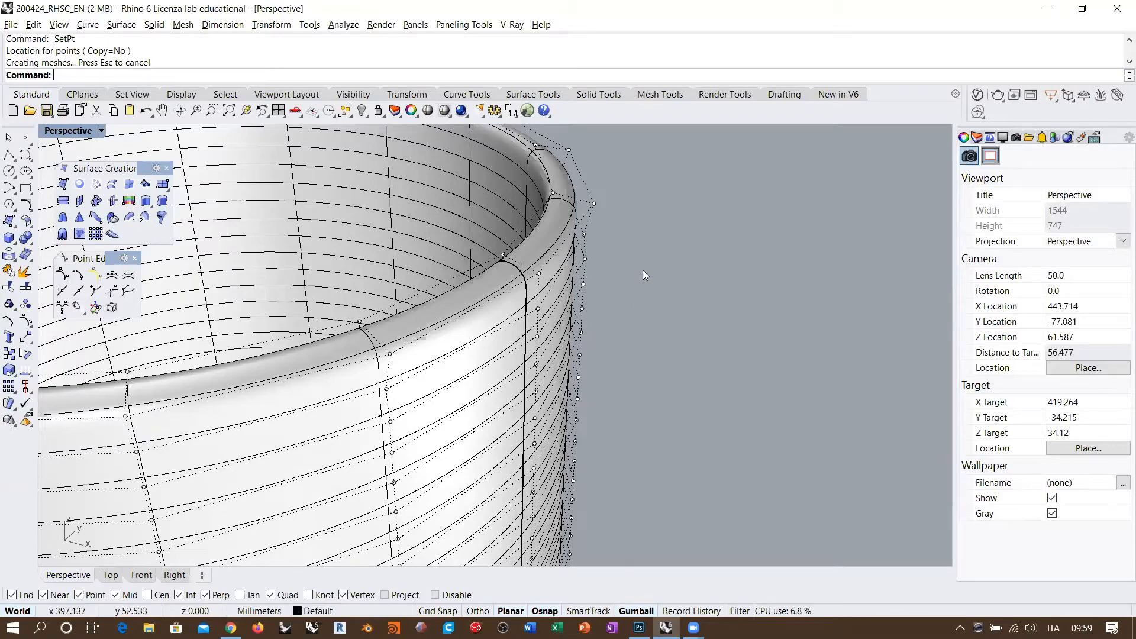
pyautogui.scroll(-6, 637, 258)
pyautogui.moveTo(631, 268); pyautogui.dragTo(616, 224, button='right')
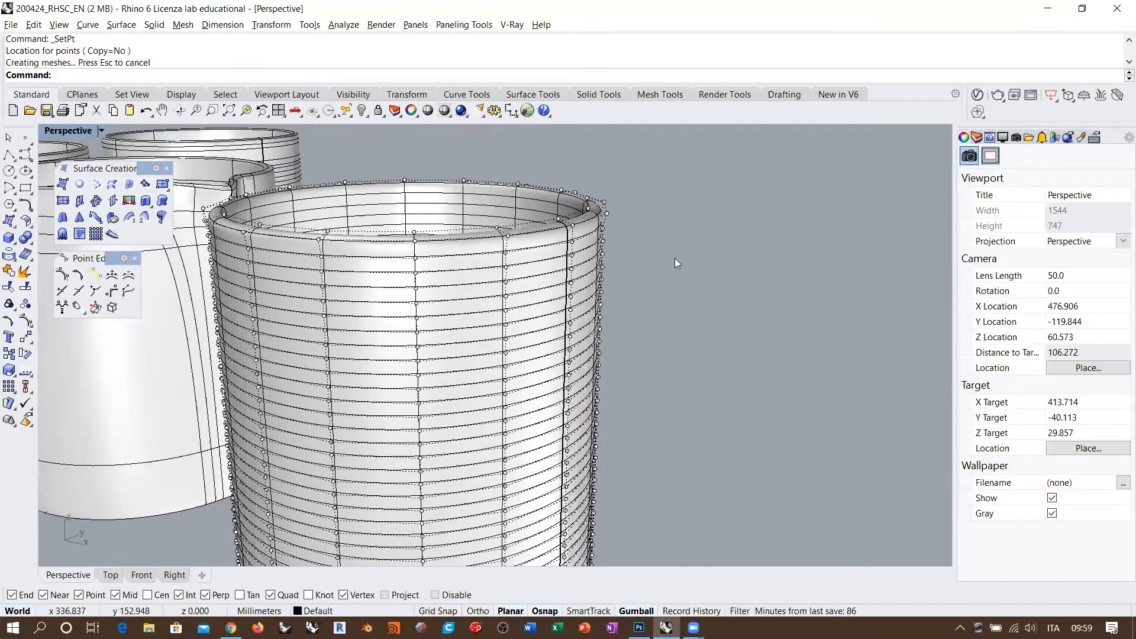
pyautogui.hotkey('ctrl', 'z')
pyautogui.moveTo(531, 230); pyautogui.dragTo(558, 242, button='right')
pyautogui.scroll(-6, 560, 240)
pyautogui.moveTo(615, 275); pyautogui.dragTo(615, 322, button='right')
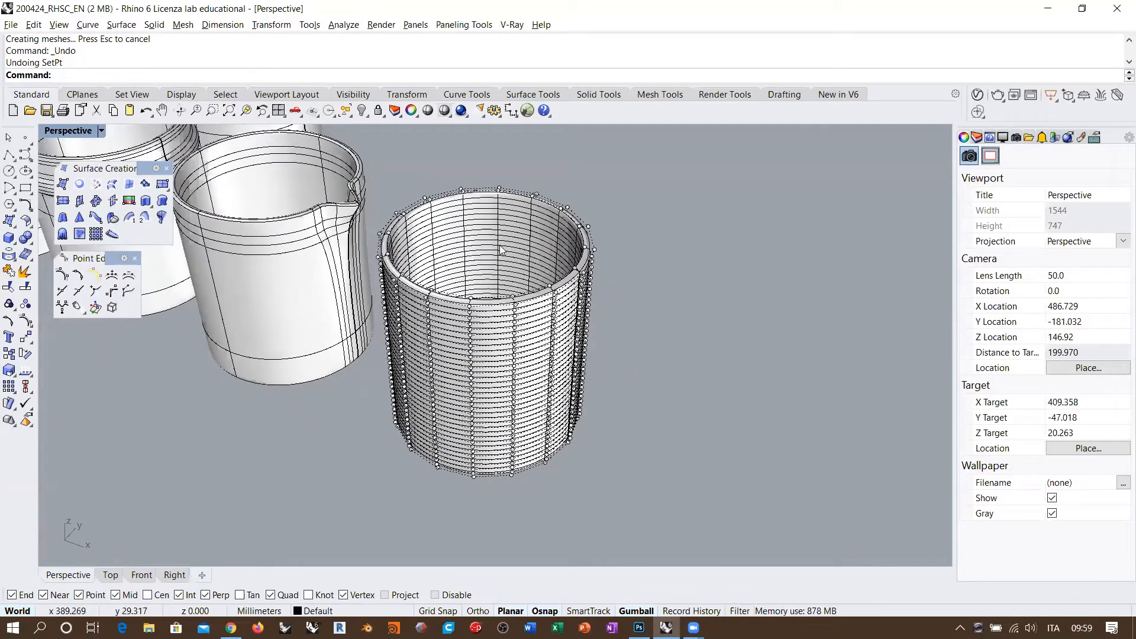
pyautogui.moveTo(558, 323); pyautogui.dragTo(566, 296, button='right')
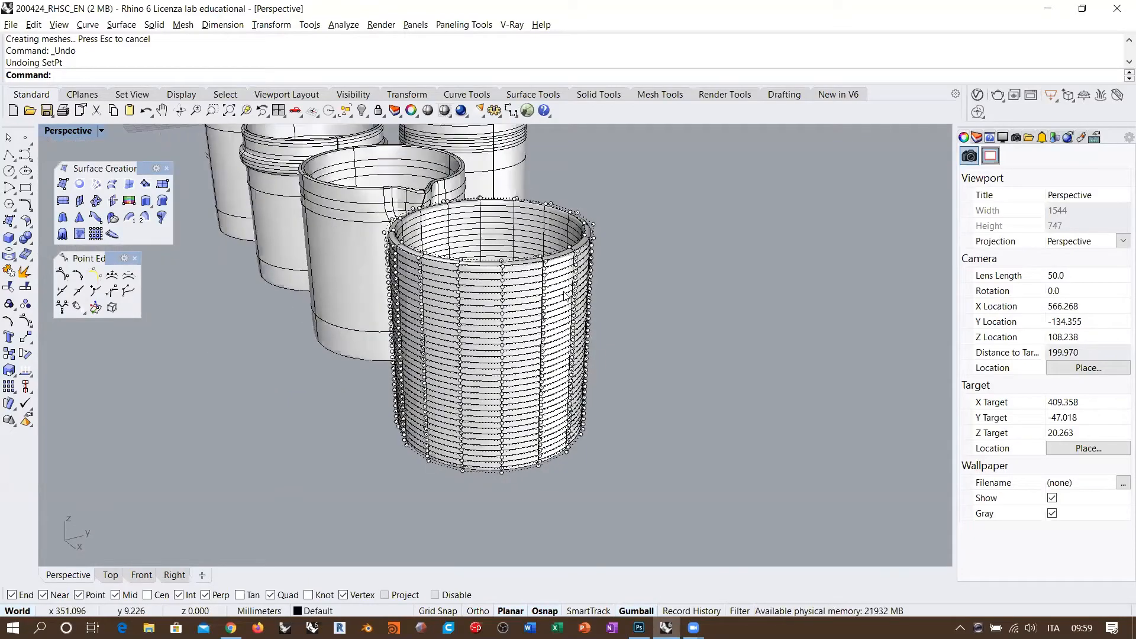
# Switch the Perspective view to Wireframe and move ten control points near the rim outward along X to form a bulge.
pyautogui.moveTo(423, 359); pyautogui.dragTo(518, 175, button='right')
pyautogui.hotkey('ctrl', 'alt', 'w')
pyautogui.scroll(8, 538, 214)
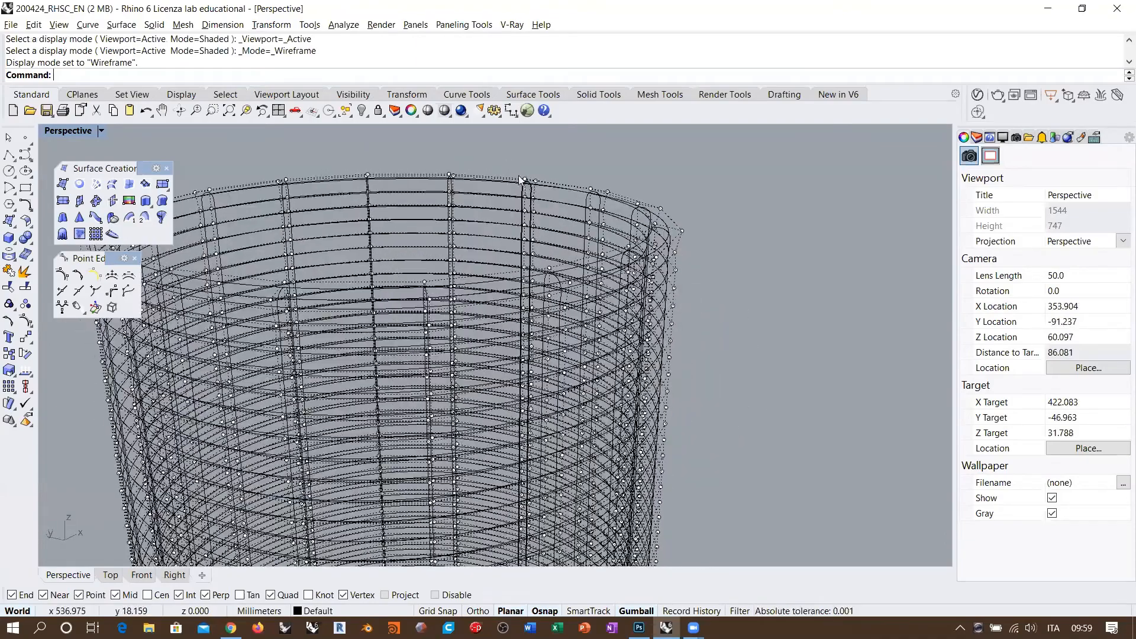
pyautogui.moveTo(512, 168); pyautogui.dragTo(553, 248)
pyautogui.moveTo(611, 314); pyautogui.dragTo(580, 294, button='right')
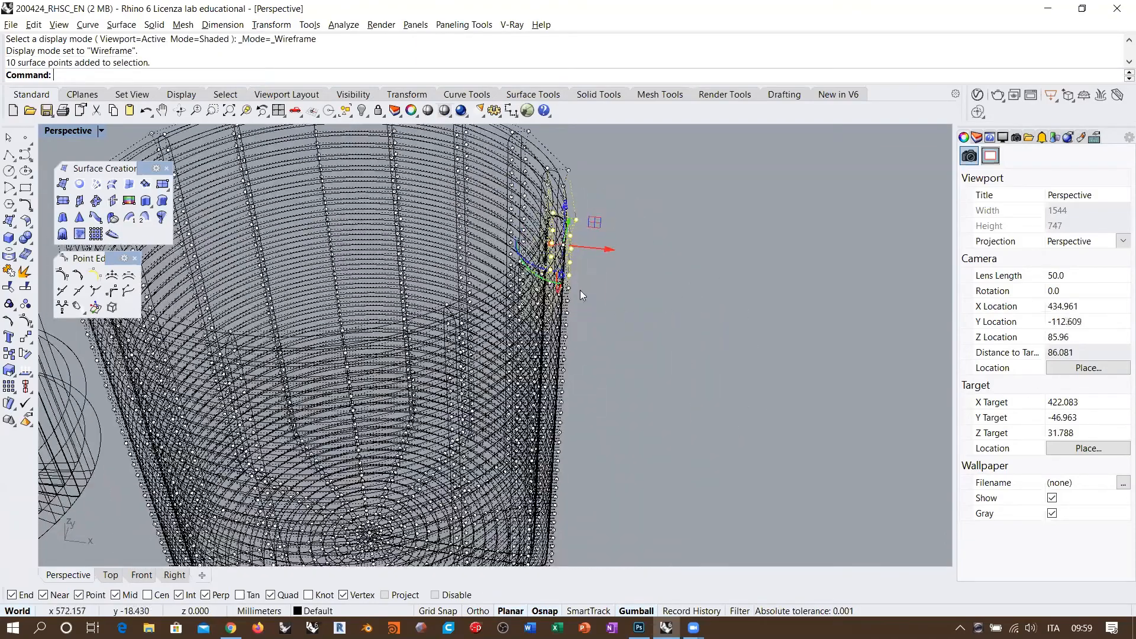
pyautogui.keyDown('shift'); pyautogui.moveTo(601, 252); pyautogui.dragTo(523, 268, button='right'); pyautogui.keyUp('shift')
pyautogui.moveTo(526, 265); pyautogui.dragTo(577, 273)
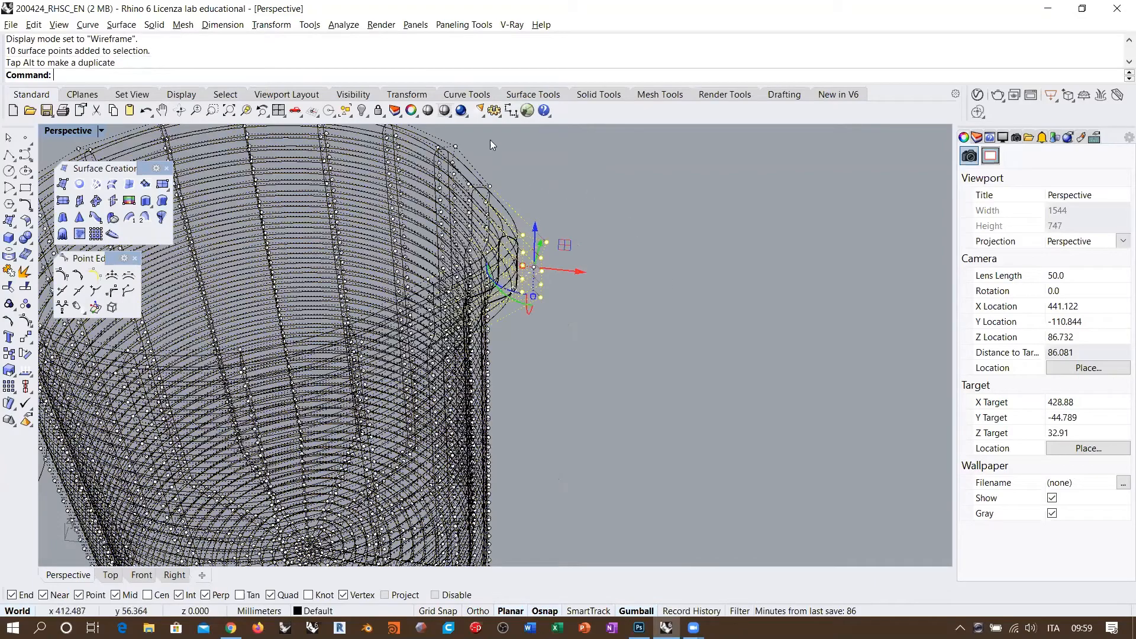
# Return the Perspective view to Shaded display and turn off the rebuilt cup's control points.
pyautogui.click(444, 111)
pyautogui.moveTo(587, 287)
pyautogui.mouseDown(button='right')
pyautogui.moveTo(563, 284)
pyautogui.moveTo(548, 336)
pyautogui.moveTo(522, 203)
pyautogui.moveTo(602, 290)
pyautogui.moveTo(507, 328)
pyautogui.moveTo(621, 299)
pyautogui.moveTo(563, 370)
pyautogui.mouseUp(button='right')
pyautogui.scroll(-6, 548, 338)
pyautogui.scroll(-4, 506, 296)
pyautogui.press('Escape')
pyautogui.press('Escape')
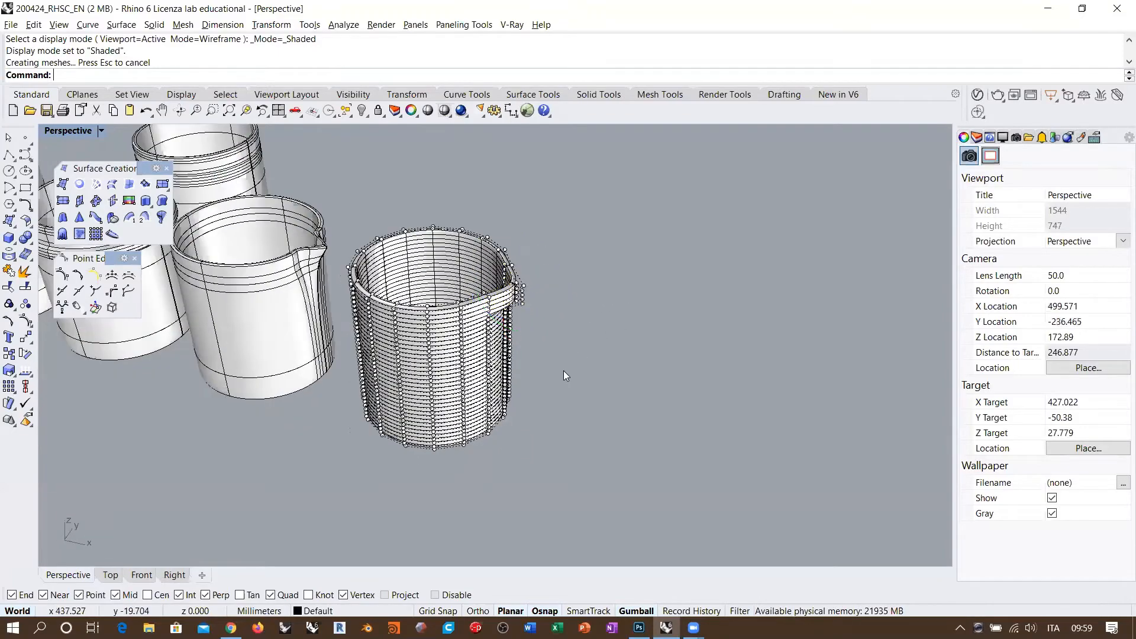
# Move the rebuilt cup slightly closer to the spouted cup beside it and deselect it.
pyautogui.scroll(-4, 622, 327)
pyautogui.keyDown('shift'); pyautogui.moveTo(454, 332); pyautogui.dragTo(603, 387, button='right'); pyautogui.keyUp('shift')
pyautogui.click(623, 391)
pyautogui.moveTo(623, 395); pyautogui.dragTo(610, 394)
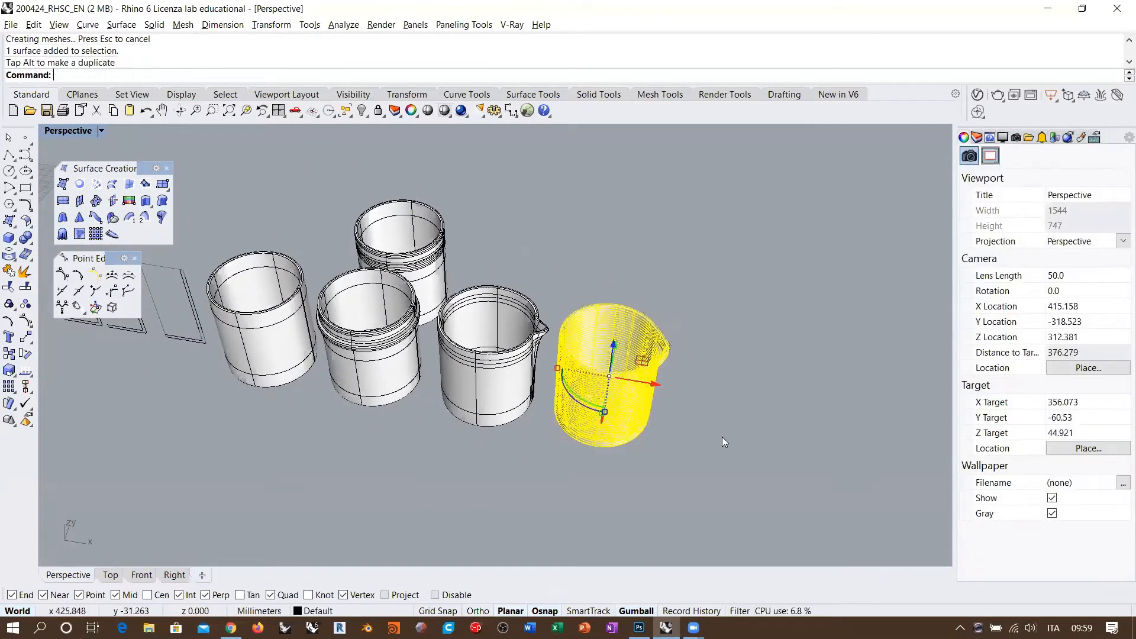
pyautogui.click(722, 437)
# Compare the row of cups and examine the profile curves they were revolved from in the Perspective view.
pyautogui.moveTo(513, 365); pyautogui.dragTo(695, 337, button='right')
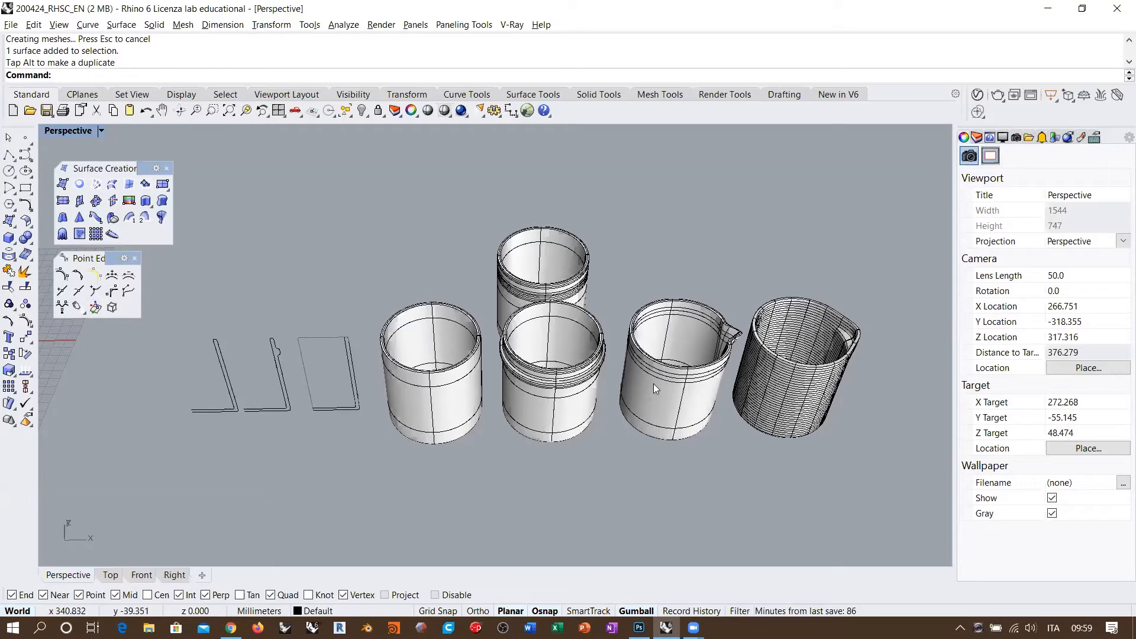
pyautogui.moveTo(624, 418); pyautogui.dragTo(553, 342, button='right')
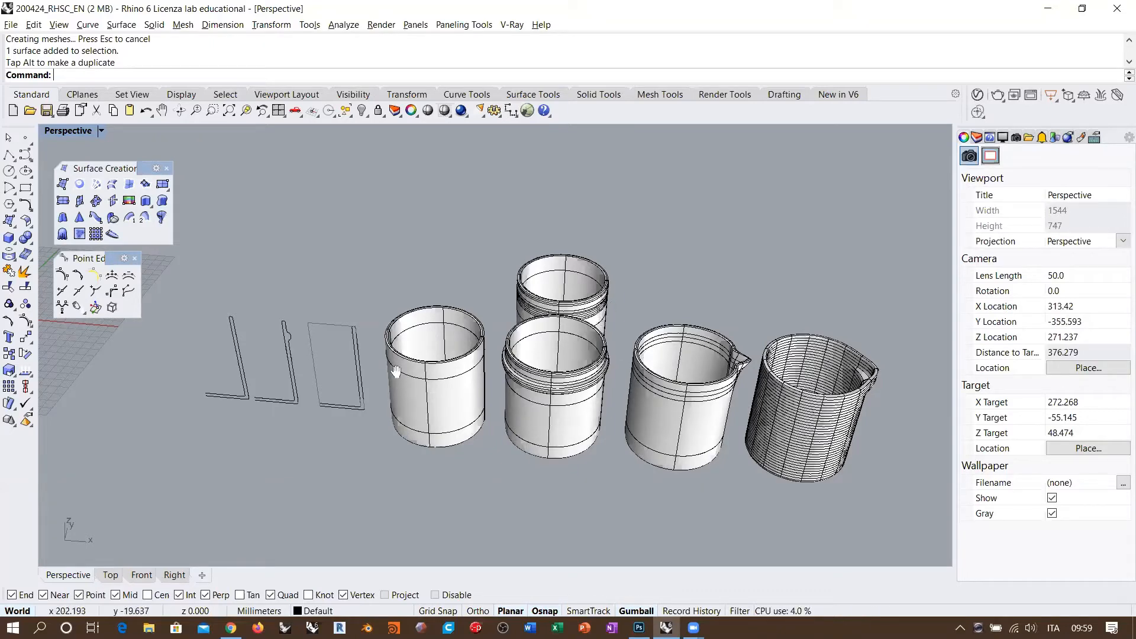
pyautogui.keyDown('shift'); pyautogui.moveTo(303, 375); pyautogui.dragTo(438, 356, button='right'); pyautogui.keyUp('shift')
pyautogui.scroll(5, 475, 333)
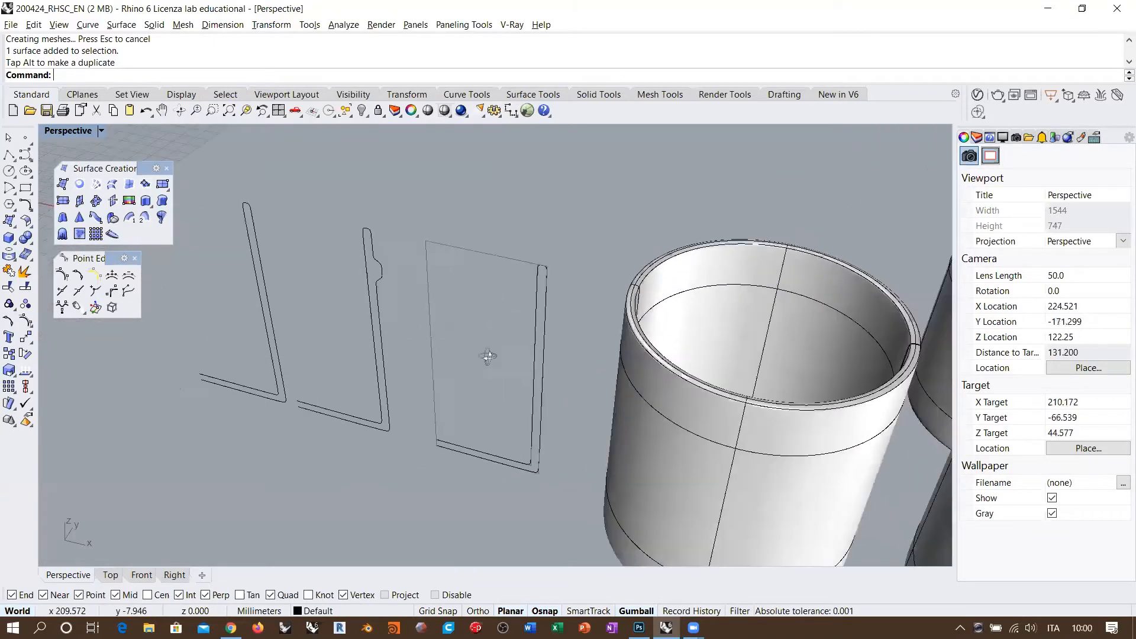
pyautogui.moveTo(543, 357); pyautogui.dragTo(530, 330, button='right')
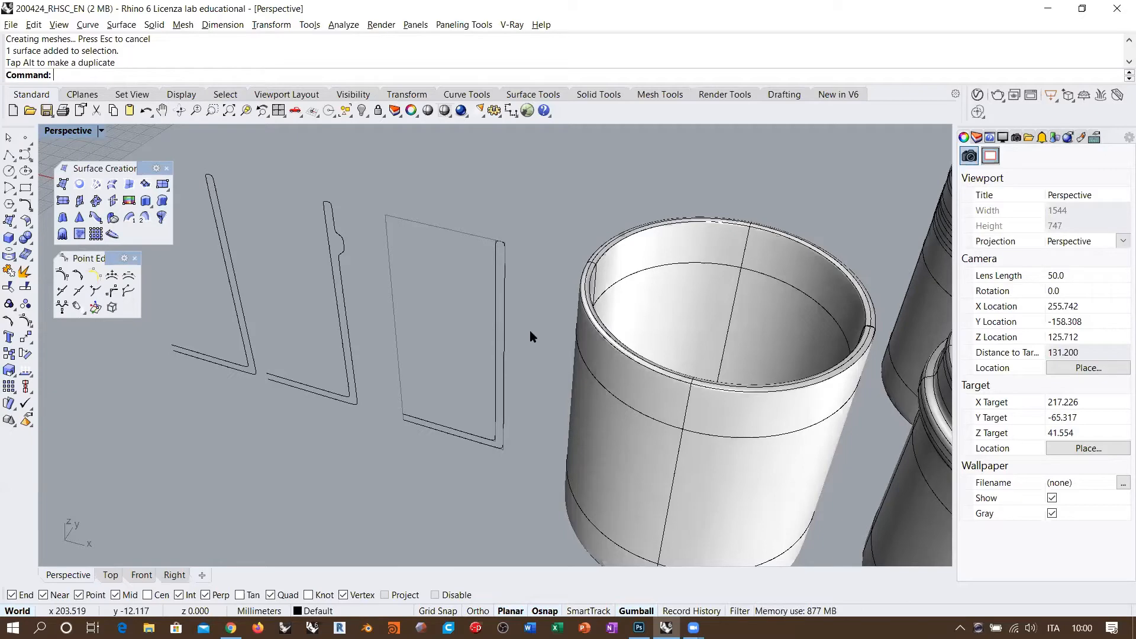
pyautogui.scroll(3, 490, 359)
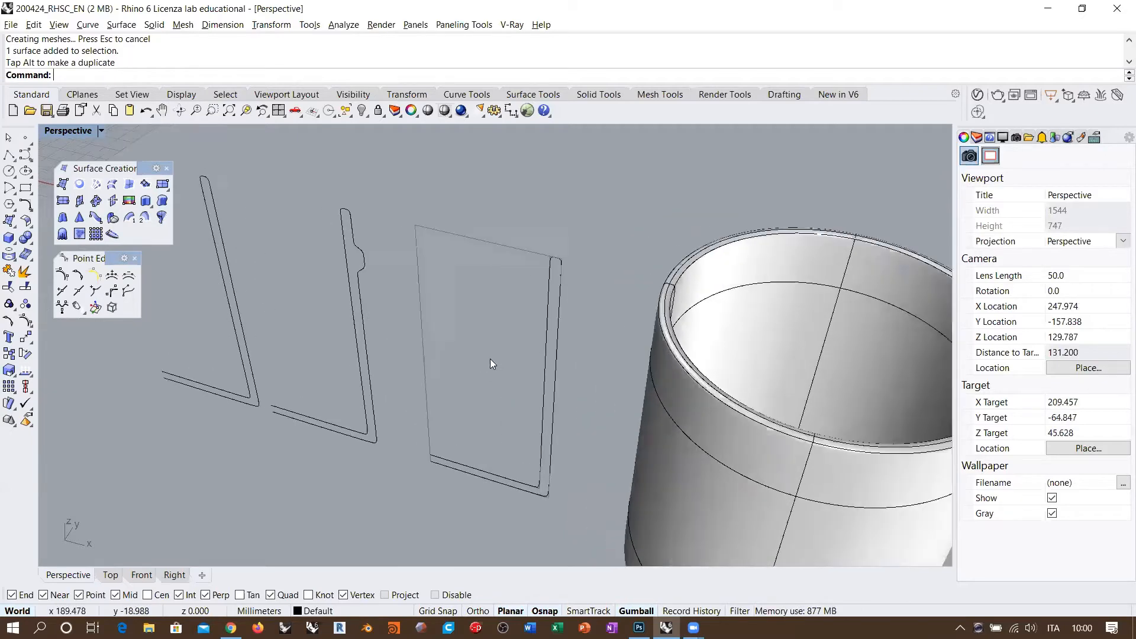
pyautogui.scroll(-2, 526, 357)
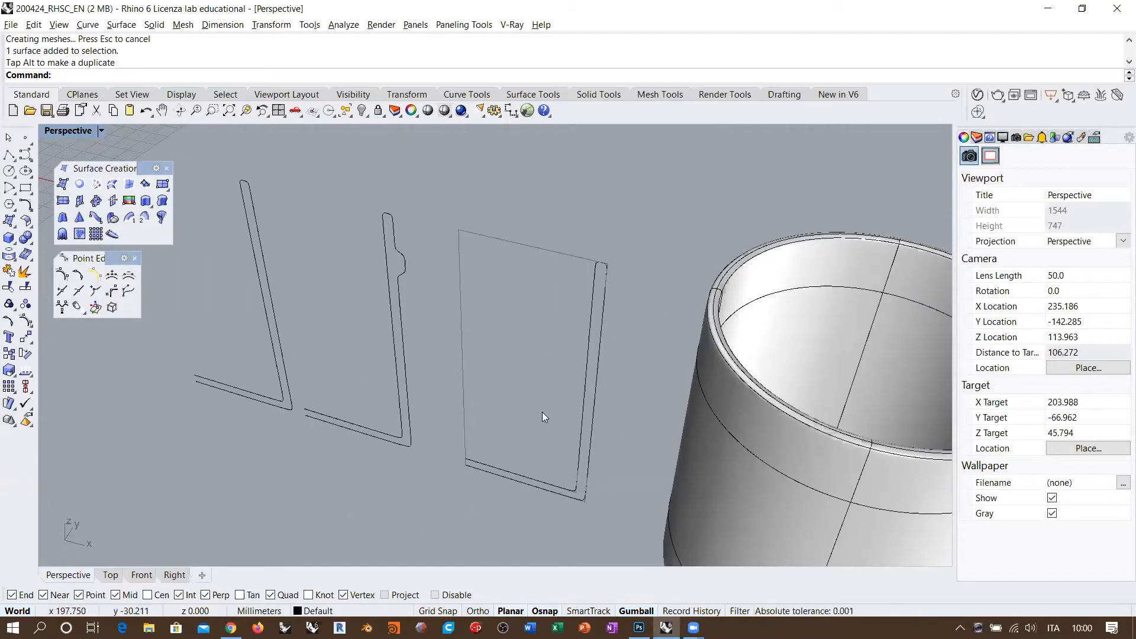
pyautogui.keyDown('shift'); pyautogui.moveTo(542, 411); pyautogui.dragTo(511, 385, button='right'); pyautogui.keyUp('shift')
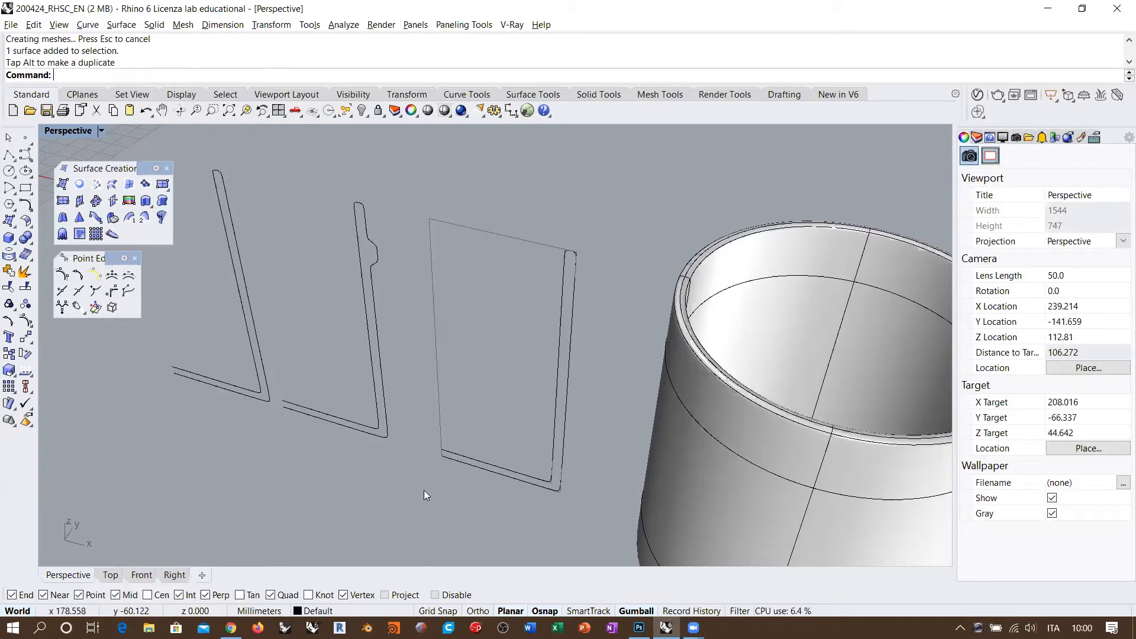
pyautogui.click(562, 383)
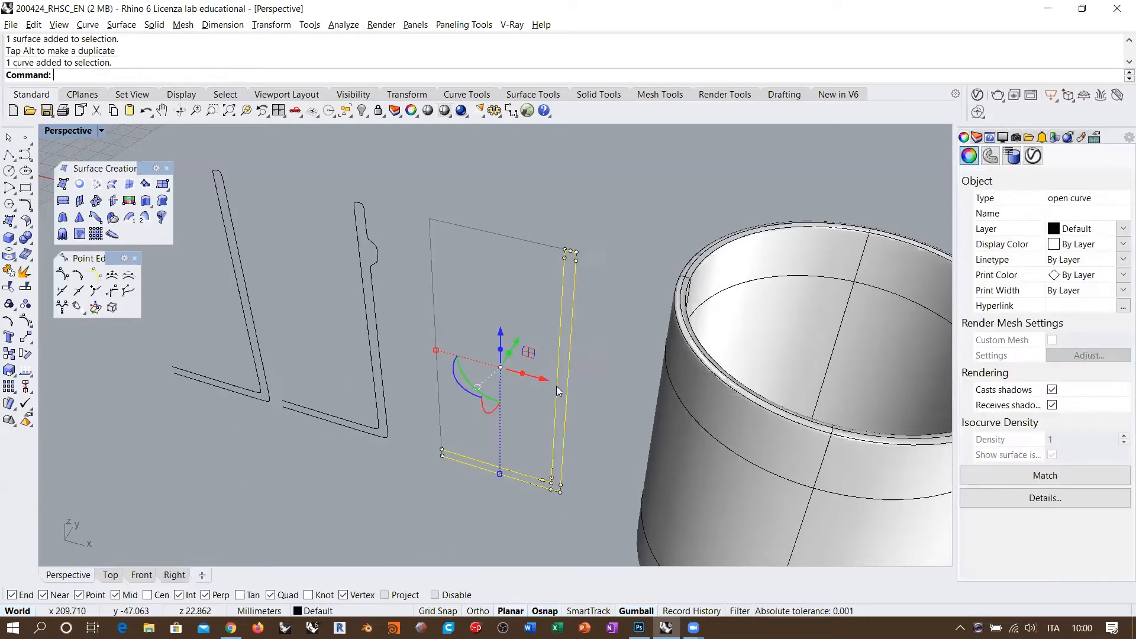
pyautogui.click(420, 400)
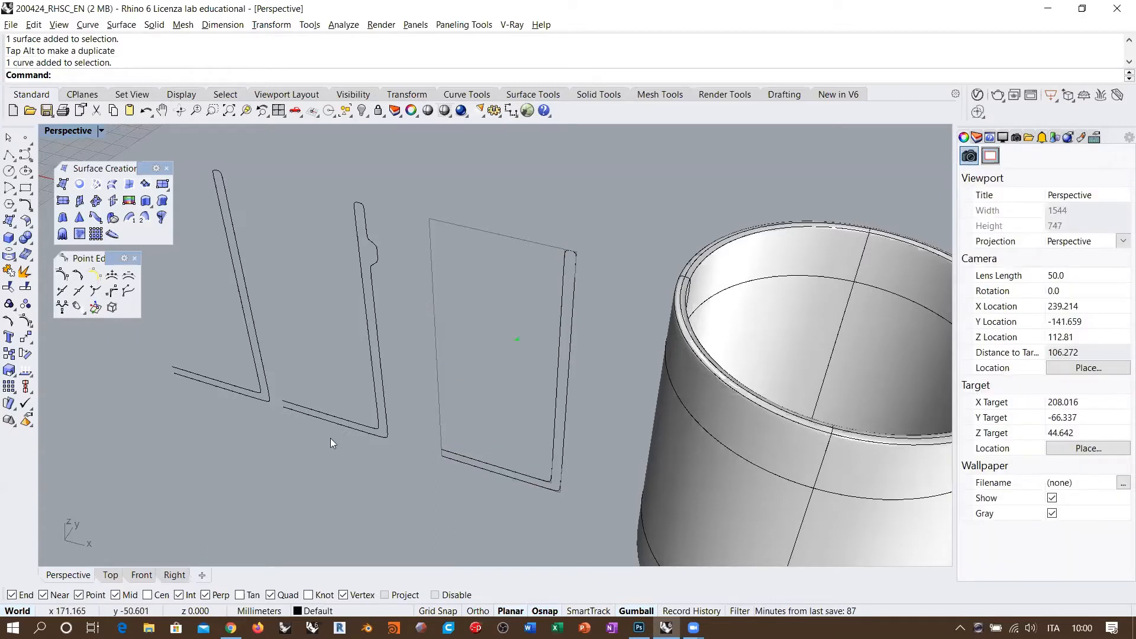
# Start an inscribed polygon beside the profile curves with the number of sides set to 6.
pyautogui.click(9, 204)
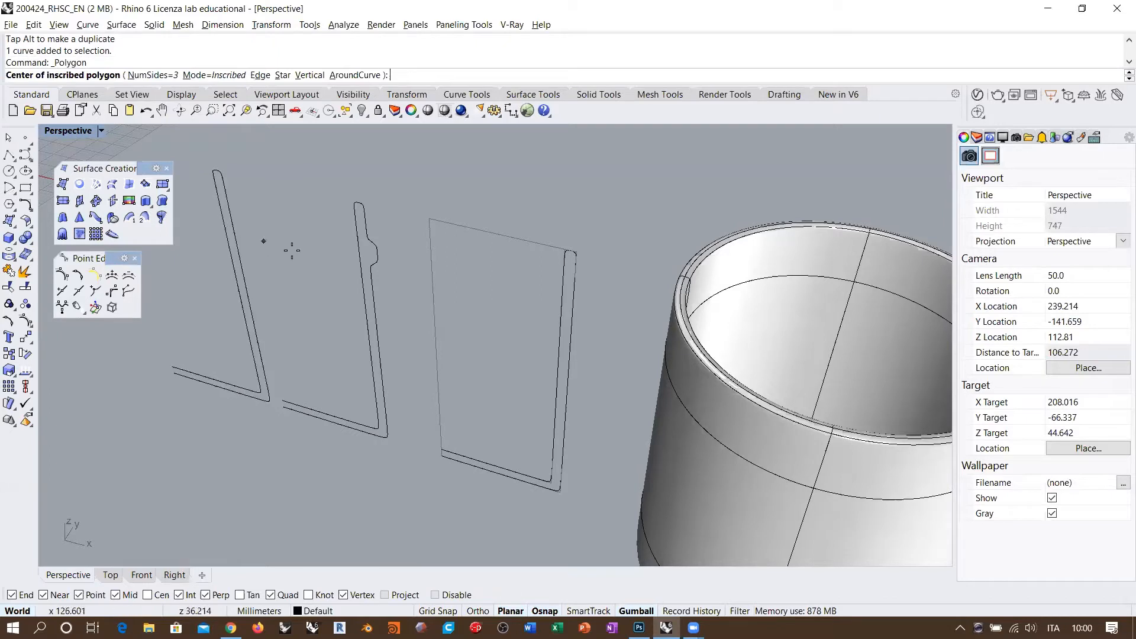
pyautogui.click(161, 75)
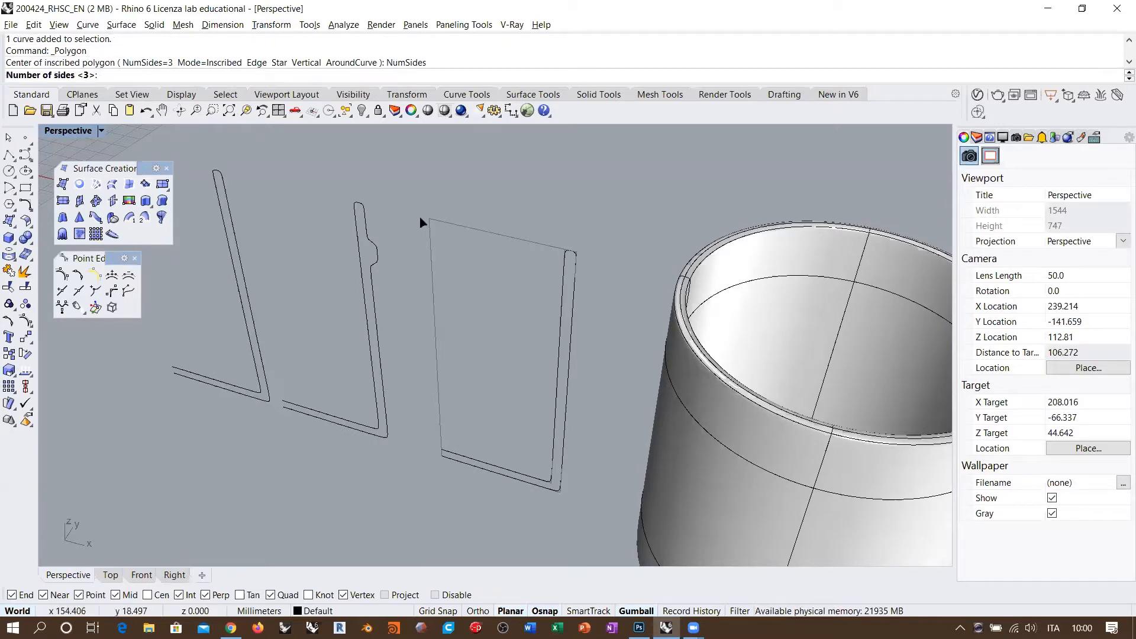
pyautogui.write('6')
pyautogui.press('Return')
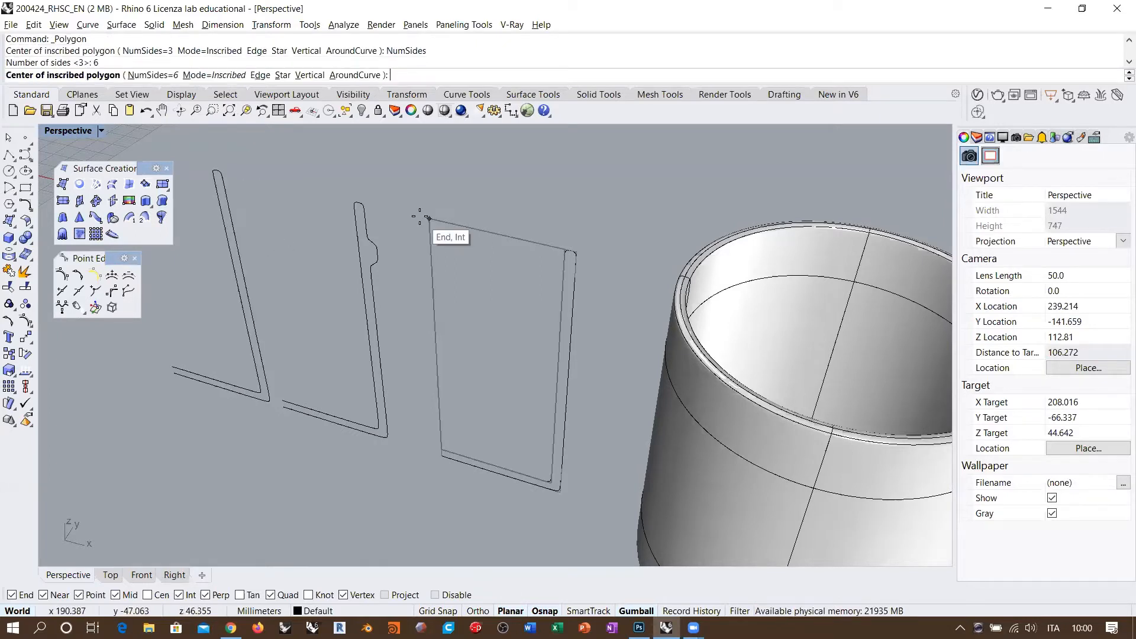
# Draw a six-sided inscribed polygon centred on the base of the profile's axis, with a corner at the profile's outer bottom corner.
pyautogui.click(442, 456)
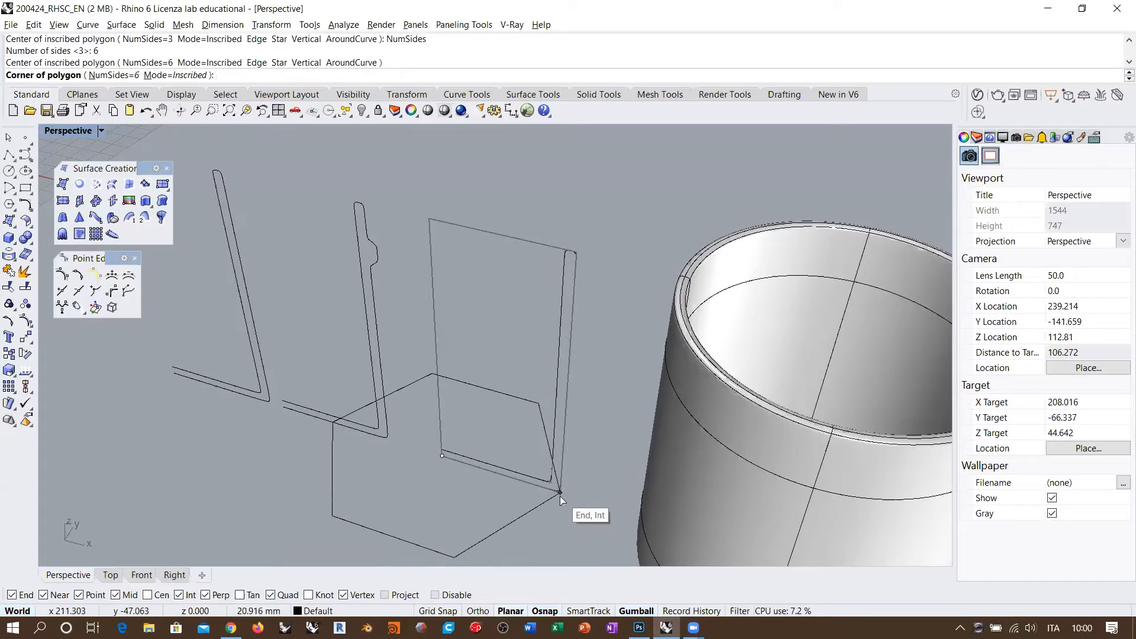
pyautogui.click(559, 493)
pyautogui.scroll(3, 560, 497)
pyautogui.scroll(-3, 532, 454)
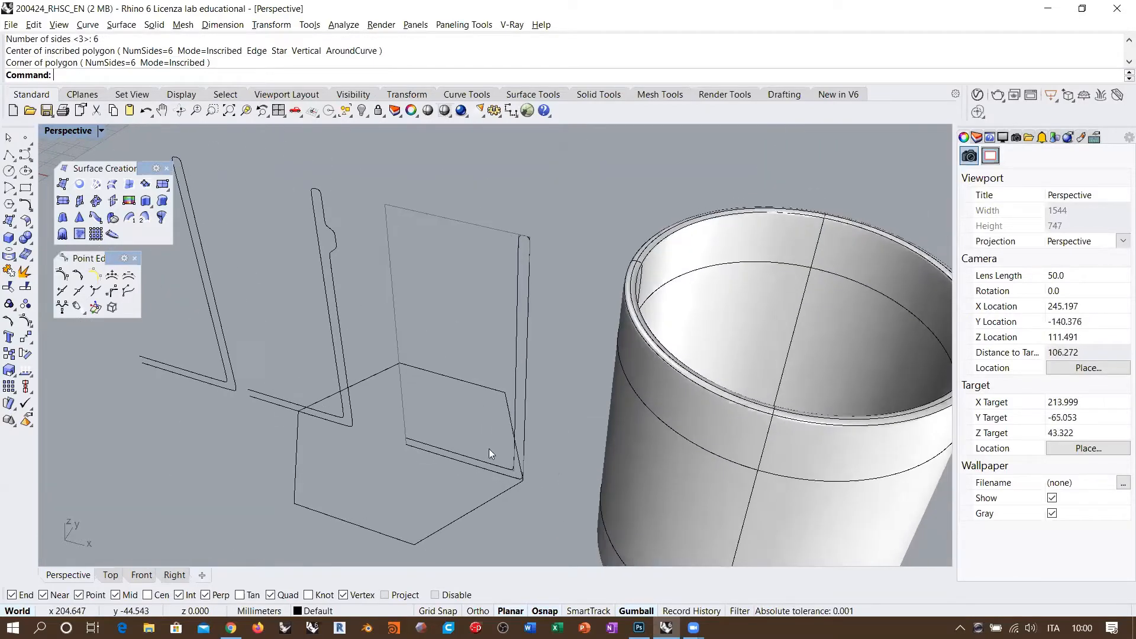
# Rail-revolve the straight-walled profile along the hexagon, using the vertical line at the hexagon's centre as axis.
pyautogui.click(163, 217)
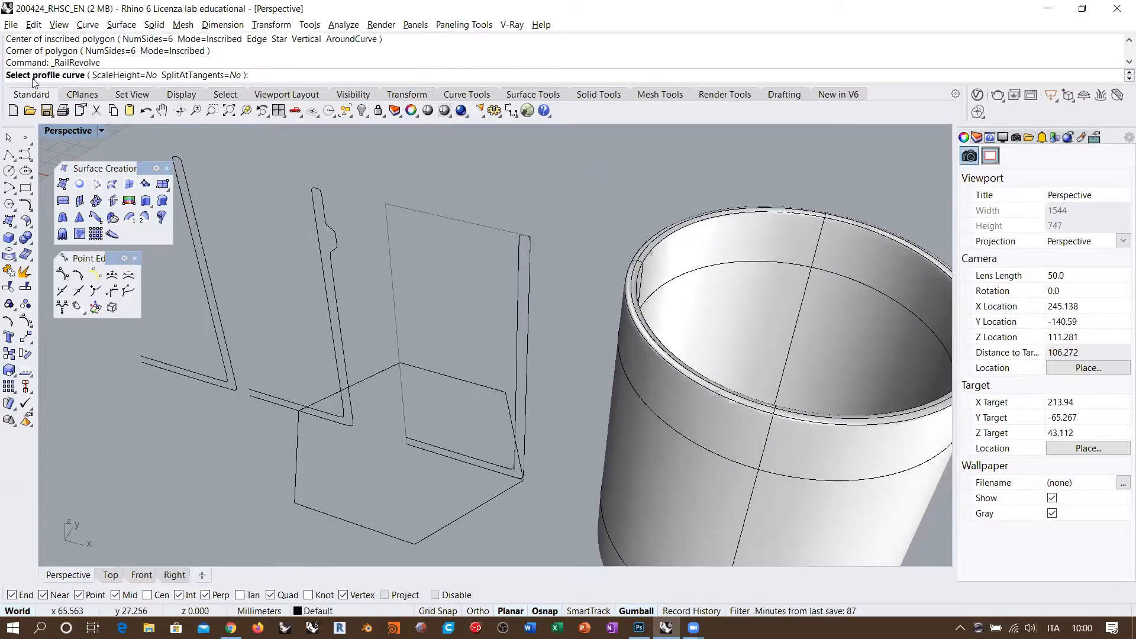
pyautogui.click(516, 327)
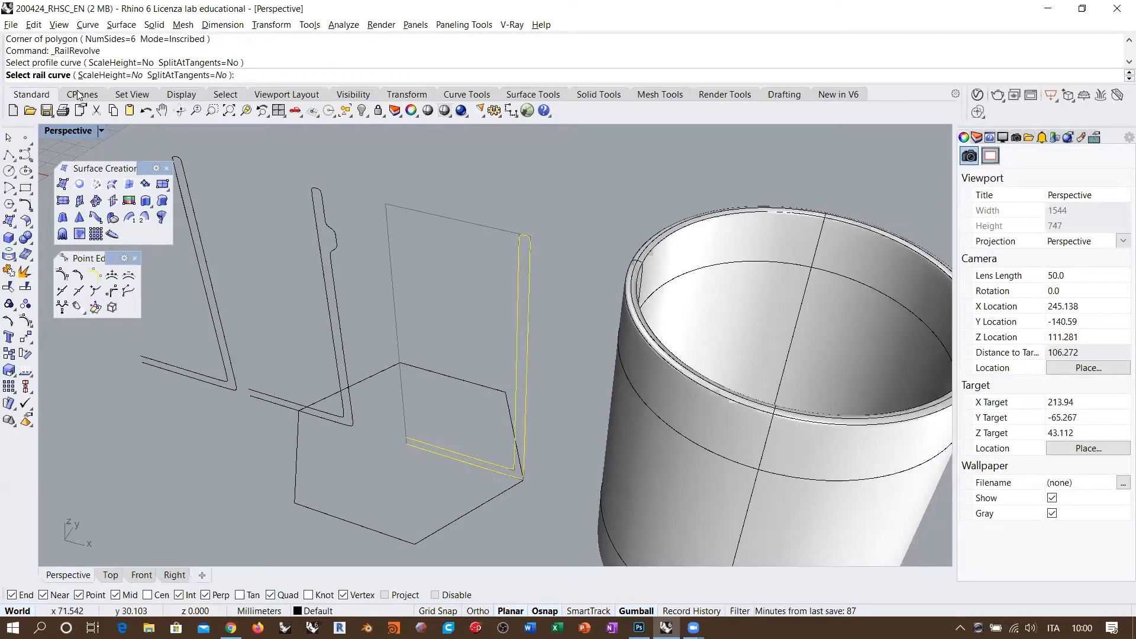
pyautogui.click(505, 411)
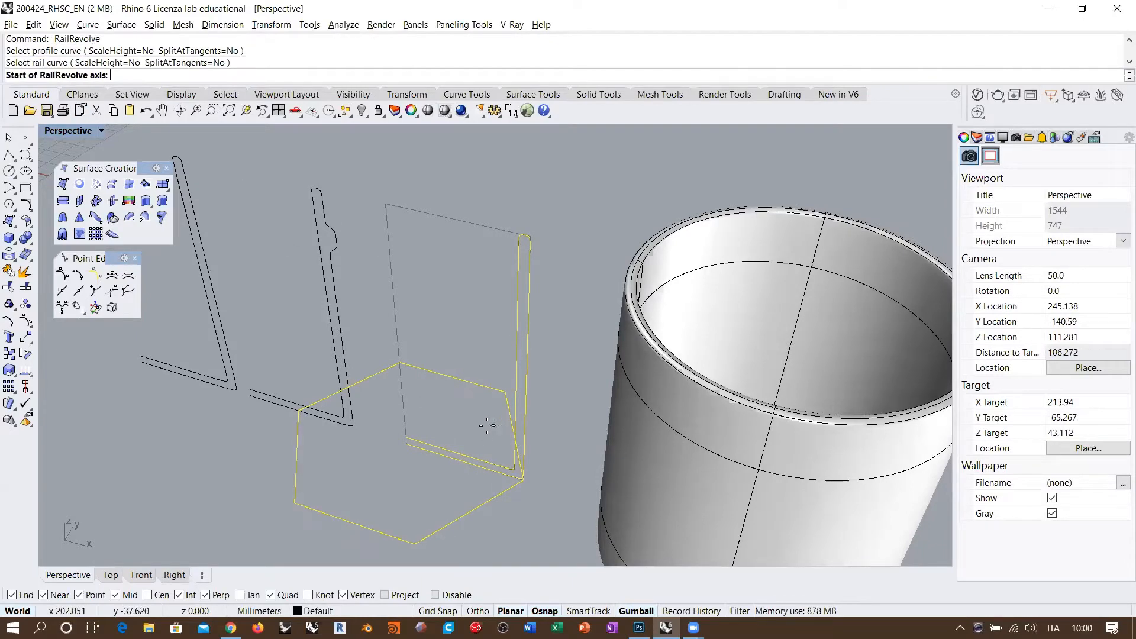
pyautogui.click(404, 402)
pyautogui.click(395, 307)
pyautogui.scroll(-3, 512, 330)
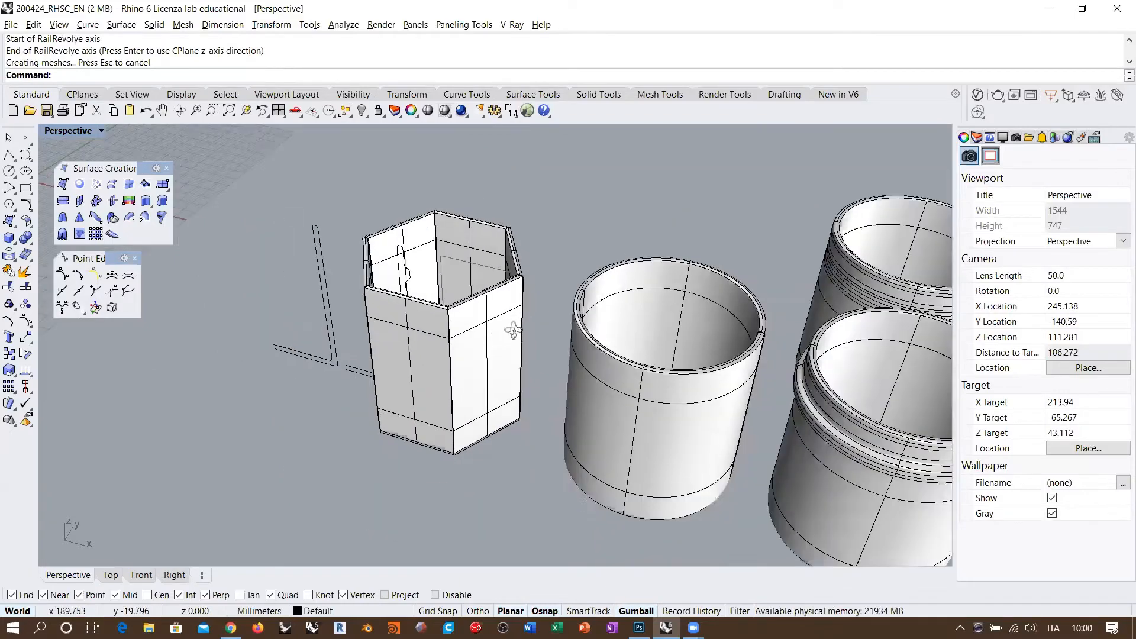
pyautogui.moveTo(512, 330); pyautogui.dragTo(400, 350, button='right')
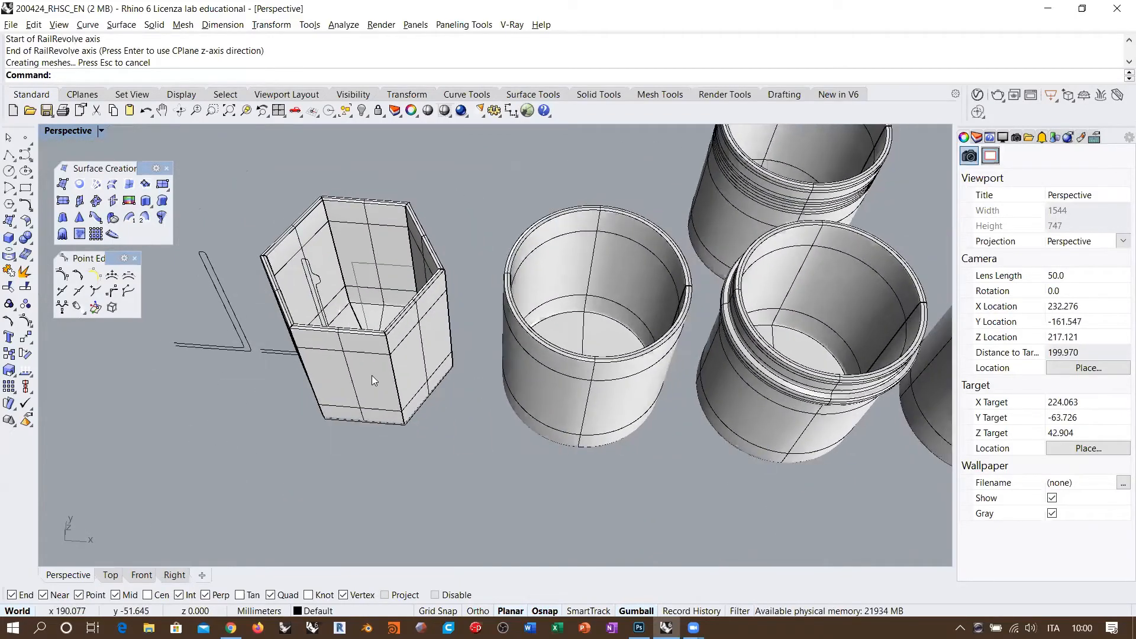
# Check the hexagonal vessel's base edges up close and delete the vessel.
pyautogui.click(384, 242)
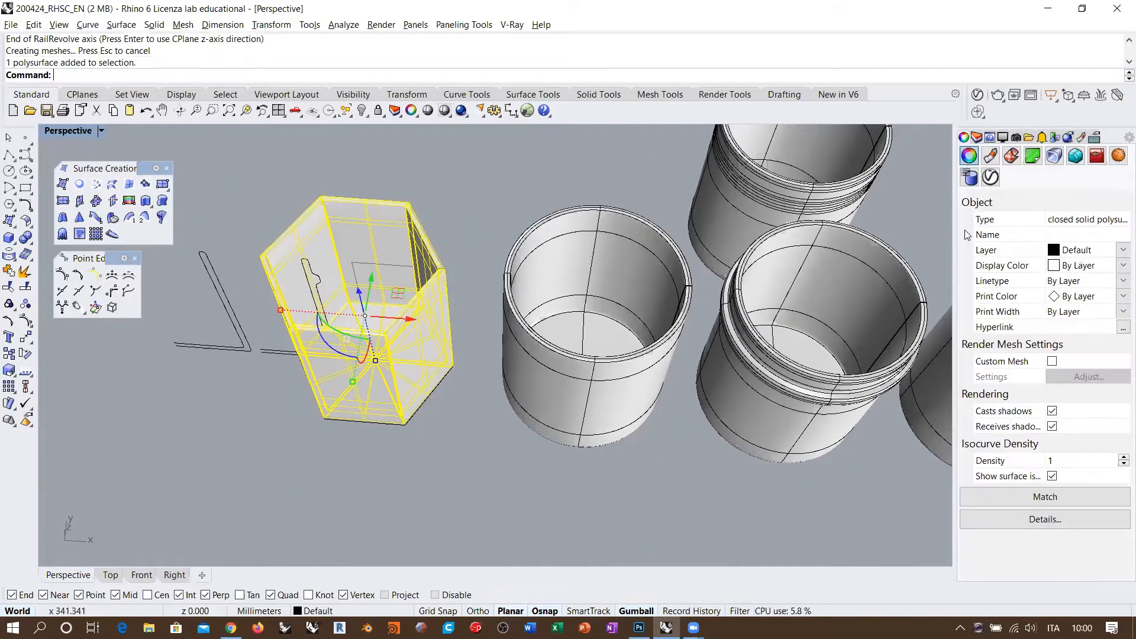
pyautogui.click(413, 440)
pyautogui.click(425, 401)
pyautogui.click(425, 401)
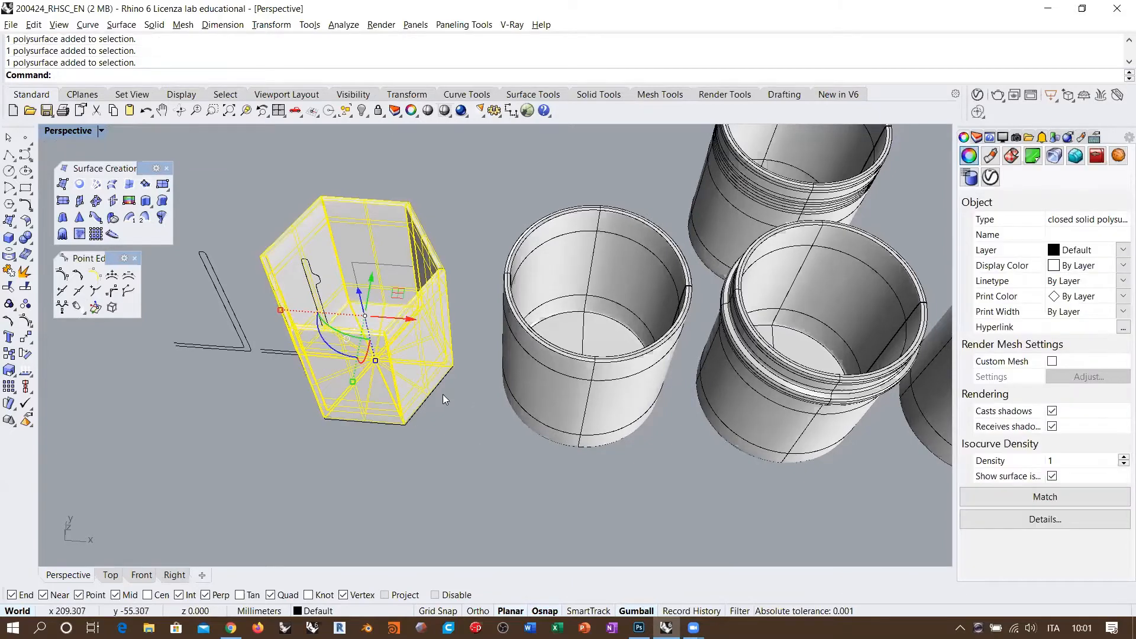
pyautogui.scroll(7, 443, 393)
pyautogui.click(446, 368)
pyautogui.click(443, 359)
pyautogui.click(465, 389)
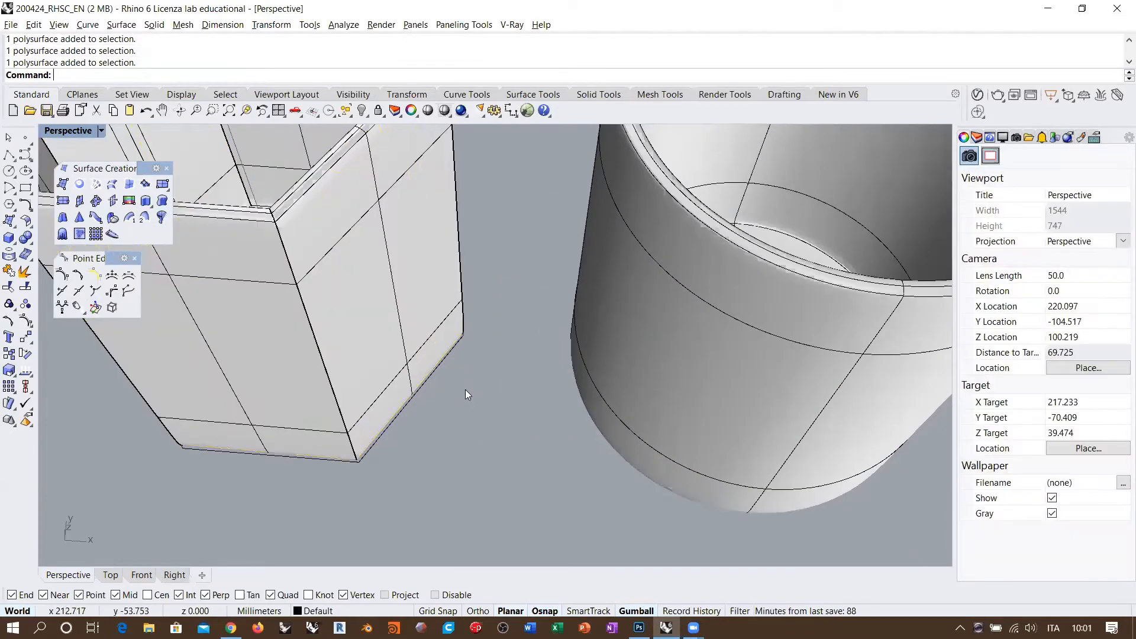
pyautogui.scroll(-3, 466, 390)
pyautogui.click(386, 358)
pyautogui.press('Delete')
pyautogui.scroll(-2, 473, 421)
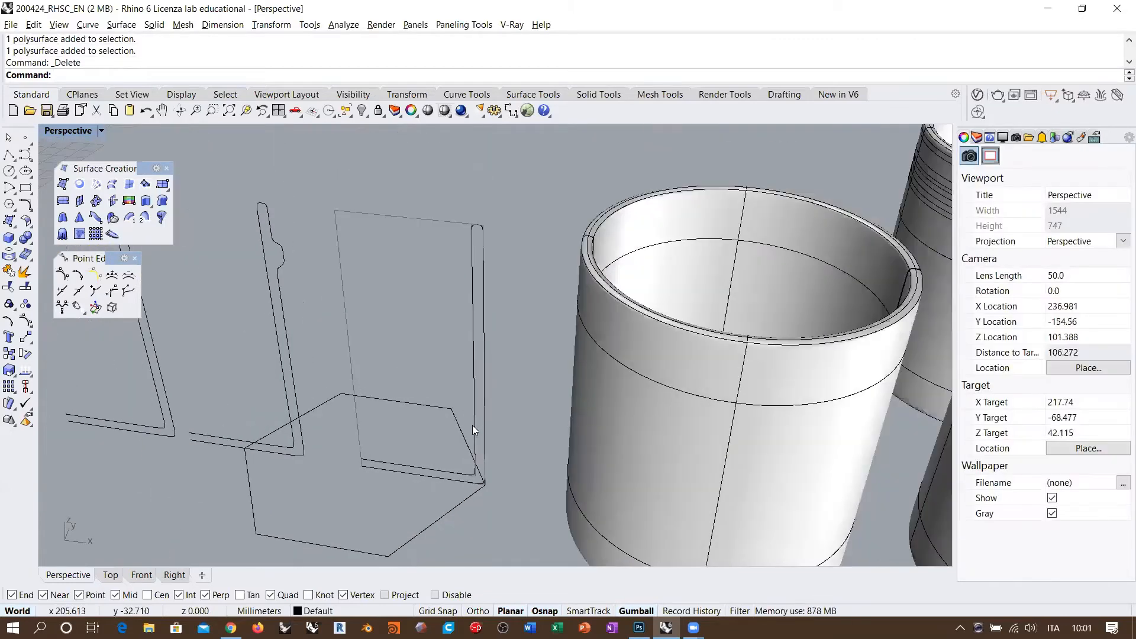
pyautogui.keyDown('shift'); pyautogui.moveTo(476, 486); pyautogui.dragTo(476, 456, button='right'); pyautogui.keyUp('shift')
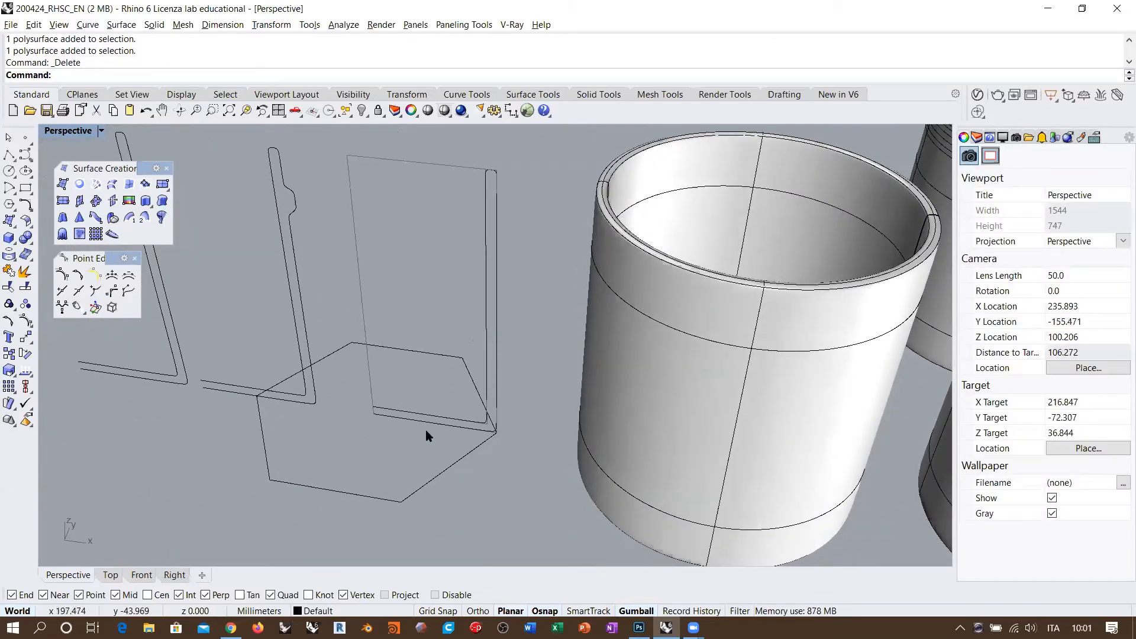
pyautogui.click(465, 457)
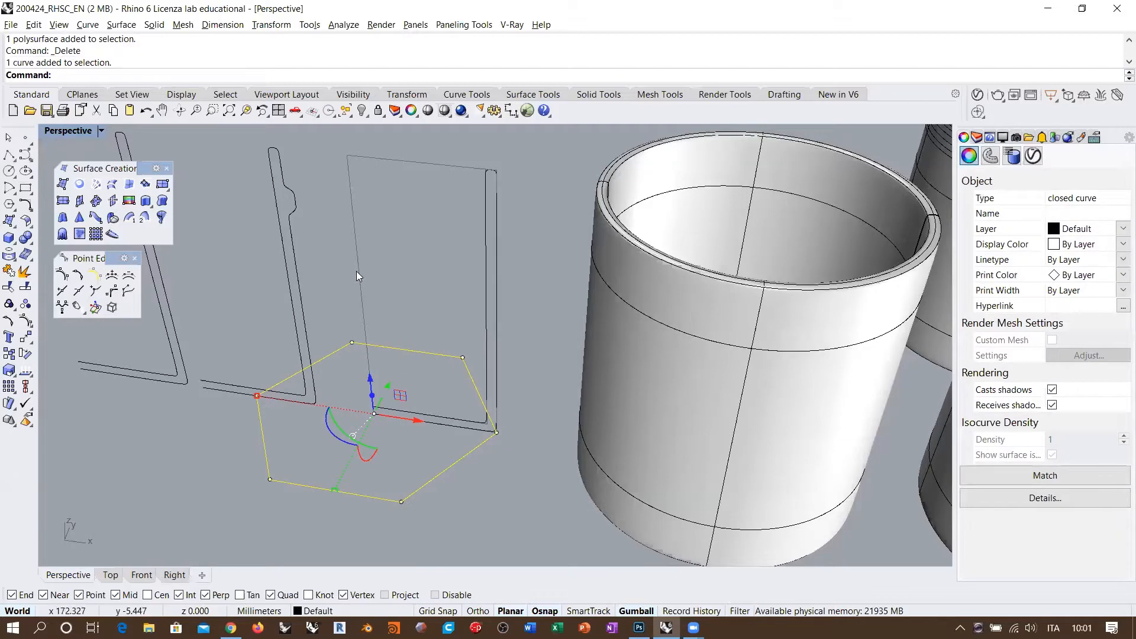
pyautogui.scroll(5, 392, 300)
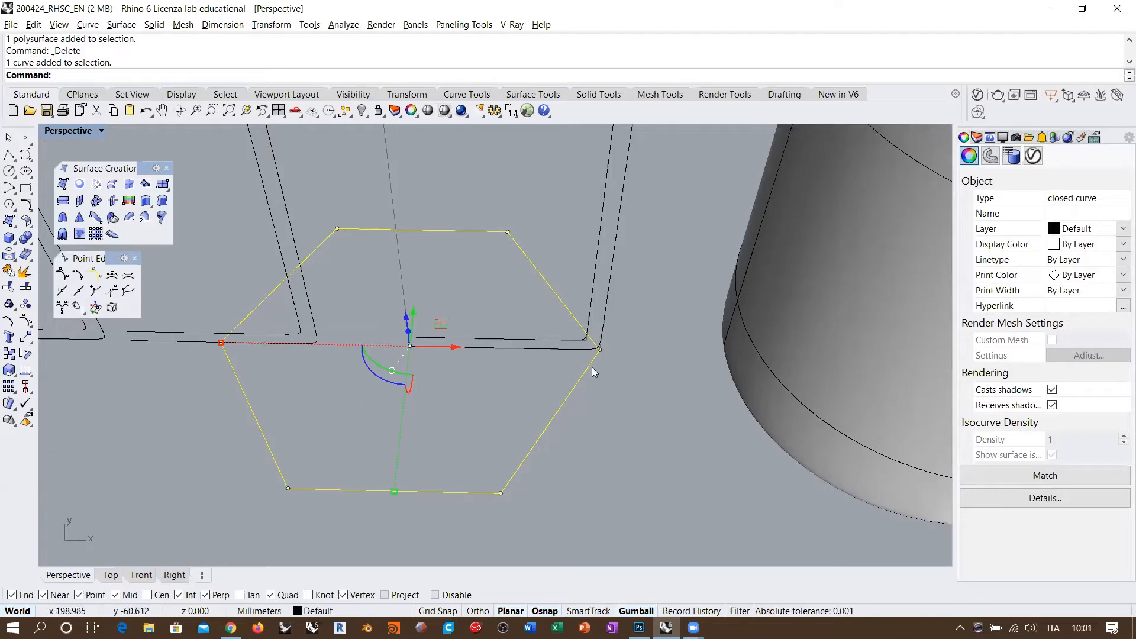
pyautogui.click(21, 157)
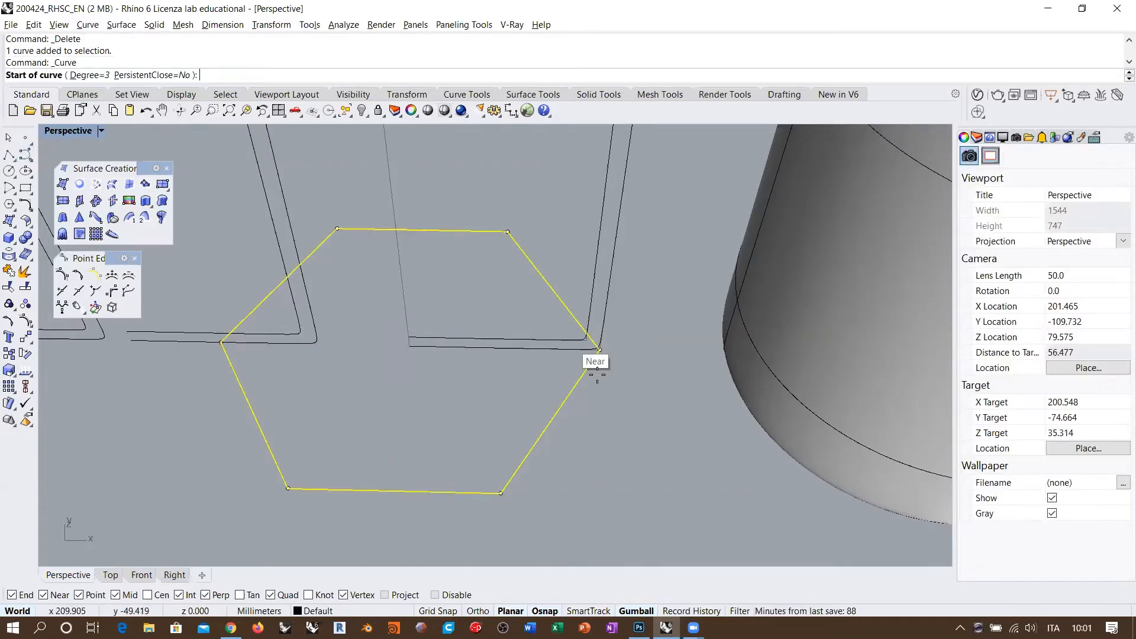
pyautogui.press('Escape')
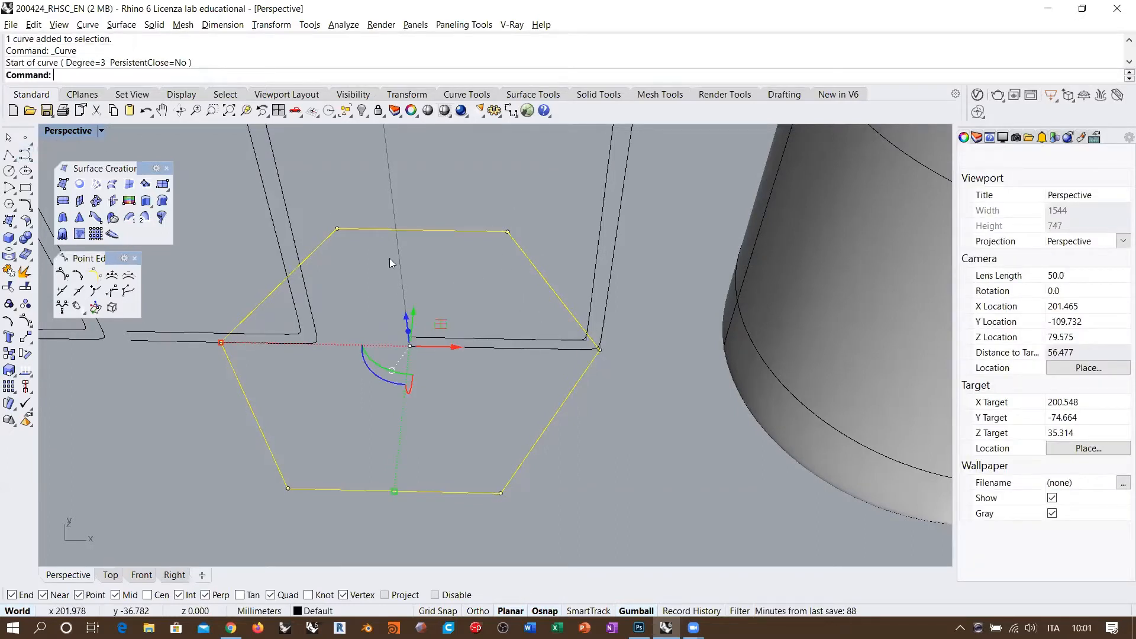
# Draw a straight polyline segment from the hexagon's centre through its profile corner and beyond, with Center snap and Ortho on.
pyautogui.click(9, 155)
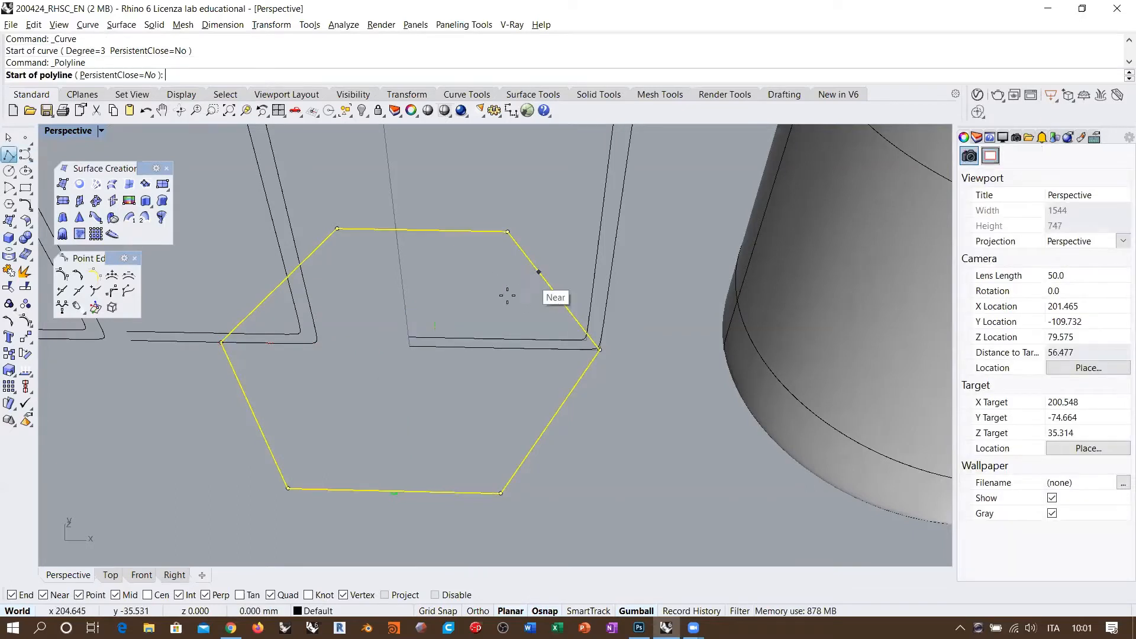
pyautogui.click(156, 599)
pyautogui.click(409, 347)
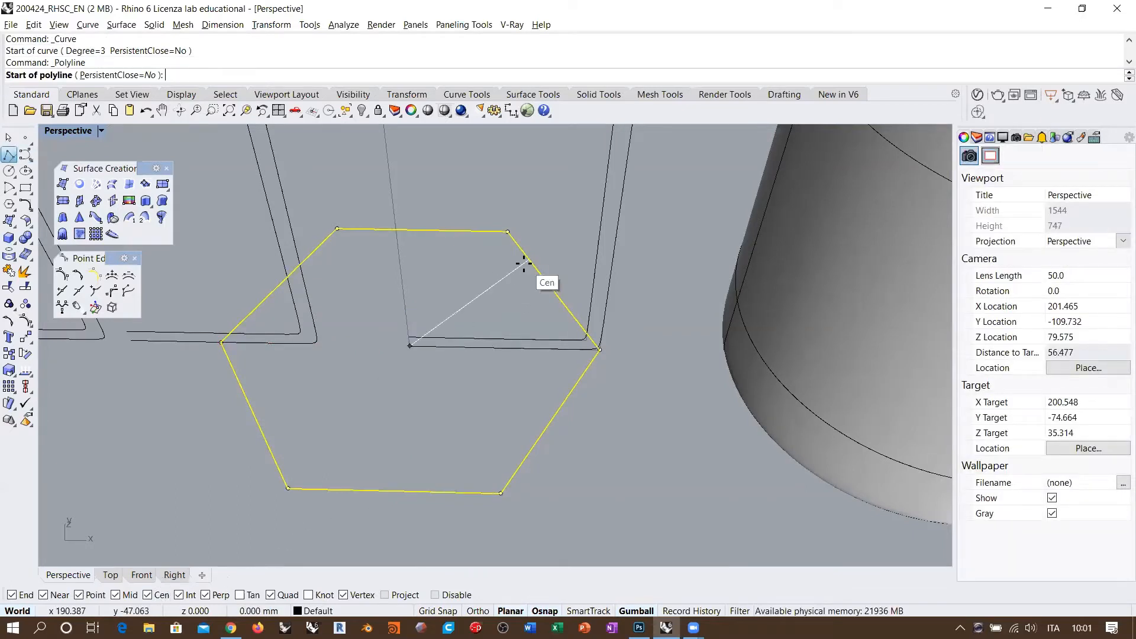
pyautogui.press('F8')
pyautogui.click(686, 352)
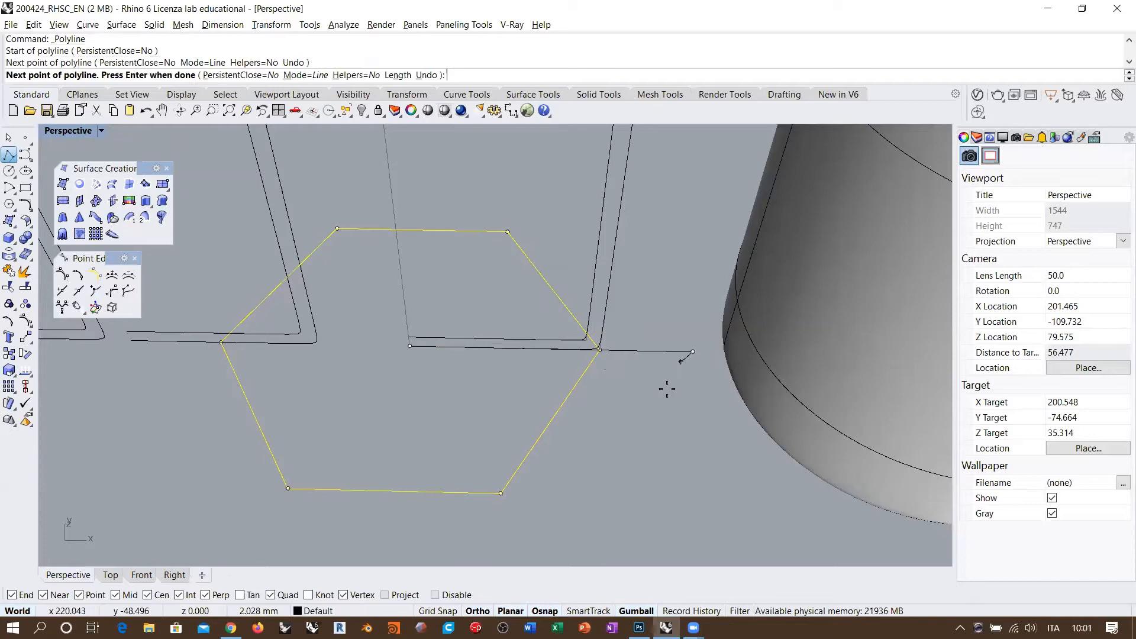
pyautogui.press('Return')
# Polar-array the radial line around the hexagon's centre with 24 items over 360 degrees.
pyautogui.click(660, 353)
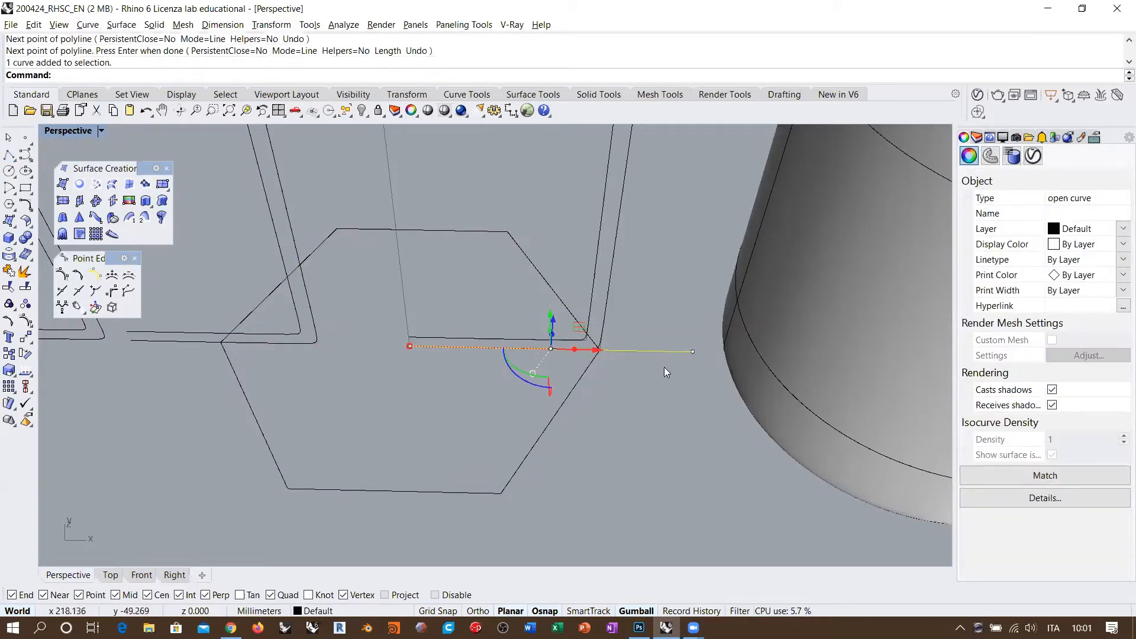
pyautogui.write('Pp')
pyautogui.press('Escape')
pyautogui.write('Array')
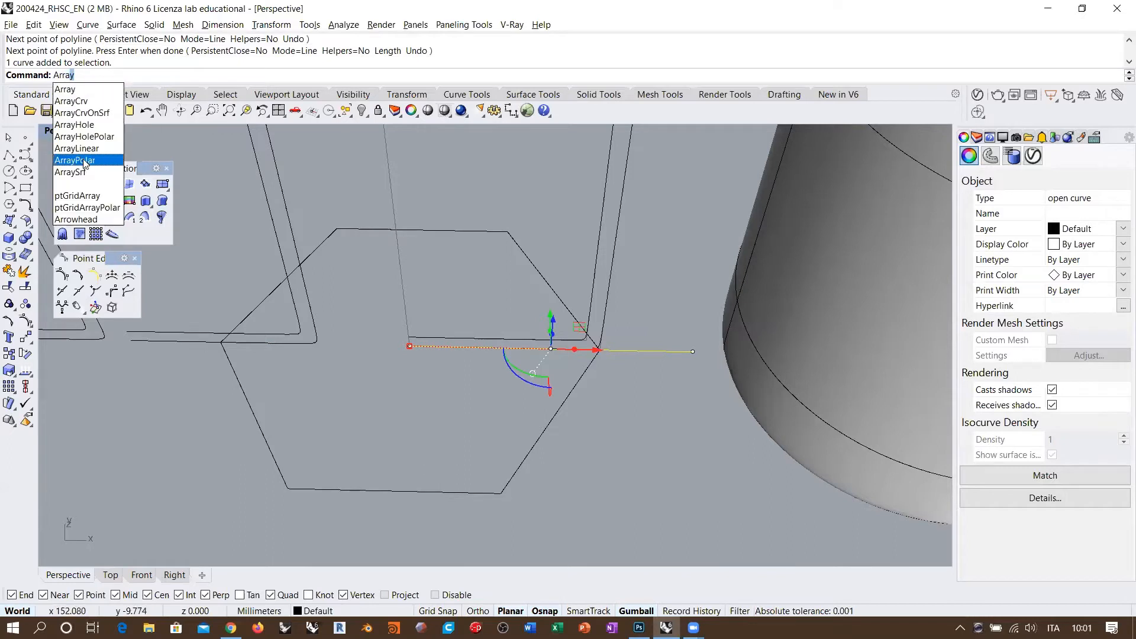
pyautogui.click(84, 159)
pyautogui.click(407, 352)
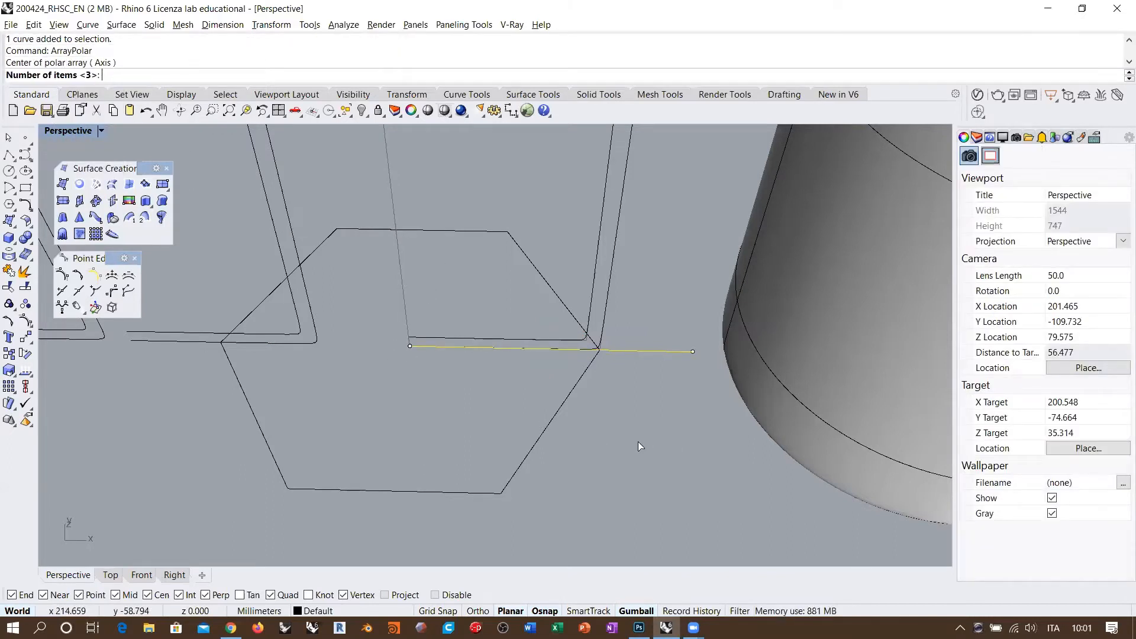
pyautogui.write('24')
pyautogui.press('Return')
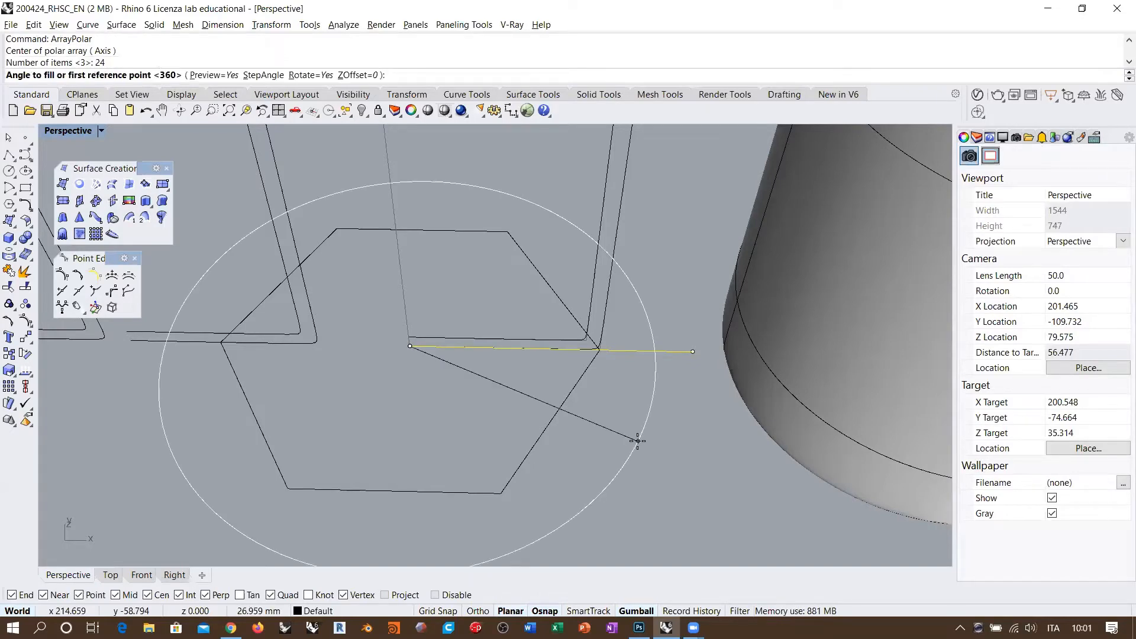
pyautogui.press('Return')
pyautogui.press('Return')
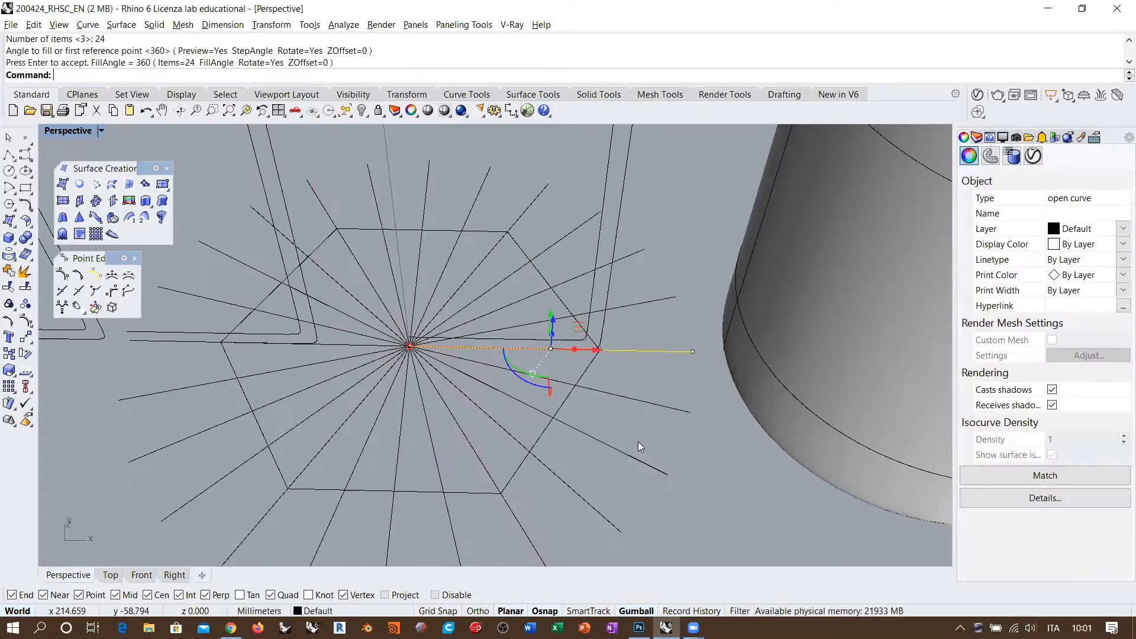
pyautogui.click(642, 225)
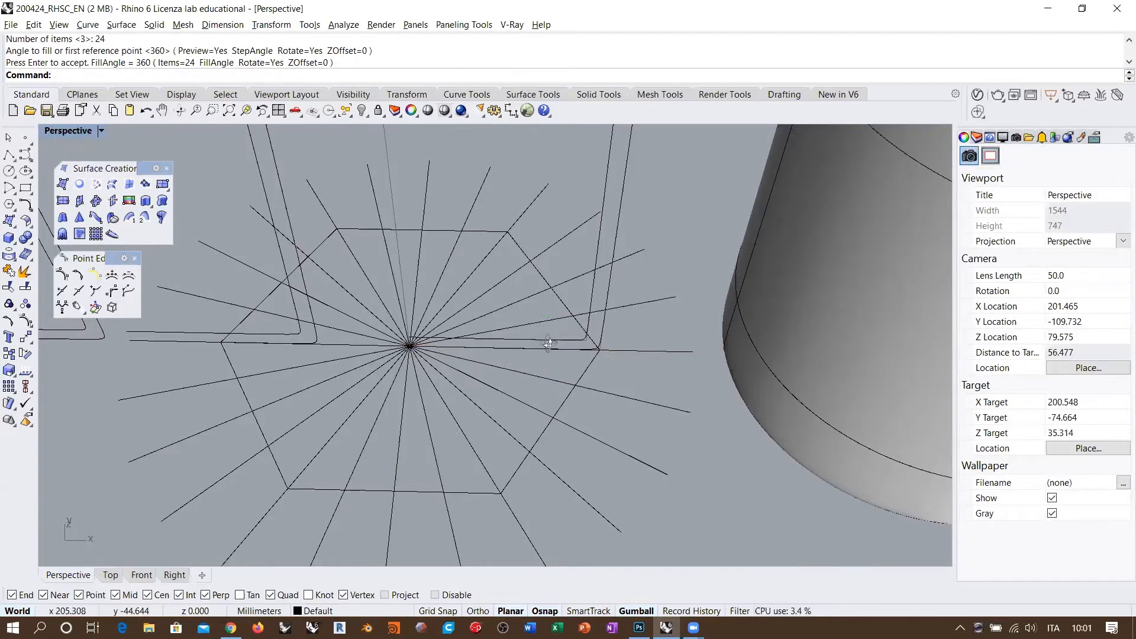
# Draw a closed degree-3 control point curve around the hexagon, placing points at every radial-line intersection with Center snap off.
pyautogui.moveTo(548, 345); pyautogui.dragTo(563, 335, button='right')
pyautogui.moveTo(580, 293); pyautogui.dragTo(566, 272, button='right')
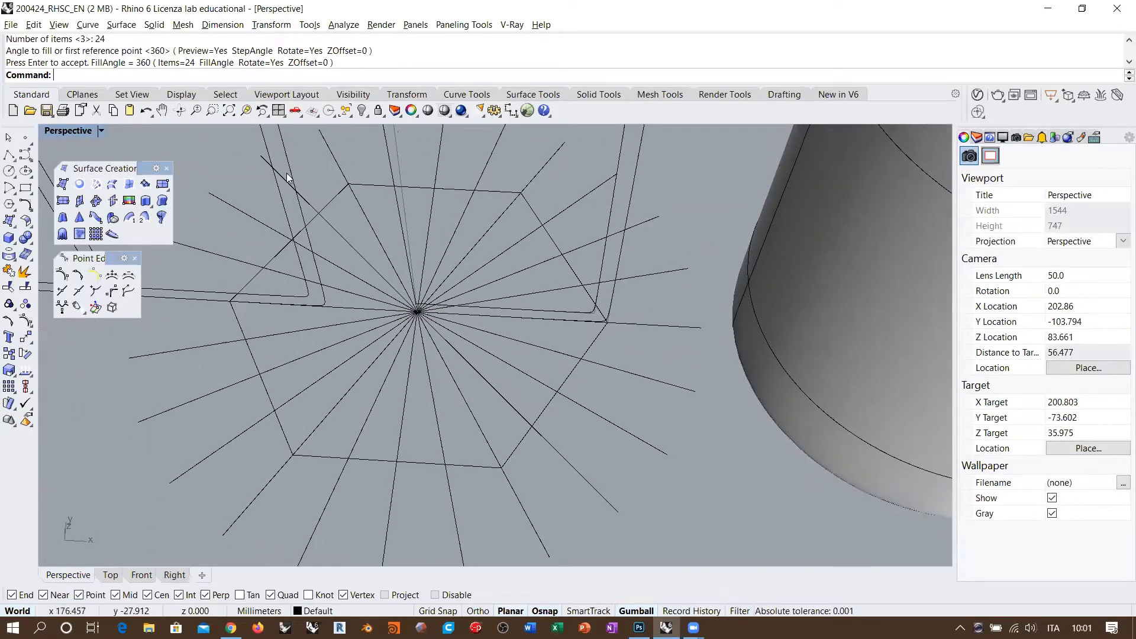
pyautogui.click(25, 155)
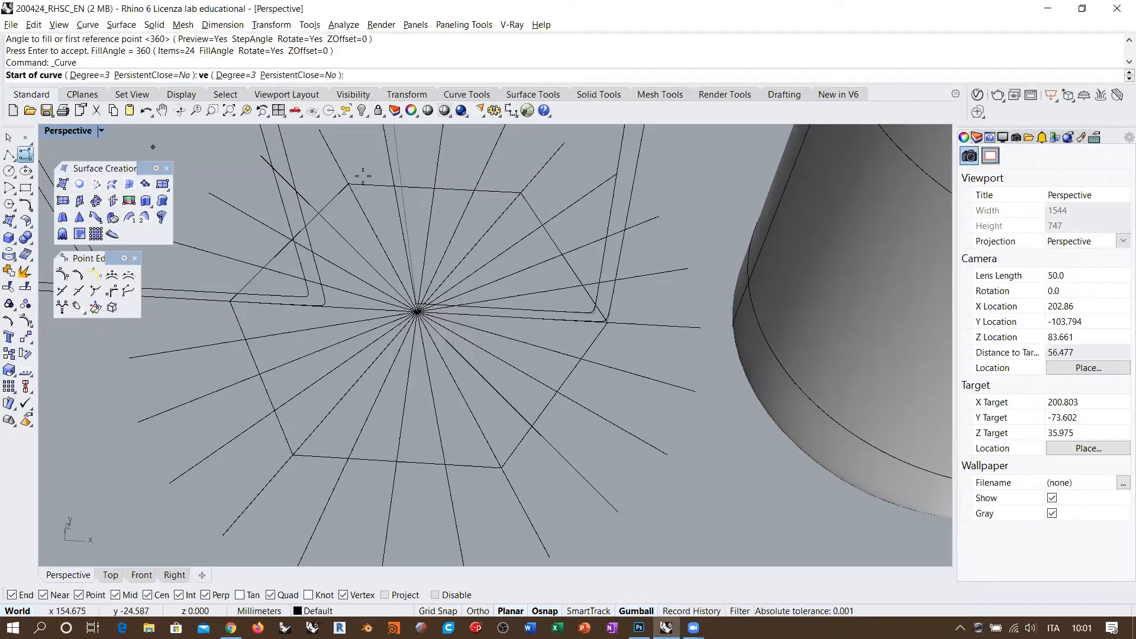
pyautogui.click(608, 322)
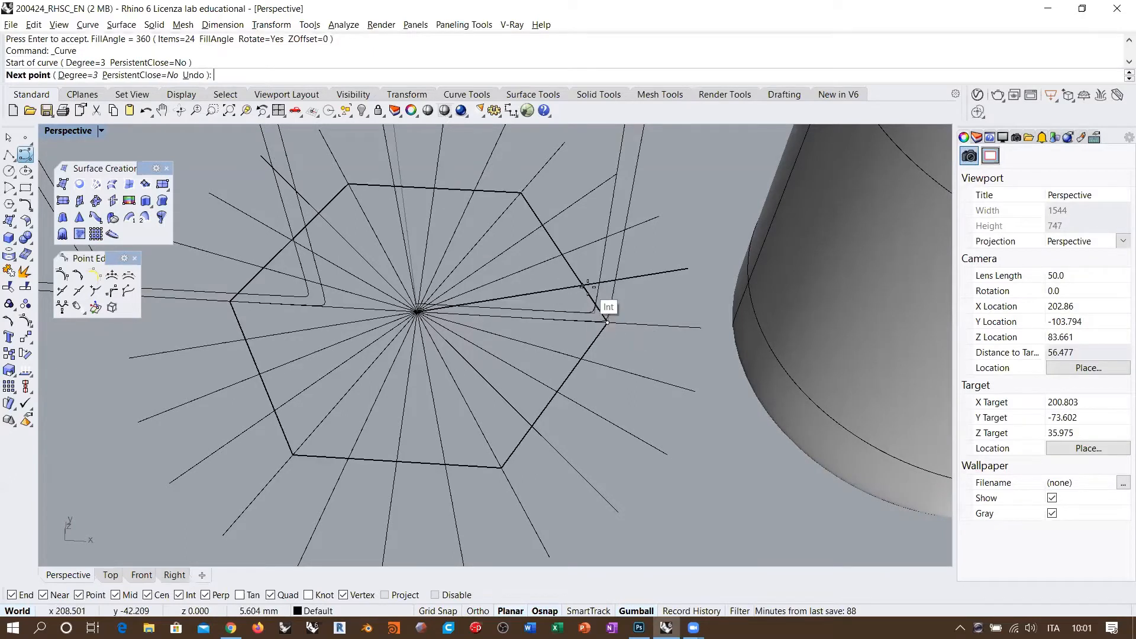
pyautogui.click(158, 596)
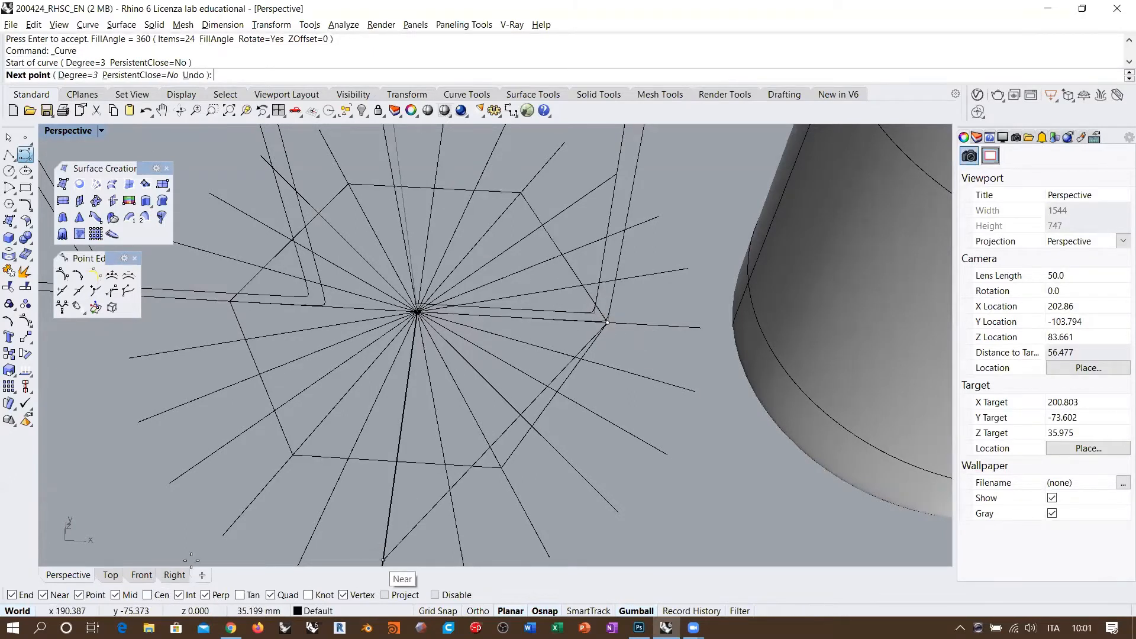
pyautogui.click(583, 285)
pyautogui.click(562, 254)
pyautogui.click(542, 226)
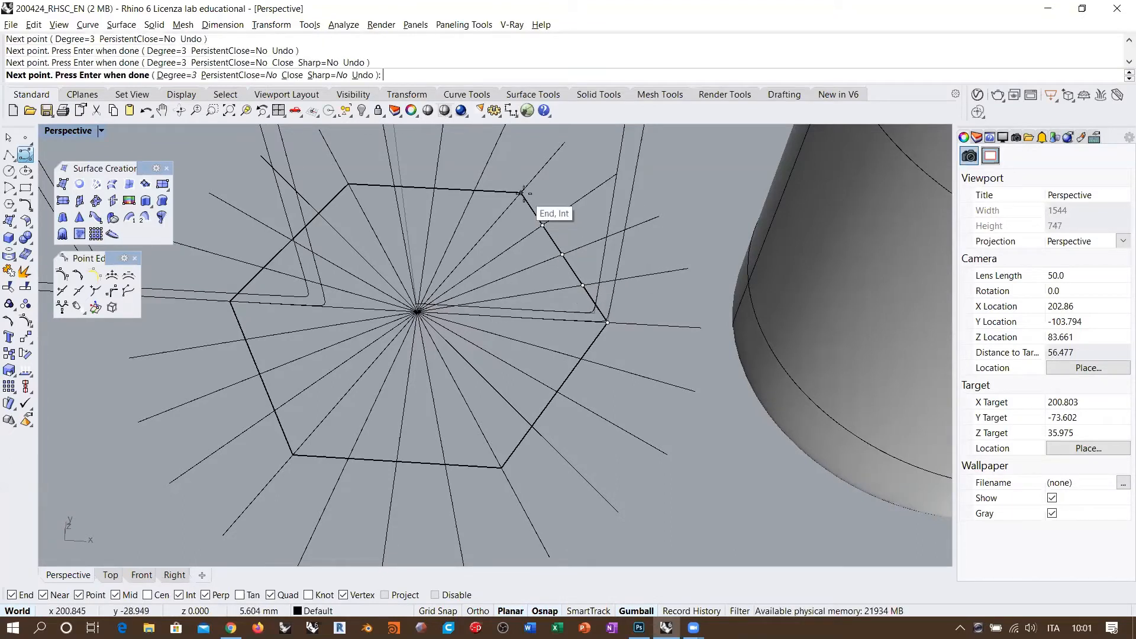
pyautogui.click(521, 194)
pyautogui.click(475, 191)
pyautogui.click(434, 188)
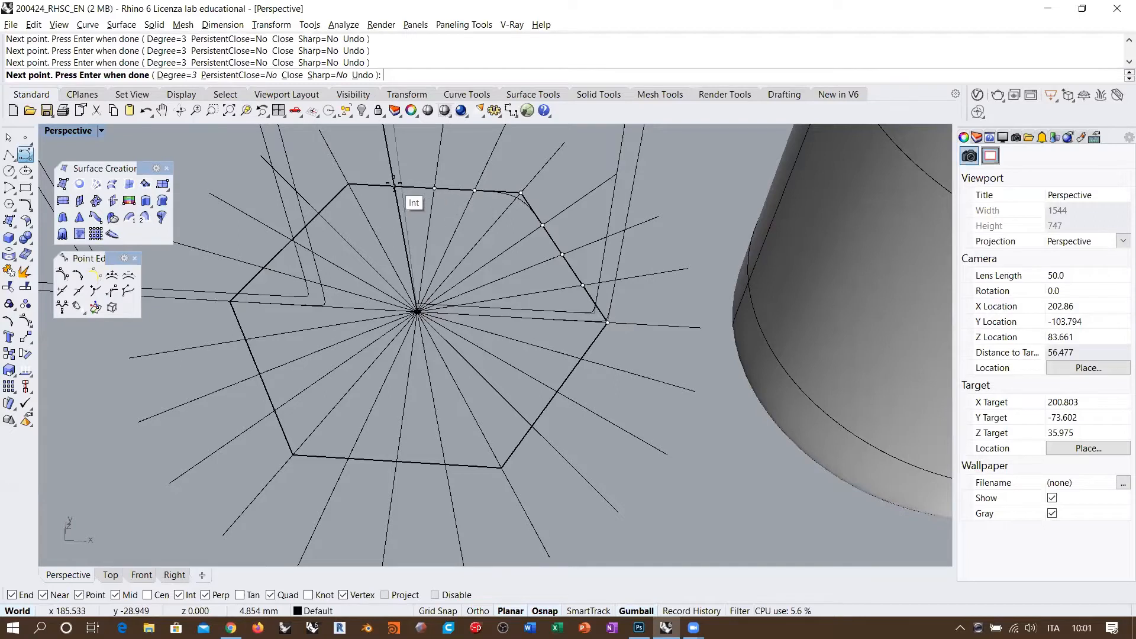
pyautogui.click(395, 186)
pyautogui.click(348, 184)
pyautogui.click(318, 213)
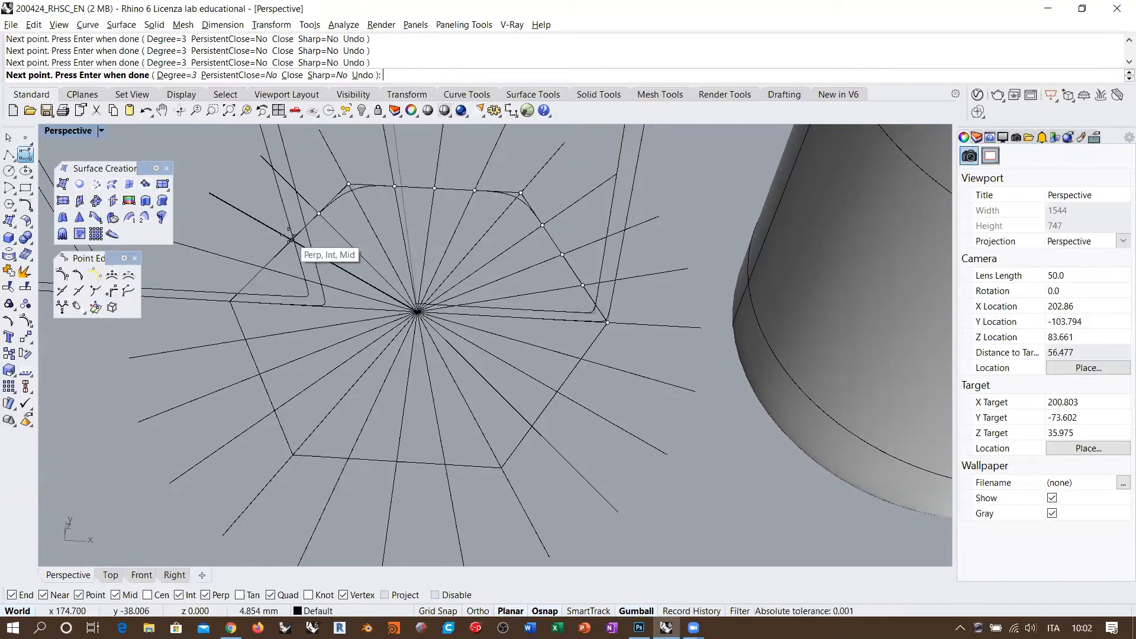
pyautogui.click(292, 240)
pyautogui.click(264, 268)
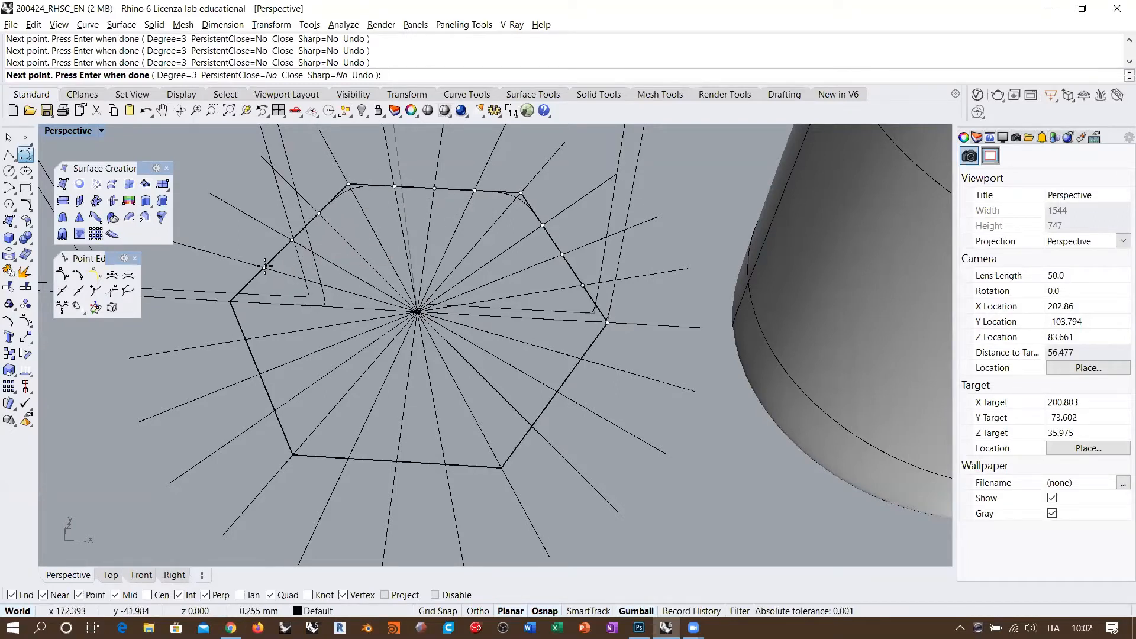
pyautogui.click(230, 301)
pyautogui.click(245, 339)
pyautogui.click(259, 374)
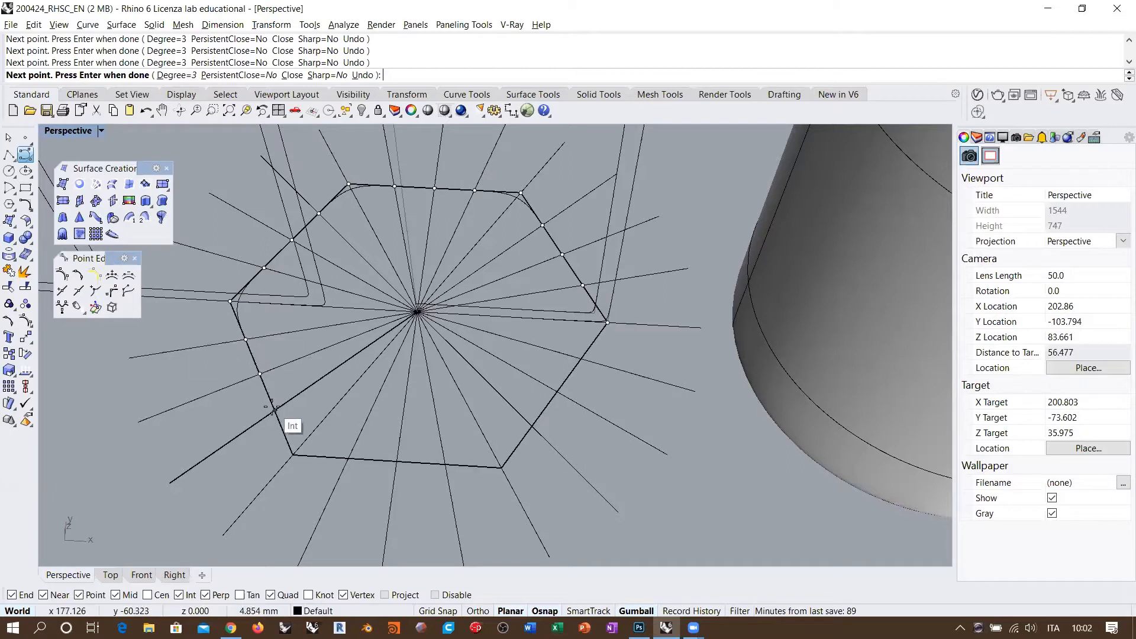
pyautogui.click(274, 410)
pyautogui.click(293, 454)
pyautogui.click(349, 458)
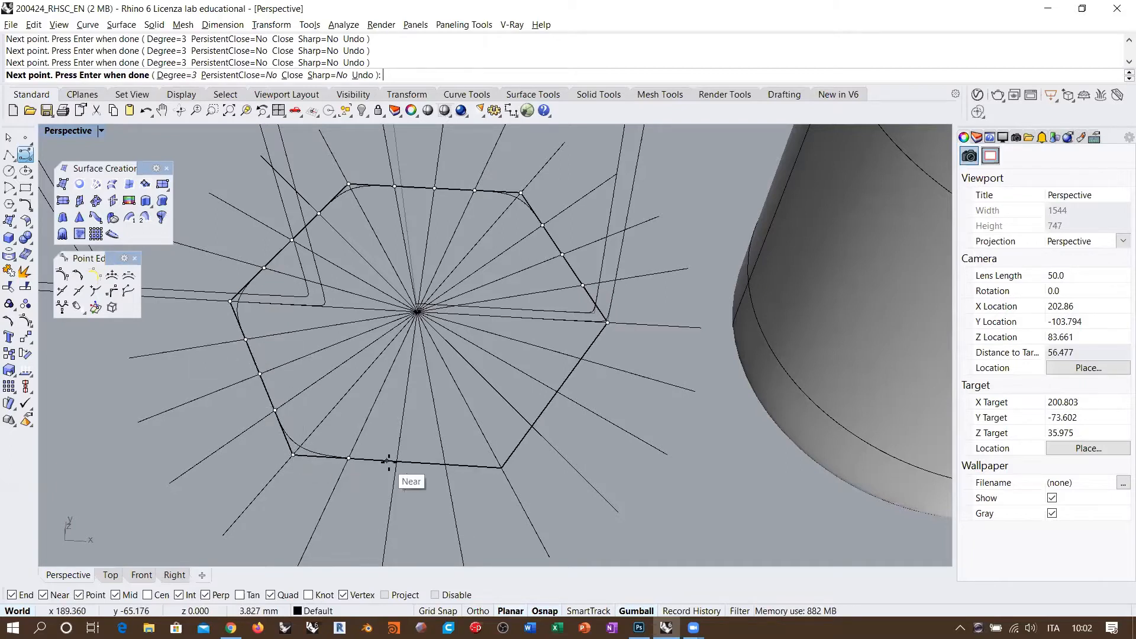
pyautogui.click(396, 460)
pyautogui.click(445, 464)
pyautogui.click(501, 468)
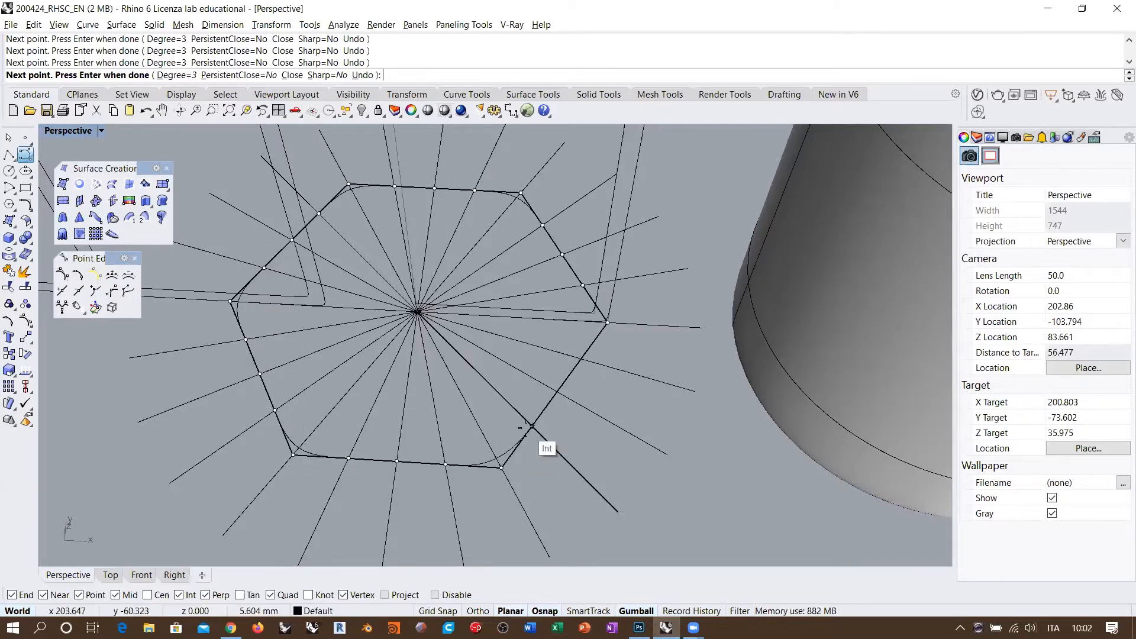
pyautogui.click(532, 426)
pyautogui.click(557, 392)
pyautogui.click(582, 358)
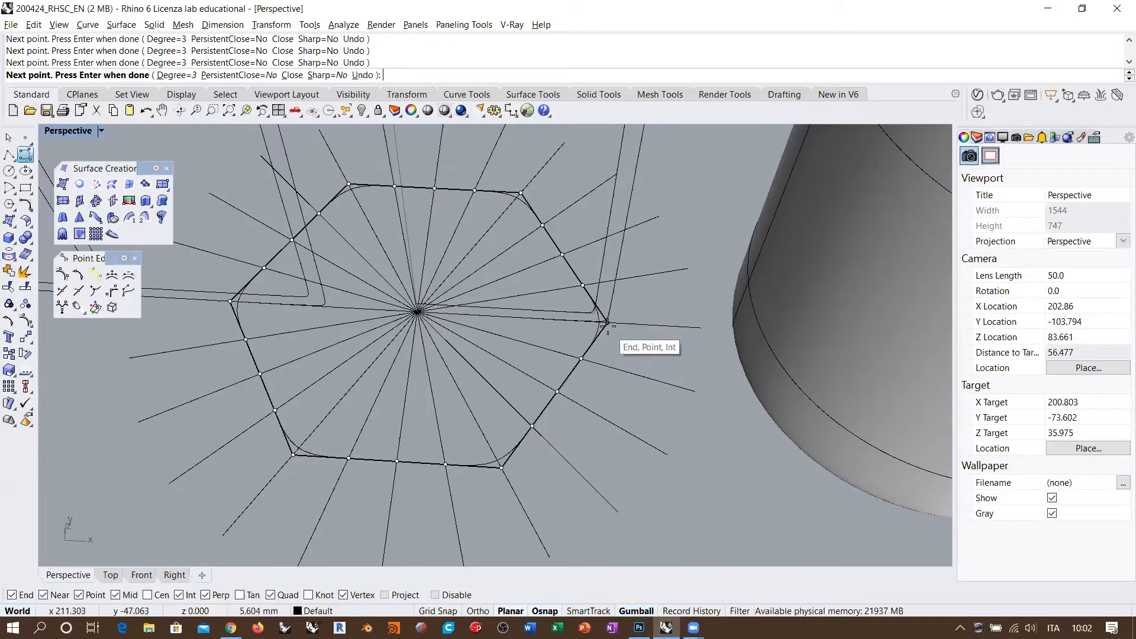
pyautogui.click(607, 324)
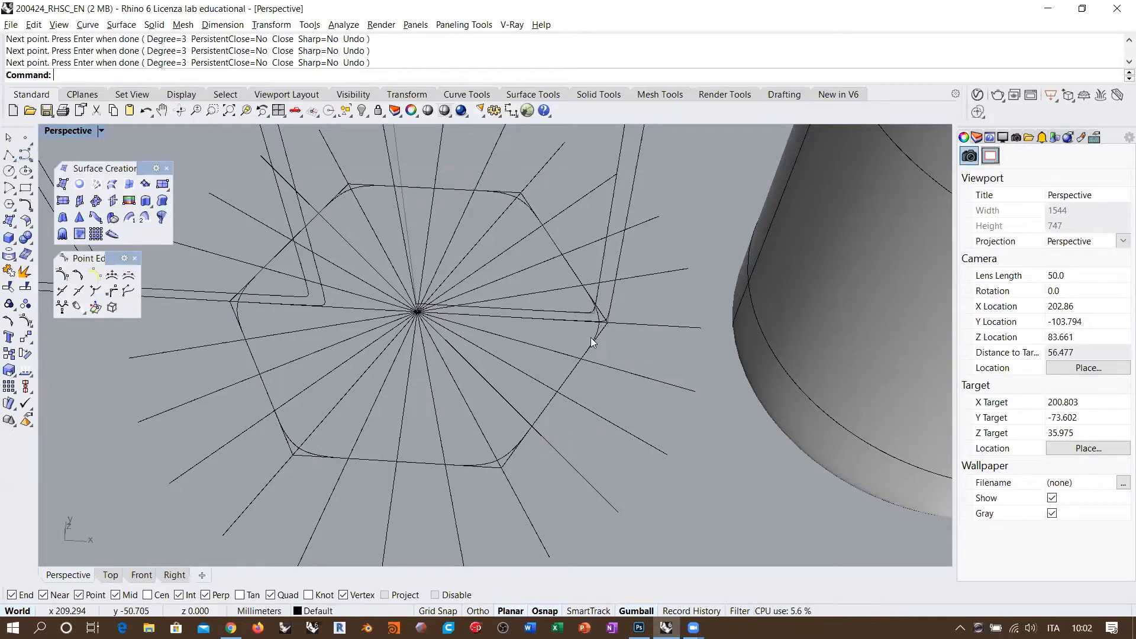
# Inspect the control points of the new smooth curve and the straight-walled profile by selecting them together.
pyautogui.click(504, 192)
pyautogui.moveTo(504, 193); pyautogui.dragTo(531, 391, button='right')
pyautogui.click(492, 206)
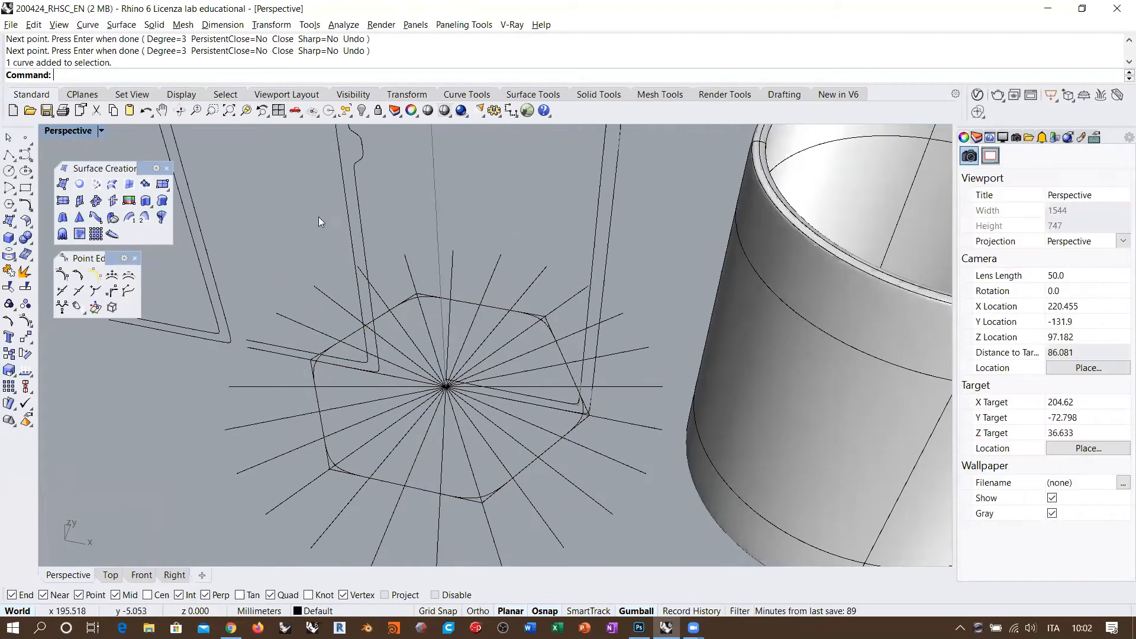
pyautogui.click(601, 272)
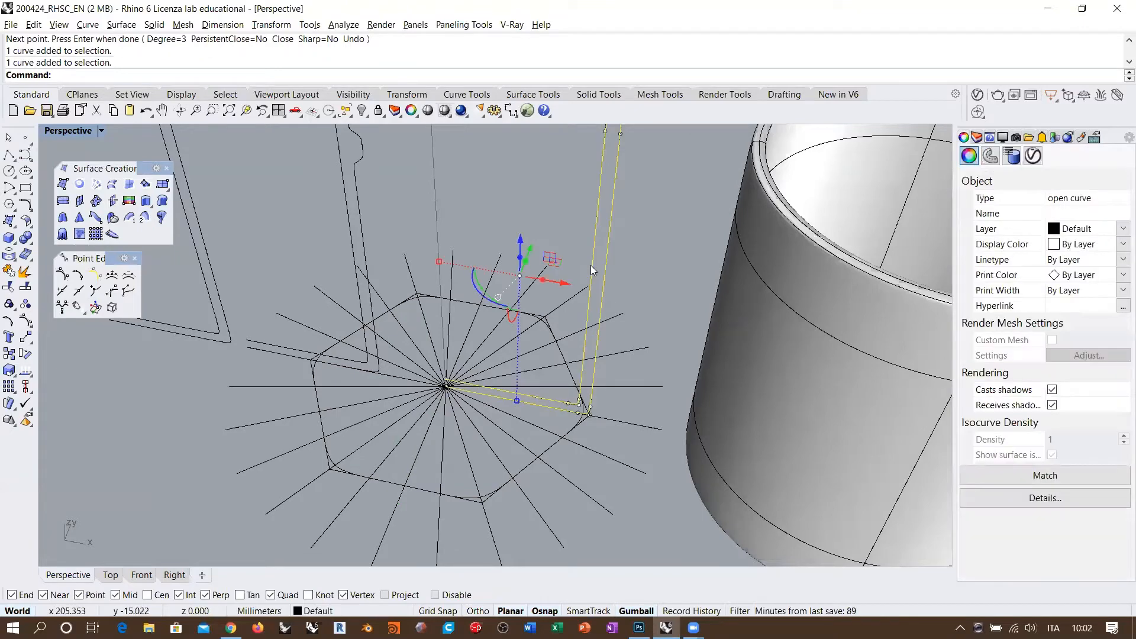
pyautogui.keyDown('shift'); pyautogui.click(486, 498); pyautogui.keyUp('shift')
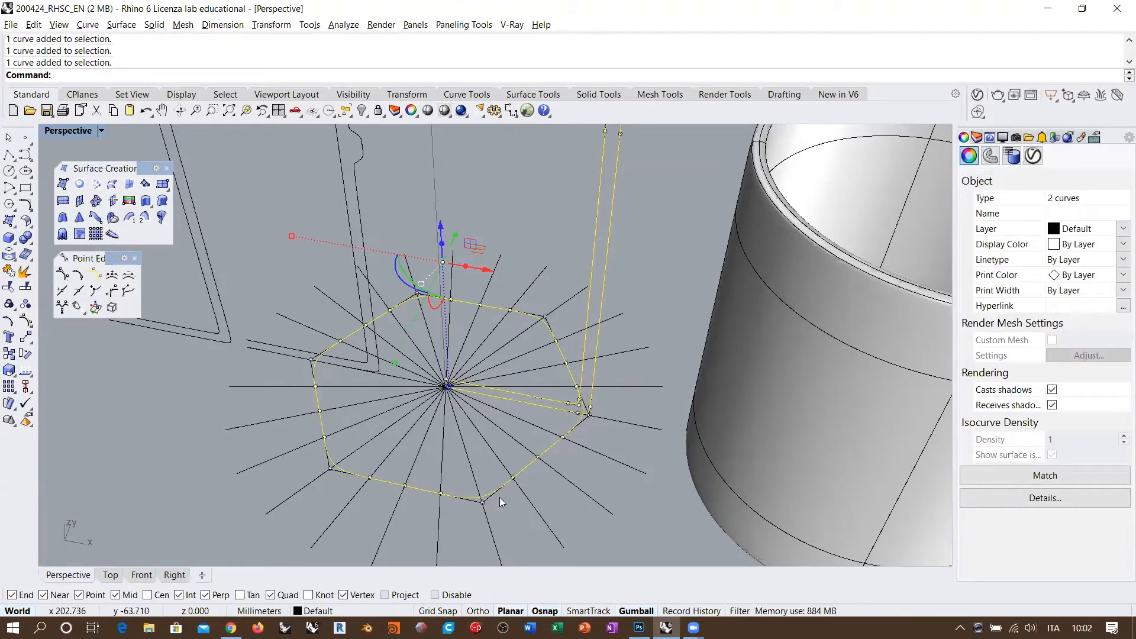
pyautogui.click(531, 206)
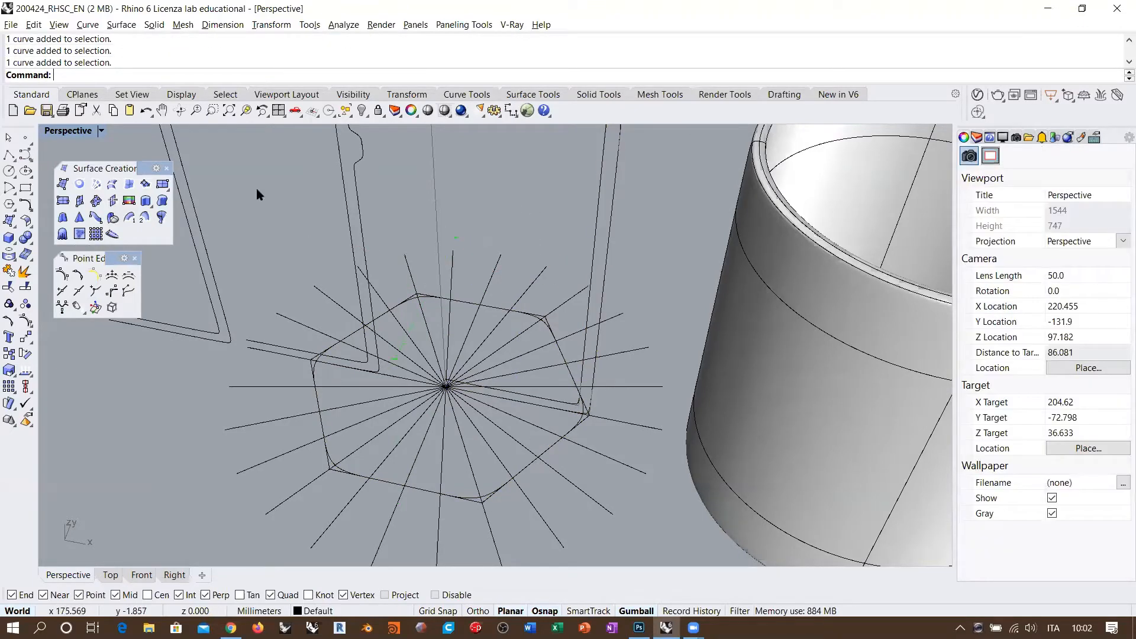
# Rail-revolve the straight-walled profile along the smooth hexagonal curve, using the vertical centre line as axis.
pyautogui.rightClick(160, 217)
pyautogui.click(588, 318)
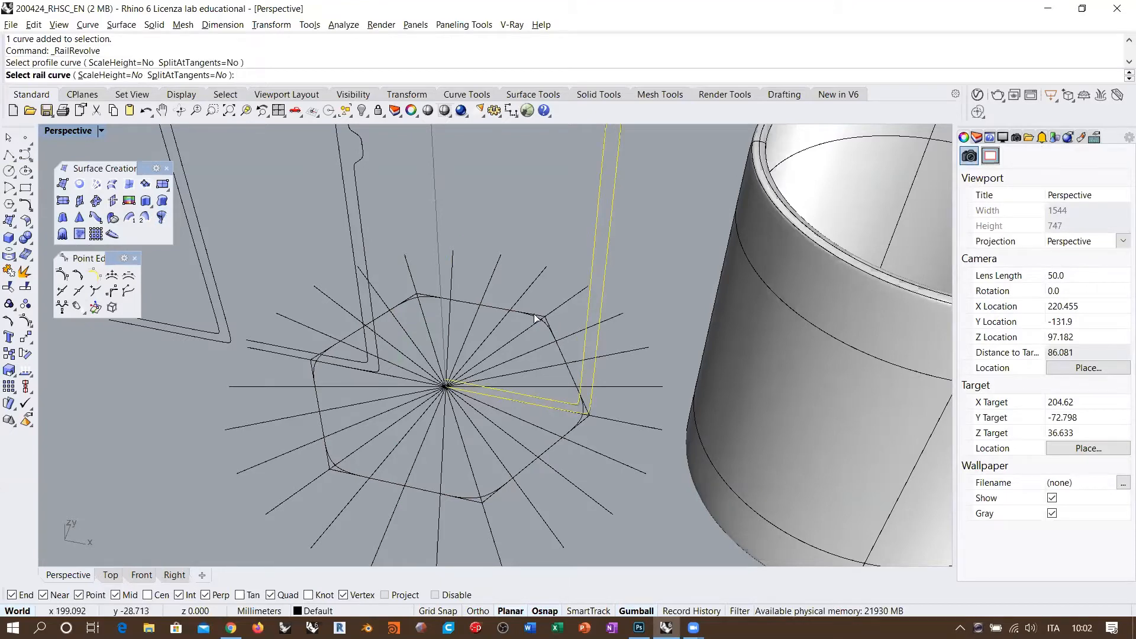
pyautogui.click(536, 319)
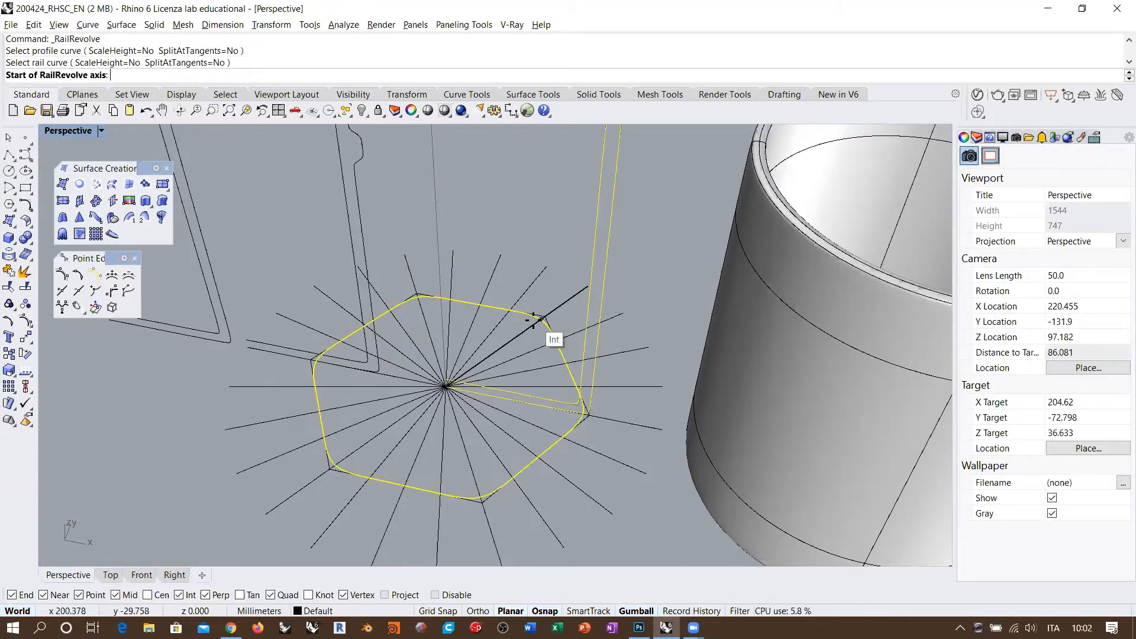
pyautogui.click(435, 248)
pyautogui.click(426, 157)
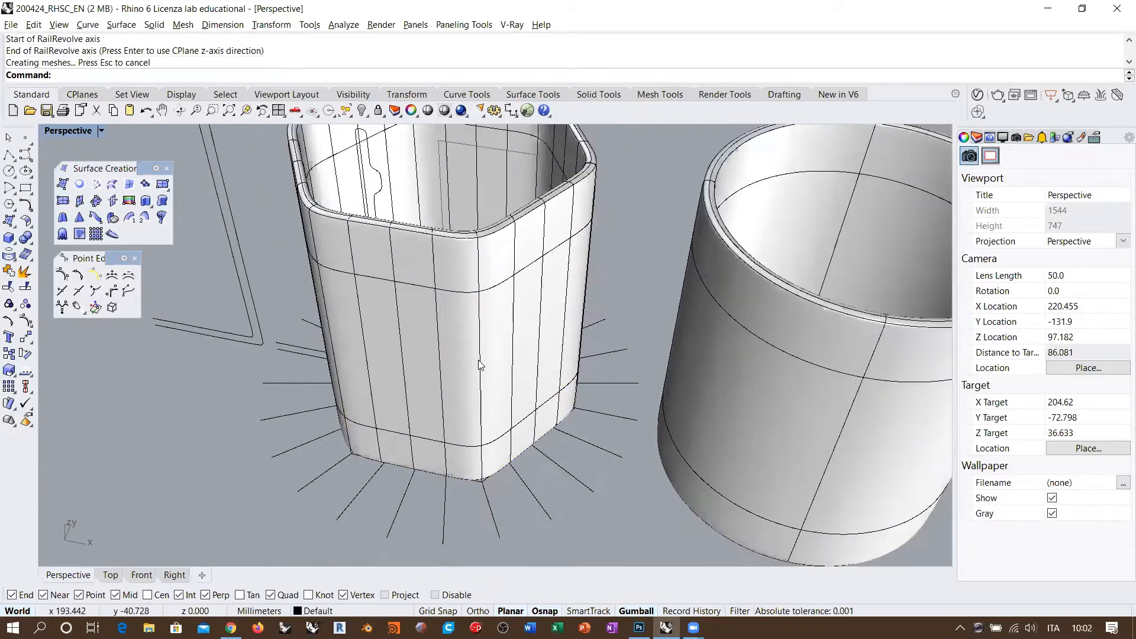
# Check the rounded hexagonal vessel's object type and examine it from several angles beside the other vessels.
pyautogui.scroll(-3, 480, 365)
pyautogui.click(504, 236)
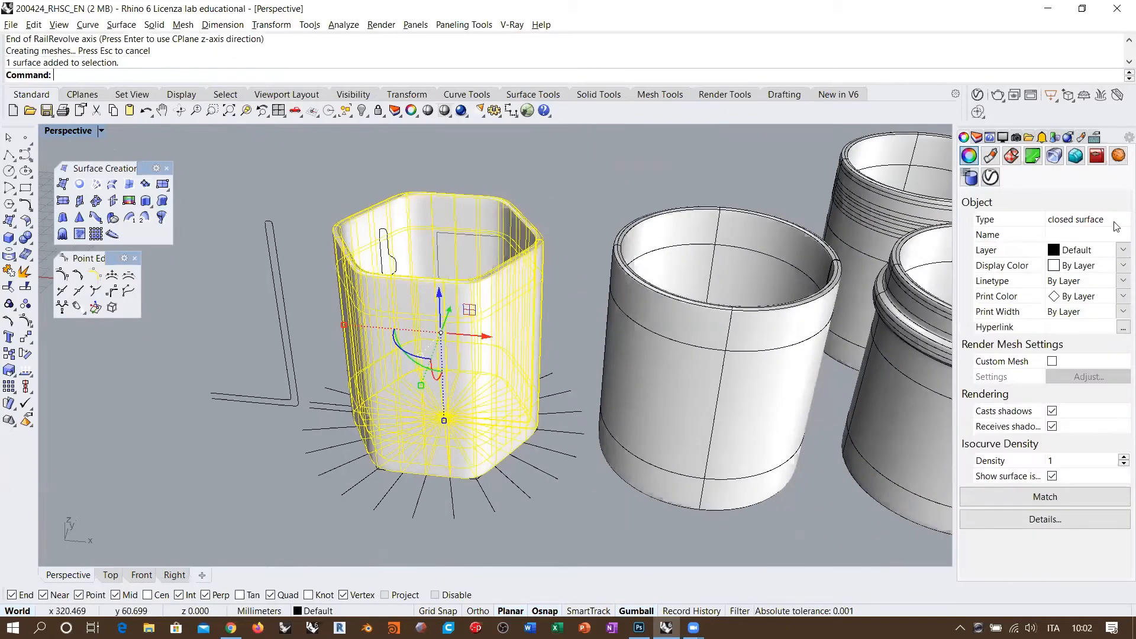
pyautogui.click(642, 188)
pyautogui.moveTo(438, 335); pyautogui.dragTo(467, 349, button='right')
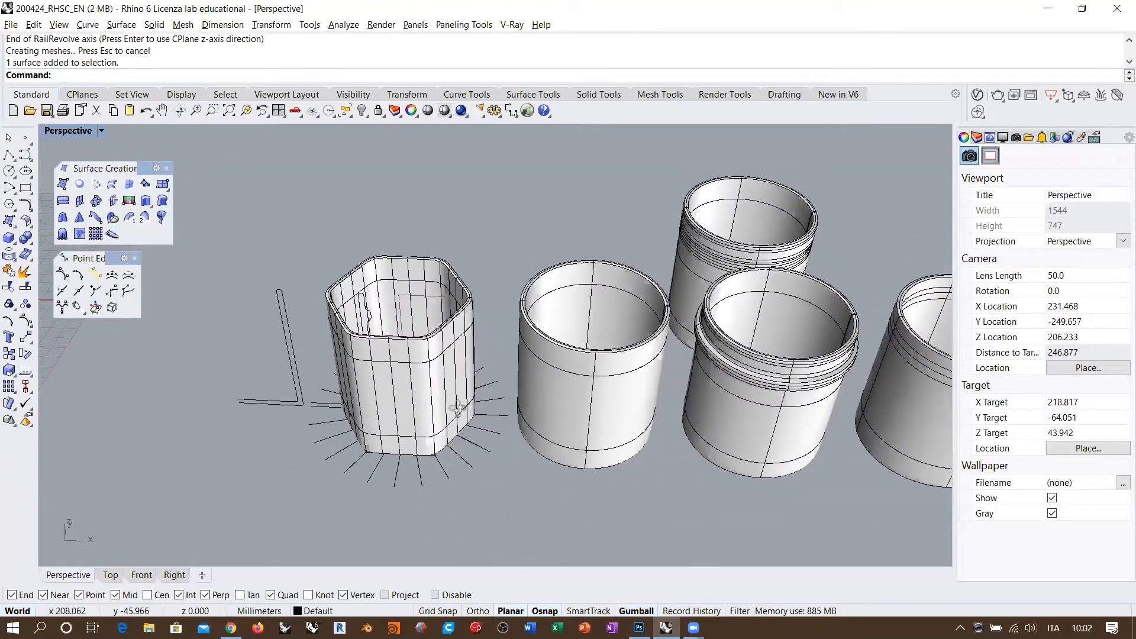
pyautogui.moveTo(458, 408); pyautogui.dragTo(460, 411, button='right')
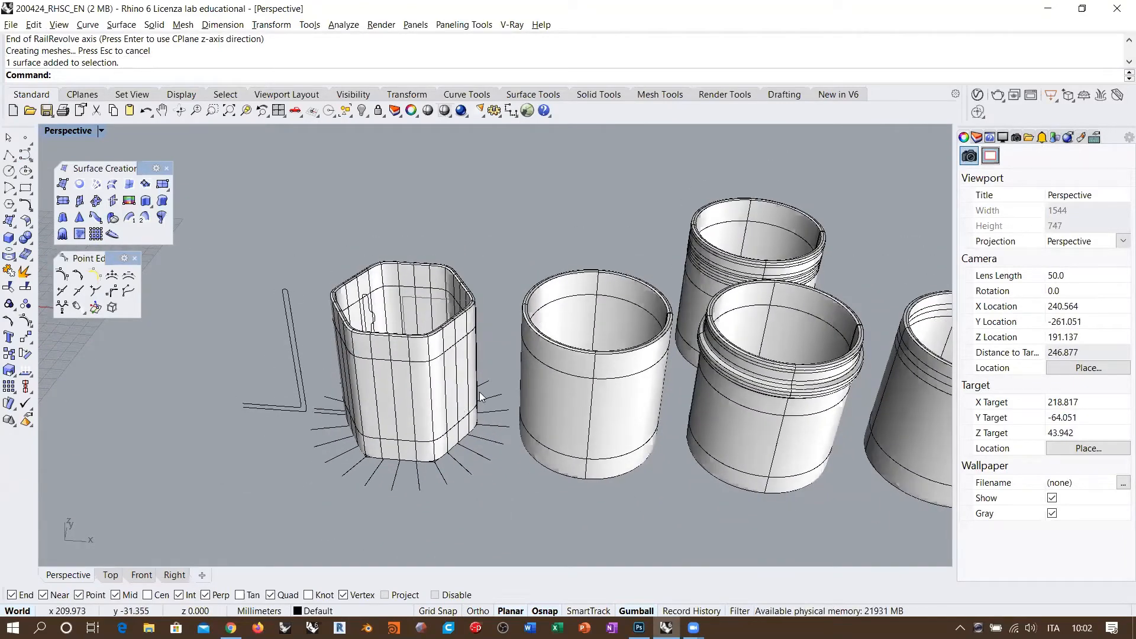
pyautogui.moveTo(474, 448); pyautogui.dragTo(391, 396, button='right')
pyautogui.scroll(-4, 379, 395)
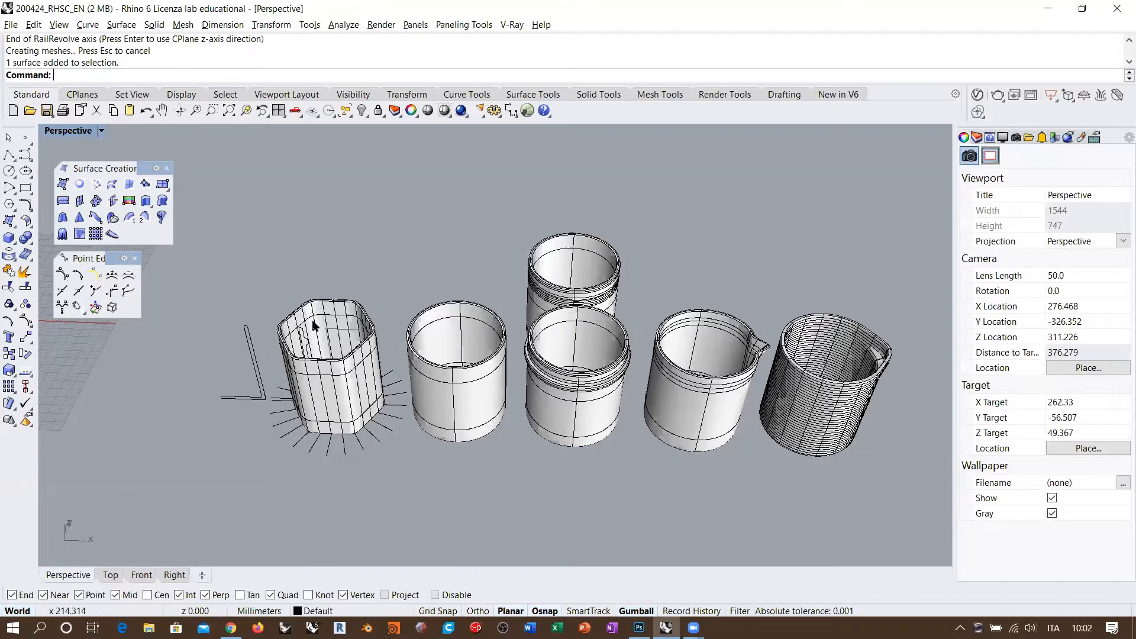
pyautogui.scroll(2, 356, 413)
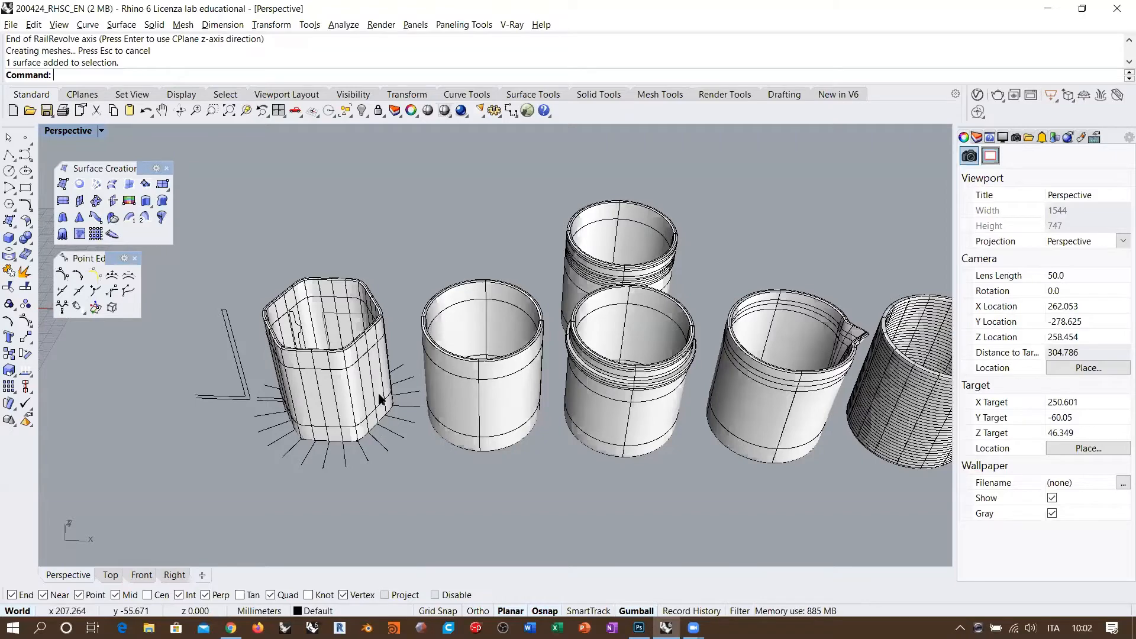
pyautogui.scroll(-3, 387, 361)
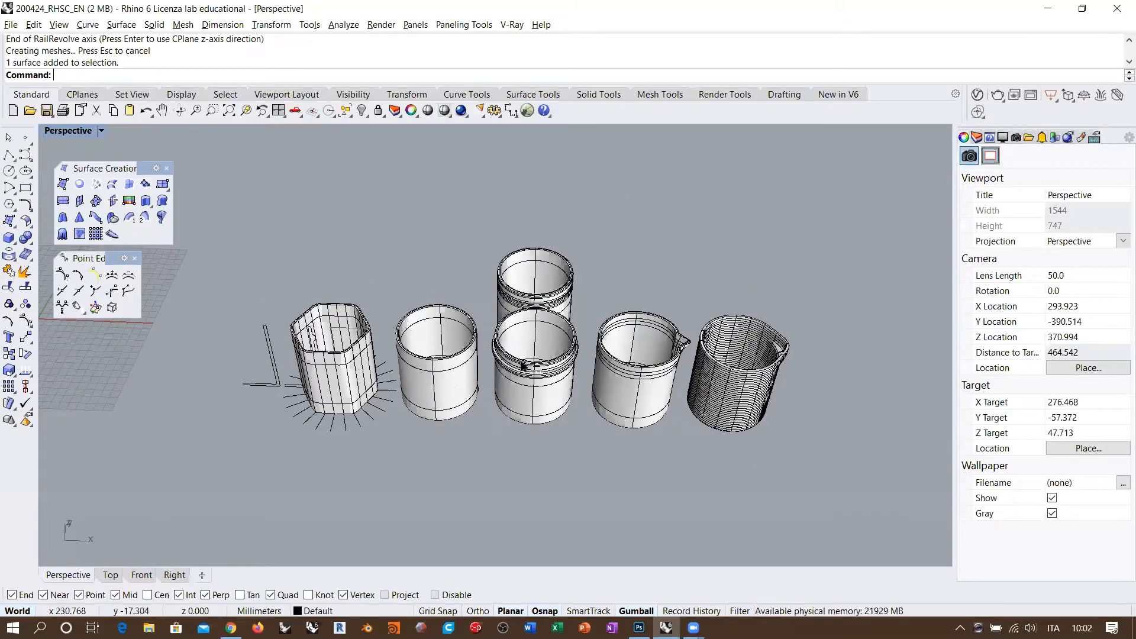
pyautogui.keyDown('shift'); pyautogui.moveTo(355, 331); pyautogui.dragTo(390, 323, button='right'); pyautogui.keyUp('shift')
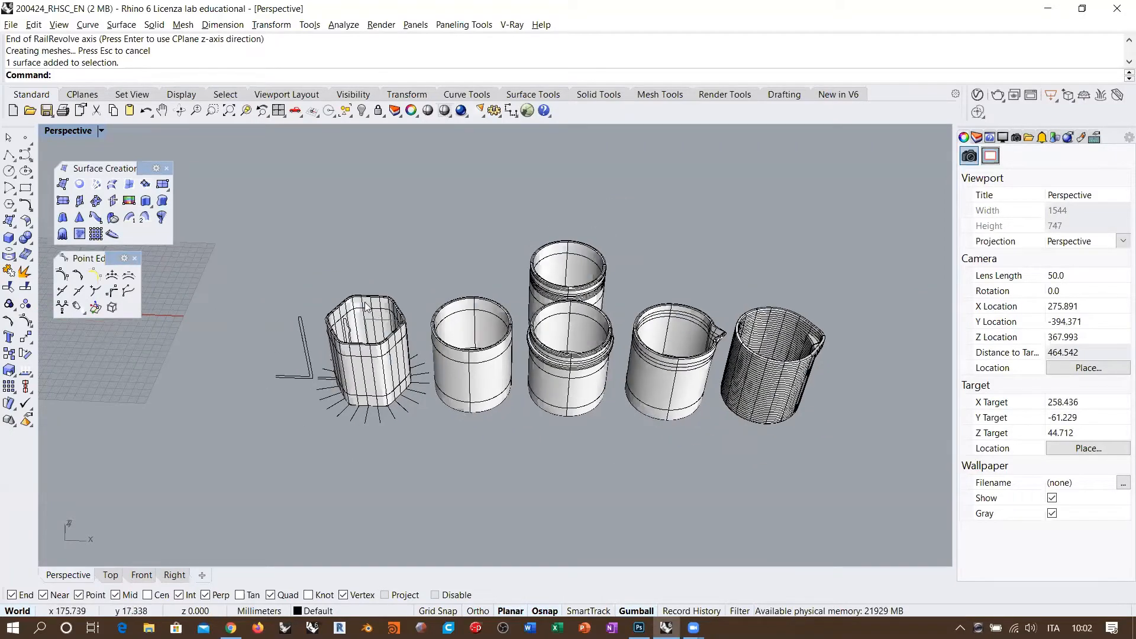
# Move the rounded hexagonal vessel along X to the far end of the row, beyond the densely lined spouted vessel.
pyautogui.click(390, 324)
pyautogui.scroll(-3, 391, 324)
pyautogui.moveTo(378, 362); pyautogui.dragTo(642, 384)
pyautogui.click(656, 436)
pyautogui.keyDown('shift'); pyautogui.moveTo(409, 389); pyautogui.dragTo(462, 395, button='right'); pyautogui.keyUp('shift')
pyautogui.scroll(4, 506, 377)
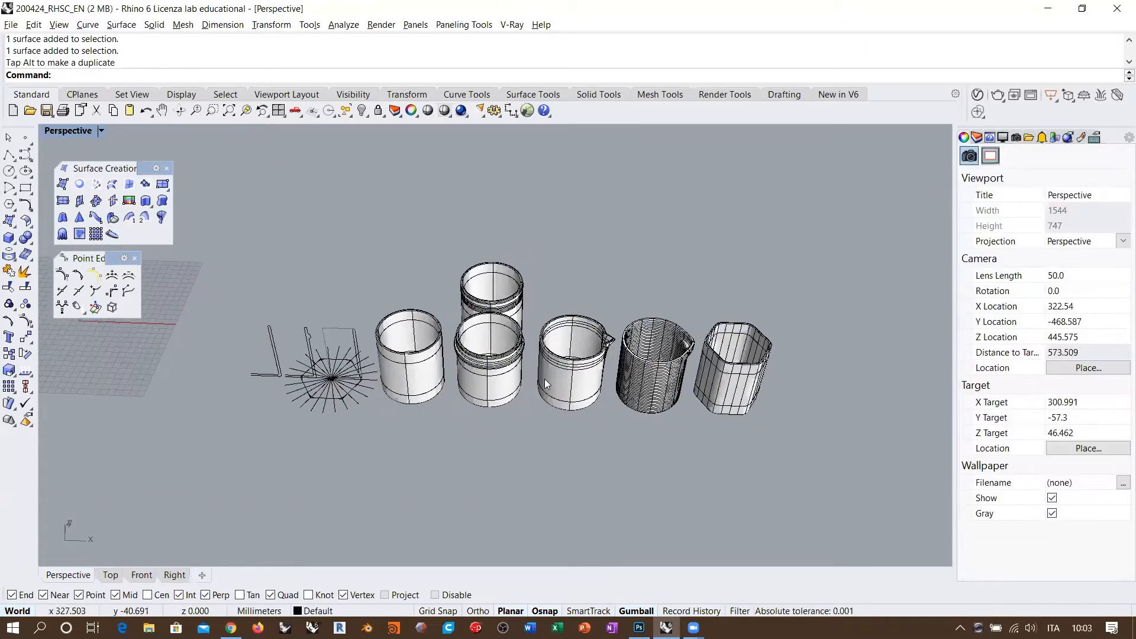
pyautogui.keyDown('shift'); pyautogui.moveTo(574, 348); pyautogui.dragTo(502, 339, button='right'); pyautogui.keyUp('shift')
pyautogui.scroll(4, 529, 355)
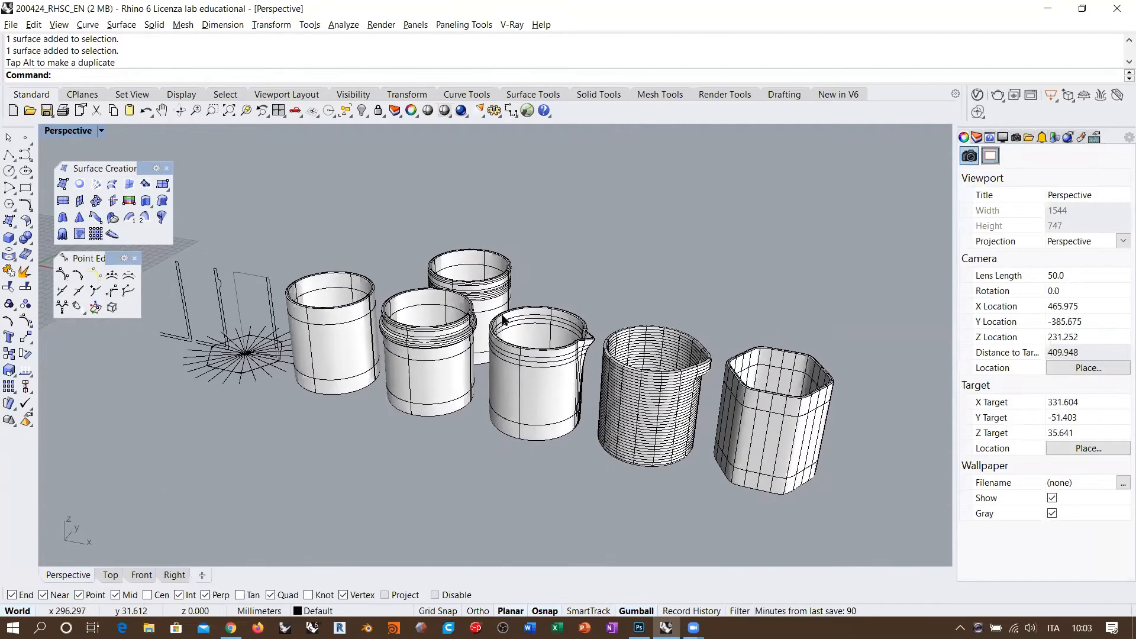
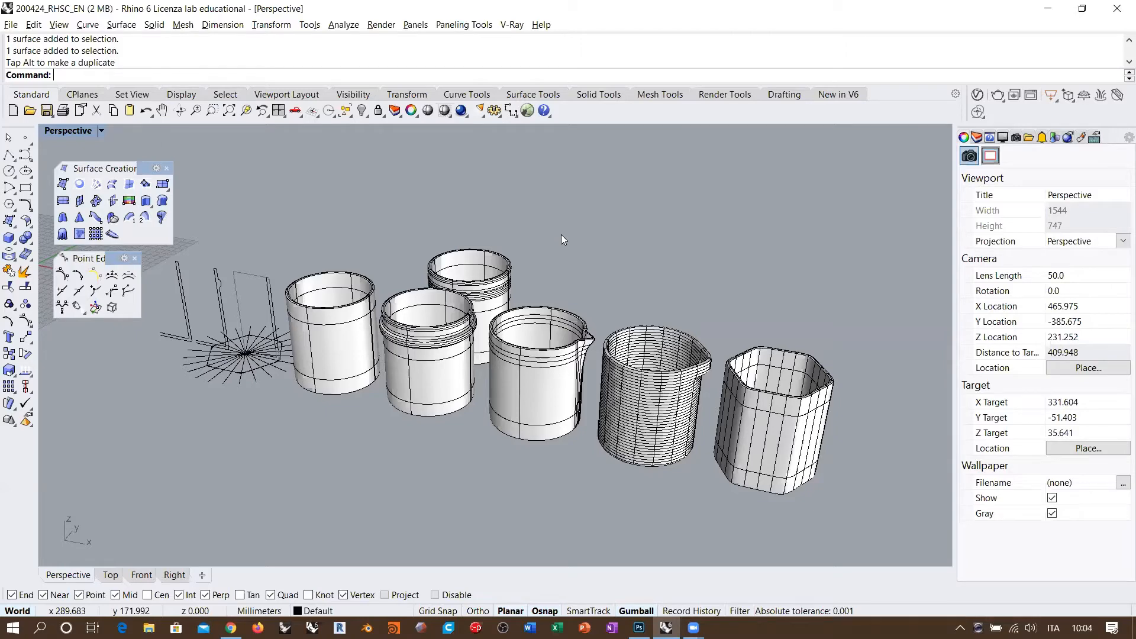
# Draw a wavy open degree-2 curve with nine control points in front of the vessels and select it to show its control polygon.
pyautogui.moveTo(343, 343); pyautogui.dragTo(509, 325, button='right')
pyautogui.click(25, 155)
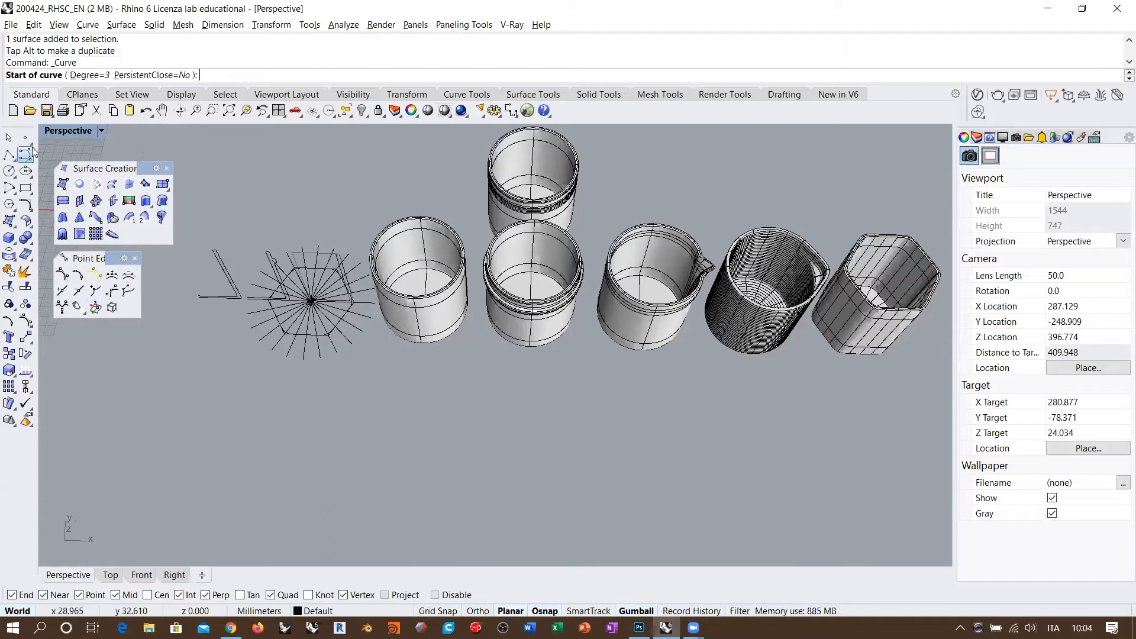
pyautogui.click(88, 75)
pyautogui.write('2')
pyautogui.press('Return')
pyautogui.click(328, 423)
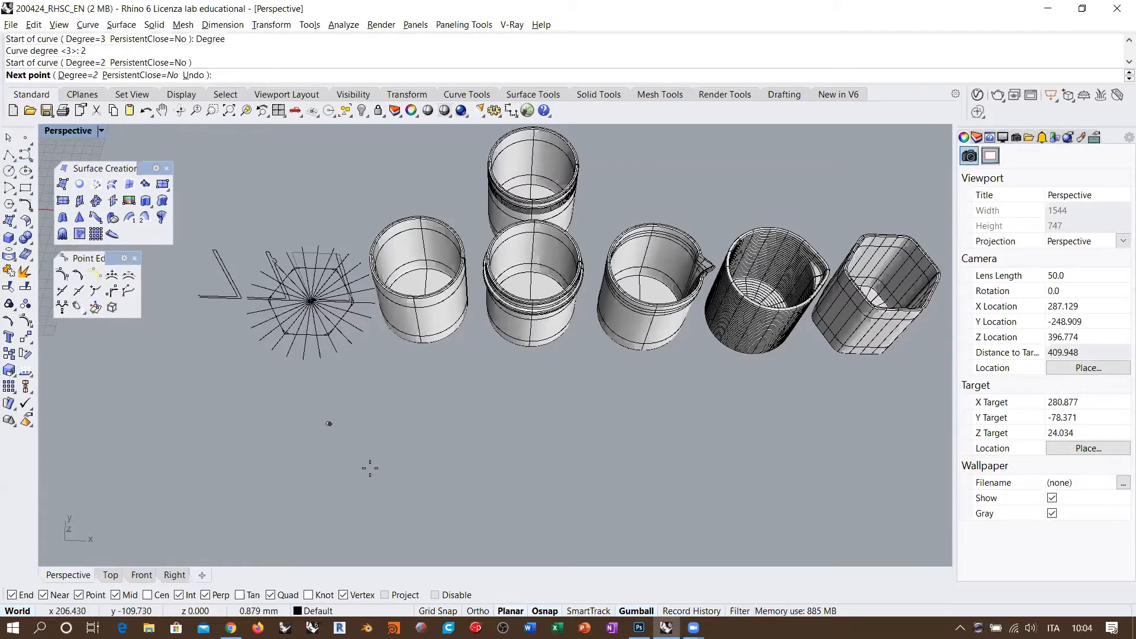
pyautogui.click(386, 497)
pyautogui.click(463, 401)
pyautogui.click(555, 375)
pyautogui.click(579, 481)
pyautogui.click(687, 507)
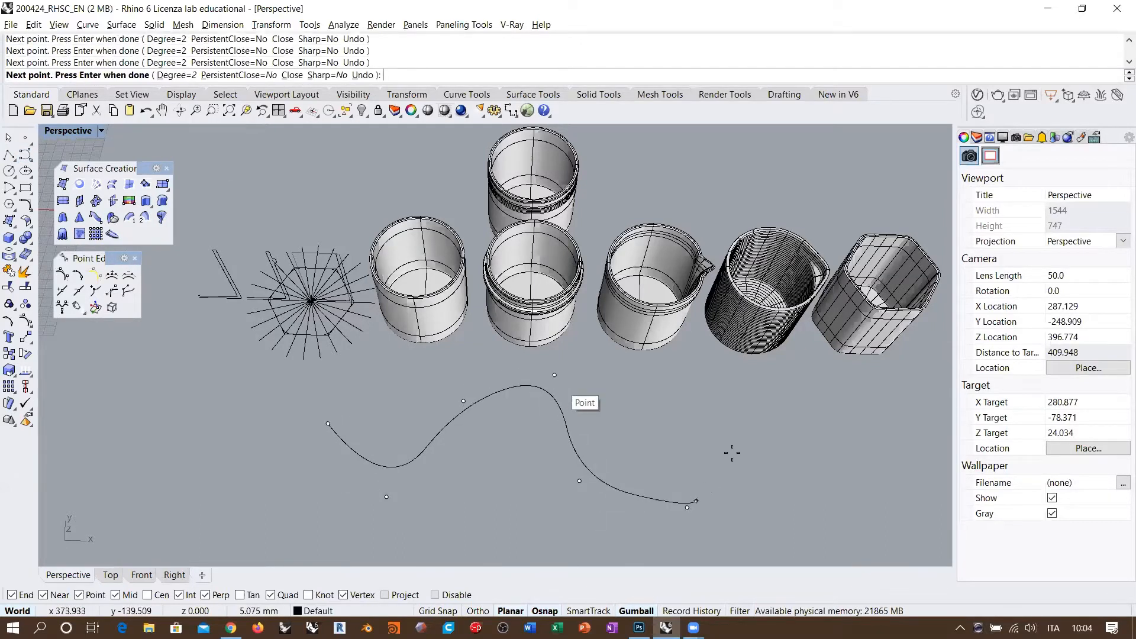
pyautogui.click(789, 406)
pyautogui.click(875, 522)
pyautogui.rightClick(860, 494)
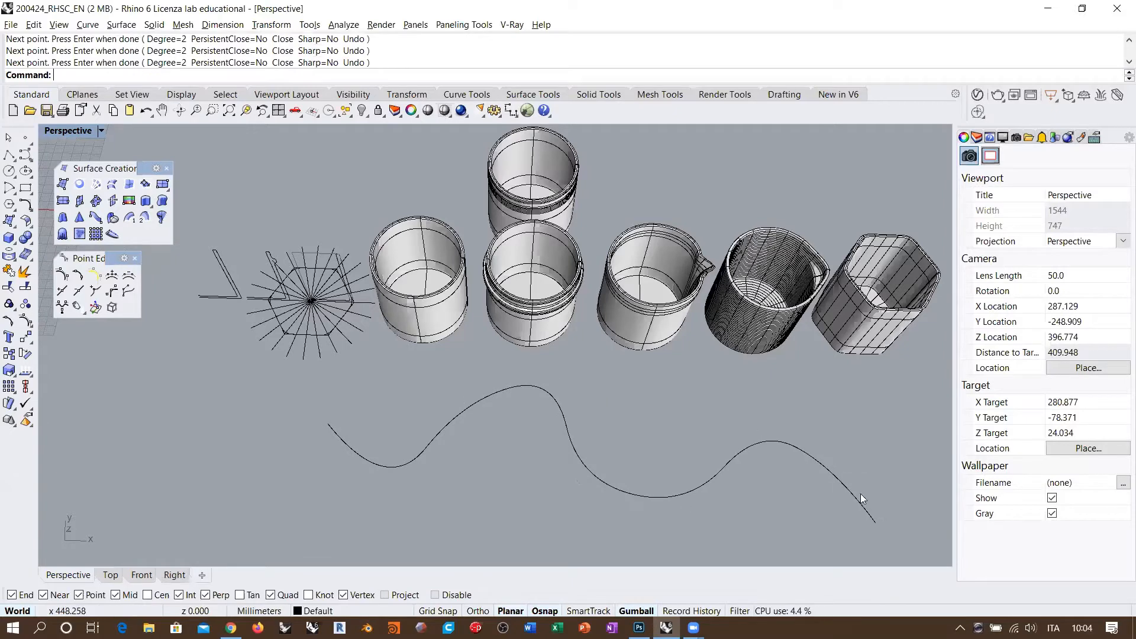
pyautogui.click(779, 441)
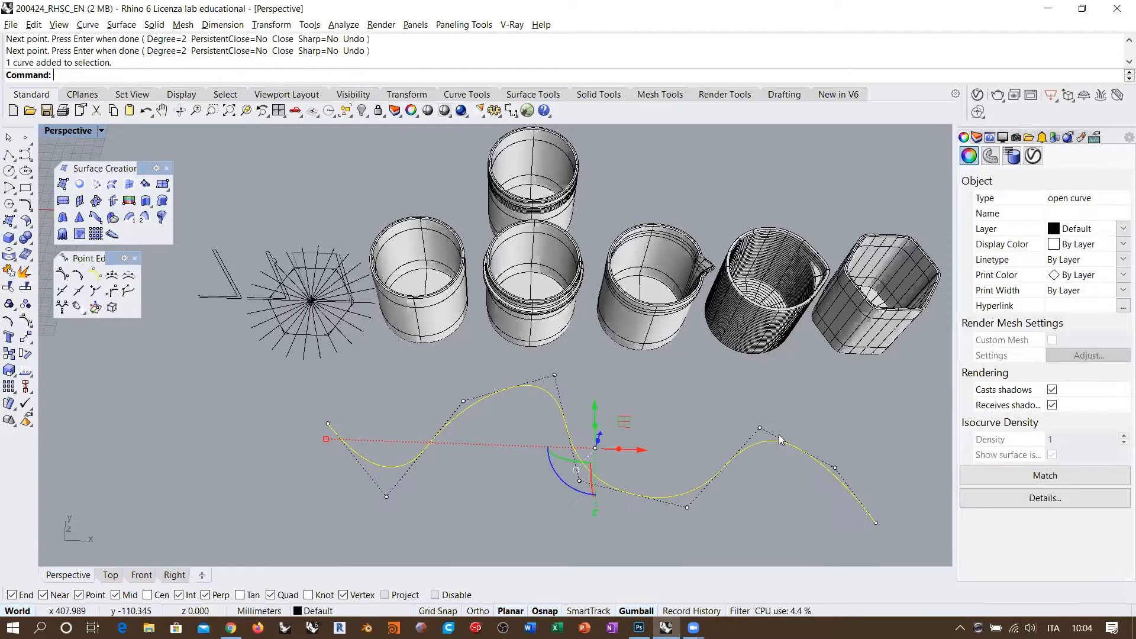
# Reshape the wavy degree-2 curve by moving its third control point down towards the front, and hide its control points.
pyautogui.click(464, 401)
pyautogui.moveTo(491, 374); pyautogui.dragTo(462, 429)
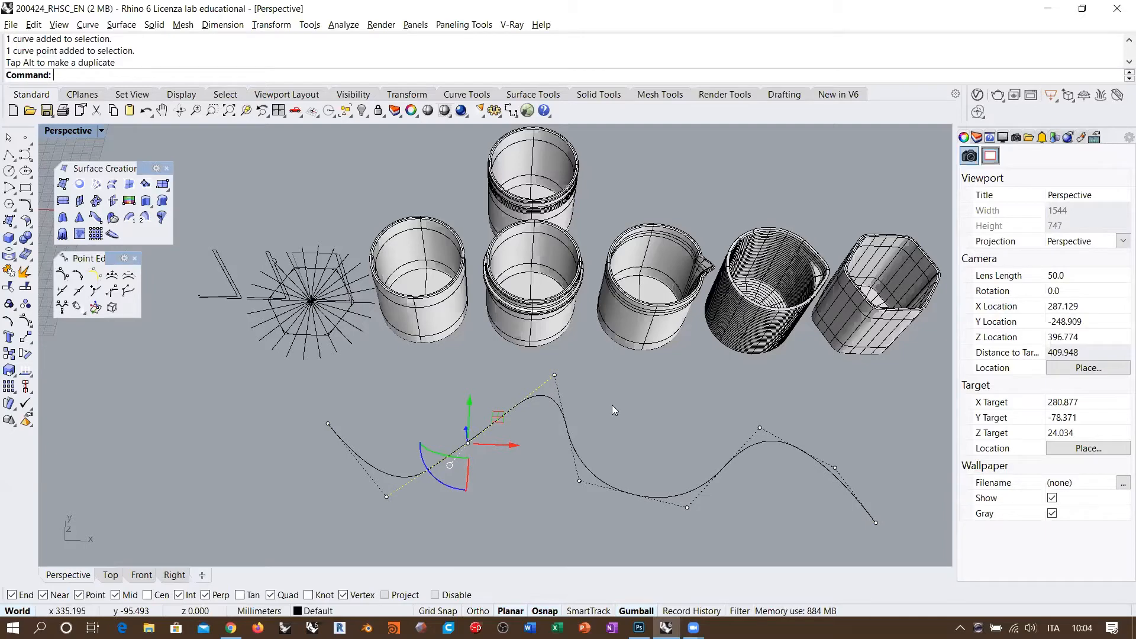
pyautogui.press('Escape')
pyautogui.press('Escape')
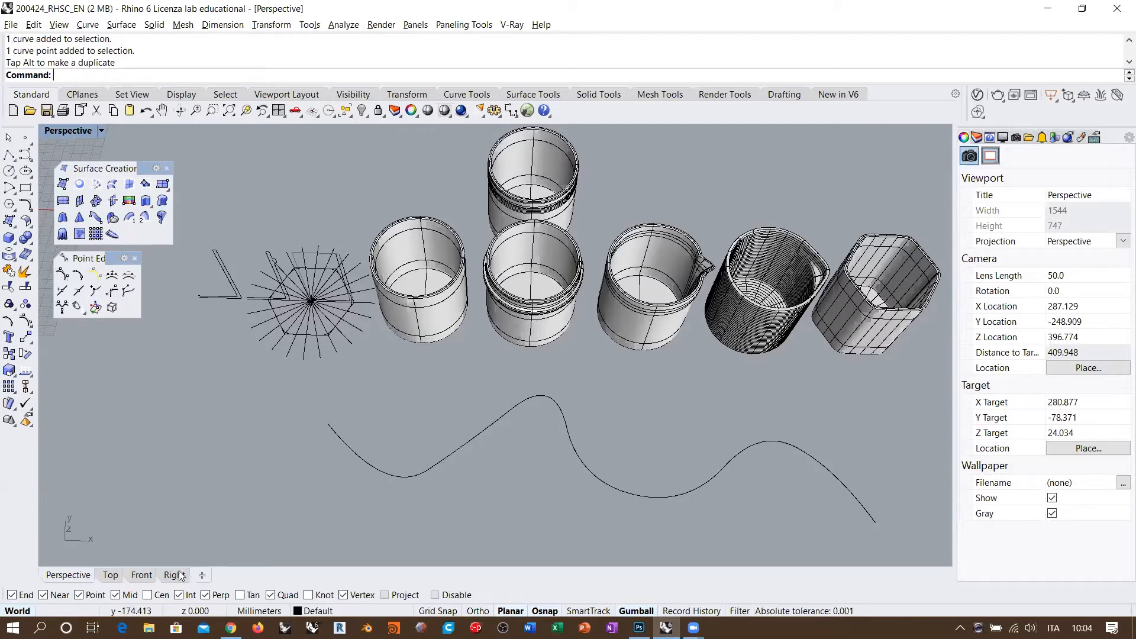
# Open a file explorer window and browse to the HR folder under 01. LAVORI IN CORSO, LIBRO RHINO 6 AVANZATO, IMMAGINI.
pyautogui.rightClick(148, 627)
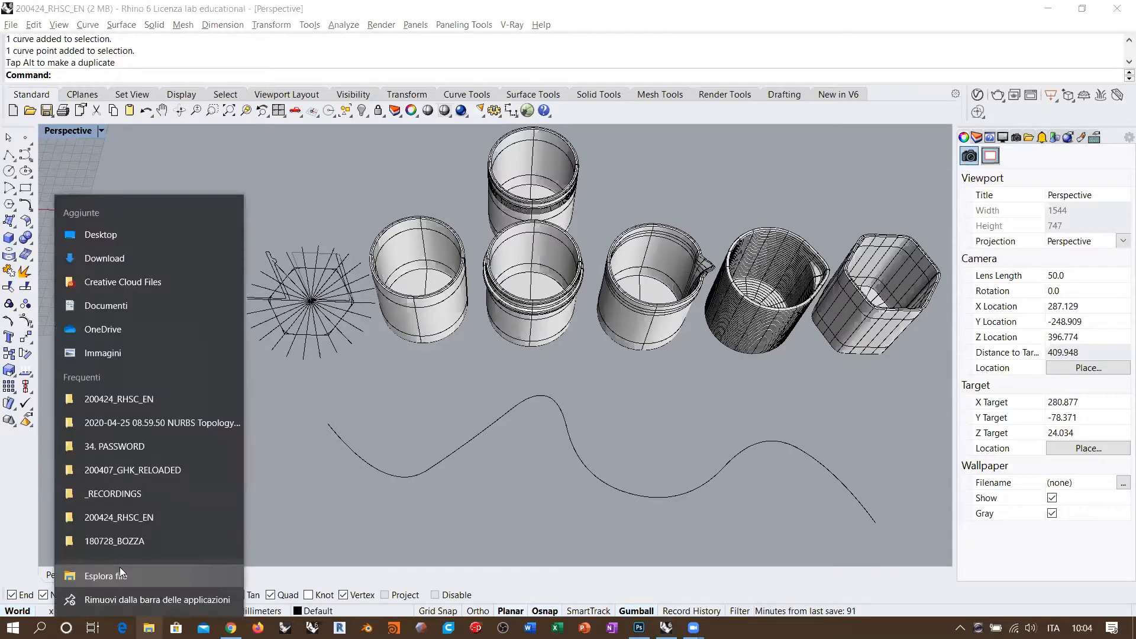
pyautogui.click(120, 569)
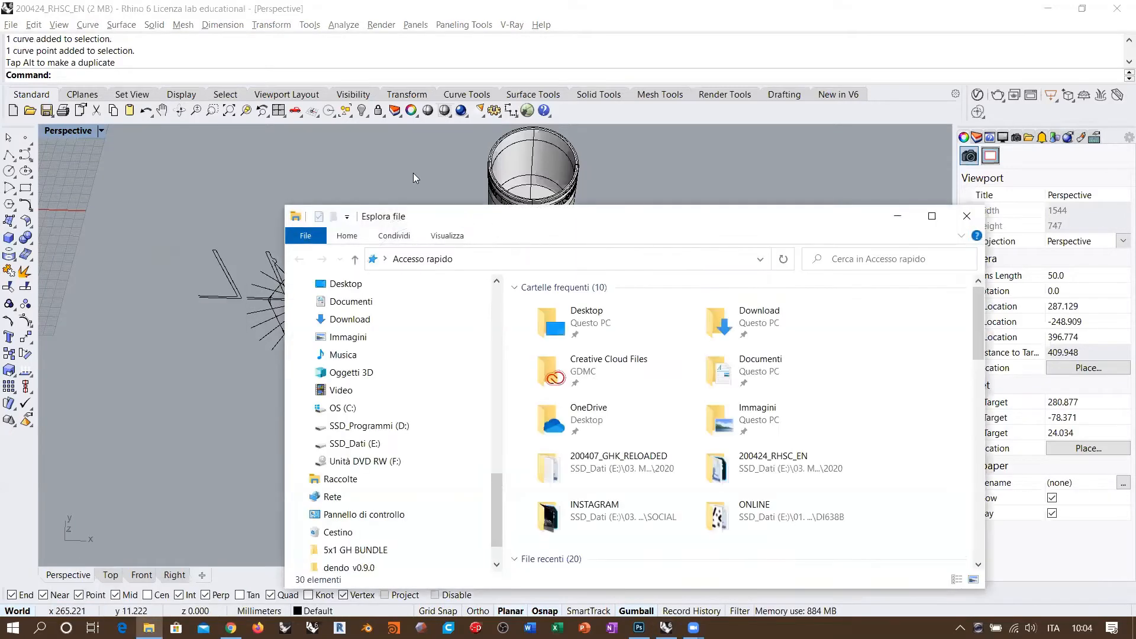
pyautogui.moveTo(414, 216); pyautogui.dragTo(216, 113)
pyautogui.click(108, 341)
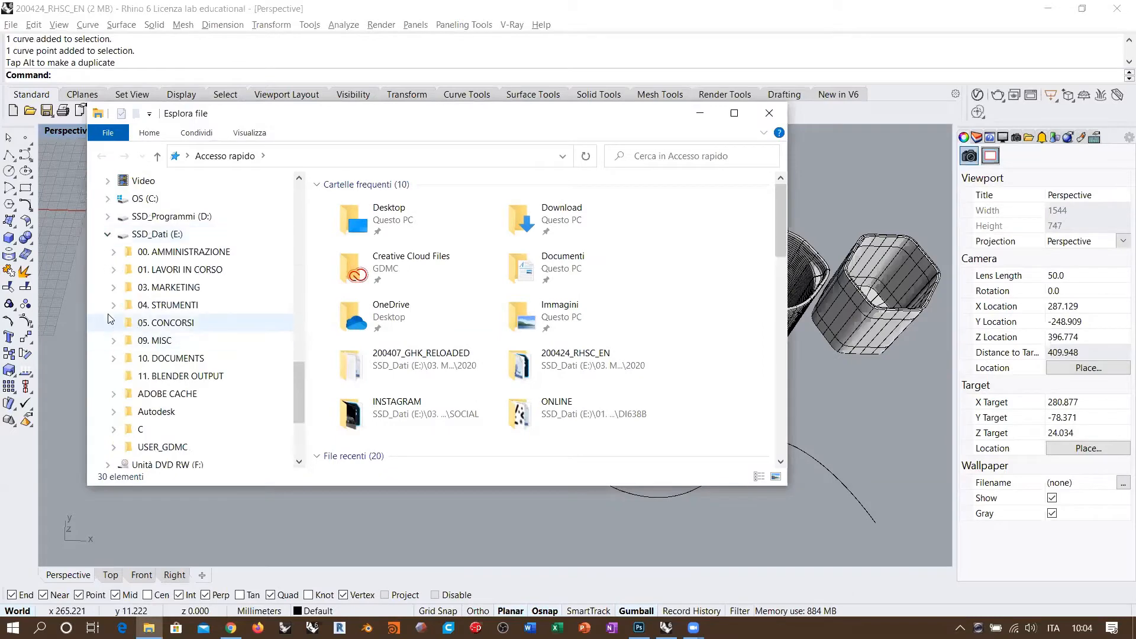
pyautogui.click(113, 270)
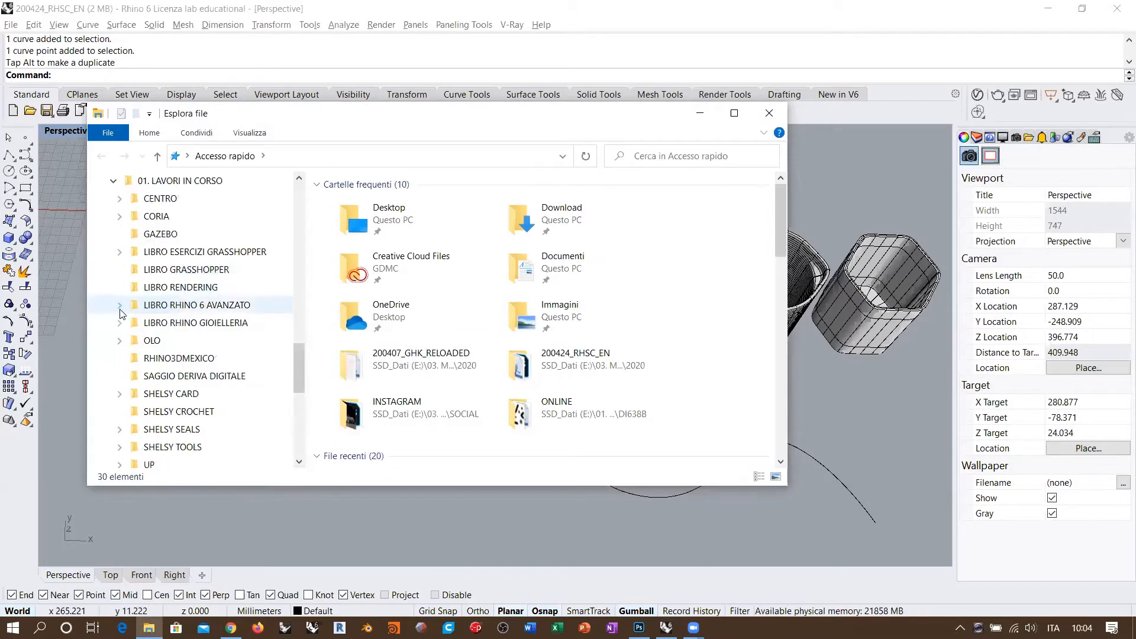
pyautogui.click(120, 305)
pyautogui.click(126, 394)
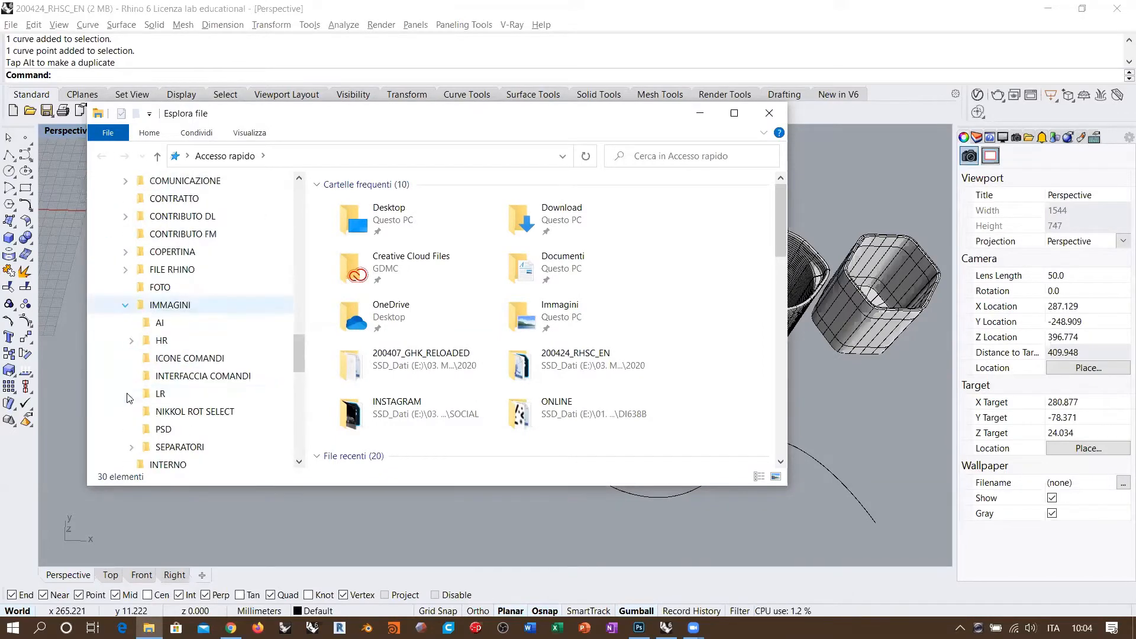
pyautogui.click(160, 340)
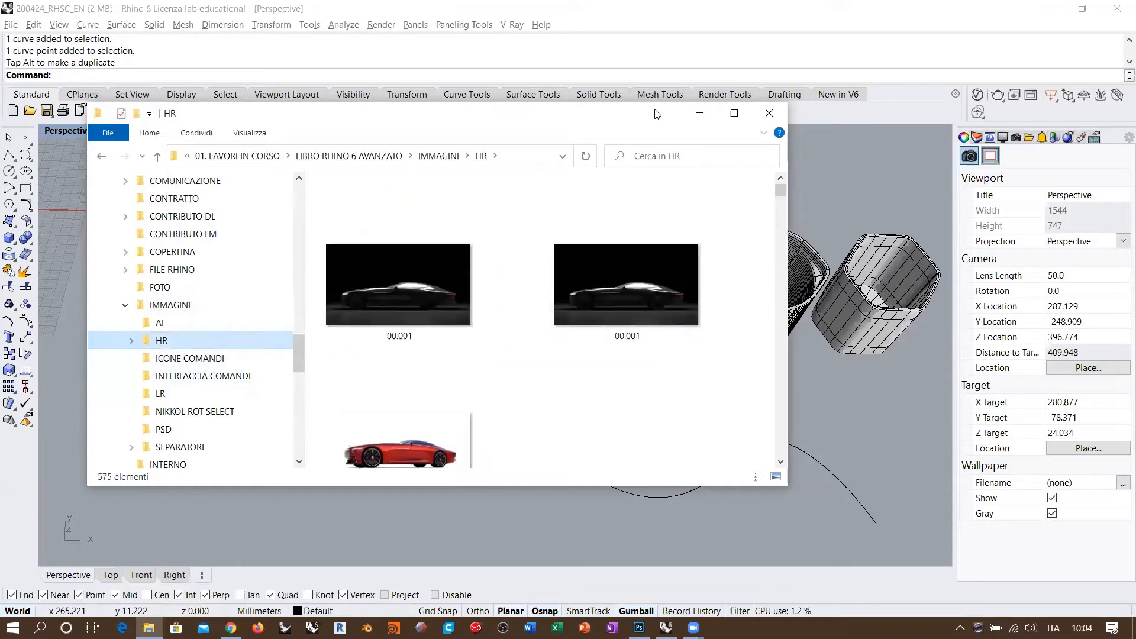
# Maximize the HR folder window, browse its thumbnails to the 02 series and pick image 02.030.
pyautogui.doubleClick(654, 114)
pyautogui.scroll(-1, 1118, 94)
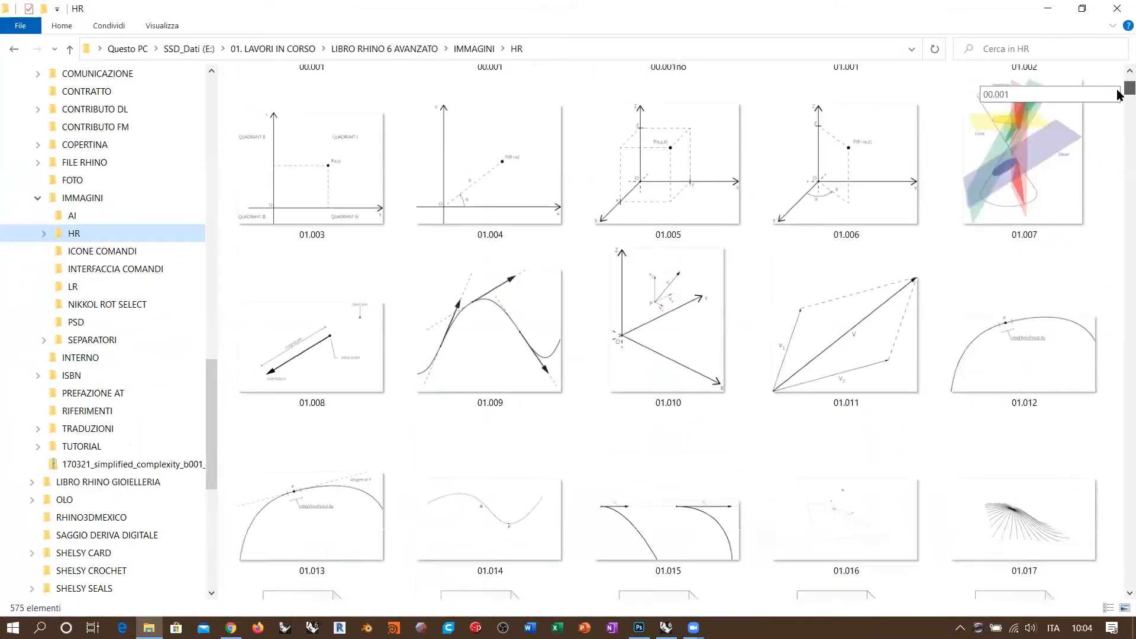
pyautogui.moveTo(1118, 93); pyautogui.dragTo(1118, 145)
pyautogui.click(310, 169)
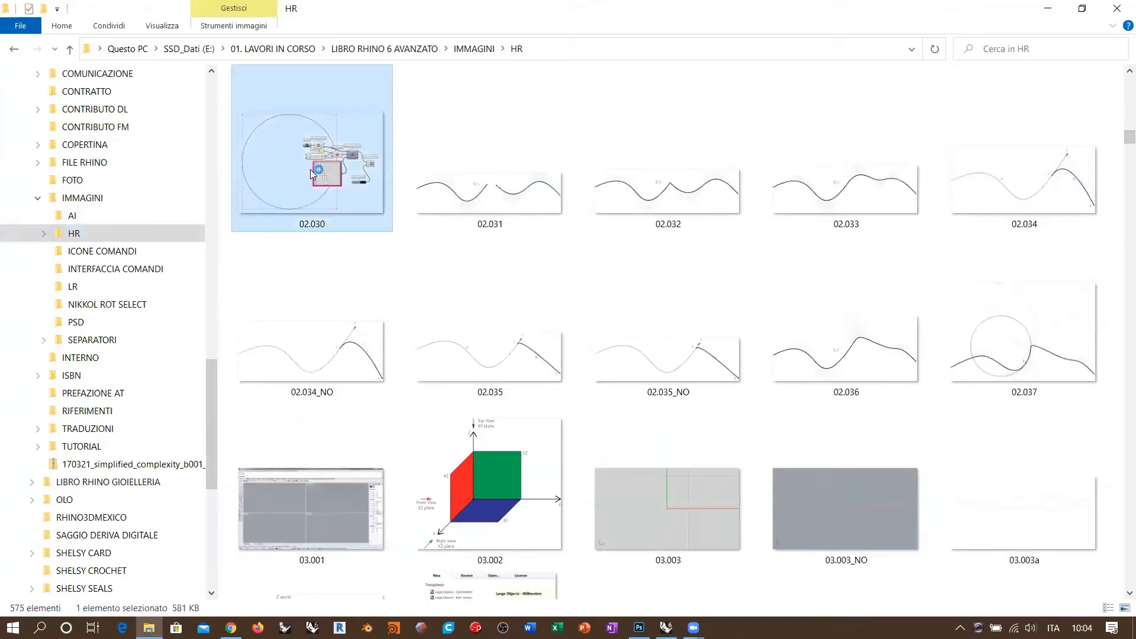
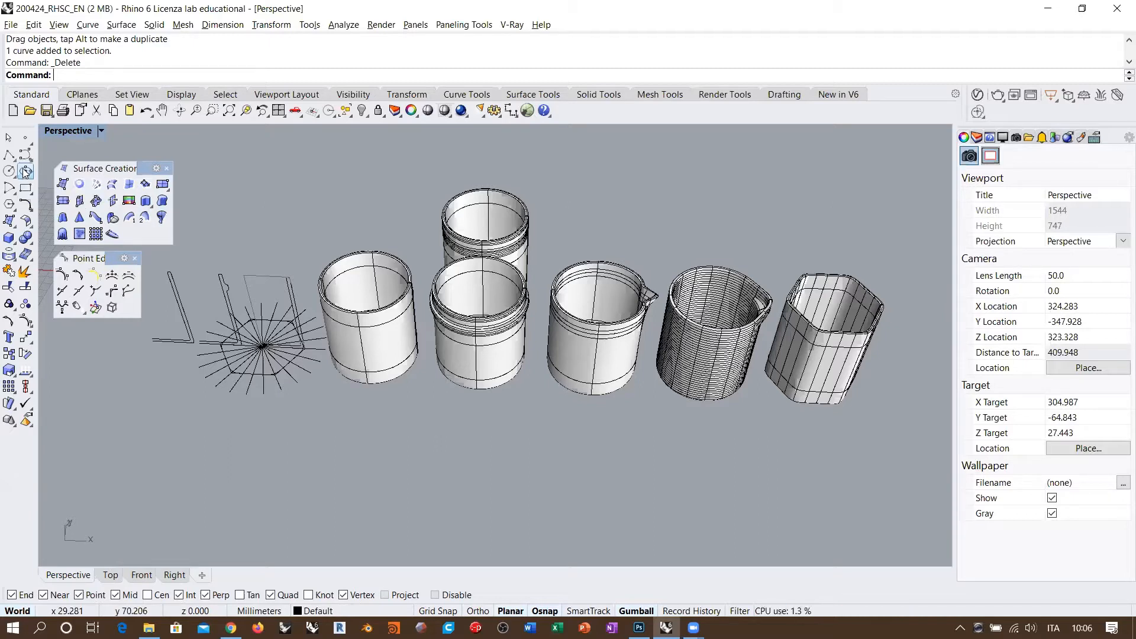
# Draw an open zigzag polyline with eight vertices in front of the row of vessels.
pyautogui.click(9, 155)
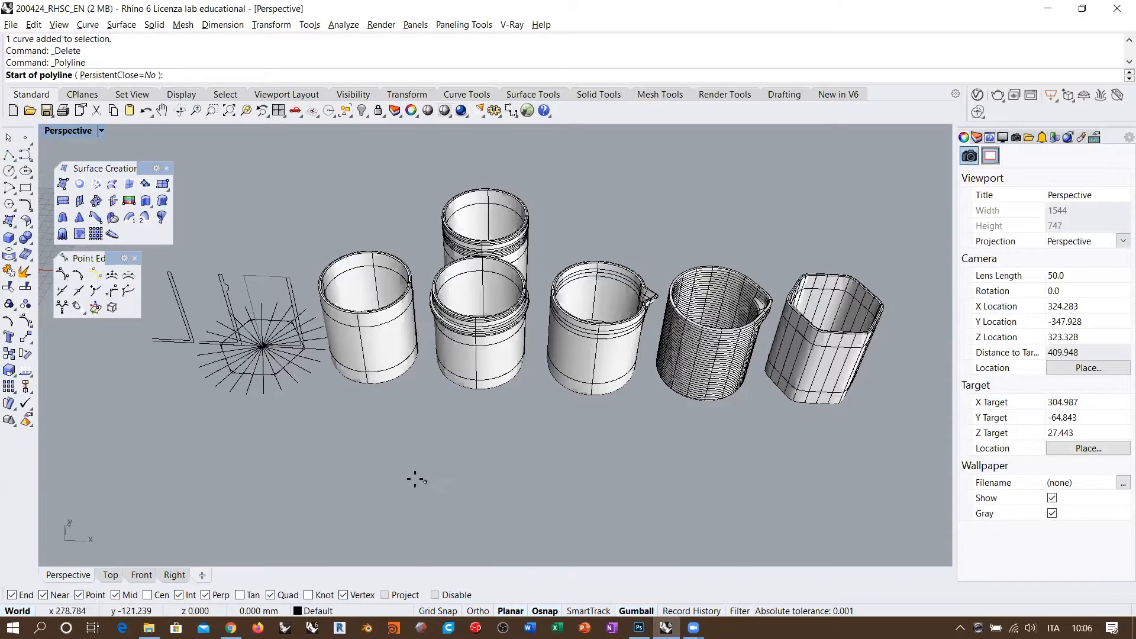
pyautogui.click(332, 431)
pyautogui.click(367, 499)
pyautogui.click(494, 469)
pyautogui.click(489, 419)
pyautogui.click(608, 427)
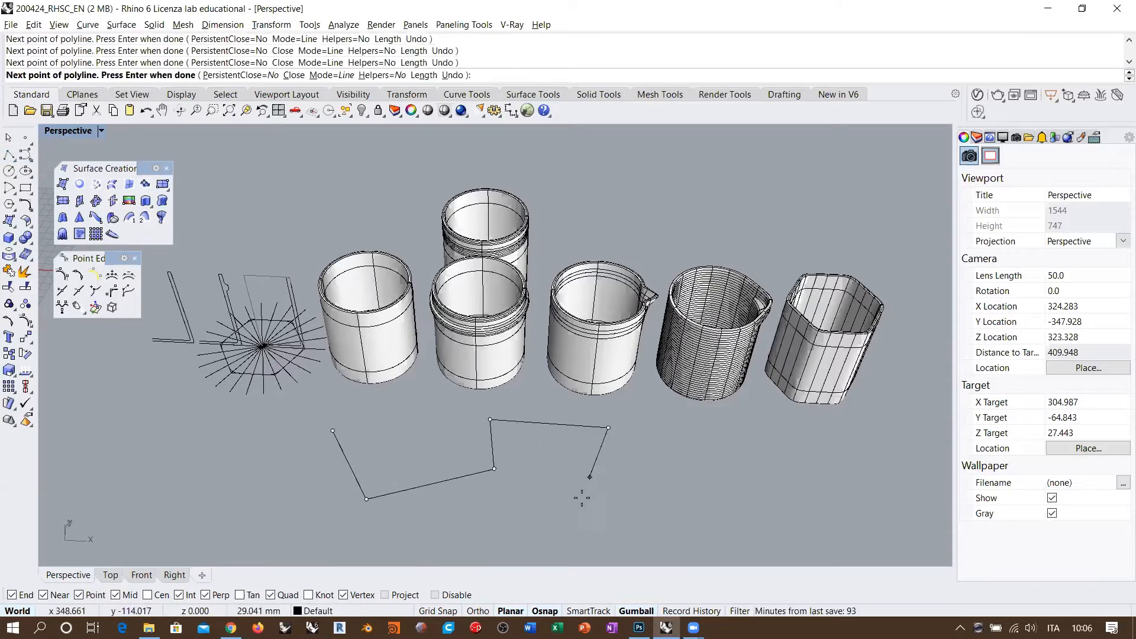
pyautogui.click(581, 504)
pyautogui.click(681, 538)
pyautogui.click(784, 480)
pyautogui.press('Return')
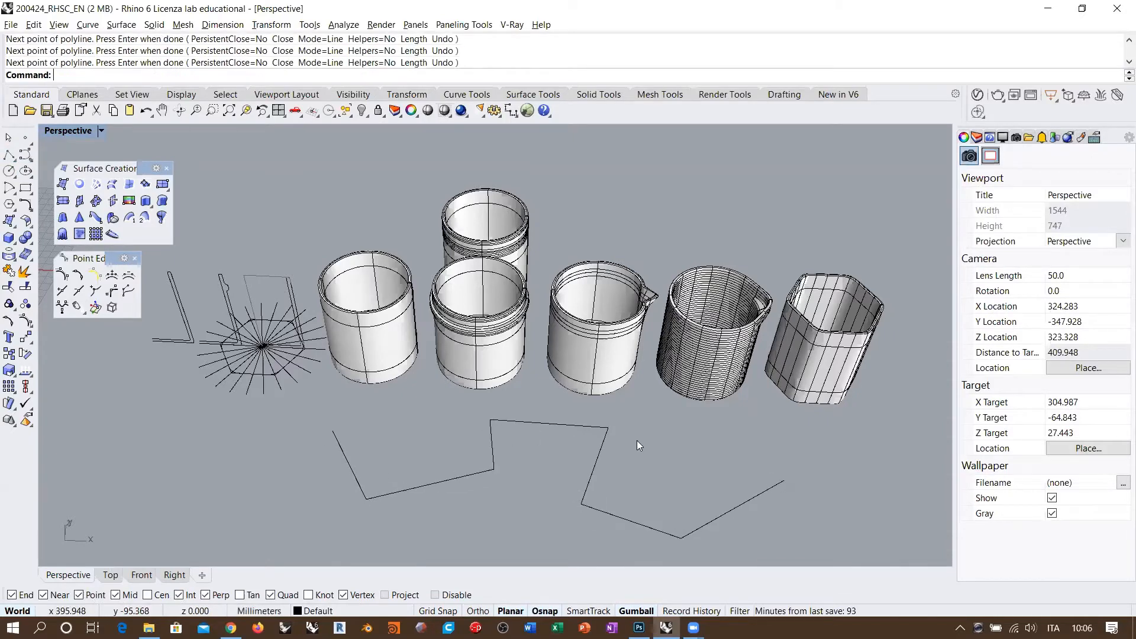
# Examine the polyline's control points, selecting its second vertex to see which segments it controls, and clear the selection.
pyautogui.click(476, 472)
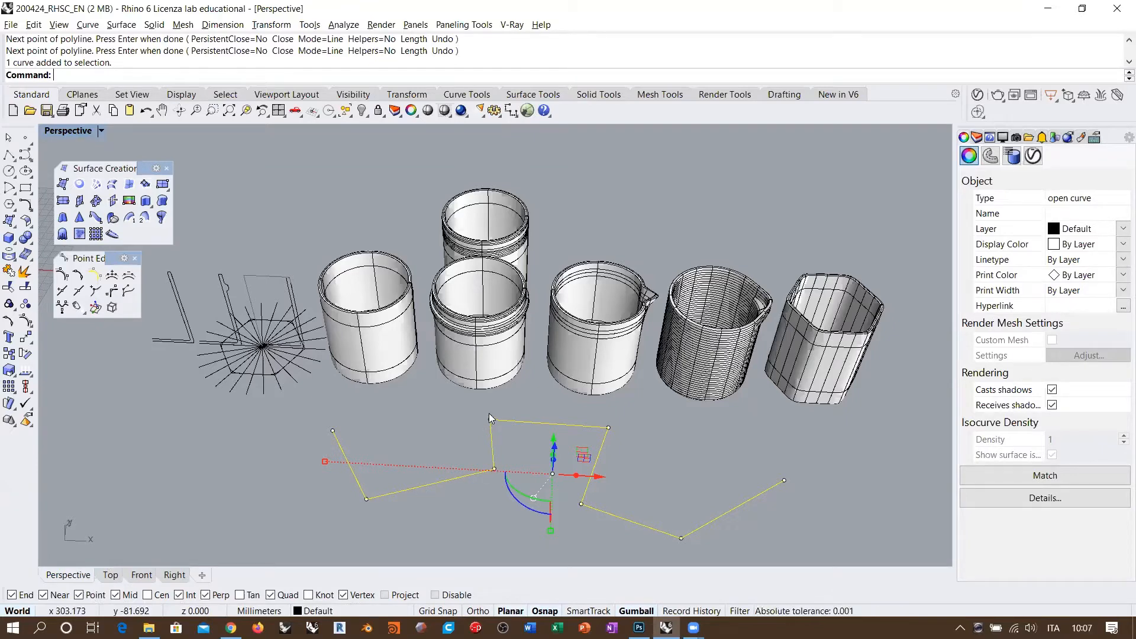
pyautogui.click(669, 441)
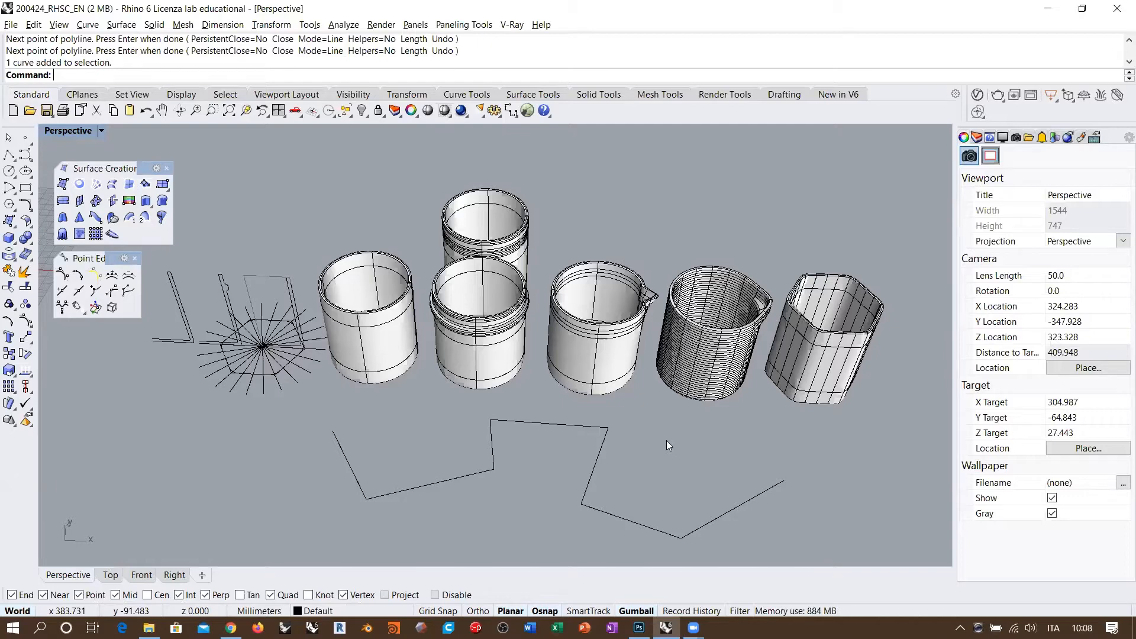
pyautogui.click(600, 449)
pyautogui.click(679, 435)
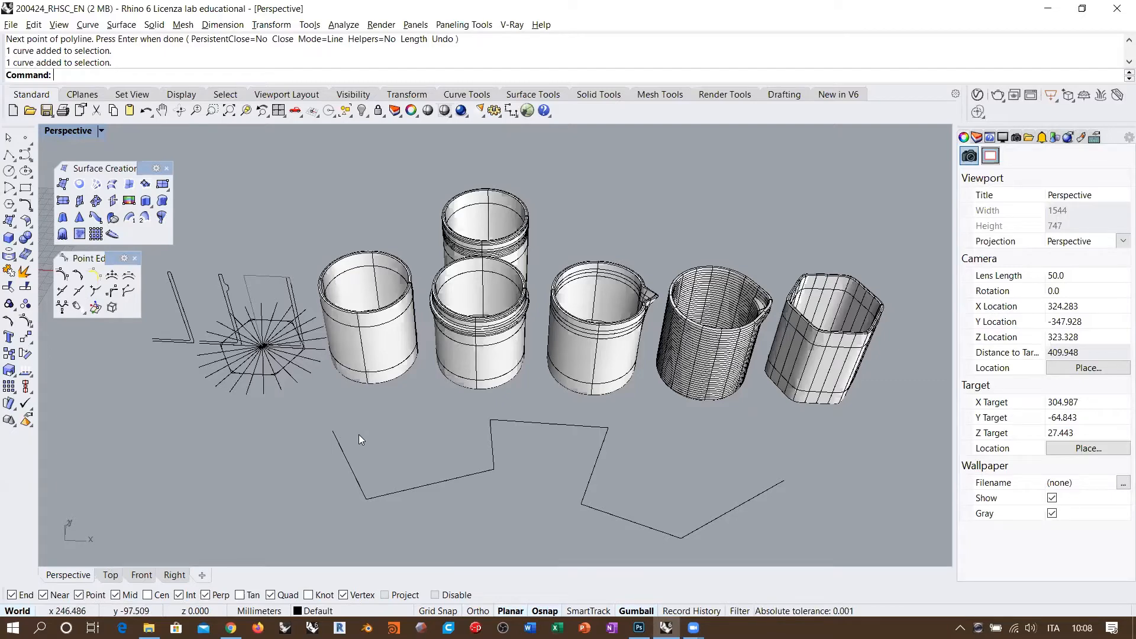
pyautogui.click(367, 500)
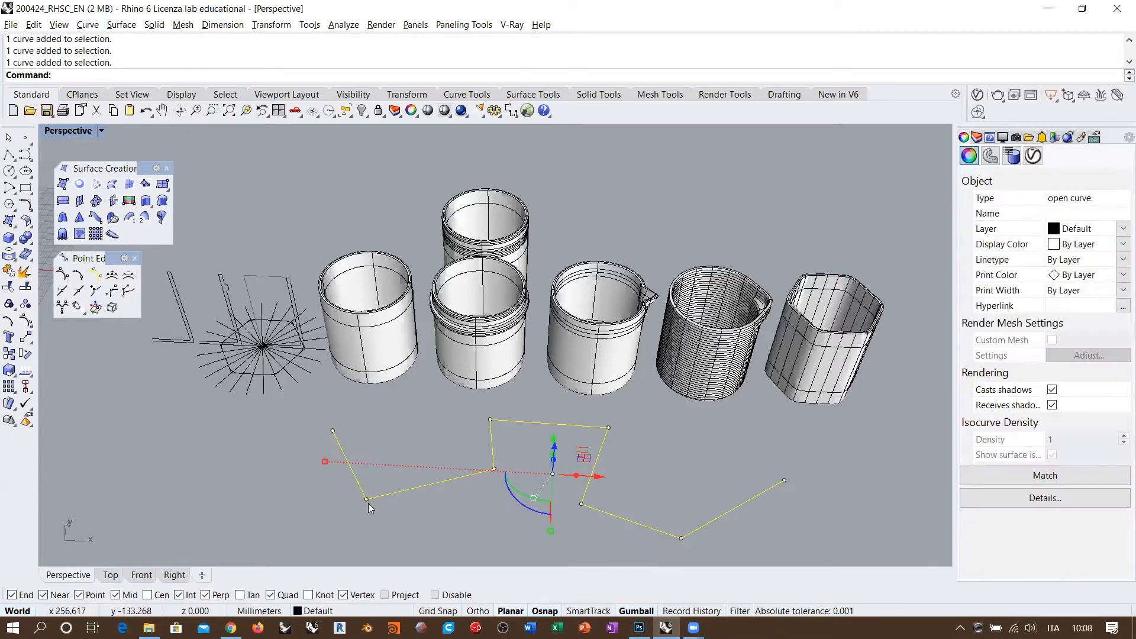
pyautogui.click(360, 503)
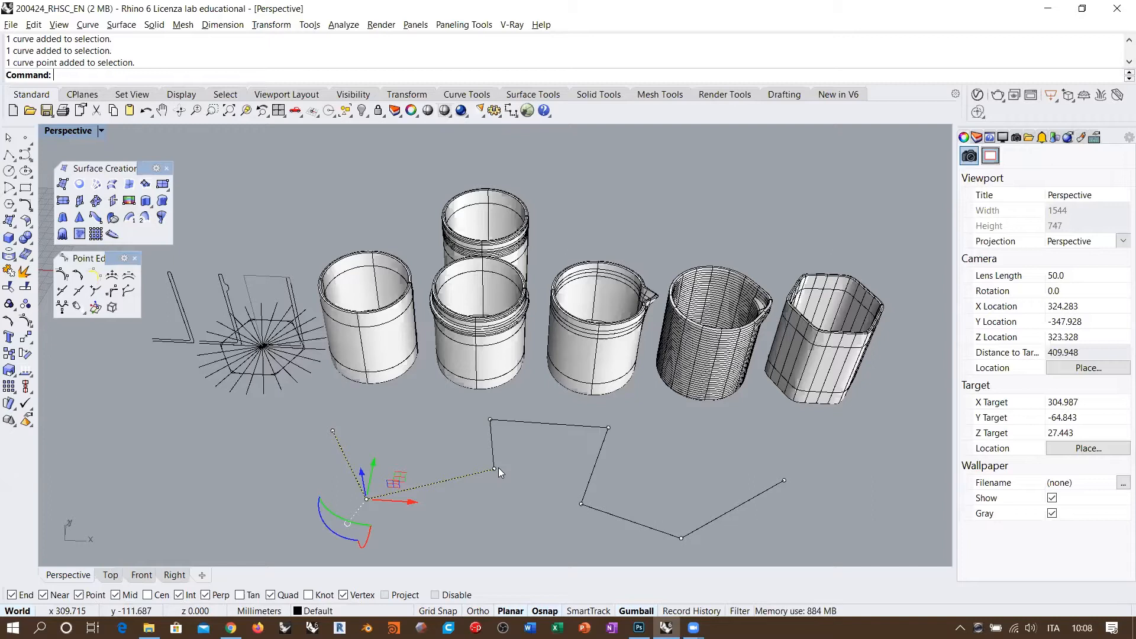
pyautogui.press('Escape')
pyautogui.press('Escape')
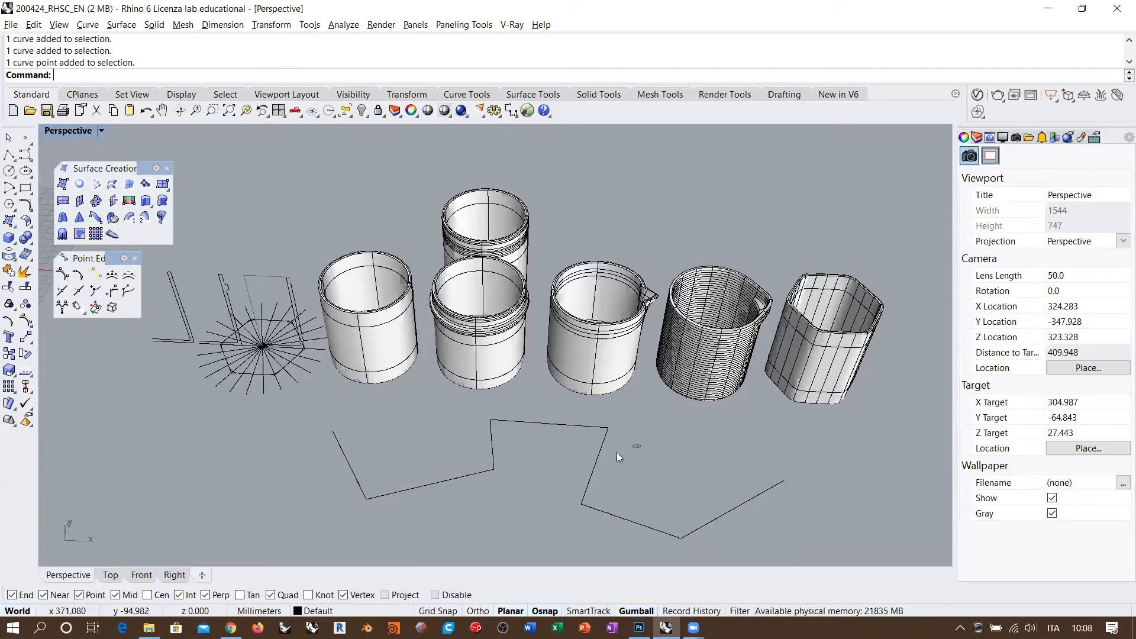
# Delete the zigzag polyline in front of the vessels.
pyautogui.click(418, 506)
pyautogui.press('Delete')
pyautogui.moveTo(577, 421)
pyautogui.mouseDown(button='right')
pyautogui.moveTo(611, 381)
pyautogui.moveTo(578, 419)
pyautogui.mouseUp(button='right')
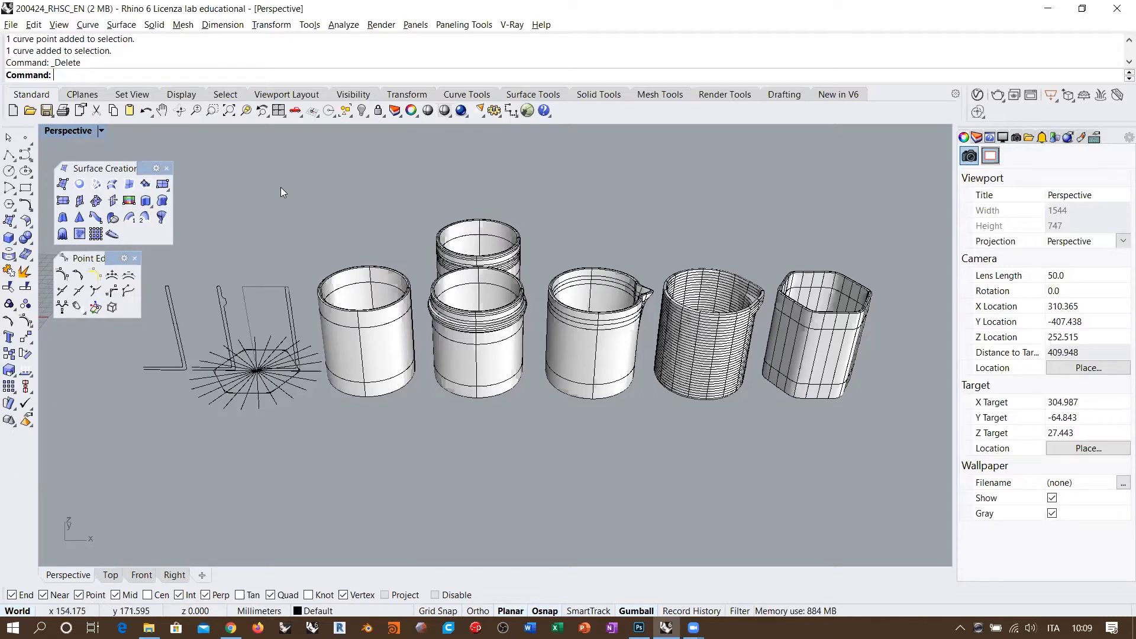
# Draw a wavy open degree-3 control-point curve with nine control points in front of the vessels.
pyautogui.click(25, 155)
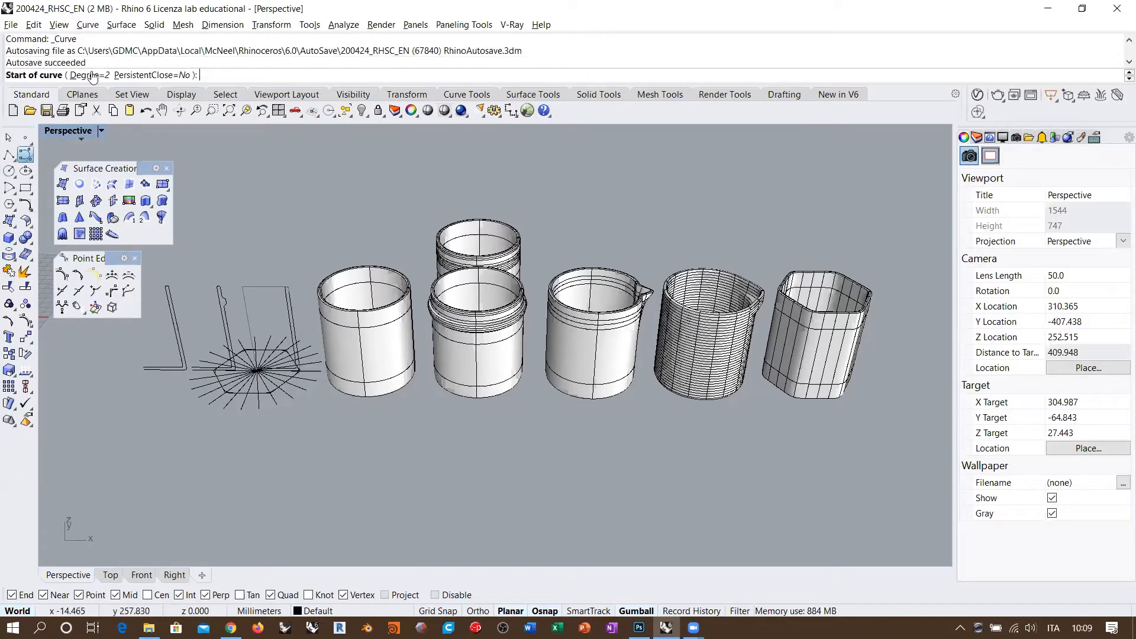
pyautogui.write('3')
pyautogui.press('Return')
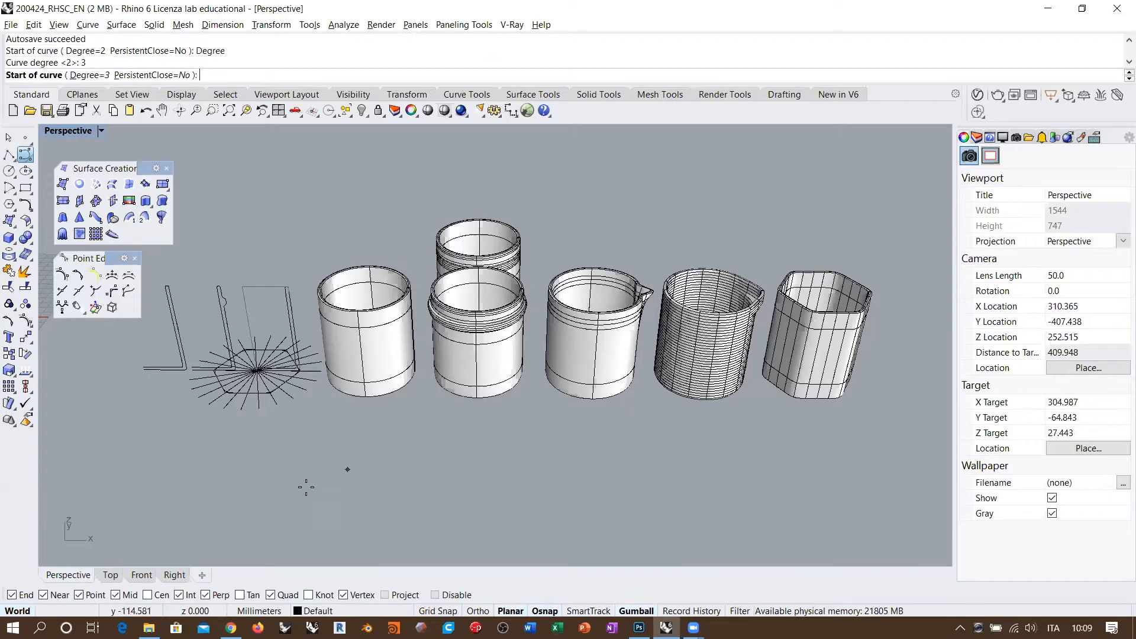
pyautogui.click(265, 470)
pyautogui.click(340, 531)
pyautogui.click(418, 477)
pyautogui.click(491, 433)
pyautogui.click(506, 490)
pyautogui.click(550, 524)
pyautogui.click(629, 500)
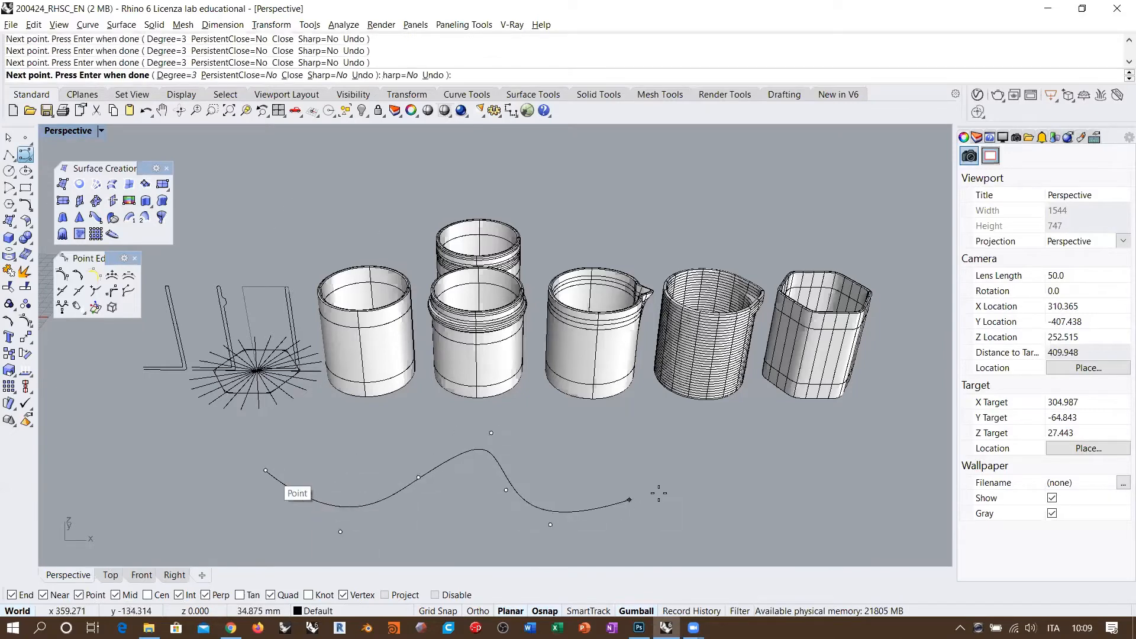
pyautogui.click(718, 492)
pyautogui.click(794, 510)
pyautogui.press('Return')
# Select the degree-3 curve's seven interior control points to show how they relate to the curve, and delete the curve.
pyautogui.moveTo(597, 452); pyautogui.dragTo(581, 352, button='right')
pyautogui.click(538, 396)
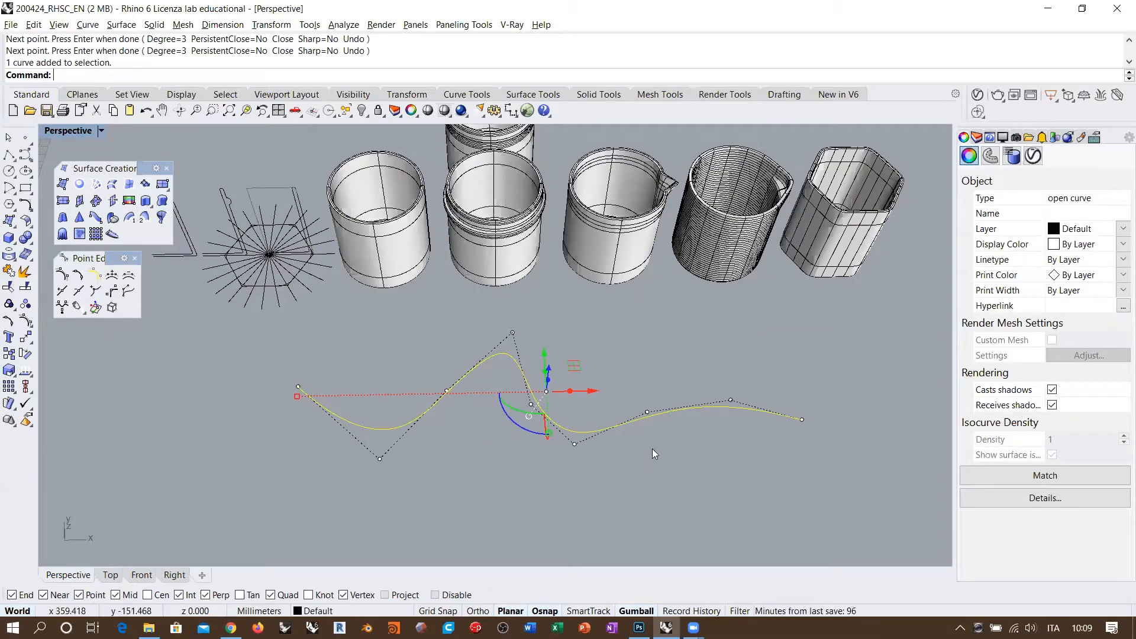
pyautogui.moveTo(362, 485); pyautogui.dragTo(769, 331)
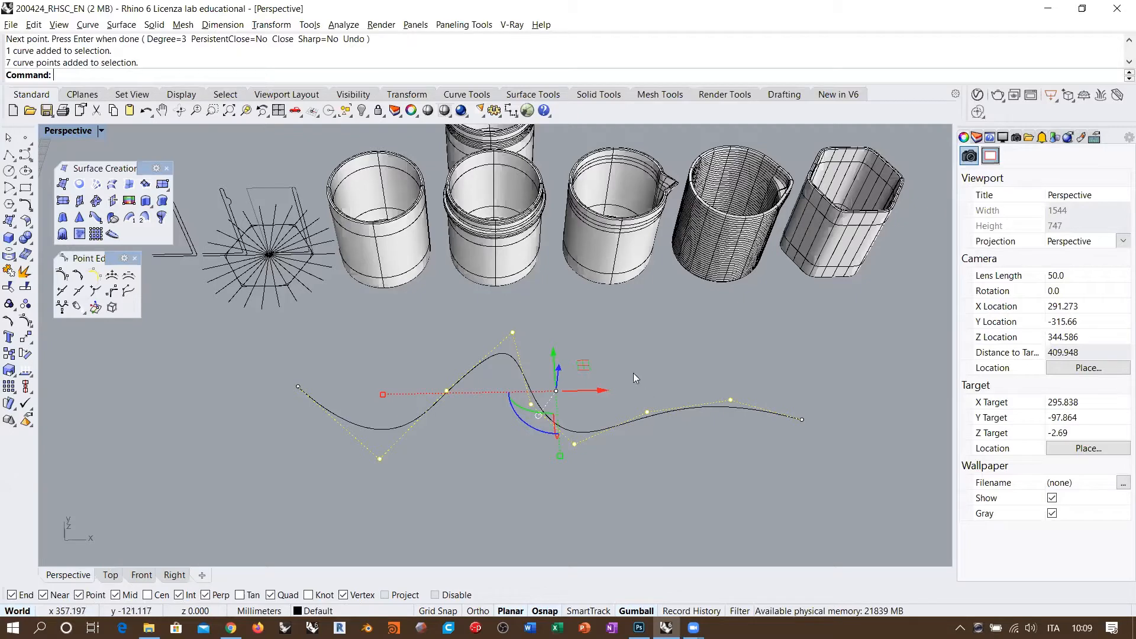
pyautogui.press('Escape')
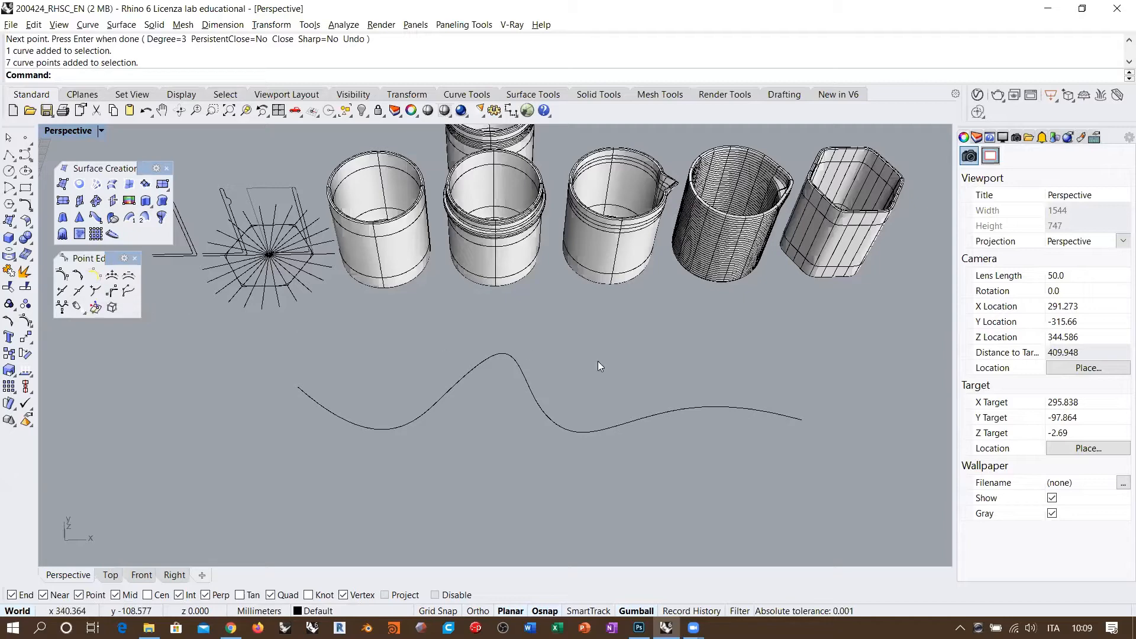
pyautogui.click(538, 407)
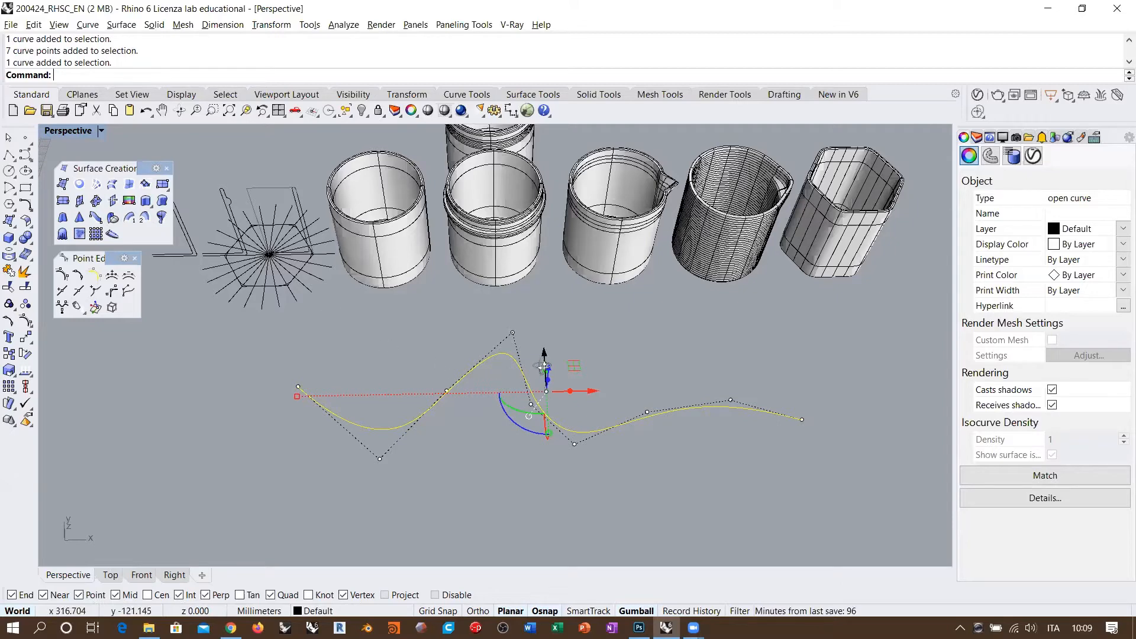
pyautogui.press('Delete')
# Select the two overlapping hexagonal curves on the radial lines in turn to compare their control points.
pyautogui.scroll(-1, 567, 354)
pyautogui.scroll(6, 432, 372)
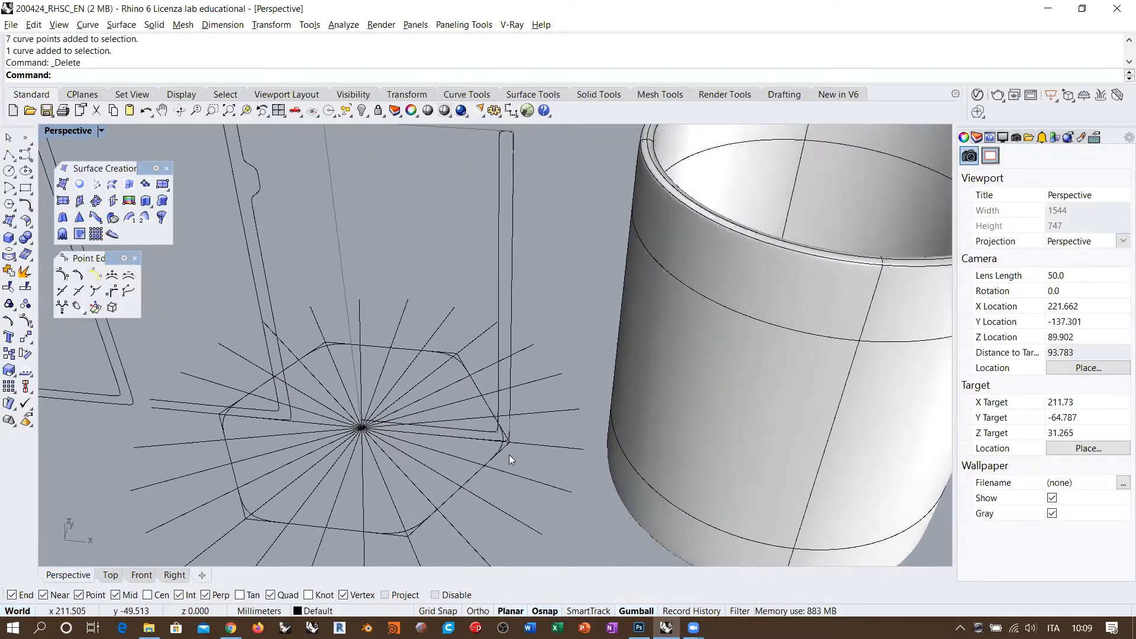
pyautogui.click(508, 449)
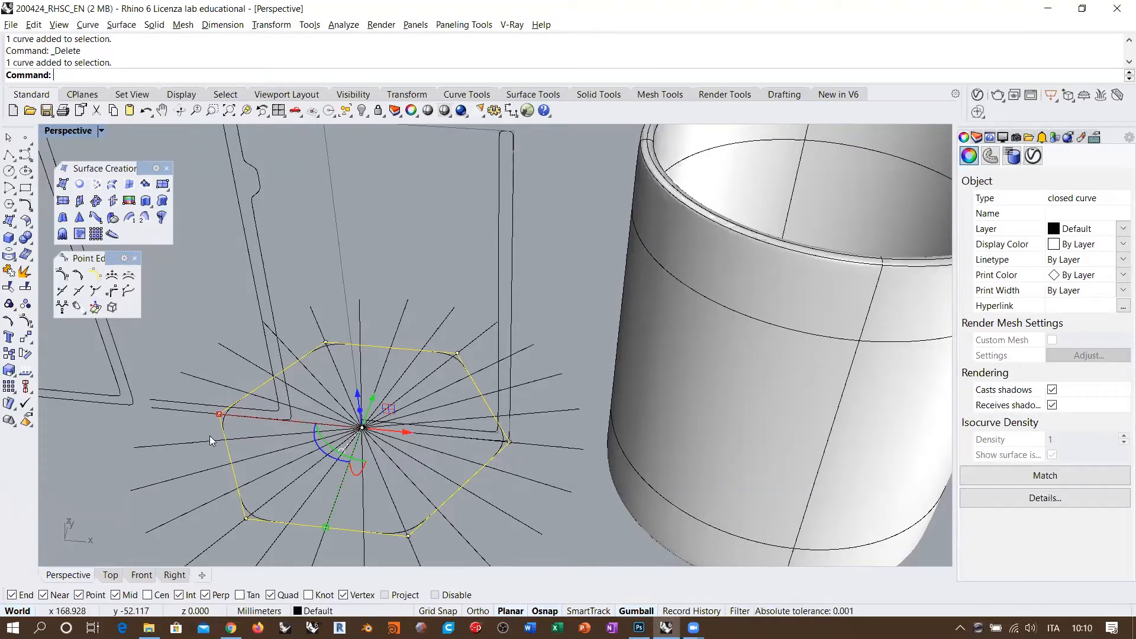
pyautogui.click(395, 529)
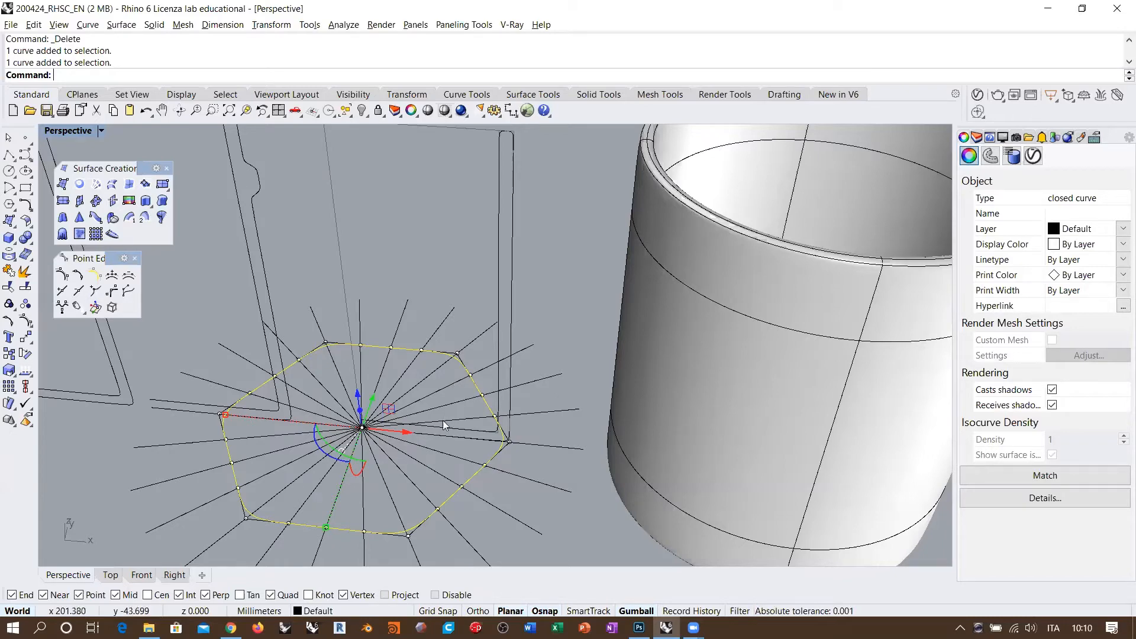
pyautogui.scroll(-5, 351, 376)
pyautogui.click(384, 290)
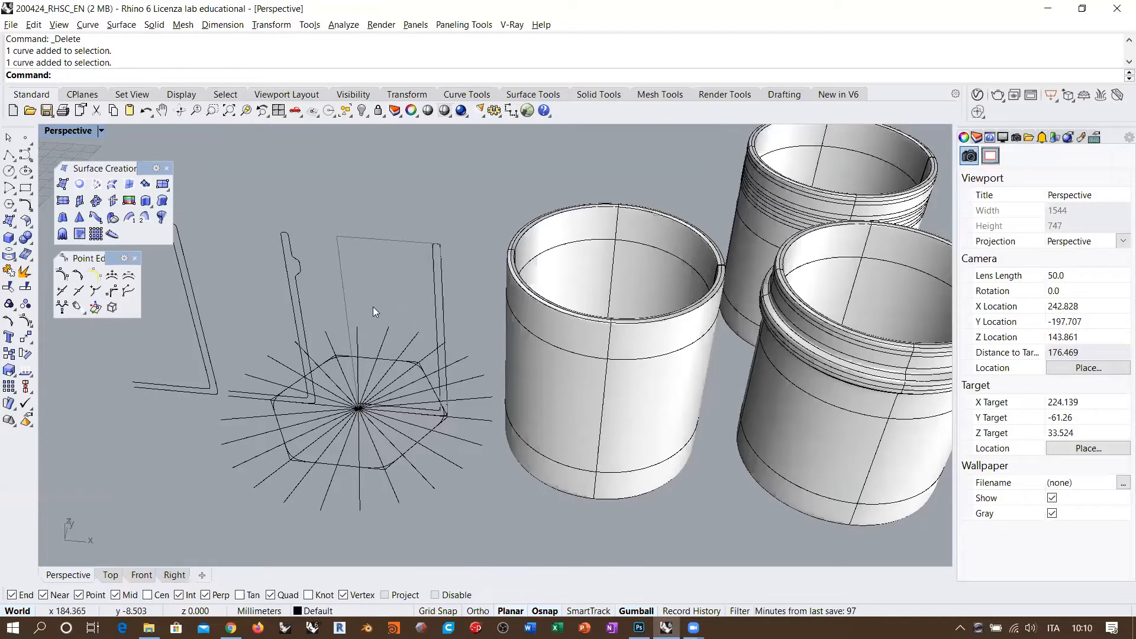
# Examine the whole row of finished vessels and their construction curves from several angles.
pyautogui.scroll(-6, 373, 307)
pyautogui.moveTo(667, 332); pyautogui.dragTo(602, 357, button='right')
pyautogui.scroll(2, 557, 337)
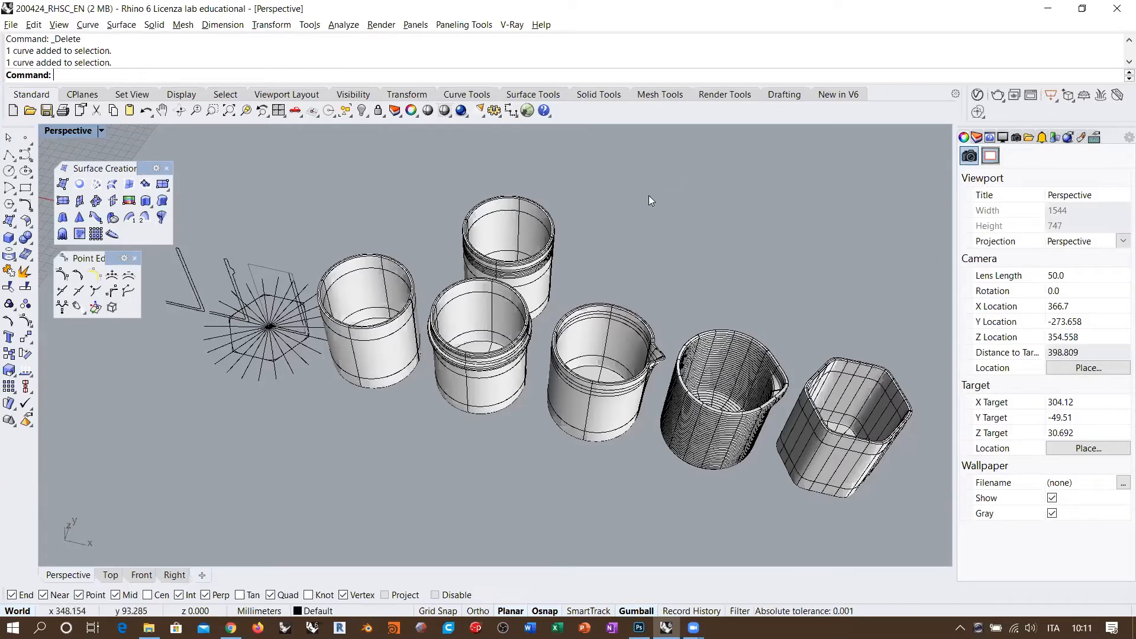
pyautogui.moveTo(639, 251); pyautogui.dragTo(535, 284, button='right')
pyautogui.scroll(-2, 536, 284)
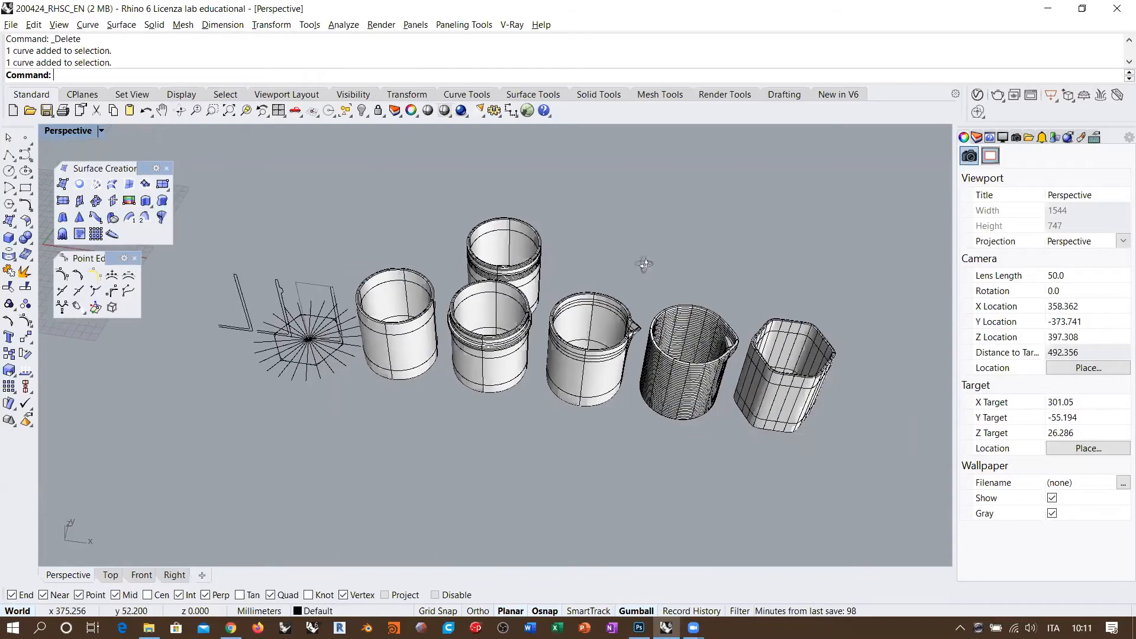
pyautogui.moveTo(644, 266); pyautogui.dragTo(654, 288, button='right')
pyautogui.scroll(3, 601, 286)
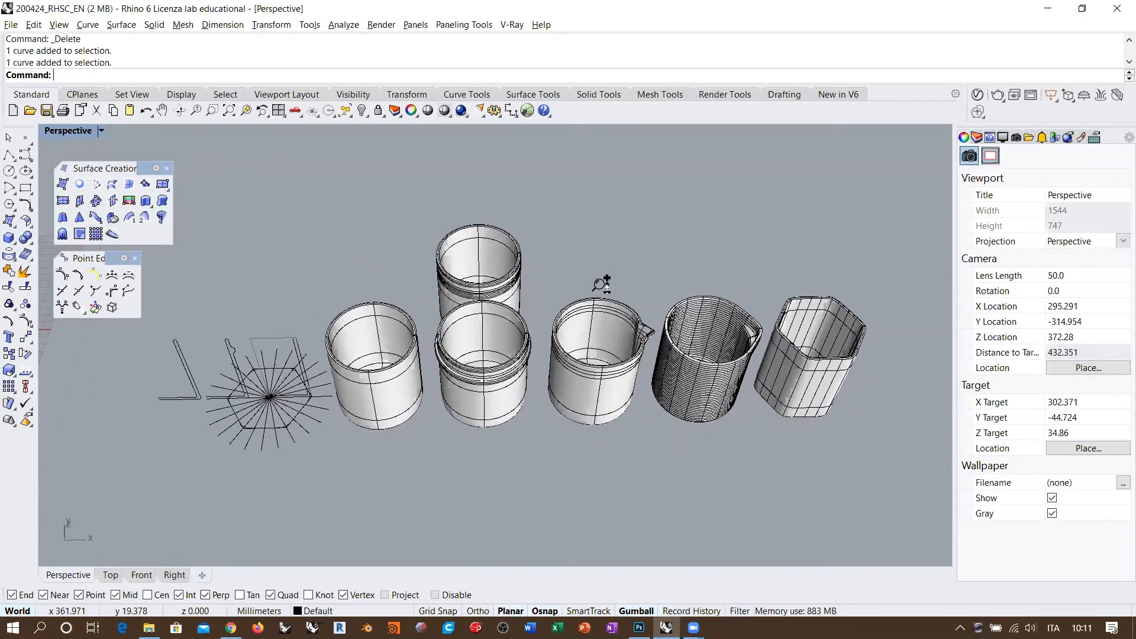
pyautogui.moveTo(622, 253)
pyautogui.keyDown('shift'); pyautogui.mouseDown(button='right')
pyautogui.moveTo(641, 277)
pyautogui.moveTo(639, 256)
pyautogui.moveTo(638, 268)
pyautogui.mouseUp(button='right'); pyautogui.keyUp('shift')
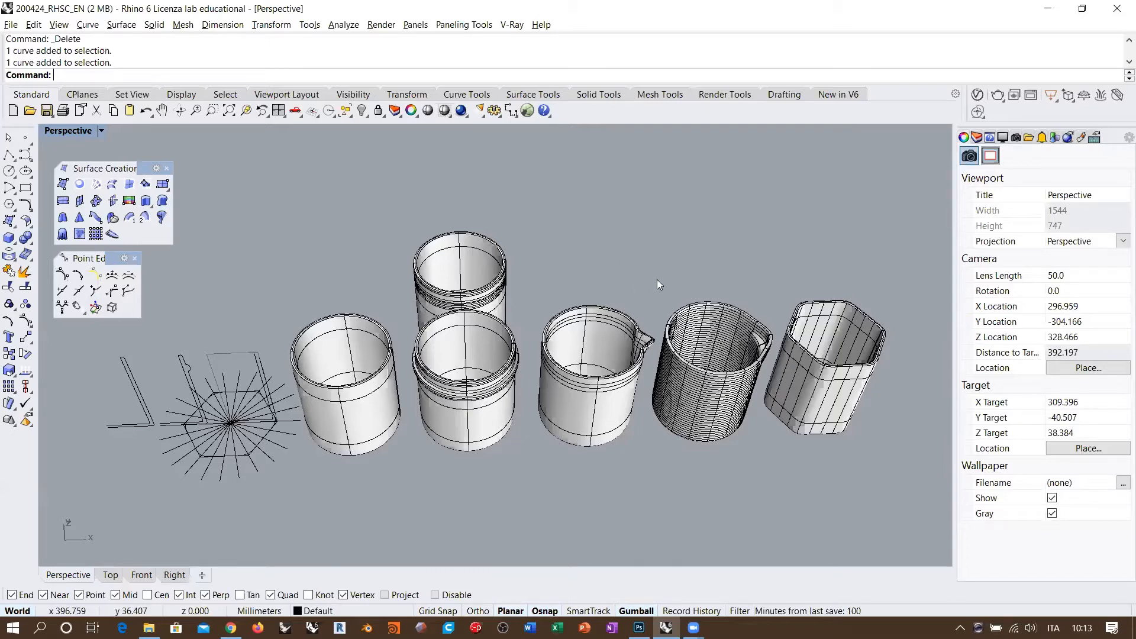
pyautogui.moveTo(657, 279); pyautogui.dragTo(645, 291, button='right')
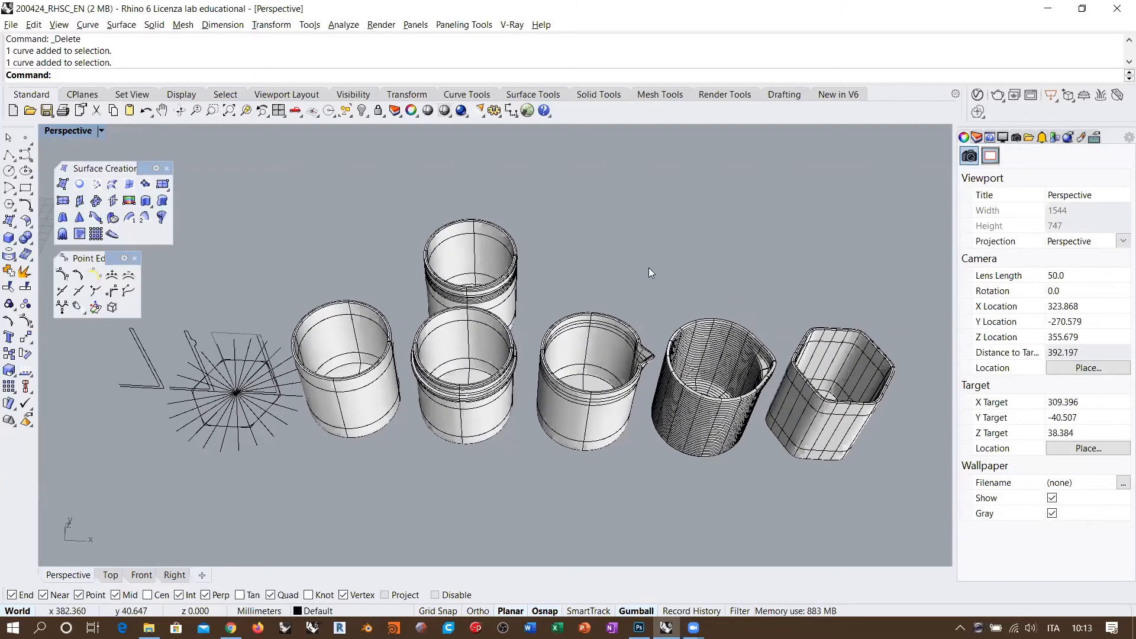
pyautogui.keyDown('shift'); pyautogui.moveTo(649, 268); pyautogui.dragTo(657, 276, button='right'); pyautogui.keyUp('shift')
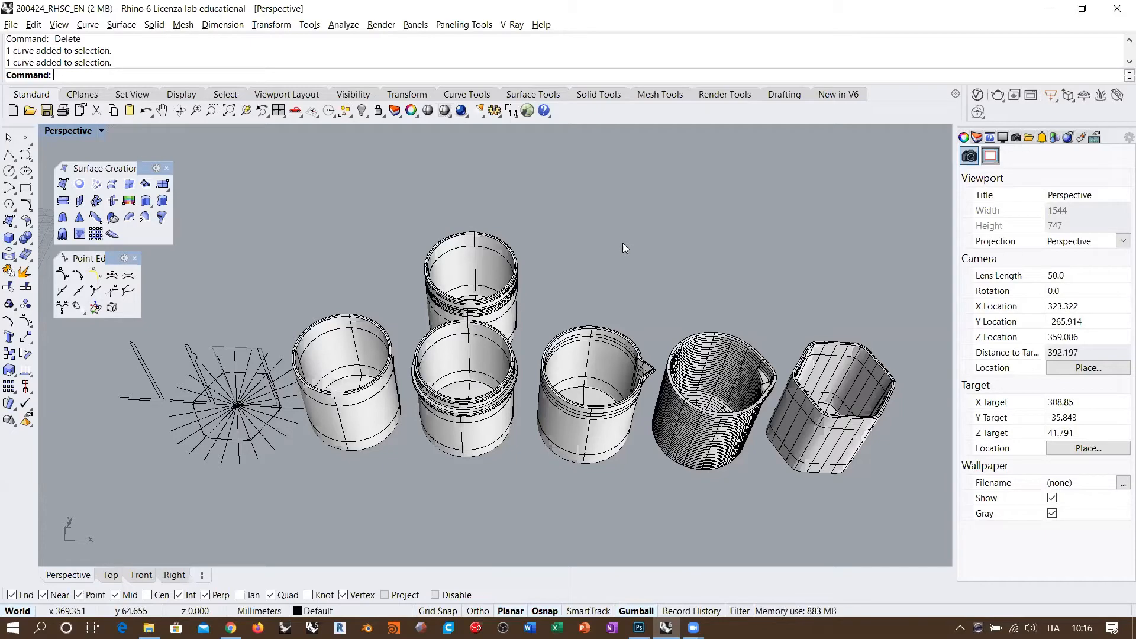
pyautogui.scroll(-6, 525, 264)
pyautogui.moveTo(594, 284)
pyautogui.mouseDown(button='right')
pyautogui.moveTo(600, 246)
pyautogui.moveTo(587, 275)
pyautogui.mouseUp(button='right')
pyautogui.scroll(4, 523, 304)
pyautogui.moveTo(523, 305)
pyautogui.mouseDown(button='right')
pyautogui.moveTo(531, 336)
pyautogui.moveTo(540, 309)
pyautogui.mouseUp(button='right')
pyautogui.scroll(2, 542, 315)
pyautogui.moveTo(622, 306); pyautogui.dragTo(601, 315, button='right')
pyautogui.moveTo(601, 315)
pyautogui.keyDown('shift'); pyautogui.mouseDown(button='right')
pyautogui.moveTo(565, 330)
pyautogui.moveTo(599, 327)
pyautogui.mouseUp(button='right'); pyautogui.keyUp('shift')
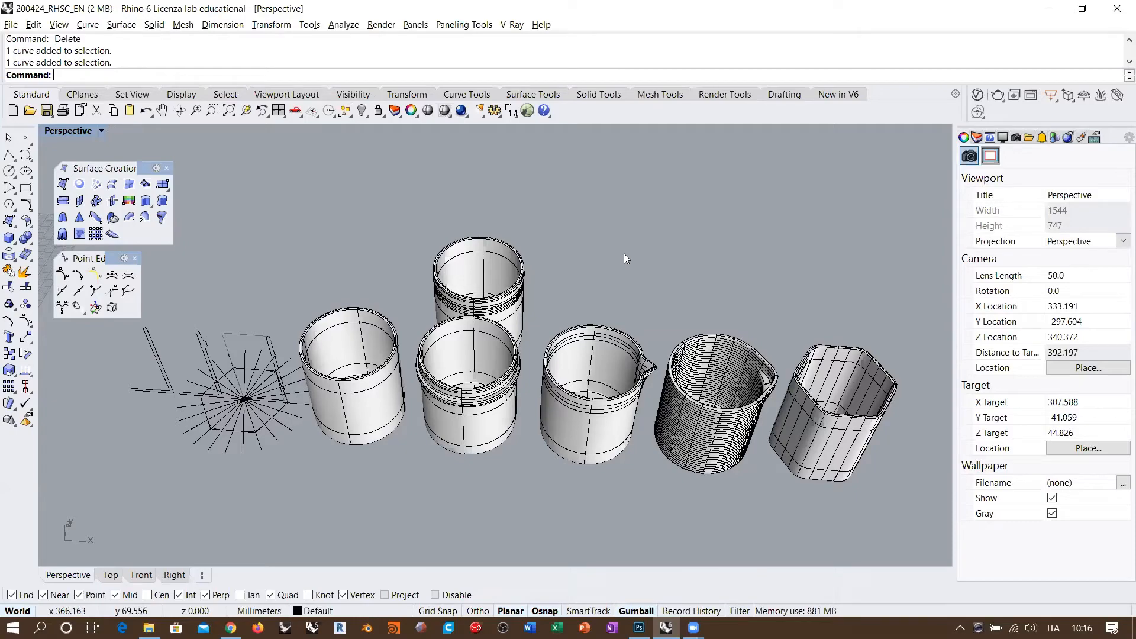
# Group all the vessels together with their profile and construction curves.
pyautogui.moveTo(623, 259); pyautogui.dragTo(615, 335, button='right')
pyautogui.scroll(-4, 606, 354)
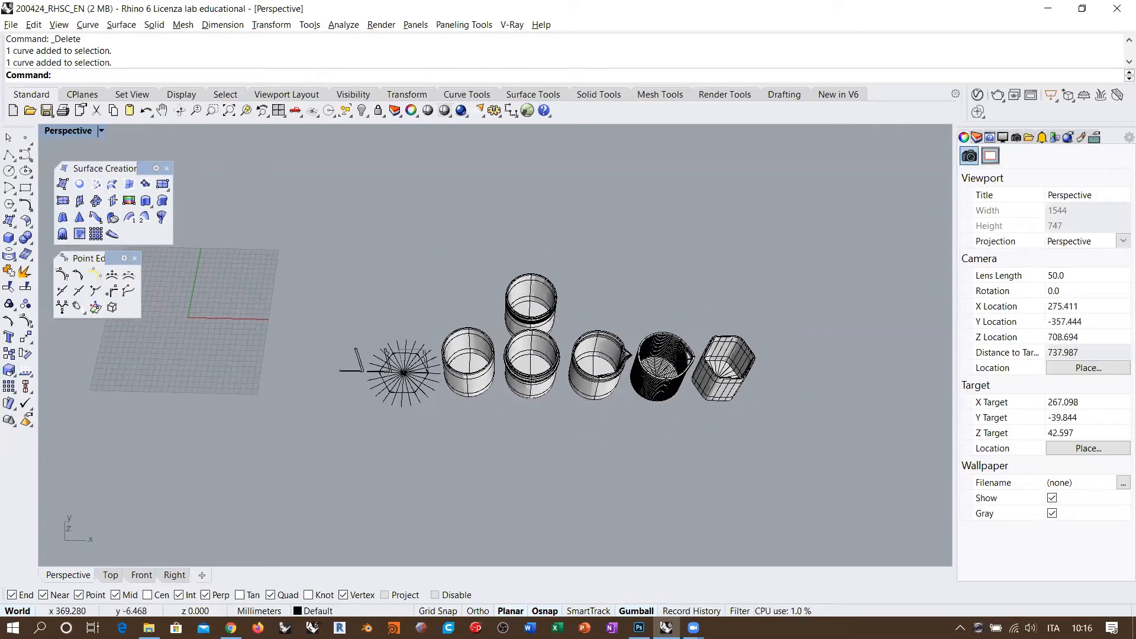
pyautogui.moveTo(794, 420); pyautogui.dragTo(302, 263)
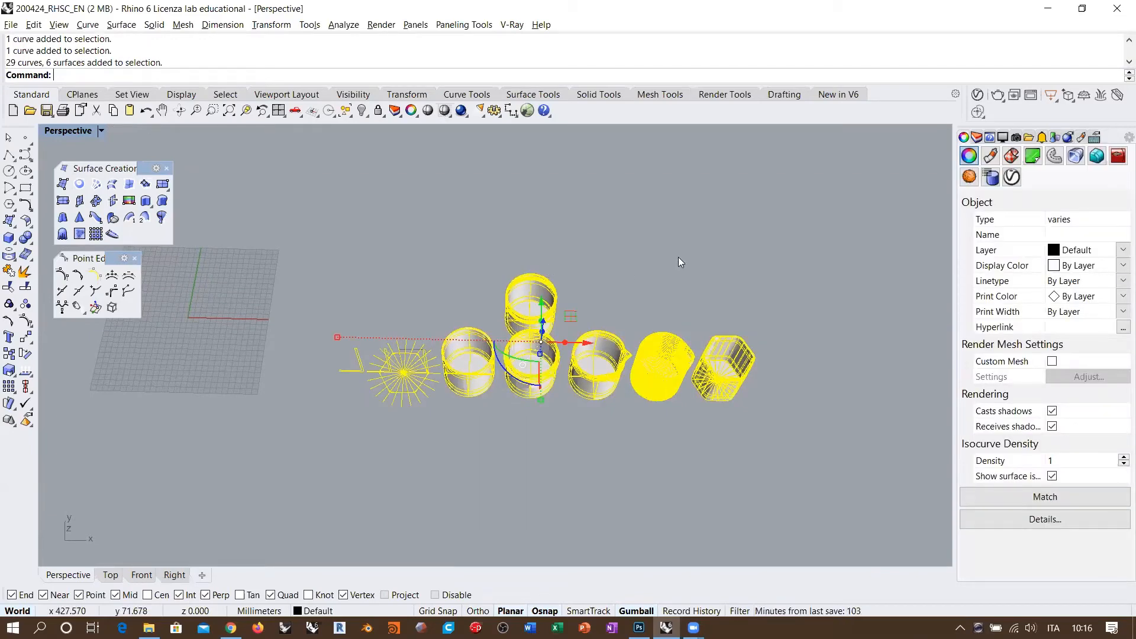
pyautogui.hotkey('ctrl', 'g')
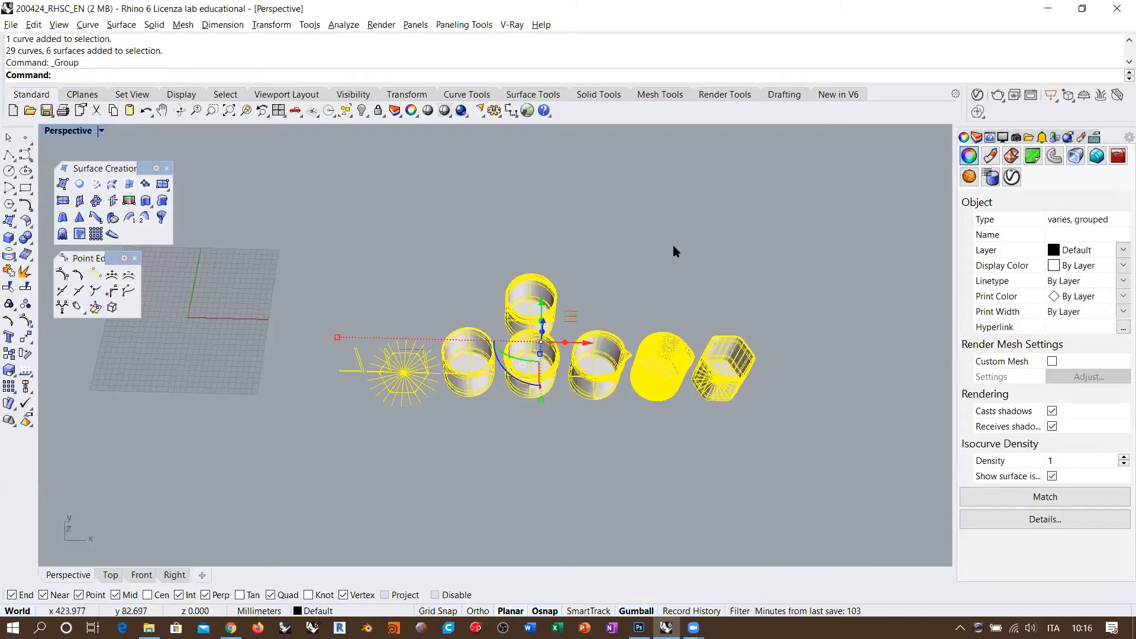
pyautogui.click(673, 245)
# Show all hidden objects and move the vessel group just below the other exercise models.
pyautogui.click(362, 110)
pyautogui.scroll(-6, 482, 275)
pyautogui.keyDown('shift'); pyautogui.moveTo(467, 301); pyautogui.dragTo(484, 284, button='right'); pyautogui.keyUp('shift')
pyautogui.moveTo(566, 320); pyautogui.dragTo(453, 418)
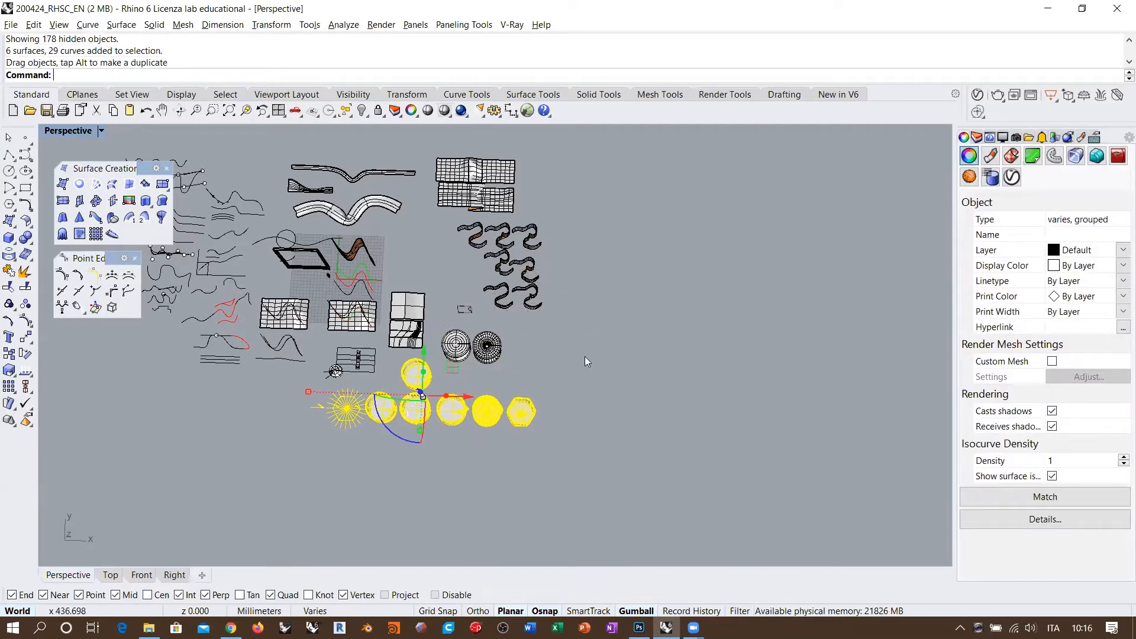
pyautogui.moveTo(503, 352); pyautogui.dragTo(504, 369, button='right')
pyautogui.moveTo(455, 372); pyautogui.dragTo(448, 370)
pyautogui.click(620, 368)
# Examine the full collection of curve, surface and vessel exercises from several angles to review the modelling methods covered.
pyautogui.keyDown('shift'); pyautogui.moveTo(534, 351); pyautogui.dragTo(703, 377, button='right'); pyautogui.keyUp('shift')
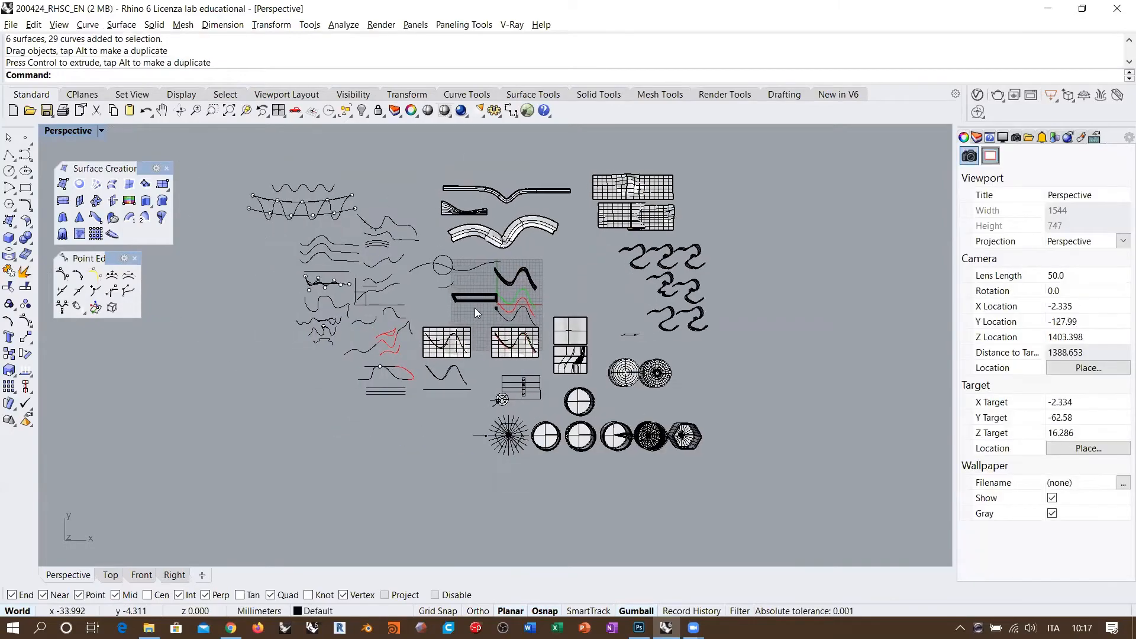
pyautogui.scroll(2, 477, 309)
pyautogui.moveTo(568, 355); pyautogui.dragTo(567, 309, button='right')
pyautogui.scroll(3, 557, 329)
pyautogui.scroll(1, 559, 319)
pyautogui.moveTo(567, 309); pyautogui.dragTo(605, 314, button='right')
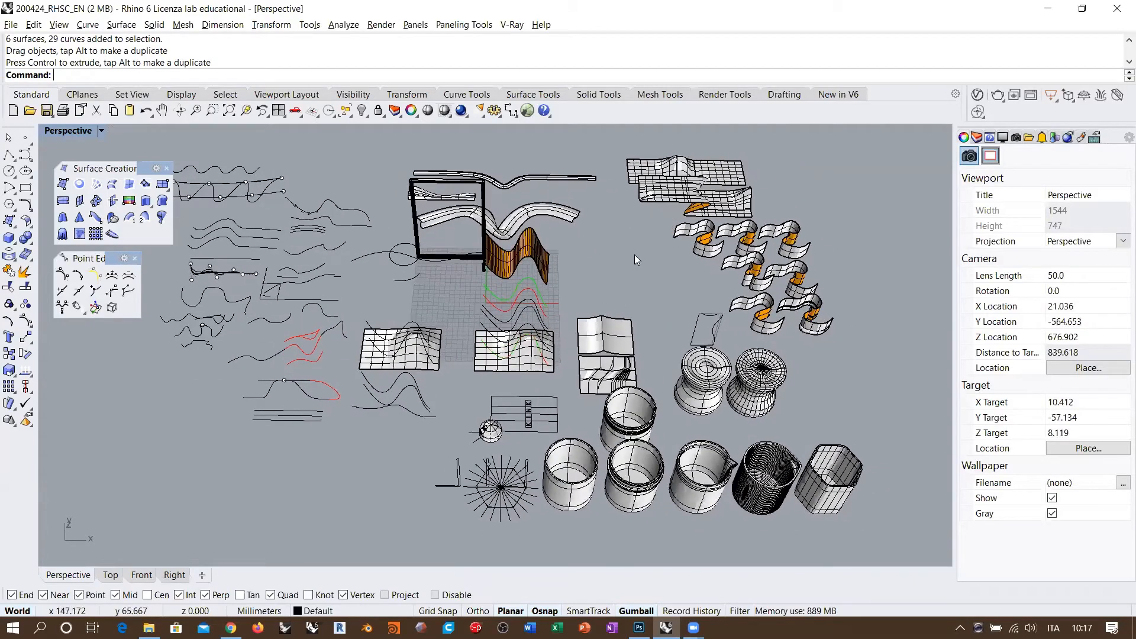
pyautogui.scroll(2, 487, 275)
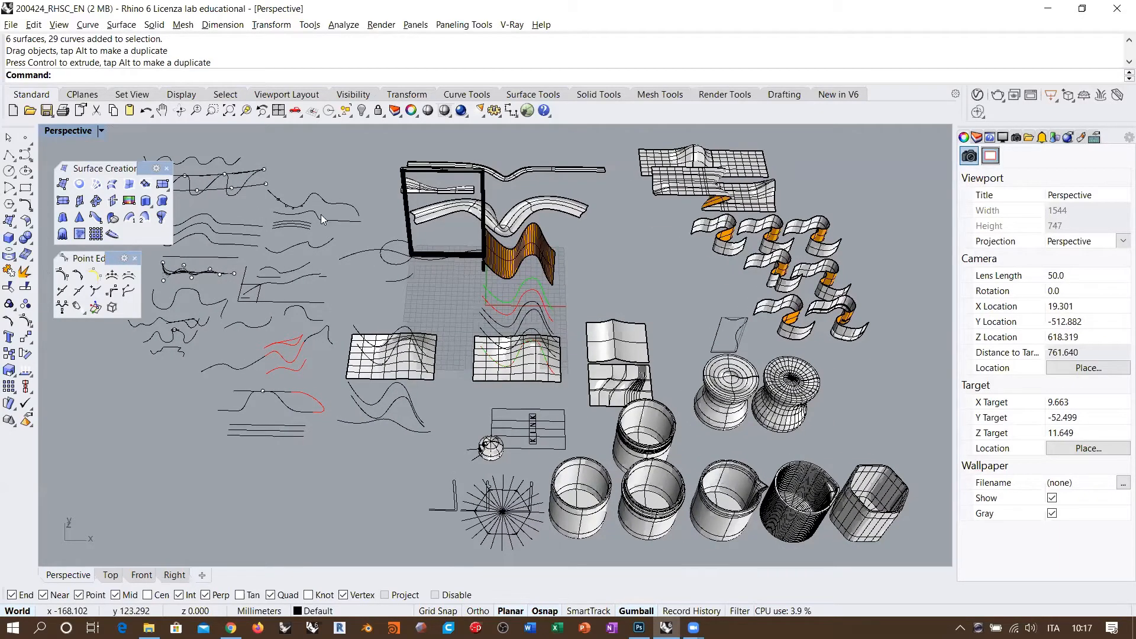
pyautogui.keyDown('shift'); pyautogui.moveTo(563, 279); pyautogui.dragTo(630, 249, button='right'); pyautogui.keyUp('shift')
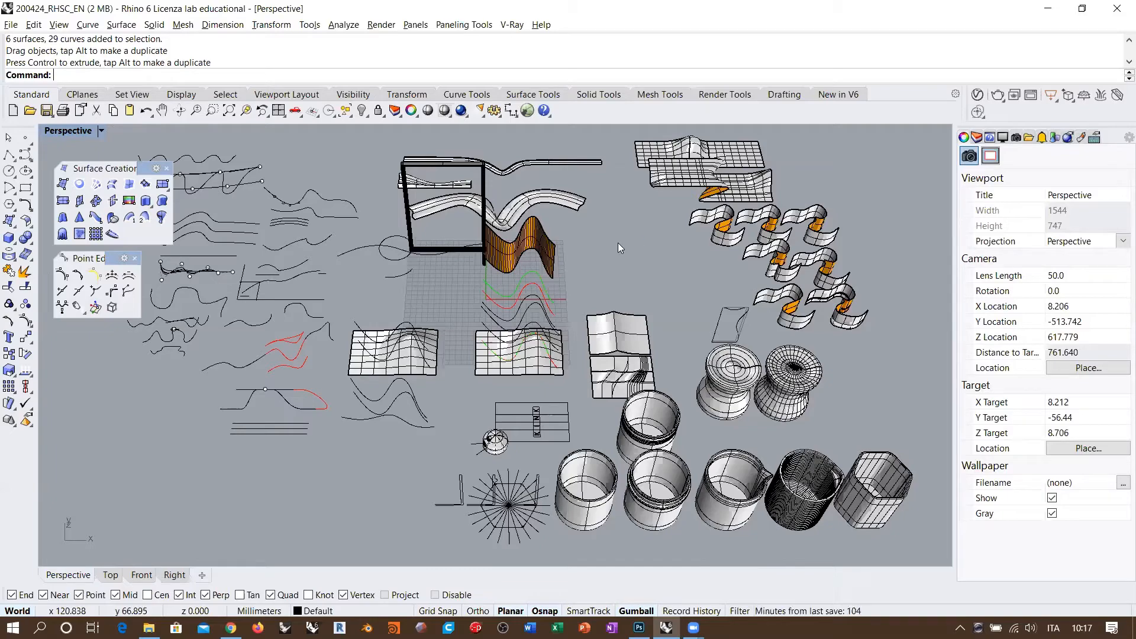
pyautogui.scroll(-5, 614, 291)
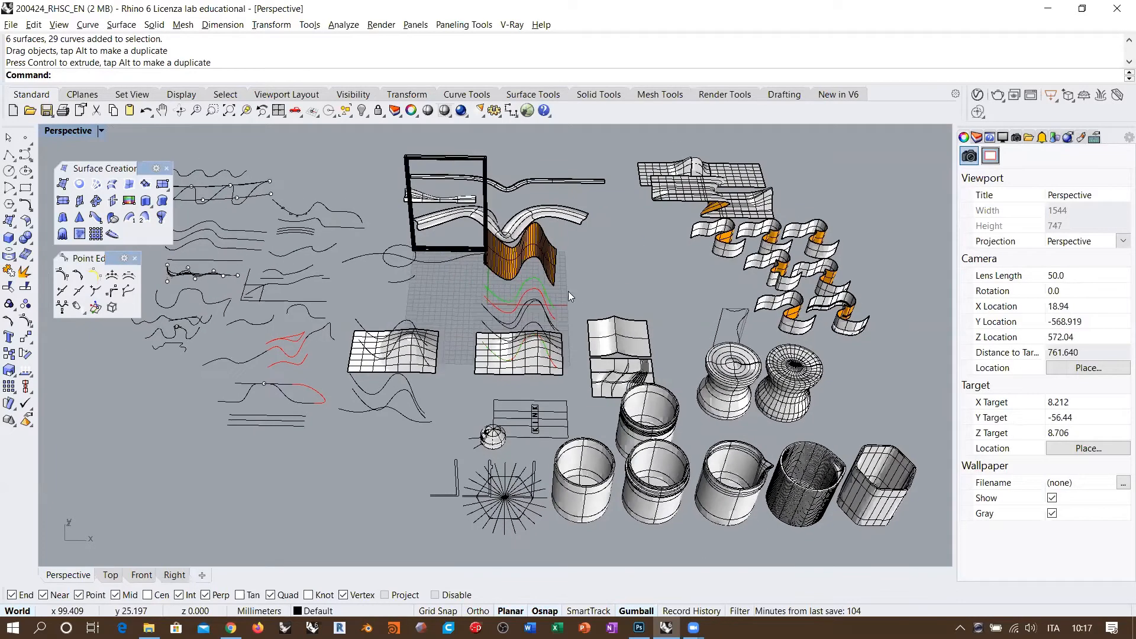
pyautogui.moveTo(580, 308); pyautogui.dragTo(397, 333, button='right')
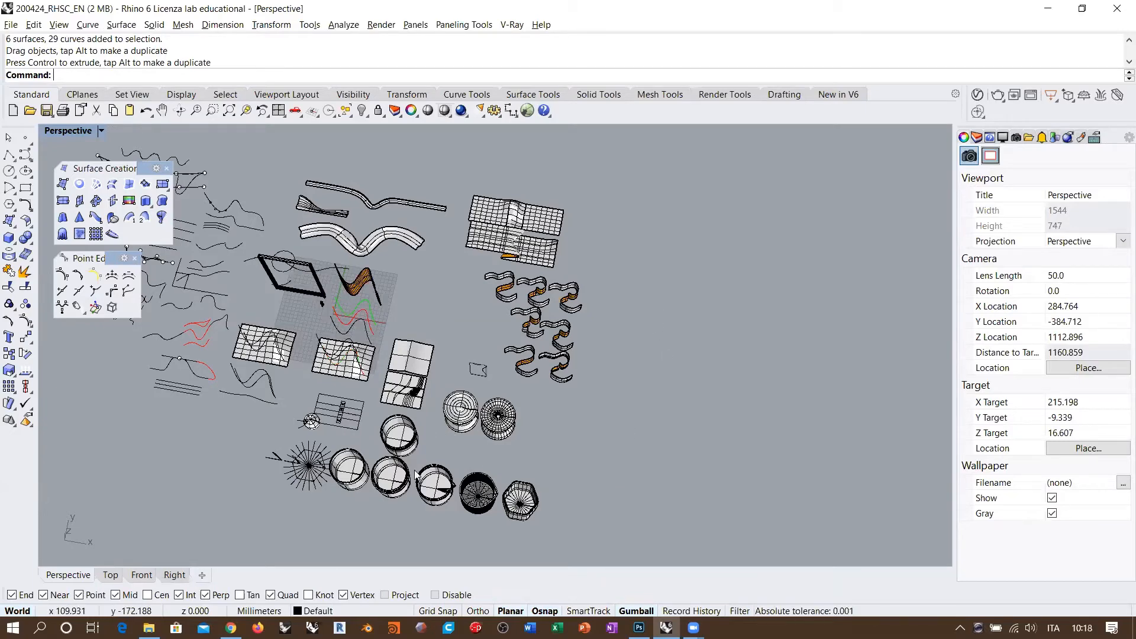
pyautogui.moveTo(450, 449); pyautogui.dragTo(414, 375, button='right')
pyautogui.scroll(4, 414, 376)
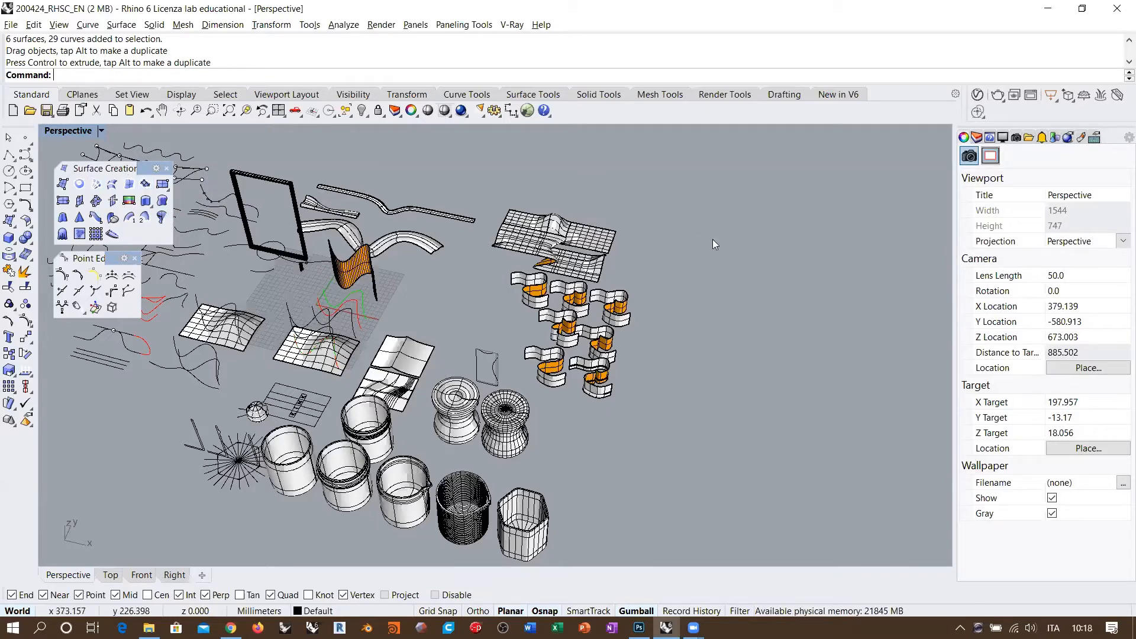
pyautogui.moveTo(571, 324); pyautogui.dragTo(400, 340, button='right')
pyautogui.scroll(-2, 463, 304)
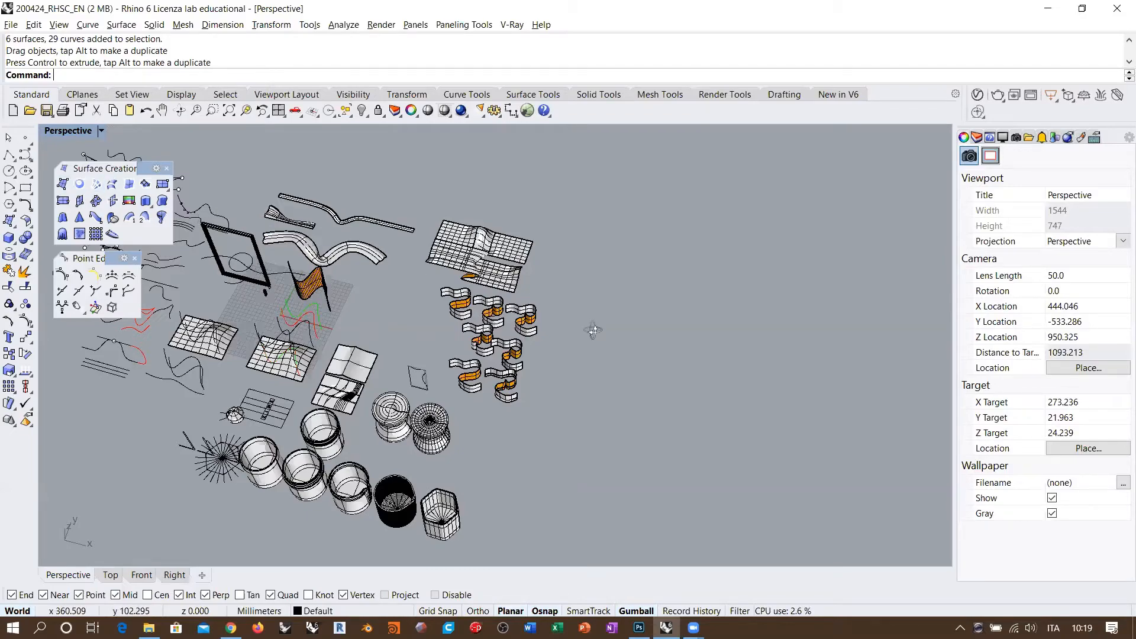
pyautogui.moveTo(593, 330); pyautogui.dragTo(628, 355, button='right')
# Draw a rectangle in the empty area beside the S-shaped ribbon surfaces and explode it into separate segments.
pyautogui.keyDown('shift'); pyautogui.moveTo(389, 316); pyautogui.dragTo(473, 347, button='right'); pyautogui.keyUp('shift')
pyautogui.scroll(16, 478, 322)
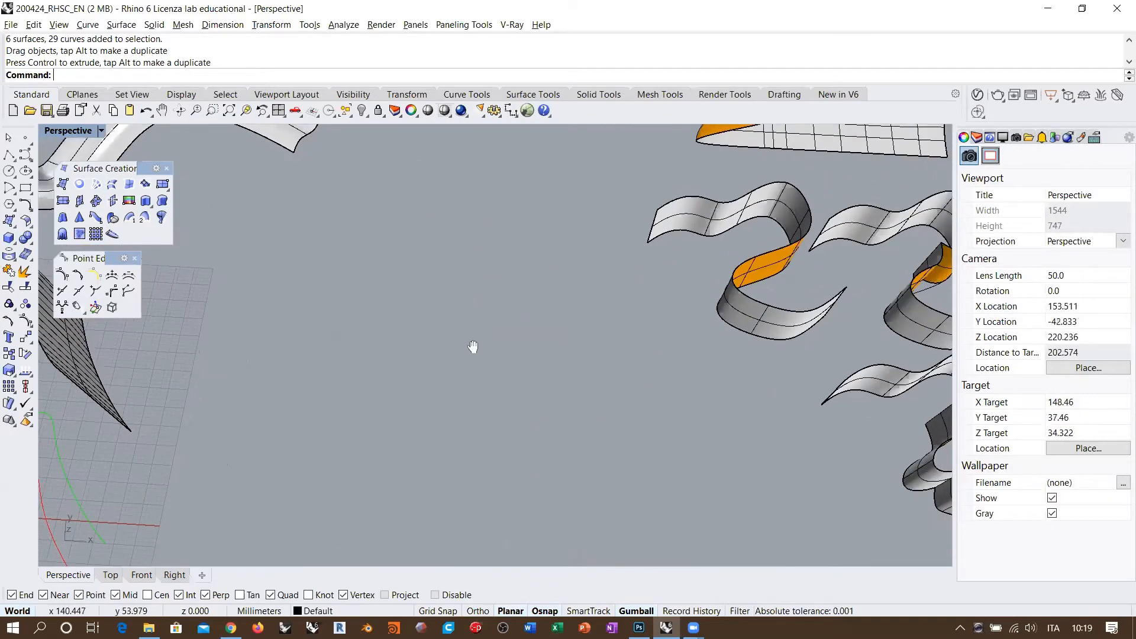
pyautogui.scroll(-5, 383, 331)
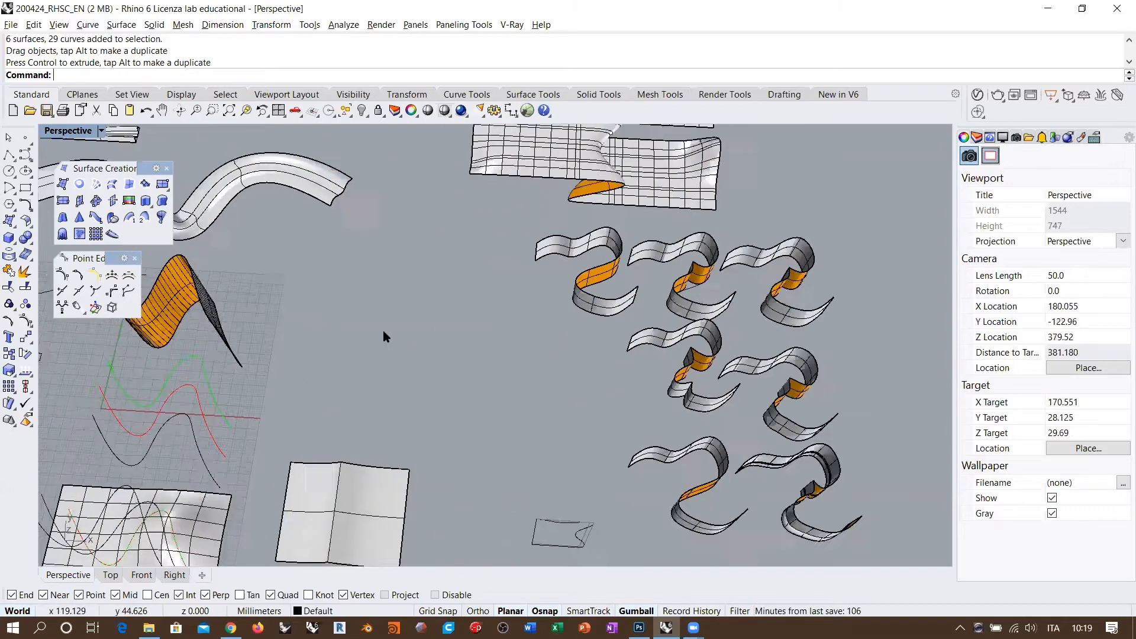
pyautogui.scroll(2, 444, 295)
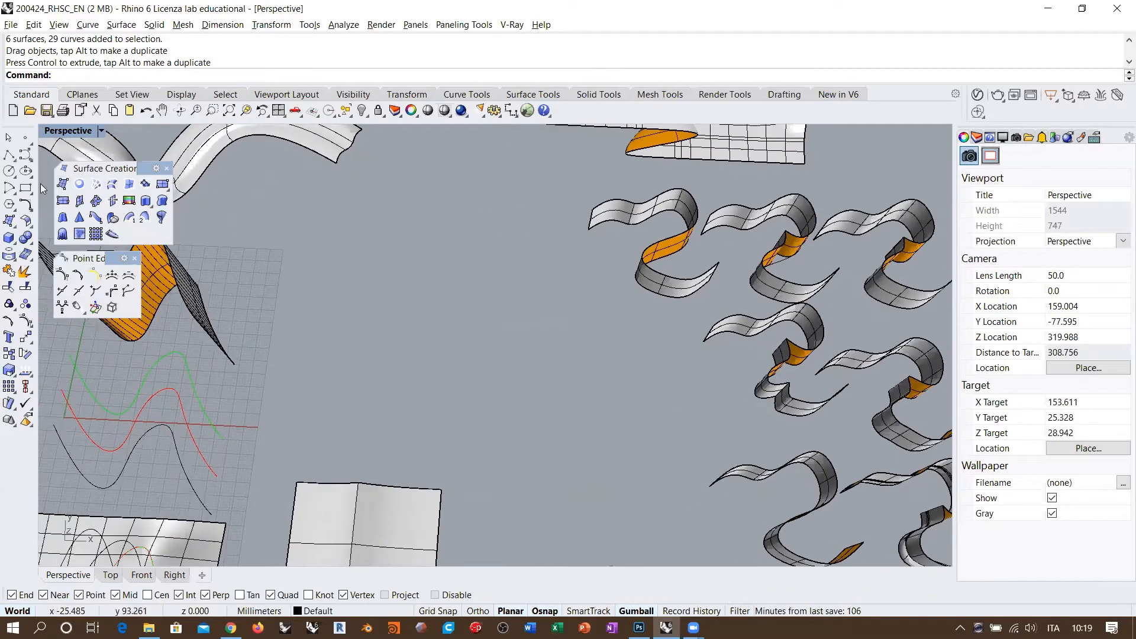
pyautogui.click(26, 188)
pyautogui.click(317, 391)
pyautogui.click(551, 280)
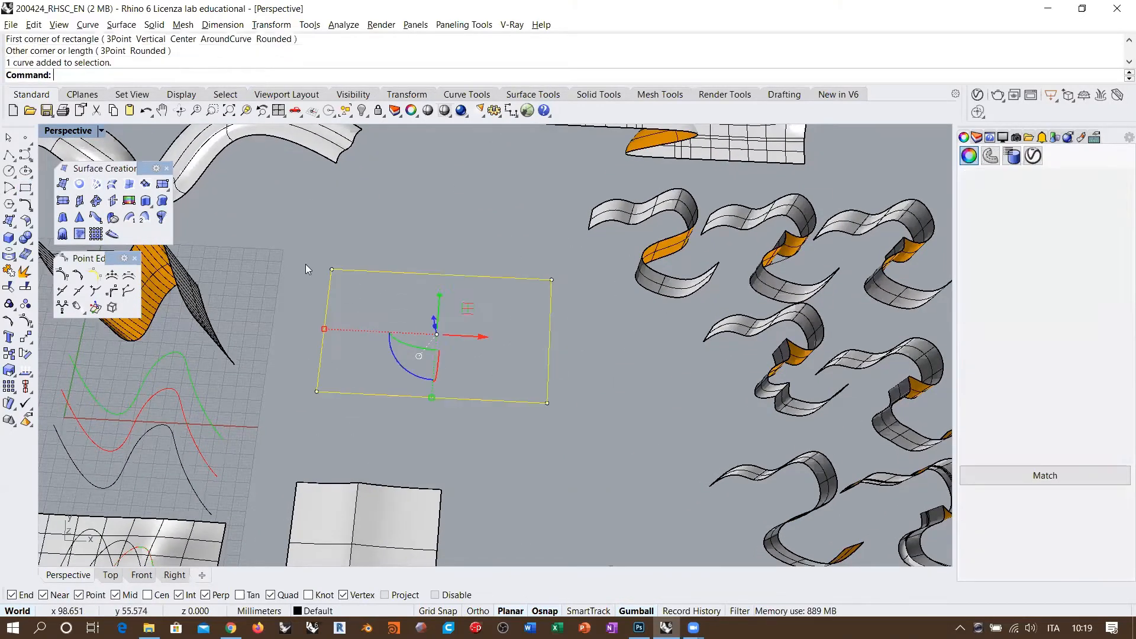
pyautogui.click(26, 270)
pyautogui.scroll(3, 450, 326)
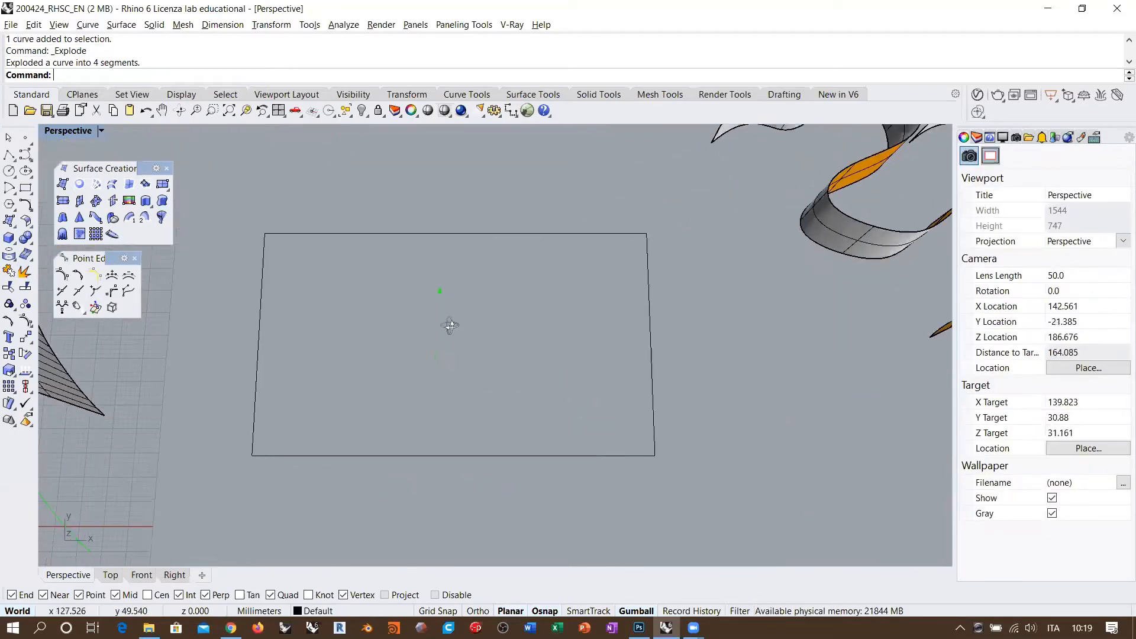
# Build a surface from the rectangle's four corner points and move it aside onto the ribbon surfaces.
pyautogui.moveTo(450, 326); pyautogui.dragTo(536, 316, button='right')
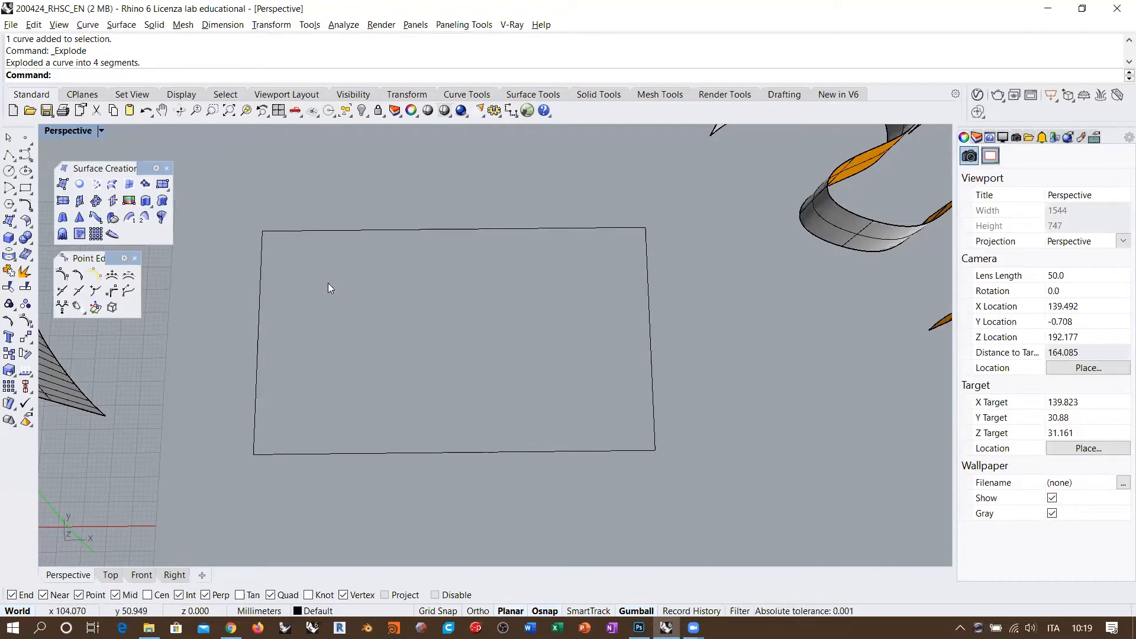
pyautogui.click(65, 184)
pyautogui.click(254, 454)
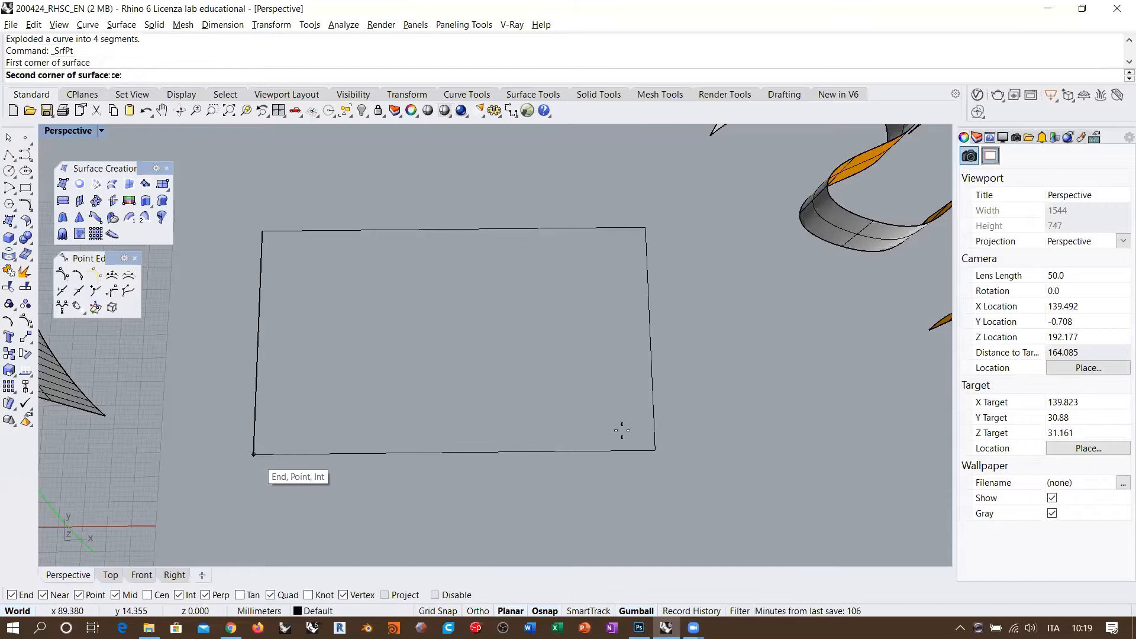
pyautogui.click(655, 450)
pyautogui.click(646, 228)
pyautogui.click(262, 232)
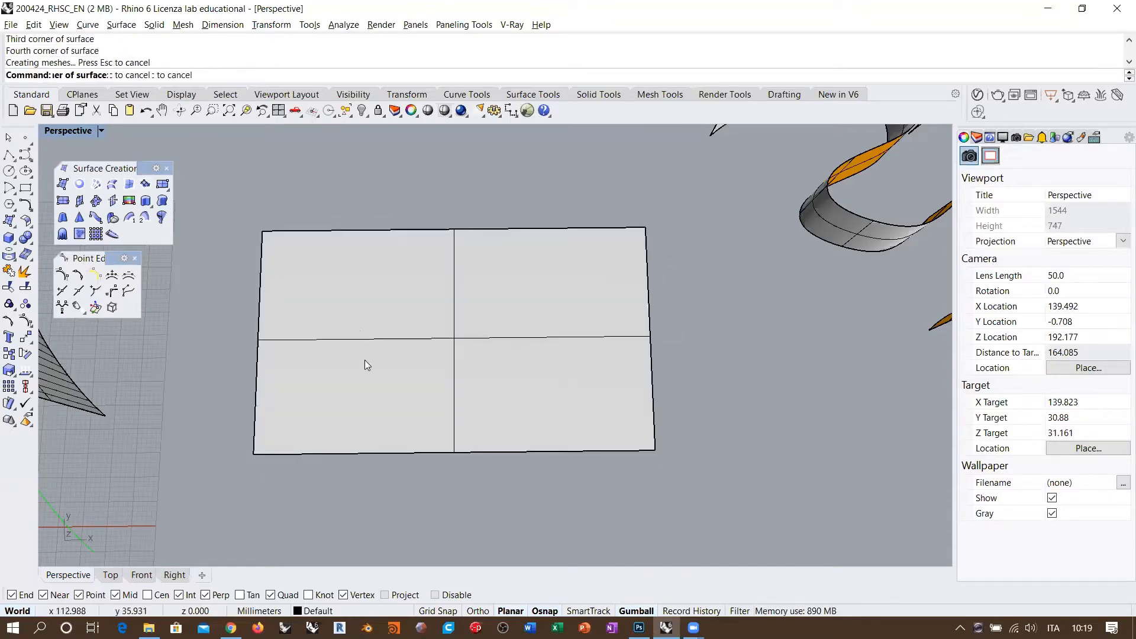
pyautogui.scroll(-5, 365, 365)
pyautogui.moveTo(412, 361); pyautogui.dragTo(790, 281)
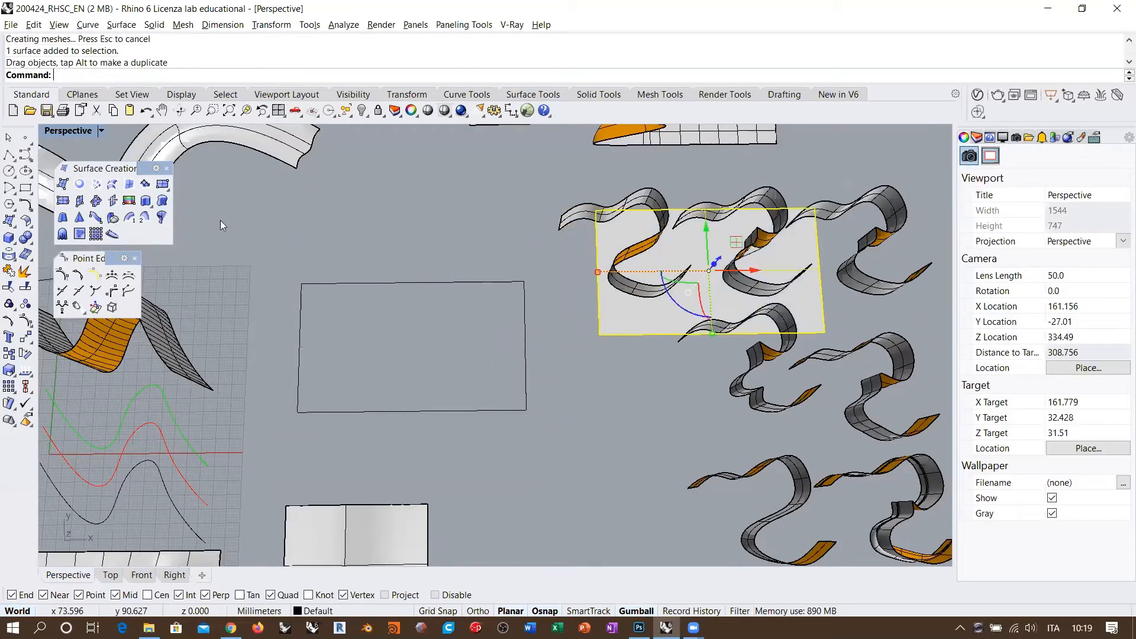
# Create a planar surface from the rectangle's four edge lines and move it aside below the corner-point surface.
pyautogui.click(79, 184)
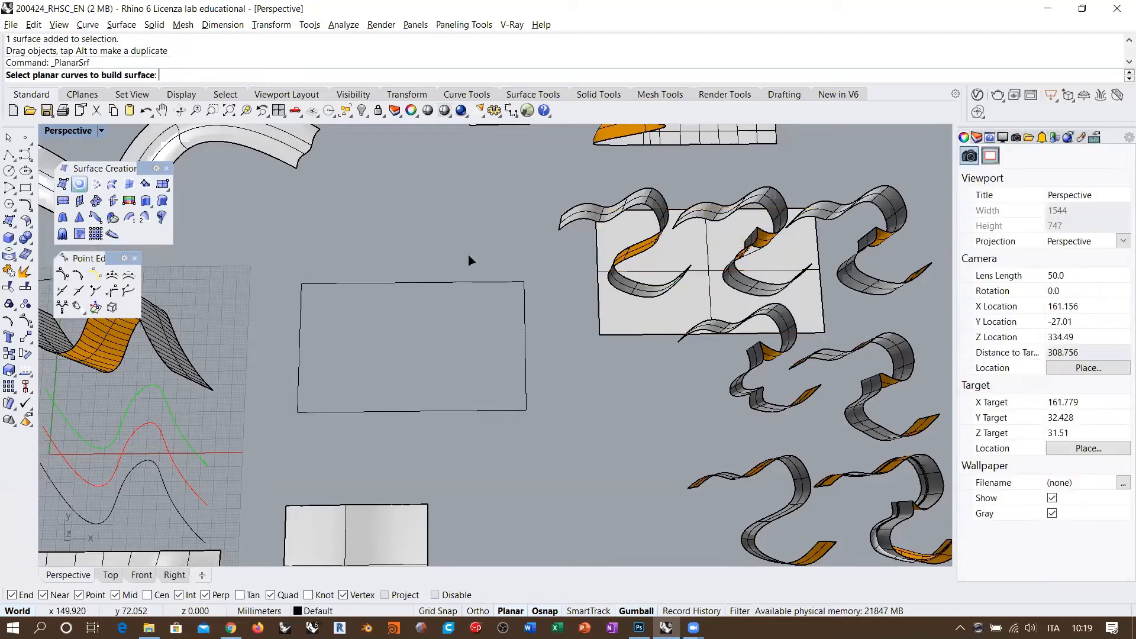
pyautogui.click(332, 413)
pyautogui.press('Return')
pyautogui.moveTo(392, 337); pyautogui.dragTo(672, 386)
pyautogui.click(376, 221)
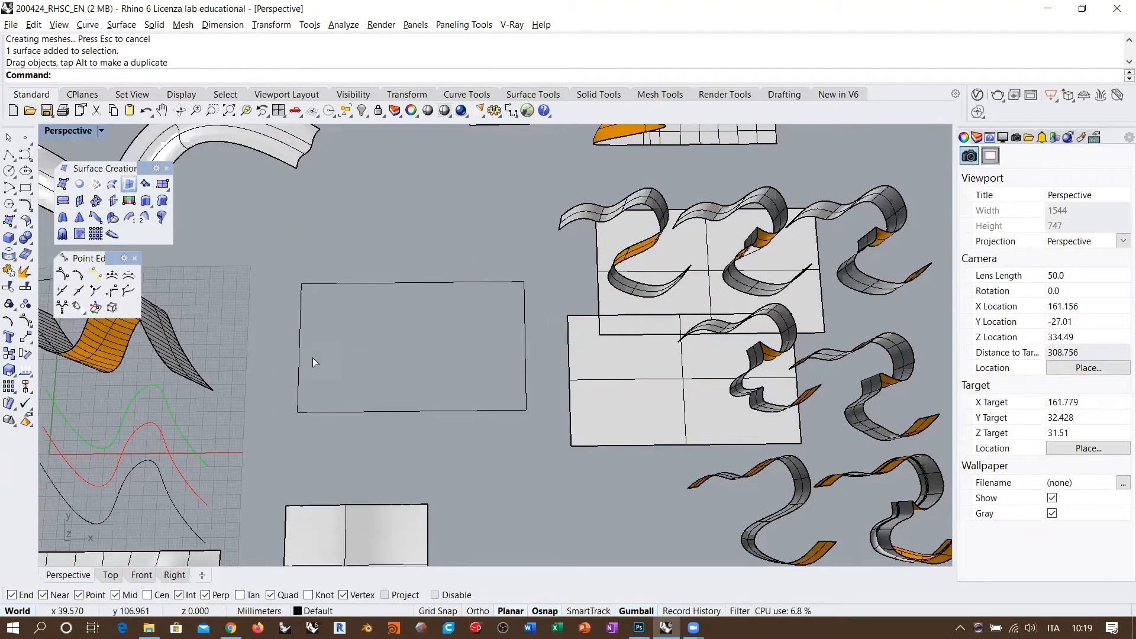
# Try building edge-curve surfaces from only some of the rectangle's sides, starting with the two short ones, and undo each attempt.
pyautogui.click(297, 359)
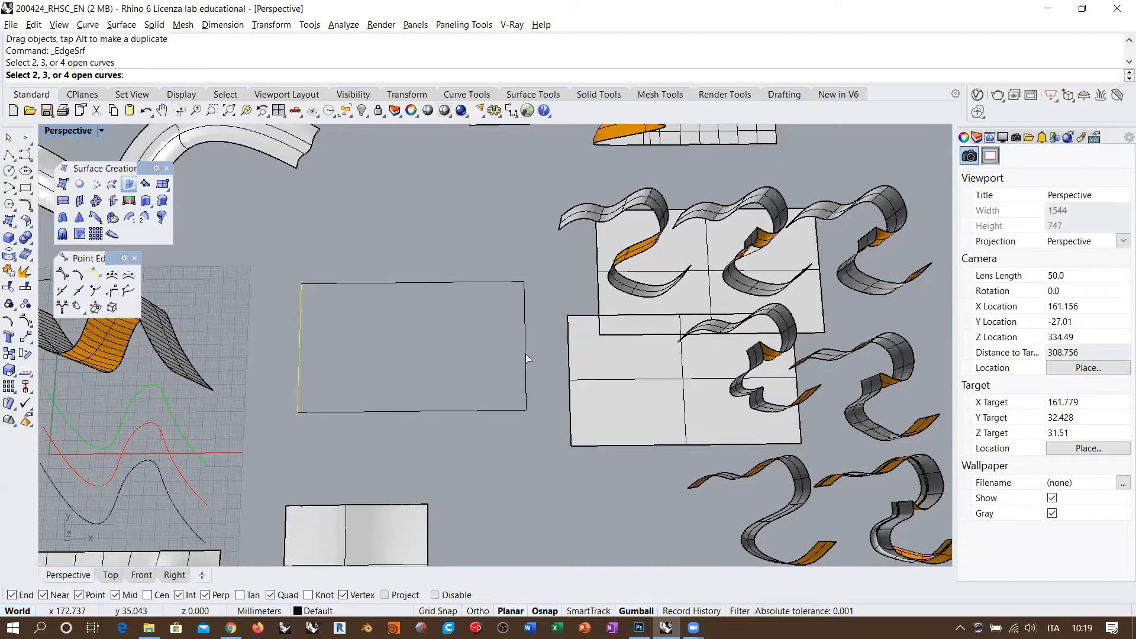
pyautogui.click(528, 358)
pyautogui.press('Return')
pyautogui.hotkey('ctrl', 'z')
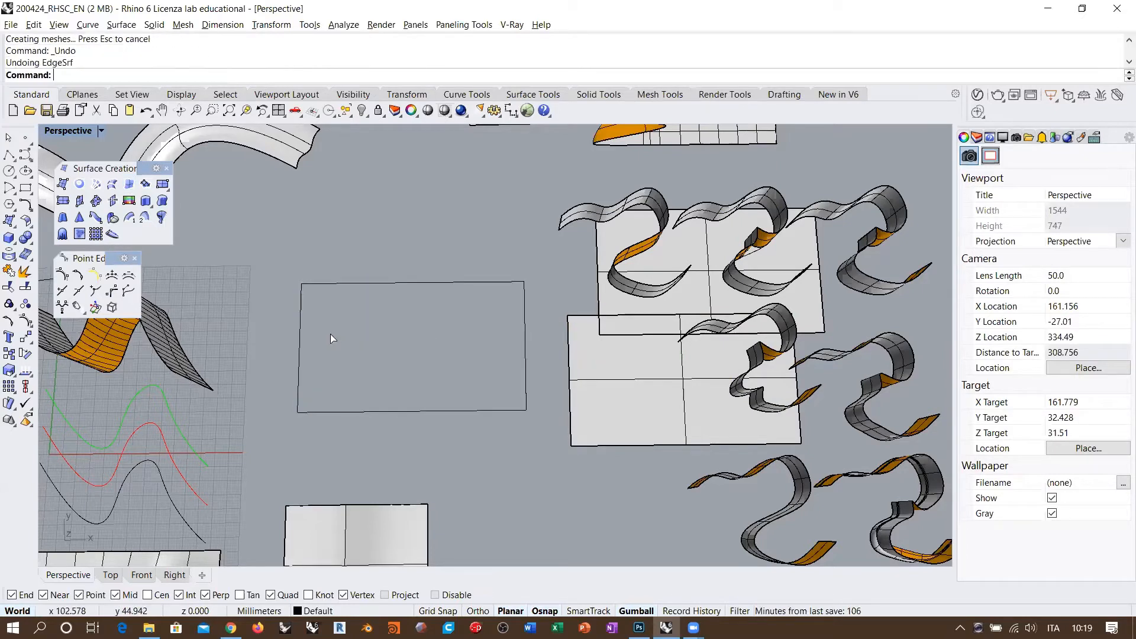
pyautogui.press('Return')
pyautogui.click(340, 410)
pyautogui.press('Return')
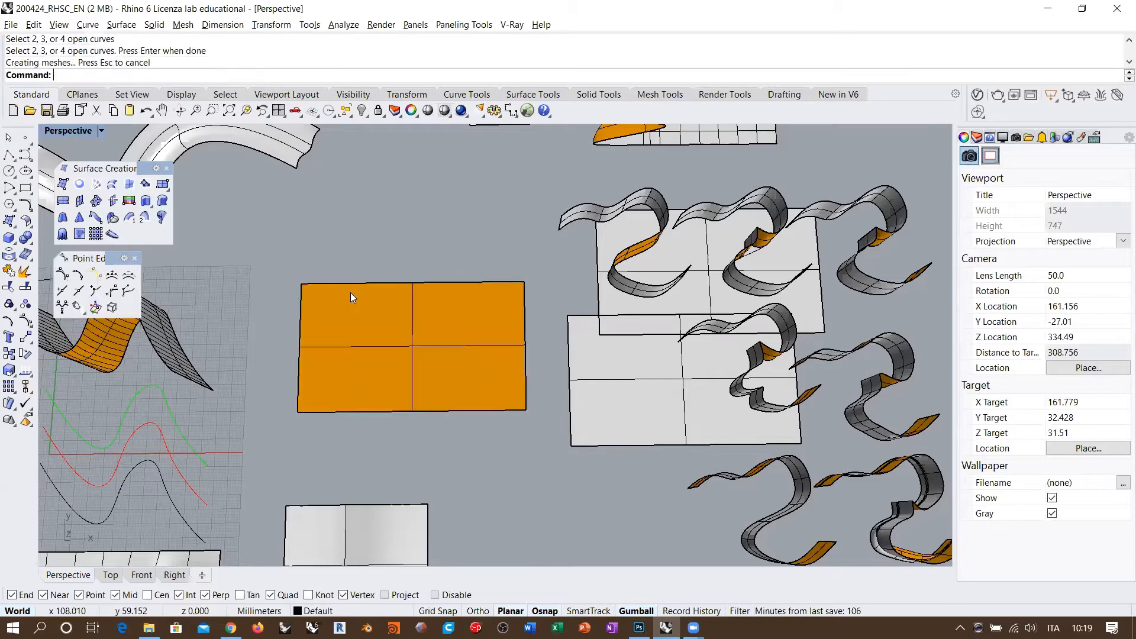
pyautogui.hotkey('ctrl', 'z')
# Build an edge-curve surface from all four rectangle sides and move it above the rectangle.
pyautogui.press('Return')
pyautogui.moveTo(541, 266); pyautogui.dragTo(282, 431)
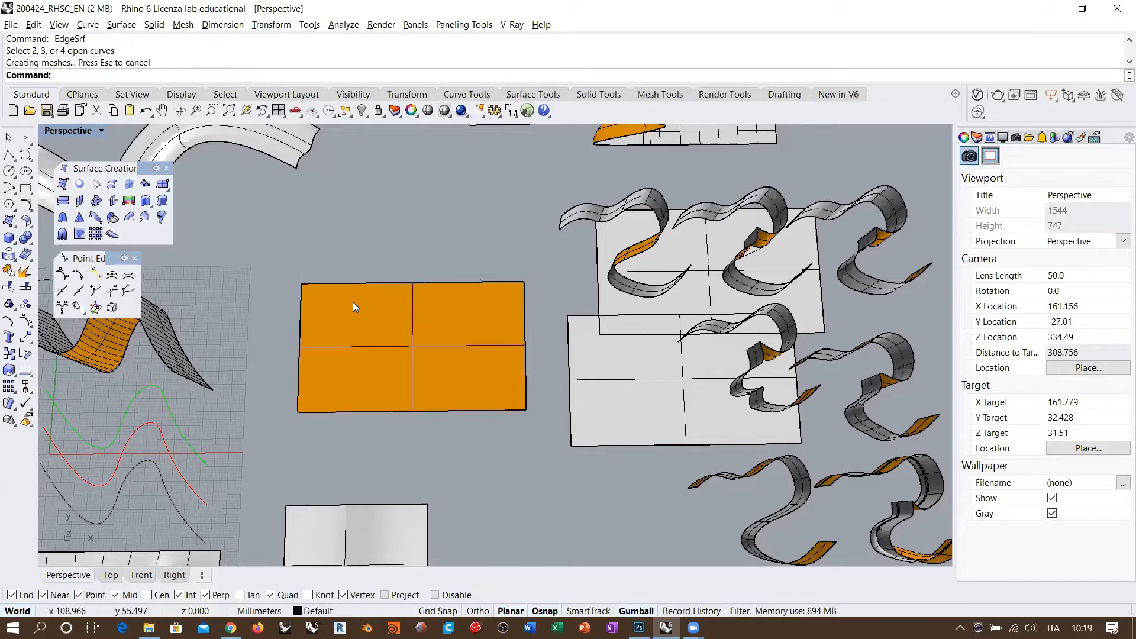
pyautogui.moveTo(380, 354); pyautogui.dragTo(355, 235)
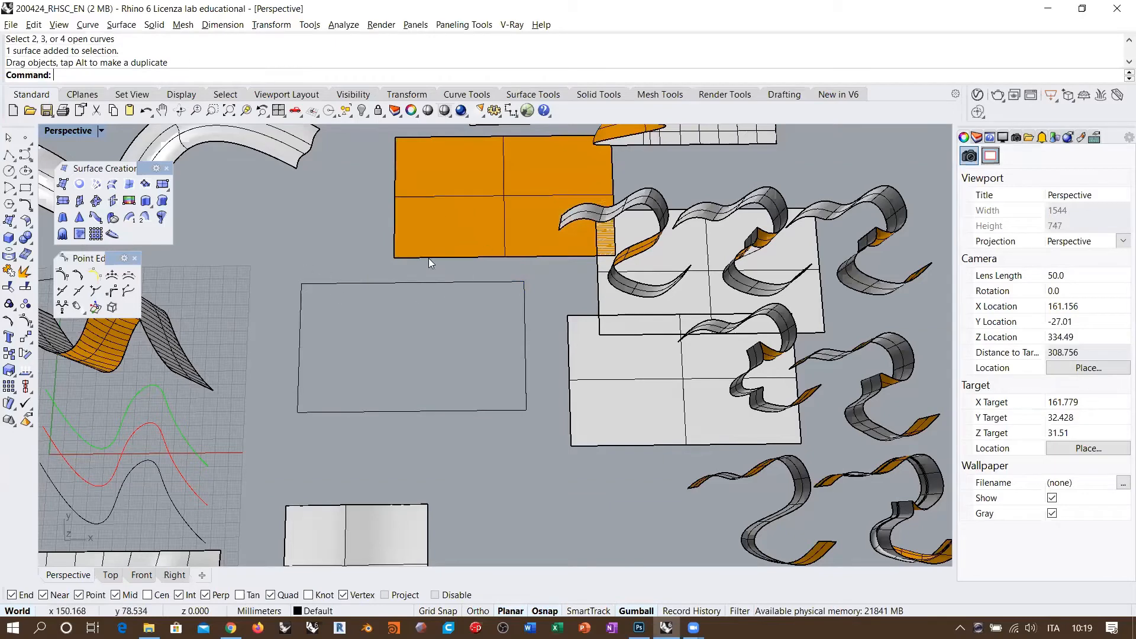
# Sweep one short side of the rectangle along its lower long side with a one-rail sweep.
pyautogui.moveTo(452, 328); pyautogui.dragTo(457, 314, button='right')
pyautogui.keyDown('shift'); pyautogui.moveTo(456, 314); pyautogui.dragTo(485, 342, button='right'); pyautogui.keyUp('shift')
pyautogui.scroll(2, 406, 301)
pyautogui.moveTo(293, 213); pyautogui.dragTo(284, 159, button='right')
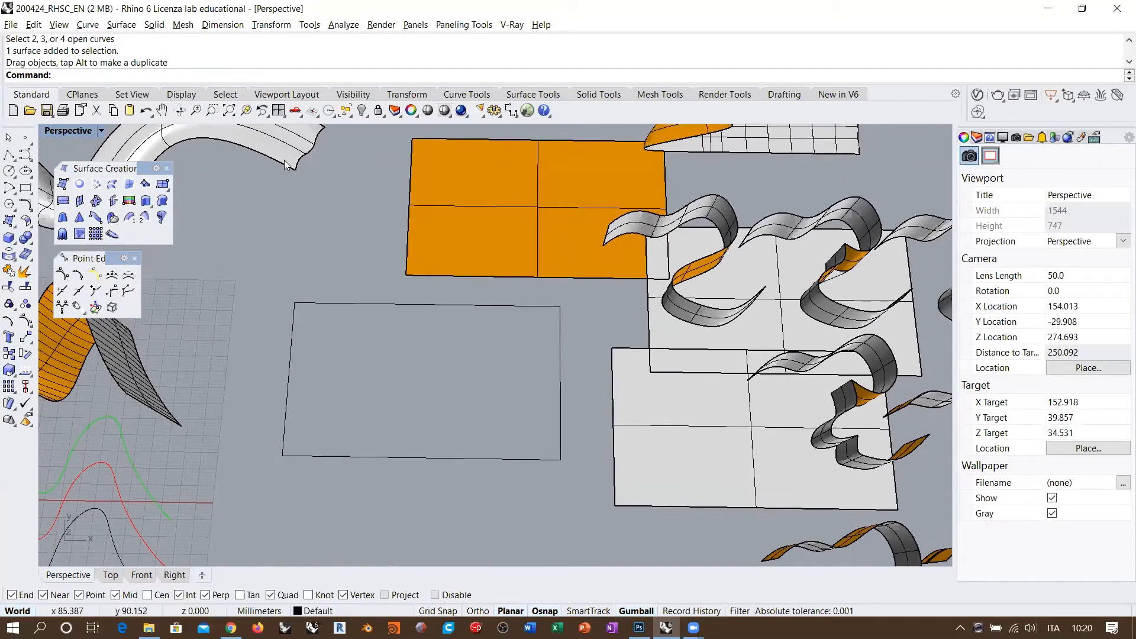
pyautogui.click(303, 455)
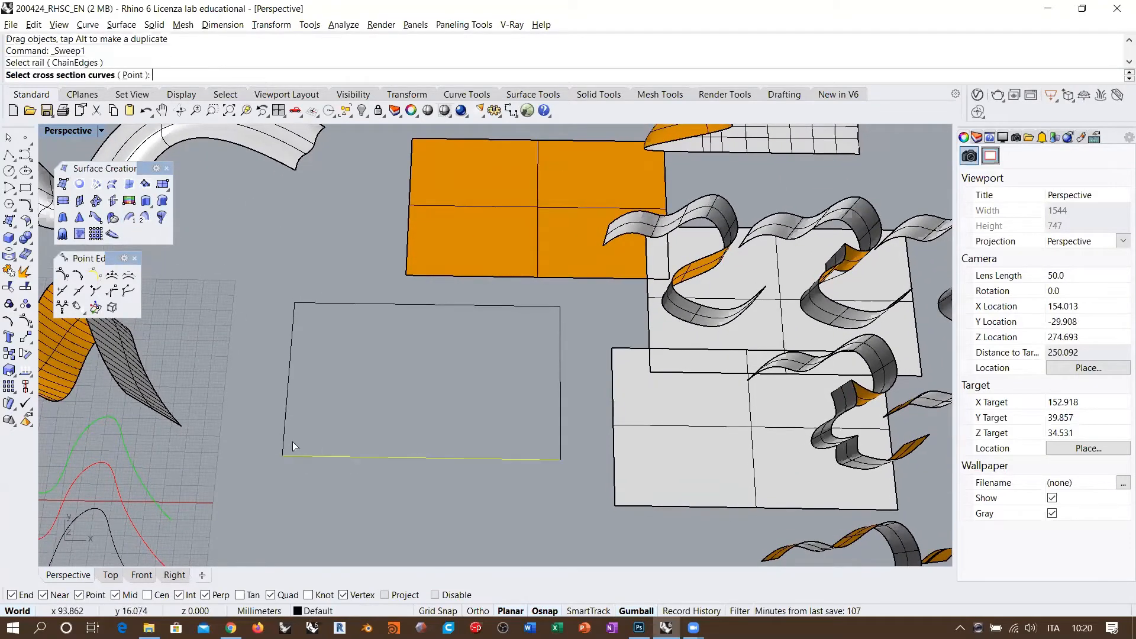
pyautogui.click(285, 423)
pyautogui.press('Return')
pyautogui.press('Return')
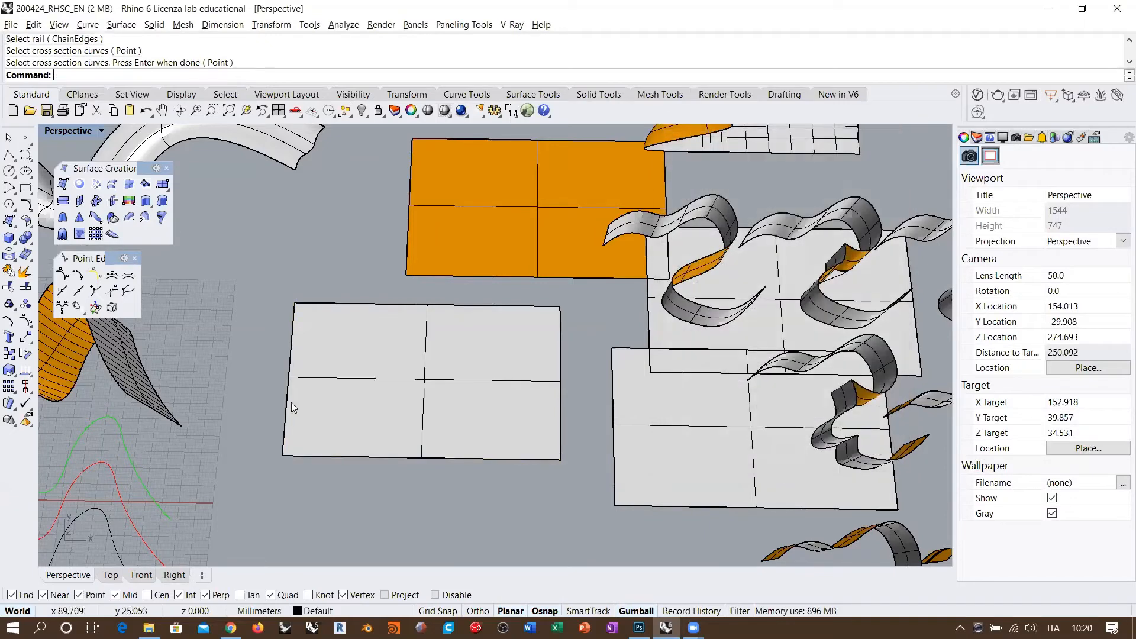
# Sweep the rectangle's lower long side along its left short side with a one-rail sweep, and move both swept surfaces clear of the rectangle.
pyautogui.moveTo(359, 420); pyautogui.dragTo(587, 257)
pyautogui.press('Return')
pyautogui.click(290, 373)
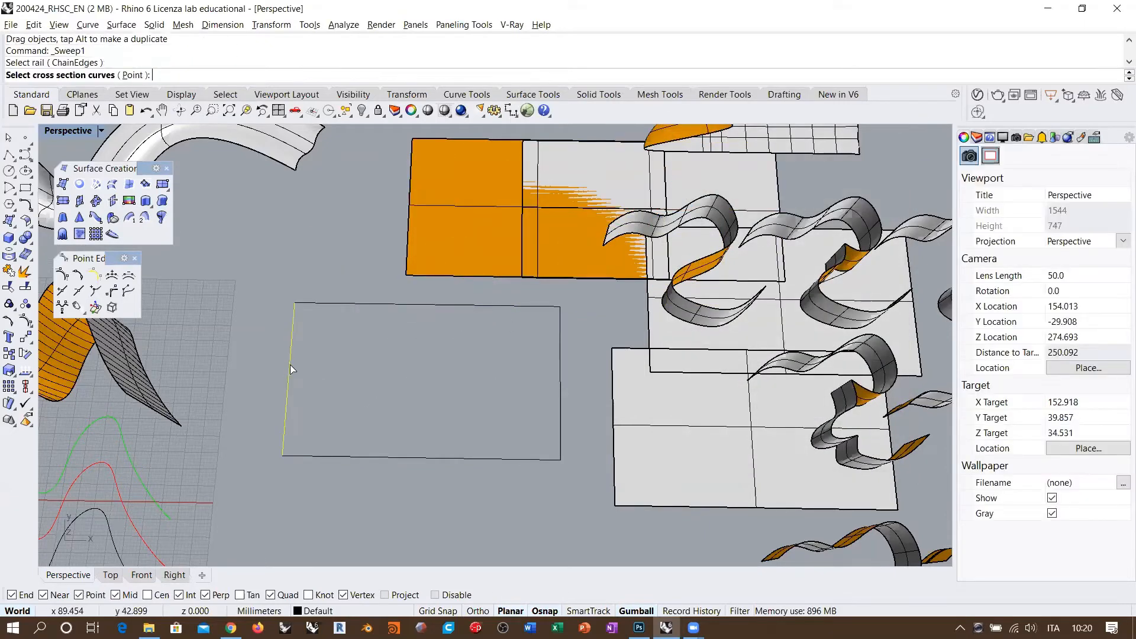
pyautogui.click(324, 457)
pyautogui.press('Return')
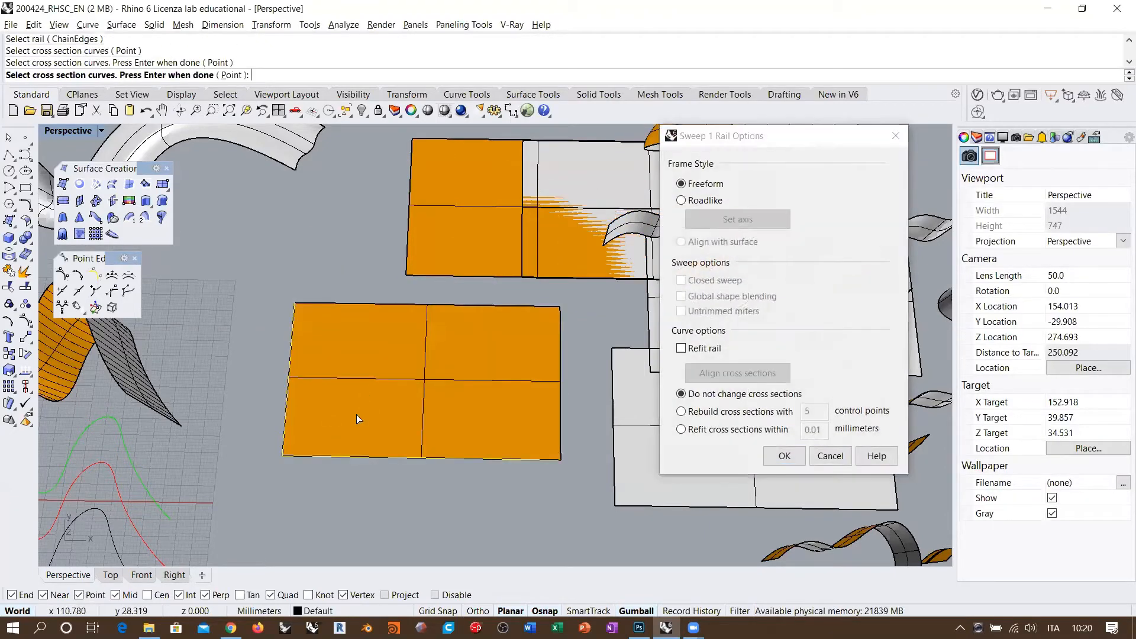
pyautogui.press('Return')
pyautogui.moveTo(393, 396); pyautogui.dragTo(364, 262)
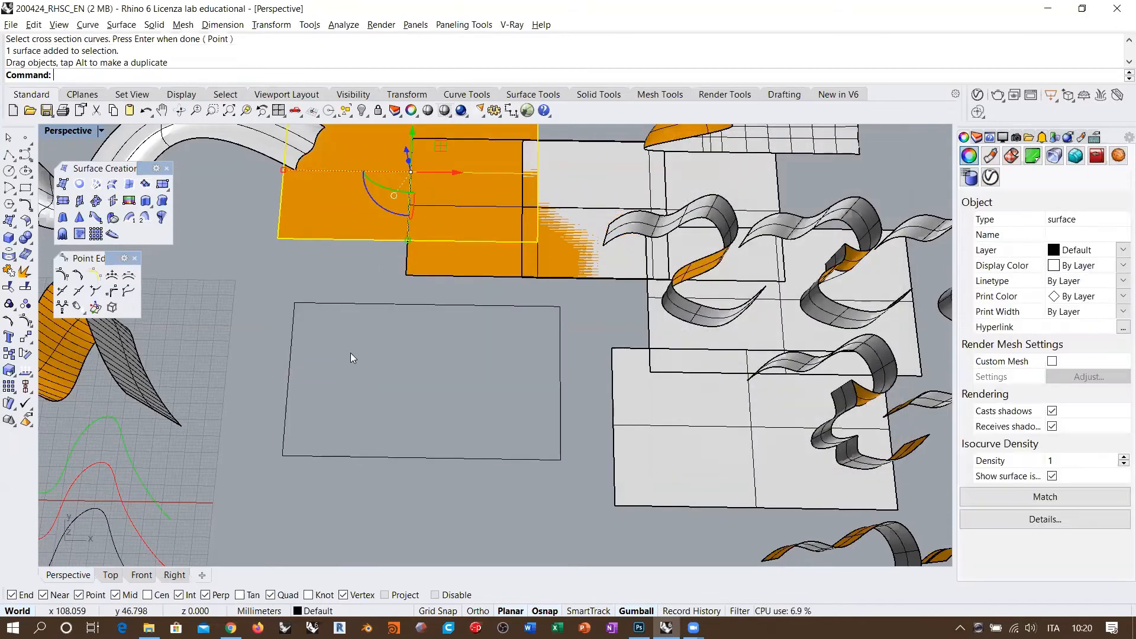
# Sweep both short sides along the rectangle's lower long side with a one-rail sweep and move the surface off to the right.
pyautogui.click(350, 353)
pyautogui.press('Return')
pyautogui.click(288, 411)
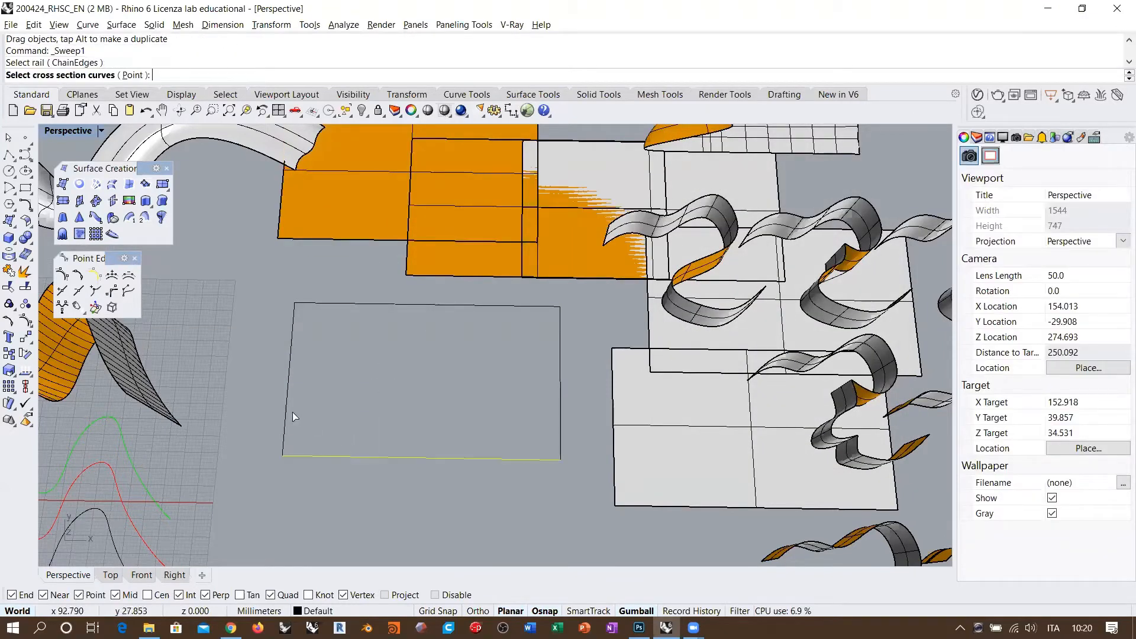
pyautogui.click(408, 458)
pyautogui.click(561, 431)
pyautogui.press('Return')
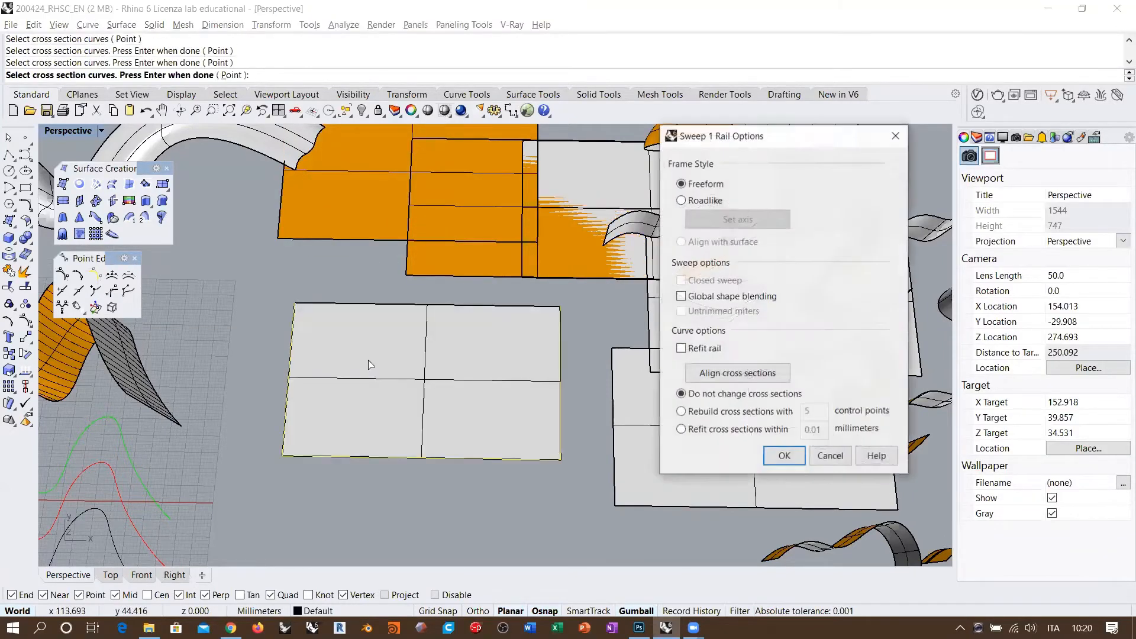
pyautogui.press('Return')
pyautogui.moveTo(491, 346); pyautogui.dragTo(696, 267)
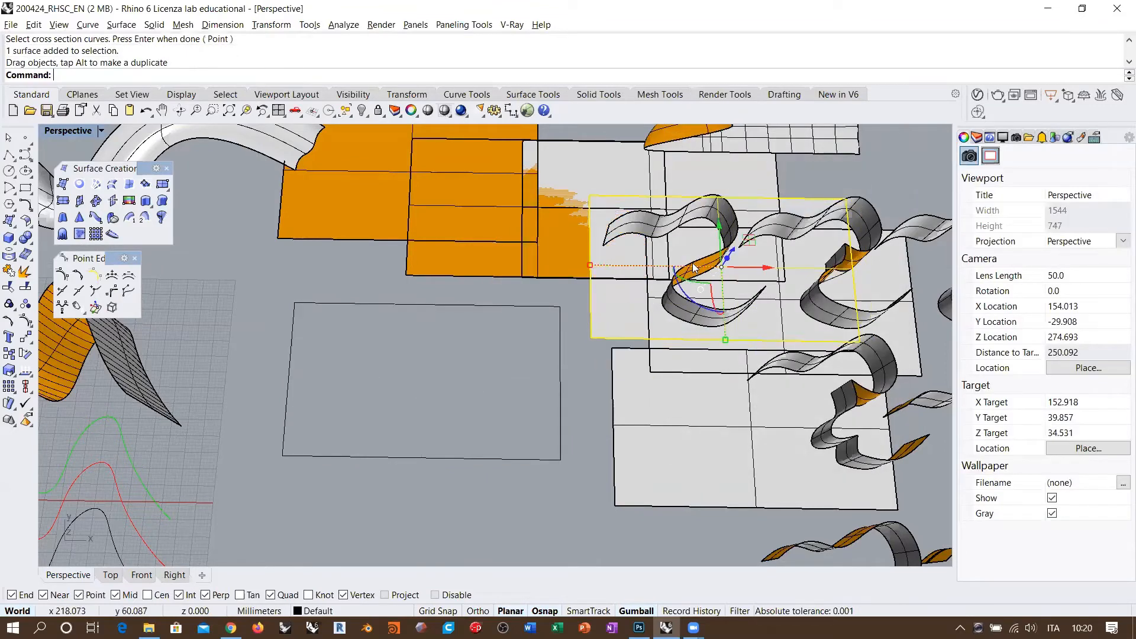
pyautogui.click(589, 421)
# Build a two-rail sweep with both long sides as rails and the left short side as cross section, and move it among the other surfaces.
pyautogui.click(145, 218)
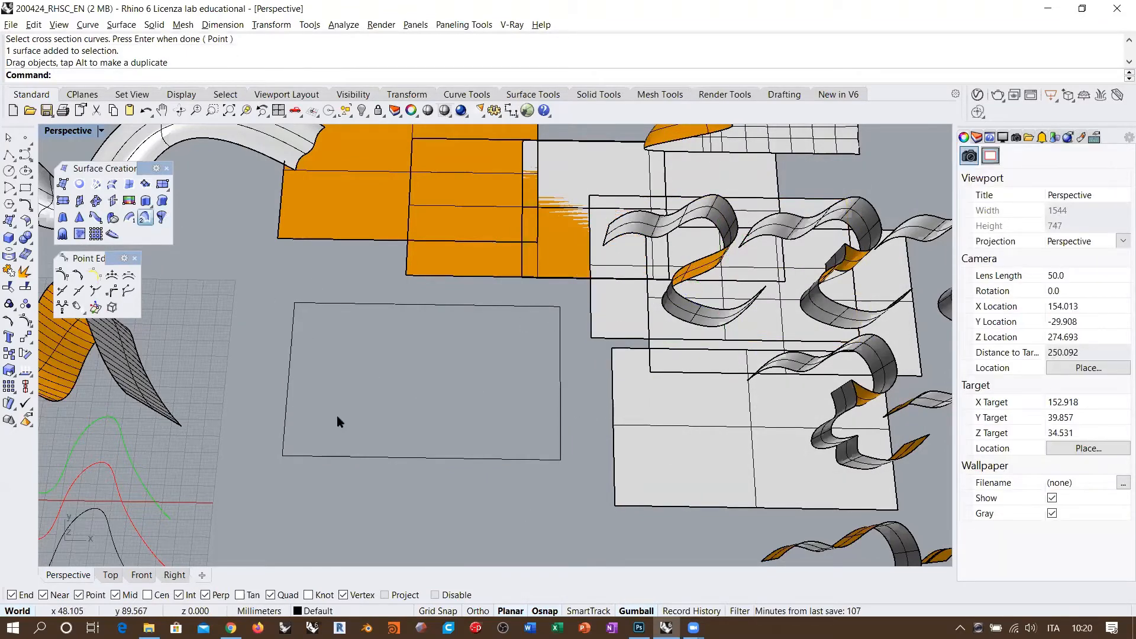
pyautogui.click(341, 457)
pyautogui.click(319, 304)
pyautogui.click(291, 335)
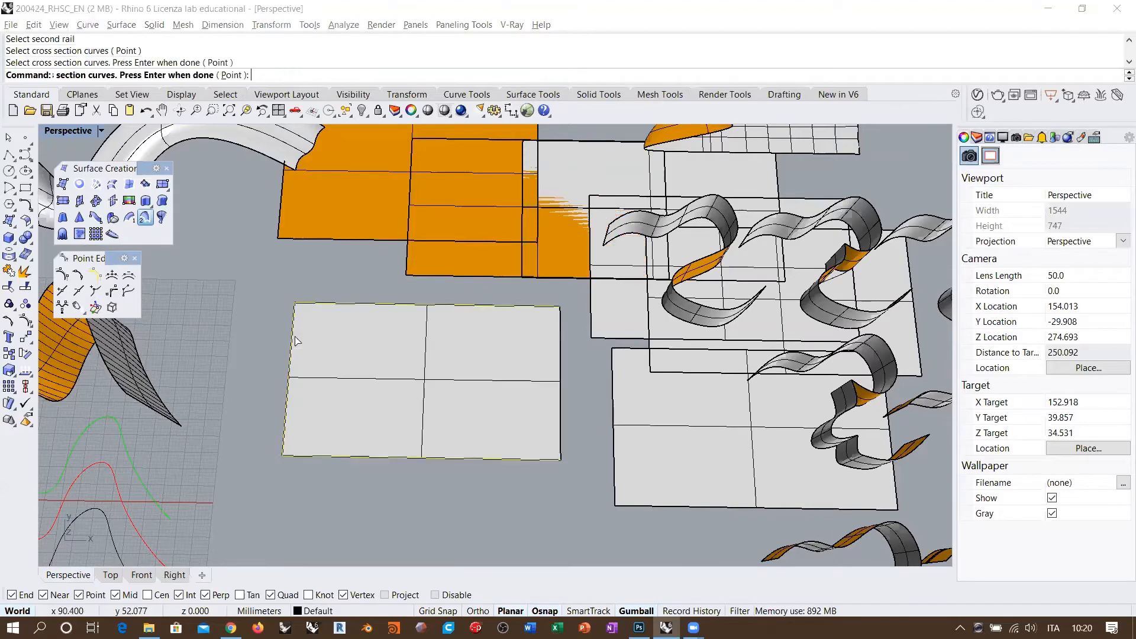
pyautogui.press('Return')
pyautogui.press('Return')
pyautogui.moveTo(376, 400); pyautogui.dragTo(697, 277)
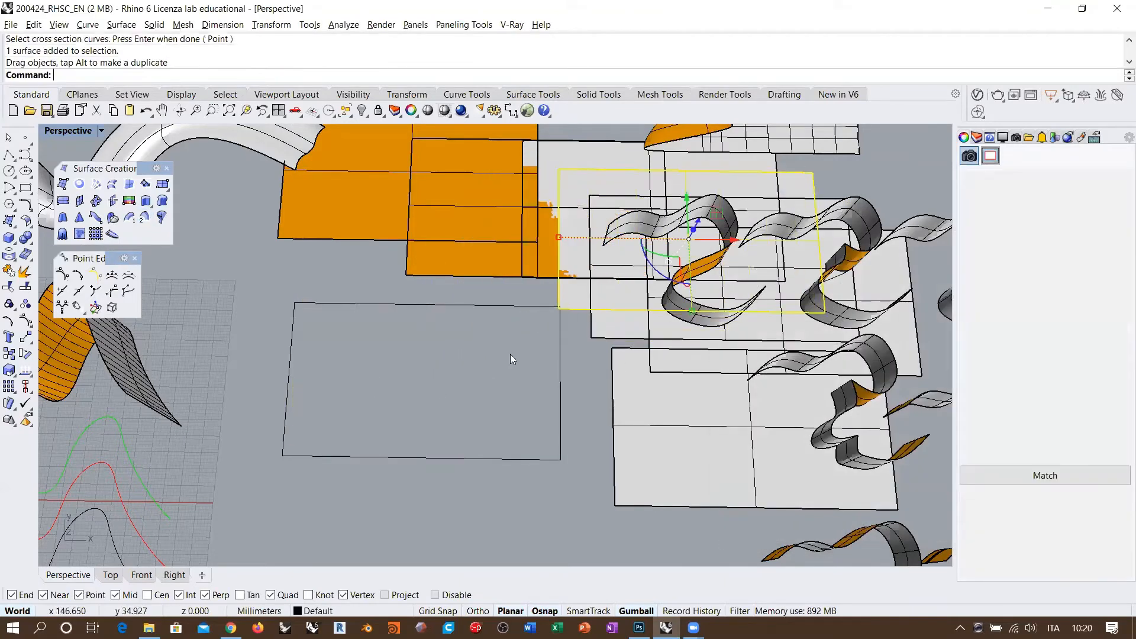
pyautogui.moveTo(577, 297); pyautogui.dragTo(596, 287)
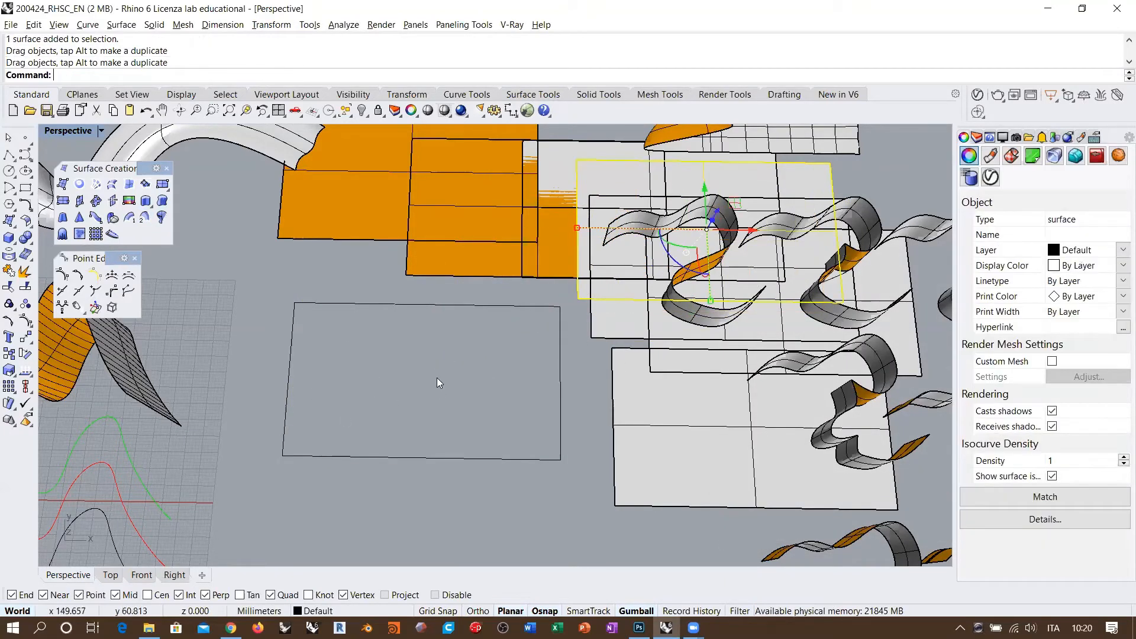
pyautogui.click(345, 435)
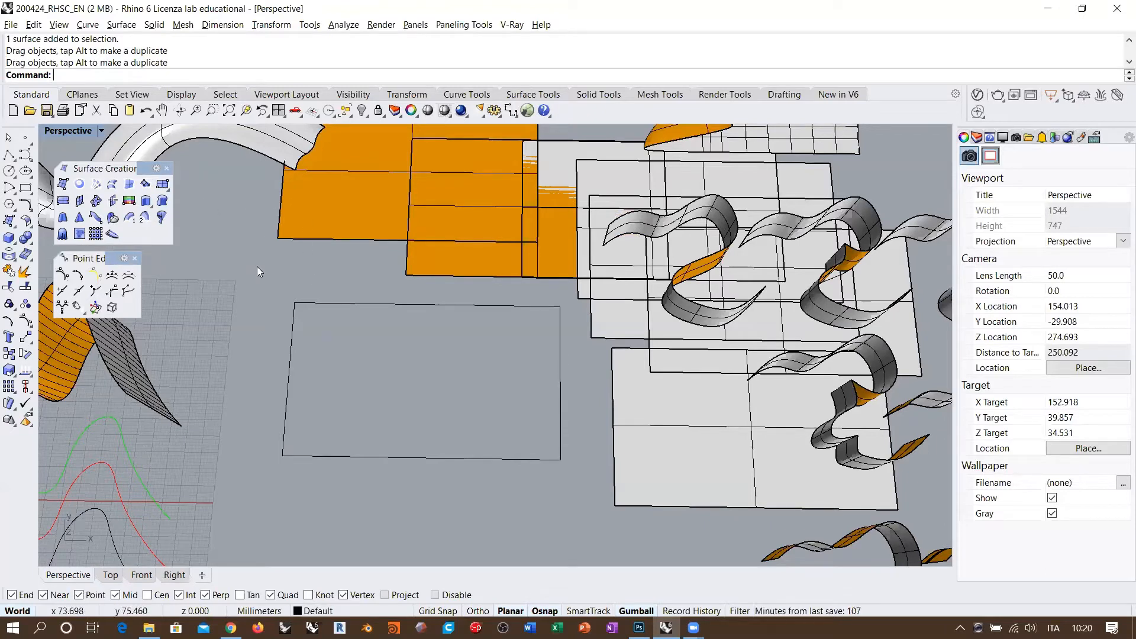
# Create a surface from a curve network of all four rectangle sides and move it to the empty area right of the ribbons.
pyautogui.click(98, 186)
pyautogui.click(290, 406)
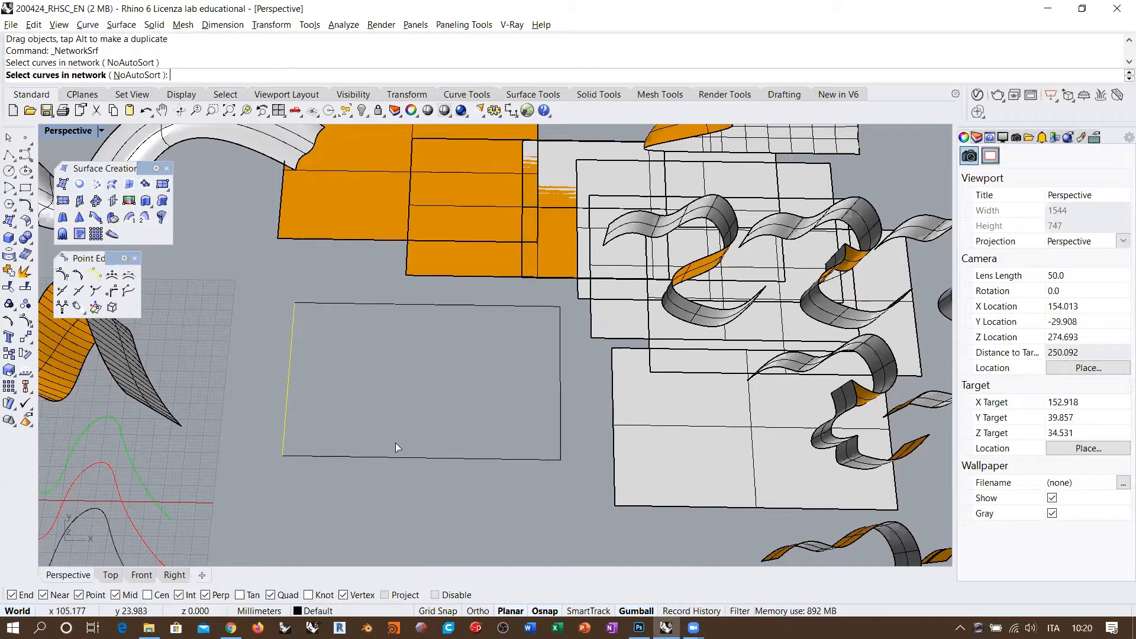
pyautogui.click(561, 448)
pyautogui.click(540, 459)
pyautogui.click(498, 306)
pyautogui.rightClick(490, 348)
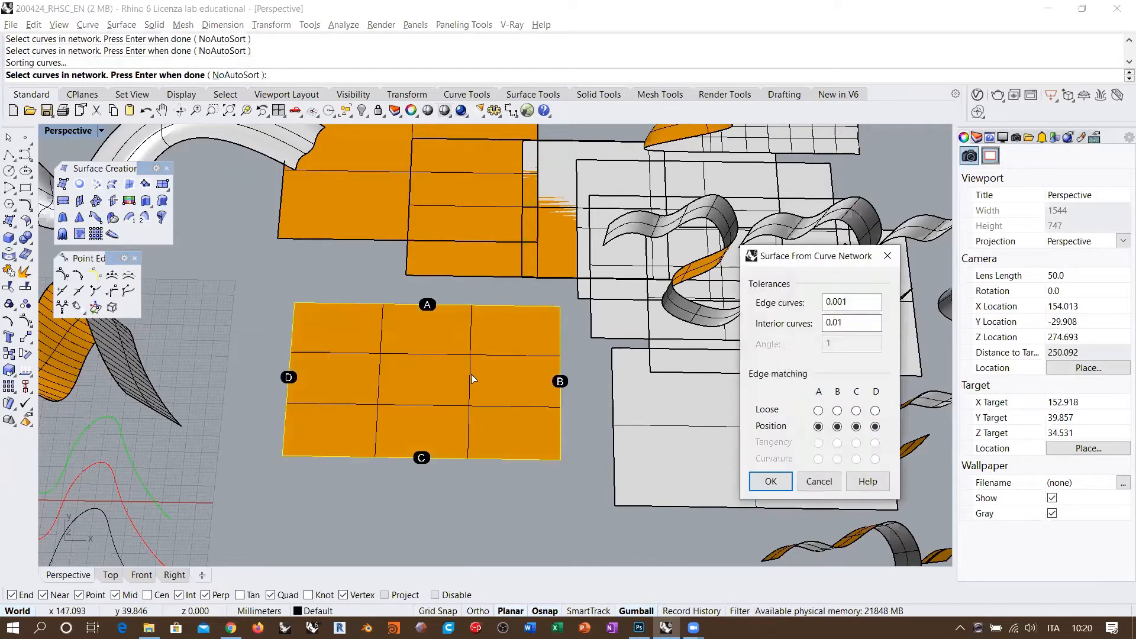
pyautogui.press('Return')
pyautogui.scroll(-5, 373, 376)
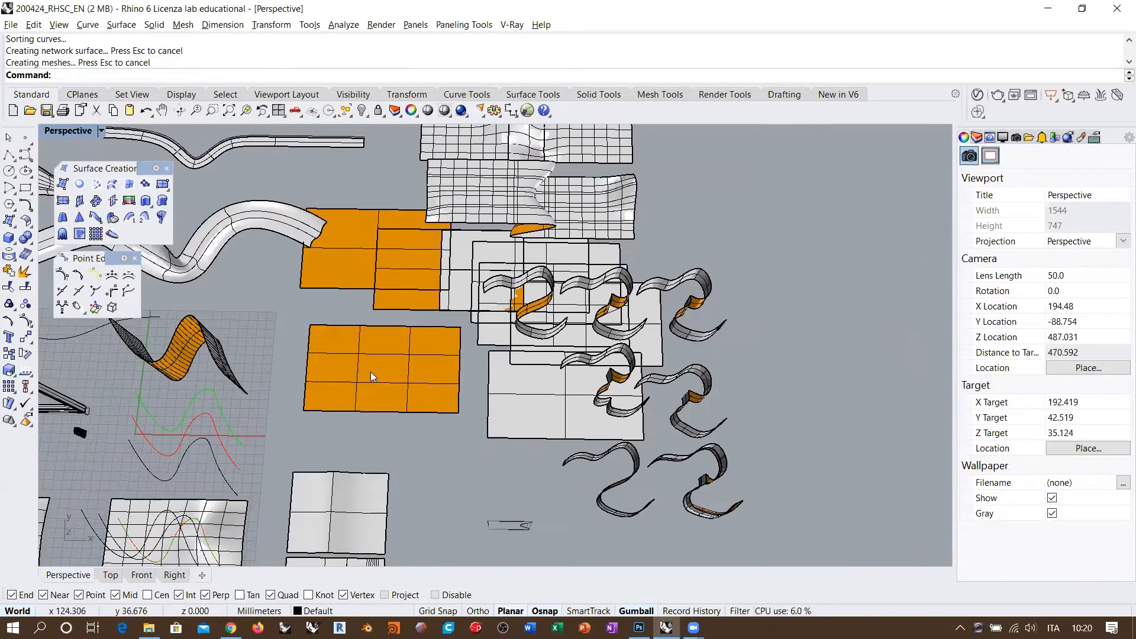
pyautogui.moveTo(370, 376); pyautogui.dragTo(796, 248)
pyautogui.press('Escape')
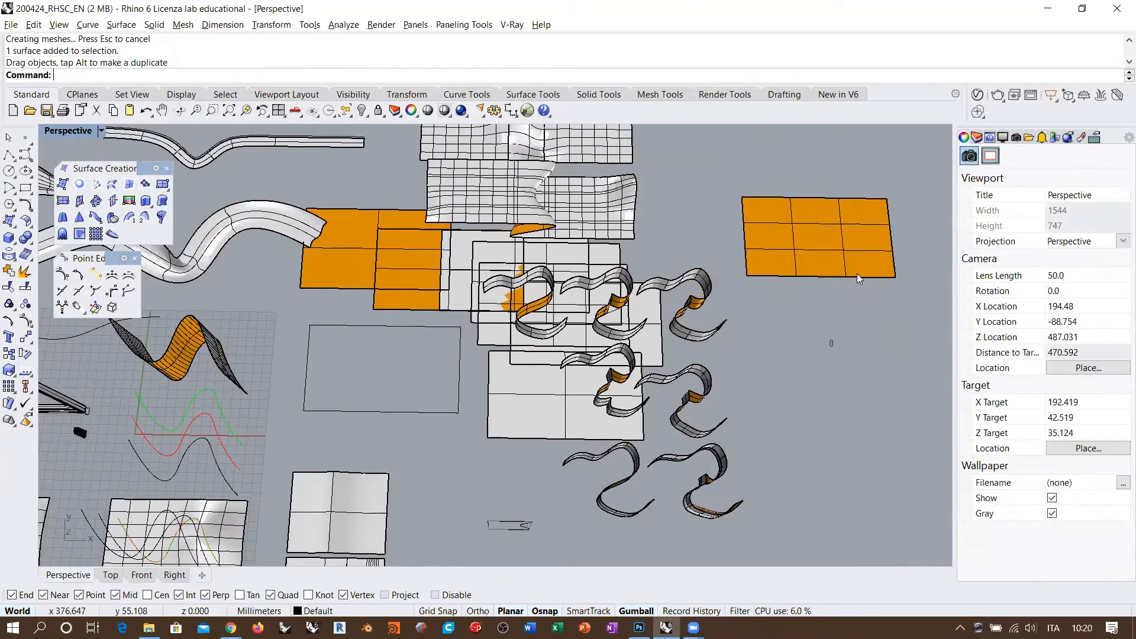
# Patch the rectangle's four sides with 10 U and 10 V spans and place the surface below the network surface.
pyautogui.scroll(3, 406, 337)
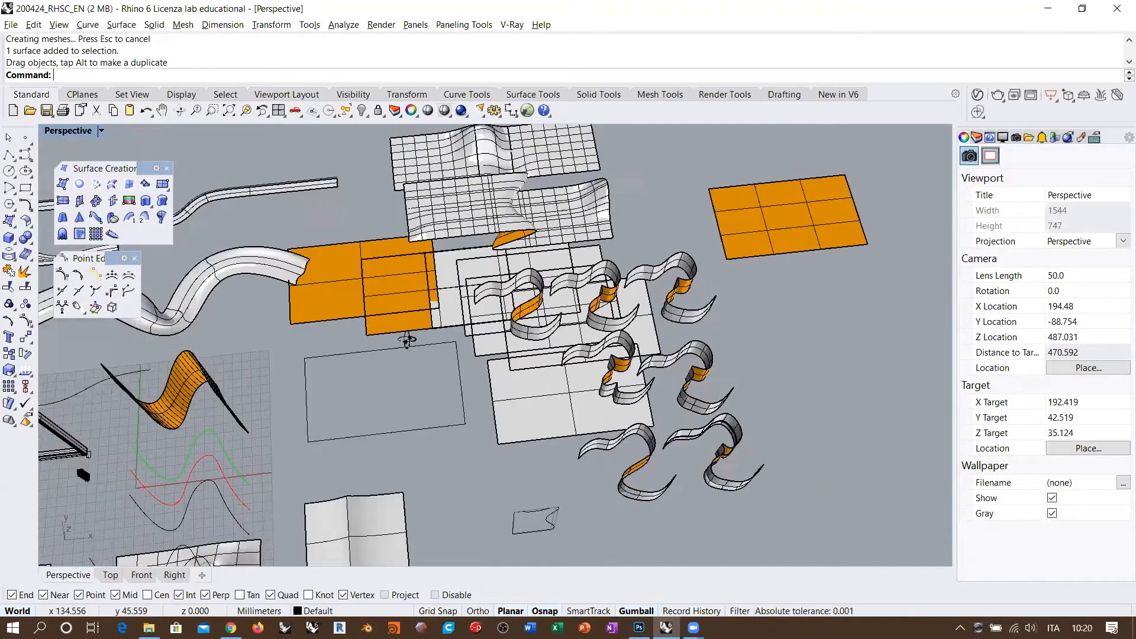
pyautogui.moveTo(379, 398); pyautogui.dragTo(372, 404, button='right')
pyautogui.click(145, 184)
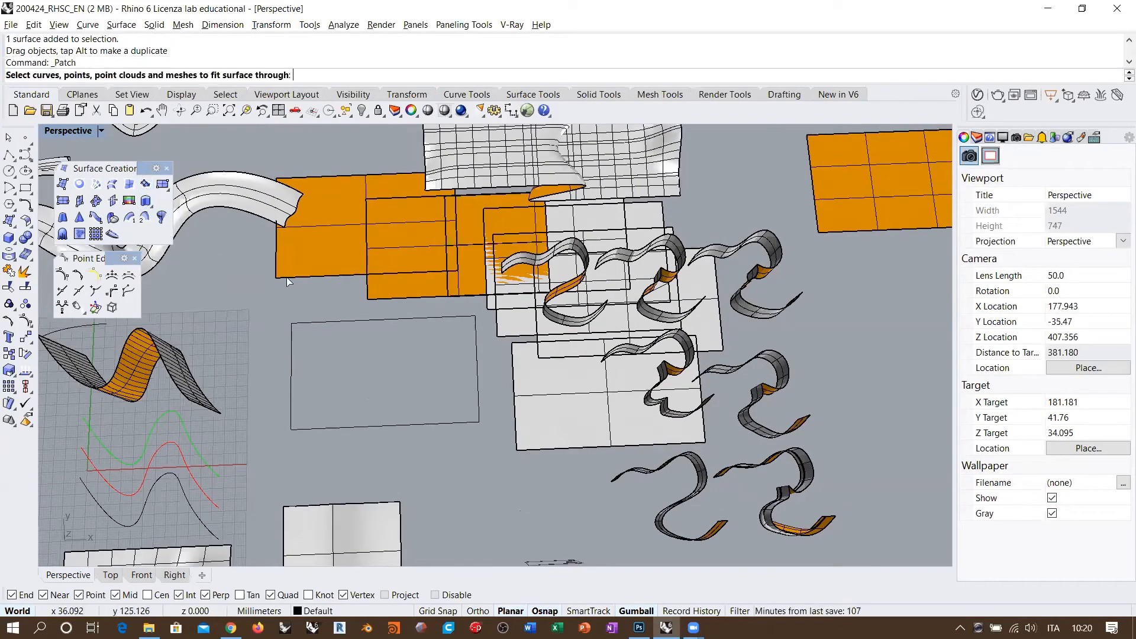
pyautogui.moveTo(480, 435); pyautogui.dragTo(254, 314)
pyautogui.rightClick(374, 351)
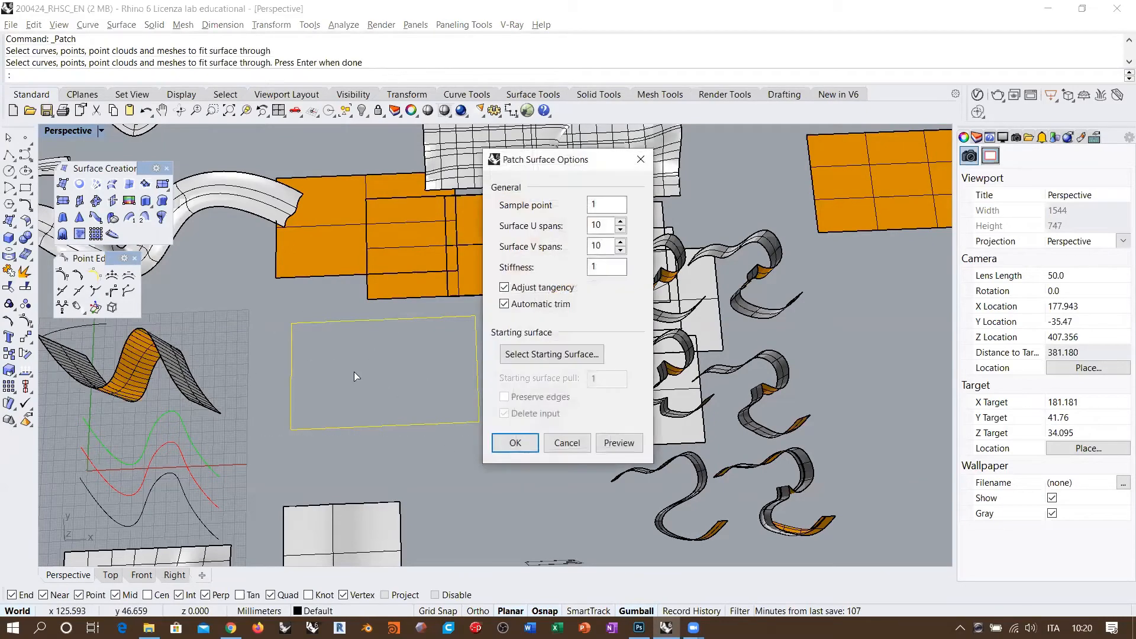
pyautogui.press('Return')
pyautogui.moveTo(350, 380); pyautogui.dragTo(896, 309)
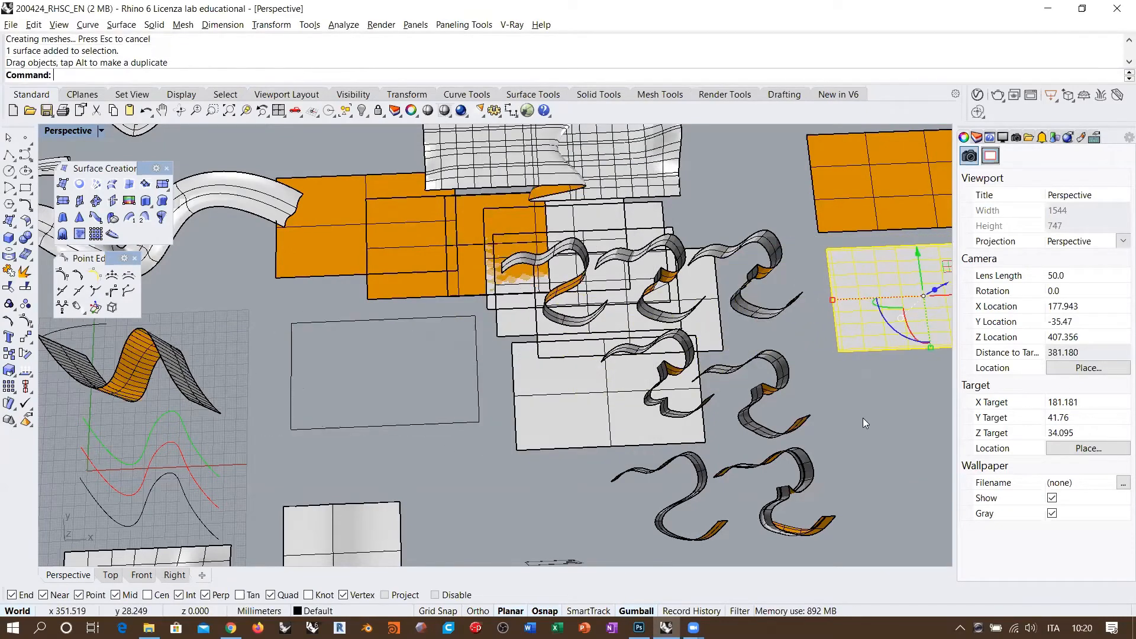
pyautogui.click(863, 418)
pyautogui.moveTo(863, 418); pyautogui.dragTo(765, 401, button='right')
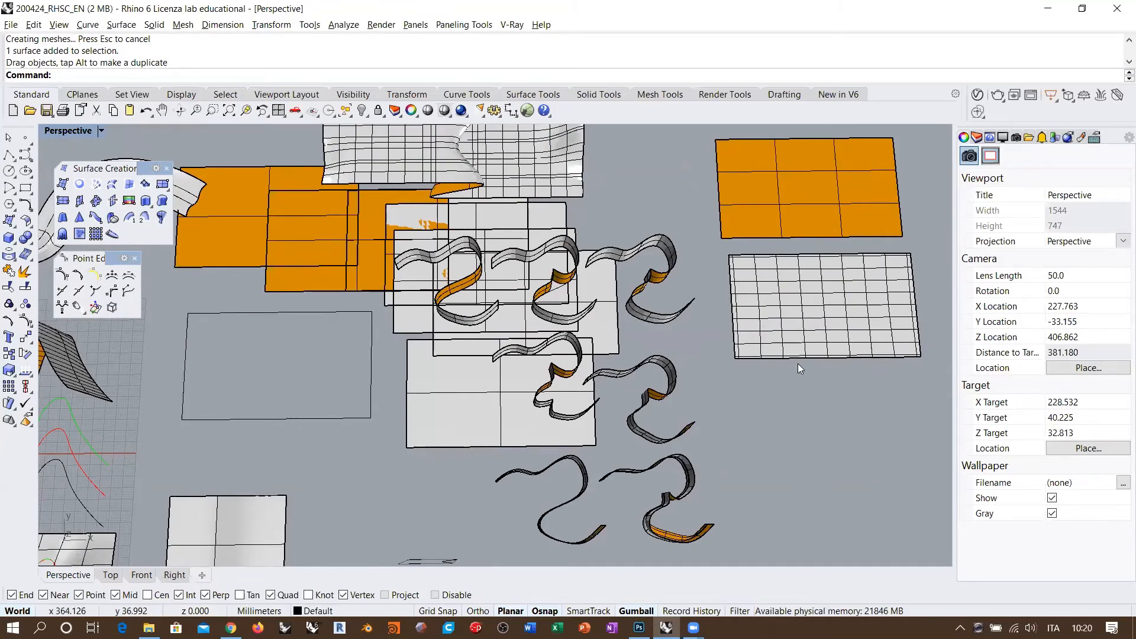
# Undo all the demonstration surfaces and their moves, back to the bare rectangle of four lines.
pyautogui.hotkey('ctrl', 'z')
pyautogui.hotkey('ctrl', 'z')
pyautogui.hotkey('ctrl', 'z')
pyautogui.hotkey('ctrl', 'z')
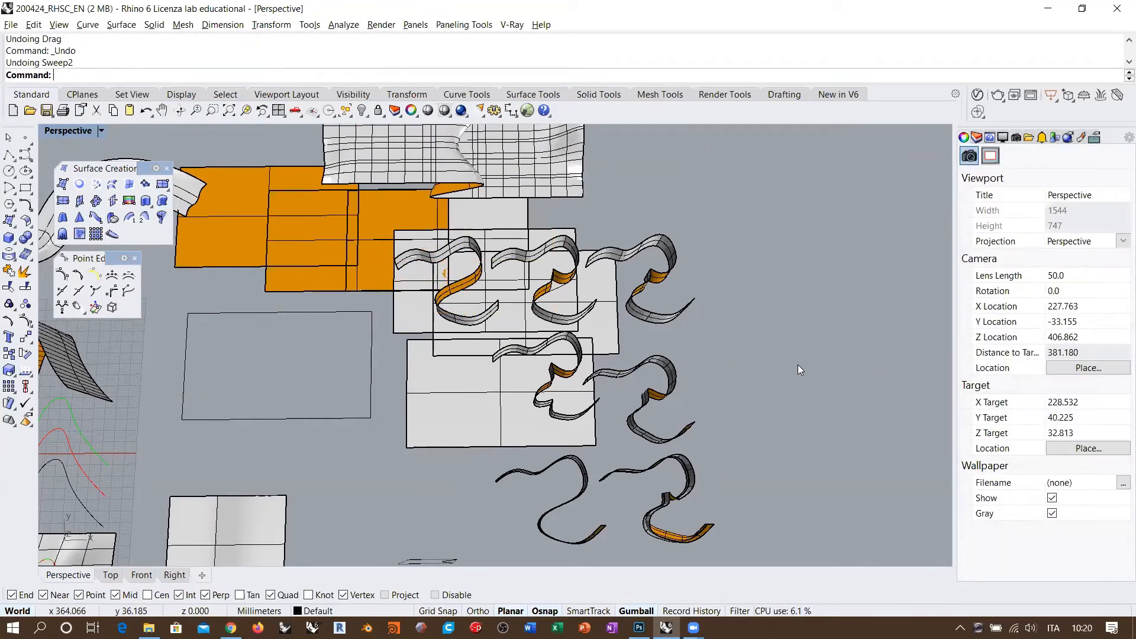
pyautogui.hotkey('ctrl', 'z')
pyautogui.hotkey('ctrl', 'z')
pyautogui.hotkey('ctrl', 'z')
pyautogui.hotkey('ctrl', 'z')
pyautogui.hotkey('ctrl', 'z')
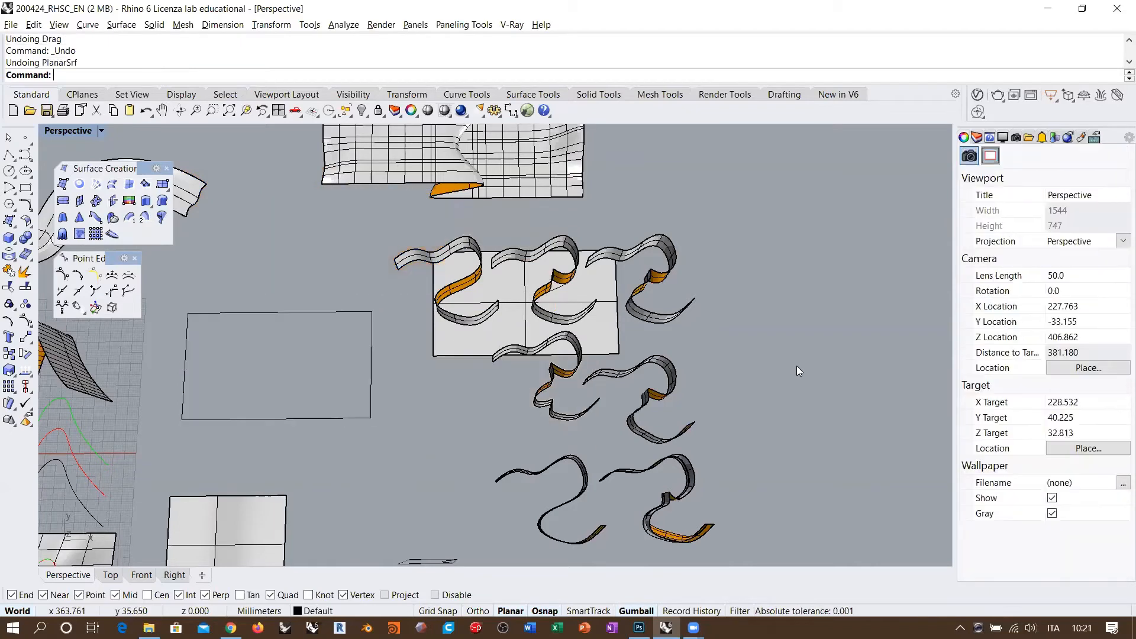
pyautogui.hotkey('ctrl', 'z')
pyautogui.hotkey('ctrl', 'z')
# Move the rectangle's four lines to the empty area right of the ribbon surfaces.
pyautogui.moveTo(383, 436); pyautogui.dragTo(157, 309)
pyautogui.scroll(-2, 253, 343)
pyautogui.moveTo(295, 329); pyautogui.dragTo(712, 200)
pyautogui.click(741, 309)
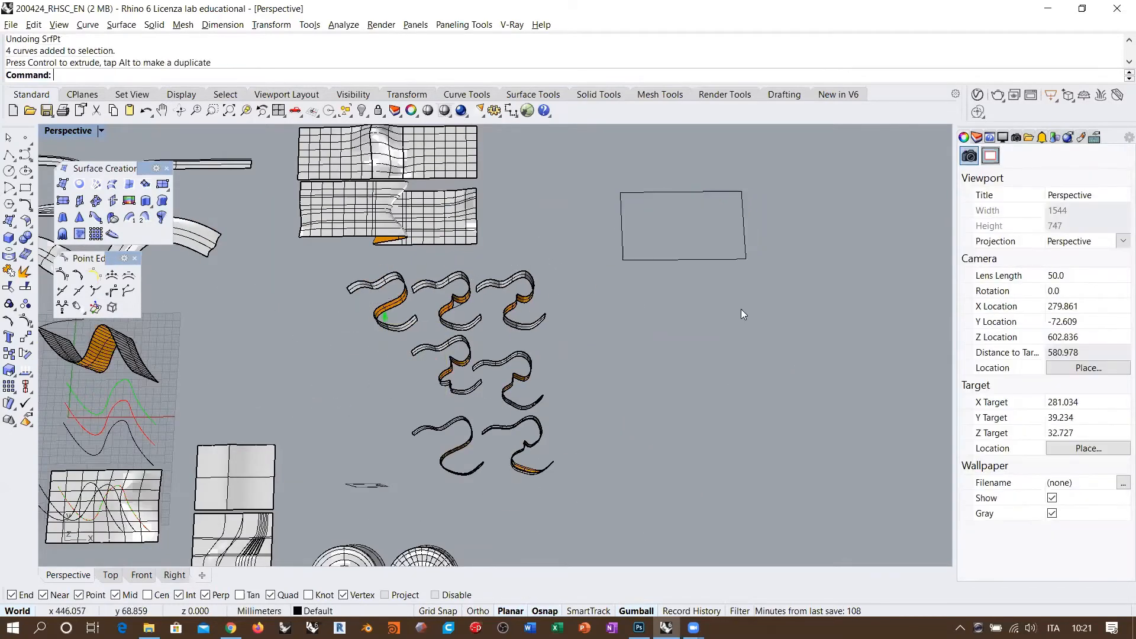
pyautogui.keyDown('shift'); pyautogui.moveTo(582, 259); pyautogui.dragTo(512, 294, button='right'); pyautogui.keyUp('shift')
pyautogui.scroll(10, 544, 248)
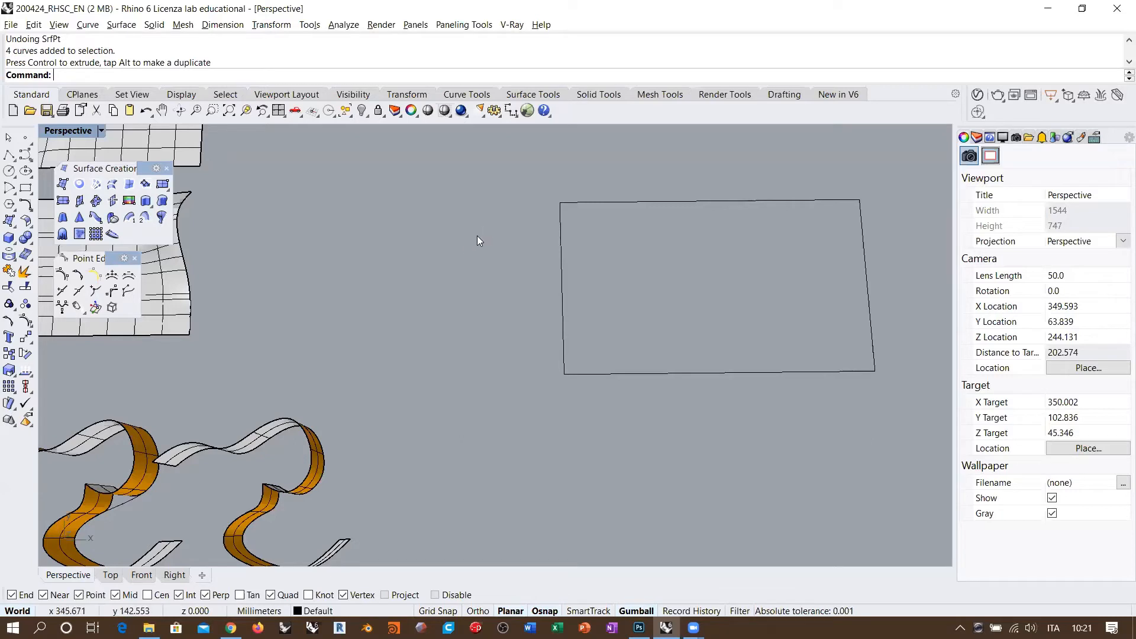
# Build a curve-network surface from the relocated rectangle's four sides and move it directly below the rectangle.
pyautogui.click(94, 185)
pyautogui.keyDown('shift'); pyautogui.moveTo(840, 274); pyautogui.dragTo(747, 284, button='right'); pyautogui.keyUp('shift')
pyautogui.moveTo(746, 284)
pyautogui.mouseDown(button='right')
pyautogui.moveTo(718, 305)
pyautogui.moveTo(733, 266)
pyautogui.mouseUp(button='right')
pyautogui.moveTo(810, 209); pyautogui.dragTo(520, 414)
pyautogui.press('Return')
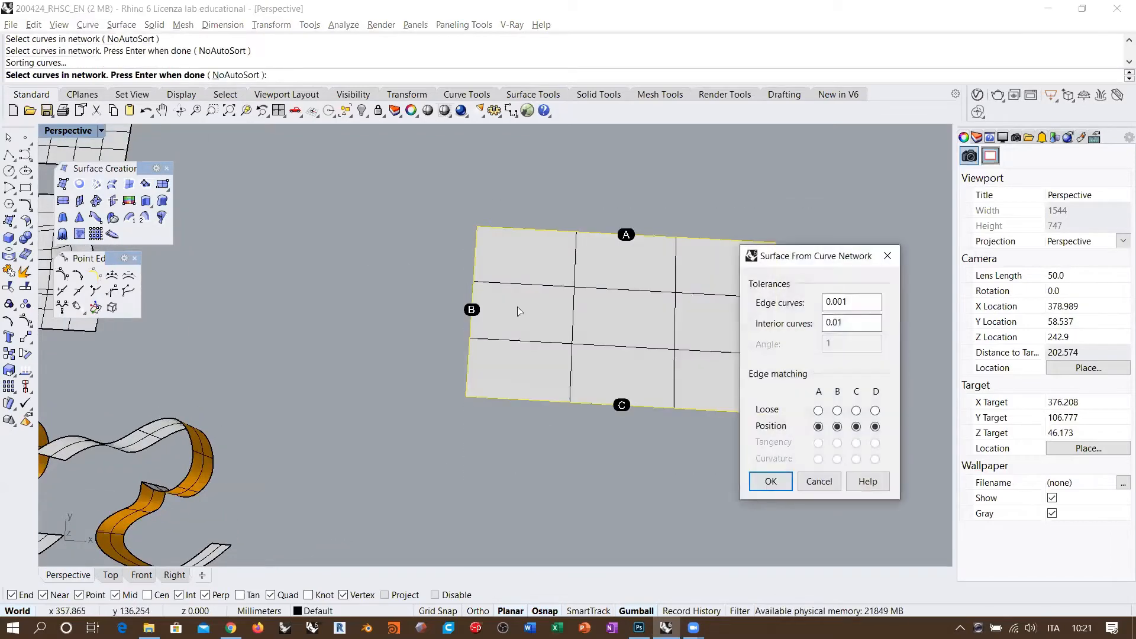
pyautogui.keyDown('shift'); pyautogui.moveTo(519, 311); pyautogui.dragTo(363, 292, button='right'); pyautogui.keyUp('shift')
pyautogui.press('Return')
pyautogui.click(479, 287)
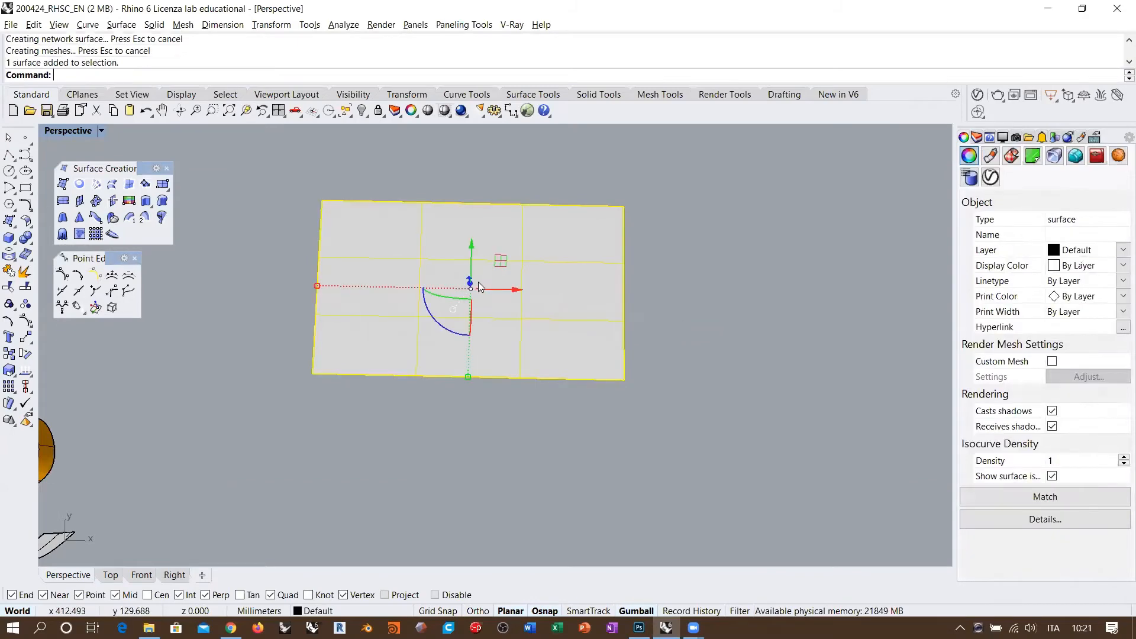
pyautogui.moveTo(501, 260); pyautogui.dragTo(506, 464)
pyautogui.keyDown('shift'); pyautogui.moveTo(585, 418); pyautogui.dragTo(612, 289, button='right'); pyautogui.keyUp('shift')
pyautogui.click(760, 342)
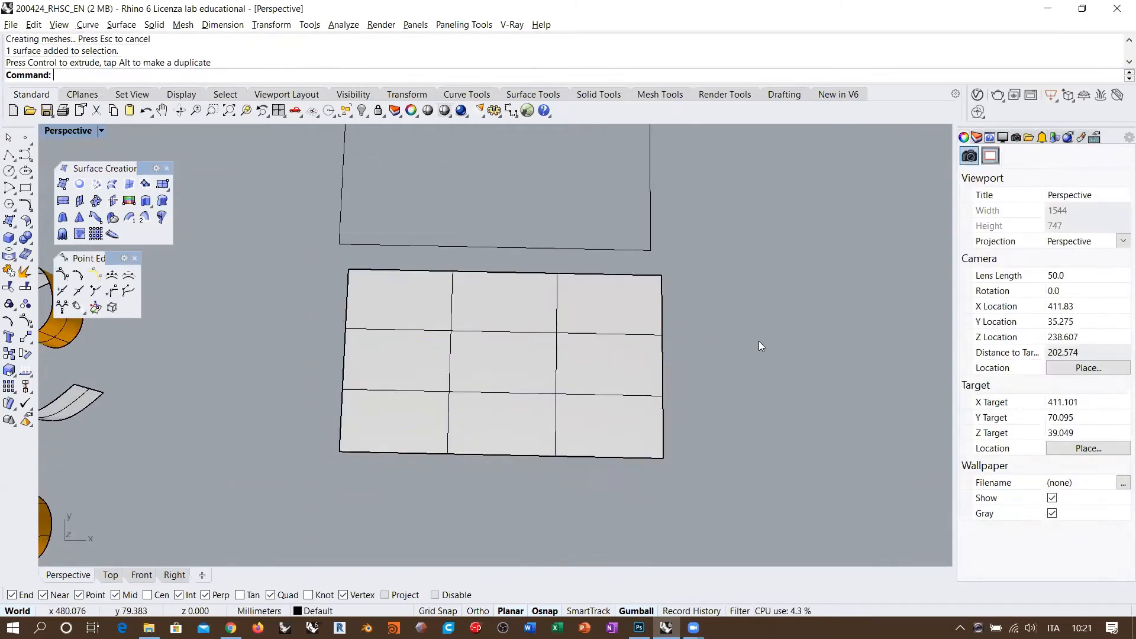
# Turn on the control points of the network surface below the rectangle.
pyautogui.keyDown('shift'); pyautogui.moveTo(541, 250); pyautogui.dragTo(524, 320, button='right'); pyautogui.keyUp('shift')
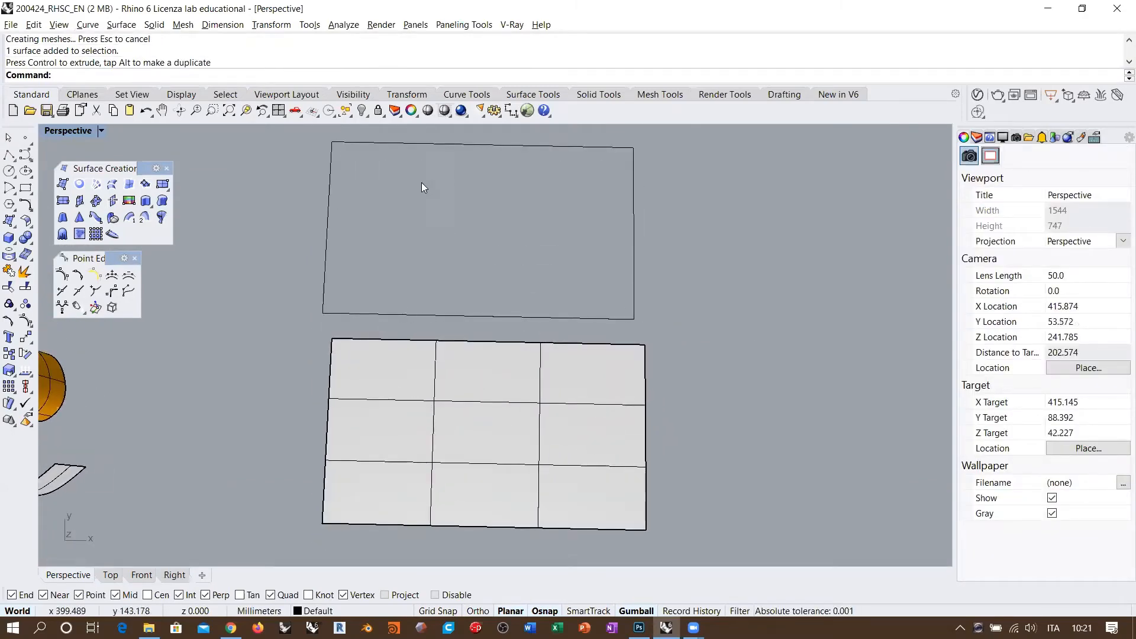
pyautogui.click(354, 314)
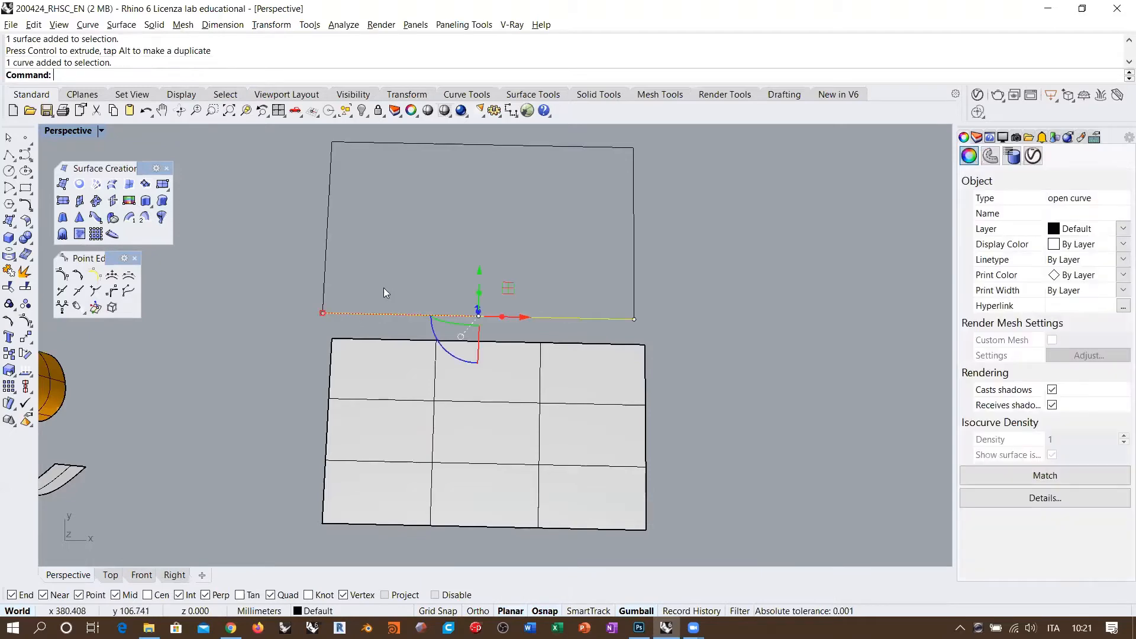
pyautogui.click(397, 253)
pyautogui.moveTo(440, 252); pyautogui.dragTo(451, 259, button='right')
pyautogui.click(482, 453)
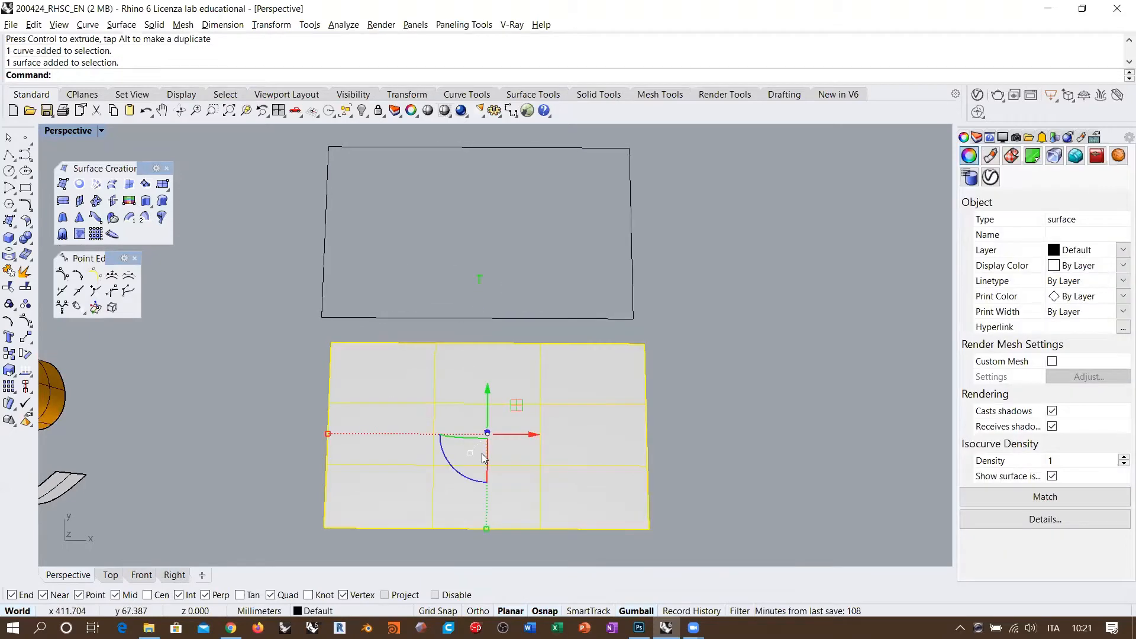
pyautogui.press('F10')
pyautogui.moveTo(492, 429); pyautogui.dragTo(480, 370, button='right')
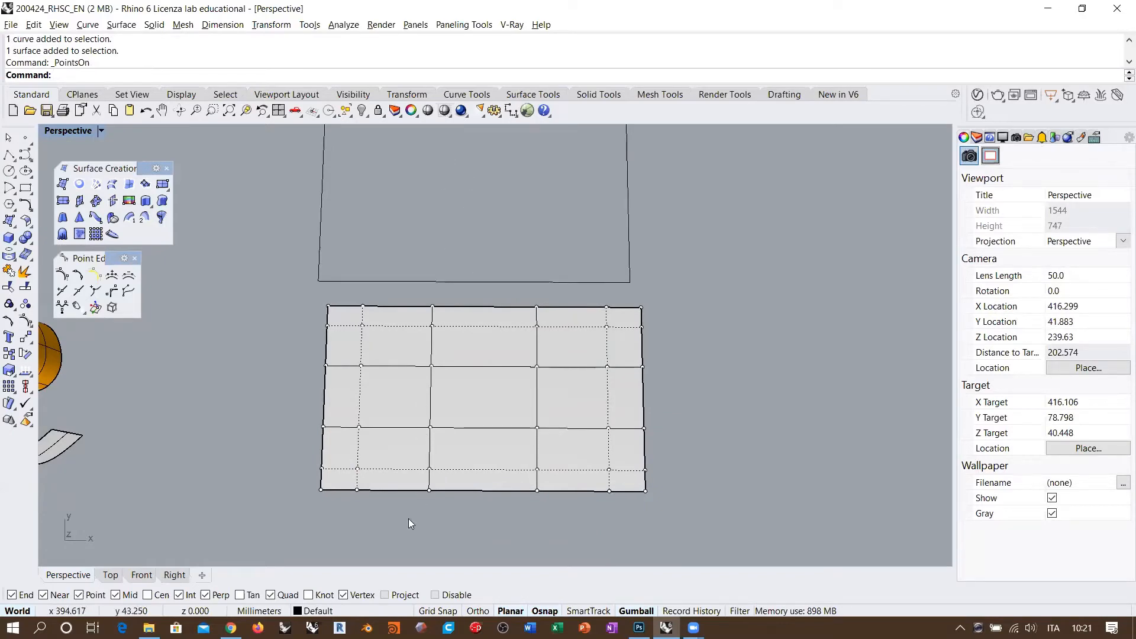
# Select only the four central control points of the network surface and raise them vertically to form a bulge.
pyautogui.moveTo(408, 519); pyautogui.dragTo(571, 349)
pyautogui.keyDown('ctrl'); pyautogui.moveTo(413, 513); pyautogui.dragTo(567, 444); pyautogui.keyUp('ctrl')
pyautogui.moveTo(566, 444); pyautogui.dragTo(489, 408, button='right')
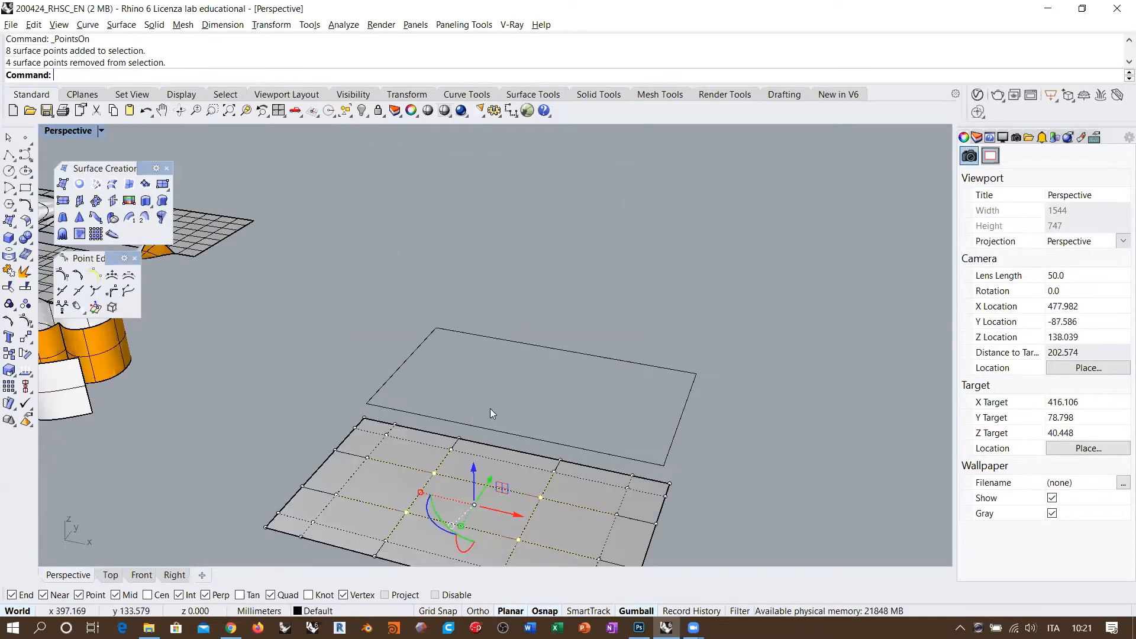
pyautogui.moveTo(473, 470); pyautogui.dragTo(474, 417)
pyautogui.moveTo(474, 417); pyautogui.dragTo(571, 332, button='right')
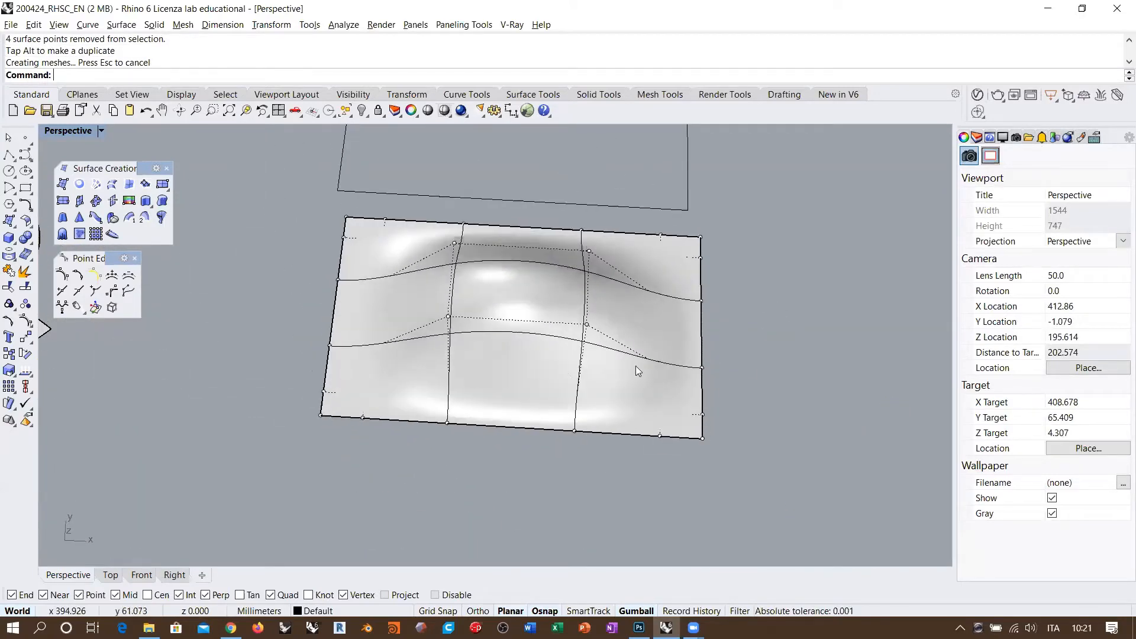
pyautogui.moveTo(637, 369); pyautogui.dragTo(535, 424, button='right')
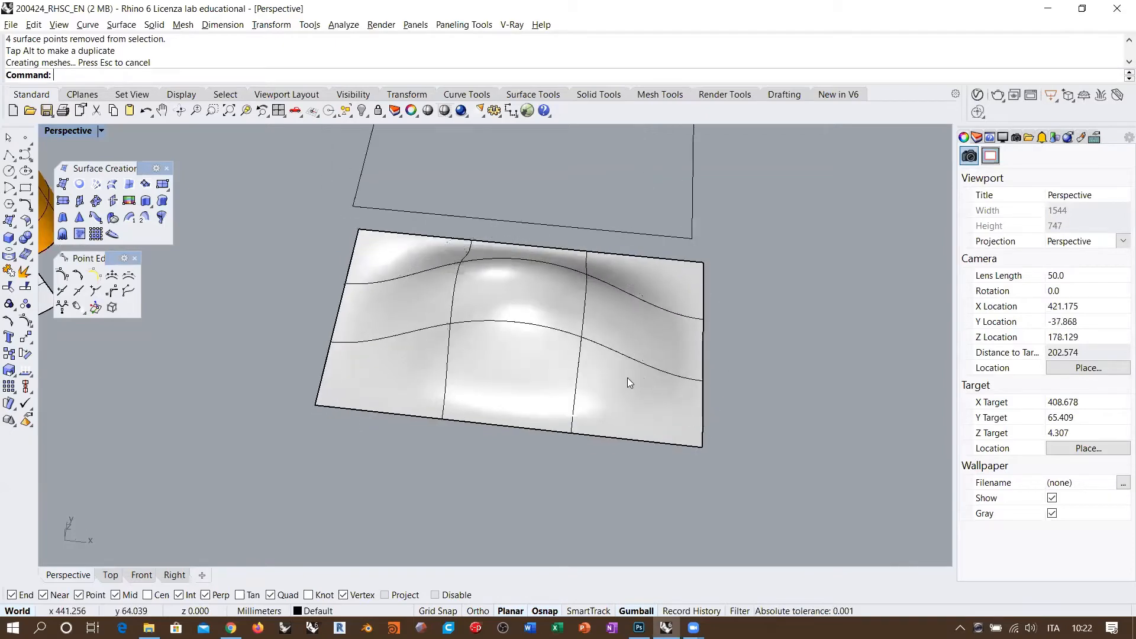
# Undo the control-point lift, the surface's move and the network surface, and leave the rectangle's lines deselected.
pyautogui.scroll(-3, 482, 355)
pyautogui.hotkey('ctrl', 'z')
pyautogui.hotkey('ctrl', 'z')
pyautogui.hotkey('ctrl', 'z')
pyautogui.keyDown('shift'); pyautogui.moveTo(593, 329); pyautogui.dragTo(573, 375, button='right'); pyautogui.keyUp('shift')
pyautogui.moveTo(625, 356); pyautogui.dragTo(336, 185)
pyautogui.moveTo(397, 372); pyautogui.dragTo(421, 388, button='right')
pyautogui.press('Escape')
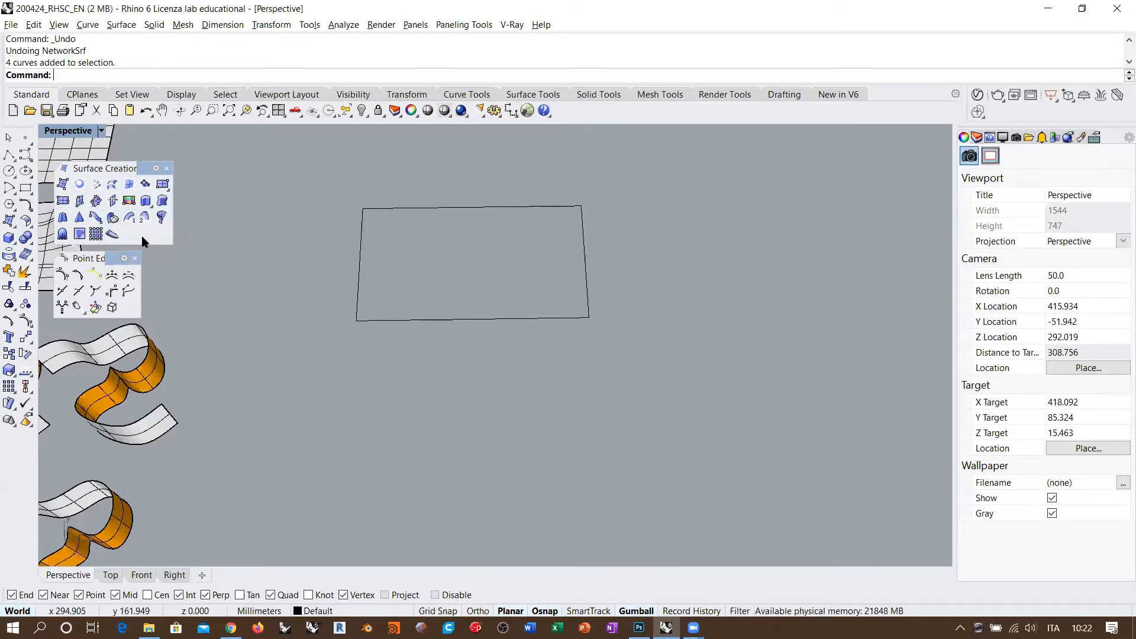
# Preview a curve-network surface from the rectangle's four sides and set its options dialog close to the preview.
pyautogui.click(97, 187)
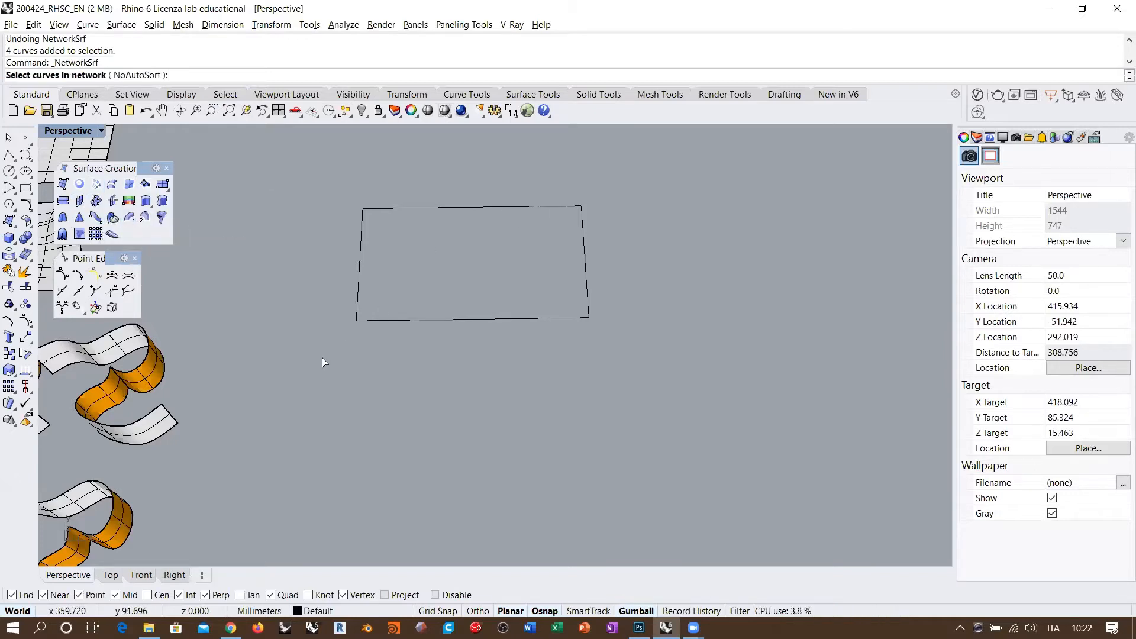
pyautogui.moveTo(322, 358); pyautogui.dragTo(657, 176)
pyautogui.keyDown('shift'); pyautogui.moveTo(493, 258); pyautogui.dragTo(429, 282, button='right'); pyautogui.keyUp('shift')
pyautogui.rightClick(430, 282)
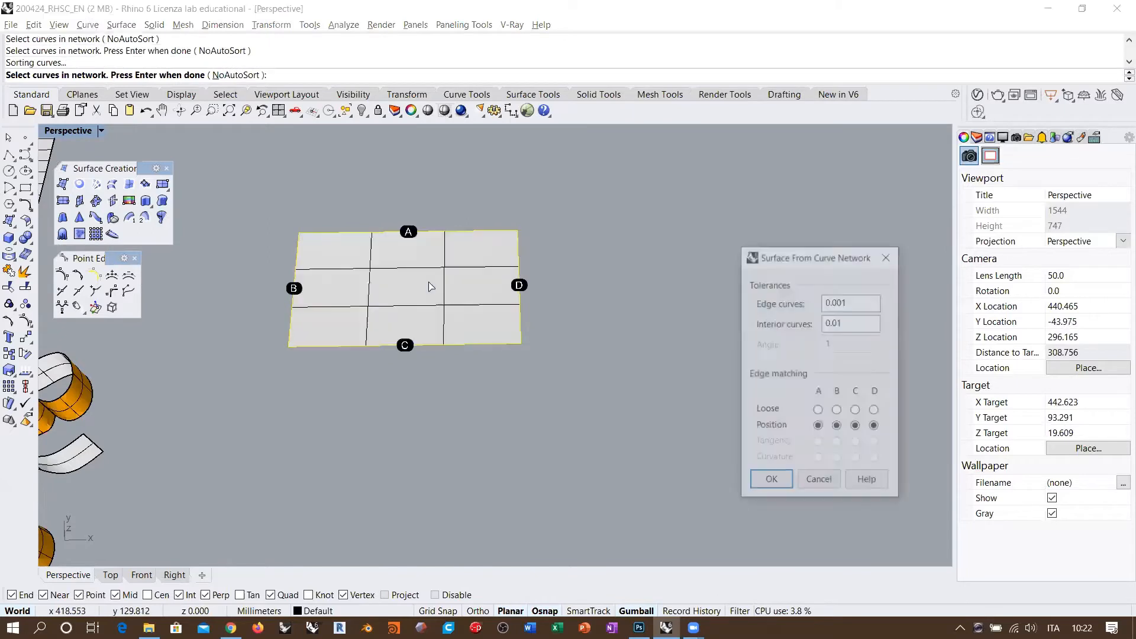
pyautogui.moveTo(784, 259); pyautogui.dragTo(715, 221)
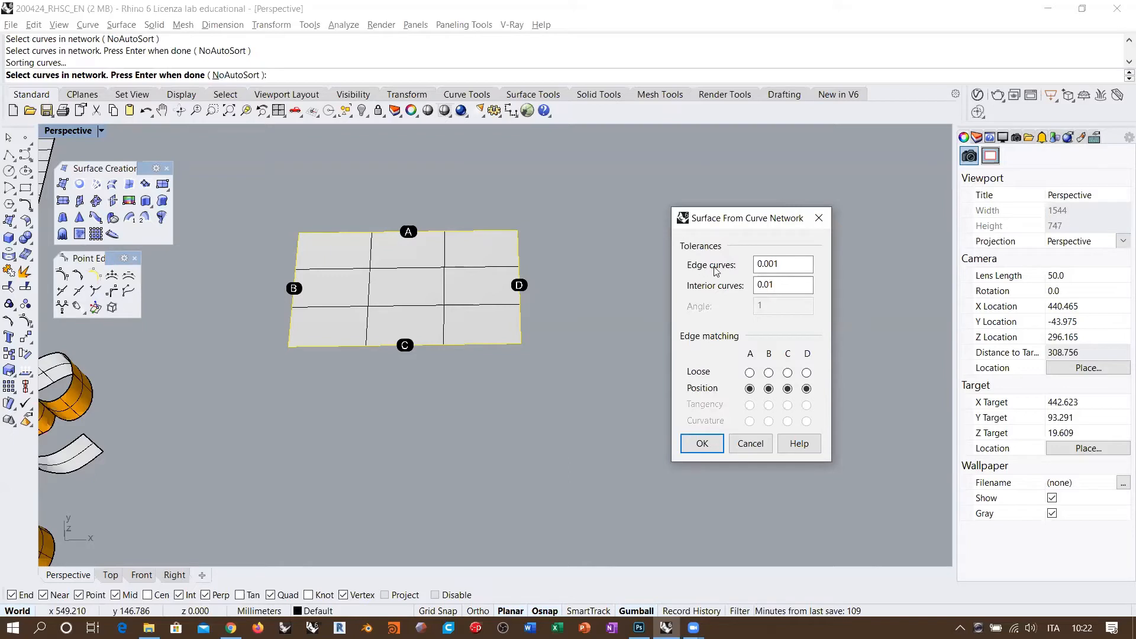
pyautogui.moveTo(791, 265); pyautogui.dragTo(749, 273)
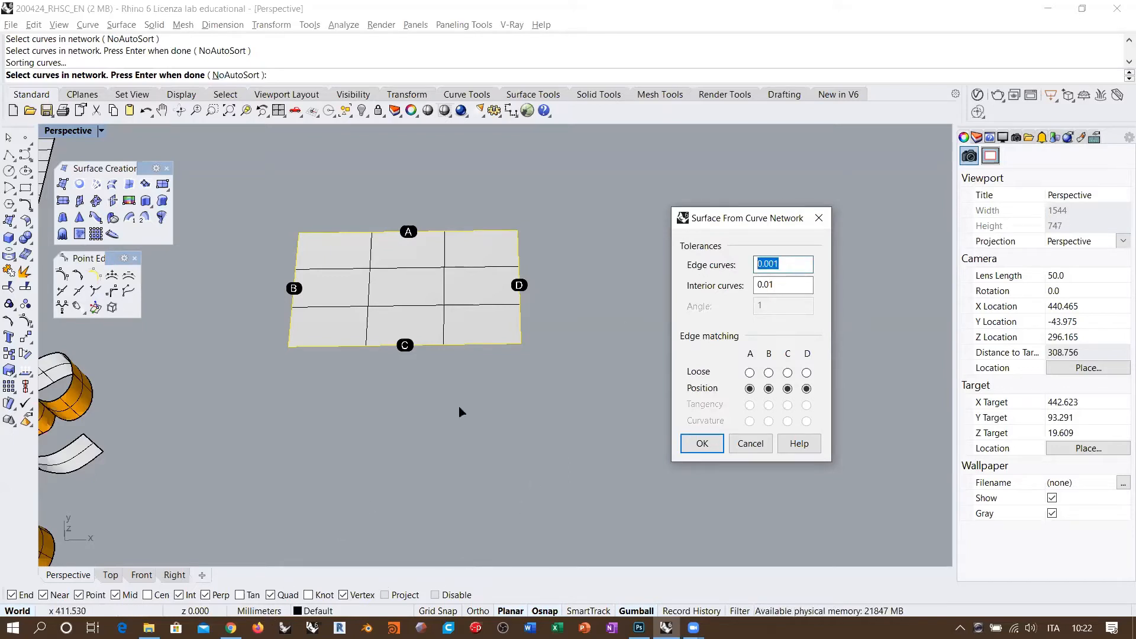
pyautogui.scroll(3, 527, 349)
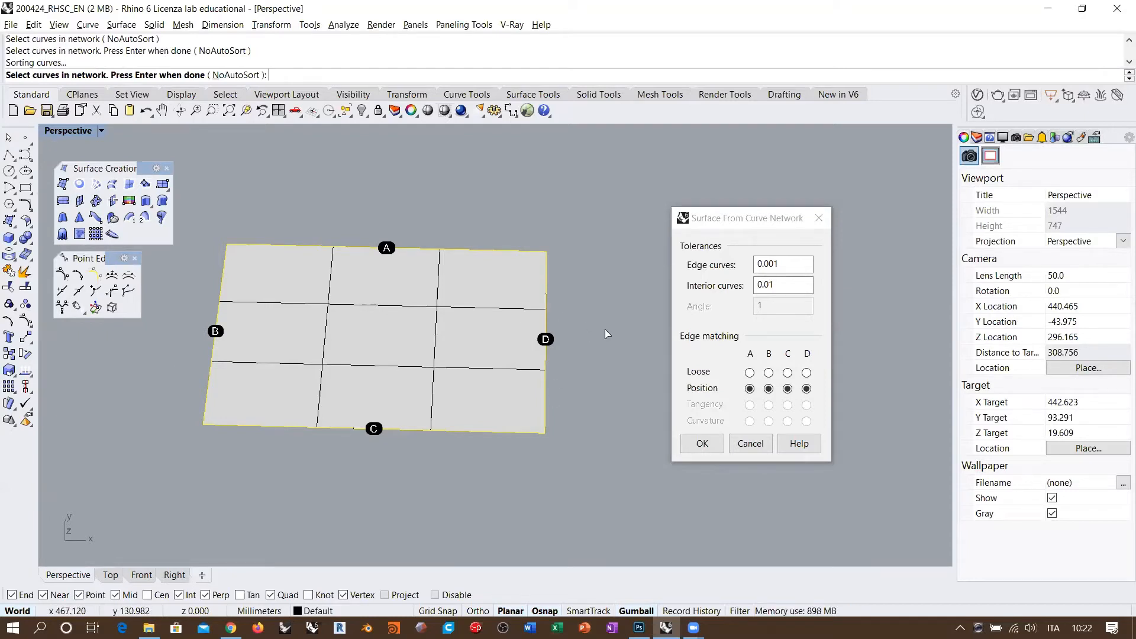
# Examine the edge-curve and interior-curve tolerances of the network surface, and cancel without creating it.
pyautogui.click(790, 264)
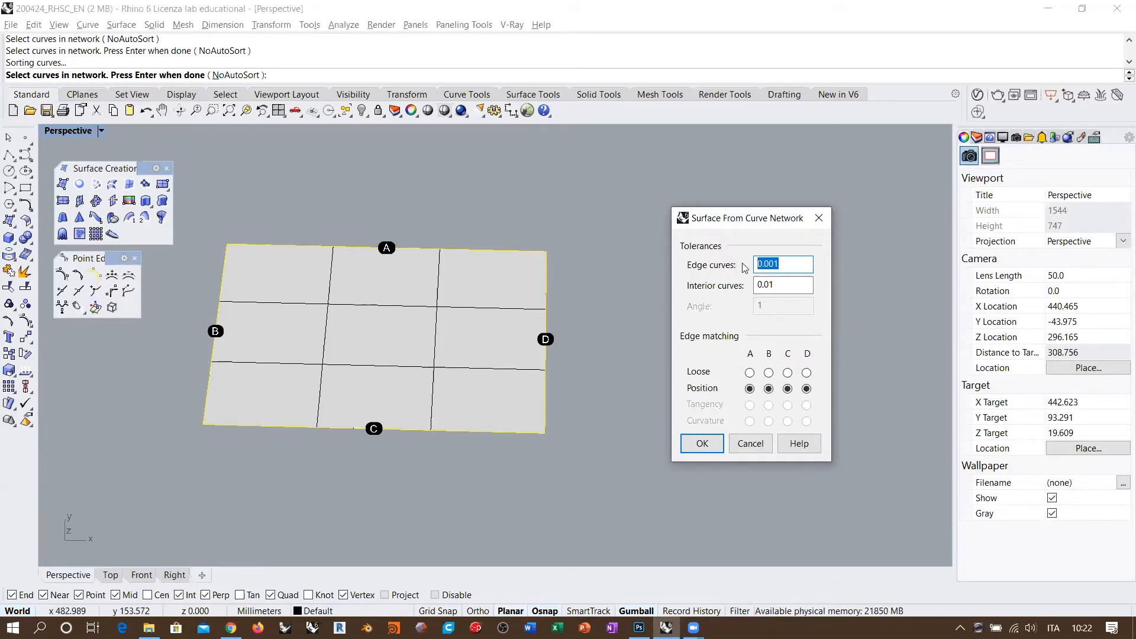
pyautogui.click(791, 262)
pyautogui.moveTo(710, 262); pyautogui.dragTo(714, 272)
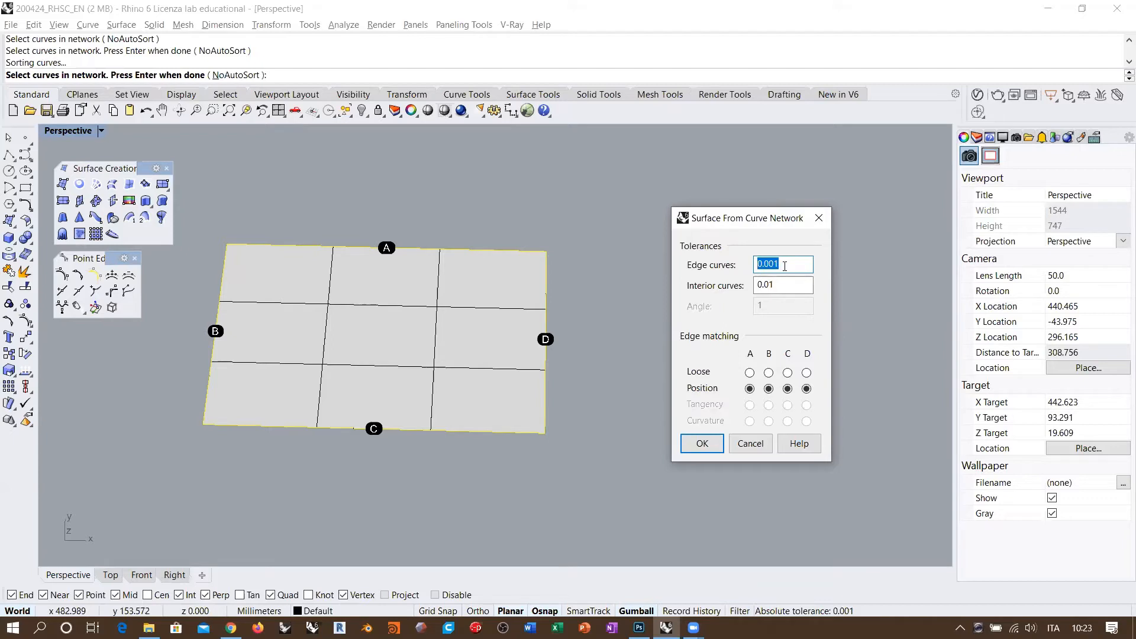
pyautogui.click(788, 286)
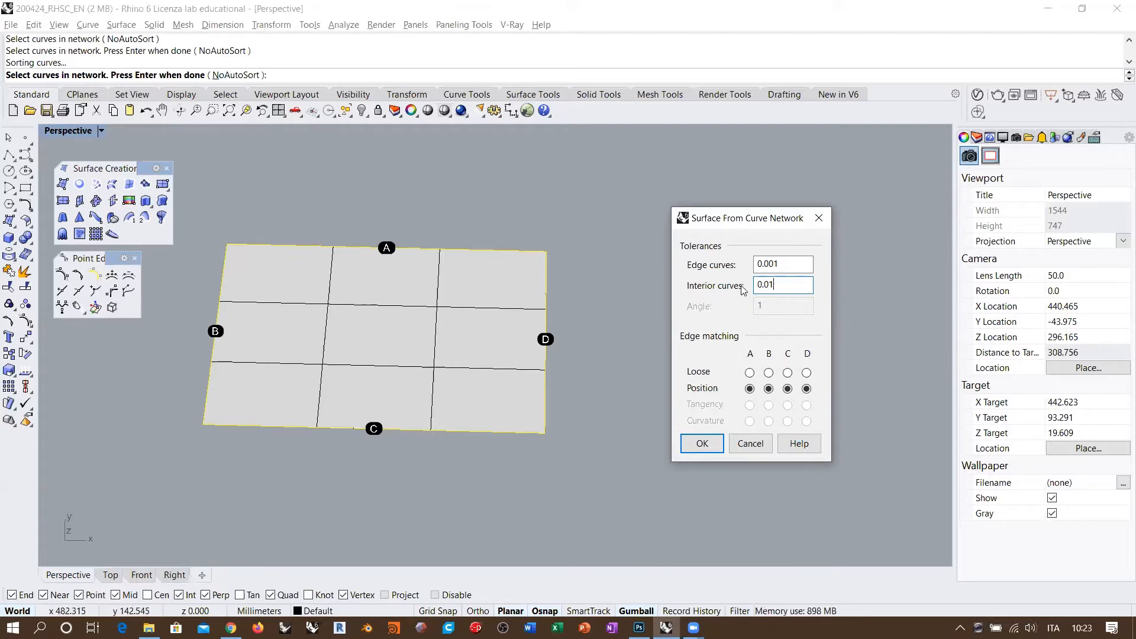
pyautogui.moveTo(780, 283); pyautogui.dragTo(673, 292)
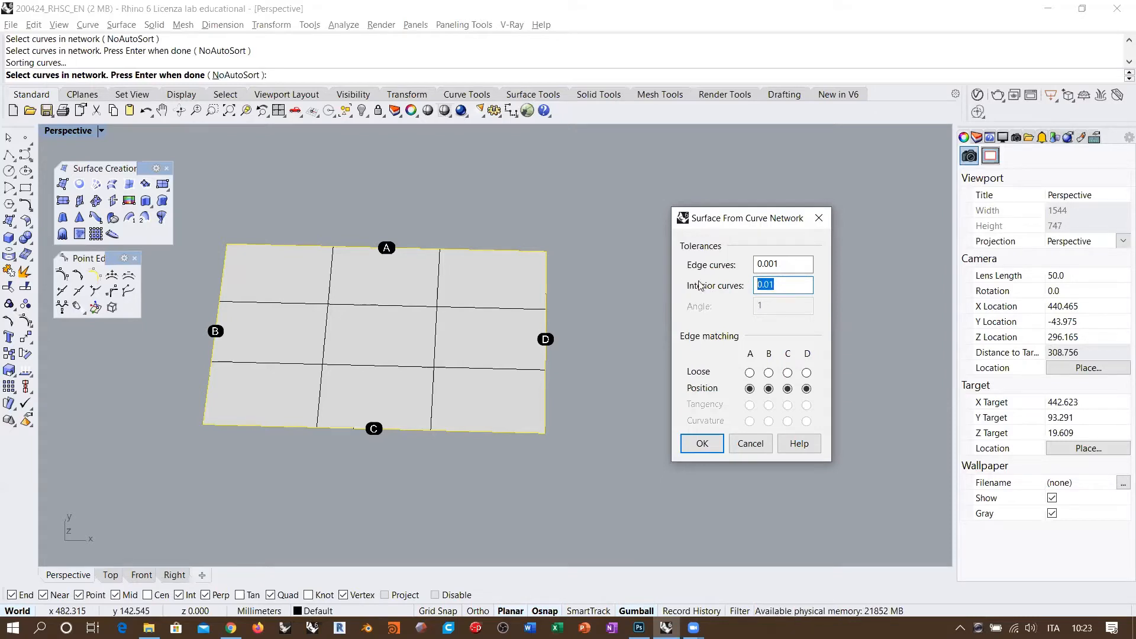
pyautogui.hotkey('shift', 'Tab')
pyautogui.press('Tab')
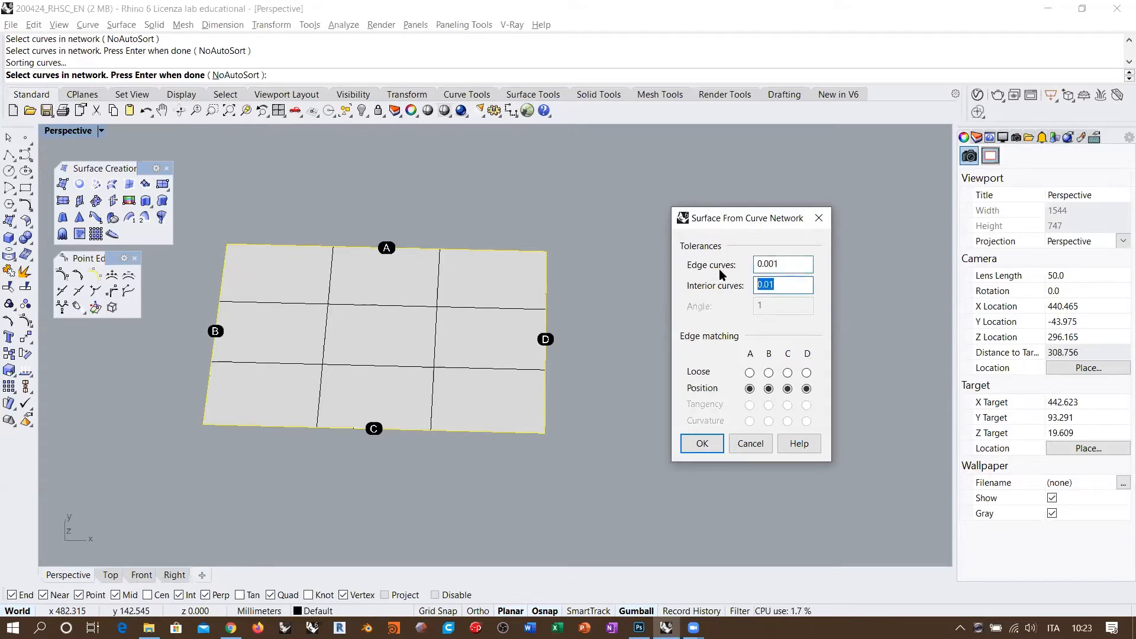
pyautogui.click(768, 263)
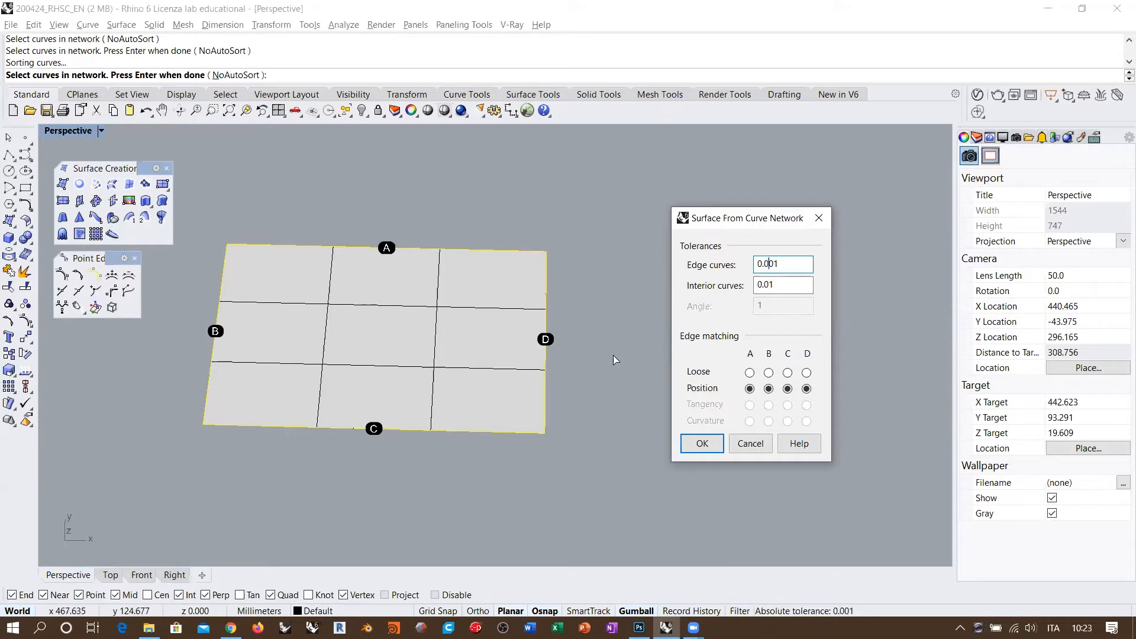
pyautogui.click(760, 444)
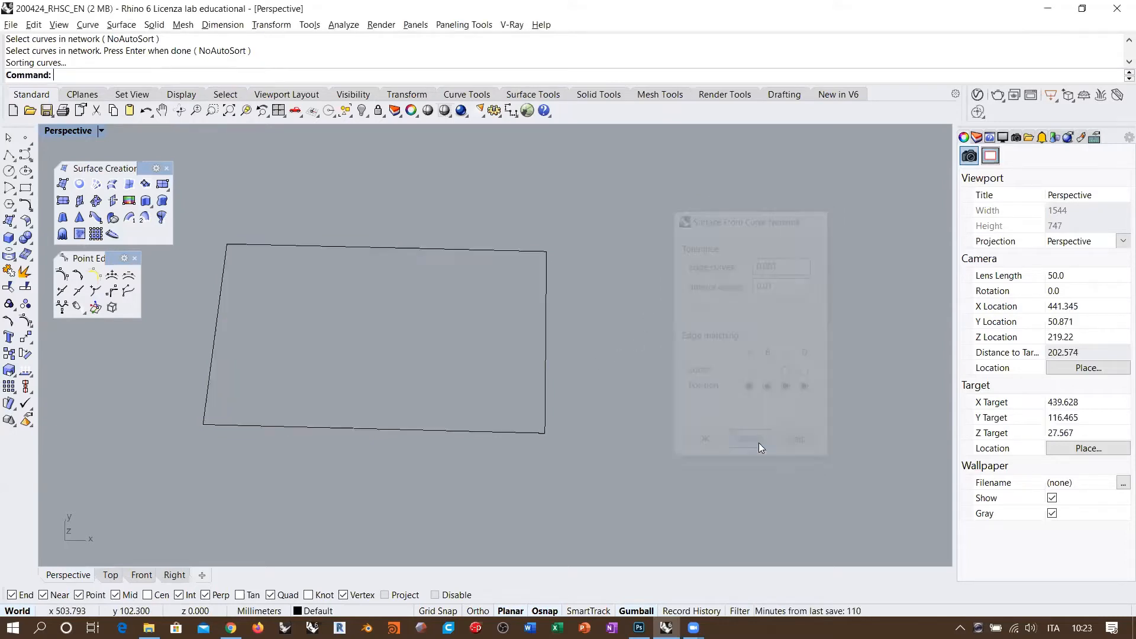
# Delete the rectangle's four lines.
pyautogui.moveTo(438, 393); pyautogui.dragTo(467, 409, button='right')
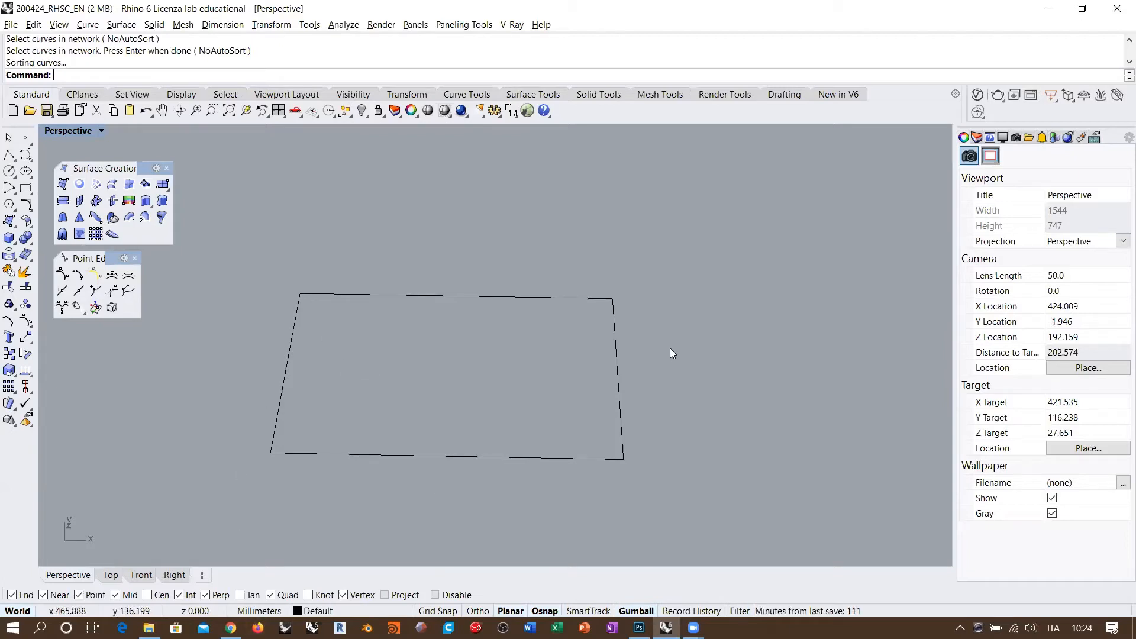
pyautogui.moveTo(670, 459); pyautogui.dragTo(251, 286)
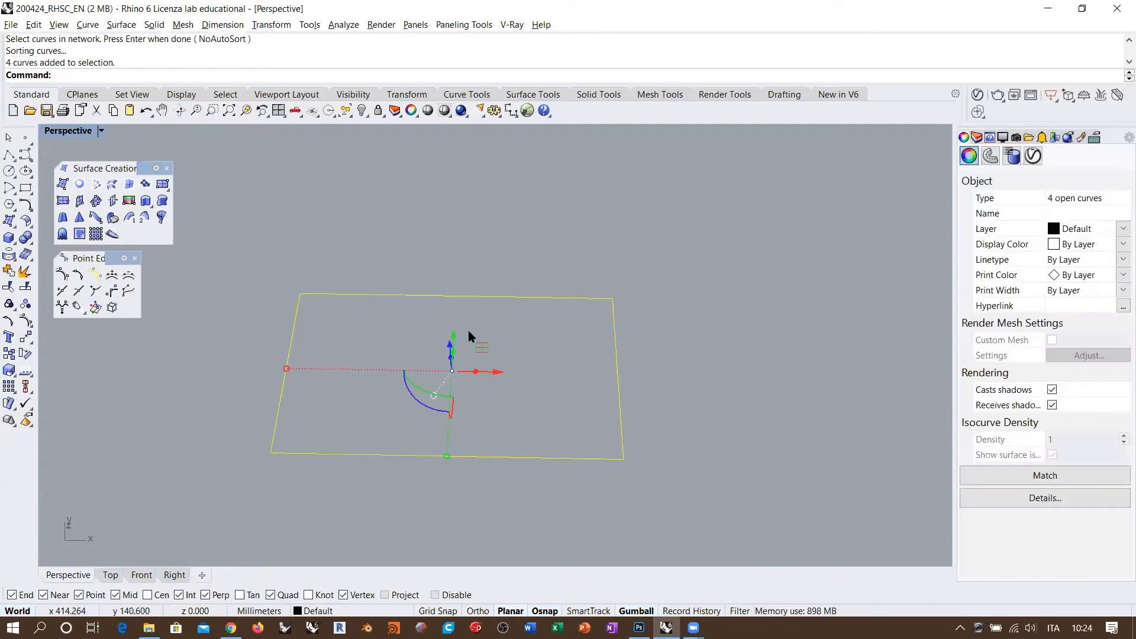
pyautogui.press('Delete')
# Draw a degree-2 wavy control-point curve in the empty area beside the green, red and black curves as the near side of a new boundary.
pyautogui.scroll(-10, 518, 290)
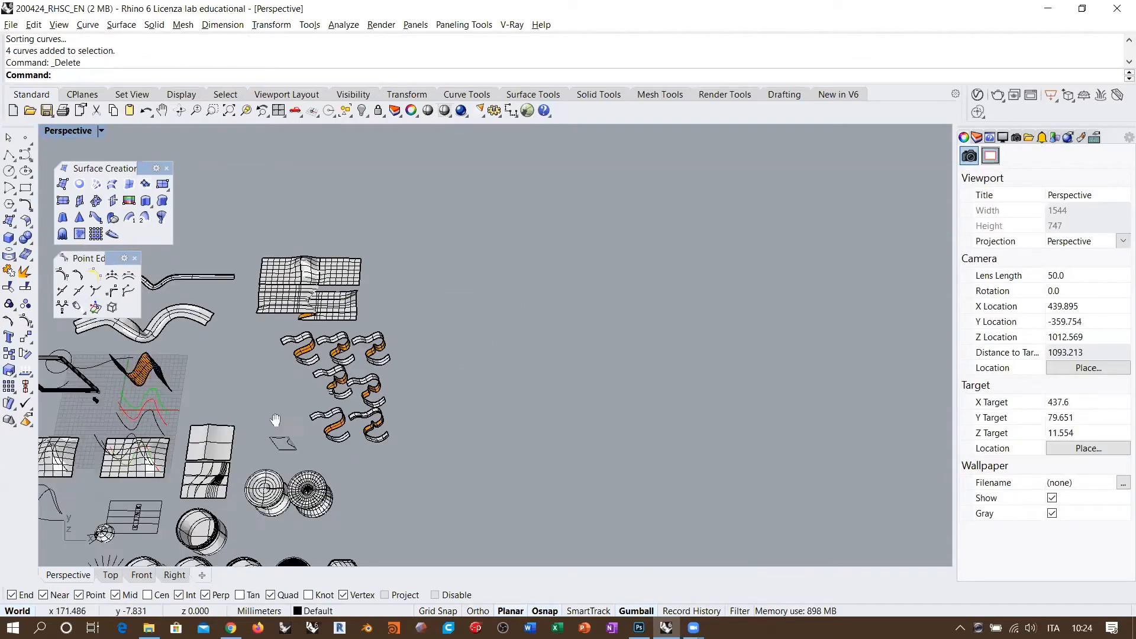
pyautogui.scroll(10, 525, 362)
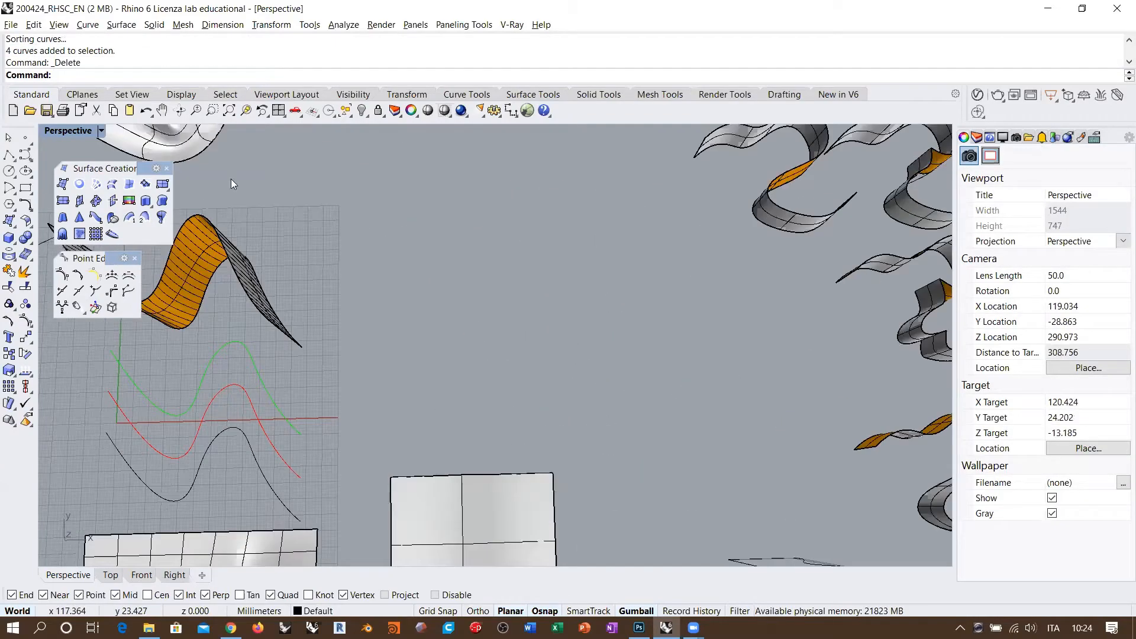
pyautogui.click(25, 154)
pyautogui.click(386, 361)
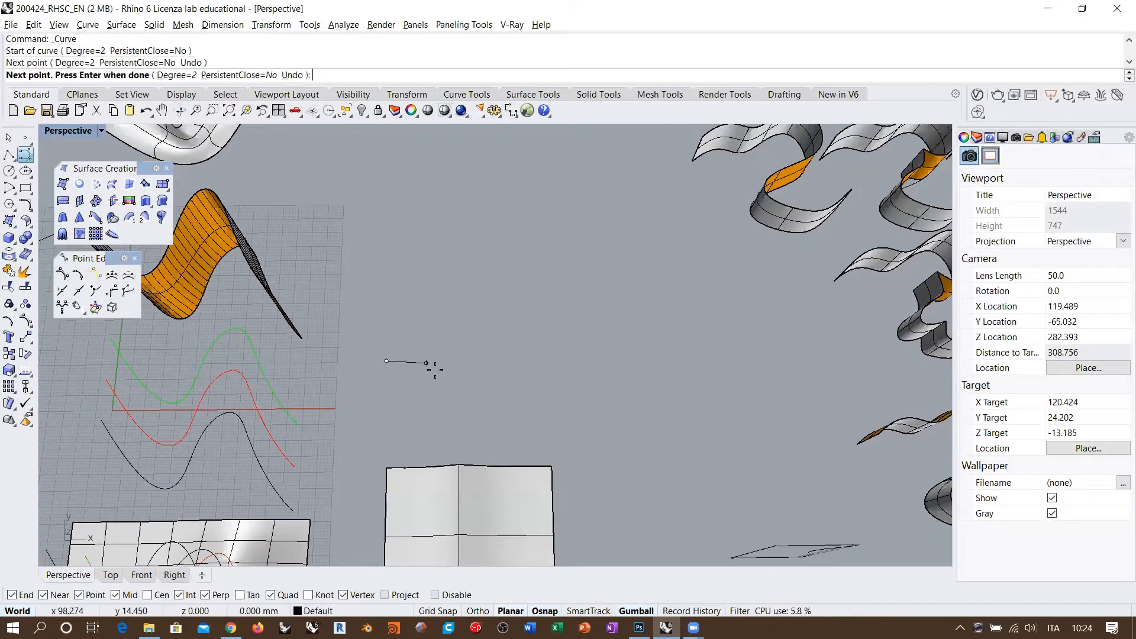
pyautogui.click(457, 386)
pyautogui.click(497, 368)
pyautogui.click(538, 351)
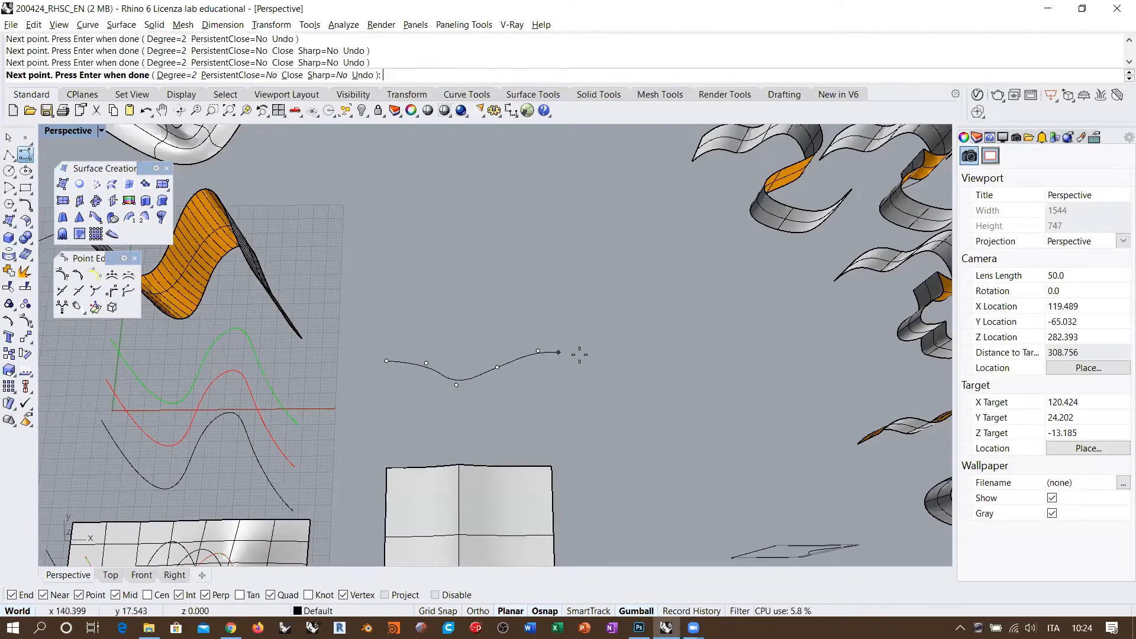
pyautogui.rightClick(596, 384)
# Draw a second degree-2 wavy curve from the first curve's right end, running away from it as the boundary's right side.
pyautogui.moveTo(593, 359); pyautogui.dragTo(590, 373, button='right')
pyautogui.rightClick(590, 374)
pyautogui.click(582, 390)
pyautogui.click(594, 356)
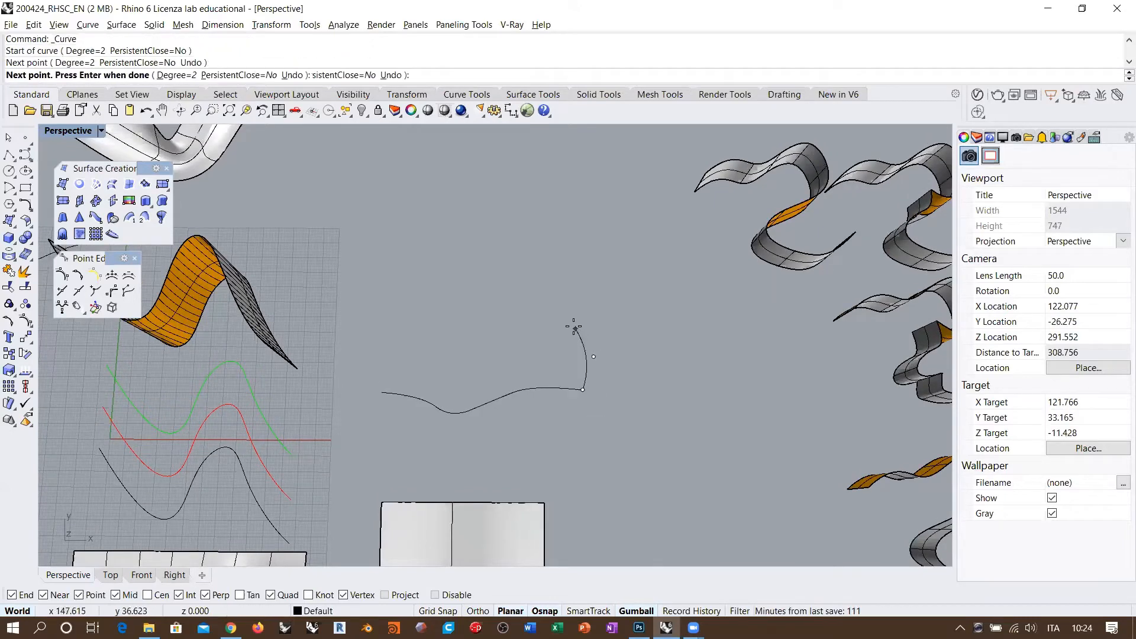
pyautogui.click(573, 326)
pyautogui.click(567, 297)
pyautogui.click(577, 257)
pyautogui.rightClick(576, 264)
# Draw a third degree-2 wavy curve from the right side's far end to form the boundary's far side.
pyautogui.rightClick(576, 263)
pyautogui.click(576, 257)
pyautogui.click(525, 246)
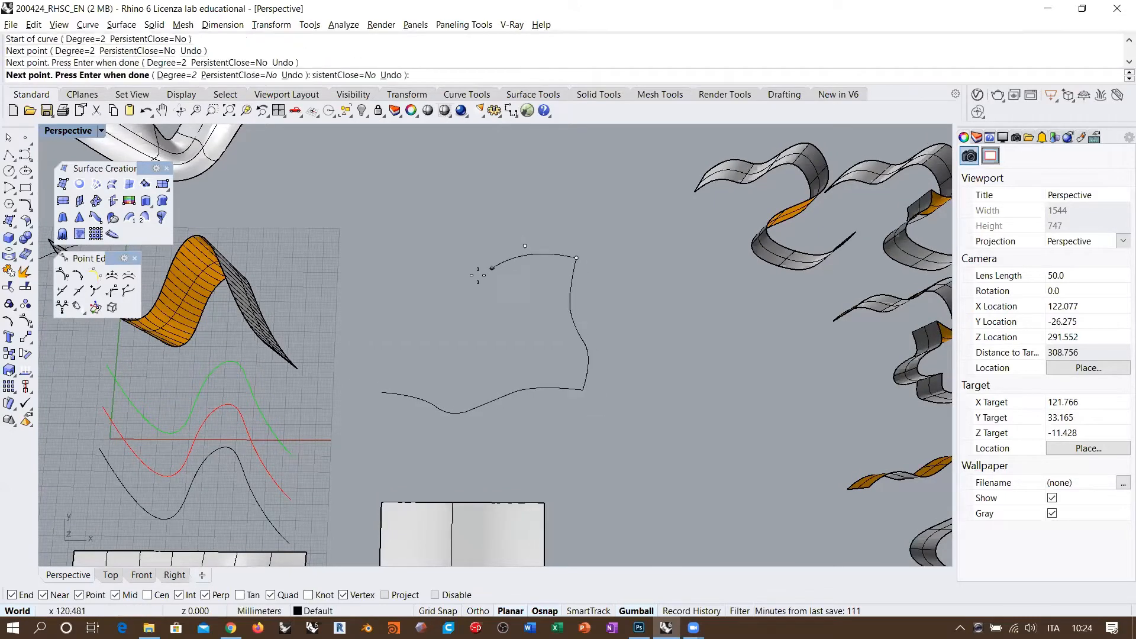
pyautogui.click(456, 284)
pyautogui.click(374, 258)
pyautogui.rightClick(375, 259)
# Draw a fourth degree-2 wavy curve from the far side's free end to the first curve's start, closing the outline.
pyautogui.rightClick(375, 259)
pyautogui.click(375, 258)
pyautogui.click(351, 293)
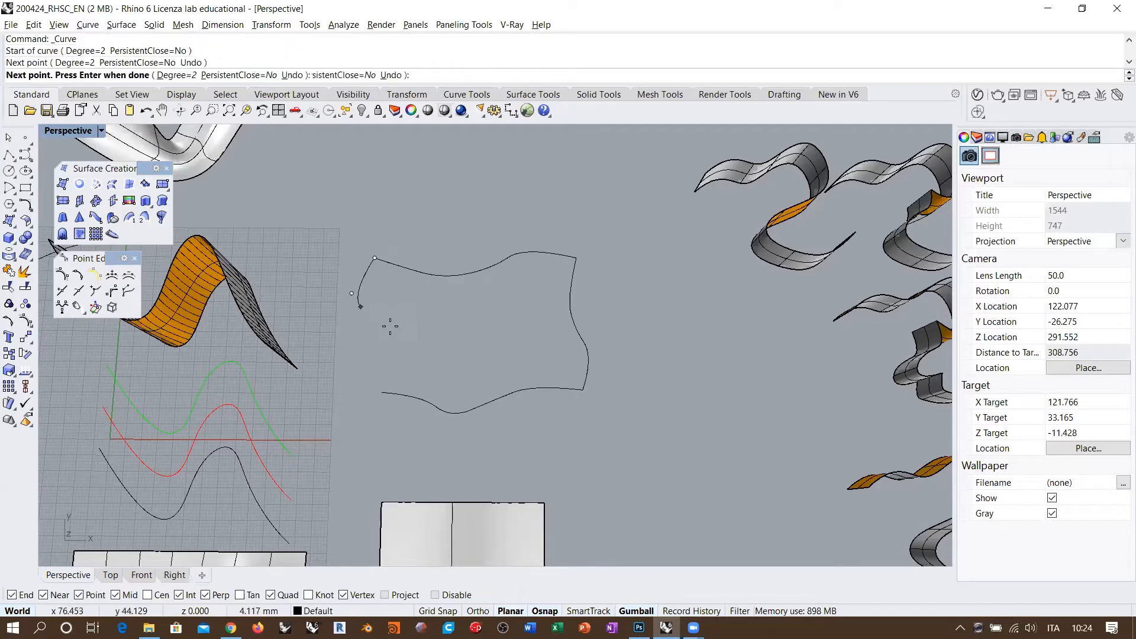
pyautogui.click(390, 326)
pyautogui.click(402, 349)
pyautogui.click(382, 392)
pyautogui.rightClick(382, 392)
# Select all four curves of the wavy outline.
pyautogui.keyDown('shift'); pyautogui.moveTo(514, 414); pyautogui.dragTo(539, 429, button='right'); pyautogui.keyUp('shift')
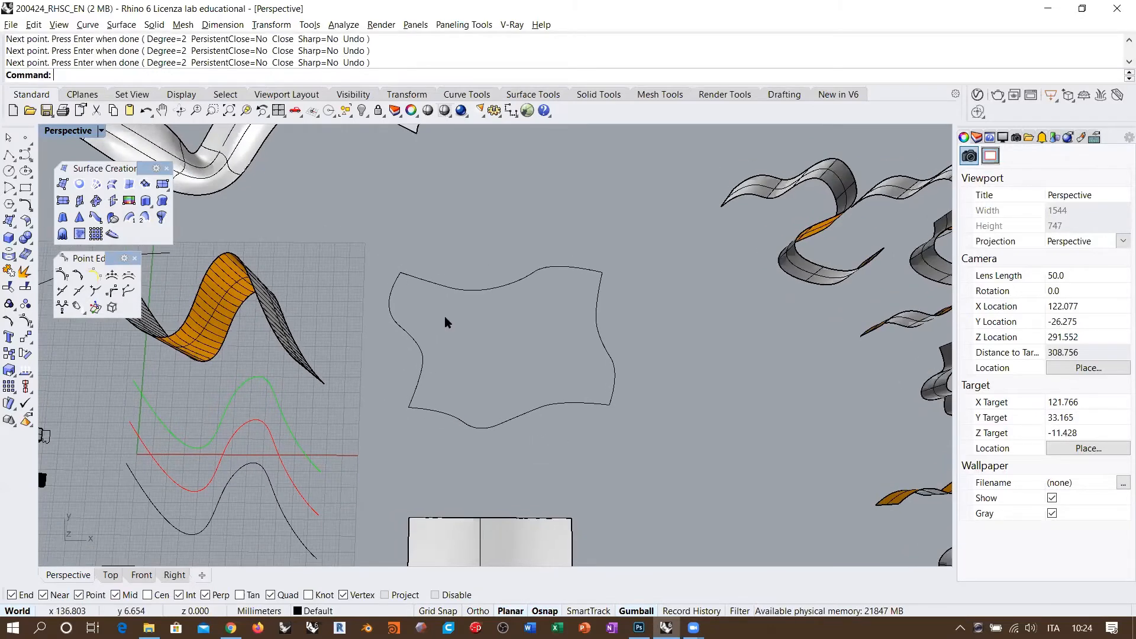
pyautogui.moveTo(379, 254); pyautogui.dragTo(633, 441)
pyautogui.moveTo(494, 316); pyautogui.dragTo(478, 292, button='right')
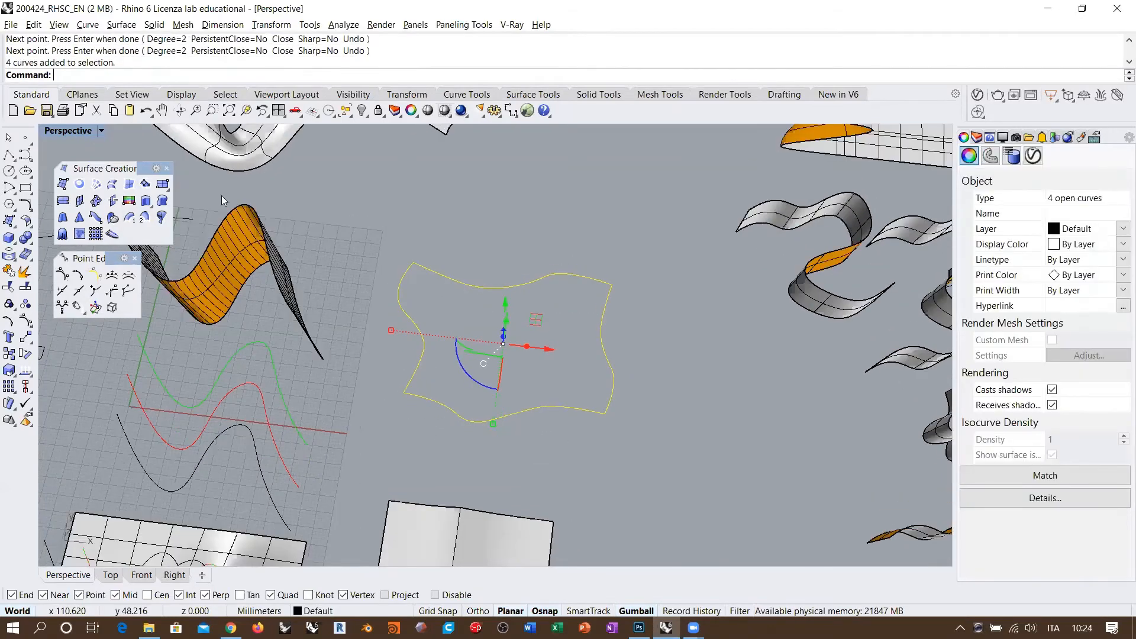
pyautogui.click(111, 184)
pyautogui.moveTo(616, 368); pyautogui.dragTo(493, 345, button='right')
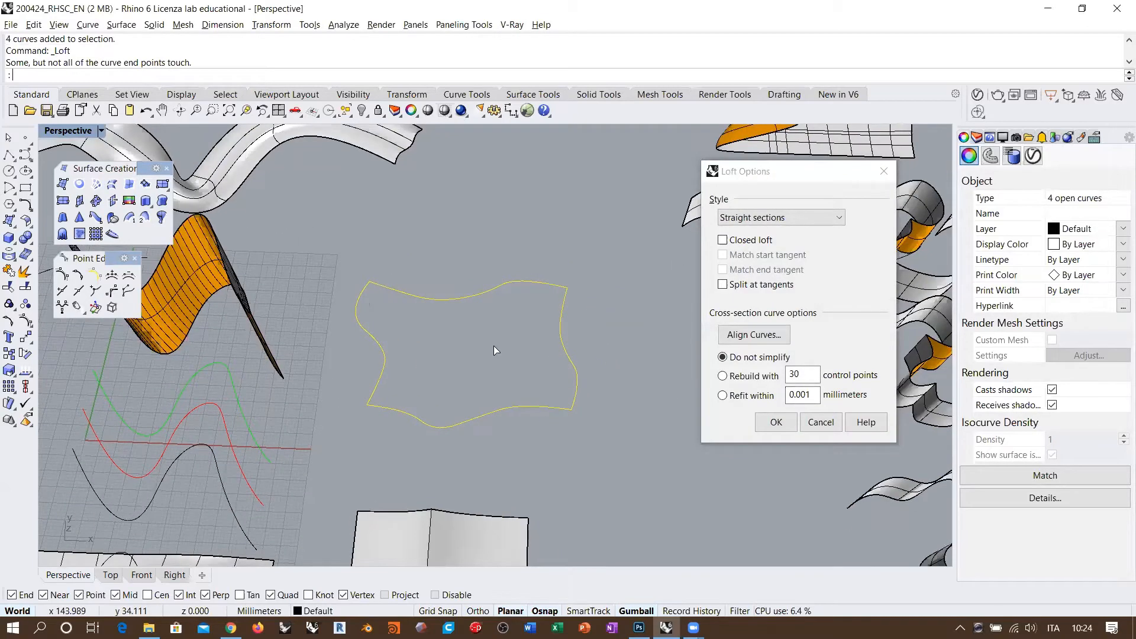
pyautogui.click(883, 173)
# Start a curve-network surface from the four selected curves and examine its preview grid and edge-curve tolerance.
pyautogui.click(95, 184)
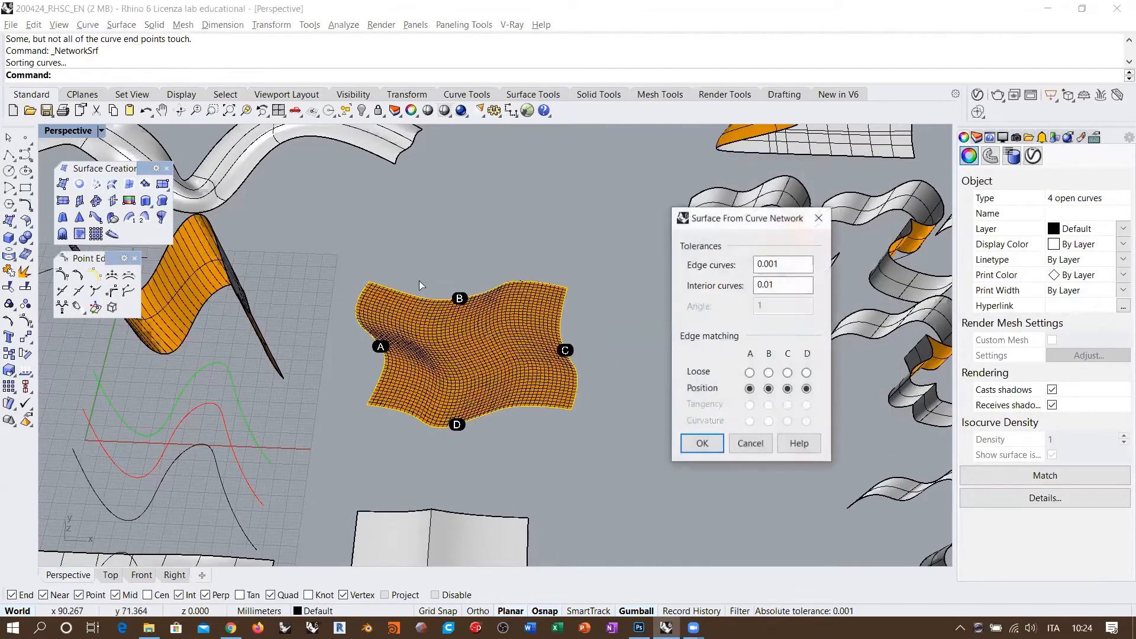
pyautogui.scroll(5, 497, 349)
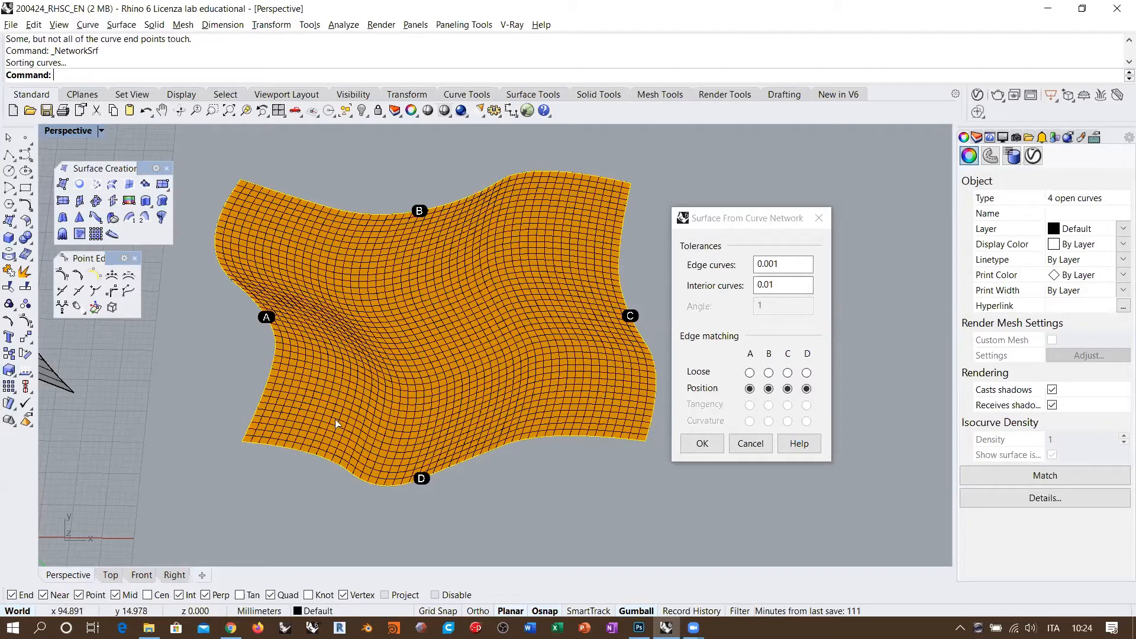
pyautogui.click(704, 264)
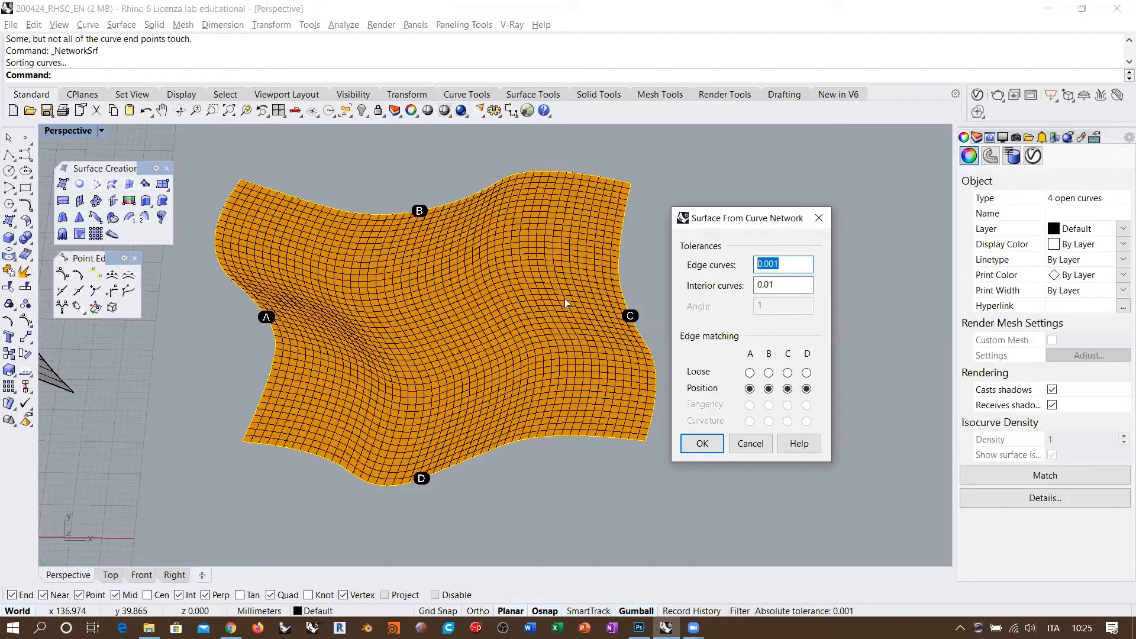
pyautogui.moveTo(552, 327); pyautogui.dragTo(505, 305, button='right')
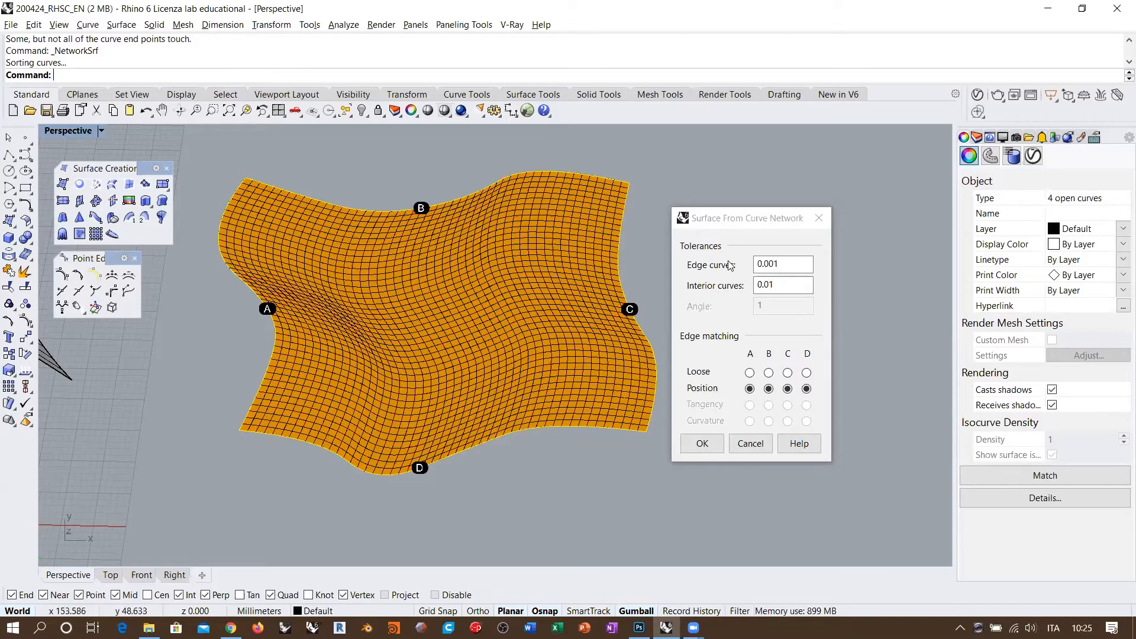
pyautogui.click(703, 265)
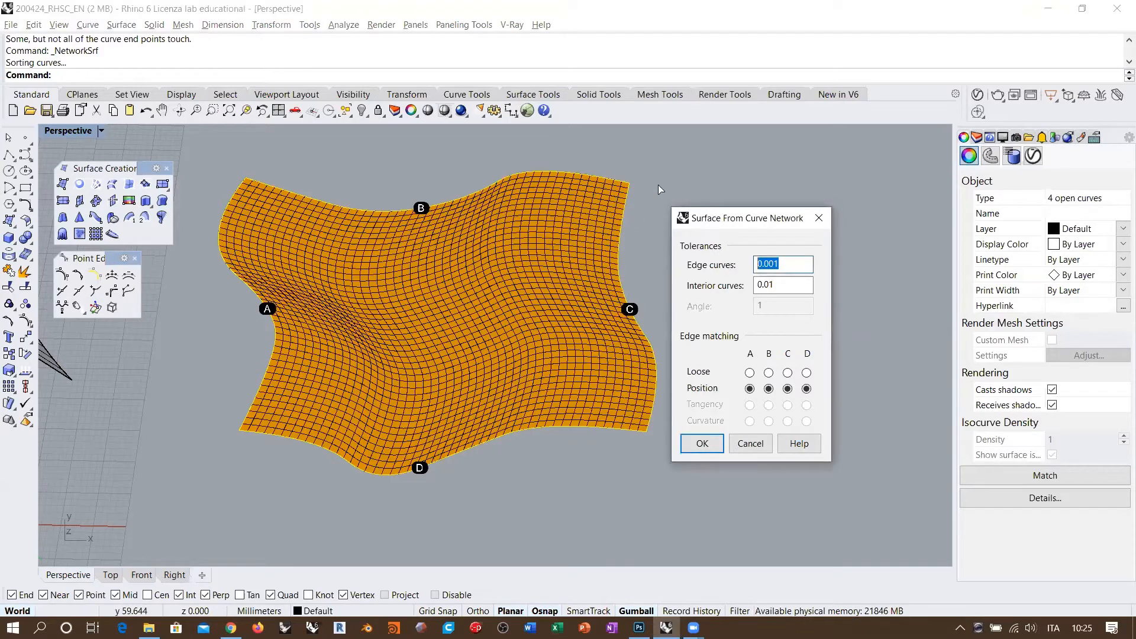
# Set the network surface's edge-curve tolerance to 0.1 and inspect how its edge follows boundary curve D.
pyautogui.click(797, 261)
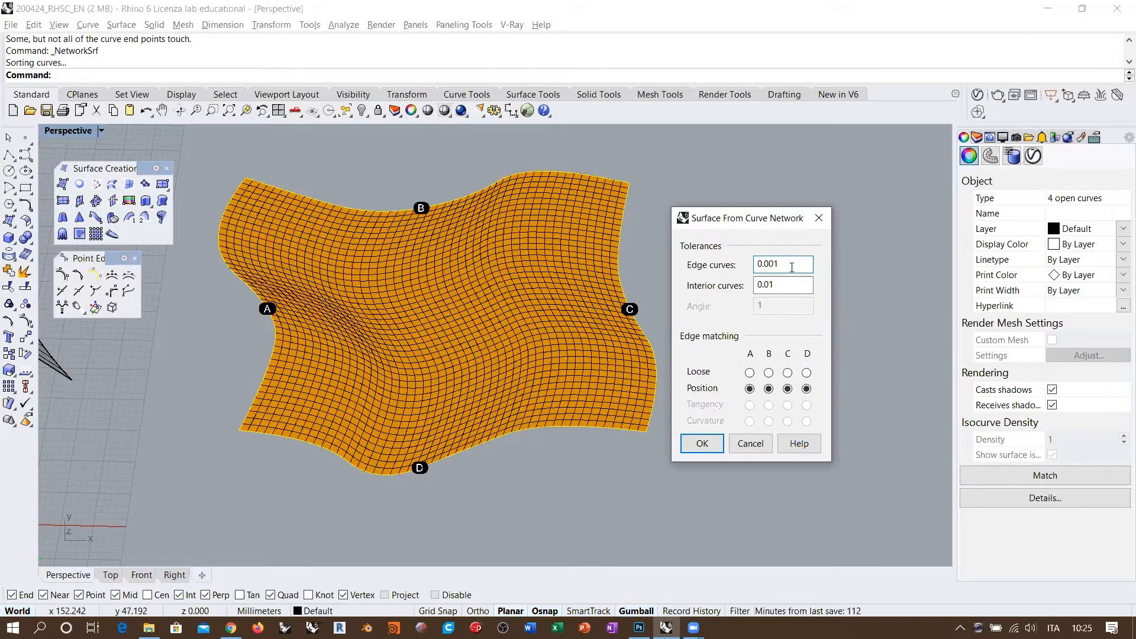
pyautogui.moveTo(765, 264); pyautogui.dragTo(788, 263)
pyautogui.write('1')
pyautogui.press('Tab')
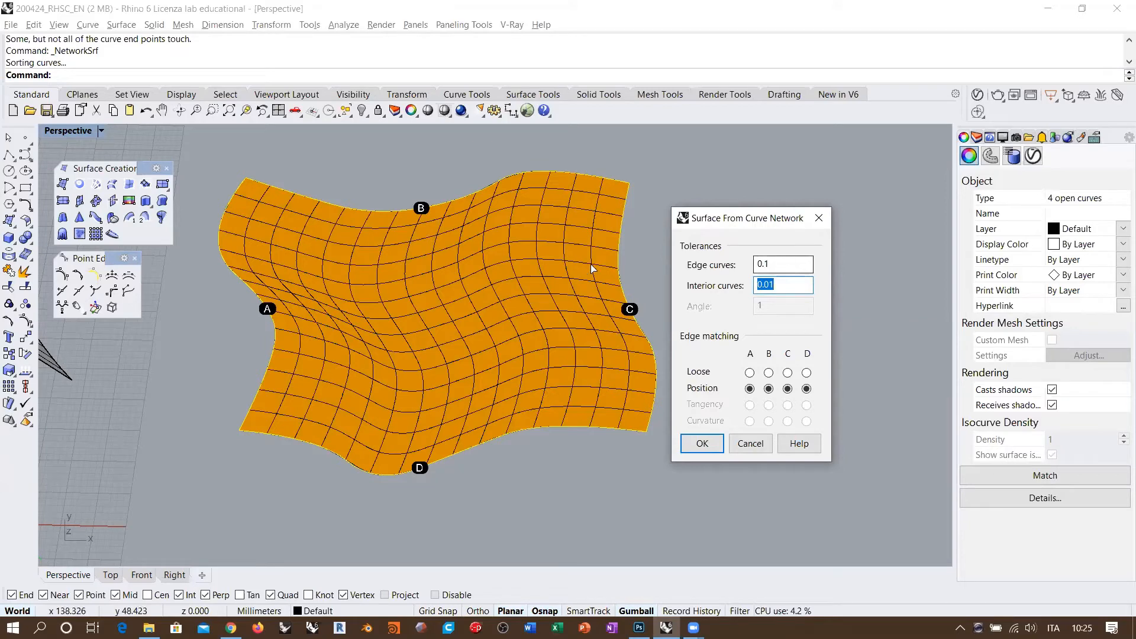
pyautogui.scroll(6, 365, 426)
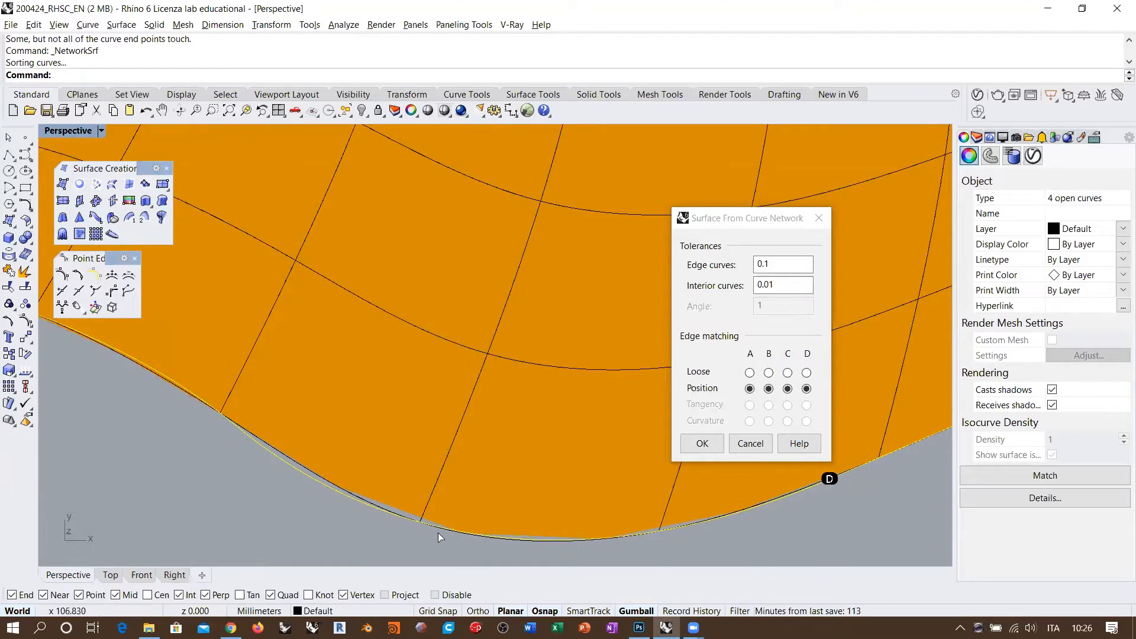
pyautogui.scroll(-10, 386, 425)
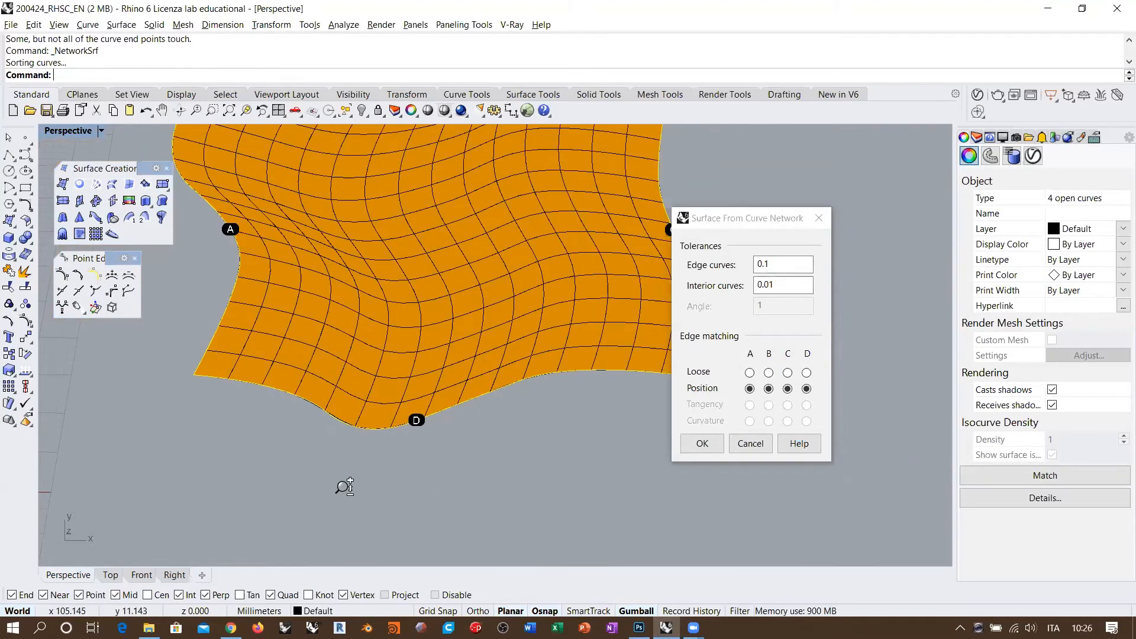
pyautogui.moveTo(436, 389); pyautogui.dragTo(466, 333, button='right')
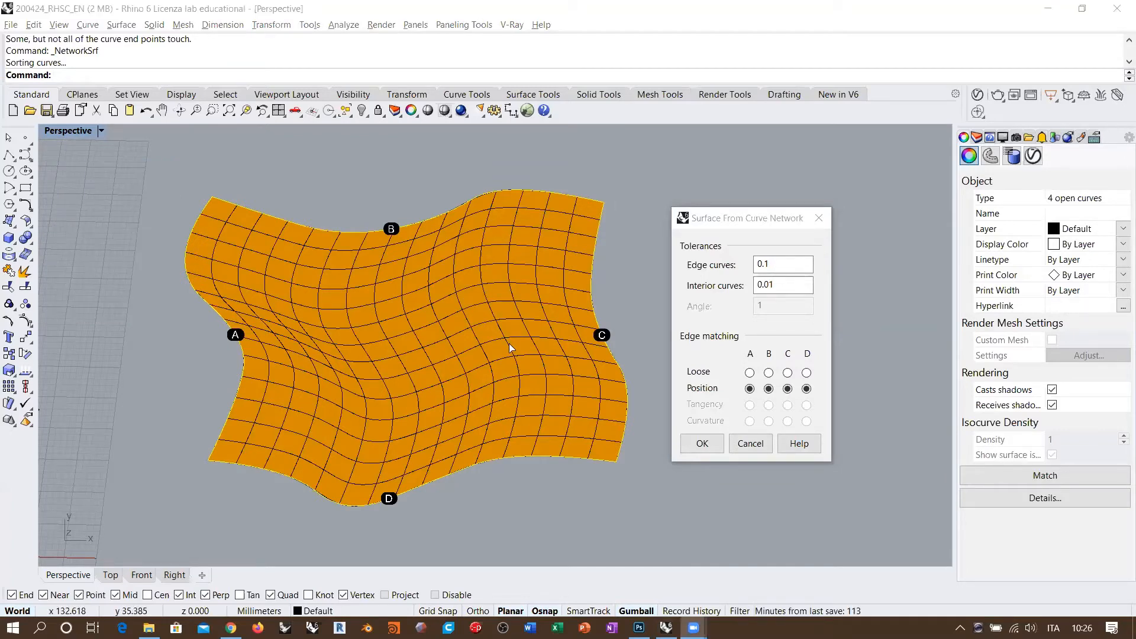
pyautogui.moveTo(510, 347); pyautogui.dragTo(596, 308, button='right')
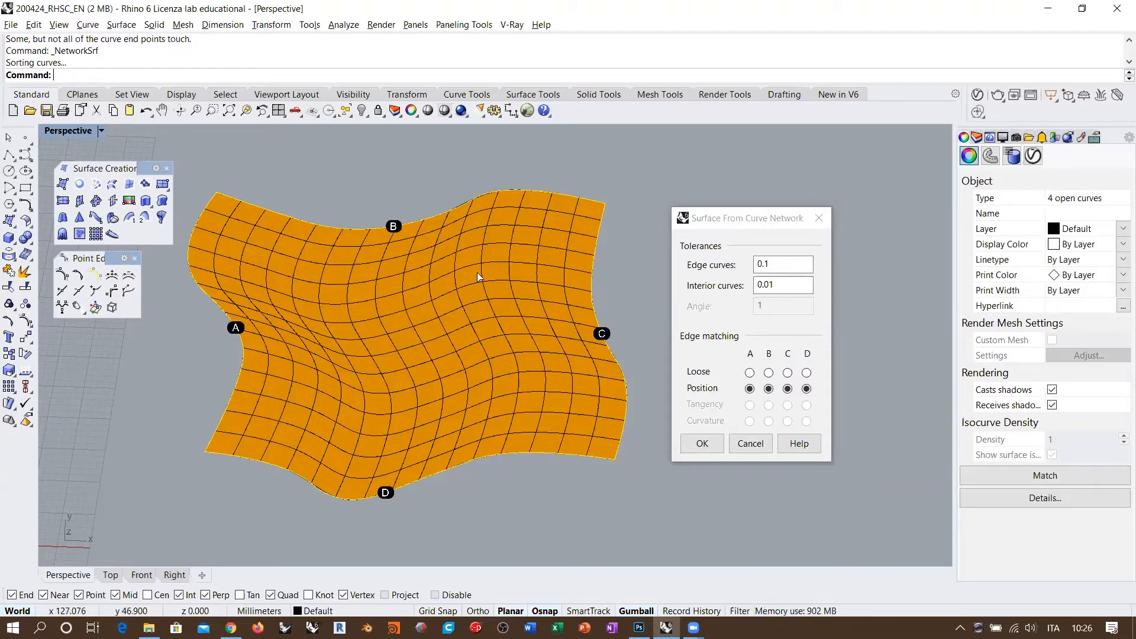
# Create the network surface with the 0.1 edge-curve tolerance and move it along X, clear of its boundary curves.
pyautogui.click(702, 443)
pyautogui.scroll(-3, 415, 362)
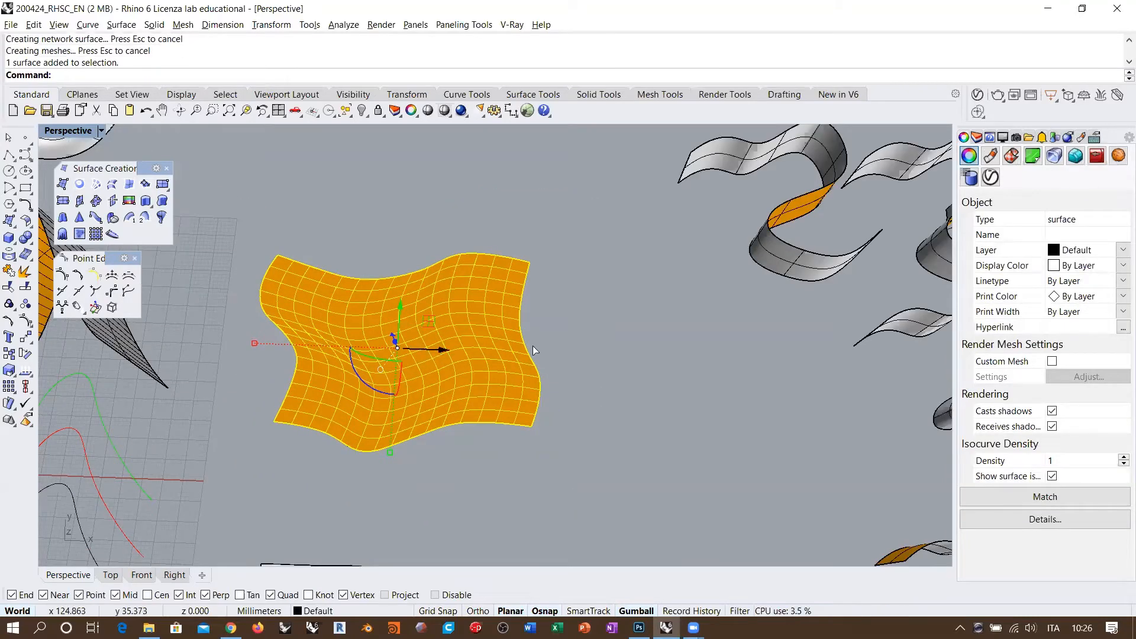
pyautogui.moveTo(447, 349); pyautogui.dragTo(751, 355)
pyautogui.click(765, 483)
pyautogui.scroll(6, 731, 375)
pyautogui.keyDown('shift'); pyautogui.moveTo(730, 376); pyautogui.dragTo(536, 341, button='right'); pyautogui.keyUp('shift')
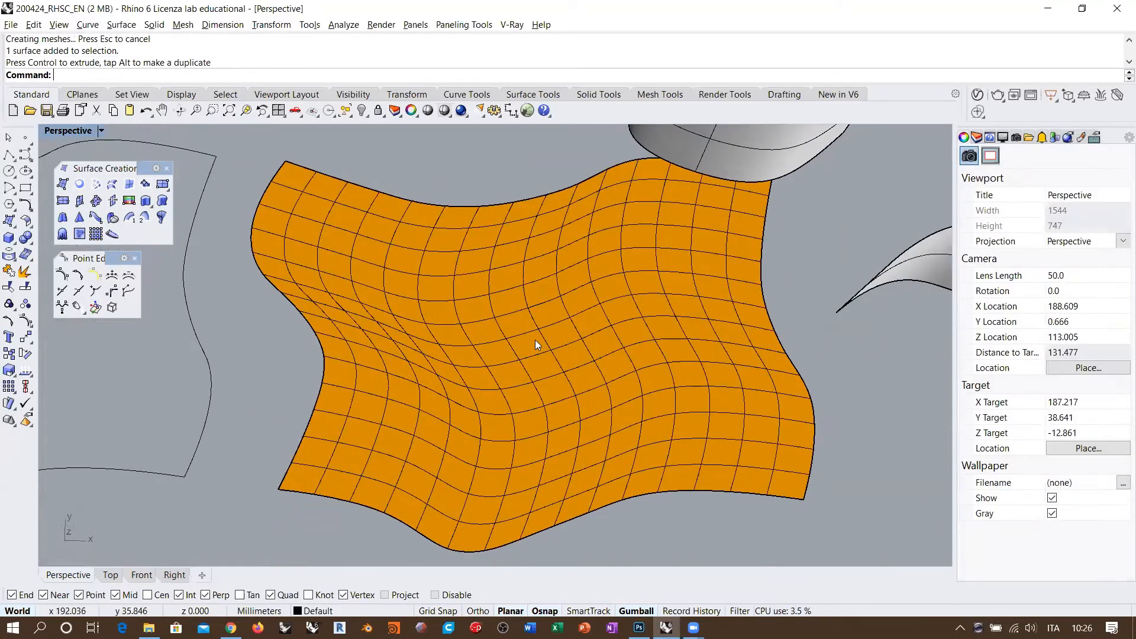
# Examine the moved surface's object details for its degree and control-point count in U and V.
pyautogui.click(510, 365)
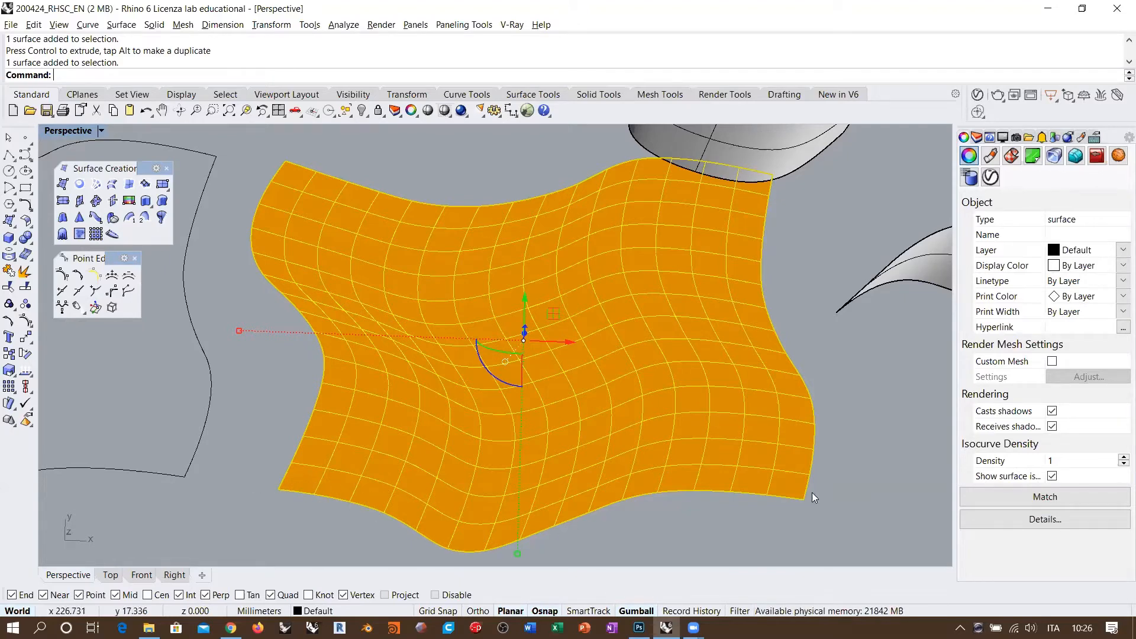
pyautogui.scroll(-2, 372, 421)
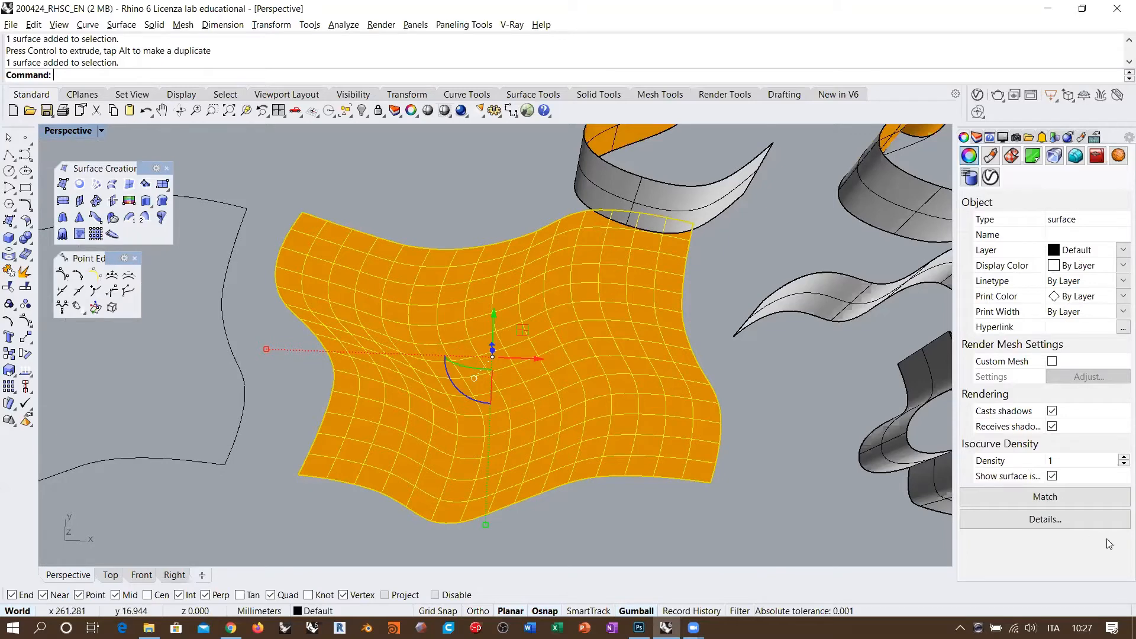
pyautogui.click(1066, 519)
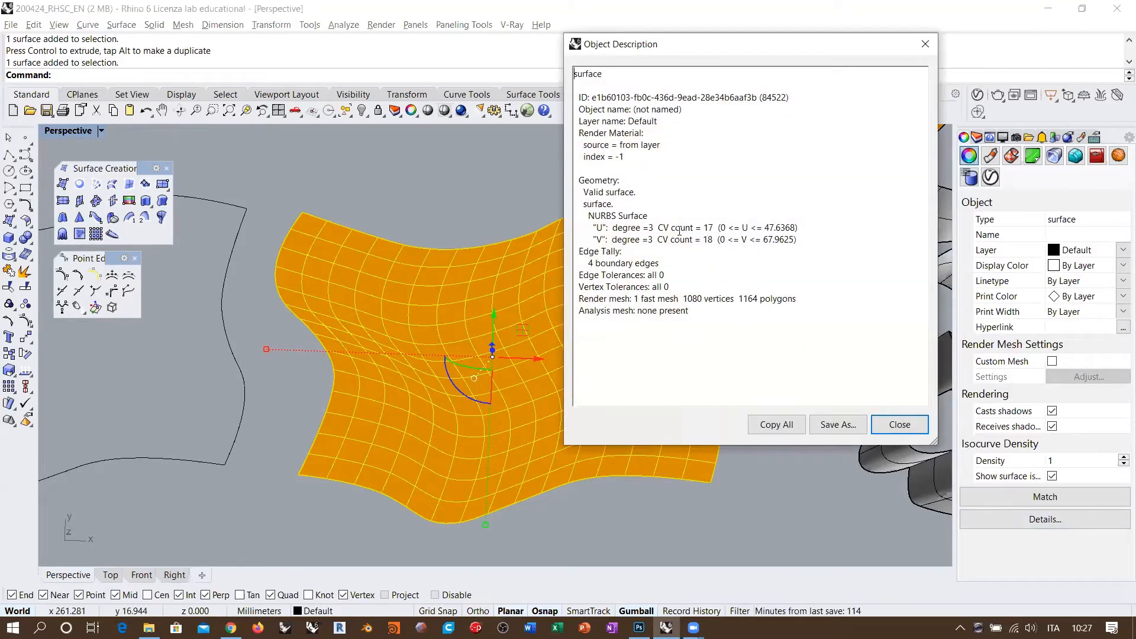
pyautogui.moveTo(596, 227)
pyautogui.mouseDown()
pyautogui.moveTo(658, 228)
pyautogui.moveTo(593, 239)
pyautogui.mouseUp()
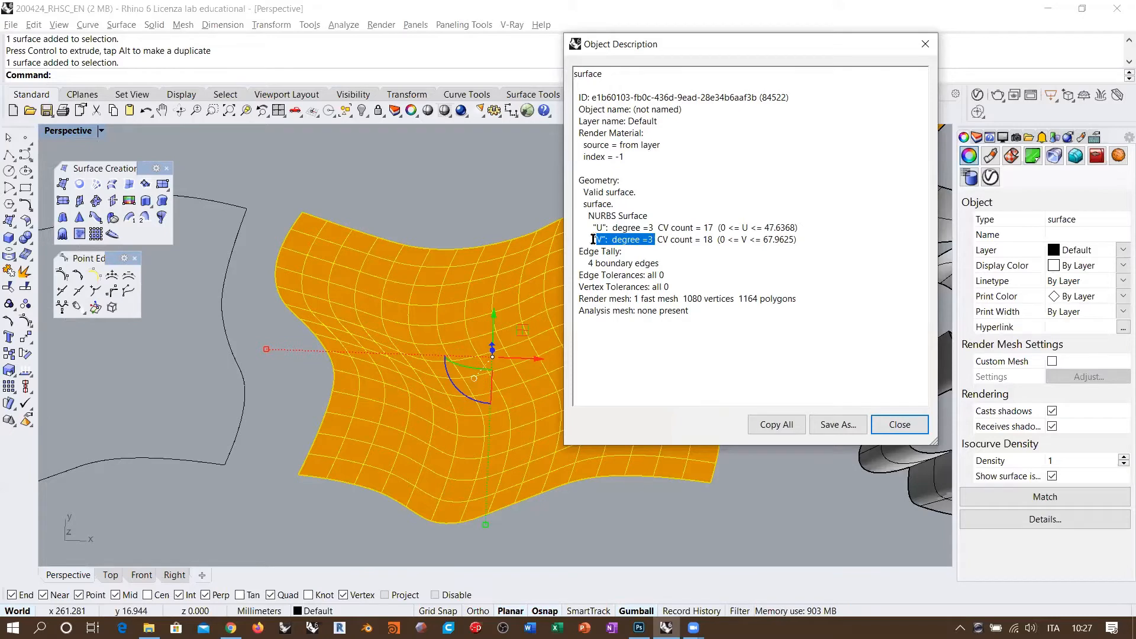
pyautogui.click(900, 425)
# Delete the network surface that was moved beside the wavy outline.
pyautogui.scroll(-5, 654, 330)
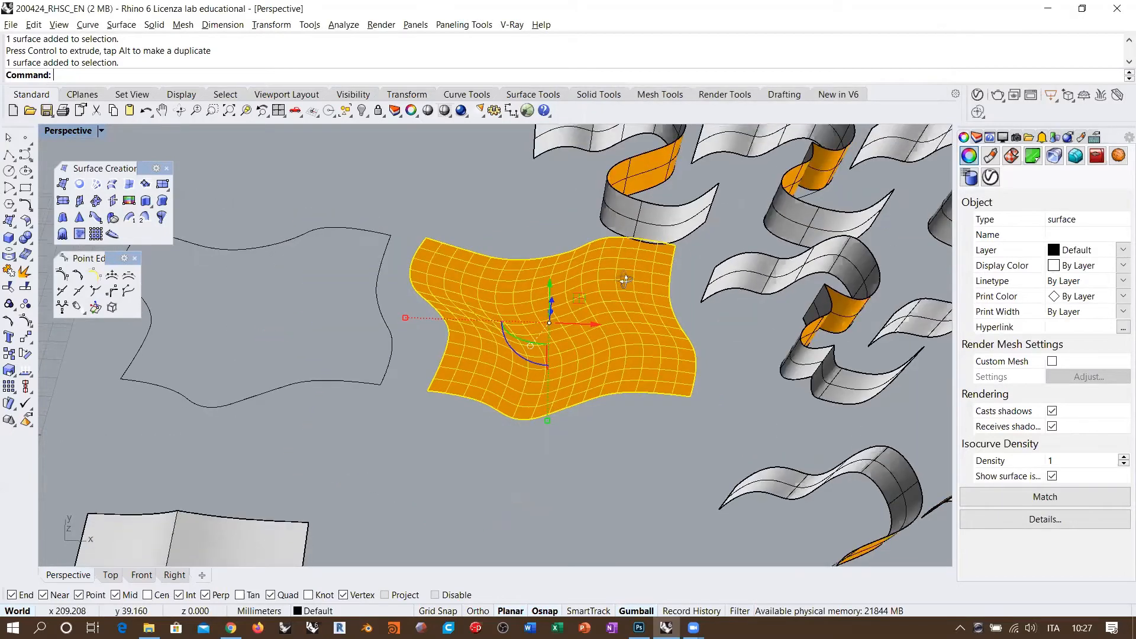
pyautogui.moveTo(625, 280); pyautogui.dragTo(636, 283, button='right')
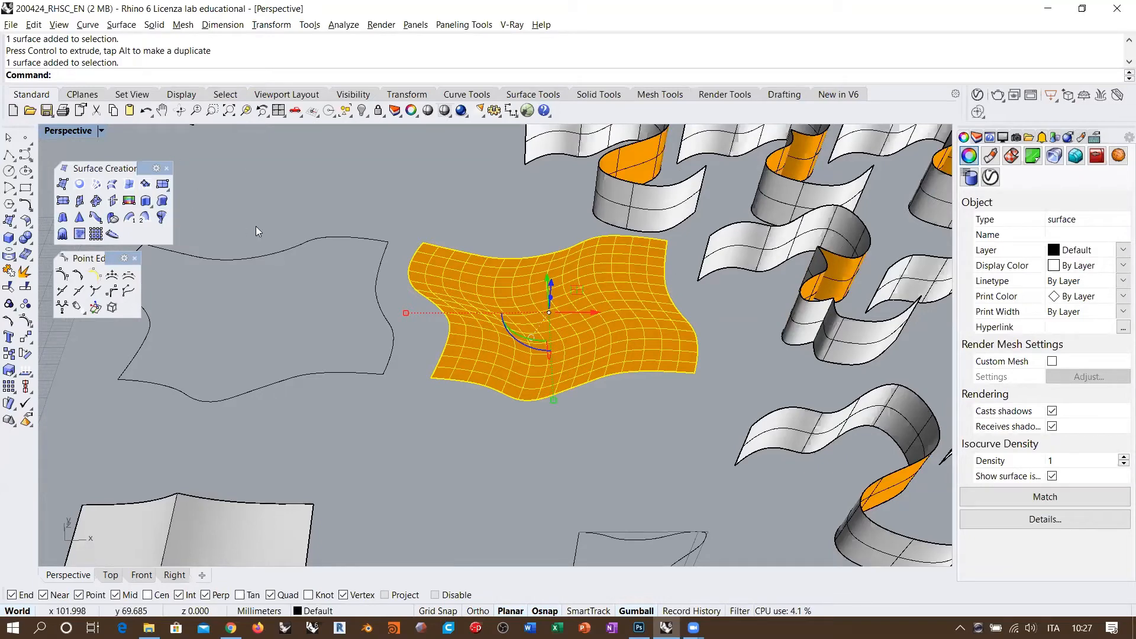
pyautogui.moveTo(560, 251); pyautogui.dragTo(585, 270, button='right')
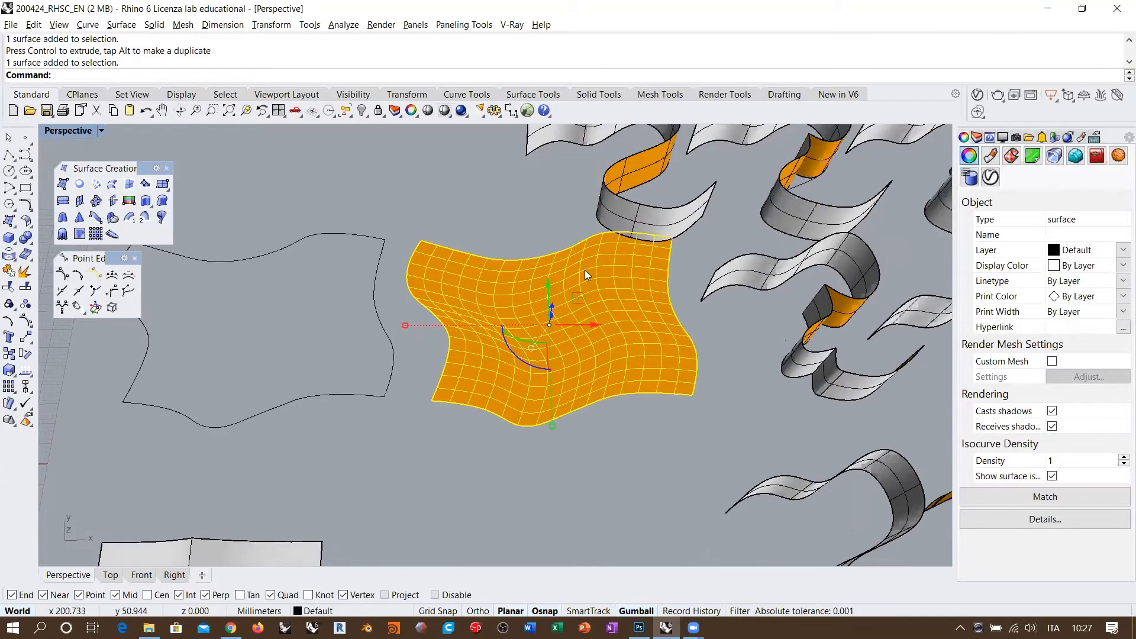
pyautogui.press('Delete')
# Preview a network surface from the four wavy curves with an edge-curve tolerance of 0.001 and cancel it.
pyautogui.keyDown('shift'); pyautogui.moveTo(240, 314); pyautogui.dragTo(508, 334, button='right'); pyautogui.keyUp('shift')
pyautogui.scroll(4, 503, 331)
pyautogui.moveTo(750, 166); pyautogui.dragTo(275, 509)
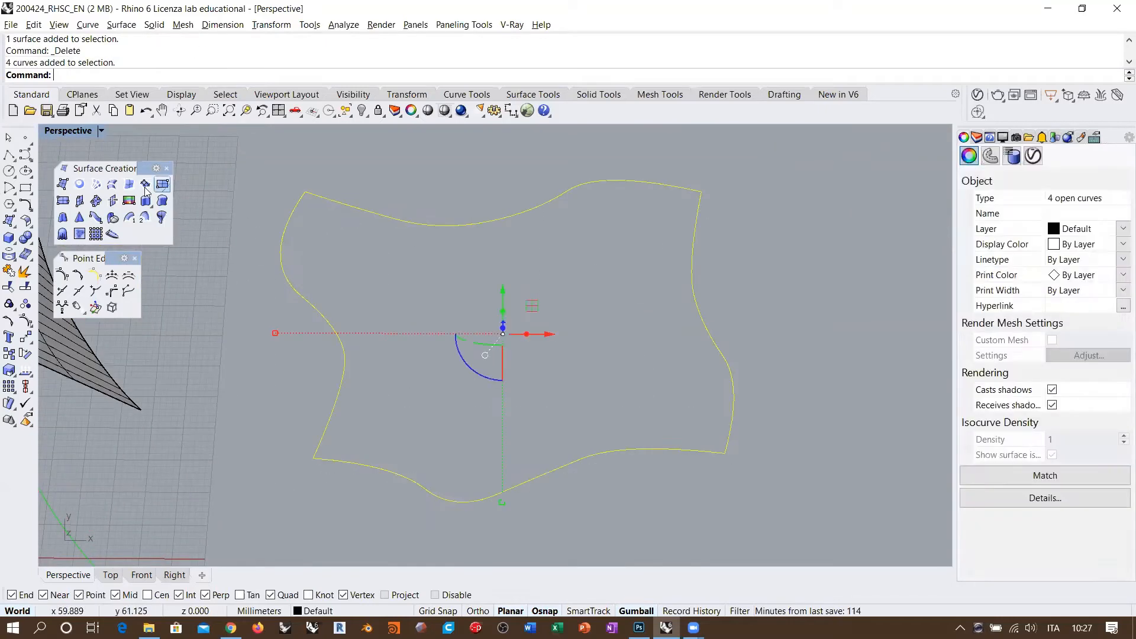
pyautogui.click(95, 184)
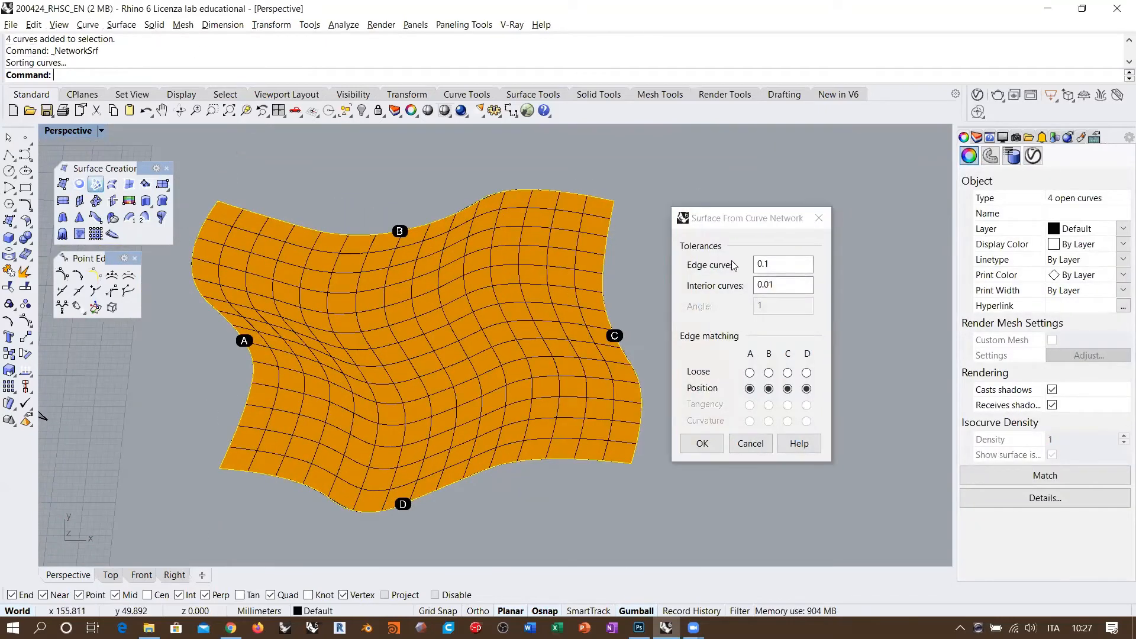
pyautogui.click(766, 262)
pyautogui.press('Tab')
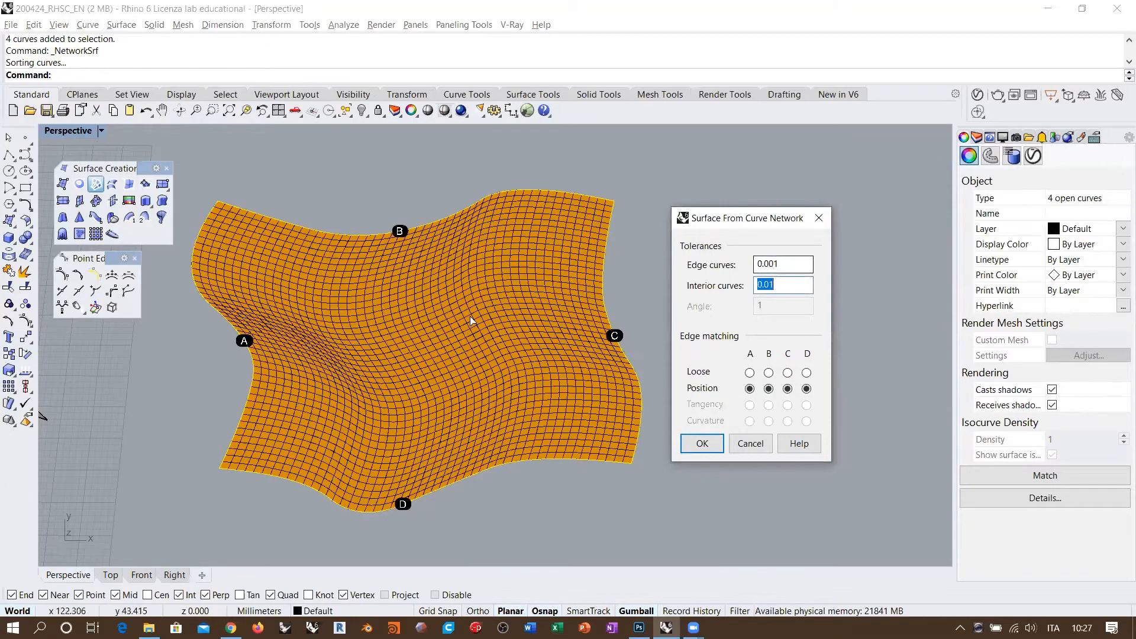
pyautogui.moveTo(478, 328); pyautogui.dragTo(500, 373, button='right')
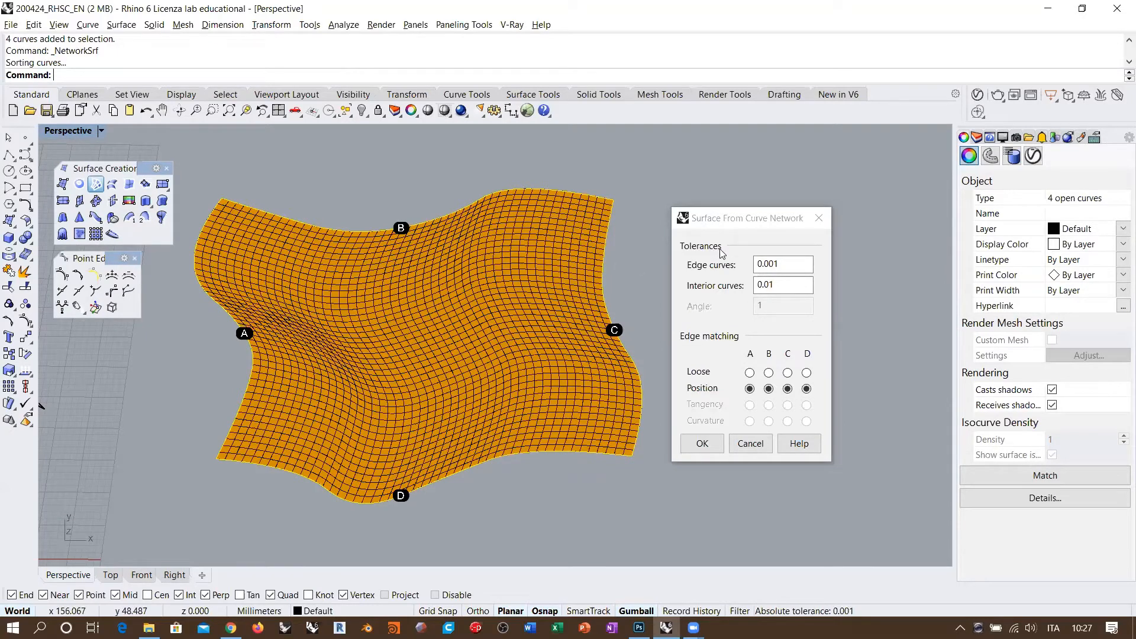
pyautogui.click(751, 444)
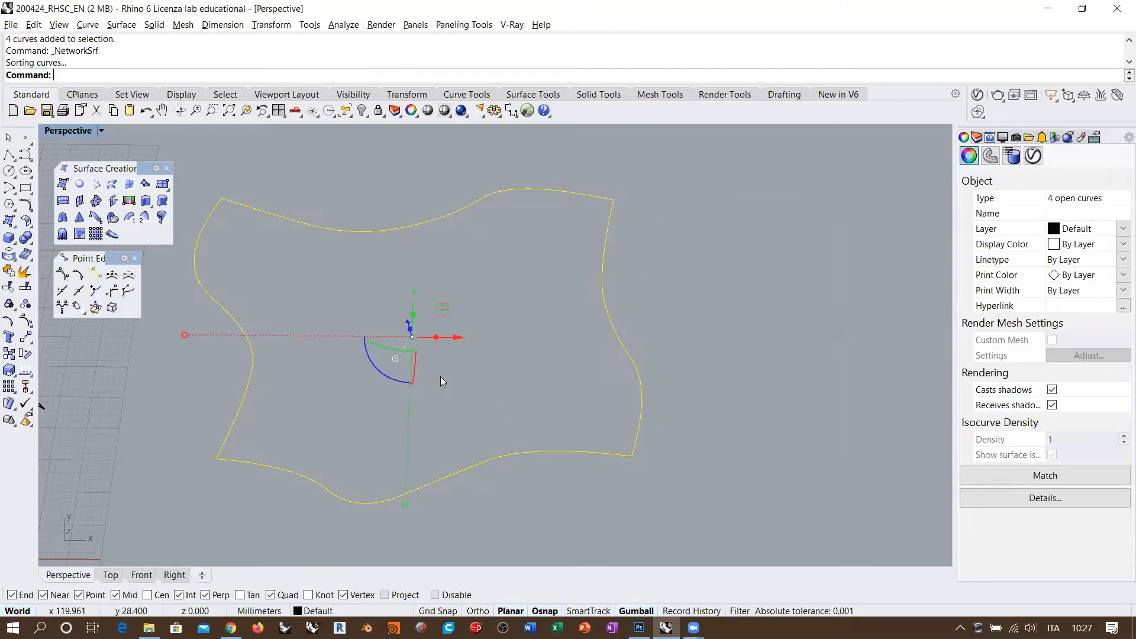
# Reselect the four wavy curves and create a network surface with an edge-curve tolerance of 0.001.
pyautogui.moveTo(440, 376); pyautogui.dragTo(438, 326, button='right')
pyautogui.click(378, 291)
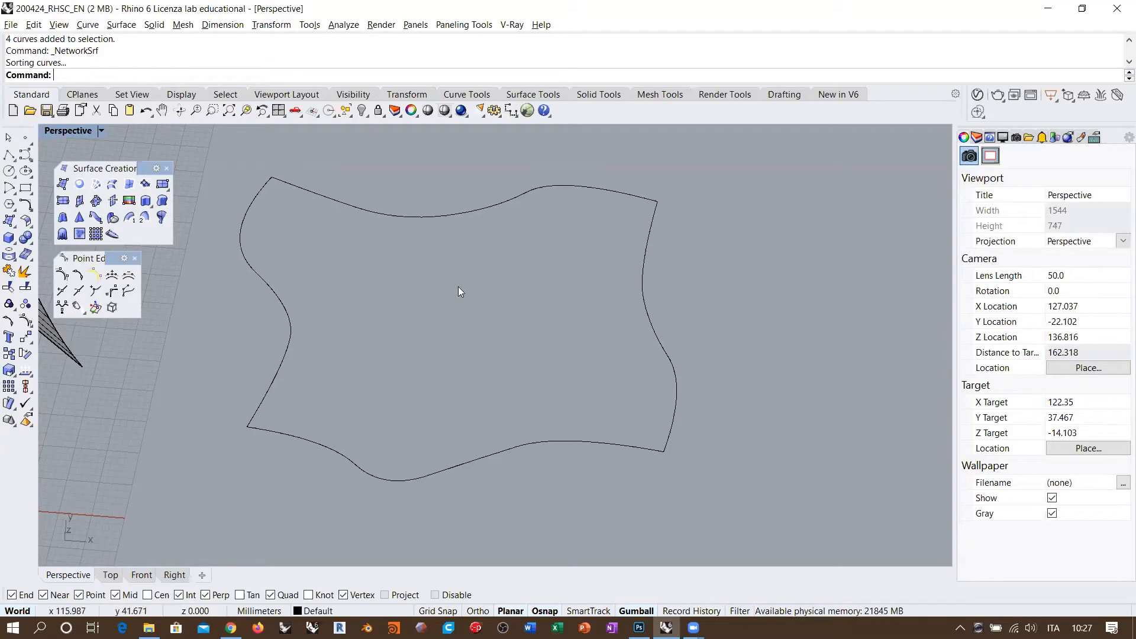
pyautogui.moveTo(477, 381); pyautogui.dragTo(622, 278, button='right')
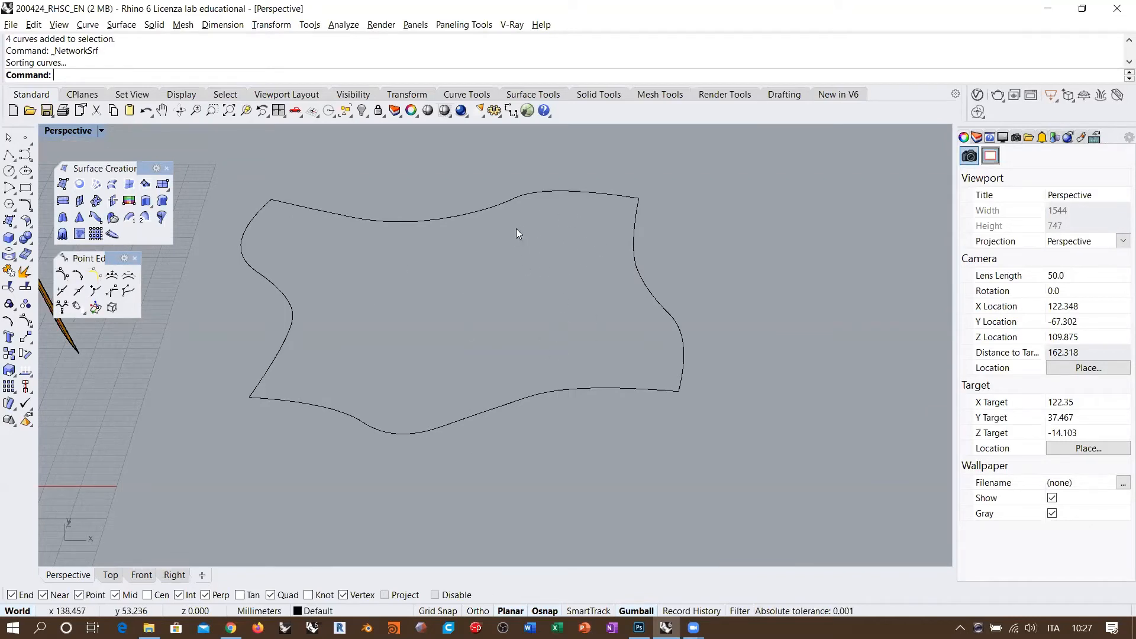
pyautogui.moveTo(540, 248); pyautogui.dragTo(538, 267, button='right')
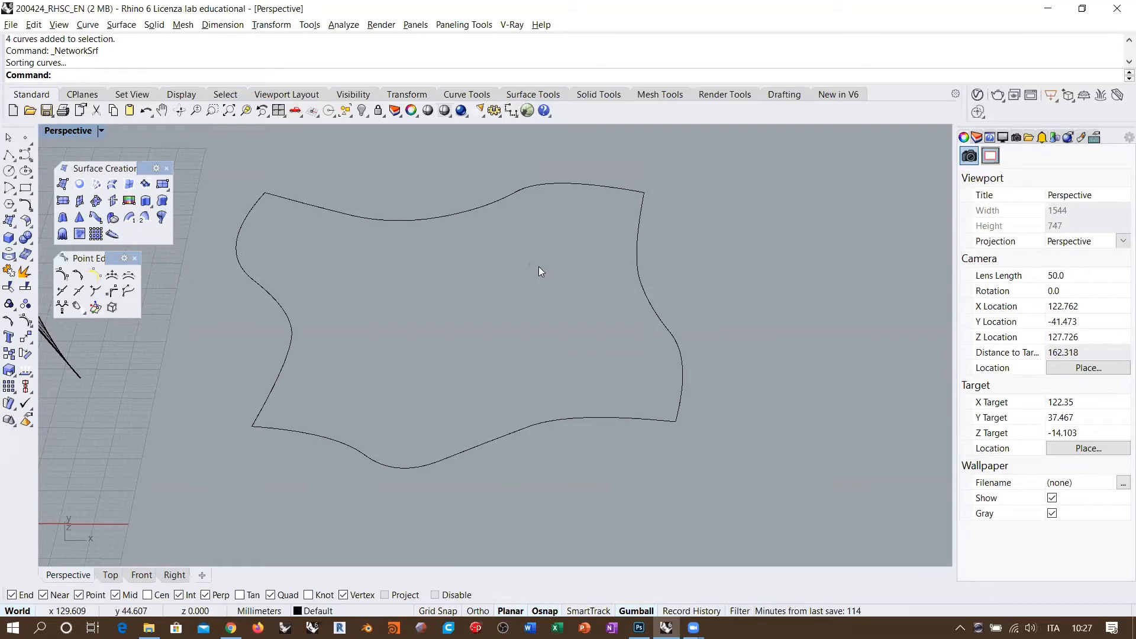
pyautogui.moveTo(718, 174); pyautogui.dragTo(147, 510)
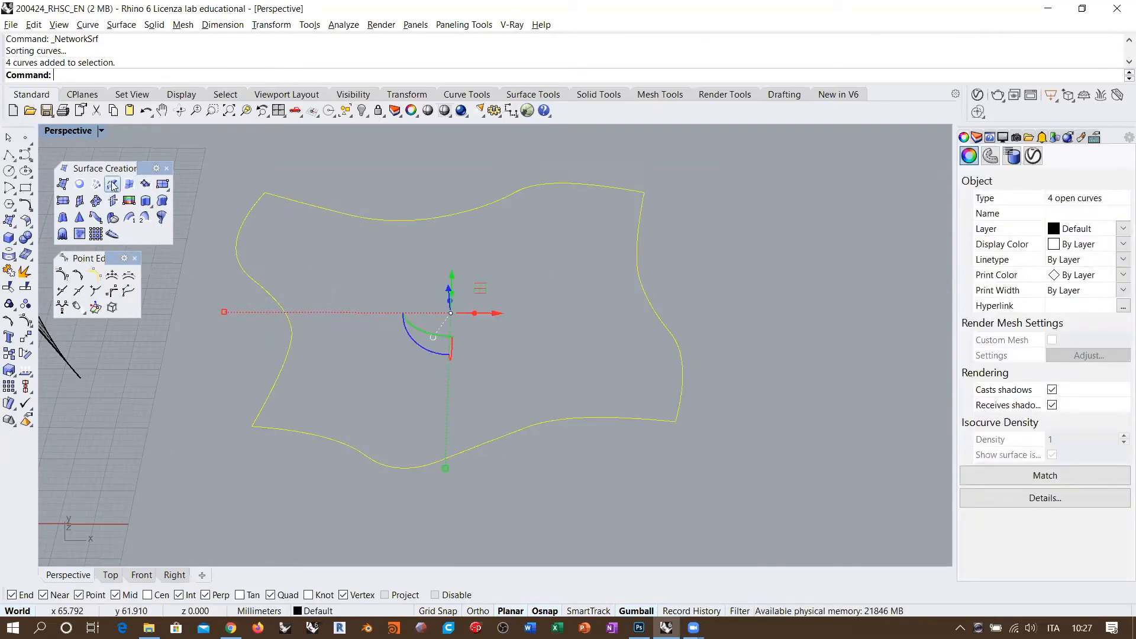
pyautogui.click(95, 184)
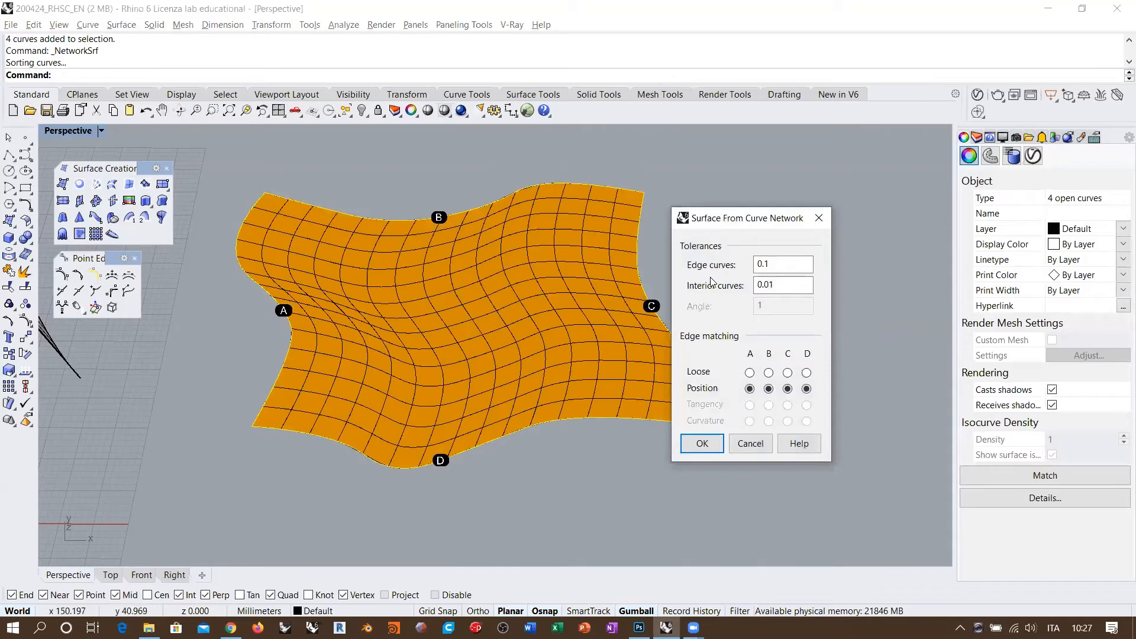
pyautogui.click(764, 264)
pyautogui.write('00')
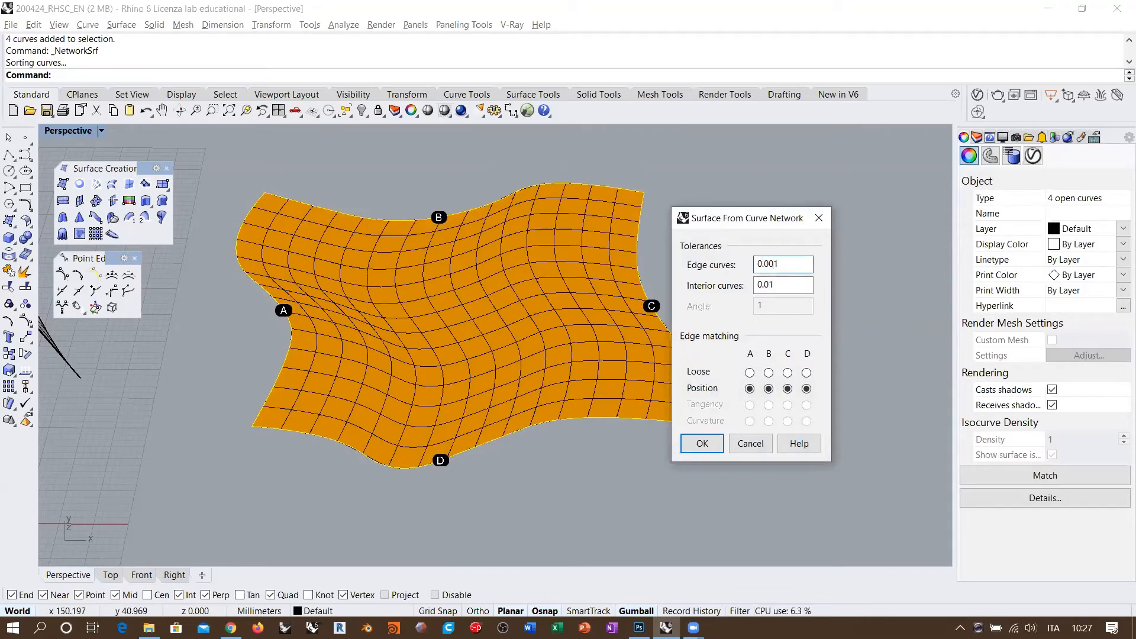
pyautogui.press('Tab')
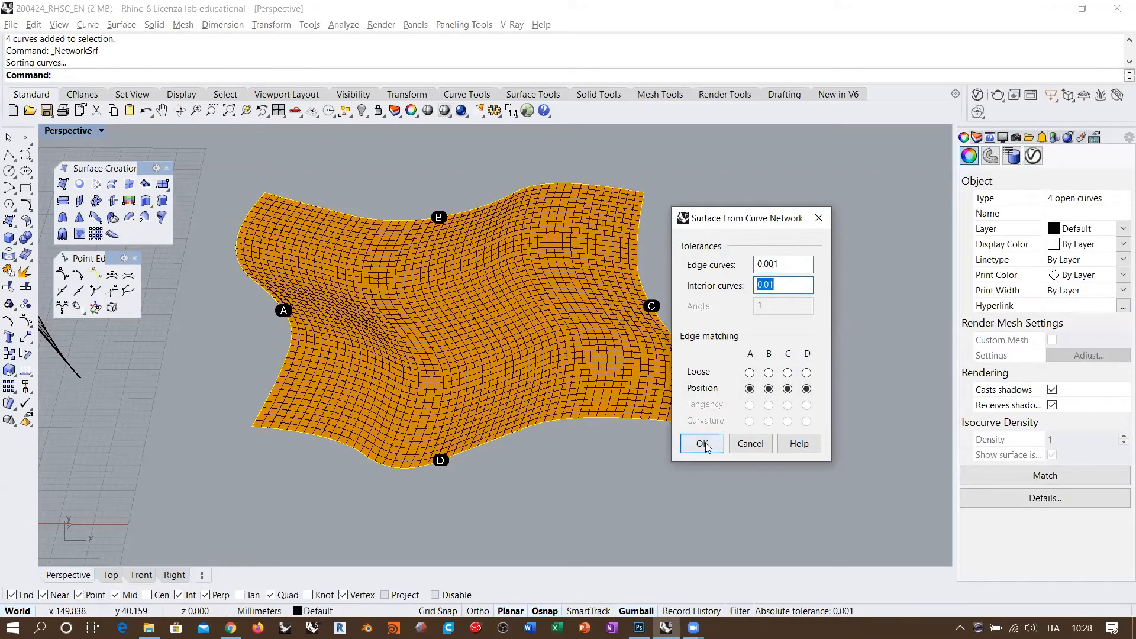
pyautogui.click(704, 443)
# Flip the dense network surface's normal direction and swap its U and V directions.
pyautogui.click(570, 308)
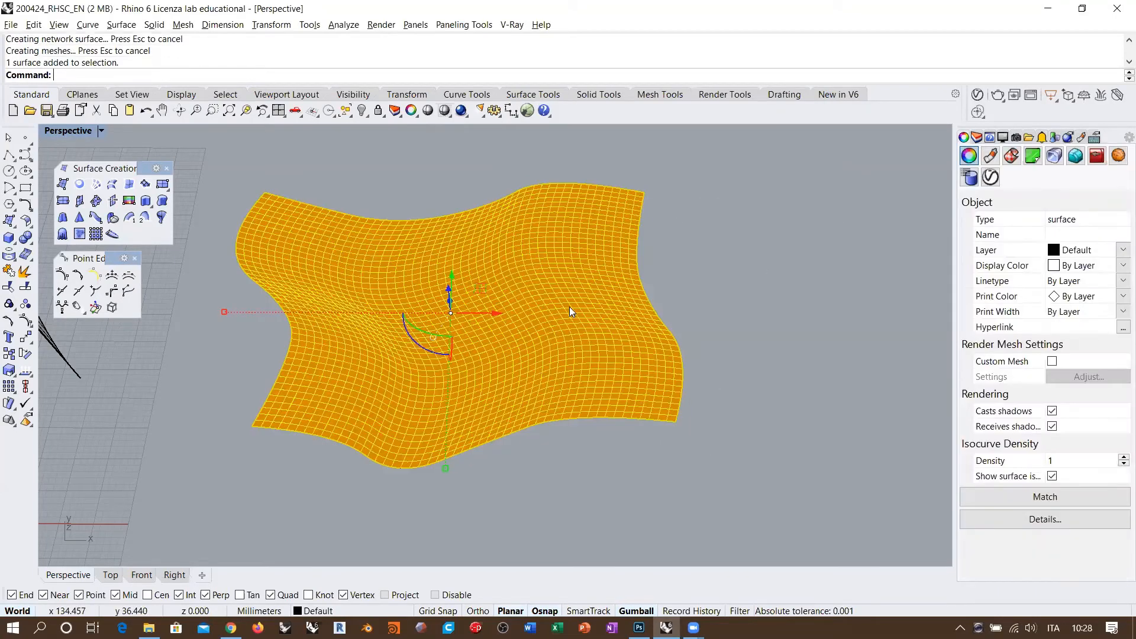
pyautogui.scroll(3, 569, 307)
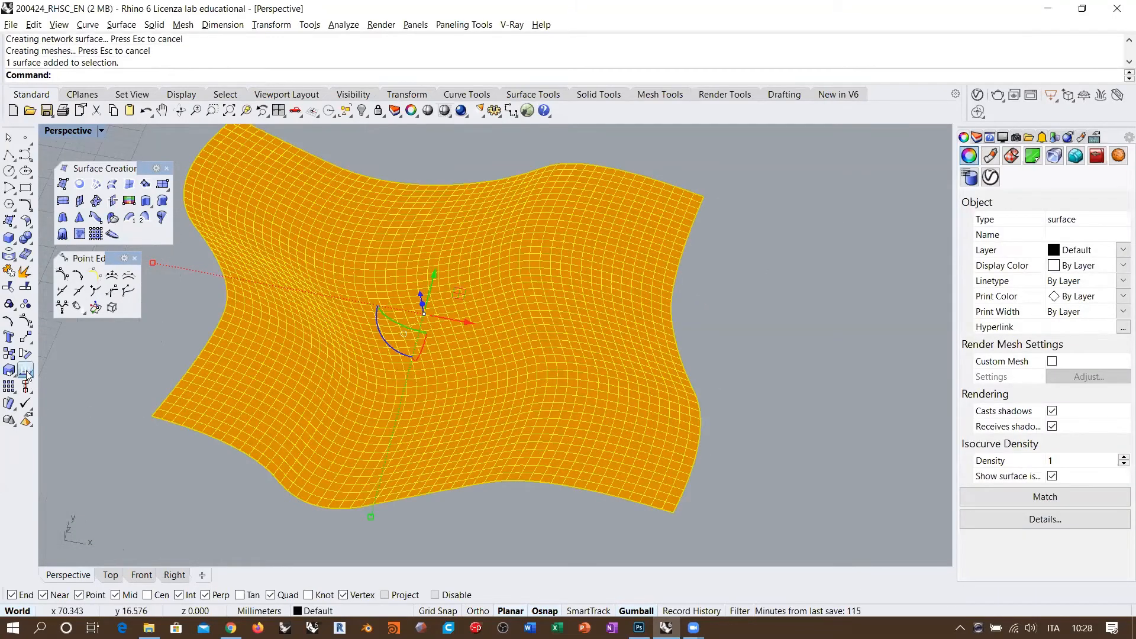
pyautogui.click(26, 371)
pyautogui.scroll(4, 510, 346)
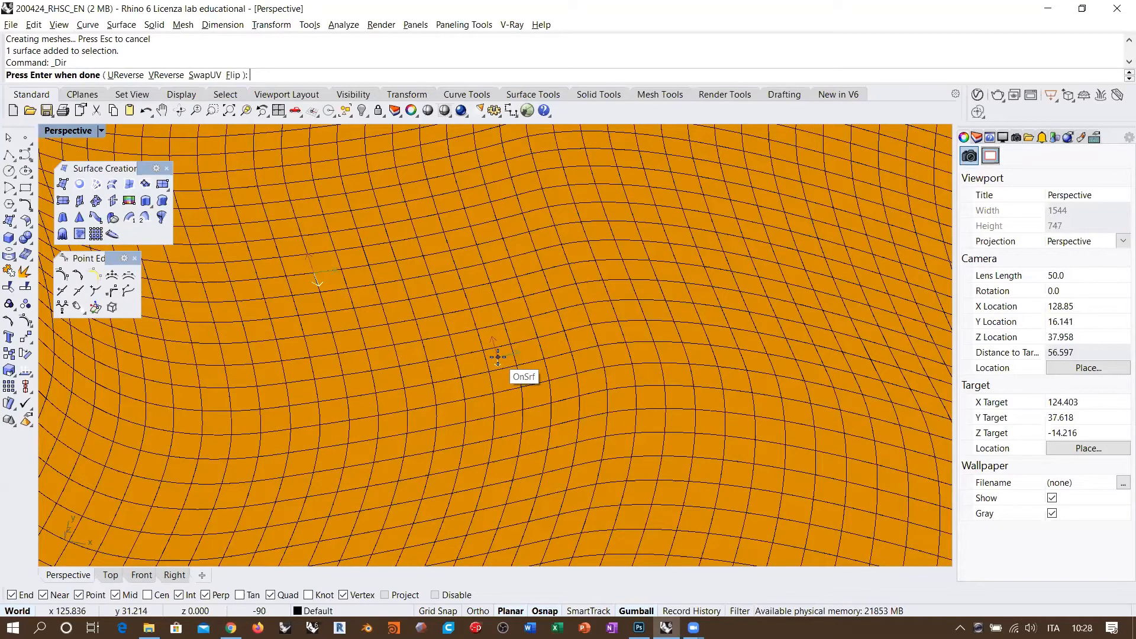
pyautogui.moveTo(498, 357); pyautogui.dragTo(632, 395, button='right')
pyautogui.click(234, 74)
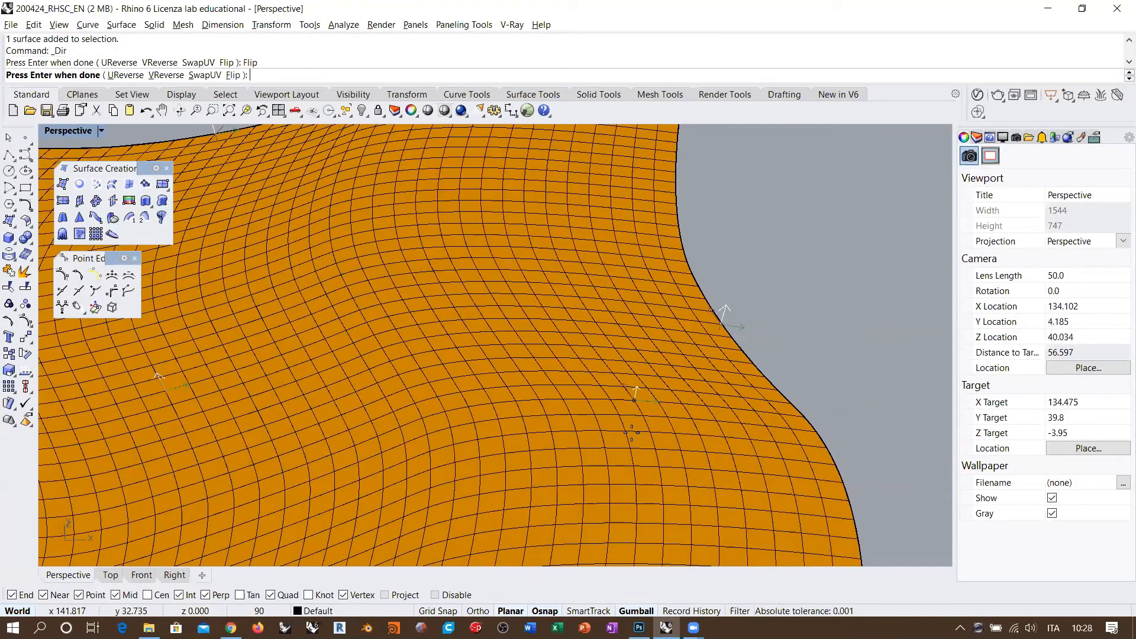
pyautogui.scroll(10, 632, 432)
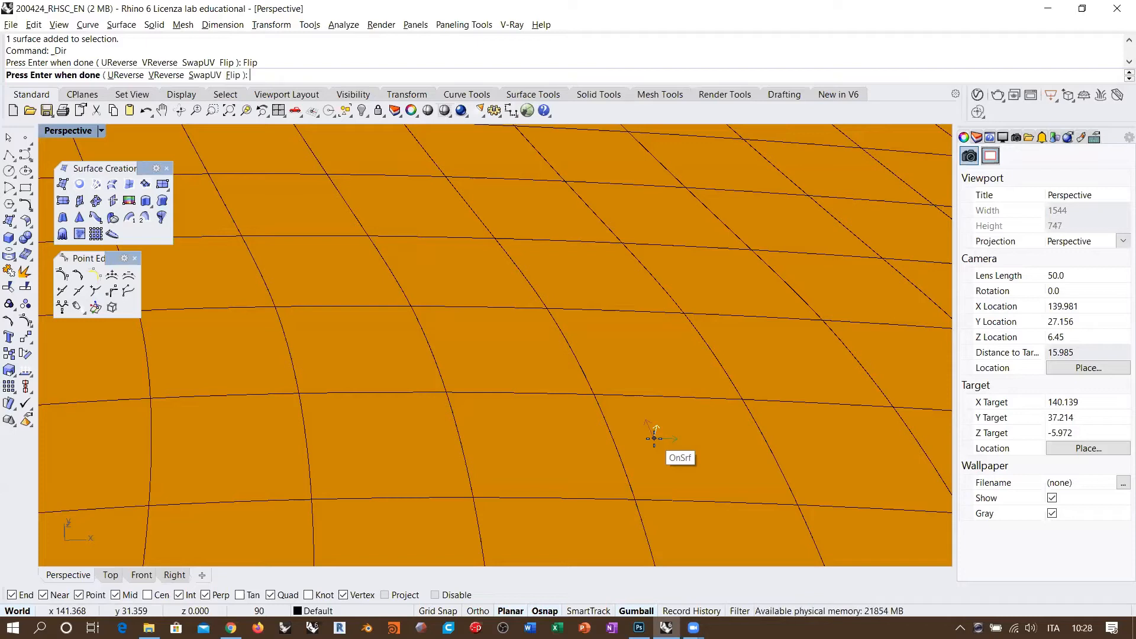
pyautogui.click(202, 74)
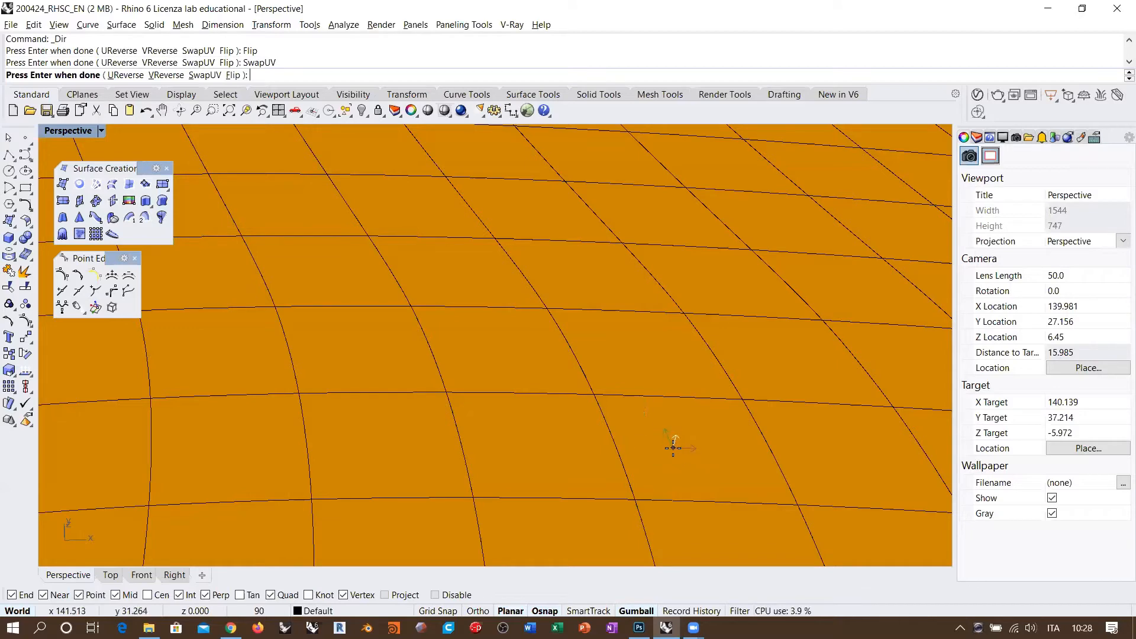
pyautogui.press('Return')
pyautogui.scroll(-10, 648, 382)
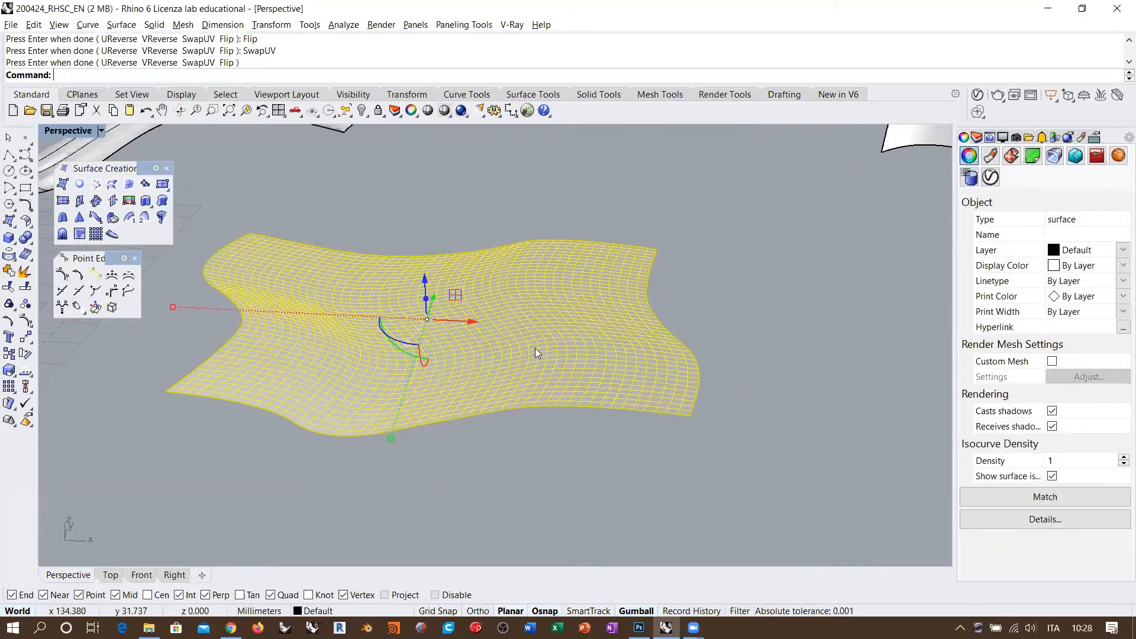
pyautogui.moveTo(536, 349); pyautogui.dragTo(606, 334, button='right')
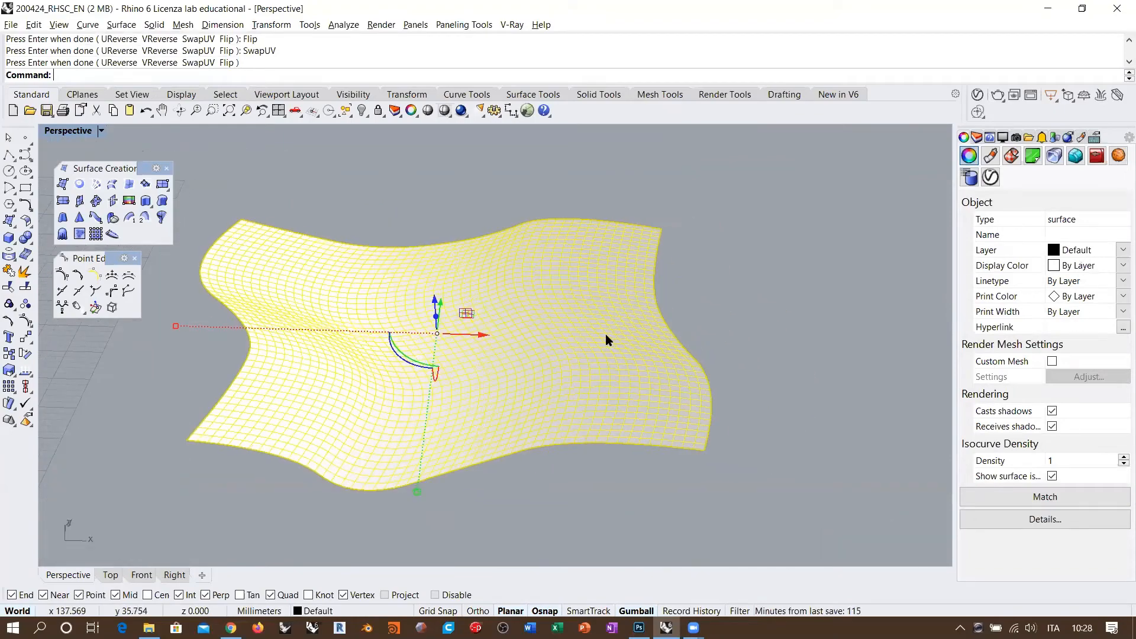
pyautogui.press('Escape')
# Show the dense network surface's control points and examine their spacing up close.
pyautogui.moveTo(742, 286); pyautogui.dragTo(568, 302, button='right')
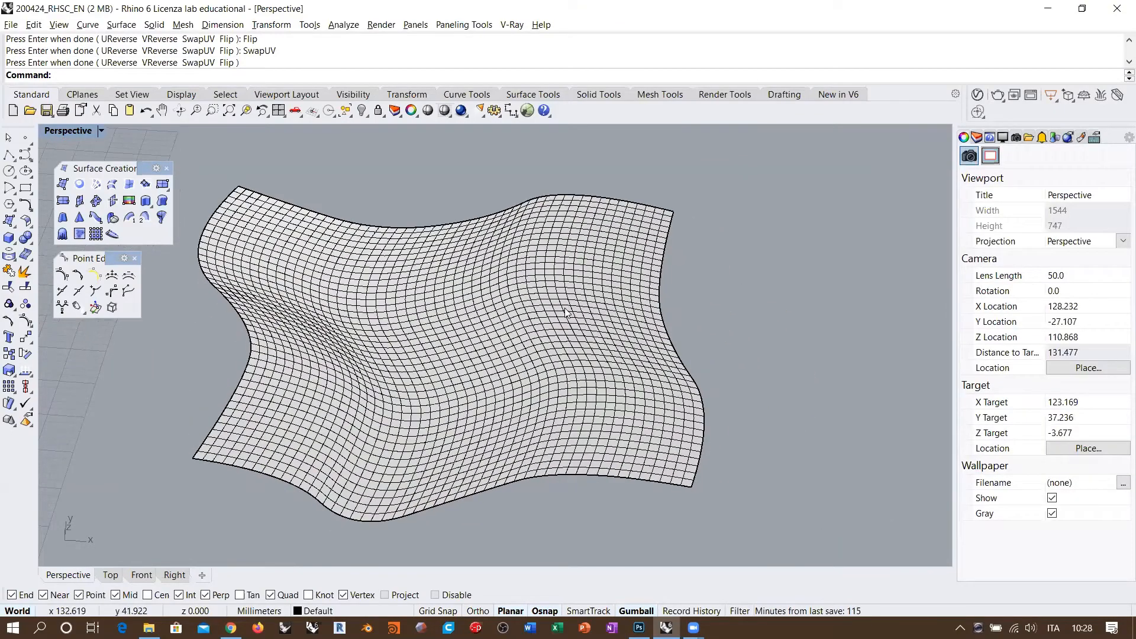
pyautogui.click(570, 266)
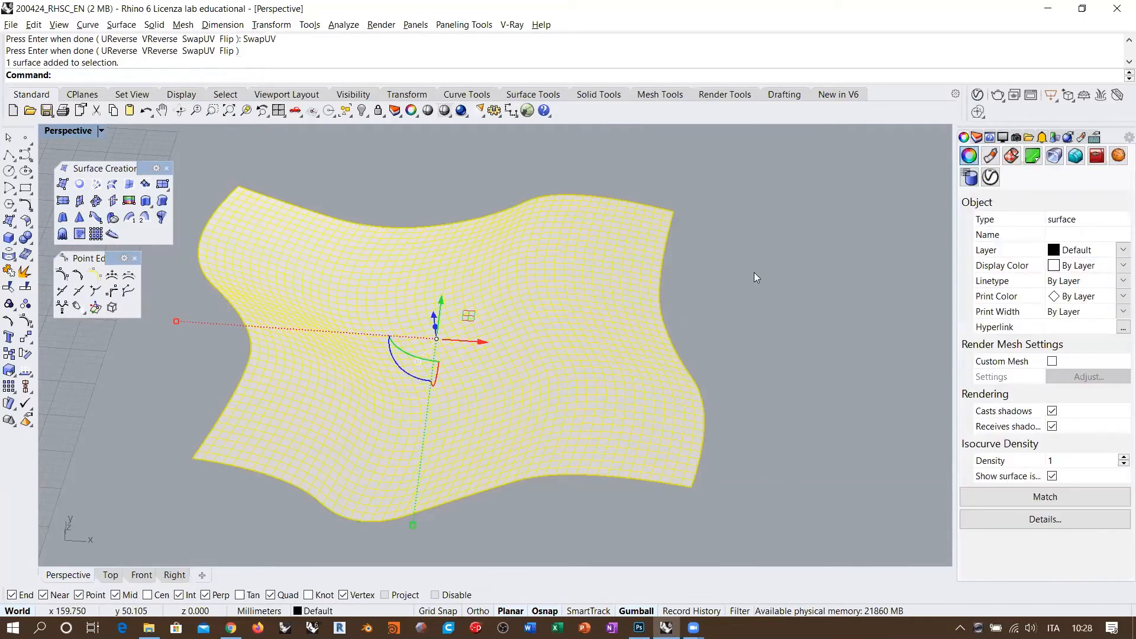
pyautogui.press('F10')
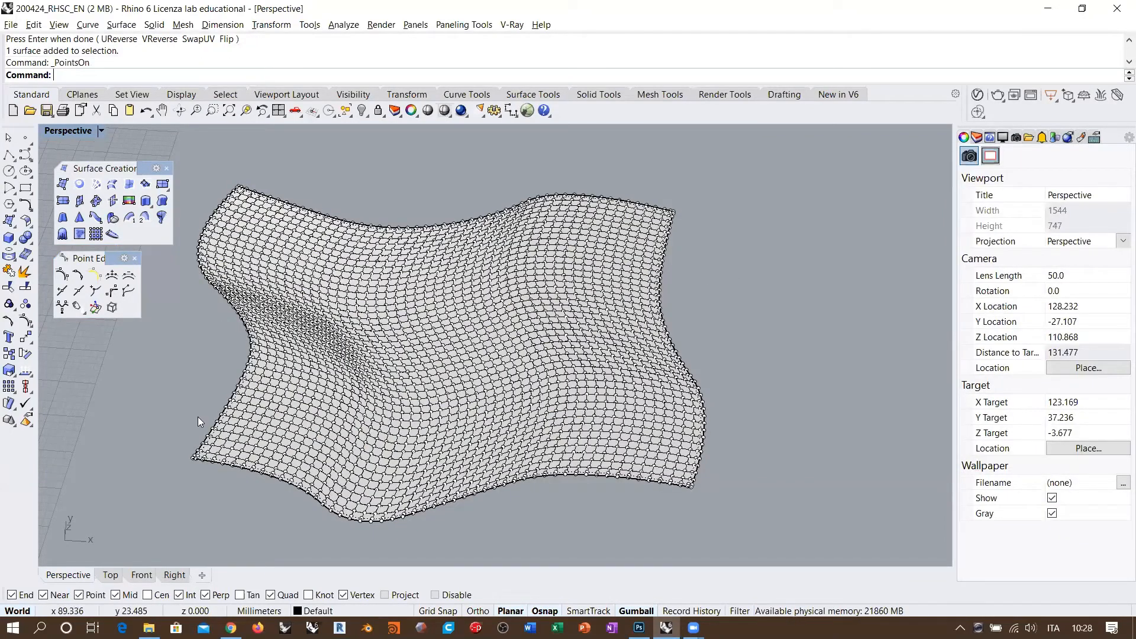
pyautogui.moveTo(558, 350); pyautogui.dragTo(612, 276, button='right')
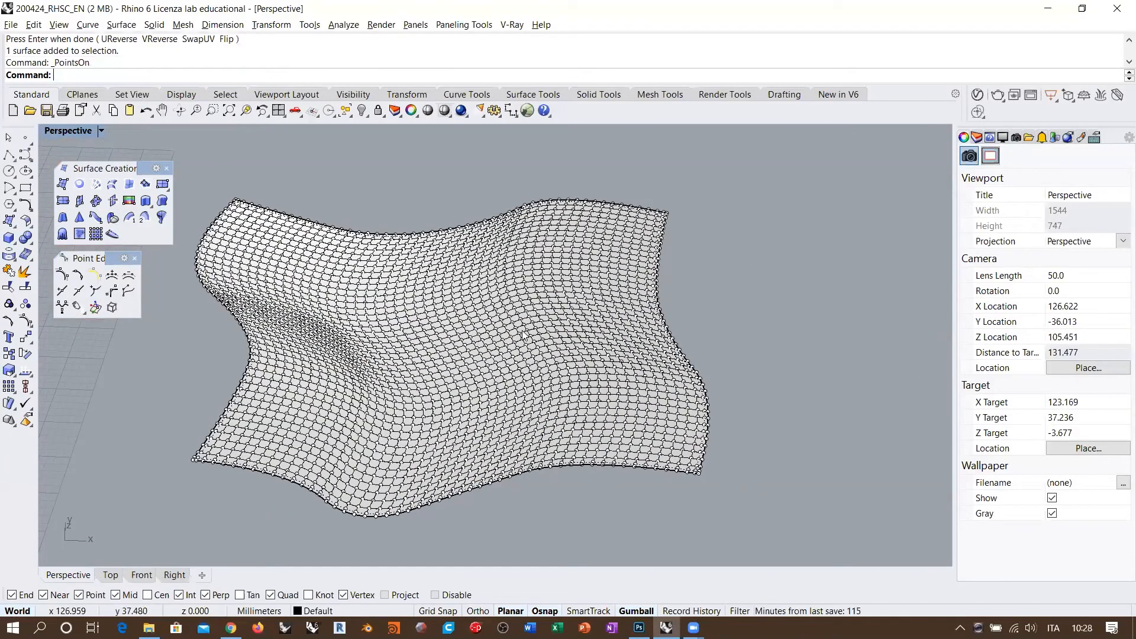
pyautogui.scroll(9, 597, 268)
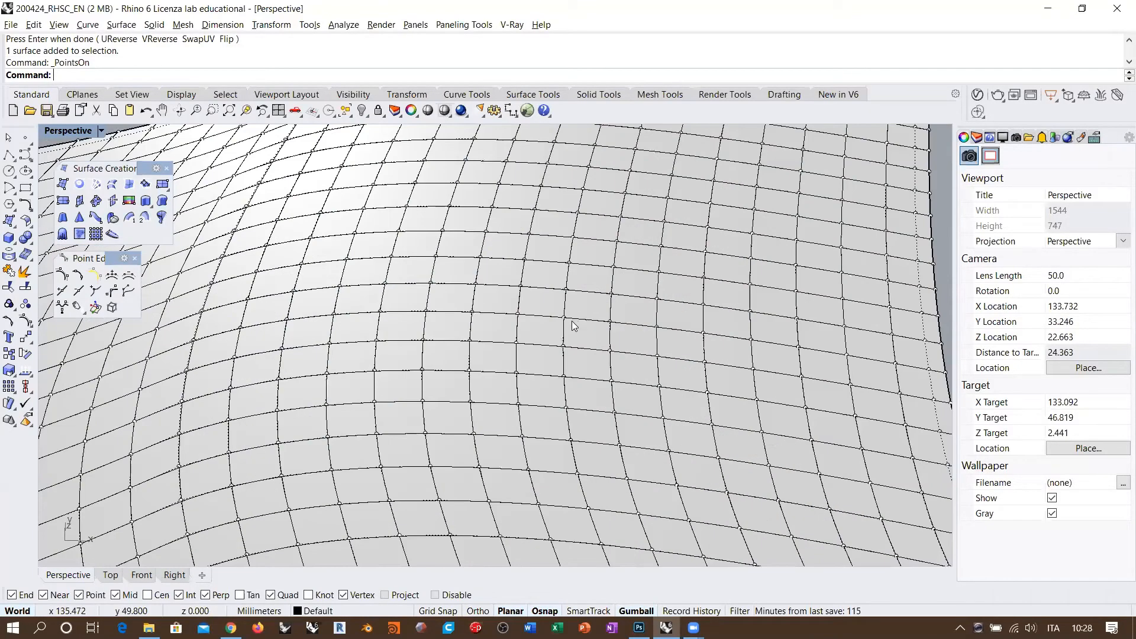
pyautogui.scroll(5, 545, 329)
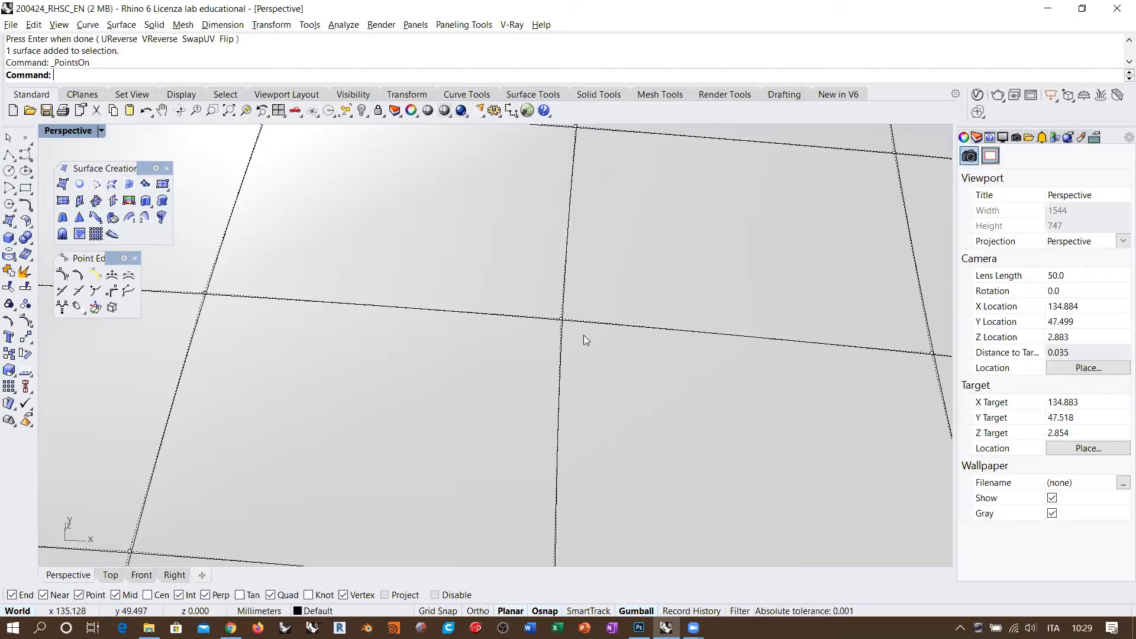
# Examine the dense network surface's control-point grid up close and across the whole surface.
pyautogui.moveTo(611, 345); pyautogui.dragTo(445, 292, button='right')
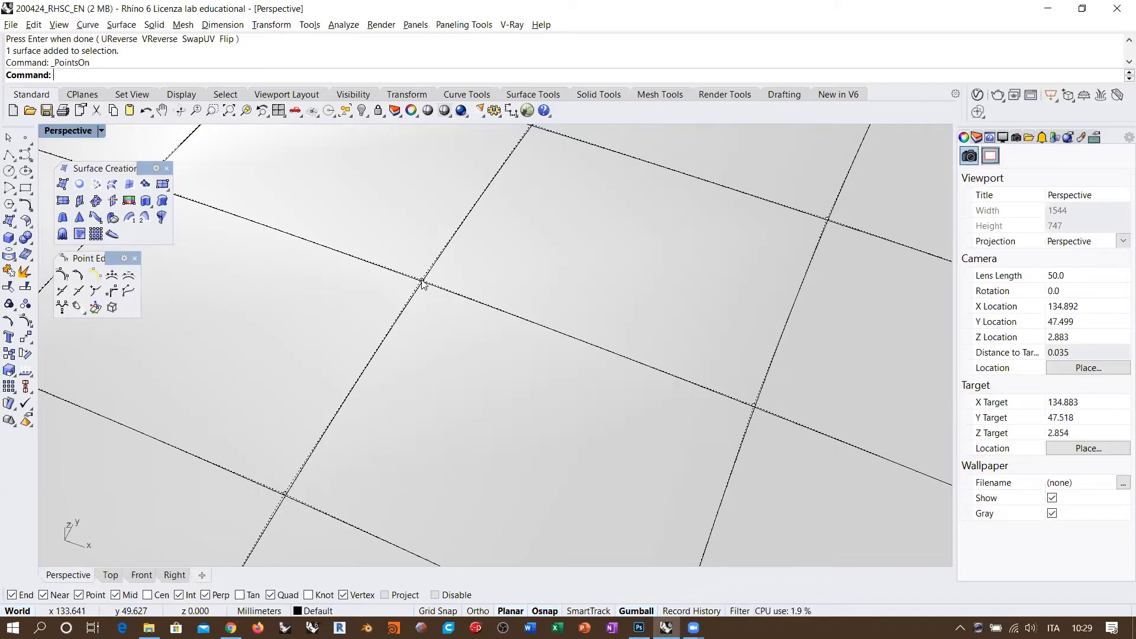
pyautogui.scroll(-10, 422, 285)
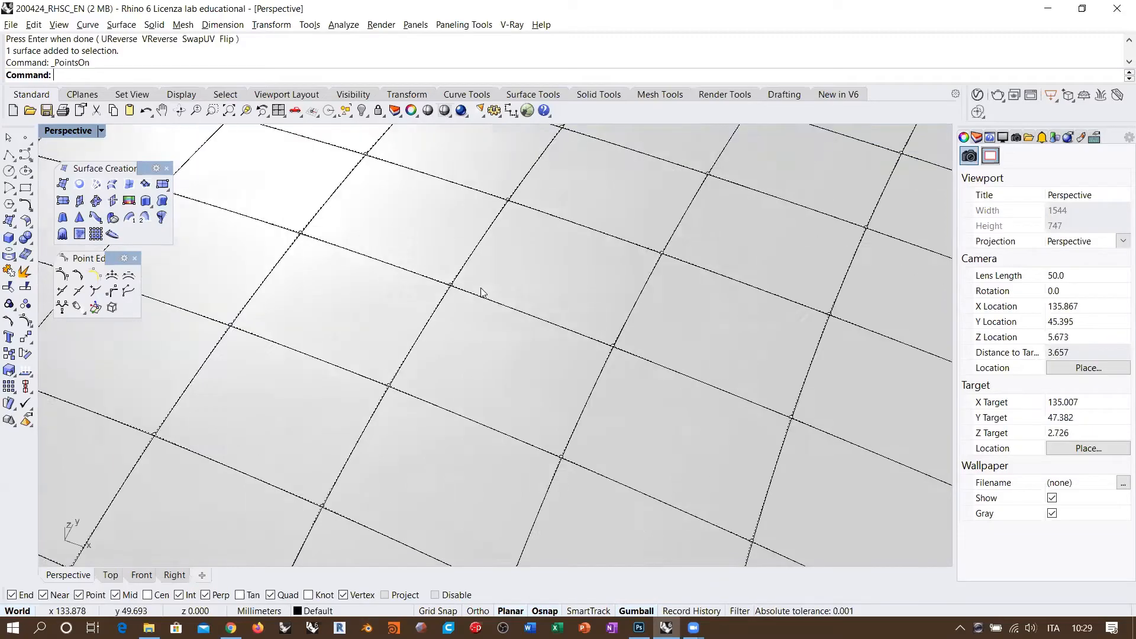
pyautogui.scroll(-12, 478, 296)
pyautogui.moveTo(477, 297)
pyautogui.mouseDown(button='right')
pyautogui.moveTo(509, 321)
pyautogui.moveTo(530, 317)
pyautogui.mouseUp(button='right')
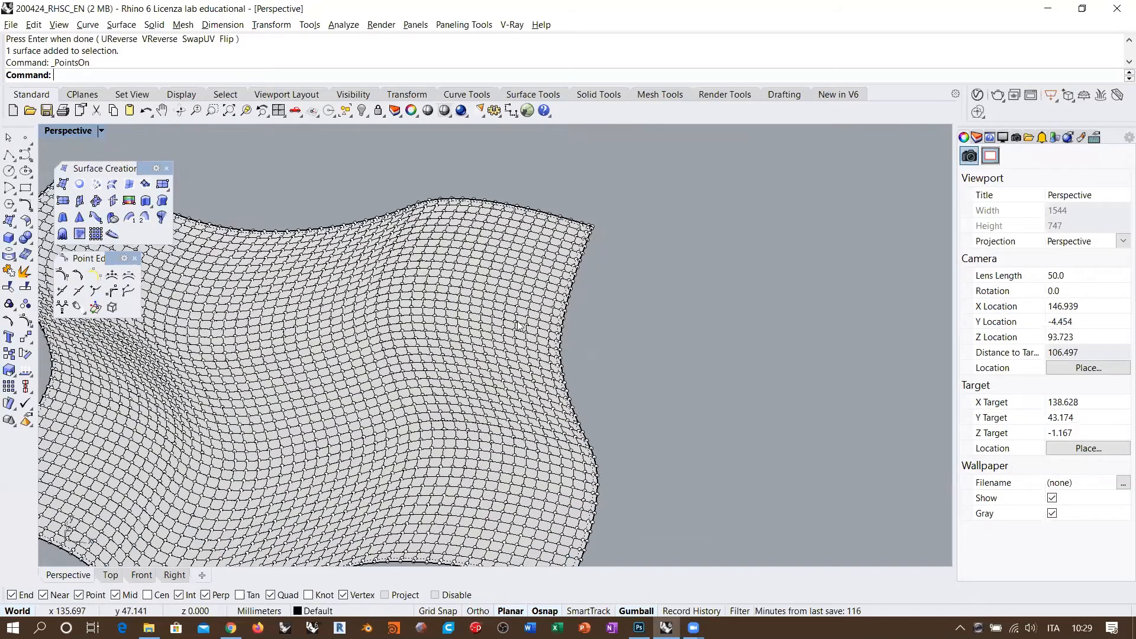
pyautogui.moveTo(452, 354); pyautogui.dragTo(537, 331, button='right')
pyautogui.moveTo(573, 325); pyautogui.dragTo(591, 345, button='right')
pyautogui.scroll(-4, 584, 274)
pyautogui.keyDown('shift'); pyautogui.moveTo(573, 299); pyautogui.dragTo(609, 307, button='right'); pyautogui.keyUp('shift')
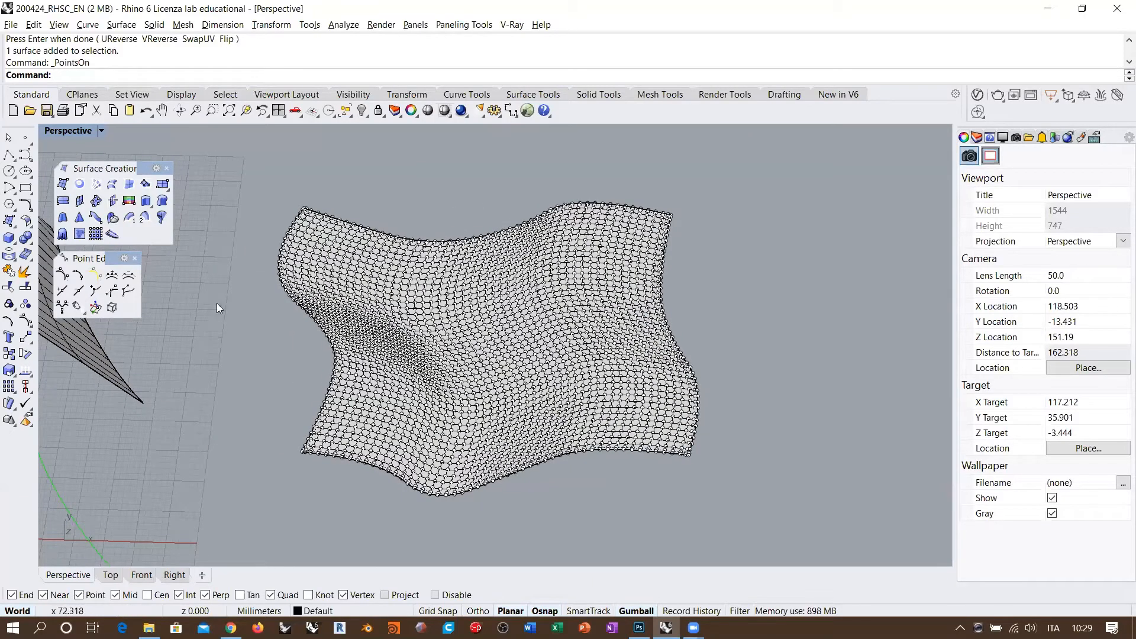
# Start a Soft Move on the control points in the dense network surface's upper-right area.
pyautogui.click(30, 339)
pyautogui.click(63, 364)
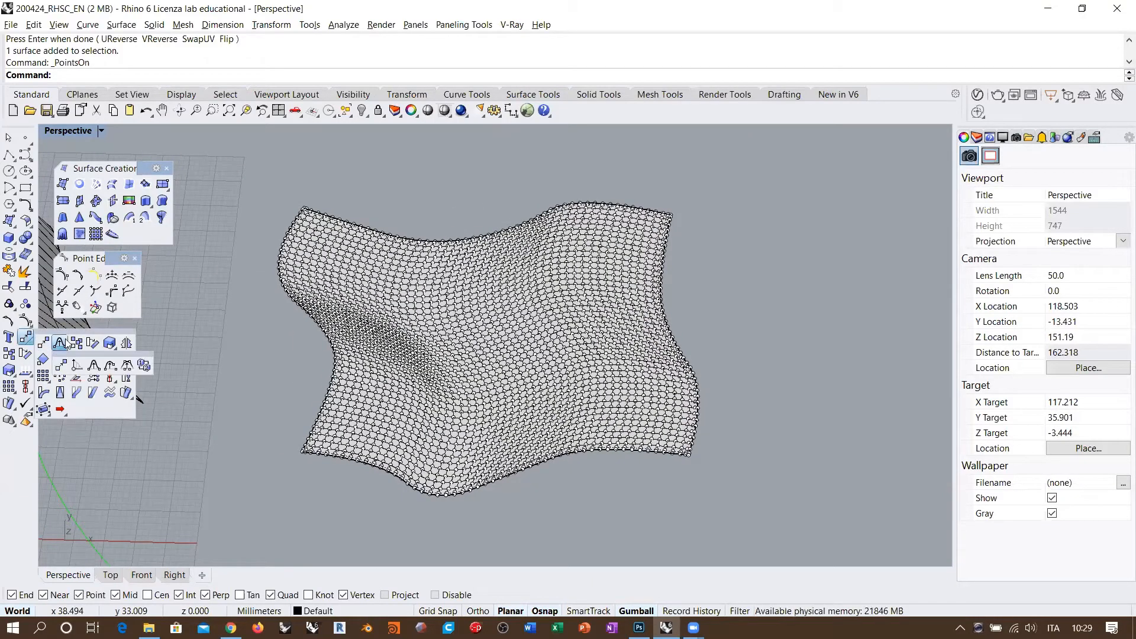
pyautogui.click(79, 364)
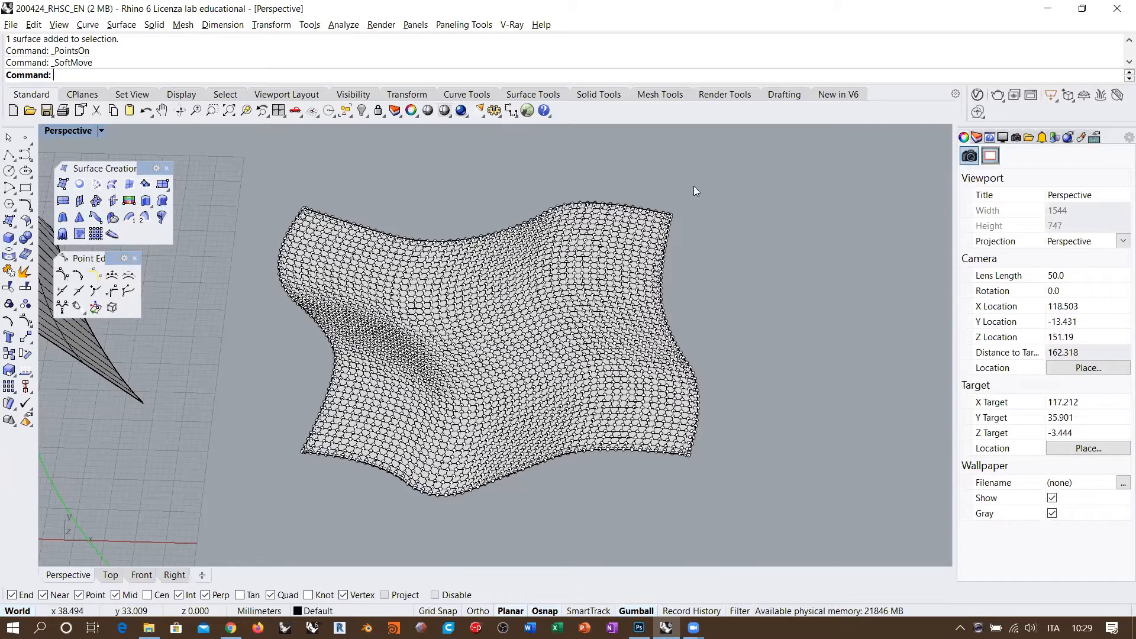
pyautogui.moveTo(436, 172); pyautogui.dragTo(745, 376)
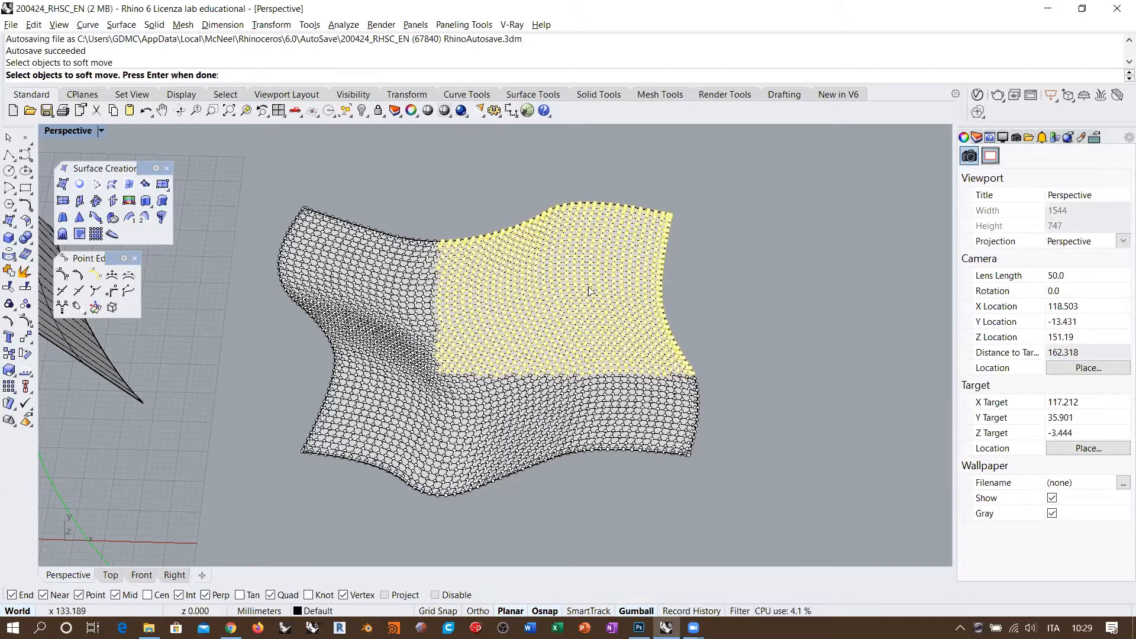
pyautogui.press('Return')
# Raise a rounded bump about 7.9 mm high within a circular influence area inside the selected region.
pyautogui.scroll(12, 592, 265)
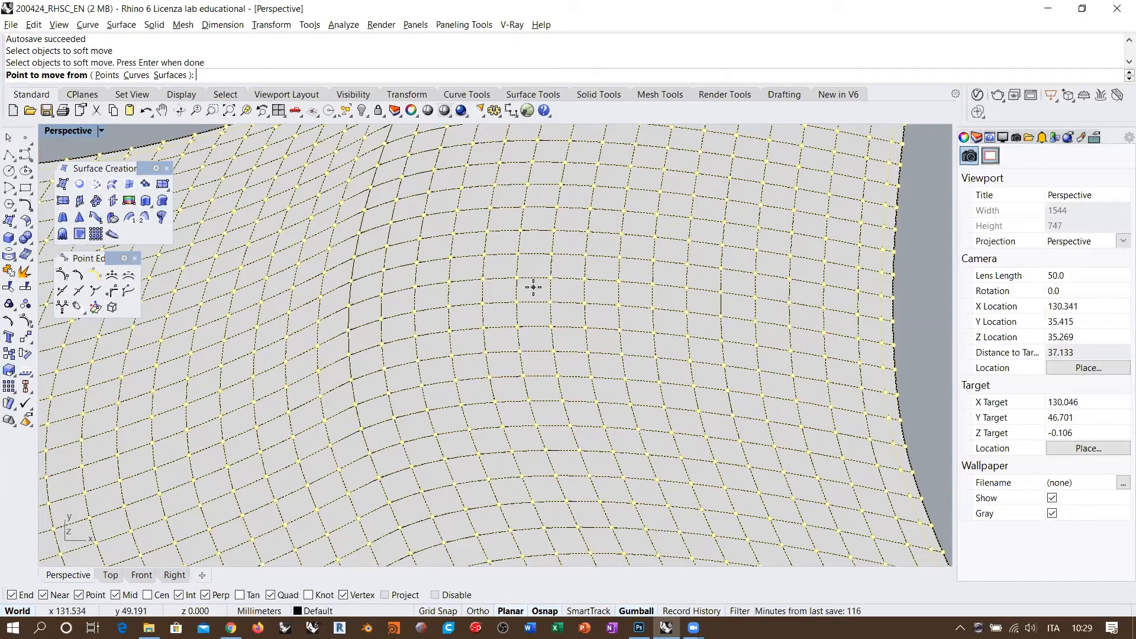
pyautogui.click(533, 286)
pyautogui.moveTo(710, 428); pyautogui.dragTo(667, 349, button='right')
pyautogui.scroll(-4, 674, 355)
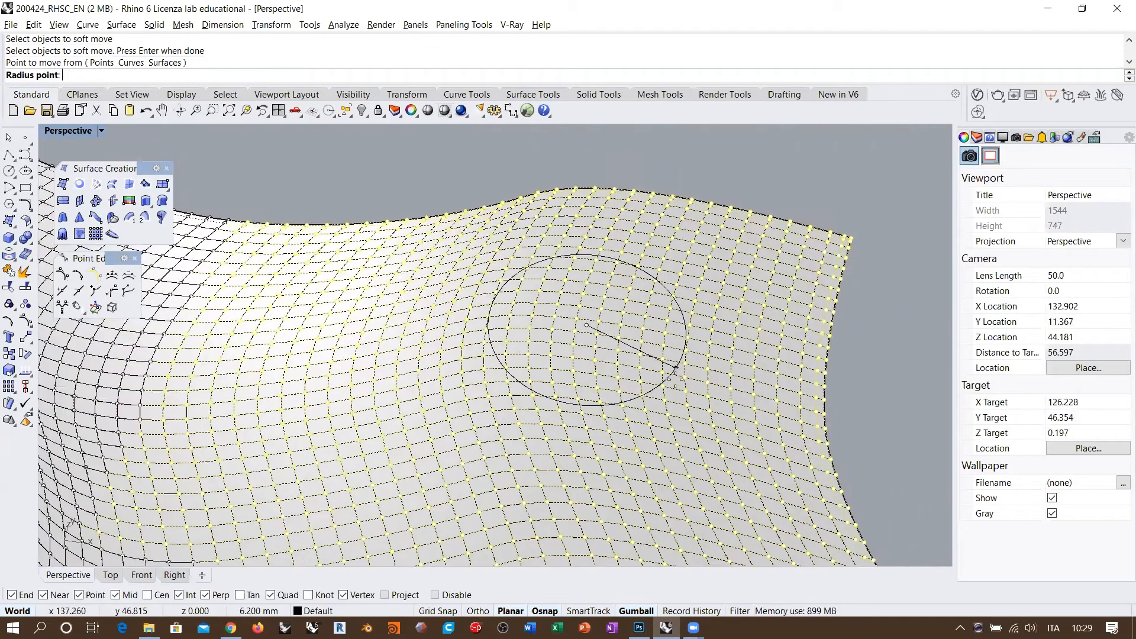
pyautogui.moveTo(690, 399); pyautogui.dragTo(710, 408, button='right')
pyautogui.click(710, 404)
pyautogui.moveTo(656, 338); pyautogui.dragTo(583, 331, button='right')
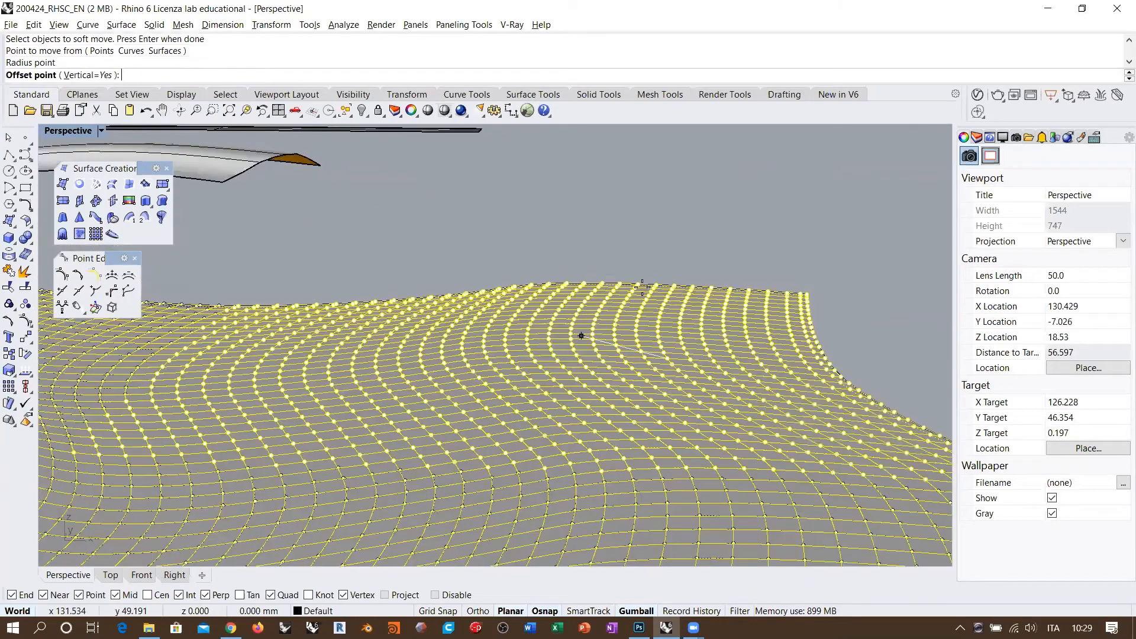
pyautogui.click(584, 219)
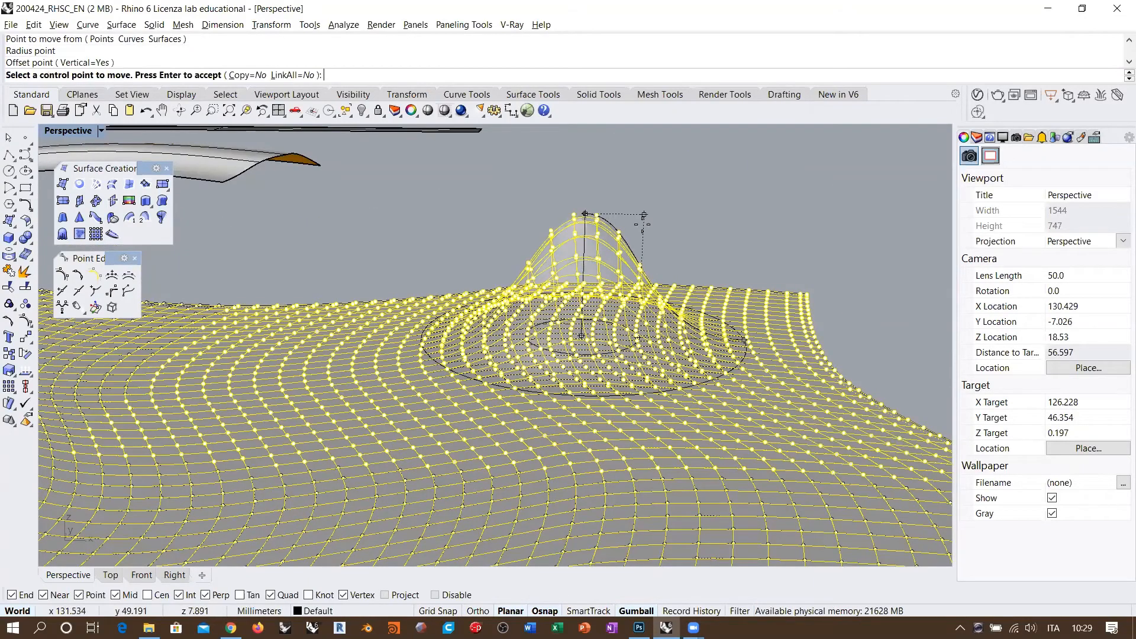
pyautogui.press('Return')
# Examine the bump on the network surface from above and from the side.
pyautogui.scroll(-4, 692, 205)
pyautogui.moveTo(696, 207); pyautogui.dragTo(705, 276, button='right')
pyautogui.scroll(-4, 614, 221)
pyautogui.moveTo(614, 222); pyautogui.dragTo(712, 271, button='right')
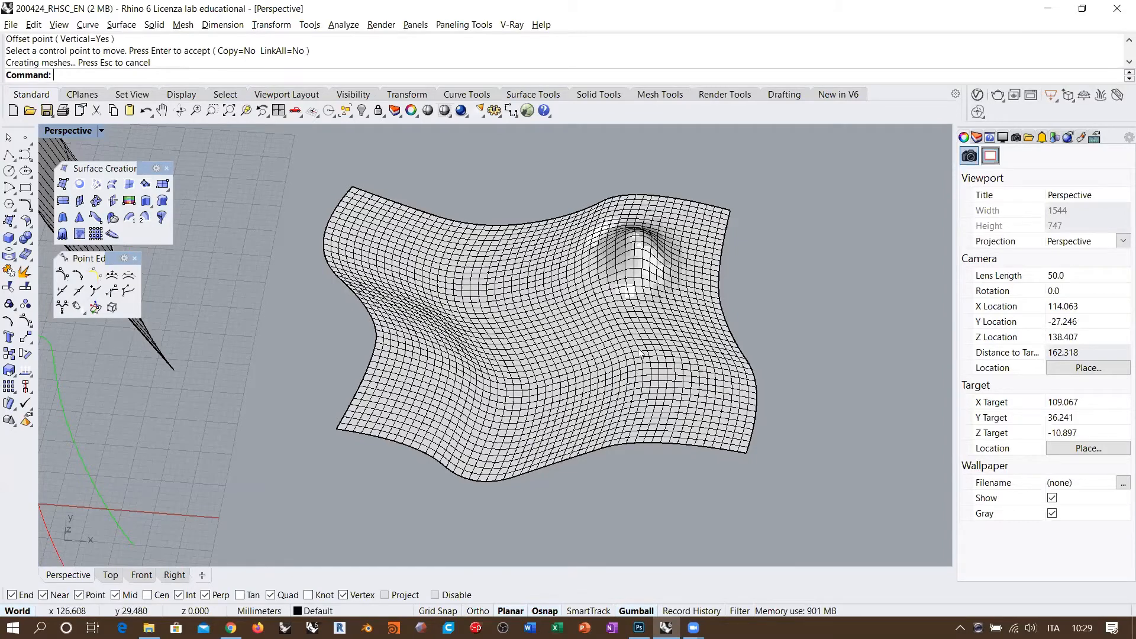
pyautogui.moveTo(657, 270); pyautogui.dragTo(557, 261, button='right')
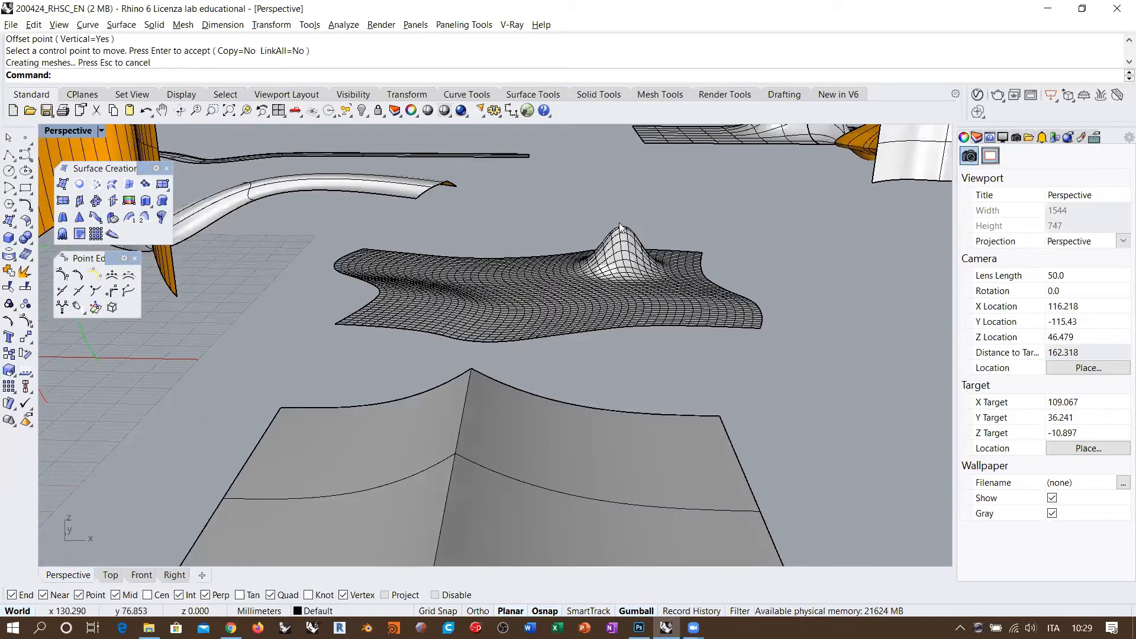
pyautogui.moveTo(639, 260); pyautogui.dragTo(630, 292, button='right')
pyautogui.scroll(2, 632, 290)
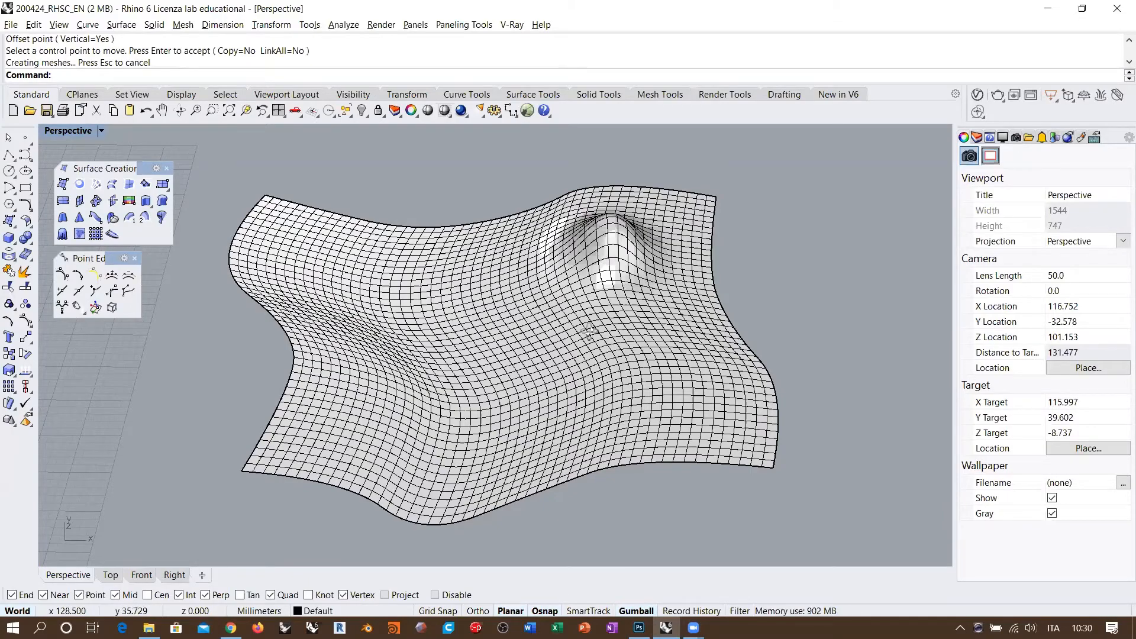
pyautogui.moveTo(589, 331)
pyautogui.mouseDown(button='right')
pyautogui.moveTo(652, 270)
pyautogui.moveTo(594, 327)
pyautogui.mouseUp(button='right')
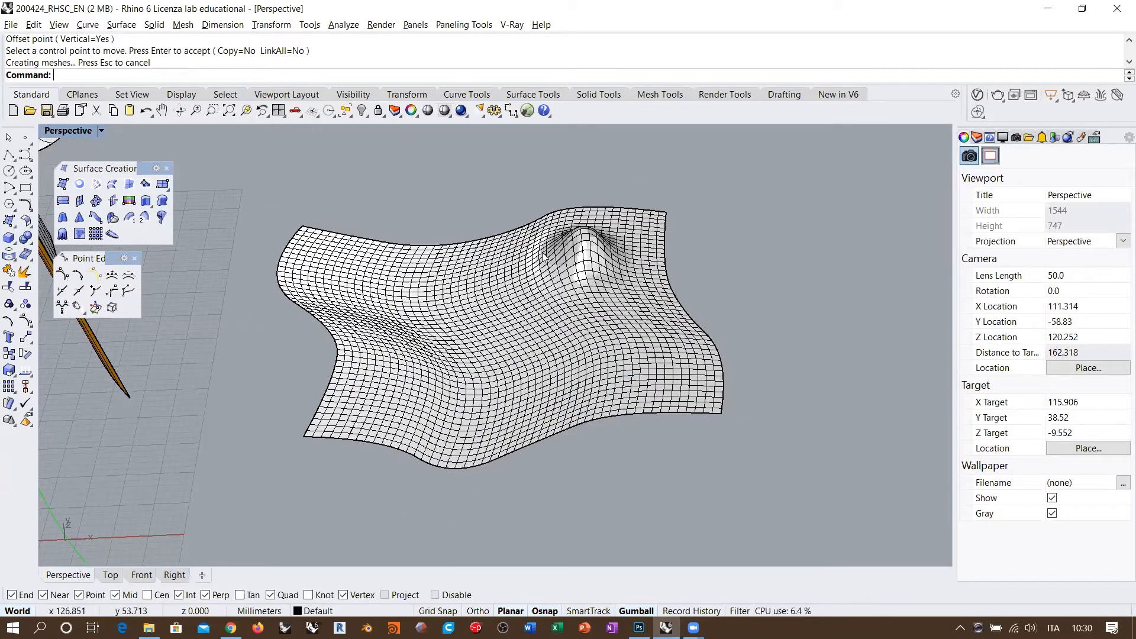
pyautogui.moveTo(544, 256); pyautogui.dragTo(592, 279, button='right')
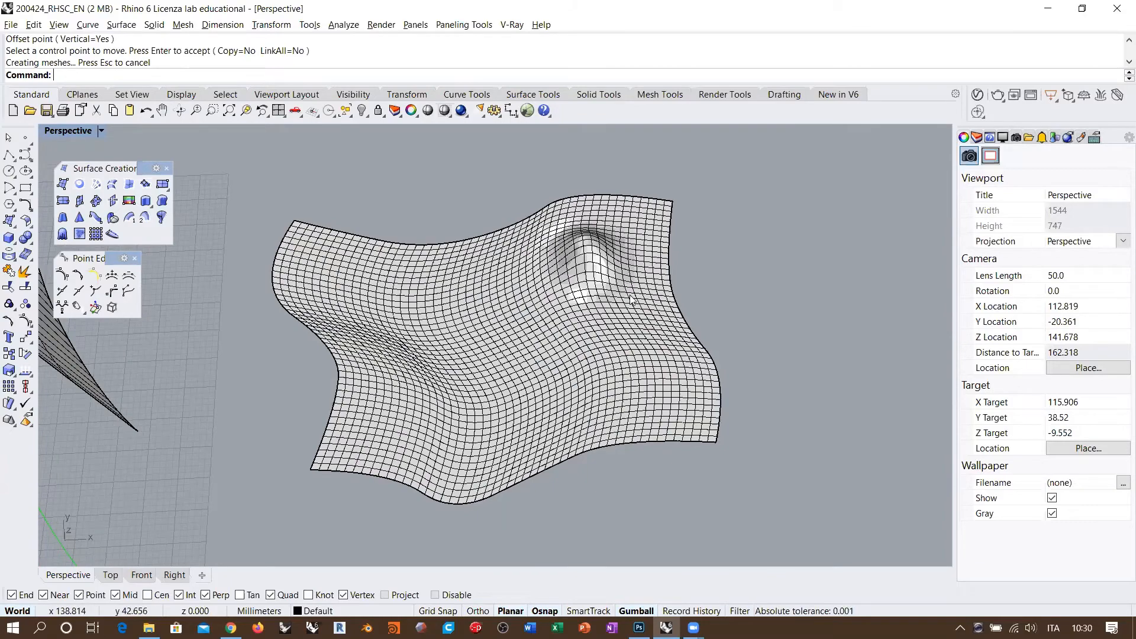
# Move the bumped network surface clear of its four wavy boundary curves and reposition the curves in the free space.
pyautogui.scroll(-6, 486, 324)
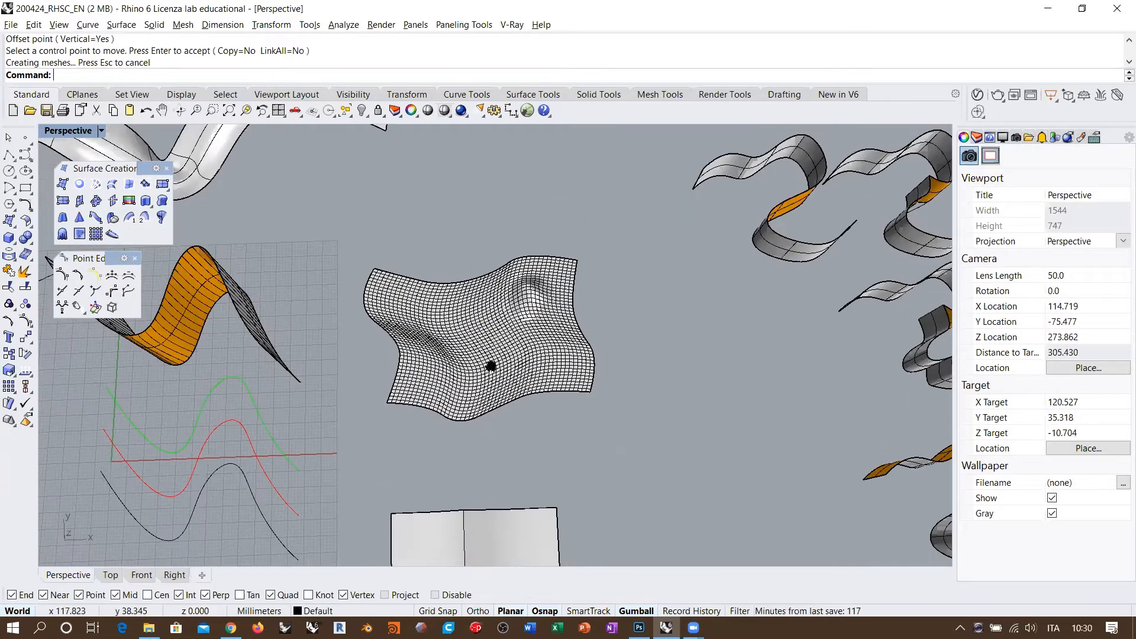
pyautogui.moveTo(489, 365); pyautogui.dragTo(467, 401, button='right')
pyautogui.moveTo(465, 403); pyautogui.dragTo(536, 233)
pyautogui.moveTo(614, 456); pyautogui.dragTo(344, 305)
pyautogui.moveTo(501, 338); pyautogui.dragTo(545, 369)
pyautogui.click(637, 375)
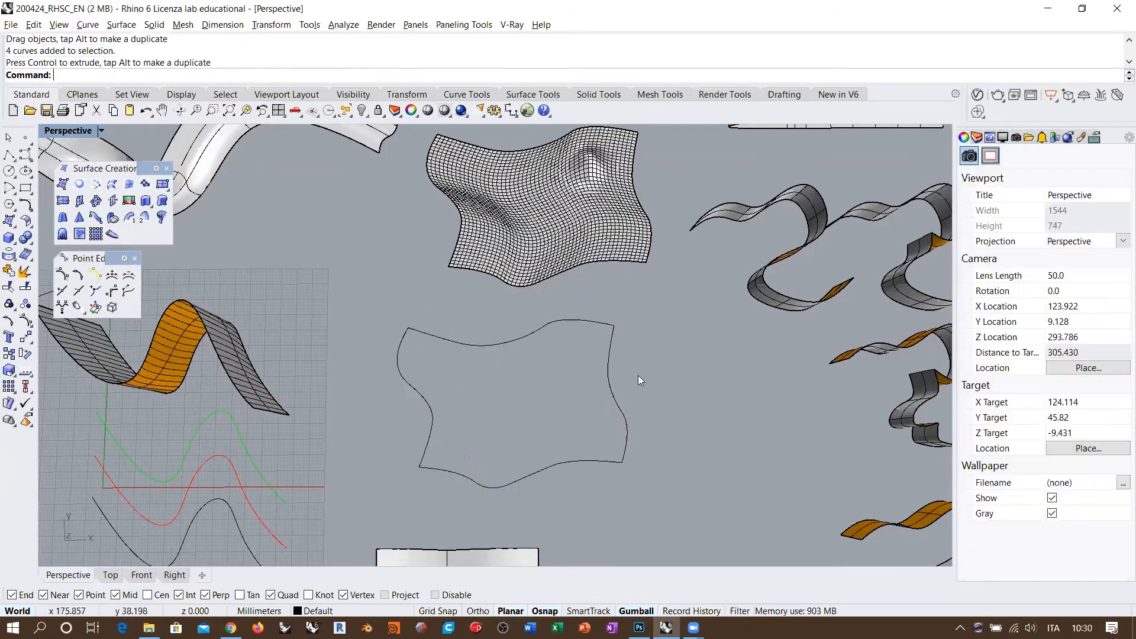
# Create a planar surface from the four wavy boundary curves.
pyautogui.scroll(4, 562, 425)
pyautogui.keyDown('shift'); pyautogui.moveTo(562, 425); pyautogui.dragTo(497, 347, button='right'); pyautogui.keyUp('shift')
pyautogui.scroll(2, 479, 355)
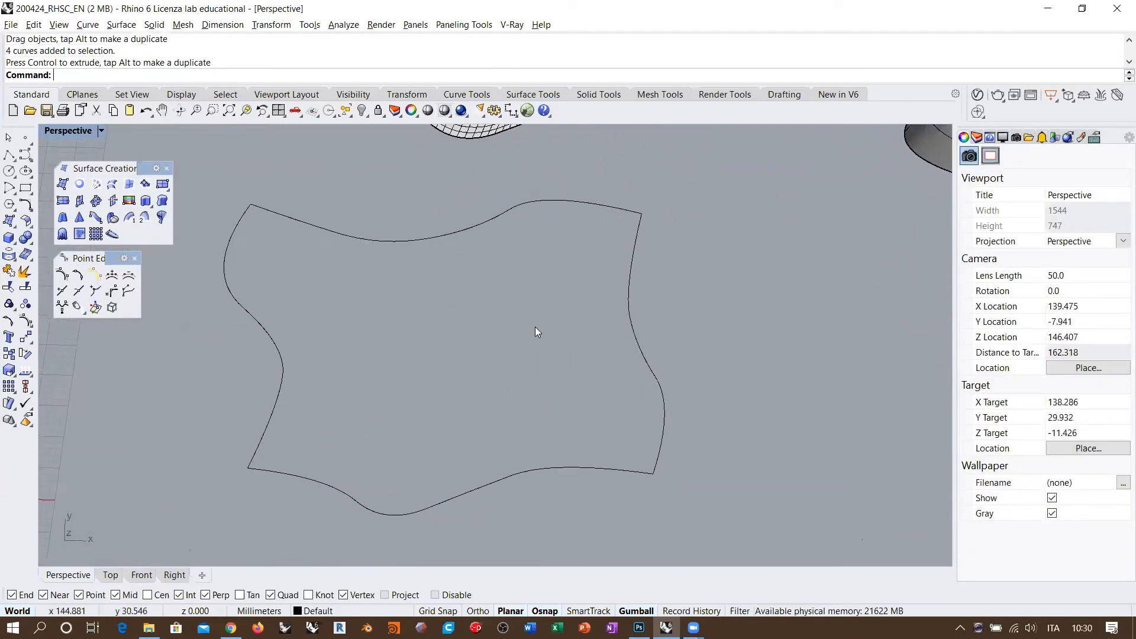
pyautogui.moveTo(535, 408); pyautogui.dragTo(523, 353, button='right')
pyautogui.scroll(-6, 523, 359)
pyautogui.moveTo(532, 283); pyautogui.dragTo(441, 255, button='right')
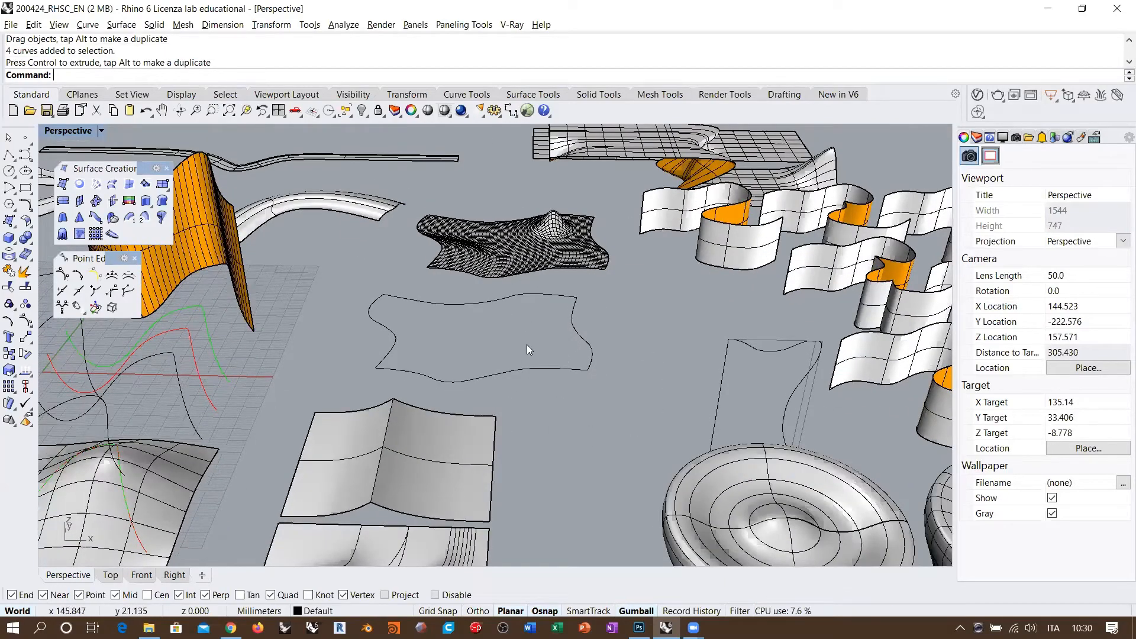
pyautogui.moveTo(527, 345); pyautogui.dragTo(665, 265, button='right')
pyautogui.scroll(6, 490, 368)
pyautogui.moveTo(702, 223); pyautogui.dragTo(275, 509)
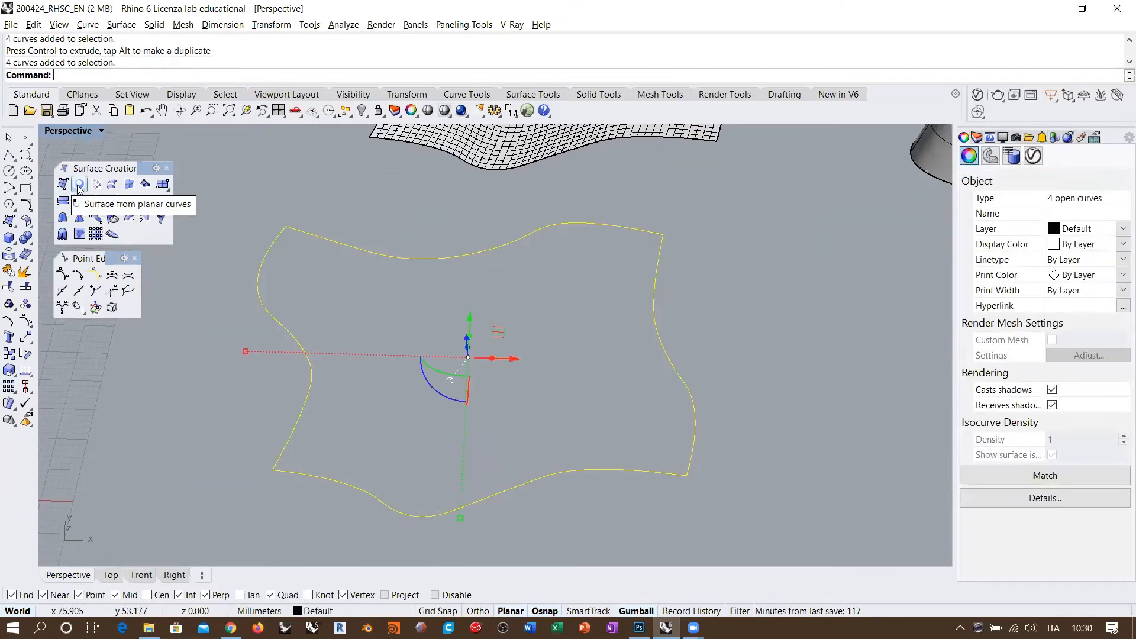
pyautogui.click(79, 187)
pyautogui.click(737, 288)
pyautogui.moveTo(736, 287); pyautogui.dragTo(555, 349, button='right')
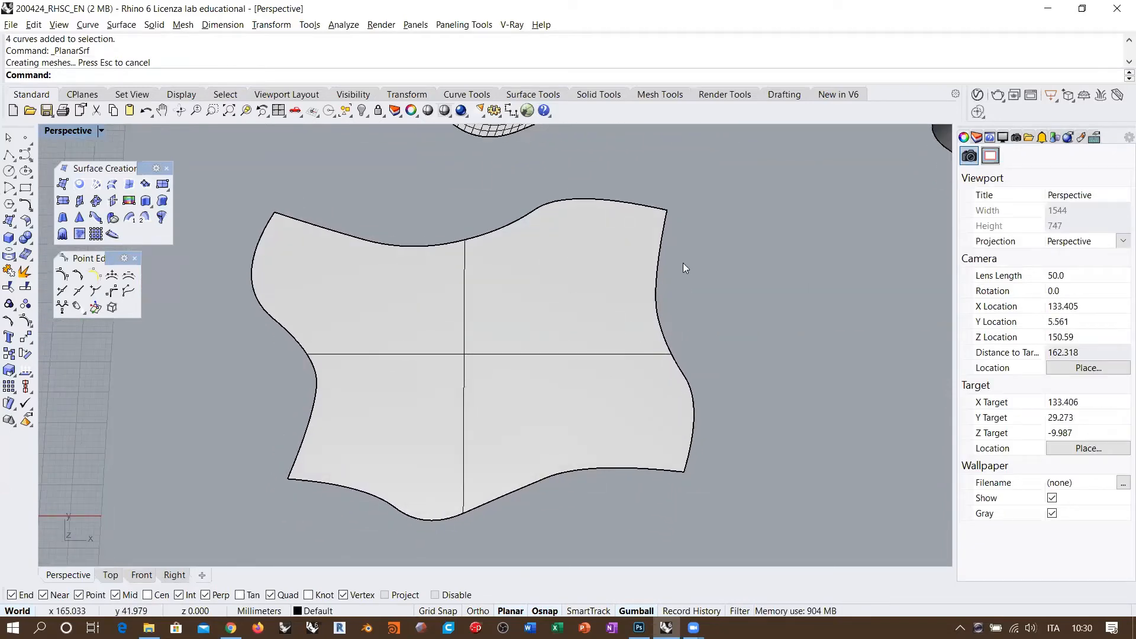
# Select the four boundary curves of the planar surface to inspect their control points.
pyautogui.click(661, 253)
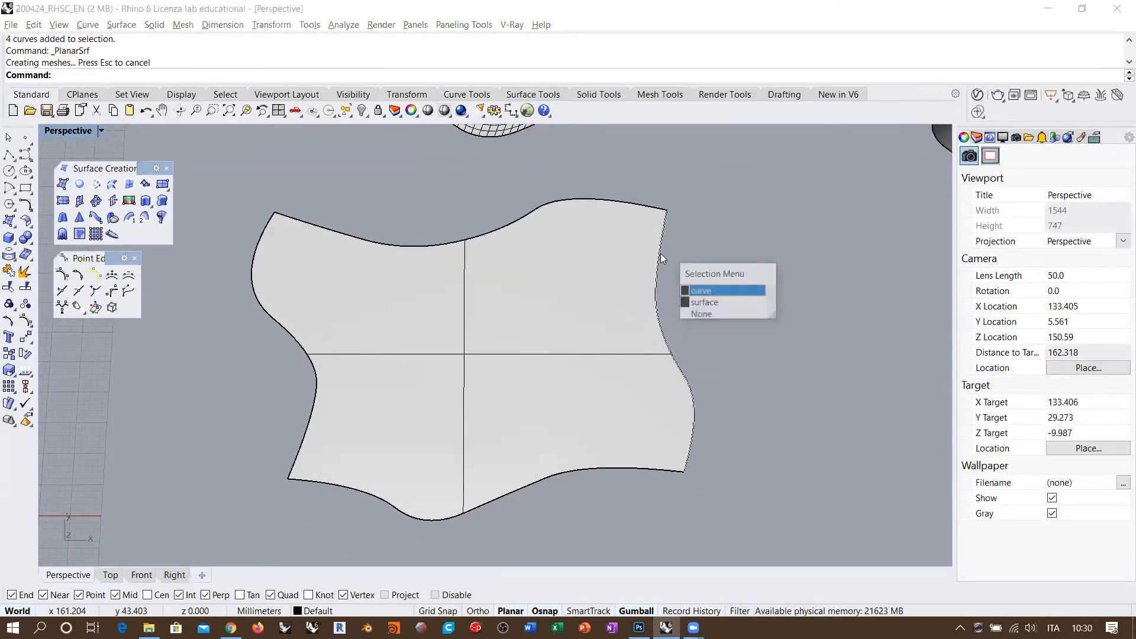
pyautogui.click(697, 288)
pyautogui.keyDown('shift'); pyautogui.click(630, 211); pyautogui.keyUp('shift')
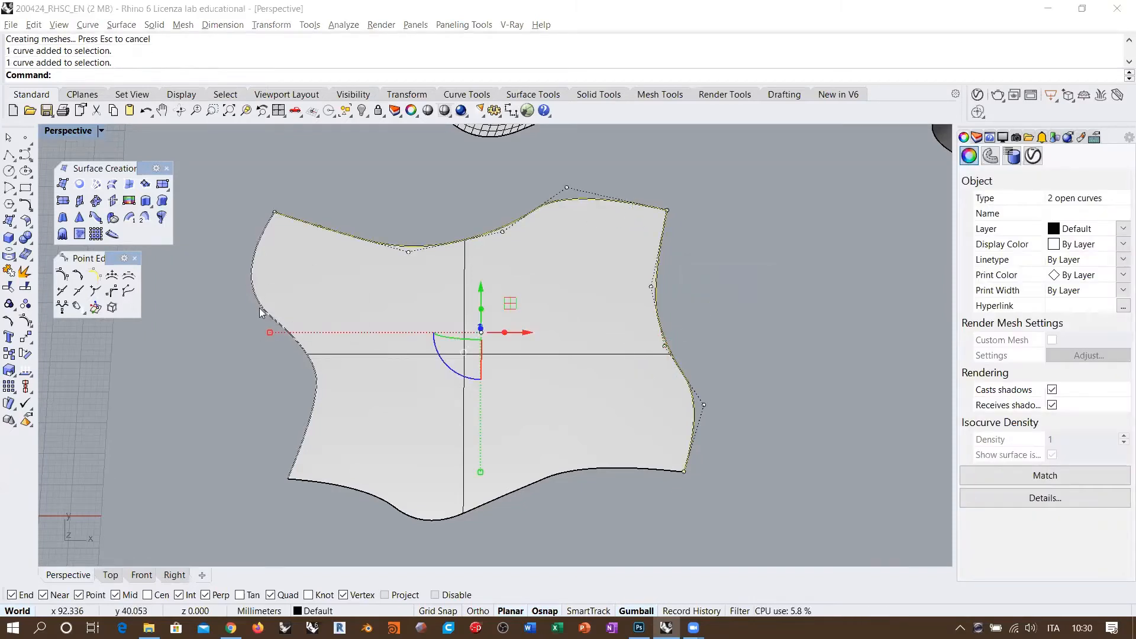
pyautogui.keyDown('shift'); pyautogui.click(265, 292); pyautogui.keyUp('shift')
pyautogui.click(292, 312)
pyautogui.keyDown('shift'); pyautogui.click(347, 488); pyautogui.keyUp('shift')
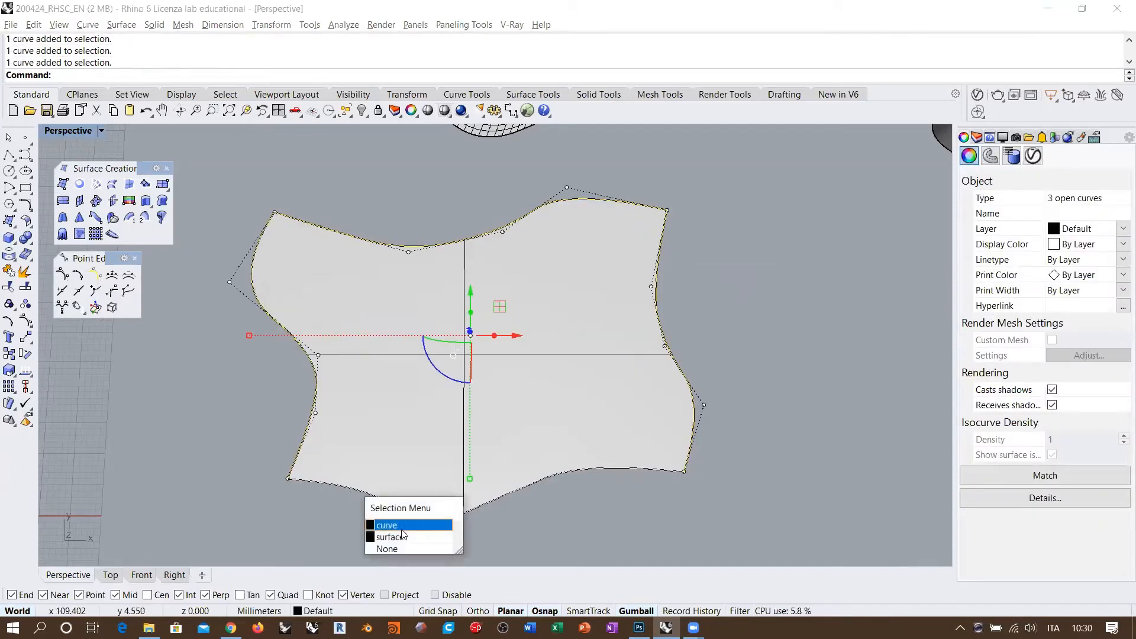
pyautogui.click(404, 529)
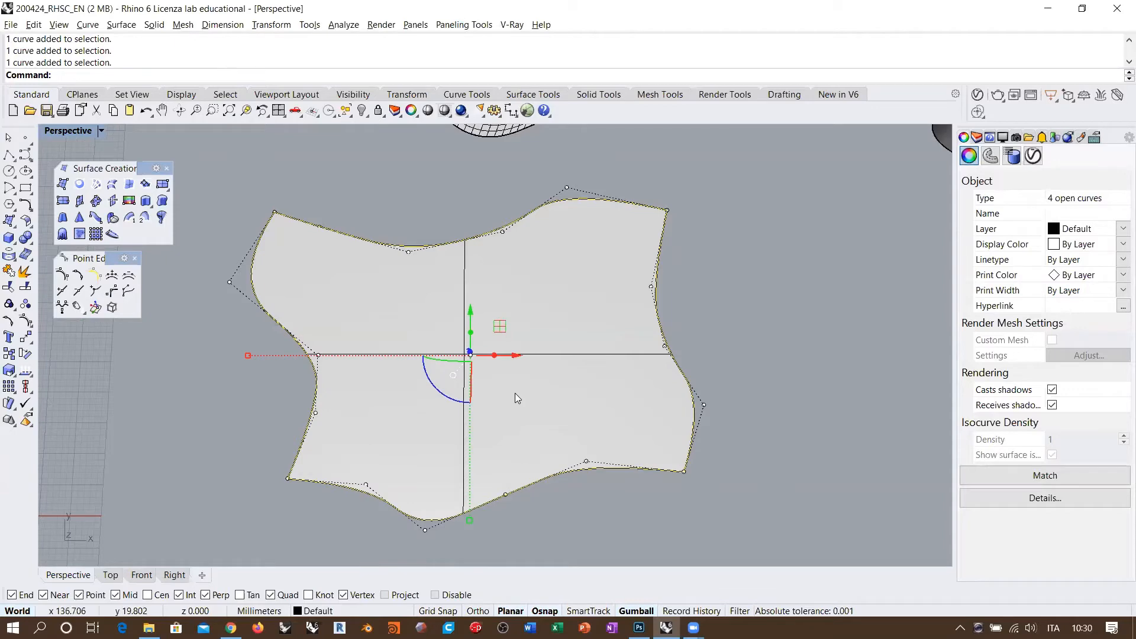
# Show the trimmed planar surface's control points and compare their layout with the wavy outline.
pyautogui.click(559, 371)
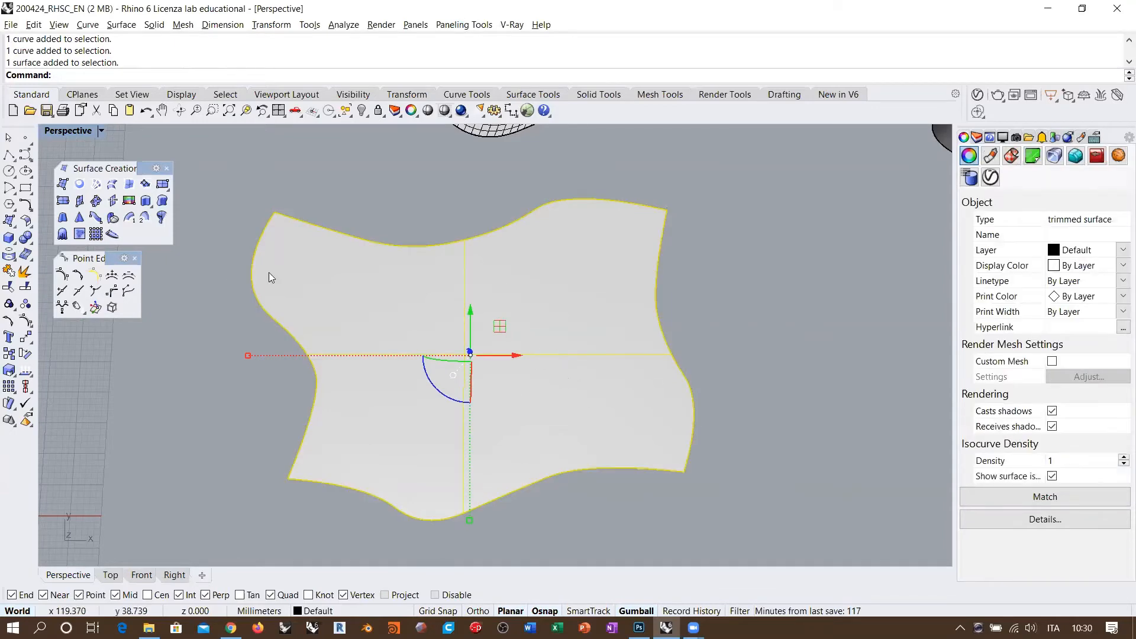
pyautogui.click(25, 321)
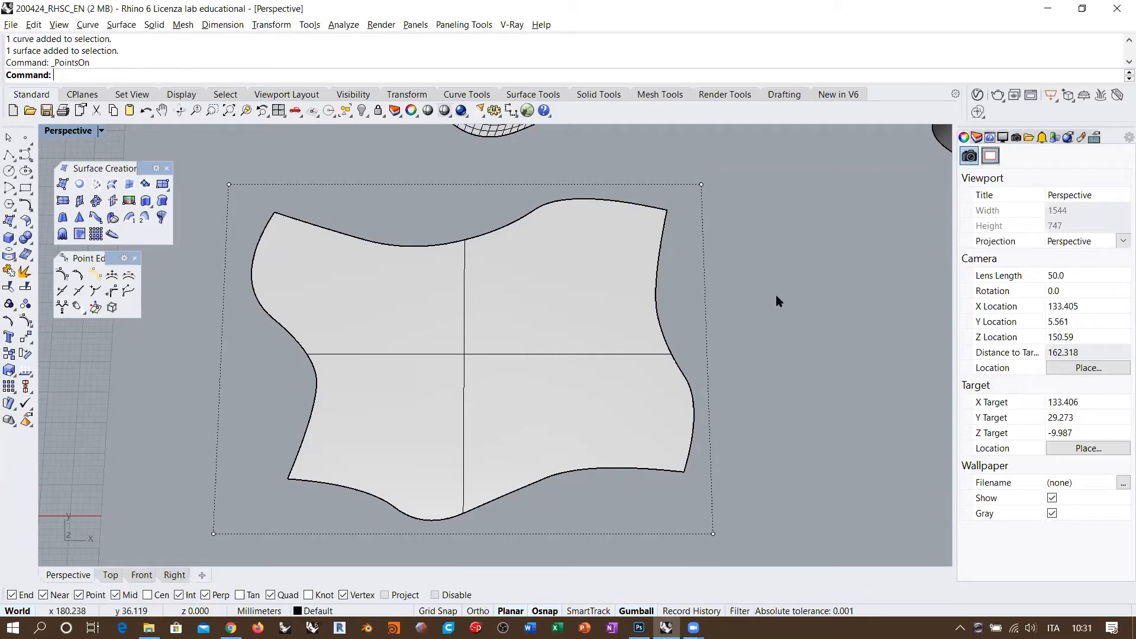
pyautogui.moveTo(572, 350); pyautogui.dragTo(569, 356, button='right')
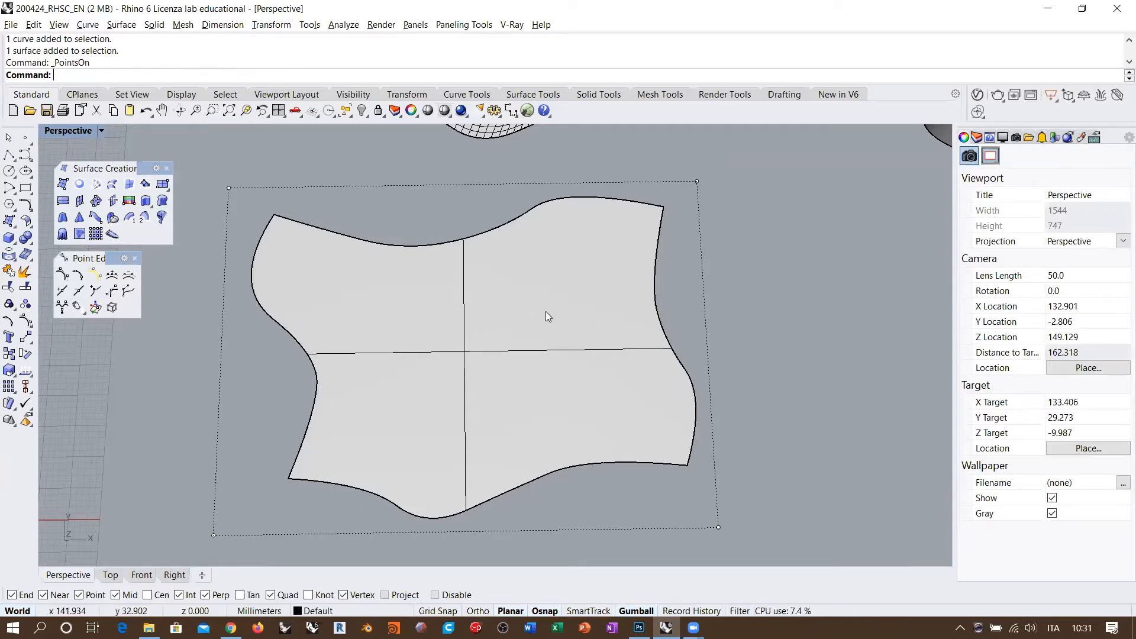
pyautogui.moveTo(554, 315); pyautogui.dragTo(556, 318, button='right')
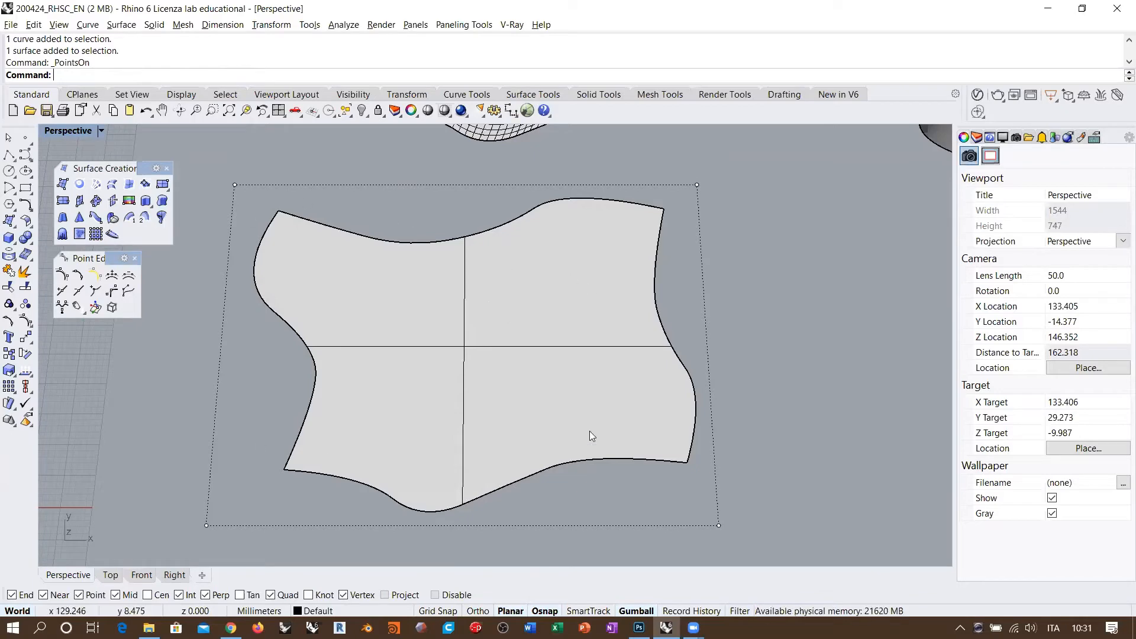
# Rebuild the trimmed planar surface with 16 points in U and V at degree 3, deleting the input and retrimming.
pyautogui.click(536, 296)
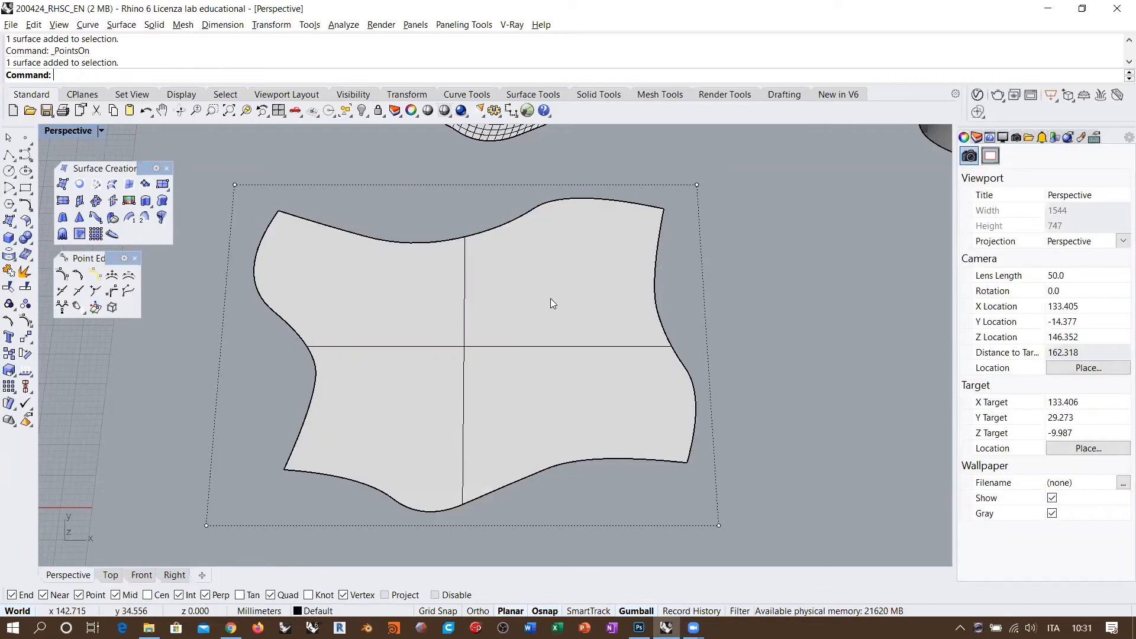
pyautogui.click(554, 302)
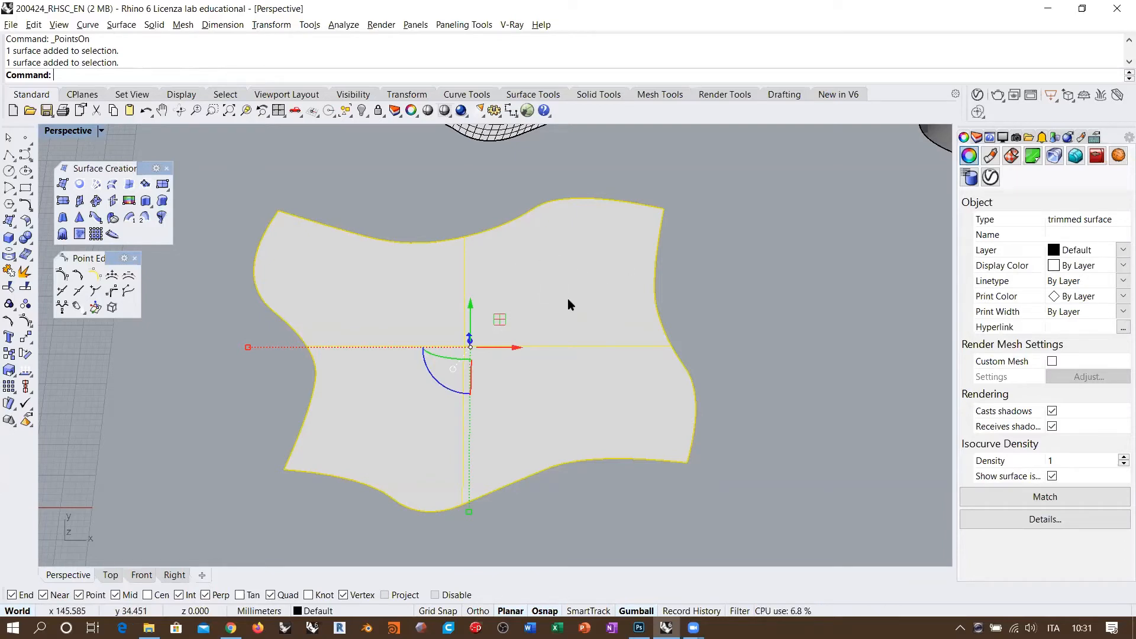
pyautogui.write('Rebuild')
pyautogui.press('Return')
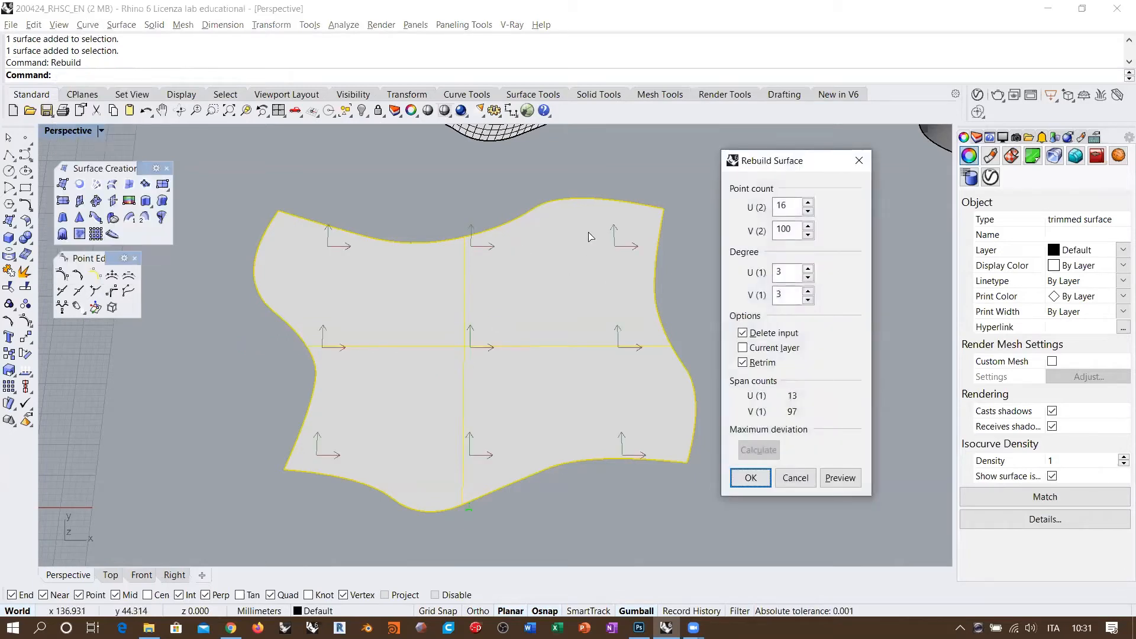
pyautogui.moveTo(791, 206); pyautogui.dragTo(747, 209)
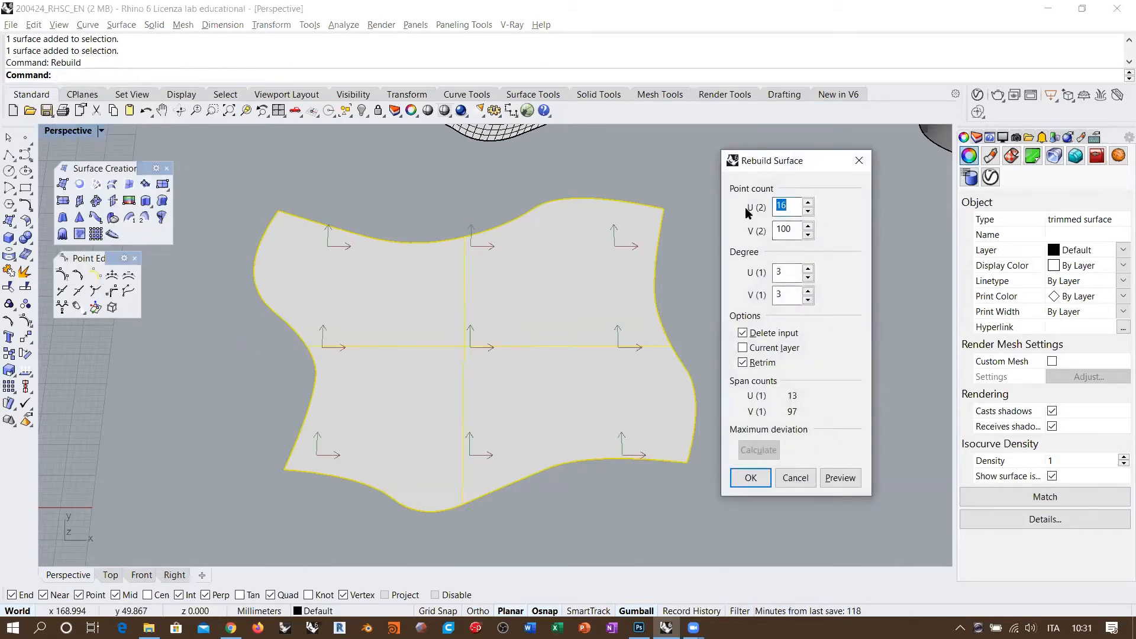
pyautogui.press('Tab')
pyautogui.write('16')
pyautogui.press('Tab')
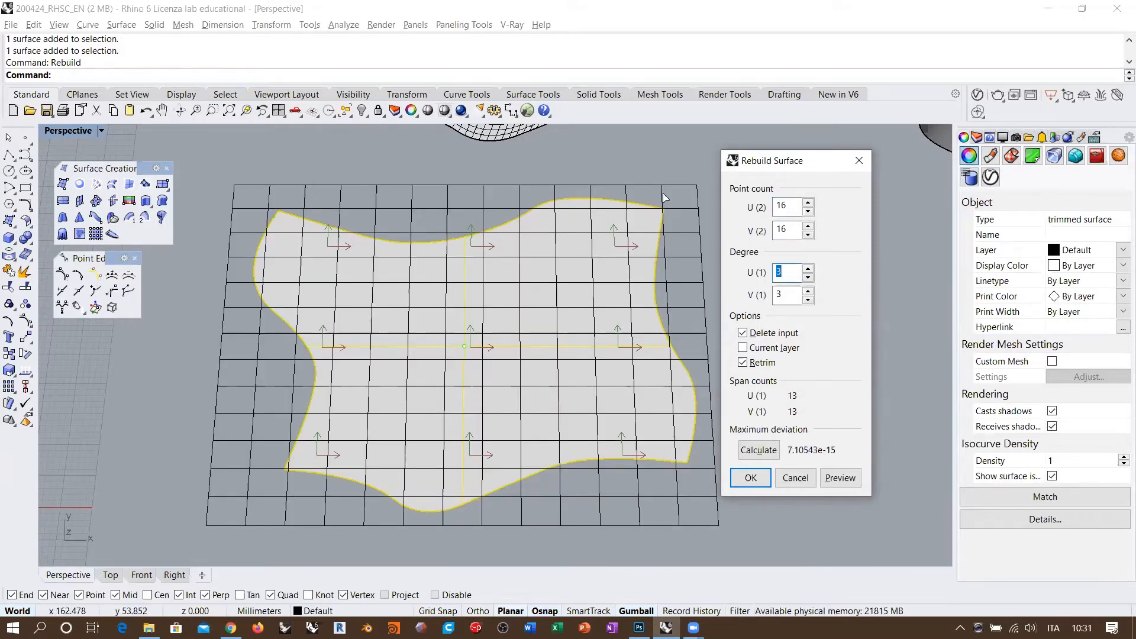
pyautogui.click(750, 478)
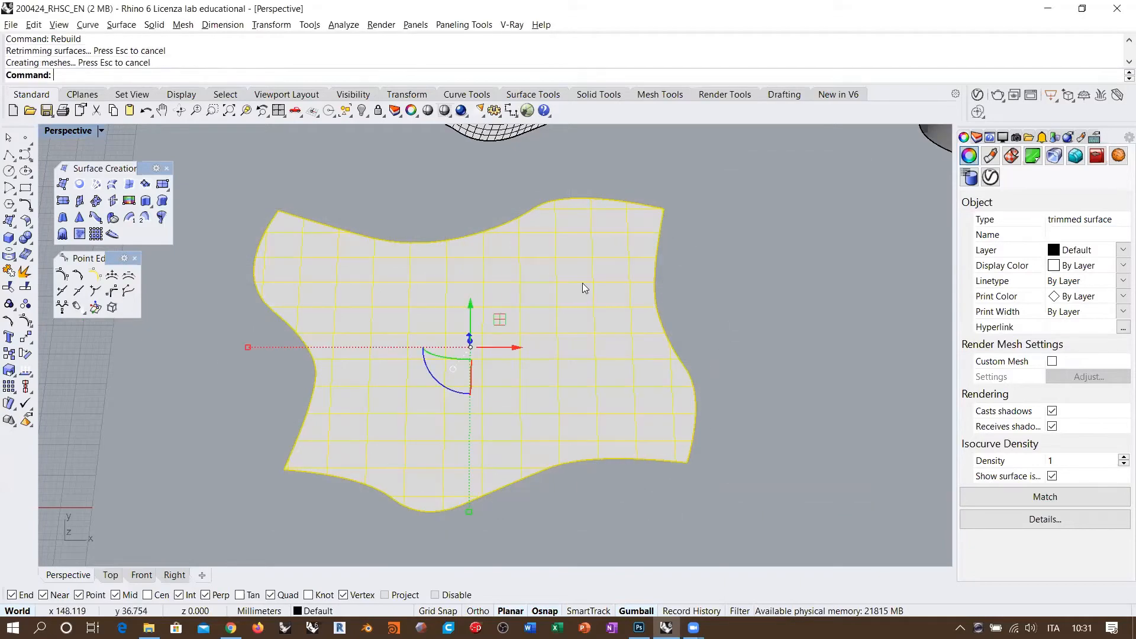
# Show the rebuilt surface's control points and raise two adjacent ones near the right wavy edge vertically to form a bump.
pyautogui.press('F10')
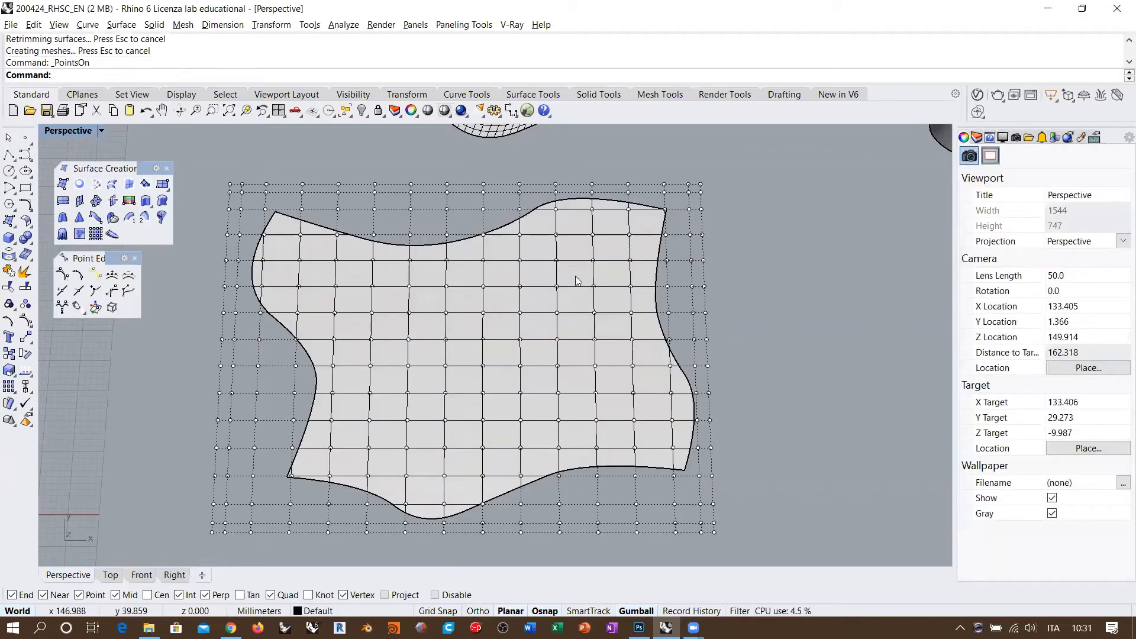
pyautogui.scroll(4, 580, 278)
pyautogui.moveTo(630, 303); pyautogui.dragTo(574, 225, button='right')
pyautogui.keyDown('shift'); pyautogui.moveTo(654, 269); pyautogui.dragTo(558, 267, button='right'); pyautogui.keyUp('shift')
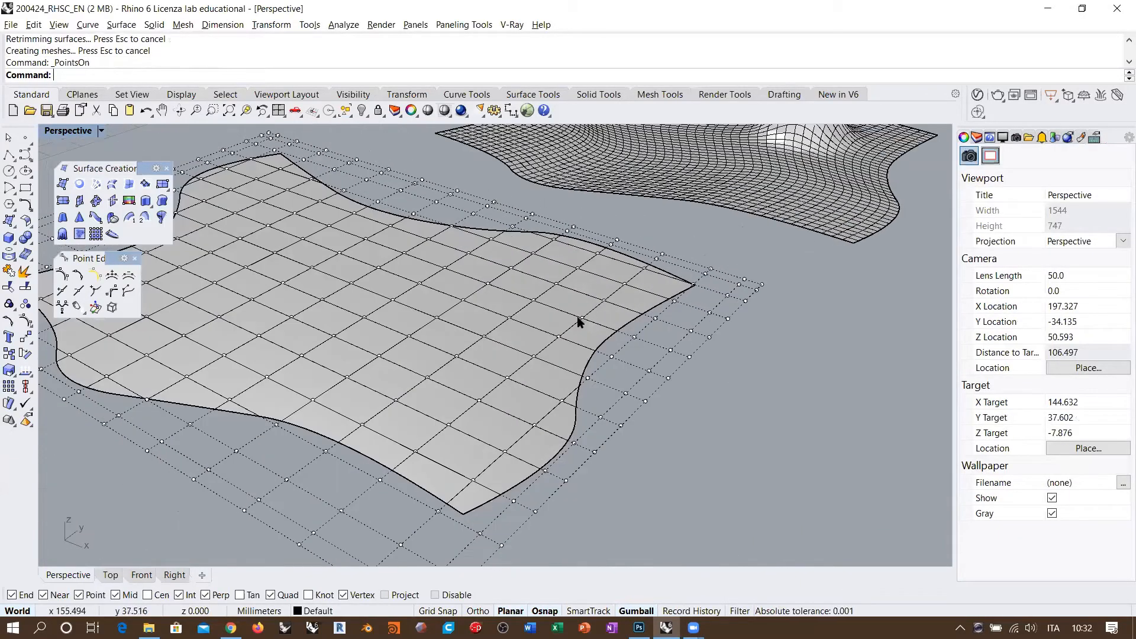
pyautogui.scroll(6, 580, 321)
pyautogui.click(589, 320)
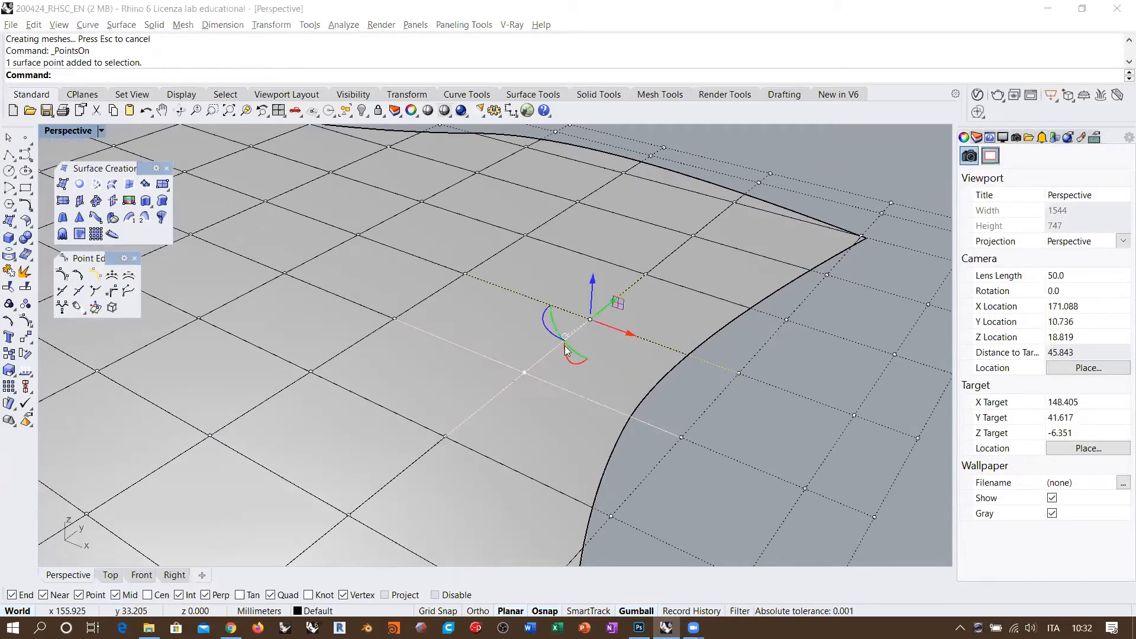
pyautogui.click(577, 358)
pyautogui.click(579, 408)
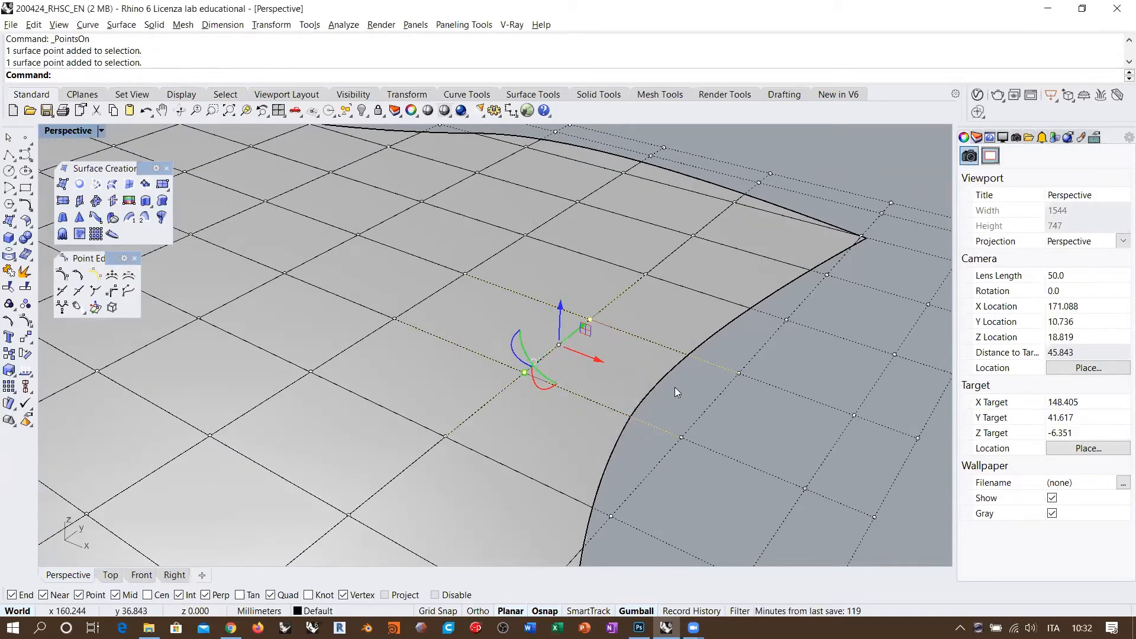
pyautogui.moveTo(561, 313); pyautogui.dragTo(565, 203)
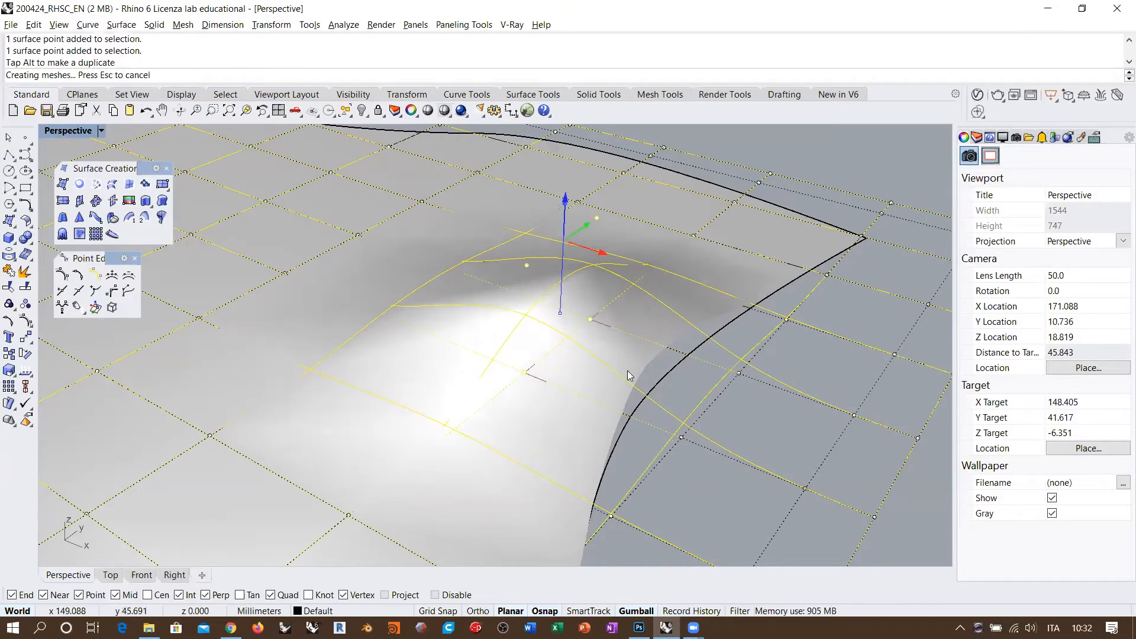
pyautogui.press('Escape')
# Examine how the trimmed edge follows the bump compared with the original boundary curve, and hide the surface's control points.
pyautogui.moveTo(629, 375); pyautogui.dragTo(664, 278, button='right')
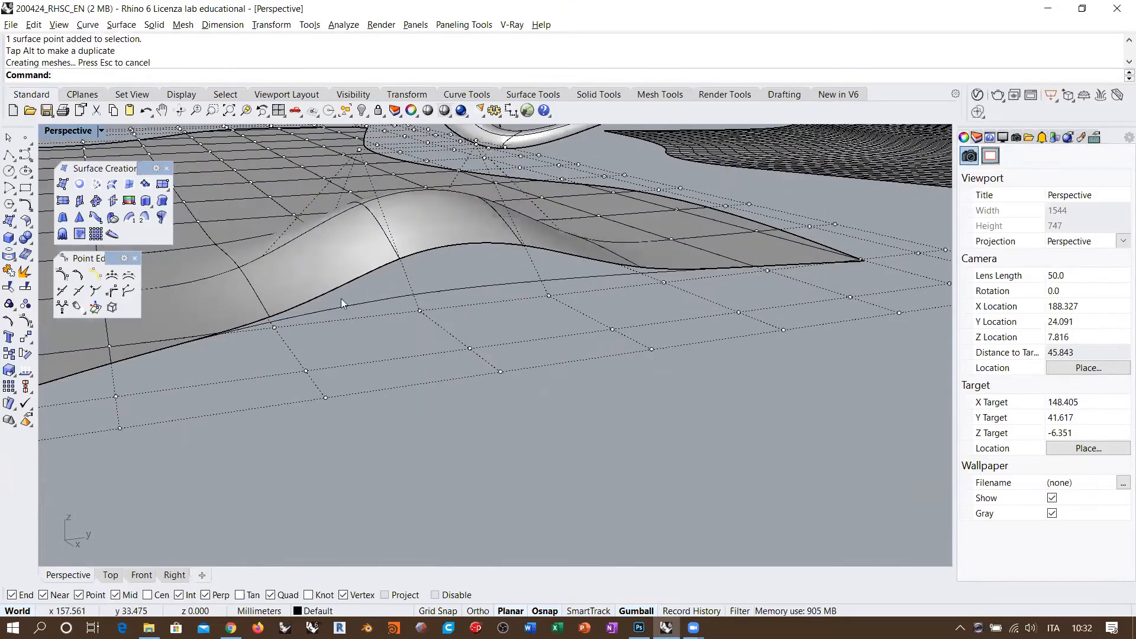
pyautogui.moveTo(481, 292); pyautogui.dragTo(515, 307, button='right')
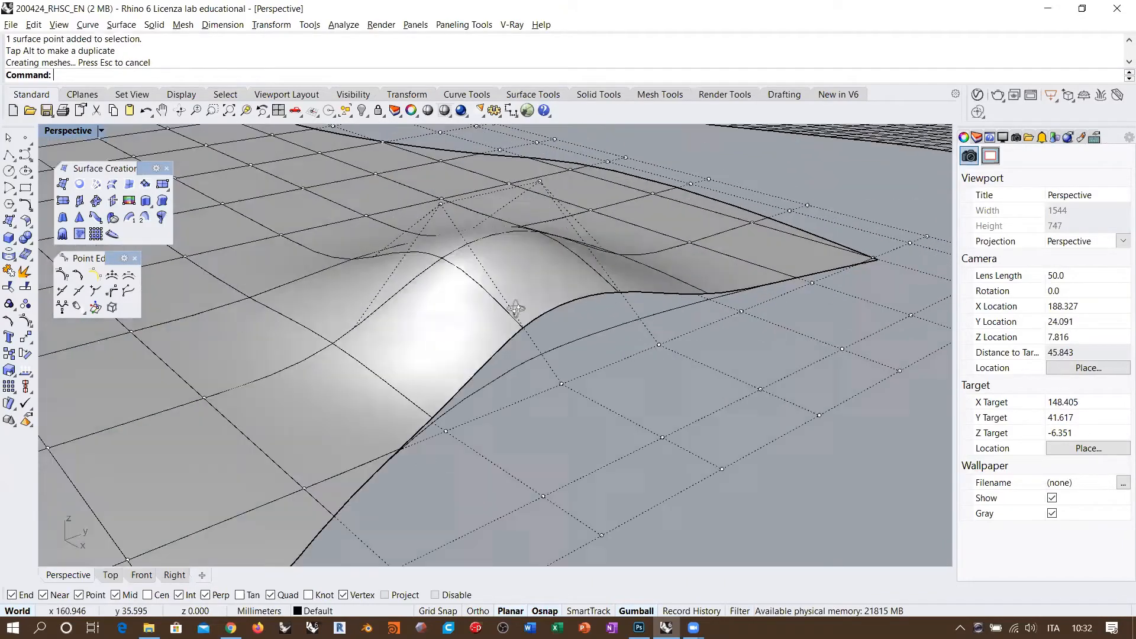
pyautogui.scroll(-2, 577, 260)
pyautogui.moveTo(577, 261); pyautogui.dragTo(573, 313, button='right')
pyautogui.scroll(-8, 573, 313)
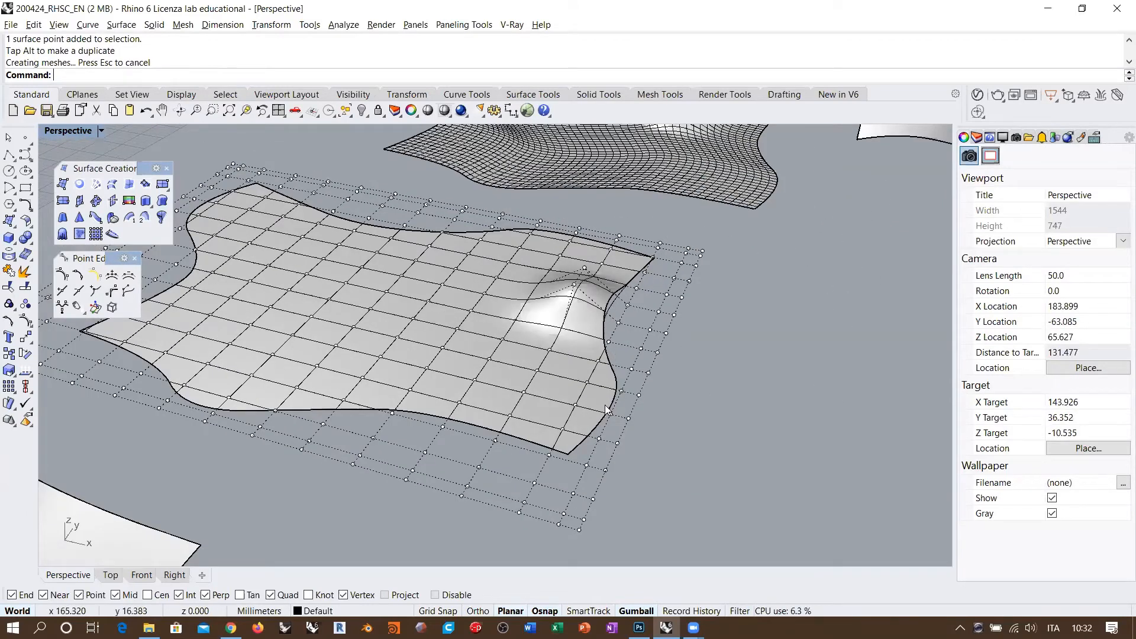
pyautogui.press('Escape')
pyautogui.moveTo(409, 287); pyautogui.dragTo(428, 325, button='right')
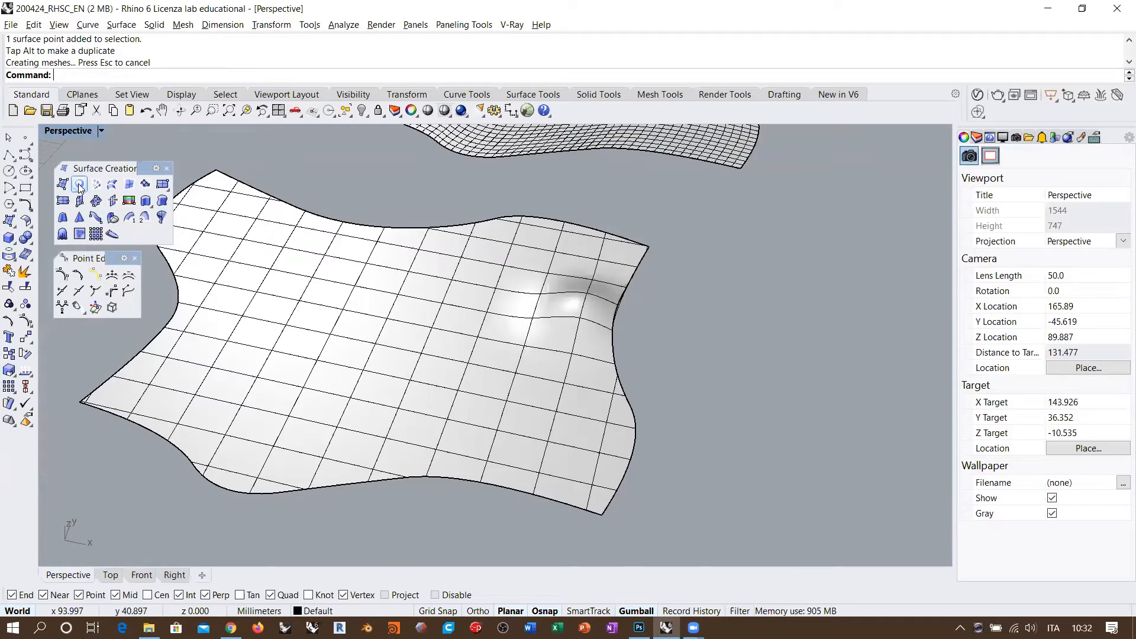
pyautogui.keyDown('shift'); pyautogui.moveTo(435, 282); pyautogui.dragTo(550, 321, button='right'); pyautogui.keyUp('shift')
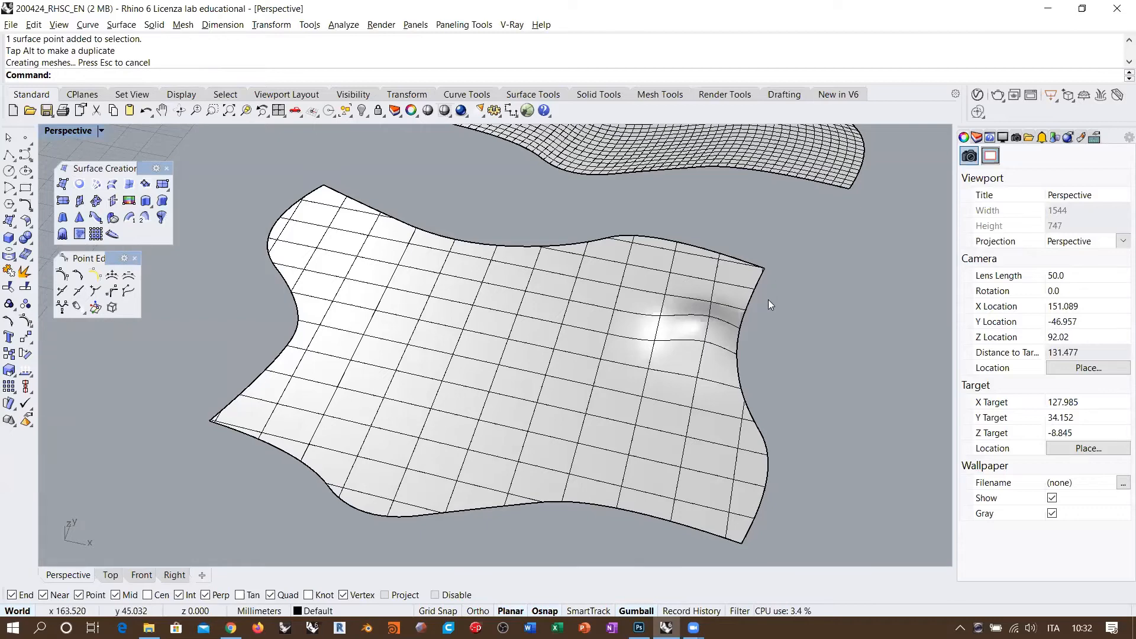
pyautogui.moveTo(768, 300); pyautogui.dragTo(781, 367, button='right')
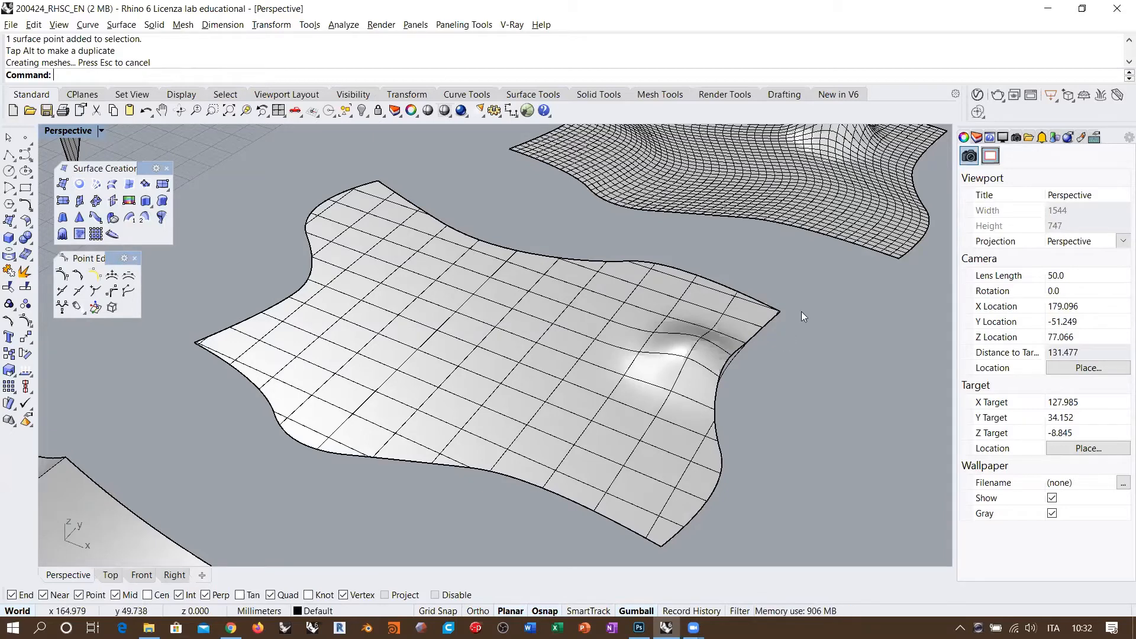
# Delete the bumped planar surface, keeping the four wavy boundary curves.
pyautogui.click(587, 363)
pyautogui.press('Delete')
pyautogui.moveTo(586, 355); pyautogui.dragTo(550, 331, button='right')
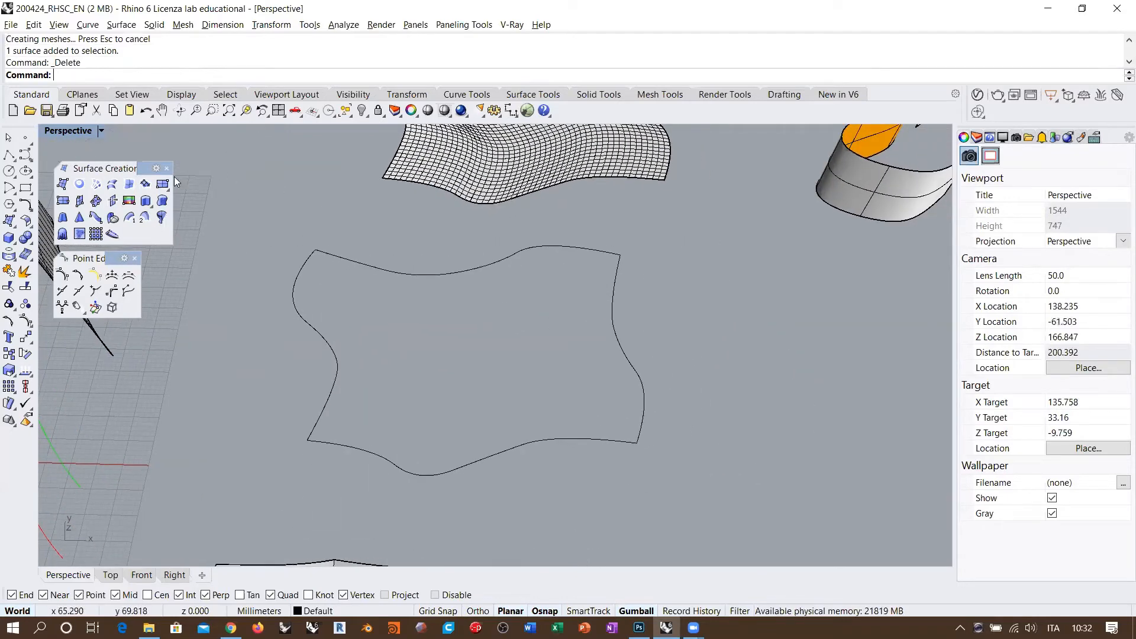
# Create an edge surface from the four wavy boundary curves.
pyautogui.click(129, 185)
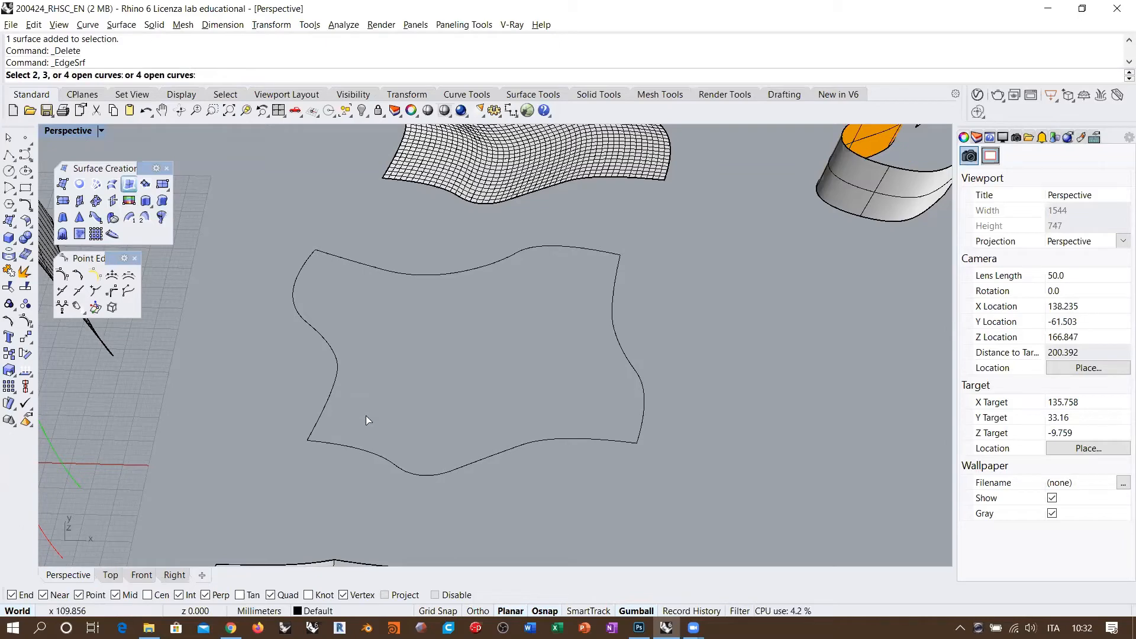
pyautogui.click(342, 380)
pyautogui.click(529, 436)
pyautogui.click(615, 333)
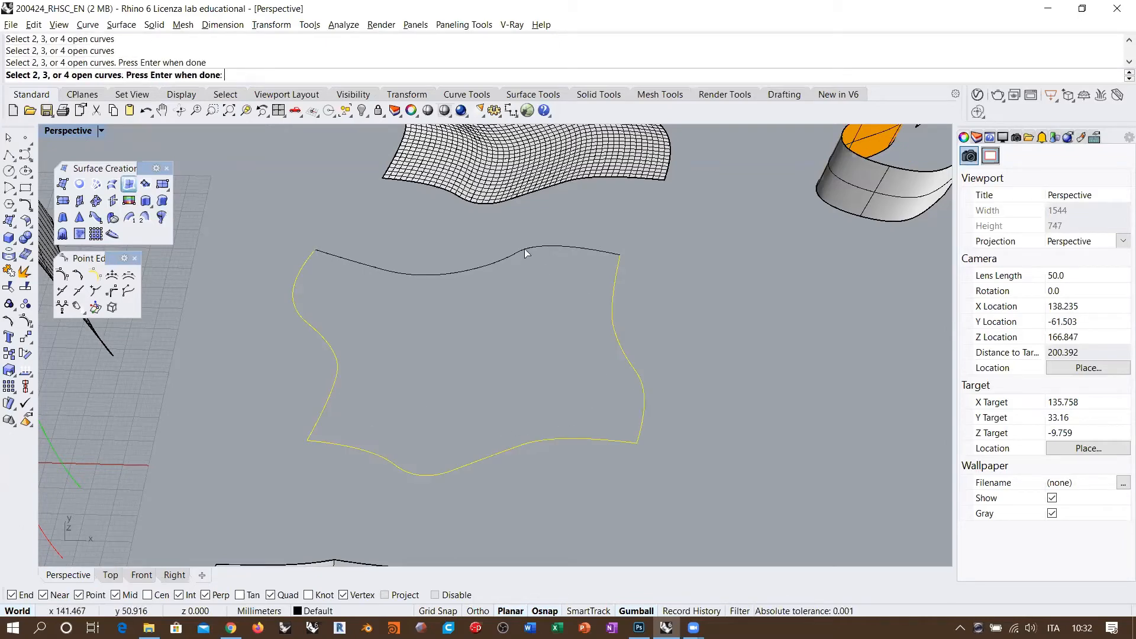
pyautogui.click(525, 250)
# Flip the edge surface's normal direction and reverse its U direction.
pyautogui.moveTo(447, 367); pyautogui.dragTo(489, 345, button='right')
pyautogui.click(490, 349)
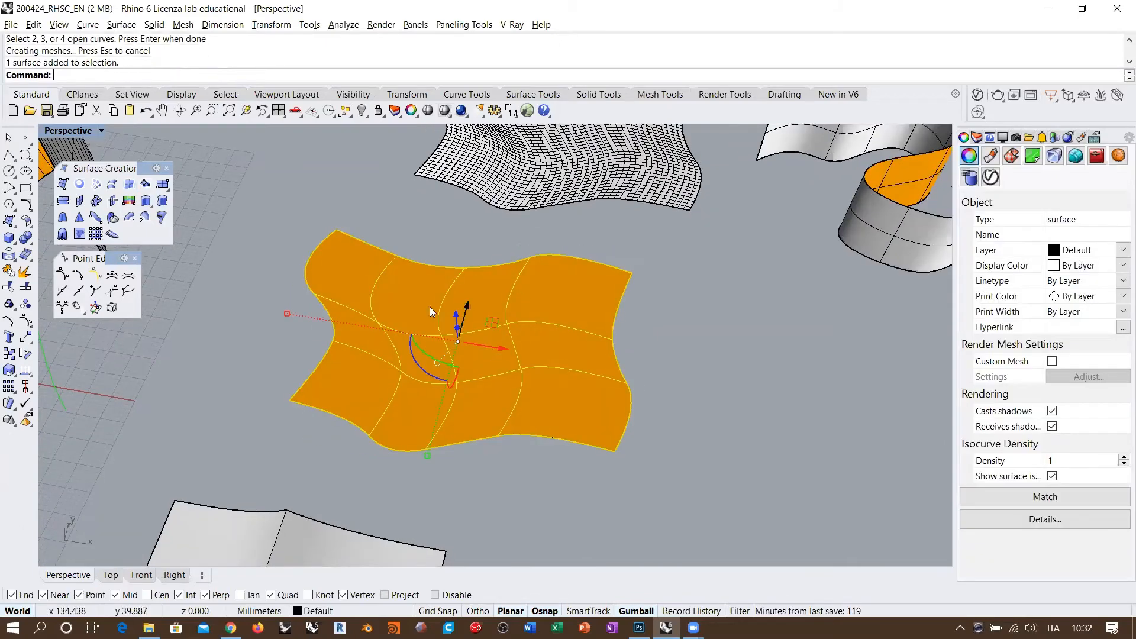
pyautogui.click(25, 370)
pyautogui.scroll(6, 547, 373)
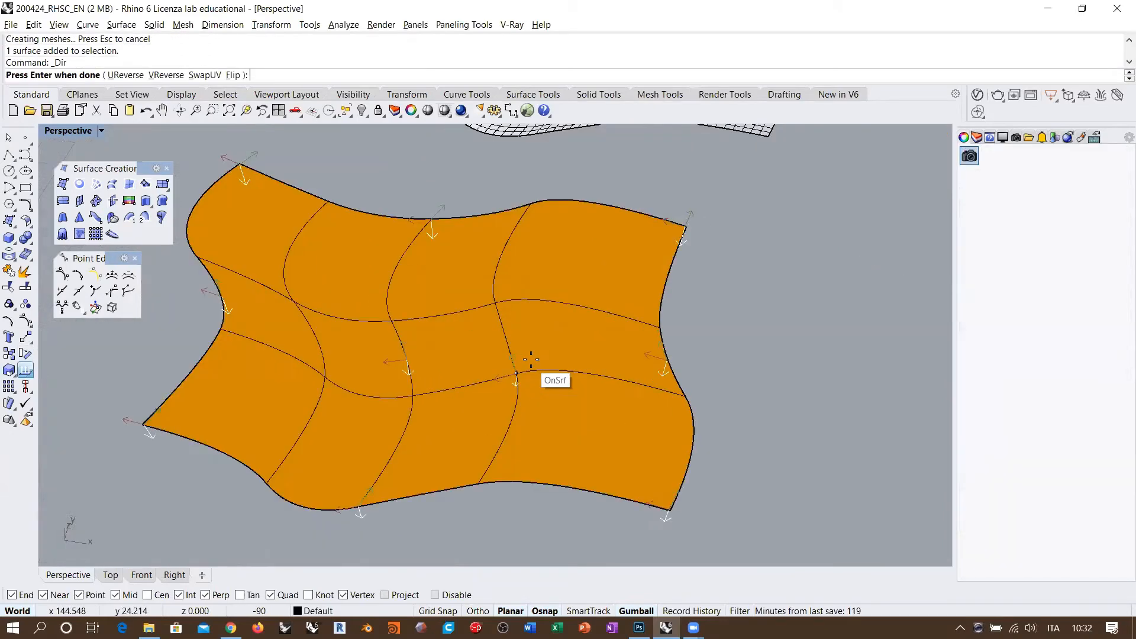
pyautogui.click(232, 75)
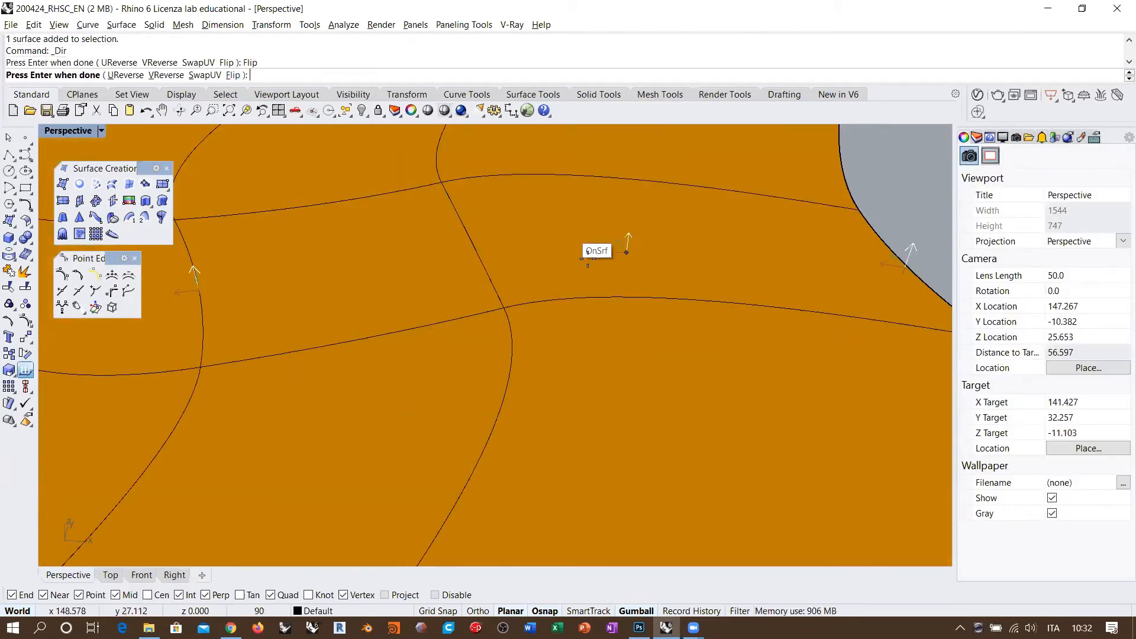
pyautogui.moveTo(566, 264); pyautogui.dragTo(393, 324, button='right')
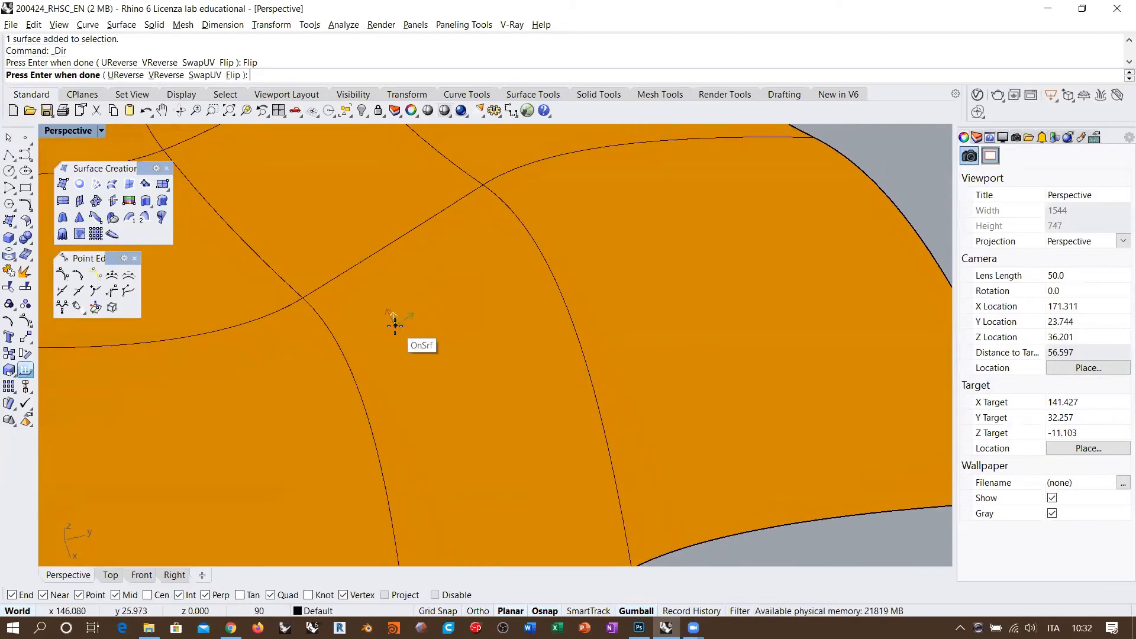
pyautogui.scroll(-8, 525, 322)
pyautogui.moveTo(559, 336)
pyautogui.mouseDown(button='right')
pyautogui.moveTo(631, 350)
pyautogui.moveTo(541, 325)
pyautogui.mouseUp(button='right')
pyautogui.scroll(5, 477, 318)
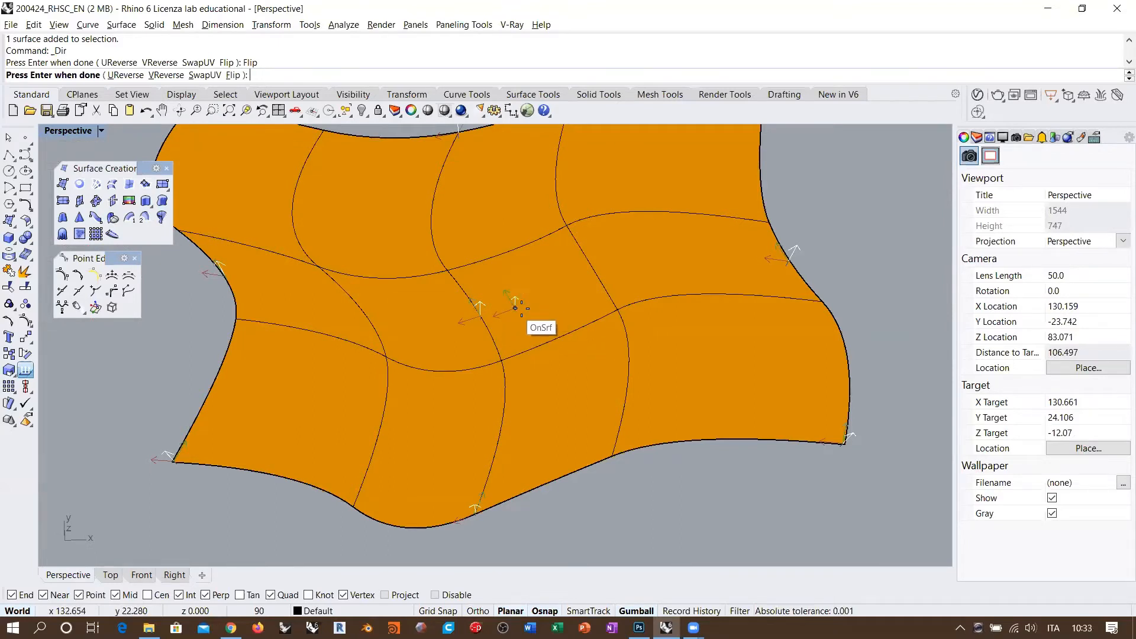
pyautogui.click(126, 75)
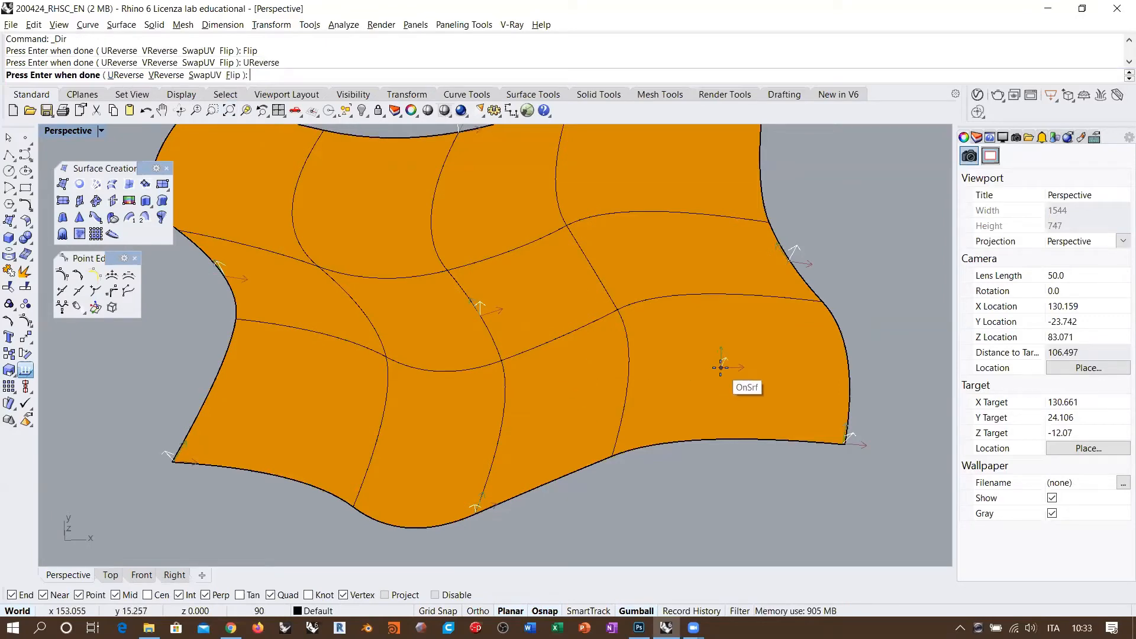
pyautogui.press('Return')
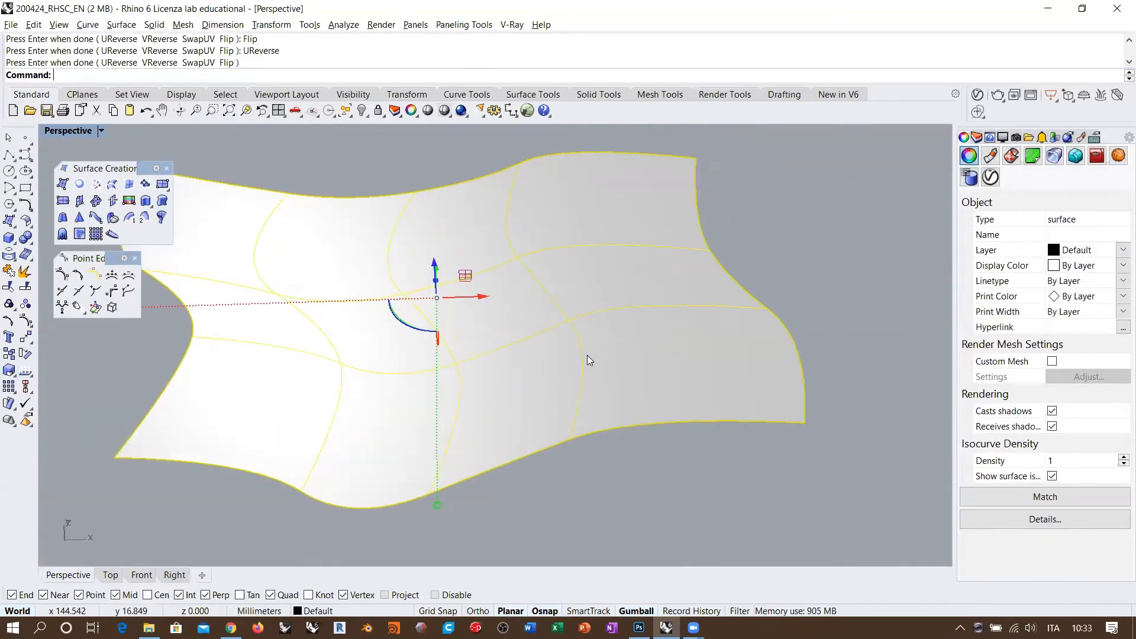
# Inspect the edge surface's isocurves and properties, and compare them with the control points of the right boundary curve.
pyautogui.scroll(-5, 591, 352)
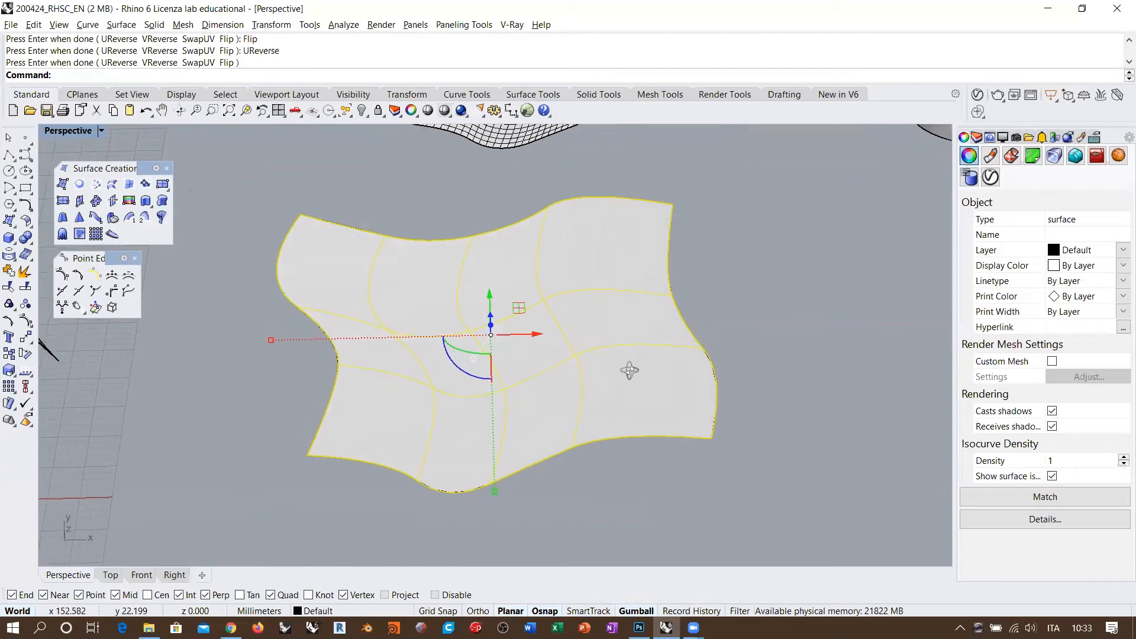
pyautogui.click(770, 308)
pyautogui.moveTo(502, 326); pyautogui.dragTo(548, 279, button='right')
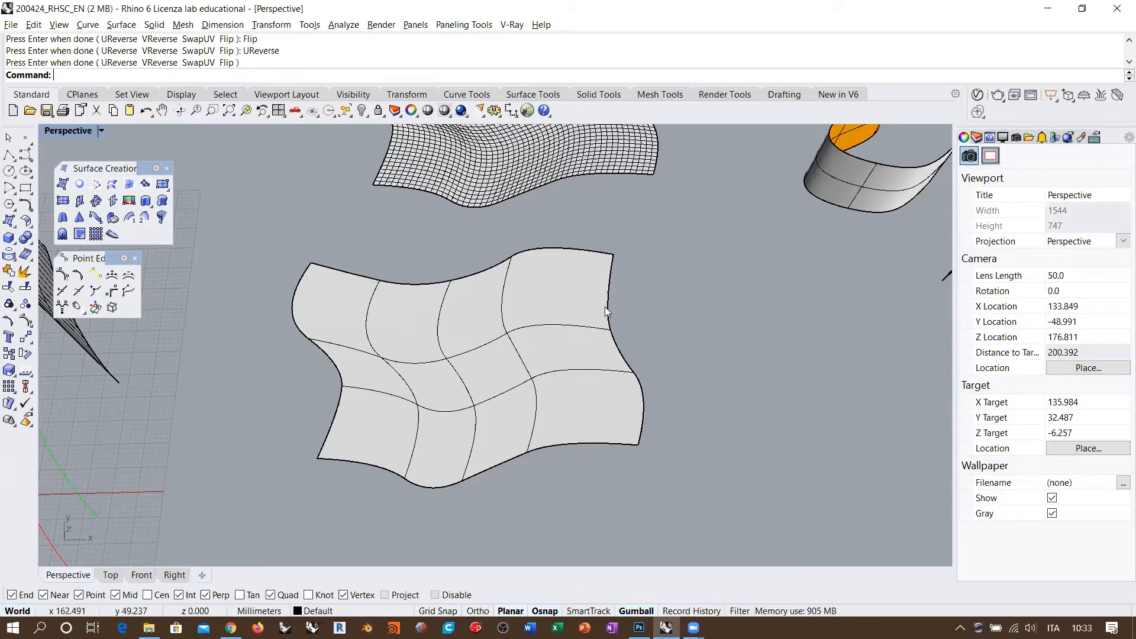
pyautogui.click(544, 338)
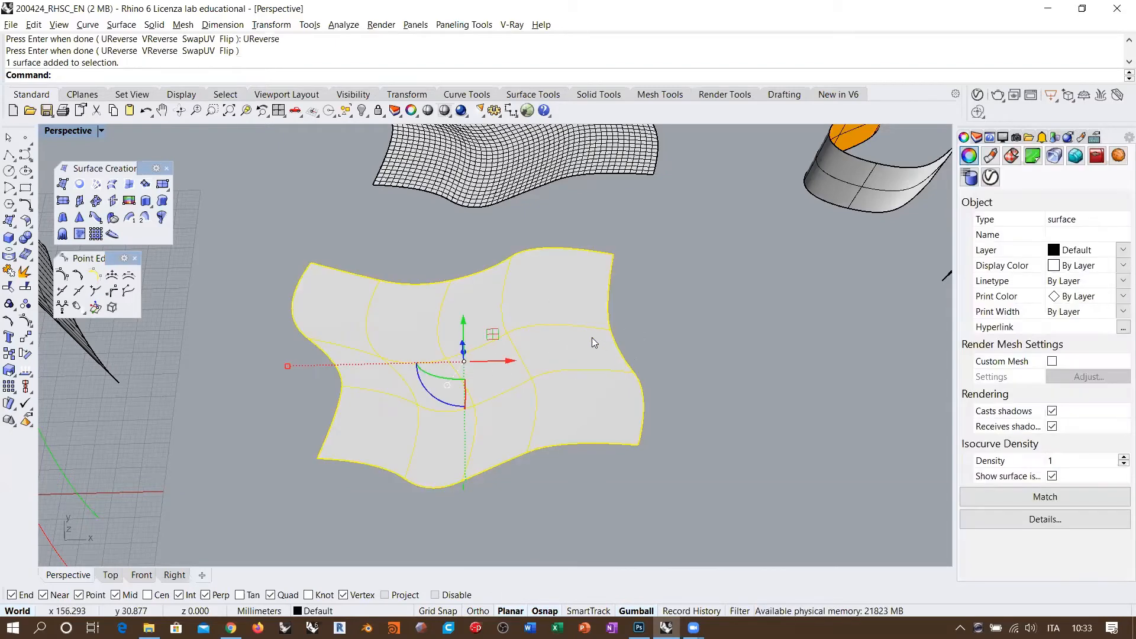
pyautogui.scroll(2, 592, 342)
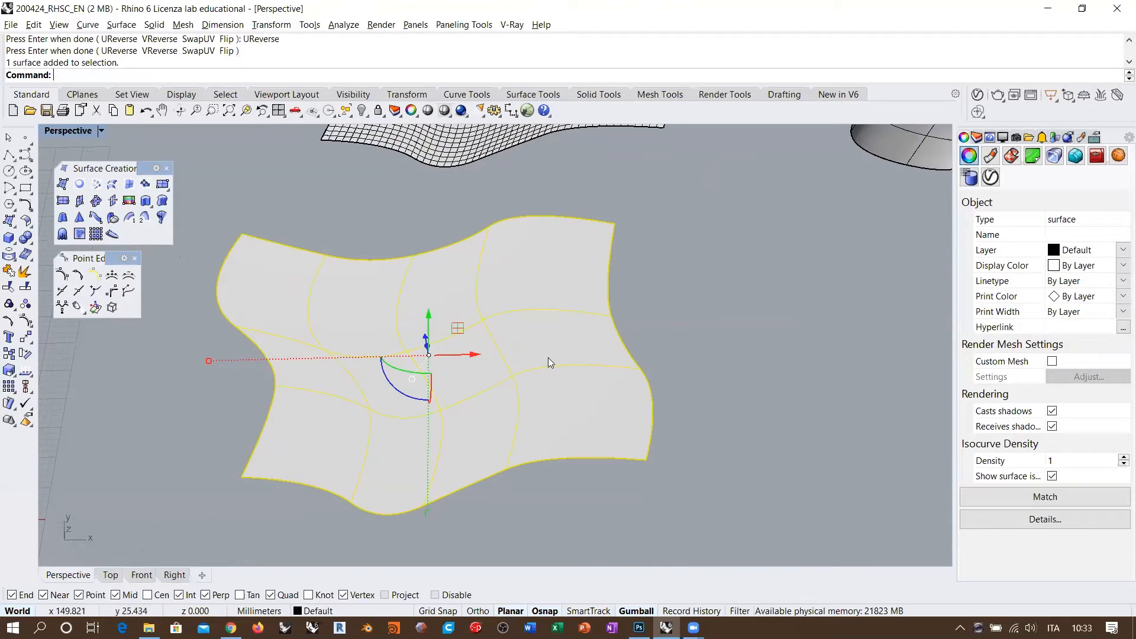
pyautogui.click(652, 316)
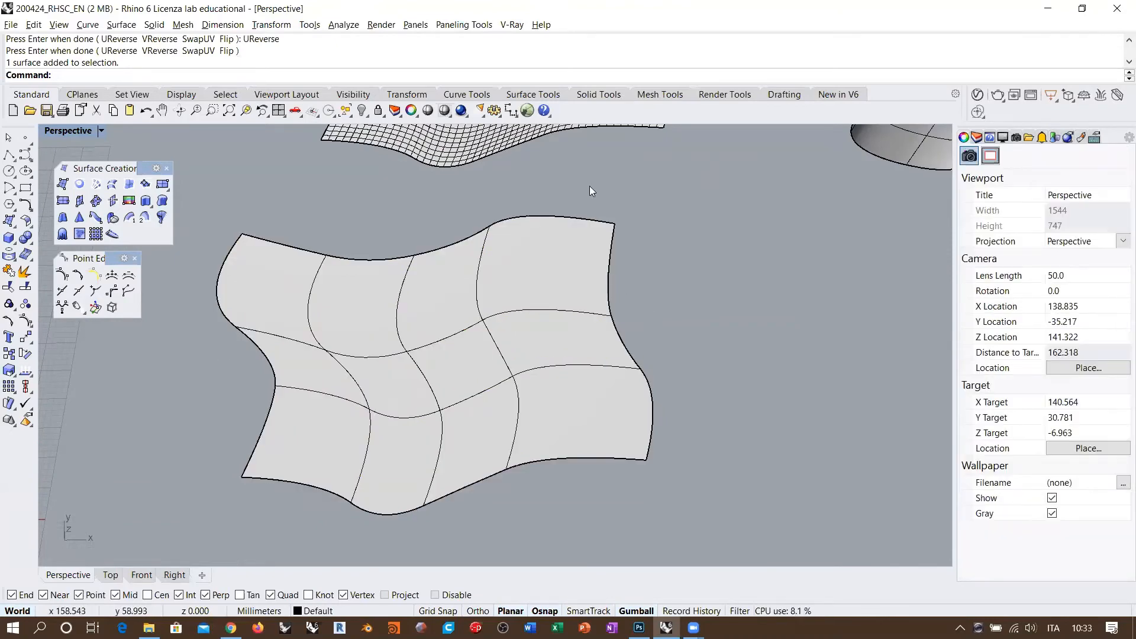
pyautogui.moveTo(594, 191); pyautogui.dragTo(709, 528)
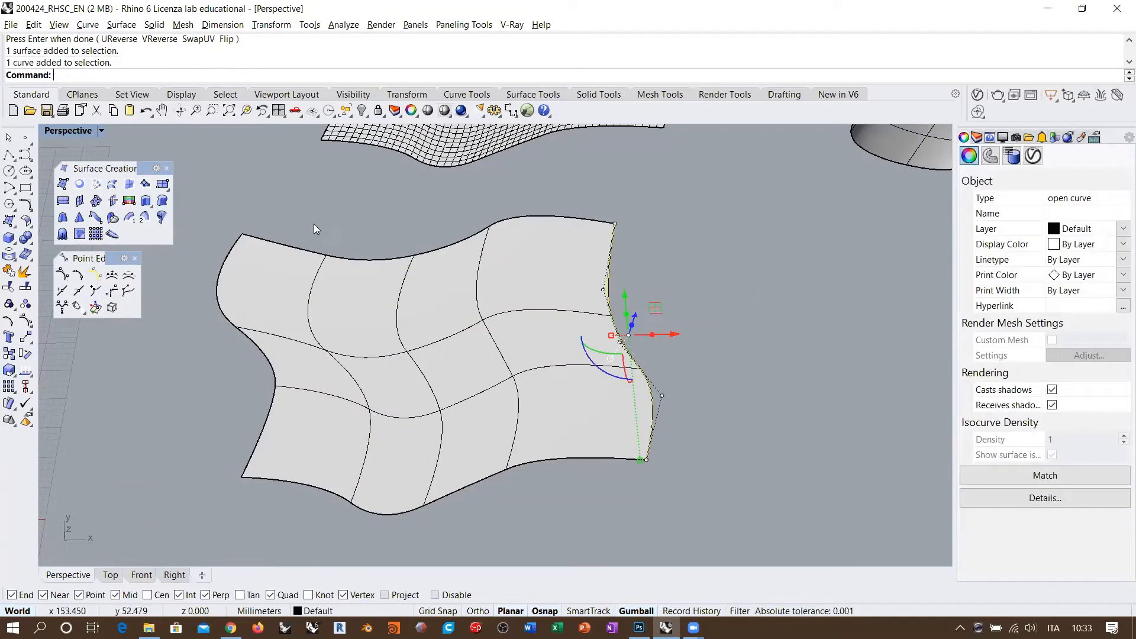
pyautogui.press('Escape')
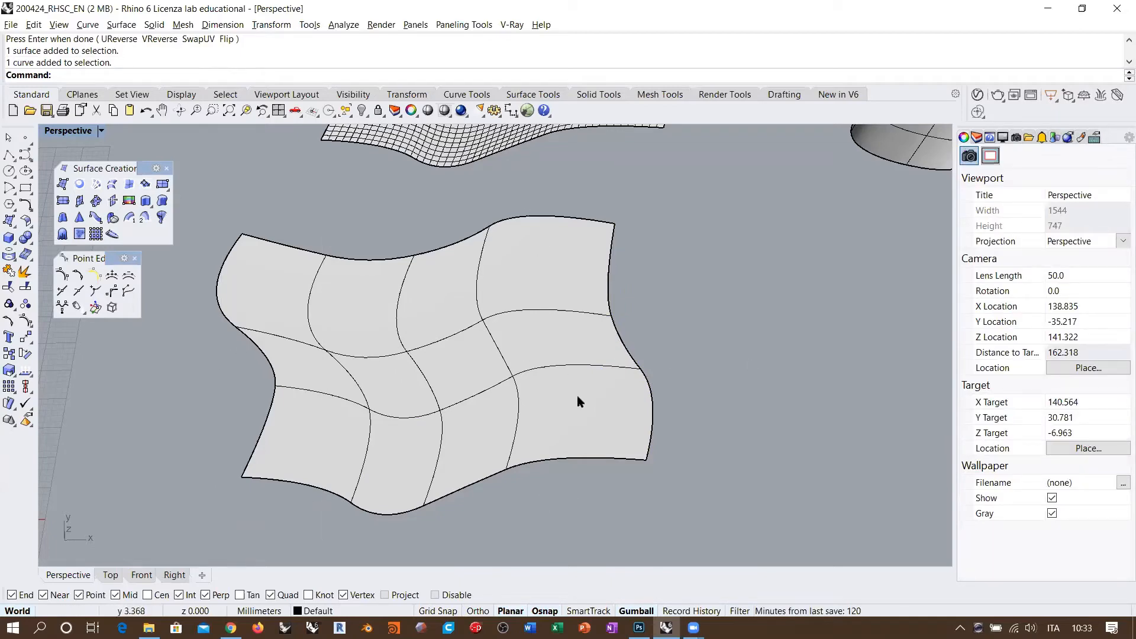
# Insert four rows of control points in the U direction across the upper part of the edge surface.
pyautogui.click(537, 280)
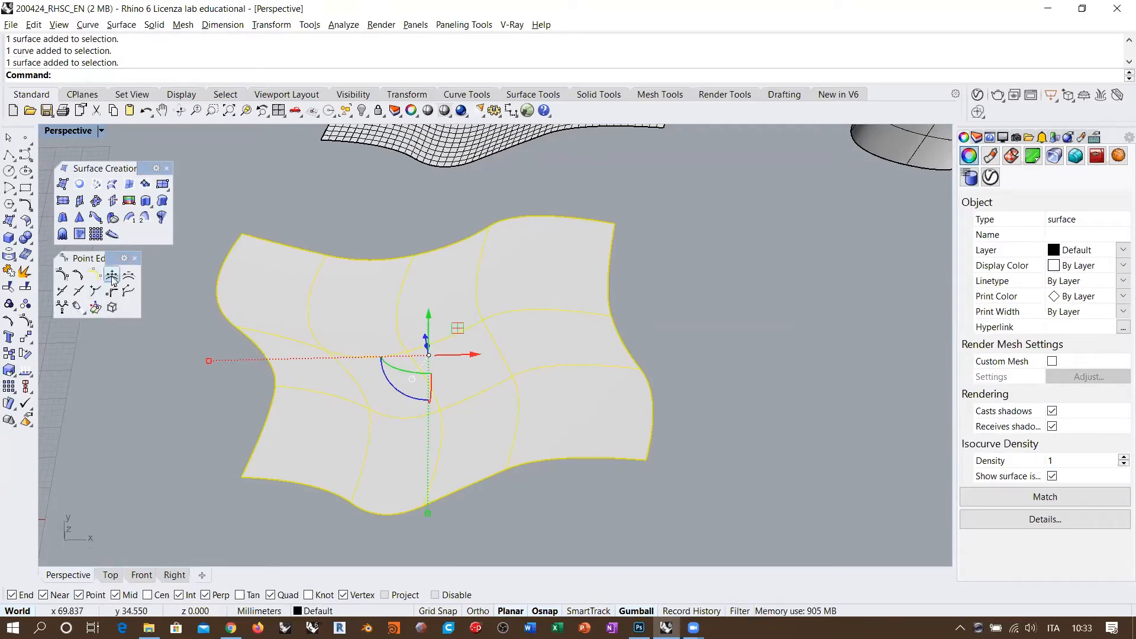
pyautogui.click(552, 241)
pyautogui.click(553, 266)
pyautogui.click(552, 296)
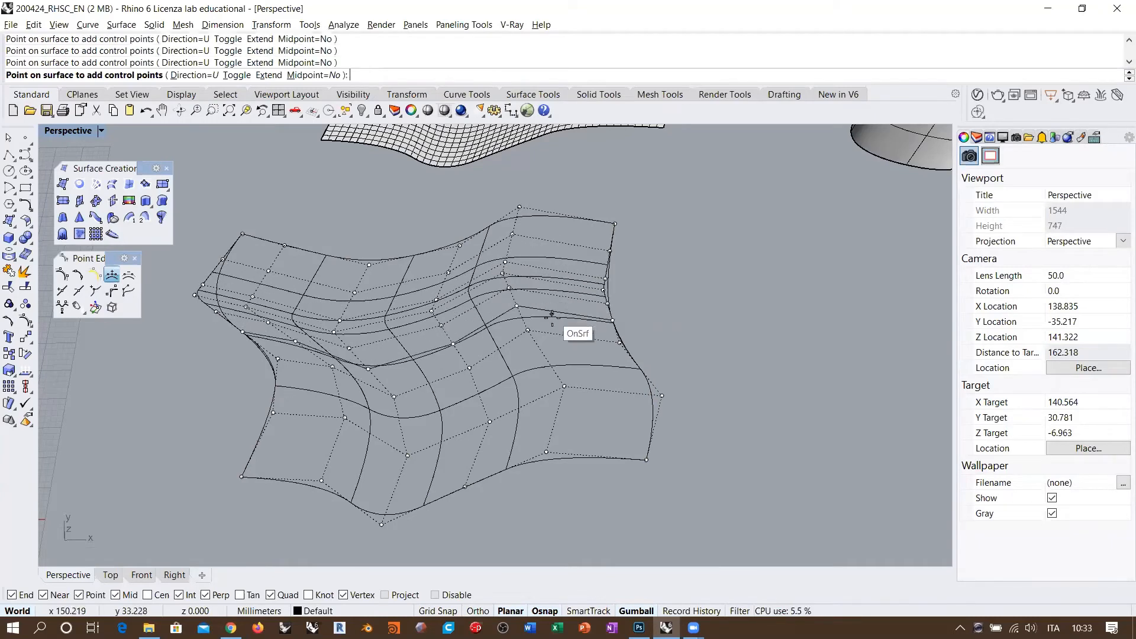
pyautogui.click(558, 315)
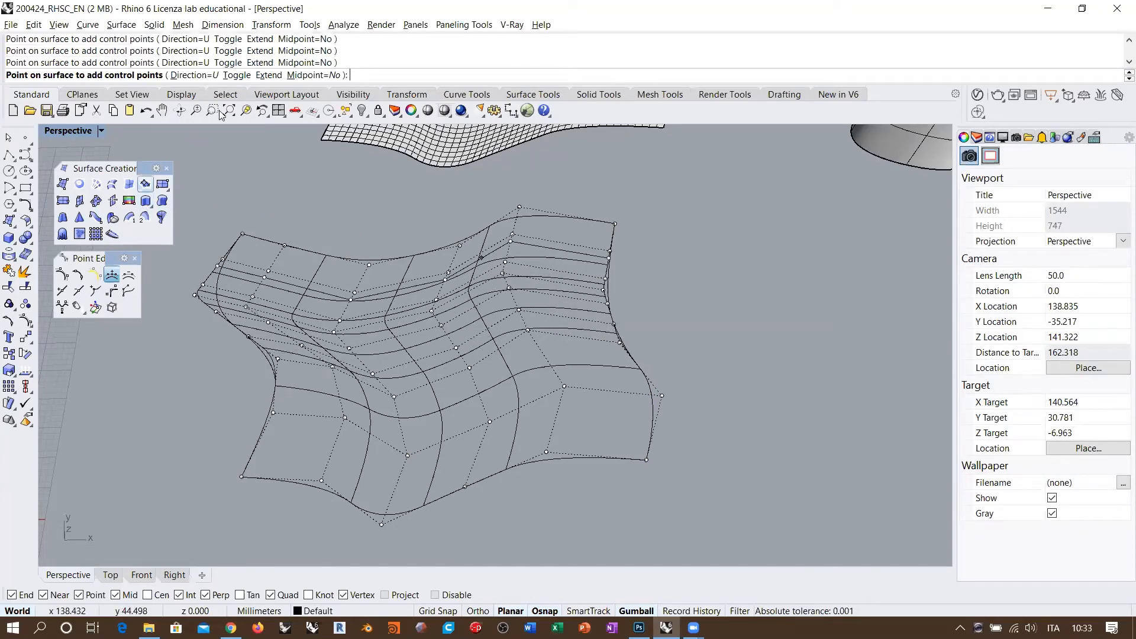
# Toggle the insertion to V, add control points near the surface's right side, and undo the whole control point insertion.
pyautogui.click(237, 75)
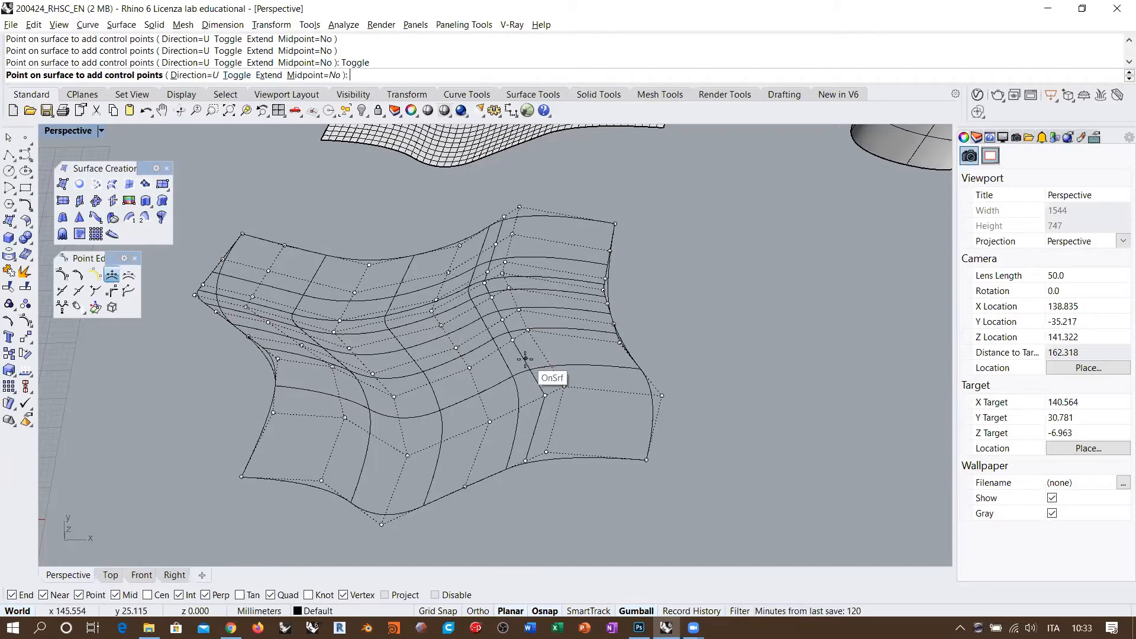
pyautogui.click(543, 355)
pyautogui.click(573, 356)
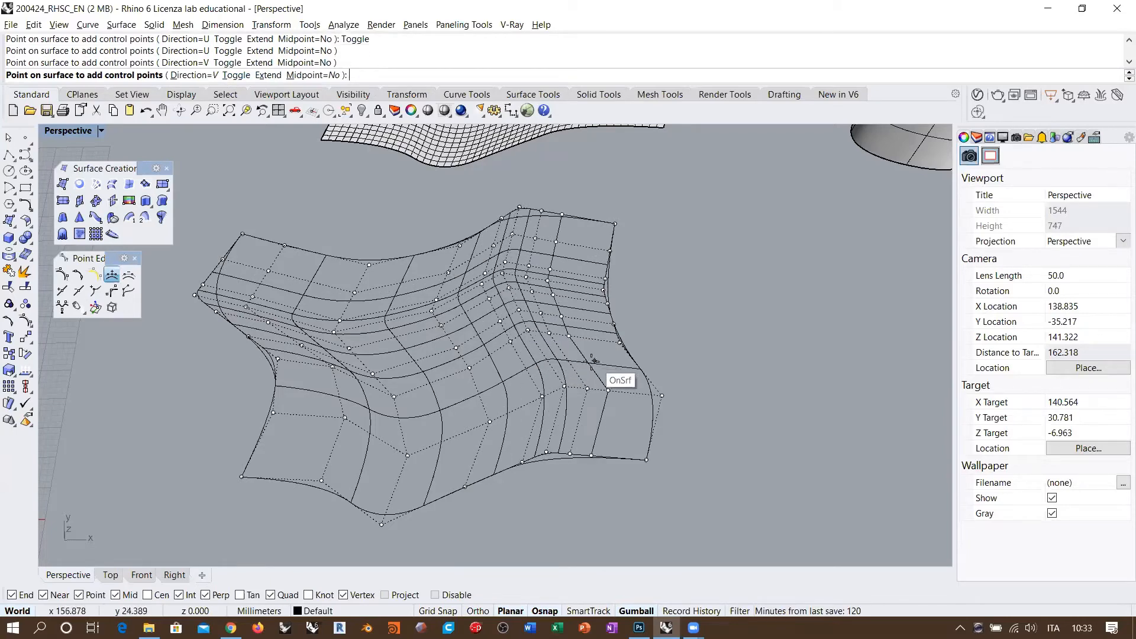
pyautogui.press('Return')
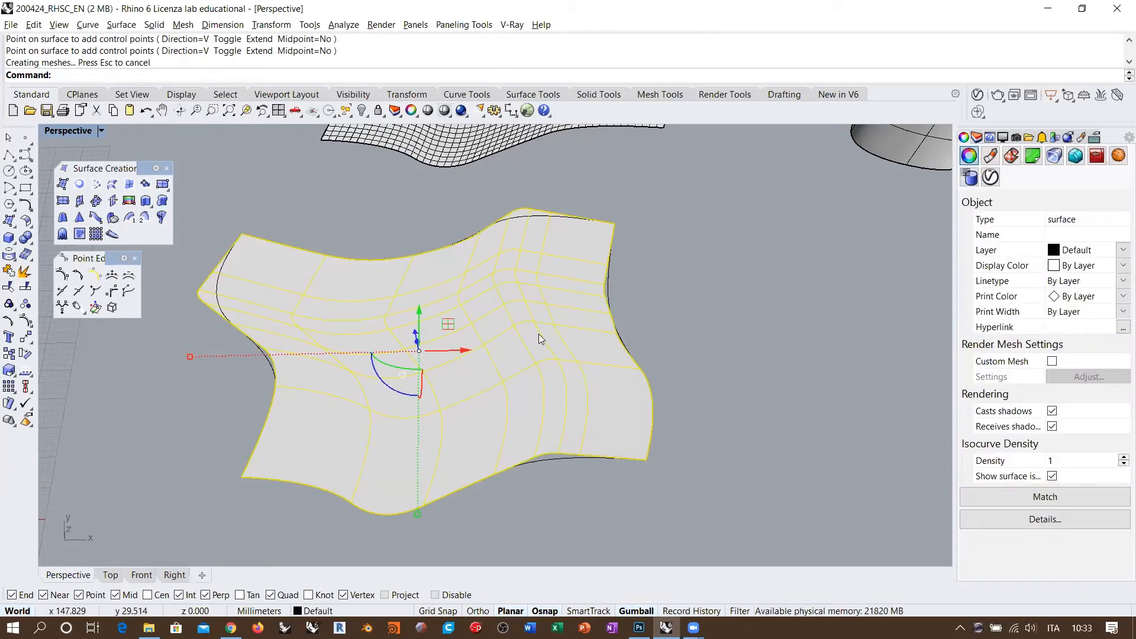
pyautogui.keyDown('shift'); pyautogui.moveTo(538, 334); pyautogui.dragTo(557, 348, button='right'); pyautogui.keyUp('shift')
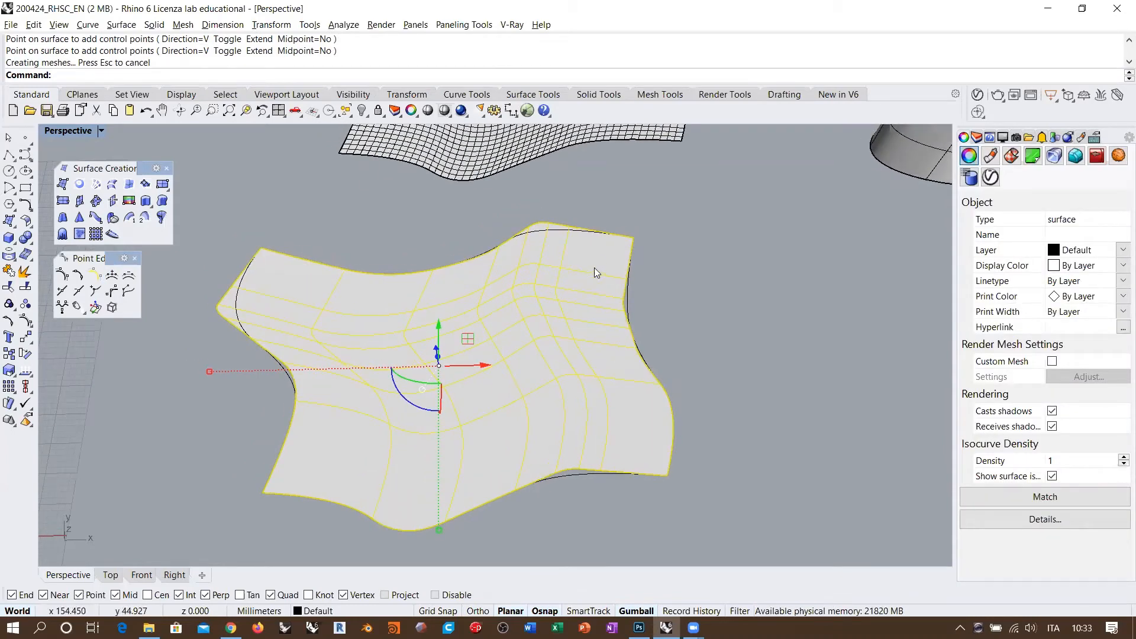
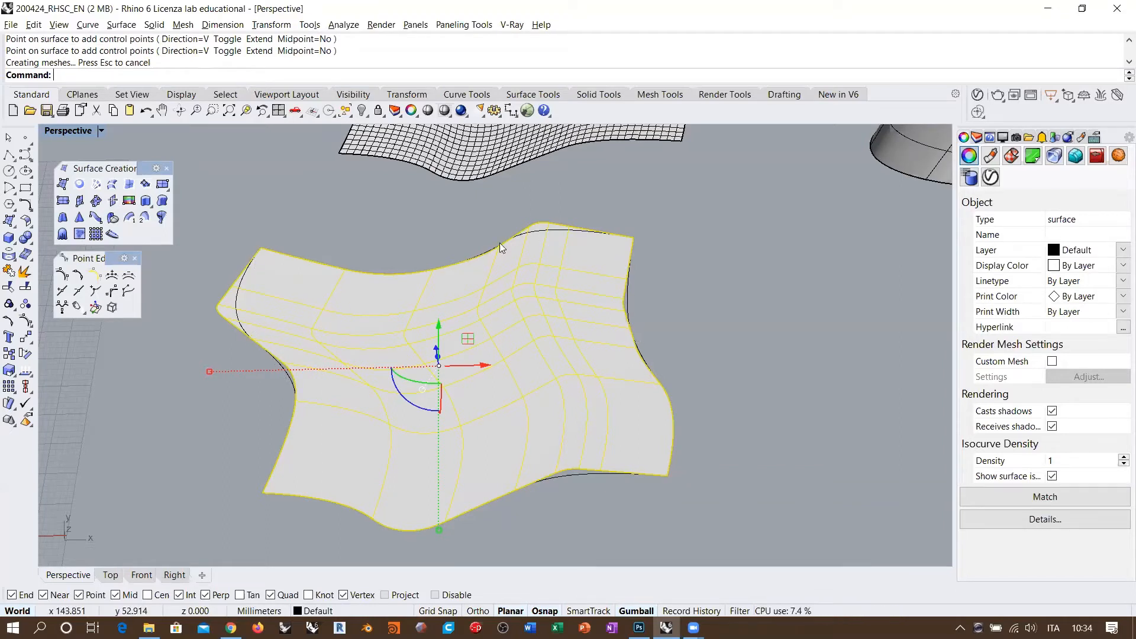
pyautogui.hotkey('ctrl', 'z')
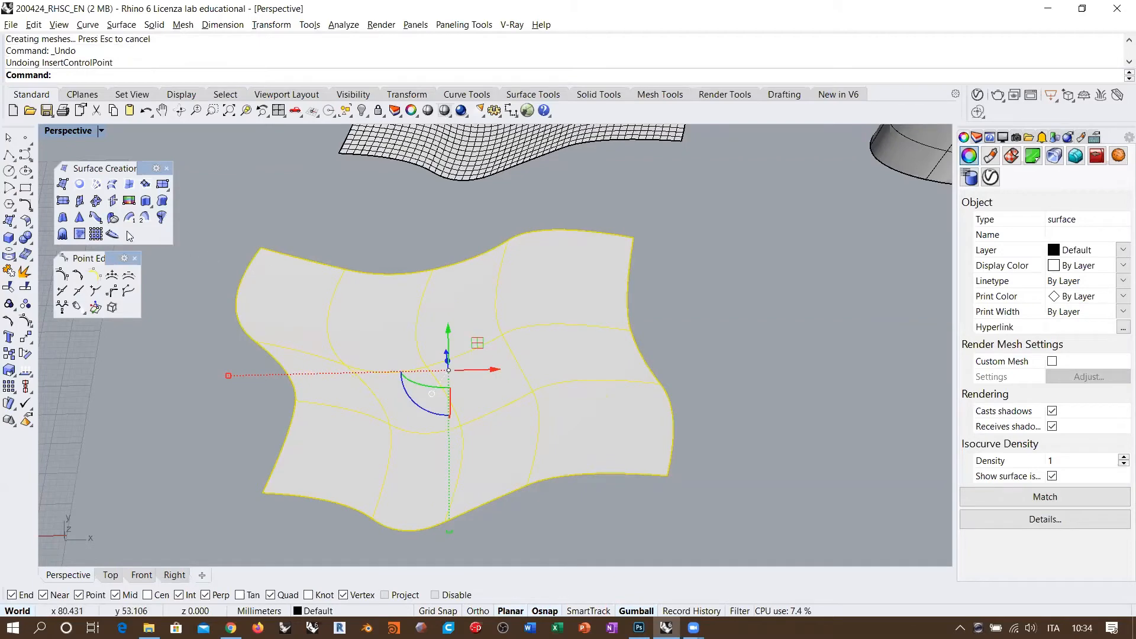
# Start Insert Knot on the edge surface, add five symmetrical knots in the V direction, and toggle the direction to U.
pyautogui.click(63, 291)
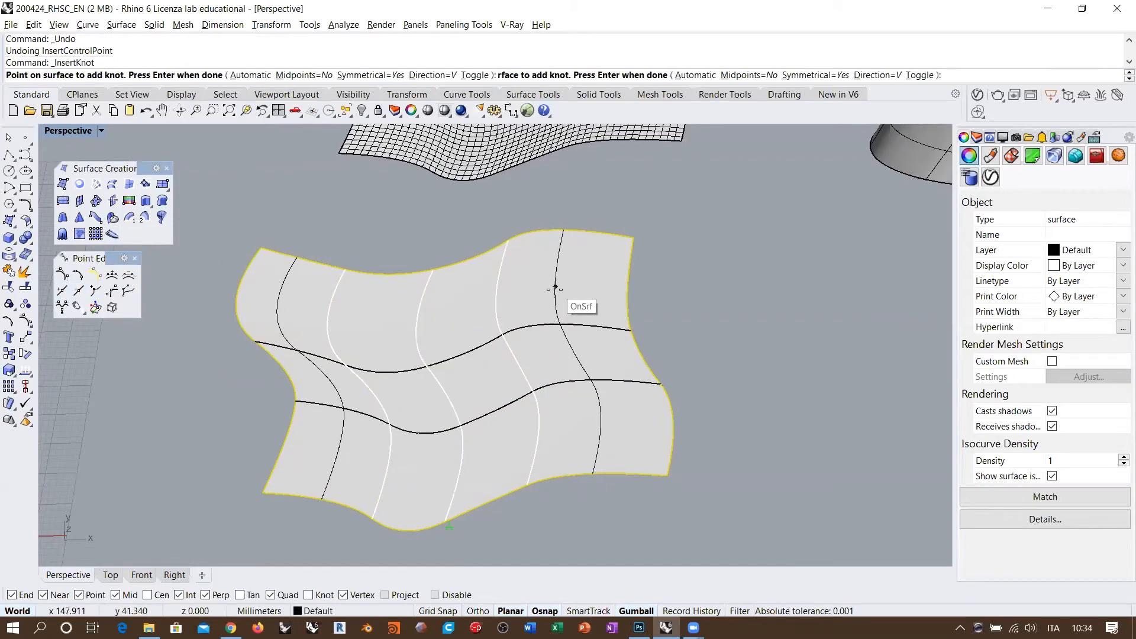
pyautogui.click(520, 301)
pyautogui.click(533, 300)
pyautogui.click(544, 299)
pyautogui.click(562, 300)
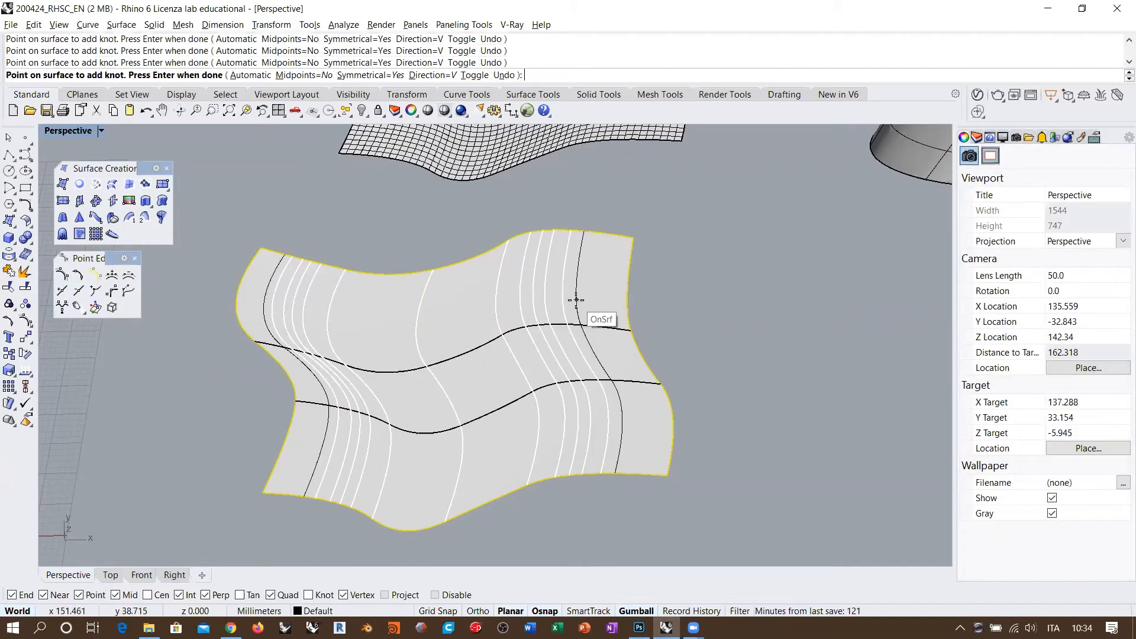
pyautogui.click(581, 302)
pyautogui.write('t')
pyautogui.press('Return')
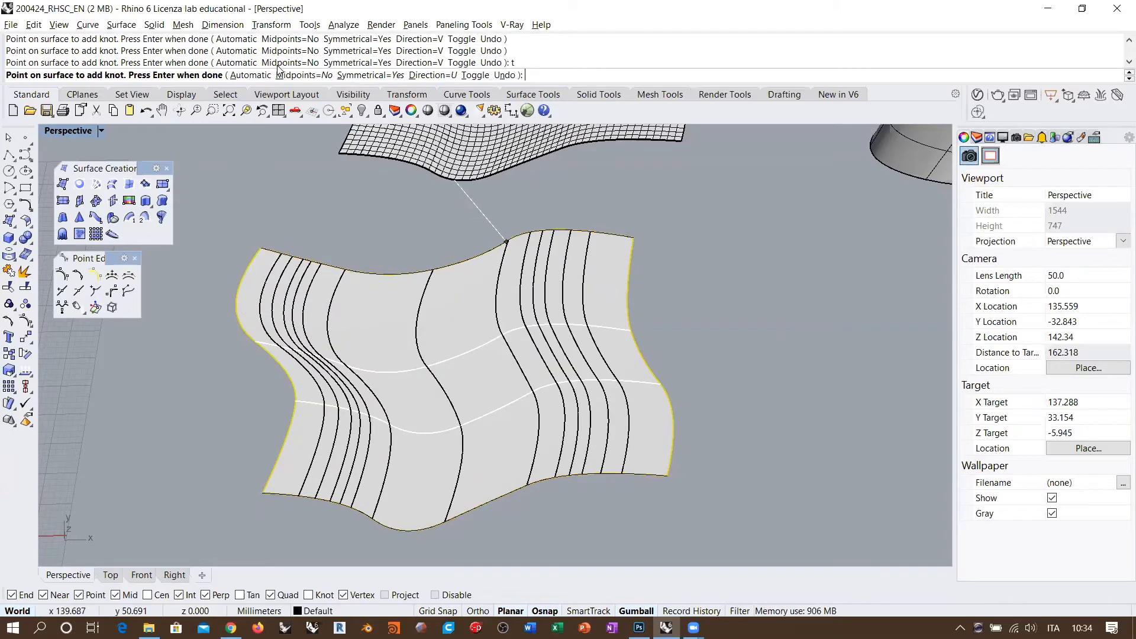
# Undo the five symmetrical V-direction knots within the Insert Knot command.
pyautogui.hotkey('ctrl', 'z')
pyautogui.hotkey('ctrl', 'z')
pyautogui.hotkey('ctrl', 'z')
pyautogui.hotkey('ctrl', 'z')
pyautogui.hotkey('ctrl', 'z')
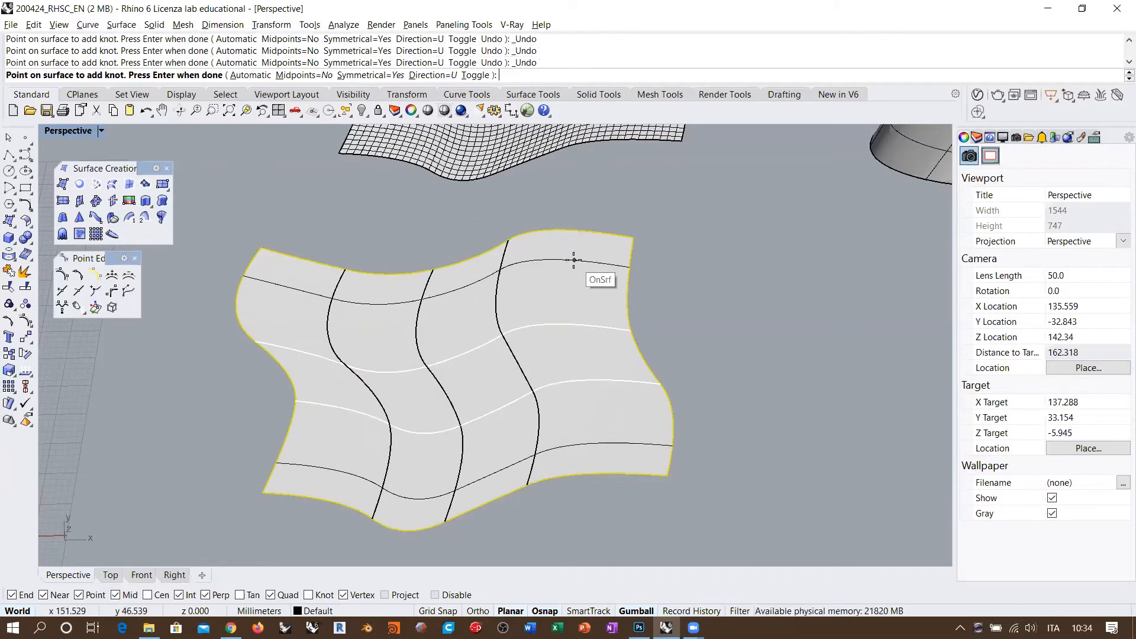
# Turn off symmetrical knot insertion and add three U-direction knots across the upper part of the edge surface.
pyautogui.click(367, 75)
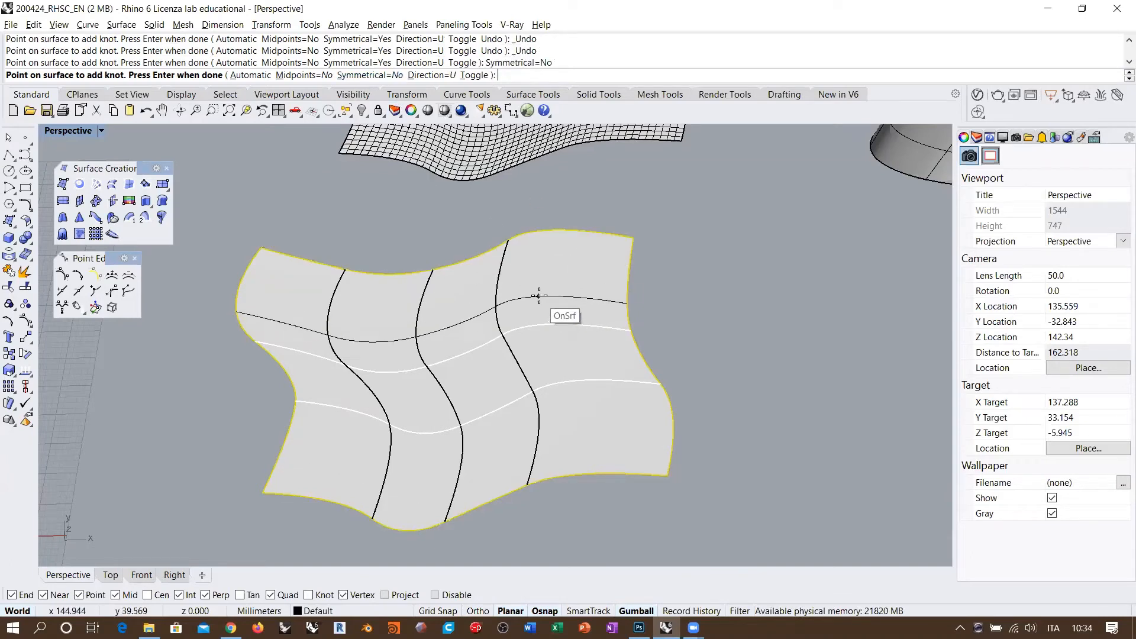
pyautogui.click(554, 266)
pyautogui.click(554, 282)
pyautogui.click(556, 302)
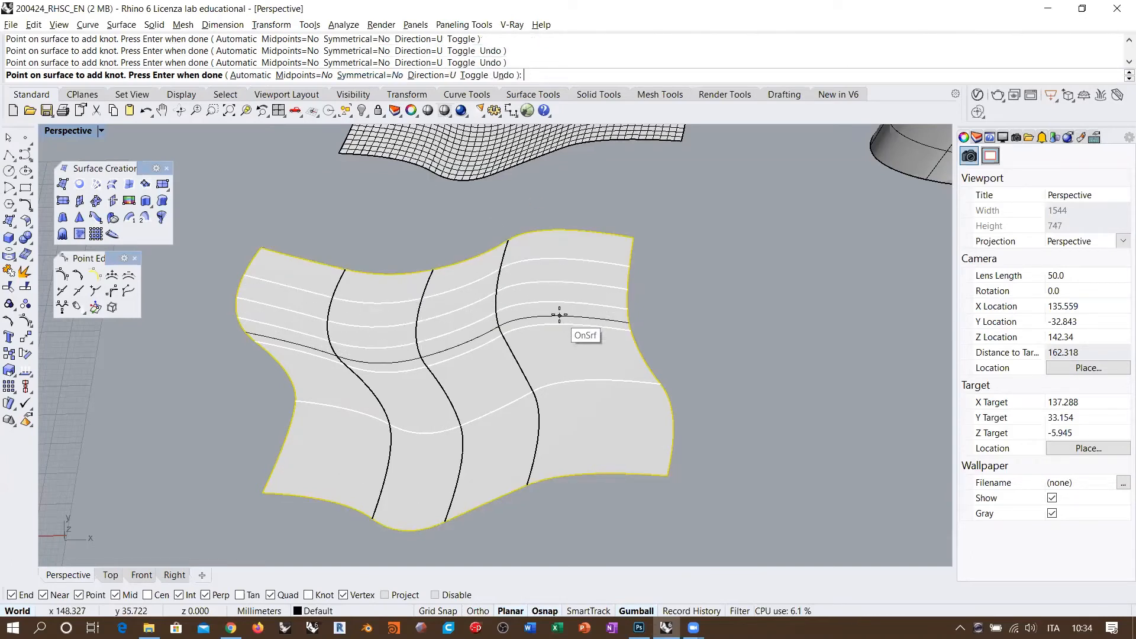
# Add three V-direction knots in the right part of the edge surface, finish the insertion, and turn on its control points.
pyautogui.click(473, 75)
pyautogui.click(525, 335)
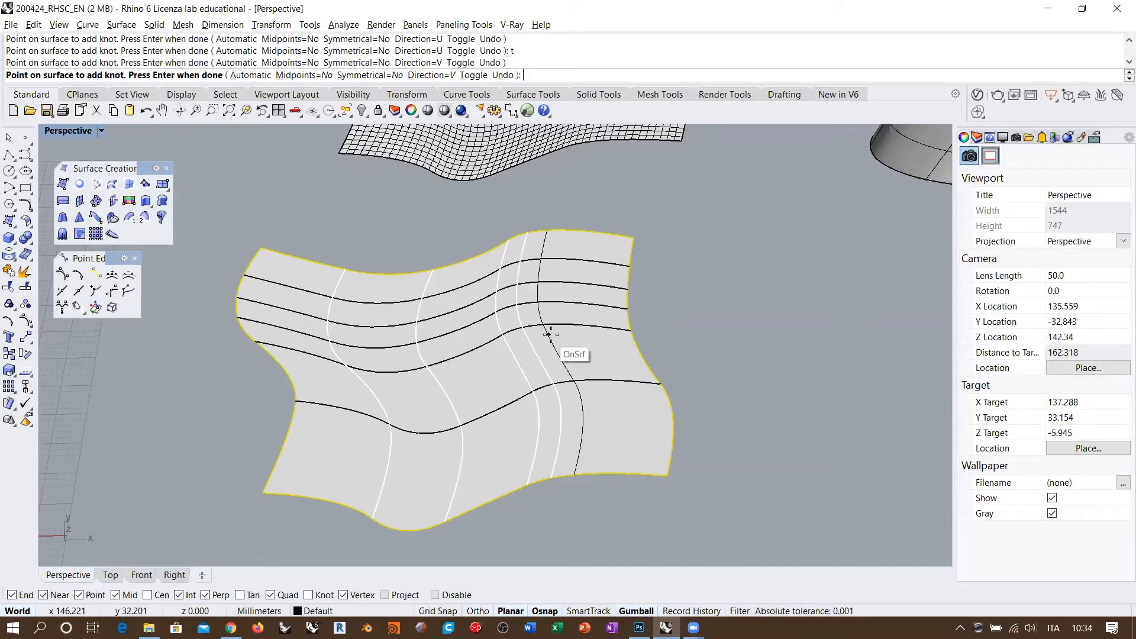
pyautogui.click(551, 335)
pyautogui.click(577, 335)
pyautogui.press('Return')
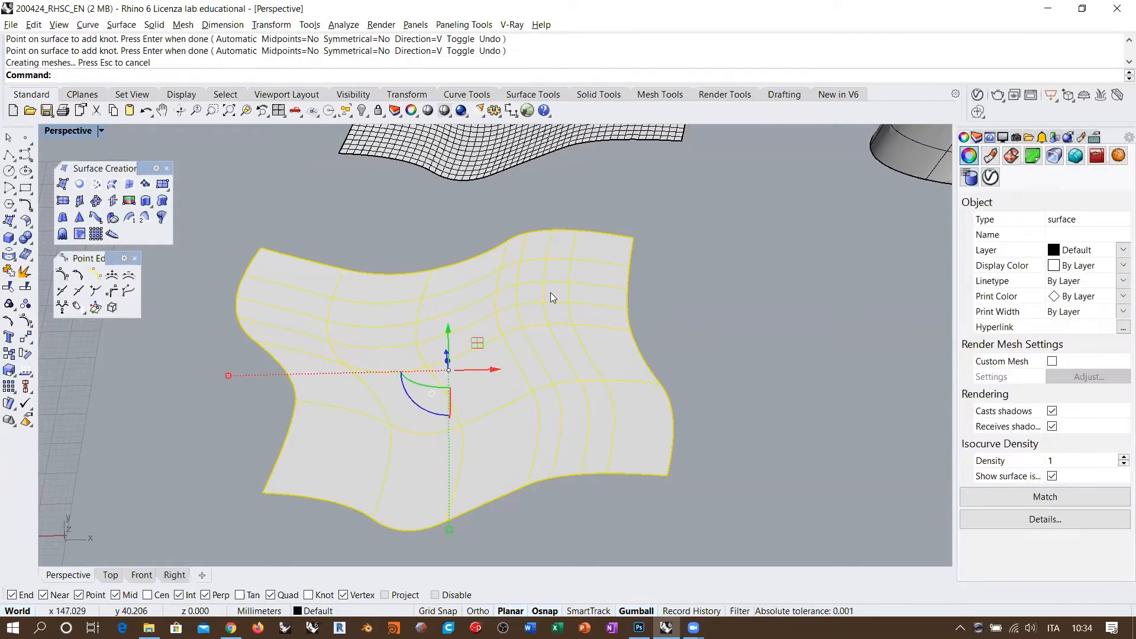
pyautogui.press('F10')
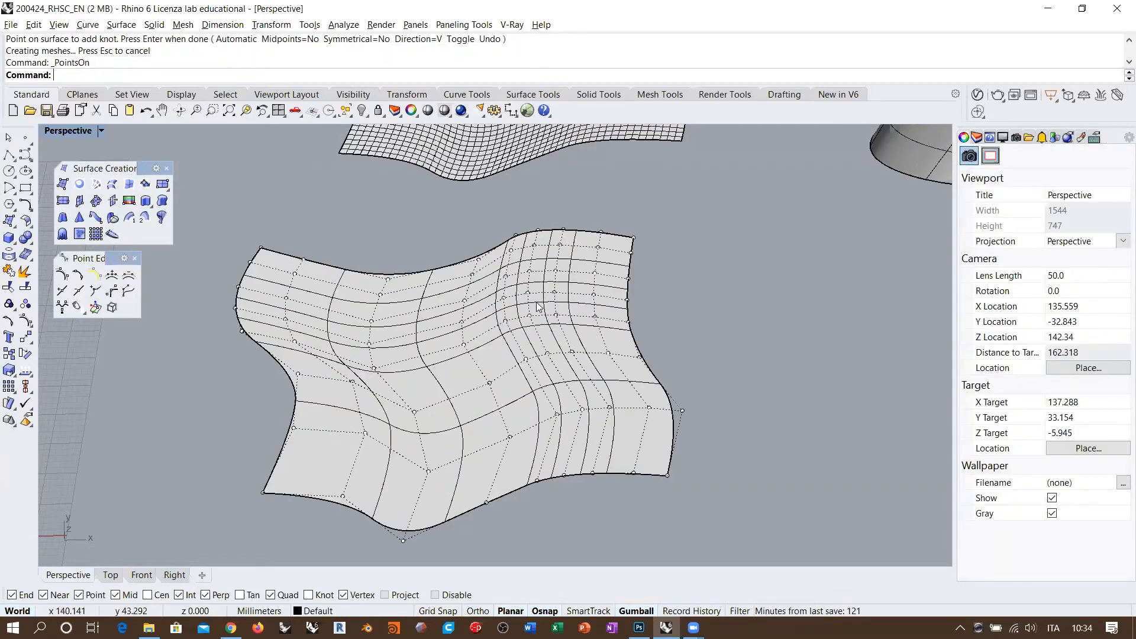
# Examine how the example curve with the small circle and tangent line relates to its neighbouring control points.
pyautogui.moveTo(537, 306); pyautogui.dragTo(595, 355, button='right')
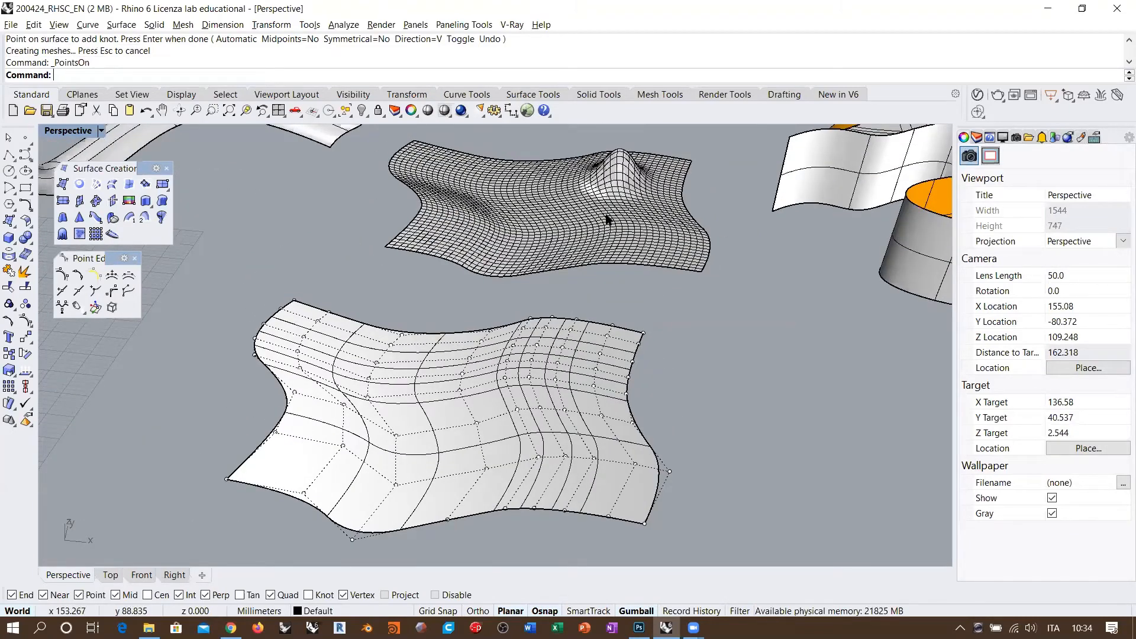
pyautogui.scroll(-10, 608, 219)
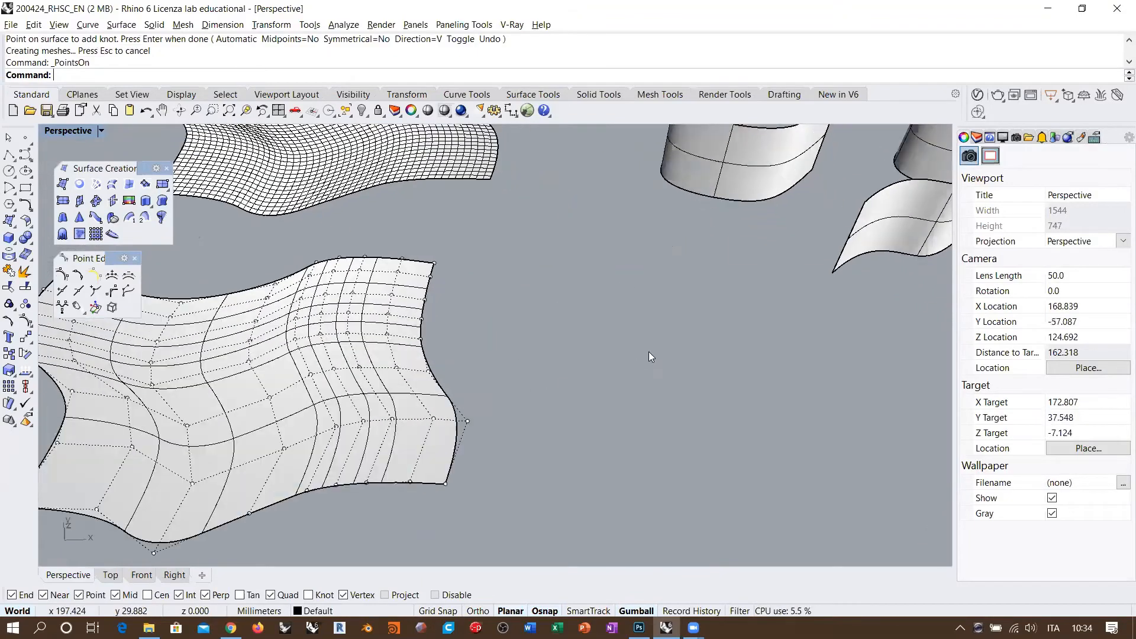
pyautogui.keyDown('shift'); pyautogui.moveTo(480, 381); pyautogui.dragTo(619, 282, button='right'); pyautogui.keyUp('shift')
pyautogui.moveTo(619, 282); pyautogui.dragTo(586, 354, button='right')
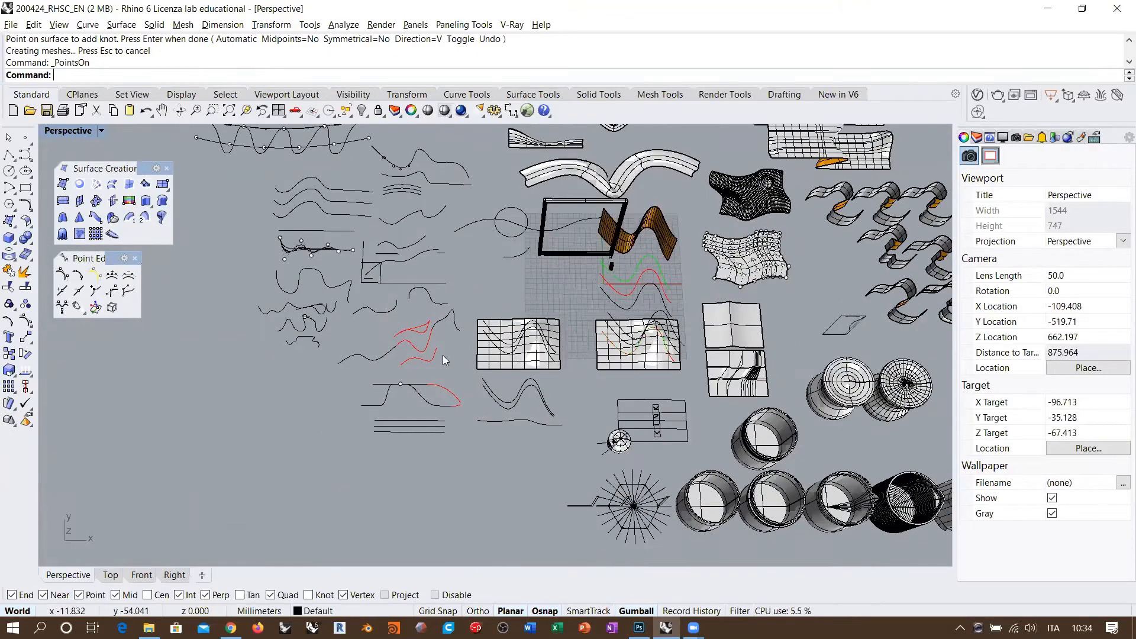
pyautogui.scroll(10, 271, 326)
pyautogui.scroll(4, 271, 326)
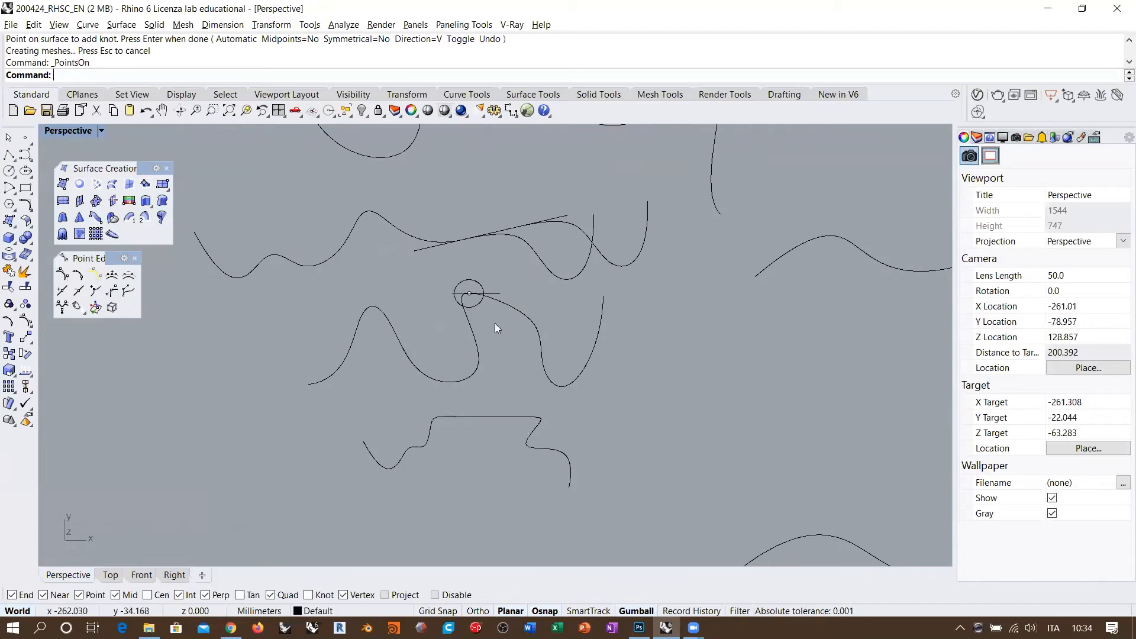
pyautogui.scroll(4, 491, 320)
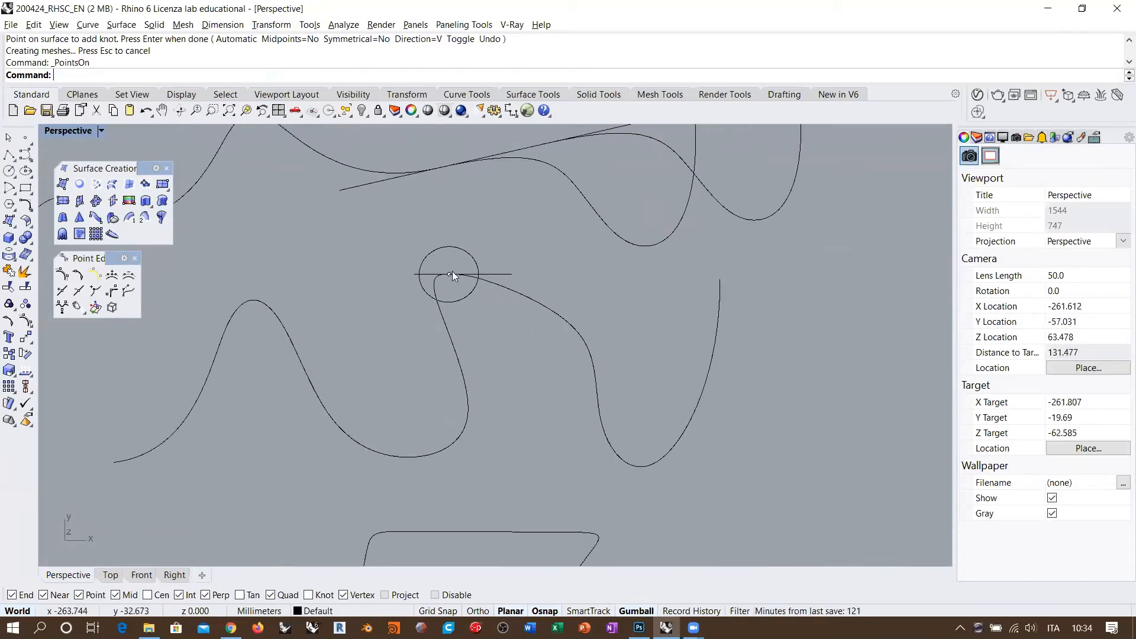
pyautogui.click(512, 285)
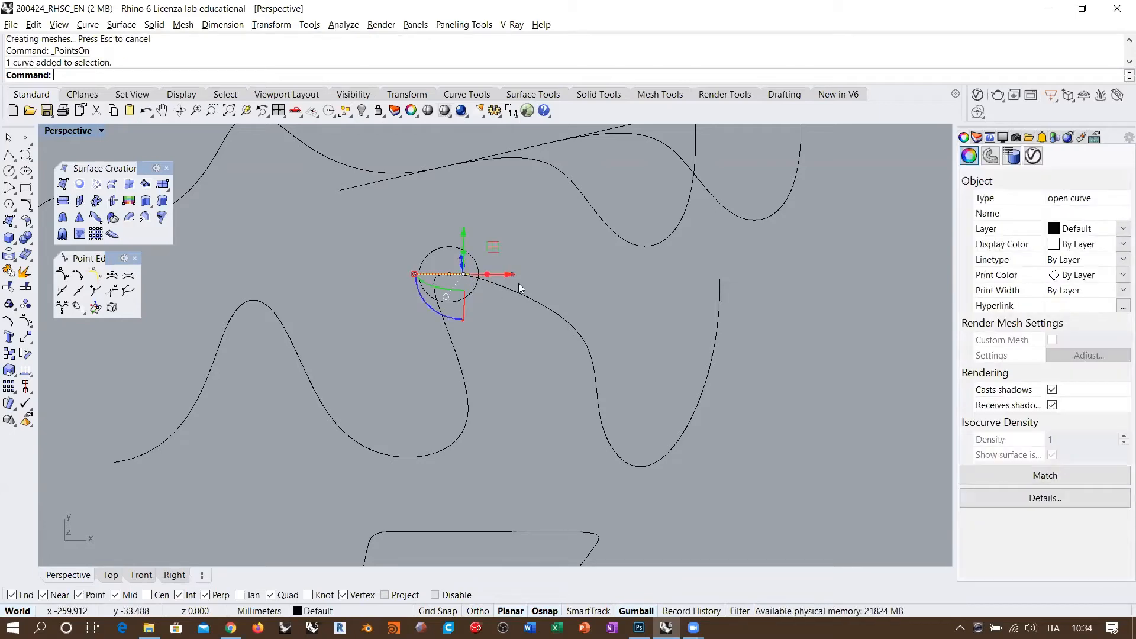
pyautogui.press('Escape')
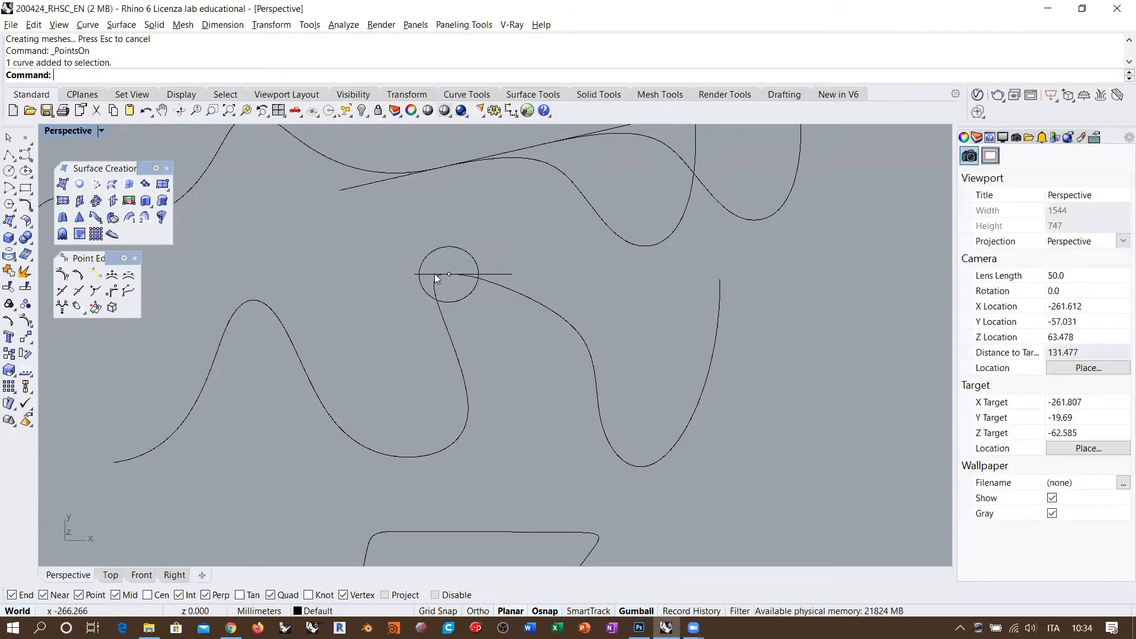
pyautogui.scroll(10, 441, 281)
pyautogui.click(417, 311)
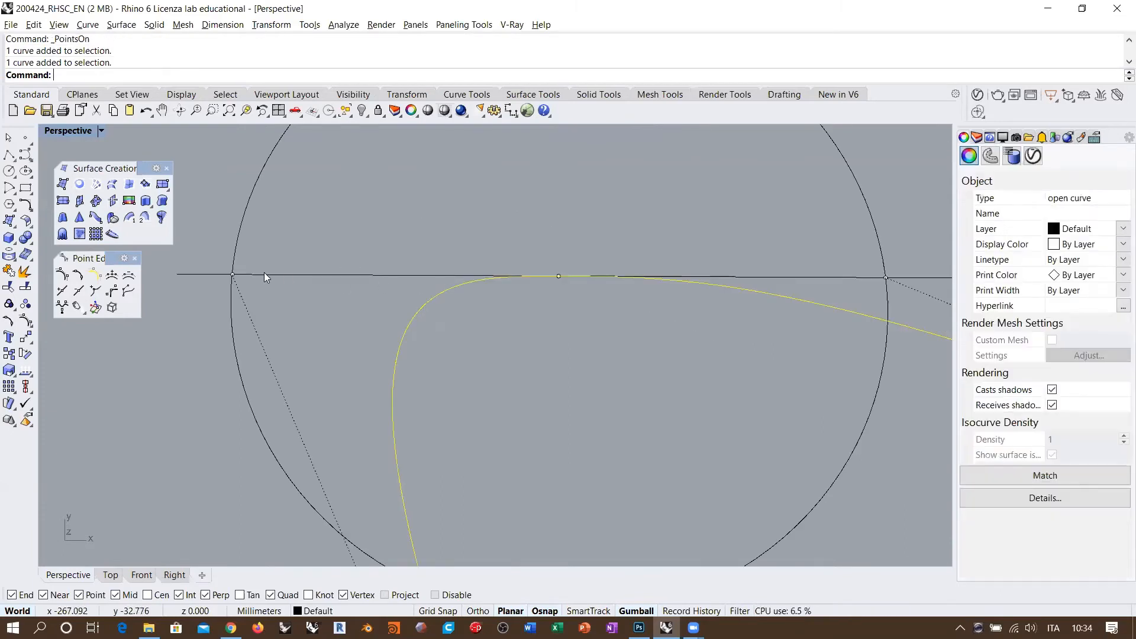
pyautogui.scroll(-5, 233, 278)
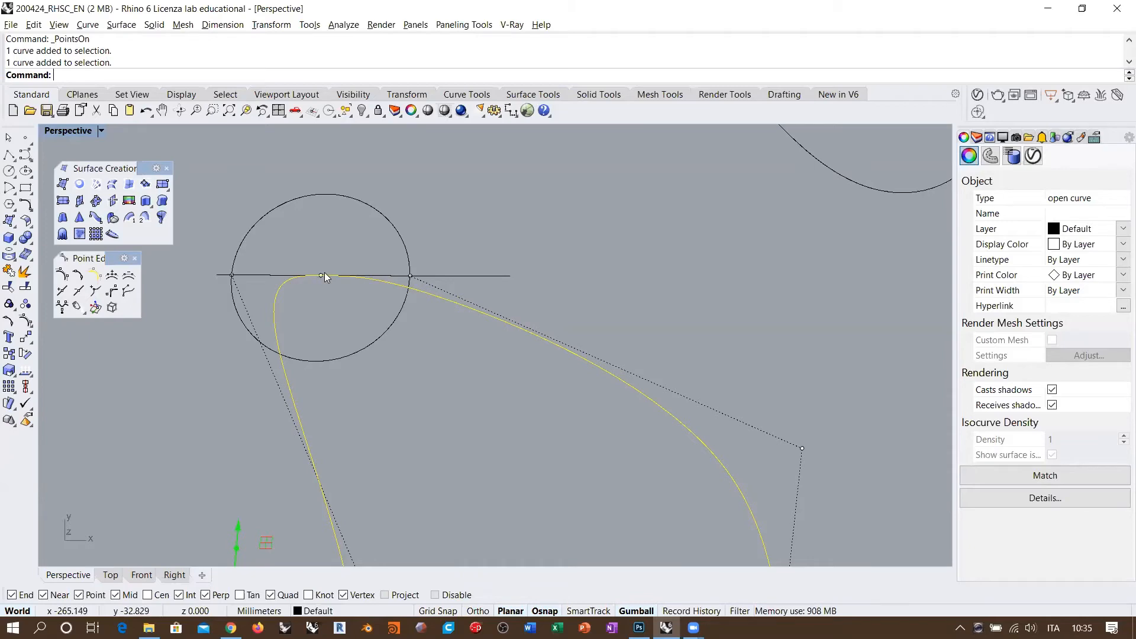
pyautogui.scroll(-5, 296, 393)
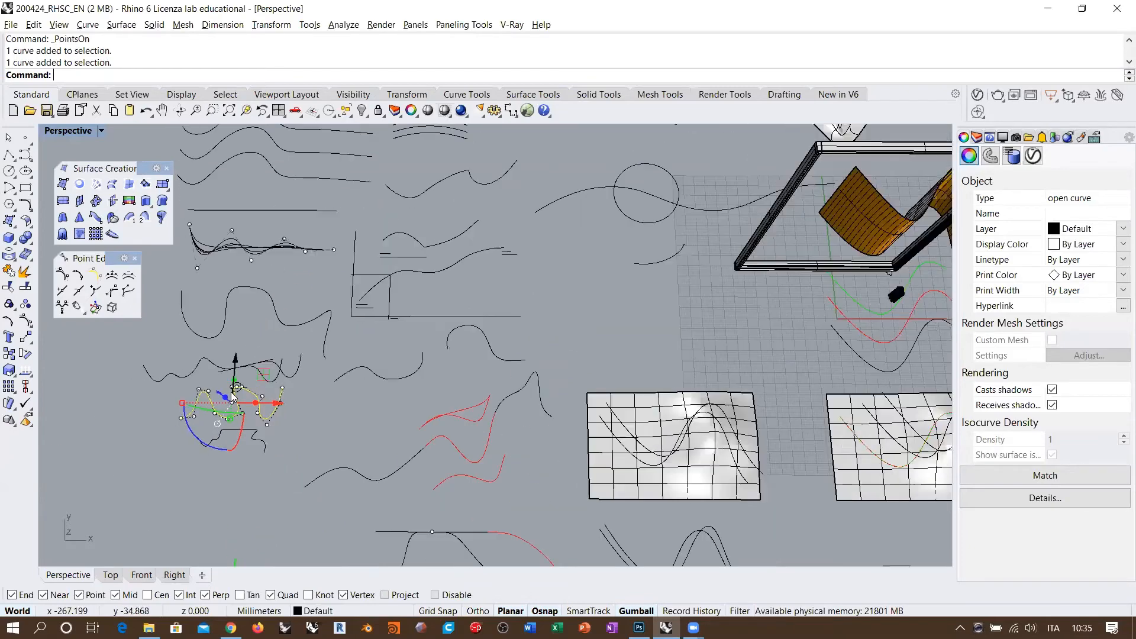
# Raise one control point vertically in the densely knotted upper-right area of the edge surface to form a bump.
pyautogui.click(332, 392)
pyautogui.moveTo(333, 392); pyautogui.dragTo(685, 313, button='right')
pyautogui.scroll(8, 685, 314)
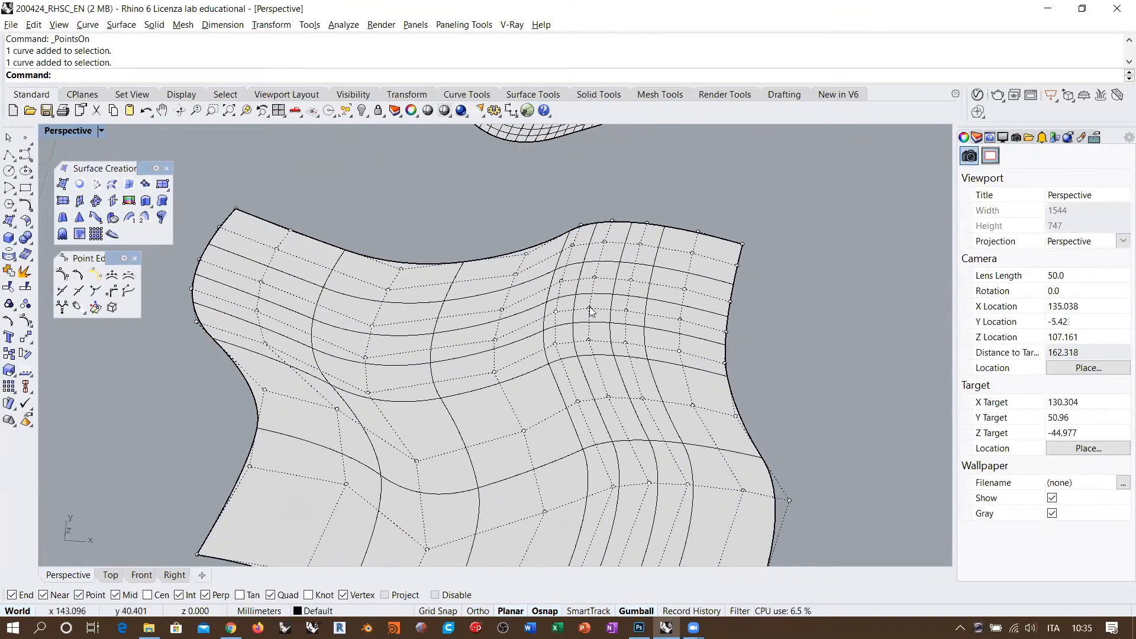
pyautogui.click(591, 307)
pyautogui.moveTo(599, 335); pyautogui.dragTo(551, 278, button='right')
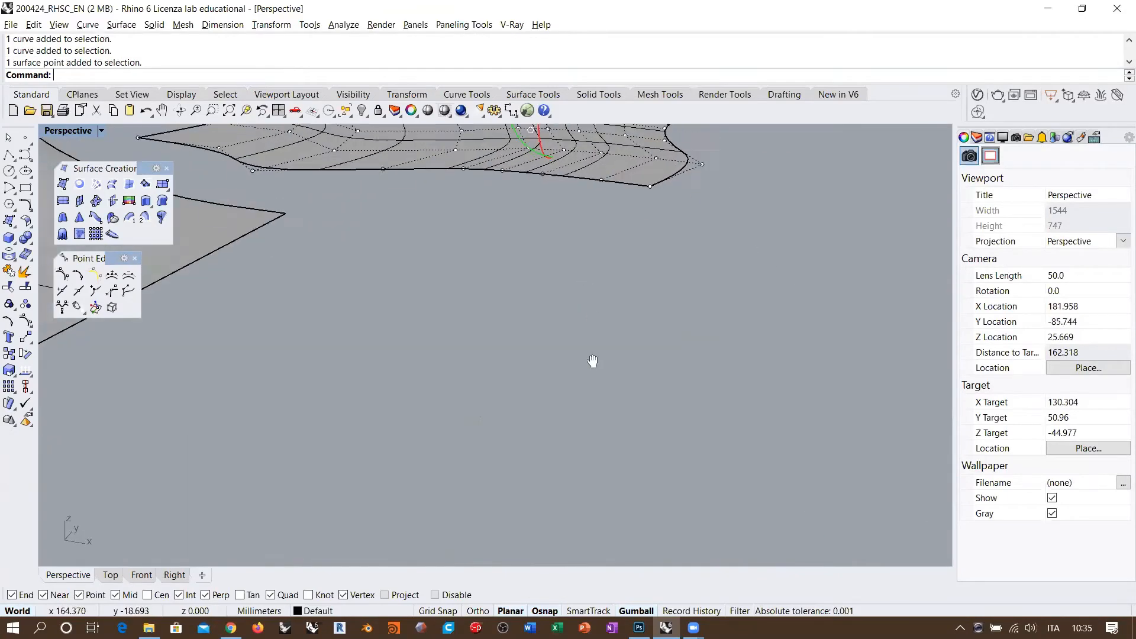
pyautogui.keyDown('shift'); pyautogui.moveTo(599, 148); pyautogui.dragTo(528, 260, button='right'); pyautogui.keyUp('shift')
pyautogui.moveTo(523, 271); pyautogui.dragTo(524, 237)
# Try a weight of 10.0 on the raised control point, and undo the weight change.
pyautogui.scroll(3, 537, 264)
pyautogui.scroll(4, 537, 264)
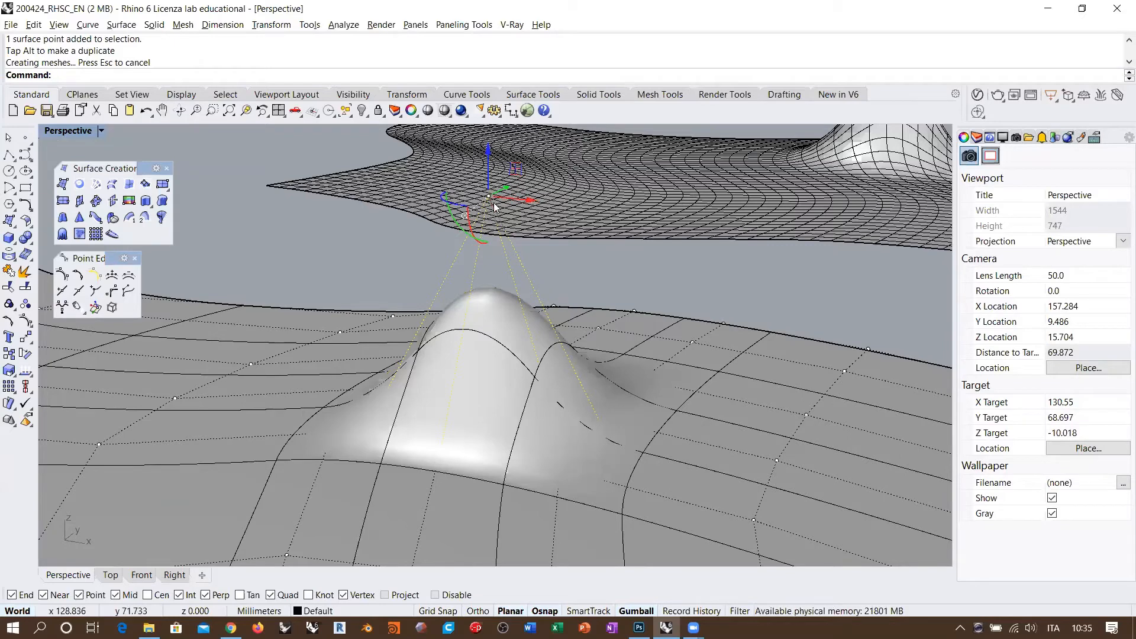
pyautogui.moveTo(496, 242); pyautogui.dragTo(525, 254, button='right')
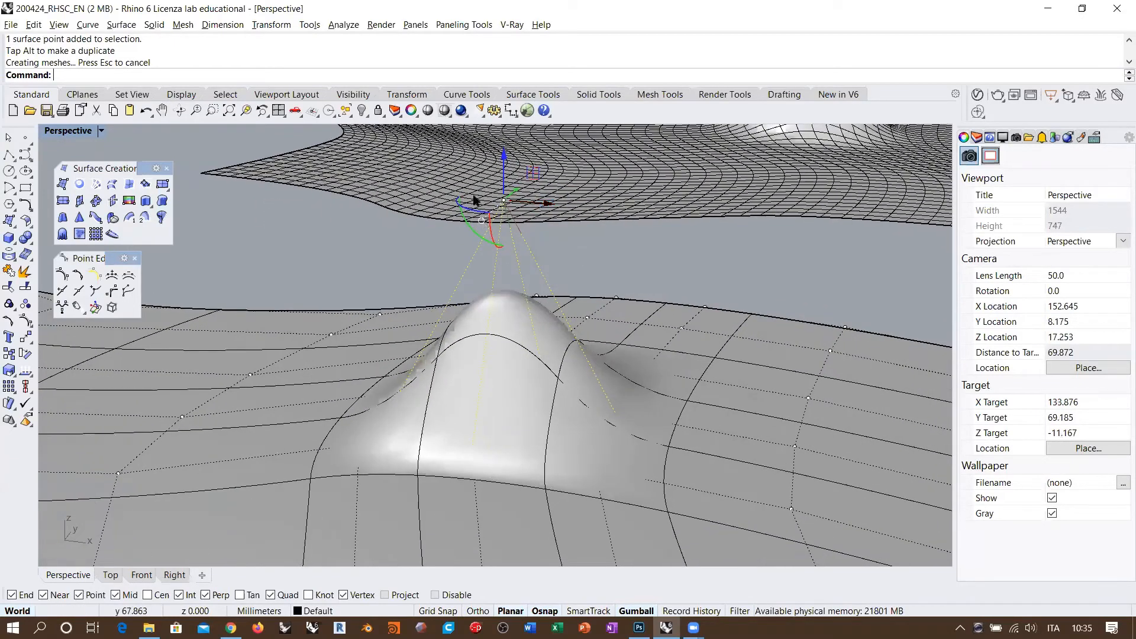
pyautogui.click(61, 306)
pyautogui.moveTo(777, 333); pyautogui.dragTo(830, 335)
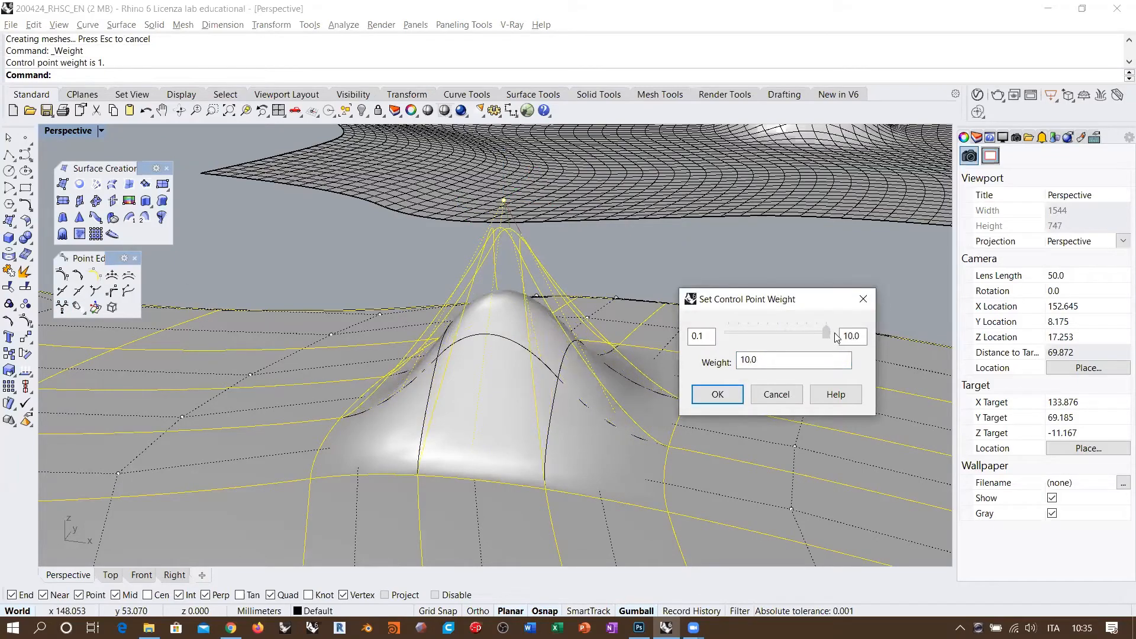
pyautogui.click(718, 394)
pyautogui.moveTo(632, 301)
pyautogui.mouseDown(button='right')
pyautogui.moveTo(588, 292)
pyautogui.moveTo(603, 286)
pyautogui.moveTo(600, 239)
pyautogui.moveTo(642, 330)
pyautogui.moveTo(629, 316)
pyautogui.mouseUp(button='right')
pyautogui.scroll(-8, 600, 239)
pyautogui.scroll(4, 652, 401)
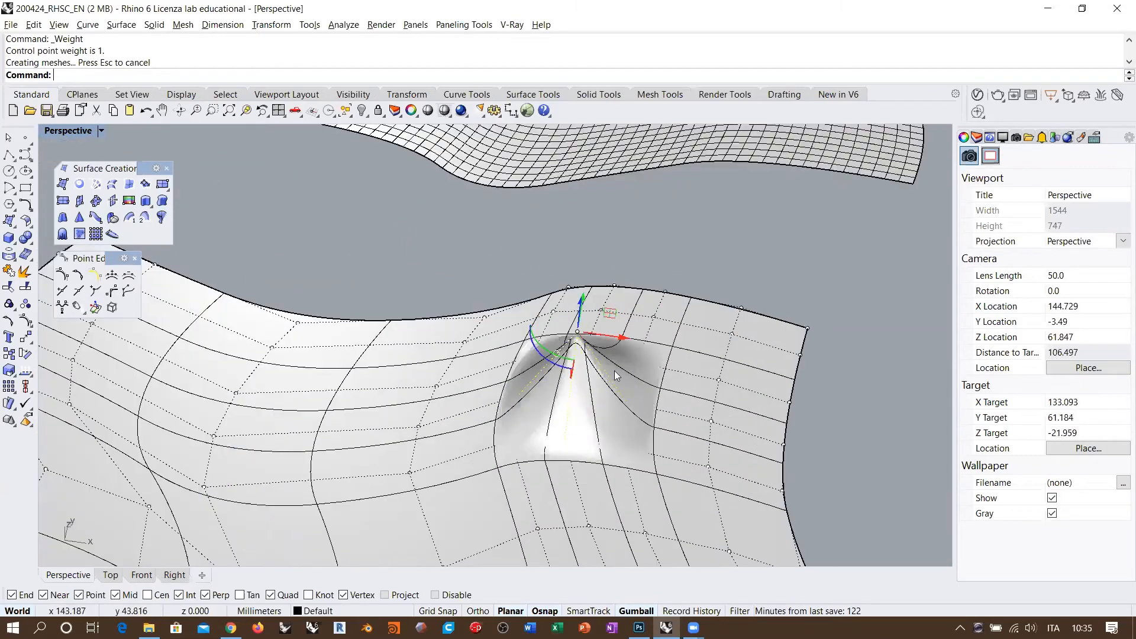
pyautogui.scroll(2, 601, 349)
pyautogui.moveTo(615, 370); pyautogui.dragTo(617, 316, button='right')
pyautogui.hotkey('ctrl', 'z')
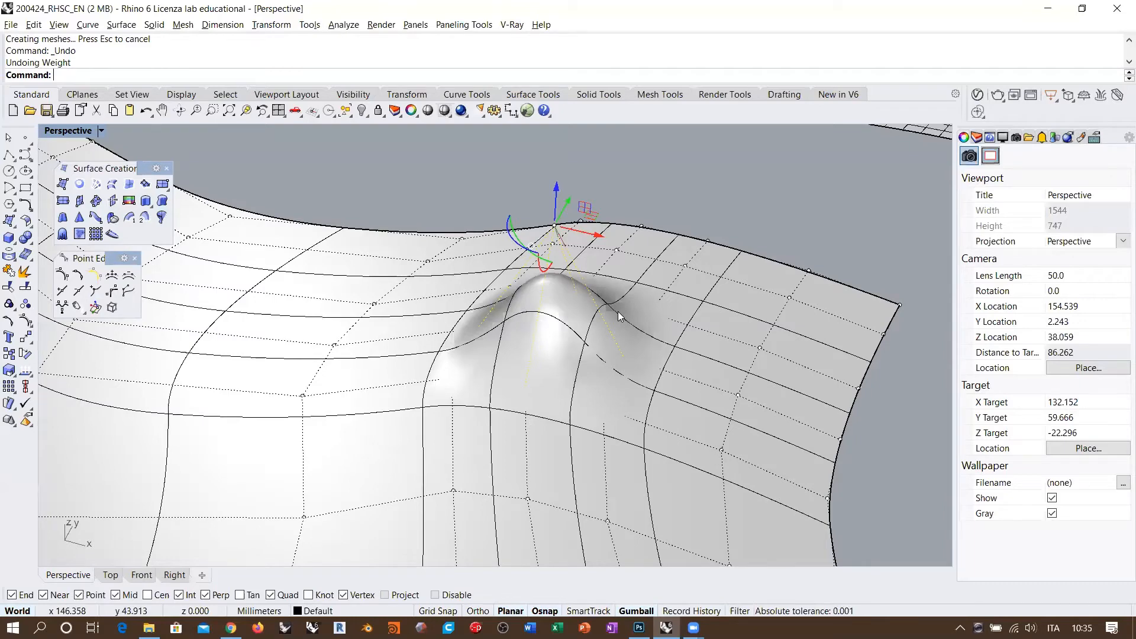
# Undo the vertical move of the single control point that forms the bump on the edge surface.
pyautogui.moveTo(618, 311); pyautogui.dragTo(607, 225, button='right')
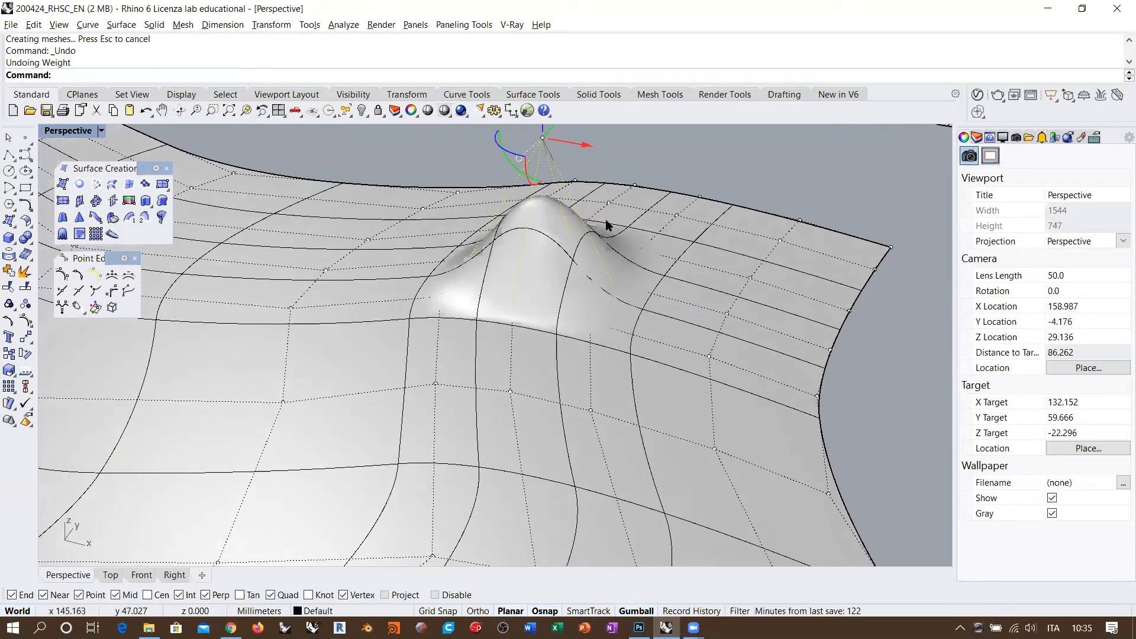
pyautogui.hotkey('ctrl', 'z')
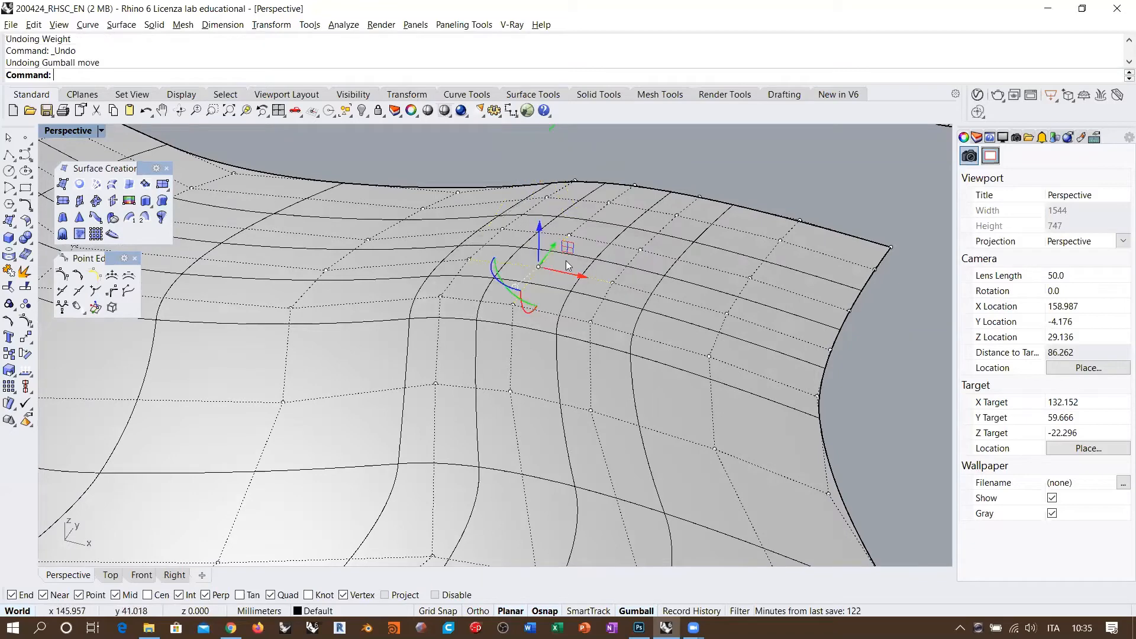
# Add the two neighbouring points of the same row to the selection, try raising all three vertically, and undo the move.
pyautogui.moveTo(555, 154); pyautogui.dragTo(619, 256, button='right')
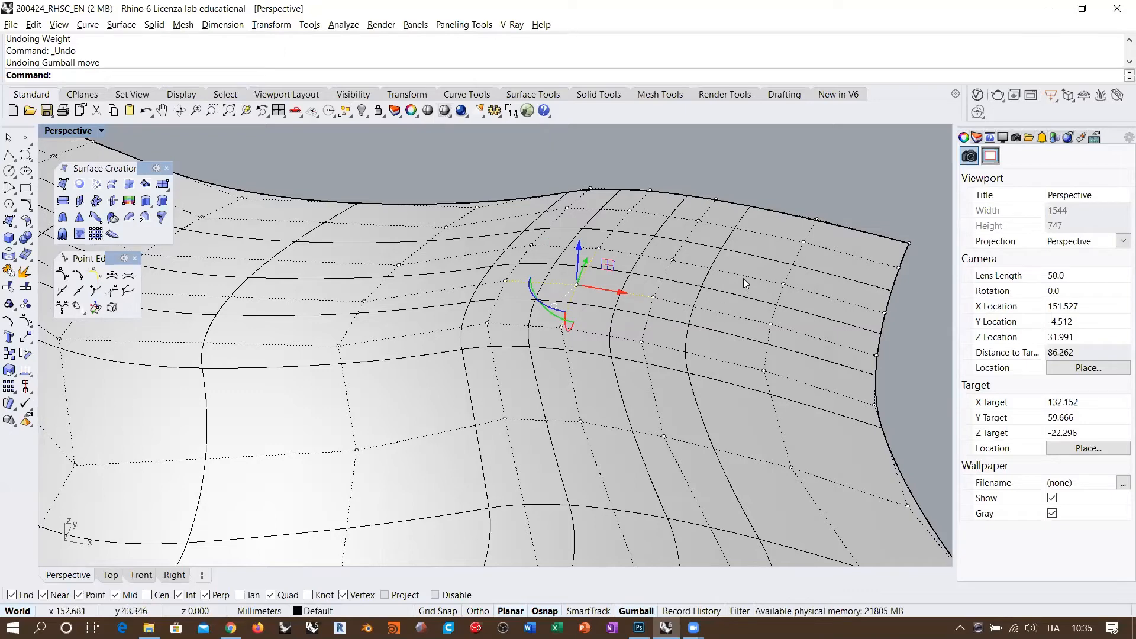
pyautogui.keyDown('shift'); pyautogui.click(505, 279); pyautogui.keyUp('shift')
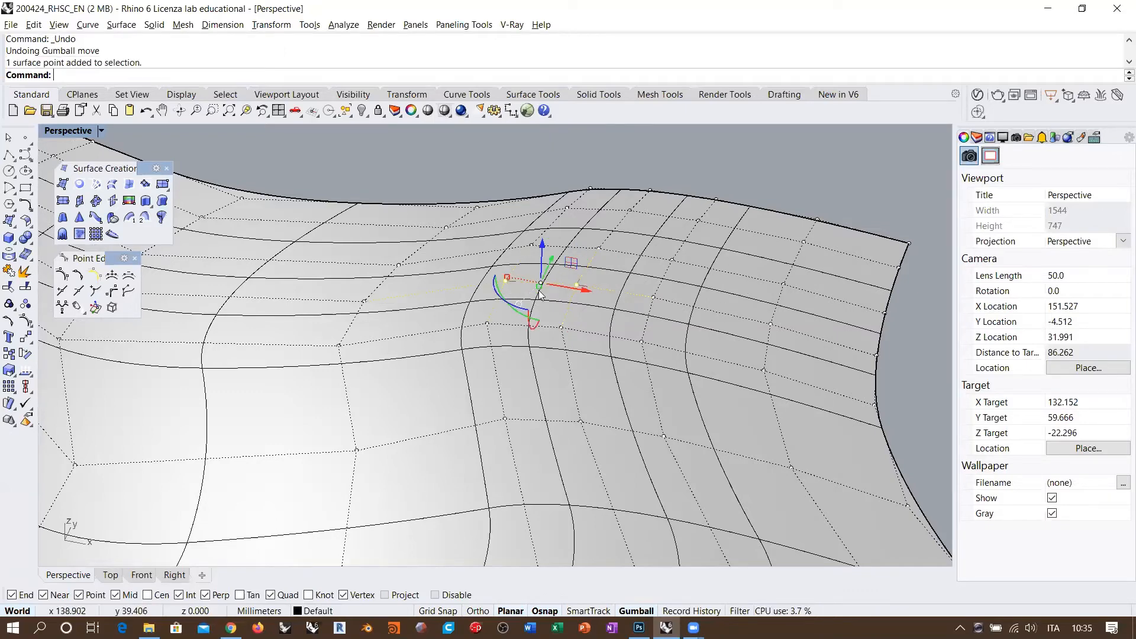
pyautogui.keyDown('shift'); pyautogui.click(653, 297); pyautogui.keyUp('shift')
pyautogui.keyDown('shift'); pyautogui.moveTo(645, 348); pyautogui.dragTo(600, 338, button='right'); pyautogui.keyUp('shift')
pyautogui.moveTo(545, 248); pyautogui.dragTo(544, 160)
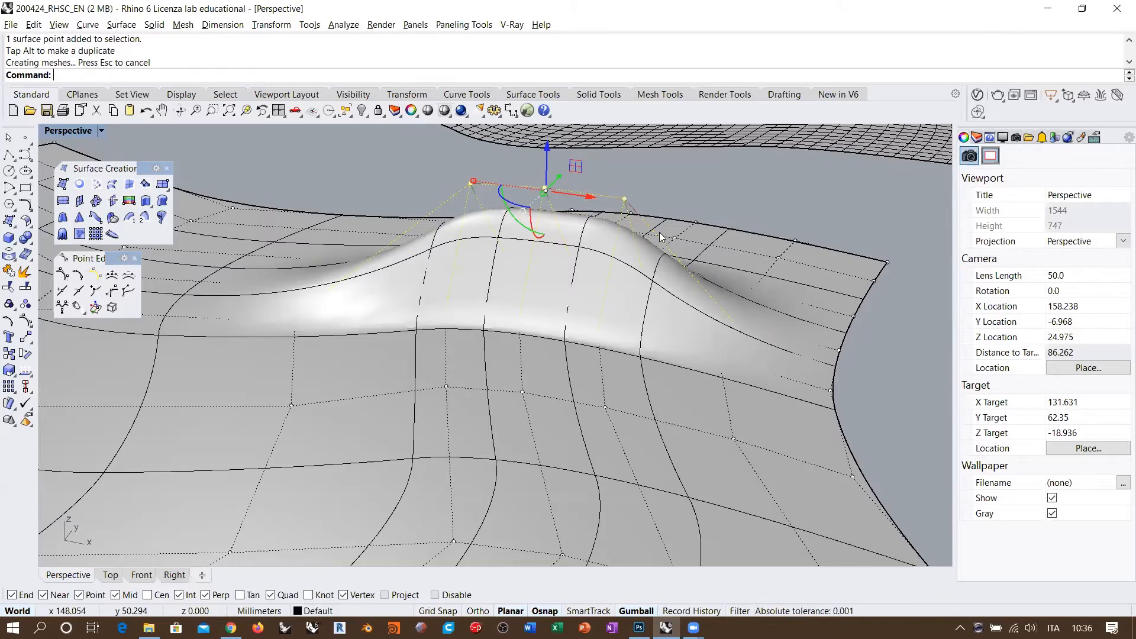
pyautogui.hotkey('ctrl', 'z')
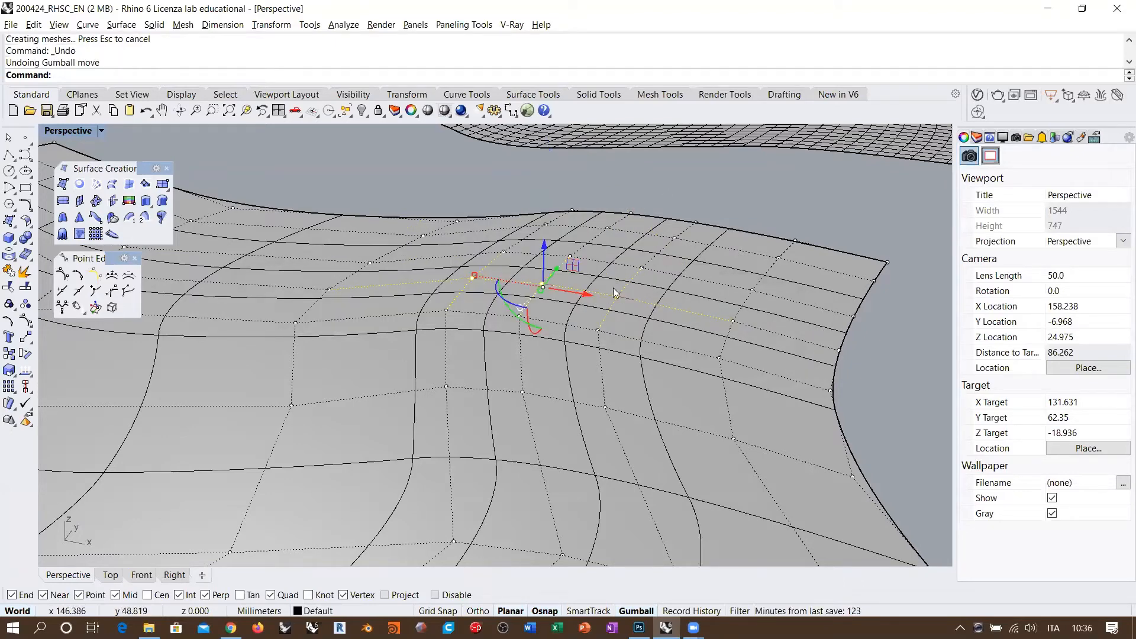
# Add the control points directly in front of and behind the middle one, and raise the five-point cross vertically.
pyautogui.moveTo(573, 290); pyautogui.dragTo(573, 302, button='right')
pyautogui.scroll(4, 556, 348)
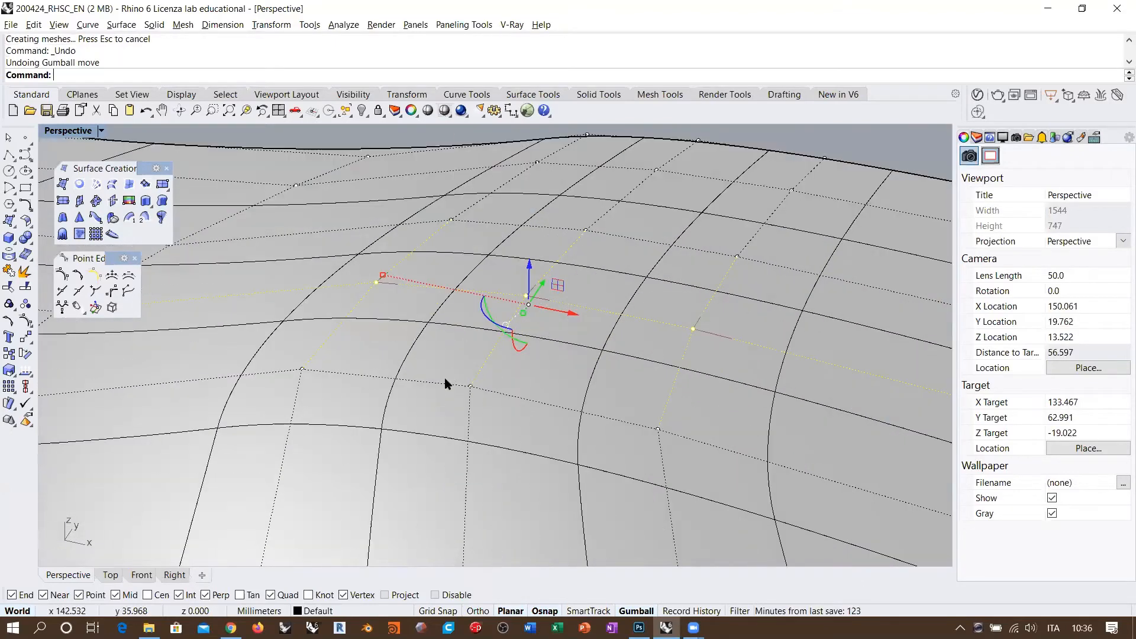
pyautogui.keyDown('shift'); pyautogui.click(471, 388); pyautogui.keyUp('shift')
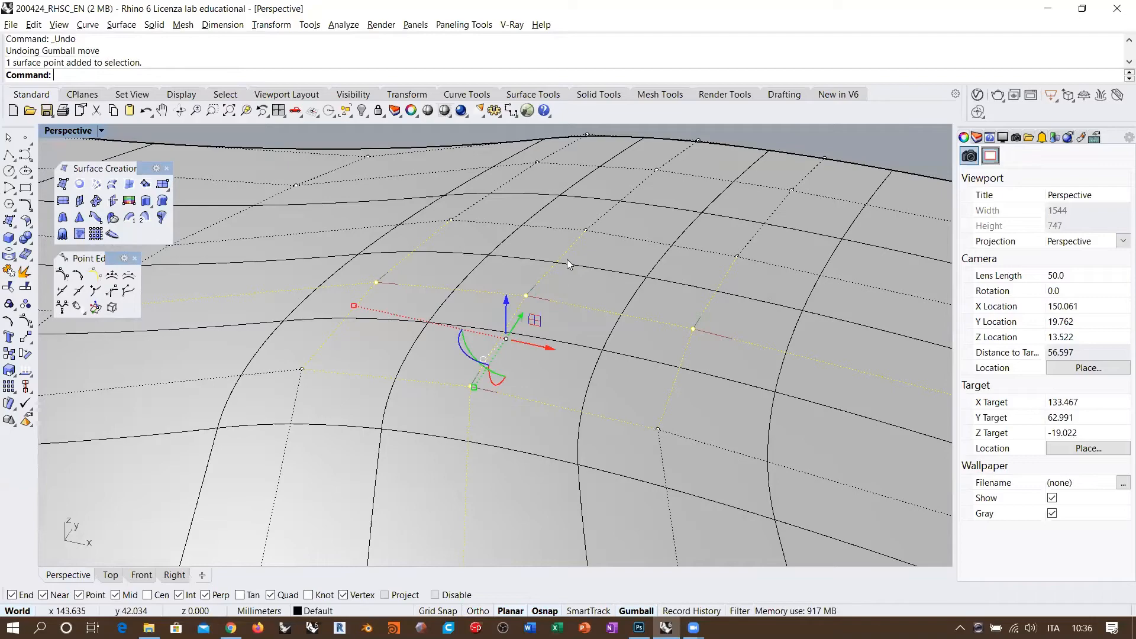
pyautogui.keyDown('shift'); pyautogui.click(585, 228); pyautogui.keyUp('shift')
pyautogui.scroll(-4, 574, 341)
pyautogui.moveTo(574, 340); pyautogui.dragTo(571, 275, button='right')
pyautogui.keyDown('shift'); pyautogui.moveTo(566, 208); pyautogui.dragTo(584, 289, button='right'); pyautogui.keyUp('shift')
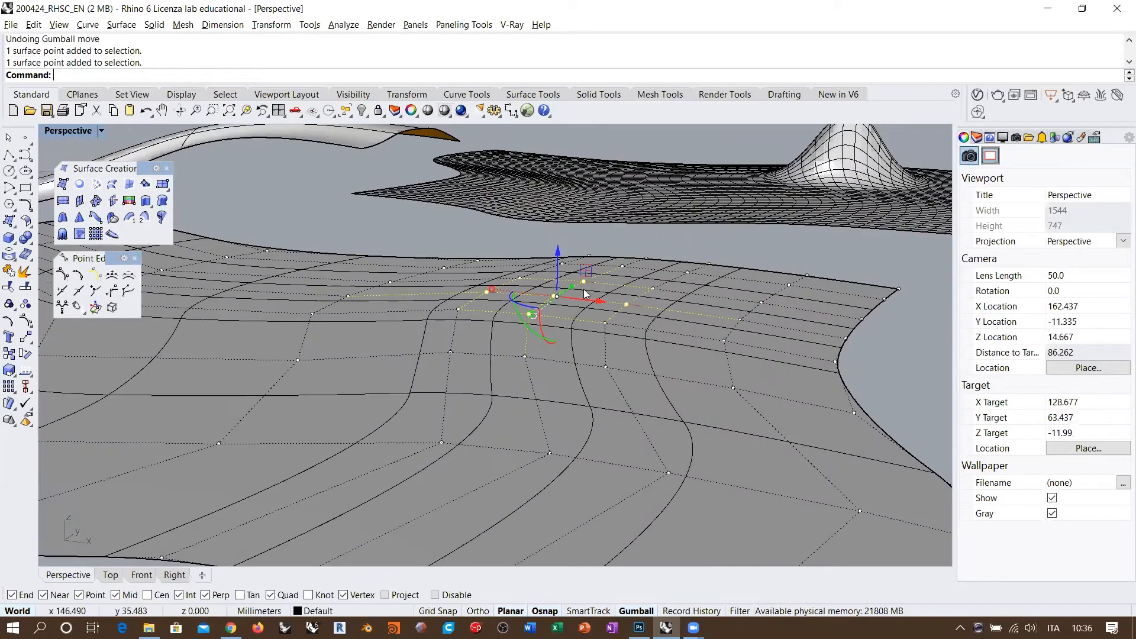
pyautogui.moveTo(558, 264); pyautogui.dragTo(559, 201)
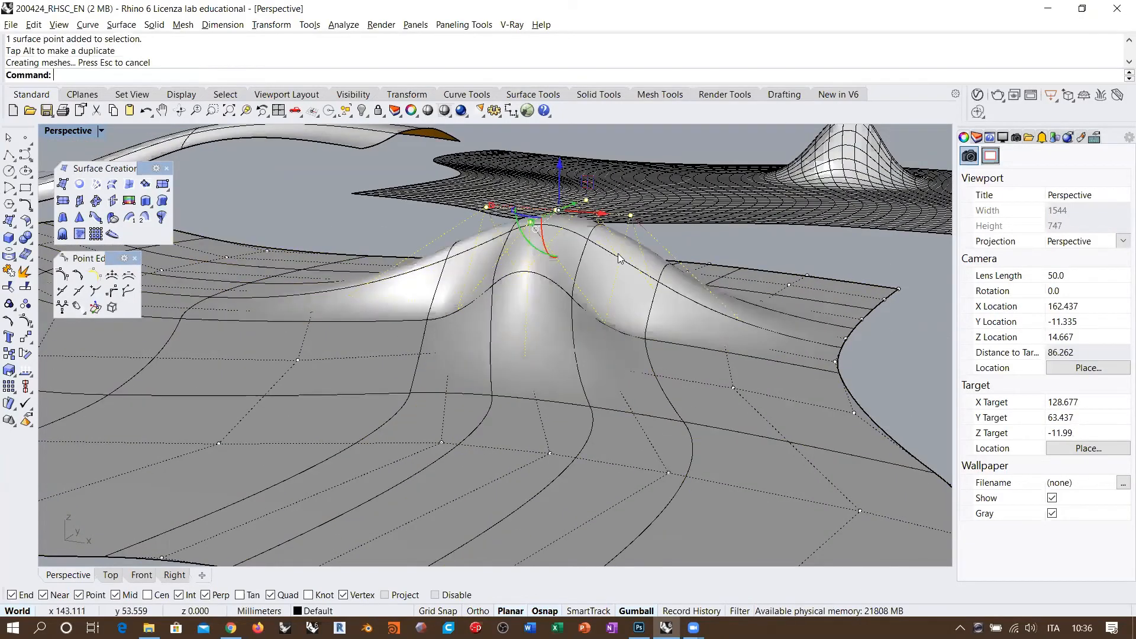
# Examine the bump made by the five-point cross from above and from the side, and undo the move.
pyautogui.moveTo(558, 201); pyautogui.dragTo(655, 370, button='right')
pyautogui.scroll(-8, 623, 320)
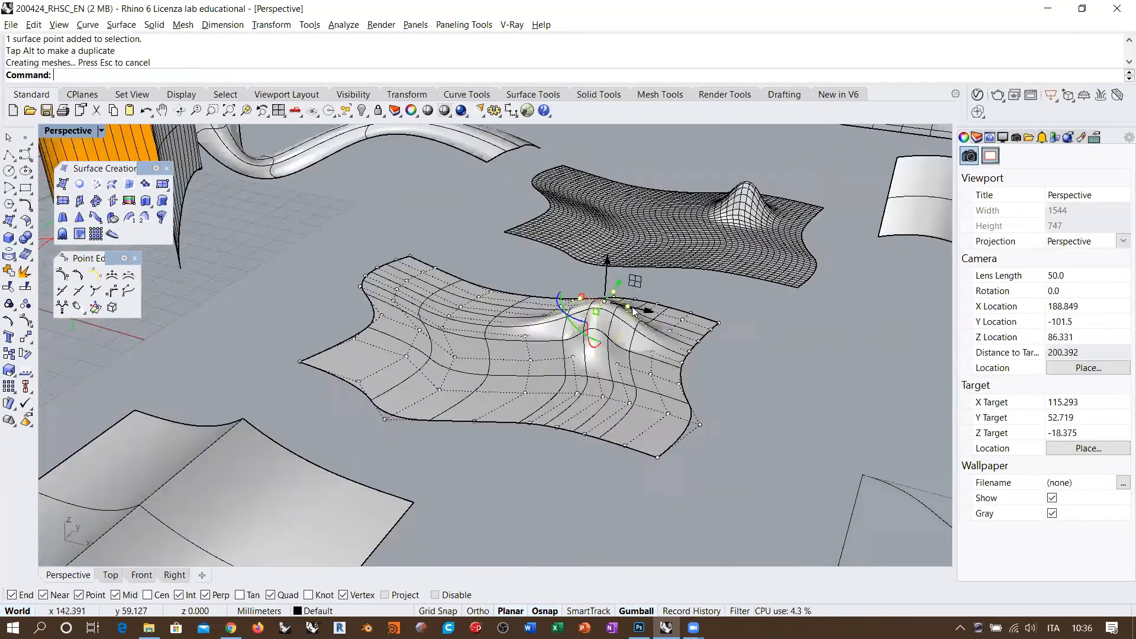
pyautogui.moveTo(622, 319); pyautogui.dragTo(678, 449, button='right')
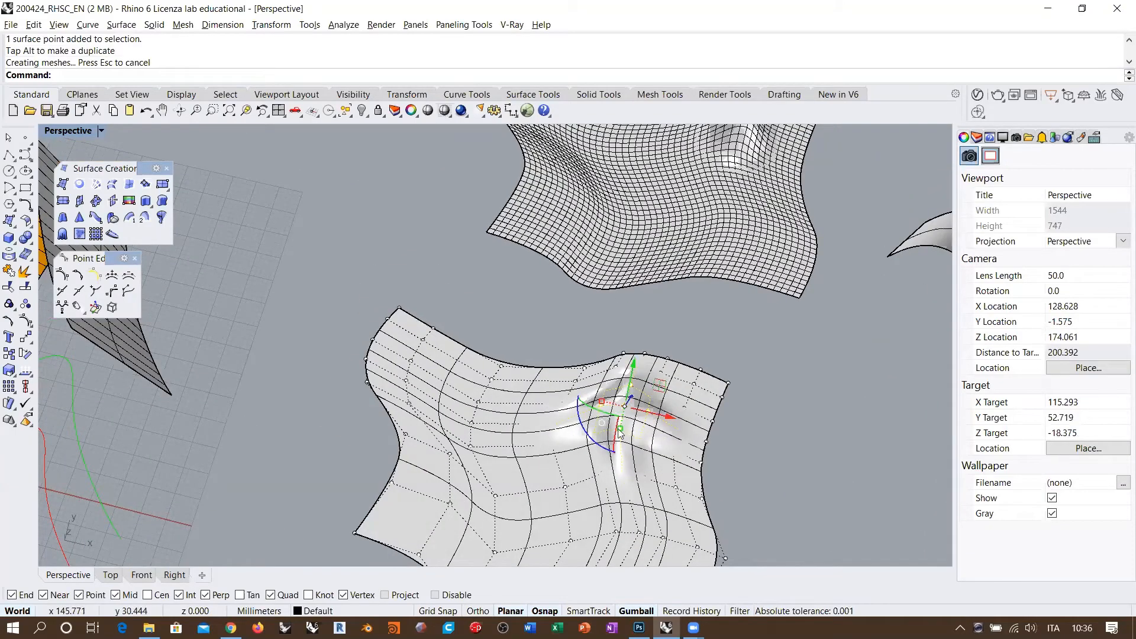
pyautogui.moveTo(679, 448); pyautogui.dragTo(649, 361, button='right')
pyautogui.scroll(10, 616, 292)
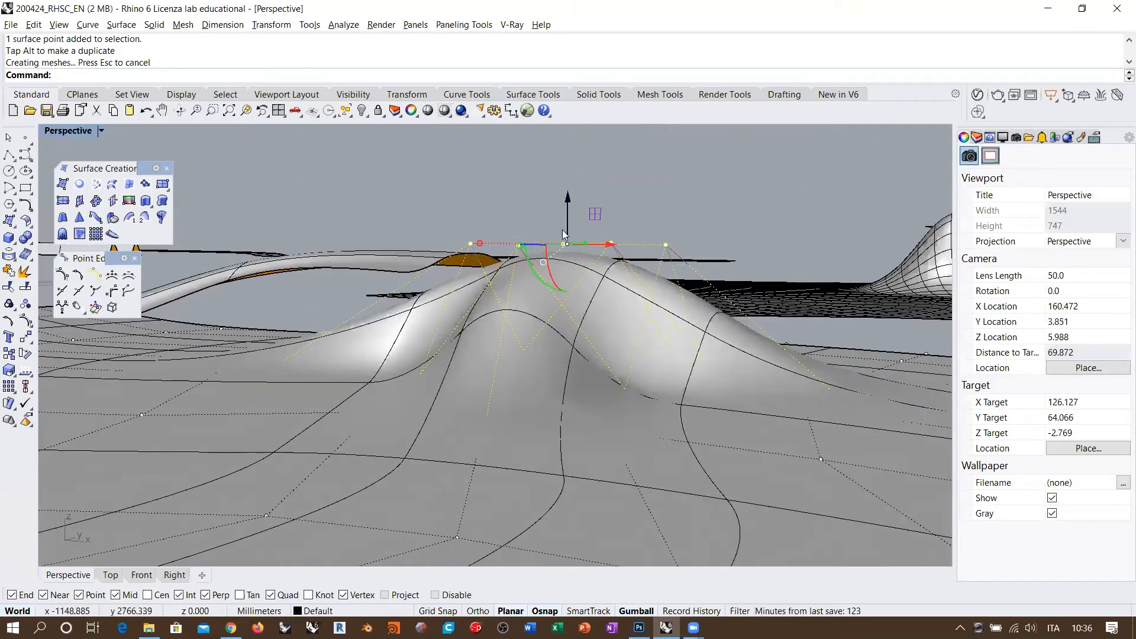
pyautogui.scroll(4, 570, 238)
pyautogui.scroll(-12, 604, 215)
pyautogui.moveTo(603, 215); pyautogui.dragTo(625, 296, button='right')
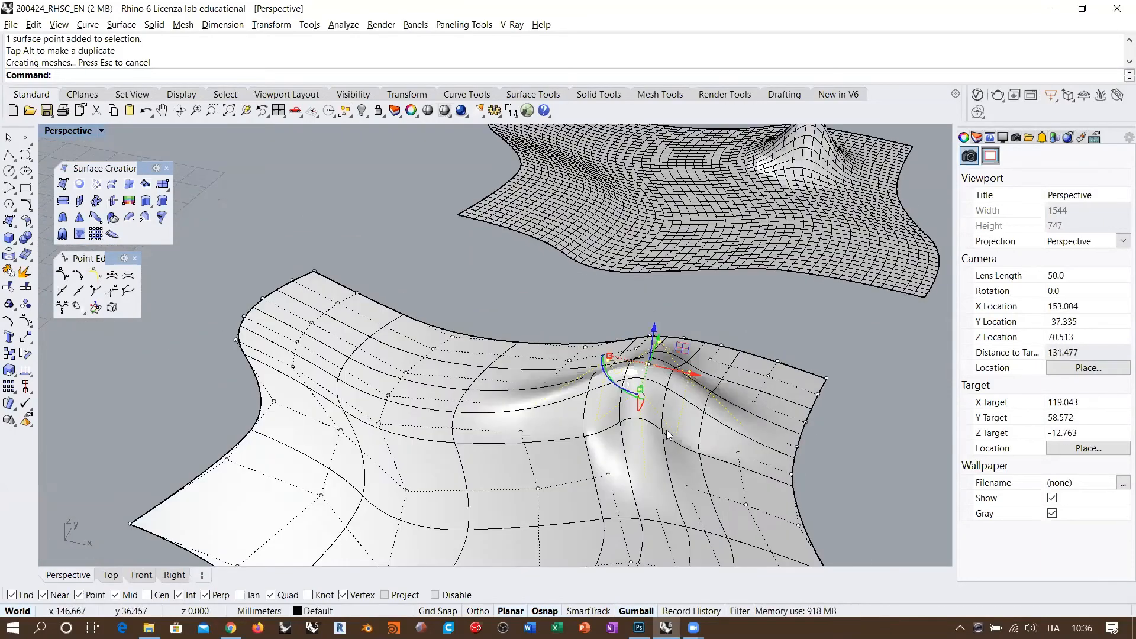
pyautogui.hotkey('ctrl', 'z')
# Add the four corner control points around the cross to complete a three-by-three block, and raise all nine points vertically.
pyautogui.keyDown('shift'); pyautogui.moveTo(604, 423); pyautogui.dragTo(563, 395, button='right'); pyautogui.keyUp('shift')
pyautogui.scroll(4, 564, 395)
pyautogui.click(552, 395)
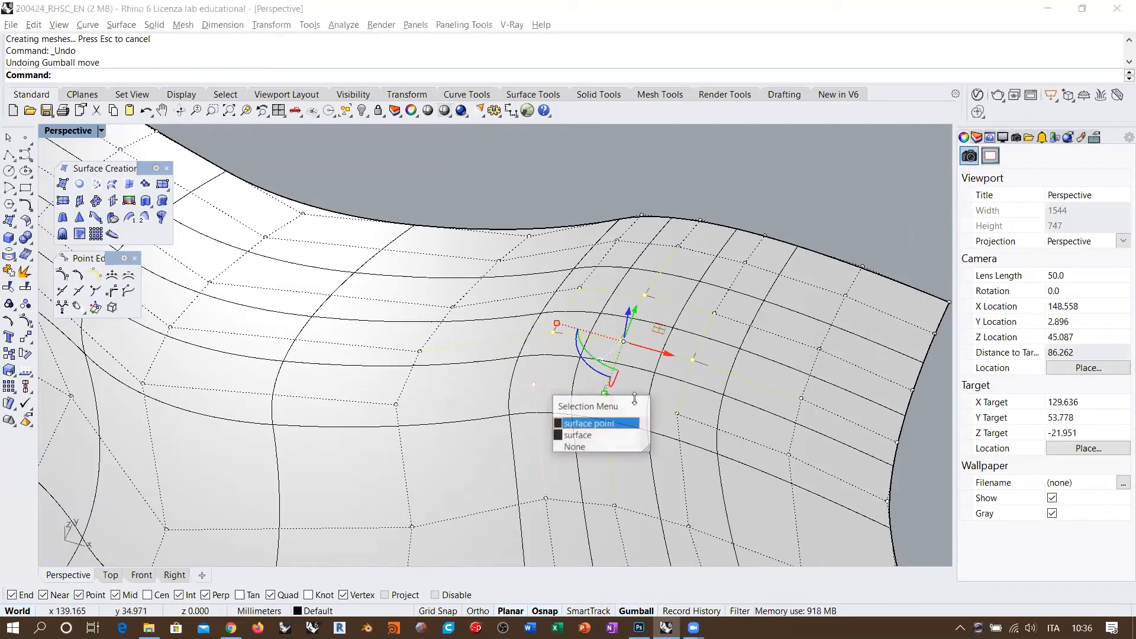
pyautogui.click(595, 428)
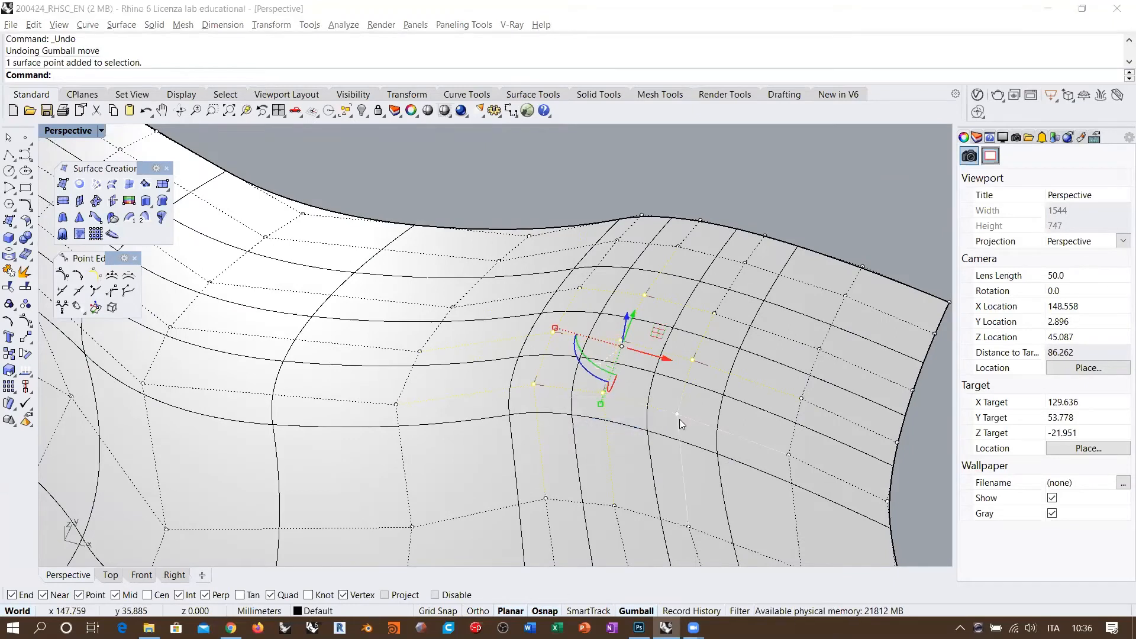
pyautogui.click(690, 420)
pyautogui.click(716, 448)
pyautogui.keyDown('shift'); pyautogui.click(716, 316); pyautogui.keyUp('shift')
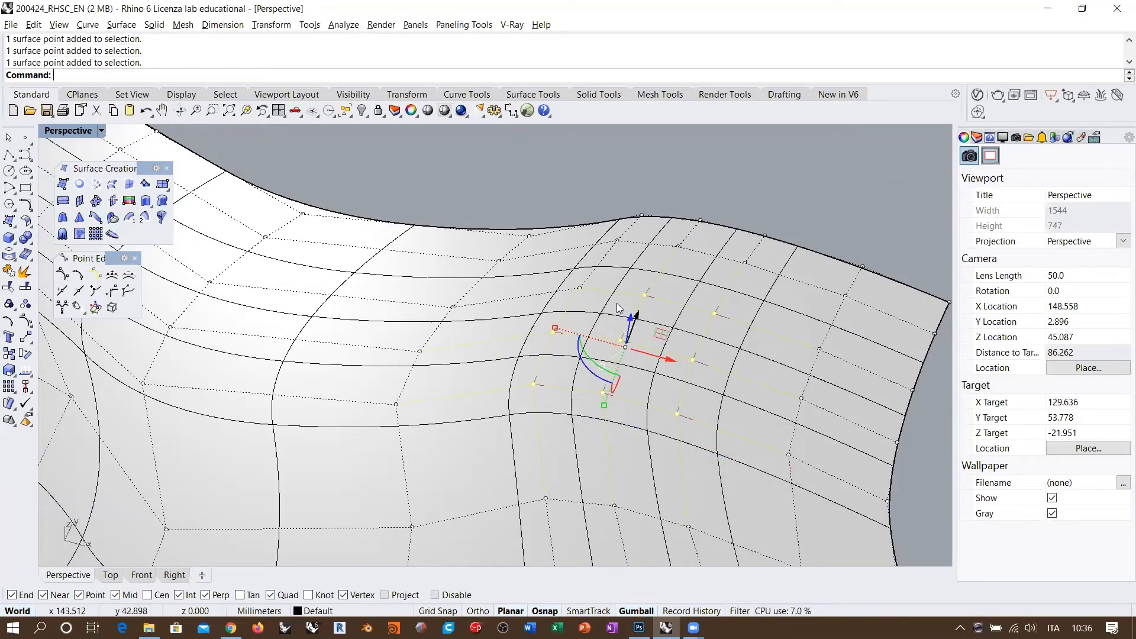
pyautogui.keyDown('shift'); pyautogui.click(590, 306); pyautogui.keyUp('shift')
pyautogui.click(615, 323)
pyautogui.moveTo(716, 316); pyautogui.dragTo(567, 356, button='right')
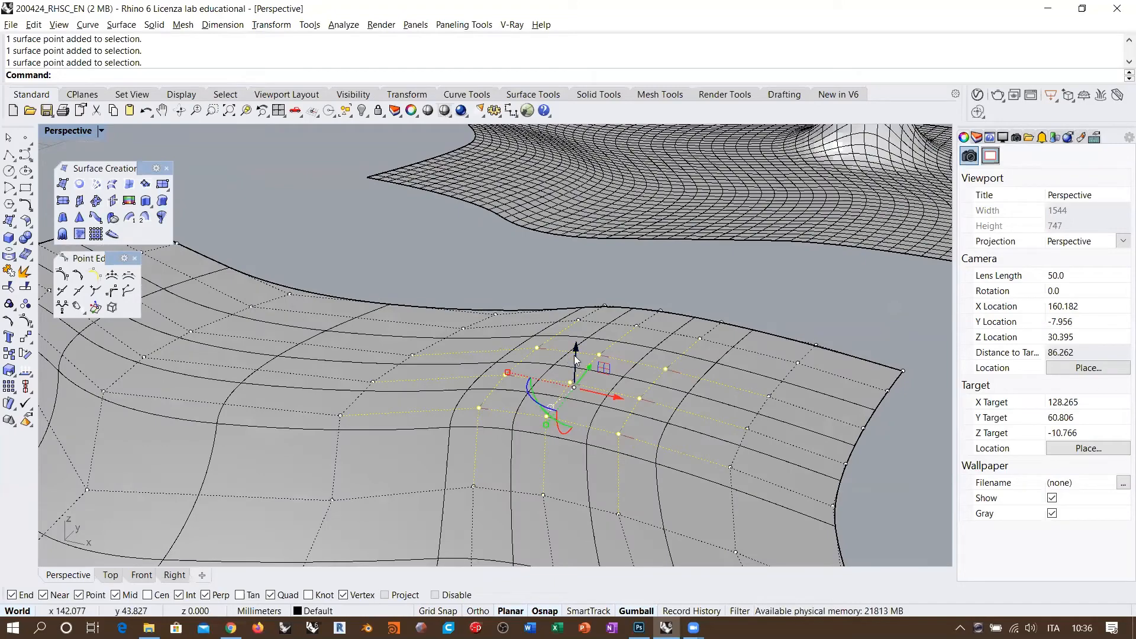
pyautogui.moveTo(577, 324); pyautogui.dragTo(583, 210)
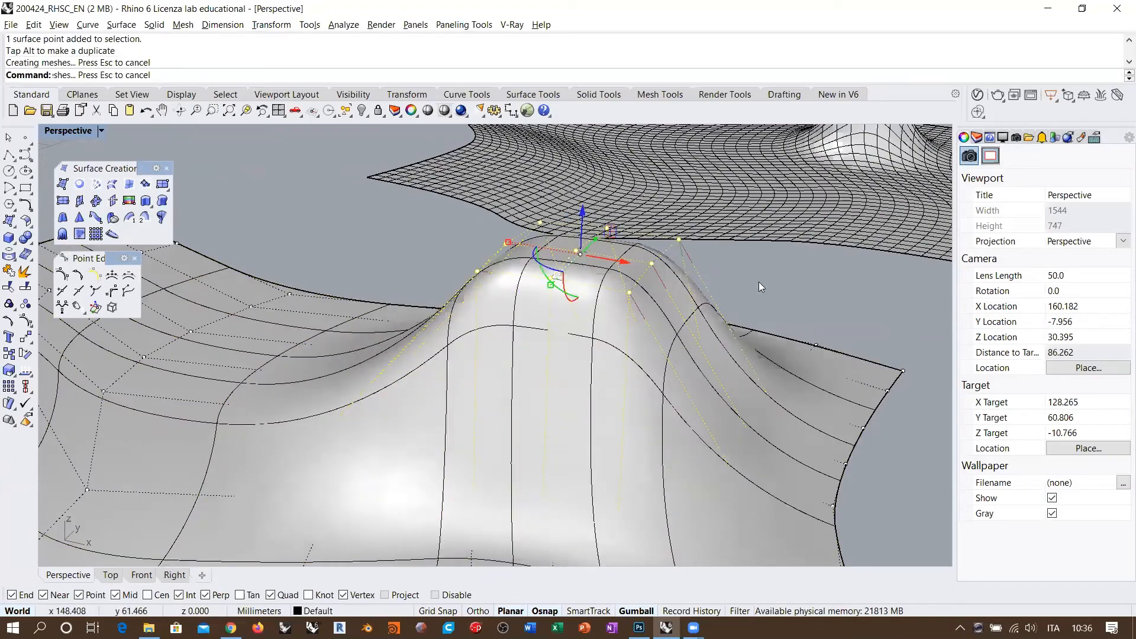
# Deselect the points, examine the nine-point bump from the side and within the whole model, and undo the move.
pyautogui.click(774, 279)
pyautogui.moveTo(707, 304); pyautogui.dragTo(639, 213, button='right')
pyautogui.scroll(4, 612, 203)
pyautogui.scroll(-15, 705, 221)
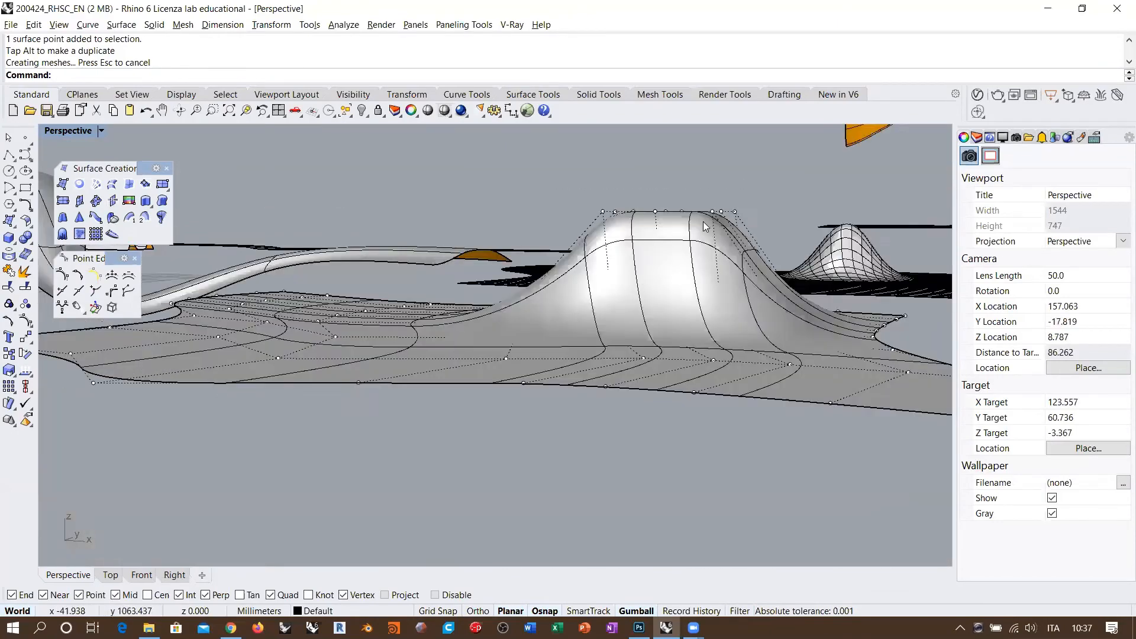
pyautogui.moveTo(708, 320); pyautogui.dragTo(733, 461, button='right')
pyautogui.keyDown('shift'); pyautogui.moveTo(436, 362); pyautogui.dragTo(565, 414, button='right'); pyautogui.keyUp('shift')
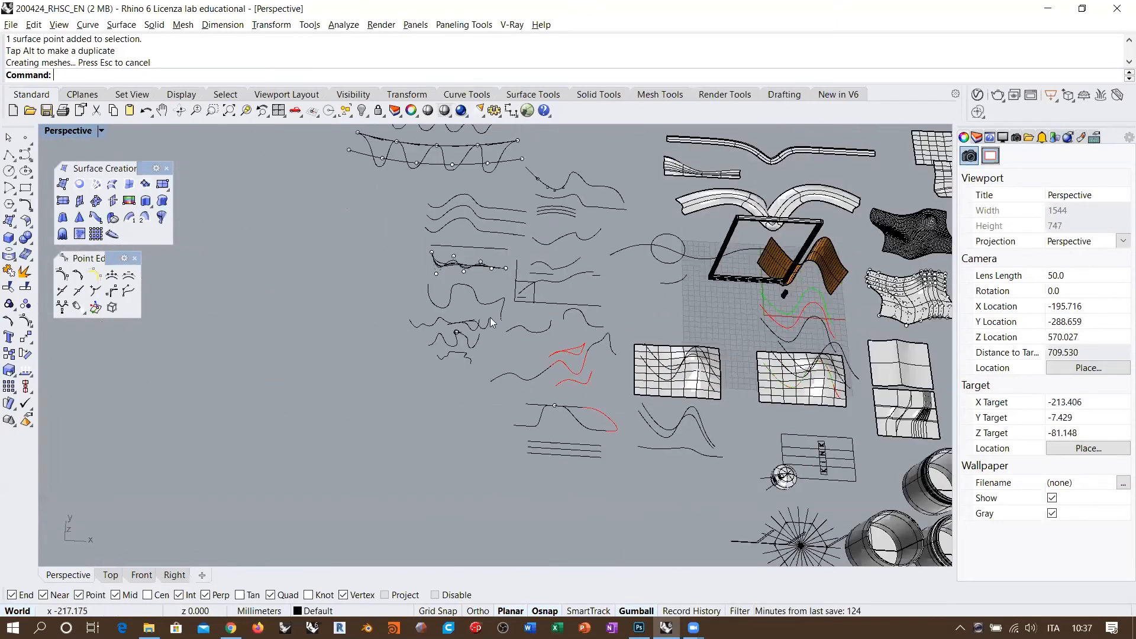
pyautogui.scroll(14, 492, 325)
pyautogui.scroll(-18, 294, 329)
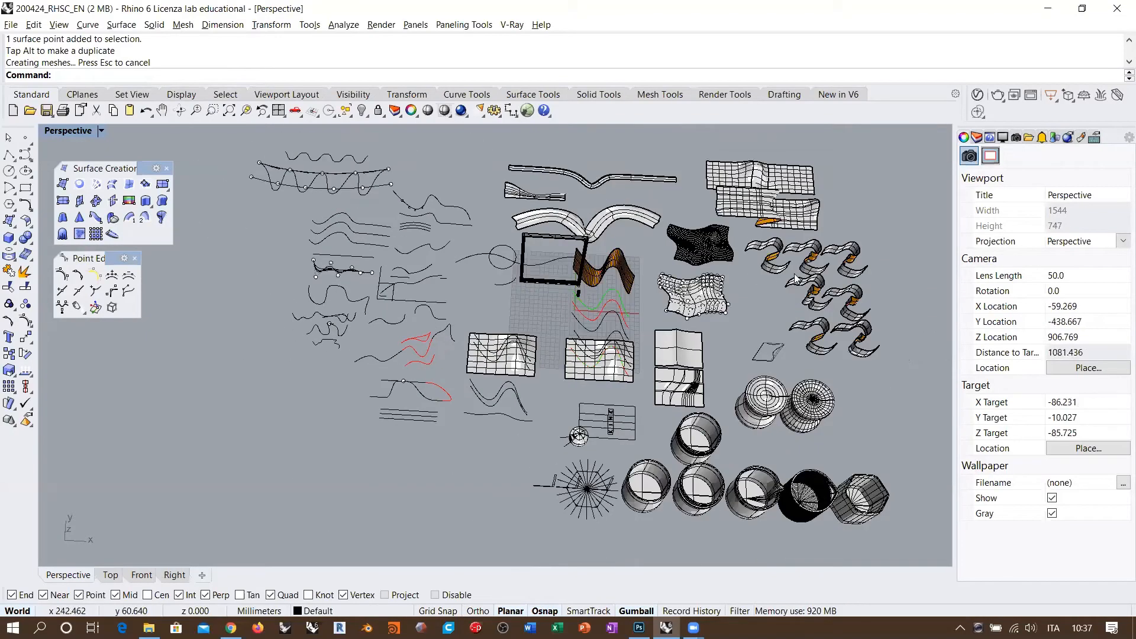
pyautogui.keyDown('shift'); pyautogui.moveTo(800, 269); pyautogui.dragTo(693, 315, button='right'); pyautogui.keyUp('shift')
pyautogui.scroll(14, 594, 346)
pyautogui.moveTo(594, 345); pyautogui.dragTo(574, 310, button='right')
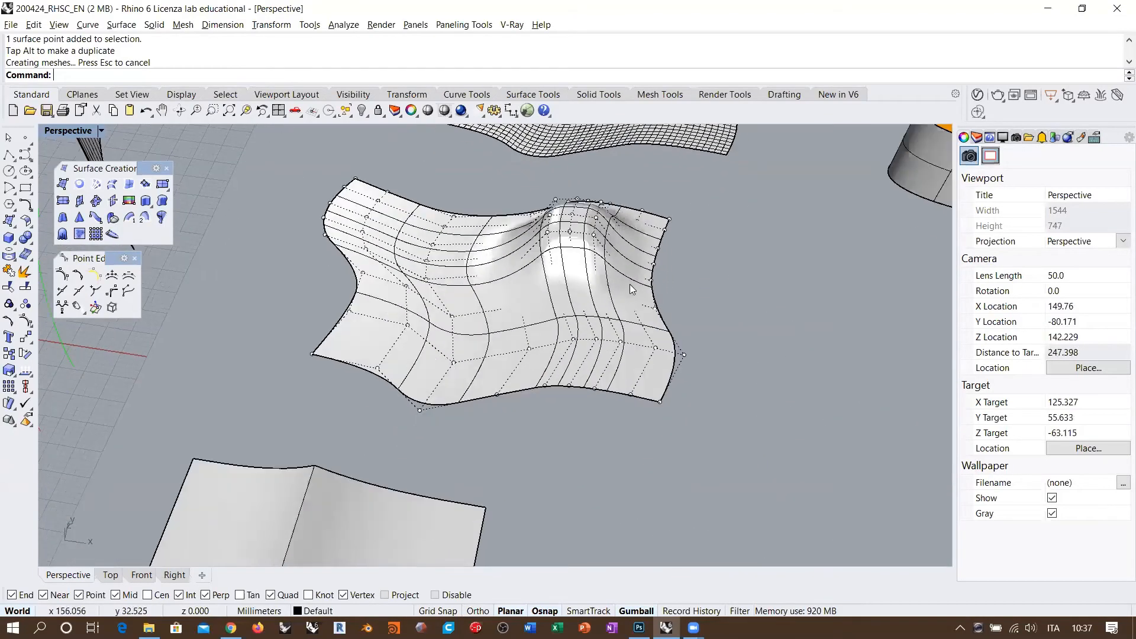
pyautogui.hotkey('ctrl', 'z')
# Extend the nine-point selection with the adjacent column to its left and row below, forming a four-by-four block of control points.
pyautogui.keyDown('shift'); pyautogui.moveTo(741, 286); pyautogui.dragTo(786, 288, button='right'); pyautogui.keyUp('shift')
pyautogui.scroll(6, 671, 249)
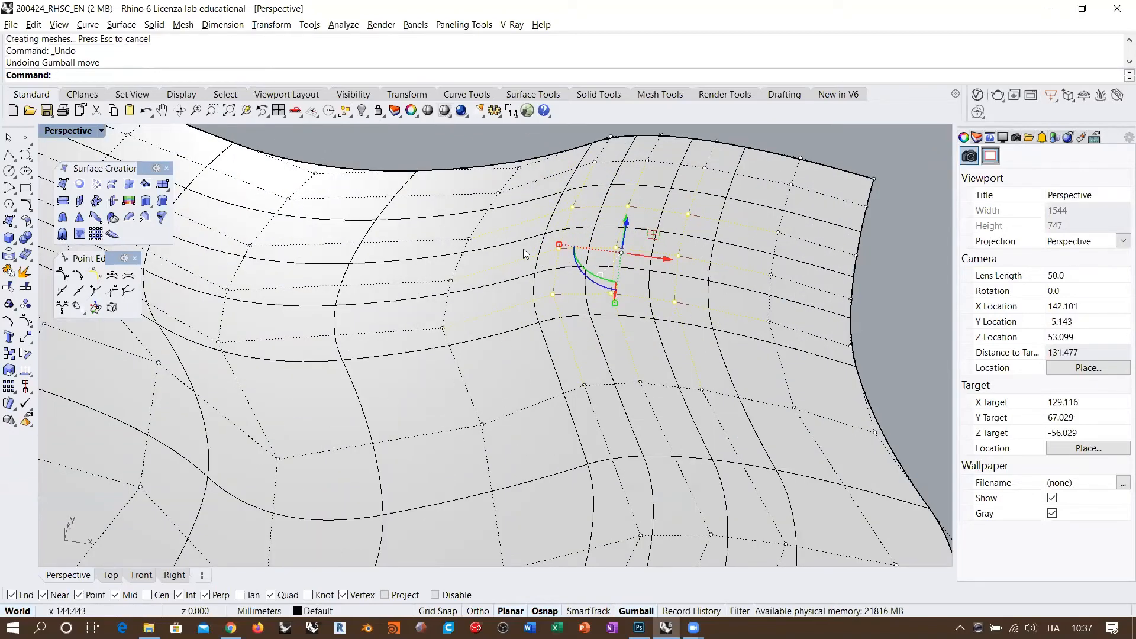
pyautogui.moveTo(634, 286); pyautogui.dragTo(532, 263, button='right')
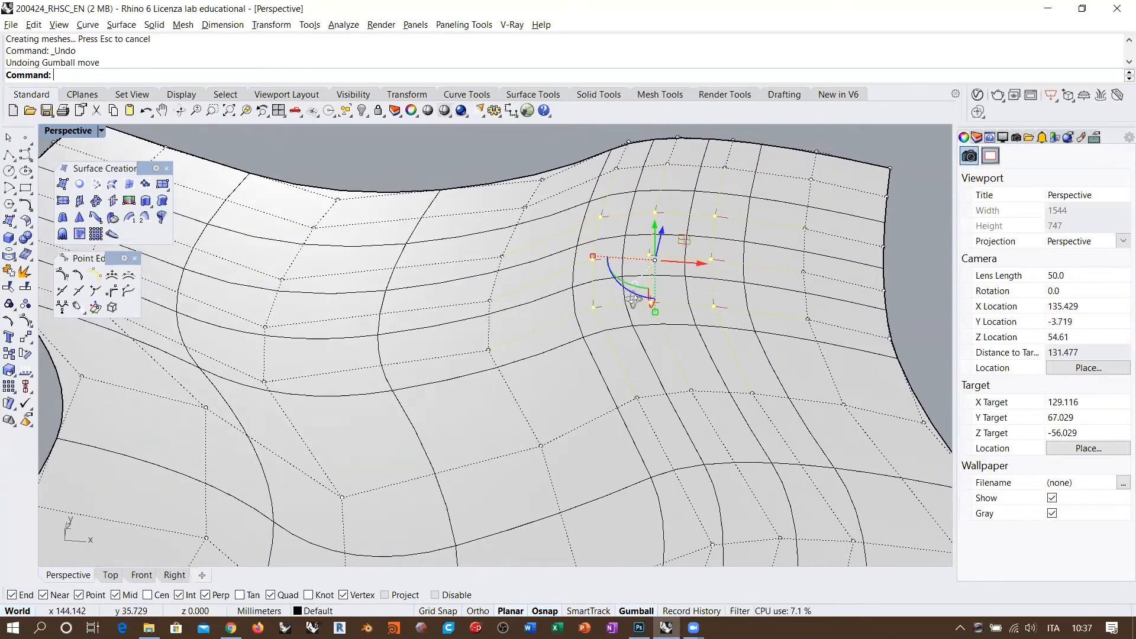
pyautogui.keyDown('shift'); pyautogui.click(503, 255); pyautogui.keyUp('shift')
pyautogui.keyDown('shift'); pyautogui.click(490, 303); pyautogui.keyUp('shift')
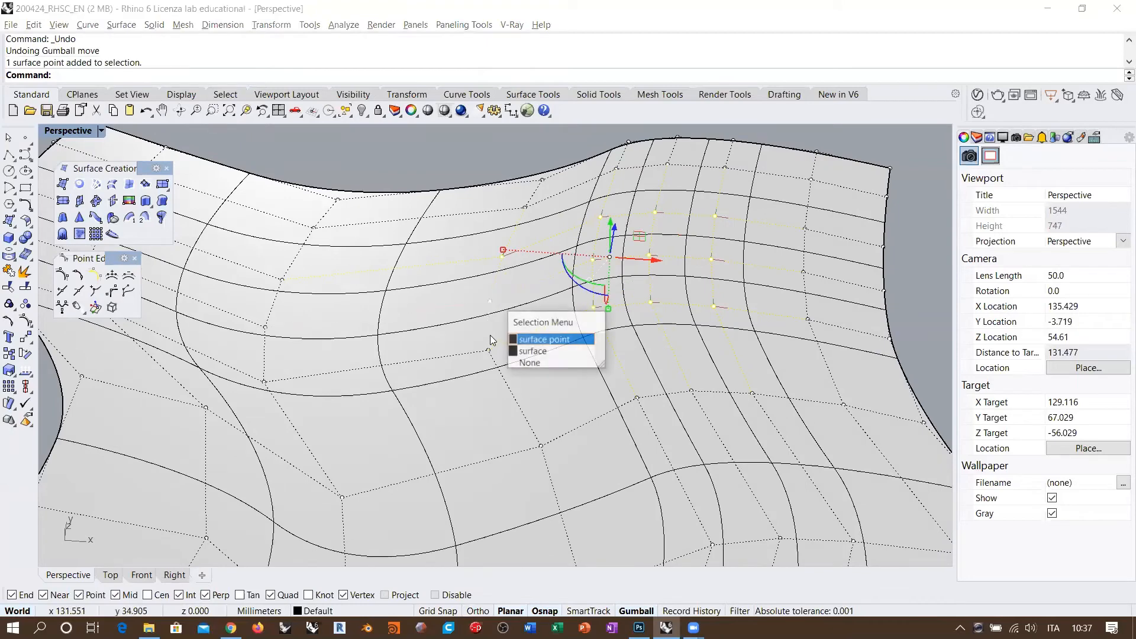
pyautogui.click(543, 339)
pyautogui.keyDown('shift'); pyautogui.click(488, 350); pyautogui.keyUp('shift')
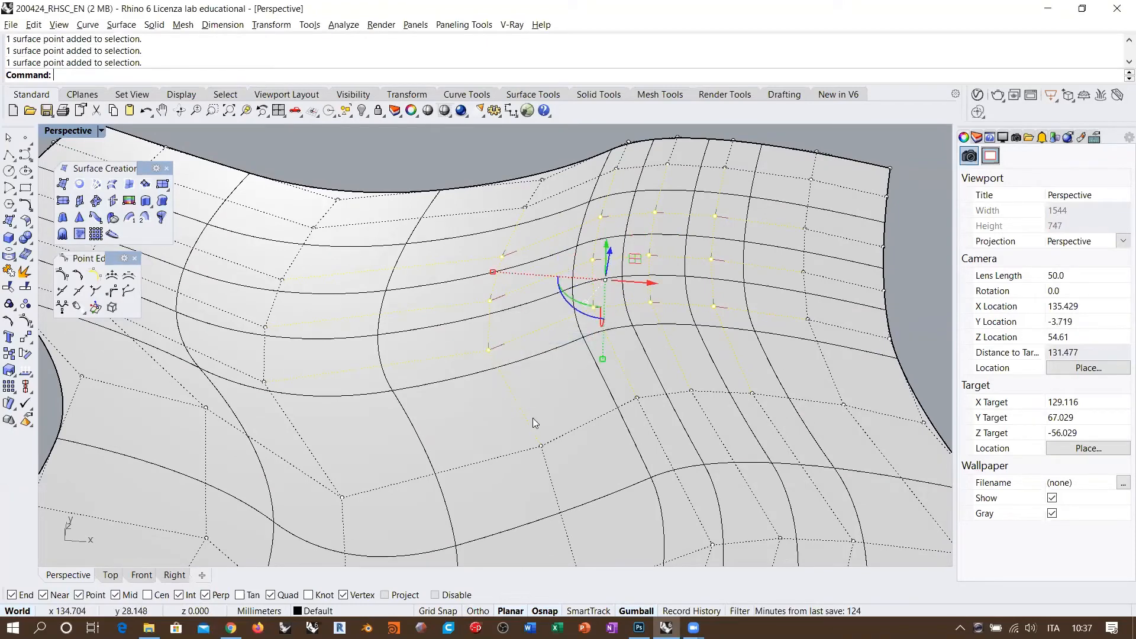
pyautogui.keyDown('shift'); pyautogui.click(540, 447); pyautogui.keyUp('shift')
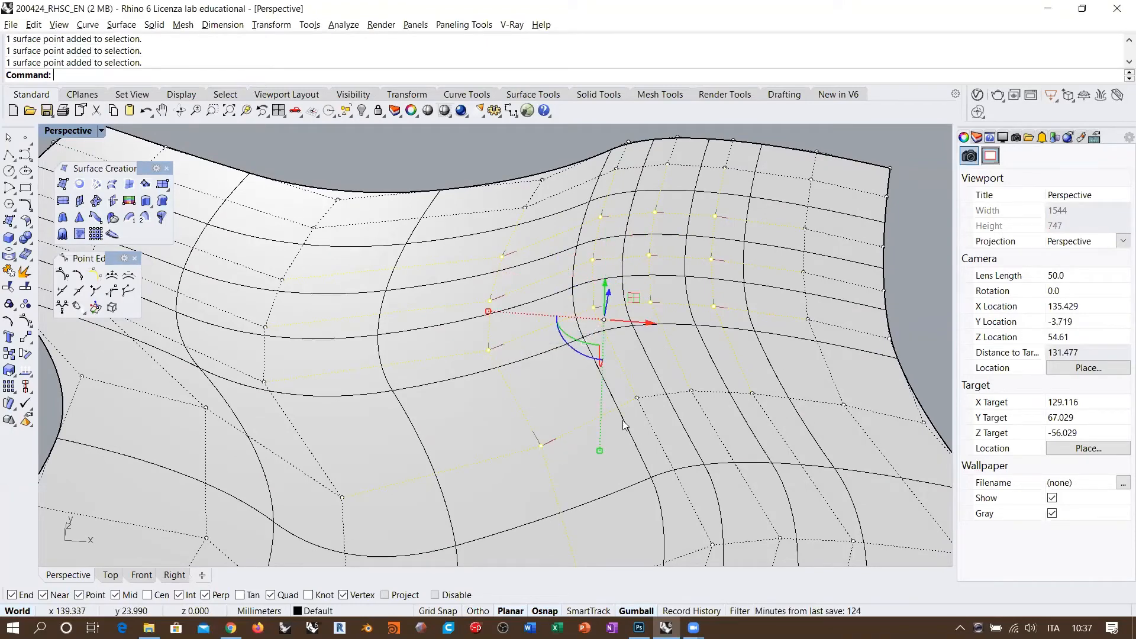
pyautogui.keyDown('shift'); pyautogui.click(690, 394); pyautogui.keyUp('shift')
pyautogui.click(752, 430)
pyautogui.keyDown('shift'); pyautogui.click(752, 393); pyautogui.keyUp('shift')
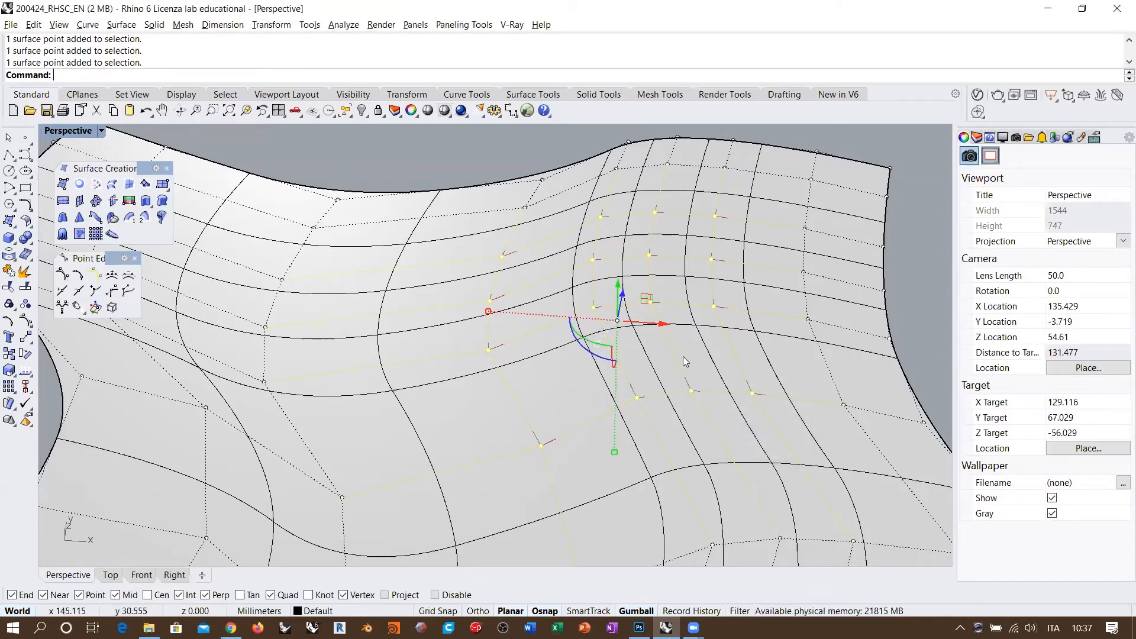
# Try raising the whole block of selected control points vertically to form a wide bump in the surface.
pyautogui.keyDown('shift'); pyautogui.moveTo(688, 345); pyautogui.dragTo(661, 309, button='right'); pyautogui.keyUp('shift')
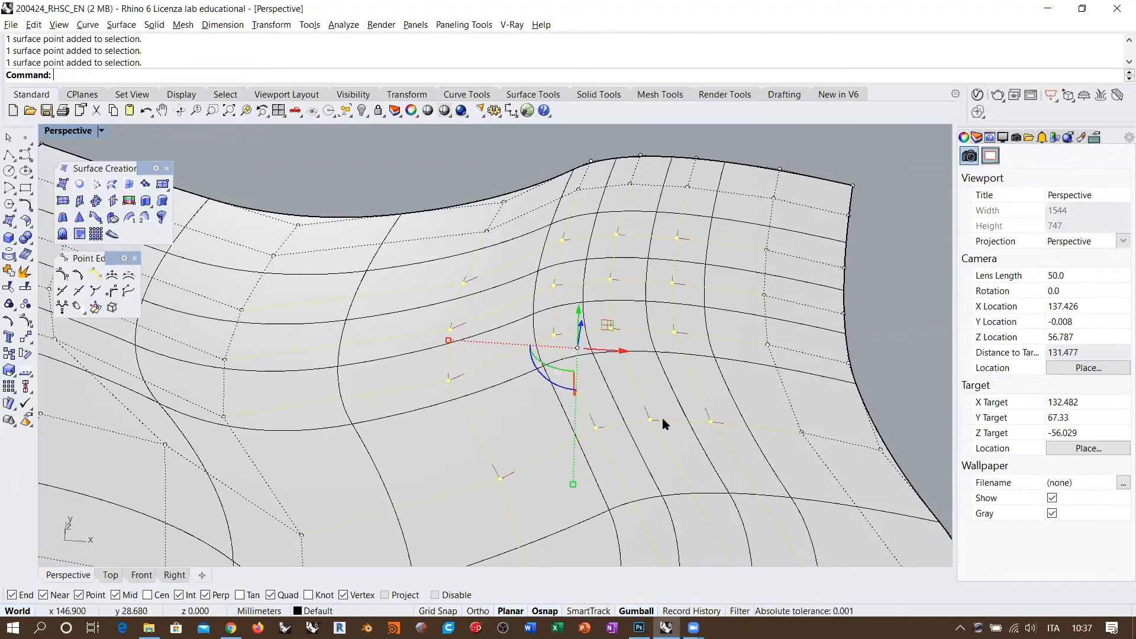
pyautogui.scroll(-4, 662, 418)
pyautogui.moveTo(662, 418); pyautogui.dragTo(521, 150, button='right')
pyautogui.keyDown('shift'); pyautogui.moveTo(522, 150); pyautogui.dragTo(536, 305, button='right'); pyautogui.keyUp('shift')
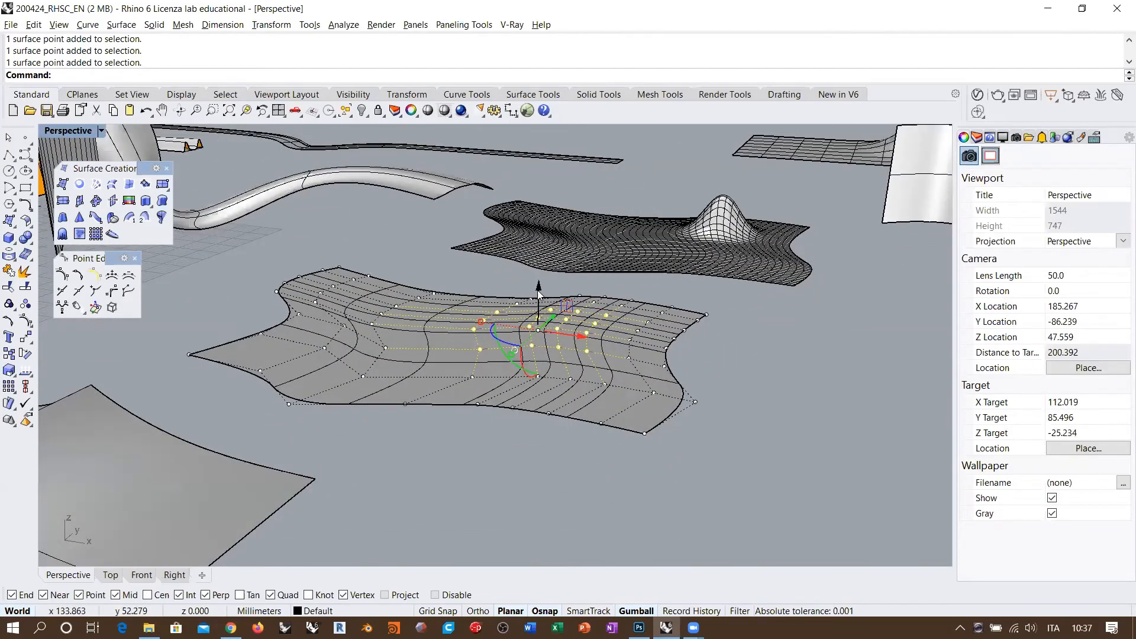
pyautogui.moveTo(539, 293); pyautogui.dragTo(539, 234)
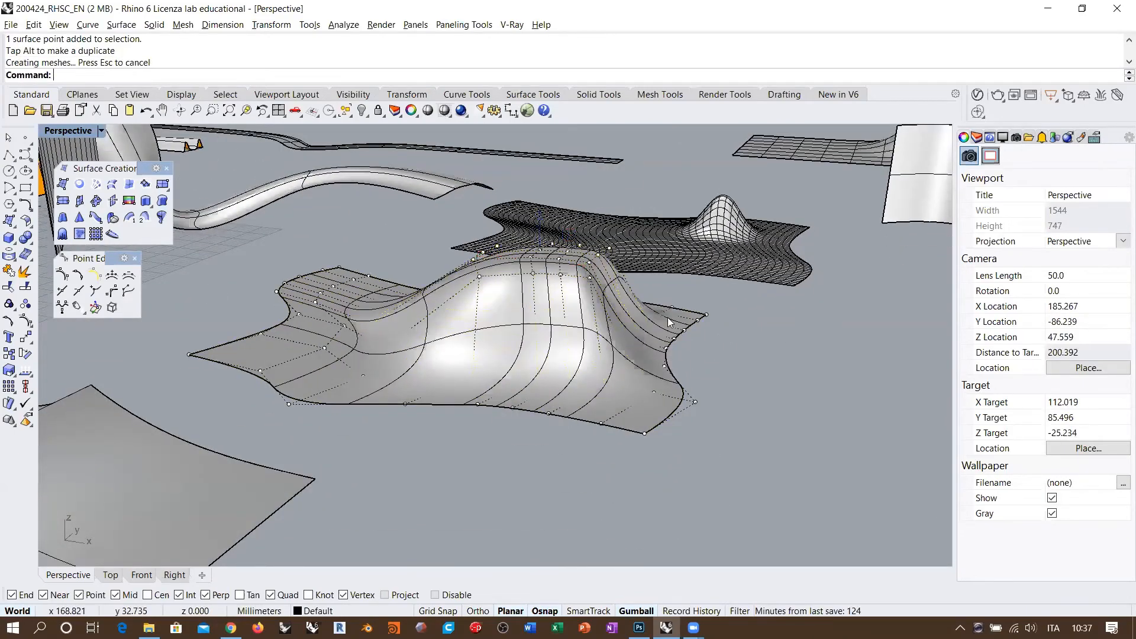
pyautogui.moveTo(667, 317); pyautogui.dragTo(694, 433, button='right')
pyautogui.scroll(6, 598, 442)
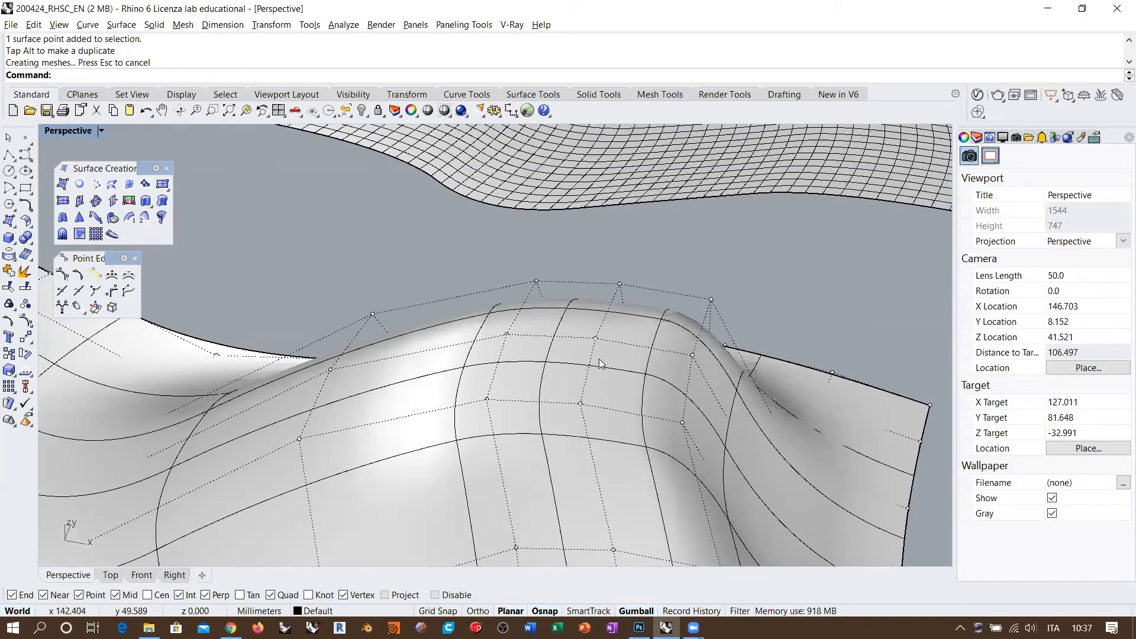
pyautogui.scroll(-5, 599, 359)
pyautogui.moveTo(598, 359)
pyautogui.mouseDown(button='right')
pyautogui.moveTo(562, 307)
pyautogui.moveTo(532, 302)
pyautogui.moveTo(610, 296)
pyautogui.moveTo(632, 328)
pyautogui.moveTo(617, 366)
pyautogui.mouseUp(button='right')
pyautogui.scroll(-4, 604, 304)
pyautogui.hotkey('ctrl', 'z')
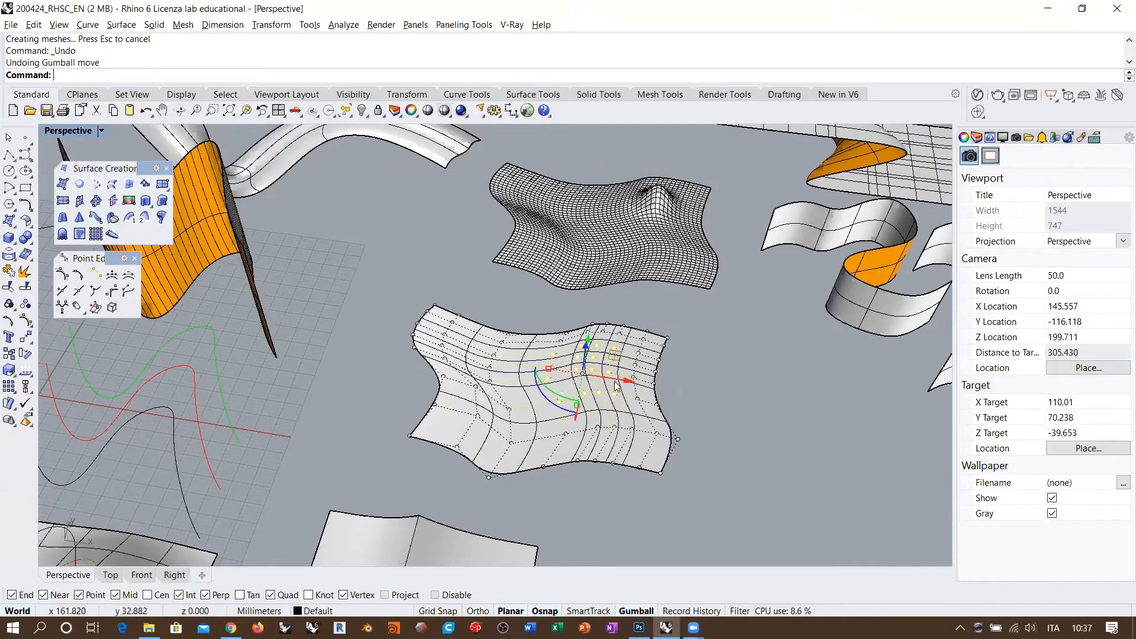
# Step back through the surface's knot insertion and direction change, and redo both operations.
pyautogui.scroll(5, 614, 384)
pyautogui.hotkey('ctrl', 'z')
pyautogui.hotkey('ctrl', 'z')
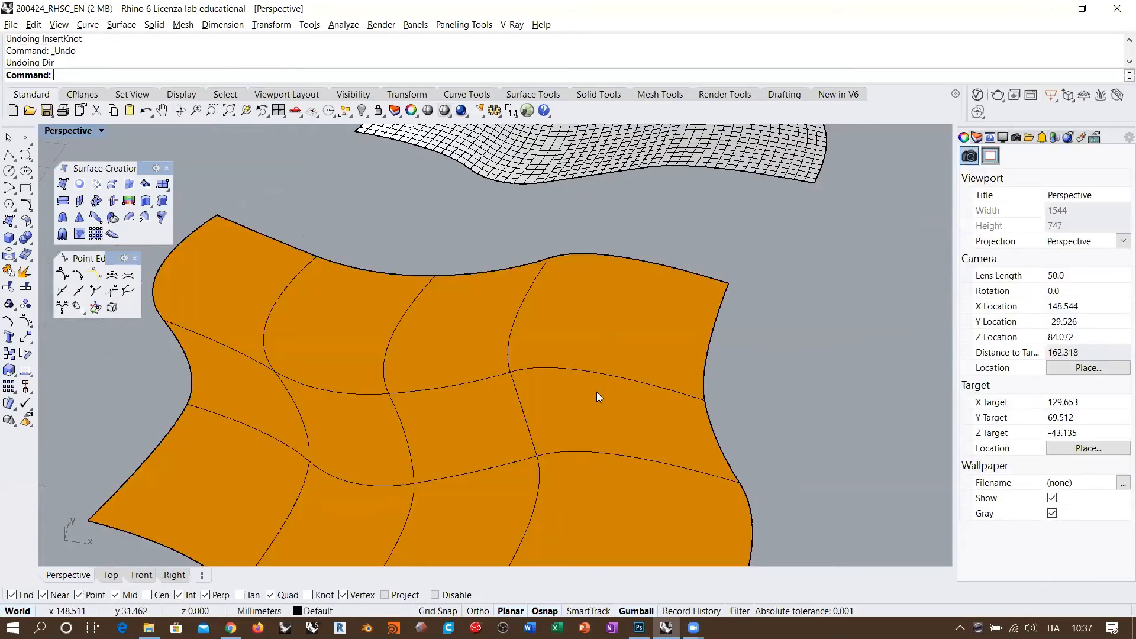
pyautogui.hotkey('ctrl', 'y')
pyautogui.hotkey('ctrl', 'y')
# Remove the outer row and column from the control point selection and raise the remaining block vertically into a narrower bump.
pyautogui.keyDown('ctrl'); pyautogui.moveTo(419, 236); pyautogui.dragTo(506, 446); pyautogui.keyUp('ctrl')
pyautogui.keyDown('ctrl'); pyautogui.moveTo(822, 468); pyautogui.dragTo(459, 400); pyautogui.keyUp('ctrl')
pyautogui.moveTo(610, 402); pyautogui.dragTo(637, 368, button='right')
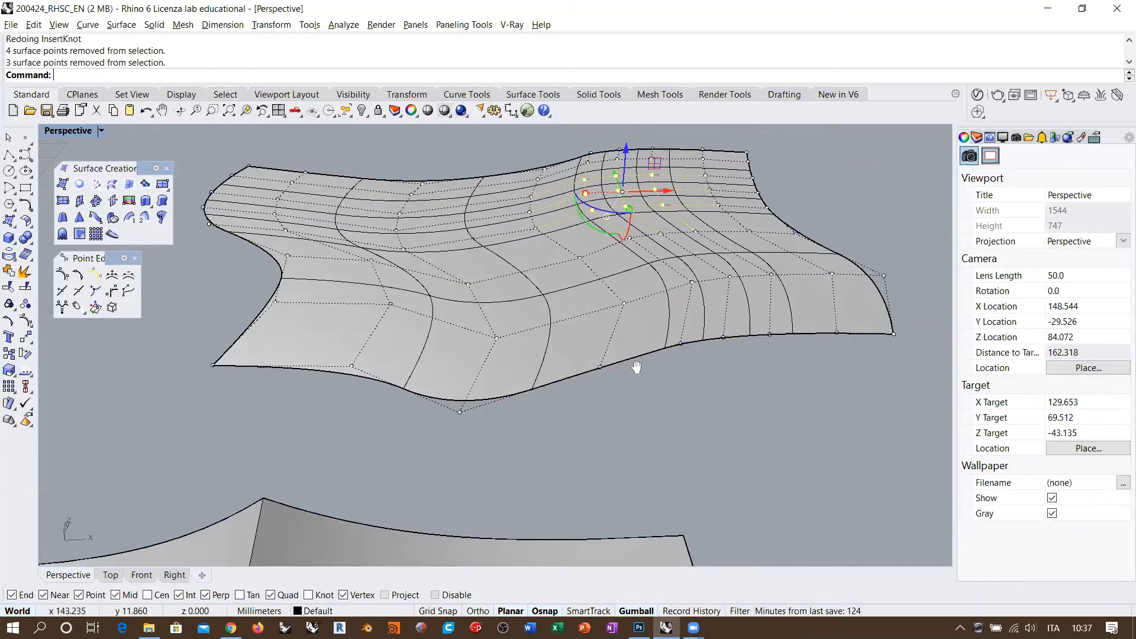
pyautogui.keyDown('shift'); pyautogui.moveTo(638, 239); pyautogui.dragTo(593, 342, button='right'); pyautogui.keyUp('shift')
pyautogui.scroll(4, 629, 384)
pyautogui.moveTo(594, 343); pyautogui.dragTo(593, 235)
pyautogui.scroll(-4, 614, 270)
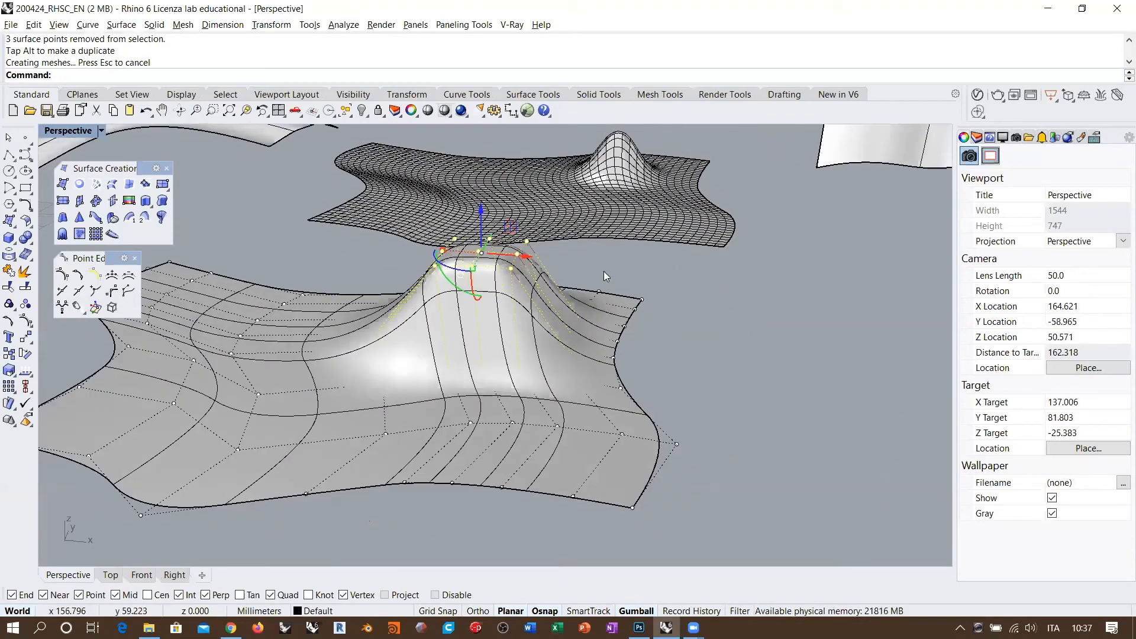
# Scale the raised control points down uniformly in 3D to taper the bump's top.
pyautogui.moveTo(604, 271); pyautogui.dragTo(536, 230, button='right')
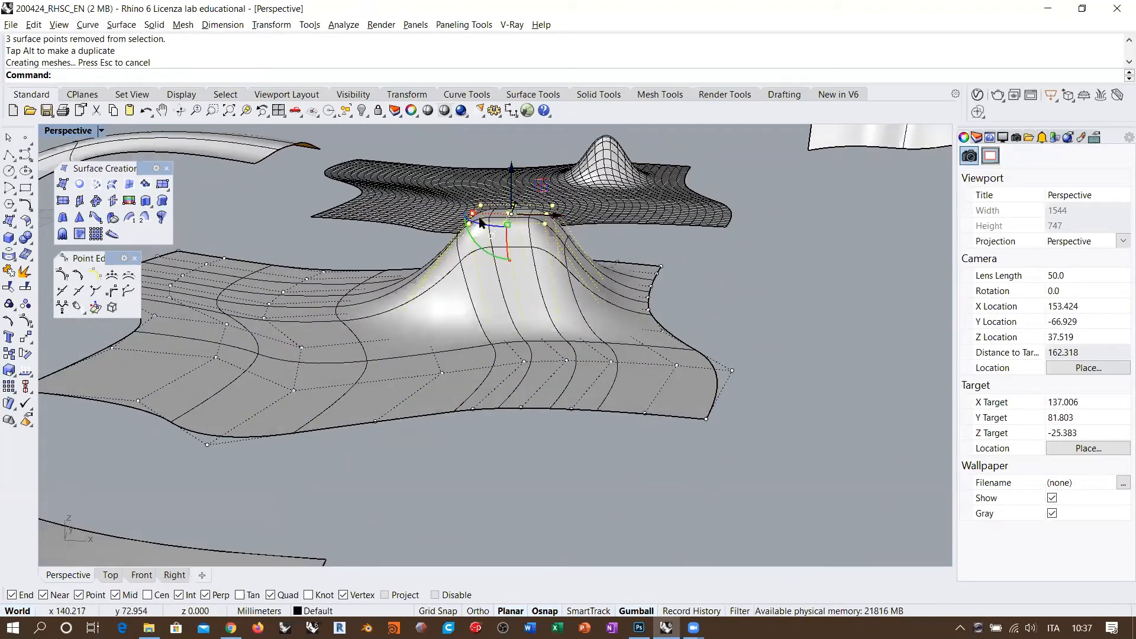
pyautogui.moveTo(468, 217); pyautogui.dragTo(540, 273, button='right')
pyautogui.scroll(4, 540, 273)
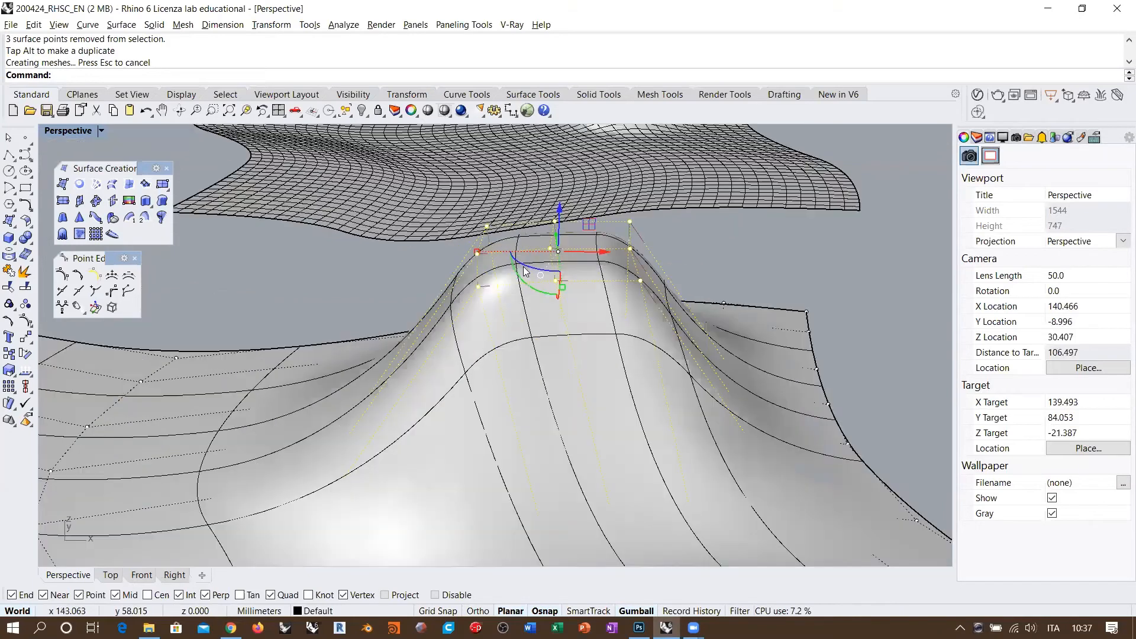
pyautogui.moveTo(477, 254); pyautogui.dragTo(527, 256)
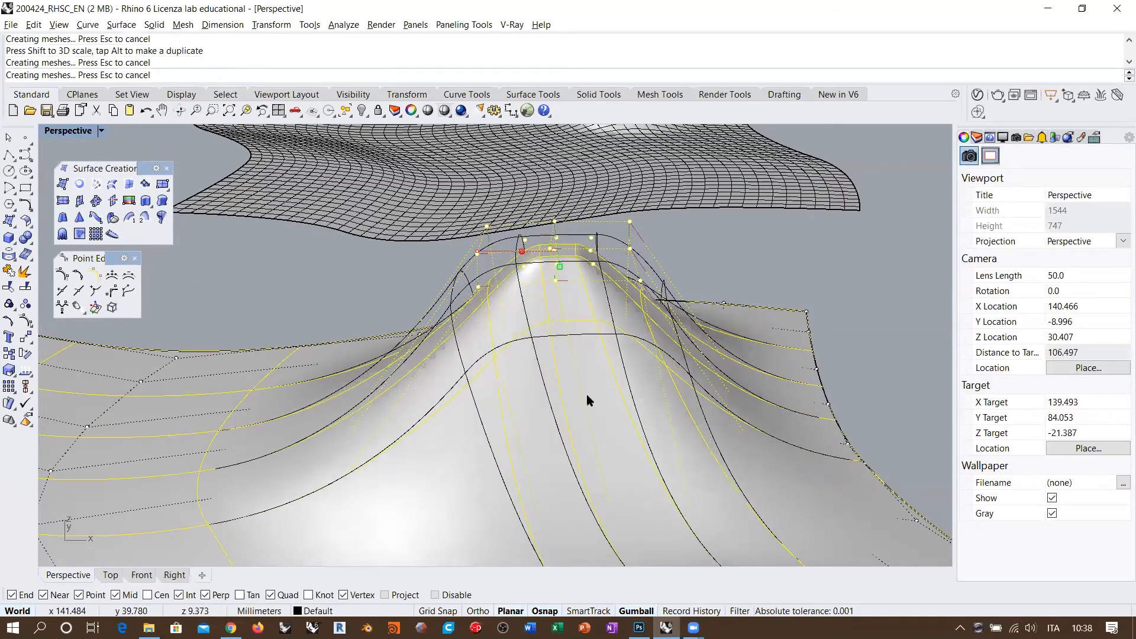
pyautogui.scroll(-4, 593, 255)
pyautogui.moveTo(594, 255)
pyautogui.mouseDown(button='right')
pyautogui.moveTo(569, 229)
pyautogui.moveTo(589, 274)
pyautogui.mouseUp(button='right')
# Readjust the scale of the bump's top control points, enlarging them and shrinking them slightly.
pyautogui.moveTo(538, 313); pyautogui.dragTo(540, 207, button='right')
pyautogui.moveTo(539, 205); pyautogui.dragTo(437, 200)
pyautogui.moveTo(437, 200); pyautogui.dragTo(473, 325, button='right')
pyautogui.scroll(-4, 561, 278)
pyautogui.moveTo(426, 301); pyautogui.dragTo(454, 301)
pyautogui.moveTo(500, 331); pyautogui.dragTo(528, 325, button='right')
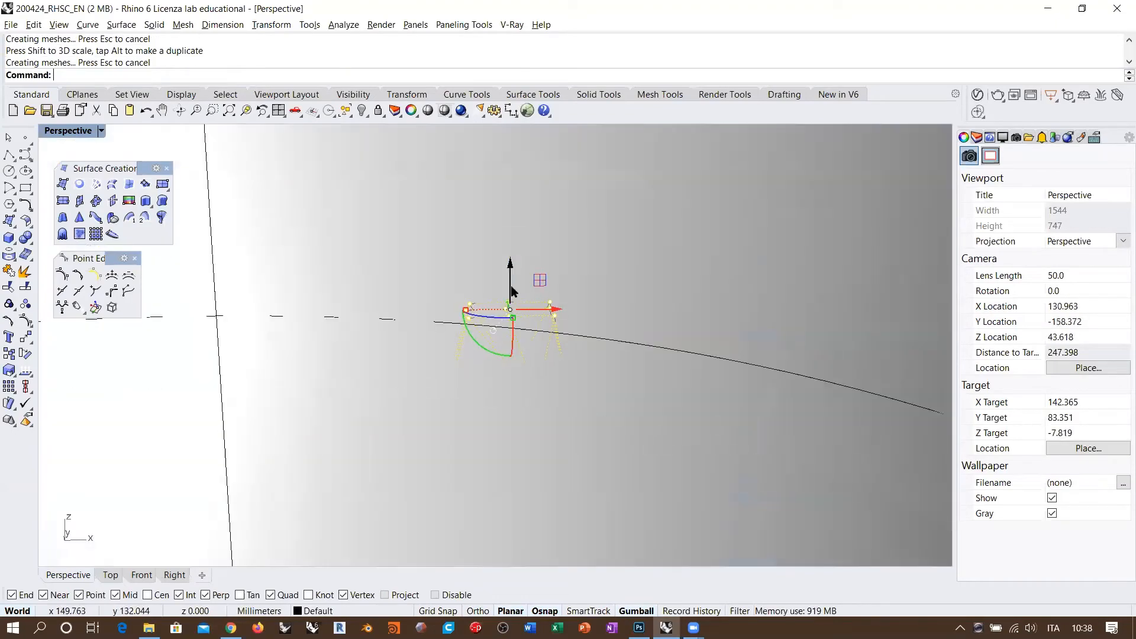
# Raise the bump's top control points further and rotate them so the top face tilts.
pyautogui.scroll(4, 511, 293)
pyautogui.moveTo(510, 276); pyautogui.dragTo(511, 192)
pyautogui.moveTo(486, 281); pyautogui.dragTo(565, 295)
pyautogui.moveTo(563, 297); pyautogui.dragTo(498, 301, button='right')
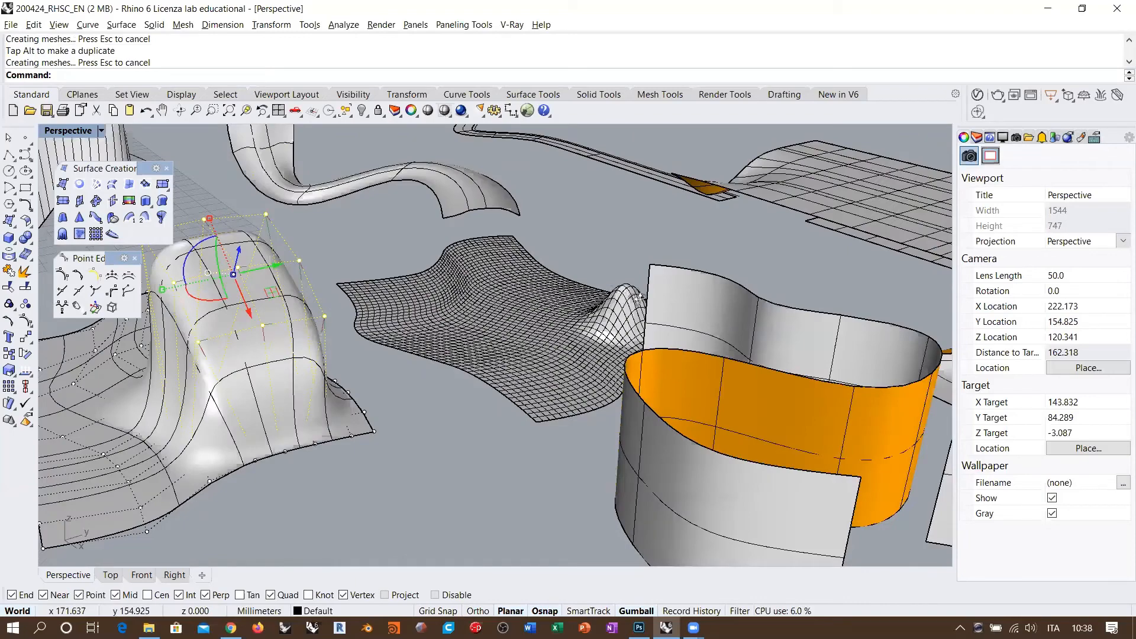
pyautogui.moveTo(639, 295); pyautogui.dragTo(609, 358, button='right')
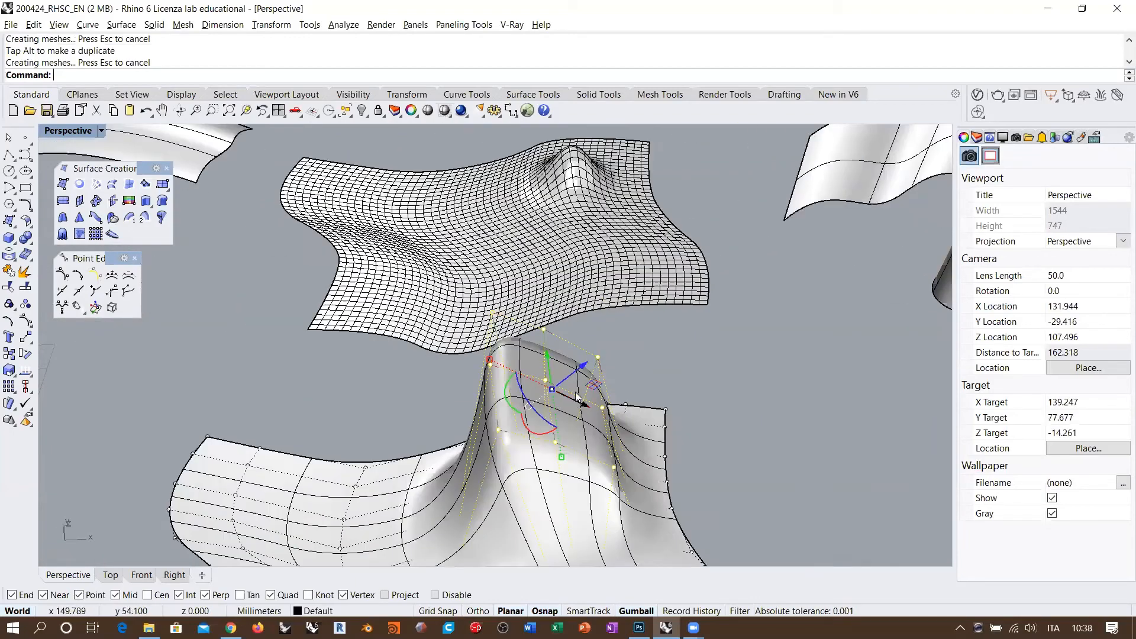
pyautogui.scroll(-2, 564, 350)
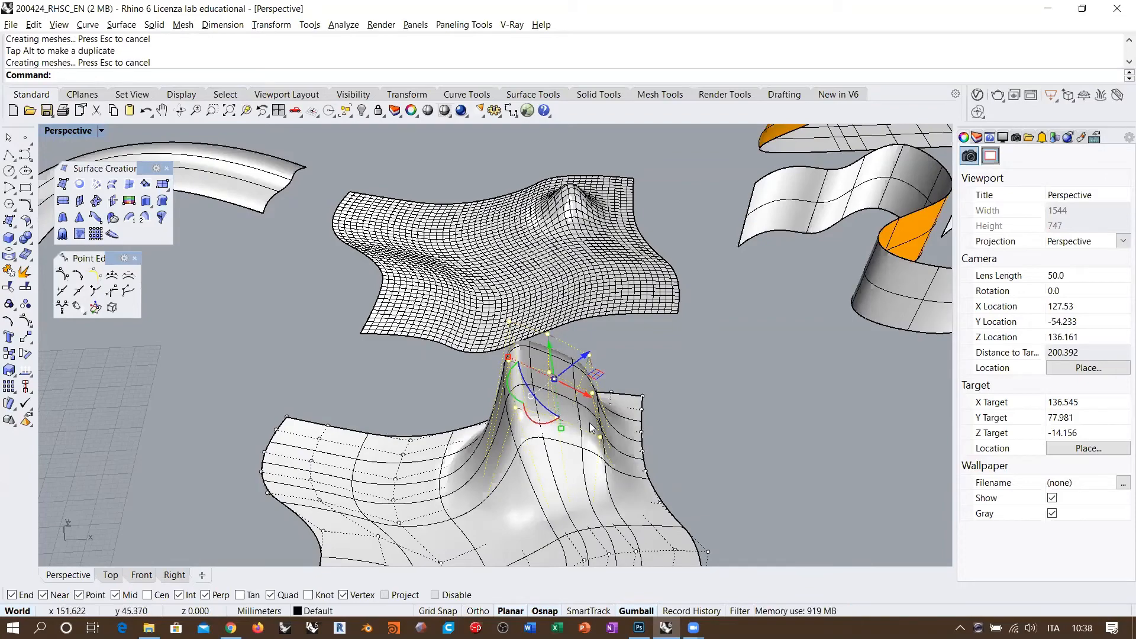
pyautogui.moveTo(574, 405); pyautogui.dragTo(530, 281, button='right')
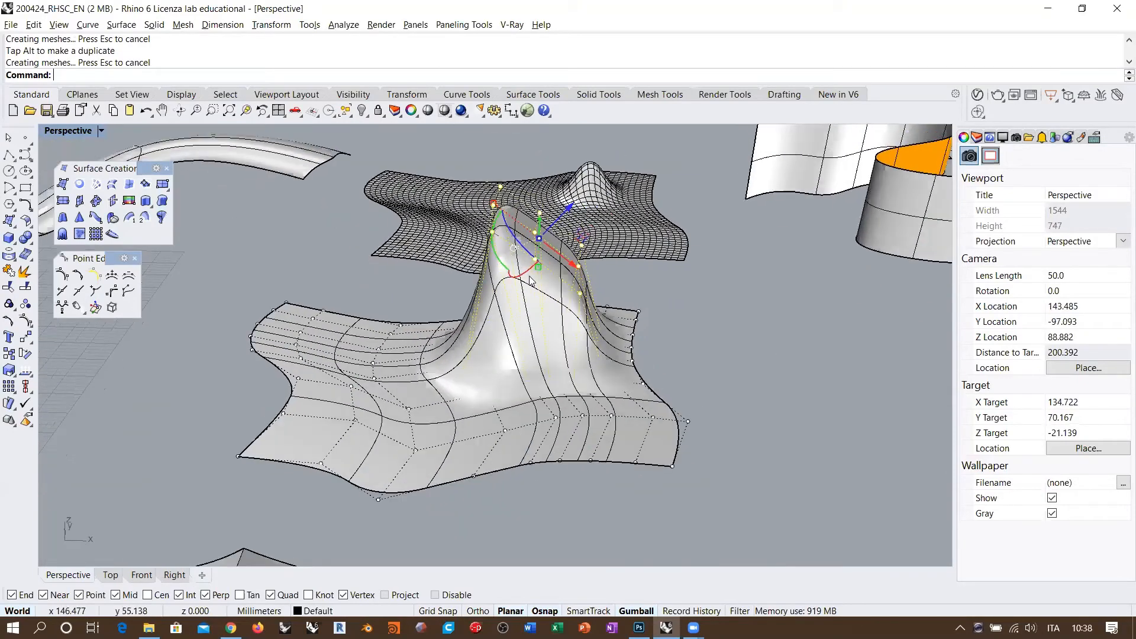
# Scale the tilted top control points up uniformly in 3D to widen the top into a bulging block.
pyautogui.moveTo(495, 210); pyautogui.dragTo(438, 172)
pyautogui.moveTo(604, 325); pyautogui.dragTo(634, 320, button='right')
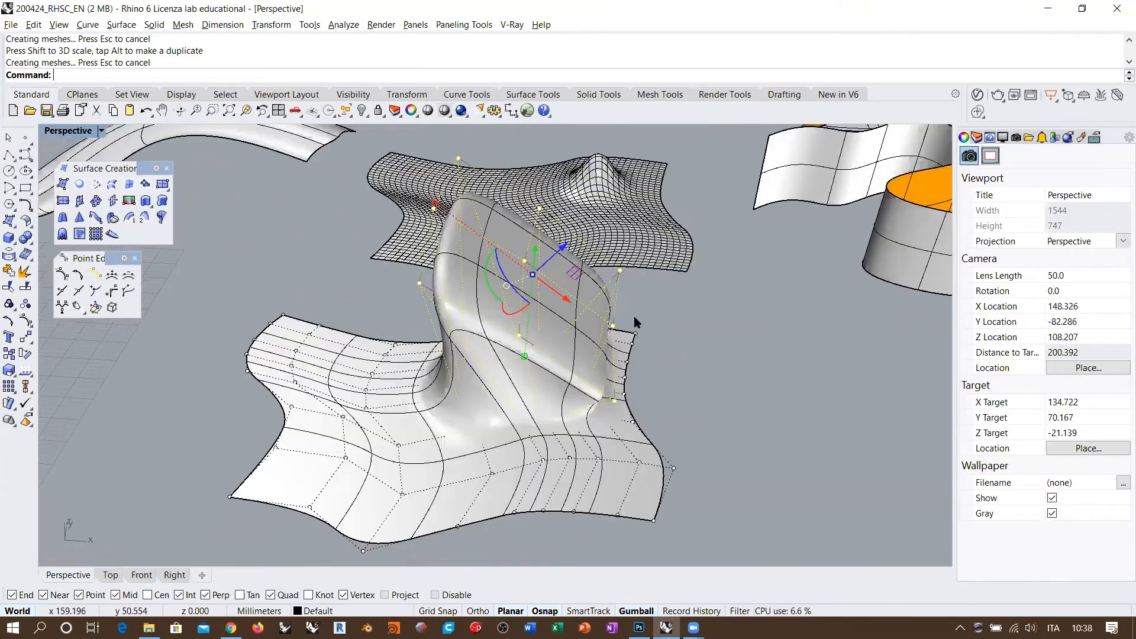
pyautogui.moveTo(744, 369); pyautogui.dragTo(780, 306, button='right')
pyautogui.moveTo(696, 330); pyautogui.dragTo(550, 311, button='right')
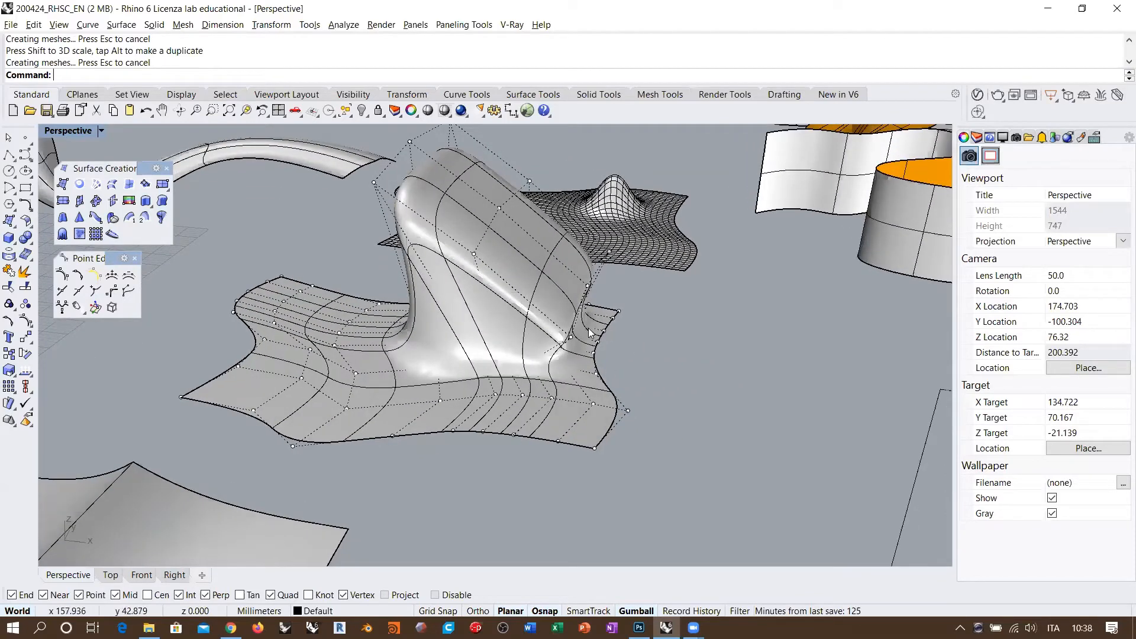
pyautogui.moveTo(499, 296); pyautogui.dragTo(543, 325, button='right')
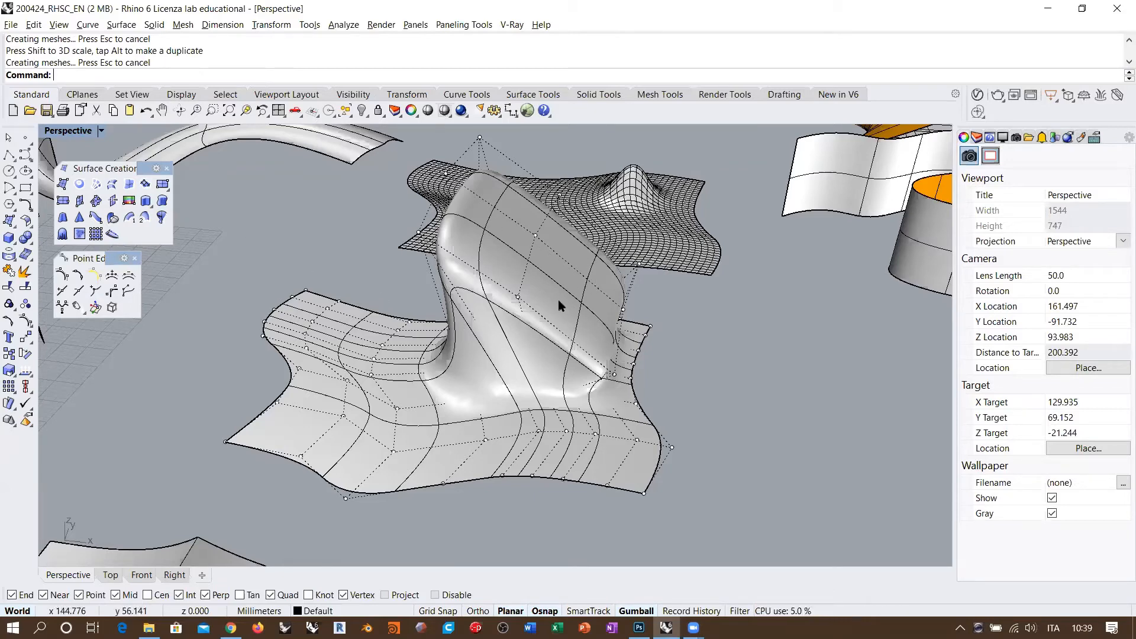
pyautogui.moveTo(569, 323); pyautogui.dragTo(578, 354, button='right')
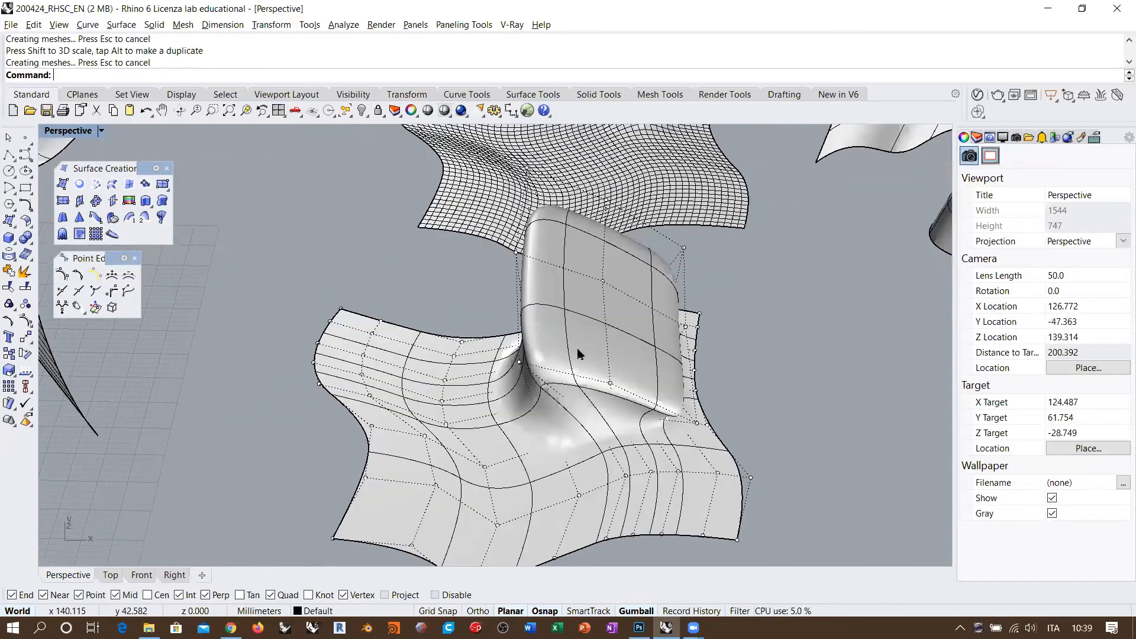
# Turn off the surface's control points and move the whole surface along the plane, clear of its four boundary curves.
pyautogui.press('Escape')
pyautogui.click(683, 352)
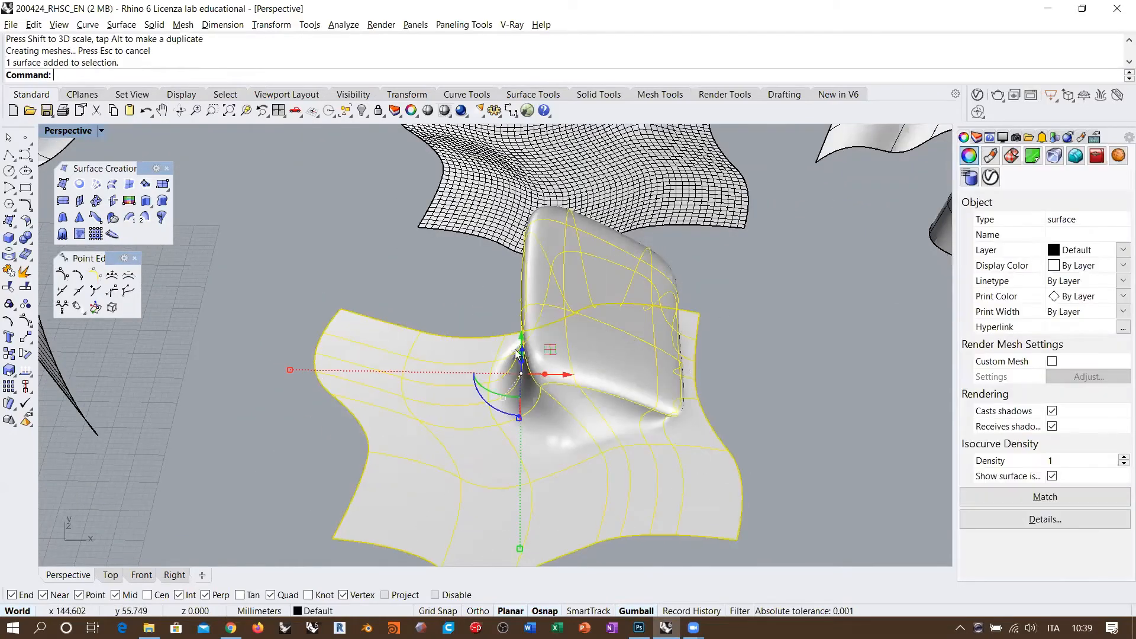
pyautogui.scroll(-5, 517, 354)
pyautogui.moveTo(531, 358); pyautogui.dragTo(746, 398)
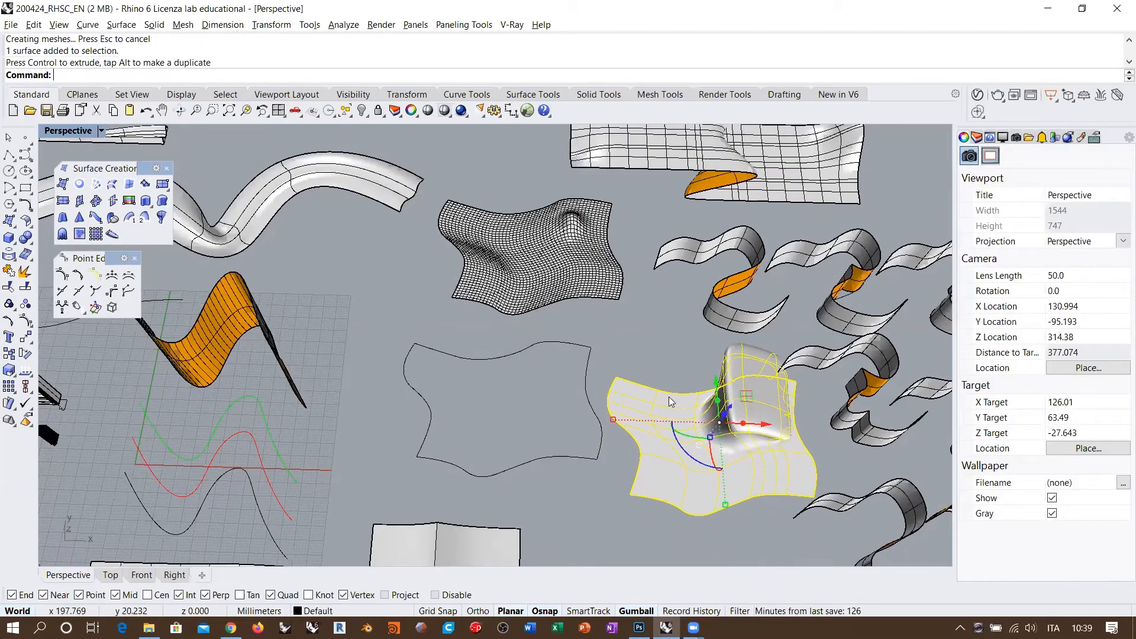
pyautogui.press('Escape')
pyautogui.scroll(5, 503, 424)
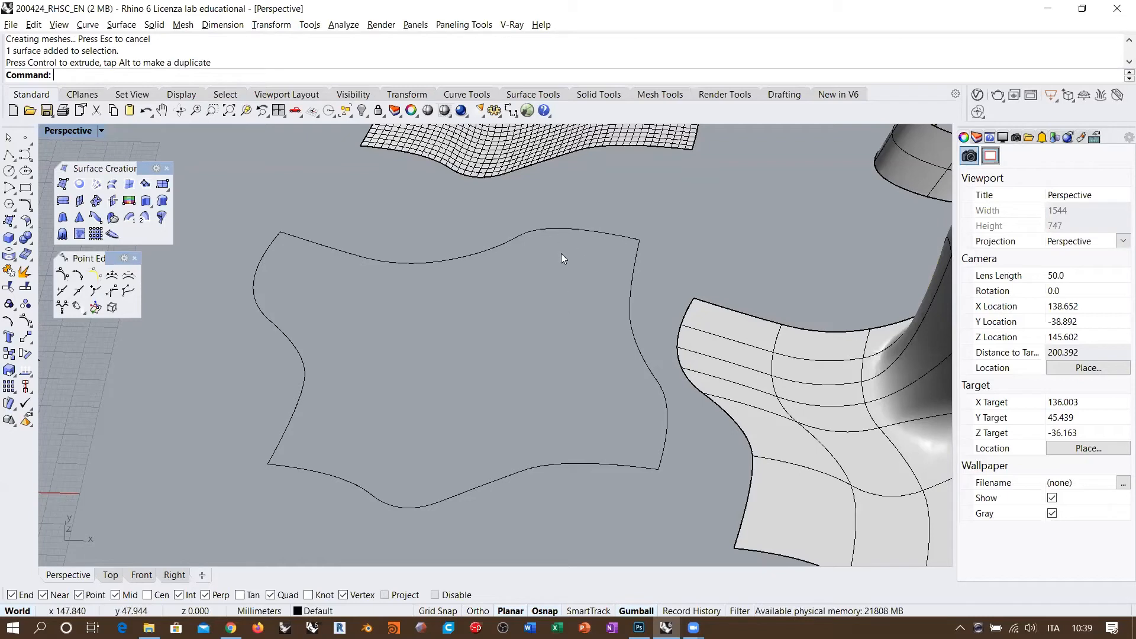
# Draw a degree 2 control point curve from the near boundary curve to the far one, echoing the nearby side boundary.
pyautogui.click(25, 154)
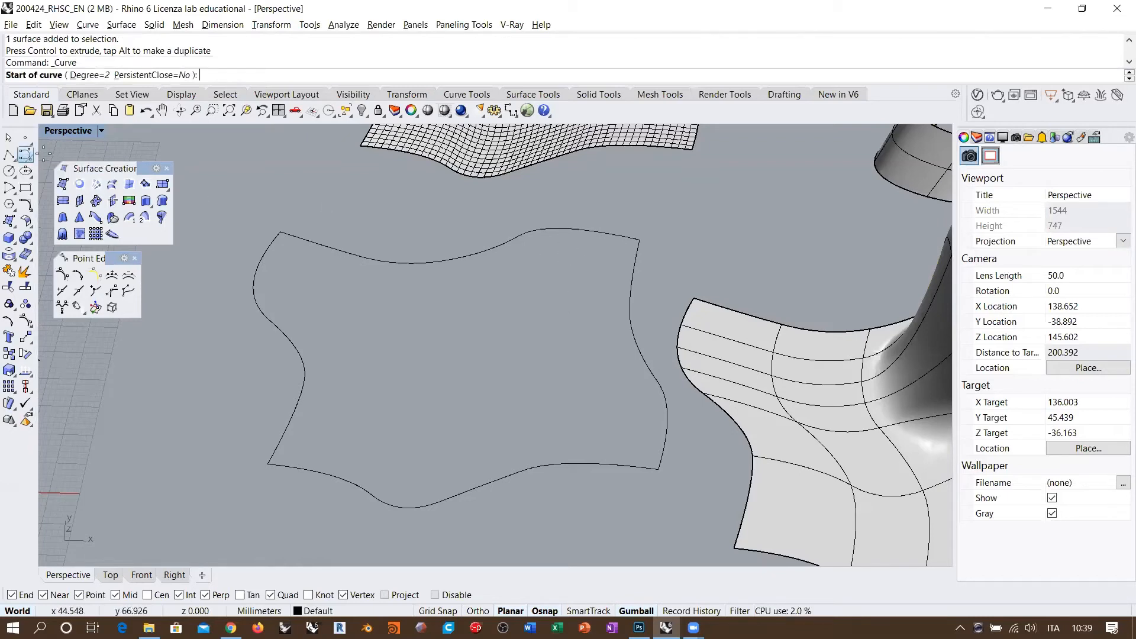
pyautogui.click(567, 463)
pyautogui.click(571, 413)
pyautogui.click(533, 360)
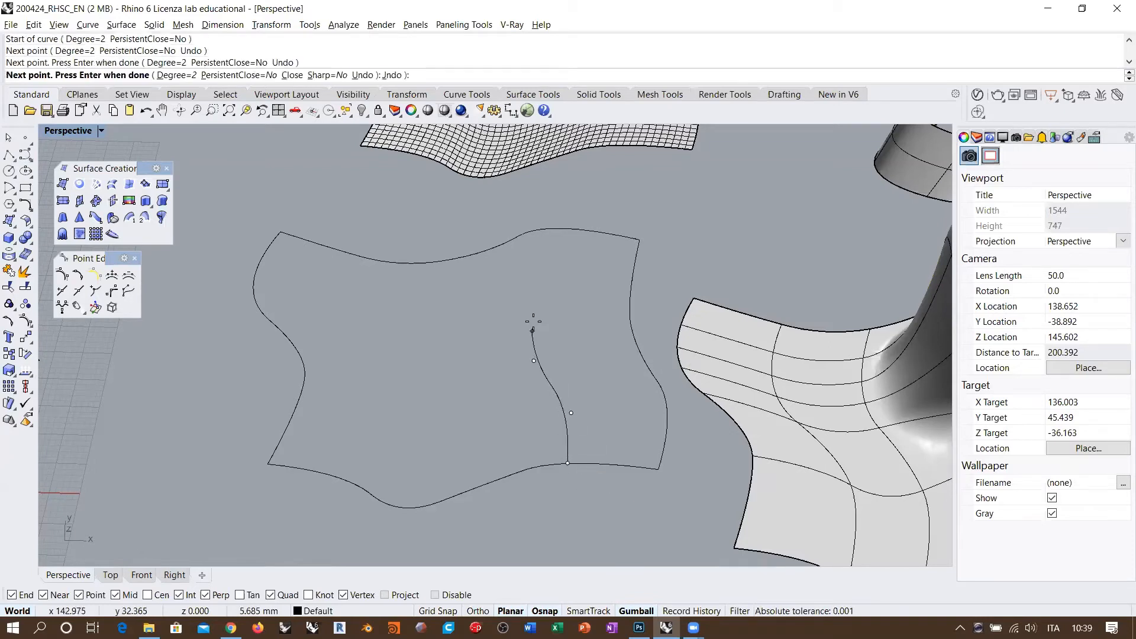
pyautogui.click(540, 302)
pyautogui.click(563, 260)
pyautogui.click(564, 229)
pyautogui.press('Return')
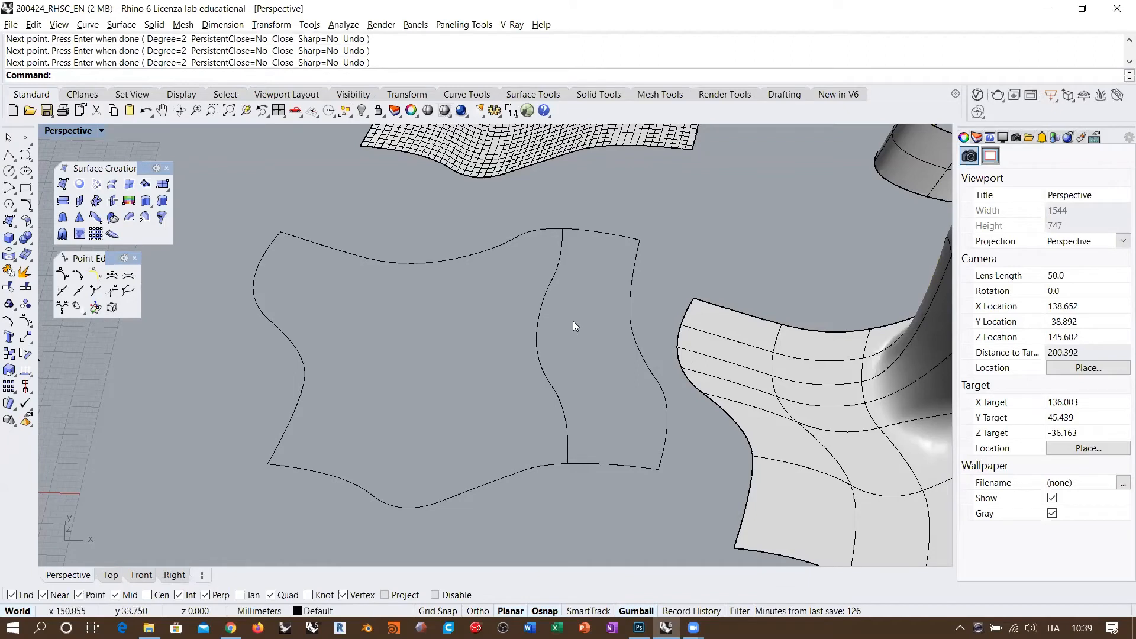
# Draw a second degree 2 curve between the two side boundaries, crossing the first interior curve and echoing the far boundary.
pyautogui.rightClick(261, 288)
pyautogui.click(258, 306)
pyautogui.click(328, 299)
pyautogui.click(390, 322)
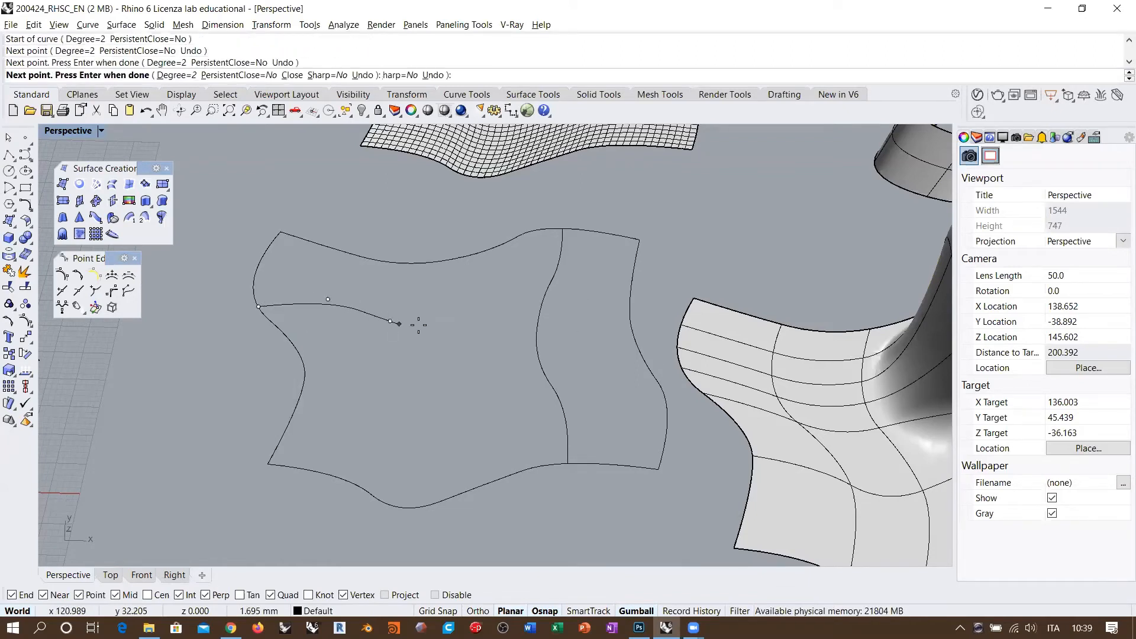
pyautogui.click(466, 314)
pyautogui.click(516, 291)
pyautogui.click(572, 294)
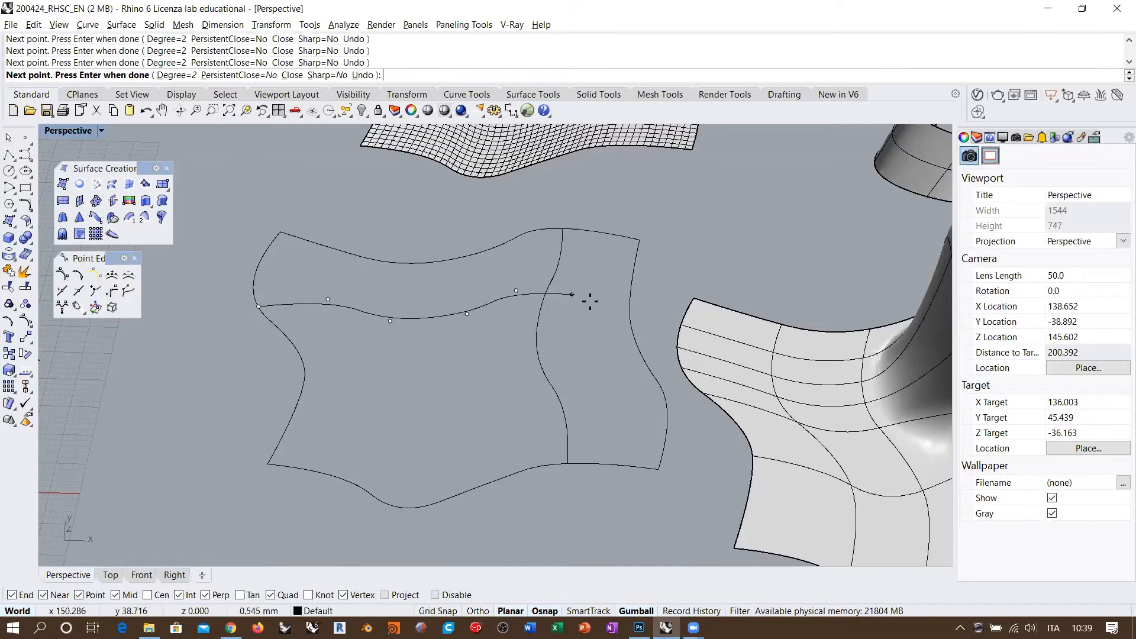
pyautogui.click(629, 312)
pyautogui.press('Return')
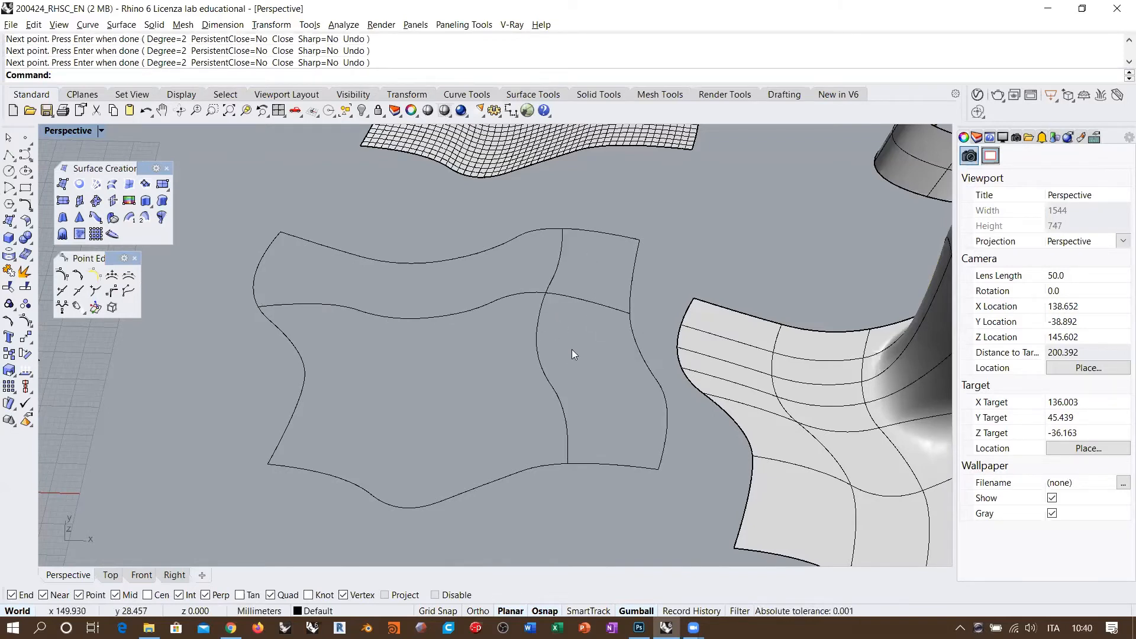
# Inspect the curve network by selecting the three curves running in one direction and the three running in the other.
pyautogui.moveTo(523, 380); pyautogui.dragTo(589, 334, button='right')
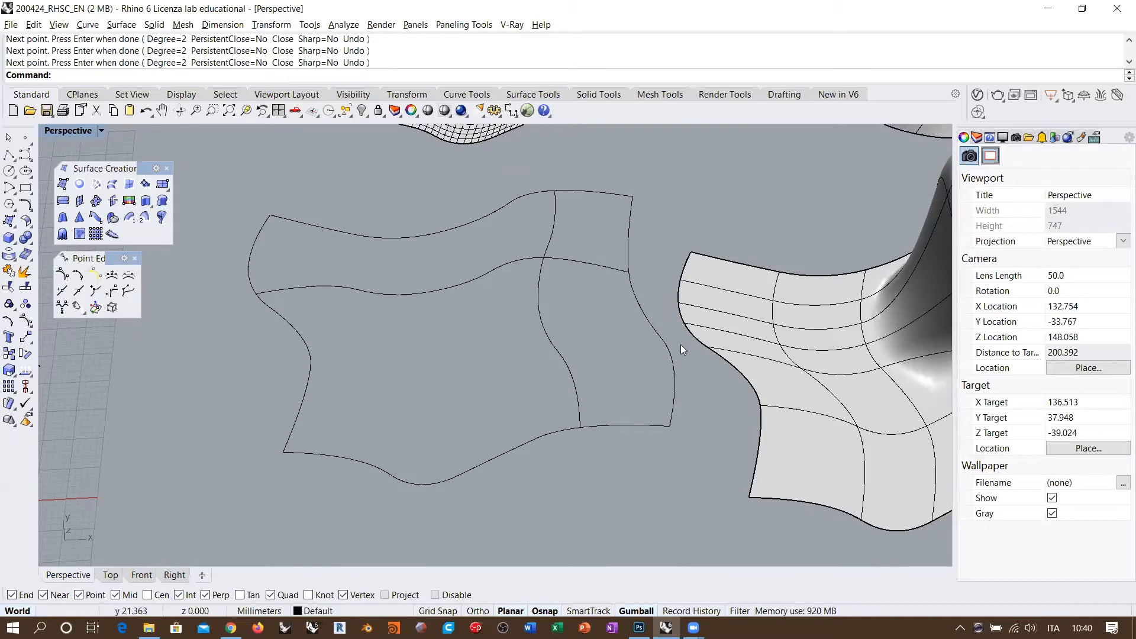
pyautogui.click(309, 361)
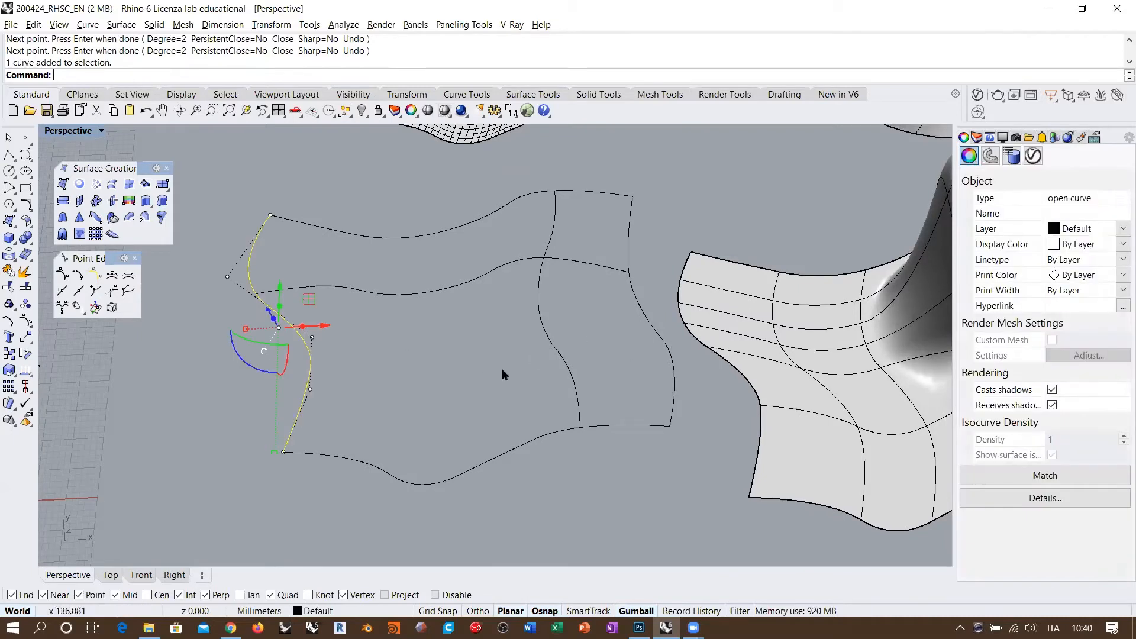
pyautogui.click(564, 365)
pyautogui.click(672, 384)
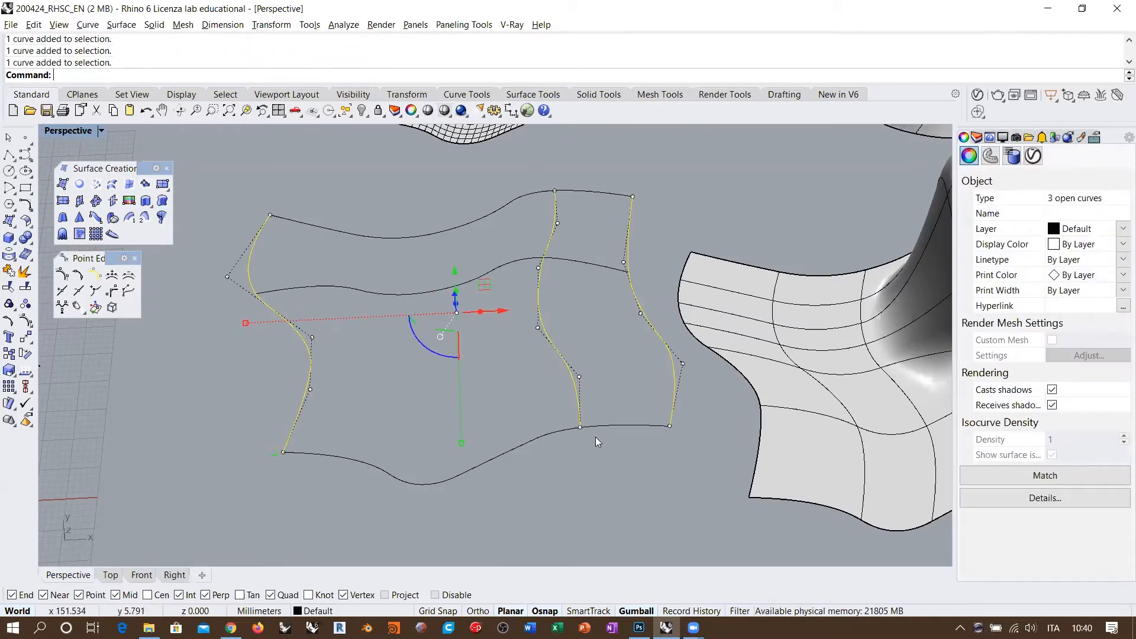
pyautogui.click(489, 458)
pyautogui.keyDown('shift'); pyautogui.click(471, 288); pyautogui.keyUp('shift')
pyautogui.keyDown('shift'); pyautogui.click(474, 231); pyautogui.keyUp('shift')
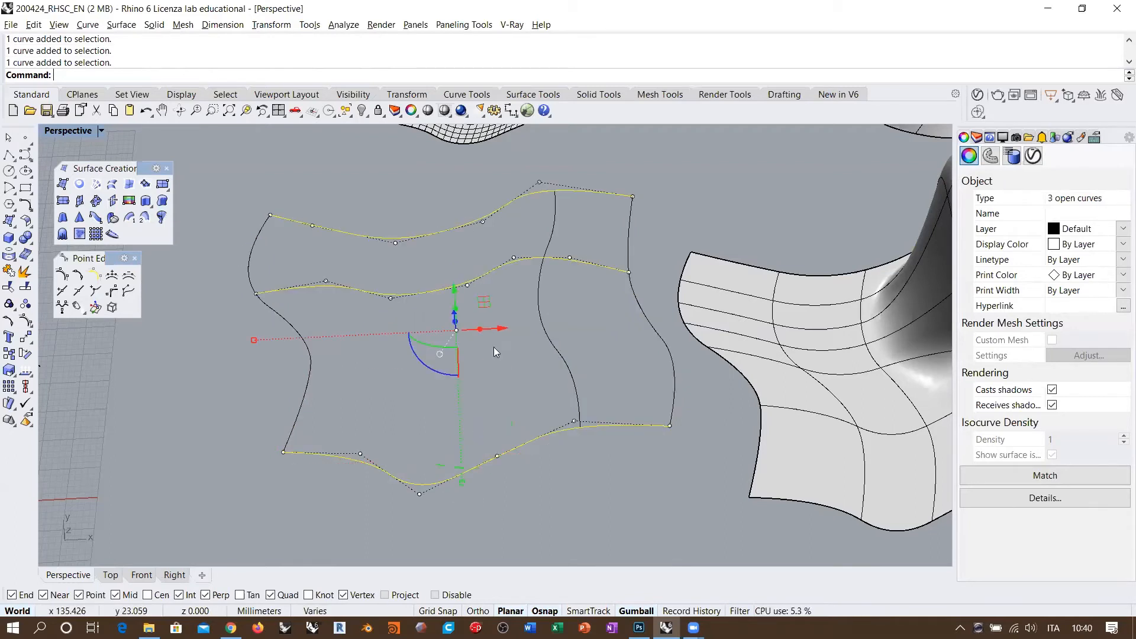
# Clear the selection and select only the two interior curves at their crossing.
pyautogui.click(529, 362)
pyautogui.moveTo(572, 286); pyautogui.dragTo(518, 245)
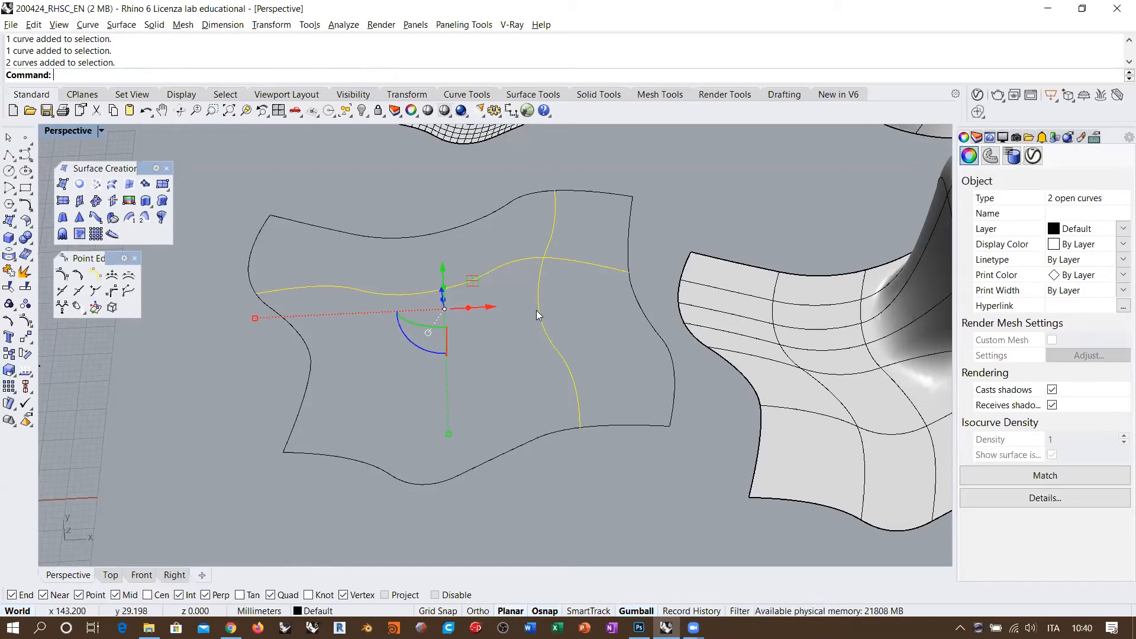
pyautogui.moveTo(548, 334); pyautogui.dragTo(510, 302, button='right')
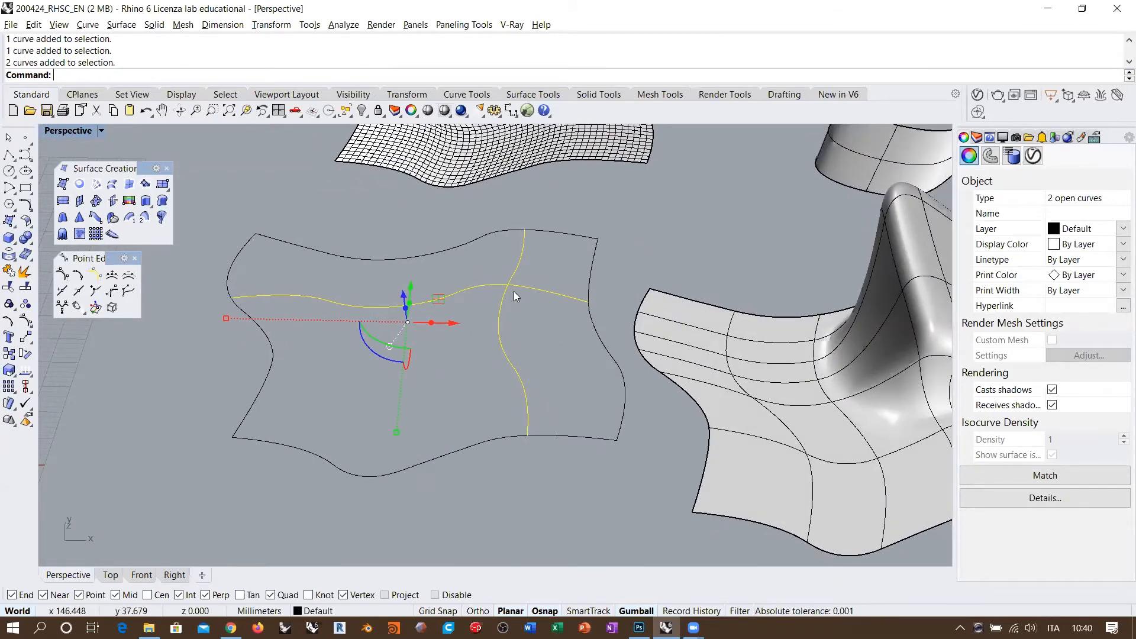
# Examine the neighbouring finished freeform surface from several angles and clear the selection of the two interior curves.
pyautogui.moveTo(520, 293); pyautogui.dragTo(738, 350, button='right')
pyautogui.scroll(-6, 532, 338)
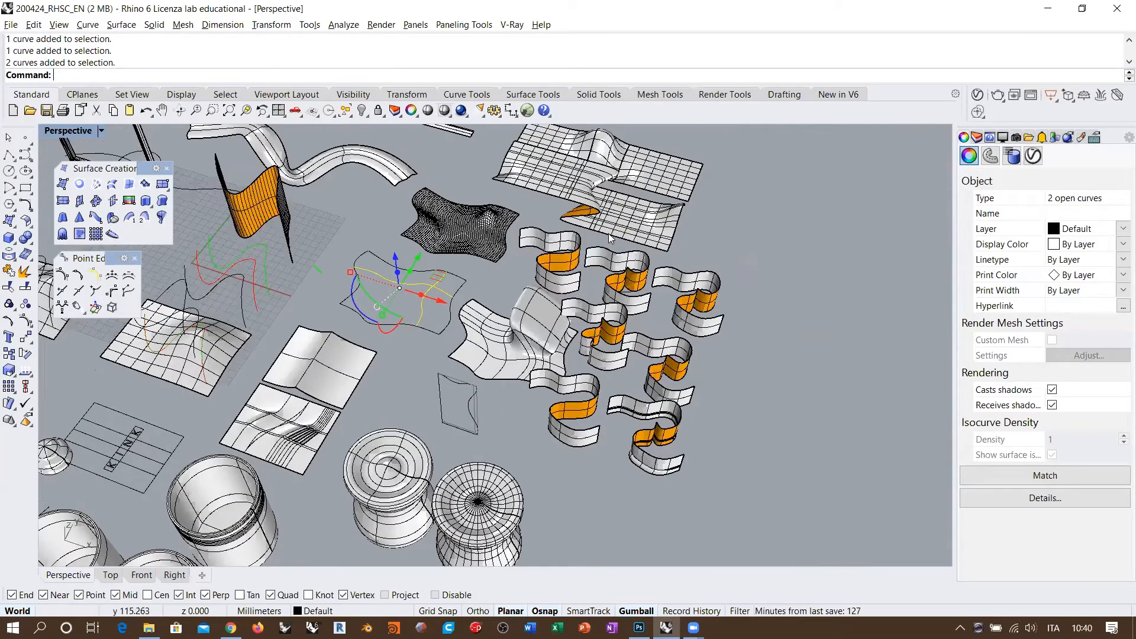
pyautogui.scroll(6, 545, 350)
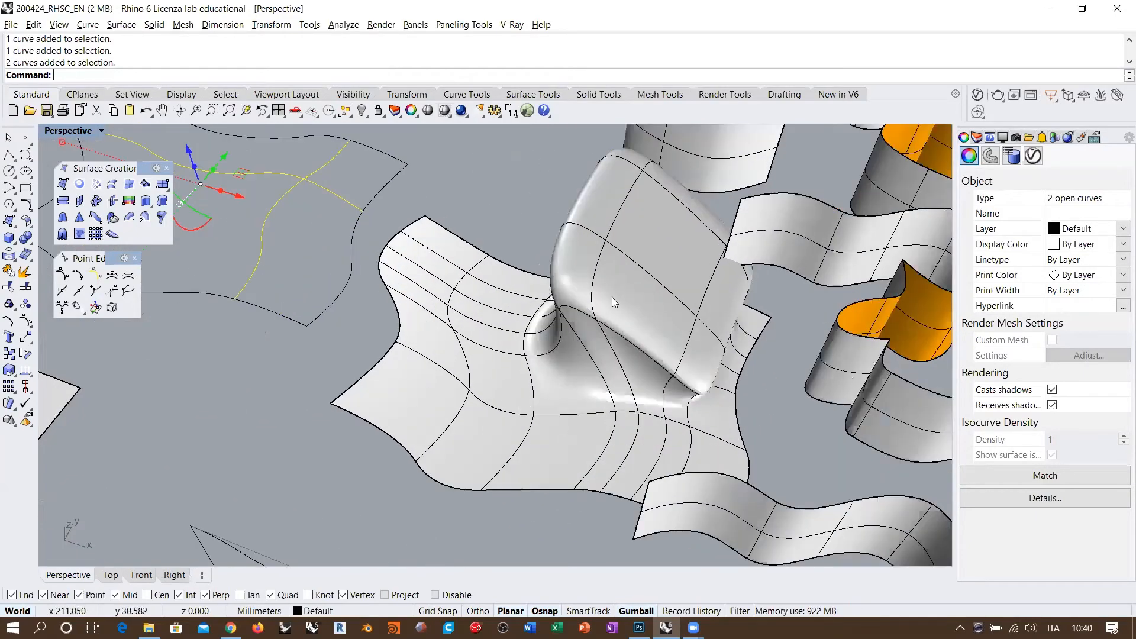
pyautogui.moveTo(622, 313)
pyautogui.mouseDown(button='right')
pyautogui.moveTo(659, 271)
pyautogui.moveTo(640, 318)
pyautogui.mouseUp(button='right')
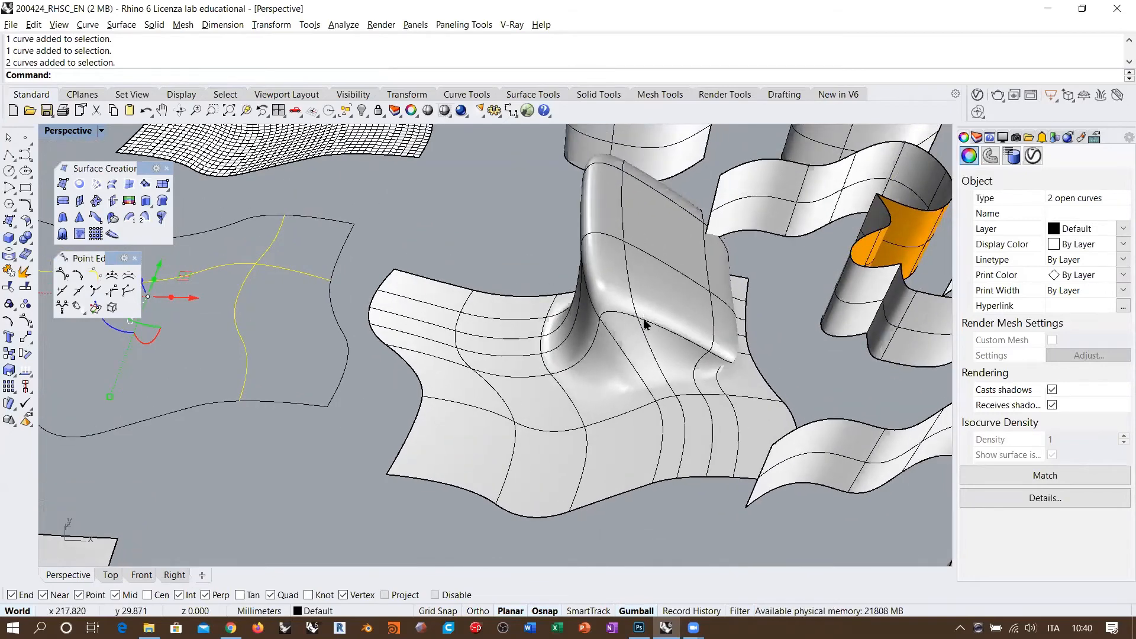
pyautogui.moveTo(639, 331); pyautogui.dragTo(511, 319, button='right')
pyautogui.press('Escape')
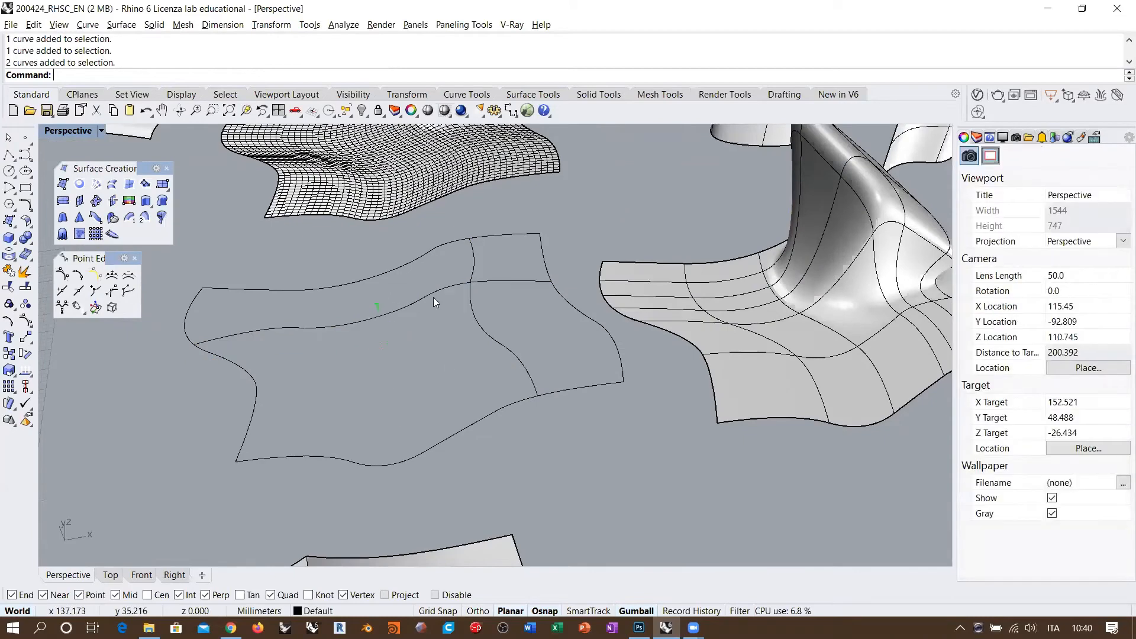
# Raise three neighbouring control points of the interior curve running between the side boundaries, around its crossing with the other curve.
pyautogui.click(432, 294)
pyautogui.moveTo(489, 342); pyautogui.dragTo(462, 337, button='right')
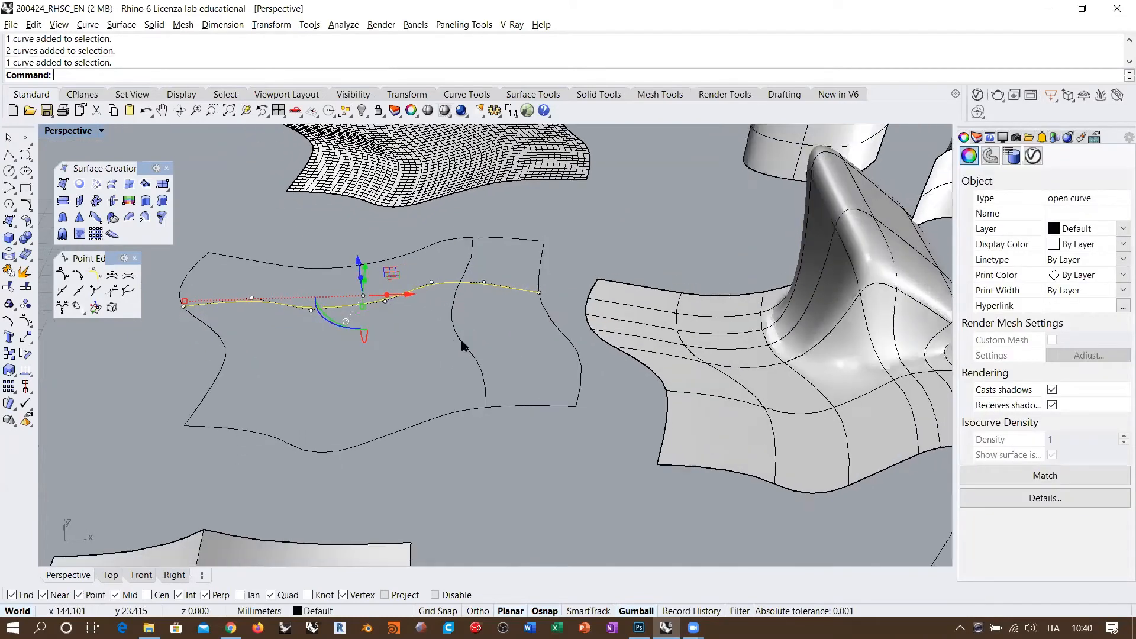
pyautogui.moveTo(381, 317); pyautogui.dragTo(496, 273)
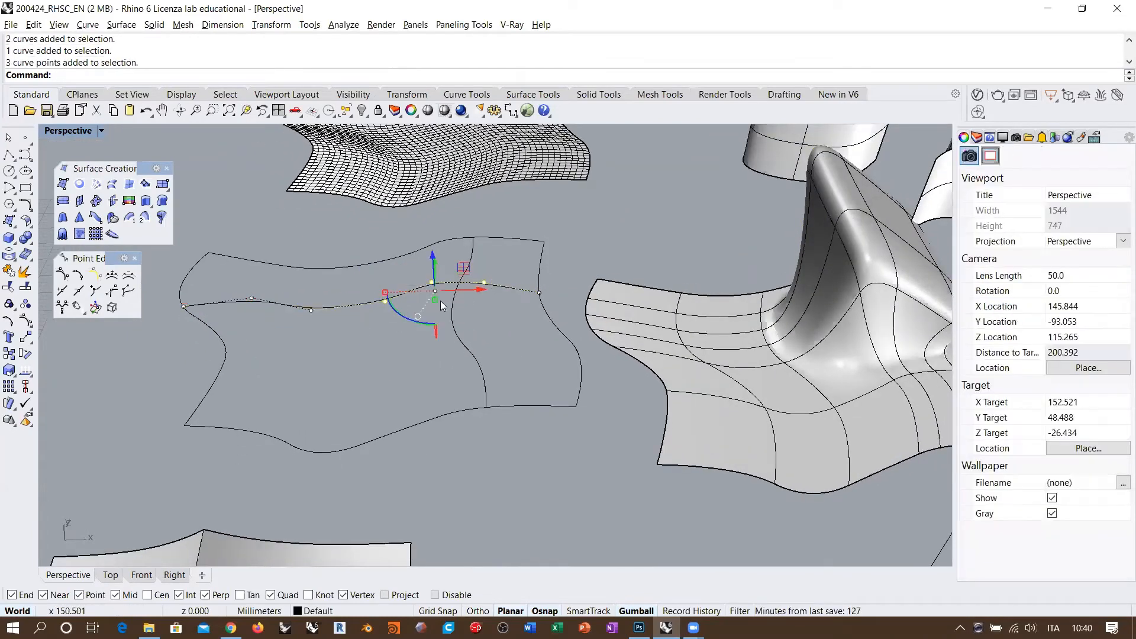
pyautogui.keyDown('shift'); pyautogui.moveTo(440, 301); pyautogui.dragTo(481, 312, button='right'); pyautogui.keyUp('shift')
pyautogui.moveTo(482, 310); pyautogui.dragTo(482, 240)
pyautogui.click(623, 276)
pyautogui.moveTo(623, 276); pyautogui.dragTo(518, 291, button='right')
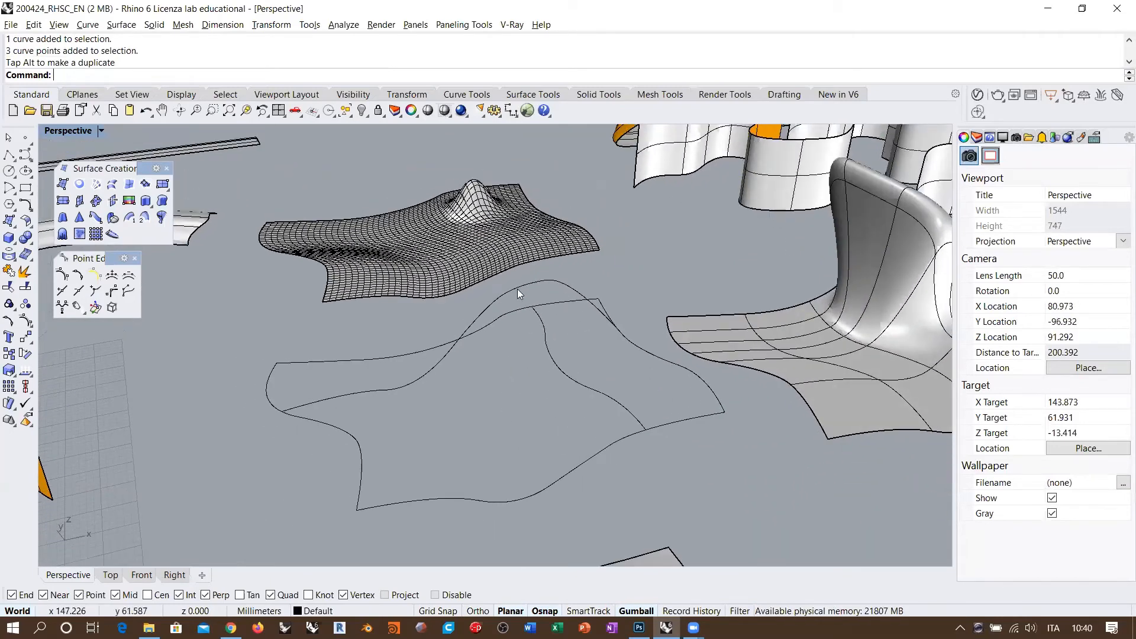
# Delete both interior curves, keeping only the four boundary curves.
pyautogui.click(551, 357)
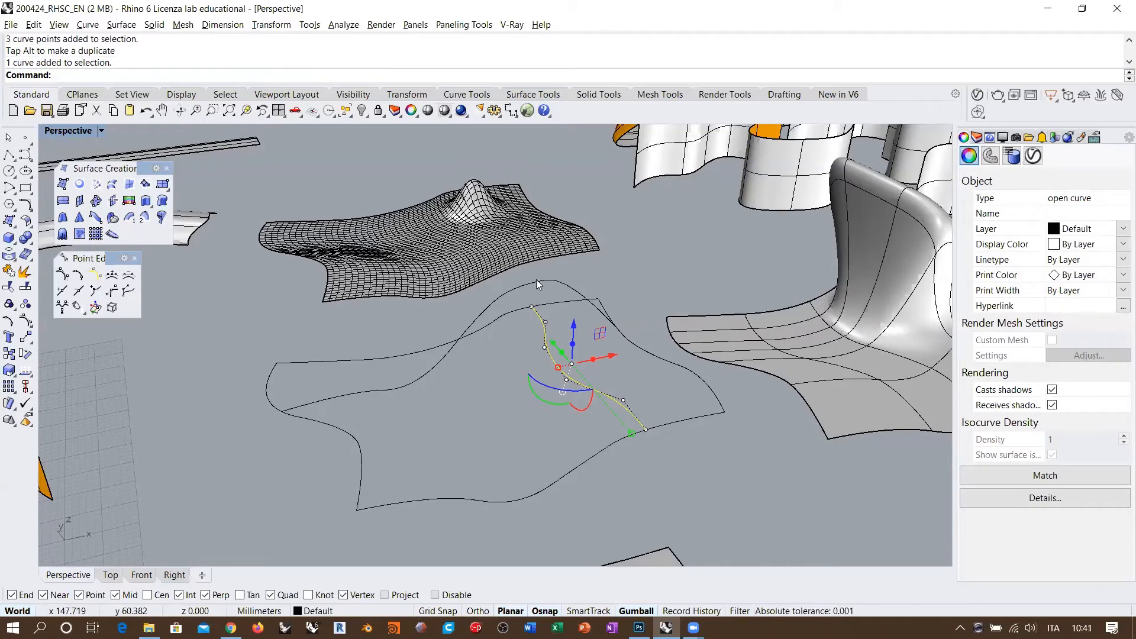
pyautogui.moveTo(584, 336); pyautogui.dragTo(542, 379, button='right')
pyautogui.click(432, 375)
pyautogui.moveTo(470, 389); pyautogui.dragTo(484, 395, button='right')
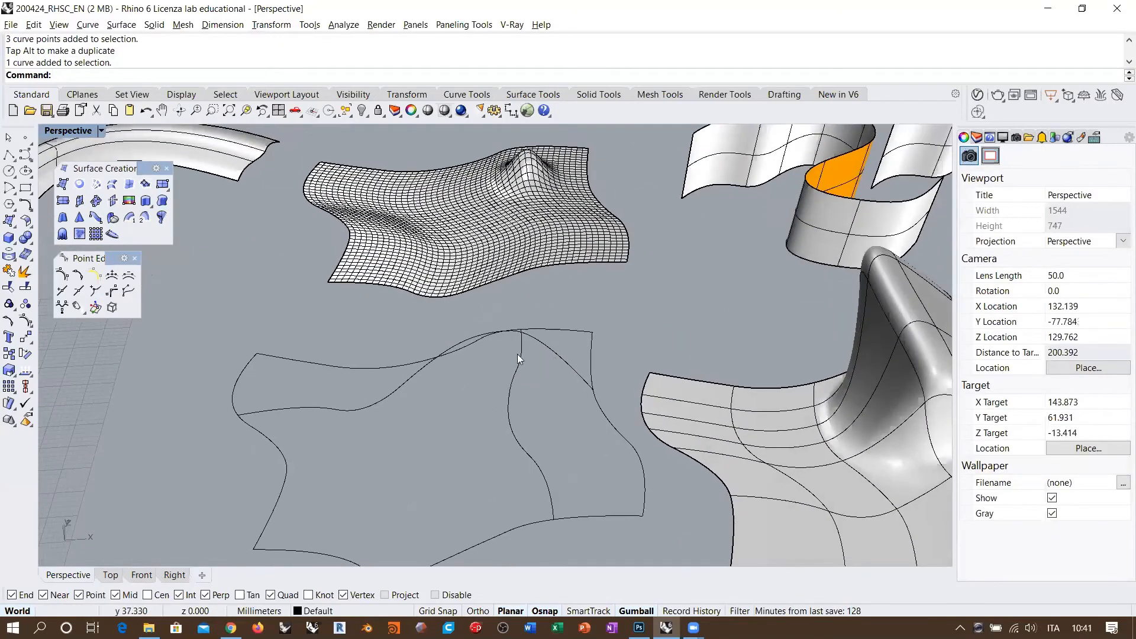
pyautogui.click(551, 358)
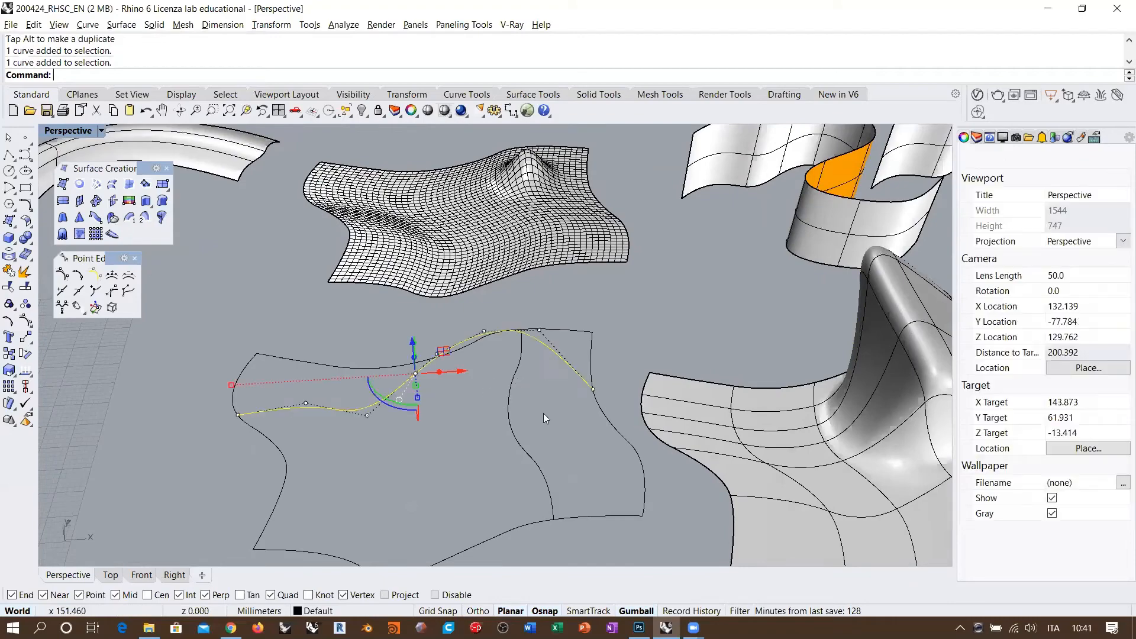
pyautogui.click(496, 458)
pyautogui.press('Delete')
pyautogui.moveTo(474, 381)
pyautogui.mouseDown(button='right')
pyautogui.moveTo(446, 472)
pyautogui.moveTo(478, 377)
pyautogui.mouseUp(button='right')
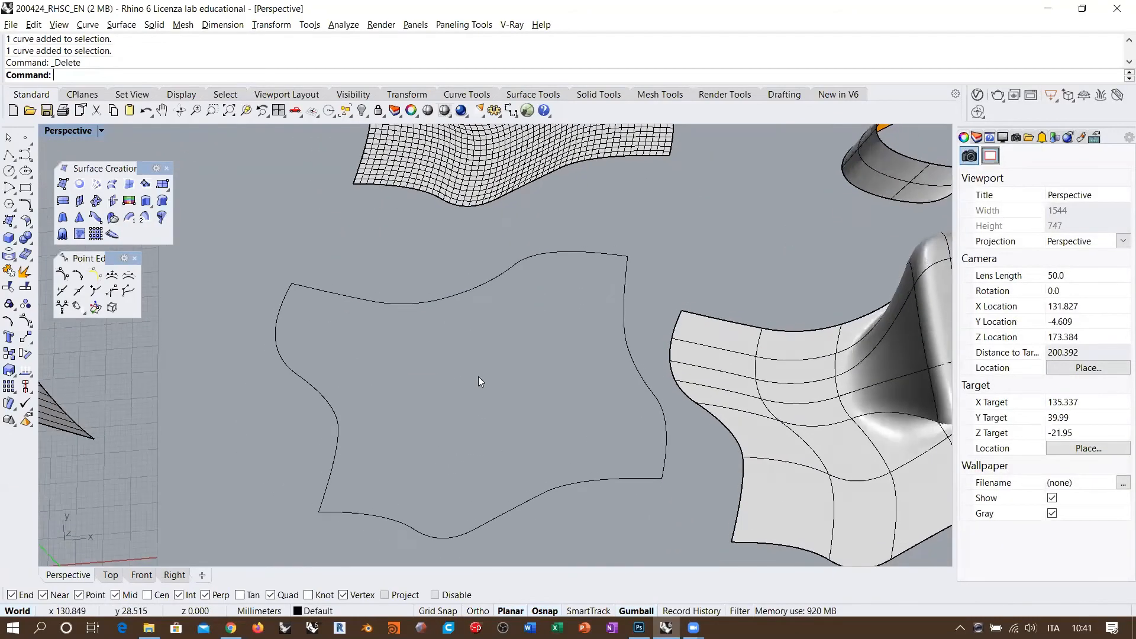
# Draw a degree 2 control point curve from one side boundary to the other, following the flow of the far and near boundaries.
pyautogui.scroll(2, 503, 374)
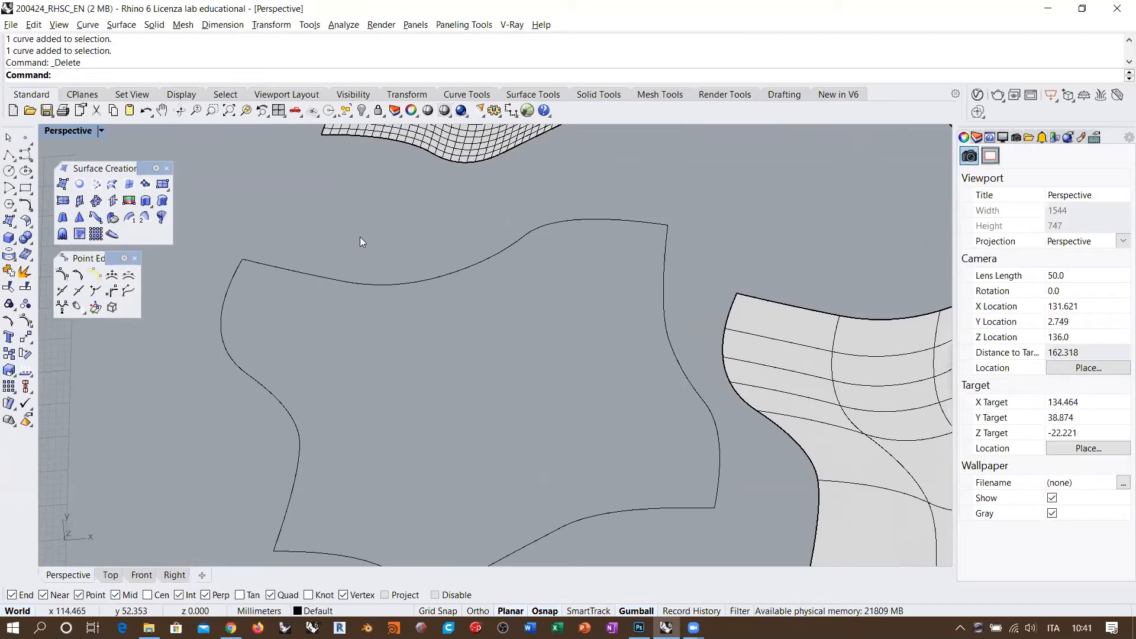
pyautogui.click(26, 155)
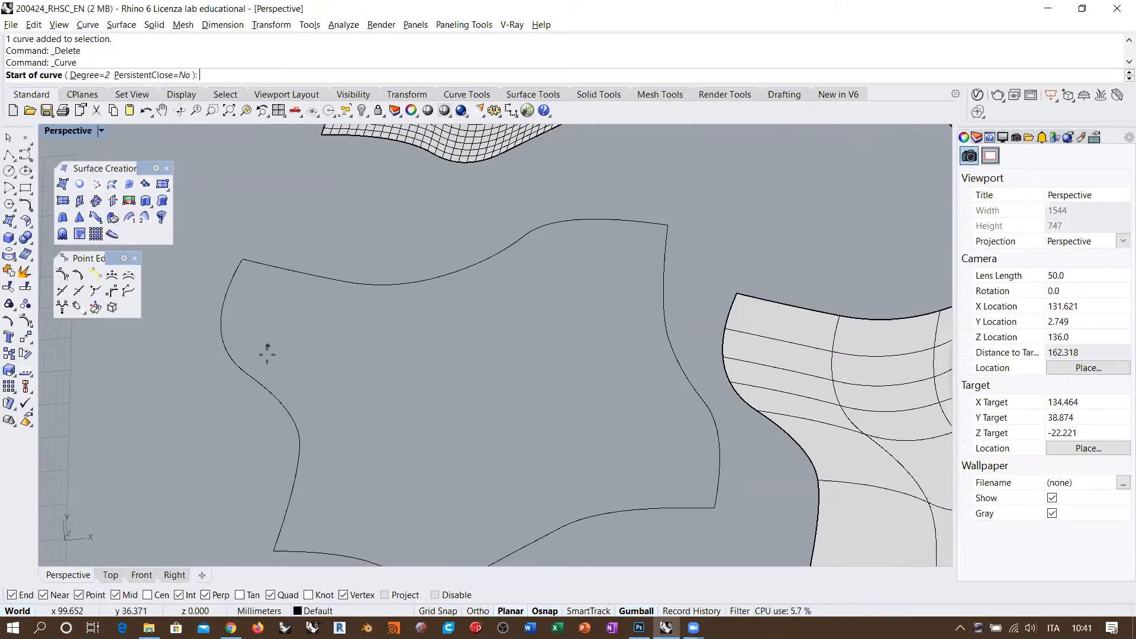
pyautogui.click(281, 401)
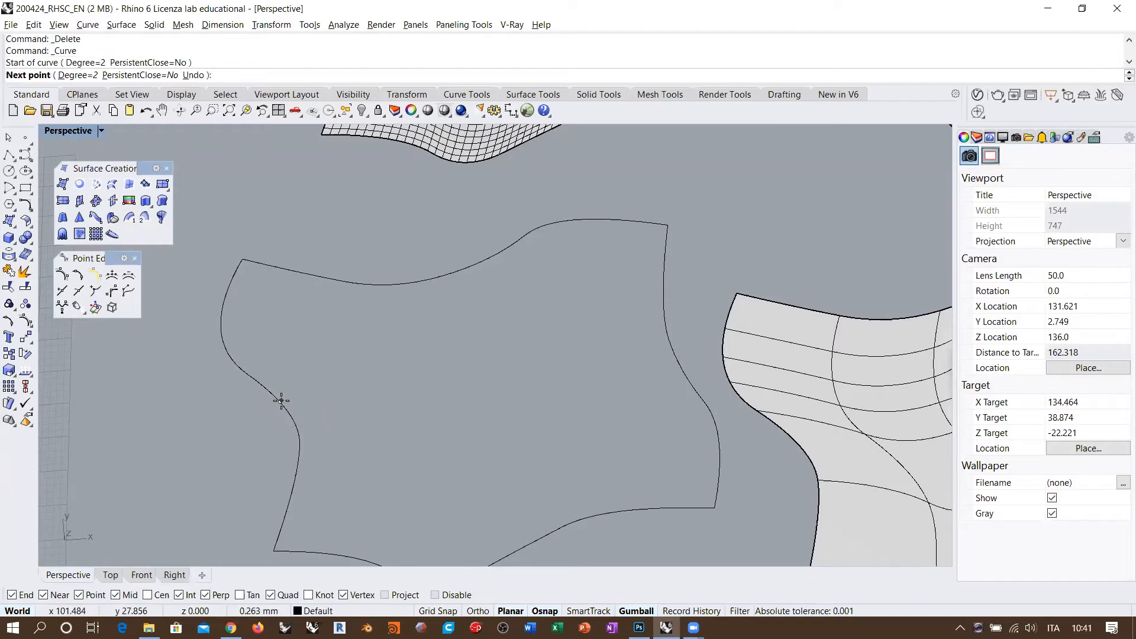
pyautogui.click(328, 382)
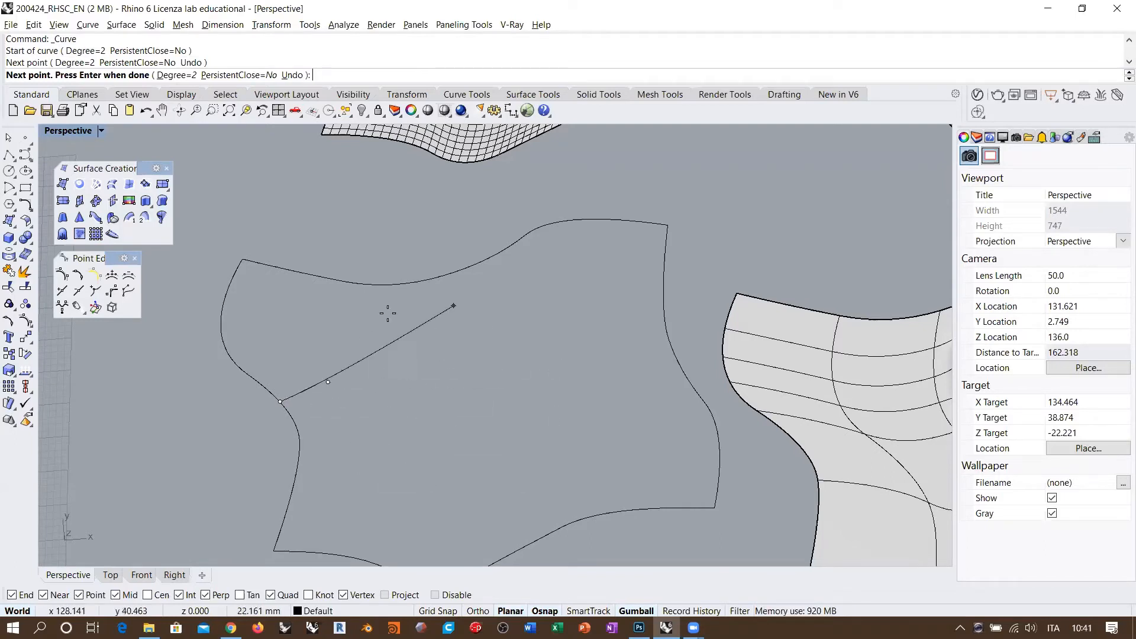
pyautogui.click(440, 377)
pyautogui.click(478, 373)
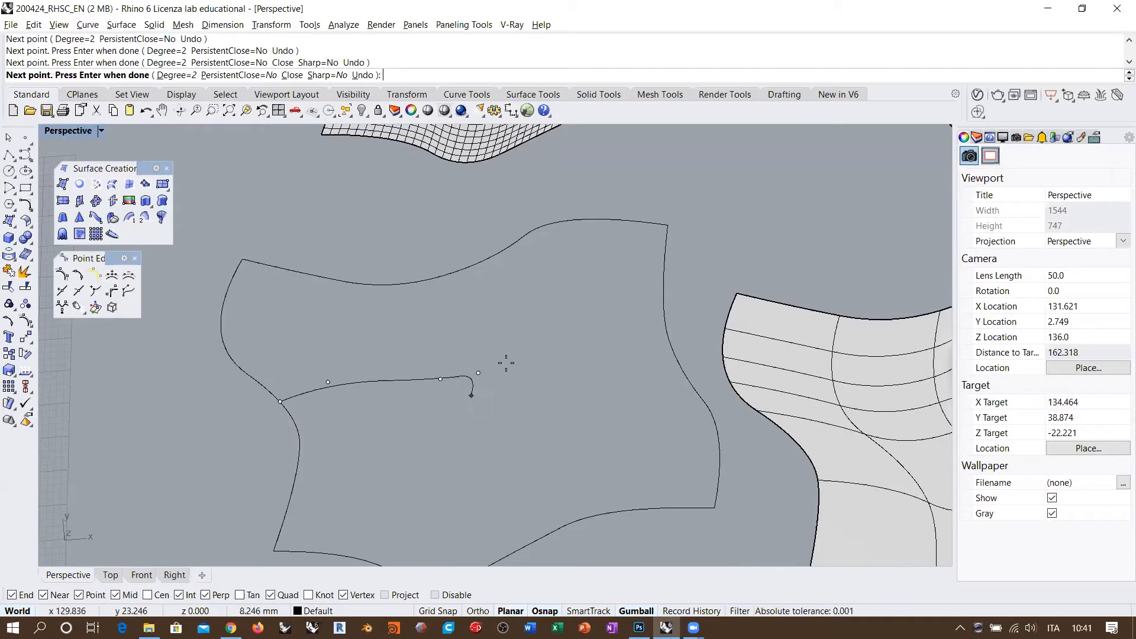
pyautogui.click(535, 353)
pyautogui.click(567, 346)
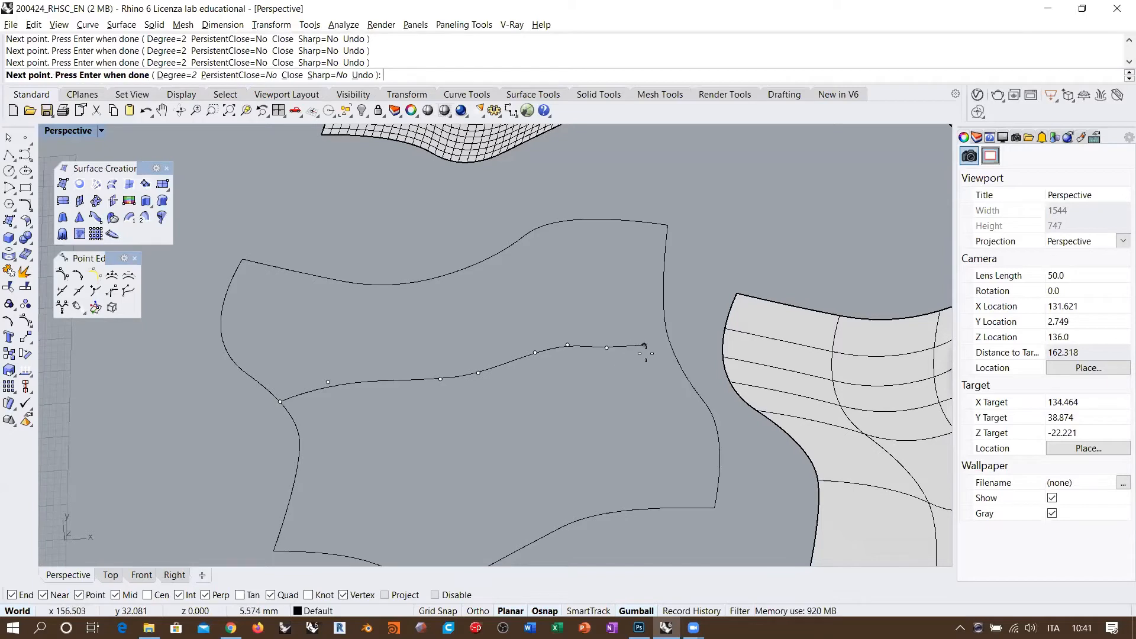
pyautogui.click(644, 346)
pyautogui.click(670, 342)
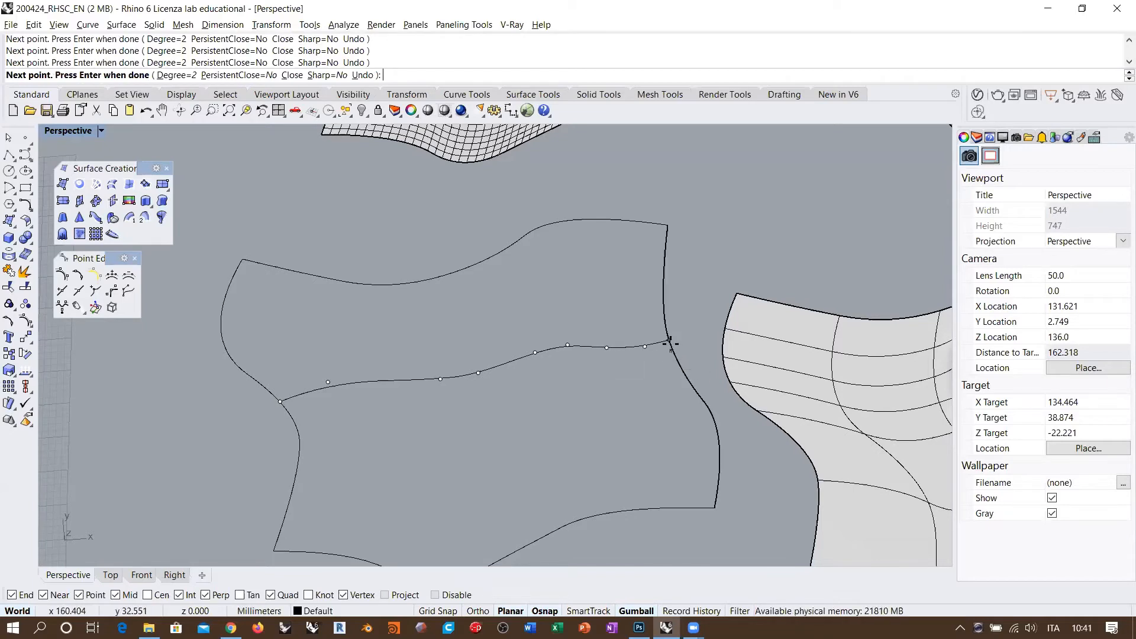
pyautogui.press('Return')
pyautogui.click(535, 353)
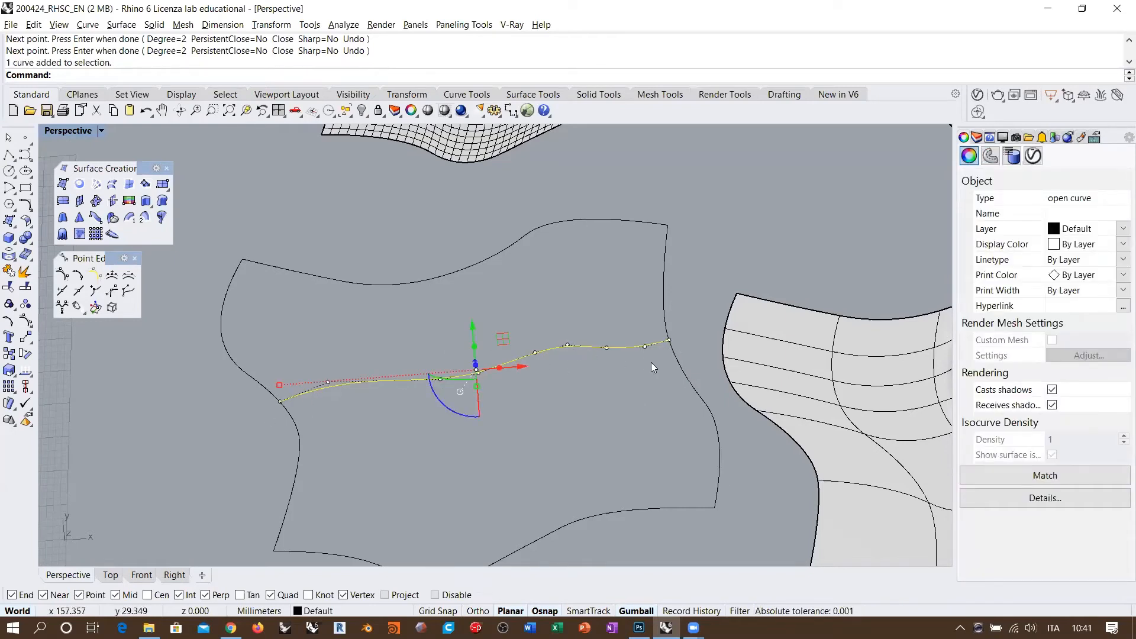
pyautogui.click(627, 385)
# Draw a second degree 2 control point curve from the near boundary to the far boundary, crossing the first interior curve.
pyautogui.keyDown('shift'); pyautogui.moveTo(628, 419); pyautogui.dragTo(593, 377, button='right'); pyautogui.keyUp('shift')
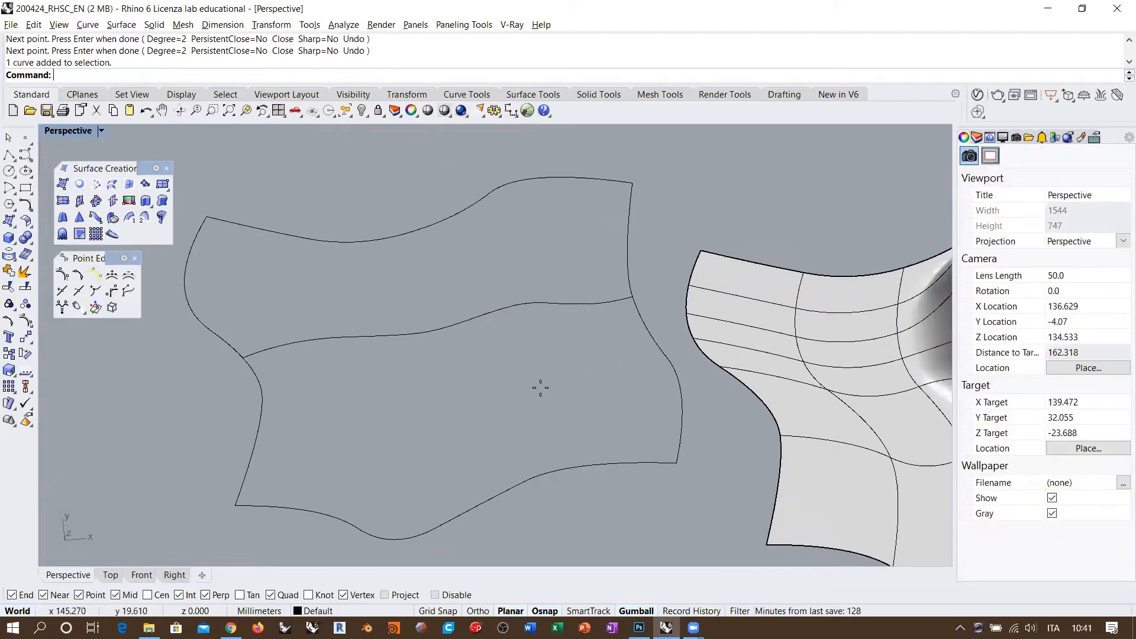
pyautogui.press('Return')
pyautogui.click(562, 468)
pyautogui.click(553, 445)
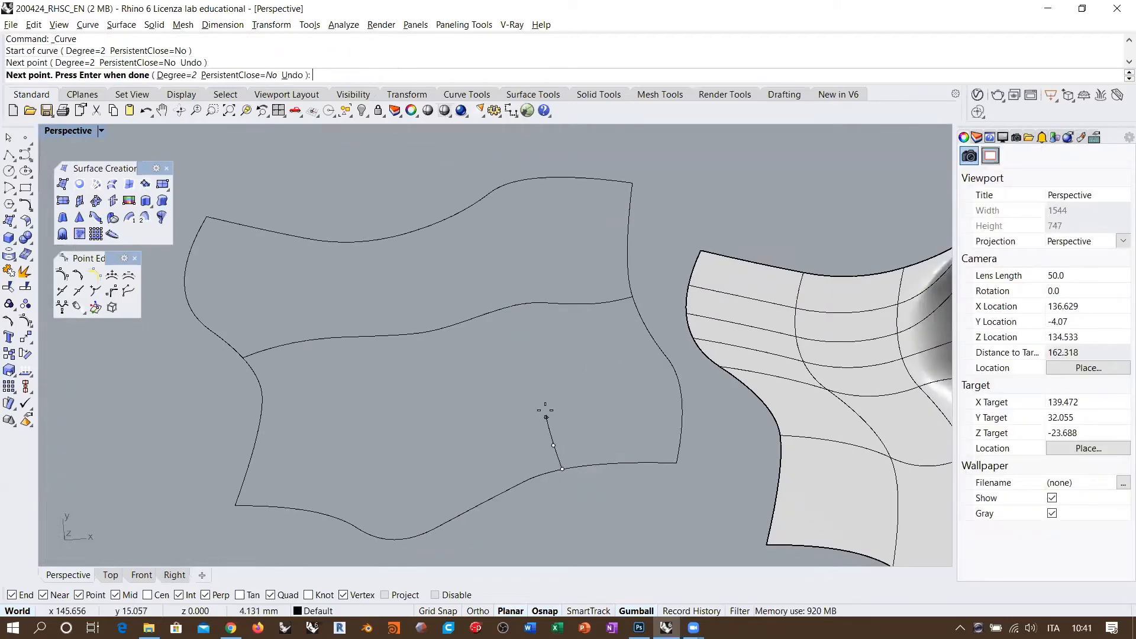
pyautogui.click(545, 409)
pyautogui.click(542, 380)
pyautogui.click(541, 345)
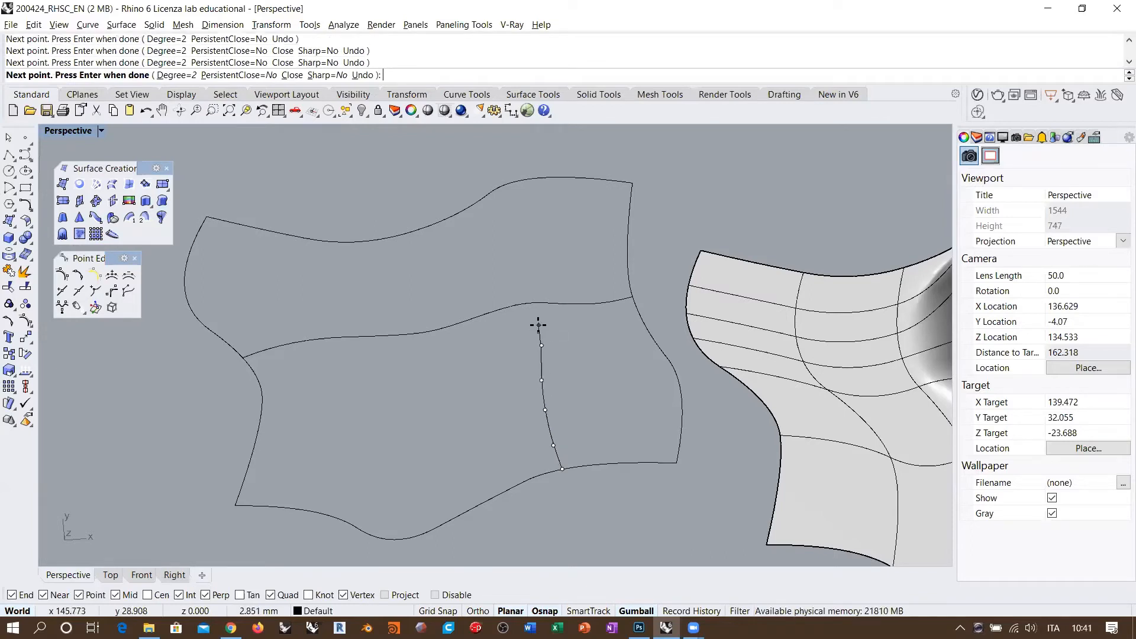
pyautogui.click(535, 320)
pyautogui.click(529, 286)
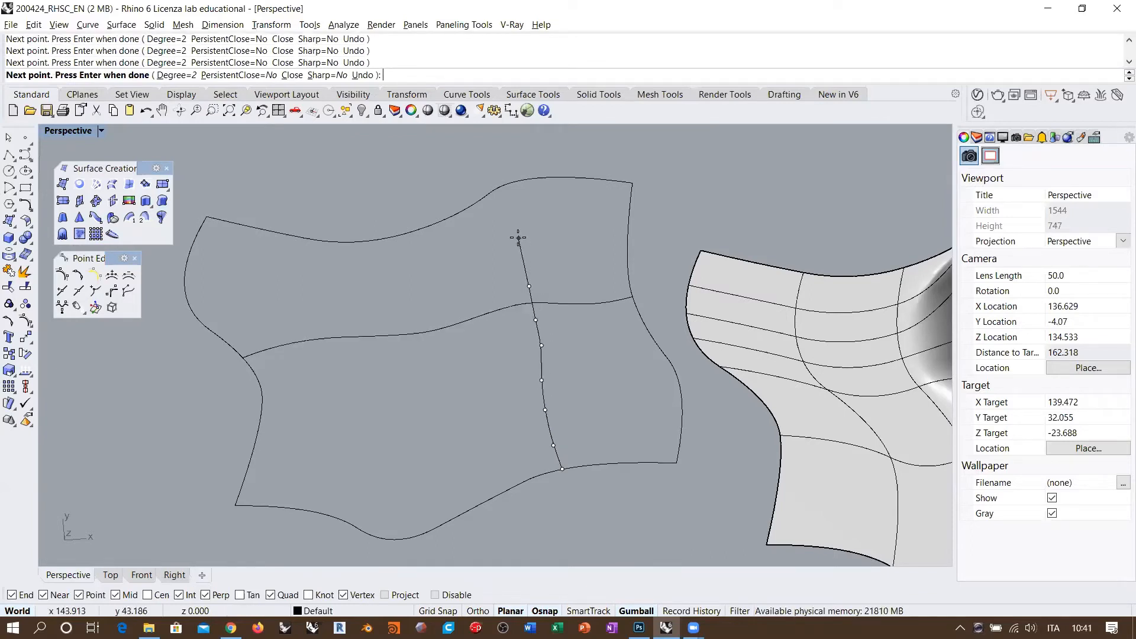
pyautogui.click(519, 237)
pyautogui.click(495, 190)
pyautogui.press('Return')
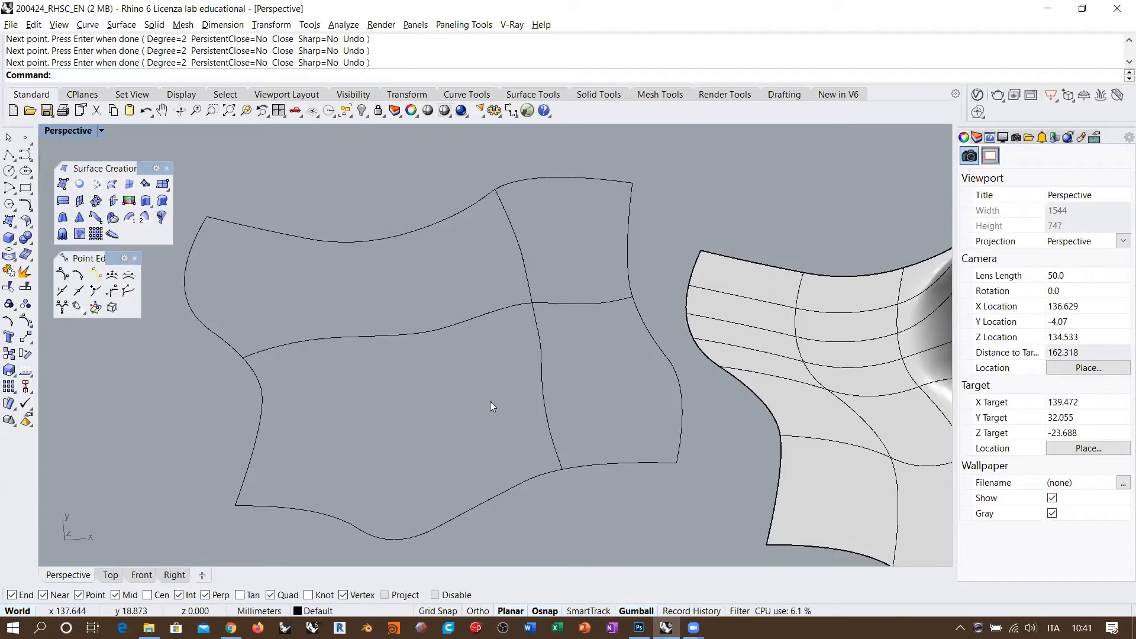
# Select the three control points of the side-to-side interior curve around the crossing and raise them vertically by about 10 mm.
pyautogui.moveTo(490, 406); pyautogui.dragTo(578, 284, button='right')
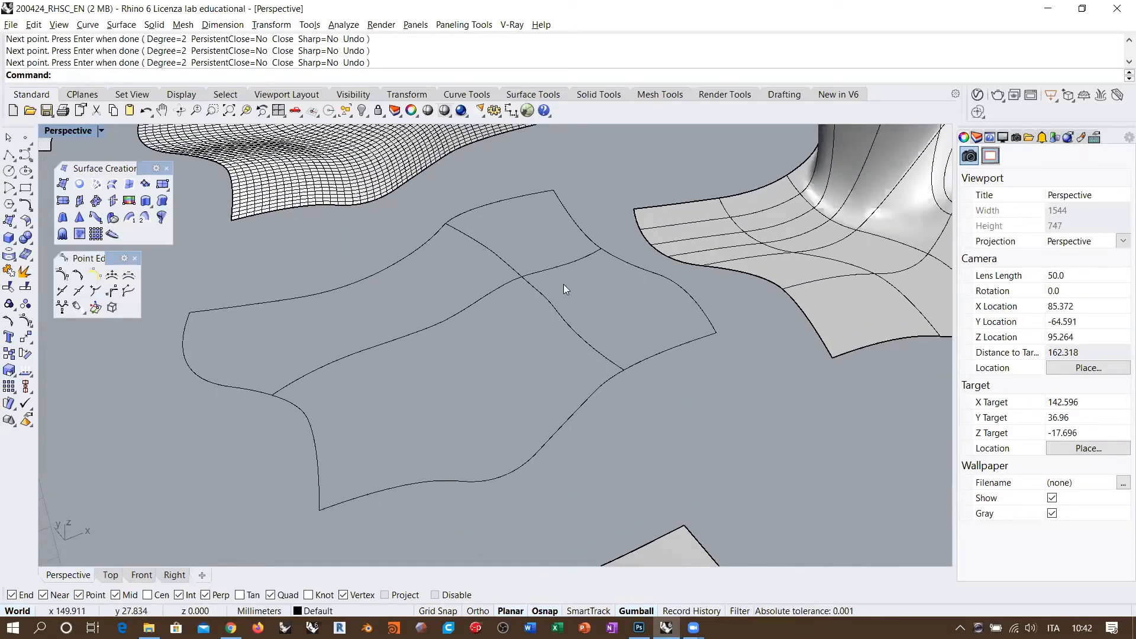
pyautogui.moveTo(564, 290); pyautogui.dragTo(291, 366, button='right')
pyautogui.click(465, 329)
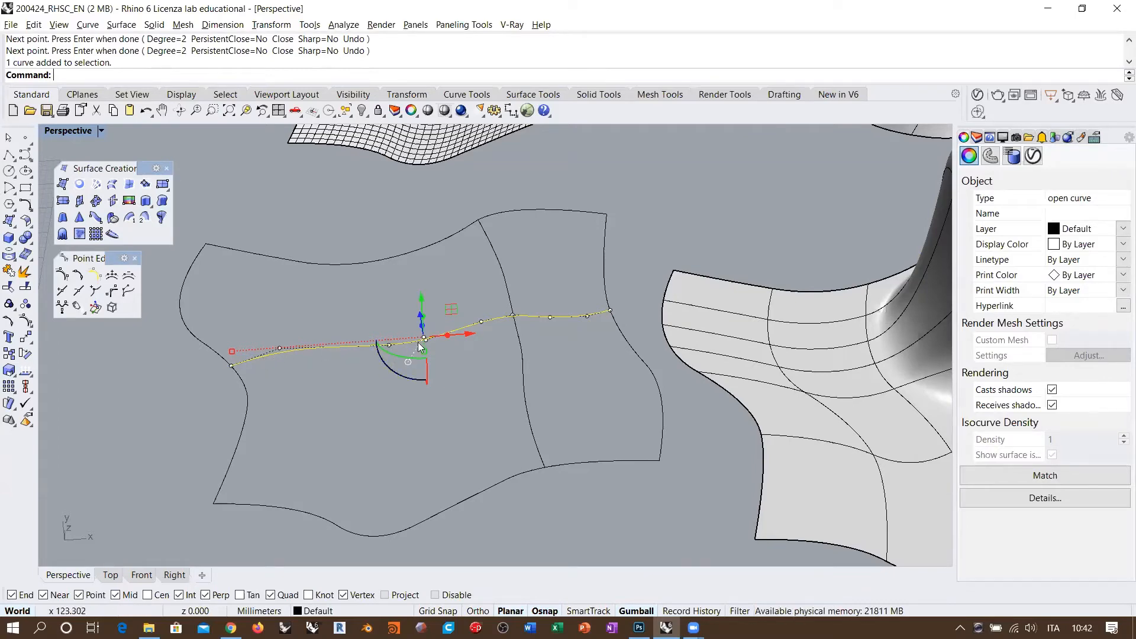
pyautogui.moveTo(418, 348); pyautogui.dragTo(231, 412, button='right')
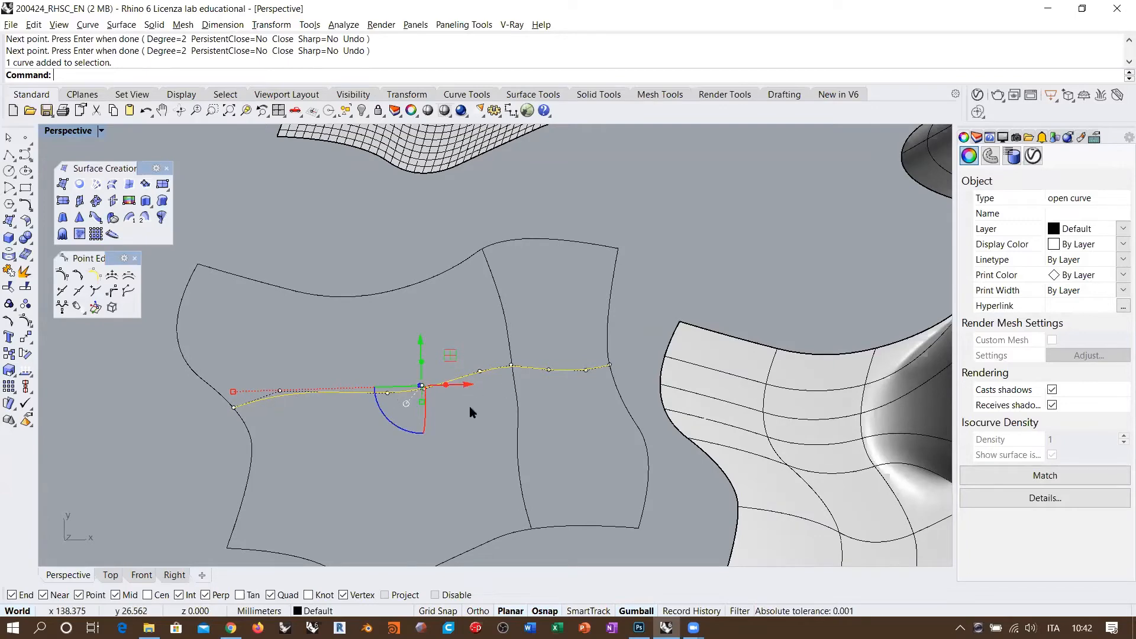
pyautogui.moveTo(473, 405); pyautogui.dragTo(560, 337)
pyautogui.moveTo(560, 336); pyautogui.dragTo(527, 262, button='right')
pyautogui.keyDown('shift'); pyautogui.moveTo(527, 262); pyautogui.dragTo(535, 403, button='right'); pyautogui.keyUp('shift')
pyautogui.scroll(8, 507, 338)
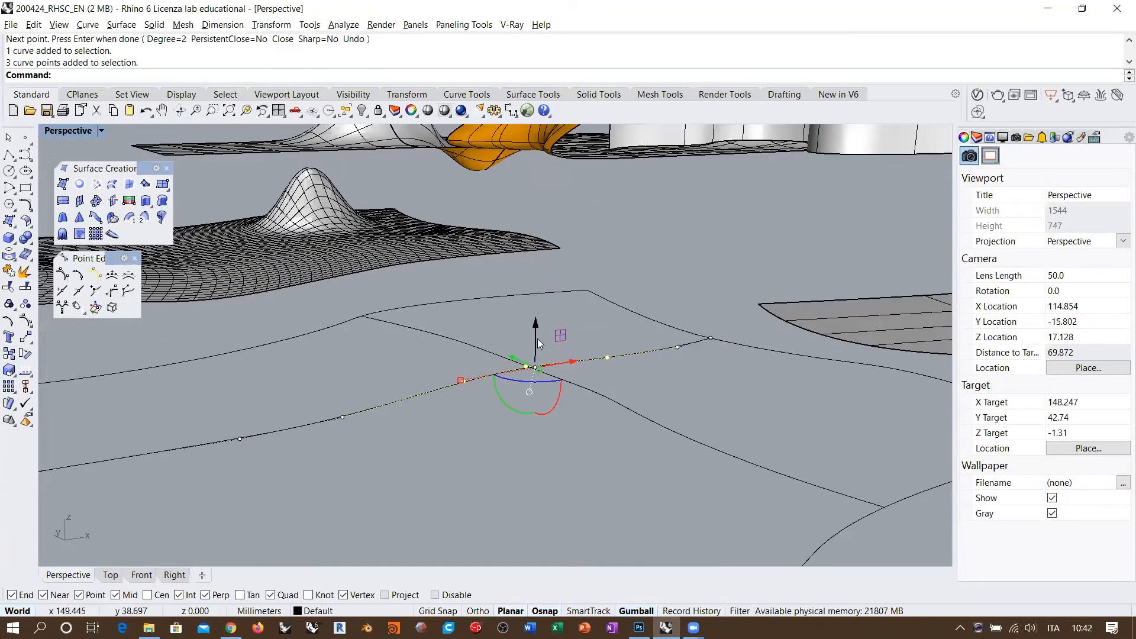
pyautogui.moveTo(540, 344); pyautogui.dragTo(544, 189)
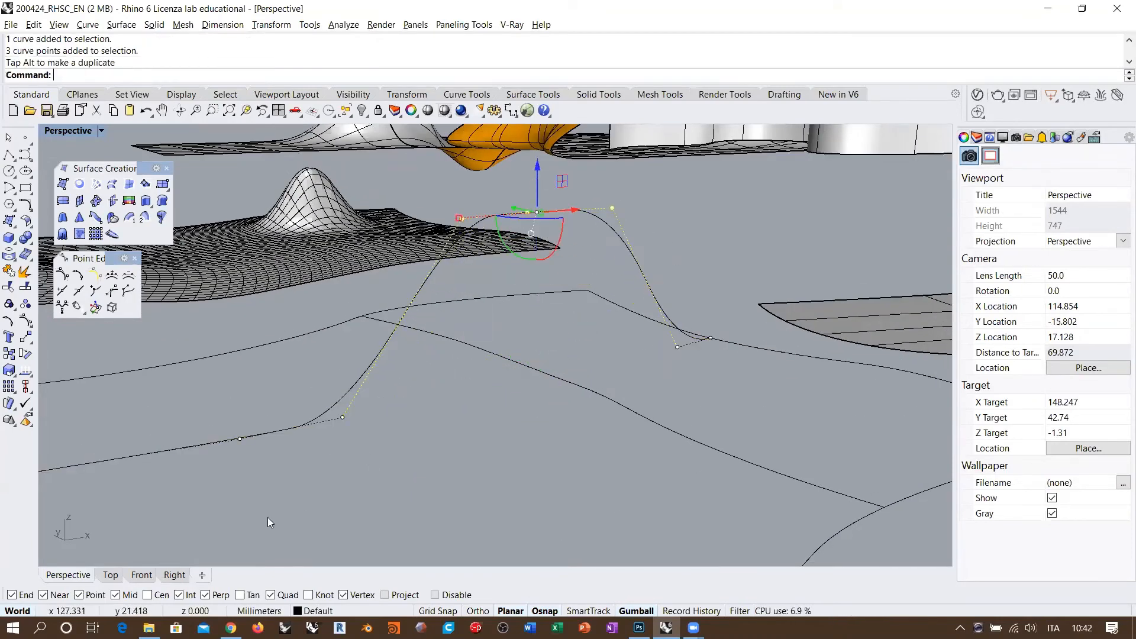
# Check the alignment of the three raised control points in the Front view zoomed to the selection, and return to Perspective.
pyautogui.click(142, 574)
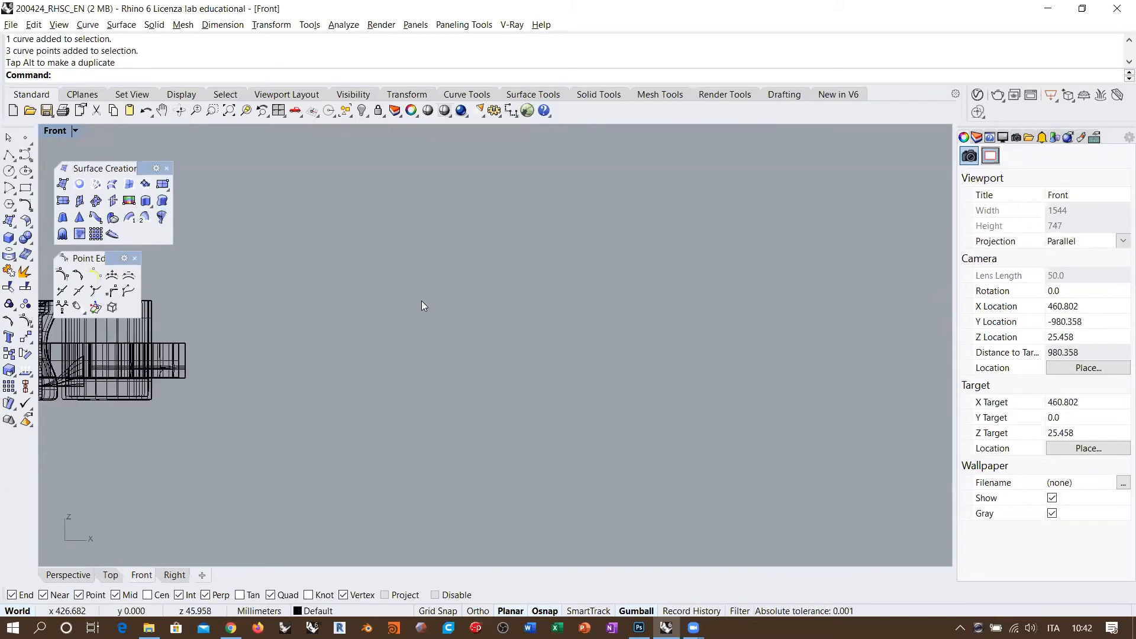
pyautogui.moveTo(249, 370); pyautogui.dragTo(482, 363, button='right')
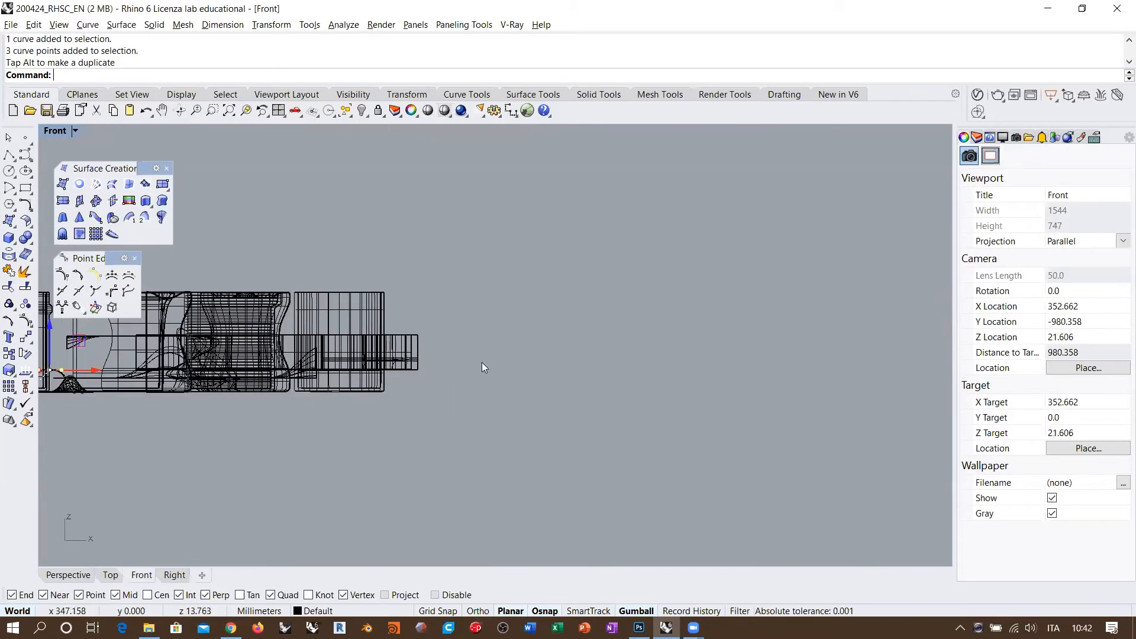
pyautogui.click(245, 111)
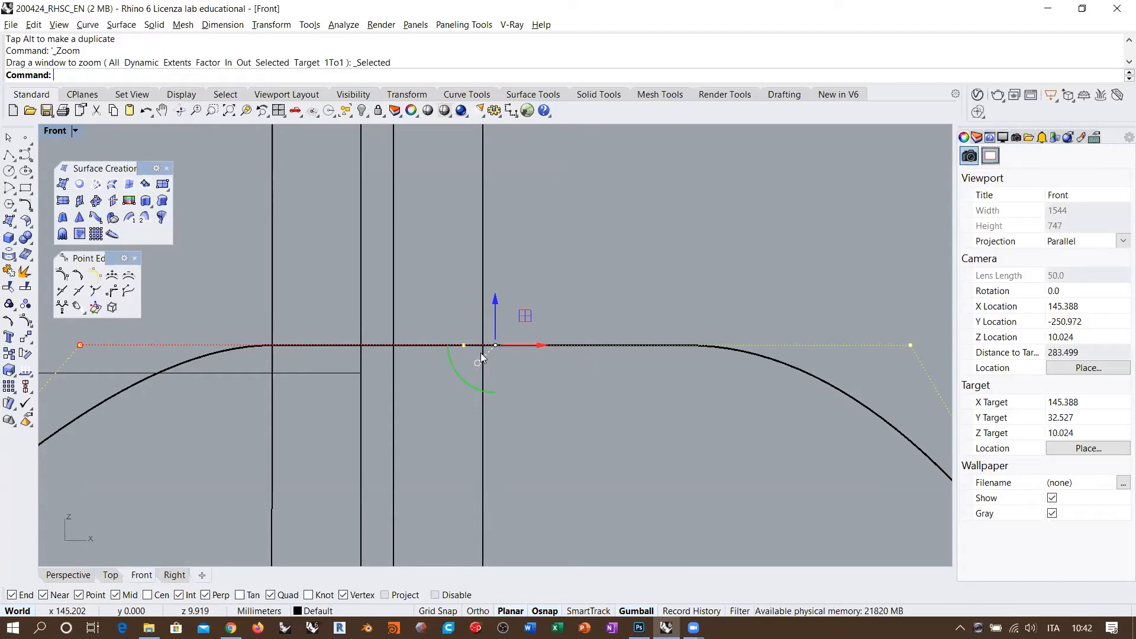
pyautogui.click(80, 572)
# Draw a straight polyline between the two outer raised control points of the side-to-side interior curve.
pyautogui.moveTo(509, 305)
pyautogui.mouseDown(button='right')
pyautogui.moveTo(521, 355)
pyautogui.moveTo(496, 290)
pyautogui.mouseUp(button='right')
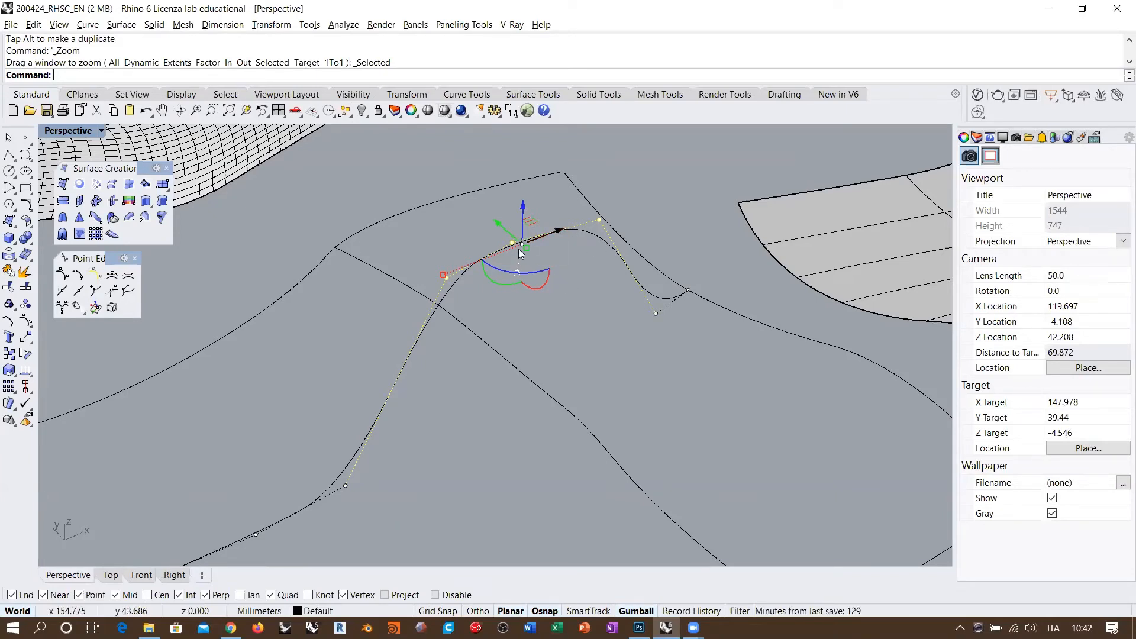
pyautogui.moveTo(532, 281); pyautogui.dragTo(502, 302, button='right')
pyautogui.scroll(2, 494, 288)
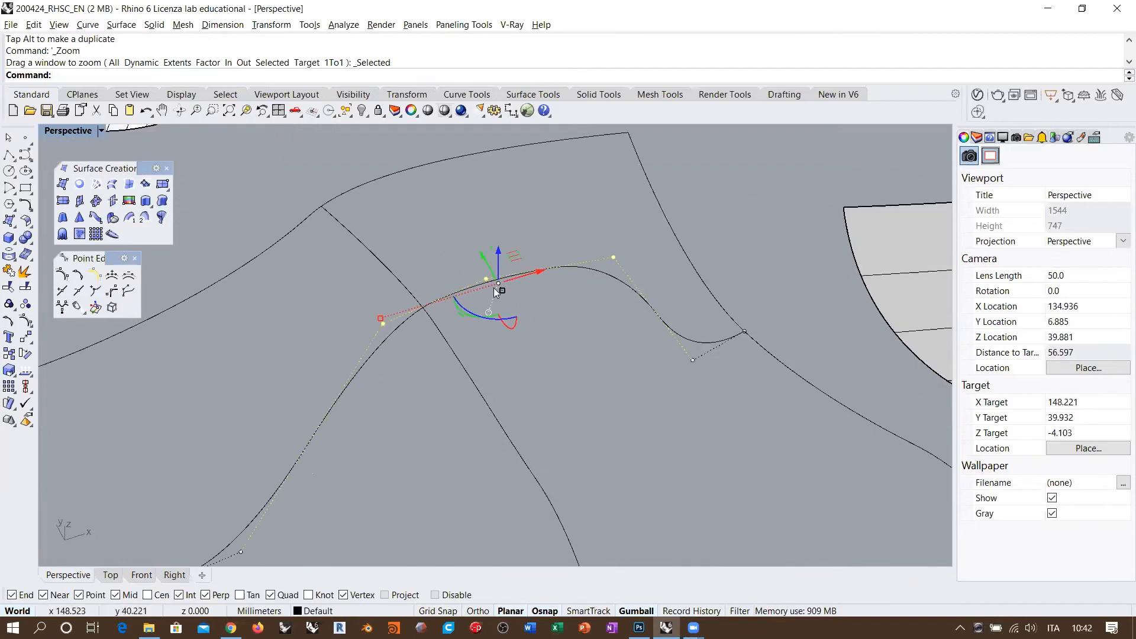
pyautogui.click(10, 155)
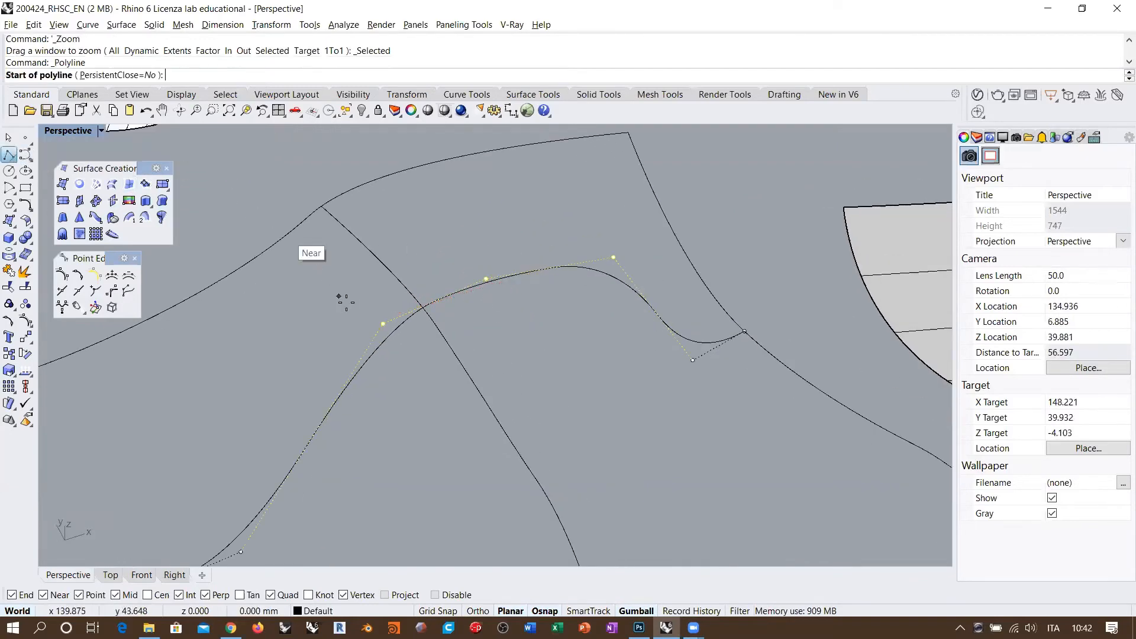
pyautogui.click(383, 323)
pyautogui.click(616, 257)
pyautogui.press('Return')
# Move the middle raised control point onto the midpoint of the helper line so the three points align, and hide the control points.
pyautogui.scroll(2, 482, 281)
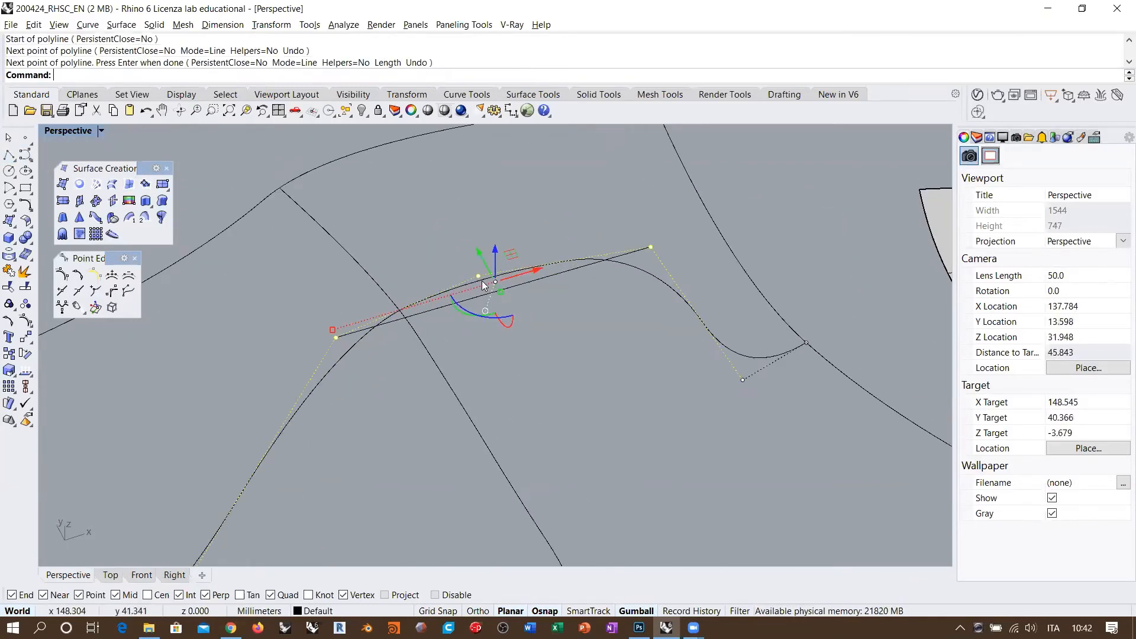
pyautogui.click(478, 276)
pyautogui.moveTo(479, 278); pyautogui.dragTo(500, 292)
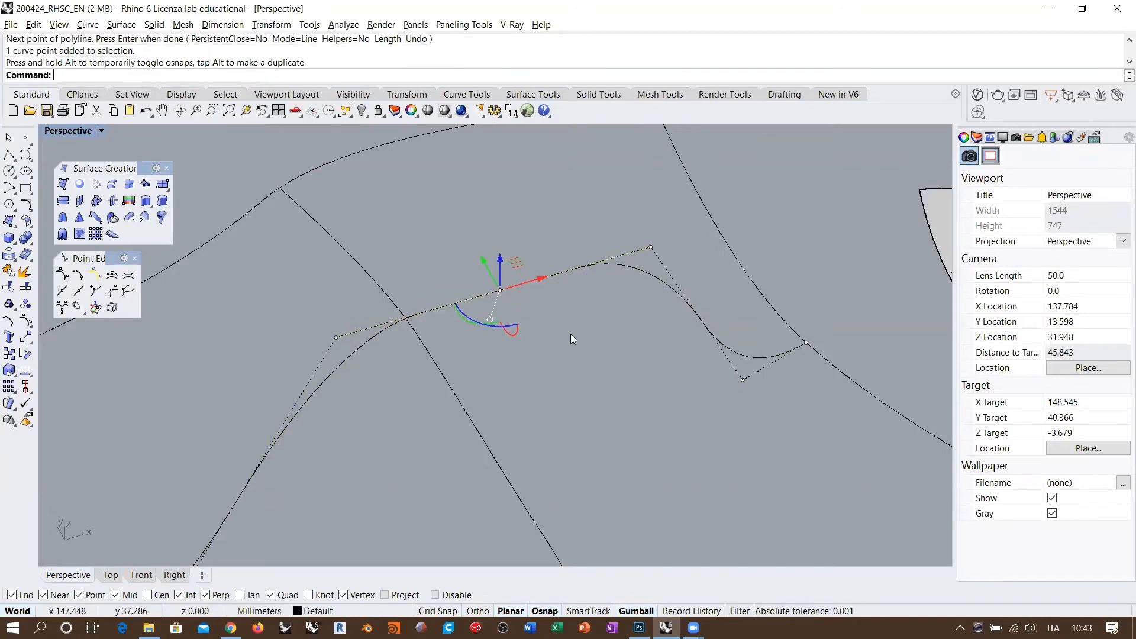
pyautogui.scroll(-4, 426, 269)
pyautogui.keyDown('shift'); pyautogui.moveTo(542, 359); pyautogui.dragTo(530, 321, button='right'); pyautogui.keyUp('shift')
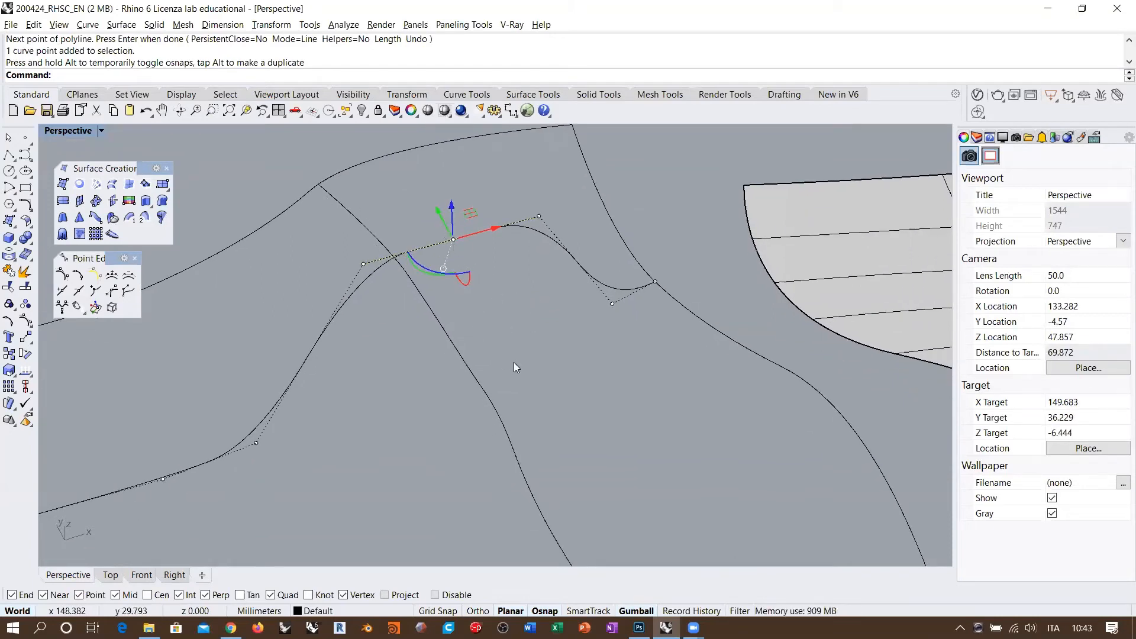
pyautogui.press('Escape')
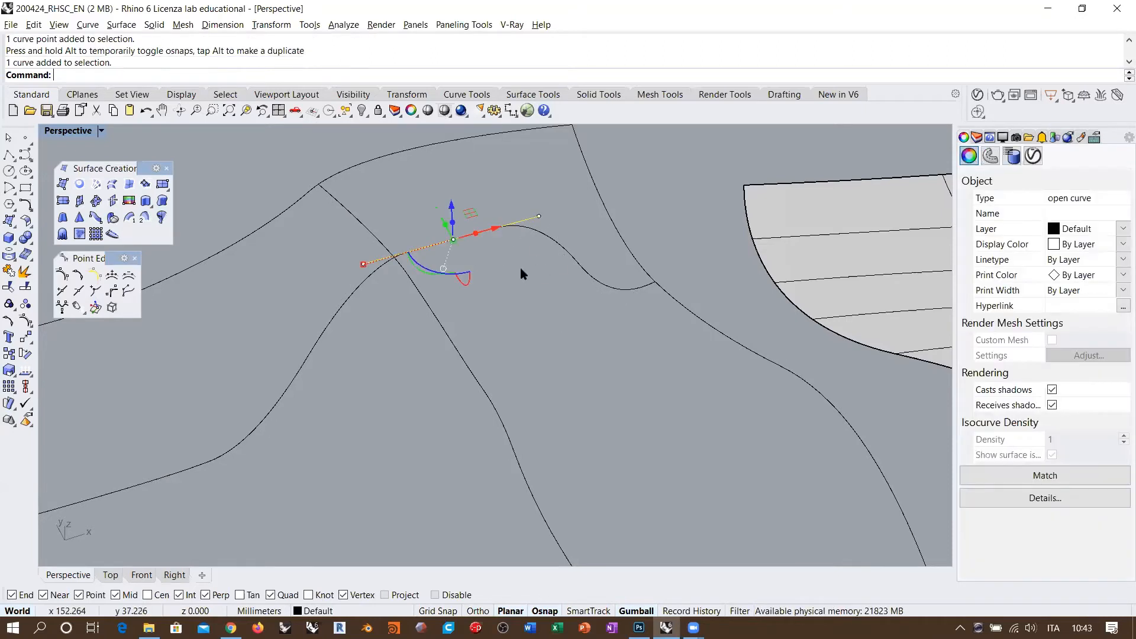
# Rotate the helper line 90 degrees horizontally about its midpoint.
pyautogui.click(427, 266)
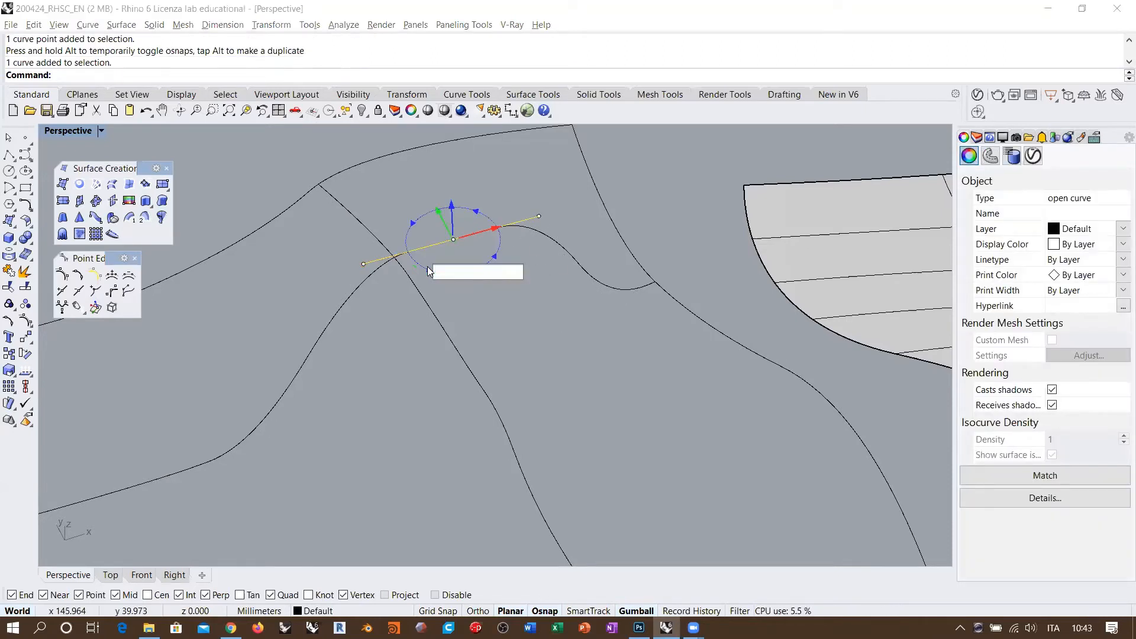
pyautogui.write('90')
pyautogui.press('Return')
pyautogui.press('Escape')
# Move the near-to-far interior curve's three control points around the crossing, from their middle point to the helper line's midpoint.
pyautogui.moveTo(427, 270); pyautogui.dragTo(559, 364, button='right')
pyautogui.click(560, 364)
pyautogui.moveTo(515, 329); pyautogui.dragTo(466, 314, button='right')
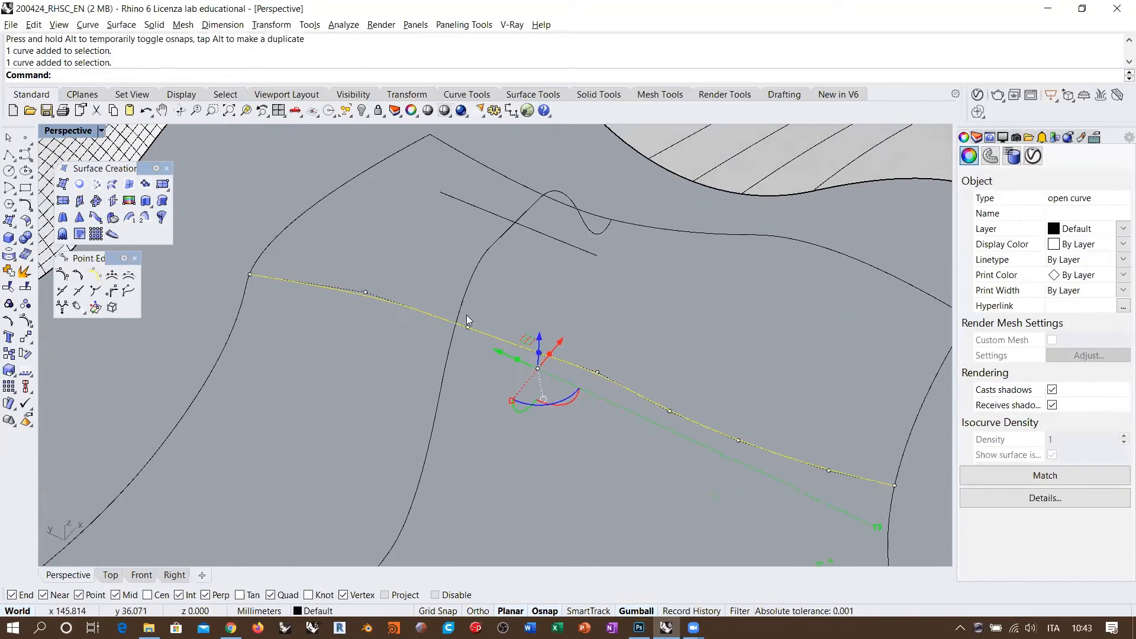
pyautogui.moveTo(440, 295); pyautogui.dragTo(602, 425)
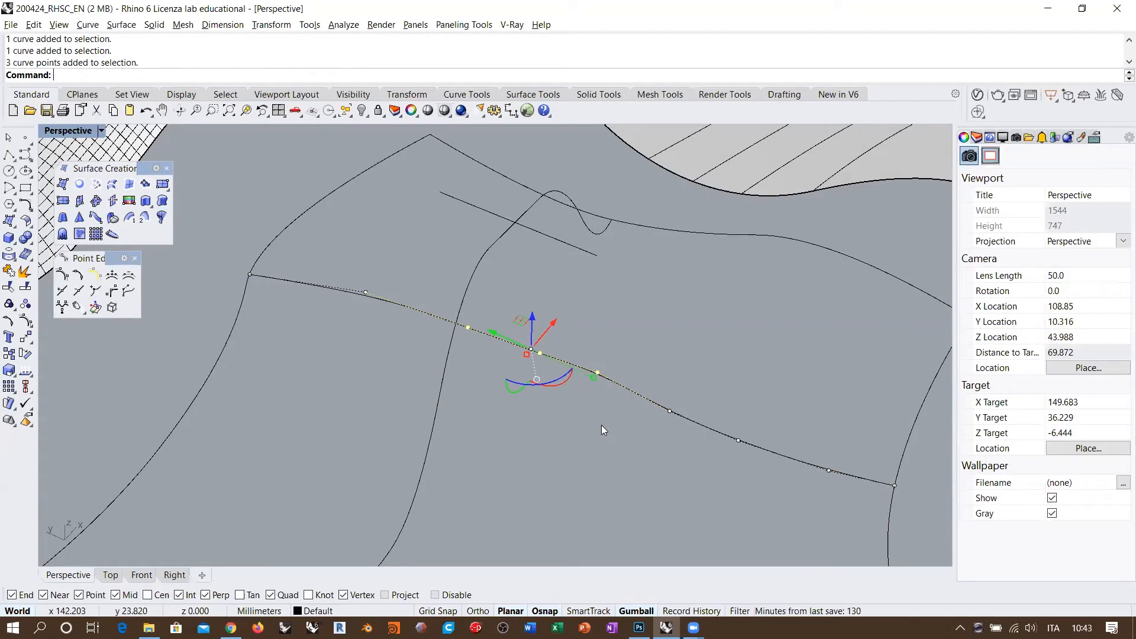
pyautogui.click(26, 336)
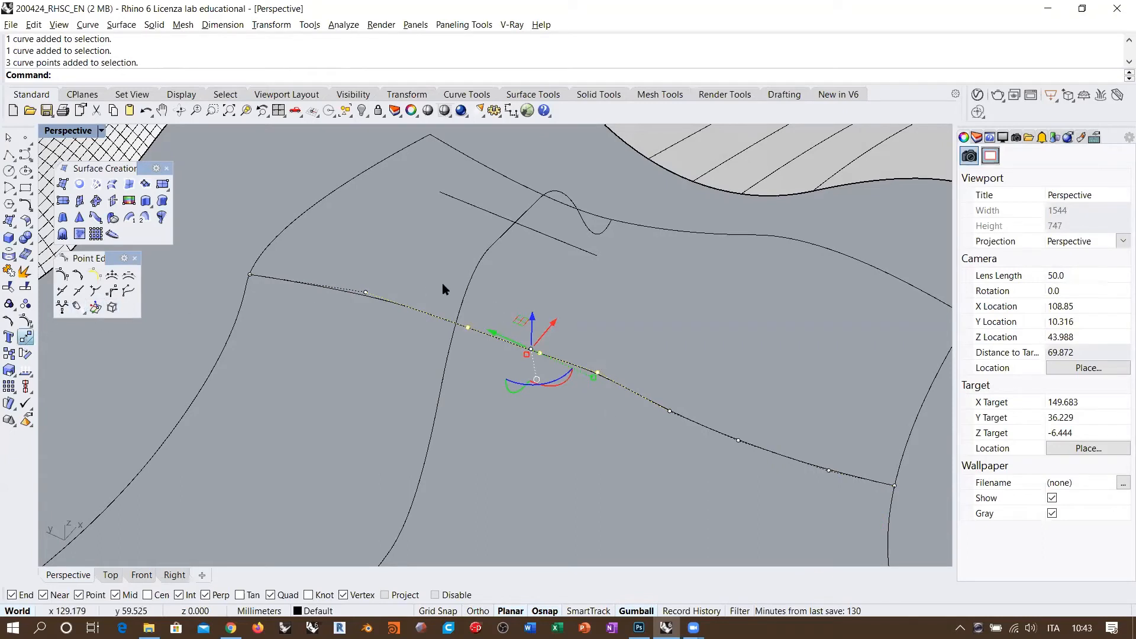
pyautogui.click(540, 352)
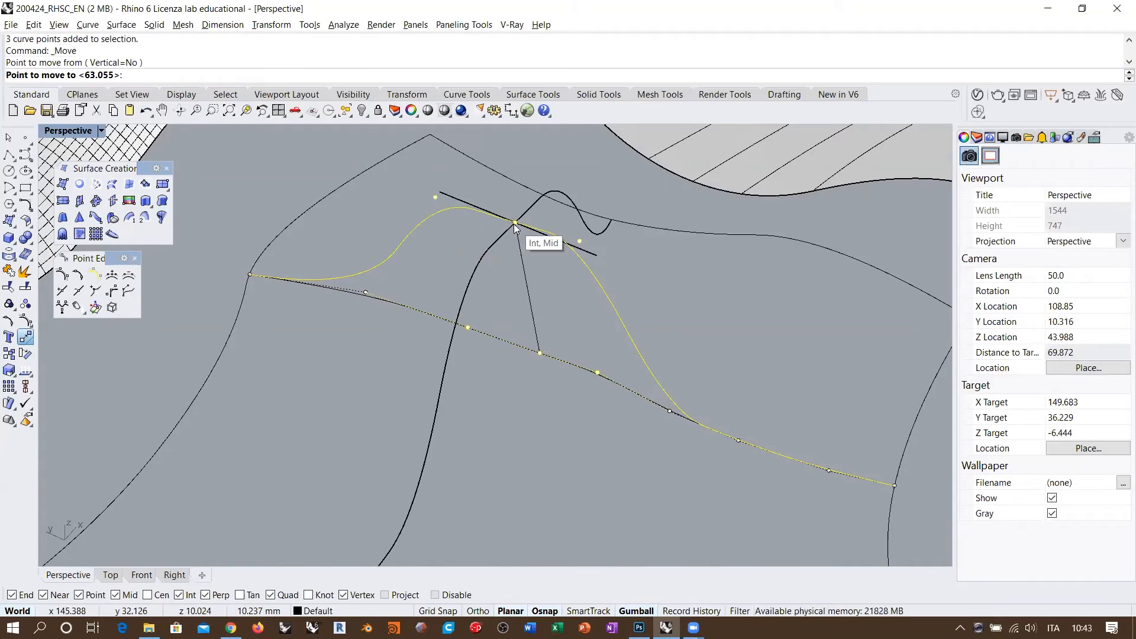
pyautogui.click(515, 224)
# Snap the two outer moved control points of the near-to-far curve to the ends of the helper line.
pyautogui.scroll(3, 470, 234)
pyautogui.click(422, 227)
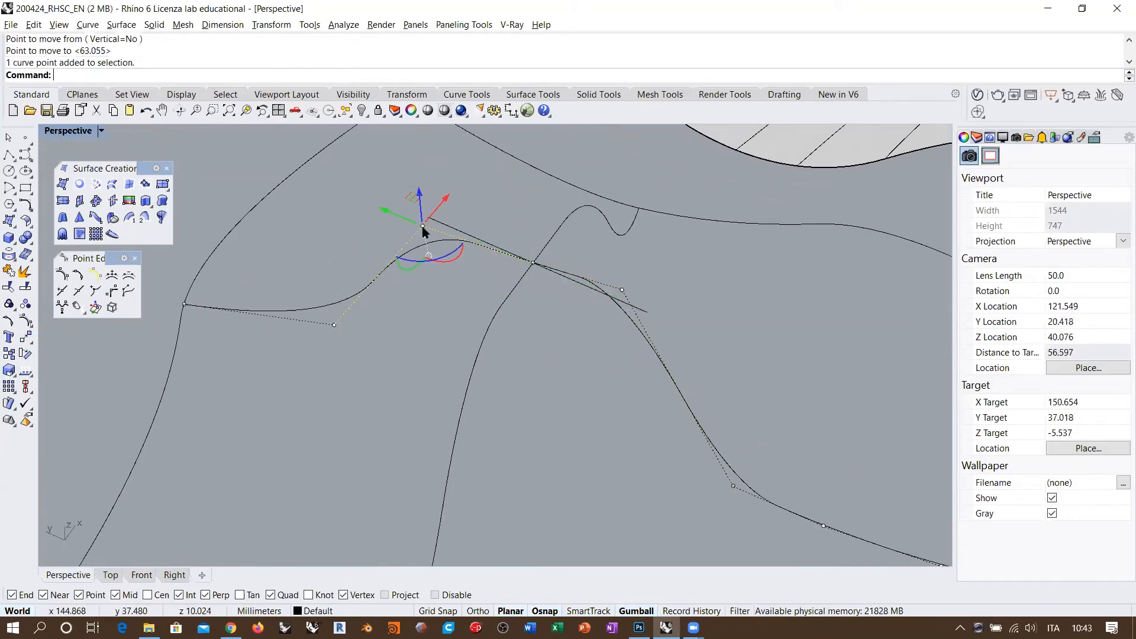
pyautogui.moveTo(423, 227); pyautogui.dragTo(645, 312)
pyautogui.click(619, 290)
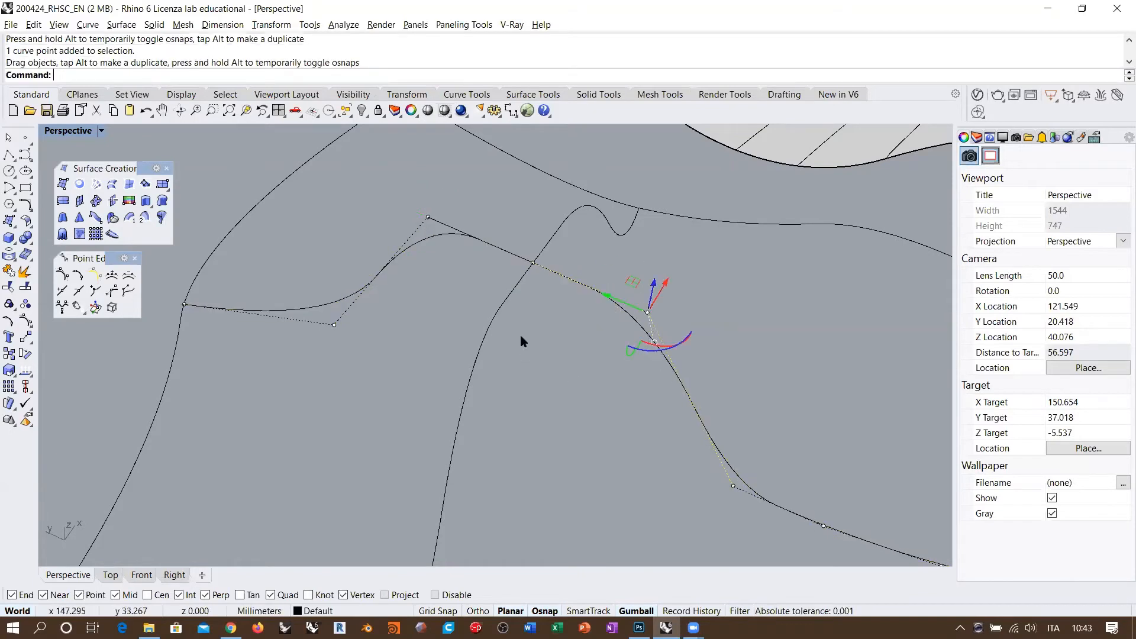
# Hide the control points and delete the helper line at the crossing.
pyautogui.scroll(-2, 532, 343)
pyautogui.press('Escape')
pyautogui.press('Escape')
pyautogui.moveTo(573, 349); pyautogui.dragTo(585, 308, button='right')
pyautogui.click(579, 307)
pyautogui.press('Delete')
# Show both interior curves' control points, select the six raised ones at the crossing, and scale them in towards it equally along both curves.
pyautogui.moveTo(574, 306); pyautogui.dragTo(530, 275)
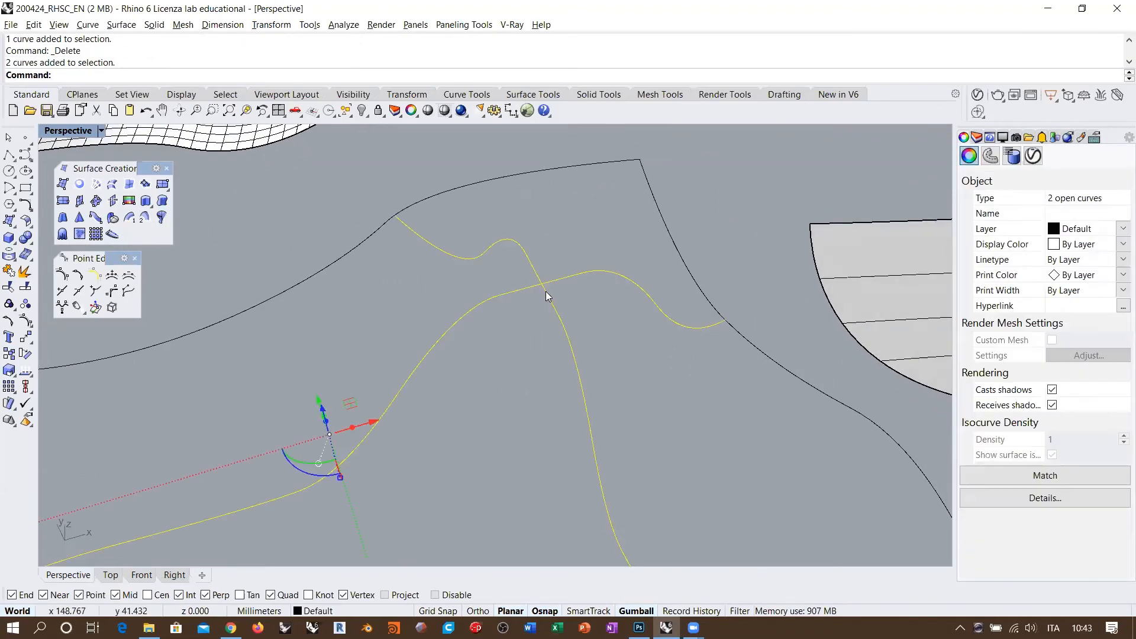
pyautogui.press('F10')
pyautogui.moveTo(571, 304); pyautogui.dragTo(621, 272, button='right')
pyautogui.moveTo(456, 211); pyautogui.dragTo(654, 167)
pyautogui.moveTo(613, 223); pyautogui.dragTo(608, 271, button='right')
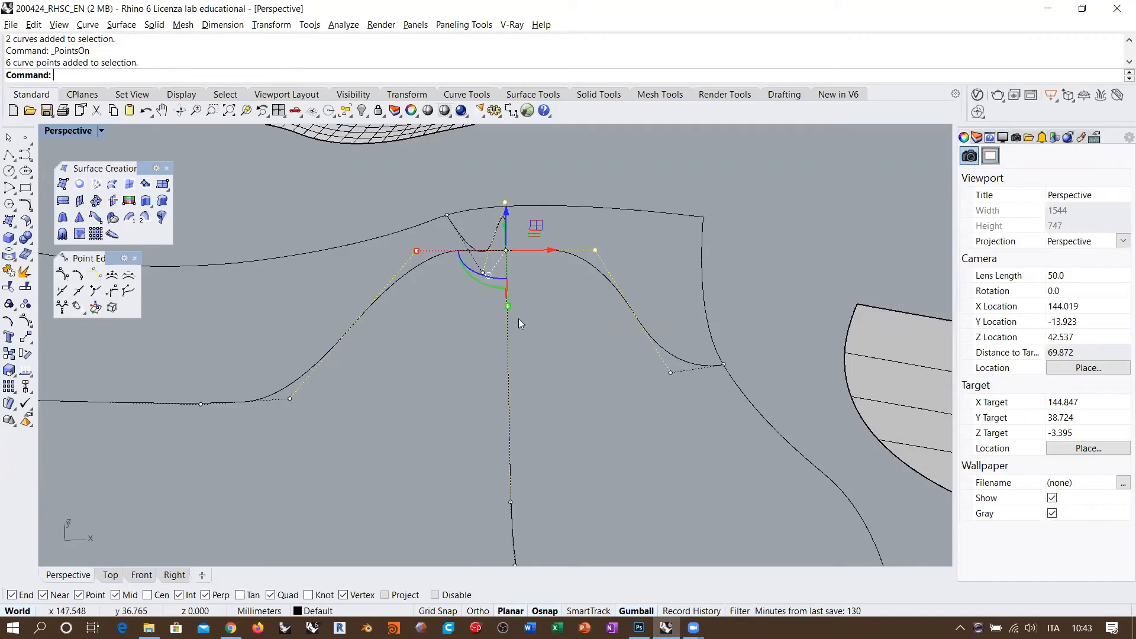
pyautogui.moveTo(499, 295); pyautogui.dragTo(480, 347, button='right')
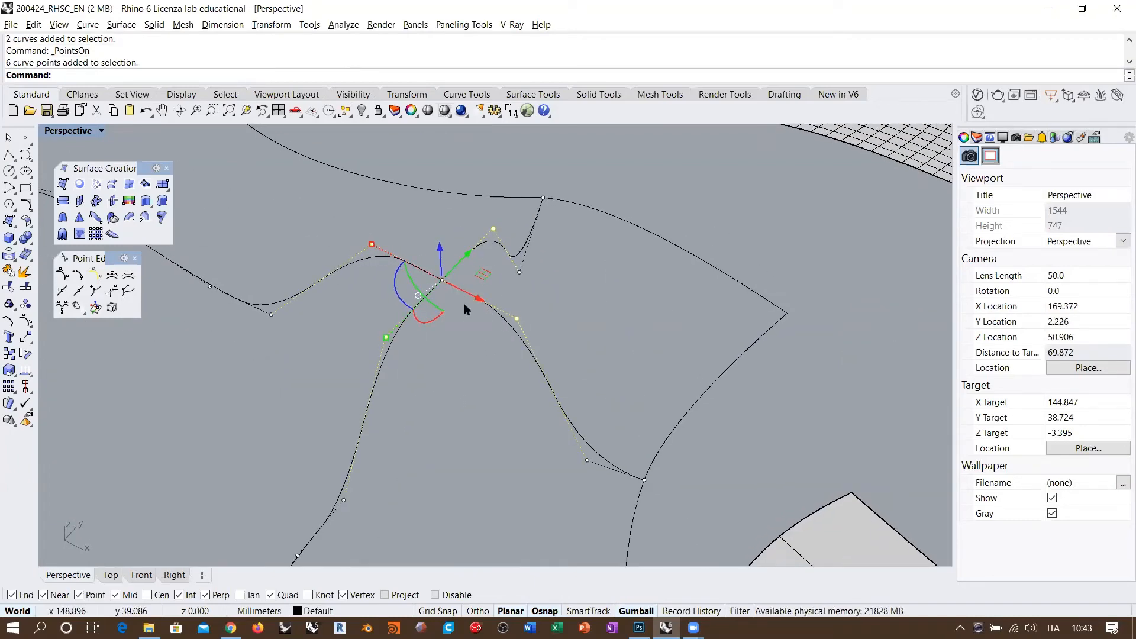
pyautogui.moveTo(386, 330); pyautogui.dragTo(406, 266, button='right')
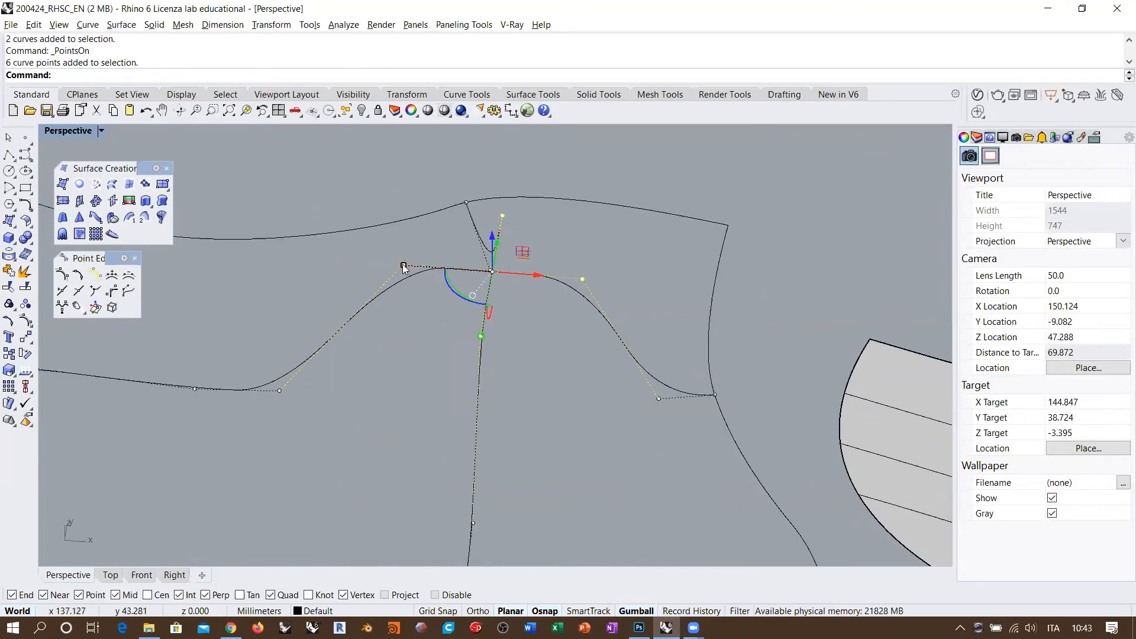
pyautogui.moveTo(404, 266); pyautogui.dragTo(446, 271)
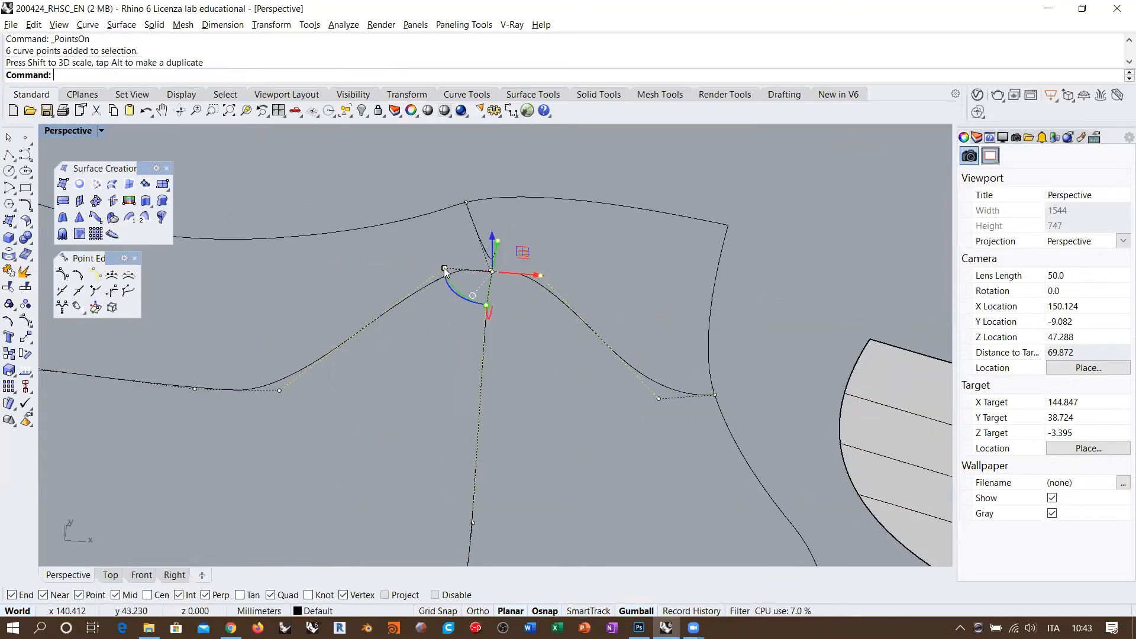
# Examine the narrowed crossing and the whole curve network from several sides.
pyautogui.moveTo(446, 272); pyautogui.dragTo(512, 271, button='right')
pyautogui.scroll(-6, 513, 271)
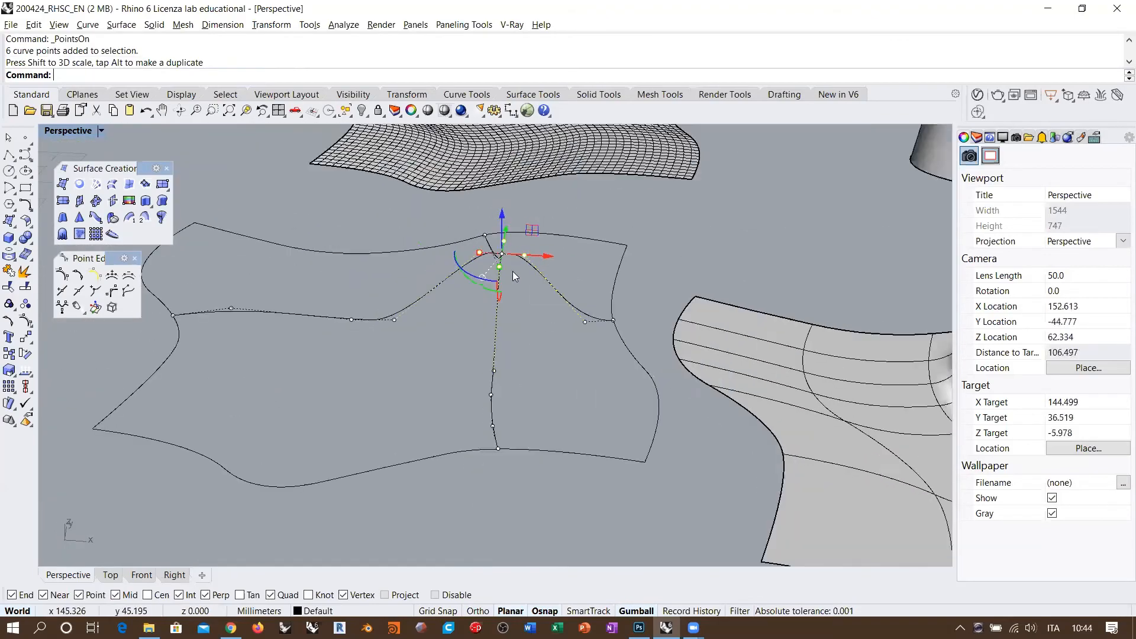
pyautogui.moveTo(615, 307); pyautogui.dragTo(556, 273, button='right')
pyautogui.moveTo(298, 277); pyautogui.dragTo(426, 352, button='right')
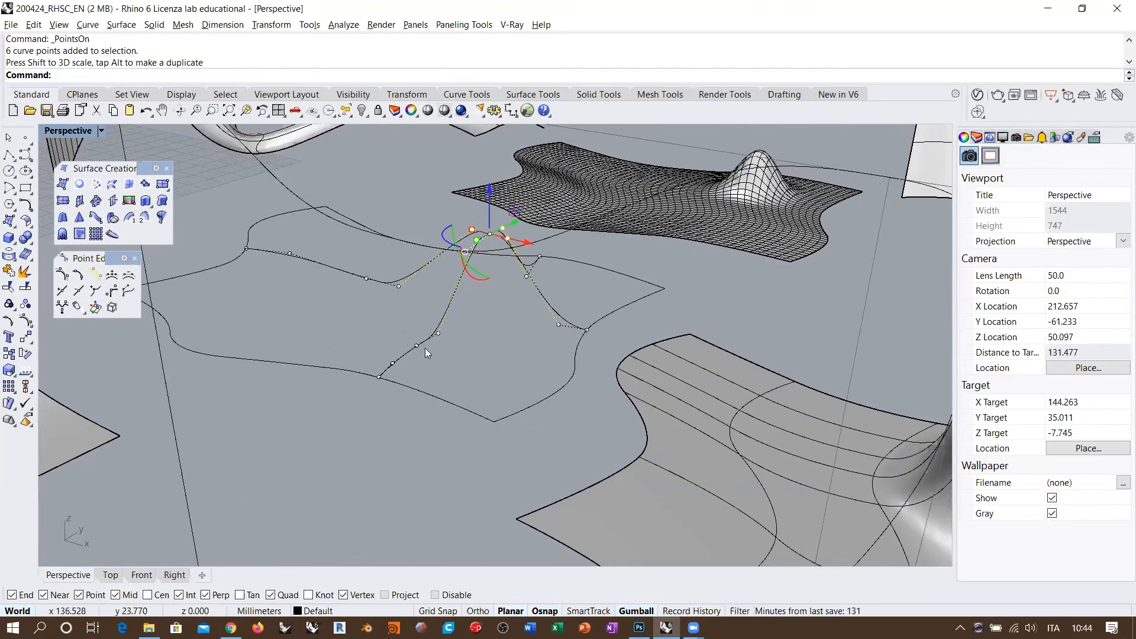
pyautogui.moveTo(498, 332); pyautogui.dragTo(606, 279, button='right')
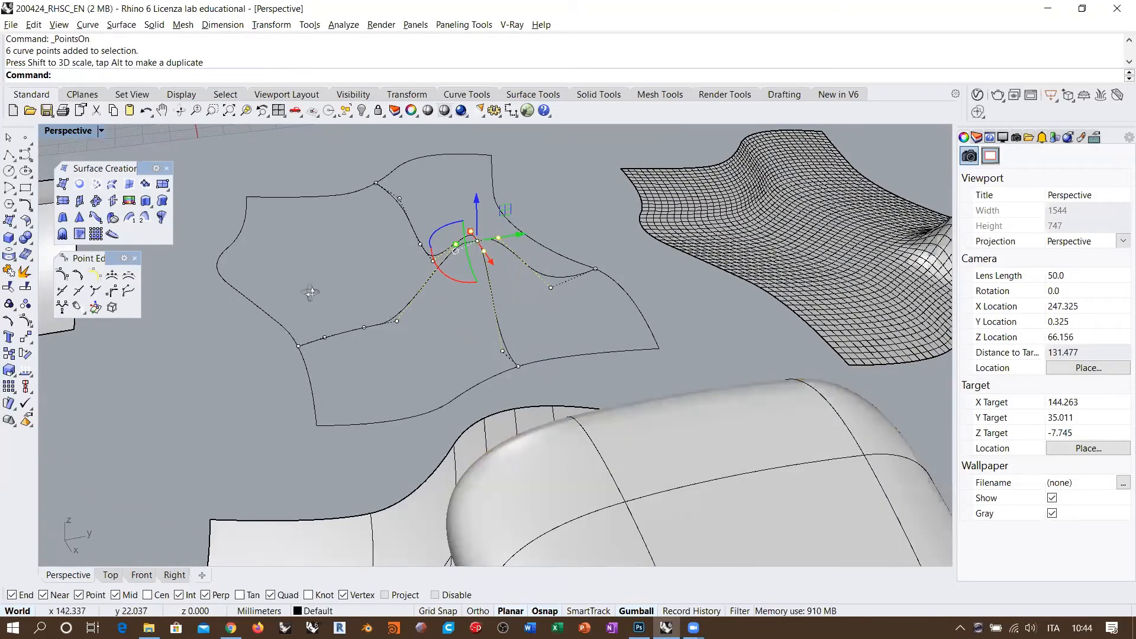
pyautogui.moveTo(309, 286); pyautogui.dragTo(536, 331, button='right')
pyautogui.scroll(4, 552, 343)
pyautogui.scroll(-2, 560, 313)
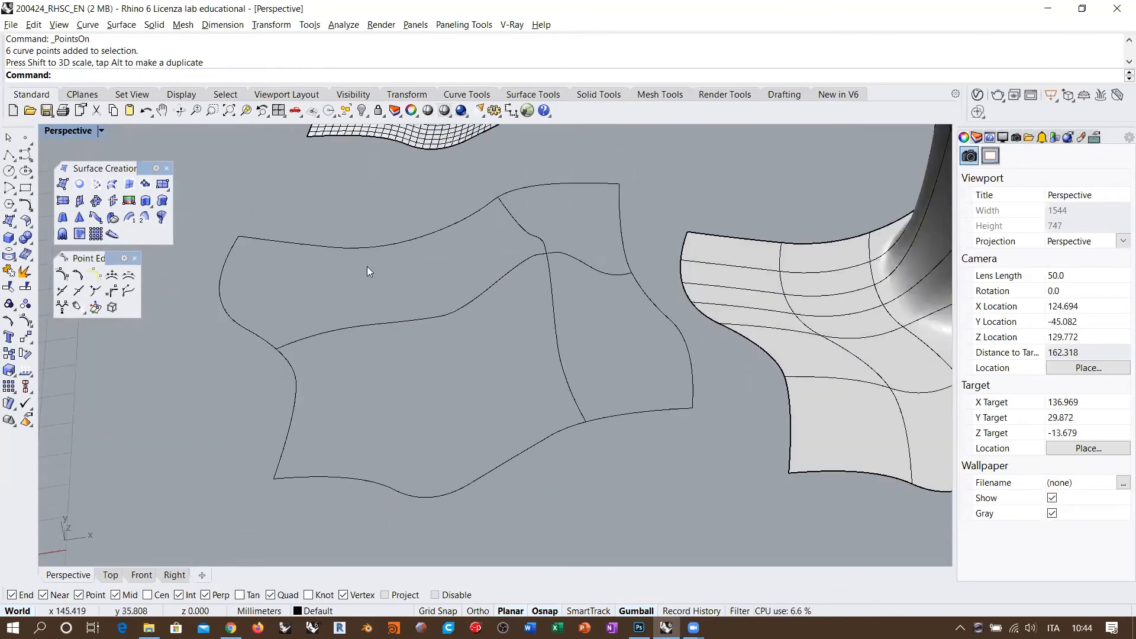
# Create a surface from curve network using the four boundary curves and the two interior curves.
pyautogui.click(96, 185)
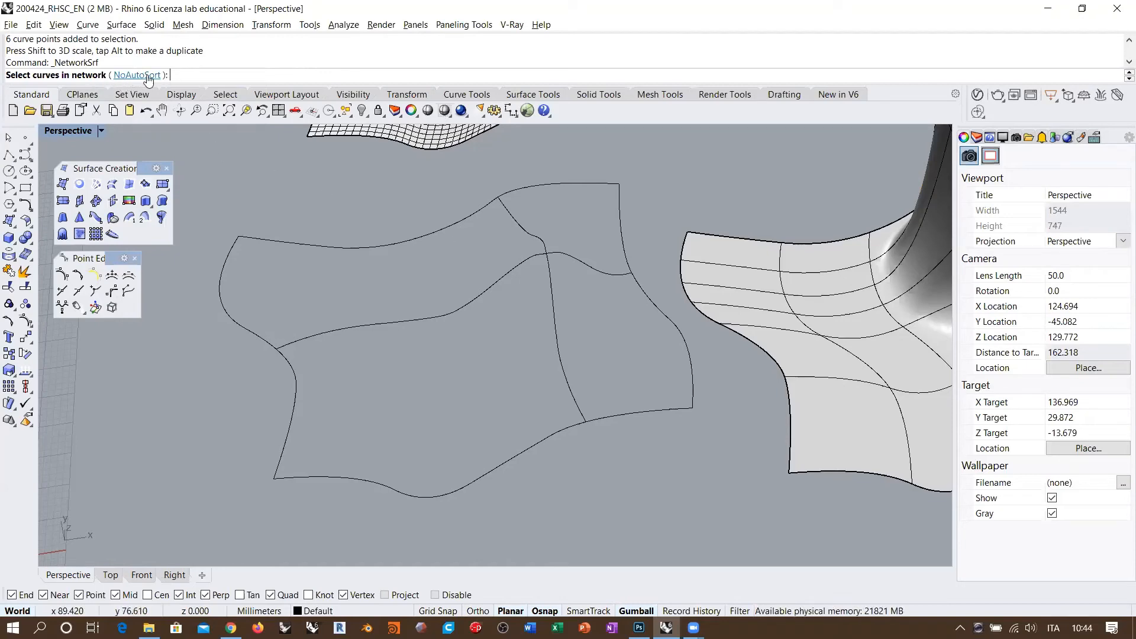
pyautogui.moveTo(624, 342)
pyautogui.mouseDown(button='right')
pyautogui.moveTo(614, 345)
pyautogui.moveTo(624, 351)
pyautogui.mouseUp(button='right')
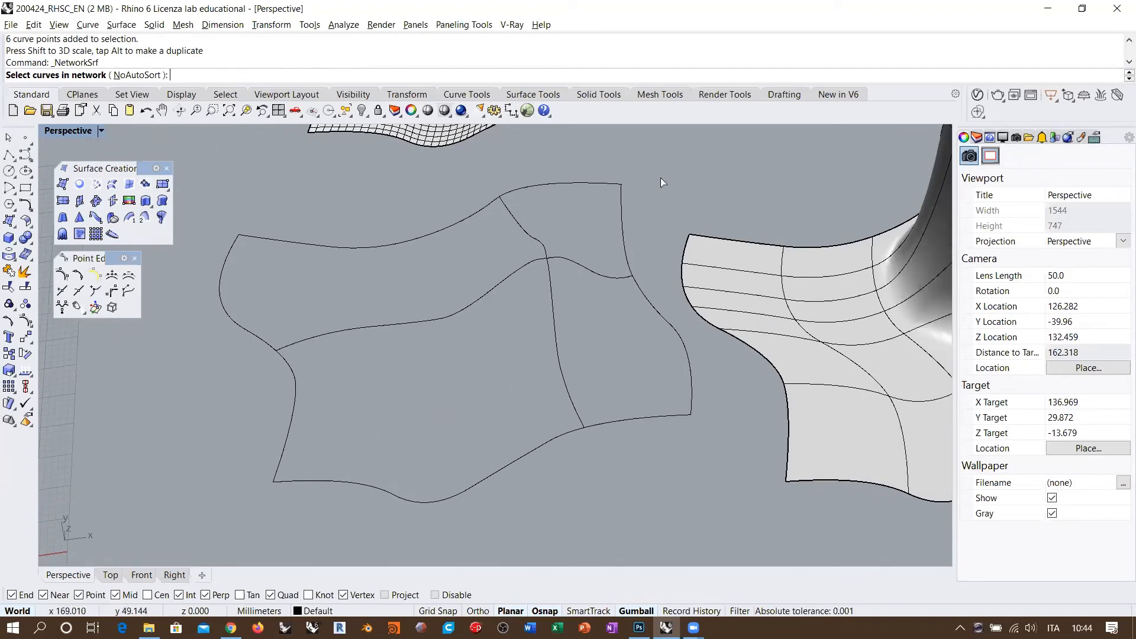
pyautogui.moveTo(427, 330); pyautogui.dragTo(448, 411, button='right')
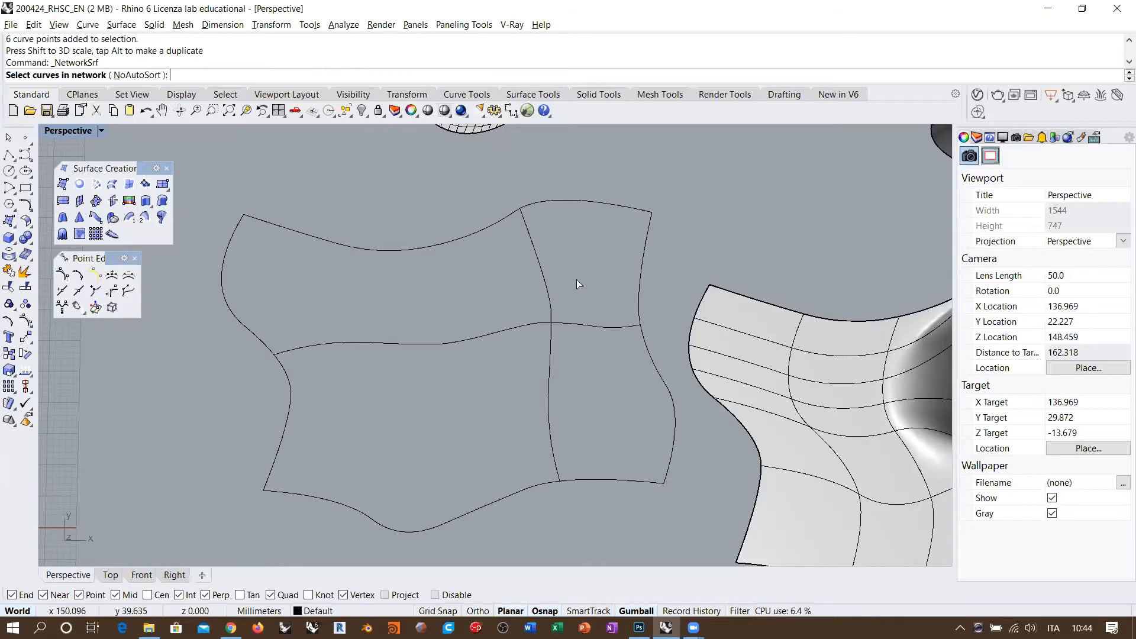
pyautogui.click(279, 452)
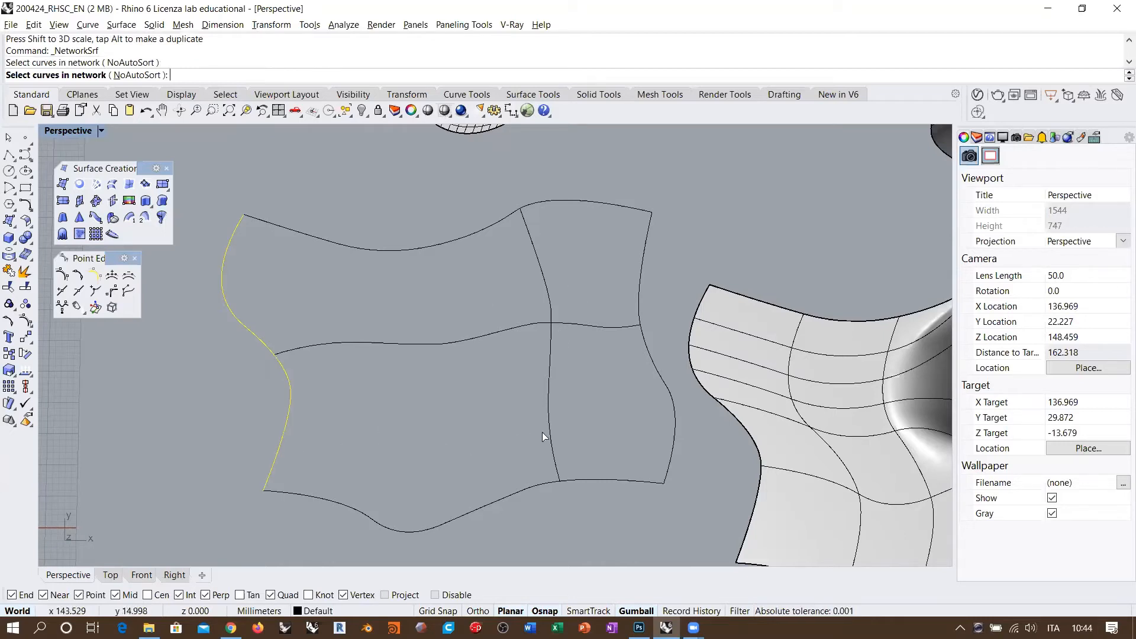
pyautogui.click(548, 432)
pyautogui.click(677, 435)
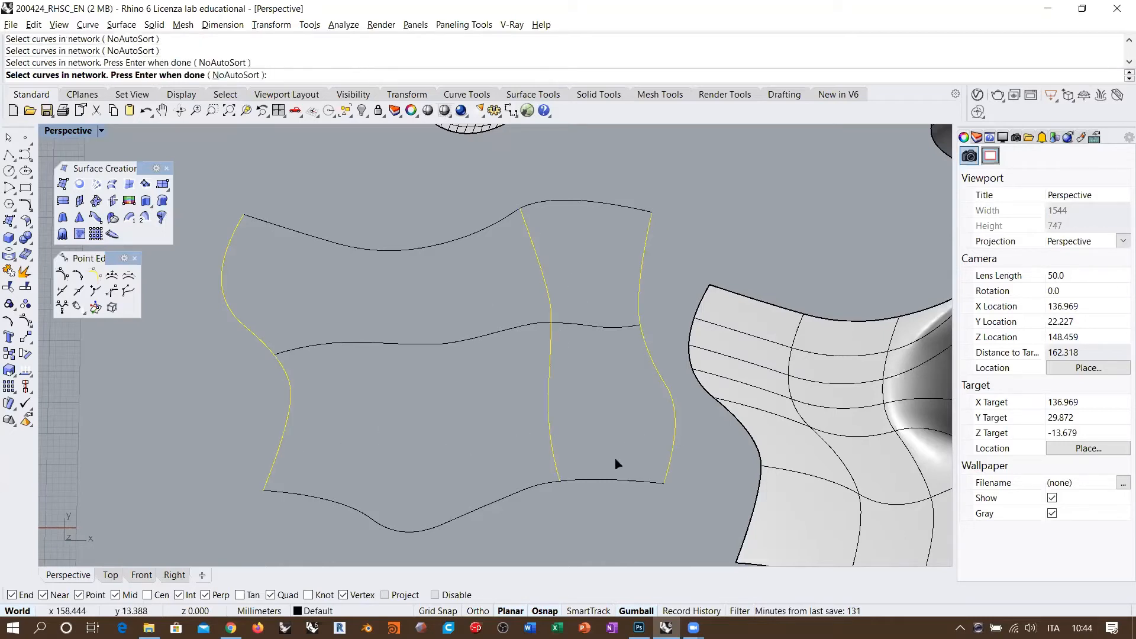
pyautogui.click(610, 480)
pyautogui.click(590, 330)
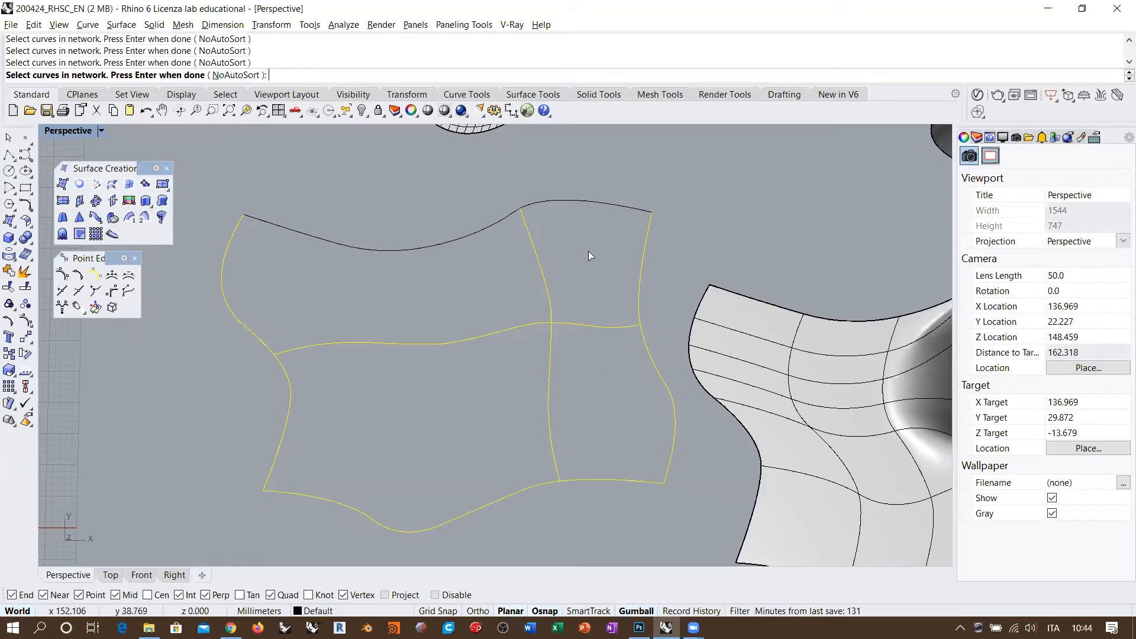
pyautogui.click(594, 204)
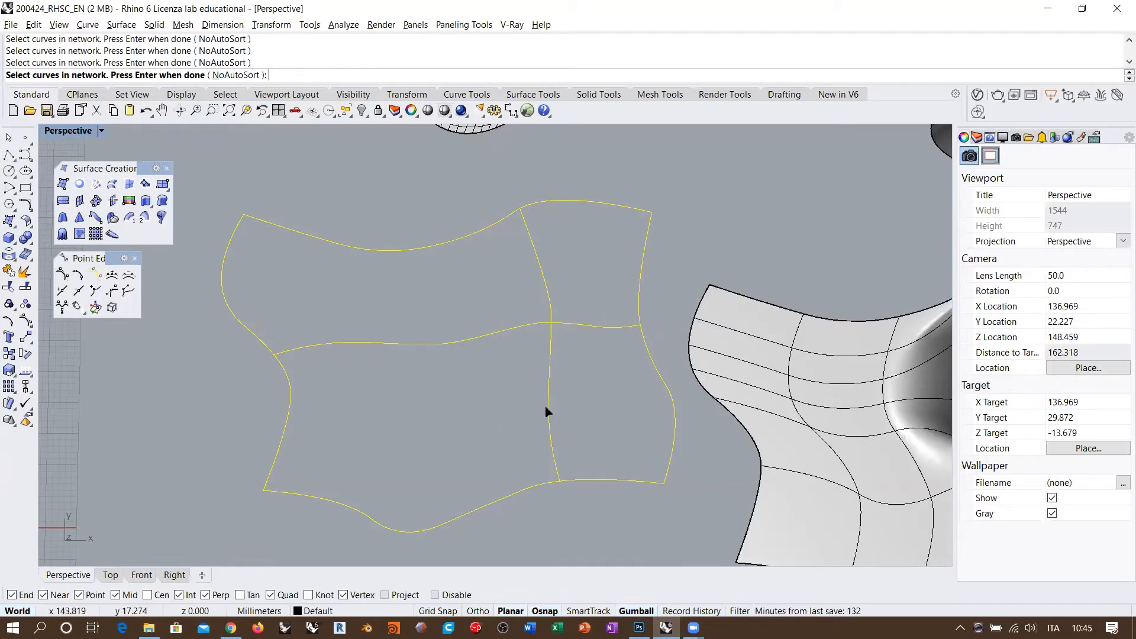
pyautogui.moveTo(546, 411); pyautogui.dragTo(496, 298, button='right')
pyautogui.rightClick(506, 340)
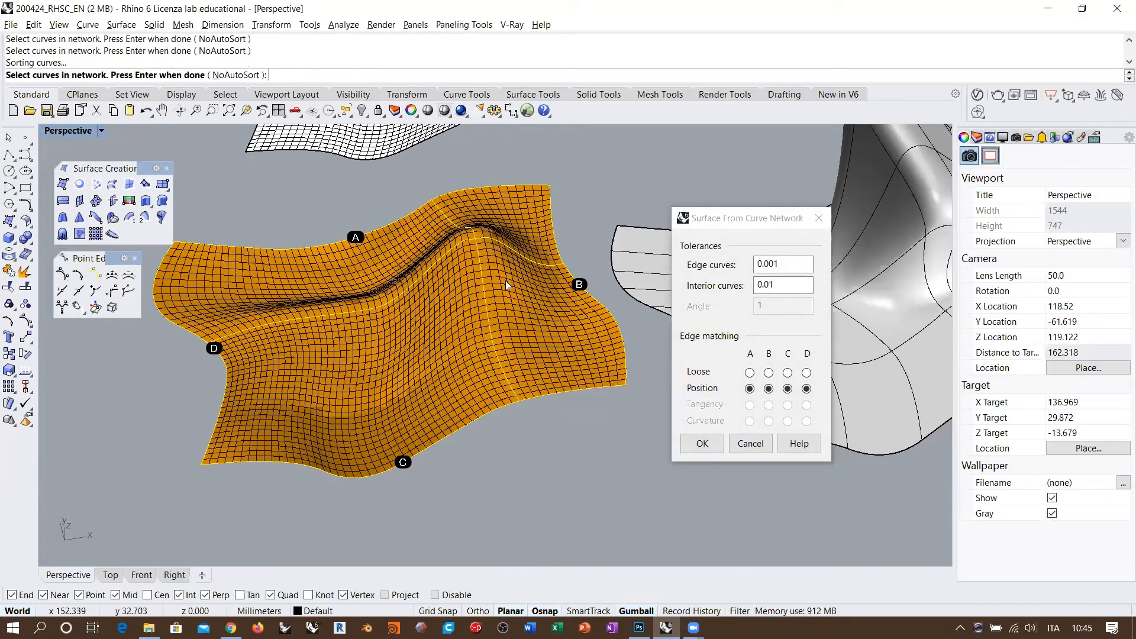
# Check the surface preview around the raised crossing, and set the interior curves tolerance to 1.
pyautogui.moveTo(355, 311); pyautogui.dragTo(469, 235, button='right')
pyautogui.scroll(9, 469, 235)
pyautogui.scroll(2, 469, 235)
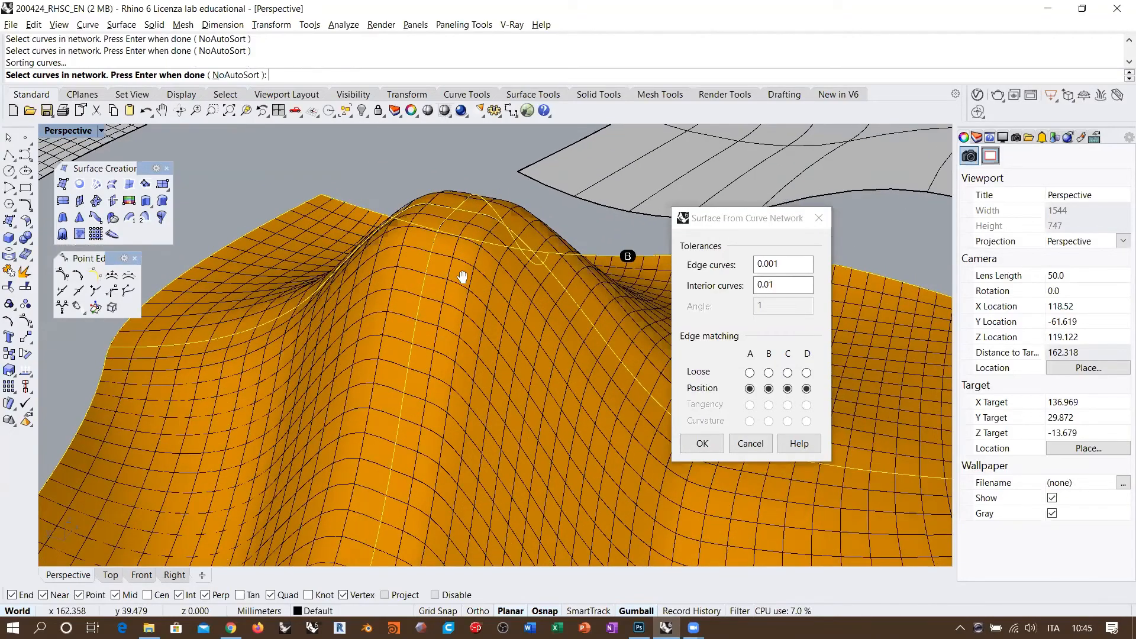
pyautogui.moveTo(473, 278); pyautogui.dragTo(447, 247, button='right')
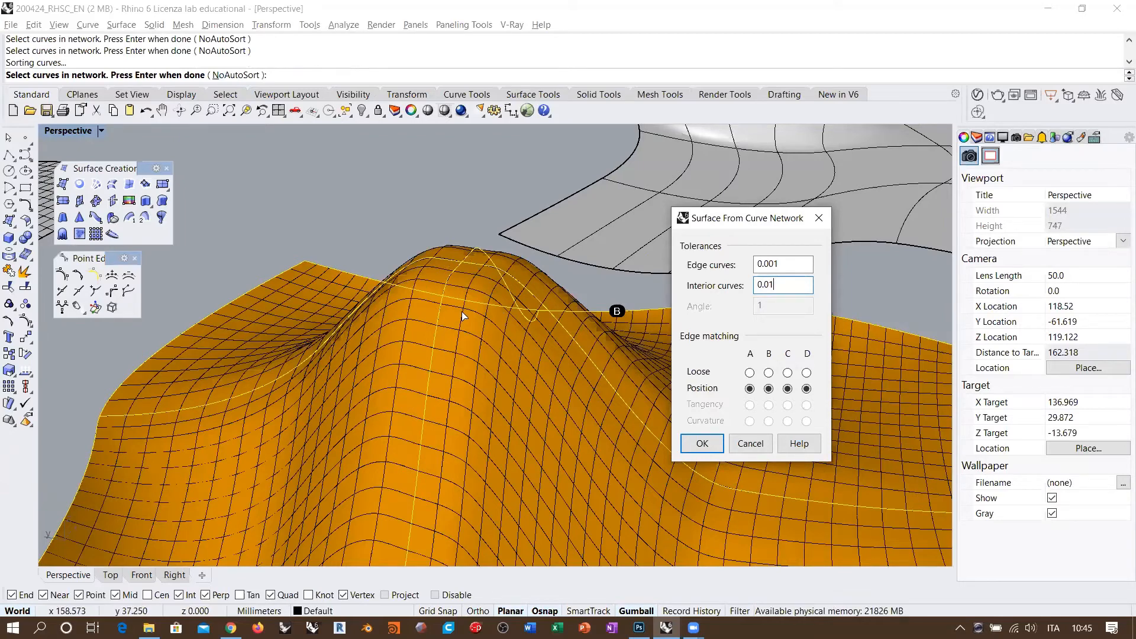
pyautogui.doubleClick(765, 285)
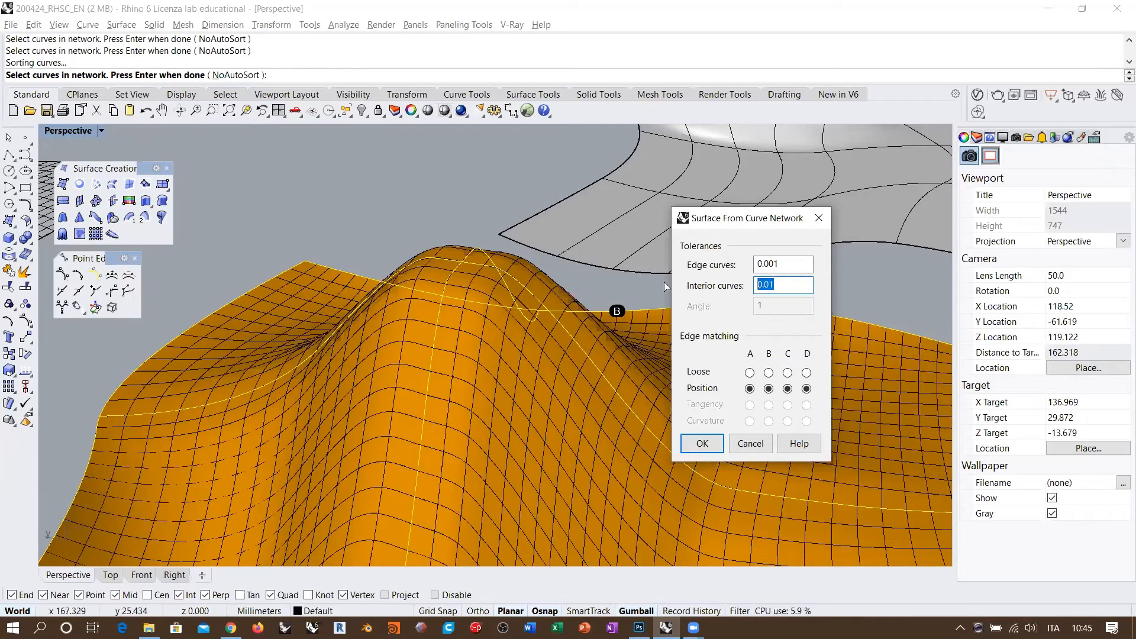
pyautogui.write('1')
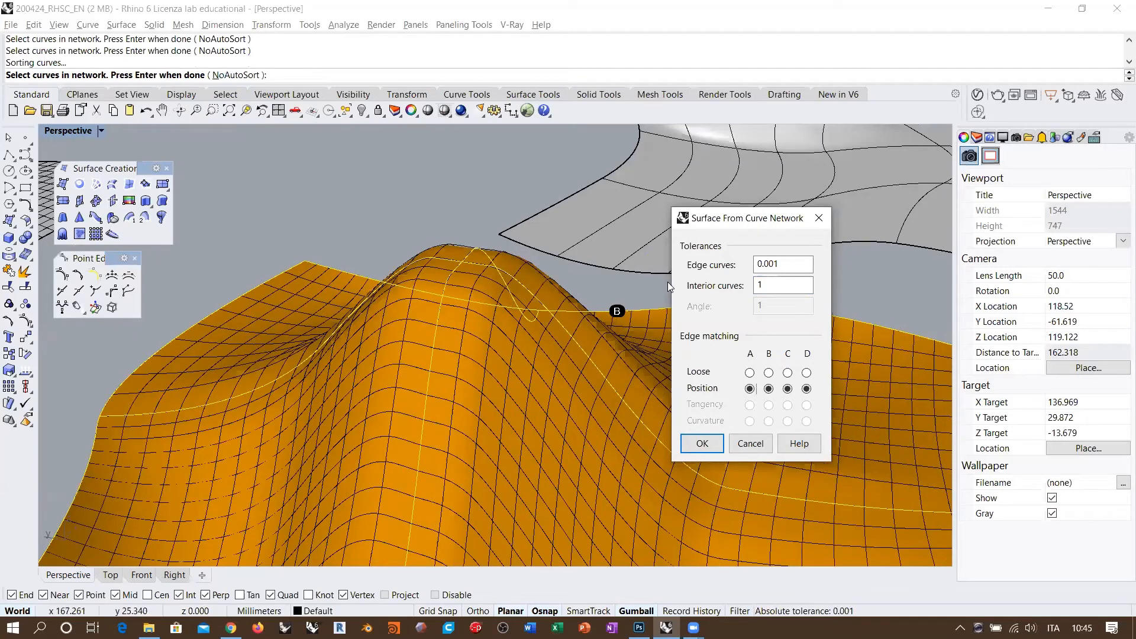
# Check the surface preview closely at the raised crossing, and set the interior curves tolerance to 0.001.
pyautogui.moveTo(511, 363); pyautogui.dragTo(455, 248, button='right')
pyautogui.scroll(4, 456, 249)
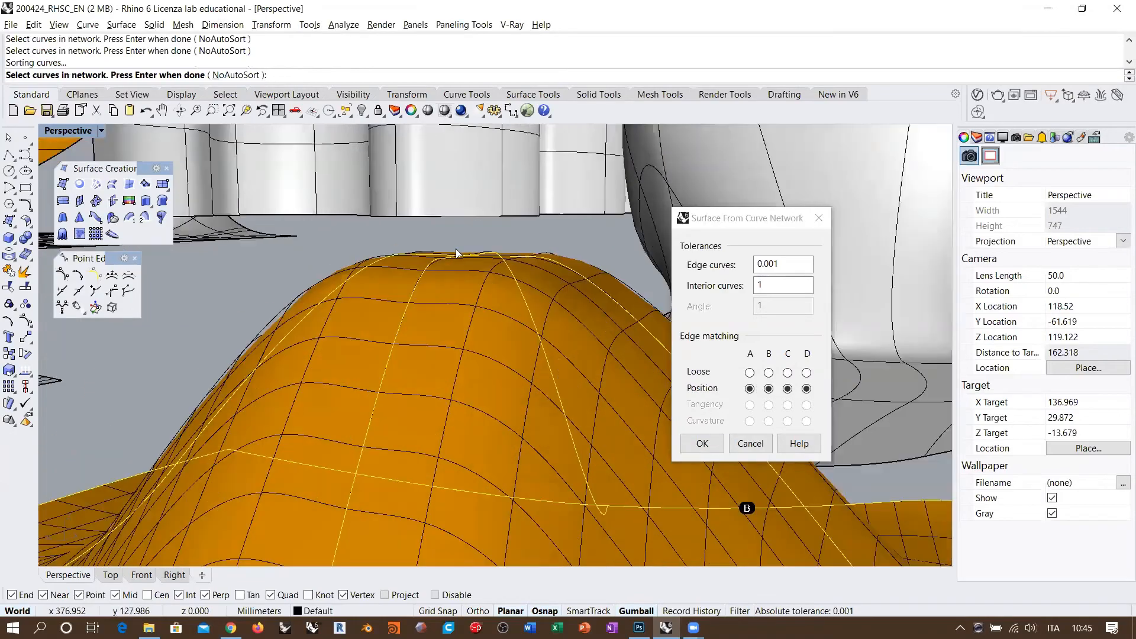
pyautogui.scroll(2, 455, 252)
pyautogui.scroll(2, 302, 269)
pyautogui.scroll(2, 379, 302)
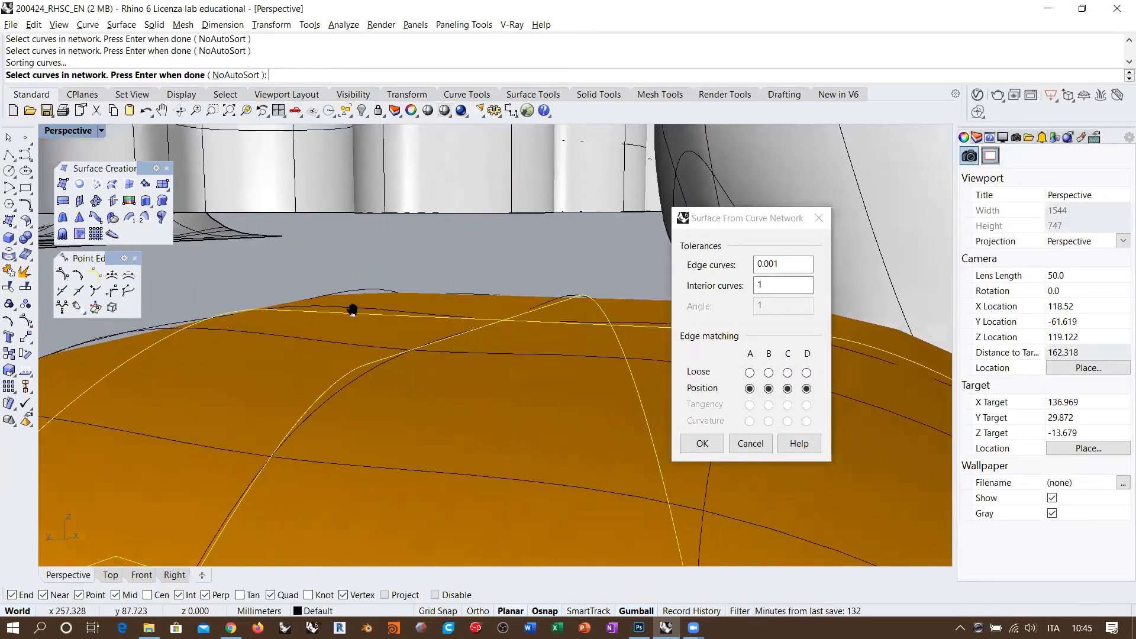
pyautogui.scroll(-3, 446, 273)
pyautogui.keyDown('shift'); pyautogui.moveTo(352, 310); pyautogui.dragTo(436, 285, button='right'); pyautogui.keyUp('shift')
pyautogui.moveTo(771, 285); pyautogui.dragTo(726, 289)
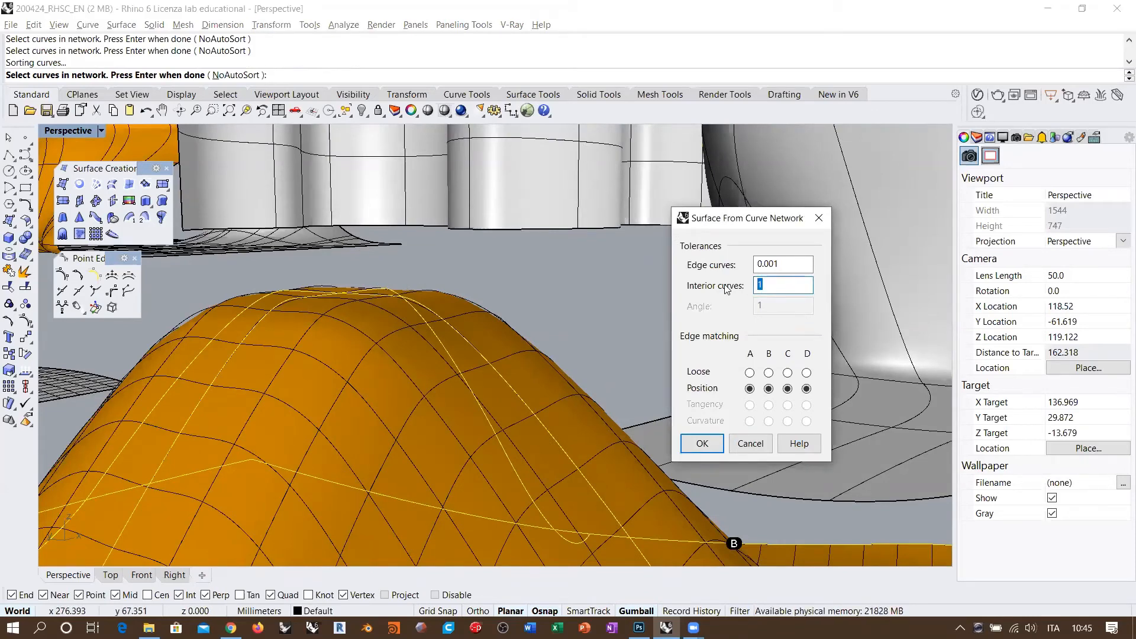
pyautogui.write('0.')
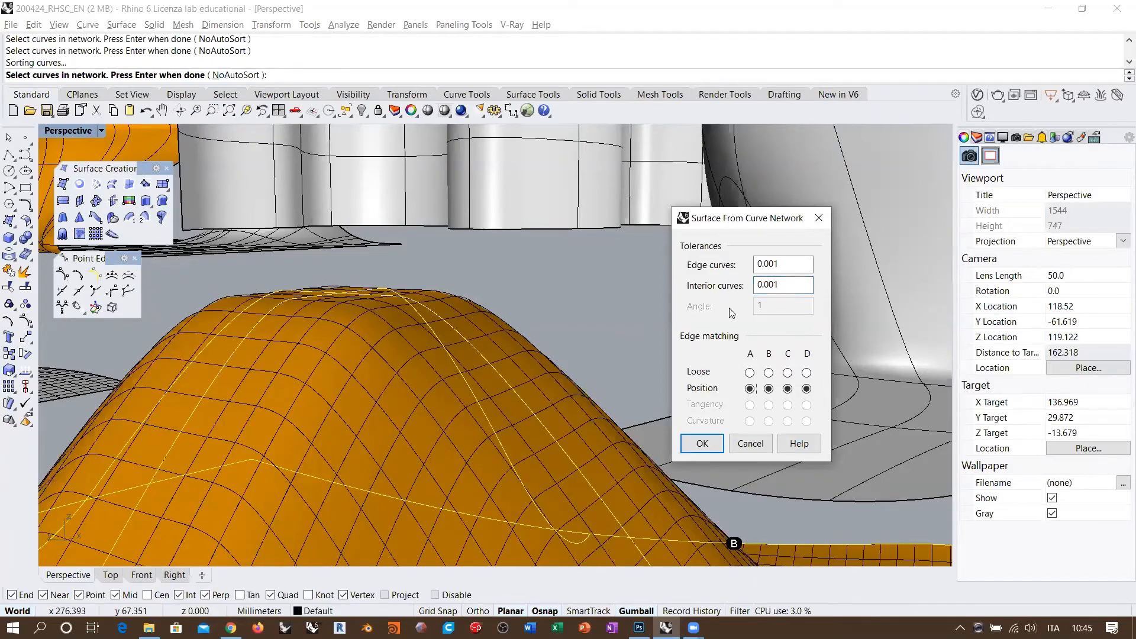
# Set the interior curves tolerance to 0.01 and create the network surface.
pyautogui.keyDown('ctrl'); pyautogui.moveTo(491, 255); pyautogui.dragTo(510, 301, button='right'); pyautogui.keyUp('ctrl')
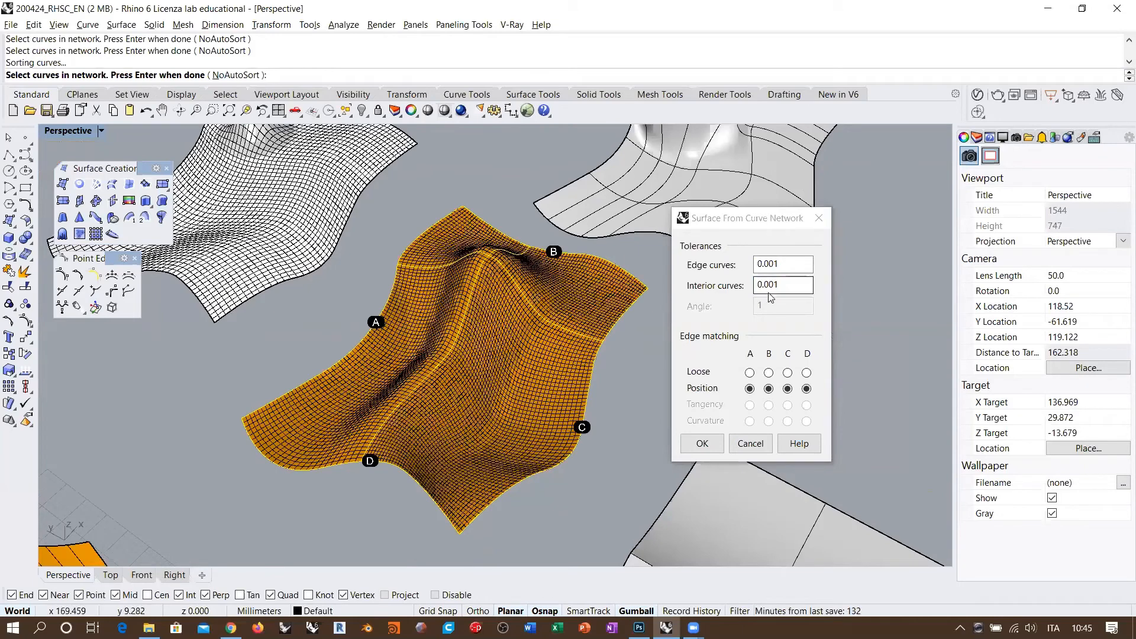
pyautogui.moveTo(768, 285); pyautogui.dragTo(790, 284)
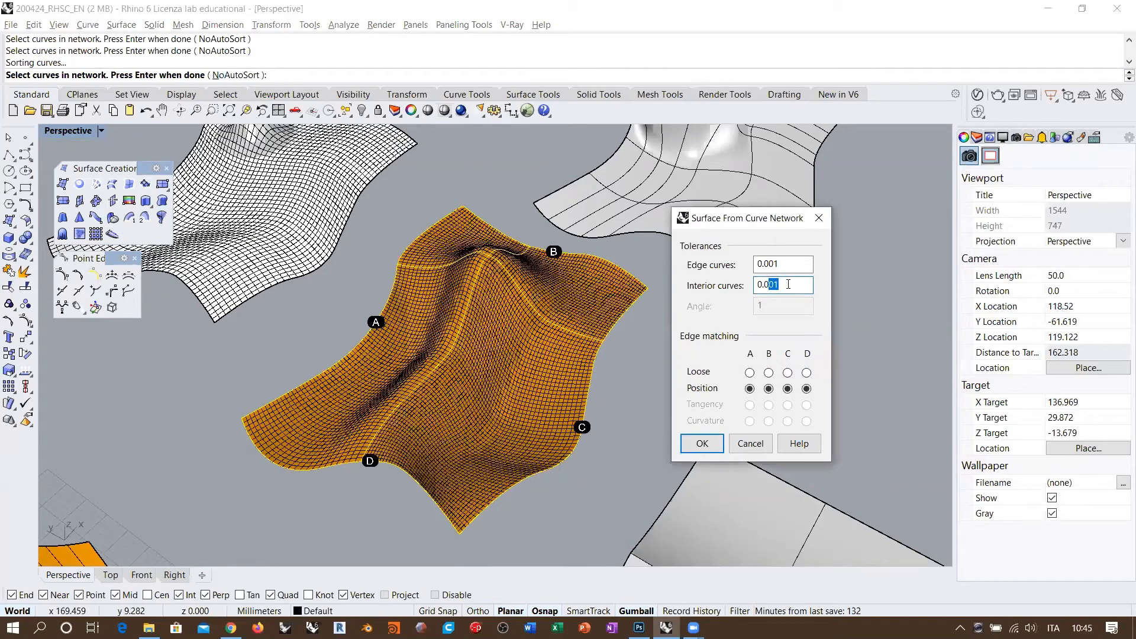
pyautogui.write('1')
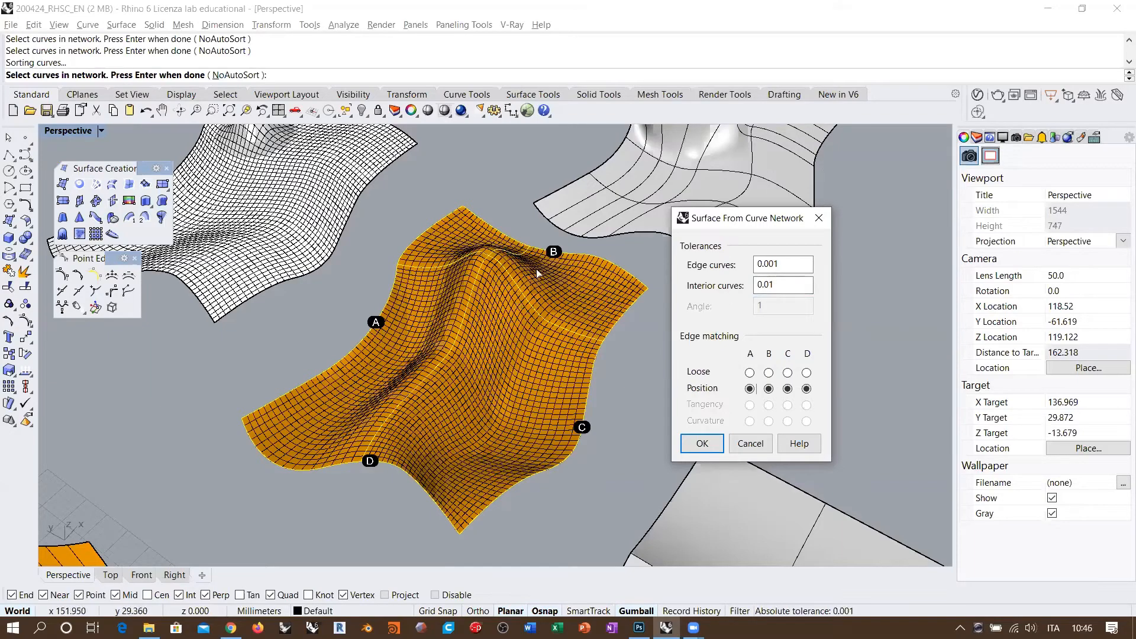
pyautogui.click(703, 444)
# Isolate the new network surface together with its six defining curves.
pyautogui.moveTo(639, 333); pyautogui.dragTo(555, 342, button='right')
pyautogui.moveTo(582, 211); pyautogui.dragTo(195, 468)
pyautogui.middleClick(357, 254)
pyautogui.click(367, 228)
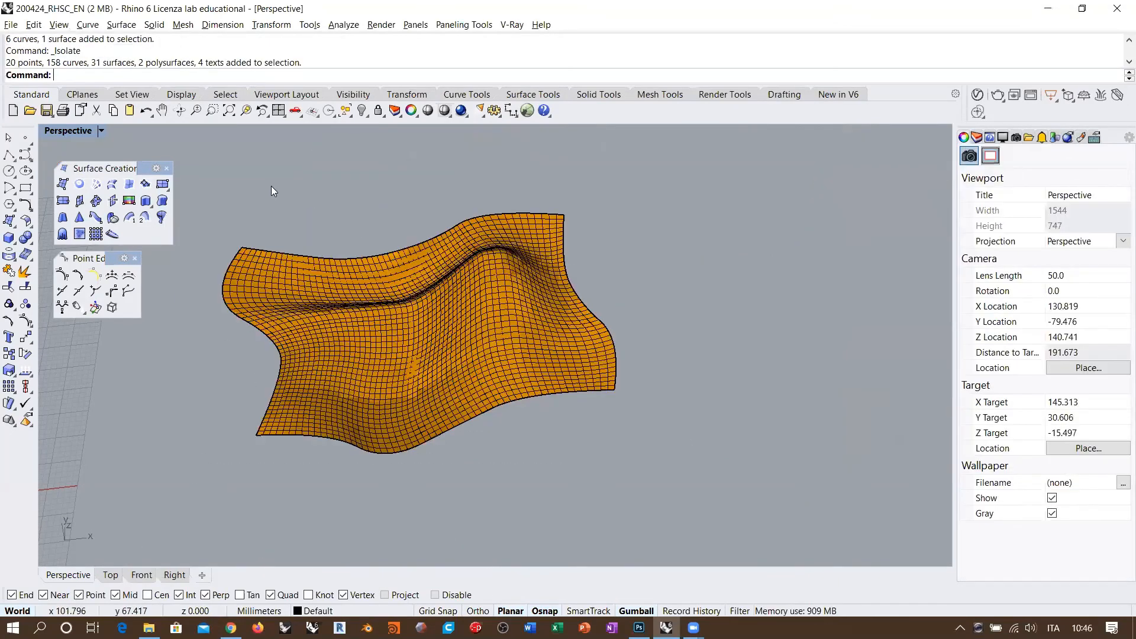
# Examine the isolated surface's profile and raised peak in the Front view and from several sides in Perspective.
pyautogui.click(141, 575)
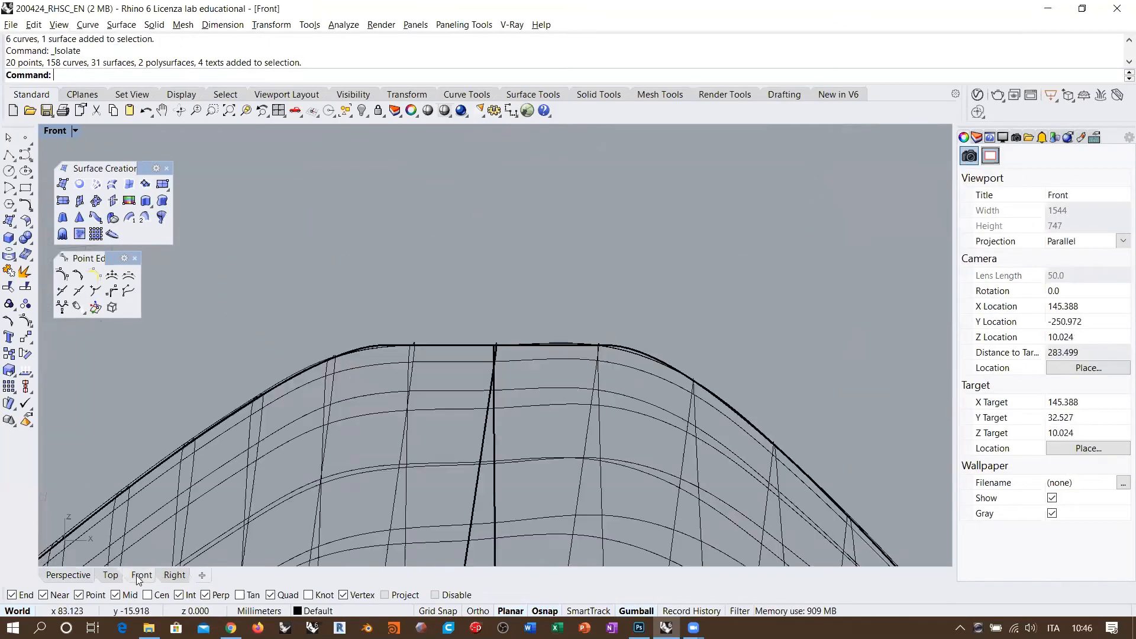
pyautogui.scroll(-3, 520, 314)
pyautogui.moveTo(527, 276); pyautogui.dragTo(612, 334, button='right')
pyautogui.scroll(-2, 612, 334)
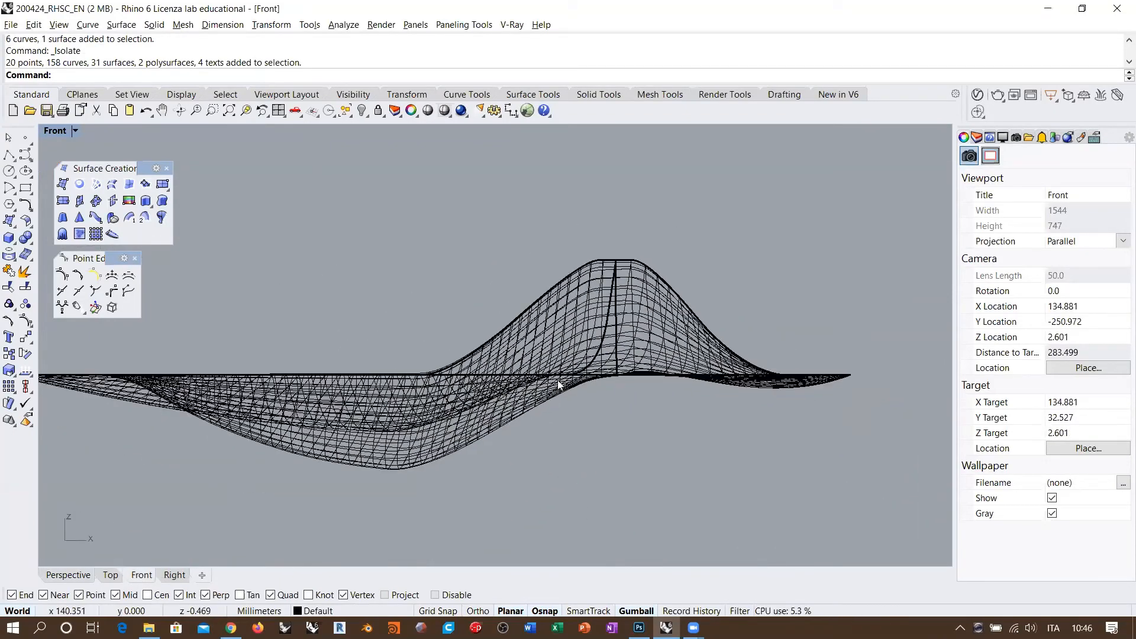
pyautogui.moveTo(548, 385); pyautogui.dragTo(595, 381, button='right')
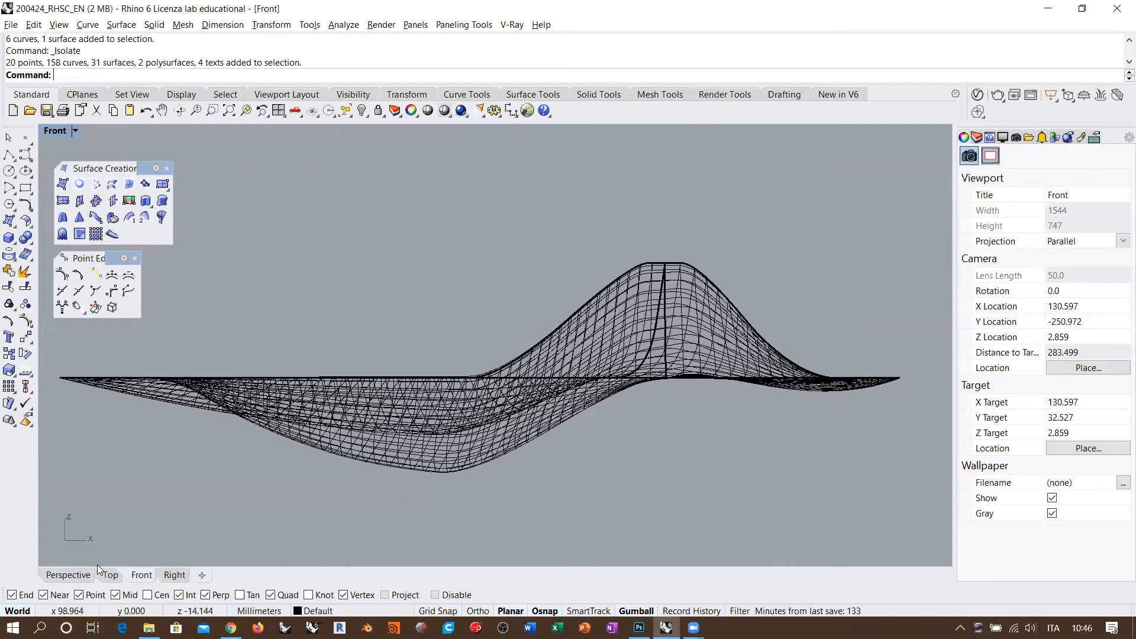
pyautogui.click(68, 575)
pyautogui.moveTo(471, 357); pyautogui.dragTo(527, 275, button='right')
pyautogui.scroll(4, 413, 296)
pyautogui.moveTo(413, 296); pyautogui.dragTo(675, 278, button='right')
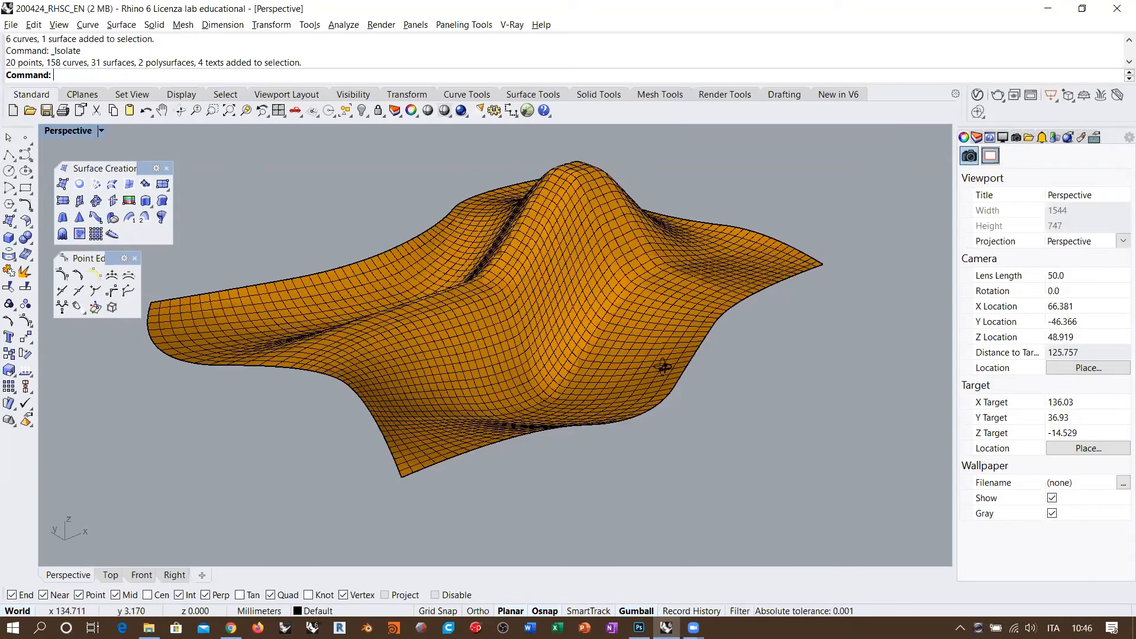
pyautogui.moveTo(663, 367); pyautogui.dragTo(704, 376, button='right')
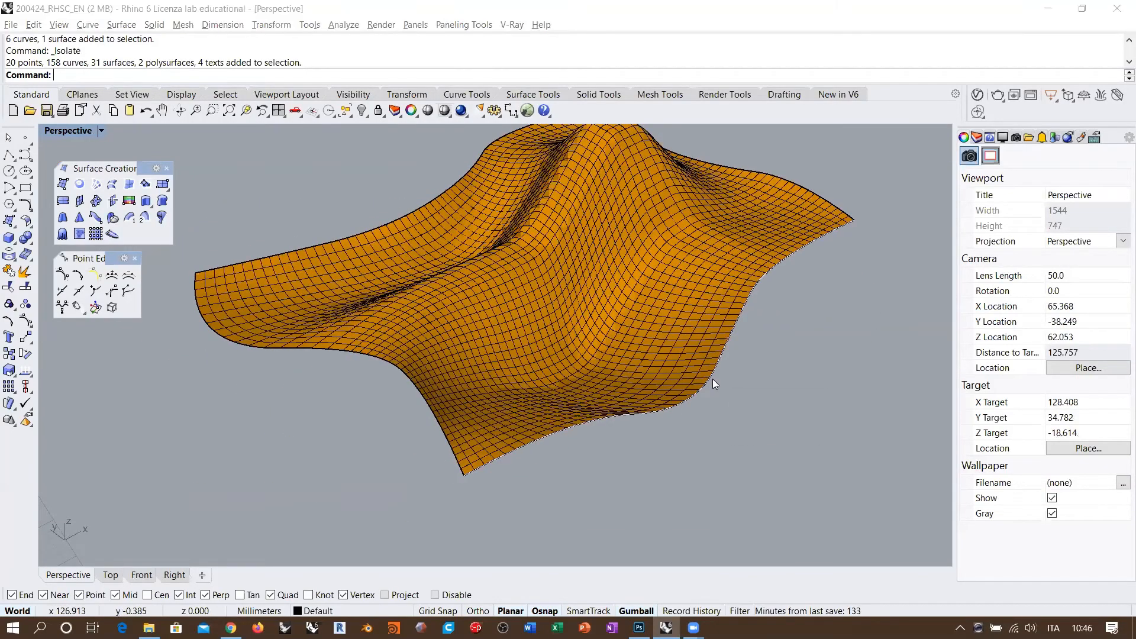
# Select the two long boundary curves and the long interior curve between them, without the surface, and examine how the surface follows them.
pyautogui.click(713, 379)
pyautogui.click(746, 413)
pyautogui.keyDown('shift'); pyautogui.click(446, 279); pyautogui.keyUp('shift')
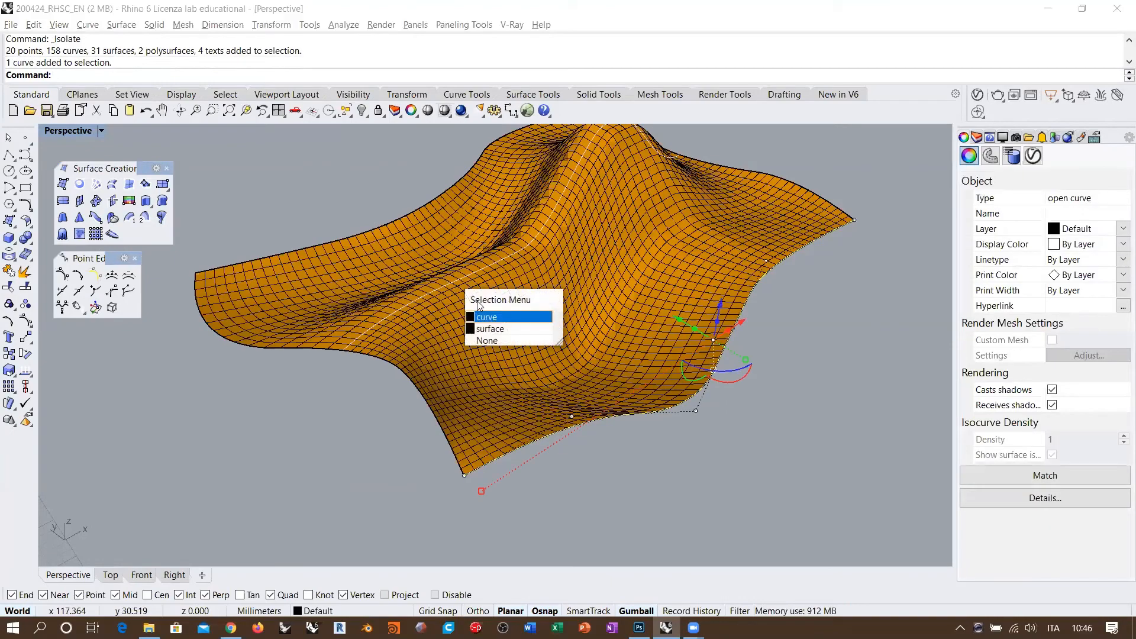
pyautogui.click(493, 320)
pyautogui.keyDown('shift'); pyautogui.click(371, 251); pyautogui.keyUp('shift')
pyautogui.keyDown('shift'); pyautogui.click(345, 235); pyautogui.keyUp('shift')
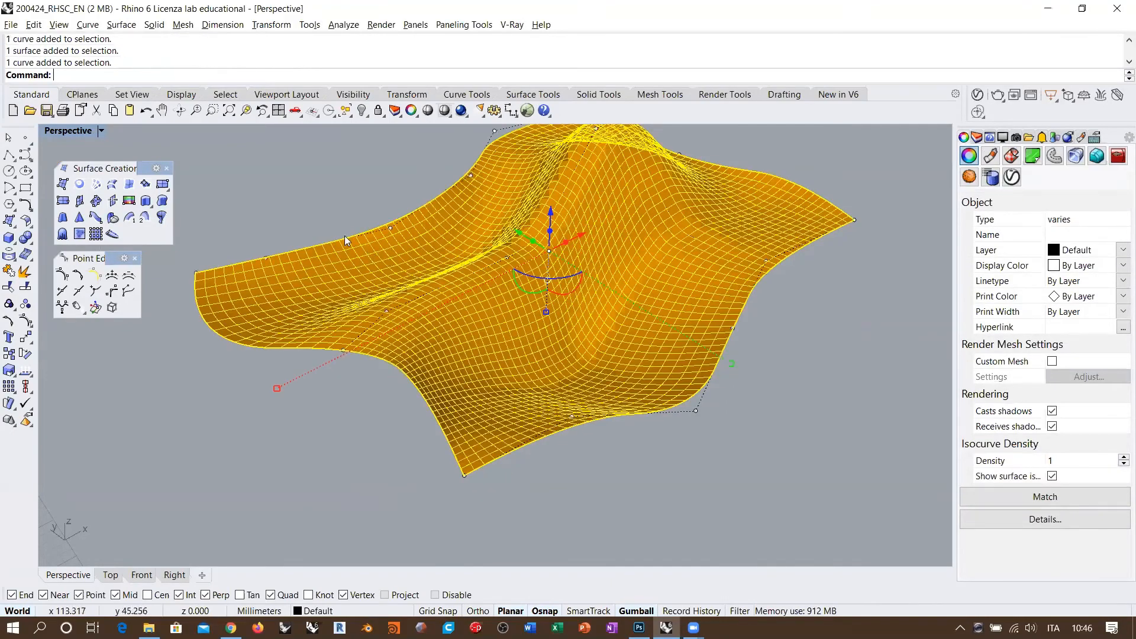
pyautogui.keyDown('ctrl'); pyautogui.click(510, 307); pyautogui.keyUp('ctrl')
pyautogui.moveTo(510, 307); pyautogui.dragTo(578, 272, button='right')
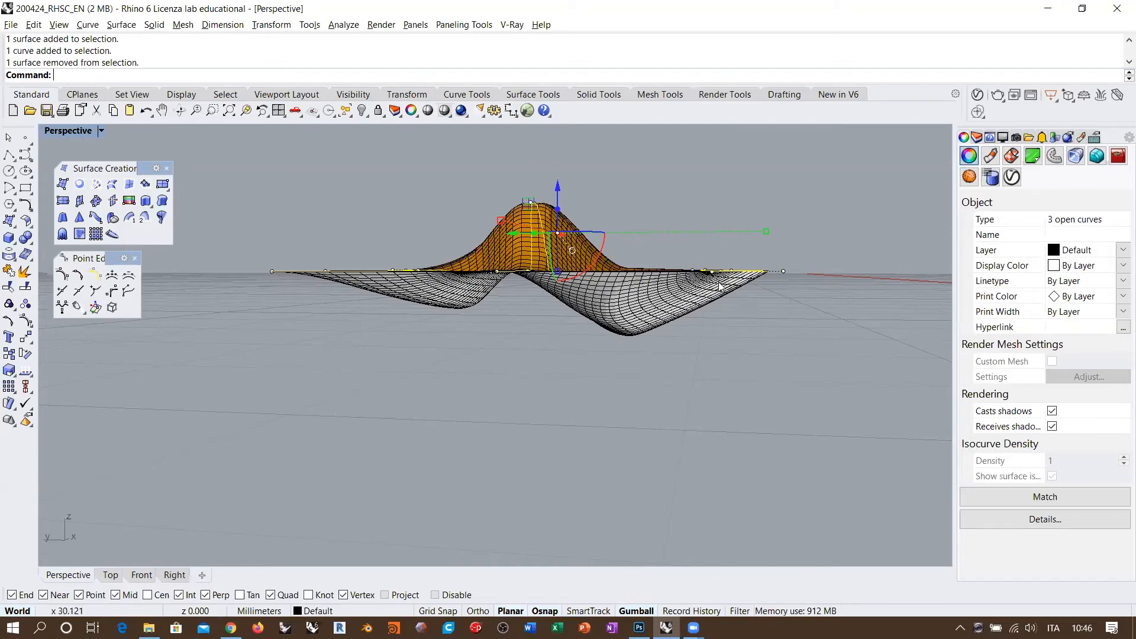
pyautogui.moveTo(721, 286); pyautogui.dragTo(577, 337, button='right')
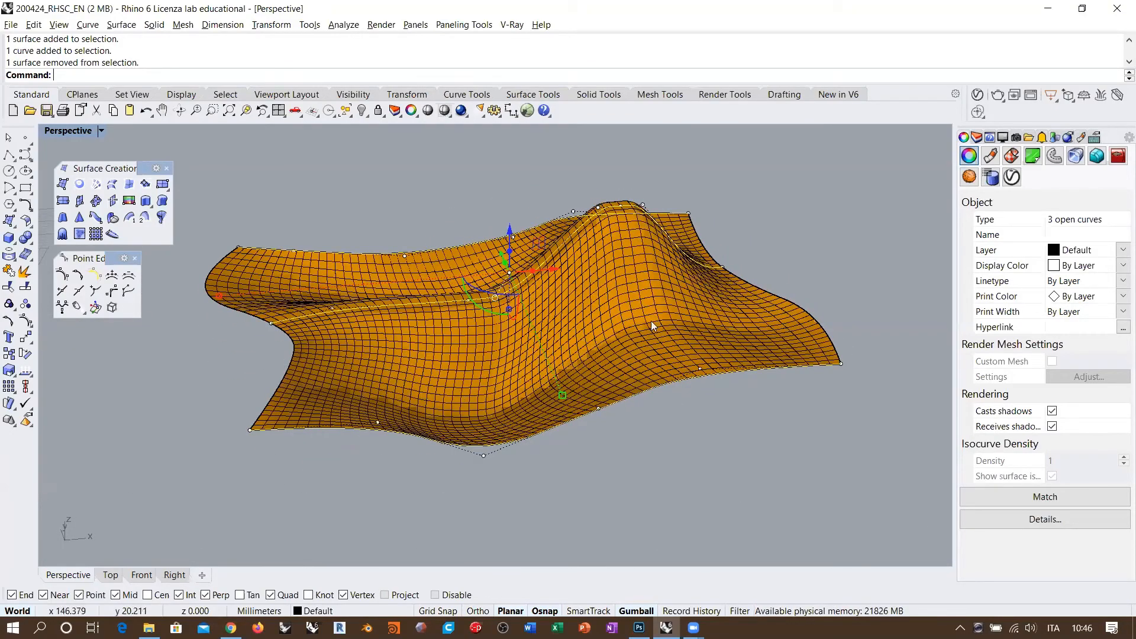
pyautogui.moveTo(592, 323); pyautogui.dragTo(587, 162, button='right')
# Add the crossing interior curve to the selection and compare the selected curves with the surface from several sides.
pyautogui.keyDown('shift'); pyautogui.click(633, 230); pyautogui.keyUp('shift')
pyautogui.click(662, 263)
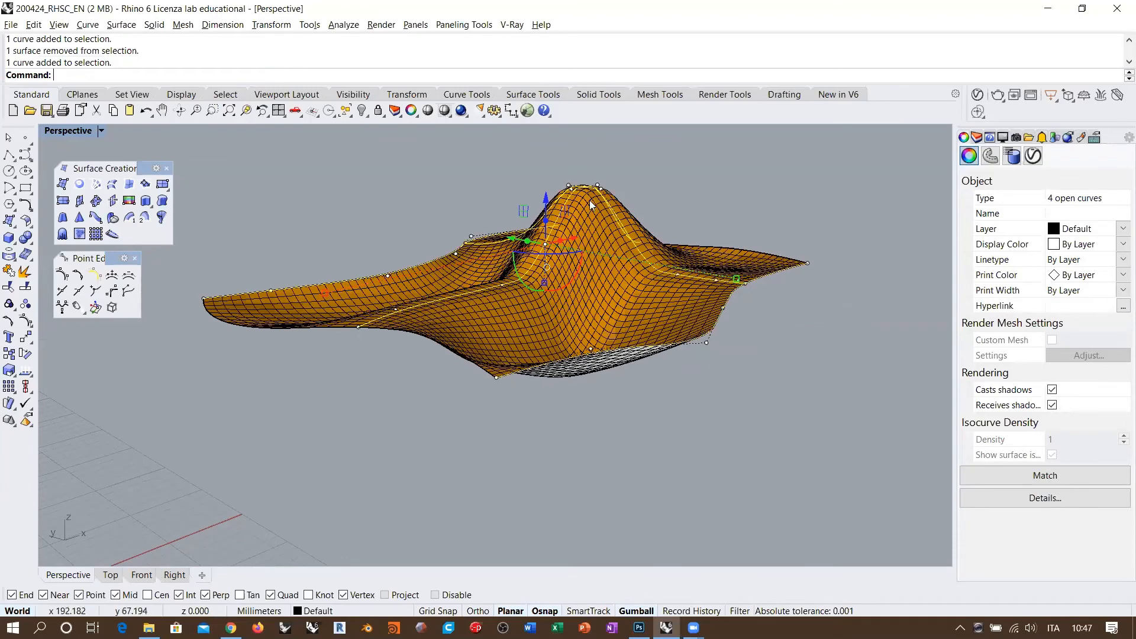
pyautogui.moveTo(610, 214); pyautogui.dragTo(629, 381, button='right')
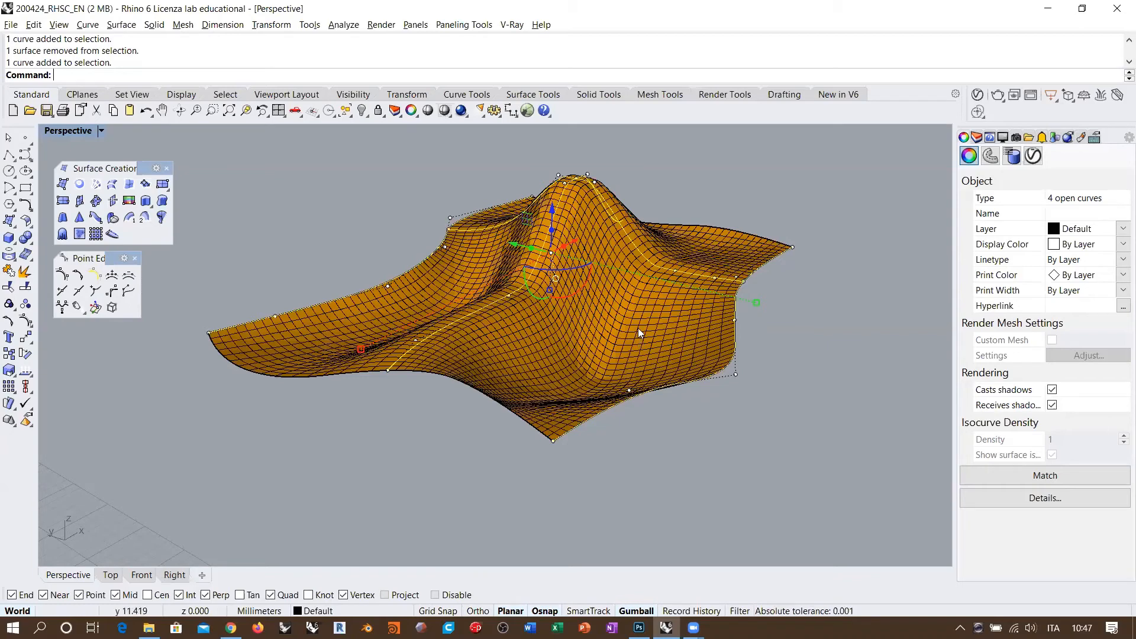
pyautogui.moveTo(590, 329); pyautogui.dragTo(505, 328, button='right')
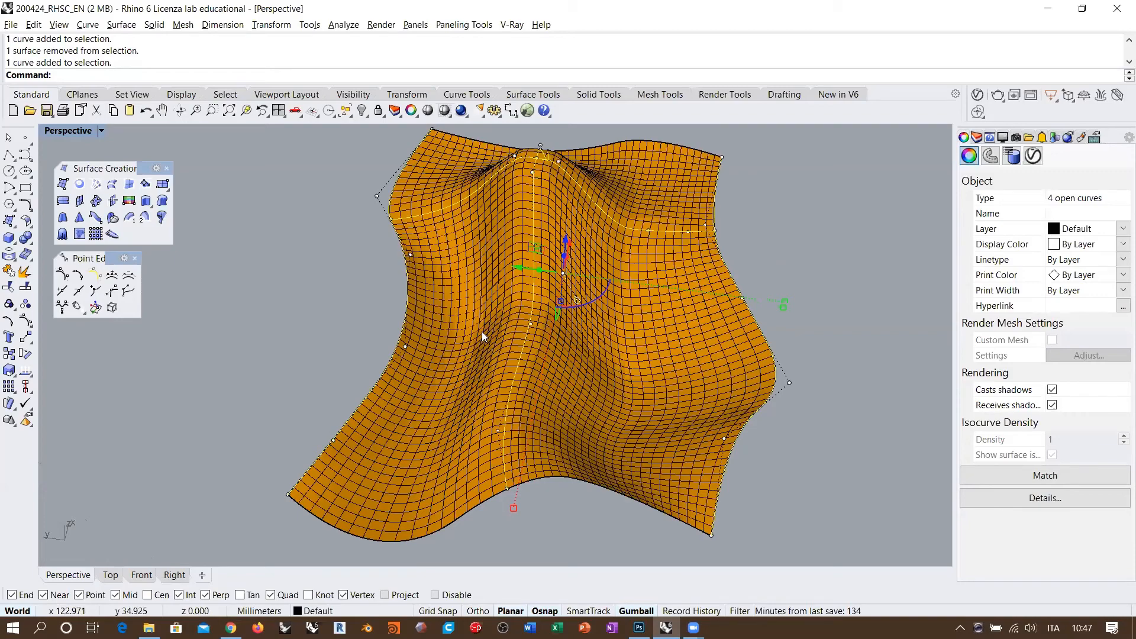
# Delete the network surface, keeping its boundary and interior curves.
pyautogui.moveTo(629, 336); pyautogui.dragTo(582, 366, button='right')
pyautogui.click(576, 376)
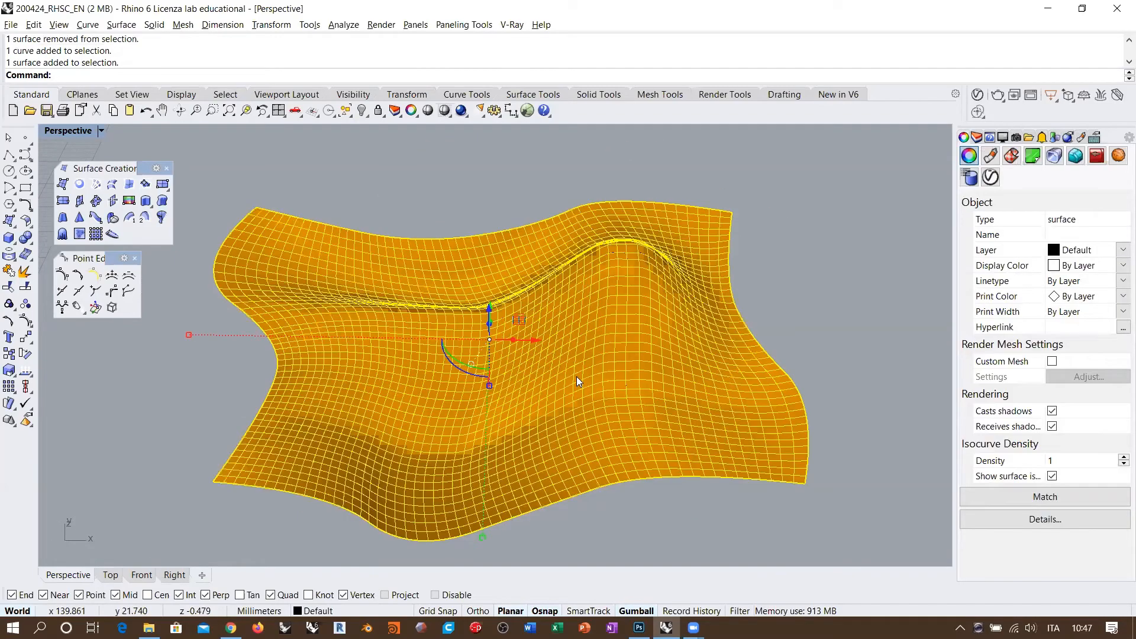
pyautogui.press('Delete')
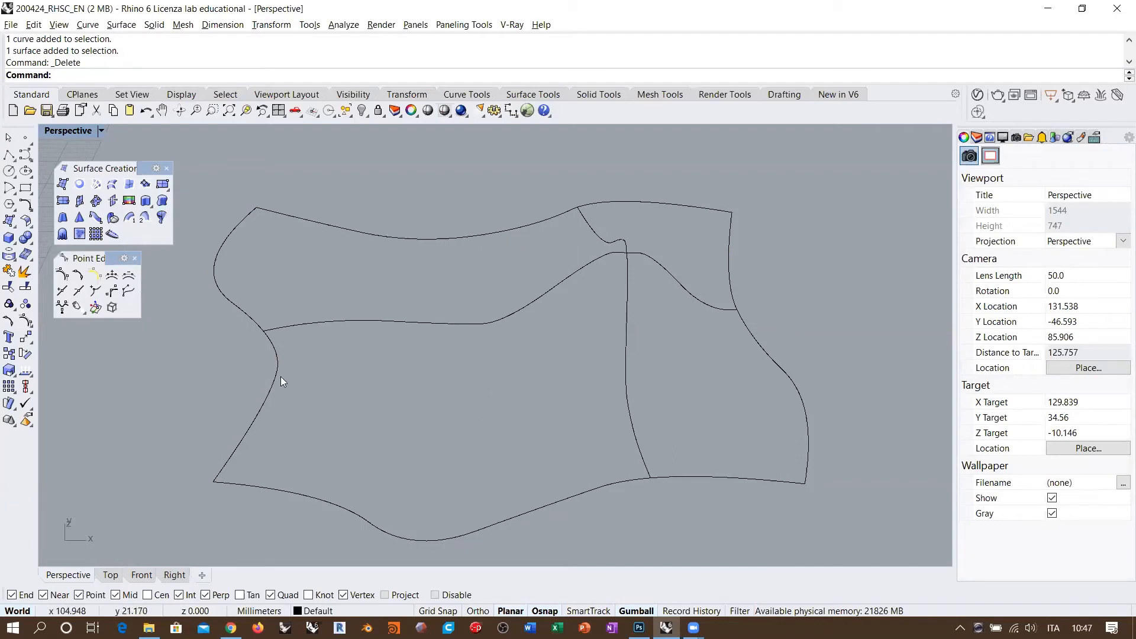
# Examine the bare curve network, highlighting the two interior curves that cross at the raised peak.
pyautogui.moveTo(651, 384); pyautogui.dragTo(583, 344, button='right')
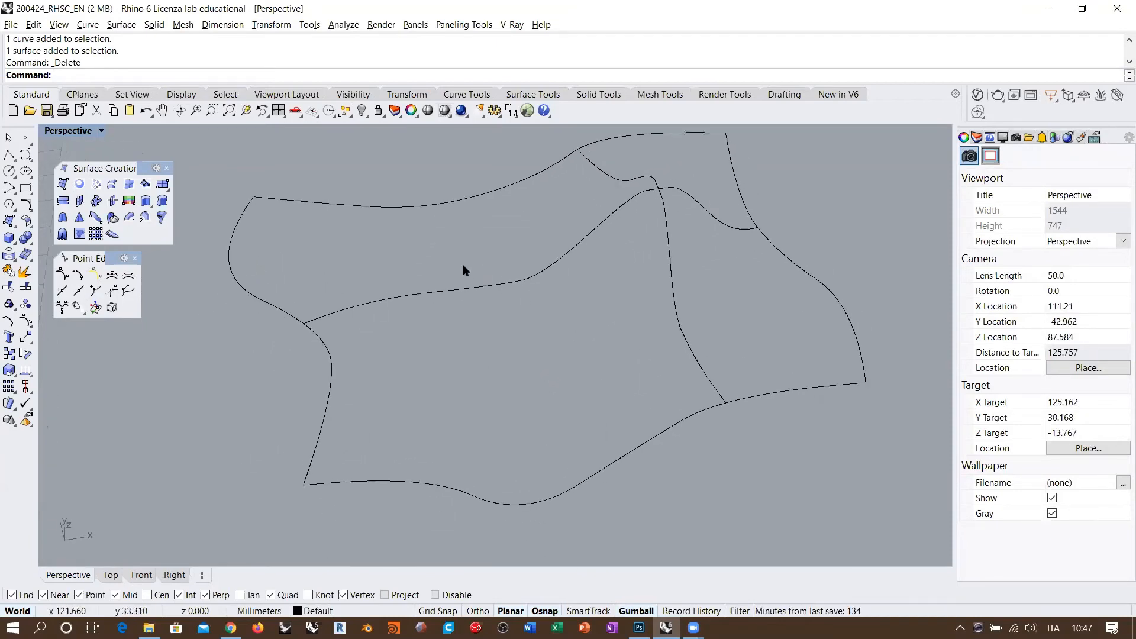
pyautogui.moveTo(464, 270); pyautogui.dragTo(620, 361, button='right')
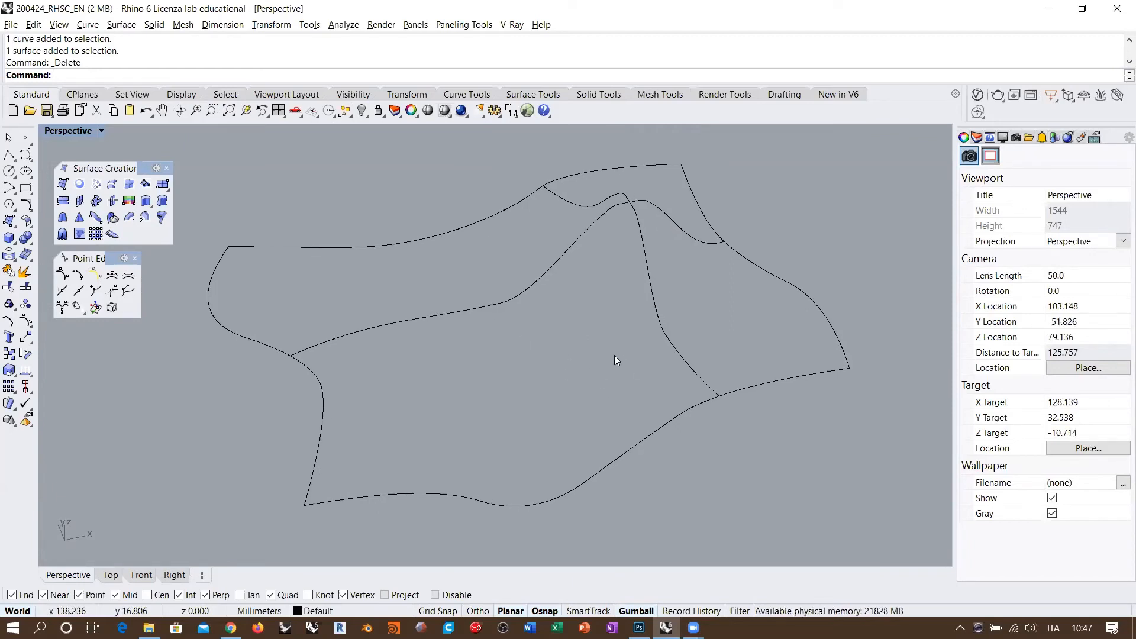
pyautogui.moveTo(612, 324)
pyautogui.mouseDown(button='right')
pyautogui.moveTo(629, 299)
pyautogui.moveTo(622, 306)
pyautogui.mouseUp(button='right')
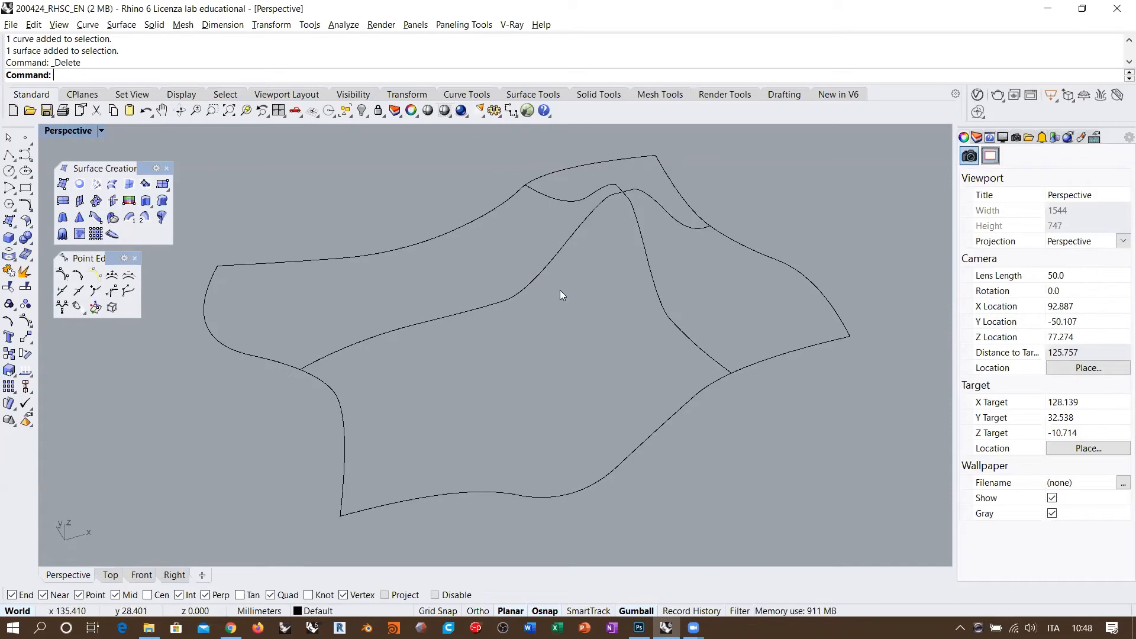
pyautogui.moveTo(670, 253); pyautogui.dragTo(573, 200)
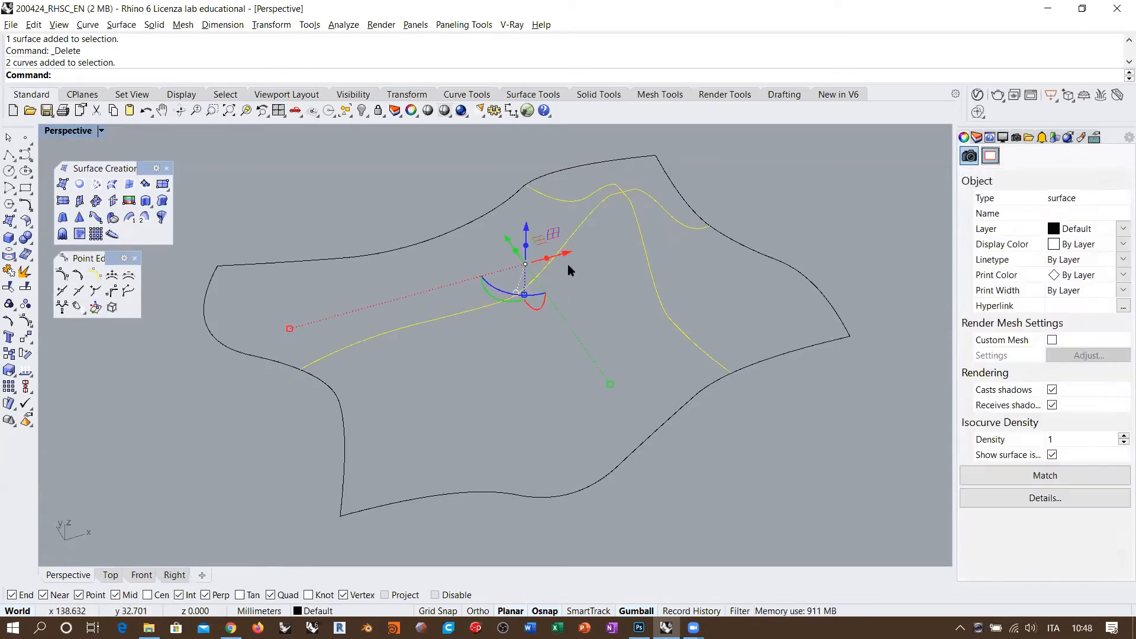
pyautogui.press('Escape')
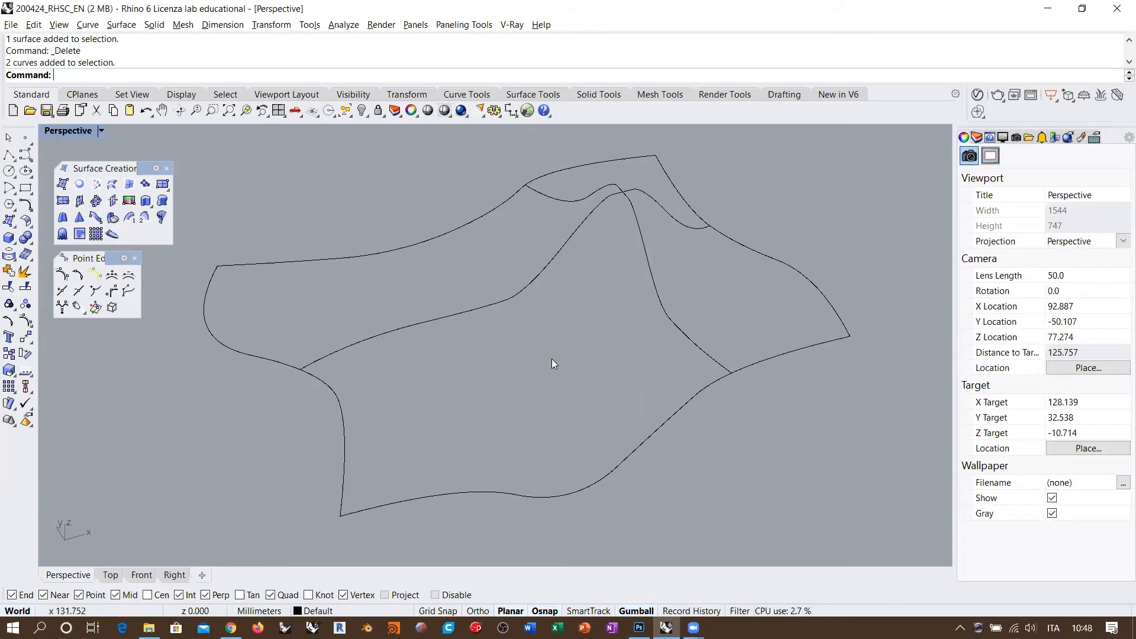
# Draw a degree 2 control-point curve with nine points between the two long boundary curves, crossing the long interior curve away from the peak.
pyautogui.click(26, 155)
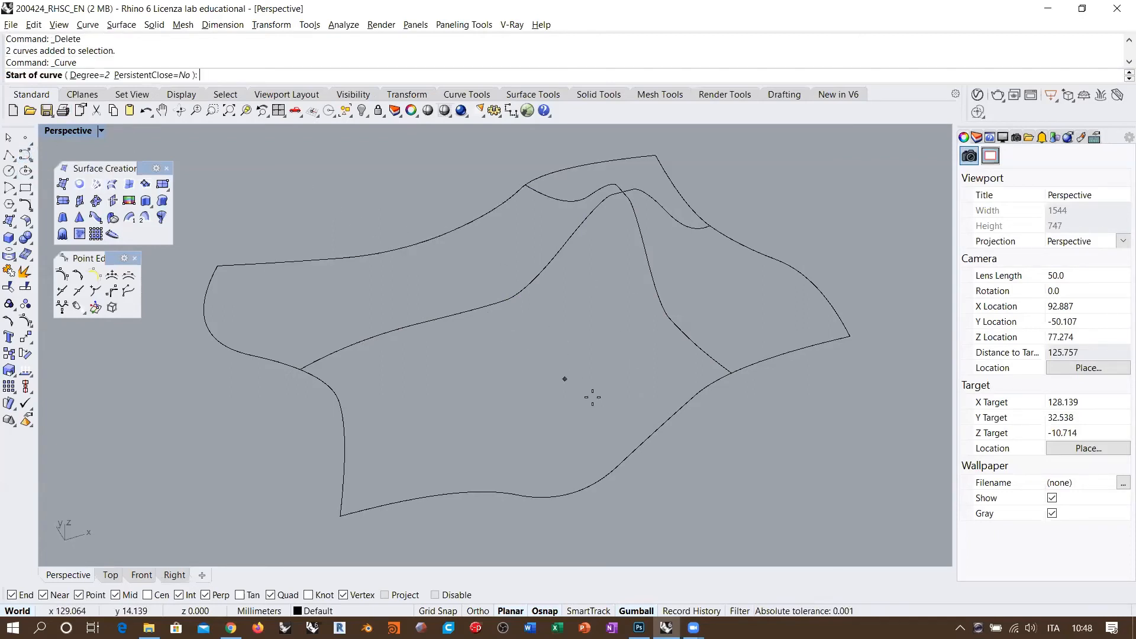
pyautogui.click(623, 459)
pyautogui.click(582, 442)
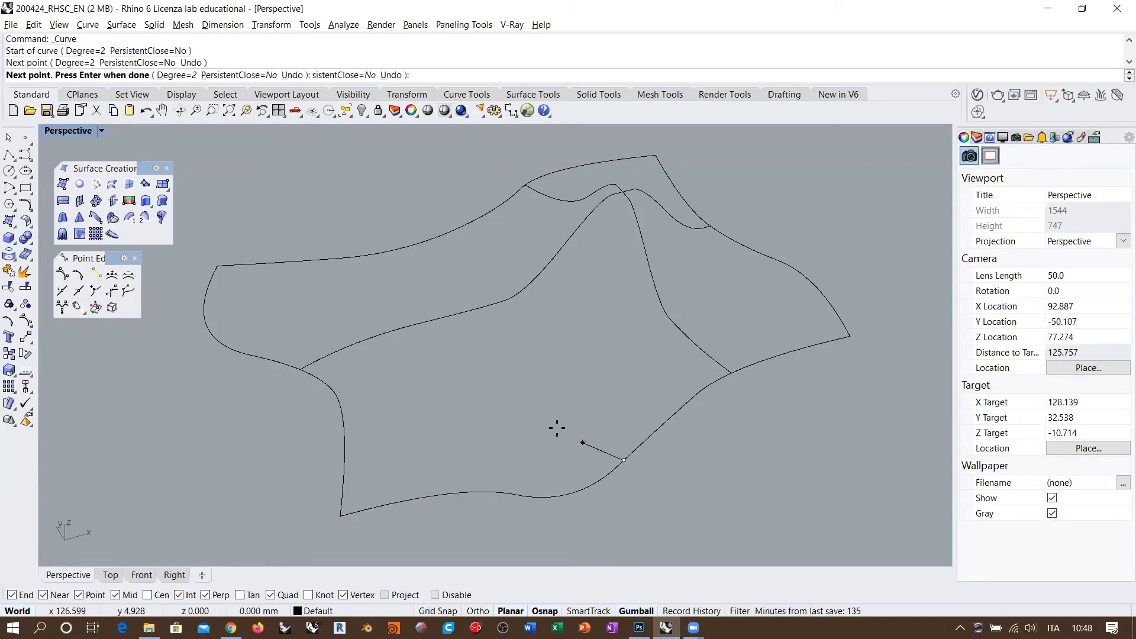
pyautogui.click(541, 405)
pyautogui.click(521, 371)
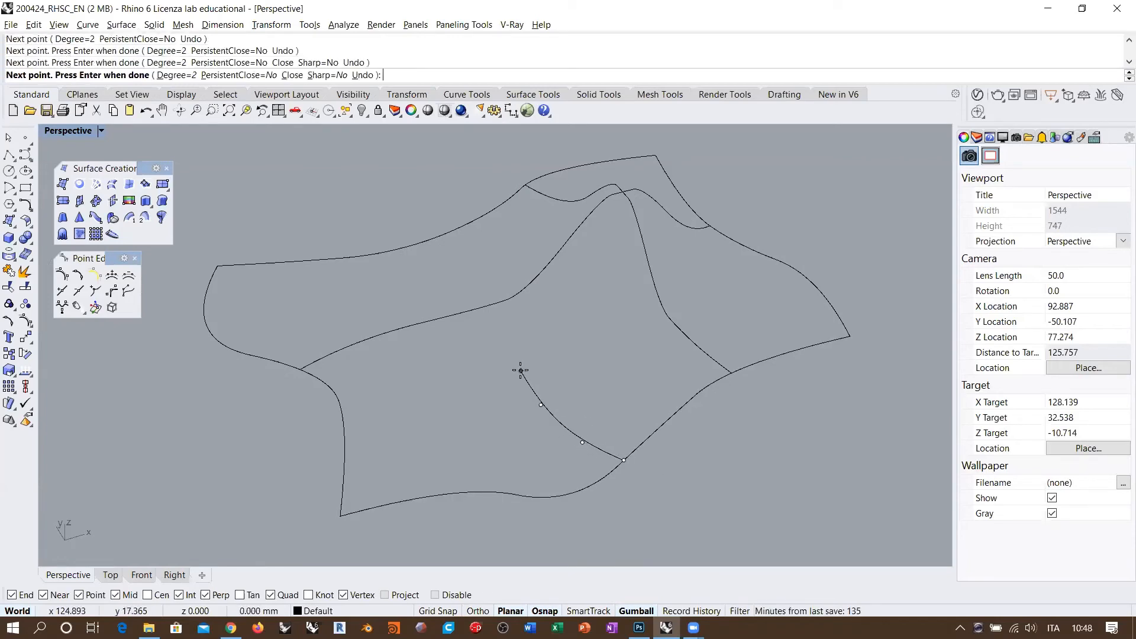
pyautogui.click(496, 342)
pyautogui.click(468, 310)
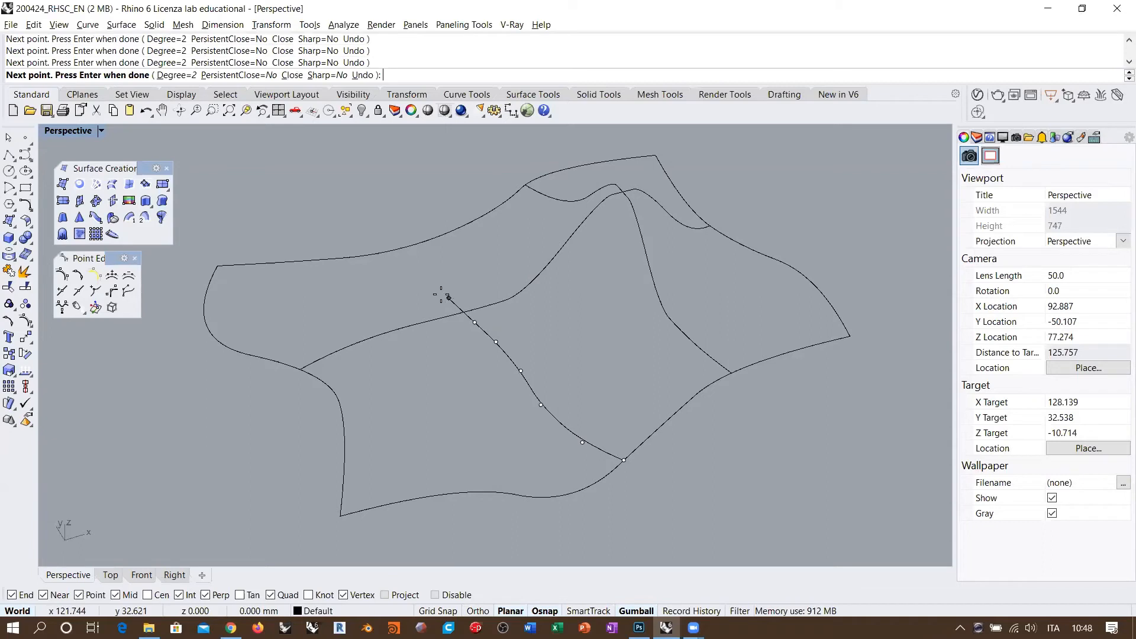
pyautogui.click(449, 298)
pyautogui.click(420, 265)
pyautogui.click(408, 246)
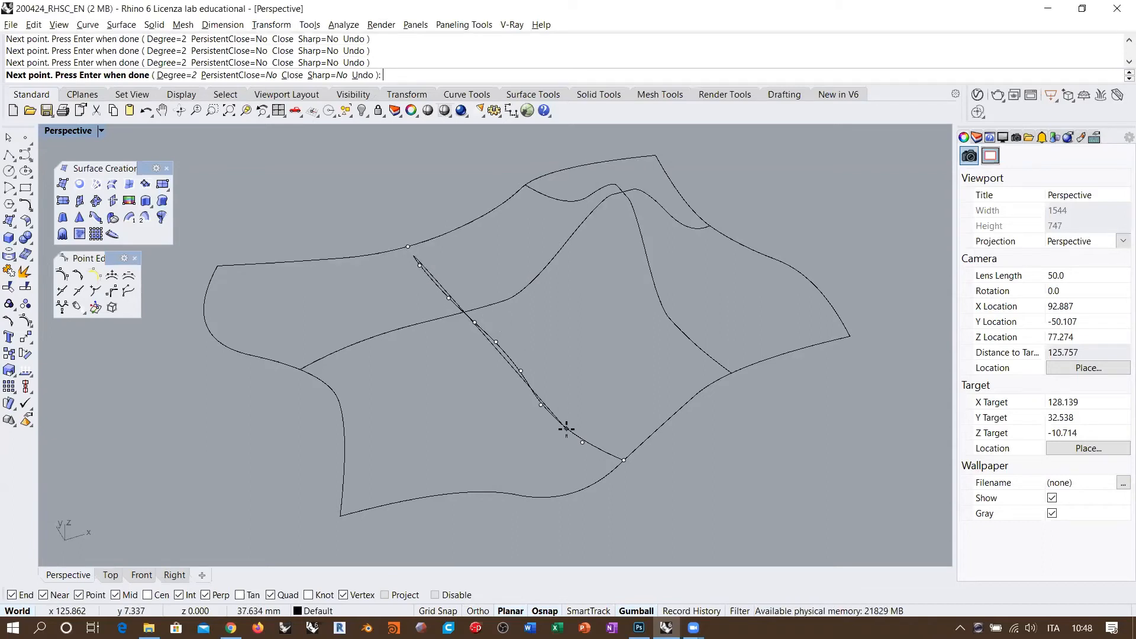
pyautogui.press('Return')
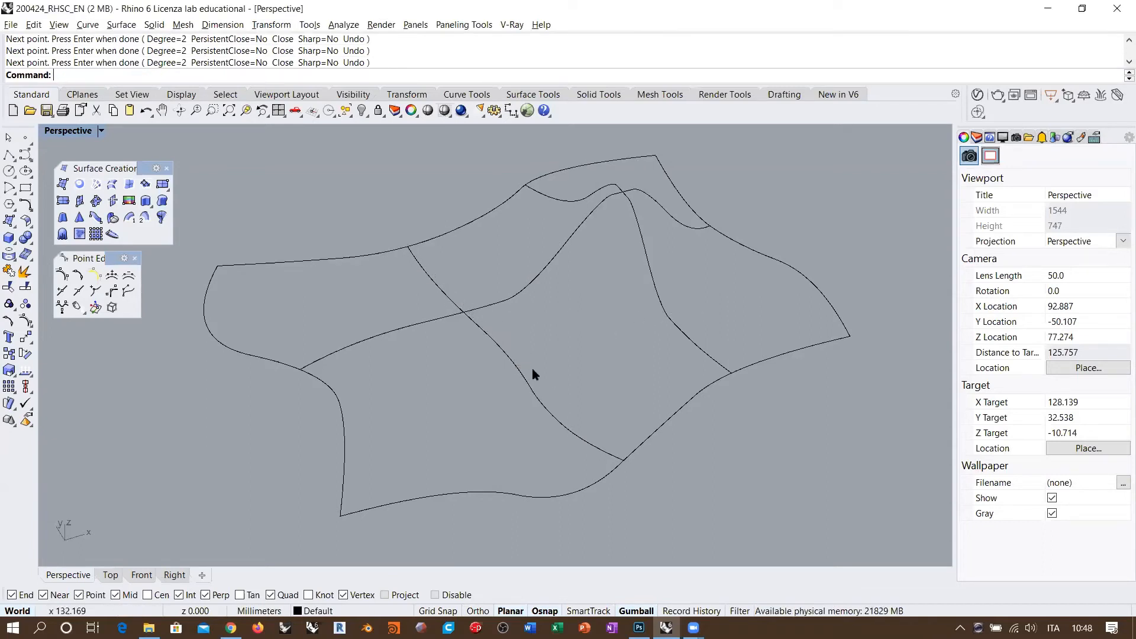
# Draw a degree 2 control-point curve with closely spaced points between the two short boundary curves, crossing both transverse interior curves beside the peak.
pyautogui.moveTo(734, 322); pyautogui.dragTo(437, 399, button='right')
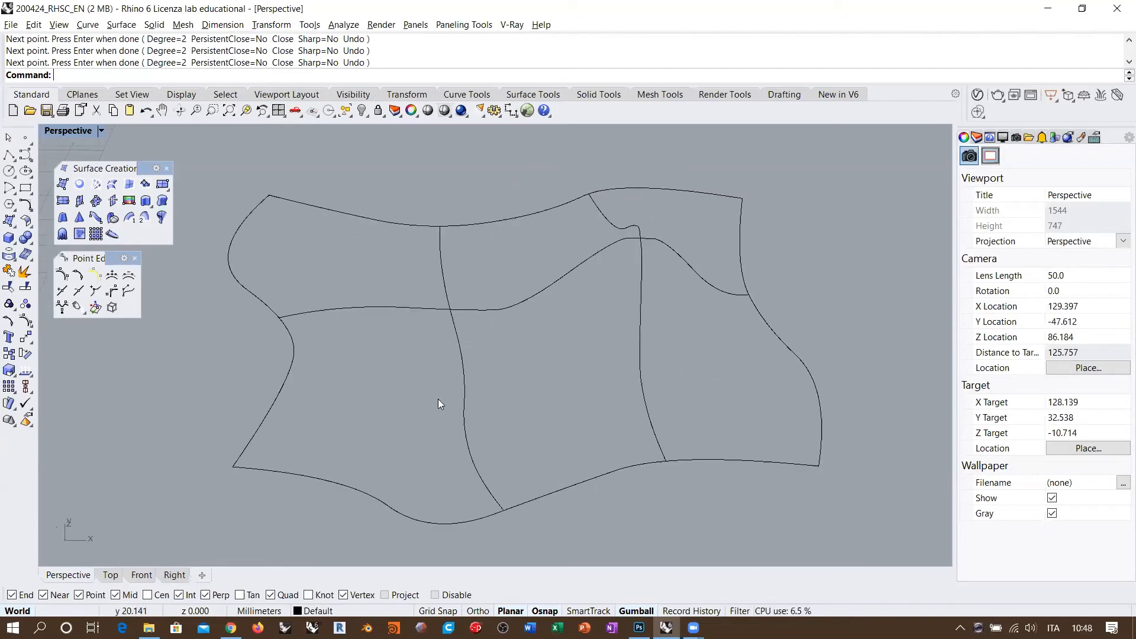
pyautogui.press('Return')
pyautogui.click(277, 398)
pyautogui.click(307, 410)
pyautogui.click(349, 413)
pyautogui.click(387, 414)
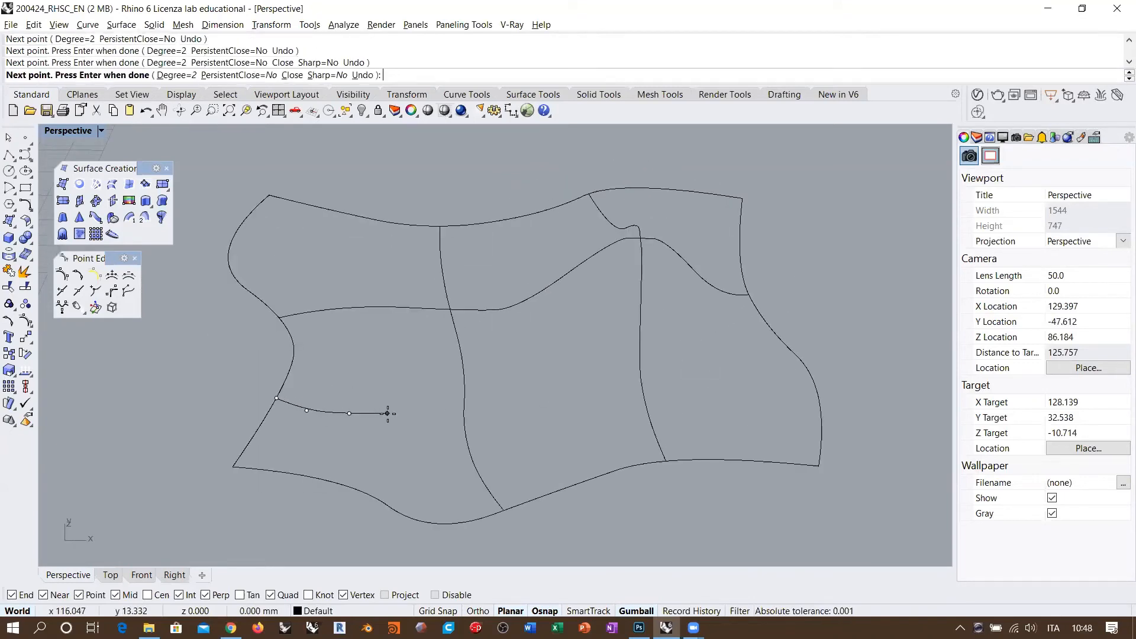
pyautogui.click(426, 417)
pyautogui.click(450, 416)
pyautogui.click(480, 418)
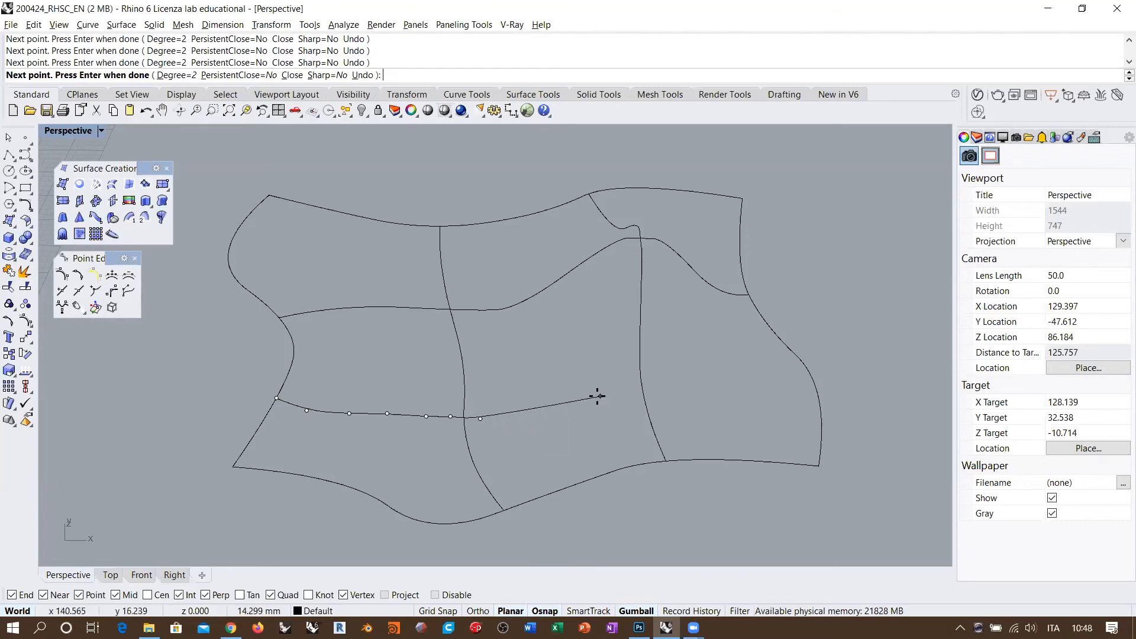
pyautogui.click(517, 418)
pyautogui.click(545, 418)
pyautogui.click(578, 416)
pyautogui.click(610, 413)
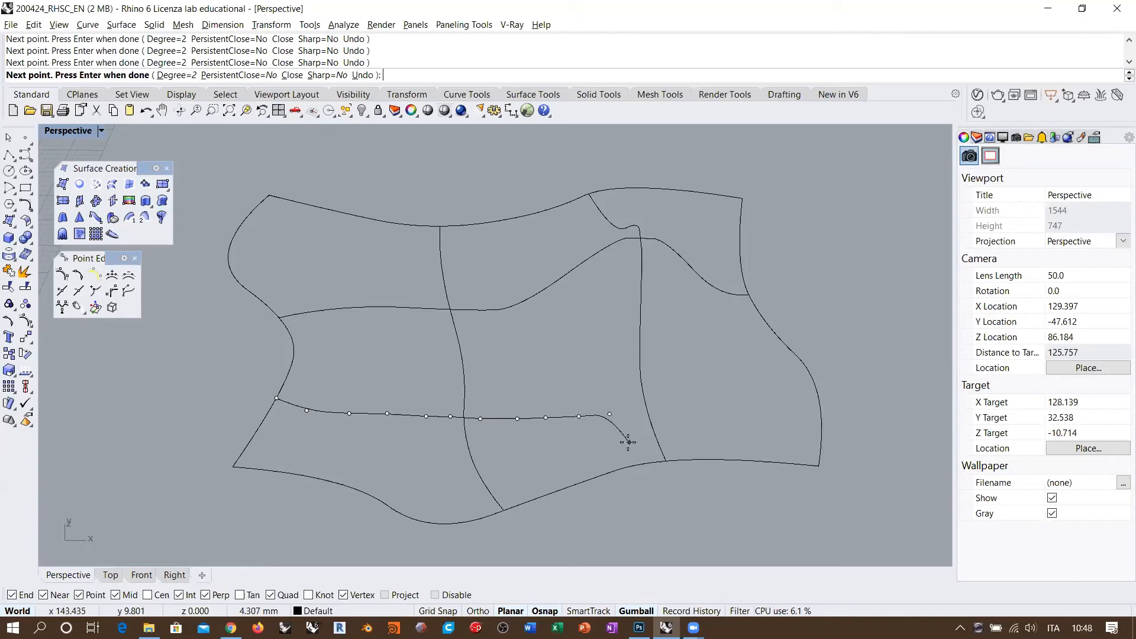
pyautogui.click(637, 414)
pyautogui.click(662, 410)
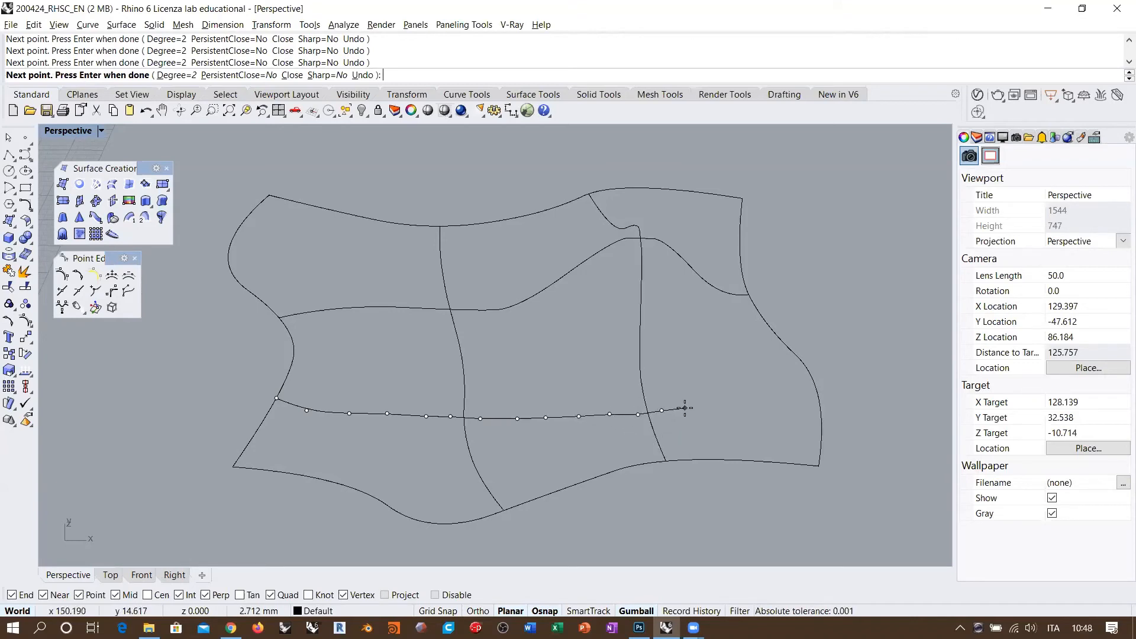
pyautogui.click(685, 408)
pyautogui.click(761, 409)
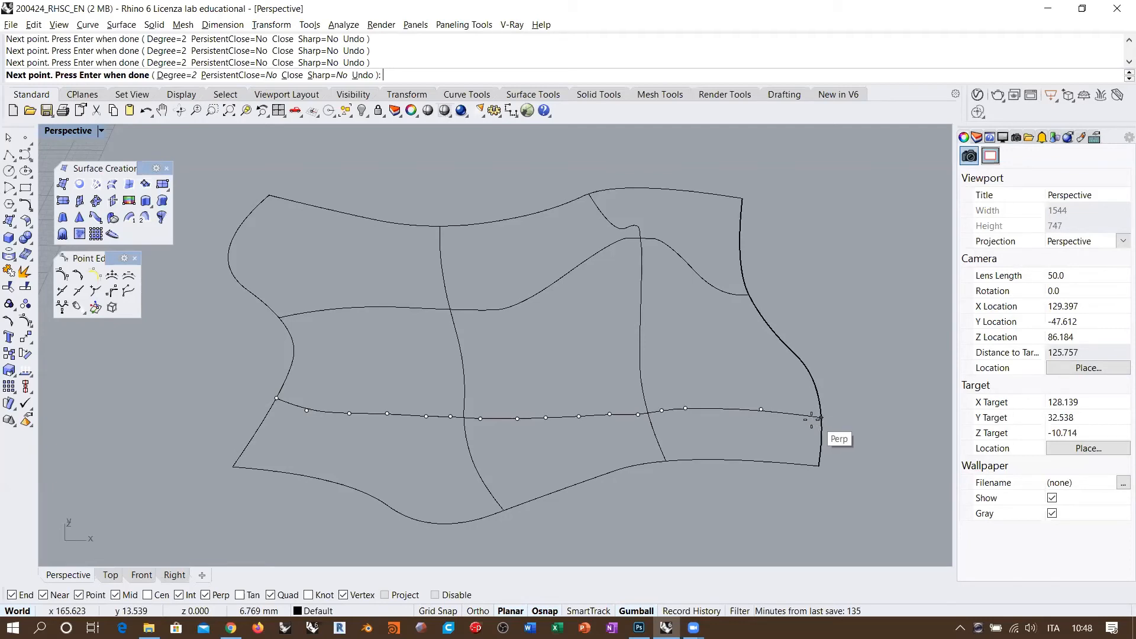
pyautogui.hotkey('ctrl', 'z')
pyautogui.click(724, 407)
pyautogui.click(749, 411)
pyautogui.click(771, 419)
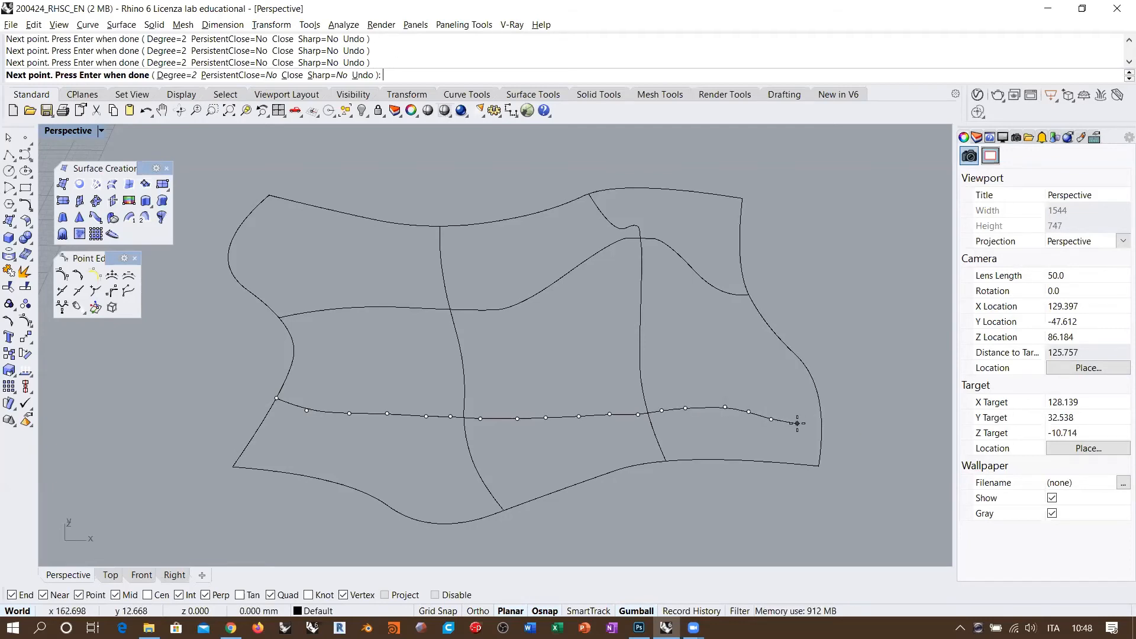
pyautogui.click(797, 424)
pyautogui.click(820, 416)
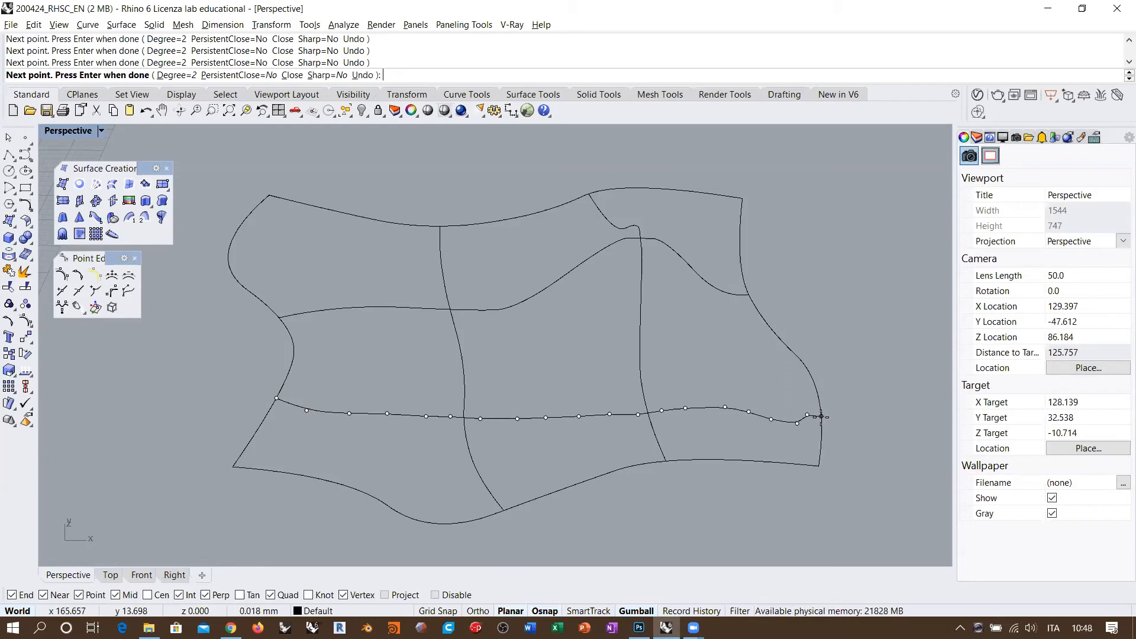
pyautogui.press('Return')
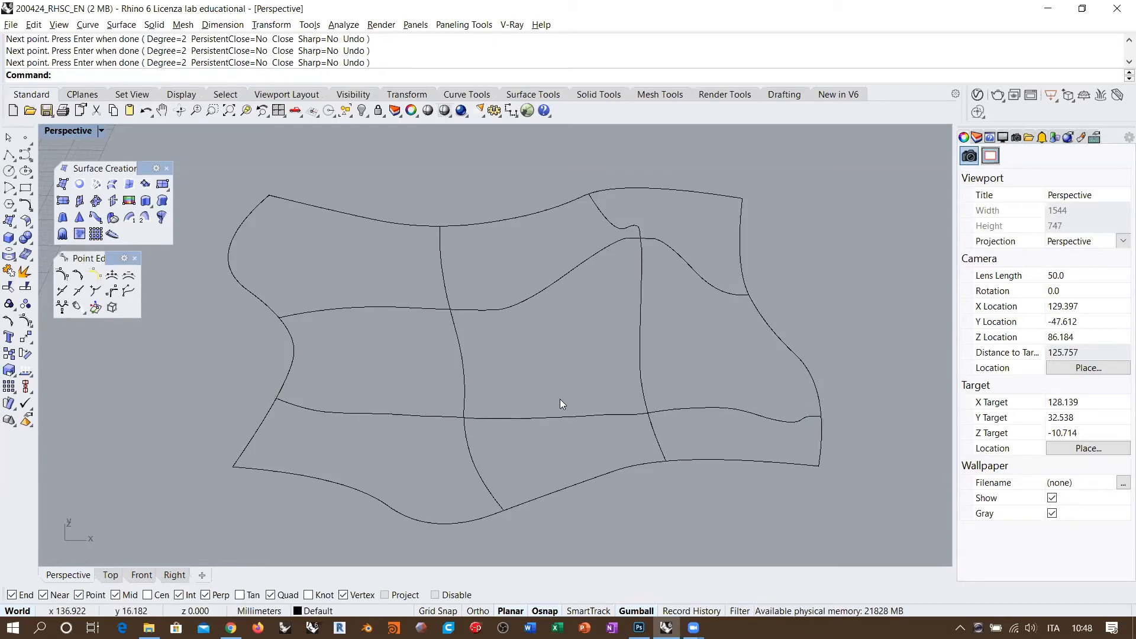
# Examine the curve network from several sides, selecting the new long interior curve to compare its course with the other curves.
pyautogui.moveTo(560, 398); pyautogui.dragTo(537, 269, button='right')
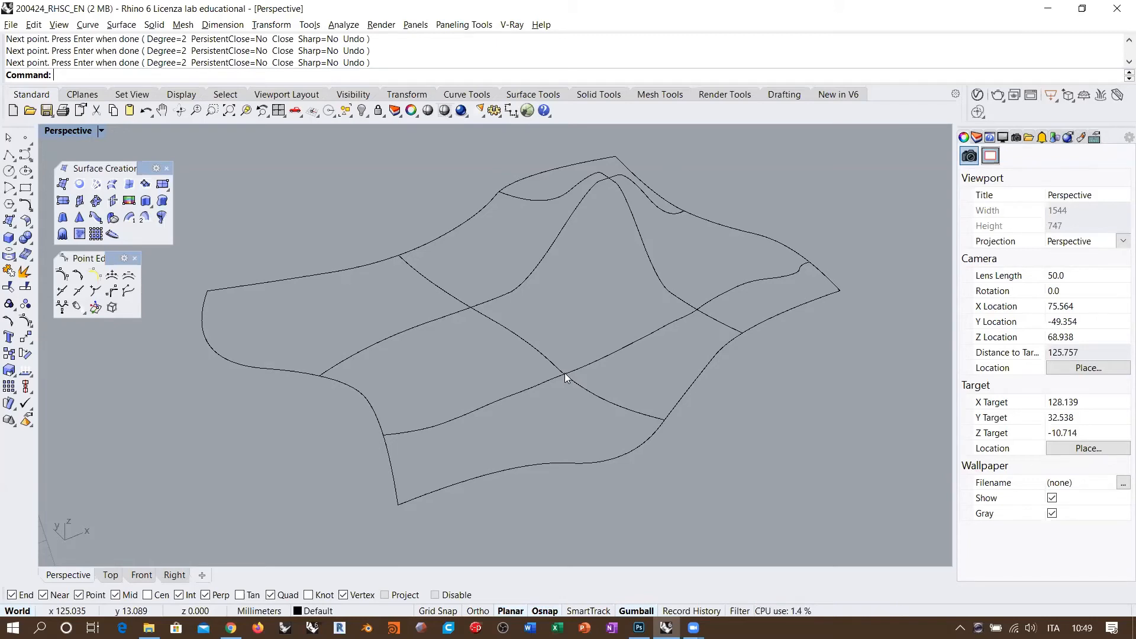
pyautogui.moveTo(577, 364); pyautogui.dragTo(539, 371, button='right')
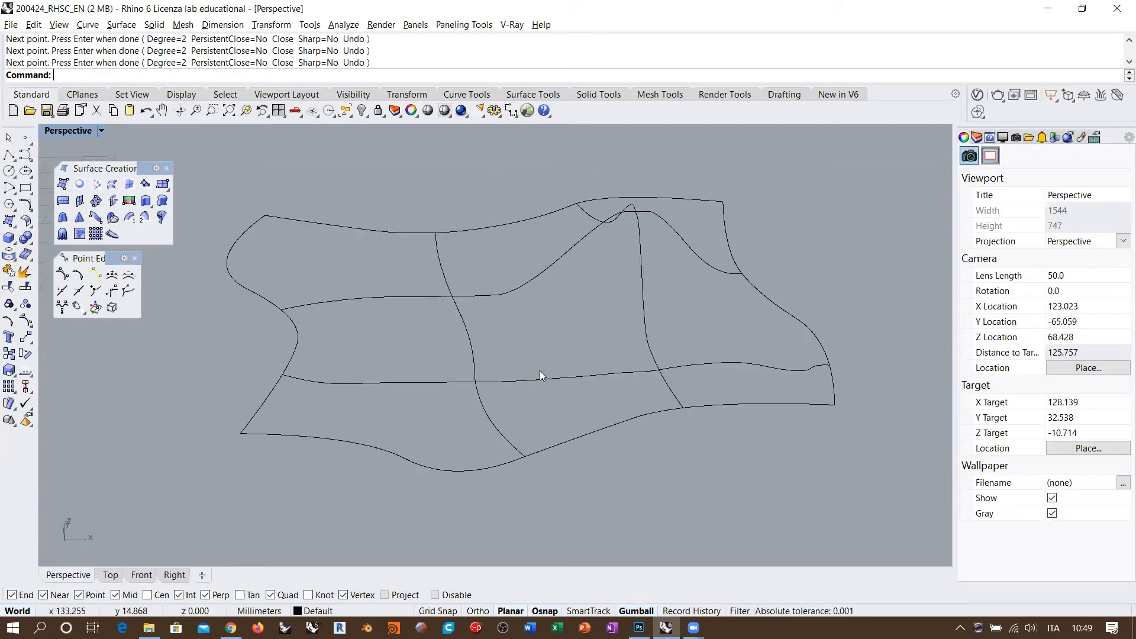
pyautogui.click(538, 375)
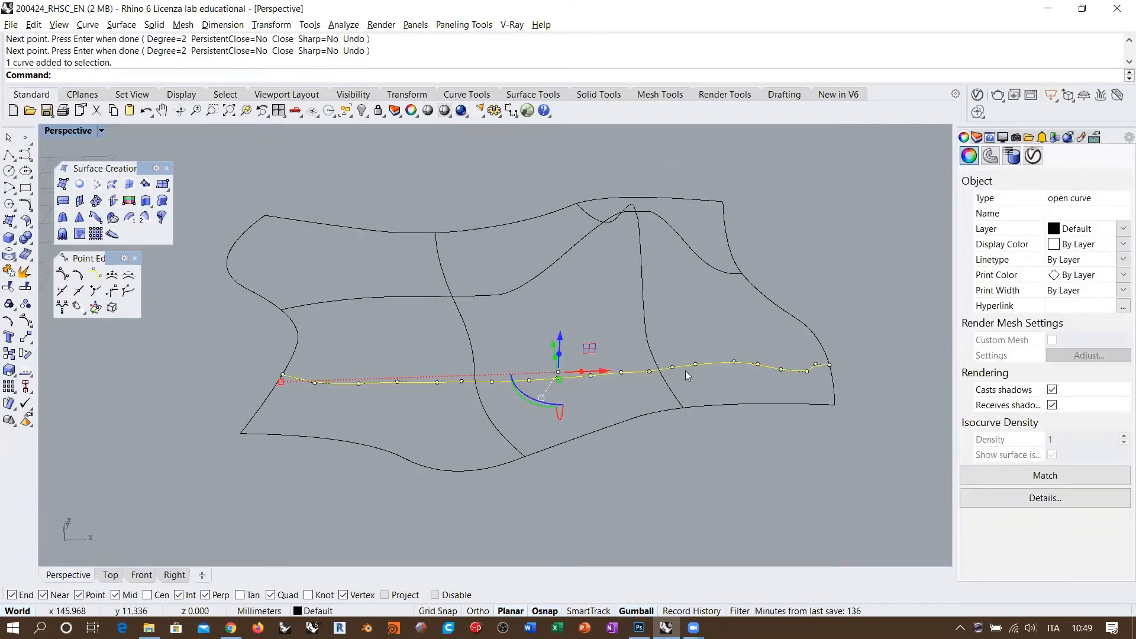
pyautogui.moveTo(688, 378); pyautogui.dragTo(630, 370, button='right')
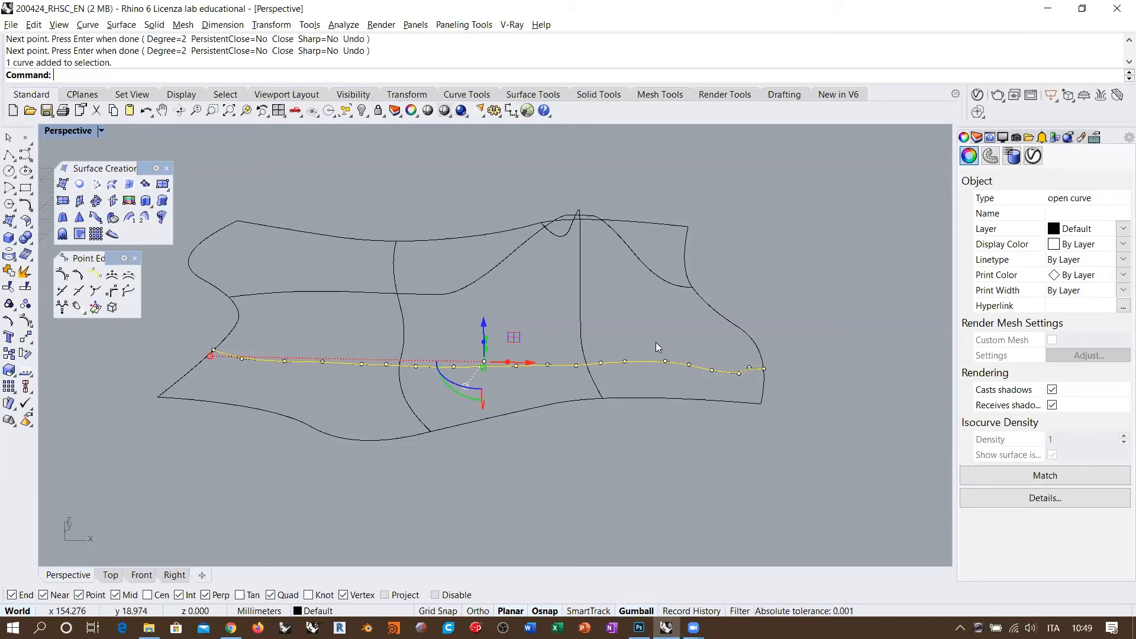
pyautogui.click(640, 326)
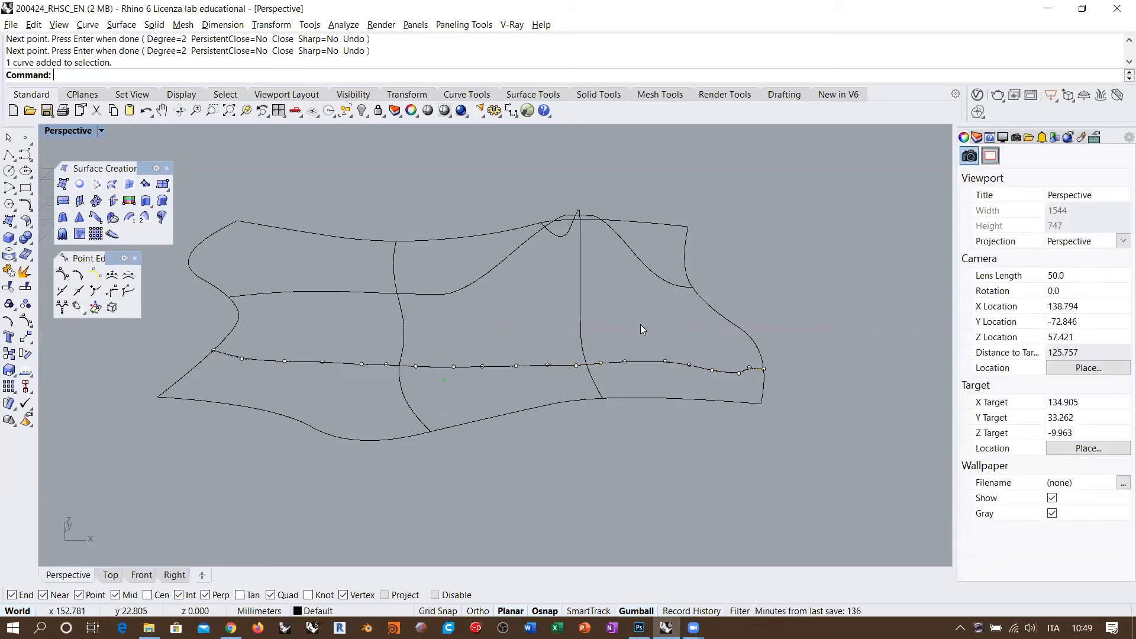
pyautogui.moveTo(641, 324); pyautogui.dragTo(616, 346, button='right')
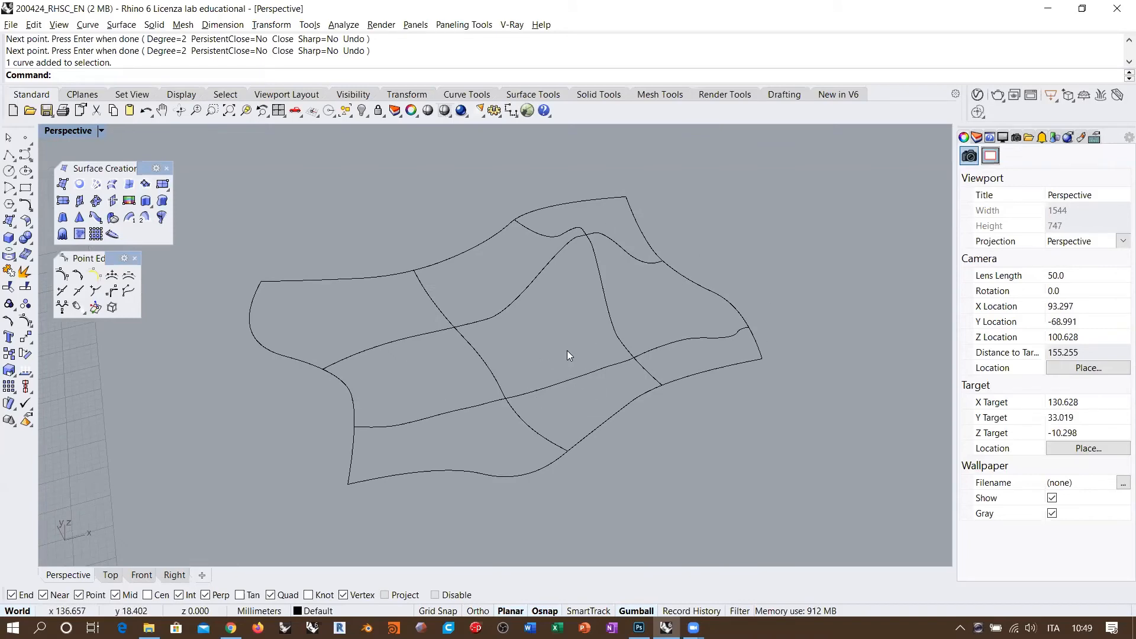
pyautogui.moveTo(590, 439); pyautogui.dragTo(533, 251, button='right')
pyautogui.moveTo(488, 410); pyautogui.dragTo(731, 329, button='right')
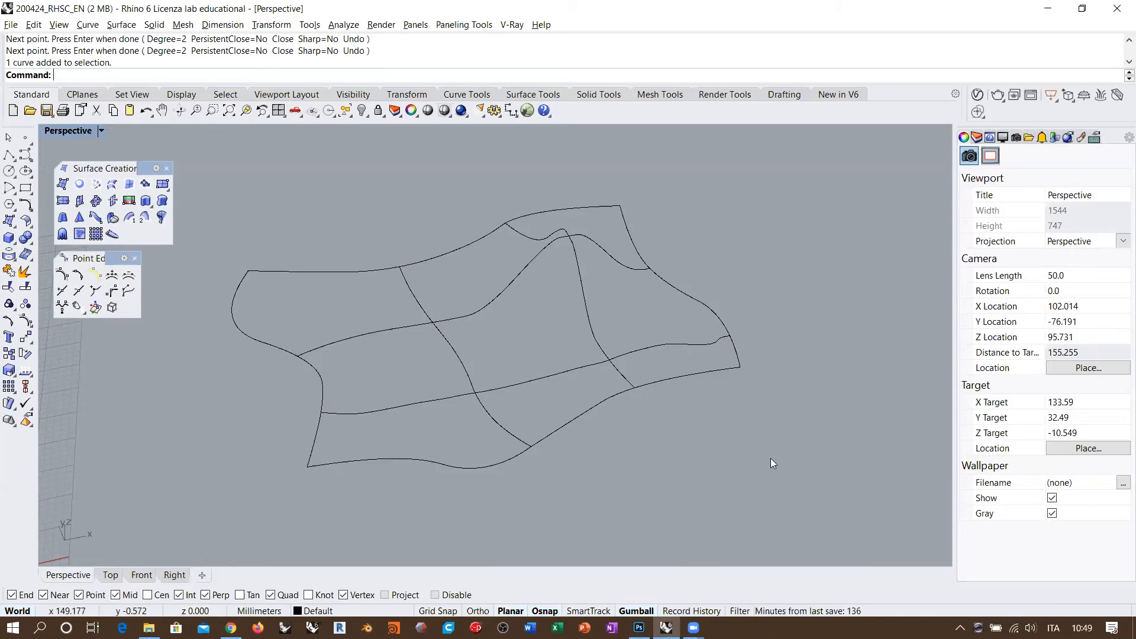
# Create a network surface from all eight curves with edge tolerance 0.001, interior tolerance 0.01 and Position matching on all four edges.
pyautogui.moveTo(769, 497); pyautogui.dragTo(251, 240)
pyautogui.click(97, 186)
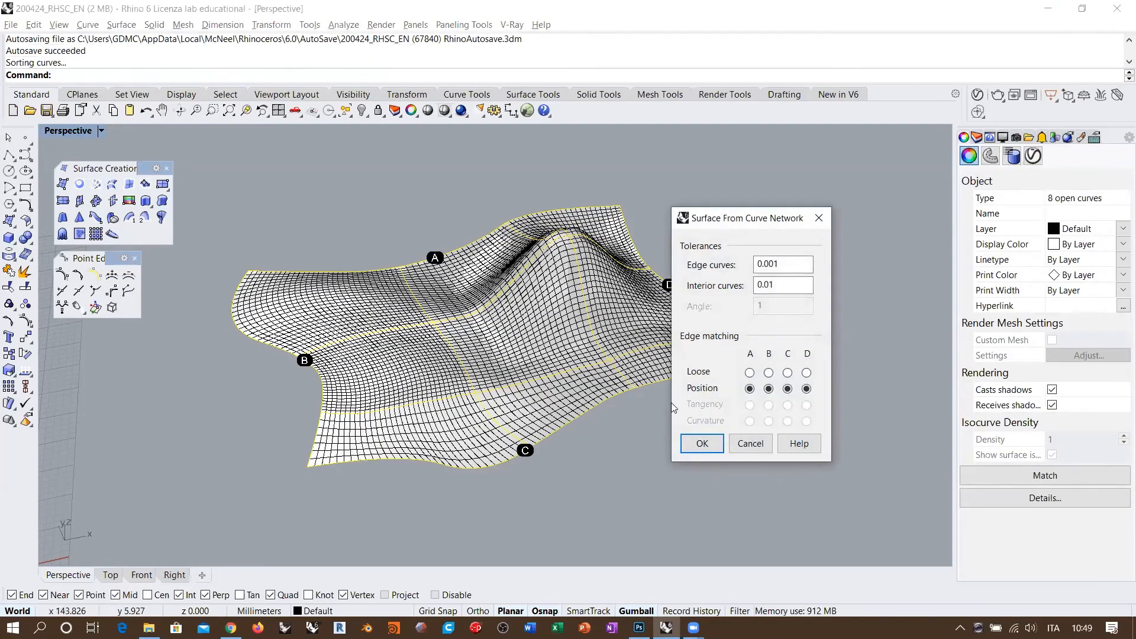
pyautogui.click(701, 444)
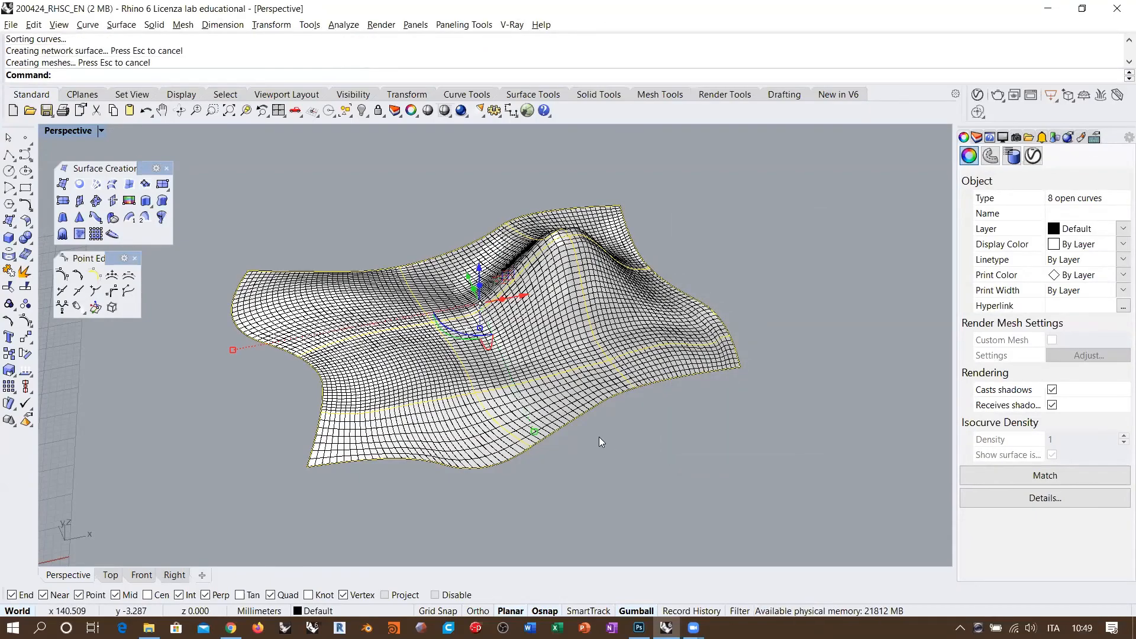
# Examine the profile of the network surface's peak and dips from low side angles and in the Front view.
pyautogui.moveTo(599, 437); pyautogui.dragTo(621, 392, button='right')
pyautogui.click(566, 462)
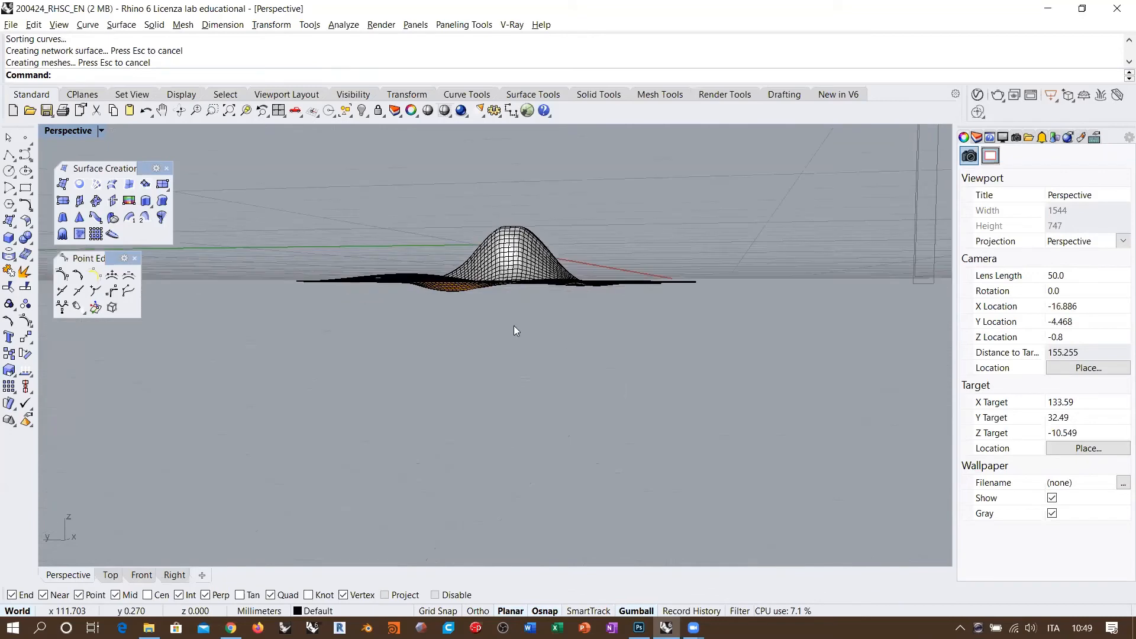
pyautogui.moveTo(457, 291); pyautogui.dragTo(338, 297, button='right')
pyautogui.scroll(4, 367, 287)
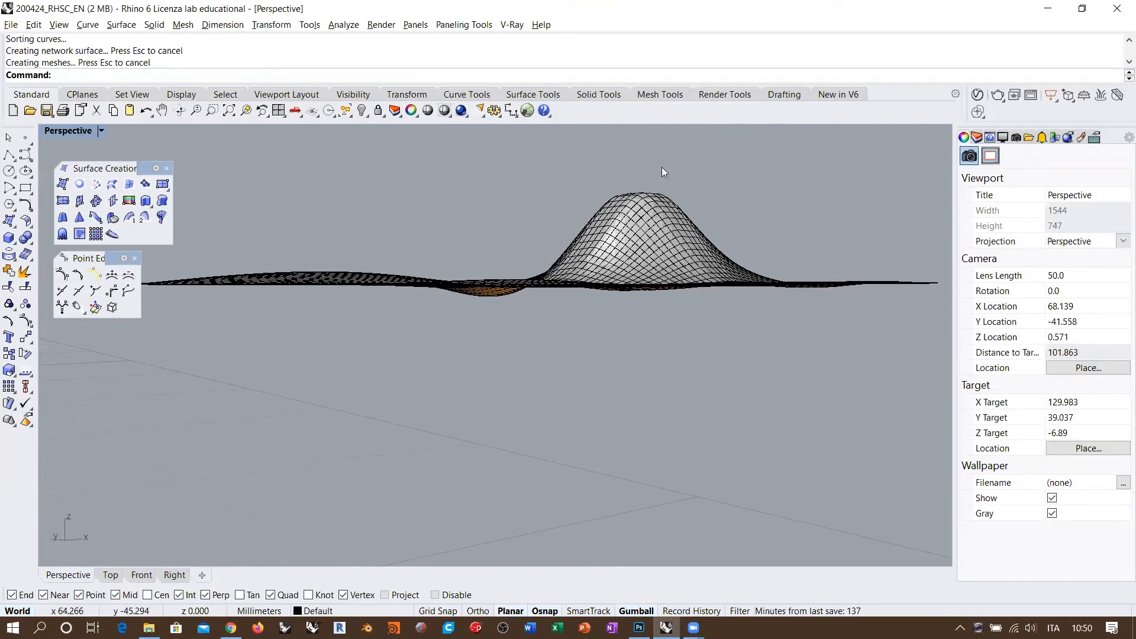
pyautogui.click(154, 574)
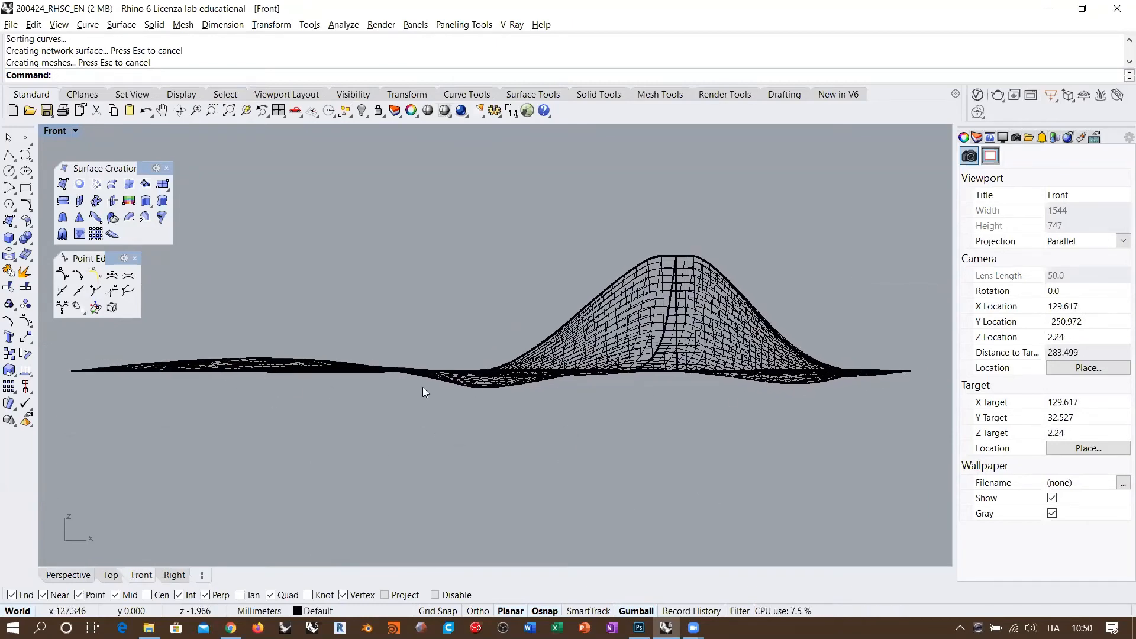
# Examine how the network surface flows around the peak from above and obliquely in the Perspective view.
pyautogui.click(68, 574)
pyautogui.moveTo(367, 439); pyautogui.dragTo(503, 413, button='right')
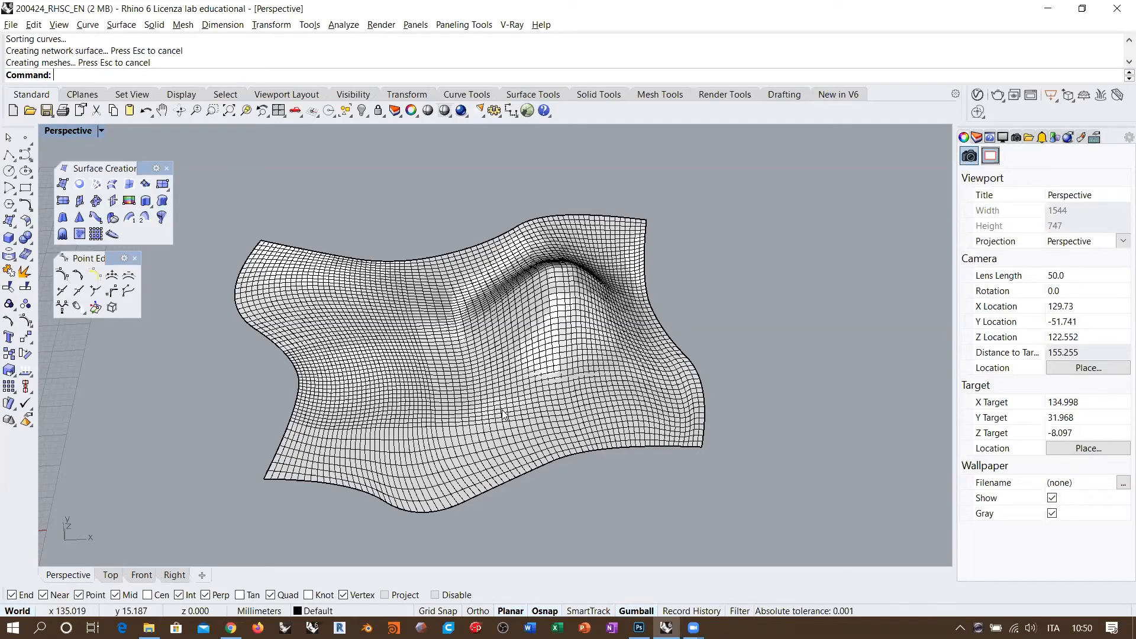
pyautogui.moveTo(448, 424); pyautogui.dragTo(453, 394, button='right')
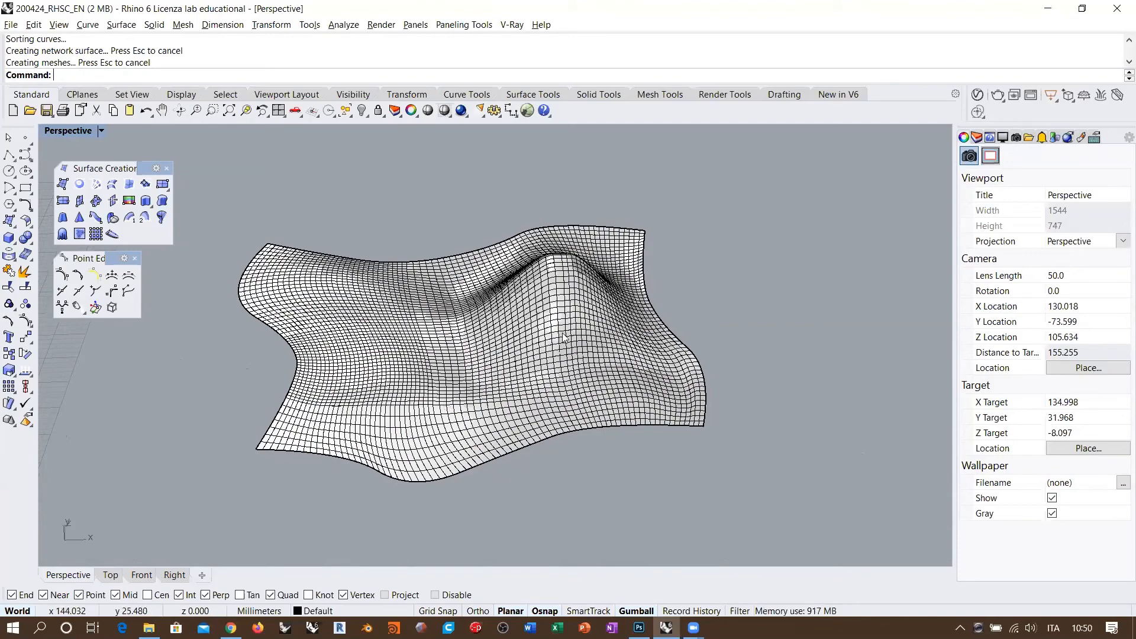
pyautogui.moveTo(521, 355); pyautogui.dragTo(522, 391, button='right')
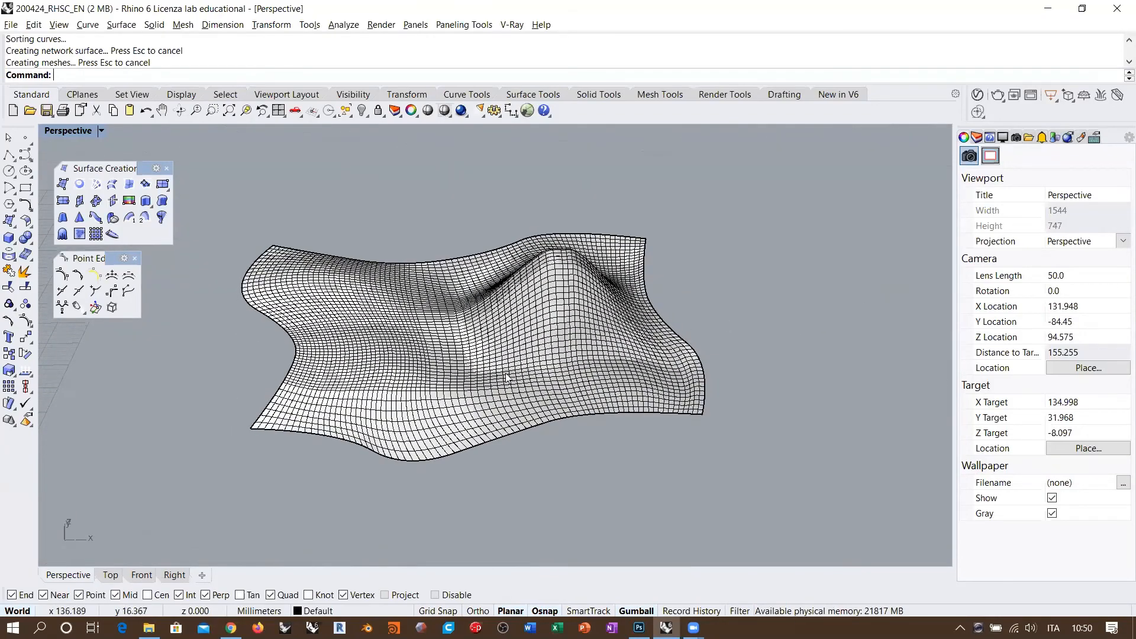
pyautogui.moveTo(523, 331); pyautogui.dragTo(504, 397, button='right')
pyautogui.scroll(2, 472, 417)
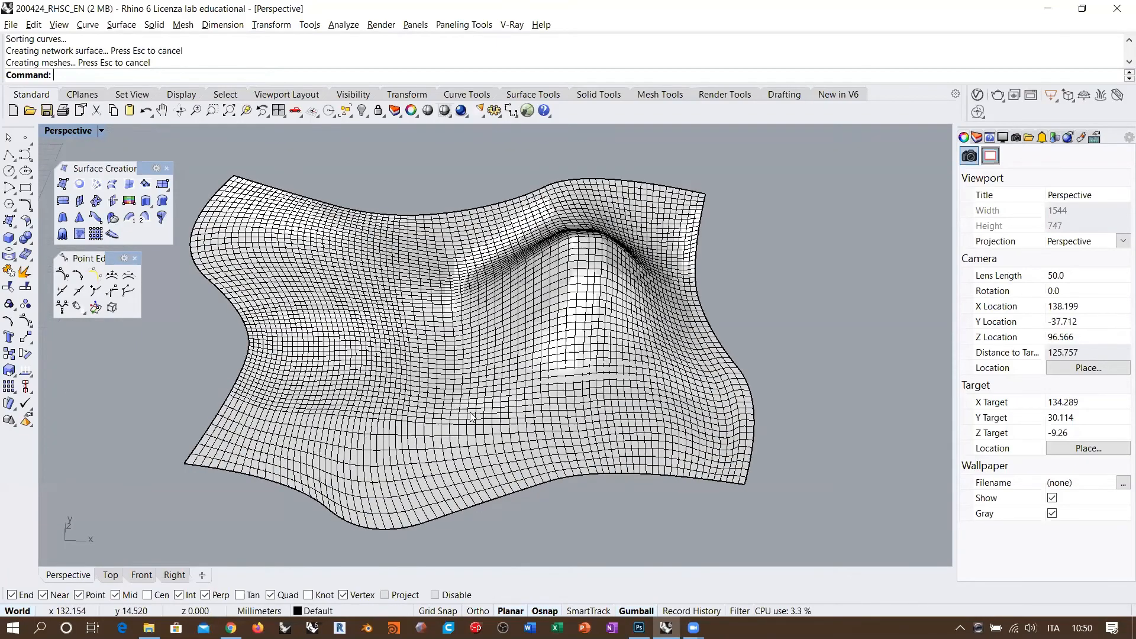
pyautogui.scroll(-5, 508, 364)
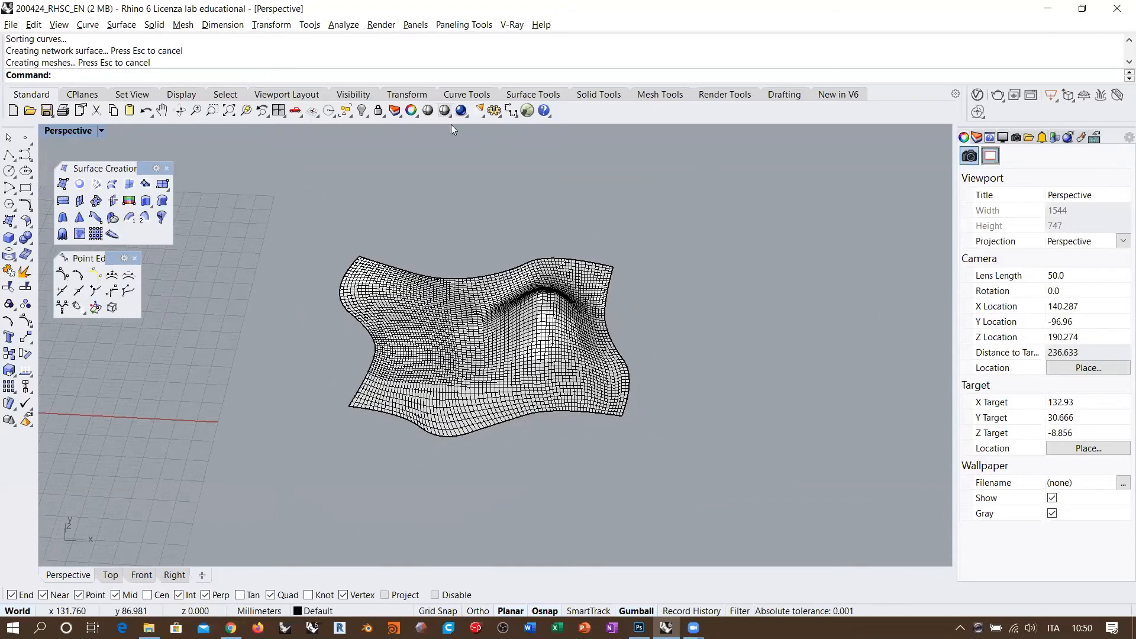
# Show all hidden objects around the network surface.
pyautogui.click(361, 112)
pyautogui.scroll(-5, 442, 343)
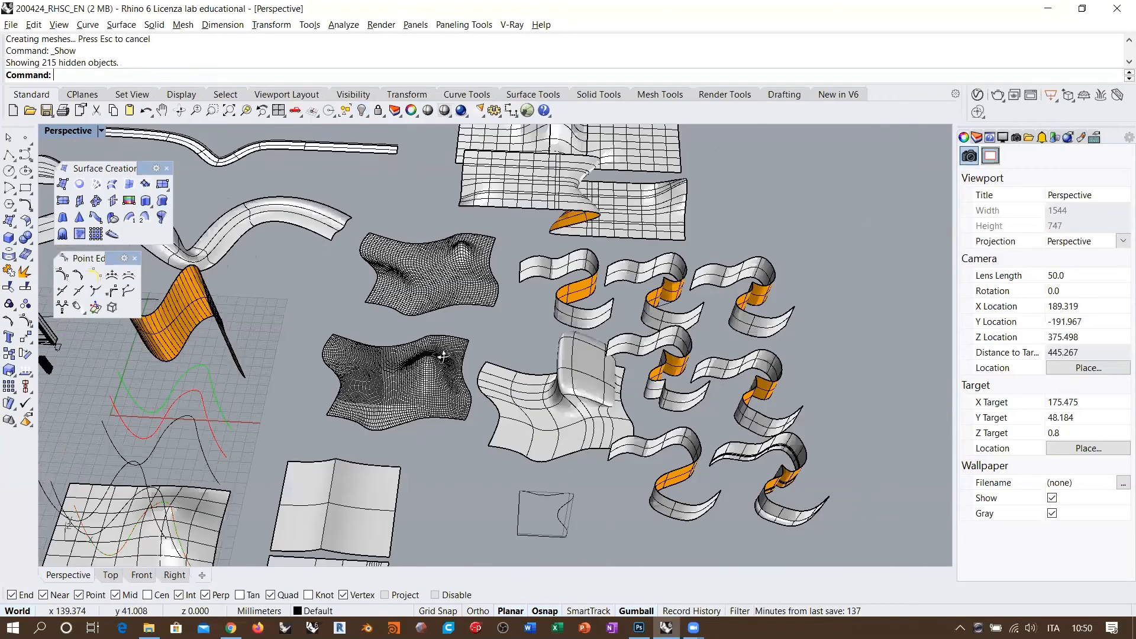
pyautogui.moveTo(442, 344); pyautogui.dragTo(444, 335, button='right')
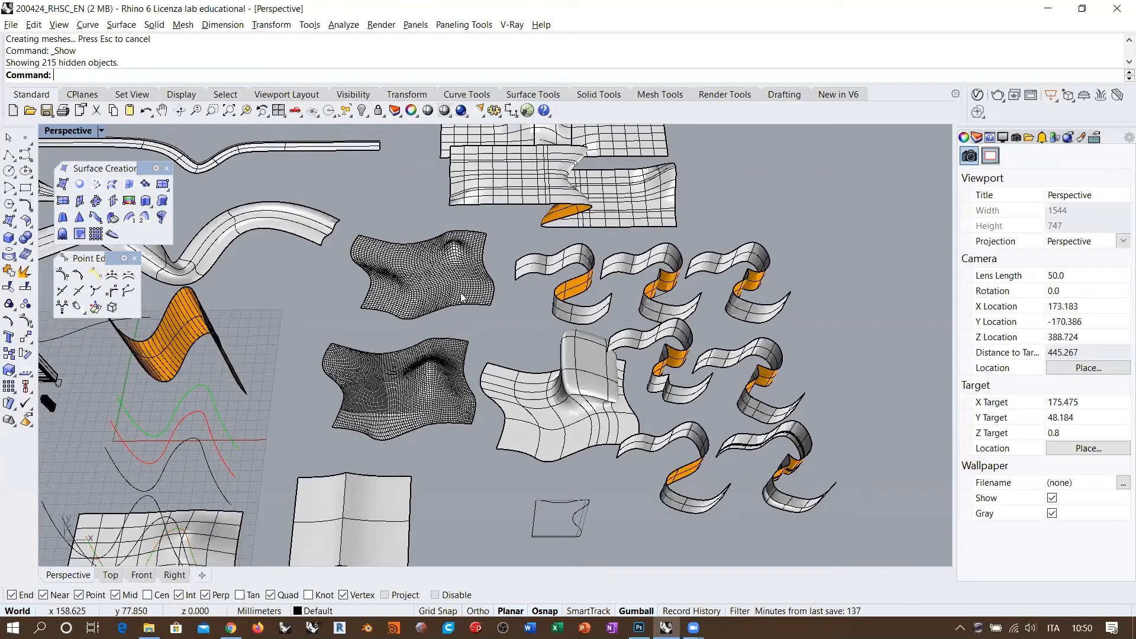
pyautogui.scroll(-3, 446, 311)
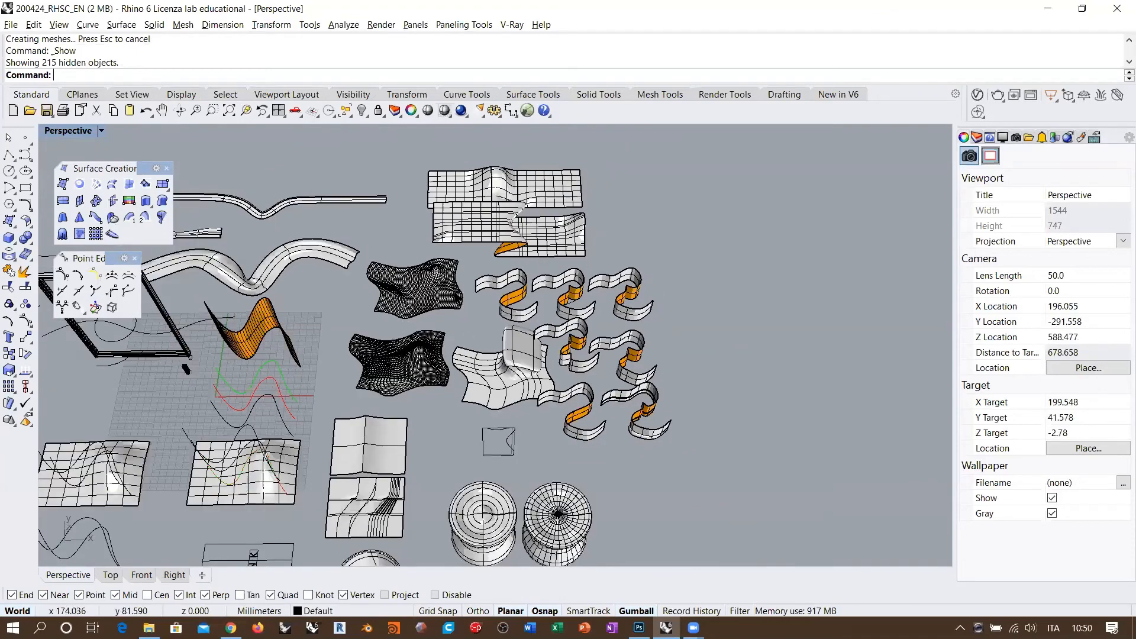
pyautogui.moveTo(411, 309)
pyautogui.mouseDown(button='right')
pyautogui.moveTo(424, 330)
pyautogui.moveTo(418, 344)
pyautogui.mouseUp(button='right')
# Move the two dense network surfaces, the adjoining freeform surface and the eight network curves together along X into the empty area beyond the ribbon surfaces.
pyautogui.moveTo(478, 373); pyautogui.dragTo(481, 361)
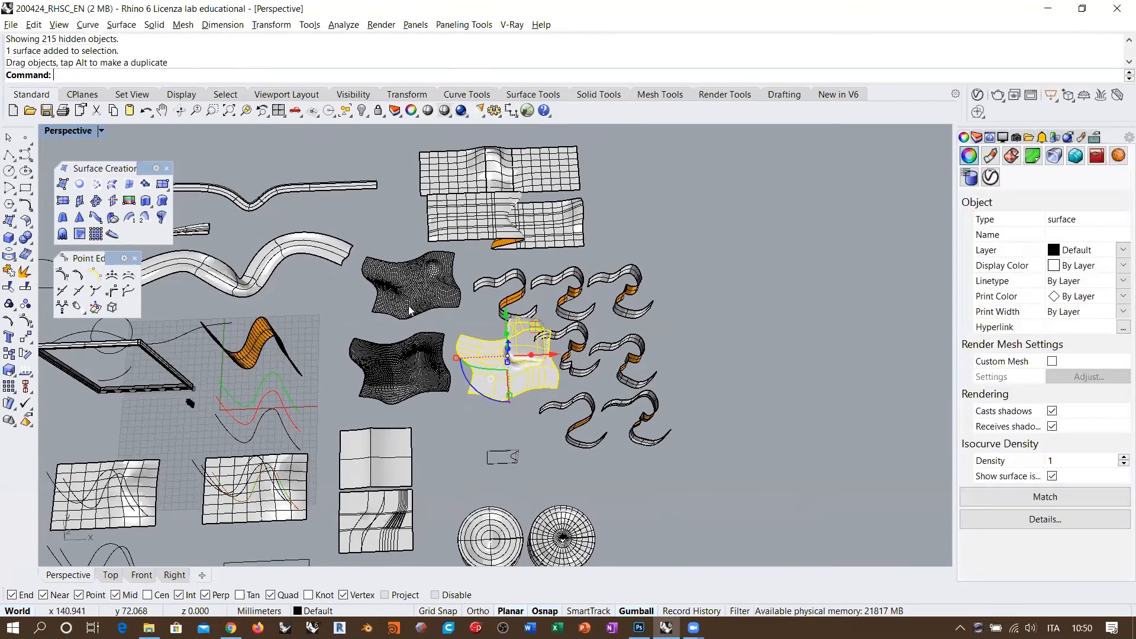
pyautogui.keyDown('shift'); pyautogui.click(412, 296); pyautogui.keyUp('shift')
pyautogui.click(475, 306)
pyautogui.click(462, 308)
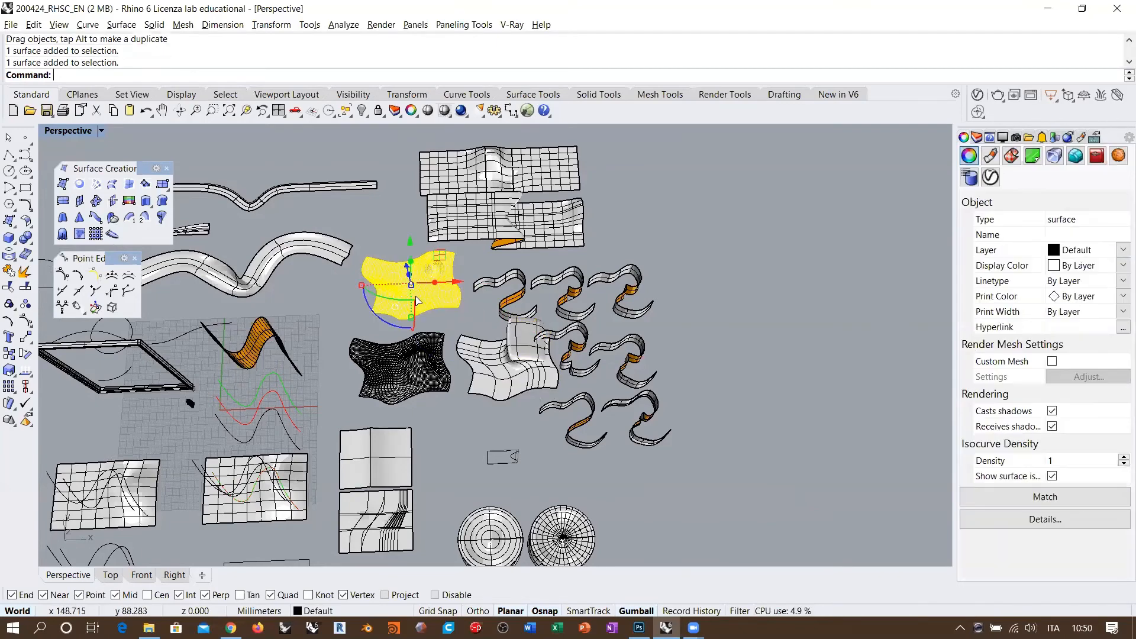
pyautogui.moveTo(462, 308); pyautogui.dragTo(346, 412)
pyautogui.scroll(-3, 374, 378)
pyautogui.moveTo(382, 370); pyautogui.dragTo(394, 373, button='right')
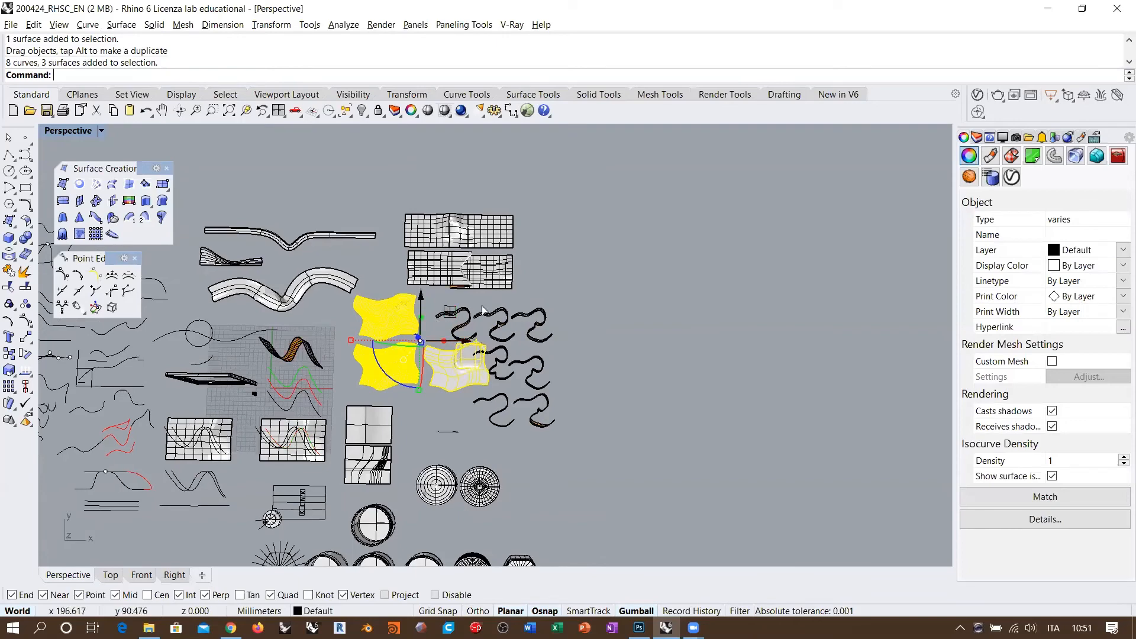
pyautogui.moveTo(395, 374); pyautogui.dragTo(605, 298)
pyautogui.click(699, 359)
pyautogui.keyDown('shift'); pyautogui.moveTo(669, 352); pyautogui.dragTo(641, 372, button='right'); pyautogui.keyUp('shift')
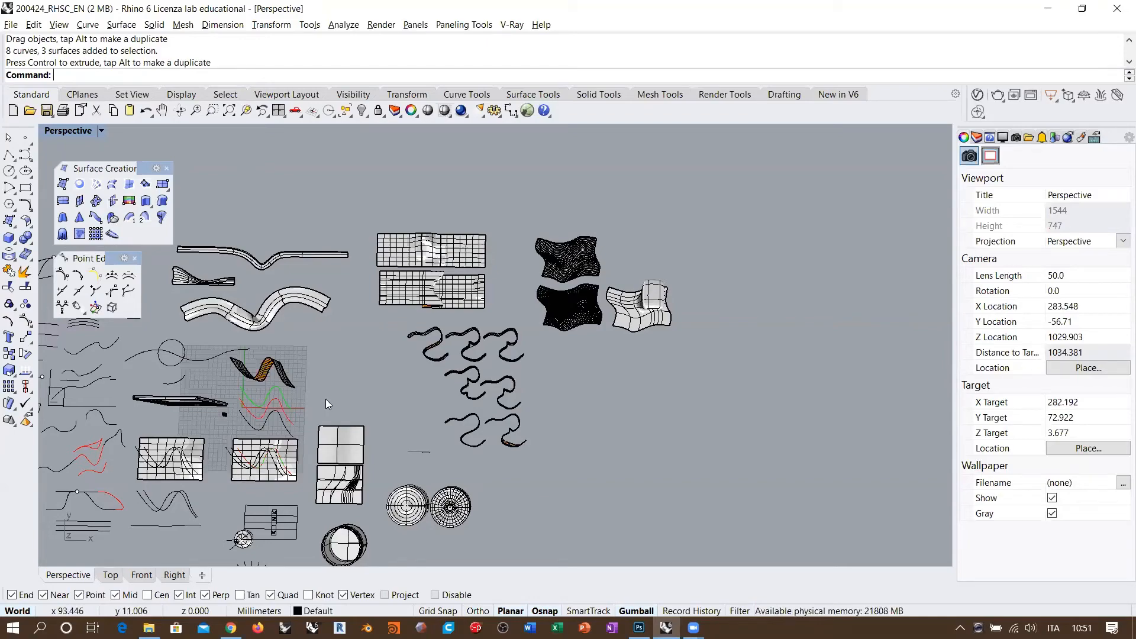
pyautogui.scroll(5, 326, 399)
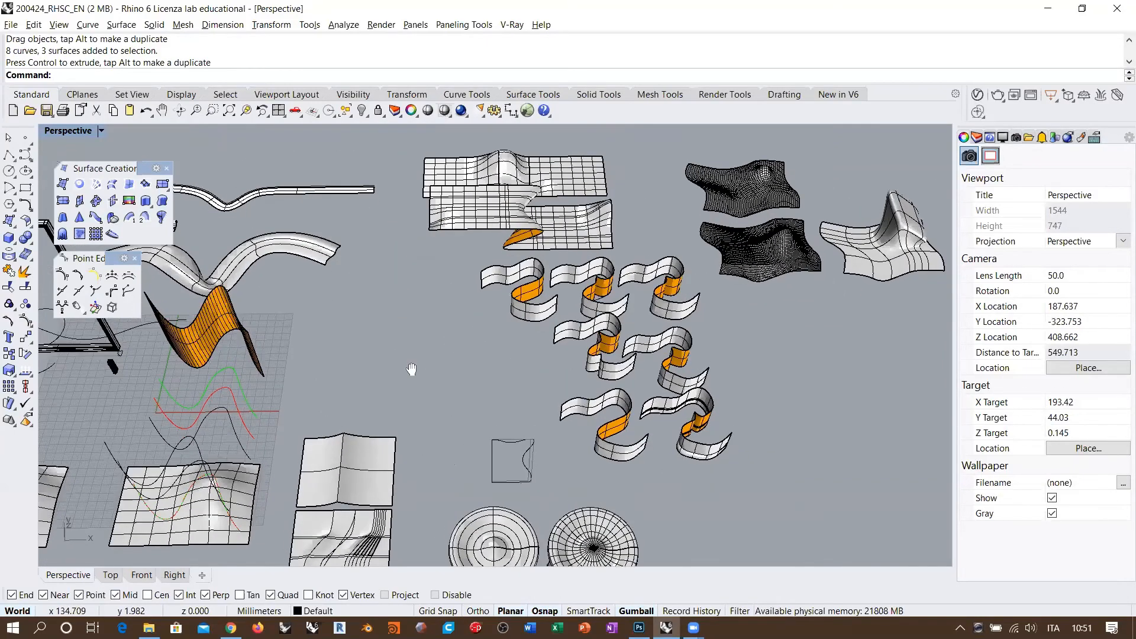
pyautogui.moveTo(399, 352); pyautogui.dragTo(356, 379, button='right')
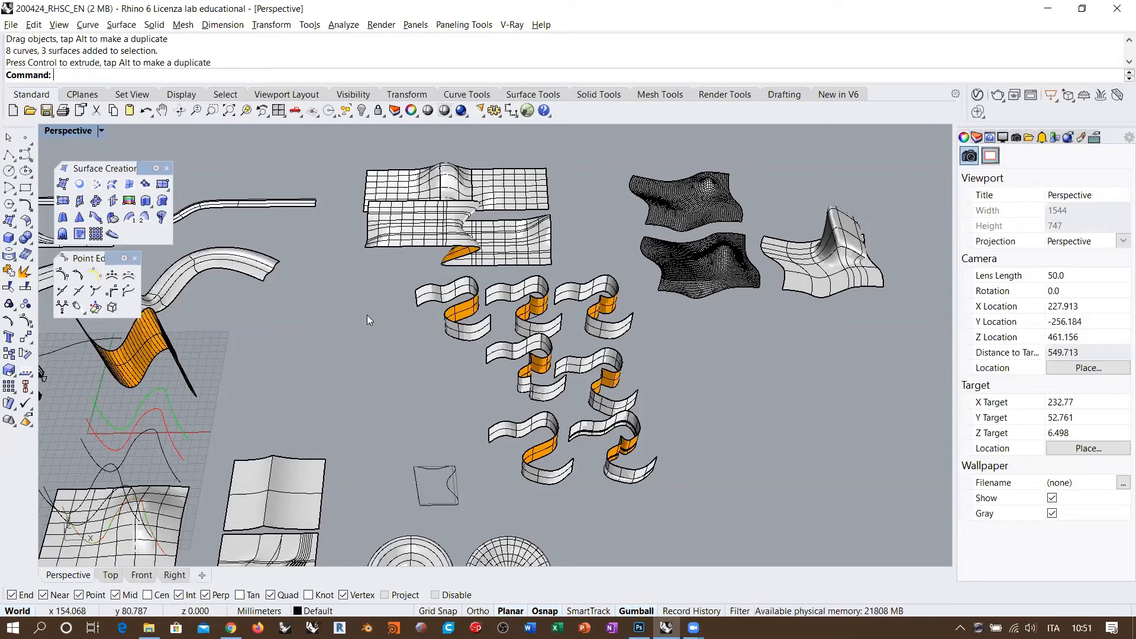
# Try to move the four boundary curves of the lower dense network surface into the empty area in front of it.
pyautogui.moveTo(628, 229)
pyautogui.mouseDown()
pyautogui.moveTo(681, 297)
pyautogui.moveTo(669, 315)
pyautogui.moveTo(729, 285)
pyautogui.moveTo(777, 283)
pyautogui.mouseUp()
pyautogui.keyDown('shift'); pyautogui.moveTo(768, 230); pyautogui.dragTo(738, 316); pyautogui.keyUp('shift')
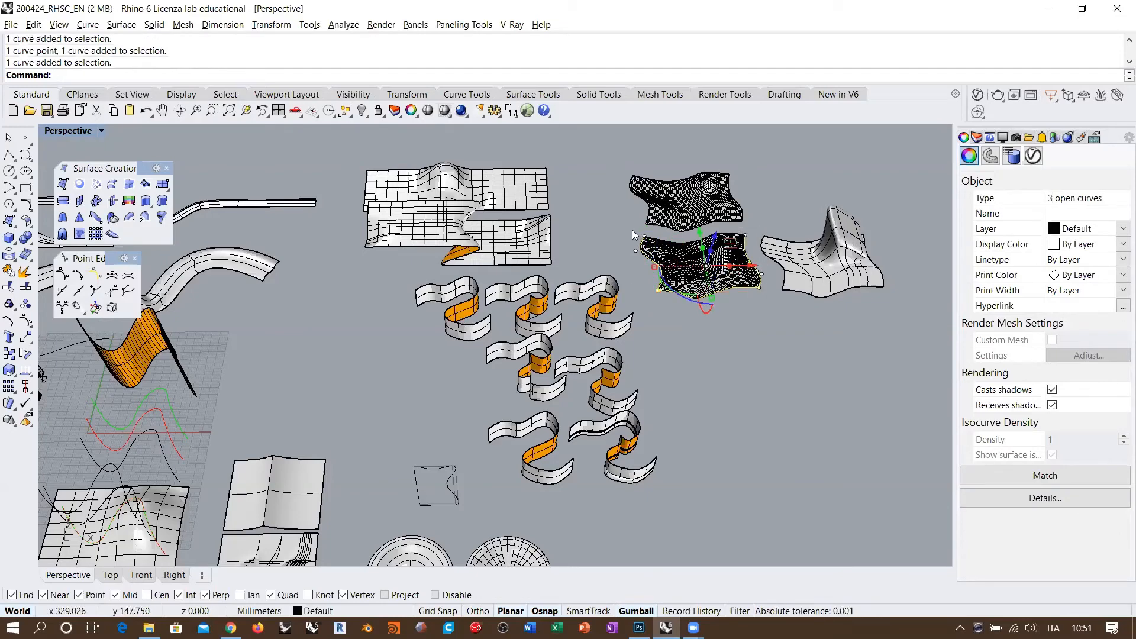
pyautogui.keyDown('shift'); pyautogui.click(671, 241); pyautogui.keyUp('shift')
pyautogui.click(698, 276)
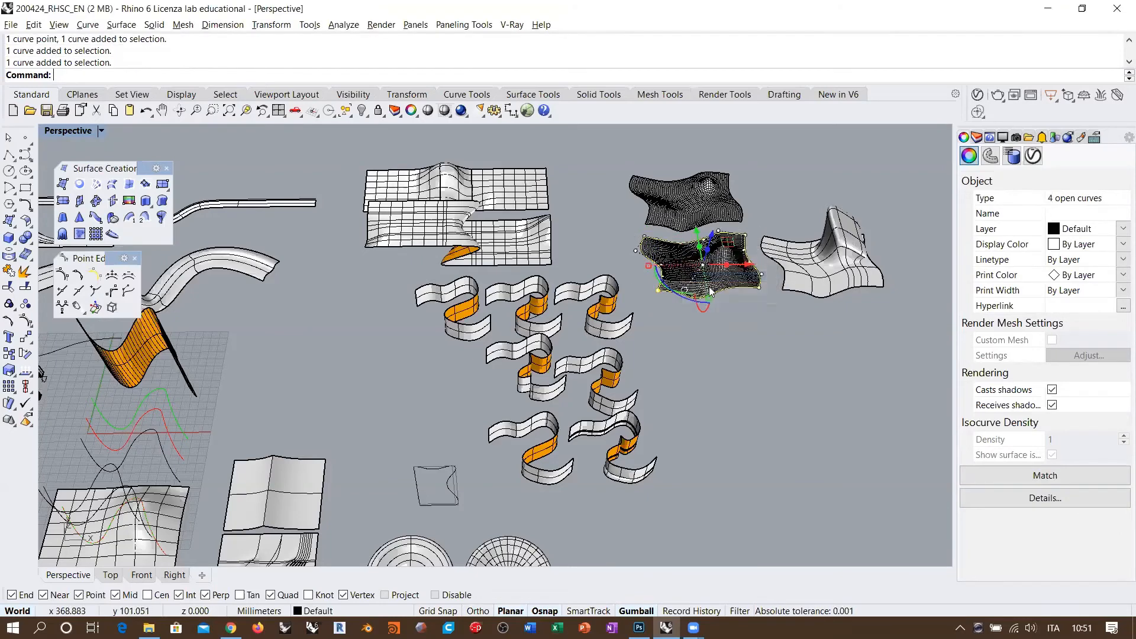
pyautogui.moveTo(707, 293)
pyautogui.mouseDown(button='right')
pyautogui.moveTo(702, 321)
pyautogui.moveTo(707, 307)
pyautogui.mouseUp(button='right')
pyautogui.moveTo(739, 235); pyautogui.dragTo(757, 367)
pyautogui.hotkey('ctrl', 'z')
pyautogui.click(710, 327)
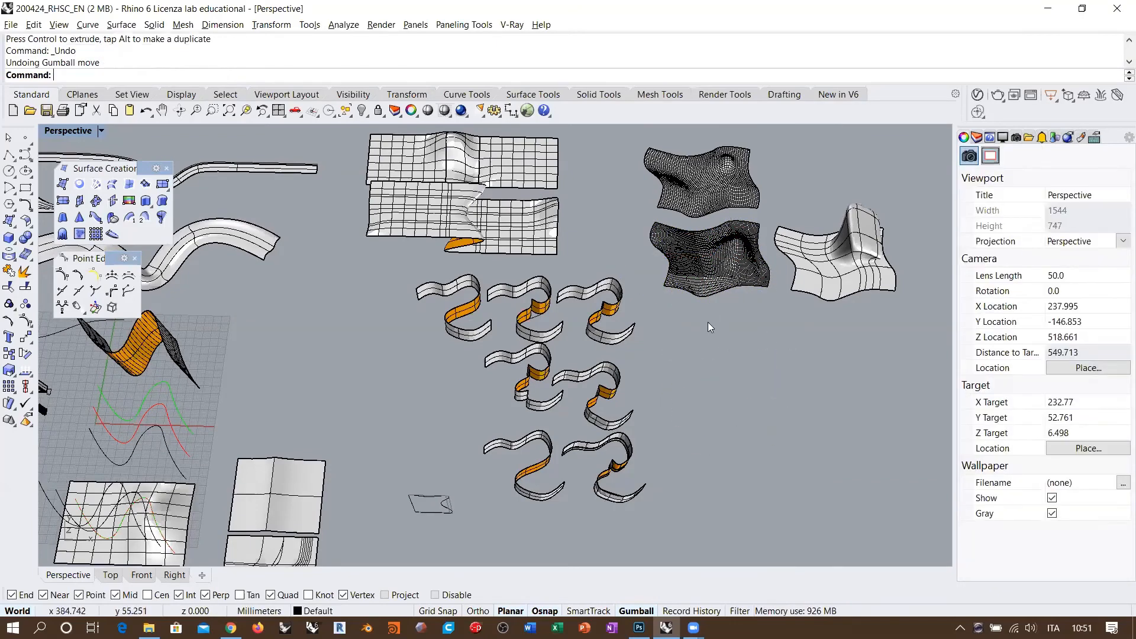
# Move the four boundary curves of the lower dense network surface into the empty area in front of it.
pyautogui.click(651, 228)
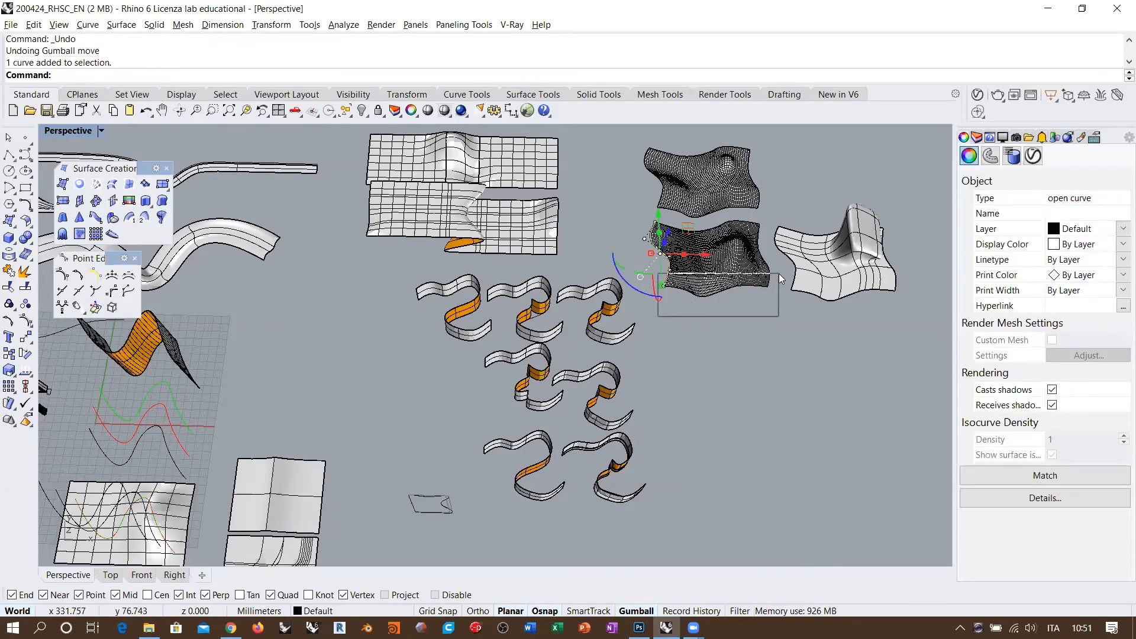
pyautogui.keyDown('shift'); pyautogui.click(646, 238); pyautogui.keyUp('shift')
pyautogui.keyDown('shift'); pyautogui.moveTo(619, 233); pyautogui.dragTo(760, 218); pyautogui.keyUp('shift')
pyautogui.keyDown('shift'); pyautogui.moveTo(748, 321); pyautogui.dragTo(775, 215); pyautogui.keyUp('shift')
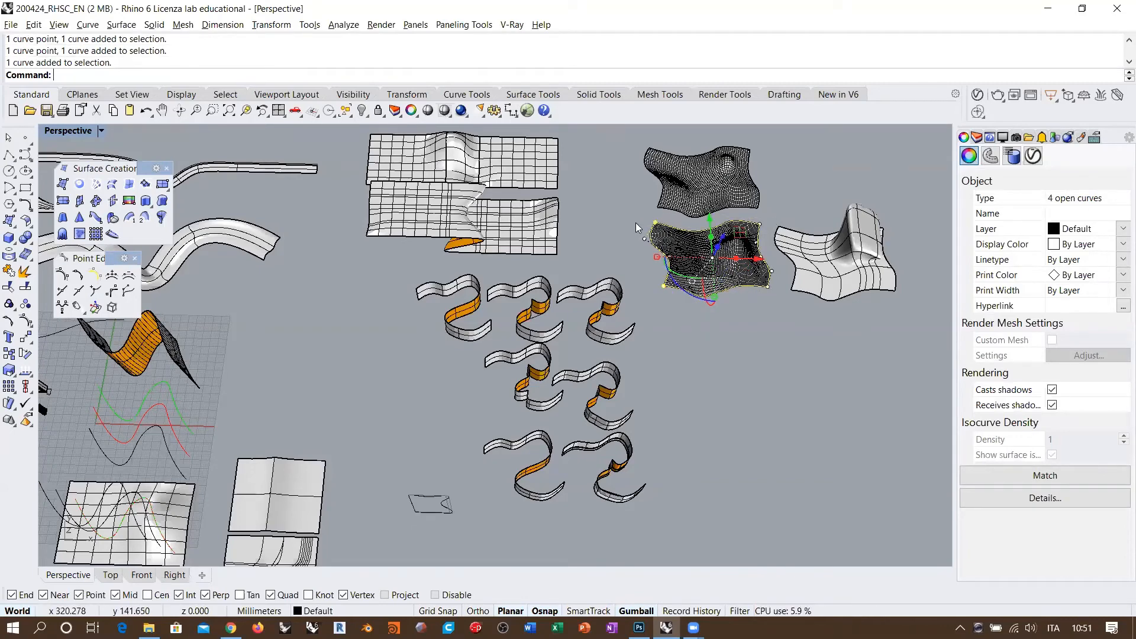
pyautogui.keyDown('shift'); pyautogui.moveTo(634, 219); pyautogui.dragTo(777, 264); pyautogui.keyUp('shift')
pyautogui.keyDown('shift'); pyautogui.moveTo(745, 331); pyautogui.dragTo(779, 221); pyautogui.keyUp('shift')
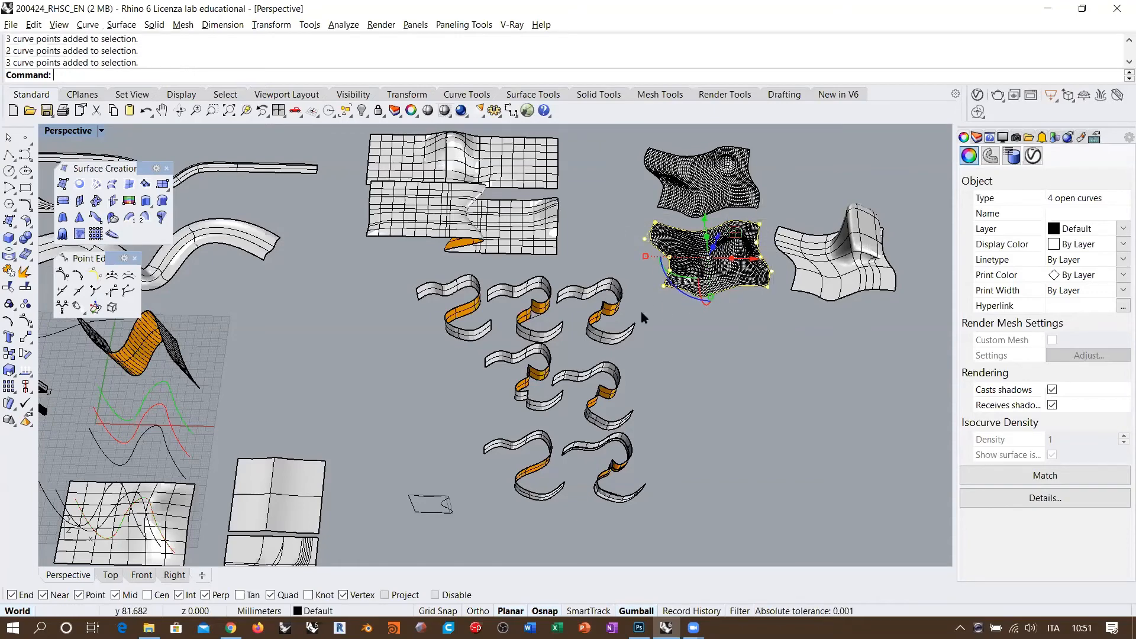
pyautogui.keyDown('shift'); pyautogui.moveTo(643, 313); pyautogui.dragTo(778, 275); pyautogui.keyUp('shift')
pyautogui.moveTo(735, 235); pyautogui.dragTo(749, 375)
pyautogui.click(801, 507)
# Check the individual open curves that make up the moved boundary outline.
pyautogui.scroll(3, 690, 416)
pyautogui.click(679, 391)
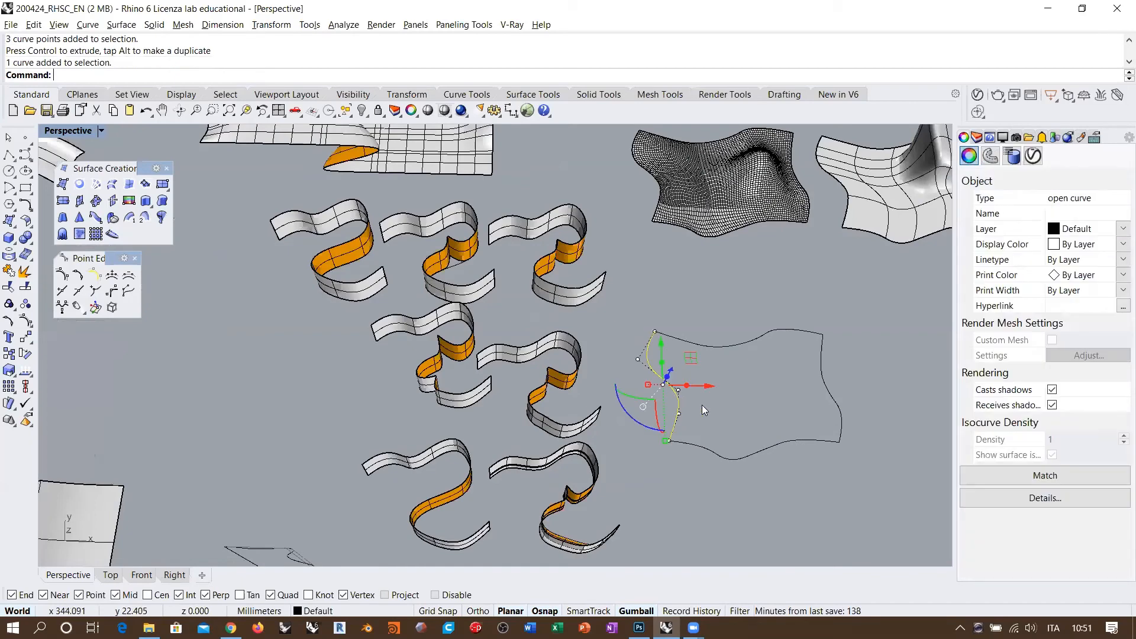
pyautogui.click(820, 372)
pyautogui.click(773, 332)
pyautogui.click(769, 443)
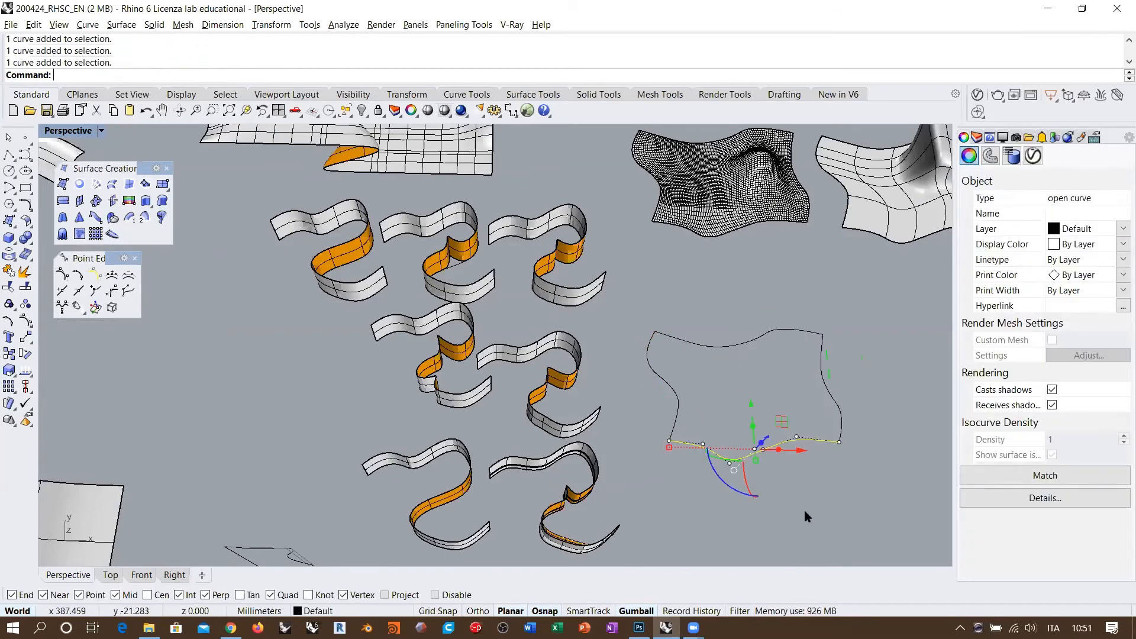
pyautogui.click(804, 510)
# Create a Patch surface from the four boundary curves with 10 U and 10 V spans and automatic trim.
pyautogui.keyDown('shift'); pyautogui.moveTo(808, 453); pyautogui.dragTo(693, 435, button='right'); pyautogui.keyUp('shift')
pyautogui.scroll(2, 687, 421)
pyautogui.scroll(2, 679, 400)
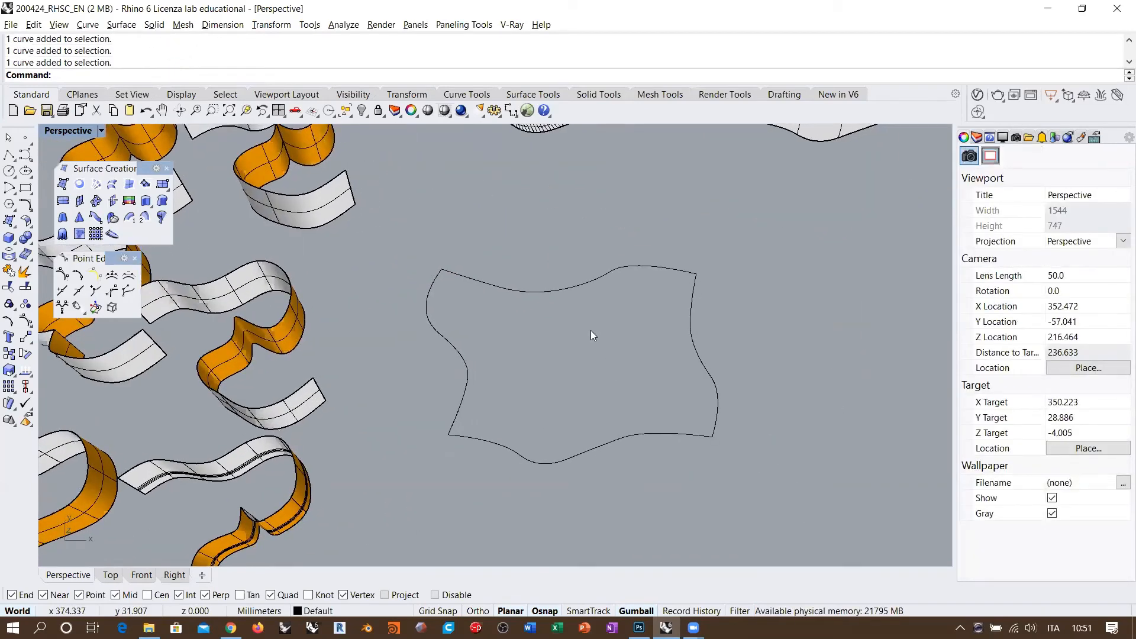
pyautogui.click(145, 184)
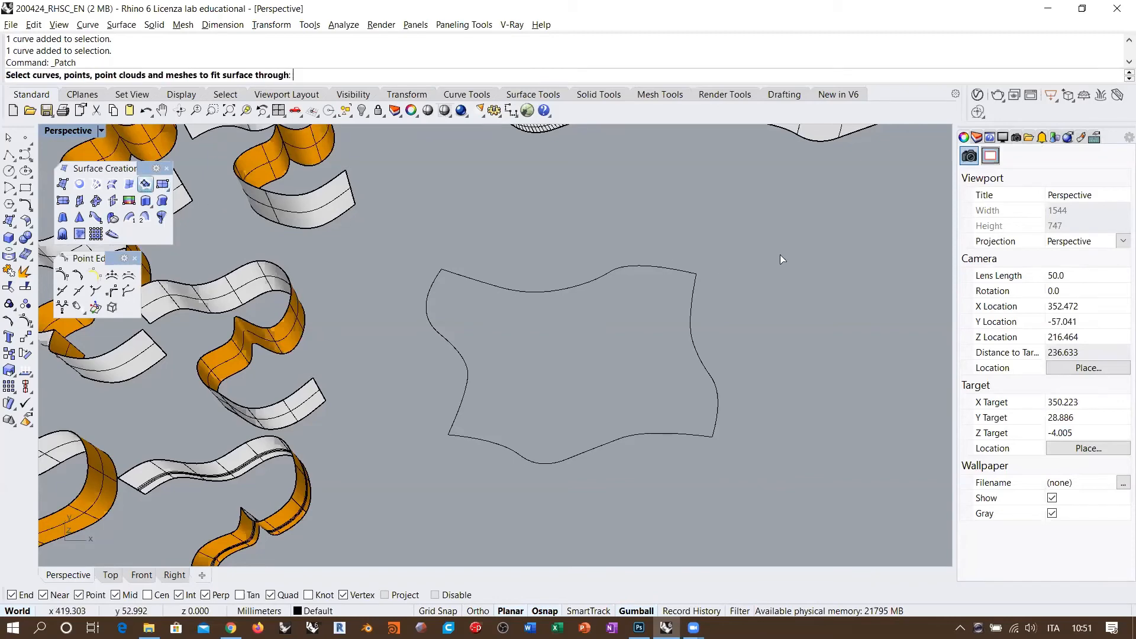
pyautogui.moveTo(773, 247); pyautogui.dragTo(402, 519)
pyautogui.rightClick(549, 300)
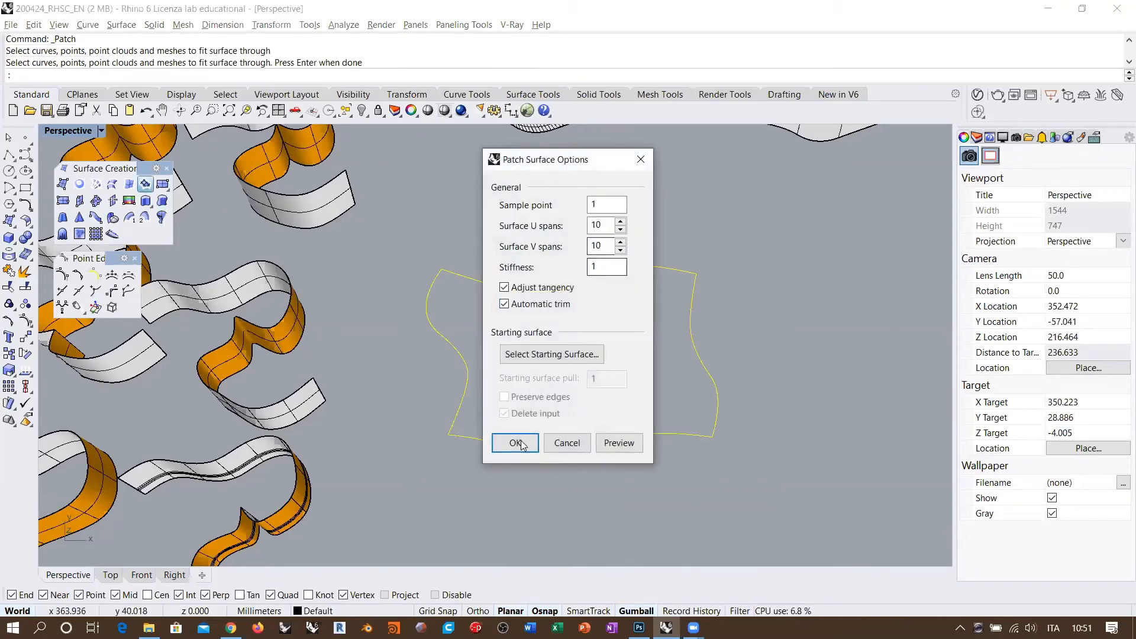
pyautogui.click(612, 449)
pyautogui.moveTo(631, 165); pyautogui.dragTo(968, 183)
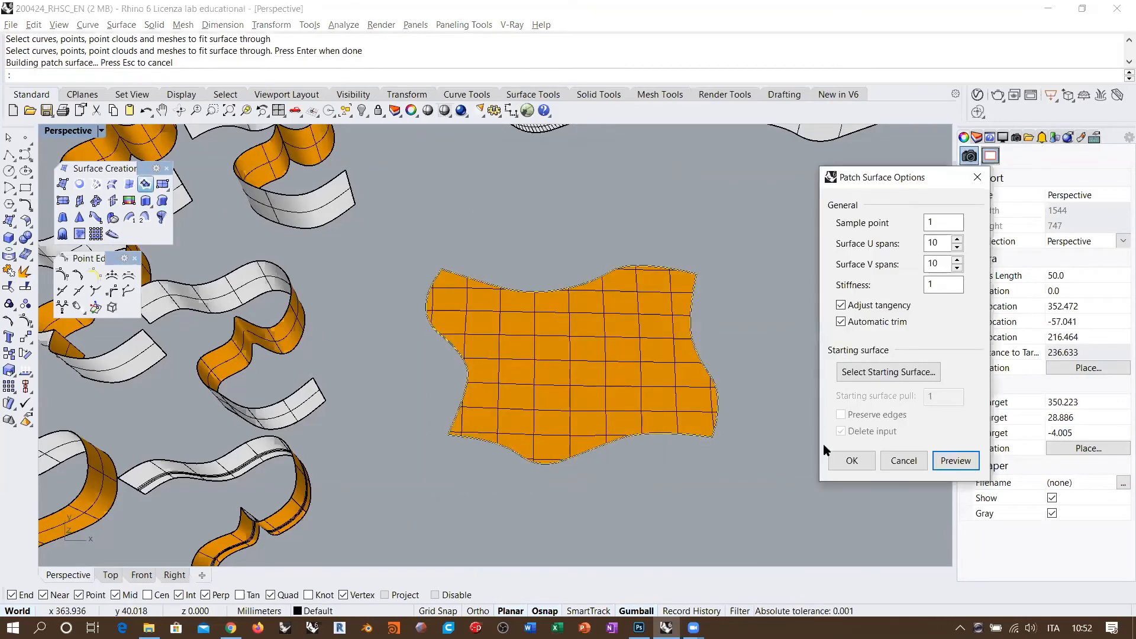
pyautogui.click(840, 456)
# Move the patch surface along X until it sits beside its boundary curves.
pyautogui.moveTo(680, 370); pyautogui.dragTo(677, 342, button='right')
pyautogui.scroll(4, 598, 368)
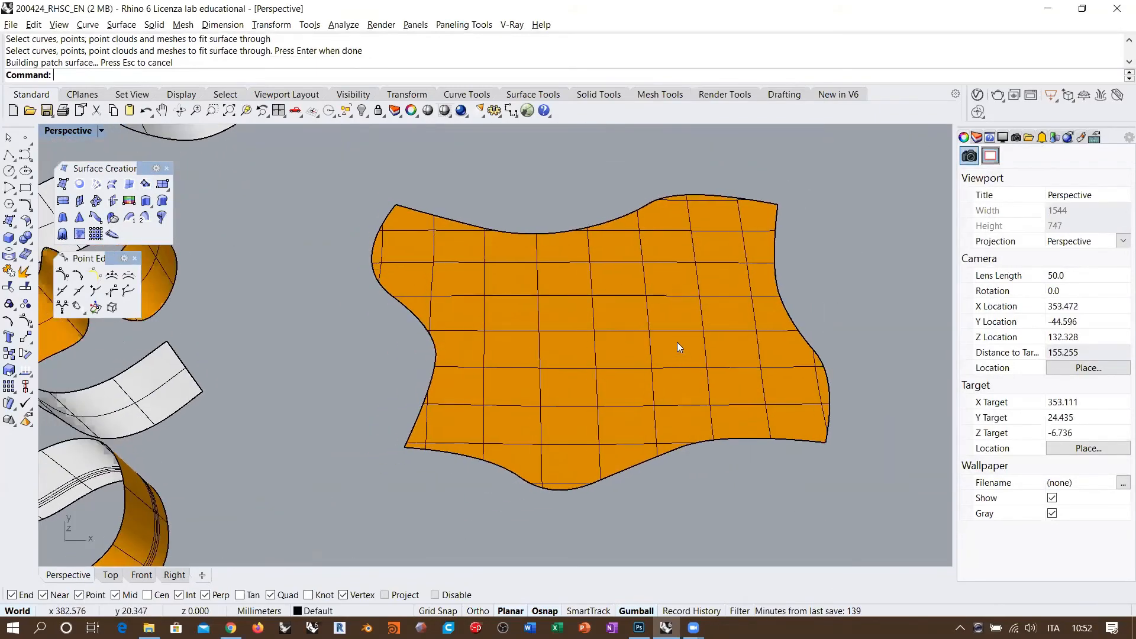
pyautogui.click(643, 332)
pyautogui.scroll(-6, 443, 298)
pyautogui.moveTo(566, 315); pyautogui.dragTo(833, 325)
pyautogui.press('Escape')
# Create a planar surface from the four boundary curves and move it in front of the patch surface.
pyautogui.moveTo(634, 236); pyautogui.dragTo(386, 417)
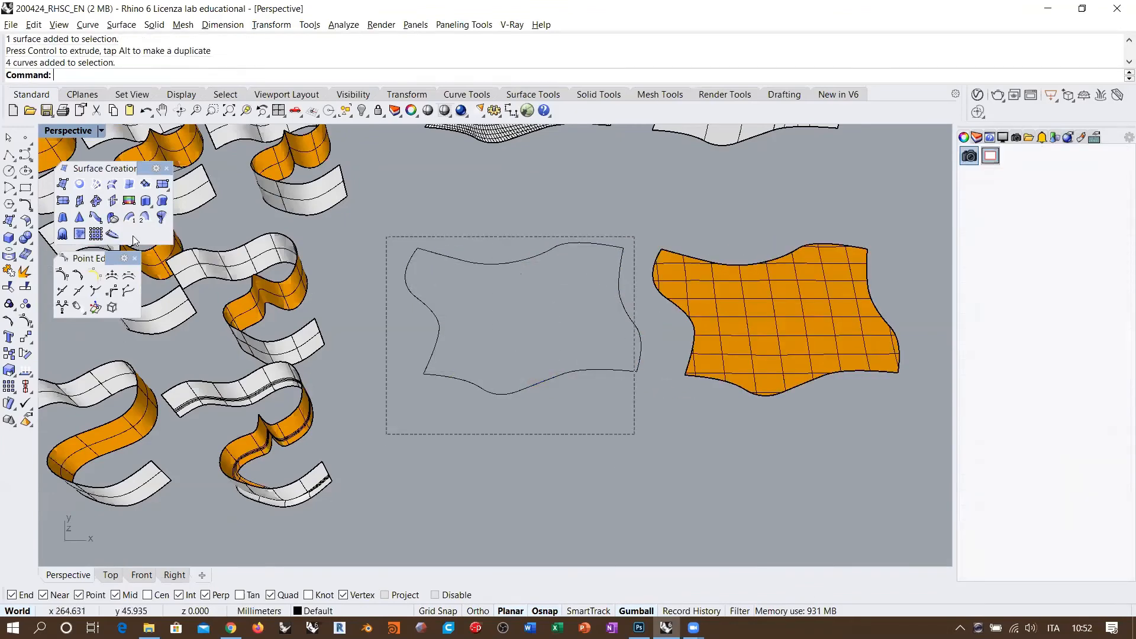
pyautogui.click(79, 184)
pyautogui.click(542, 452)
pyautogui.keyDown('shift'); pyautogui.moveTo(616, 361); pyautogui.dragTo(466, 349, button='right'); pyautogui.keyUp('shift')
pyautogui.moveTo(421, 305); pyautogui.dragTo(702, 484)
pyautogui.keyDown('shift'); pyautogui.moveTo(801, 408); pyautogui.dragTo(818, 359, button='right'); pyautogui.keyUp('shift')
pyautogui.press('Escape')
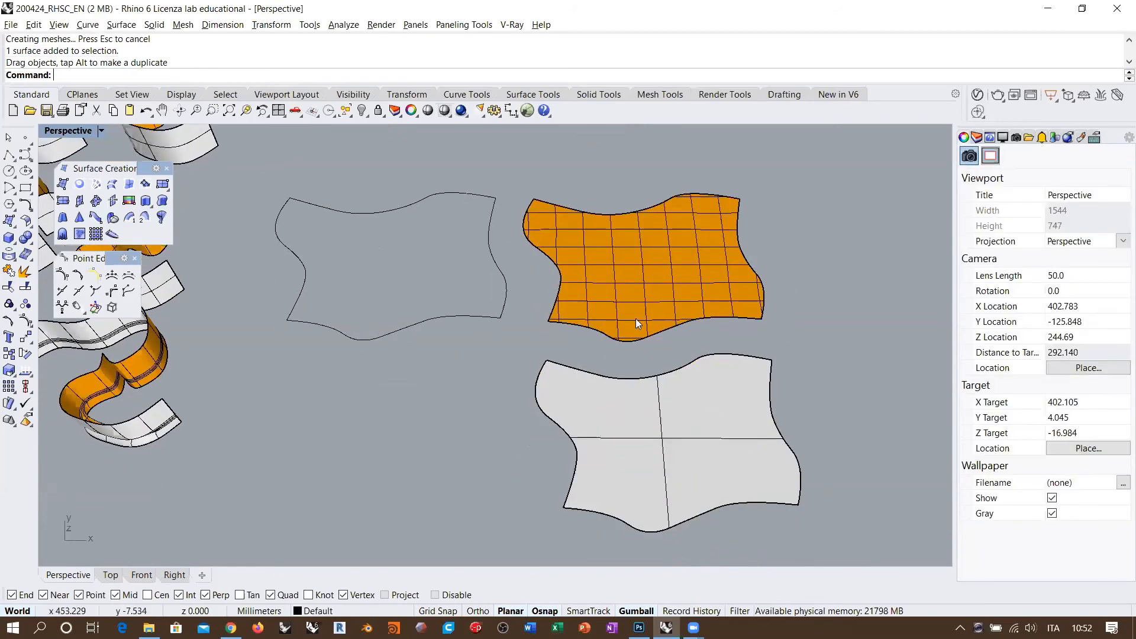
# Compare the isocurves and object properties of the patch surface and the planar surface.
pyautogui.click(652, 280)
pyautogui.click(688, 421)
pyautogui.click(812, 368)
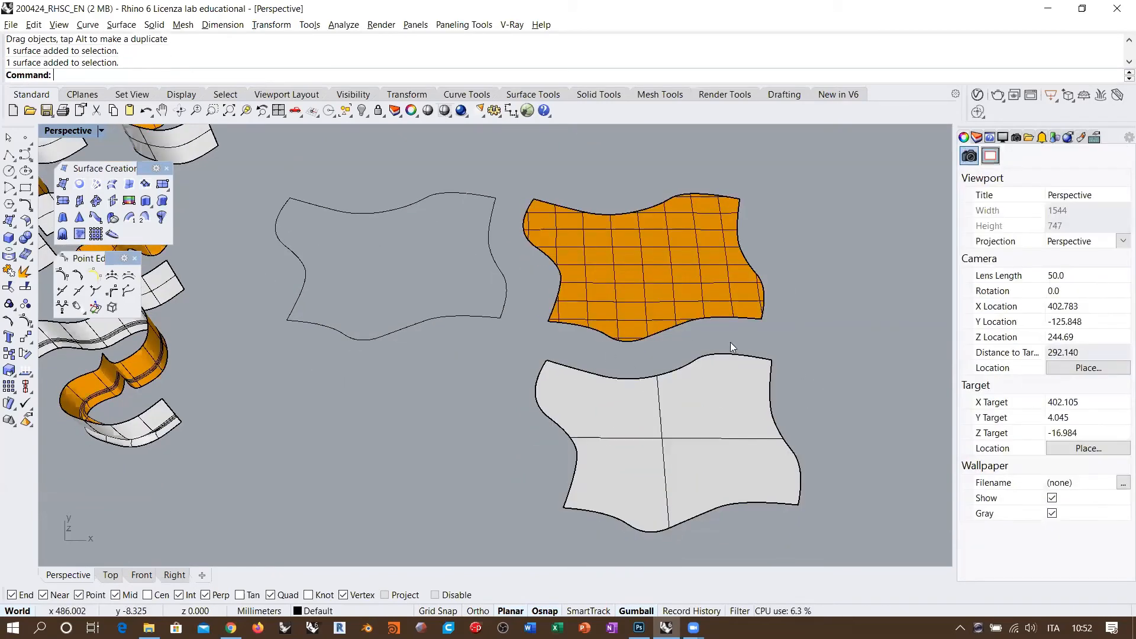
pyautogui.click(647, 267)
pyautogui.click(696, 433)
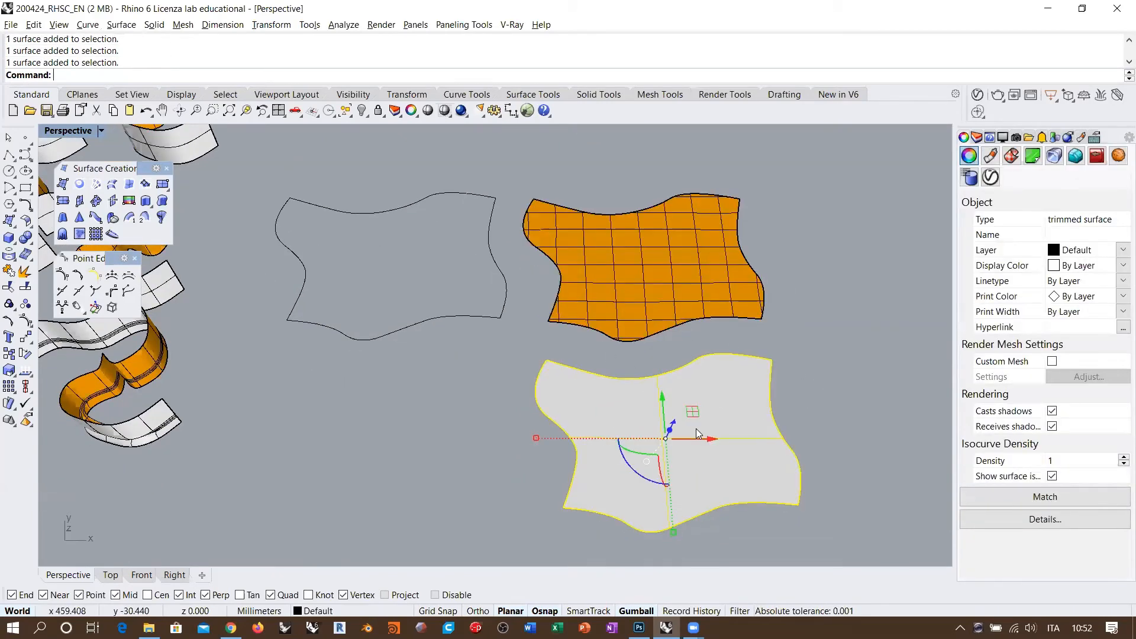
pyautogui.click(654, 261)
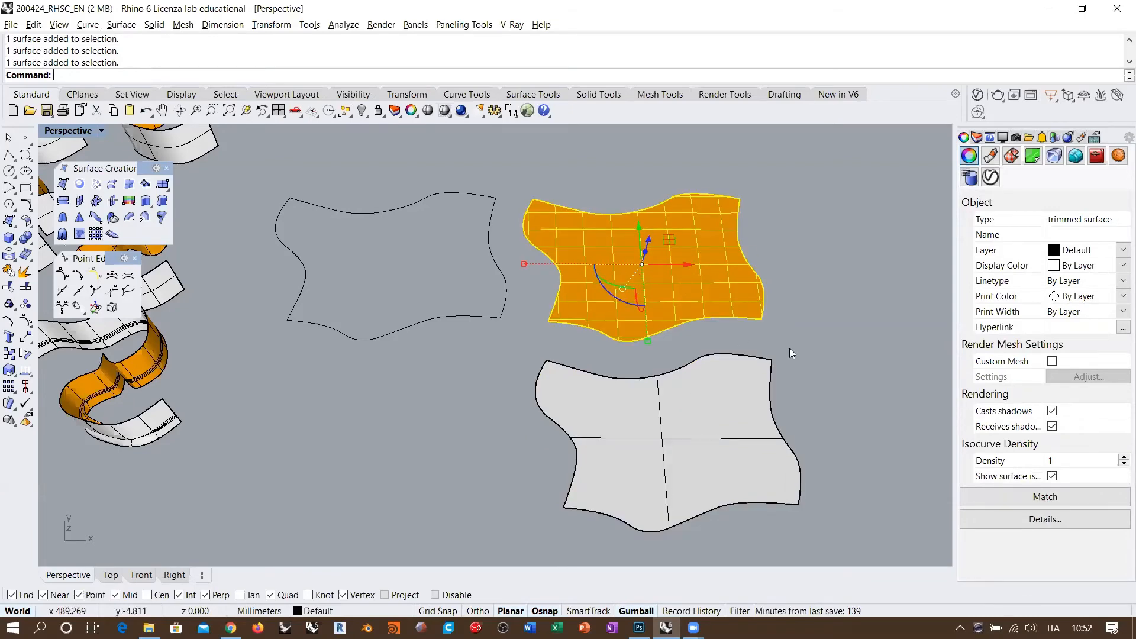
pyautogui.press('Escape')
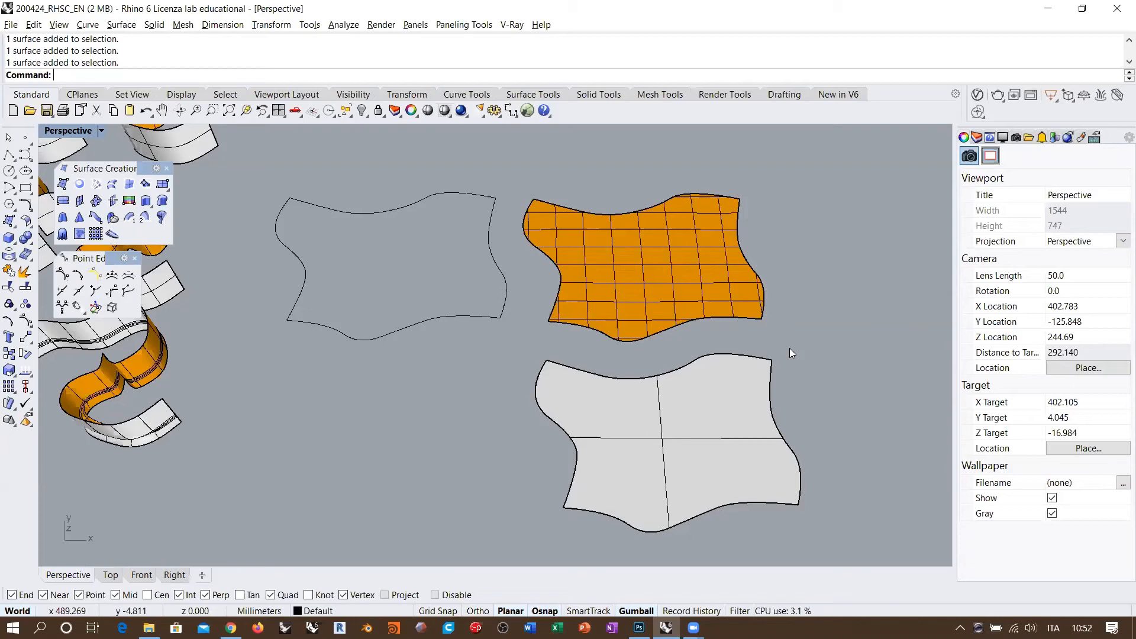
# Delete the patch surface and the planar surface.
pyautogui.moveTo(808, 396); pyautogui.dragTo(688, 281)
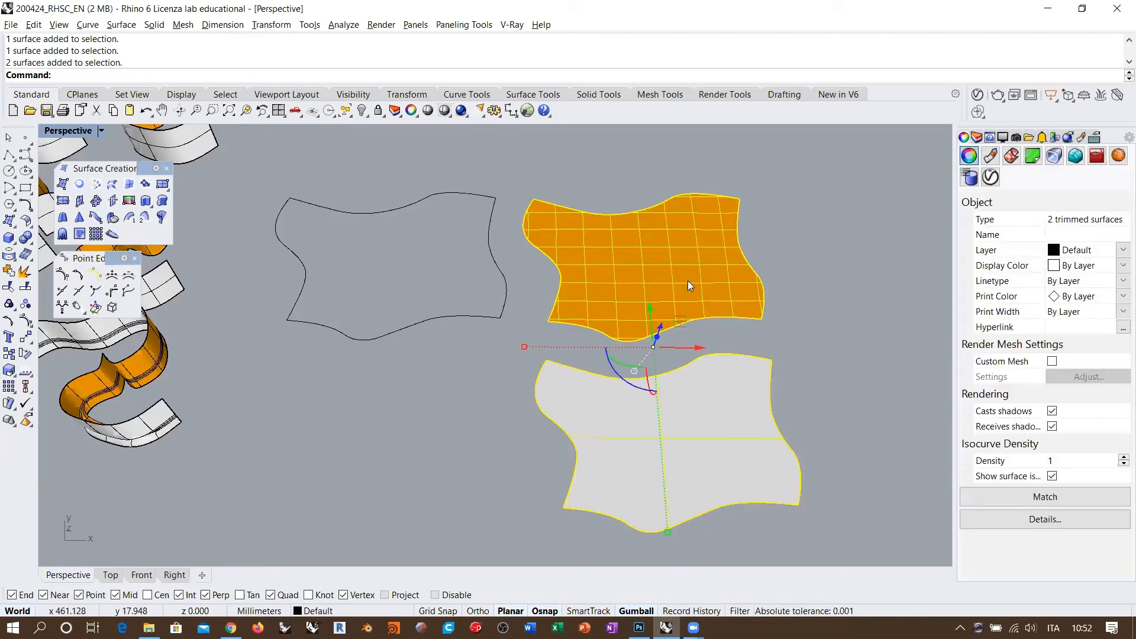
pyautogui.press('Delete')
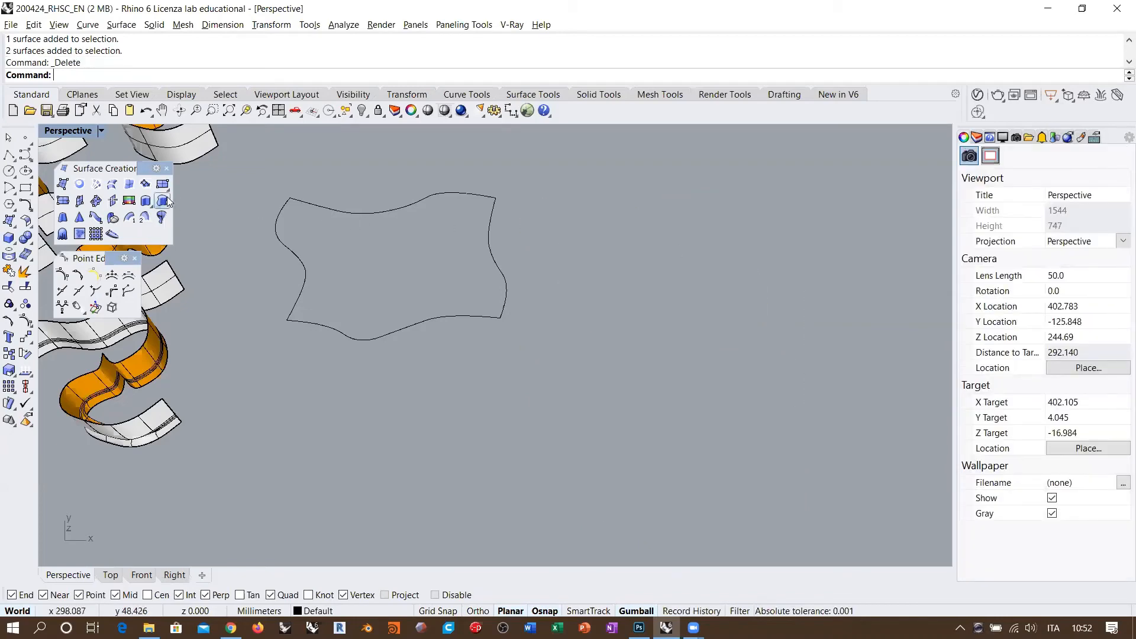
pyautogui.click(145, 184)
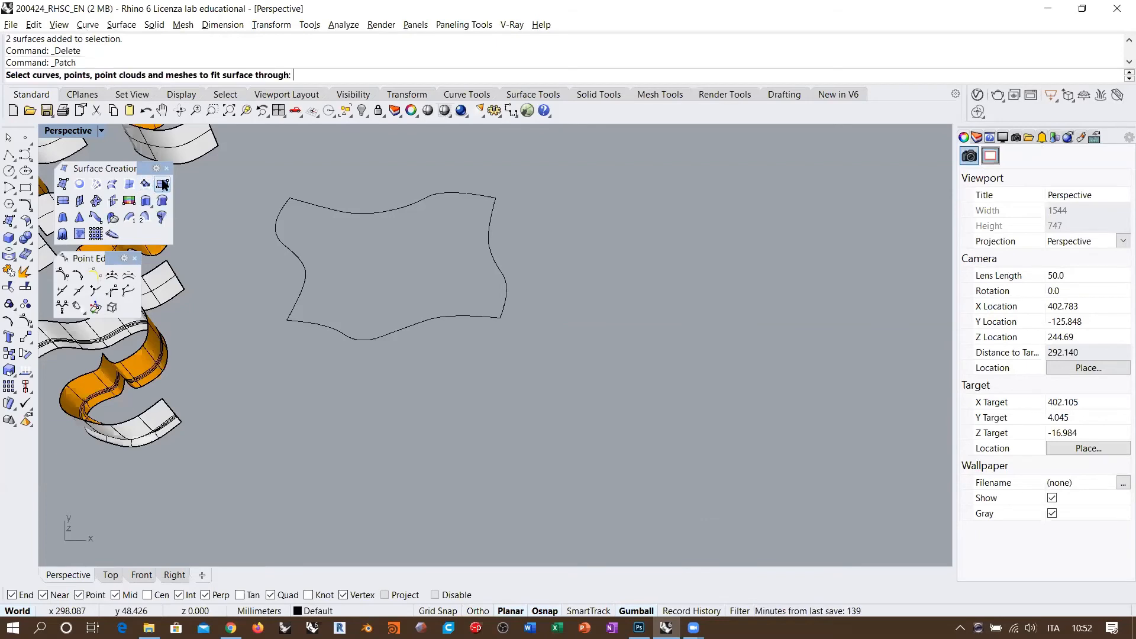
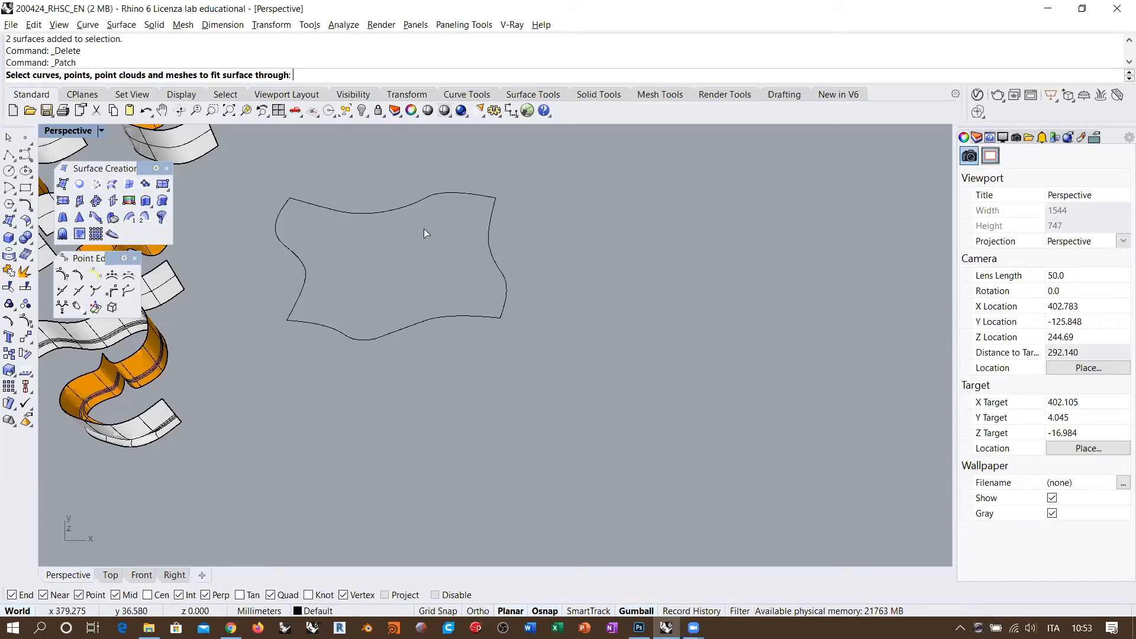
pyautogui.scroll(5, 474, 317)
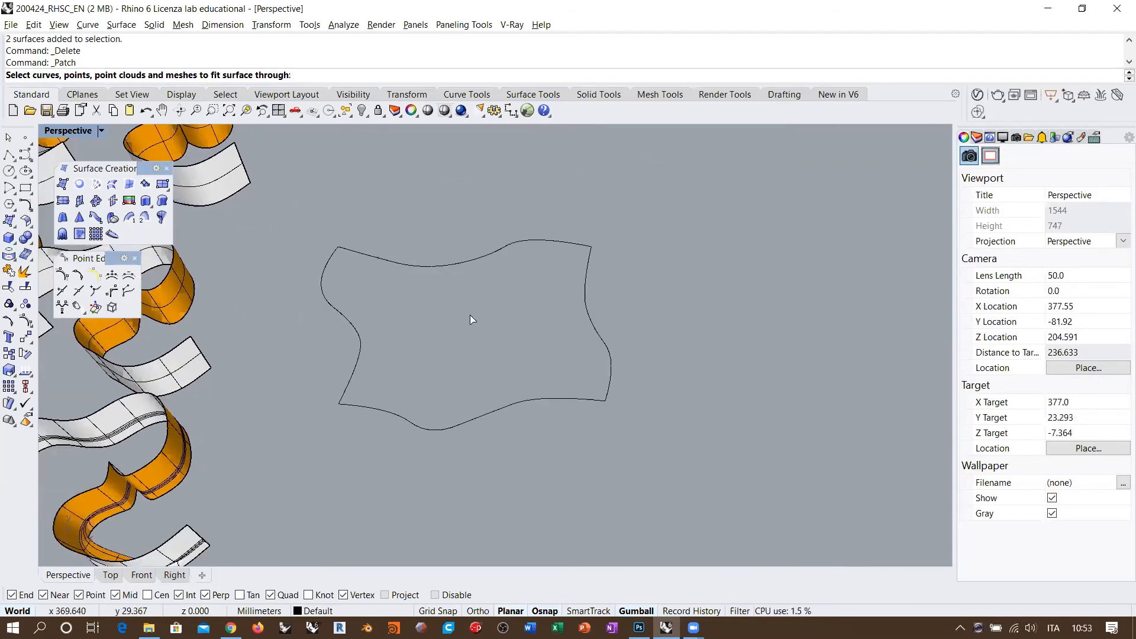
pyautogui.moveTo(657, 203); pyautogui.dragTo(251, 457)
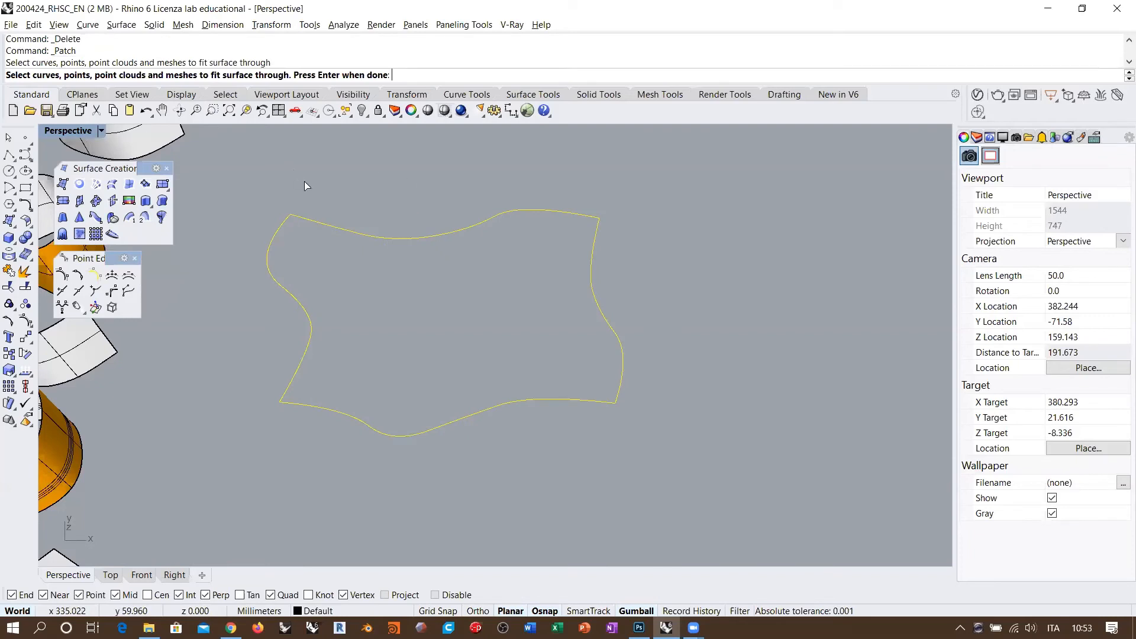
pyautogui.press('Return')
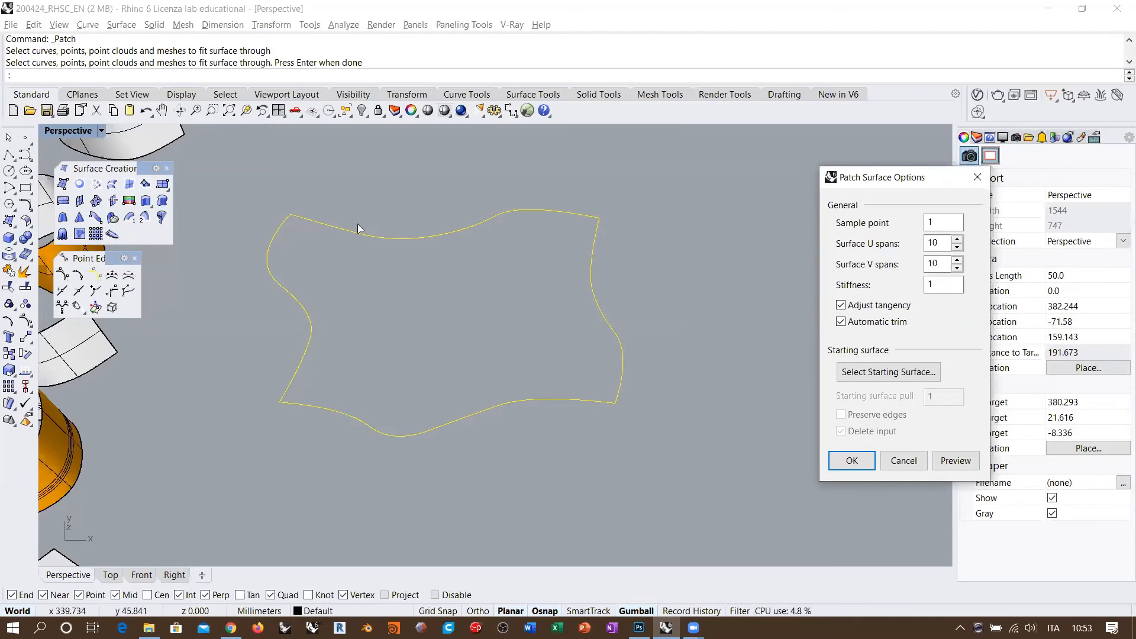
pyautogui.click(899, 461)
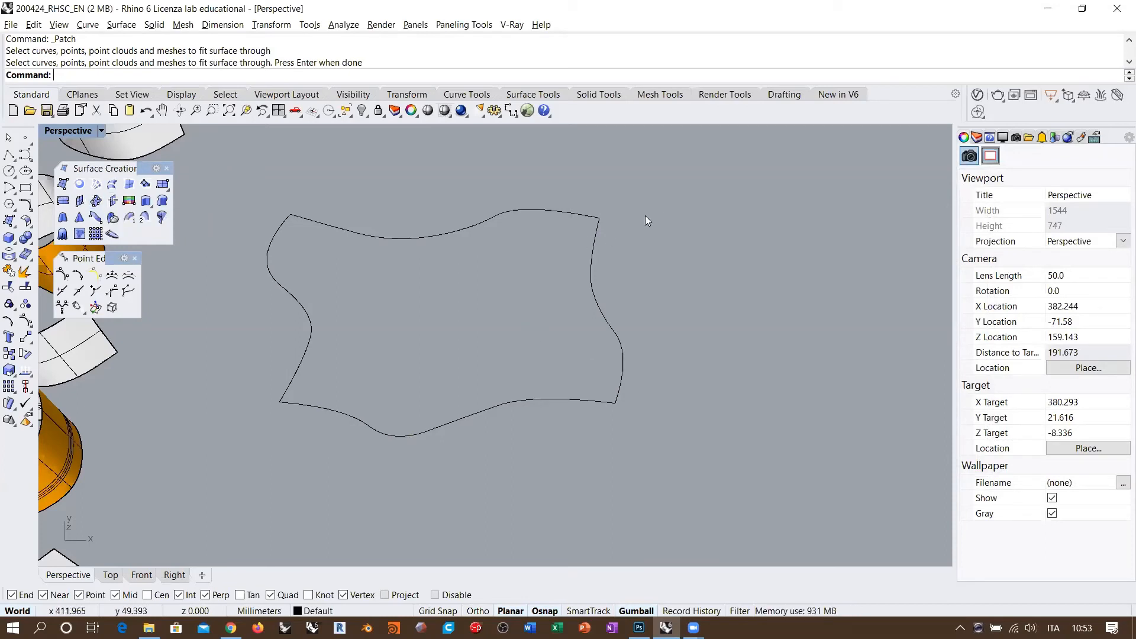
# Divide each of the four boundary curves into 10 segments with point objects.
pyautogui.moveTo(254, 477); pyautogui.dragTo(282, 336)
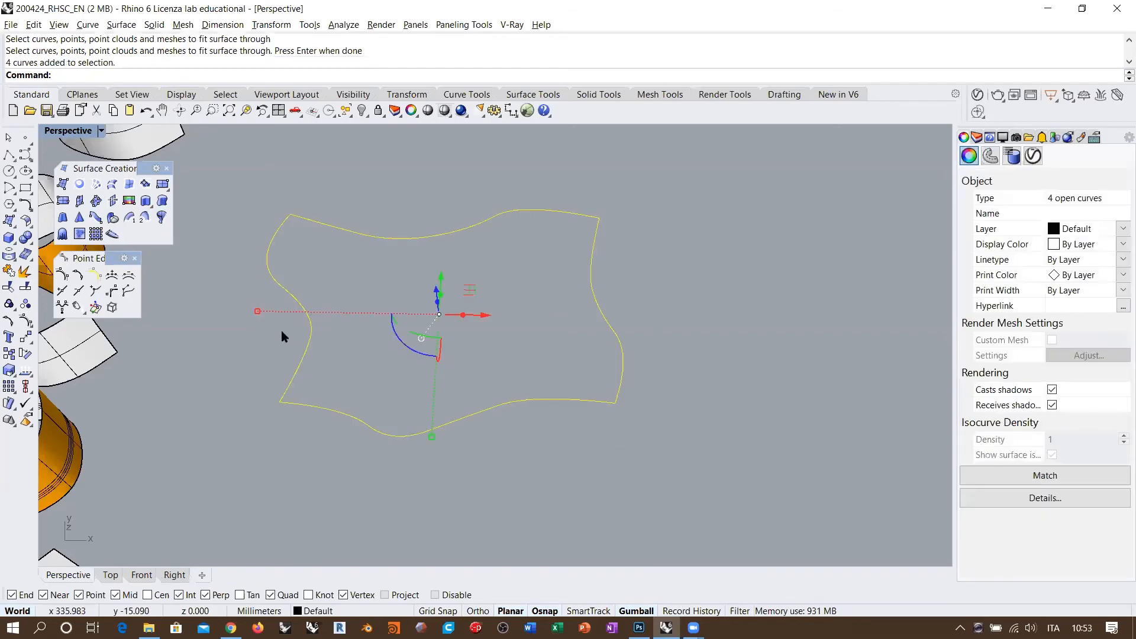
pyautogui.click(27, 139)
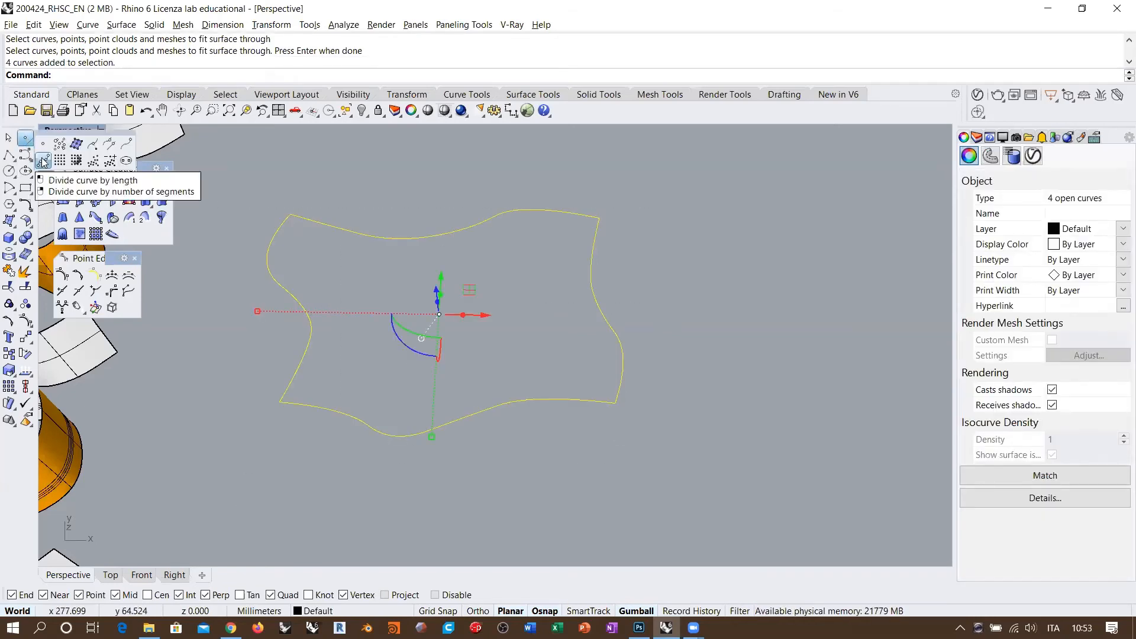
pyautogui.click(43, 161)
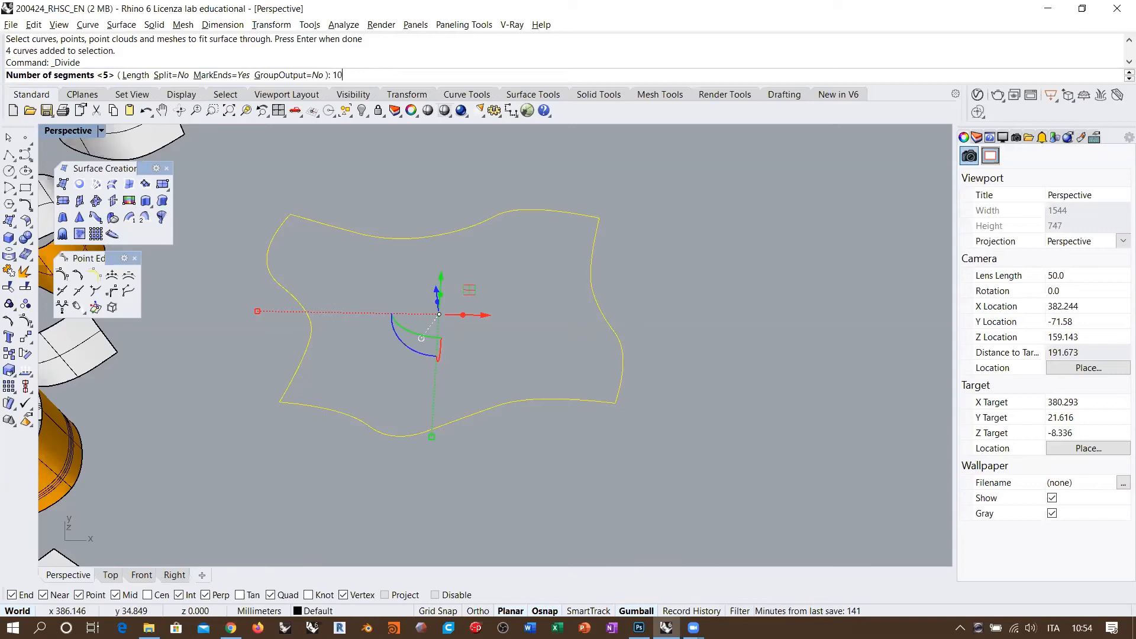
pyautogui.press('Return')
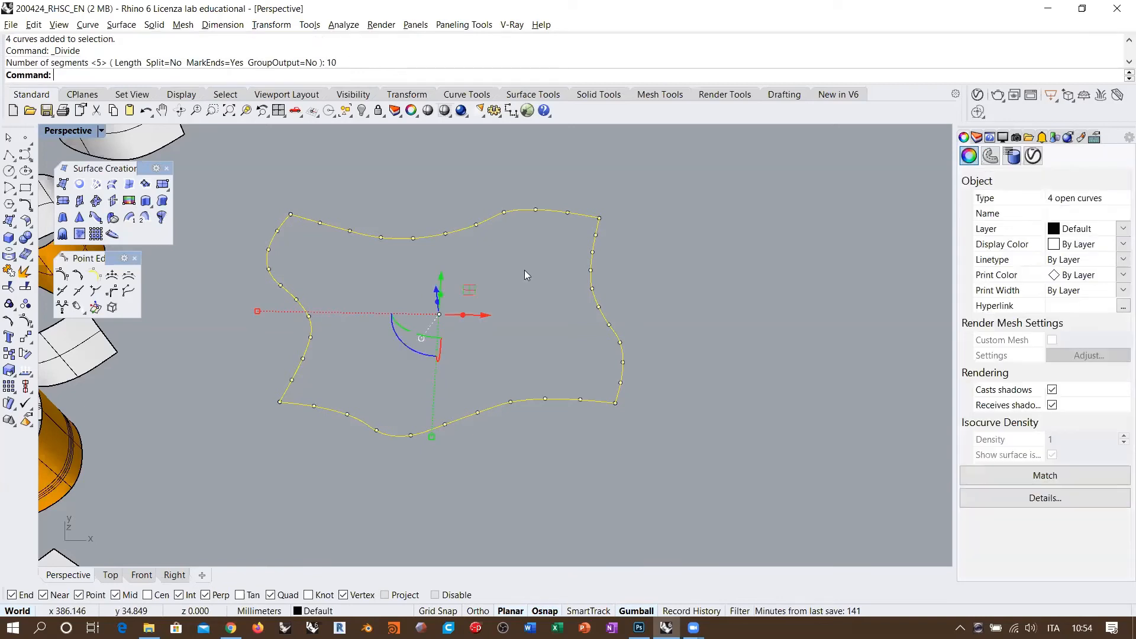
pyautogui.click(642, 273)
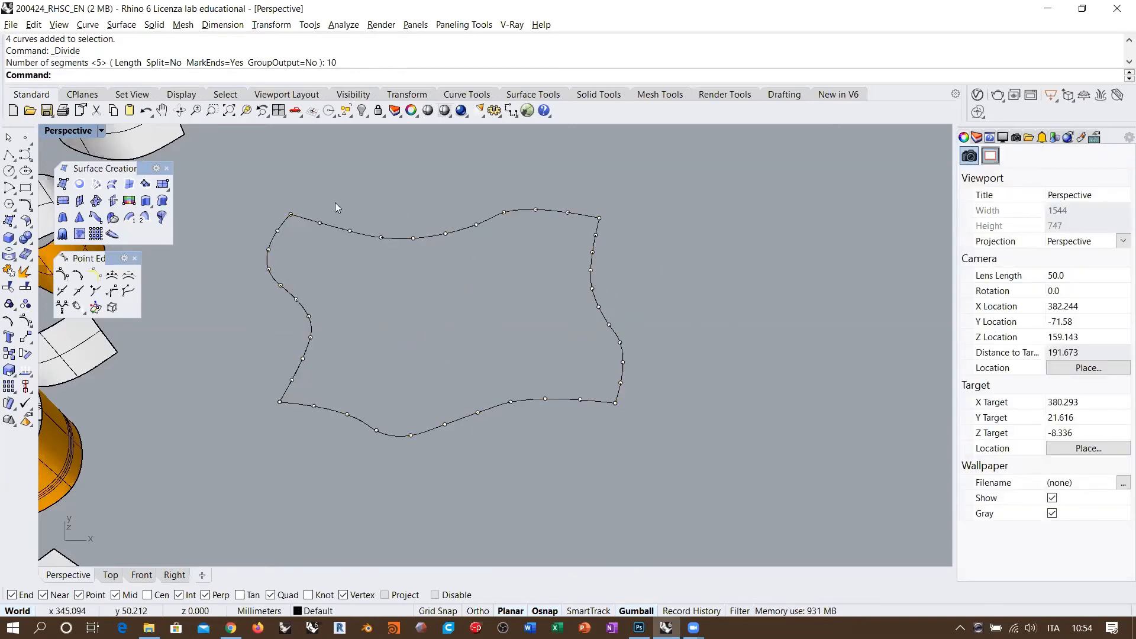
# Select all the division points on the four boundary curves and move them along X, clear of the curves.
pyautogui.moveTo(248, 189); pyautogui.dragTo(547, 299)
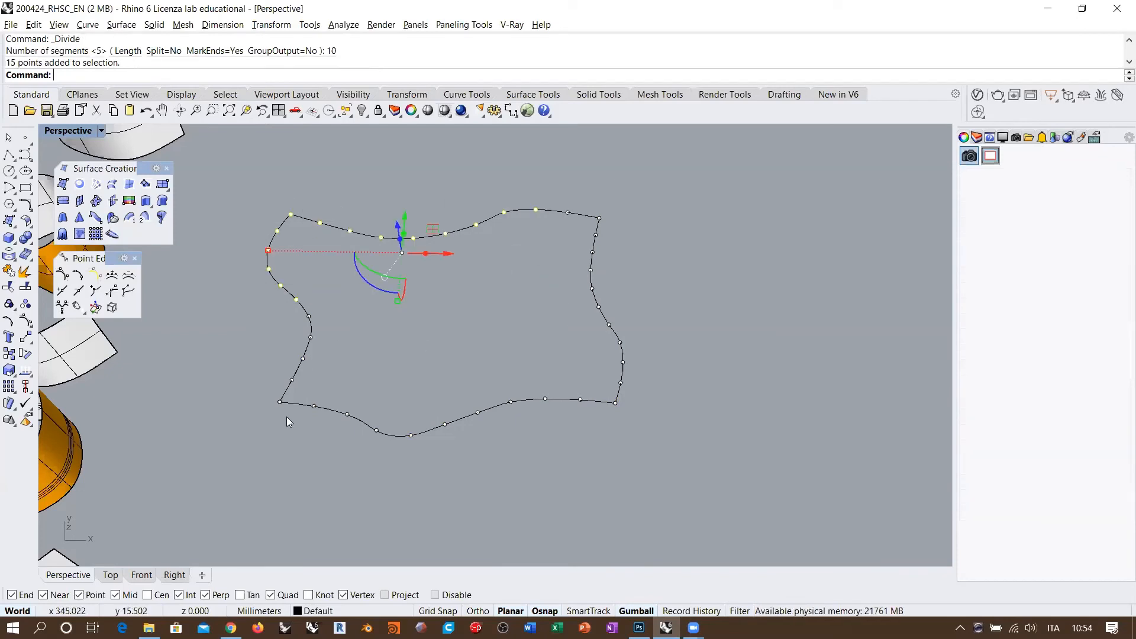
pyautogui.keyDown('shift'); pyautogui.moveTo(254, 284); pyautogui.dragTo(386, 446); pyautogui.keyUp('shift')
pyautogui.keyDown('shift'); pyautogui.moveTo(331, 522); pyautogui.dragTo(577, 360); pyautogui.keyUp('shift')
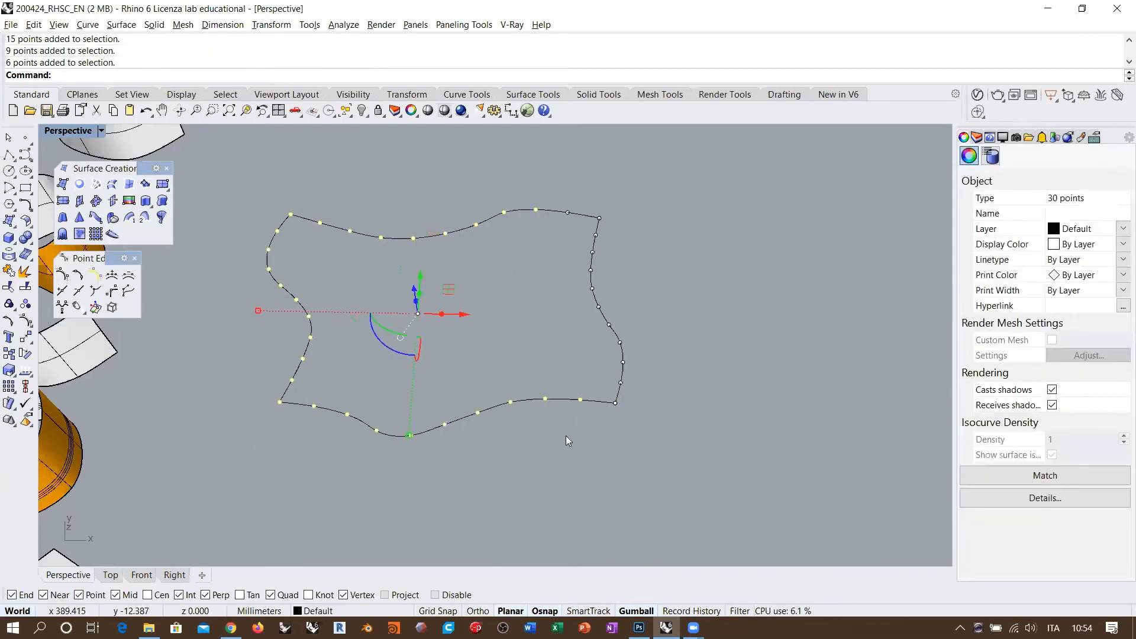
pyautogui.keyDown('shift'); pyautogui.moveTo(541, 487); pyautogui.dragTo(699, 252); pyautogui.keyUp('shift')
pyautogui.keyDown('shift'); pyautogui.moveTo(486, 180); pyautogui.dragTo(653, 286); pyautogui.keyUp('shift')
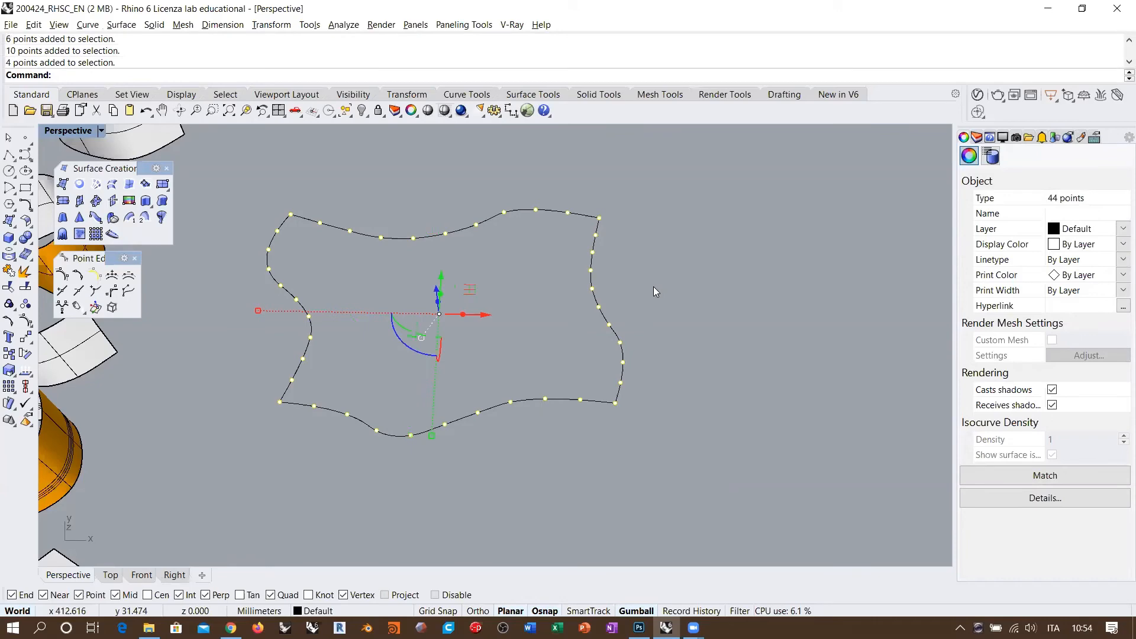
pyautogui.keyDown('shift'); pyautogui.moveTo(569, 330); pyautogui.dragTo(449, 344, button='right'); pyautogui.keyUp('shift')
pyautogui.scroll(-4, 371, 306)
pyautogui.moveTo(358, 295); pyautogui.dragTo(655, 296)
pyautogui.keyDown('shift'); pyautogui.moveTo(675, 402); pyautogui.dragTo(510, 354, button='right'); pyautogui.keyUp('shift')
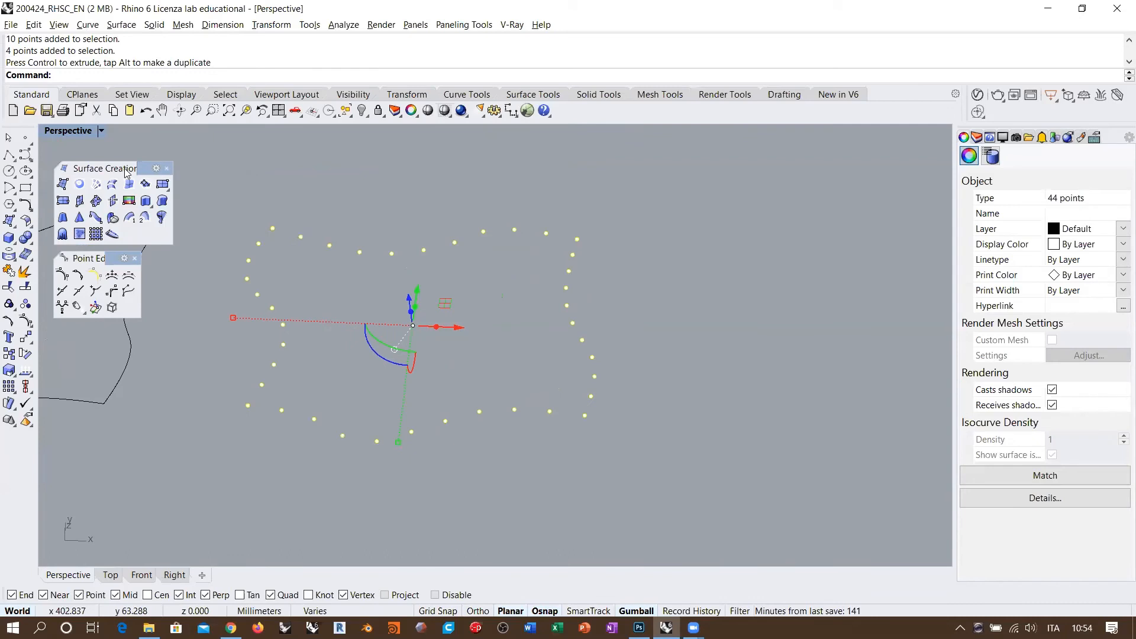
# Fit a plane surface through the selected division points.
pyautogui.click(97, 202)
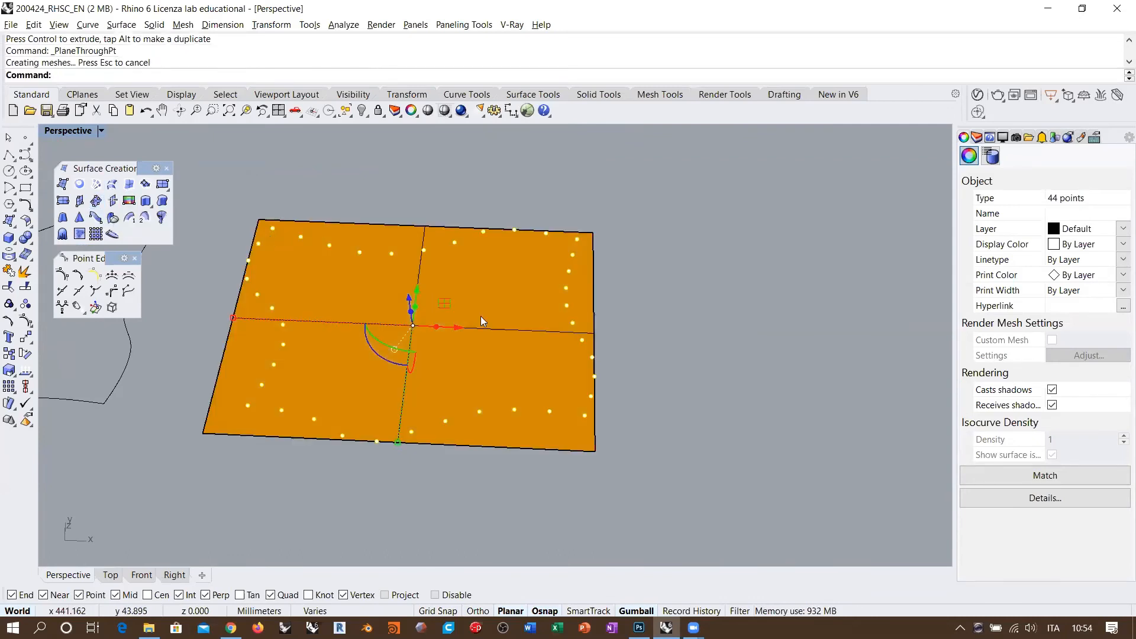
pyautogui.moveTo(480, 316); pyautogui.dragTo(552, 326, button='right')
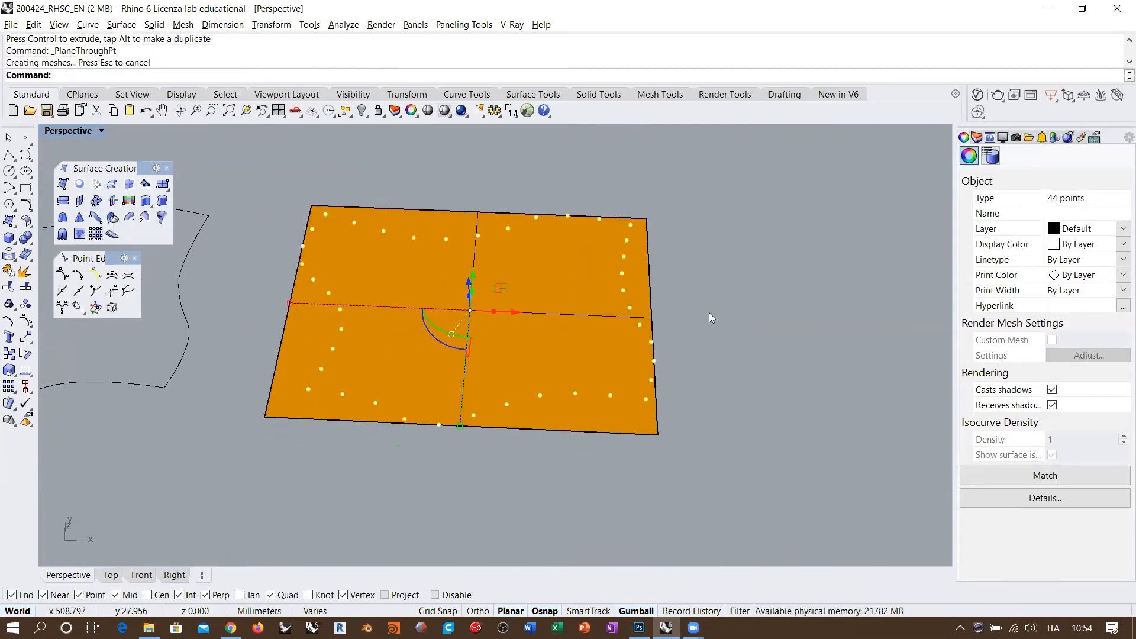
pyautogui.keyDown('shift'); pyautogui.moveTo(645, 332); pyautogui.dragTo(539, 354, button='right'); pyautogui.keyUp('shift')
pyautogui.scroll(-4, 331, 307)
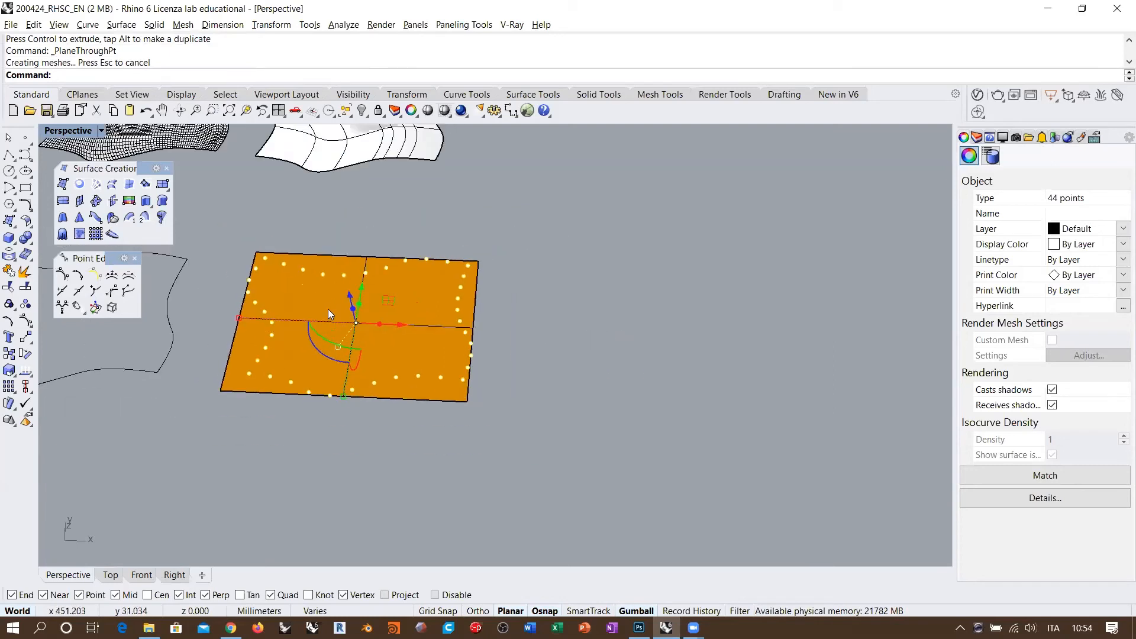
# Rebuild the fitted plane with 13 points in U and V and degree 3 in both directions.
pyautogui.click(415, 308)
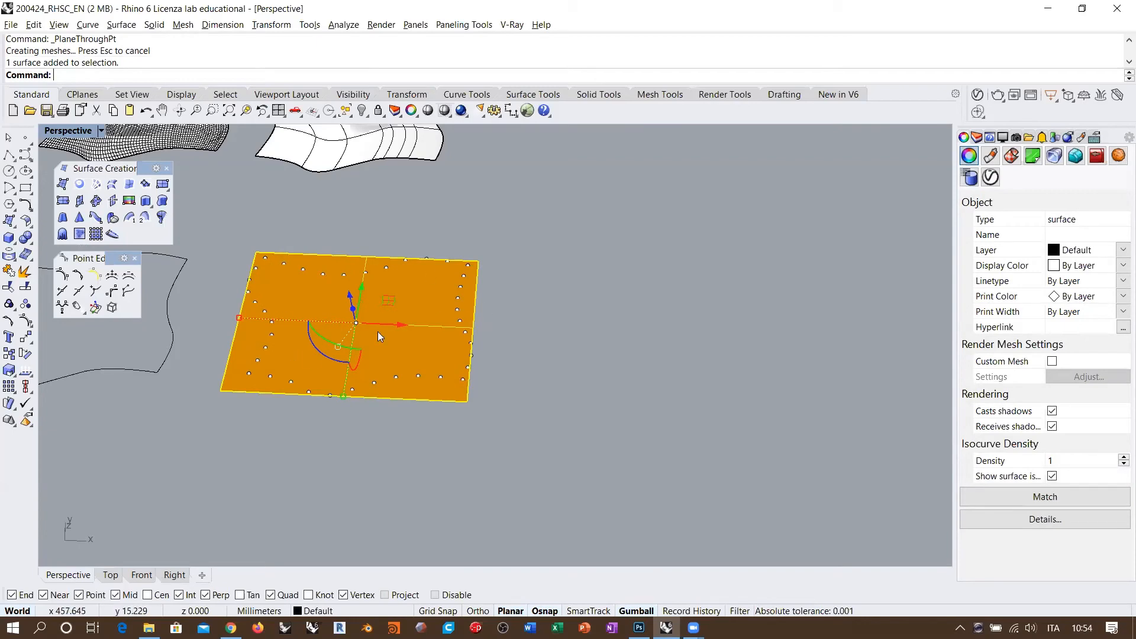
pyautogui.write('Rebuild')
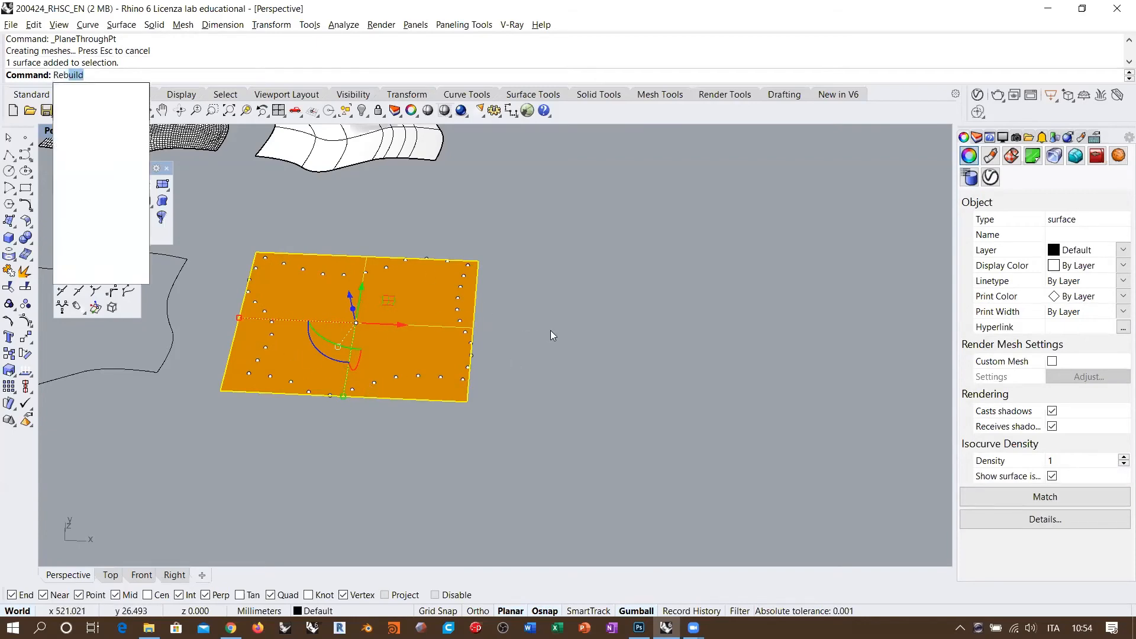
pyautogui.press('Return')
pyautogui.click(782, 271)
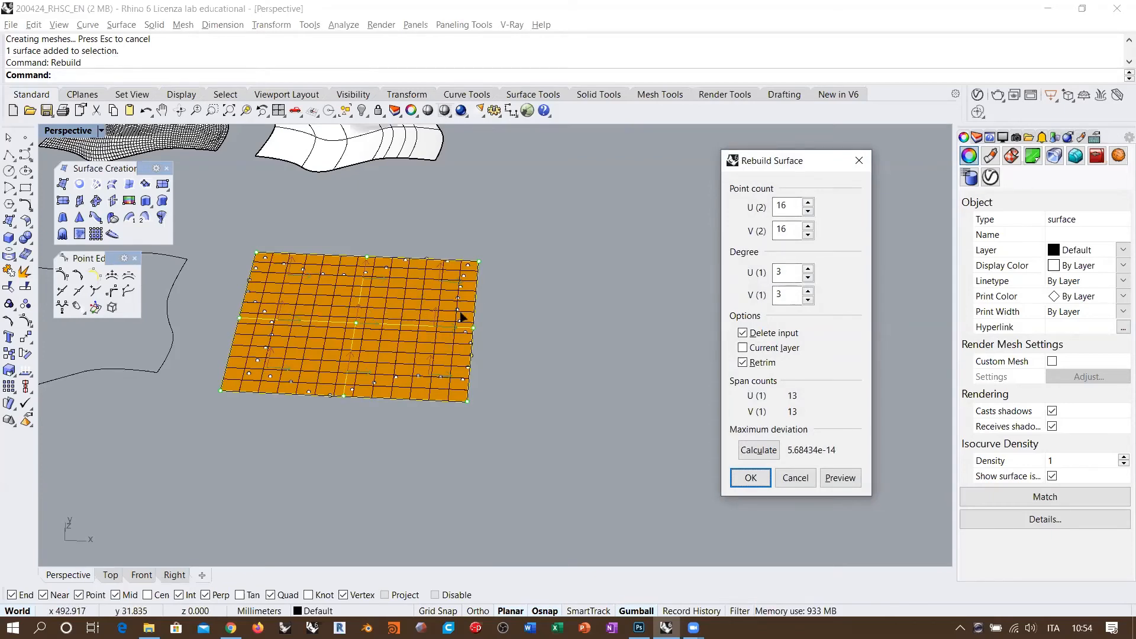
pyautogui.doubleClick(784, 206)
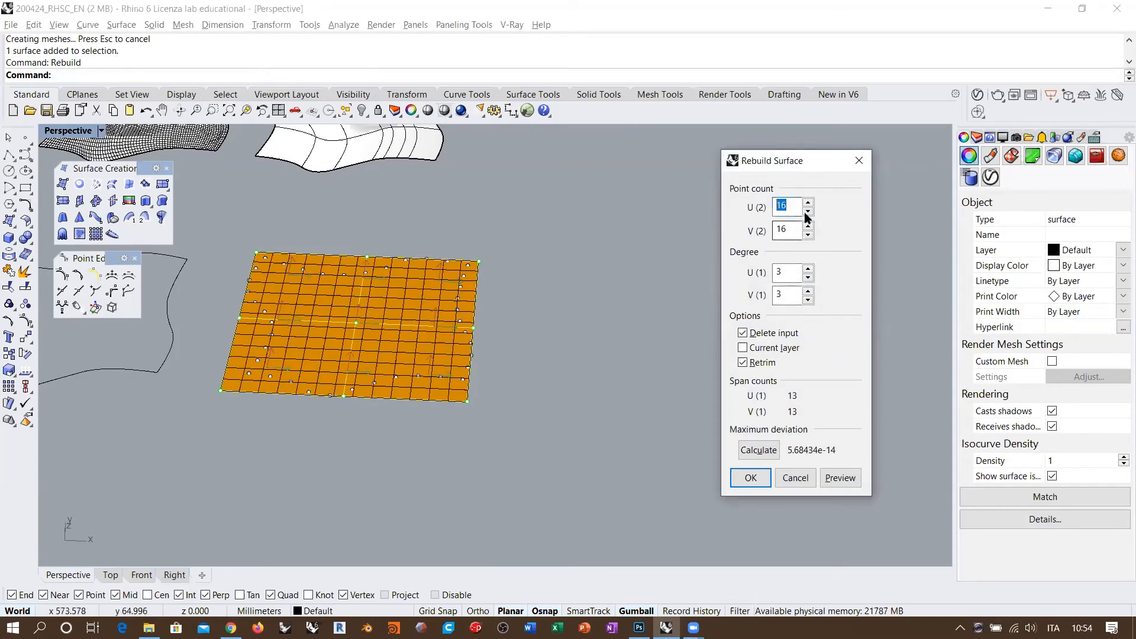
pyautogui.doubleClick(789, 228)
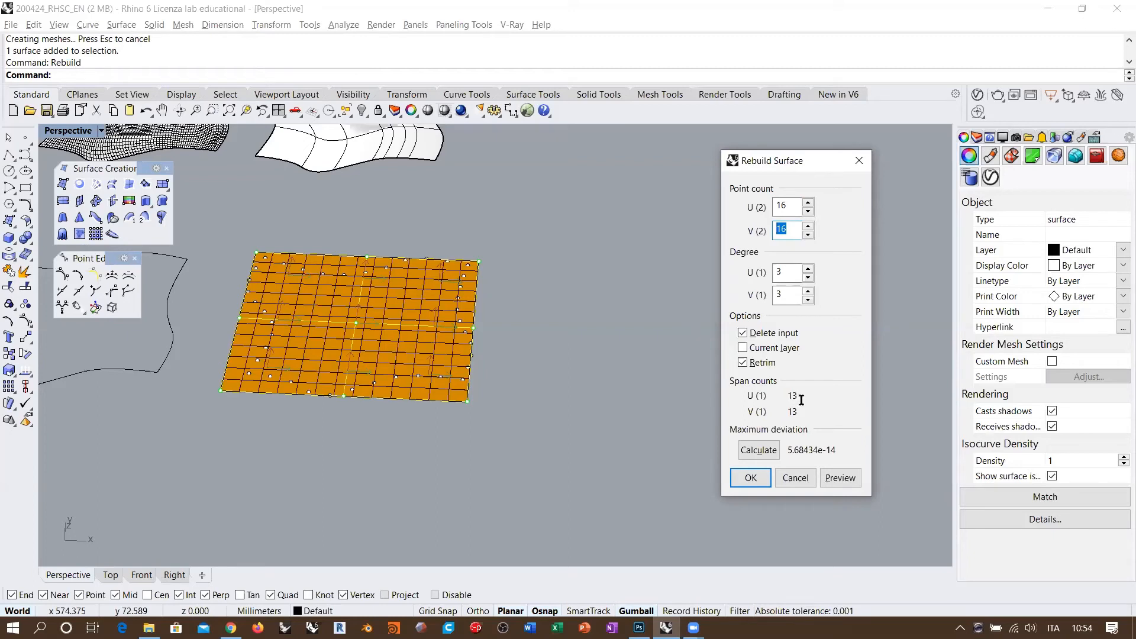
pyautogui.click(784, 204)
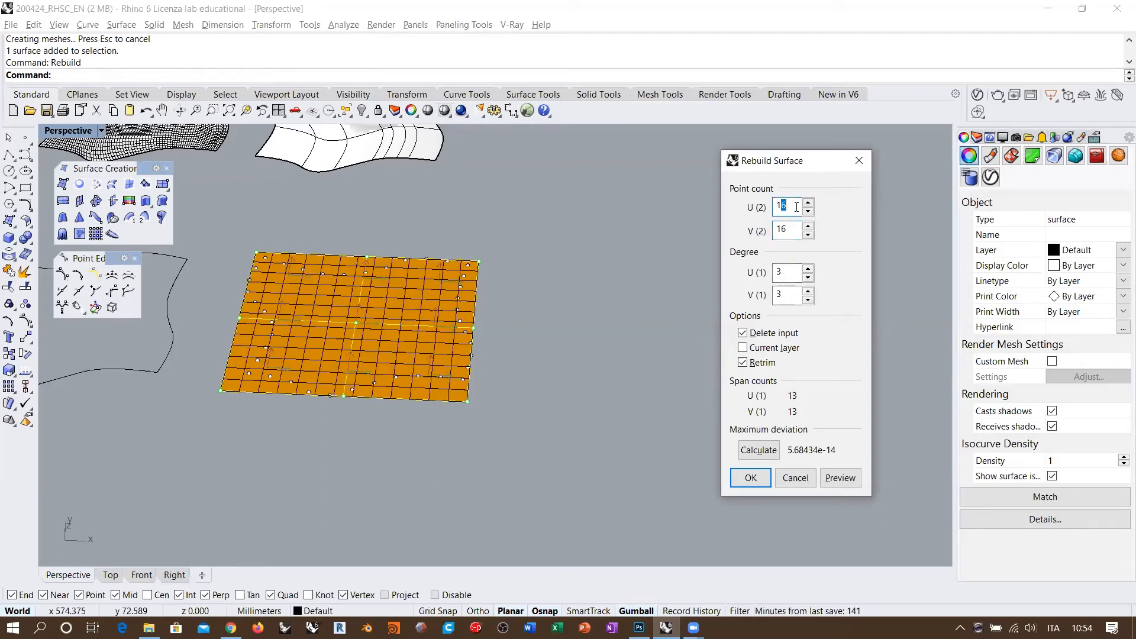
pyautogui.write('3')
pyautogui.press('Tab')
pyautogui.write('13')
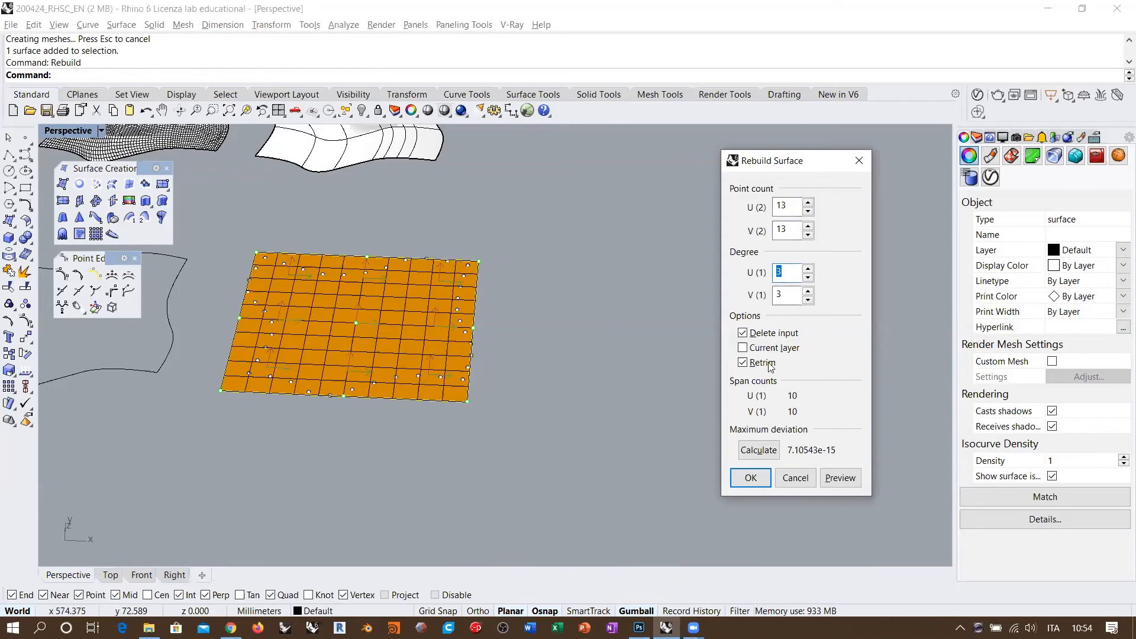
pyautogui.click(788, 205)
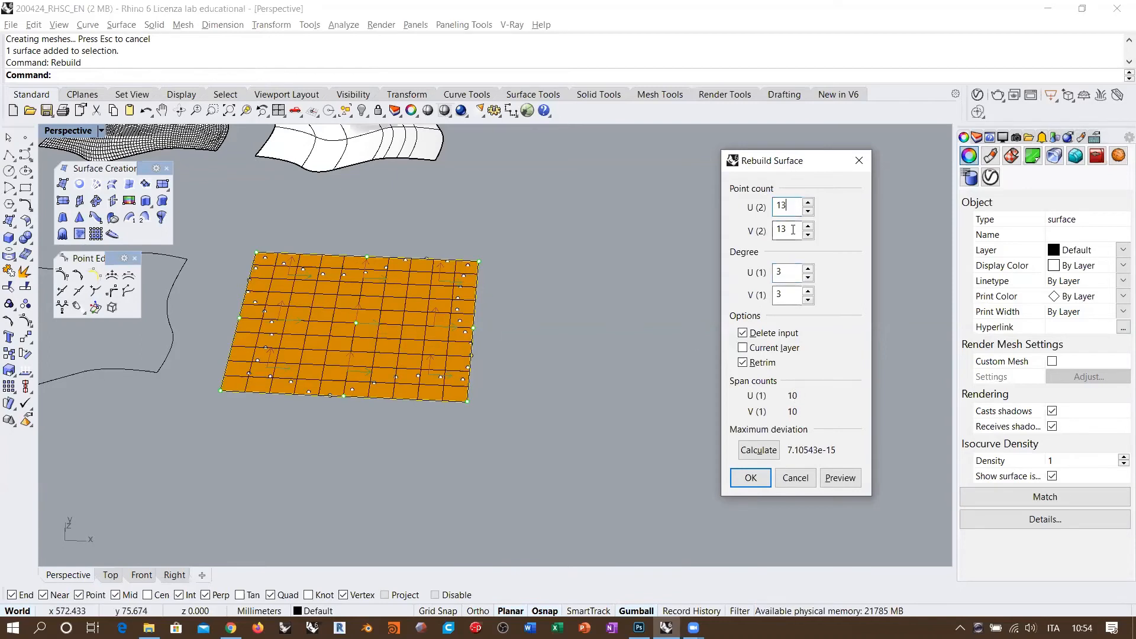
pyautogui.click(792, 230)
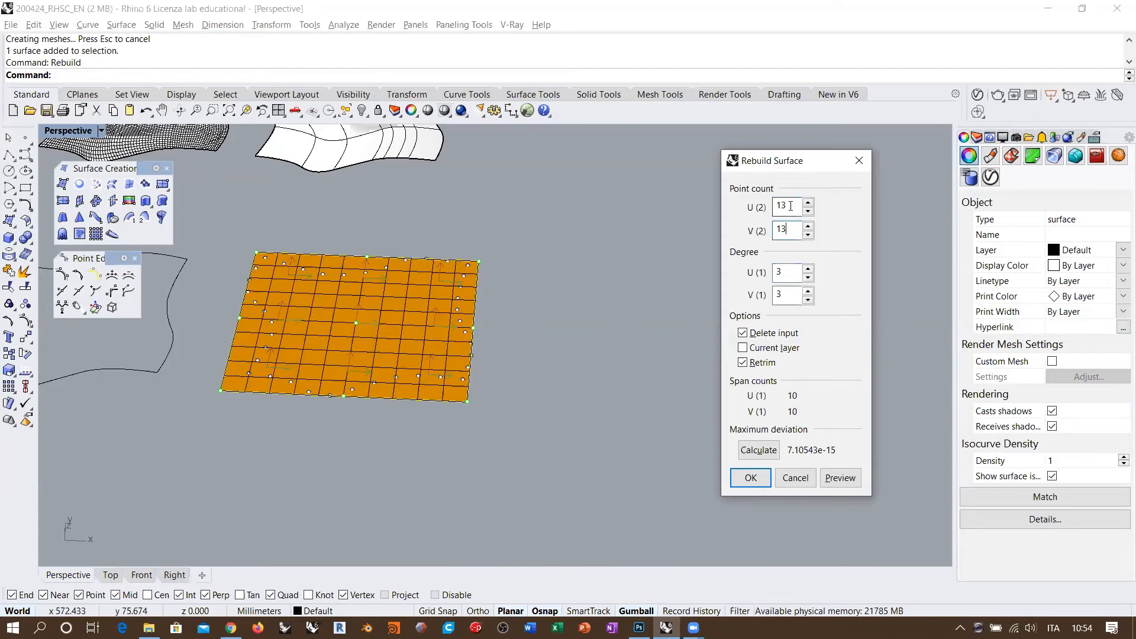
pyautogui.click(751, 477)
# Show the rebuilt plane's control points, try lifting one near a corner, and undo the move.
pyautogui.click(335, 334)
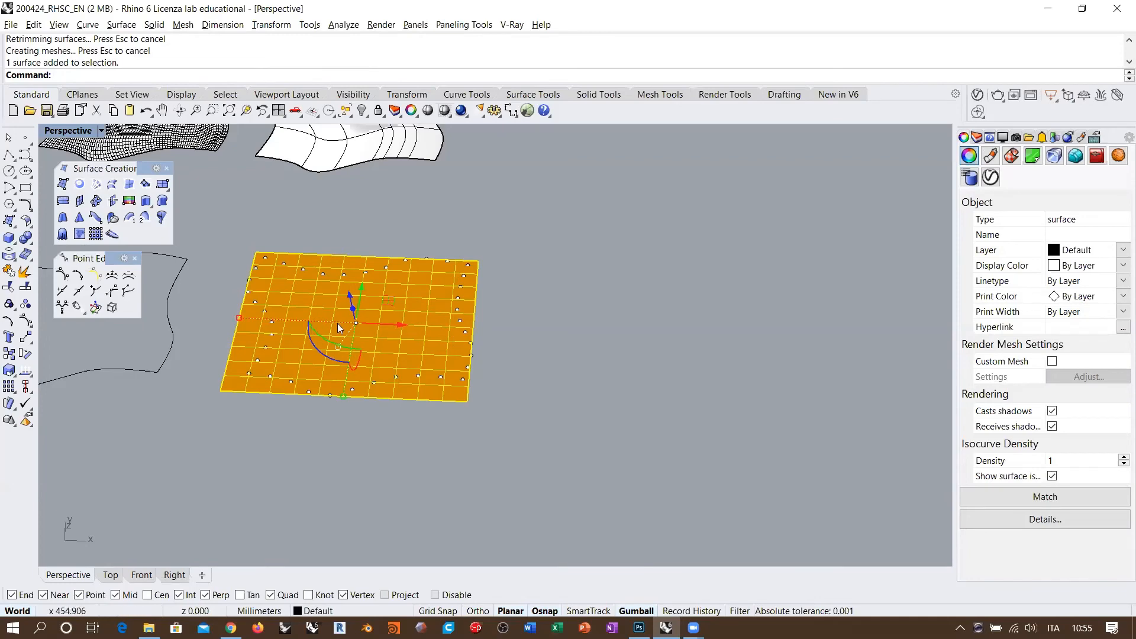
pyautogui.scroll(4, 298, 314)
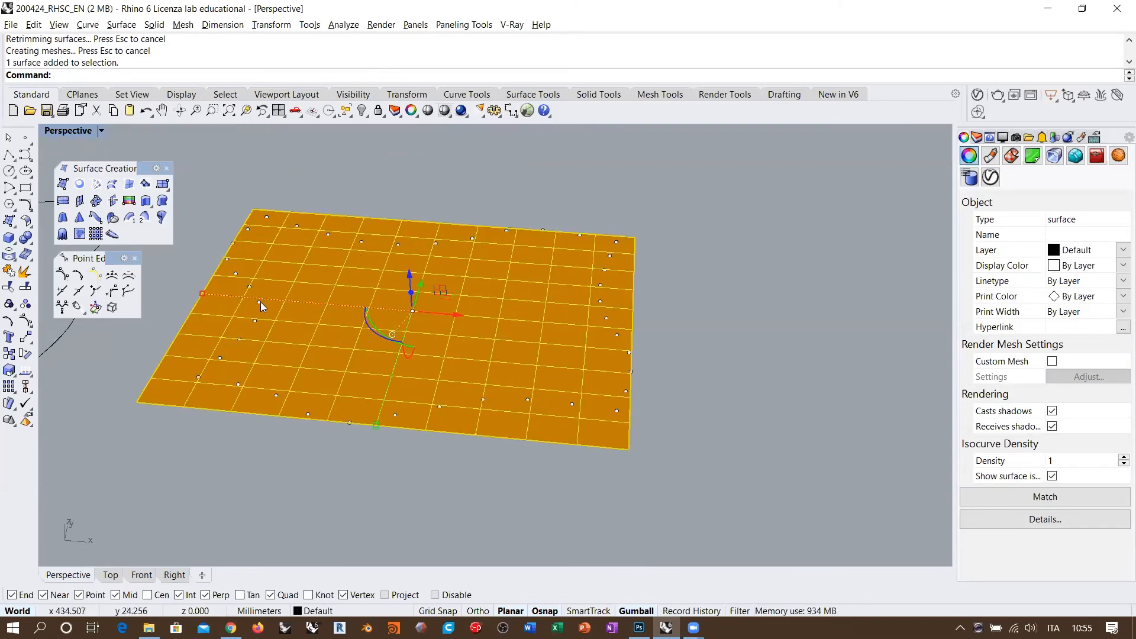
pyautogui.moveTo(205, 219); pyautogui.dragTo(345, 355)
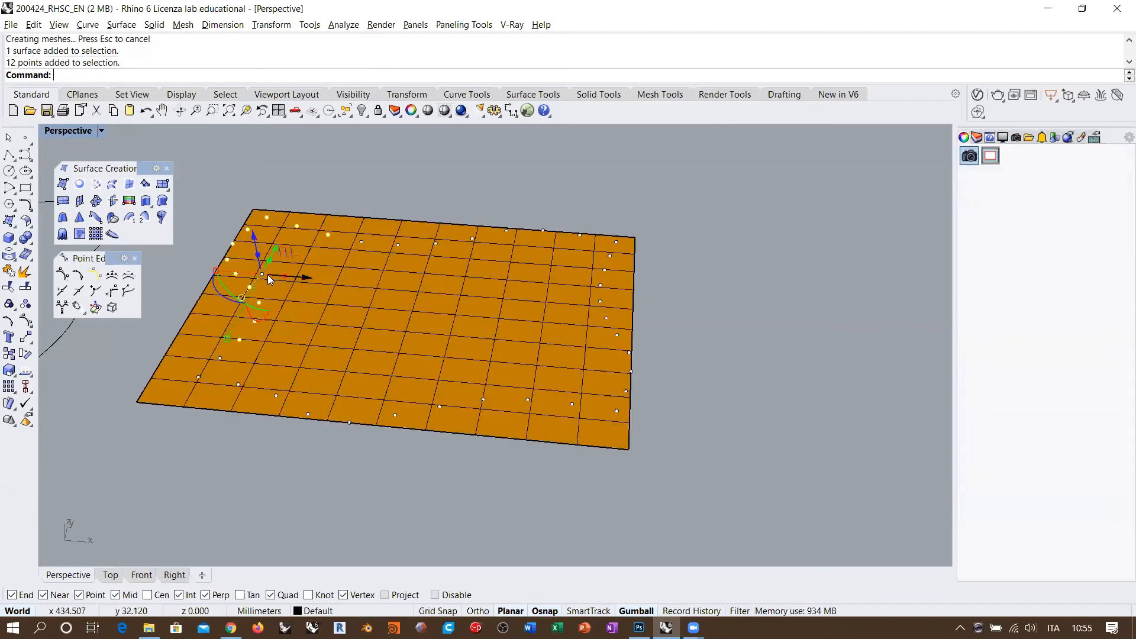
pyautogui.click(399, 309)
pyautogui.press('F10')
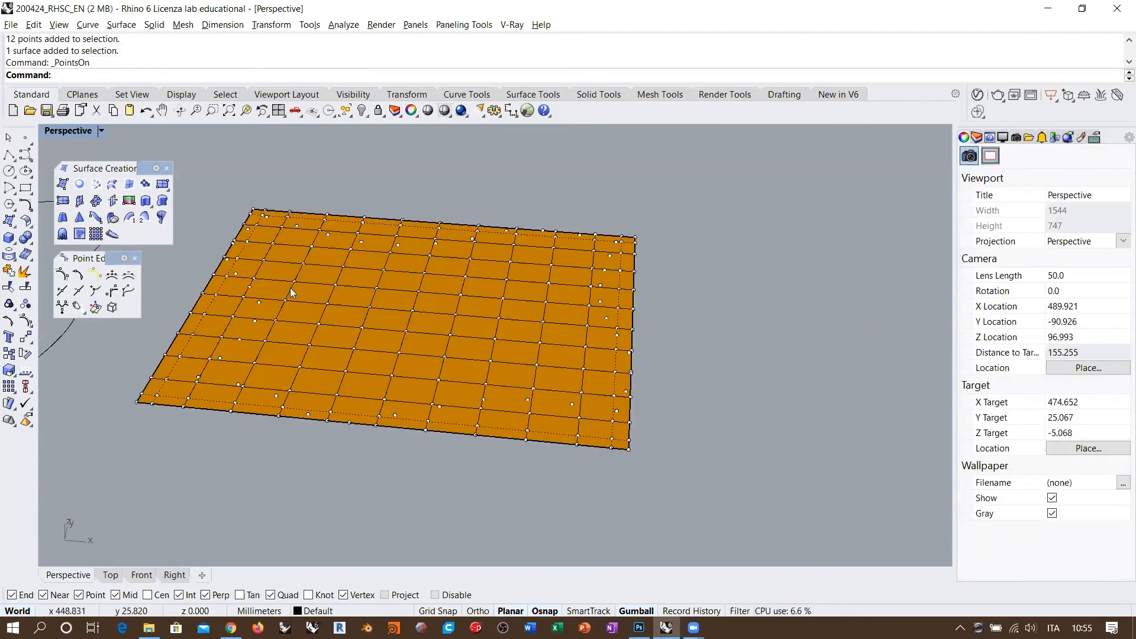
pyautogui.click(259, 236)
pyautogui.moveTo(258, 236); pyautogui.dragTo(255, 219)
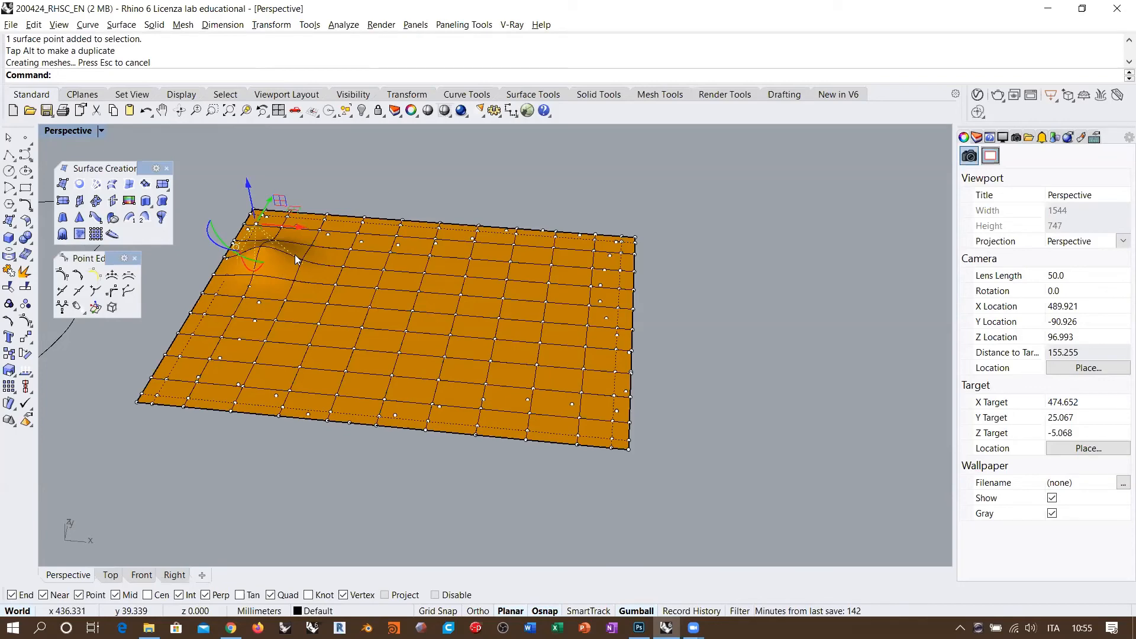
pyautogui.hotkey('ctrl', 'z')
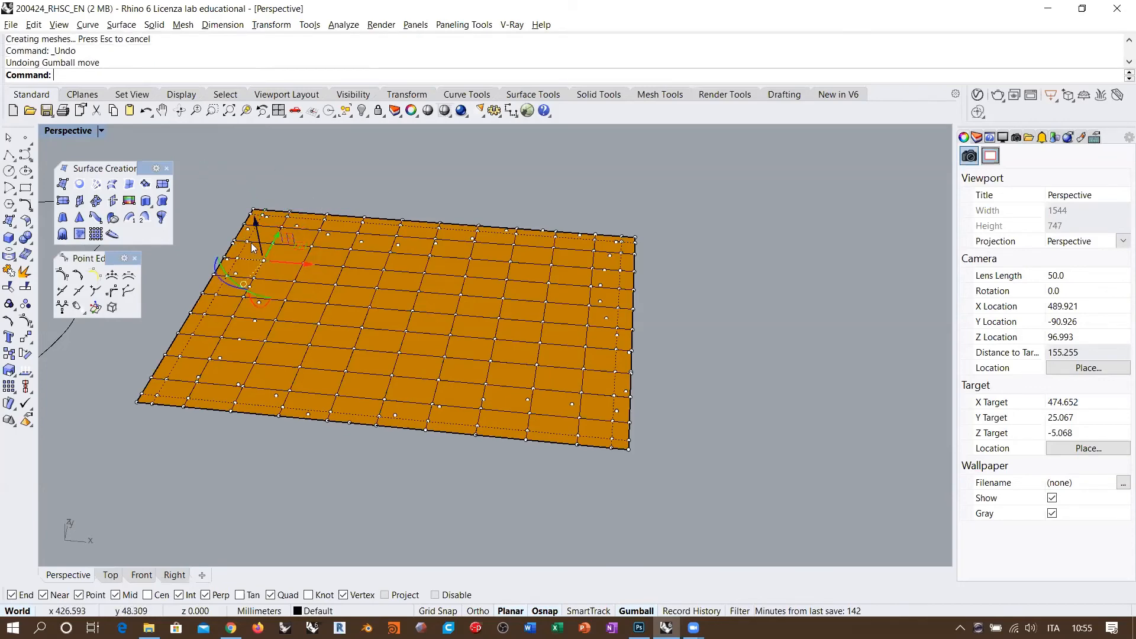
pyautogui.press('Escape')
# Delete the rebuilt plane surface together with all the division points.
pyautogui.scroll(-6, 276, 319)
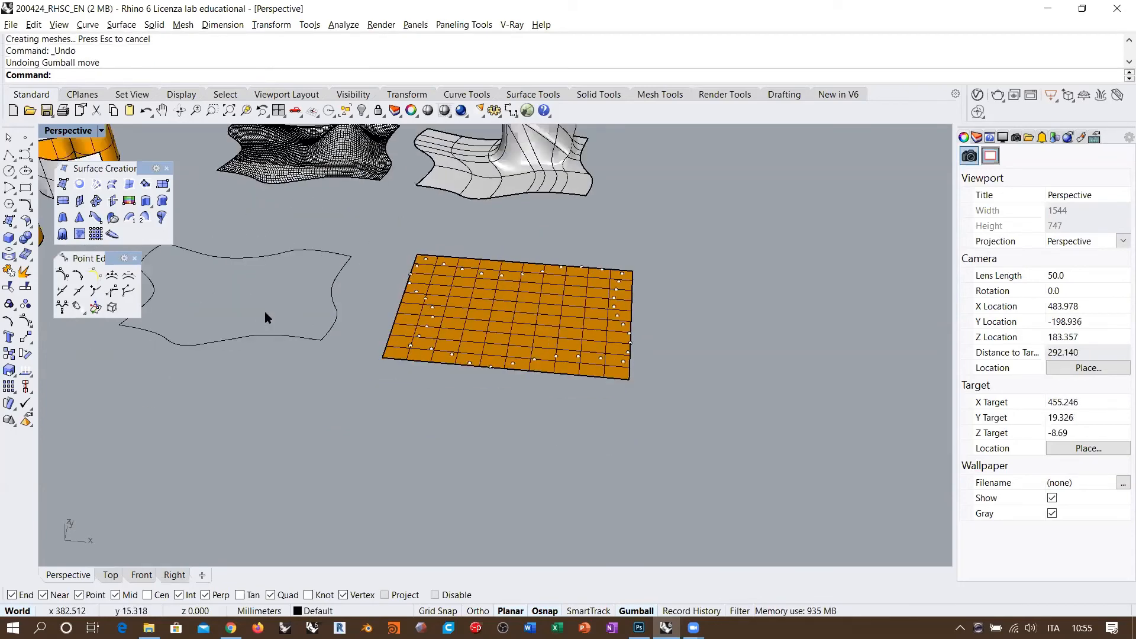
pyautogui.moveTo(653, 398); pyautogui.dragTo(381, 238)
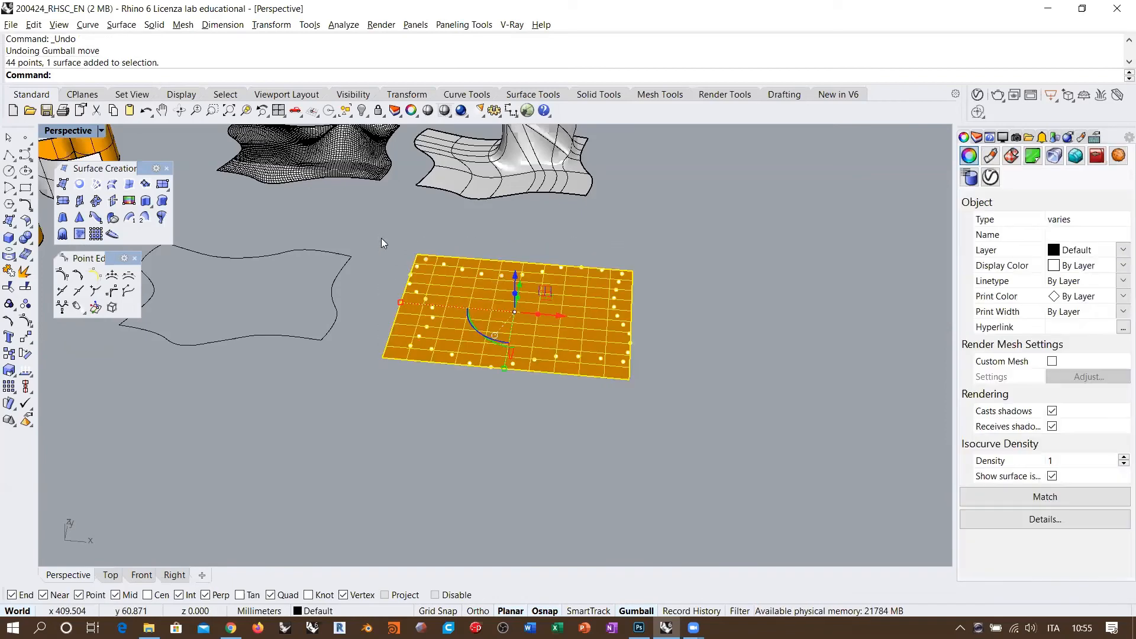
pyautogui.press('Delete')
# Review the Patch surface options for the four boundary curves, including spans, stiffness and starting surface, and close them without creating a patch.
pyautogui.keyDown('shift'); pyautogui.moveTo(387, 307); pyautogui.dragTo(450, 391, button='right'); pyautogui.keyUp('shift')
pyautogui.moveTo(466, 398); pyautogui.dragTo(207, 251)
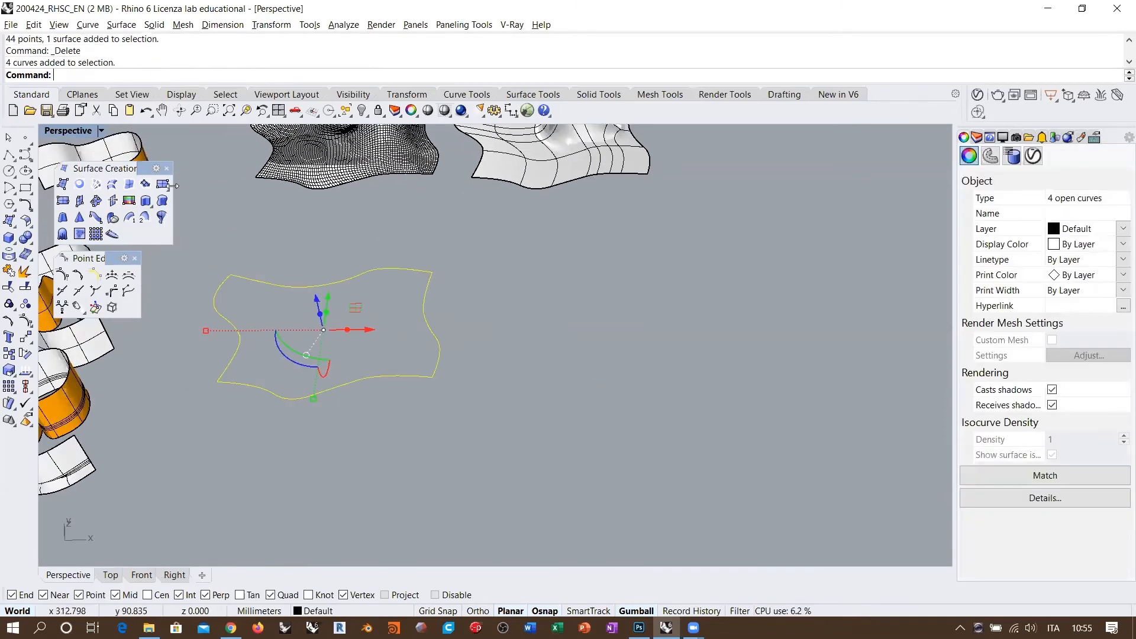
pyautogui.click(145, 200)
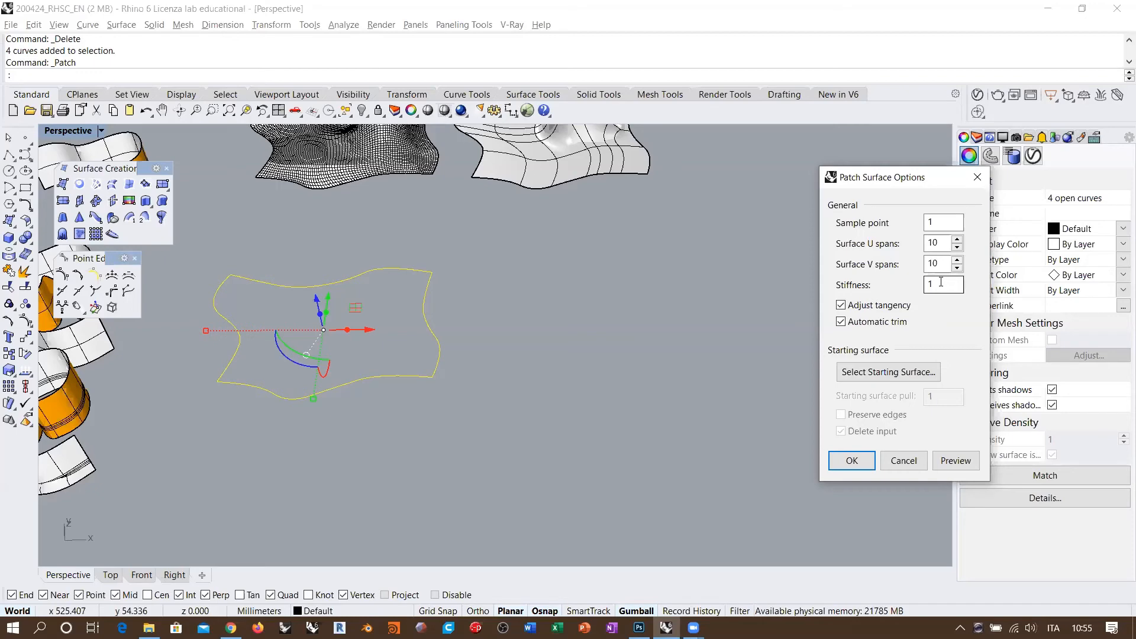
pyautogui.moveTo(456, 358); pyautogui.dragTo(415, 302, button='right')
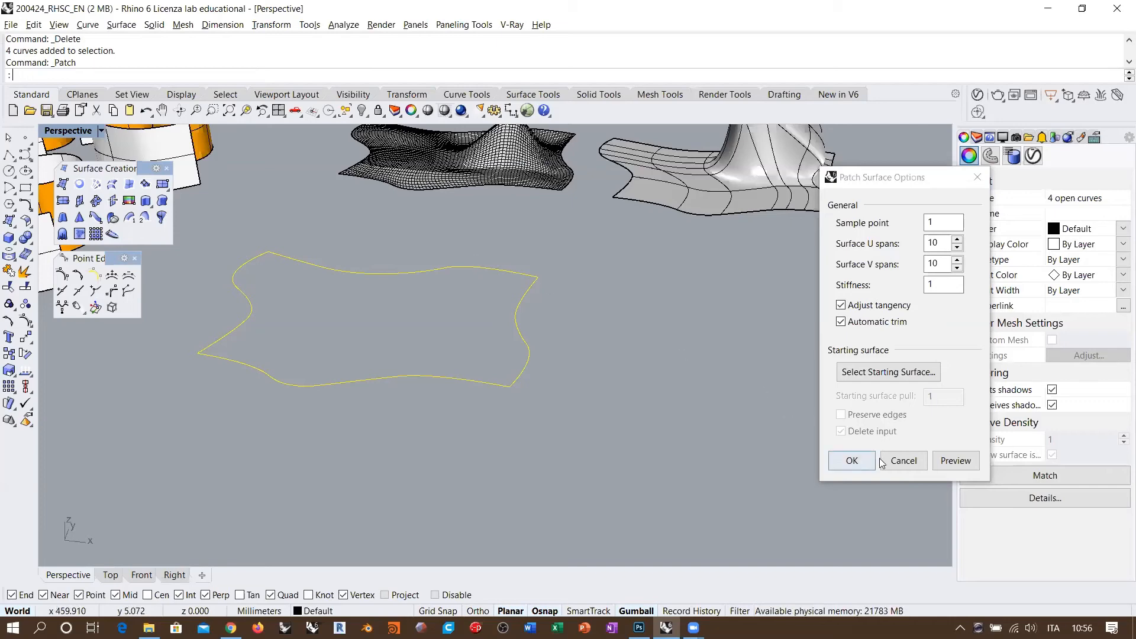
pyautogui.click(902, 462)
pyautogui.moveTo(497, 349); pyautogui.dragTo(542, 372, button='right')
pyautogui.keyDown('shift'); pyautogui.moveTo(464, 319); pyautogui.dragTo(535, 329, button='right'); pyautogui.keyUp('shift')
pyautogui.moveTo(432, 310); pyautogui.dragTo(470, 345, button='right')
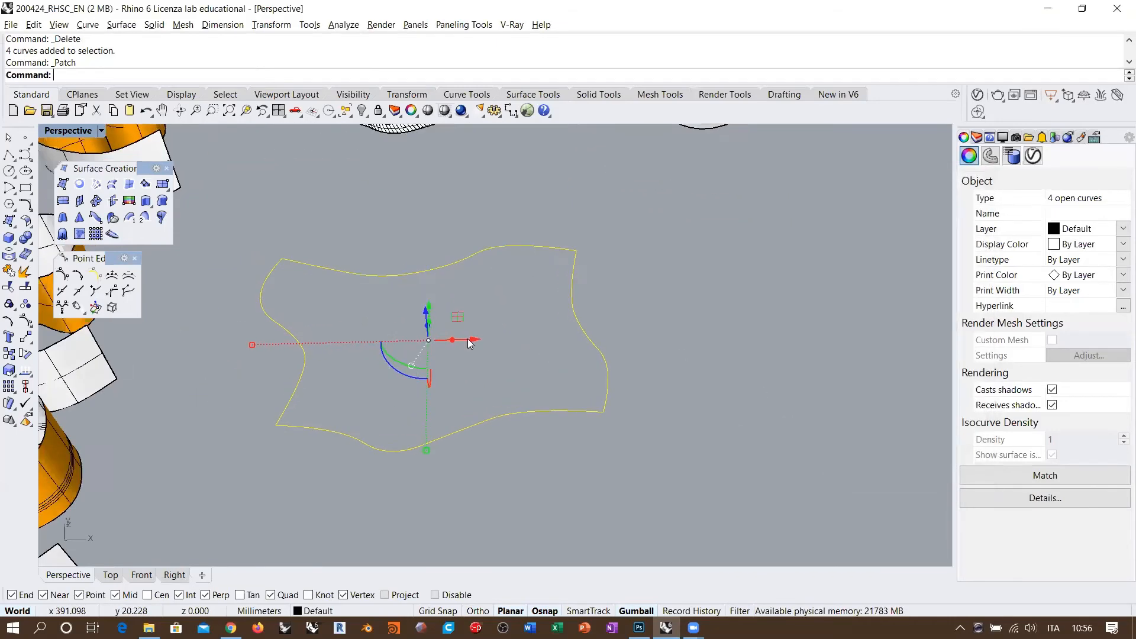
pyautogui.scroll(3, 469, 345)
pyautogui.click(602, 308)
pyautogui.moveTo(603, 308); pyautogui.dragTo(589, 386, button='right')
pyautogui.scroll(-12, 609, 406)
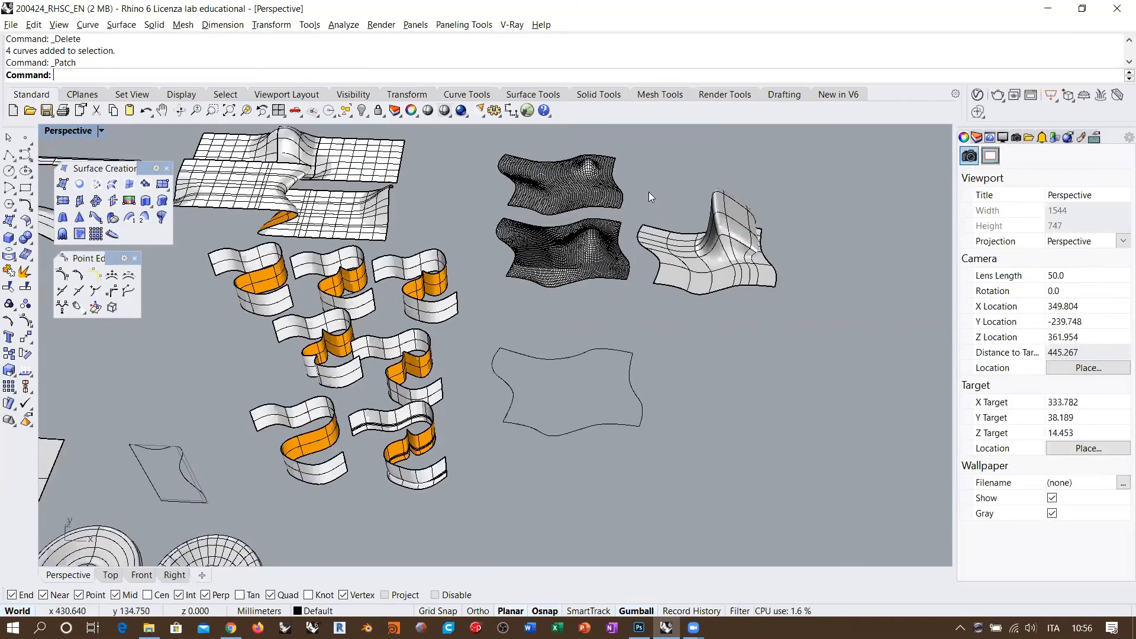
# Draw a degree 2 control point curve with six points across the boundary outline, from the front curve to the back curve.
pyautogui.scroll(10, 636, 401)
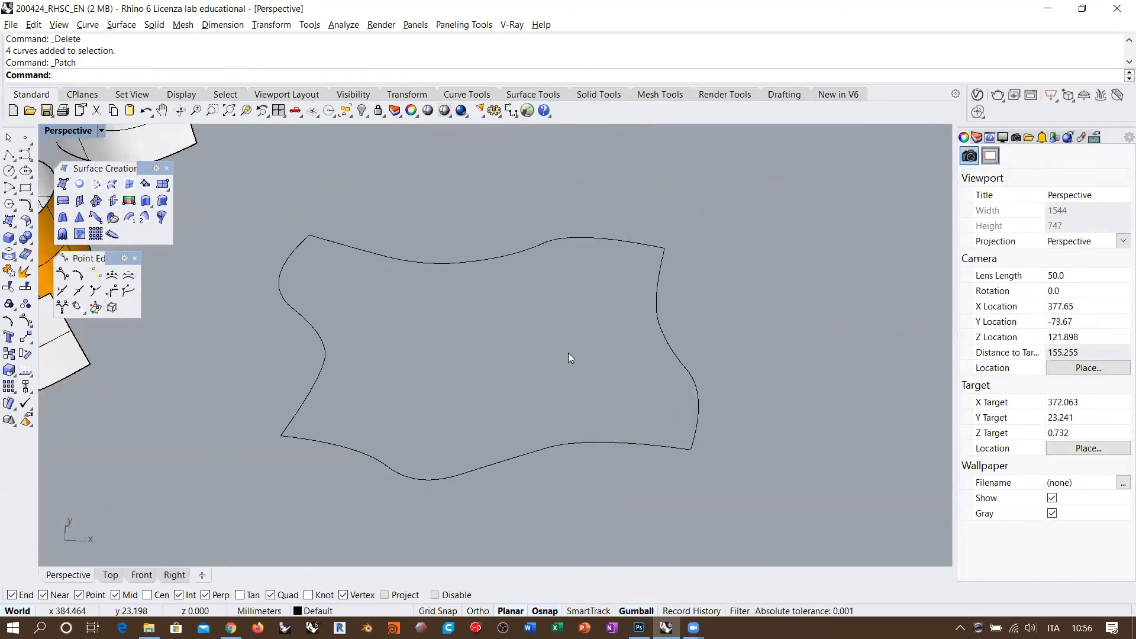
pyautogui.click(23, 156)
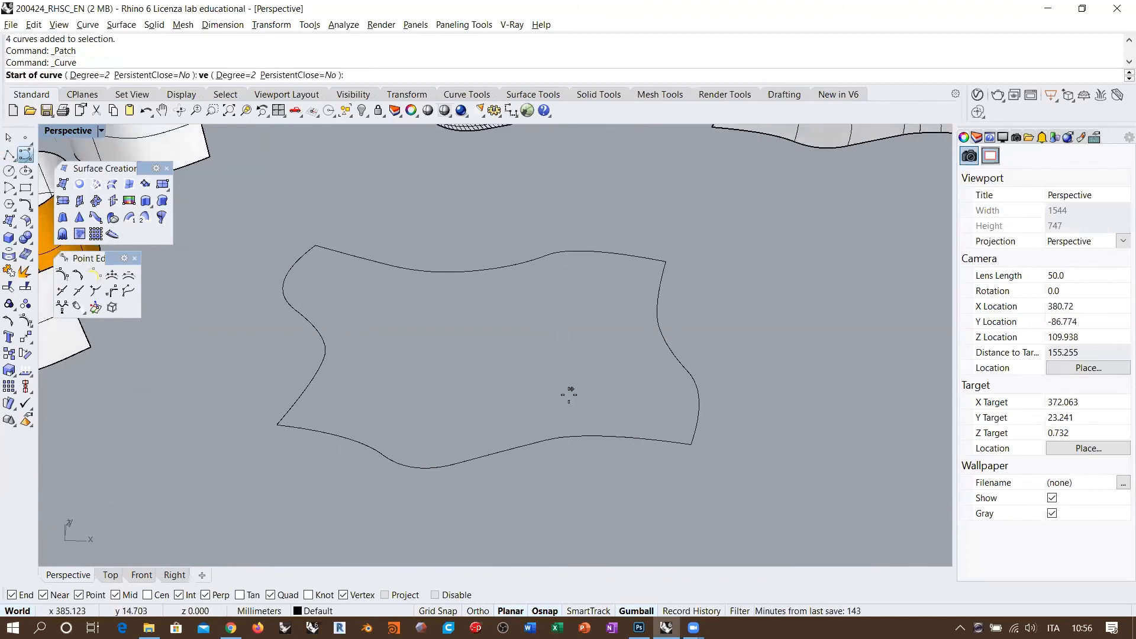
pyautogui.click(569, 436)
pyautogui.click(584, 400)
pyautogui.click(562, 358)
pyautogui.click(536, 315)
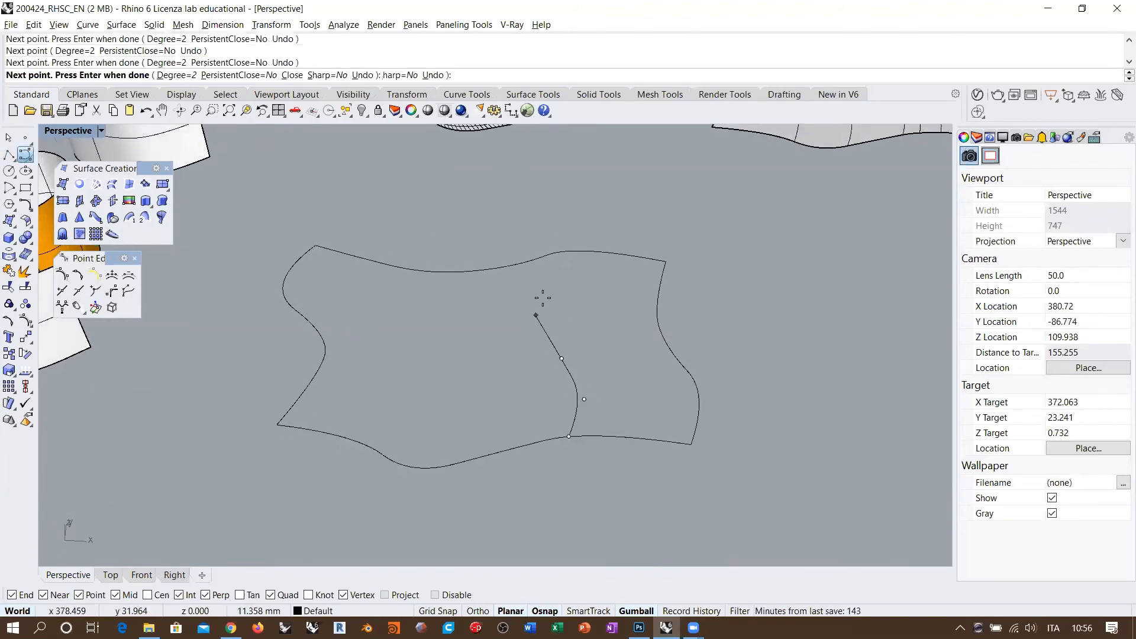
pyautogui.click(570, 274)
pyautogui.click(570, 251)
pyautogui.press('Return')
# Show the new cross curve's control points and raise three interior ones vertically so the curve arches above the boundary outline.
pyautogui.moveTo(499, 360); pyautogui.dragTo(594, 269)
pyautogui.press('F10')
pyautogui.moveTo(621, 361); pyautogui.dragTo(684, 261, button='right')
pyautogui.keyDown('shift'); pyautogui.moveTo(684, 260); pyautogui.dragTo(691, 298, button='right'); pyautogui.keyUp('shift')
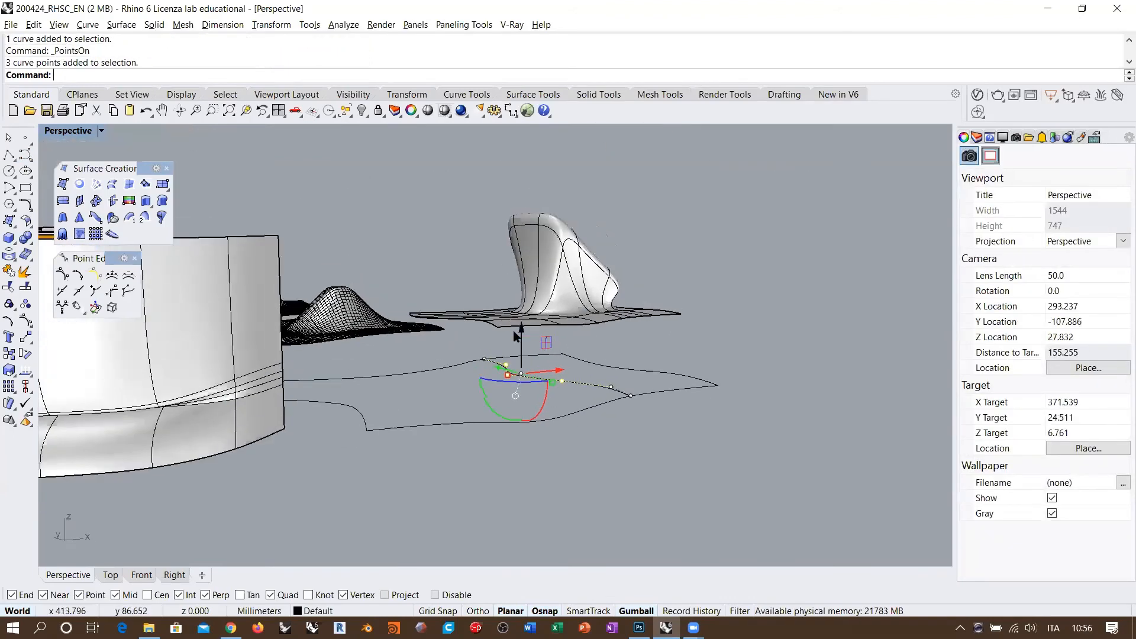
pyautogui.moveTo(516, 334); pyautogui.dragTo(518, 260)
# Scale the three raised control points closer together along the Y direction.
pyautogui.moveTo(760, 302); pyautogui.dragTo(467, 349, button='right')
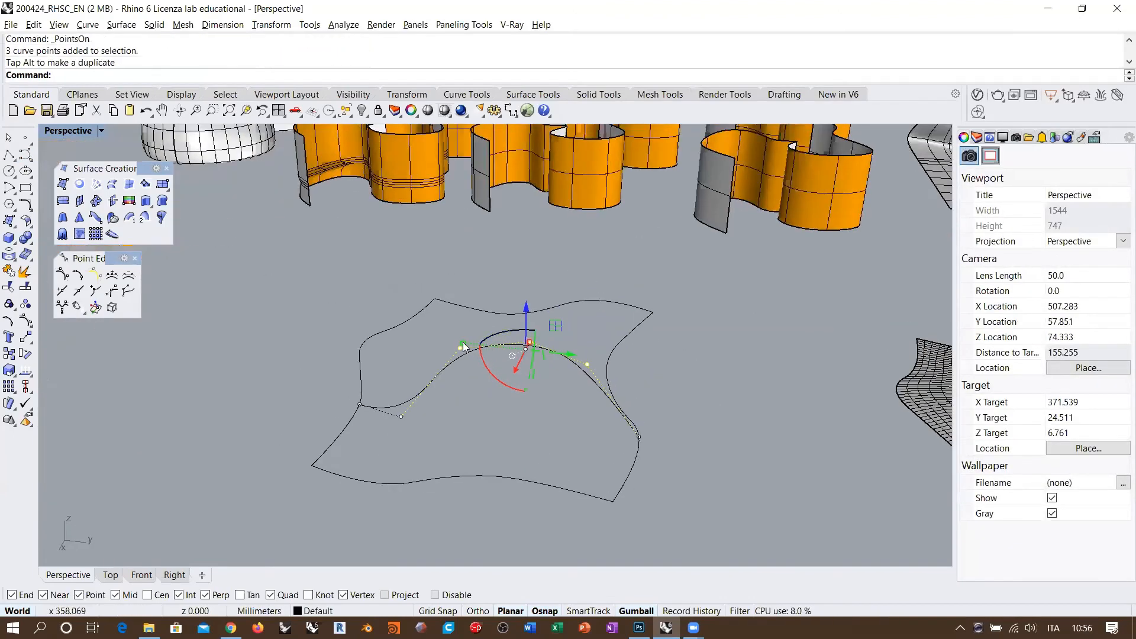
pyautogui.moveTo(464, 346); pyautogui.dragTo(494, 349)
pyautogui.moveTo(481, 380); pyautogui.dragTo(746, 379, button='right')
pyautogui.scroll(6, 538, 300)
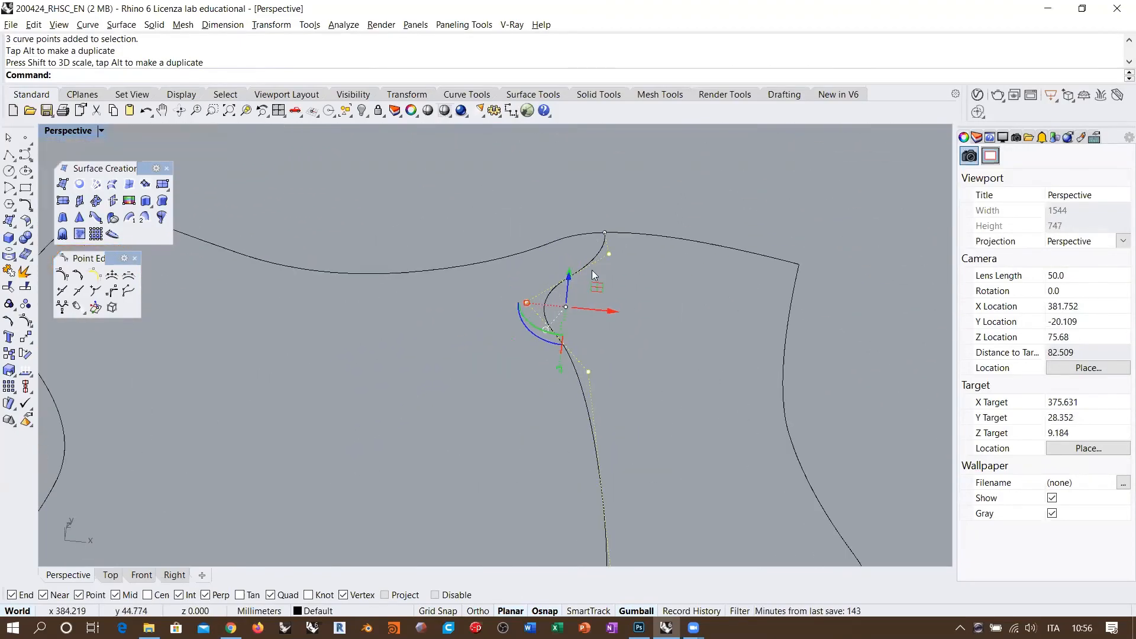
# Scale the cross curve's three raised control points into line along X and slightly closer together along Y.
pyautogui.scroll(-2, 547, 310)
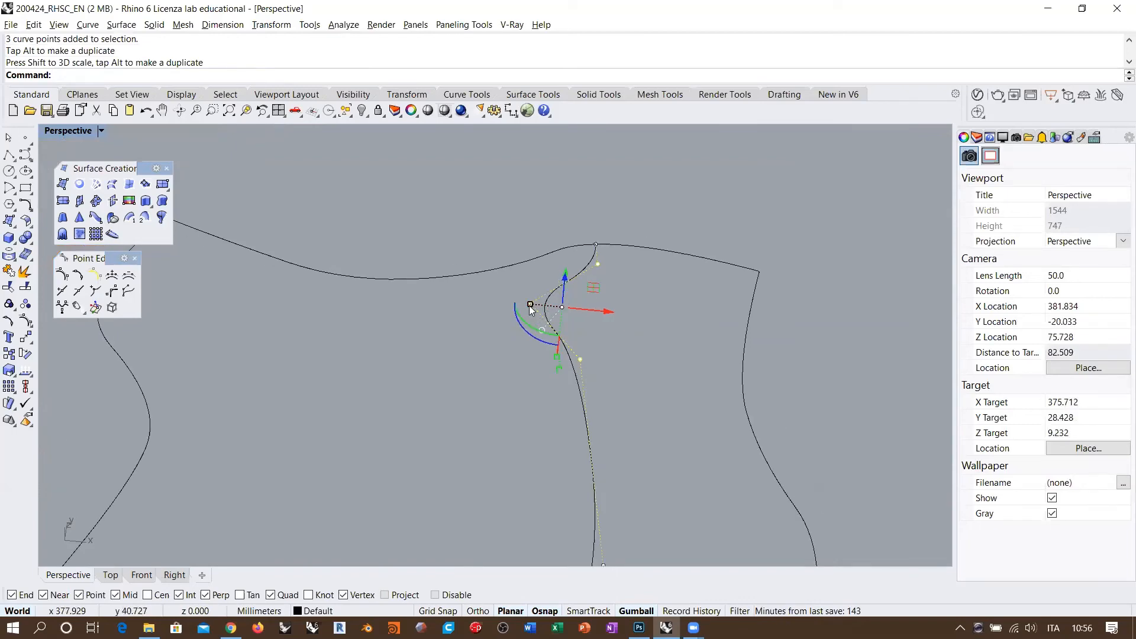
pyautogui.moveTo(530, 306); pyautogui.dragTo(562, 307)
pyautogui.moveTo(715, 385); pyautogui.dragTo(502, 379, button='right')
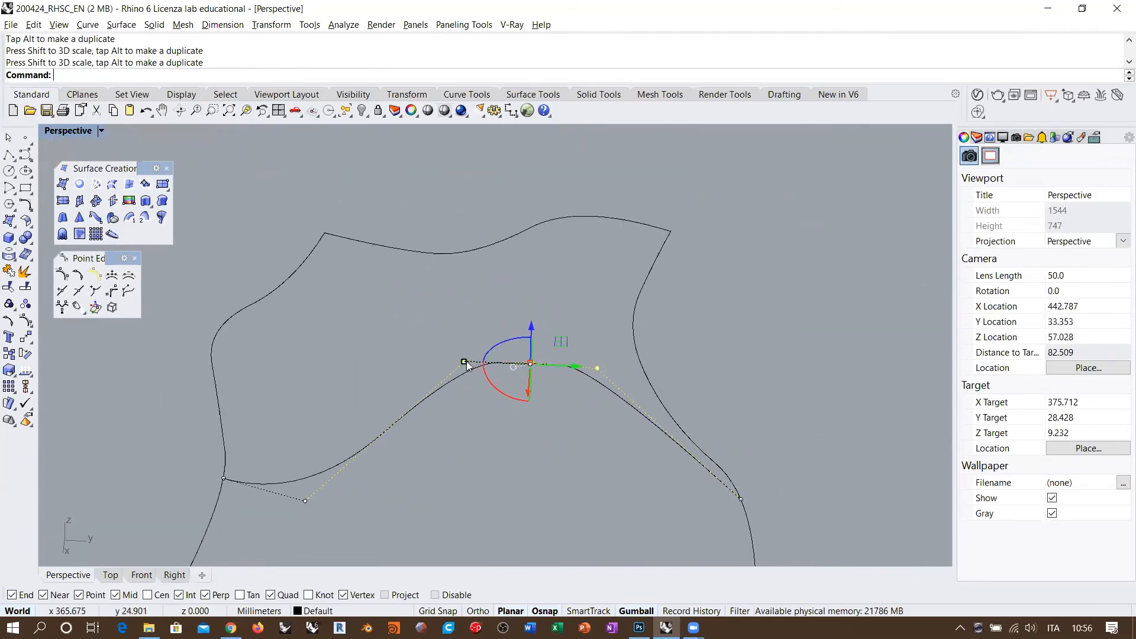
pyautogui.moveTo(465, 362); pyautogui.dragTo(475, 364)
pyautogui.keyDown('shift'); pyautogui.moveTo(536, 414); pyautogui.dragTo(528, 355, button='right'); pyautogui.keyUp('shift')
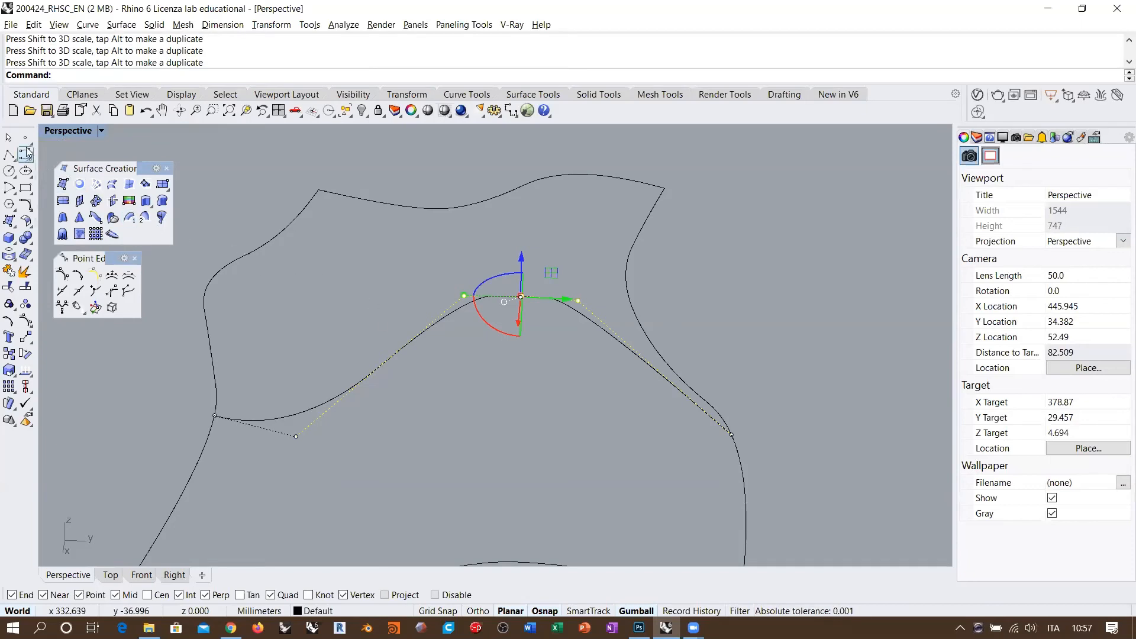
# Insert a knot in the cross curve on its slope near the back boundary curve.
pyautogui.click(61, 290)
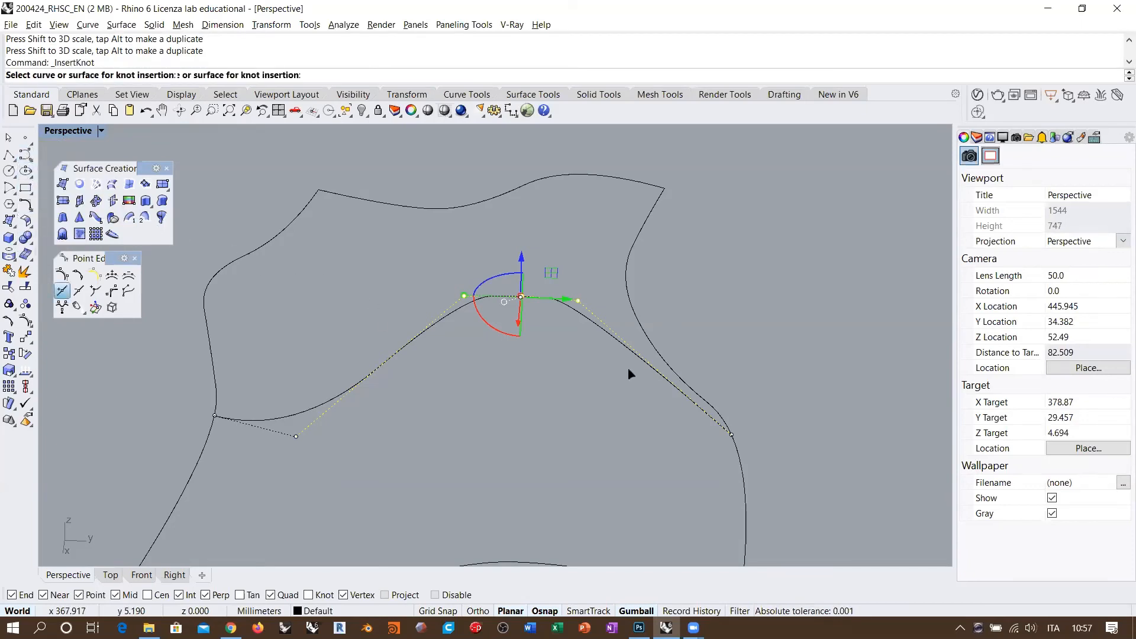
pyautogui.click(641, 367)
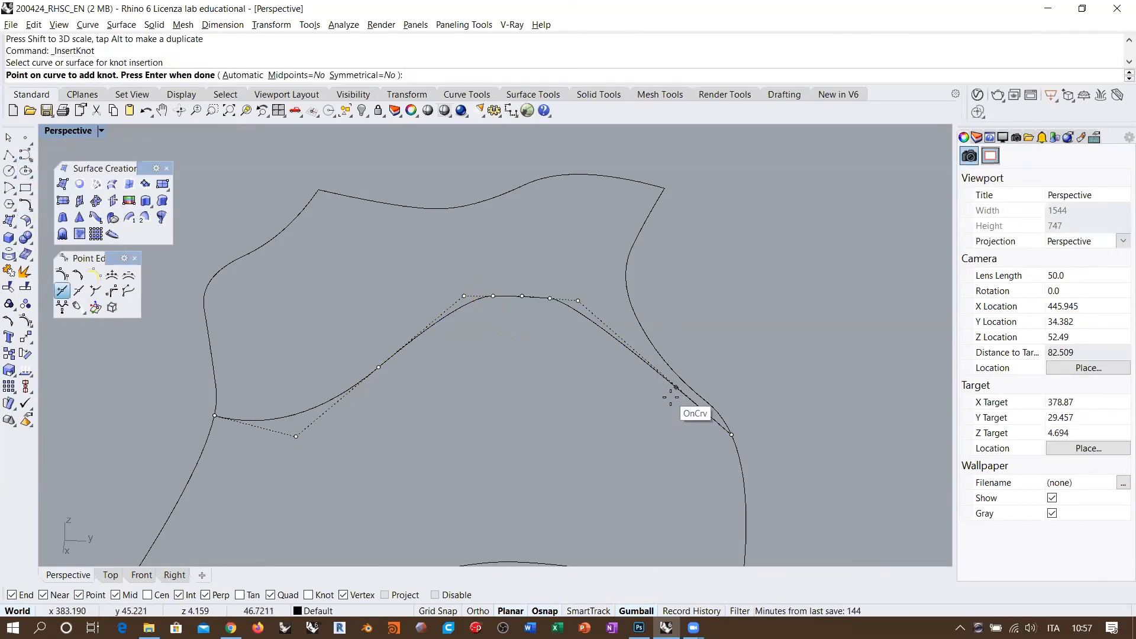
pyautogui.rightClick(601, 419)
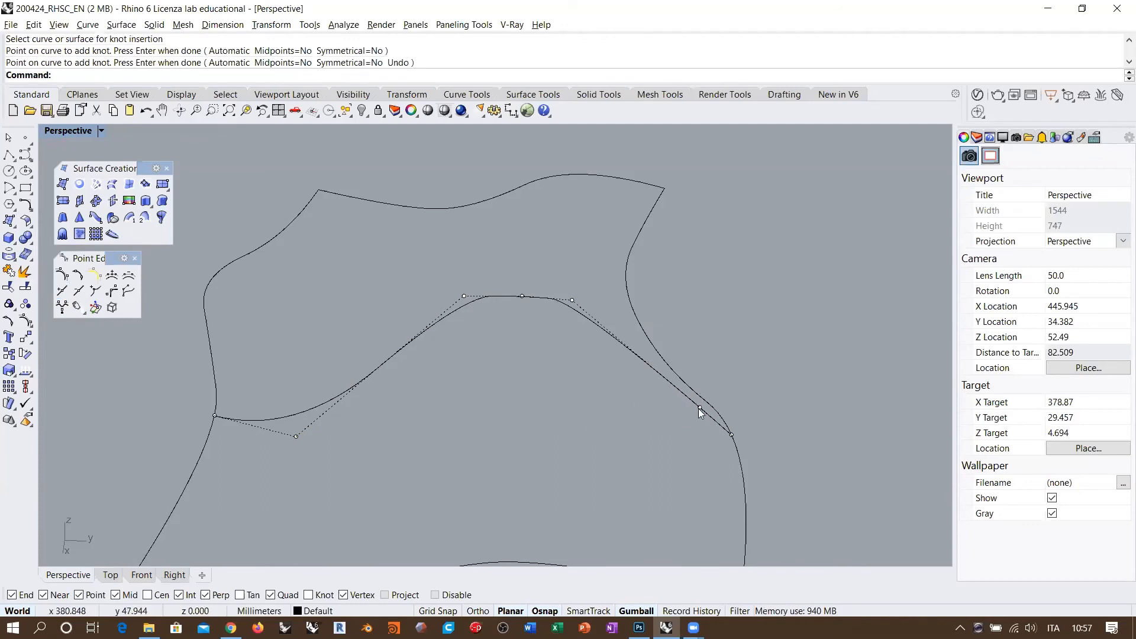
# Use SetPt to align the height of the control point nearest the back end with the curve's endpoint on the boundary.
pyautogui.click(700, 408)
pyautogui.keyDown('shift'); pyautogui.moveTo(629, 406); pyautogui.dragTo(616, 399, button='right'); pyautogui.keyUp('shift')
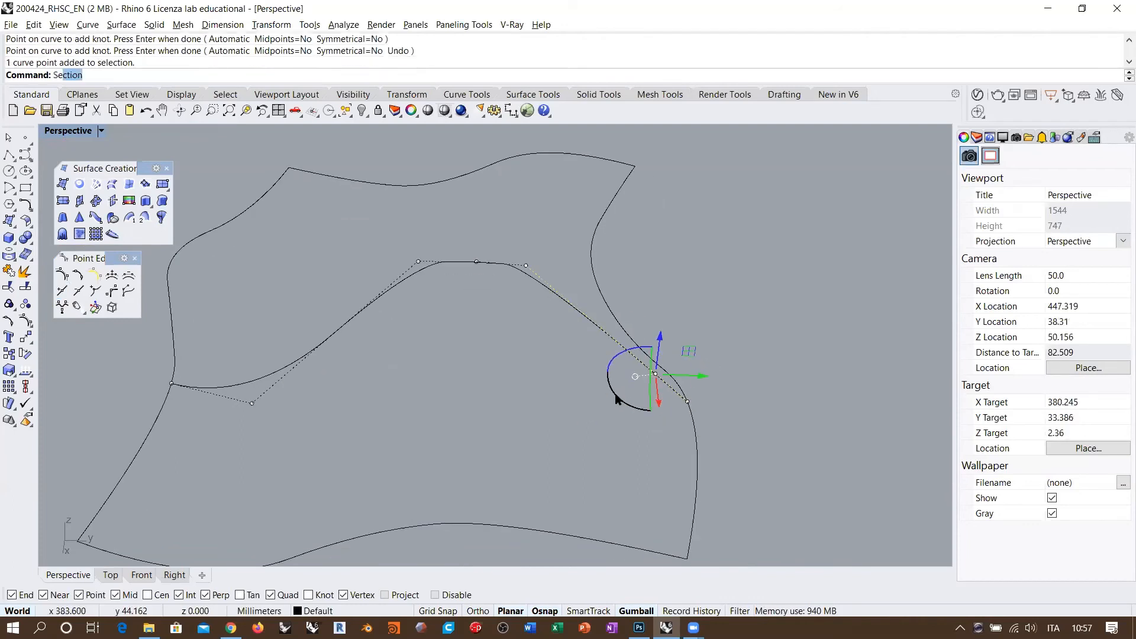
pyautogui.write('SetPt')
pyautogui.press('Return')
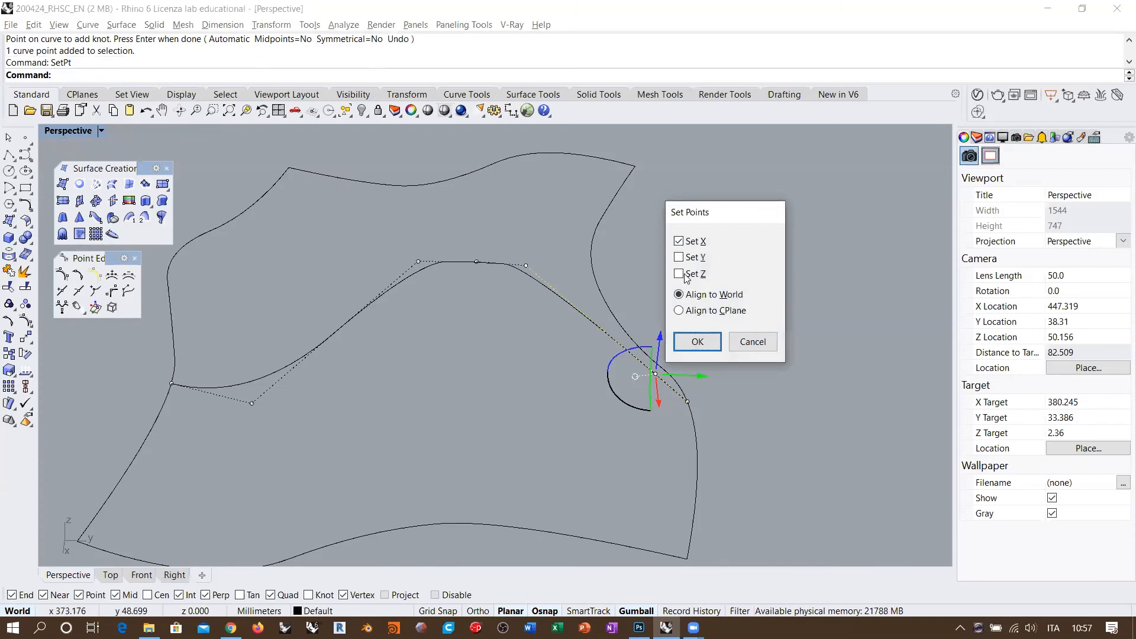
pyautogui.click(696, 342)
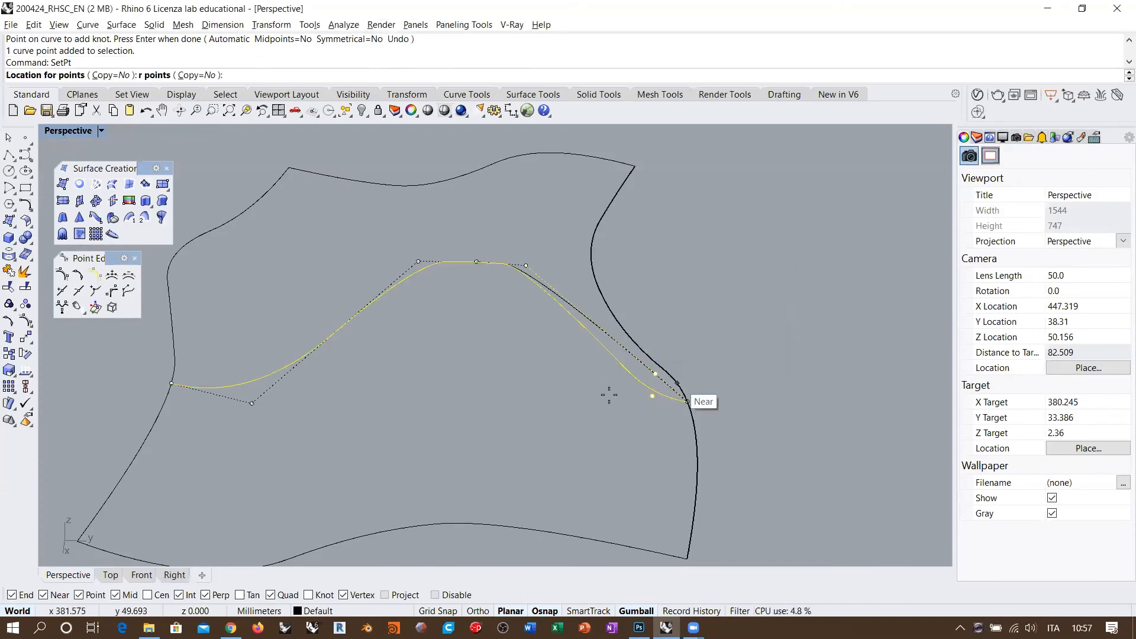
pyautogui.click(664, 405)
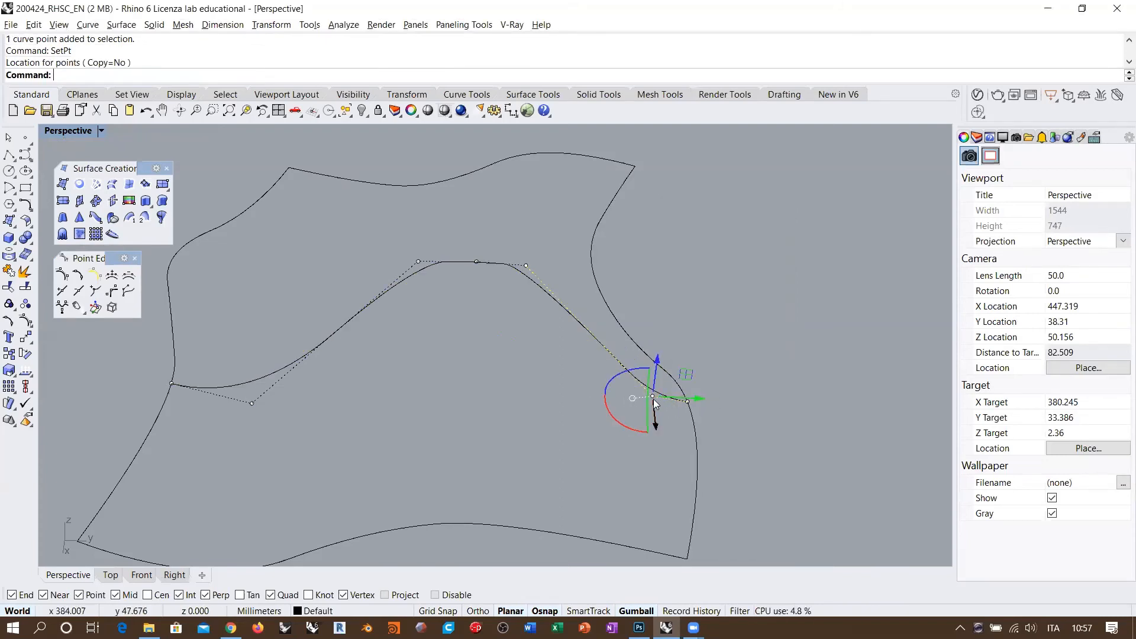
# Move the cross curve's two low control points beside its front and back ends inward toward the raised section.
pyautogui.moveTo(650, 400); pyautogui.dragTo(584, 378)
pyautogui.hotkey('ctrl', 'z')
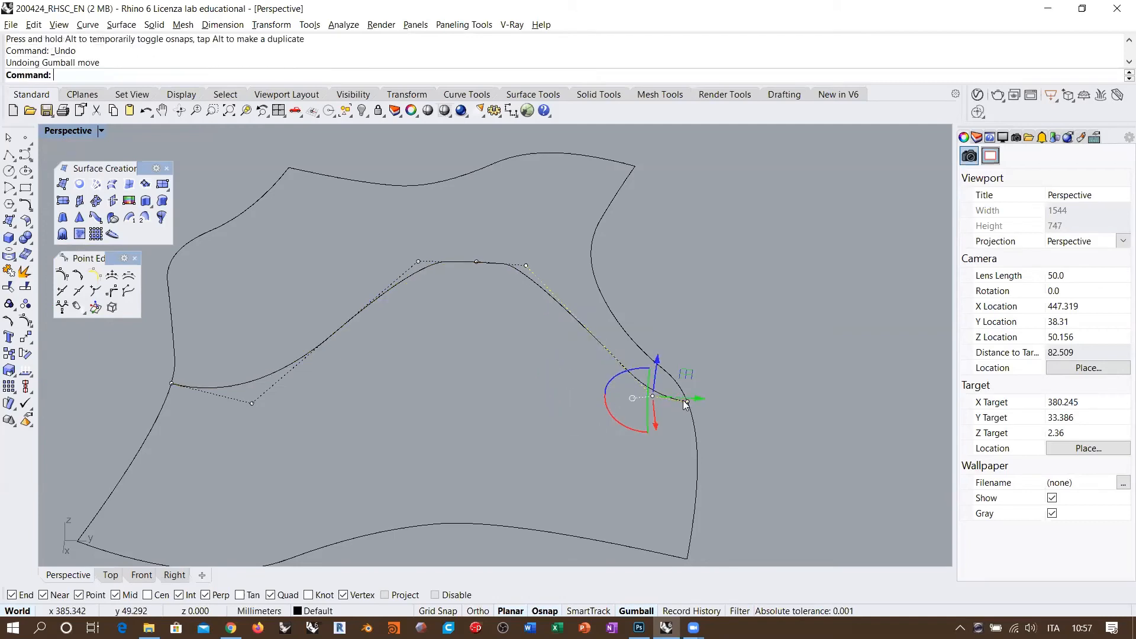
pyautogui.moveTo(667, 399); pyautogui.dragTo(607, 395)
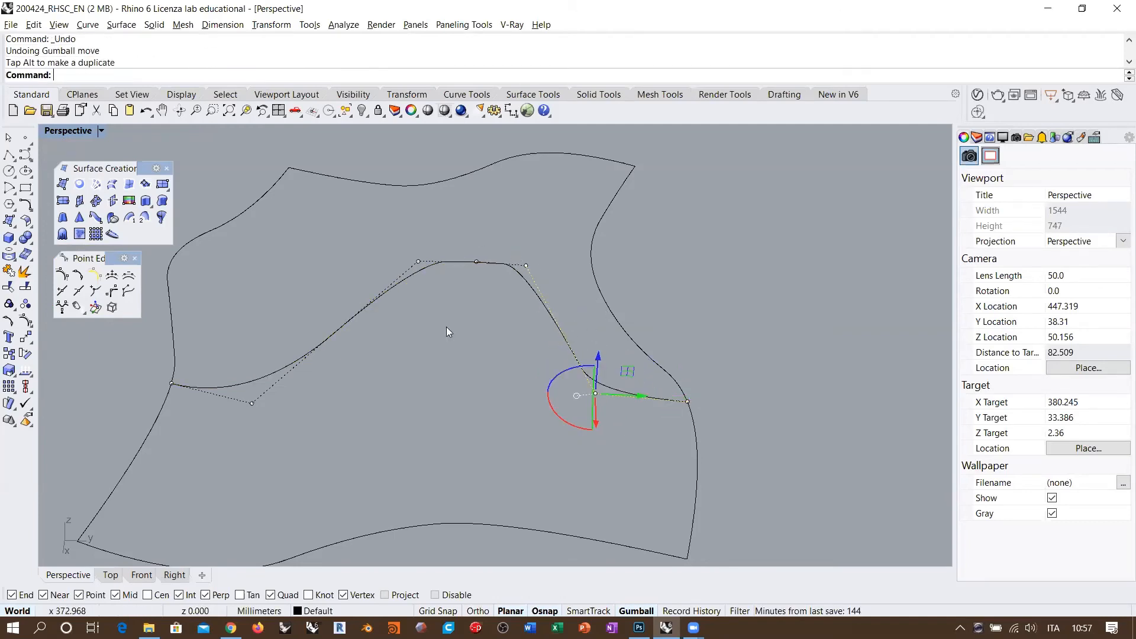
pyautogui.moveTo(251, 404); pyautogui.dragTo(338, 419)
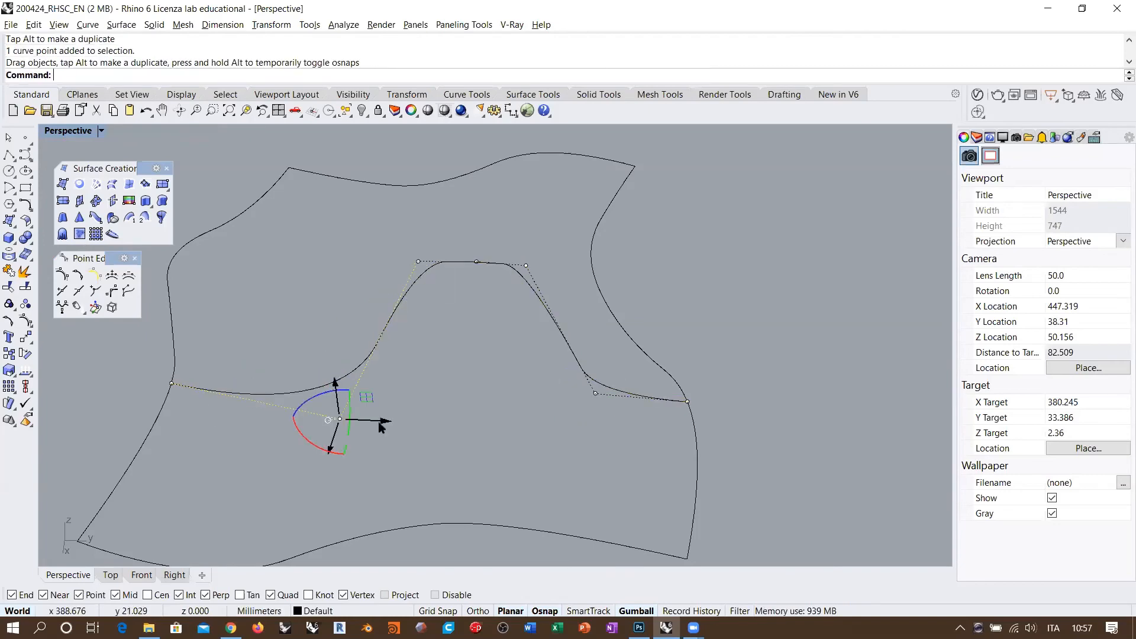
pyautogui.moveTo(381, 425); pyautogui.dragTo(614, 479, button='right')
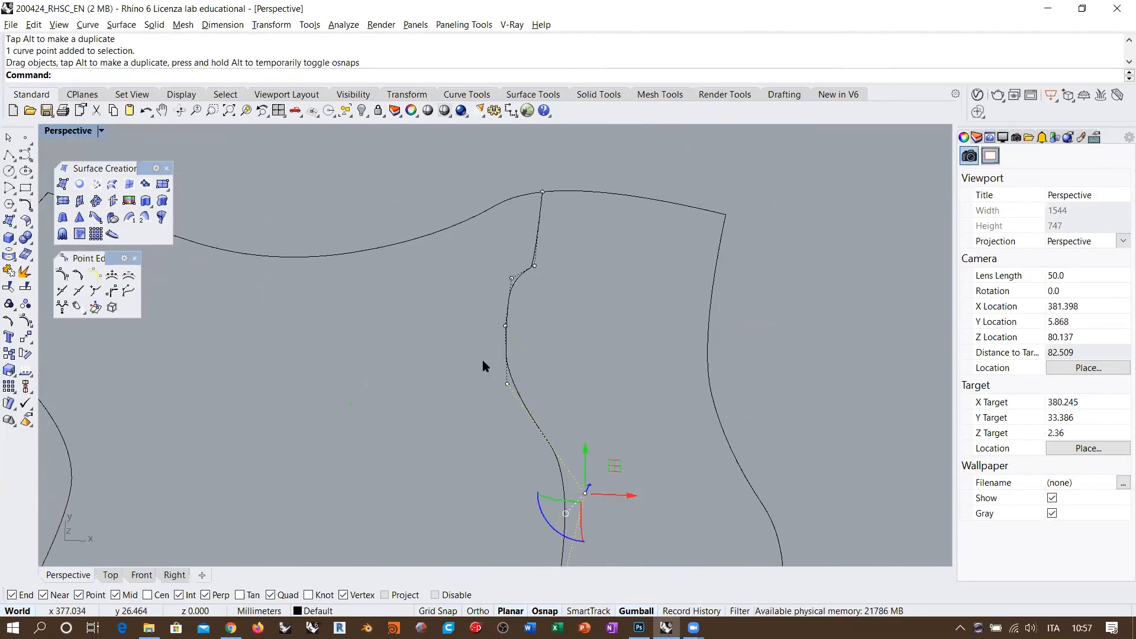
# Move the three raised control points of the cross curve along X and rotate them slightly in the horizontal plane.
pyautogui.moveTo(459, 424); pyautogui.dragTo(527, 271)
pyautogui.moveTo(545, 331); pyautogui.dragTo(586, 333)
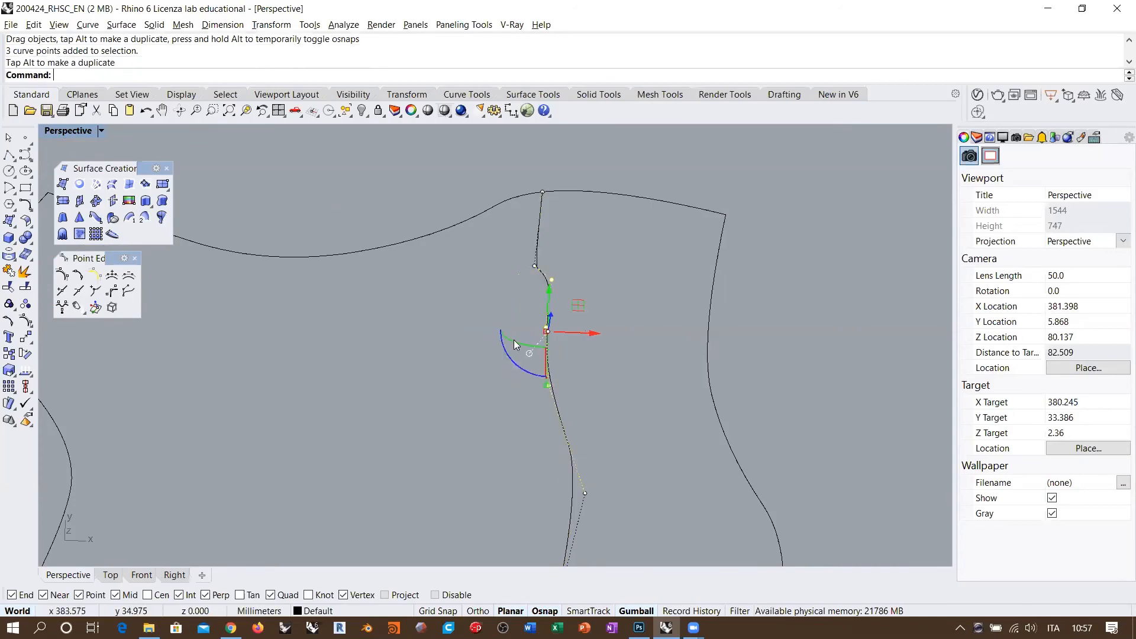
pyautogui.moveTo(515, 366); pyautogui.dragTo(519, 374)
pyautogui.moveTo(520, 373)
pyautogui.mouseDown(button='right')
pyautogui.moveTo(662, 324)
pyautogui.moveTo(615, 340)
pyautogui.moveTo(649, 310)
pyautogui.moveTo(712, 286)
pyautogui.mouseUp(button='right')
pyautogui.click(711, 286)
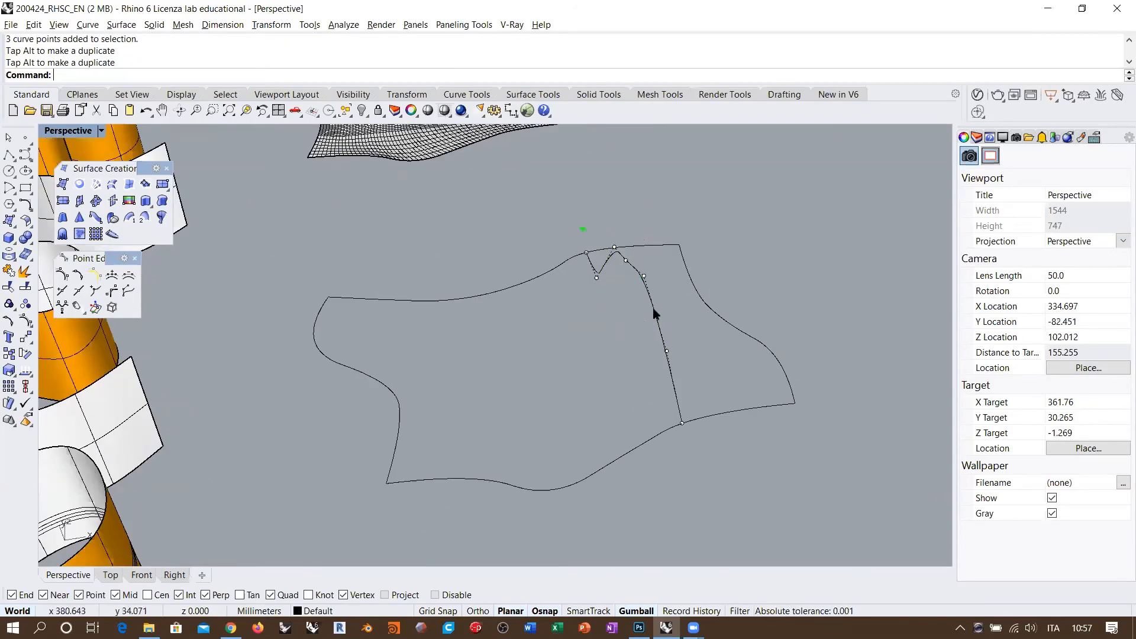
pyautogui.moveTo(655, 315)
pyautogui.mouseDown(button='right')
pyautogui.moveTo(728, 303)
pyautogui.moveTo(588, 362)
pyautogui.moveTo(502, 325)
pyautogui.moveTo(281, 374)
pyautogui.mouseUp(button='right')
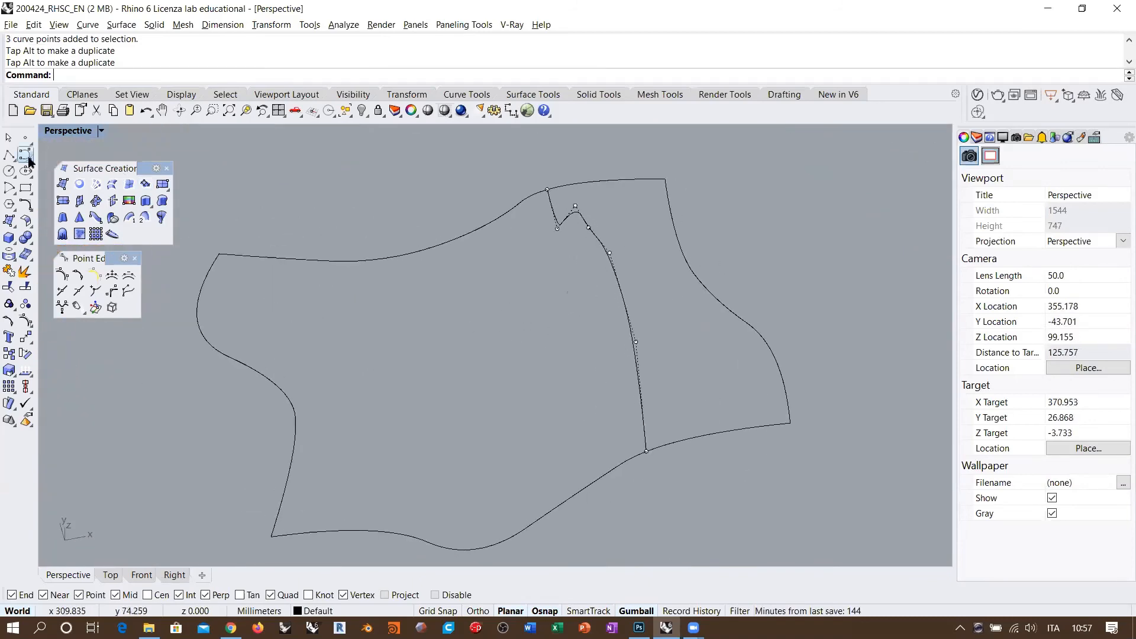
# Draw a degree 2 control point curve lengthwise between the two side boundary curves, crossing the first interior curve.
pyautogui.click(27, 158)
pyautogui.click(286, 396)
pyautogui.click(346, 352)
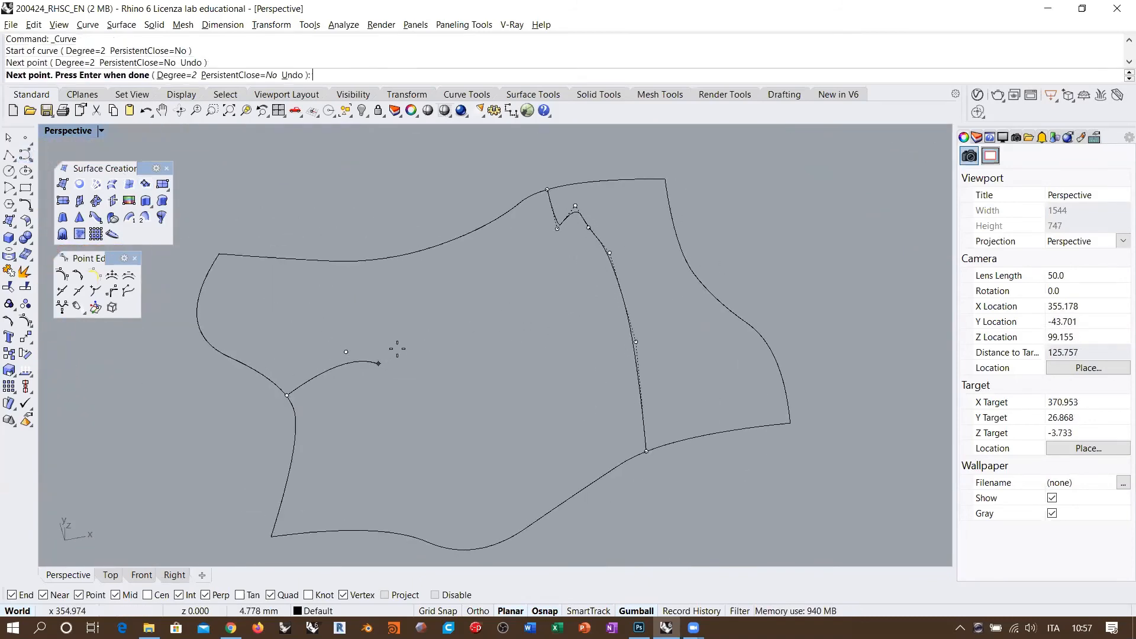
pyautogui.click(408, 343)
pyautogui.click(468, 342)
pyautogui.click(528, 331)
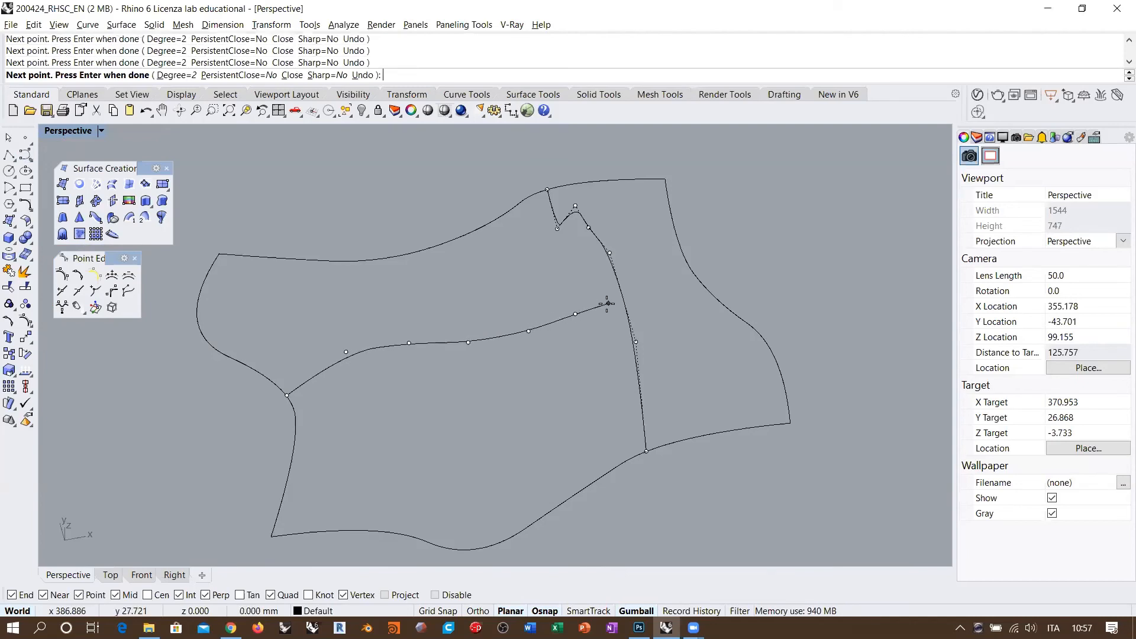
pyautogui.click(697, 283)
pyautogui.press('Return')
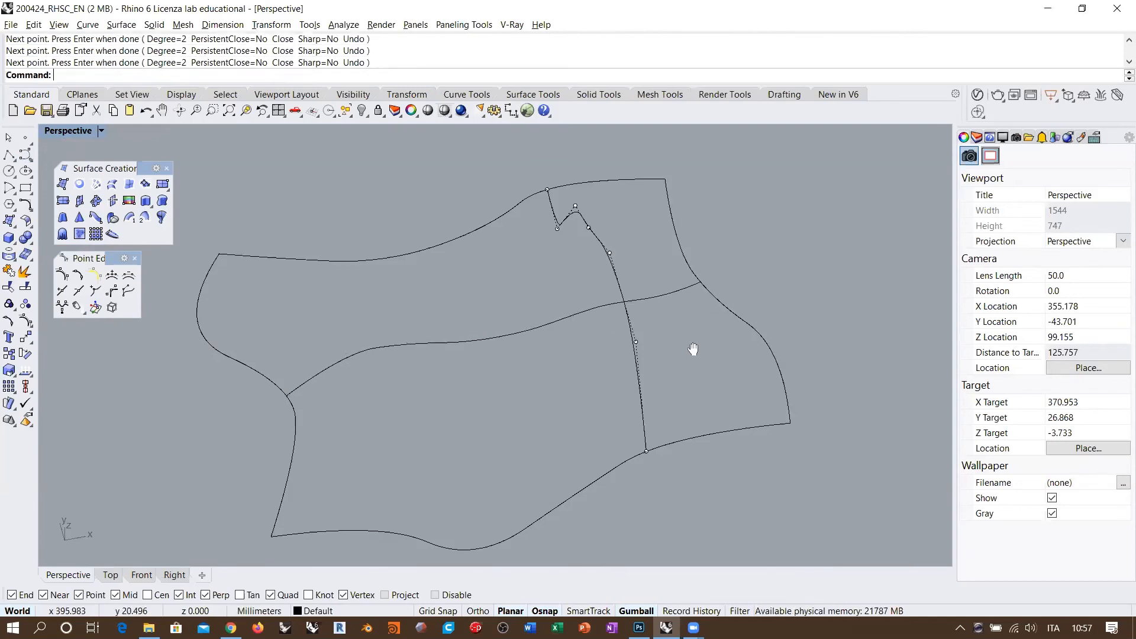
# Show the lengthwise curve's control points and shift a middle one slightly along the curve.
pyautogui.moveTo(690, 352); pyautogui.dragTo(532, 371, button='right')
pyautogui.click(542, 355)
pyautogui.press('F10')
pyautogui.scroll(5, 510, 345)
pyautogui.click(536, 351)
pyautogui.moveTo(536, 351); pyautogui.dragTo(522, 355)
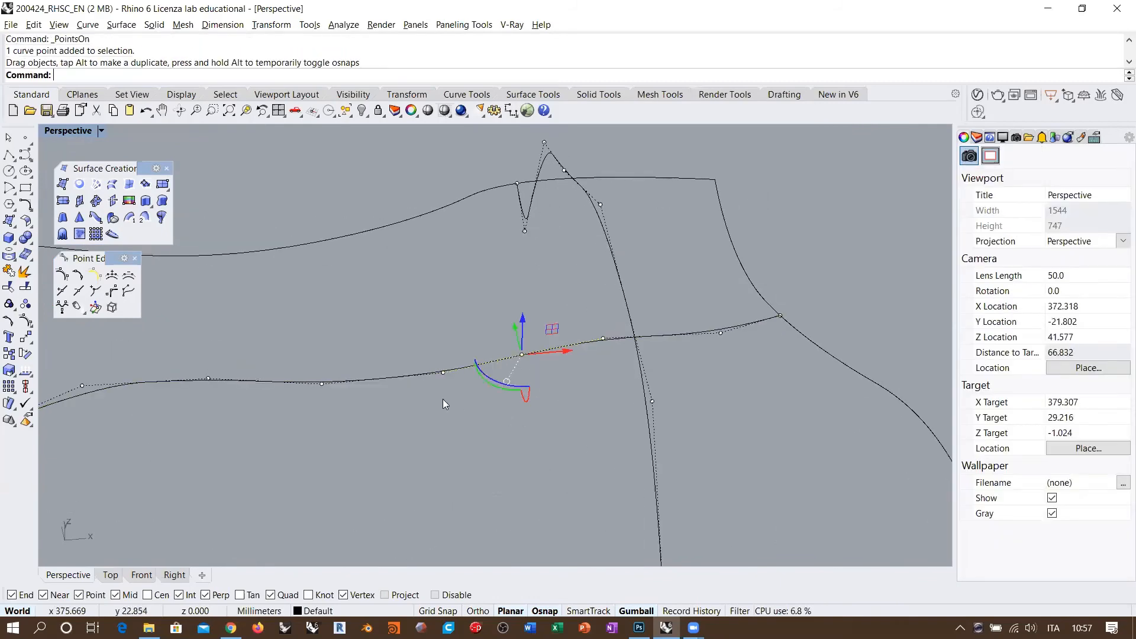
# Move three neighbouring control points of the lengthwise curve up to the peak of the cross curve.
pyautogui.moveTo(433, 410); pyautogui.dragTo(613, 323)
pyautogui.keyDown('shift'); pyautogui.moveTo(580, 330); pyautogui.dragTo(597, 367, button='right'); pyautogui.keyUp('shift')
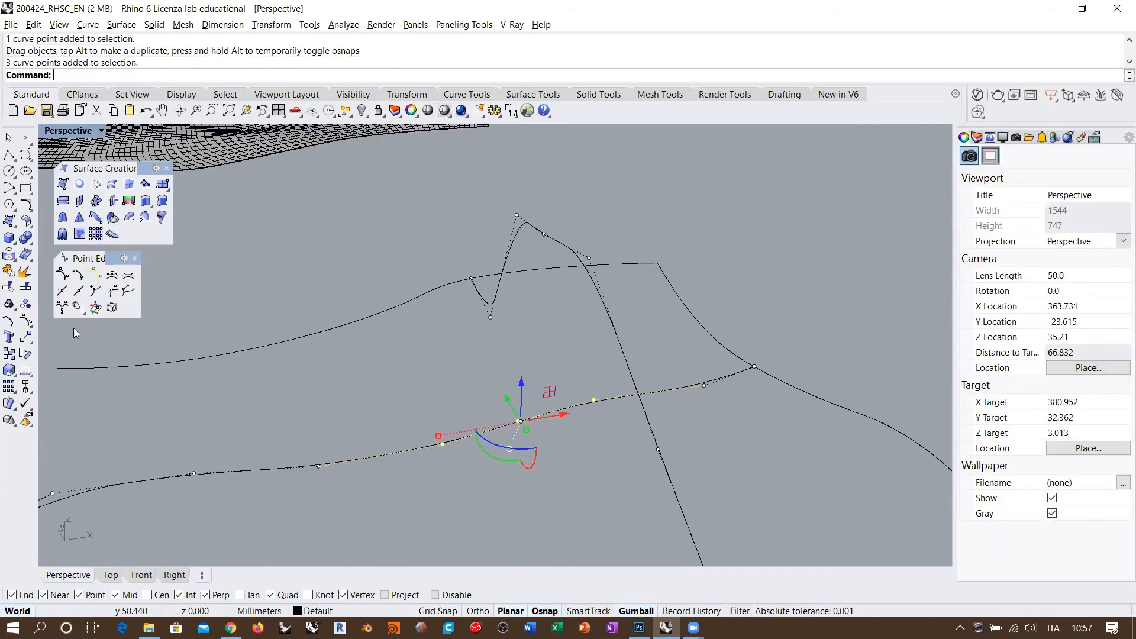
pyautogui.click(26, 338)
pyautogui.click(519, 422)
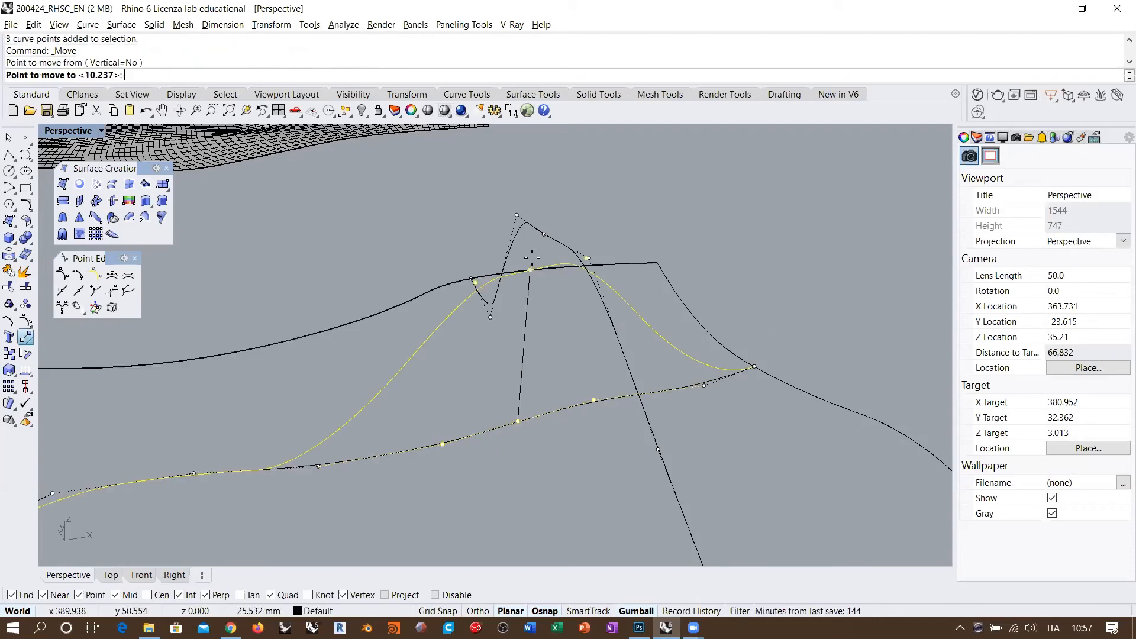
pyautogui.click(541, 247)
pyautogui.moveTo(542, 253); pyautogui.dragTo(546, 342, button='right')
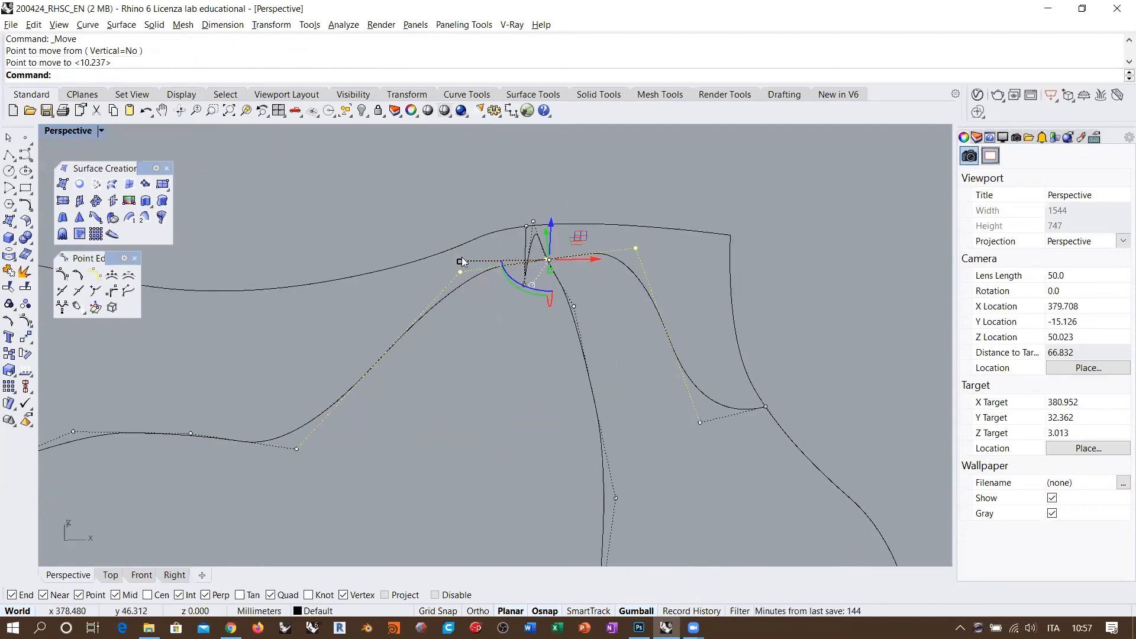
# Scale the lengthwise curve's three raised points closer together along X, then do the same with the six peak points of both curves.
pyautogui.moveTo(461, 261); pyautogui.dragTo(493, 265)
pyautogui.moveTo(586, 320); pyautogui.dragTo(480, 343, button='right')
pyautogui.press('Escape')
pyautogui.moveTo(379, 363); pyautogui.dragTo(583, 252)
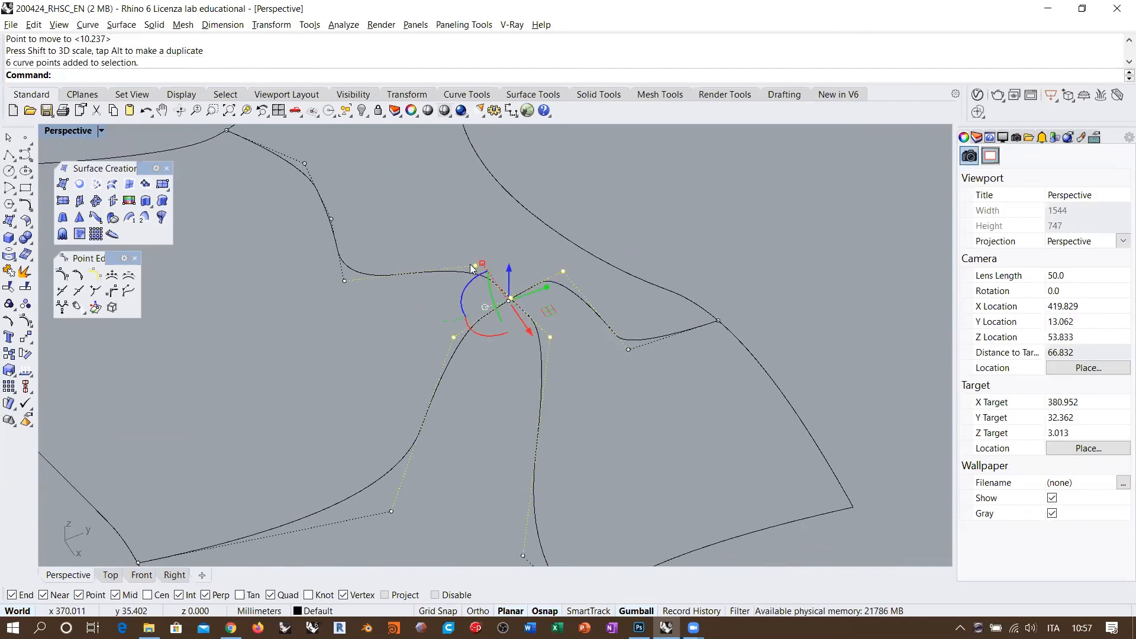
pyautogui.moveTo(483, 264); pyautogui.dragTo(495, 279)
pyautogui.moveTo(545, 365); pyautogui.dragTo(575, 292, button='right')
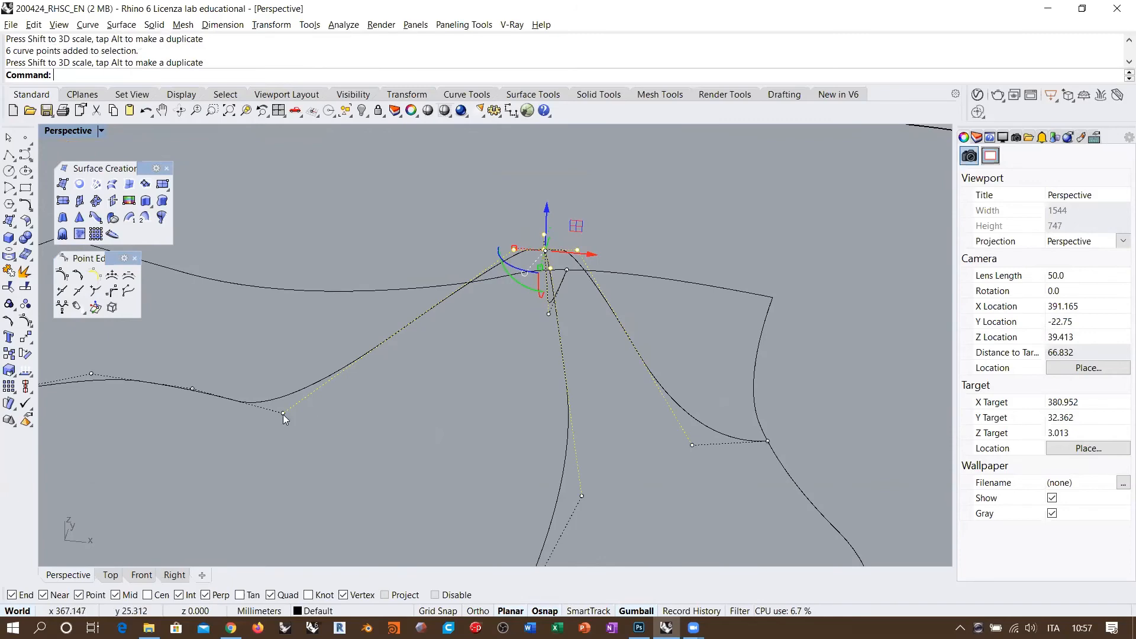
# Reposition the lengthwise curve's low control points on both sides of the peak to steepen its slopes.
pyautogui.moveTo(283, 414); pyautogui.dragTo(378, 421)
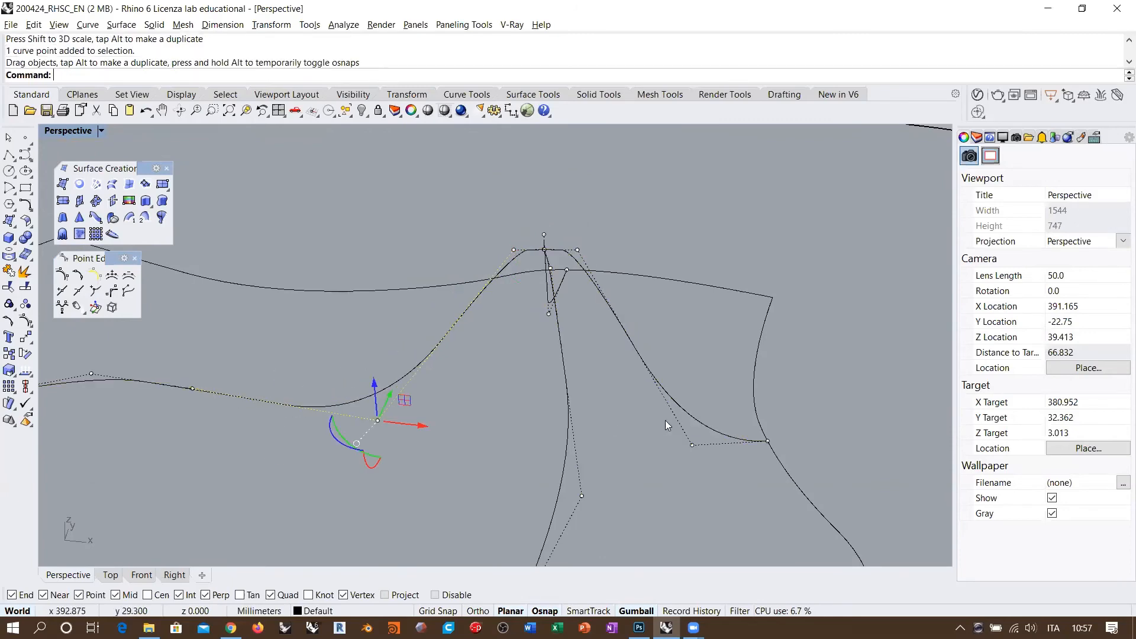
pyautogui.click(691, 444)
pyautogui.moveTo(604, 385); pyautogui.dragTo(538, 395, button='right')
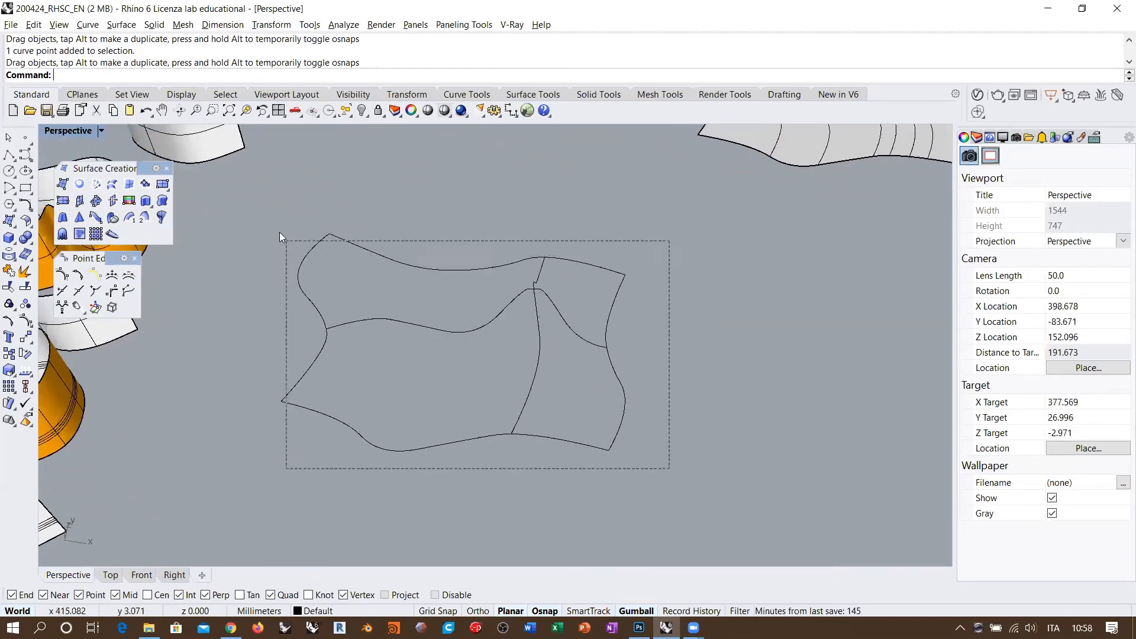
# Divide the four boundary curves and two interior curves into 10 segments each with points.
pyautogui.moveTo(279, 233); pyautogui.dragTo(280, 233)
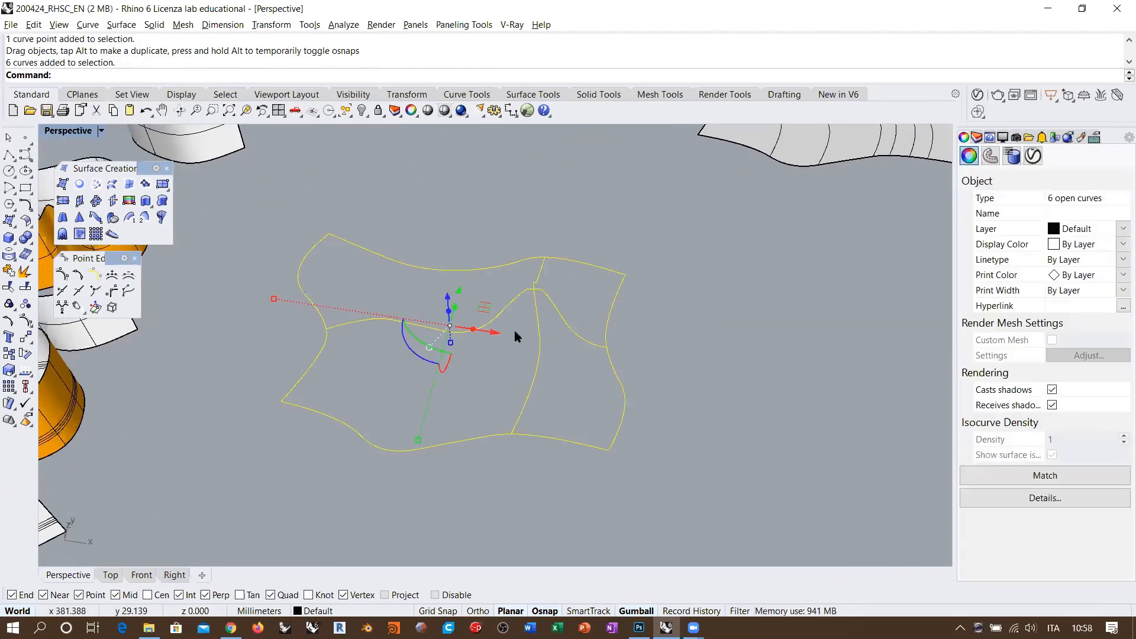
pyautogui.click(24, 140)
pyautogui.click(43, 160)
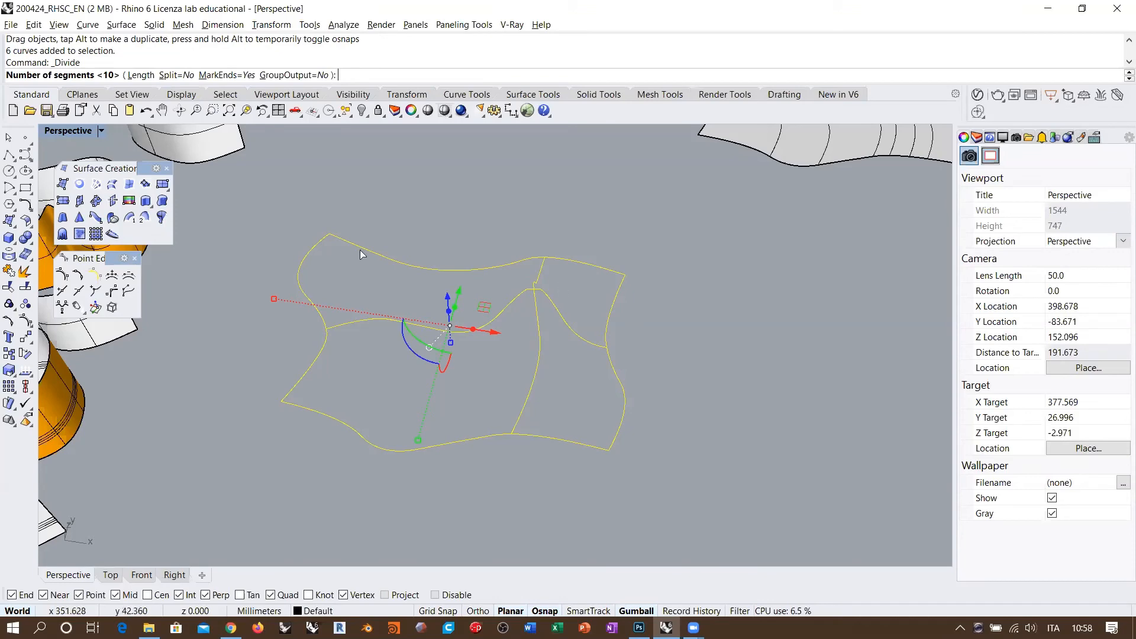
pyautogui.press('Return')
pyautogui.moveTo(702, 384); pyautogui.dragTo(647, 345, button='right')
pyautogui.click(659, 339)
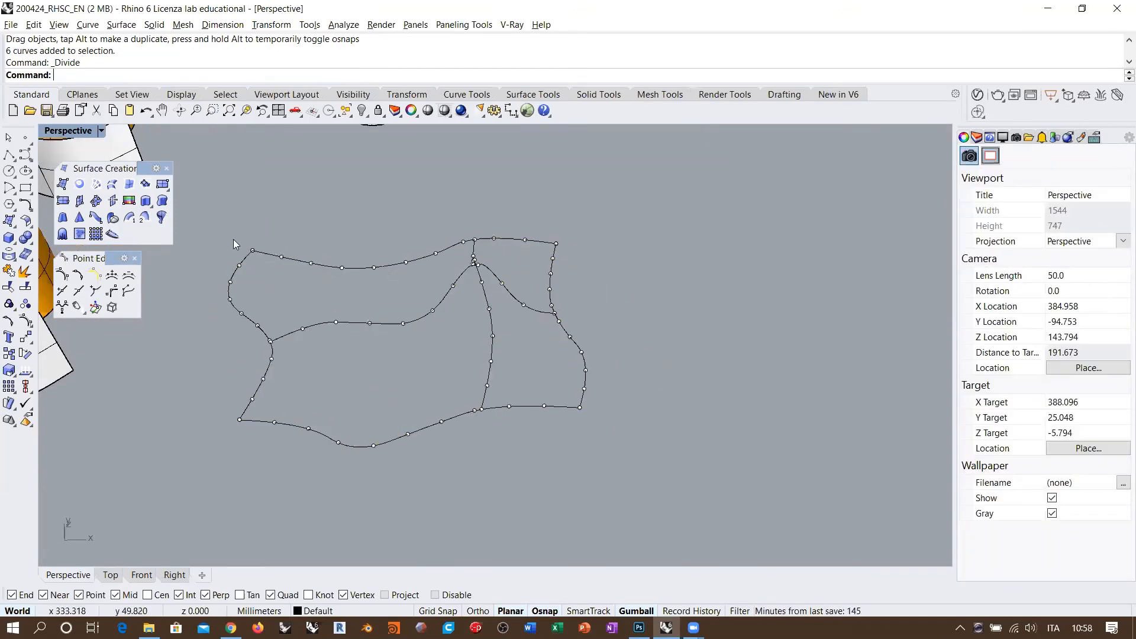
# Select all the division points and move them along X, clear of the curves.
pyautogui.moveTo(214, 229); pyautogui.dragTo(393, 362)
pyautogui.keyDown('shift'); pyautogui.moveTo(393, 204); pyautogui.dragTo(507, 338); pyautogui.keyUp('shift')
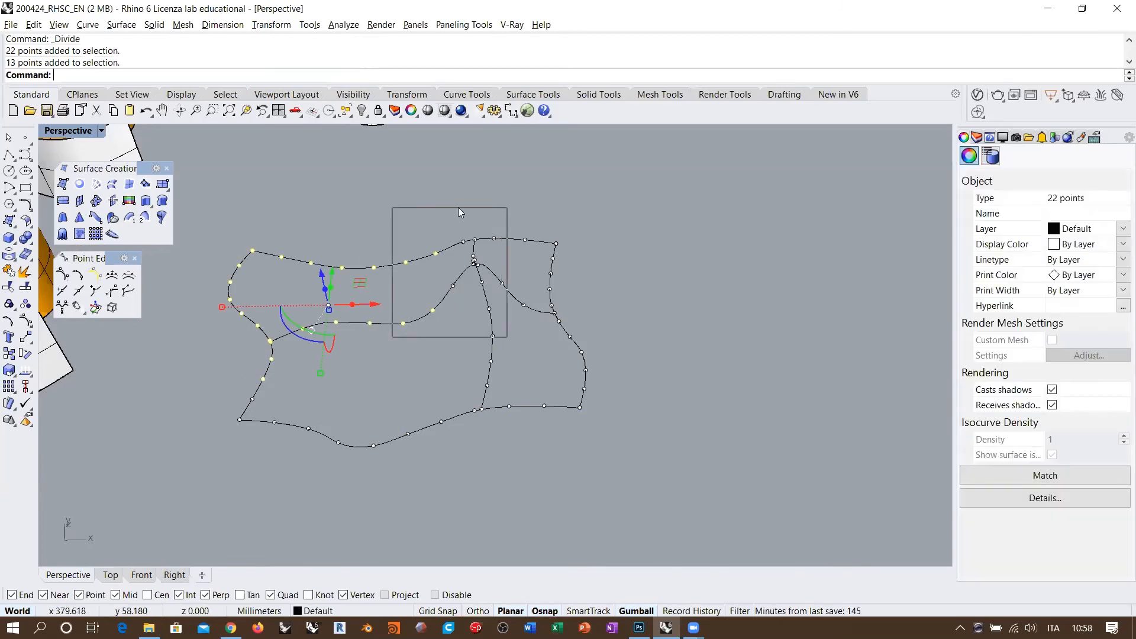
pyautogui.keyDown('shift'); pyautogui.moveTo(463, 212); pyautogui.dragTo(605, 325); pyautogui.keyUp('shift')
pyautogui.keyDown('shift'); pyautogui.moveTo(446, 453); pyautogui.dragTo(630, 309); pyautogui.keyUp('shift')
pyautogui.keyDown('shift'); pyautogui.moveTo(228, 474); pyautogui.dragTo(454, 377); pyautogui.keyUp('shift')
pyautogui.scroll(-4, 401, 356)
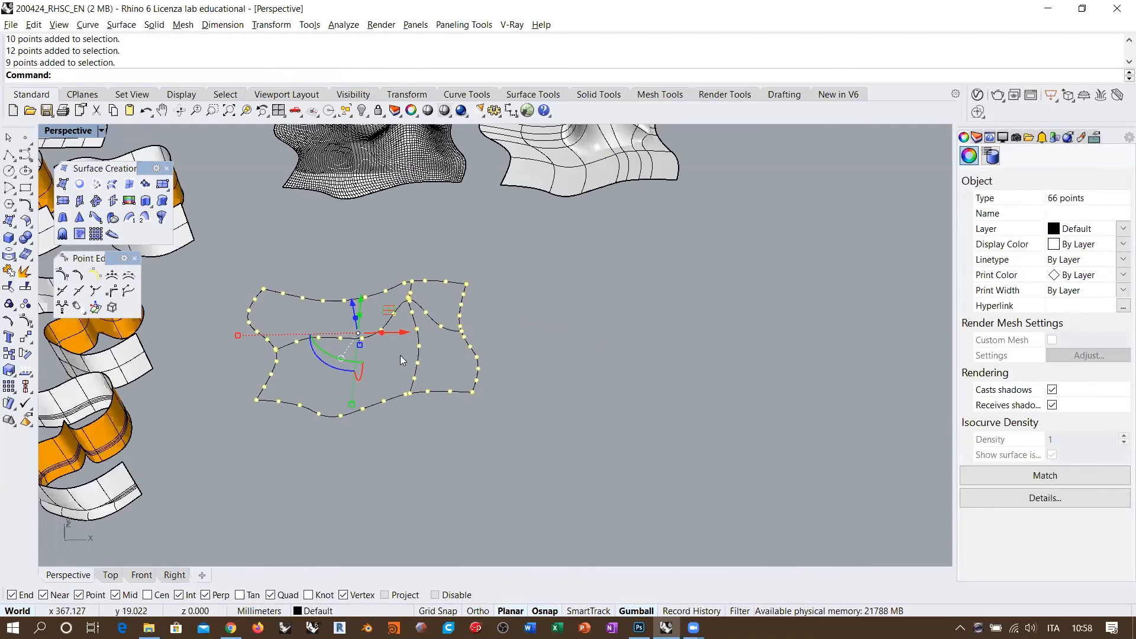
pyautogui.moveTo(405, 331); pyautogui.dragTo(772, 444)
pyautogui.keyDown('shift'); pyautogui.moveTo(773, 444); pyautogui.dragTo(522, 359, button='right'); pyautogui.keyUp('shift')
pyautogui.scroll(6, 522, 358)
pyautogui.keyDown('shift'); pyautogui.moveTo(625, 367); pyautogui.dragTo(548, 311, button='right'); pyautogui.keyUp('shift')
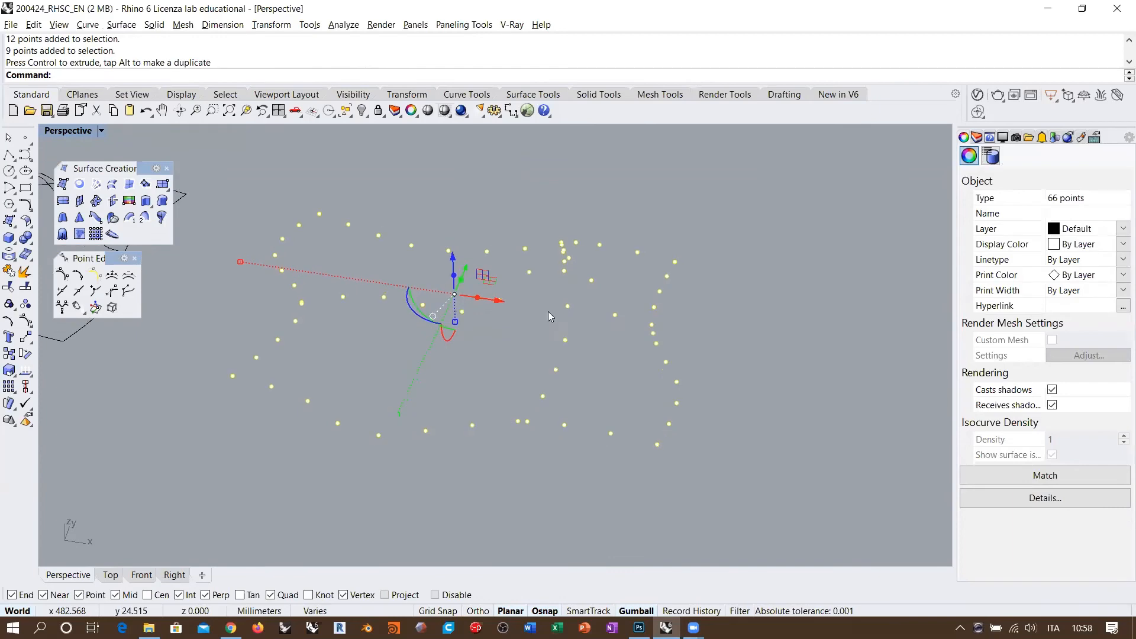
# Fit a plane through the selected division points with PlaneThroughPt.
pyautogui.click(96, 201)
pyautogui.moveTo(562, 414)
pyautogui.mouseDown(button='right')
pyautogui.moveTo(562, 343)
pyautogui.moveTo(601, 347)
pyautogui.moveTo(541, 352)
pyautogui.moveTo(525, 378)
pyautogui.moveTo(544, 436)
pyautogui.mouseUp(button='right')
pyautogui.click(561, 344)
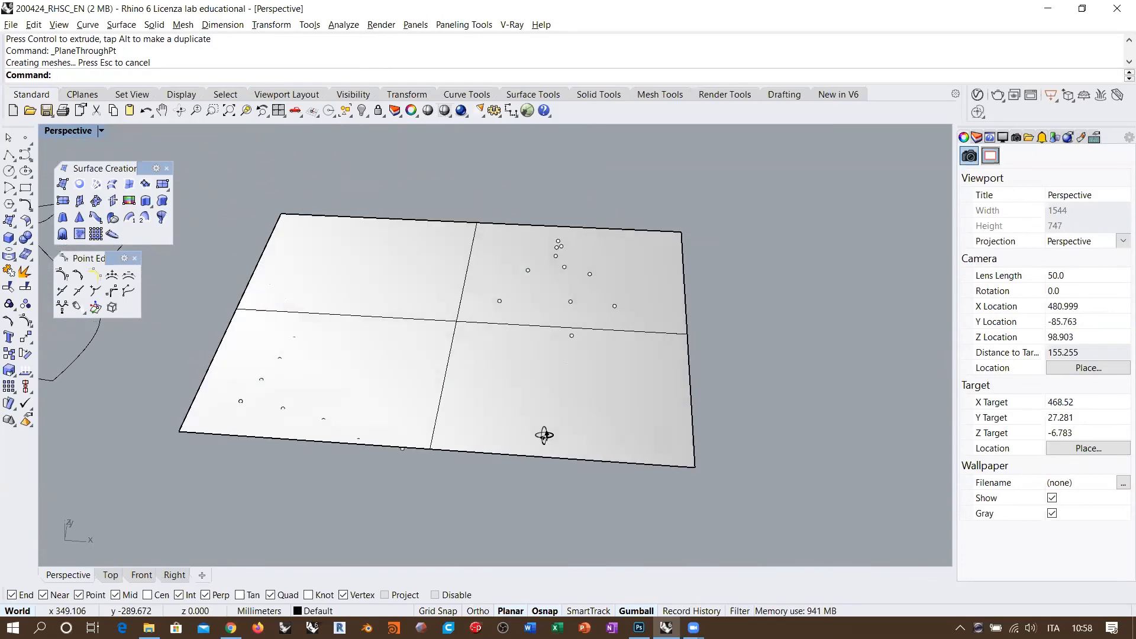
# Rebuild the fitted plane with 13 points in U and V at degree 3, deleting the input surface.
pyautogui.click(412, 294)
pyautogui.press('Return')
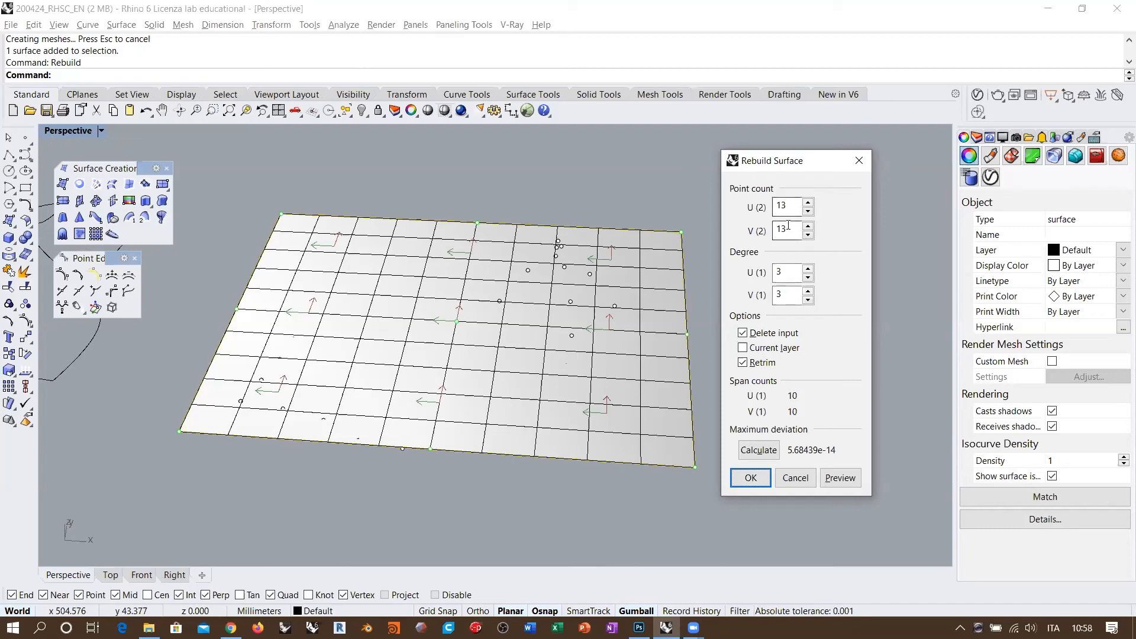
pyautogui.click(751, 477)
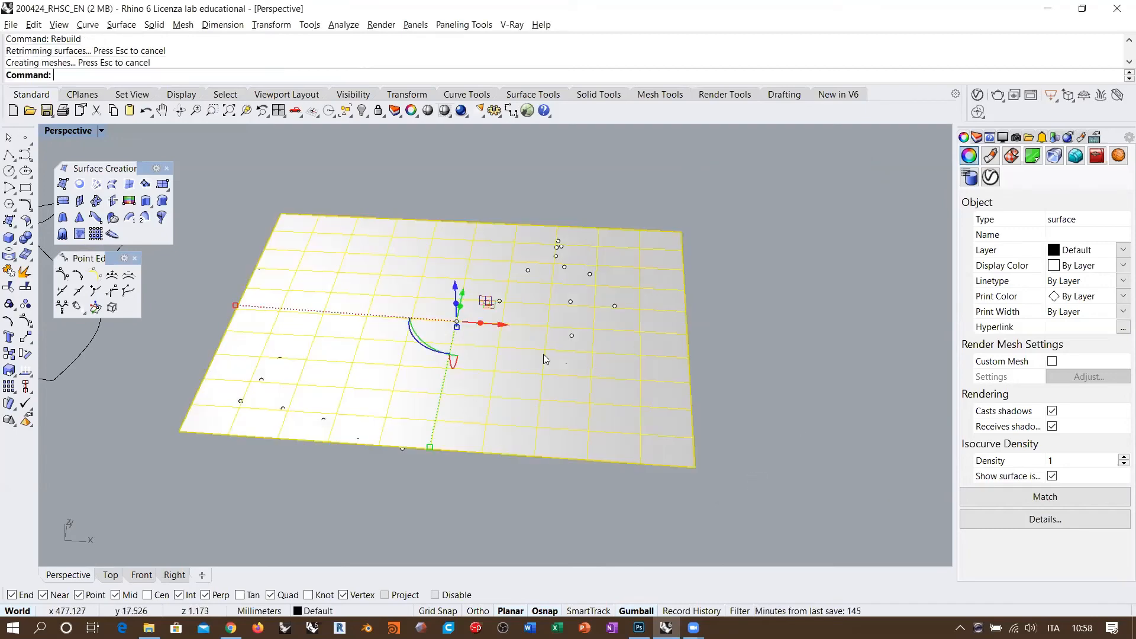
# Show the rebuilt plane's control points and try raising one interior control point along Z towards the division points.
pyautogui.press('F10')
pyautogui.moveTo(548, 393); pyautogui.dragTo(578, 367, button='right')
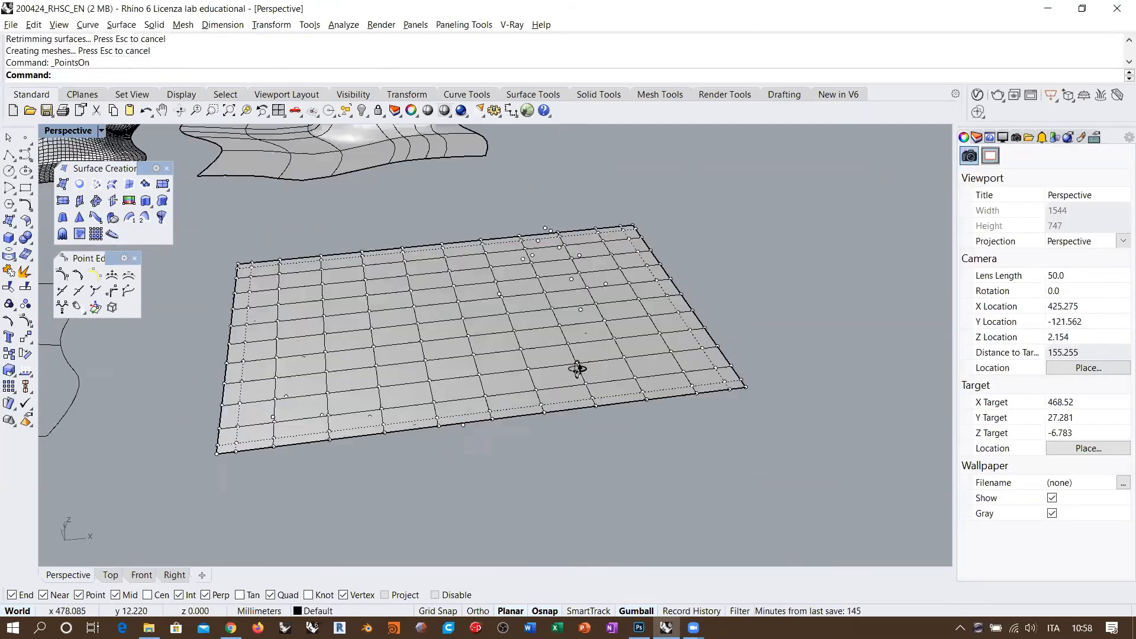
pyautogui.scroll(4, 542, 298)
pyautogui.moveTo(543, 298); pyautogui.dragTo(546, 289, button='right')
pyautogui.click(538, 290)
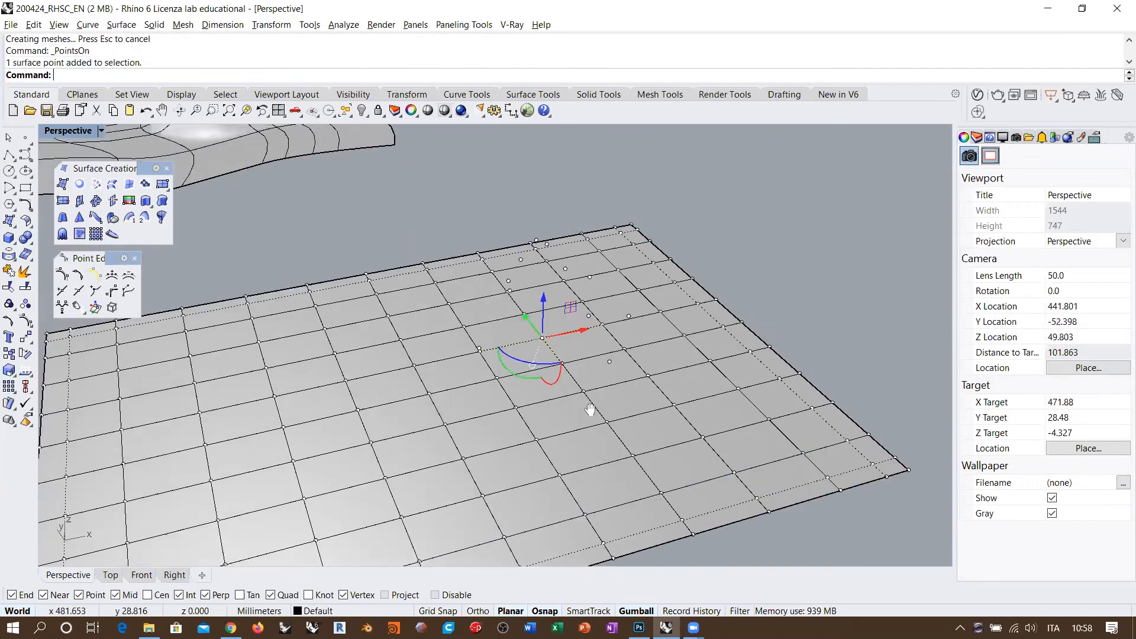
pyautogui.moveTo(591, 411); pyautogui.dragTo(558, 357, button='right')
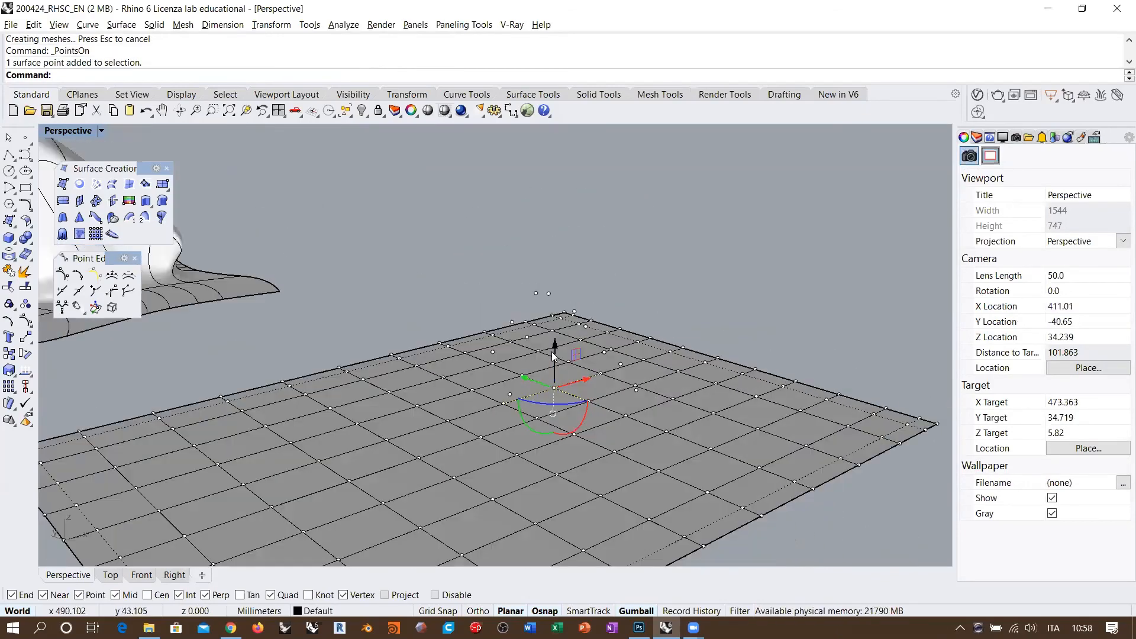
pyautogui.moveTo(555, 355); pyautogui.dragTo(555, 257)
pyautogui.moveTo(663, 384); pyautogui.dragTo(665, 420, button='right')
pyautogui.scroll(-4, 601, 330)
pyautogui.hotkey('ctrl', 'z')
# Delete the rebuilt plane together with all the division points.
pyautogui.scroll(-8, 626, 322)
pyautogui.moveTo(700, 455); pyautogui.dragTo(448, 314)
pyautogui.press('Delete')
# Create a Patch surface from the four boundary and two interior curves with 10 U and V spans, stiffness 1 and automatic trim.
pyautogui.scroll(6, 299, 350)
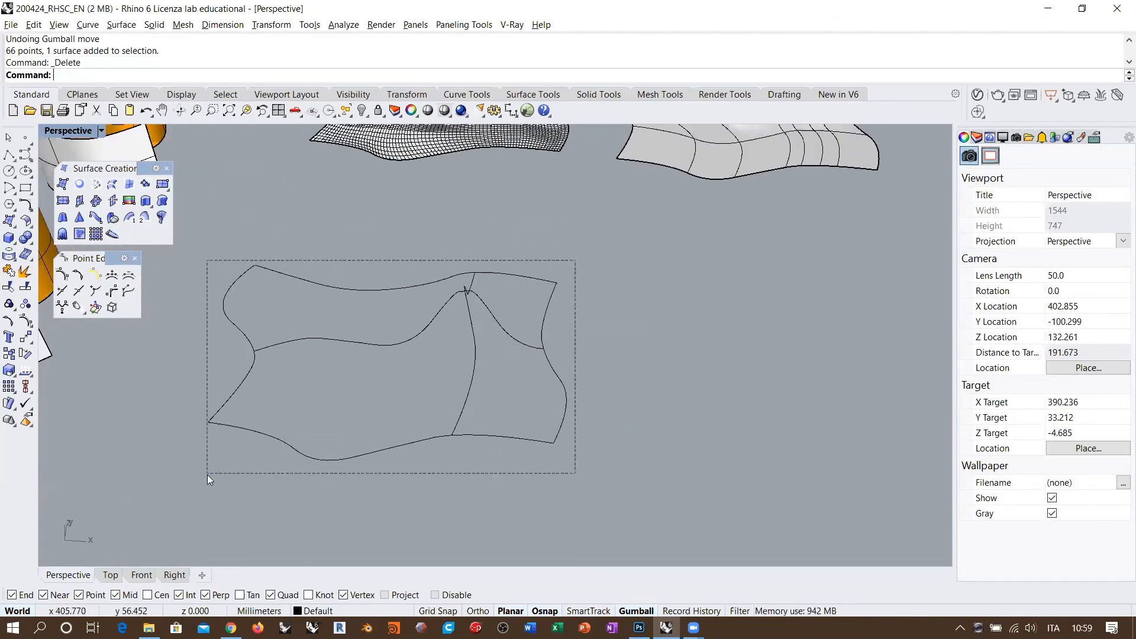
pyautogui.moveTo(207, 475); pyautogui.dragTo(207, 475)
pyautogui.click(130, 184)
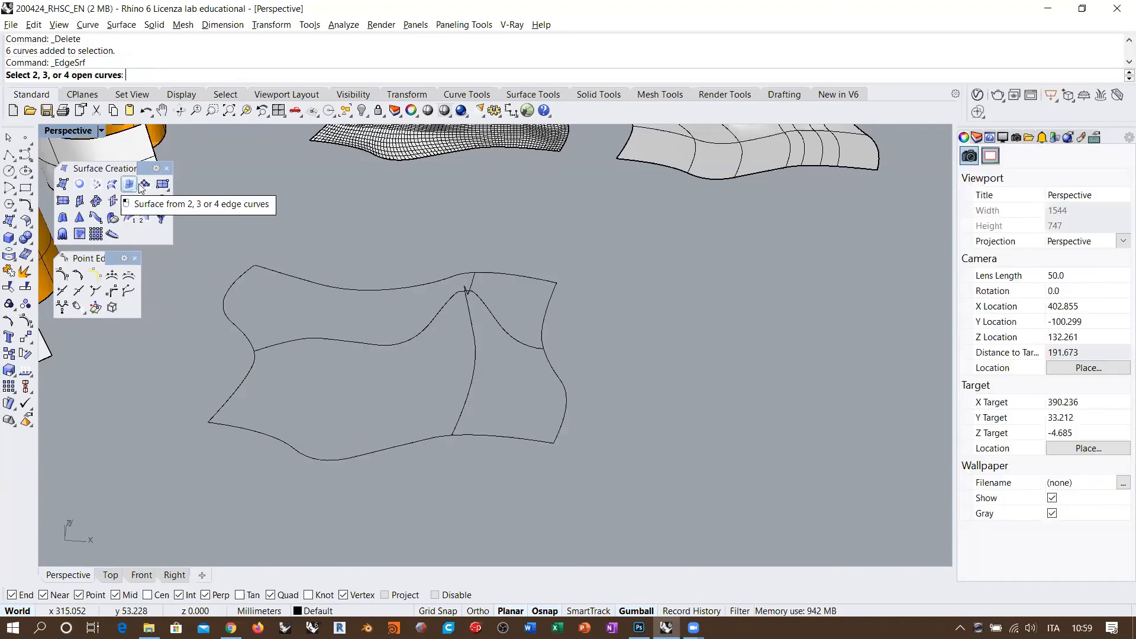
pyautogui.moveTo(607, 258); pyautogui.dragTo(199, 496)
pyautogui.click(146, 184)
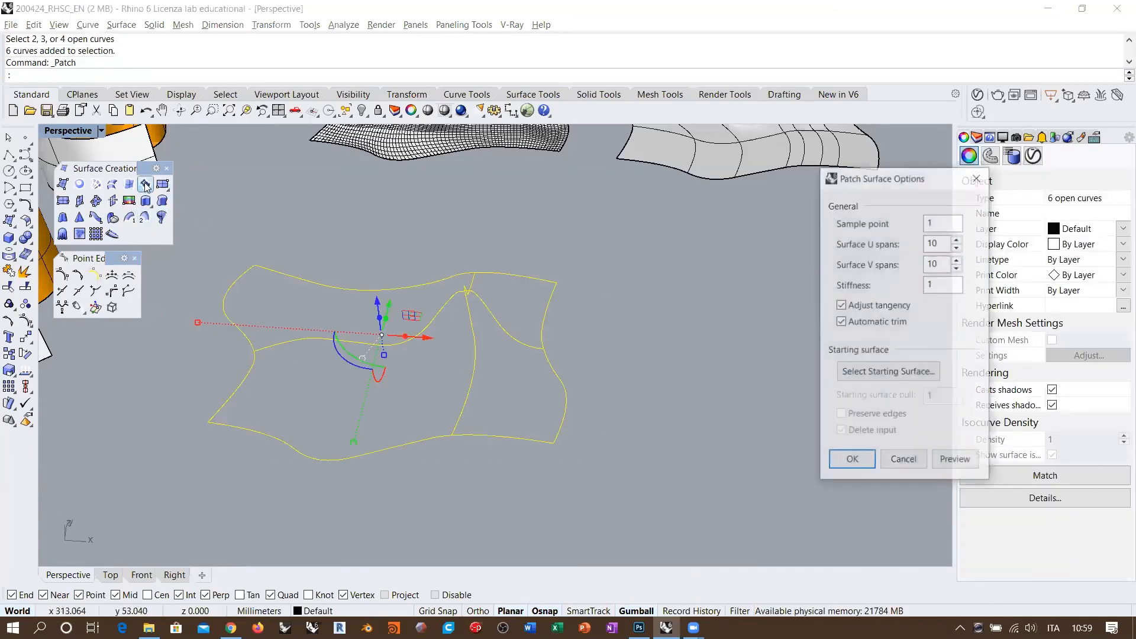
pyautogui.click(946, 463)
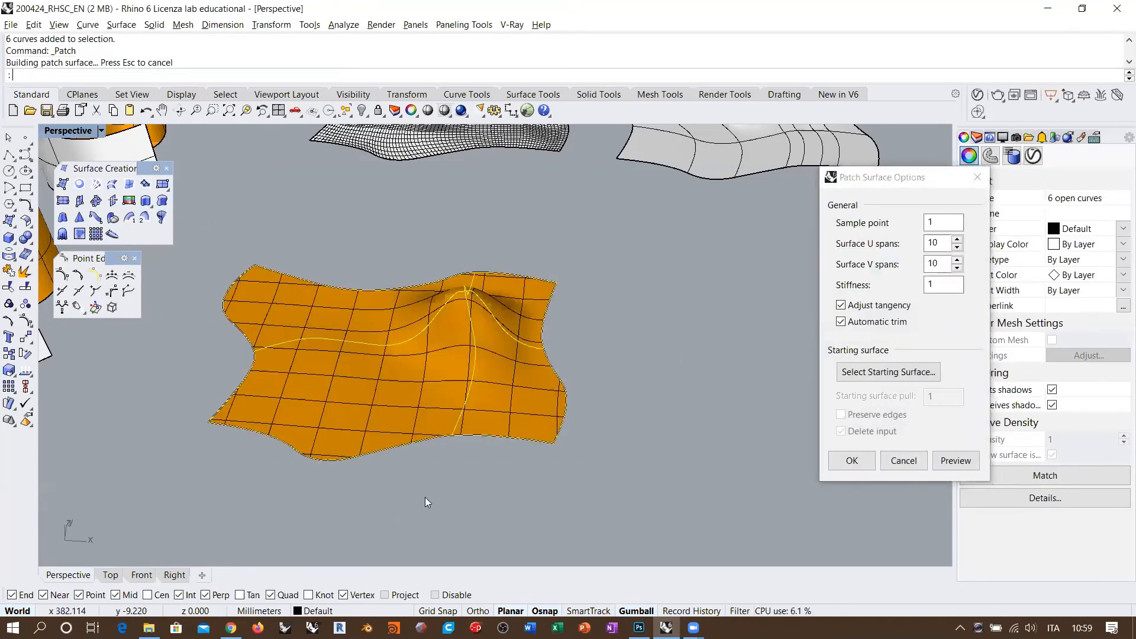
pyautogui.moveTo(436, 371)
pyautogui.mouseDown(button='right')
pyautogui.moveTo(467, 367)
pyautogui.moveTo(443, 342)
pyautogui.moveTo(442, 398)
pyautogui.moveTo(426, 391)
pyautogui.moveTo(437, 381)
pyautogui.mouseUp(button='right')
pyautogui.press('Return')
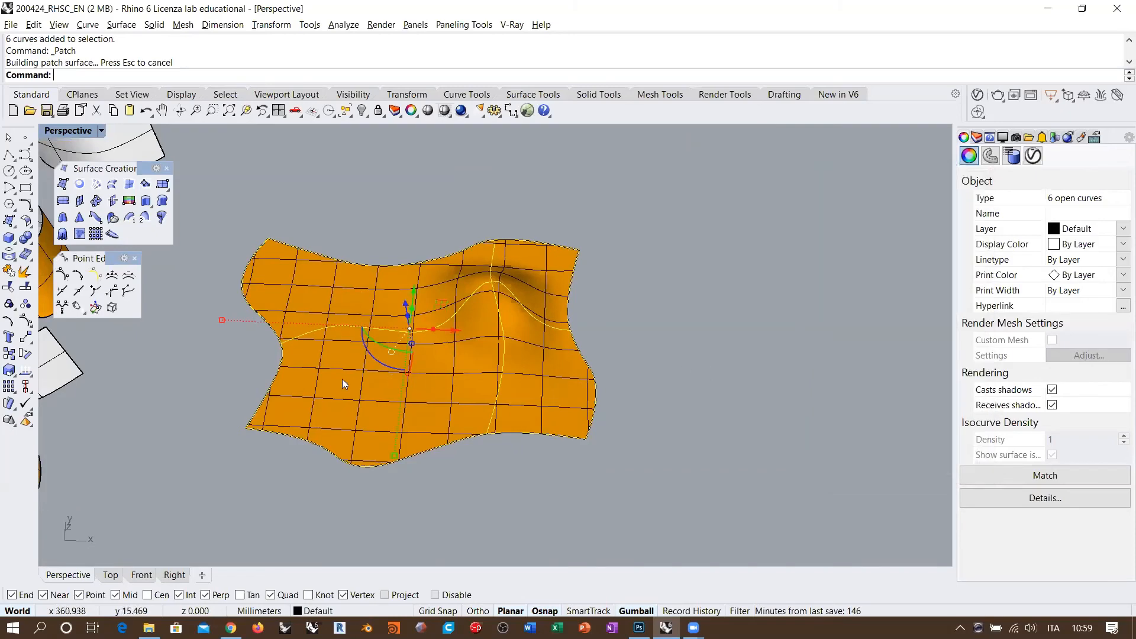
# Move the patch surface along X, clear of its source curves.
pyautogui.click(341, 378)
pyautogui.scroll(-5, 292, 369)
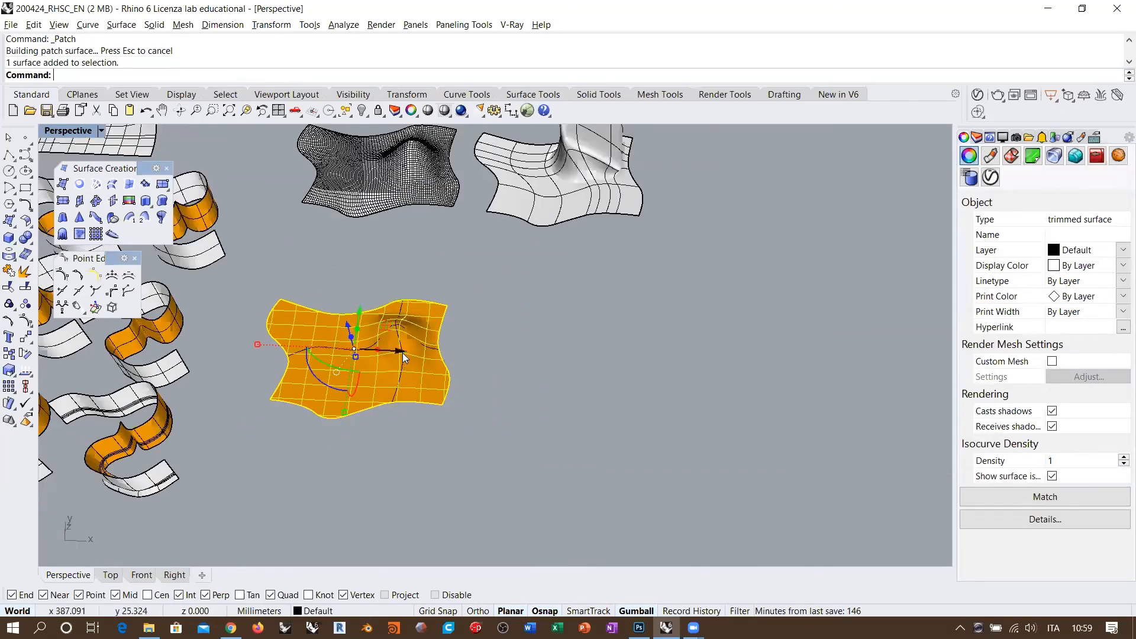
pyautogui.moveTo(387, 400); pyautogui.dragTo(694, 412)
pyautogui.keyDown('shift'); pyautogui.moveTo(694, 413); pyautogui.dragTo(641, 431, button='right'); pyautogui.keyUp('shift')
pyautogui.scroll(4, 667, 412)
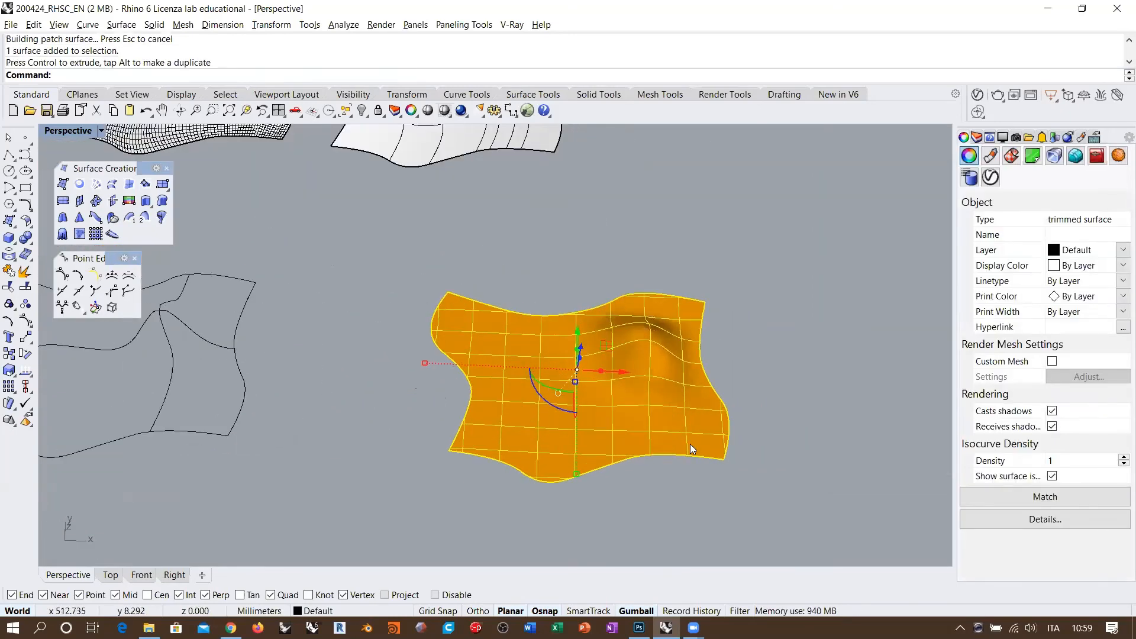
# Display the patch surface's control points and select the entire control grid to highlight it.
pyautogui.press('F10')
pyautogui.scroll(-5, 549, 393)
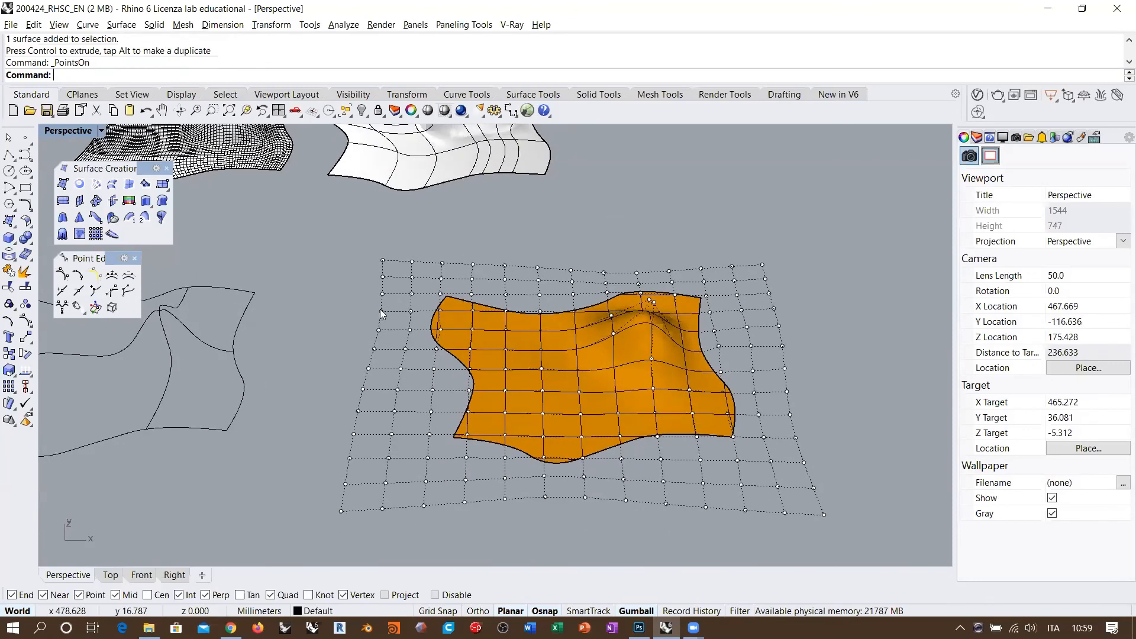
pyautogui.moveTo(329, 252); pyautogui.dragTo(705, 467)
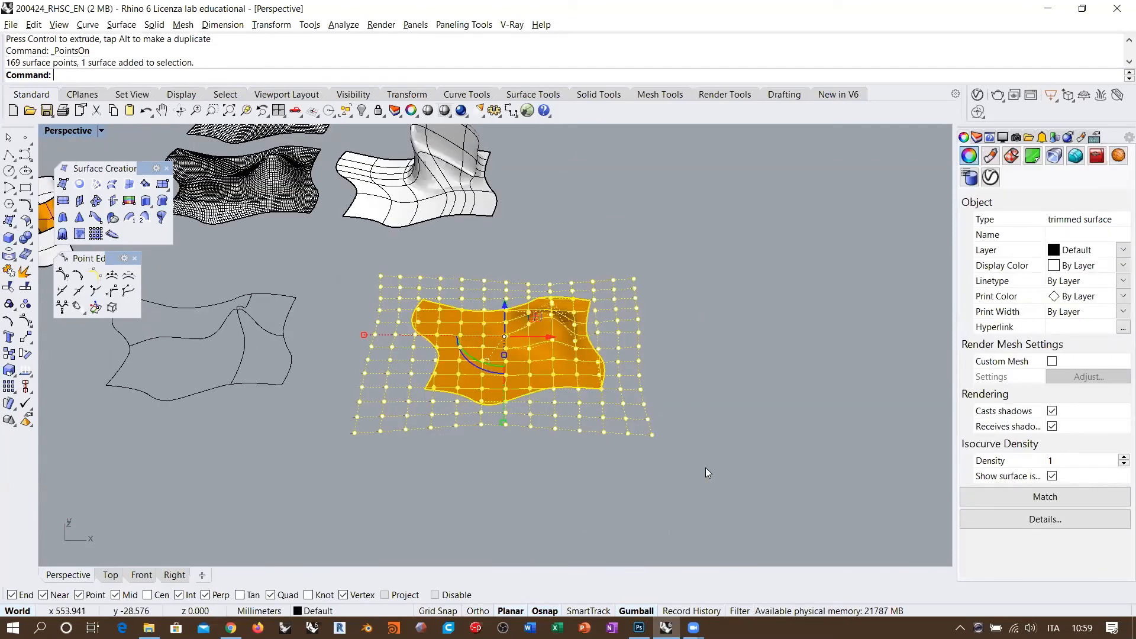
pyautogui.click(706, 465)
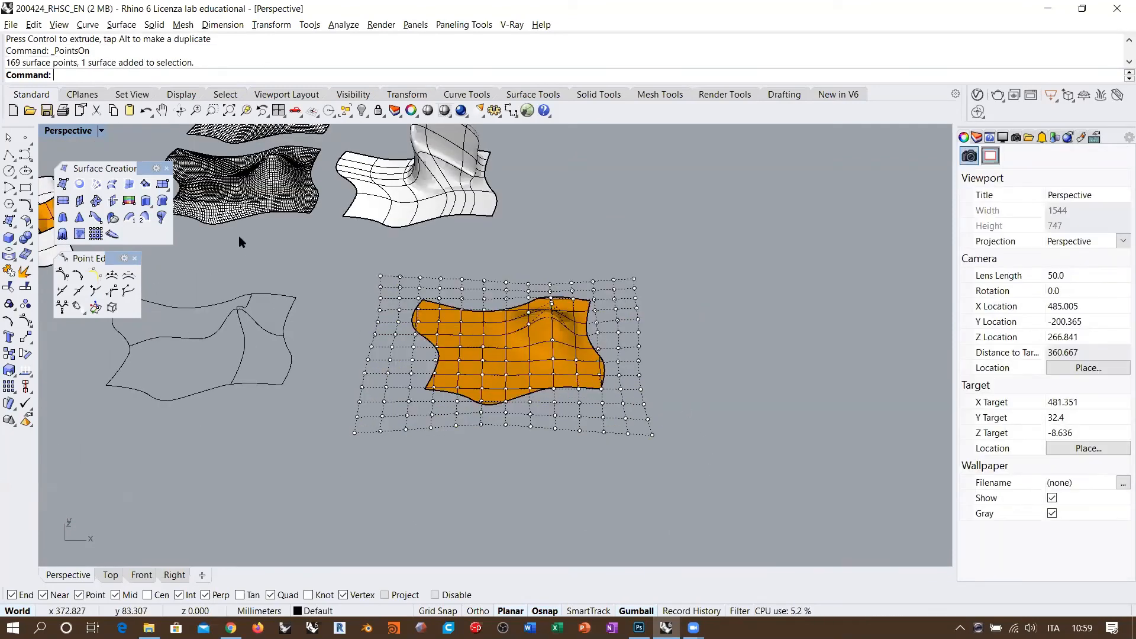
# Examine the patch's control point grid in relation to its trimmed edges and peak from several angles.
pyautogui.keyDown('shift'); pyautogui.moveTo(302, 318); pyautogui.dragTo(600, 368, button='right'); pyautogui.keyUp('shift')
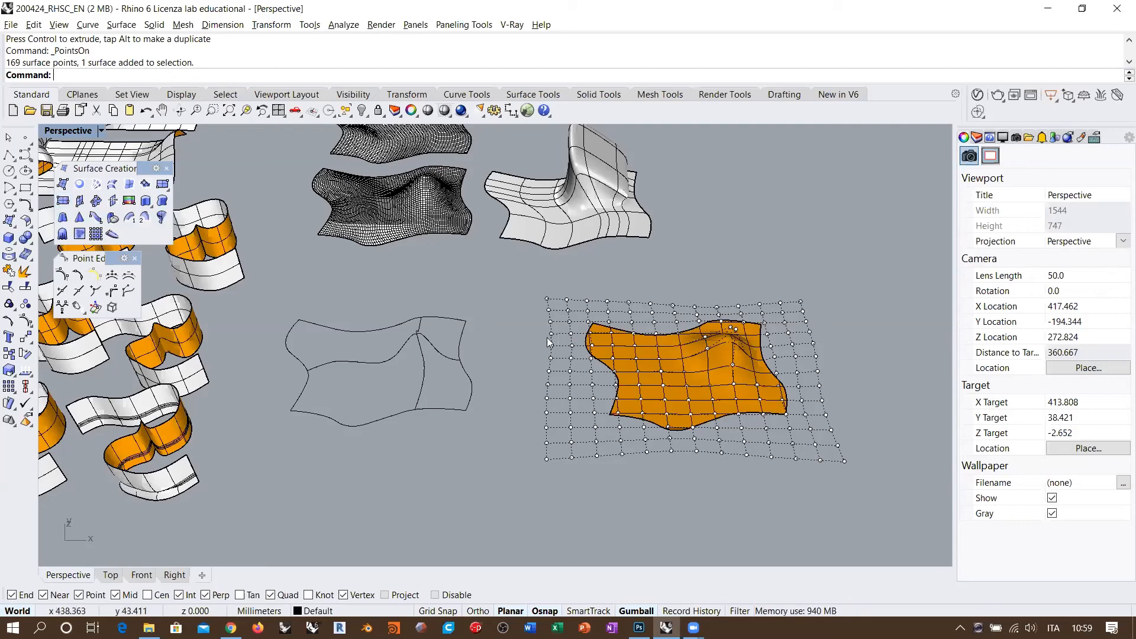
pyautogui.scroll(5, 710, 454)
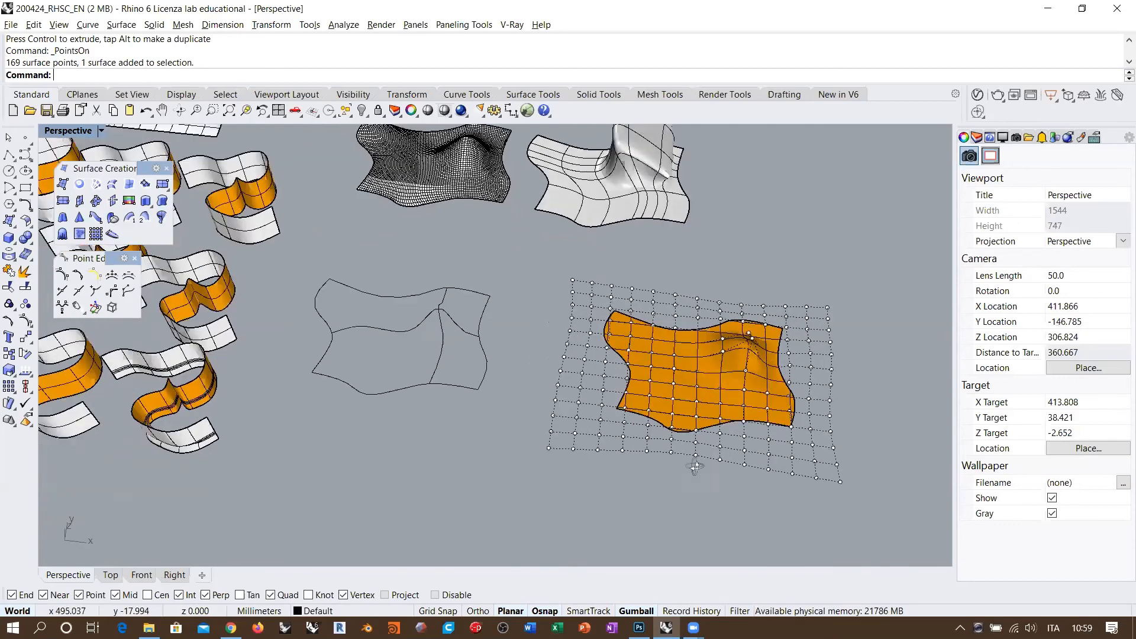
pyautogui.scroll(4, 643, 459)
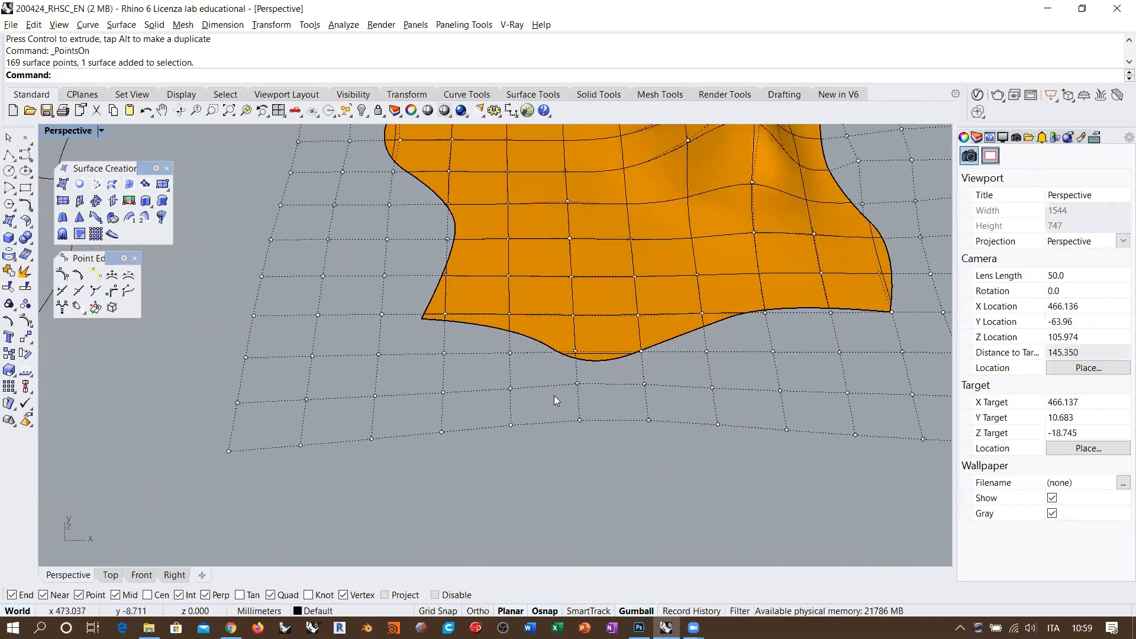
pyautogui.keyDown('shift'); pyautogui.moveTo(554, 395); pyautogui.dragTo(454, 379, button='right'); pyautogui.keyUp('shift')
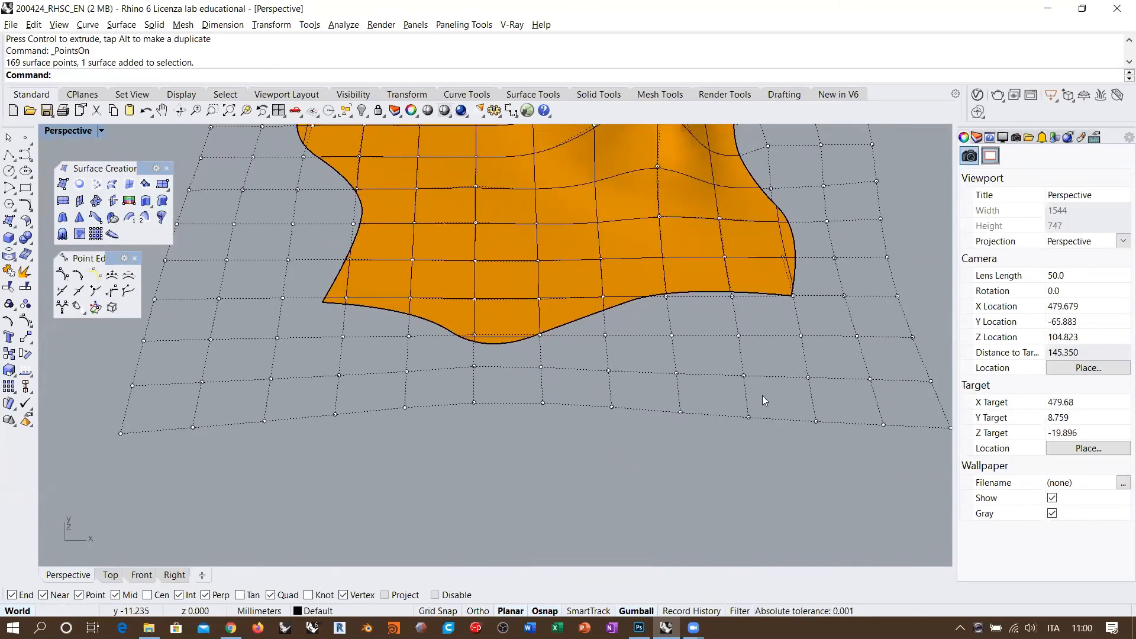
pyautogui.scroll(-4, 787, 408)
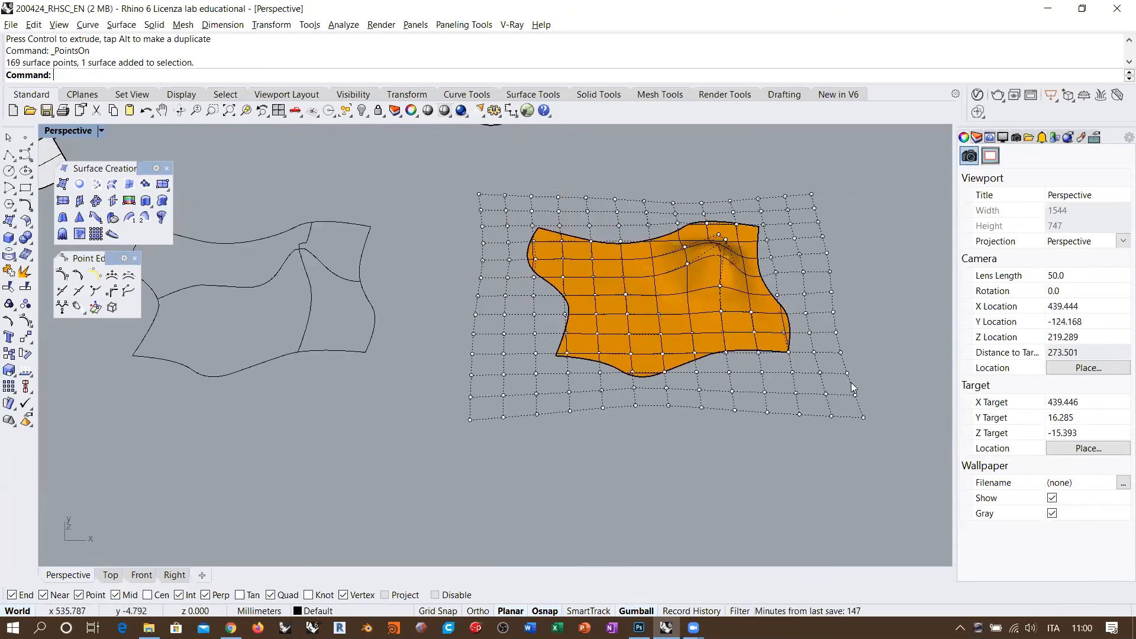
pyautogui.keyDown('shift'); pyautogui.moveTo(850, 386); pyautogui.dragTo(807, 408, button='right'); pyautogui.keyUp('shift')
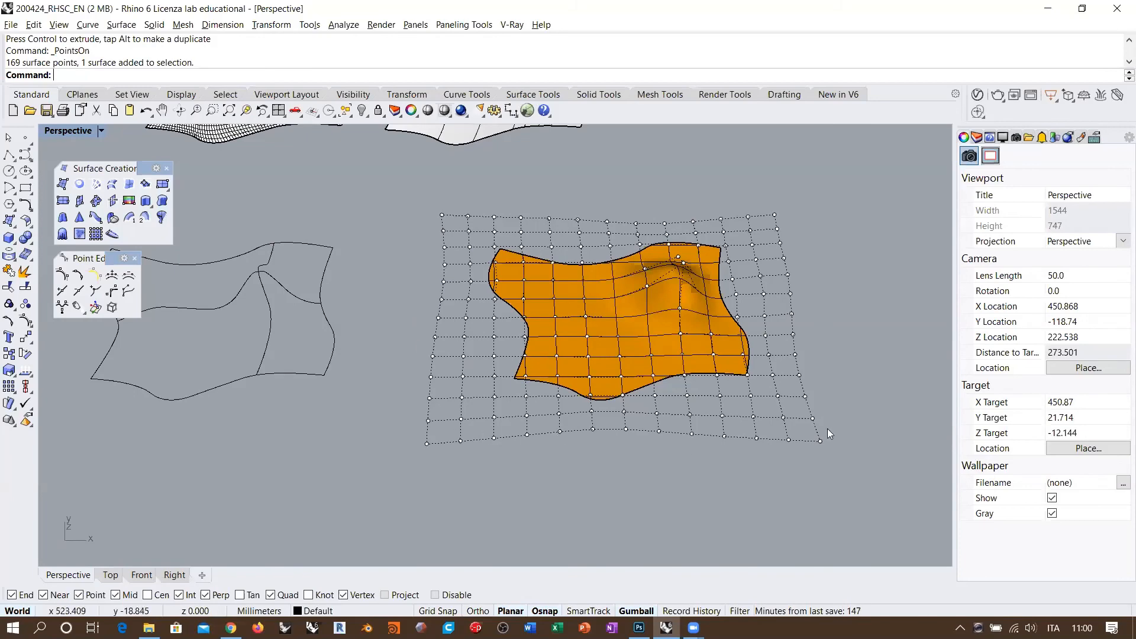
pyautogui.moveTo(604, 430); pyautogui.dragTo(666, 445, button='right')
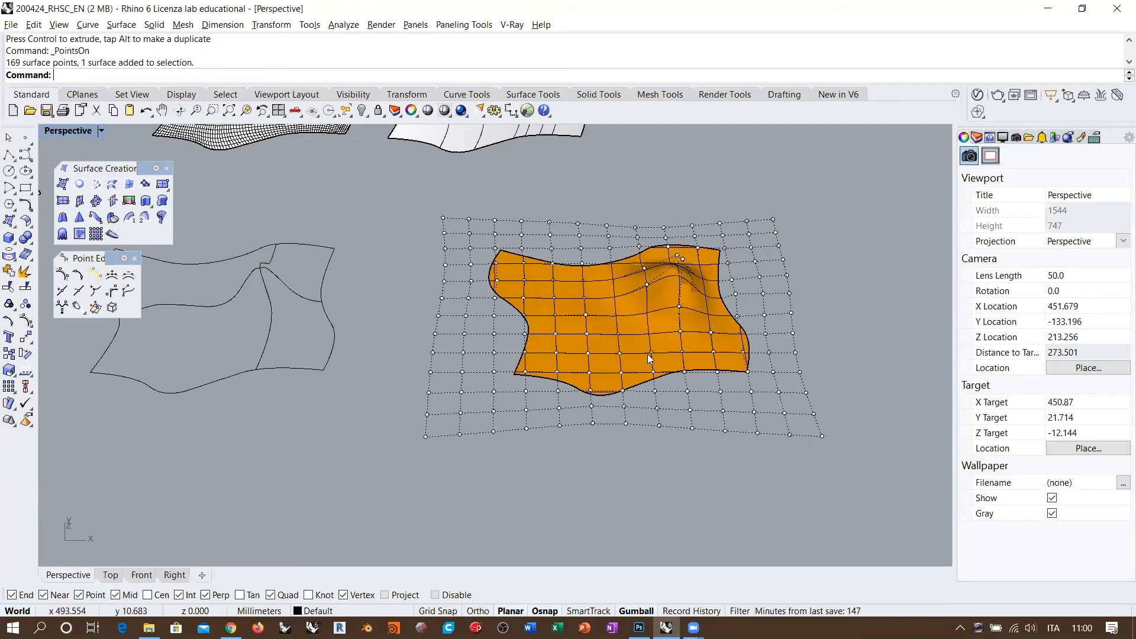
pyautogui.keyDown('shift'); pyautogui.moveTo(645, 356); pyautogui.dragTo(620, 391, button='right'); pyautogui.keyUp('shift')
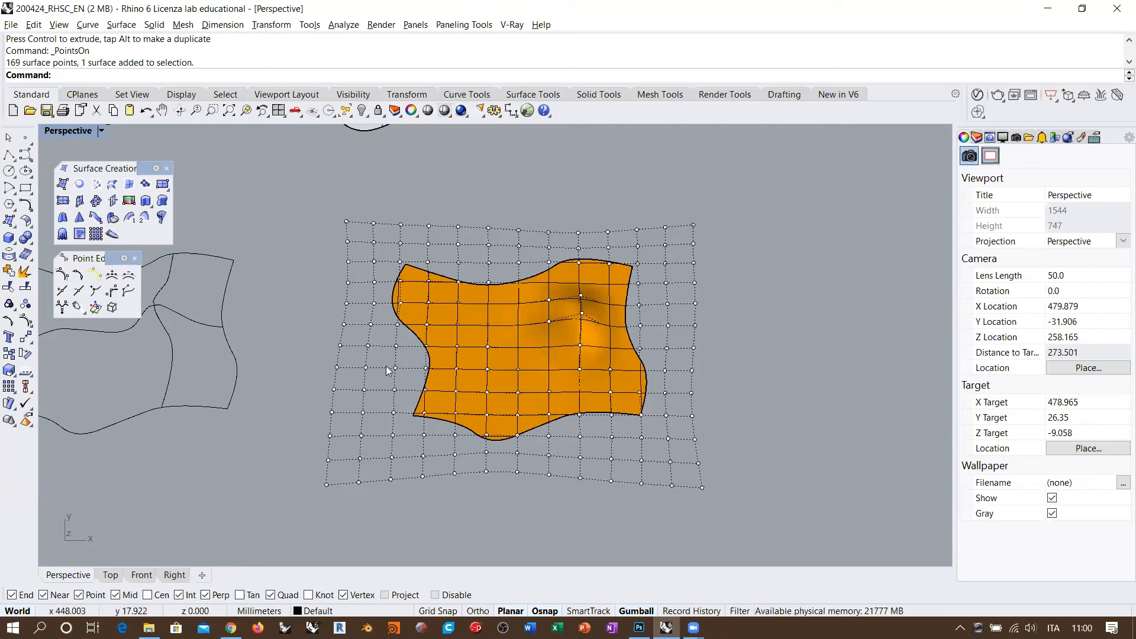
pyautogui.moveTo(610, 218); pyautogui.dragTo(582, 246, button='right')
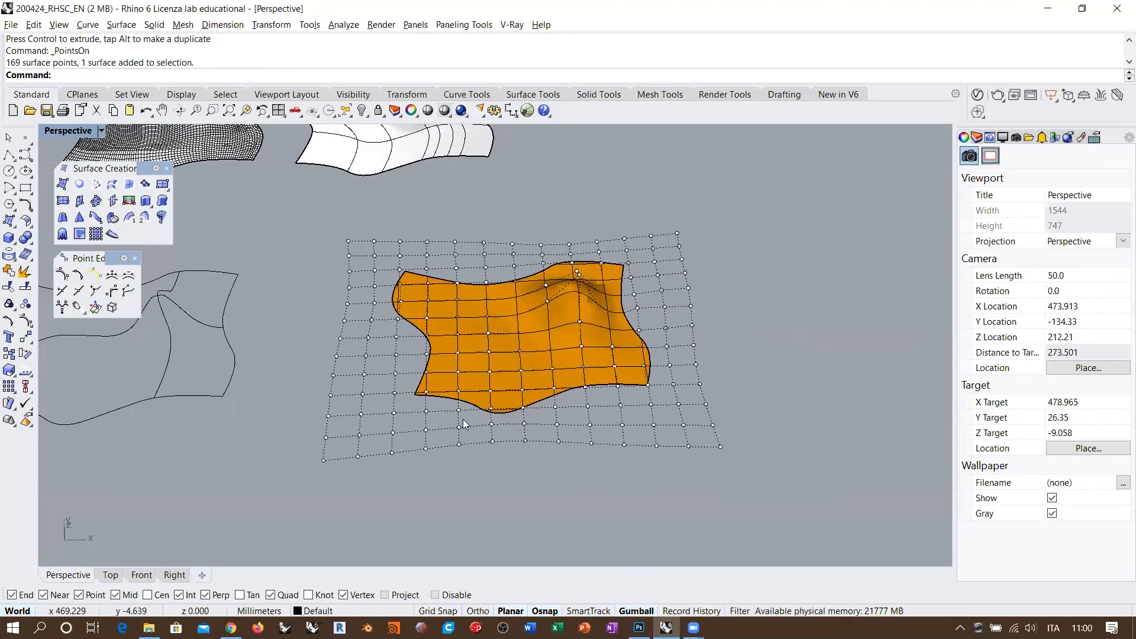
pyautogui.moveTo(463, 423); pyautogui.dragTo(619, 278, button='right')
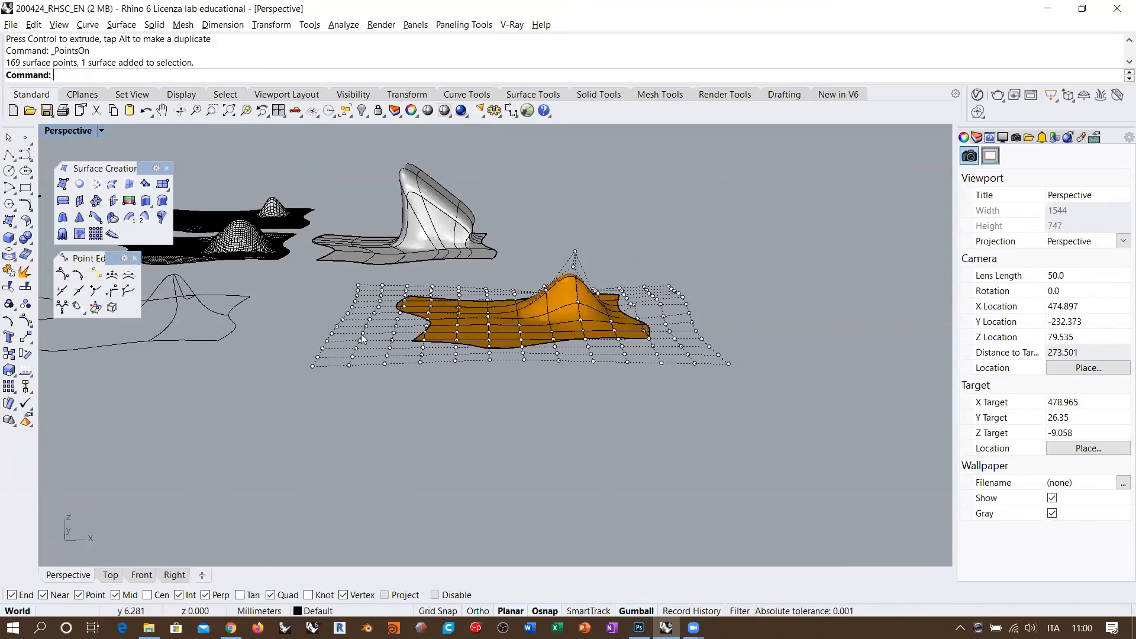
pyautogui.moveTo(520, 325); pyautogui.dragTo(419, 268, button='right')
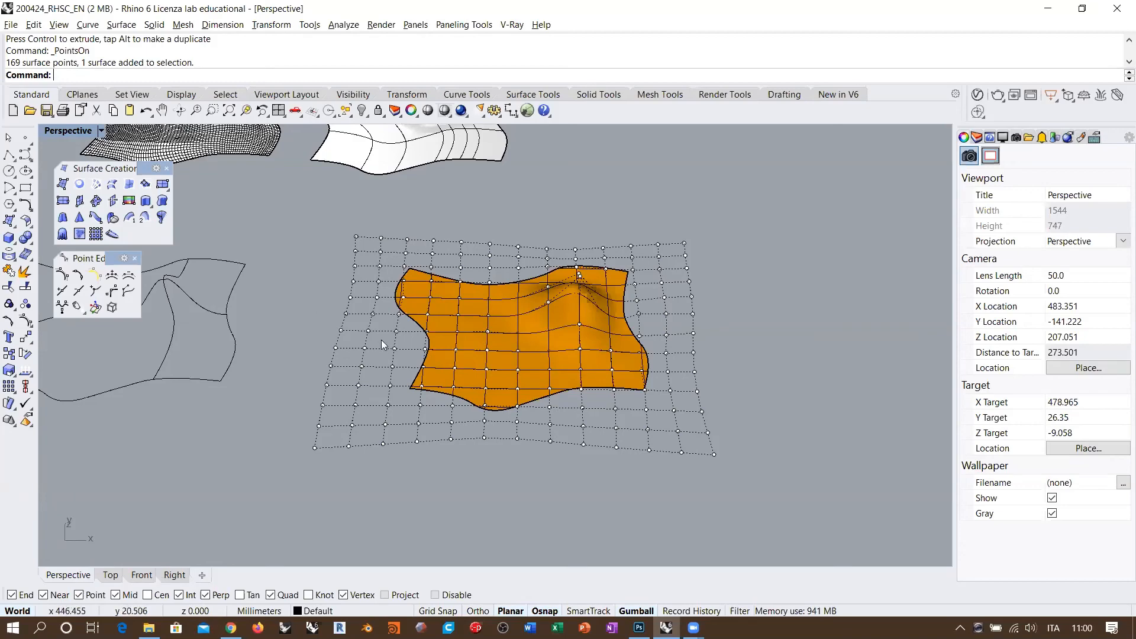
# Highlight the four source boundary curves, compare them with the patch's trimmed outline, and hide the patch's control points.
pyautogui.keyDown('shift'); pyautogui.moveTo(383, 368); pyautogui.dragTo(645, 384, button='right'); pyautogui.keyUp('shift')
pyautogui.moveTo(525, 413); pyautogui.dragTo(485, 370)
pyautogui.keyDown('shift'); pyautogui.moveTo(308, 273); pyautogui.dragTo(280, 323); pyautogui.keyUp('shift')
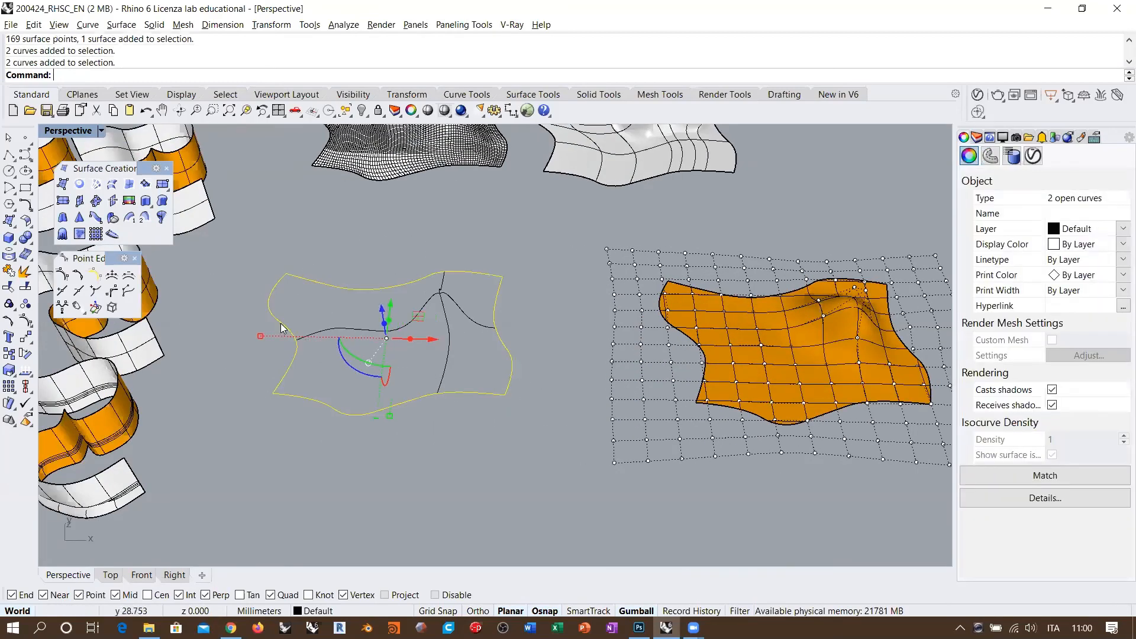
pyautogui.click(481, 447)
pyautogui.keyDown('shift'); pyautogui.moveTo(893, 309); pyautogui.dragTo(650, 308, button='right'); pyautogui.keyUp('shift')
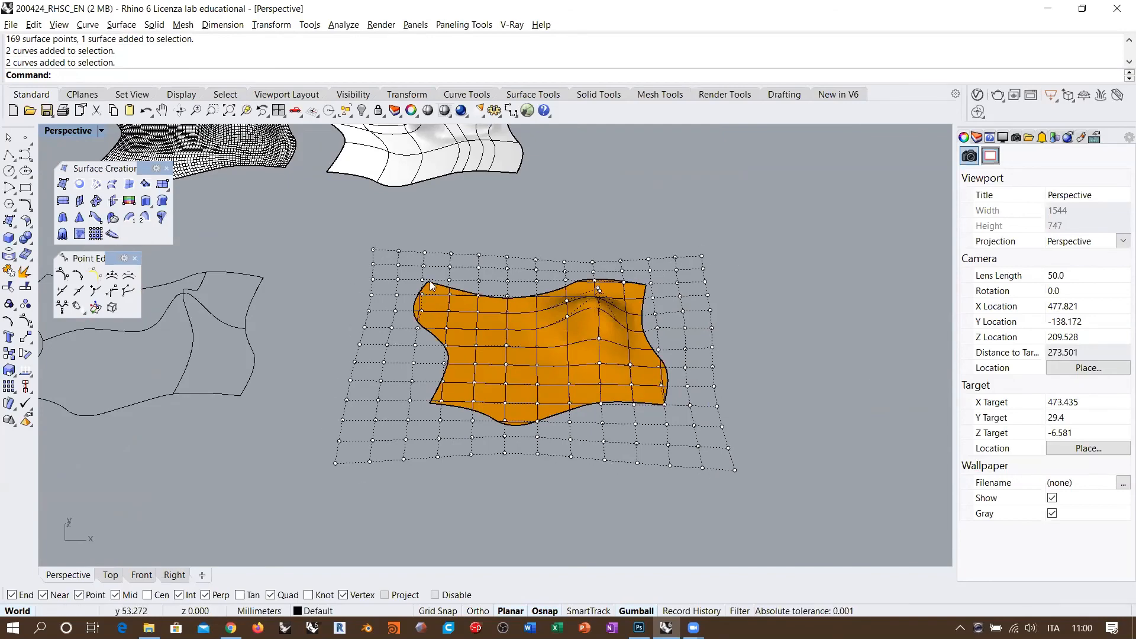
pyautogui.moveTo(430, 285); pyautogui.dragTo(709, 404, button='right')
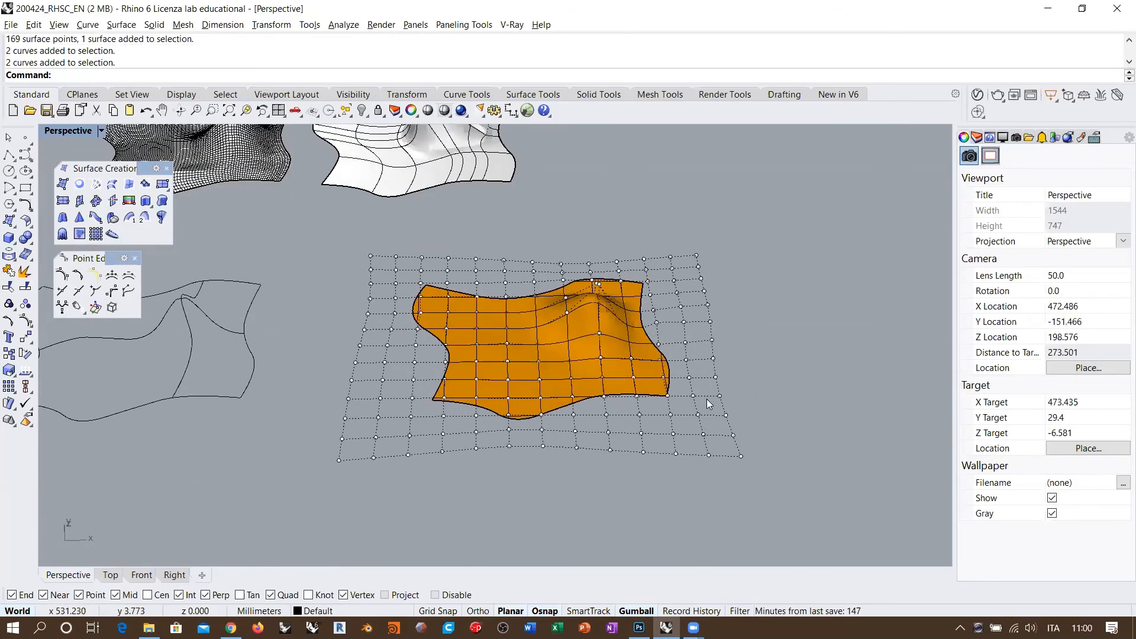
pyautogui.press('Escape')
# Pull the front boundary curve's end control point away from the adjoining side curve to open a gap in the boundary.
pyautogui.scroll(-4, 495, 346)
pyautogui.moveTo(494, 345); pyautogui.dragTo(500, 384, button='right')
pyautogui.keyDown('shift'); pyautogui.moveTo(370, 380); pyautogui.dragTo(466, 388, button='right'); pyautogui.keyUp('shift')
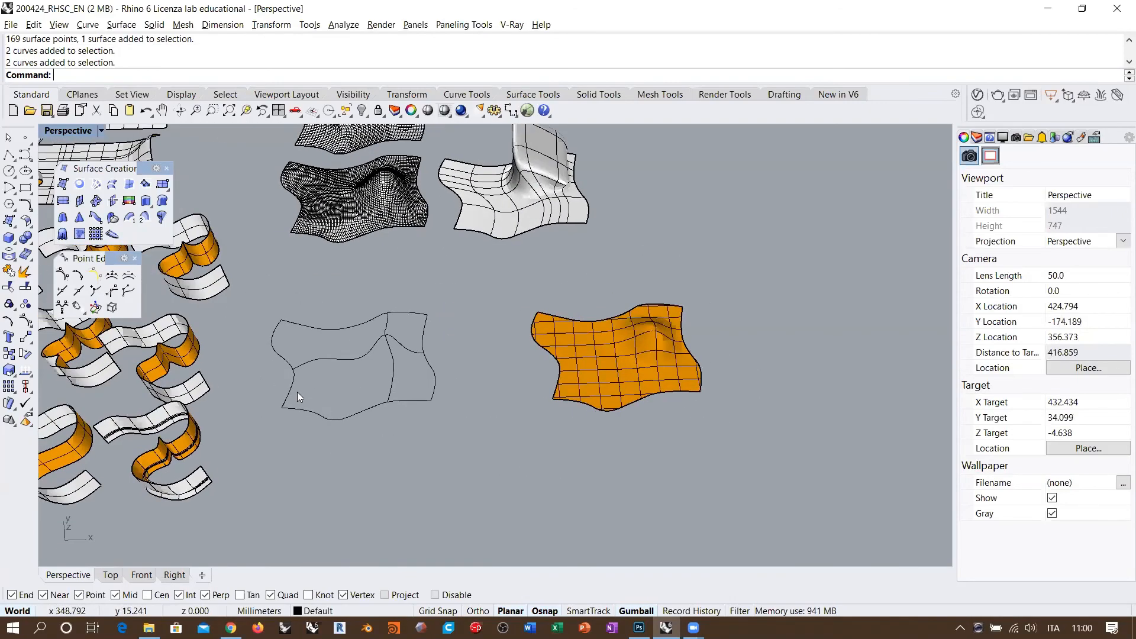
pyautogui.scroll(4, 297, 392)
pyautogui.click(285, 422)
pyautogui.scroll(9, 256, 432)
pyautogui.moveTo(304, 402); pyautogui.dragTo(294, 444)
pyautogui.scroll(-8, 415, 447)
pyautogui.press('Escape')
pyautogui.press('Escape')
pyautogui.moveTo(552, 477); pyautogui.dragTo(616, 471, button='right')
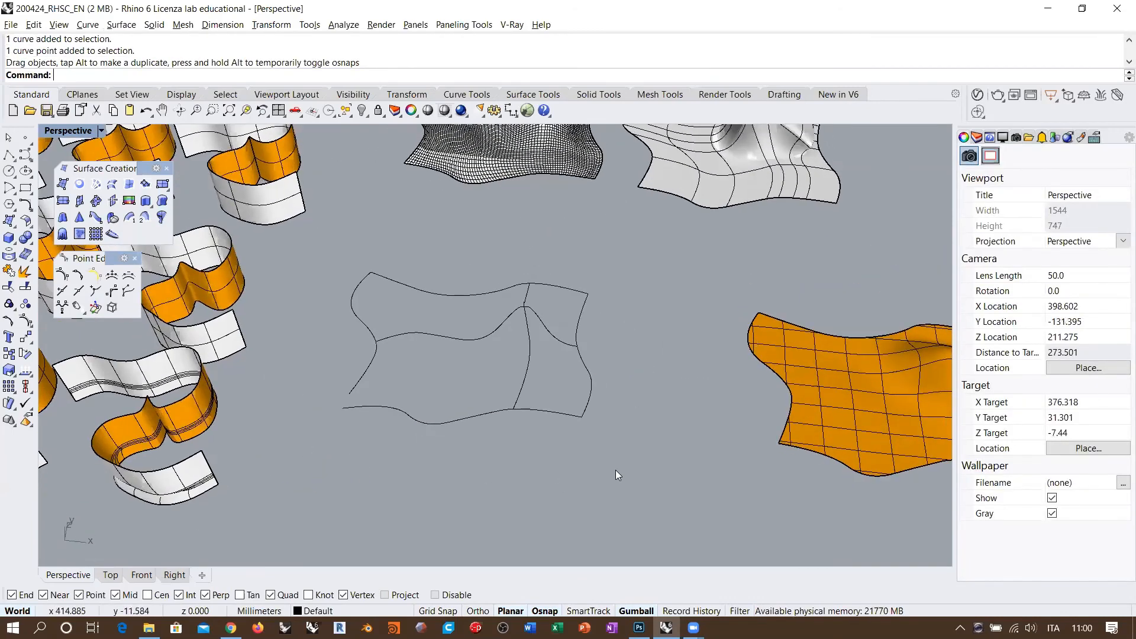
# Patch the six curves with the open boundary using 10 U and V spans, and move the surface clear of the curves.
pyautogui.moveTo(606, 433); pyautogui.dragTo(409, 313)
pyautogui.click(146, 183)
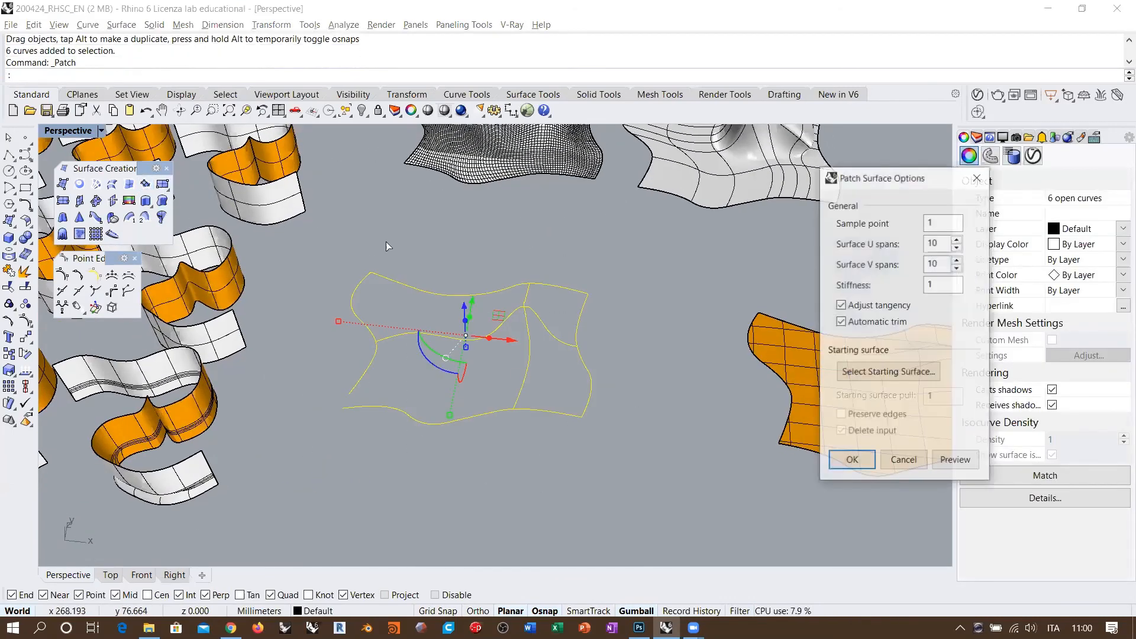
pyautogui.click(852, 460)
pyautogui.keyDown('shift'); pyautogui.moveTo(578, 404); pyautogui.dragTo(350, 308, button='right'); pyautogui.keyUp('shift')
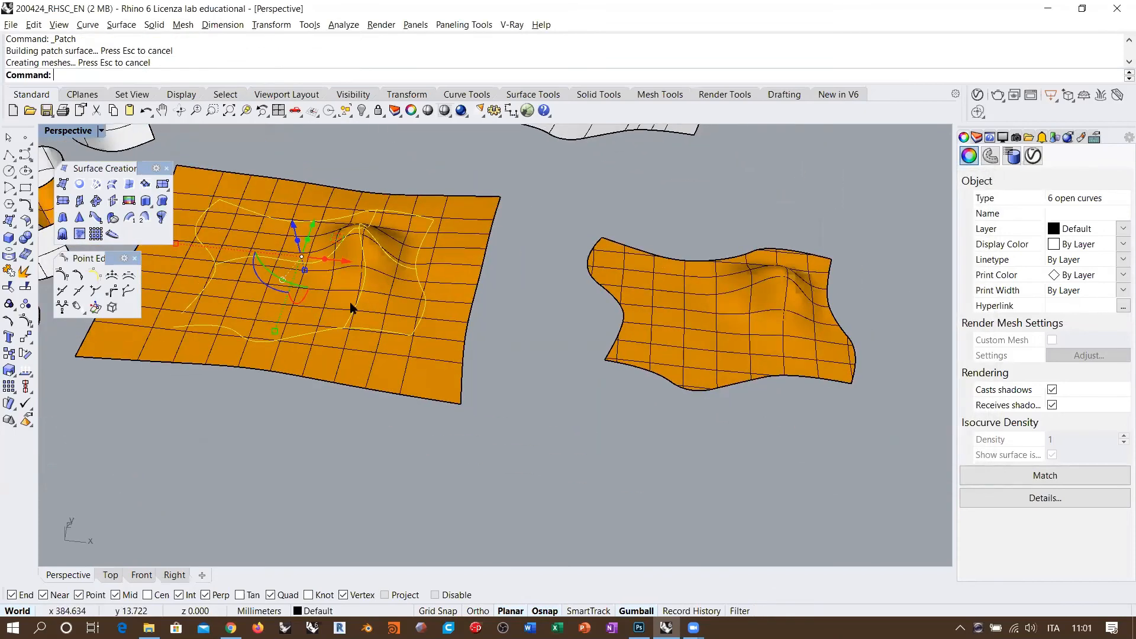
pyautogui.scroll(-4, 350, 308)
pyautogui.moveTo(442, 374); pyautogui.dragTo(601, 431)
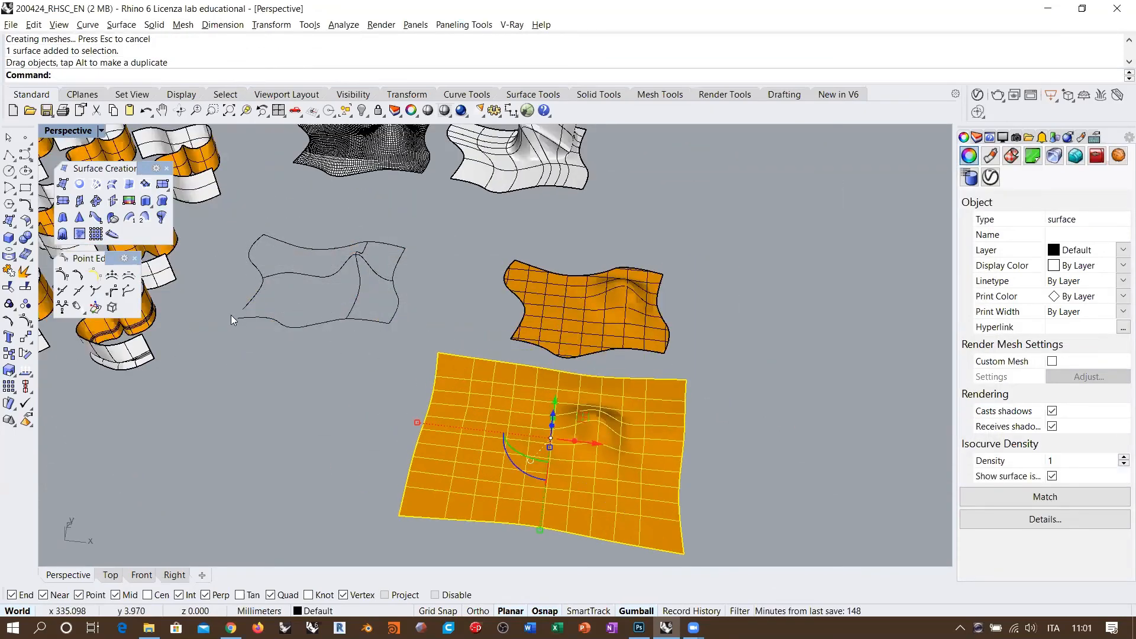
# Undo the surface move, the open-boundary patch and the front curve's end point drag.
pyautogui.hotkey('ctrl', 'z')
pyautogui.hotkey('ctrl', 'z')
pyautogui.hotkey('ctrl', 'z')
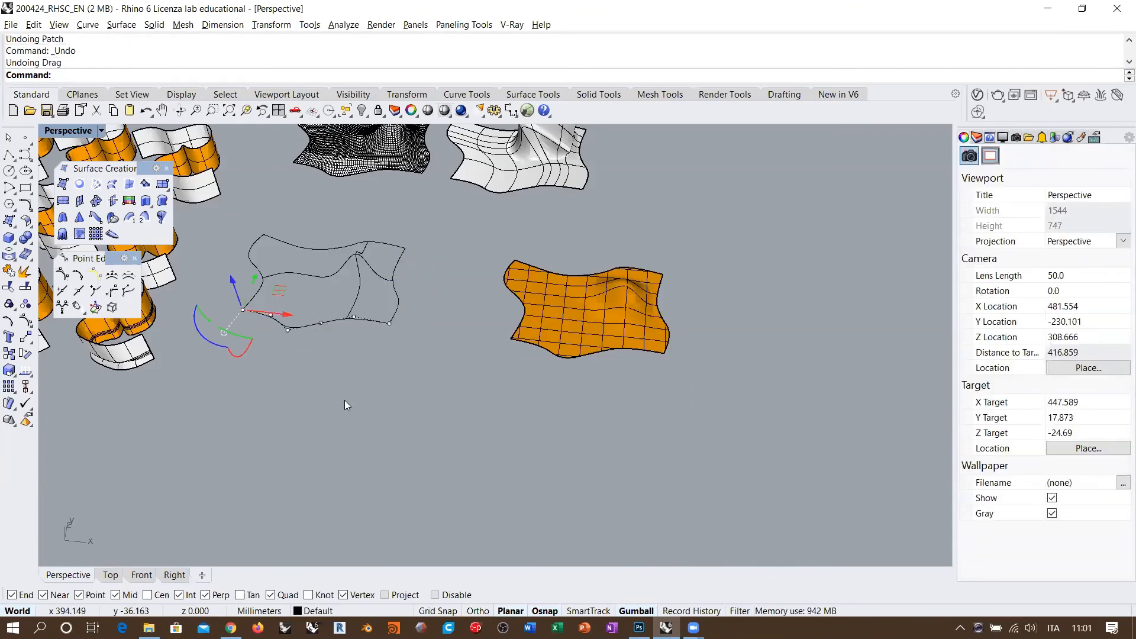
# Delete the orange patch surface standing beside the source curves.
pyautogui.moveTo(461, 295); pyautogui.dragTo(470, 331, button='right')
pyautogui.click(543, 325)
pyautogui.press('Delete')
pyautogui.scroll(4, 276, 293)
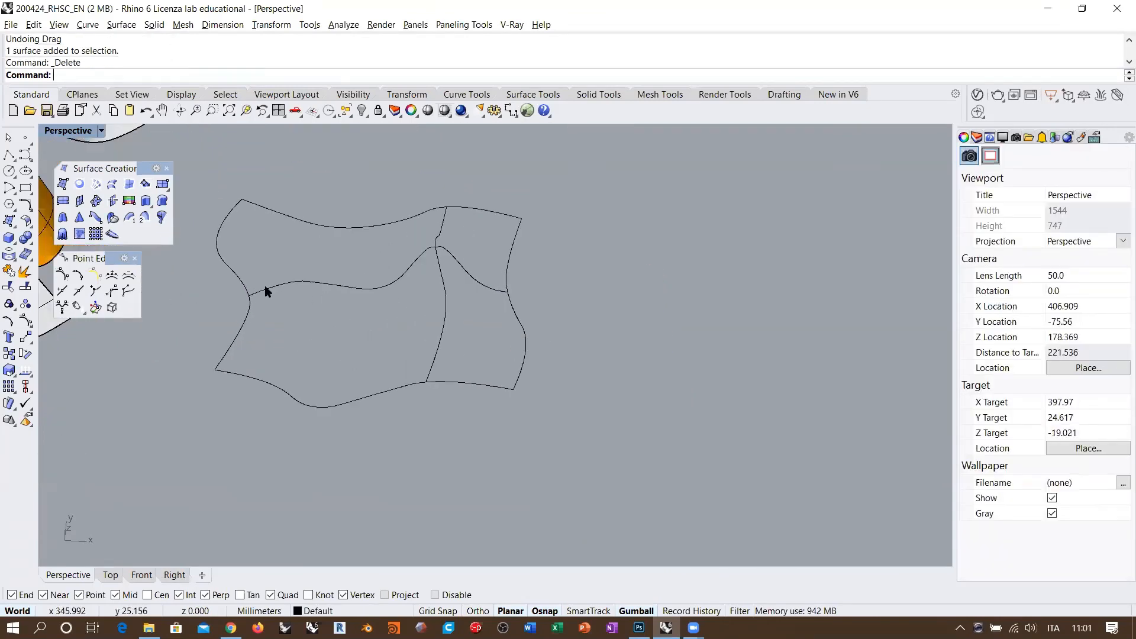
# Start a Patch from the six curves and preview it with 10 U and V spans, checking its fit to the inner curves.
pyautogui.moveTo(661, 199); pyautogui.dragTo(157, 496)
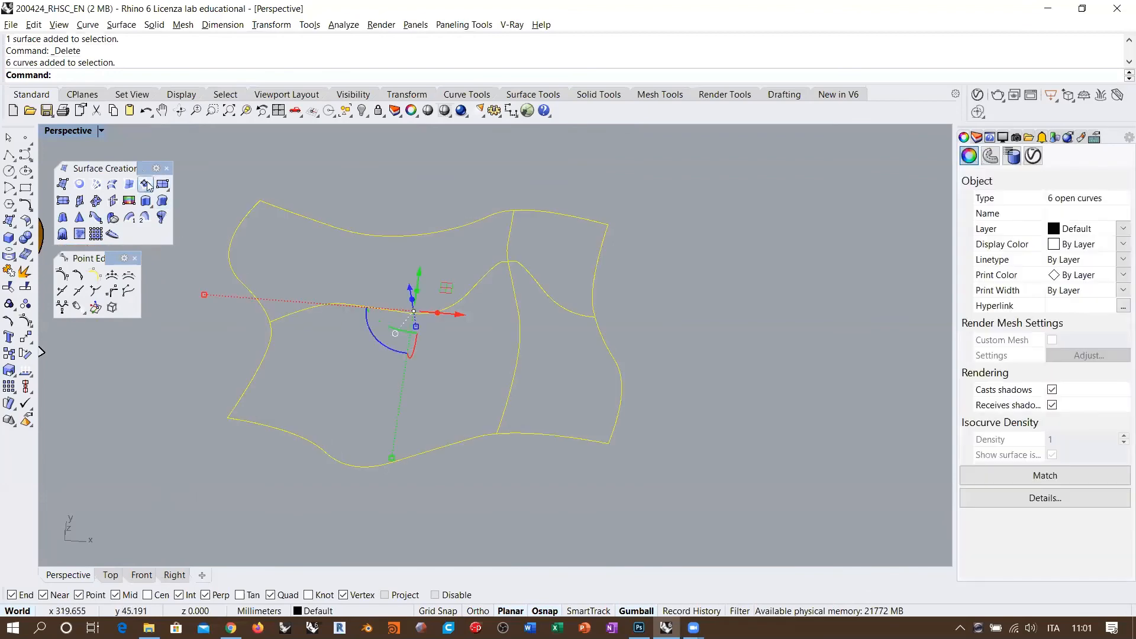
pyautogui.click(146, 184)
pyautogui.keyDown('shift'); pyautogui.moveTo(527, 367); pyautogui.dragTo(495, 355, button='right'); pyautogui.keyUp('shift')
pyautogui.click(956, 461)
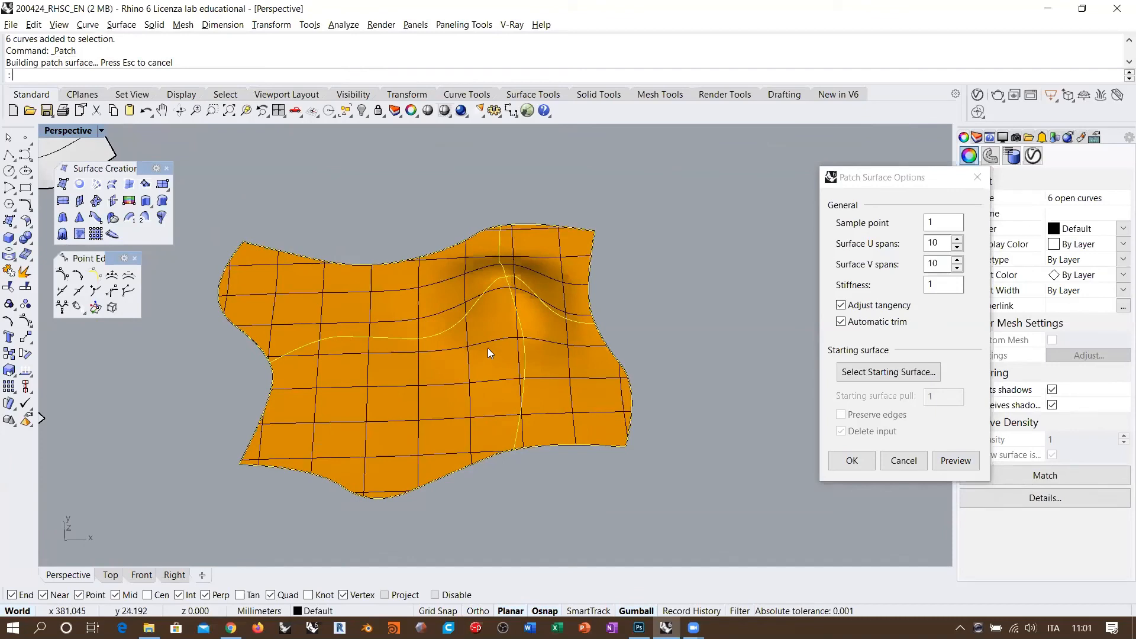
pyautogui.click(943, 223)
pyautogui.moveTo(763, 260); pyautogui.dragTo(742, 252, button='right')
pyautogui.moveTo(608, 347); pyautogui.dragTo(531, 237, button='right')
pyautogui.moveTo(421, 254); pyautogui.dragTo(502, 277, button='right')
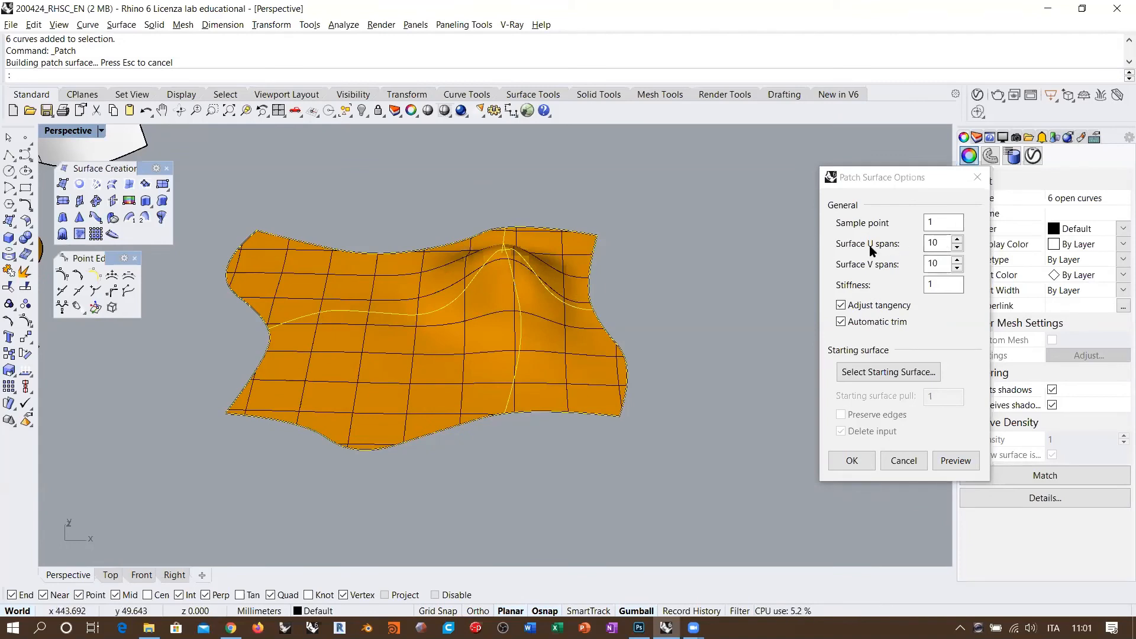
# Raise the patch's surface U and V spans to 20 each and preview the denser surface.
pyautogui.click(933, 242)
pyautogui.press('BackSpace')
pyautogui.write('2')
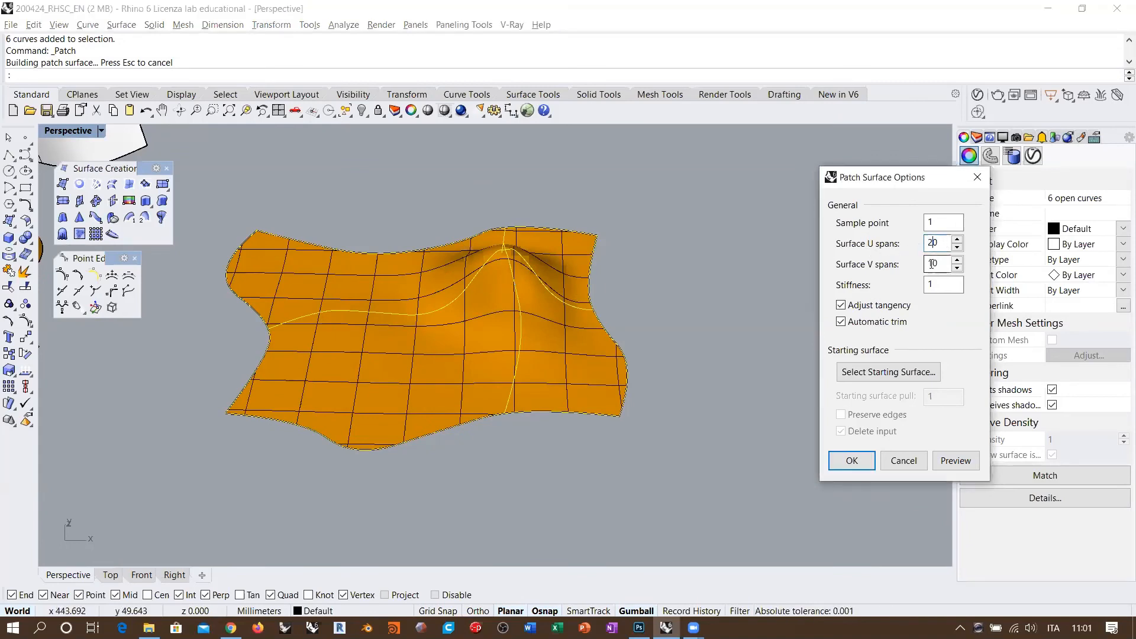
pyautogui.click(934, 264)
pyautogui.press('BackSpace')
pyautogui.write('2')
pyautogui.press('Tab')
pyautogui.click(953, 462)
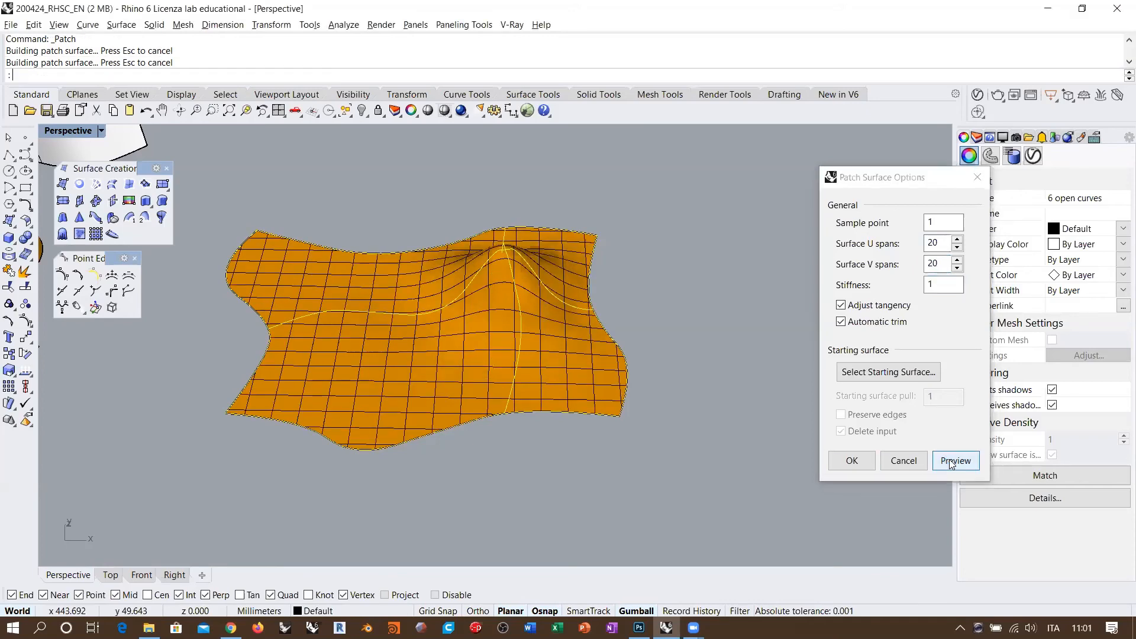
pyautogui.moveTo(517, 346); pyautogui.dragTo(591, 270, button='right')
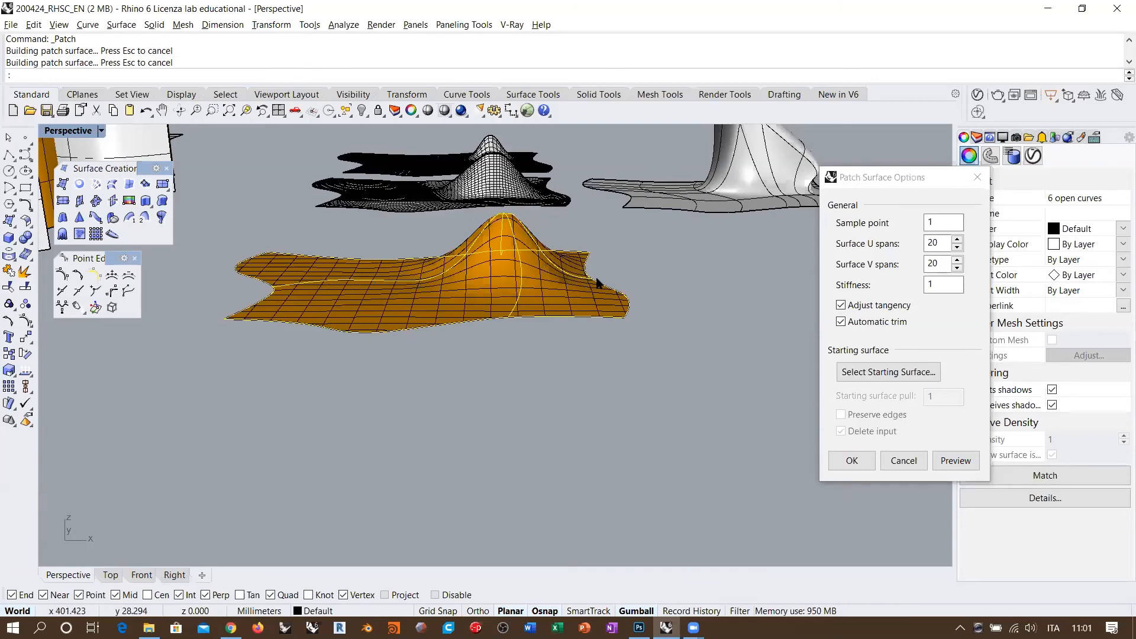
pyautogui.moveTo(570, 279); pyautogui.dragTo(748, 261, button='right')
pyautogui.moveTo(585, 303); pyautogui.dragTo(900, 307, button='right')
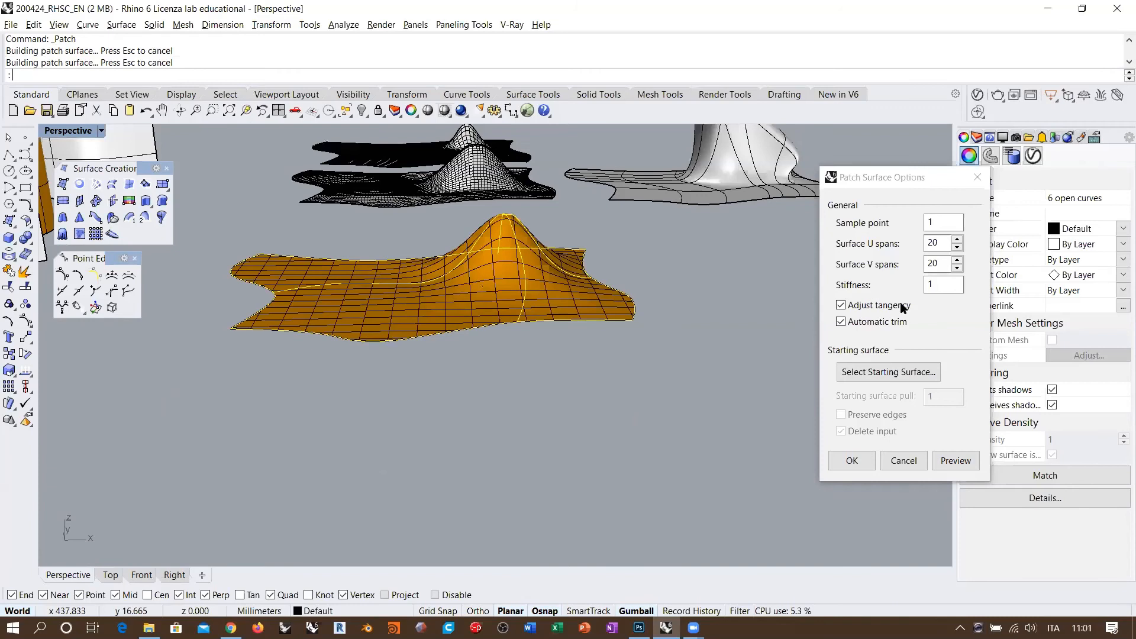
# Set the patch stiffness to 10, preview it, and compare the surface's peak with the input curves.
pyautogui.click(944, 285)
pyautogui.write('0')
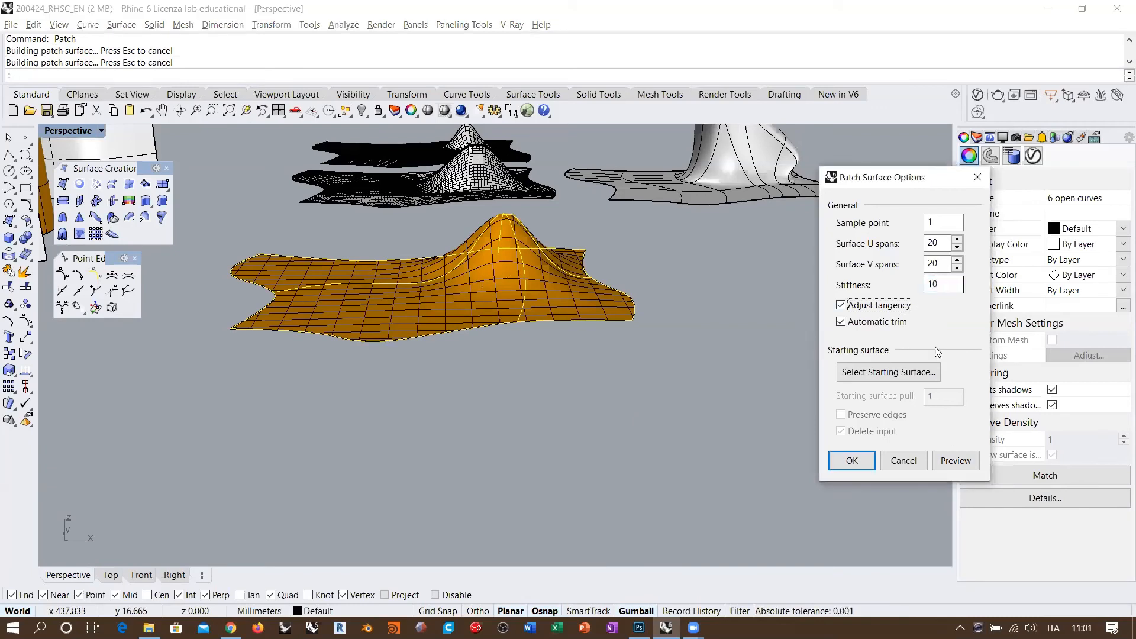
pyautogui.click(944, 460)
pyautogui.moveTo(741, 385); pyautogui.dragTo(546, 234, button='right')
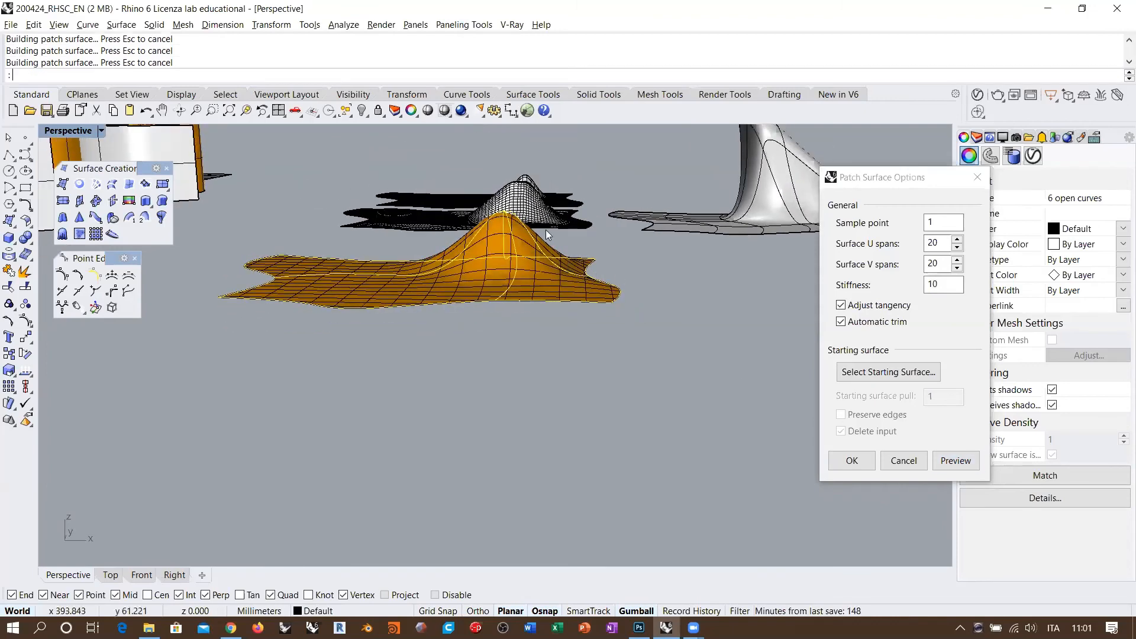
pyautogui.moveTo(449, 255); pyautogui.dragTo(544, 242, button='right')
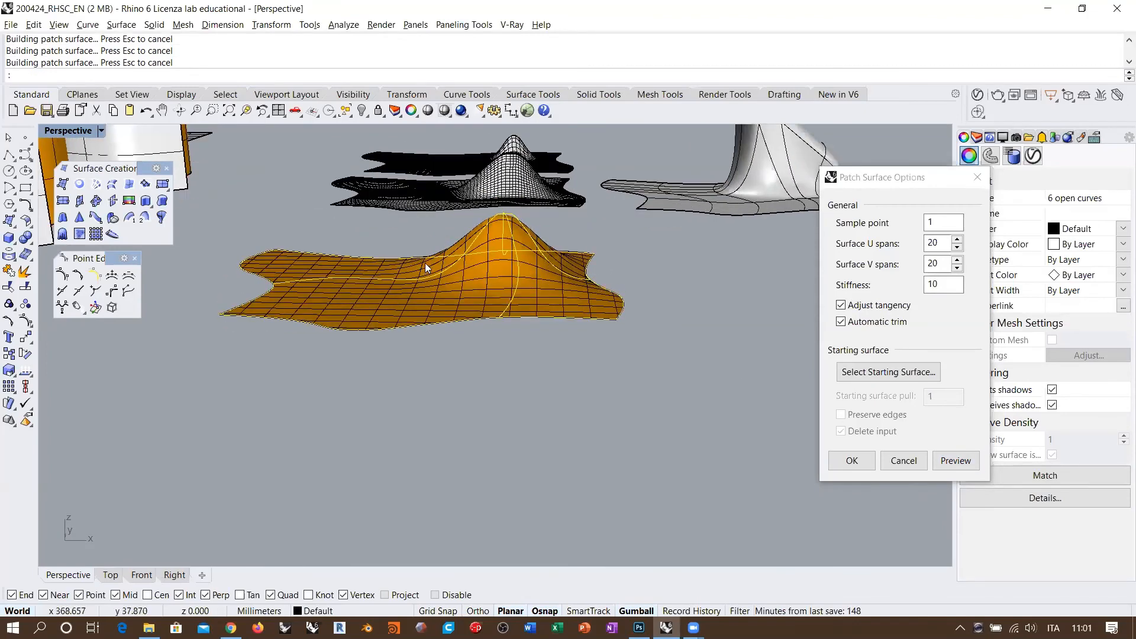
pyautogui.moveTo(425, 263); pyautogui.dragTo(513, 280, button='right')
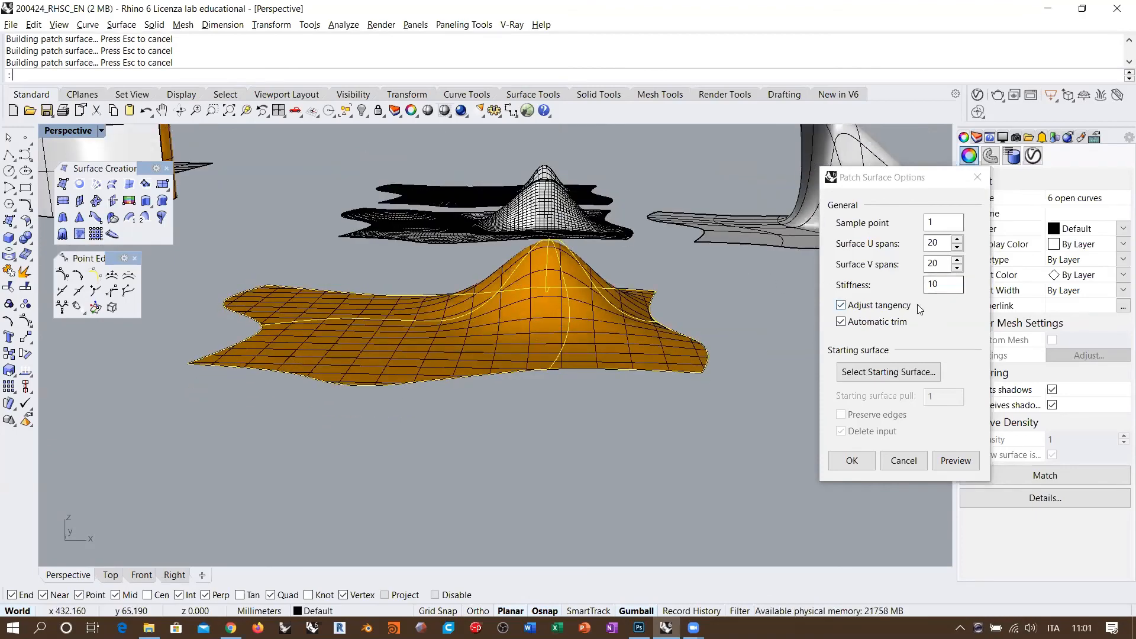
pyautogui.moveTo(609, 317); pyautogui.dragTo(547, 250, button='right')
pyautogui.scroll(5, 537, 248)
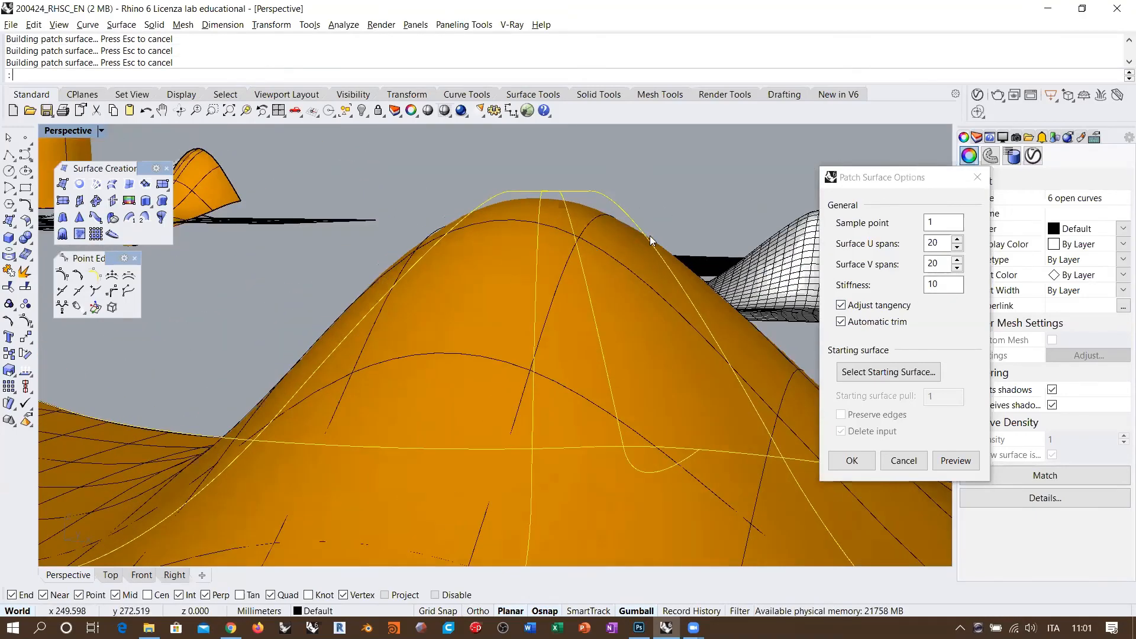
pyautogui.moveTo(649, 235); pyautogui.dragTo(640, 226, button='right')
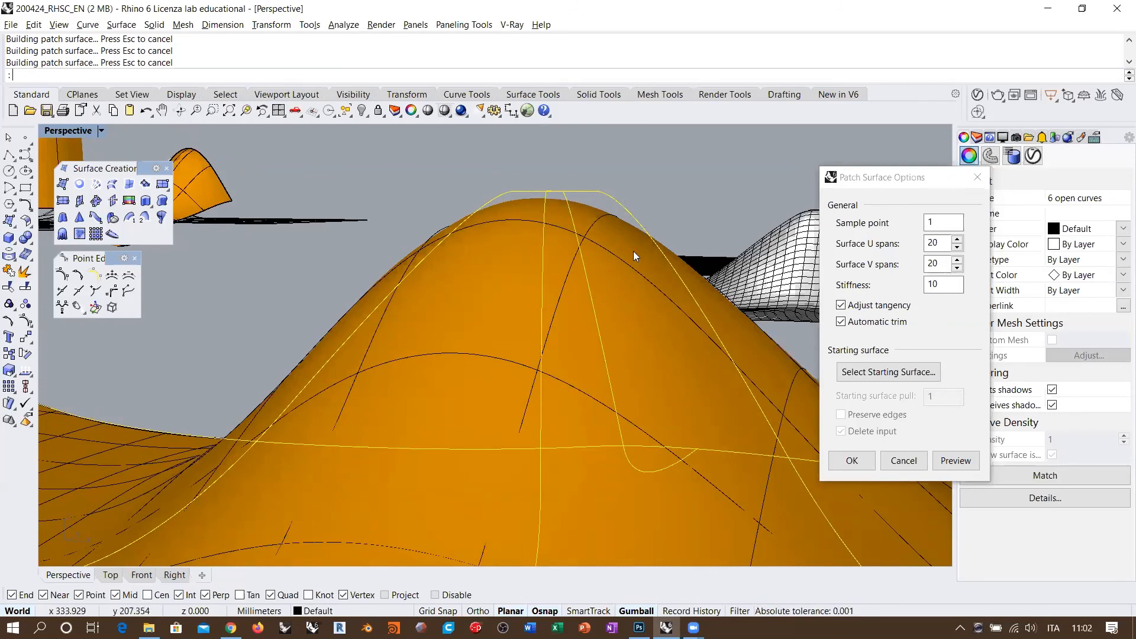
# Set the patch stiffness to 0.1, preview it, and inspect the surface's shape around the peak.
pyautogui.doubleClick(938, 285)
pyautogui.write('0.1')
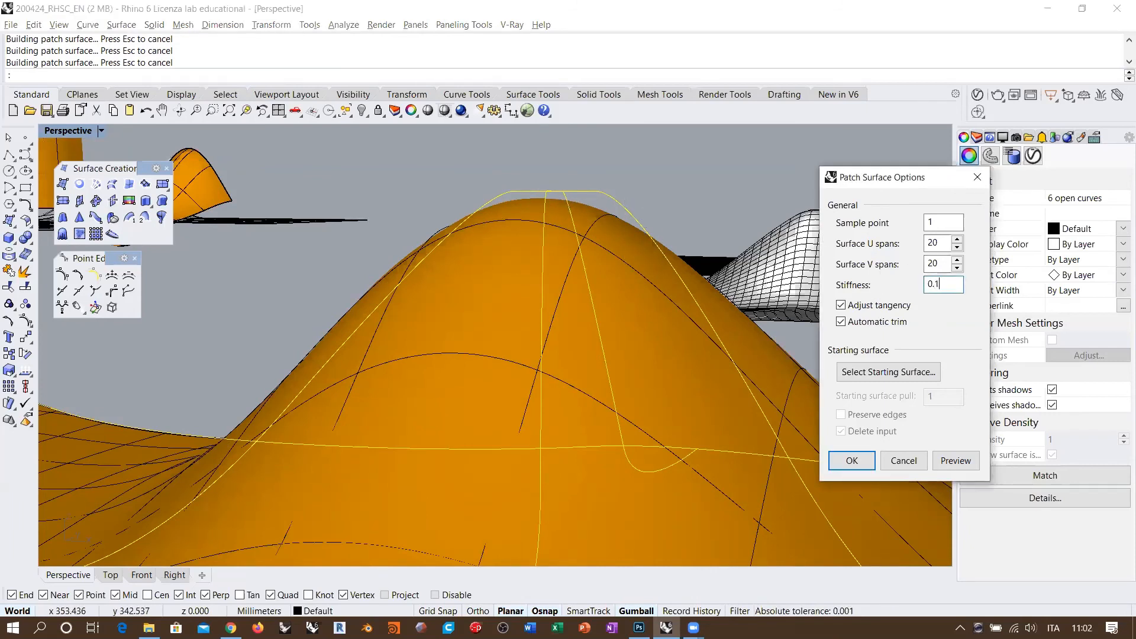
pyautogui.press('Tab')
pyautogui.click(940, 460)
pyautogui.scroll(-4, 646, 271)
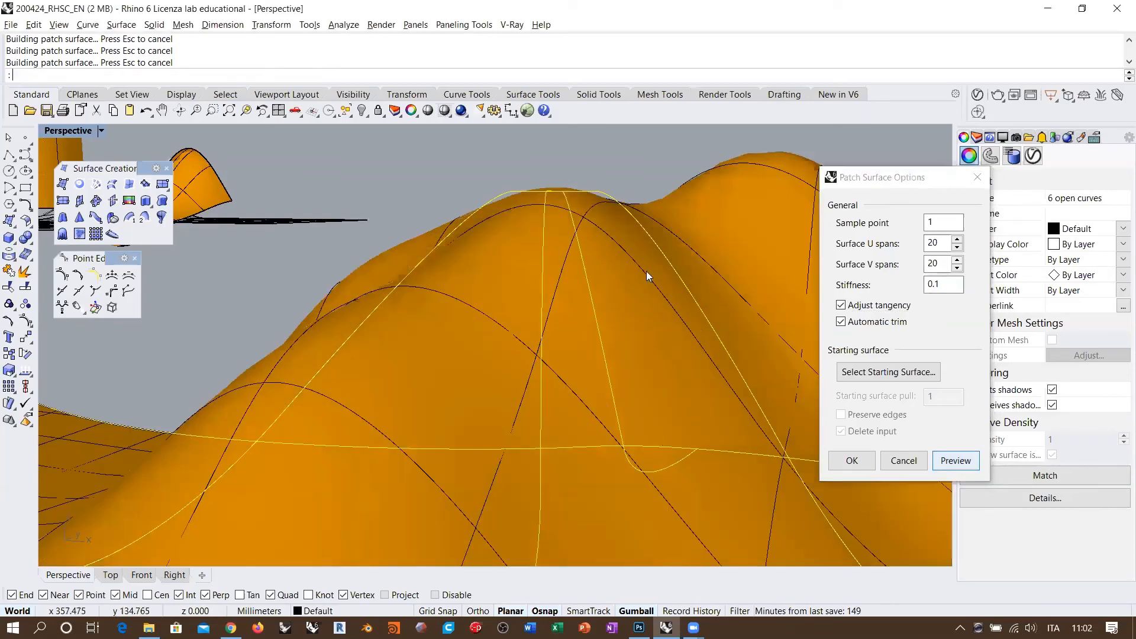
pyautogui.moveTo(589, 250); pyautogui.dragTo(632, 258, button='right')
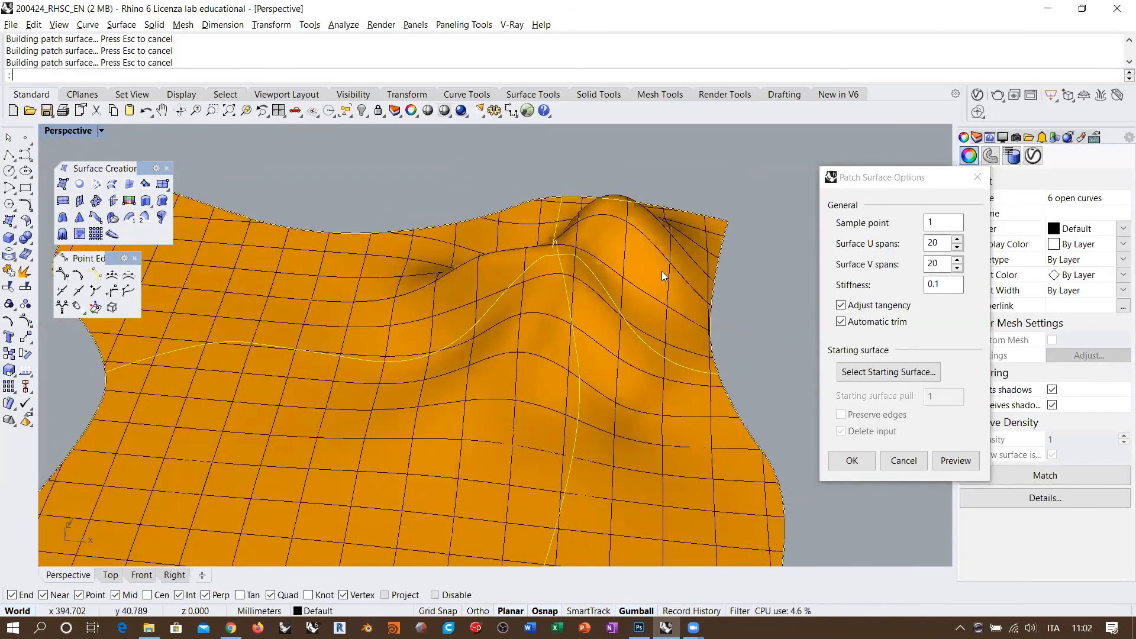
pyautogui.moveTo(668, 305); pyautogui.dragTo(626, 264, button='right')
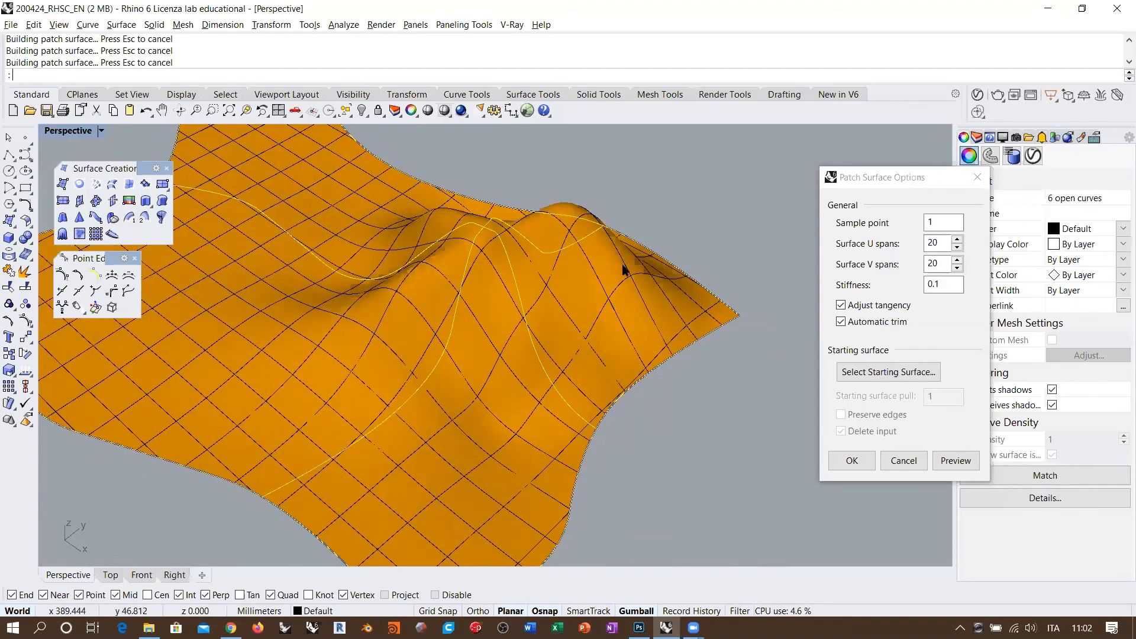
pyautogui.moveTo(571, 287); pyautogui.dragTo(620, 207, button='right')
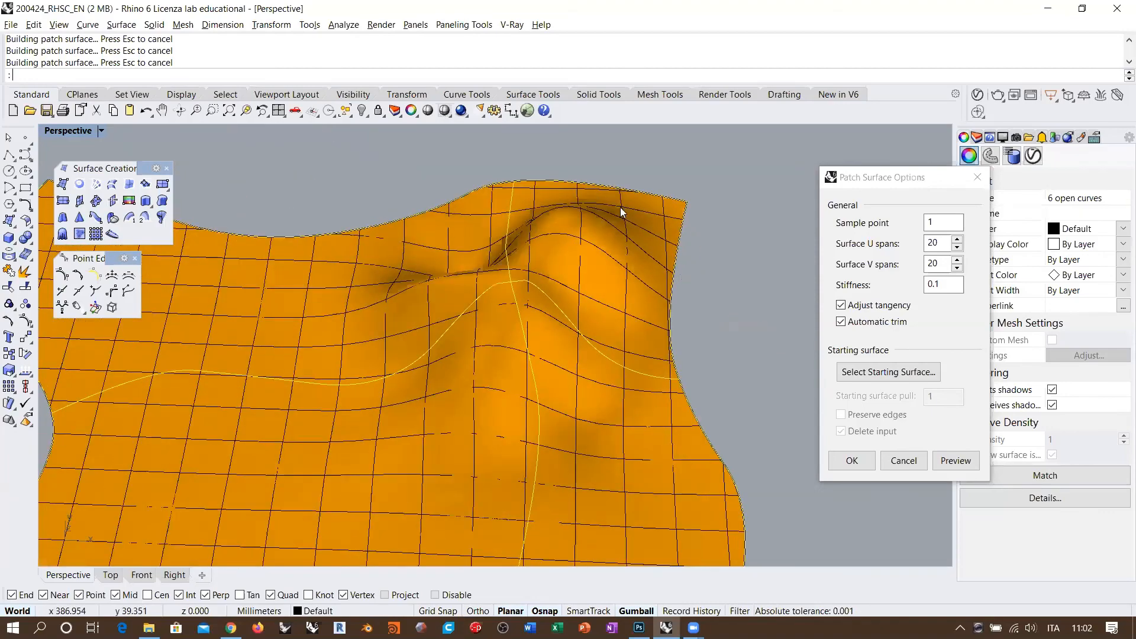
pyautogui.moveTo(577, 302); pyautogui.dragTo(548, 302, button='right')
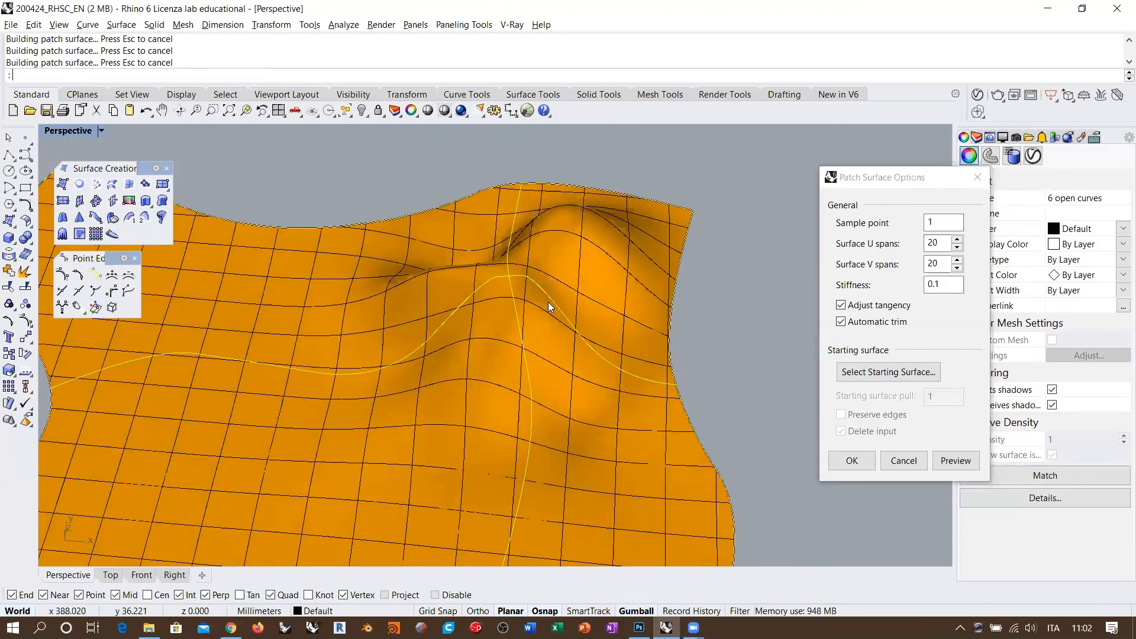
pyautogui.moveTo(618, 335); pyautogui.dragTo(640, 297, button='right')
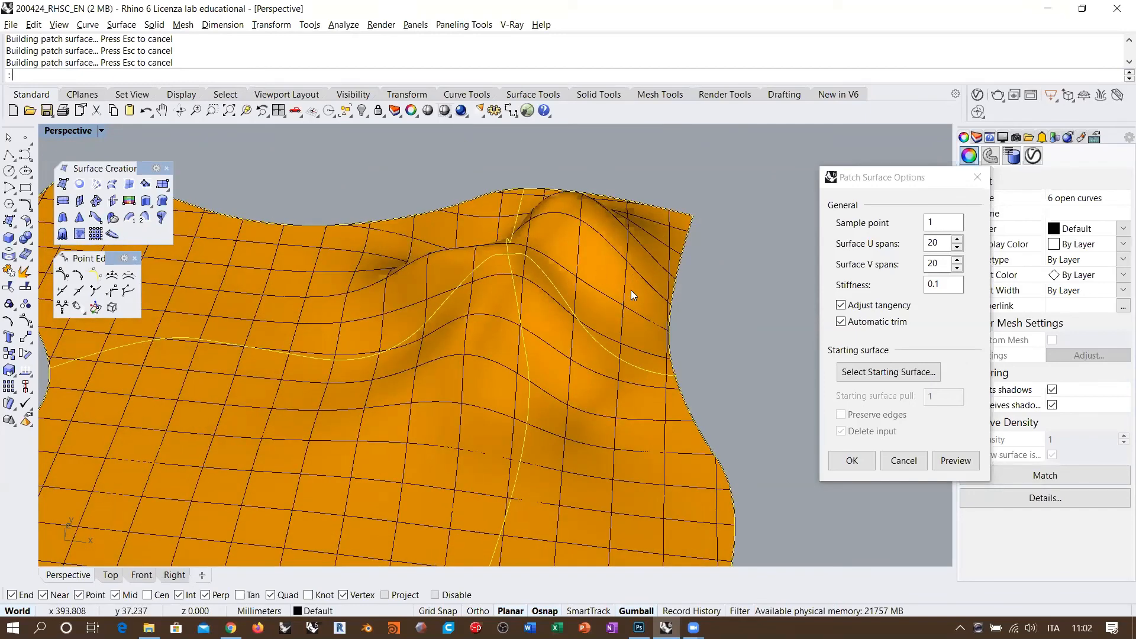
# Set the patch stiffness to 1 and refresh the preview.
pyautogui.doubleClick(944, 285)
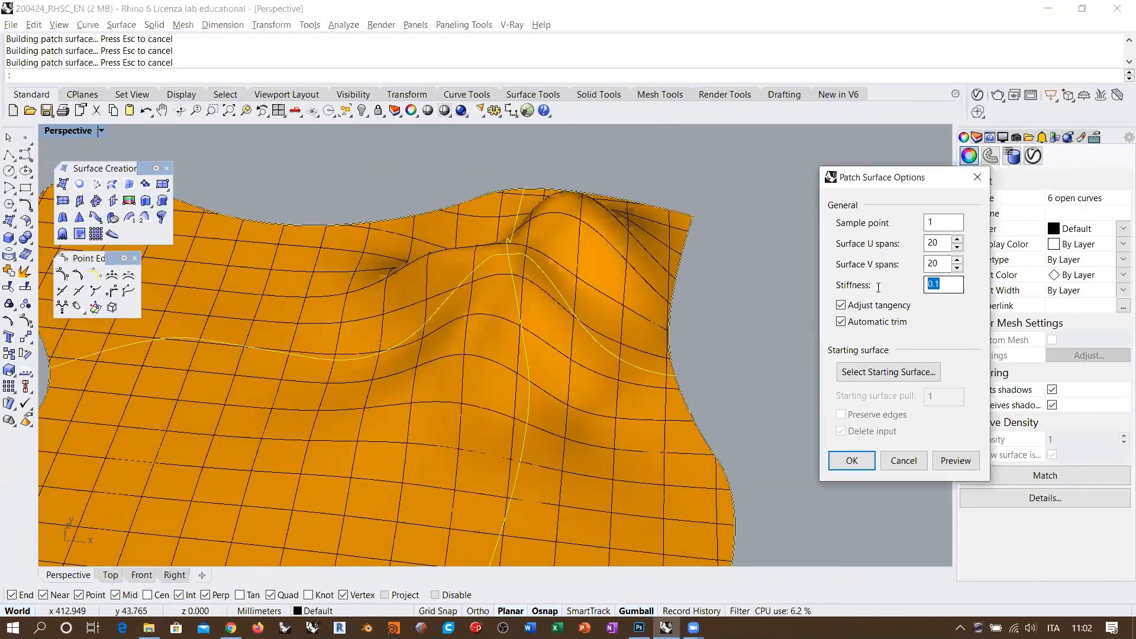
pyautogui.write('1')
pyautogui.press('Tab')
pyautogui.click(955, 460)
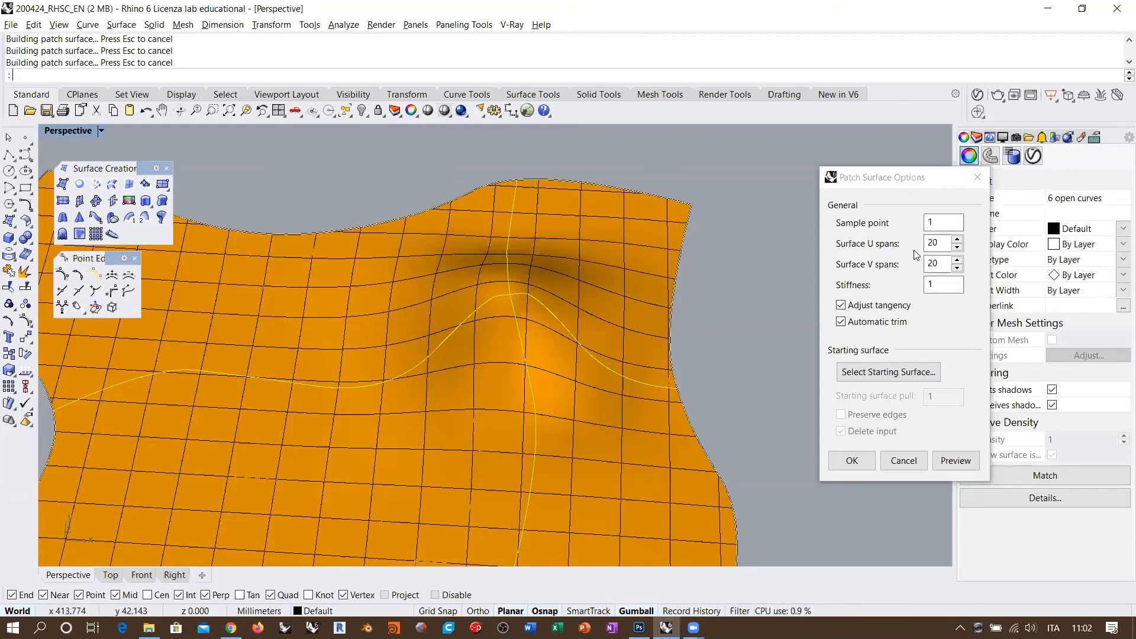
# Set the patch's sample point spacing to 10, preview the result, and check how the surface follows the curves.
pyautogui.click(940, 223)
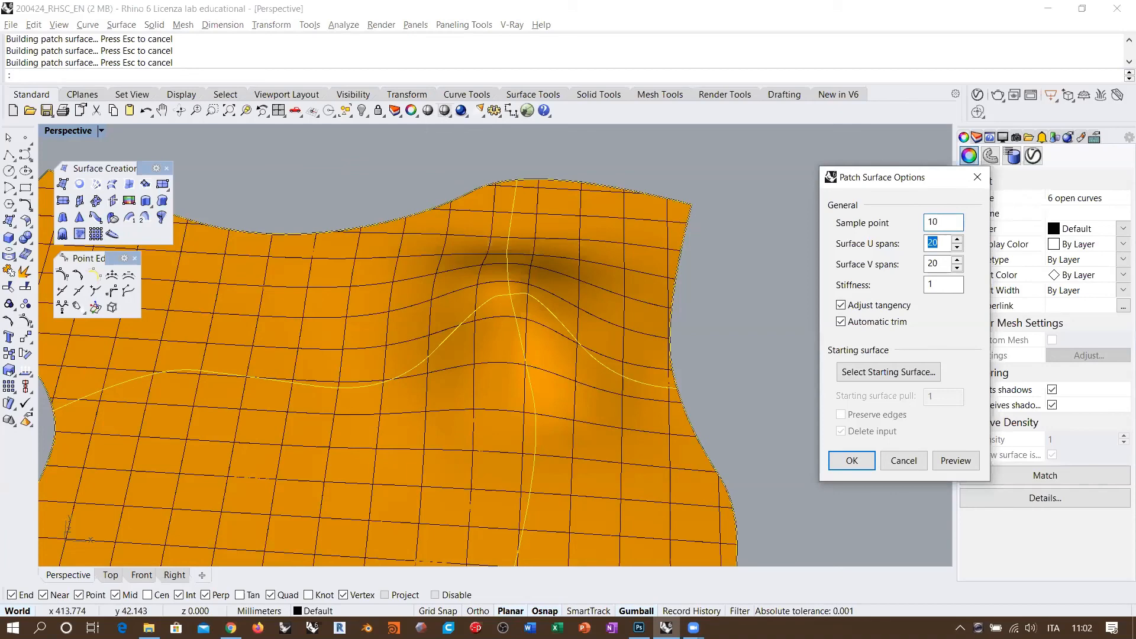
pyautogui.click(955, 461)
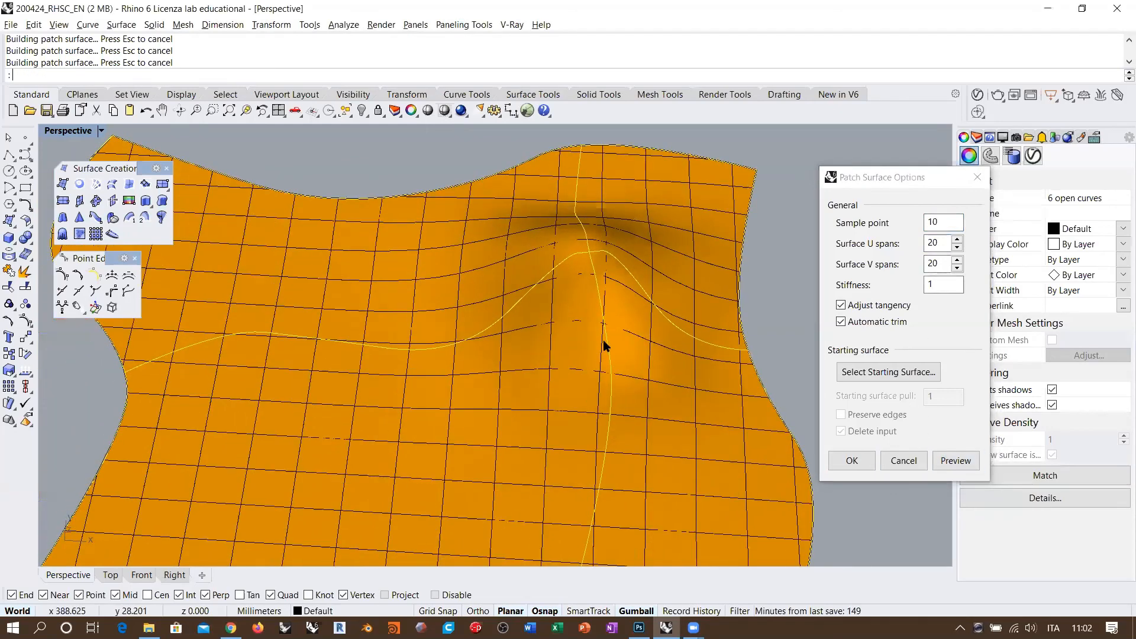
pyautogui.scroll(-5, 604, 346)
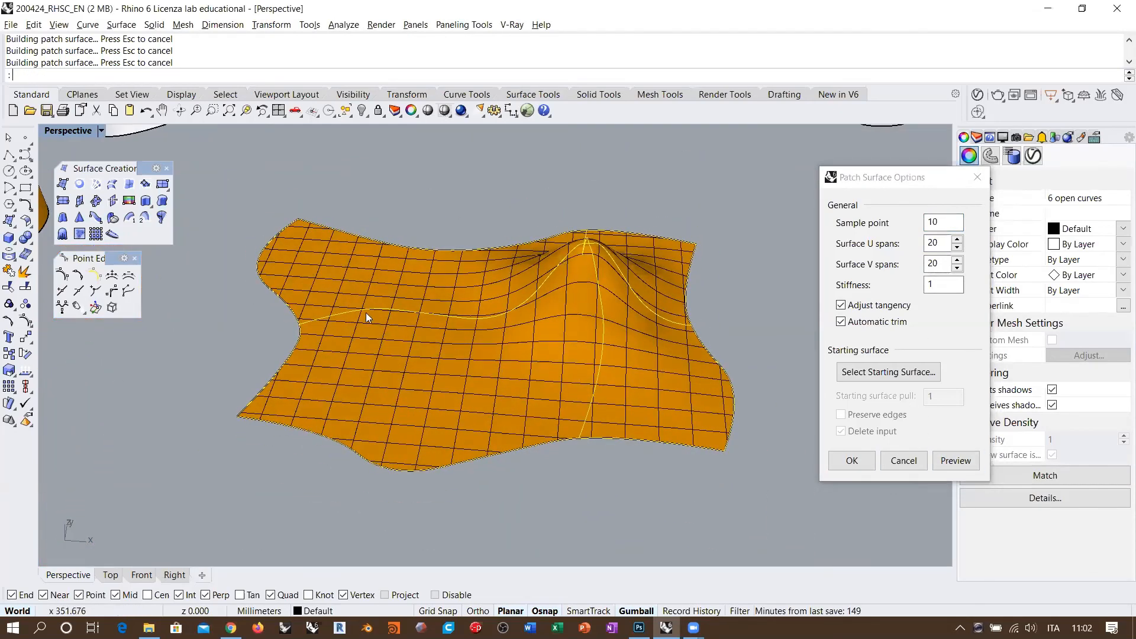
pyautogui.moveTo(529, 306); pyautogui.dragTo(621, 328, button='right')
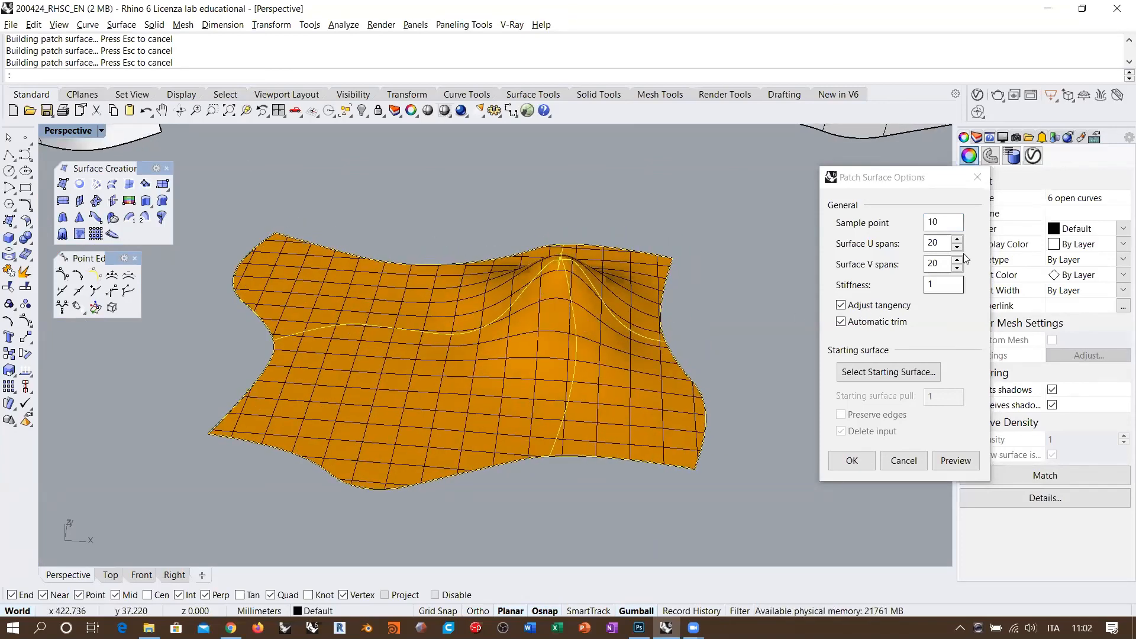
pyautogui.click(944, 243)
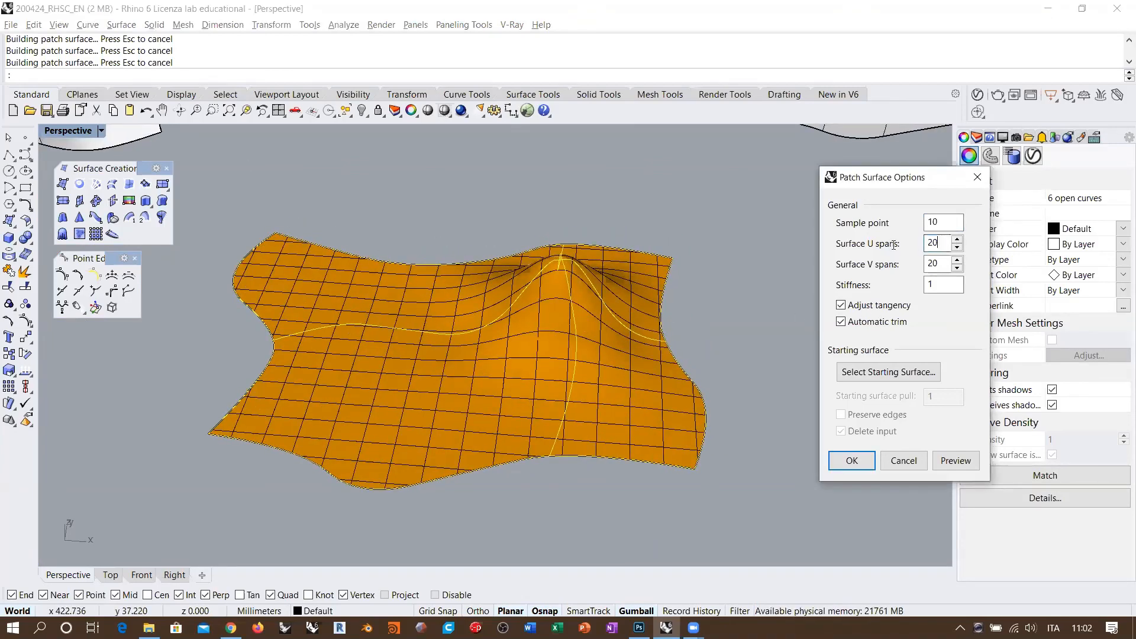
pyautogui.press('Tab')
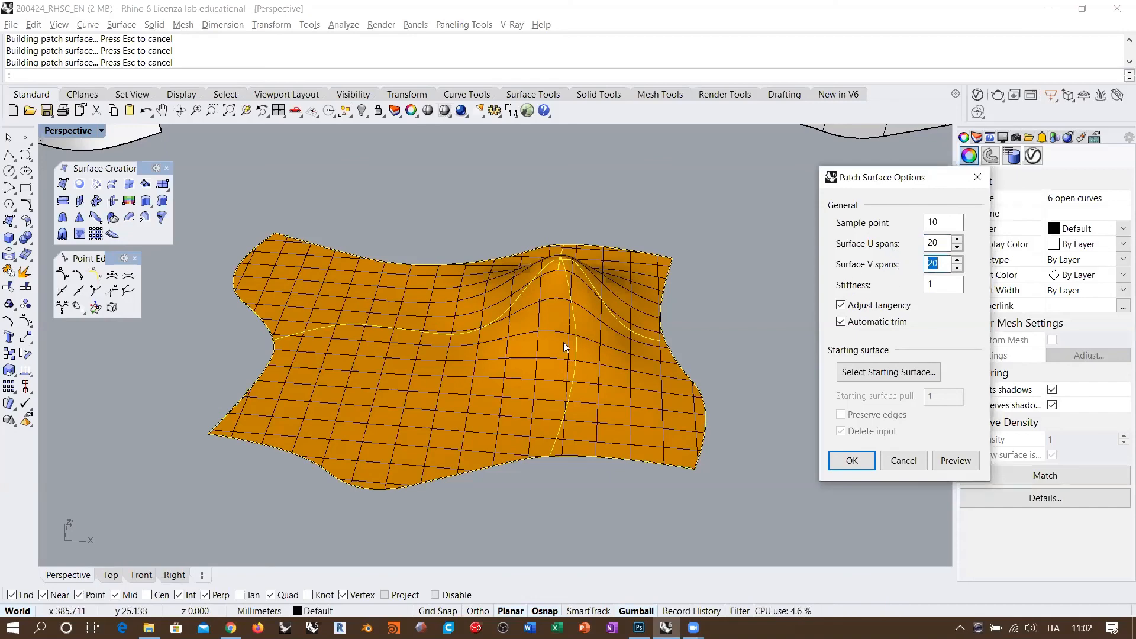
pyautogui.moveTo(565, 343); pyautogui.dragTo(699, 307, button='right')
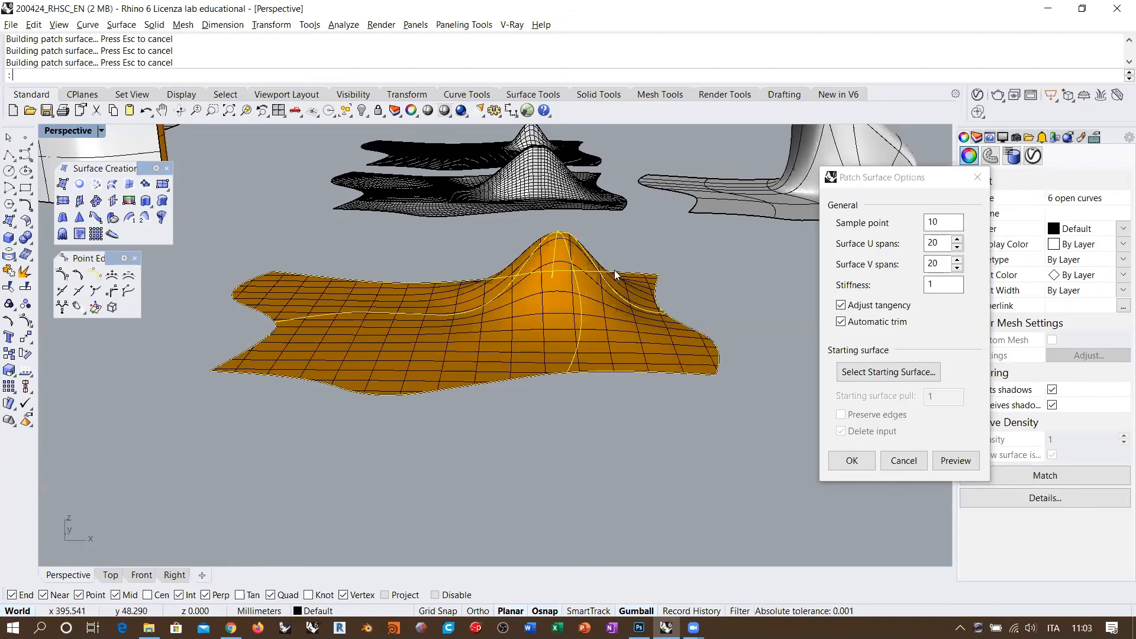
pyautogui.moveTo(597, 324); pyautogui.dragTo(557, 353, button='right')
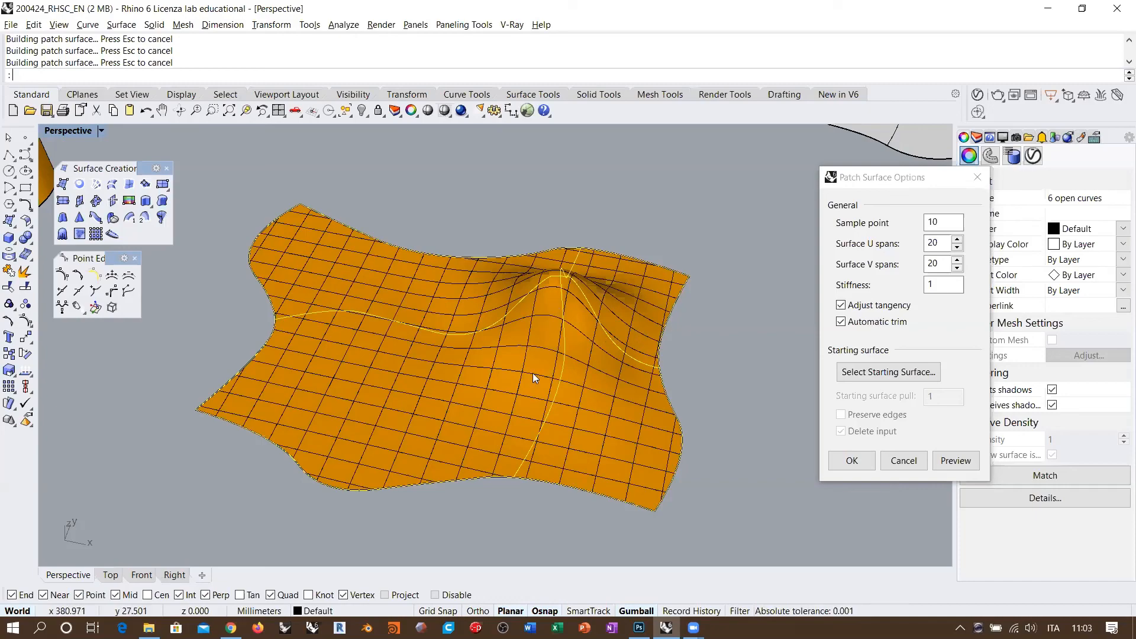
# Examine the white surface with the overhanging block-like bulge for comparison with the patch.
pyautogui.scroll(-4, 483, 443)
pyautogui.scroll(-3, 483, 442)
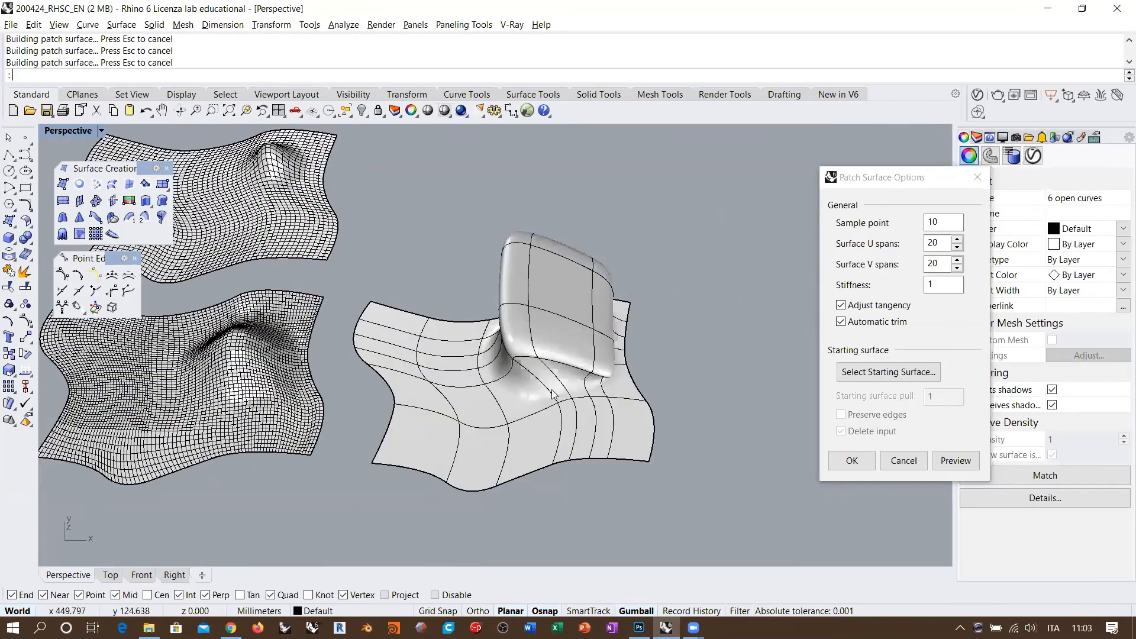
pyautogui.scroll(3, 556, 397)
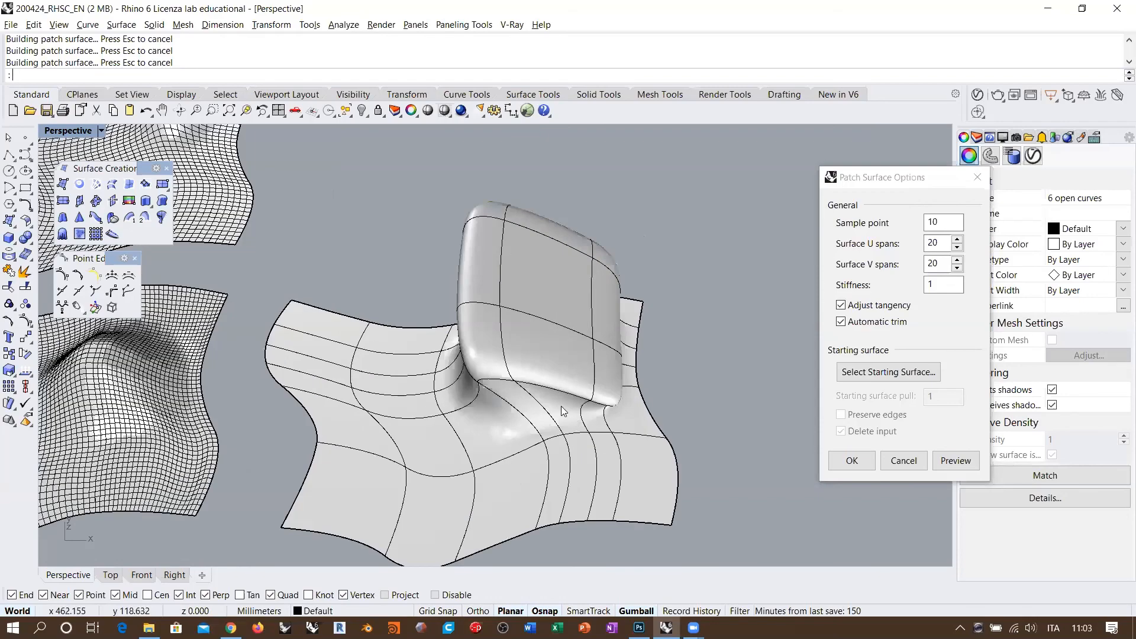
pyautogui.scroll(1, 583, 292)
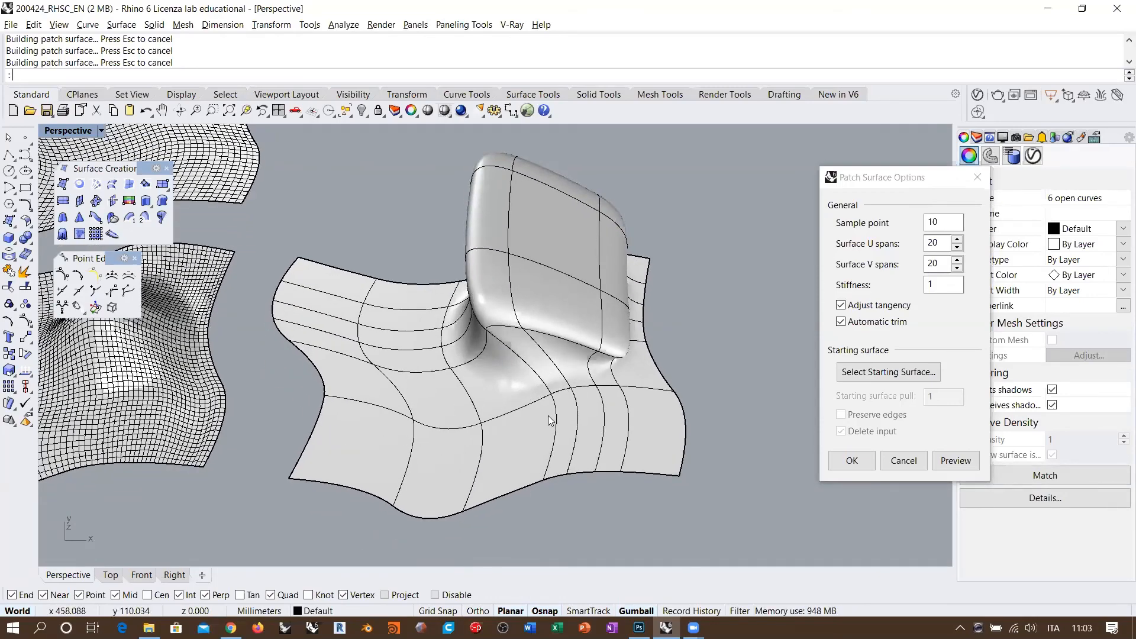
pyautogui.moveTo(549, 418); pyautogui.dragTo(569, 382, button='right')
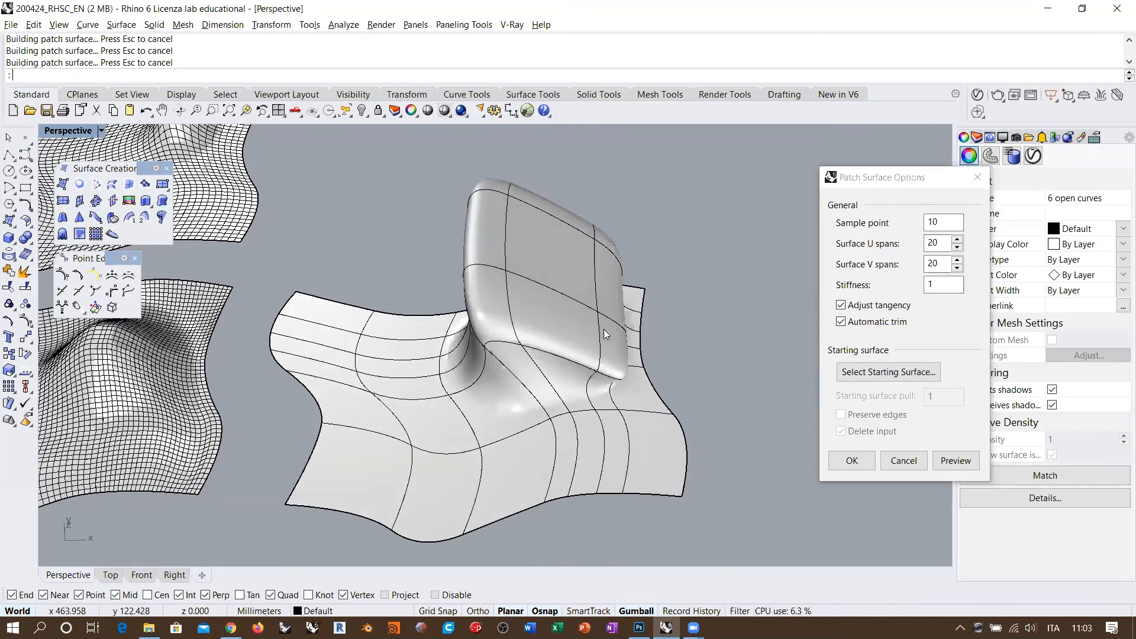
# Compare the white surface with the block-like bulge to the patch preview, examining the patch's peak and edges from low, side and overhead views.
pyautogui.moveTo(559, 367); pyautogui.dragTo(576, 345, button='right')
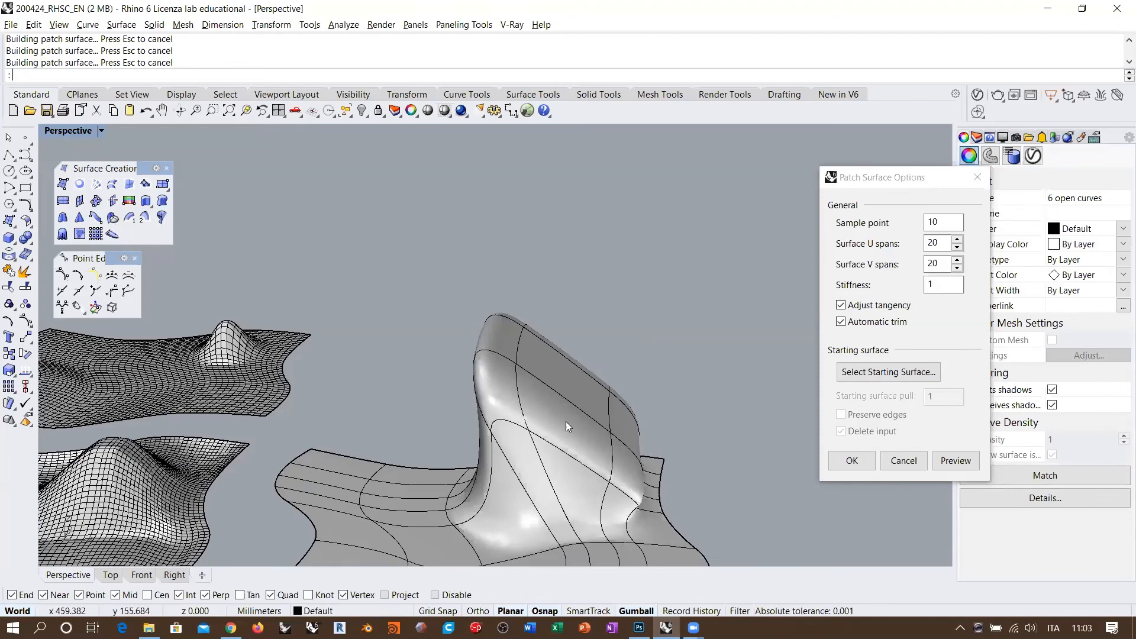
pyautogui.moveTo(601, 310); pyautogui.dragTo(447, 473, button='right')
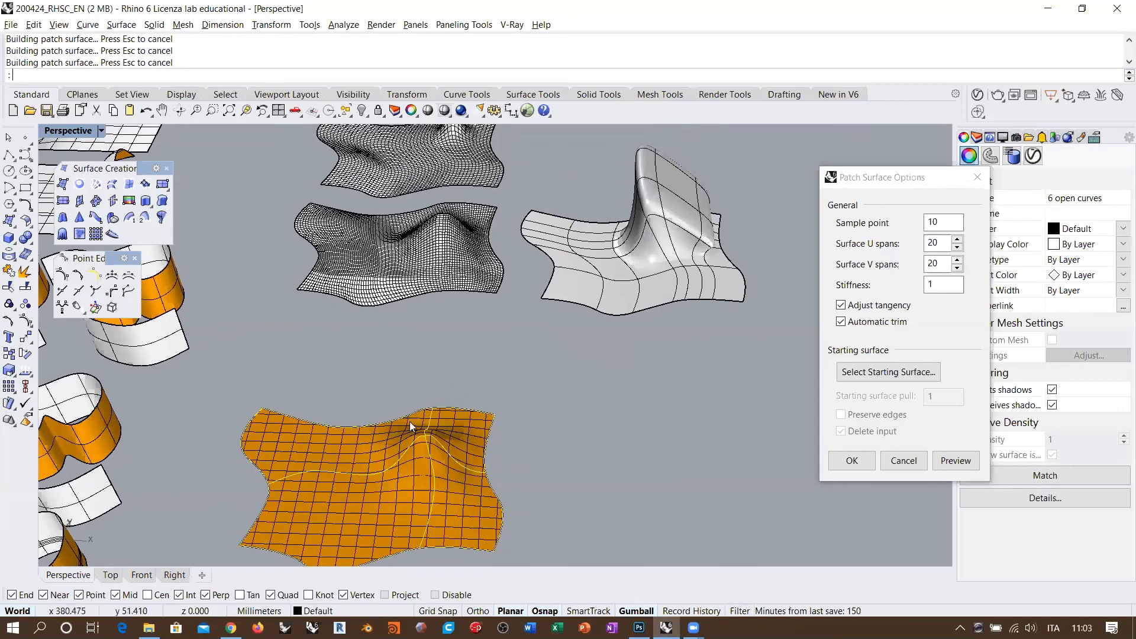
pyautogui.scroll(-3, 410, 421)
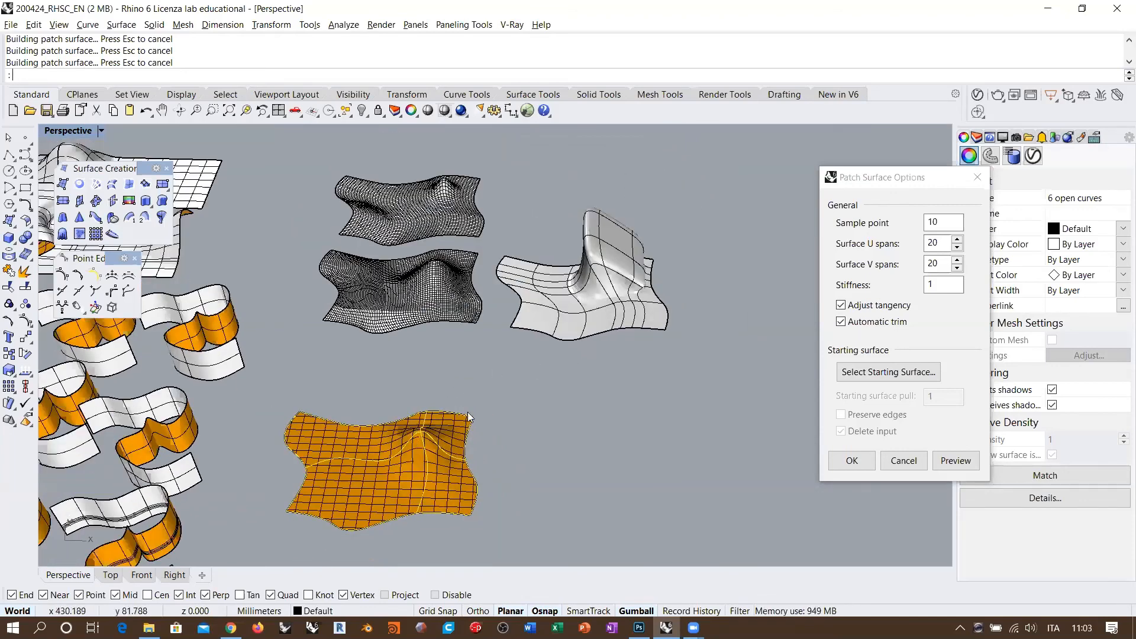
pyautogui.scroll(6, 451, 419)
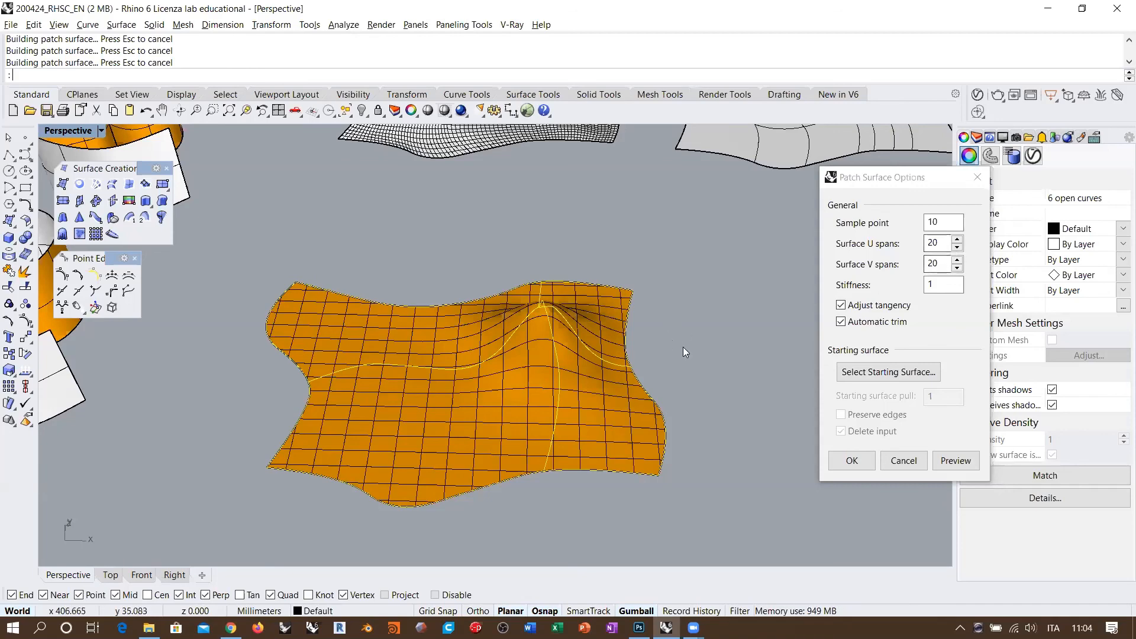
pyautogui.moveTo(593, 326); pyautogui.dragTo(509, 276, button='right')
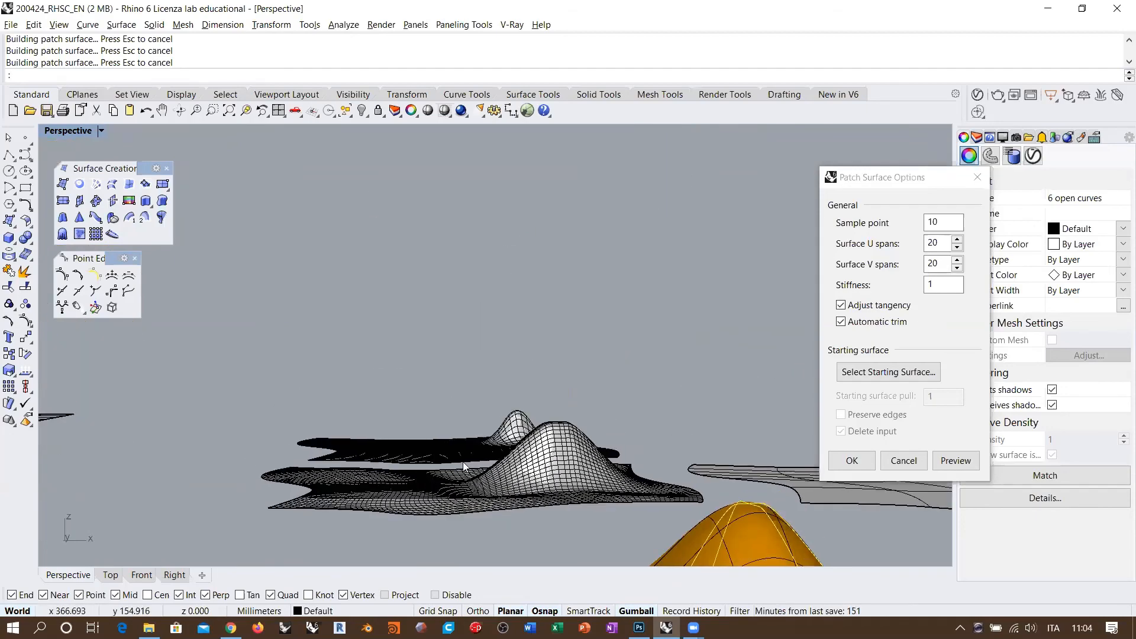
pyautogui.moveTo(484, 481); pyautogui.dragTo(451, 398, button='right')
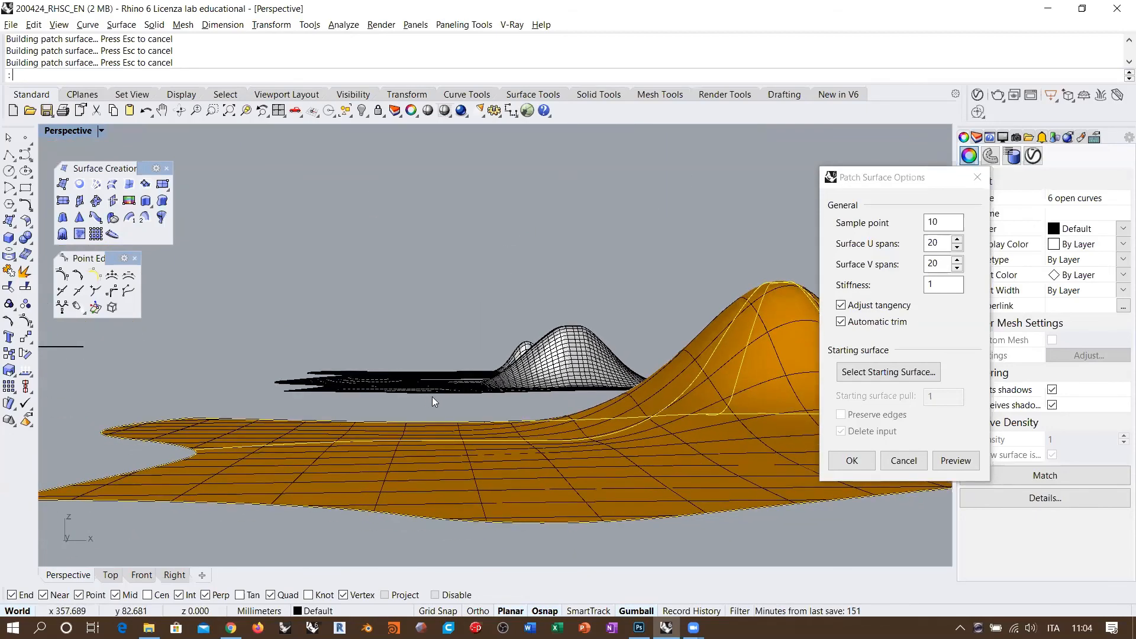
pyautogui.moveTo(565, 471); pyautogui.dragTo(599, 339, button='right')
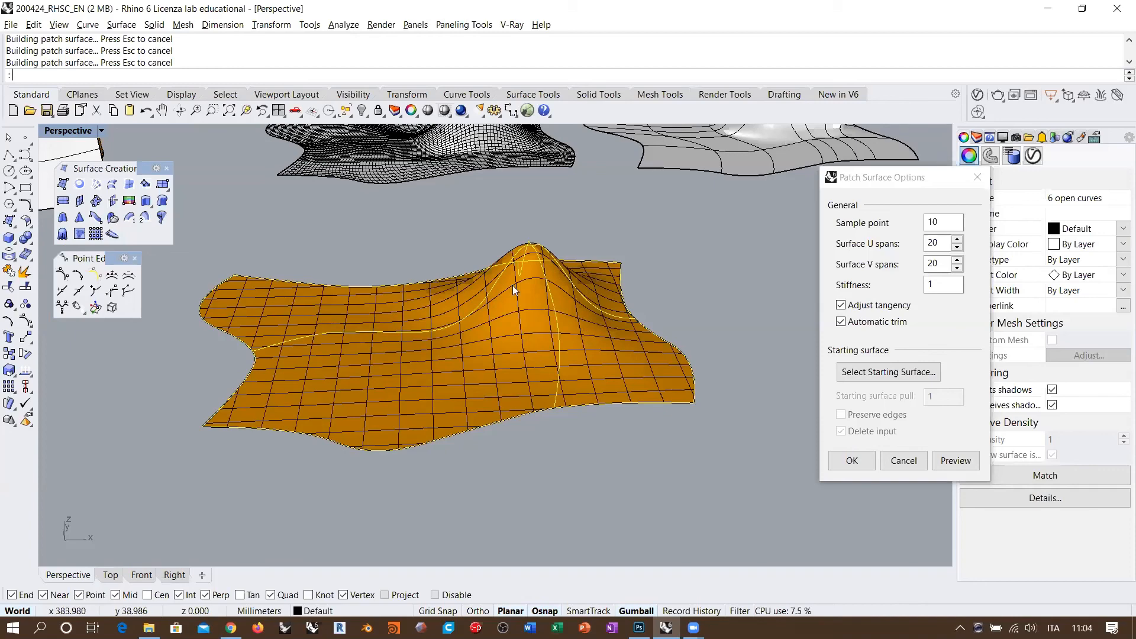
pyautogui.moveTo(465, 378); pyautogui.dragTo(458, 376, button='right')
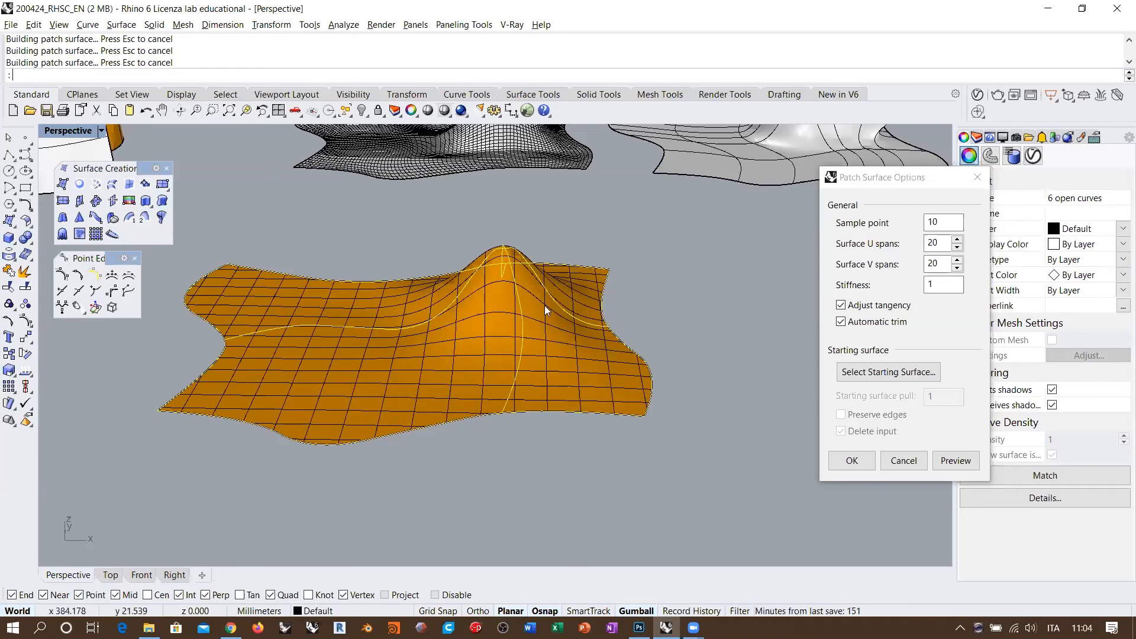
pyautogui.moveTo(529, 337); pyautogui.dragTo(533, 293, button='right')
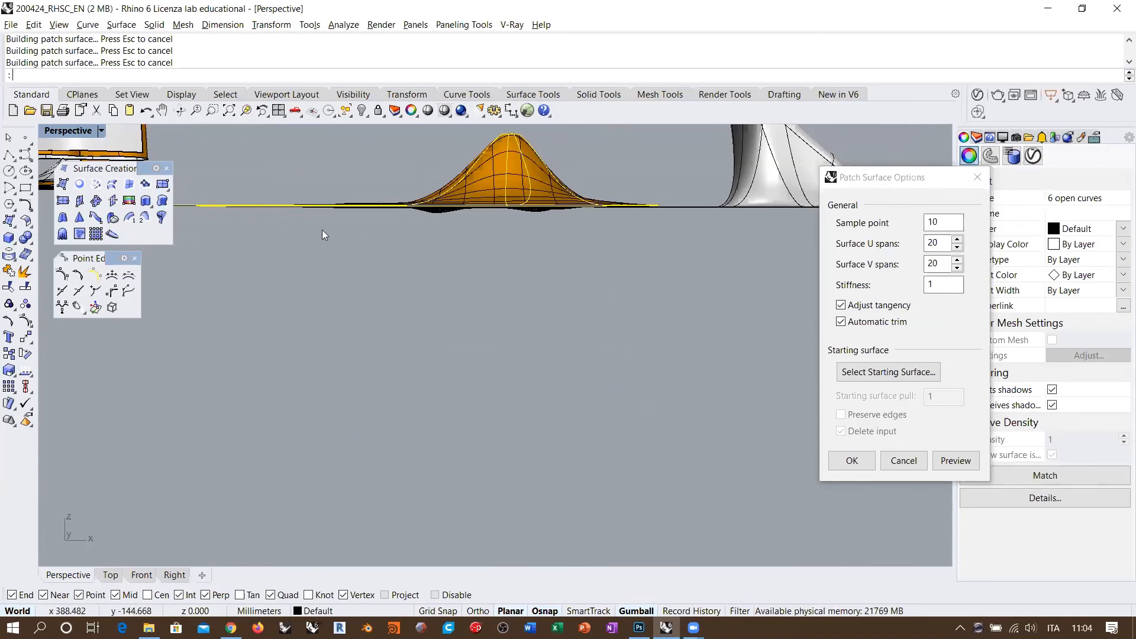
pyautogui.moveTo(319, 238); pyautogui.dragTo(555, 391, button='right')
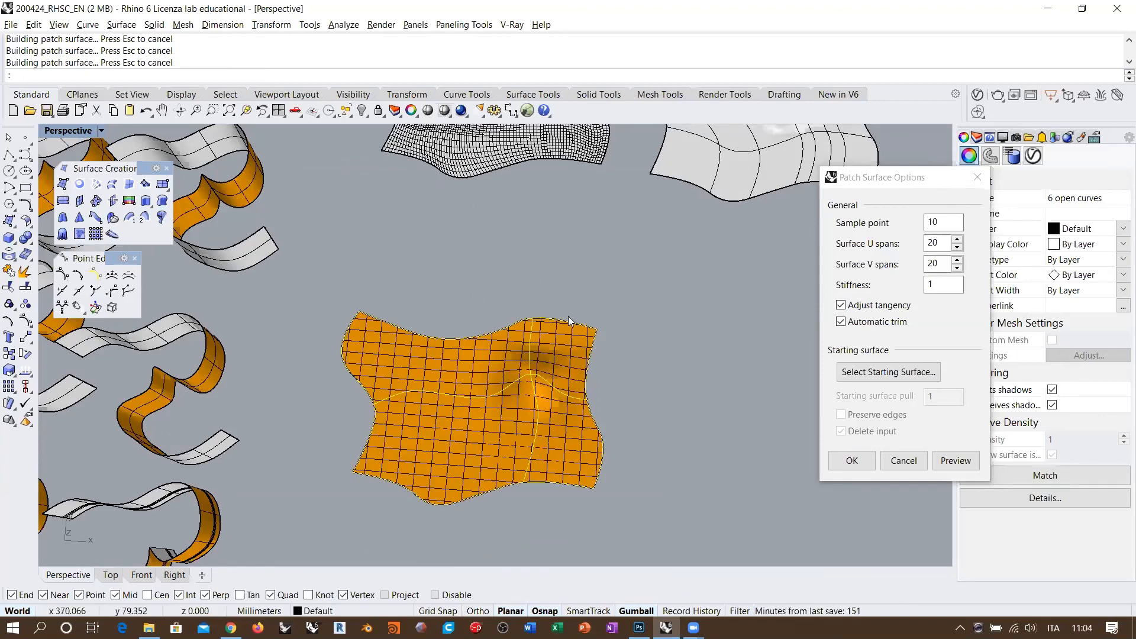
pyautogui.moveTo(568, 316); pyautogui.dragTo(619, 355, button='right')
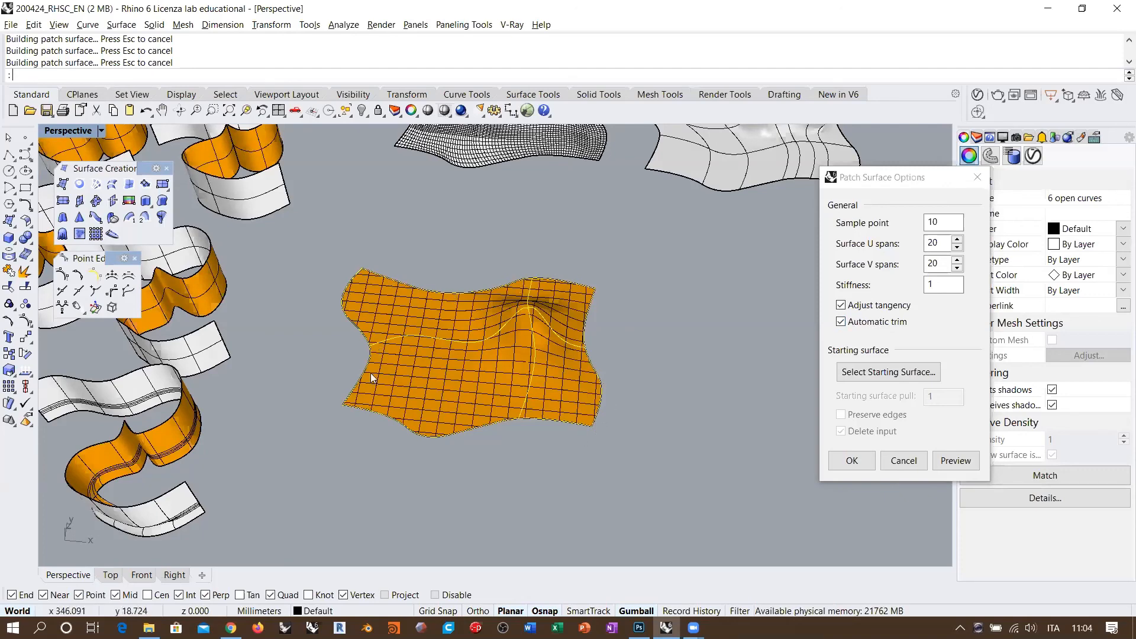
# Turn off automatic trimming for the patch, preview it, and inspect how the surface extends beyond the boundary curves.
pyautogui.click(840, 322)
pyautogui.click(955, 460)
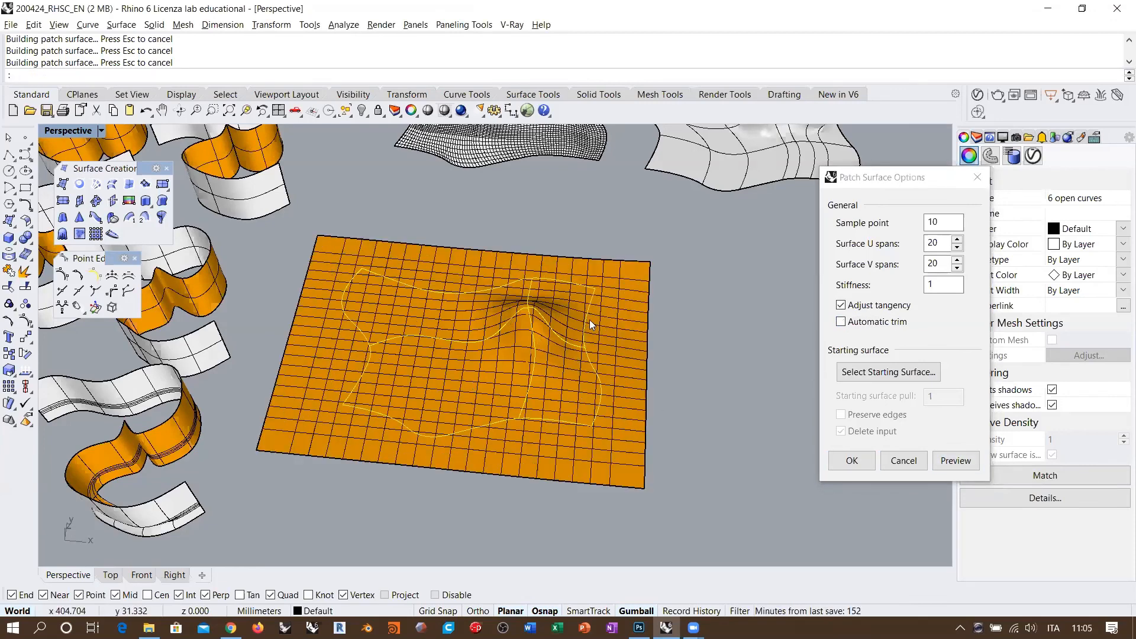
pyautogui.moveTo(450, 356); pyautogui.dragTo(403, 355, button='right')
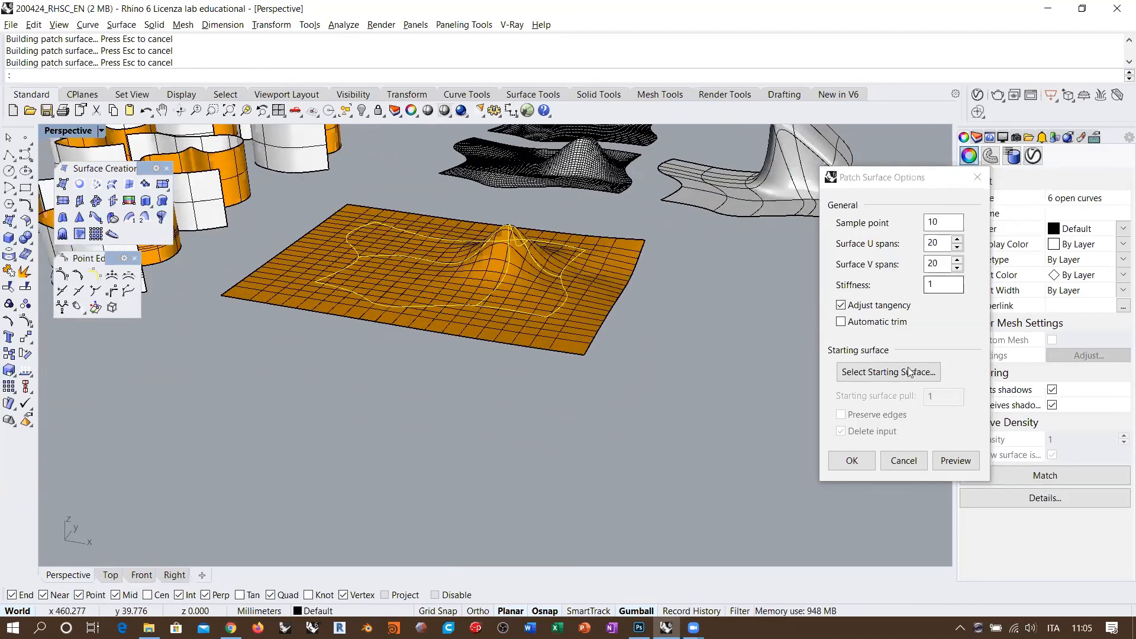
# Turn automatic trimming back on, refresh the preview, check the trimmed shape, and create the patch surface.
pyautogui.click(841, 323)
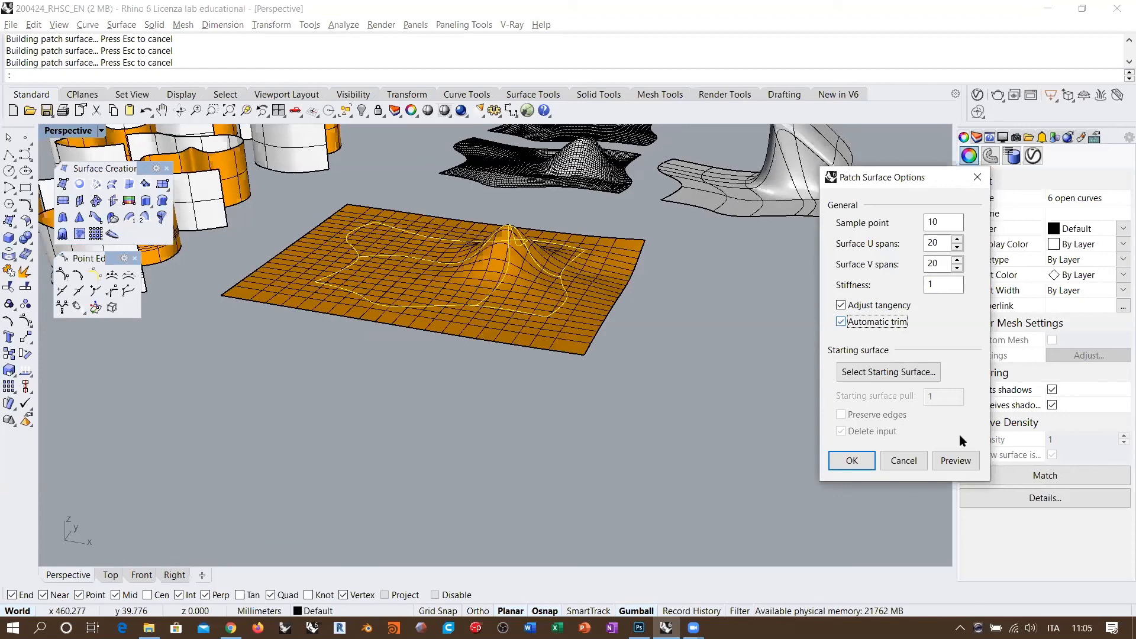
pyautogui.click(956, 460)
pyautogui.moveTo(591, 331); pyautogui.dragTo(474, 370, button='right')
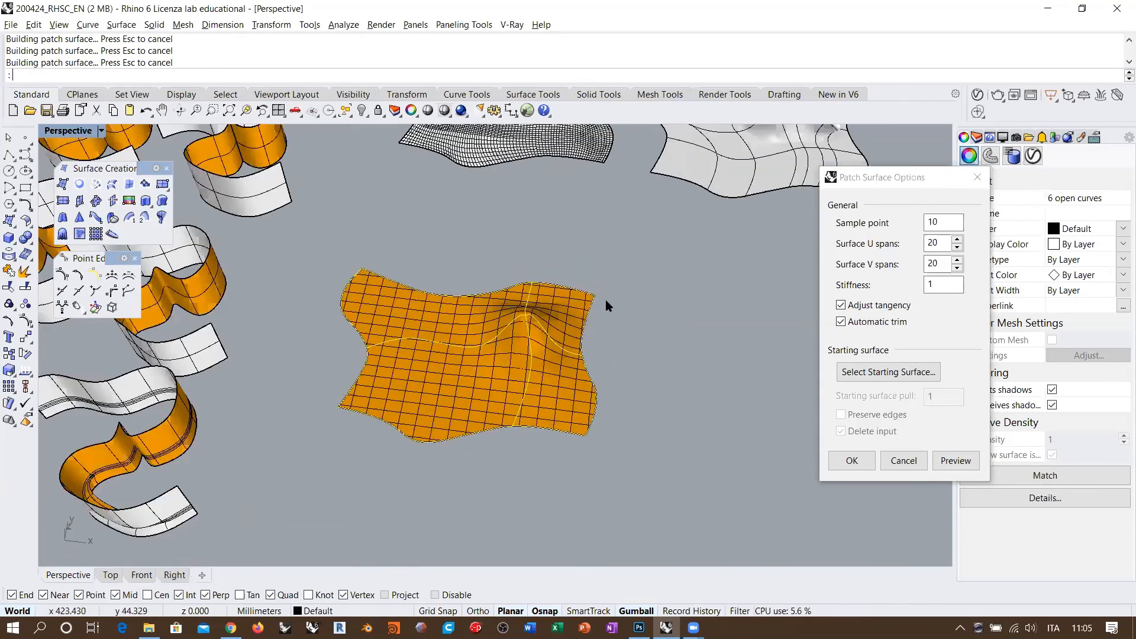
pyautogui.scroll(5, 549, 359)
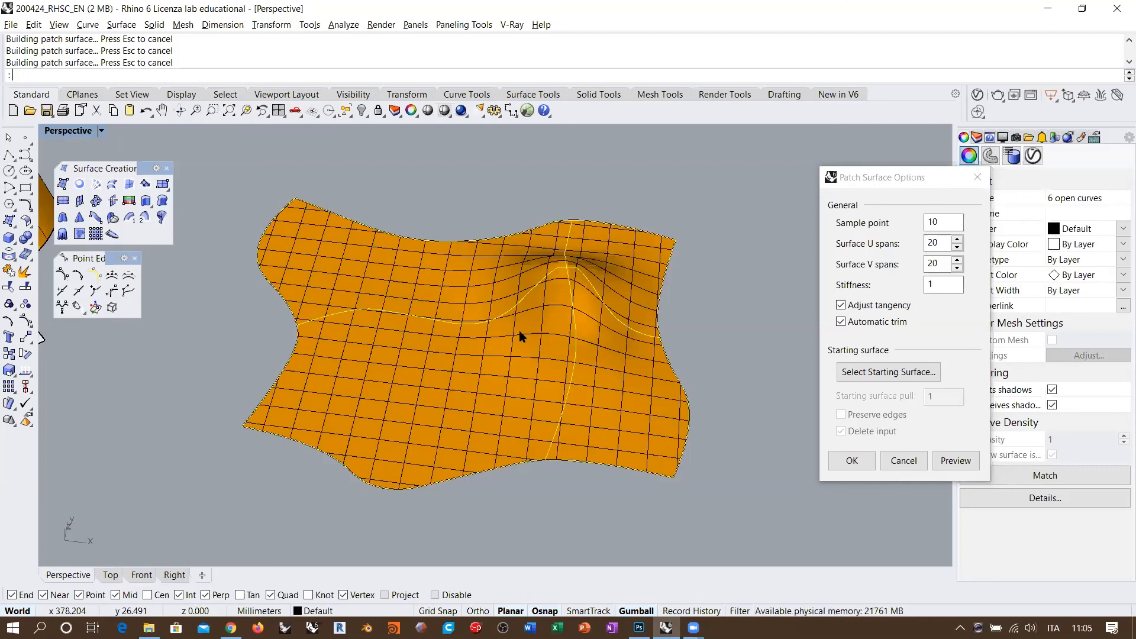
pyautogui.click(858, 460)
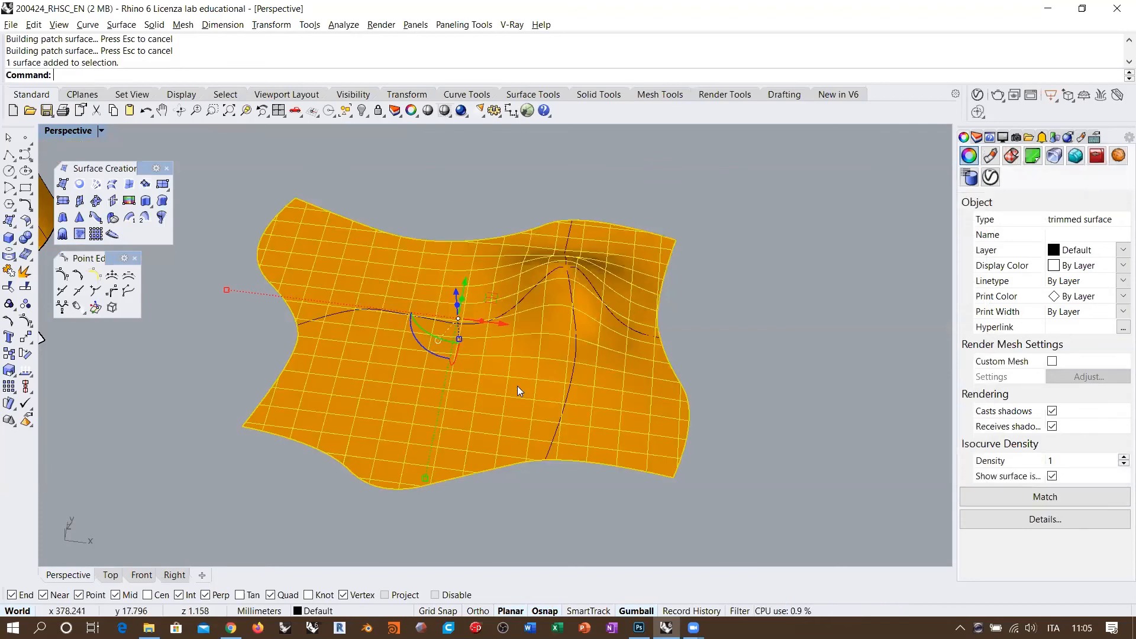
# Flip the new patch surface's normals and reverse its U direction with the Dir command.
pyautogui.moveTo(517, 386); pyautogui.dragTo(175, 277, button='right')
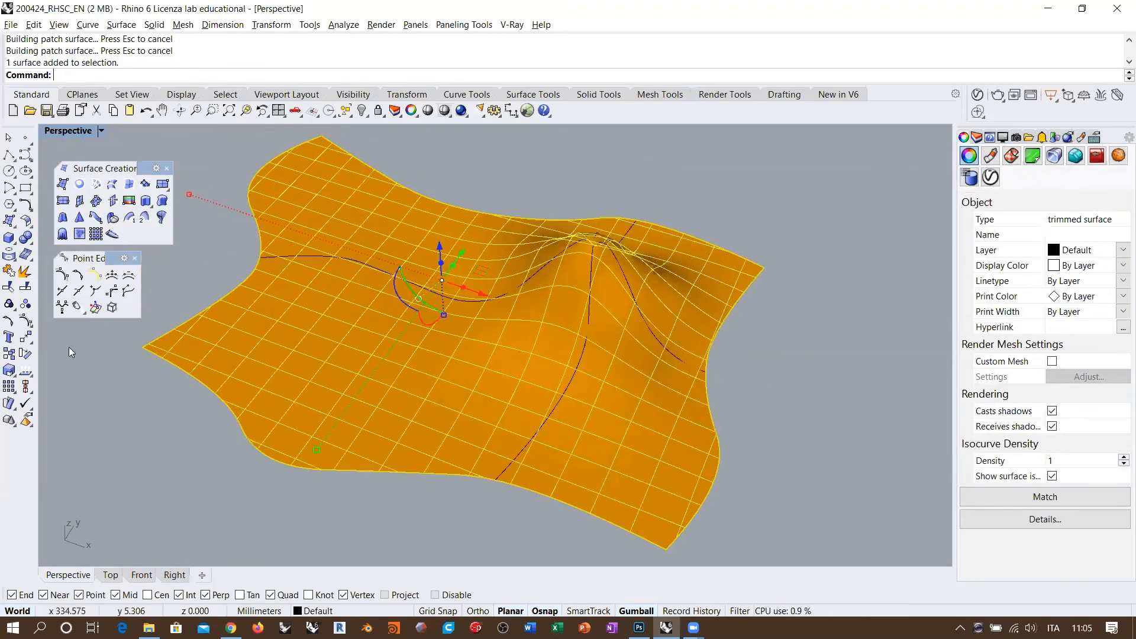
pyautogui.click(31, 375)
pyautogui.click(26, 371)
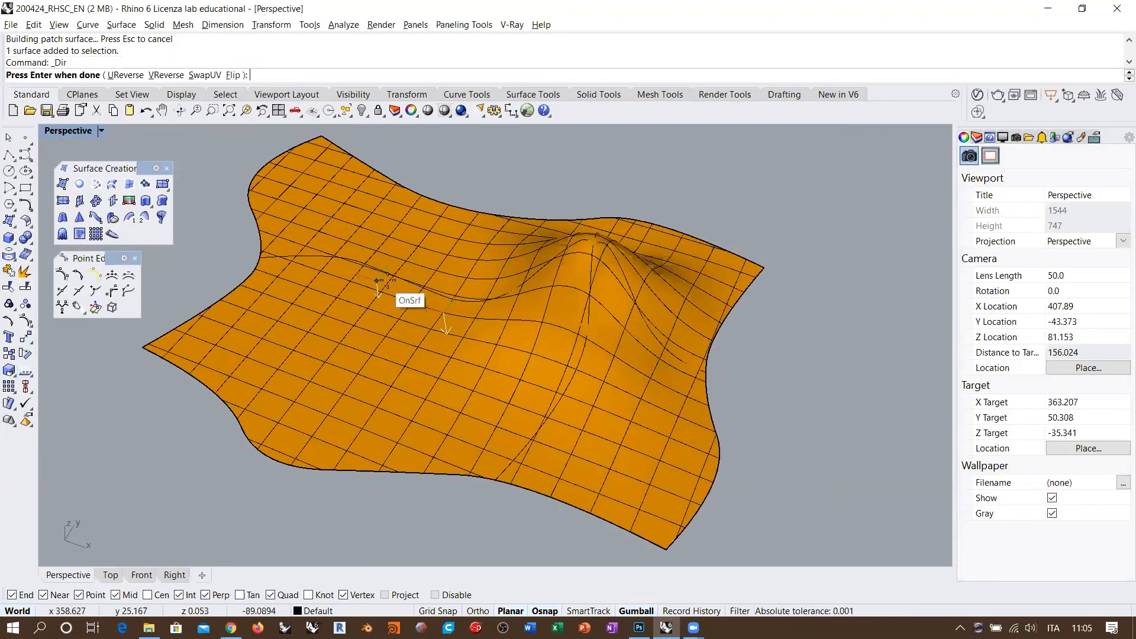
pyautogui.click(234, 75)
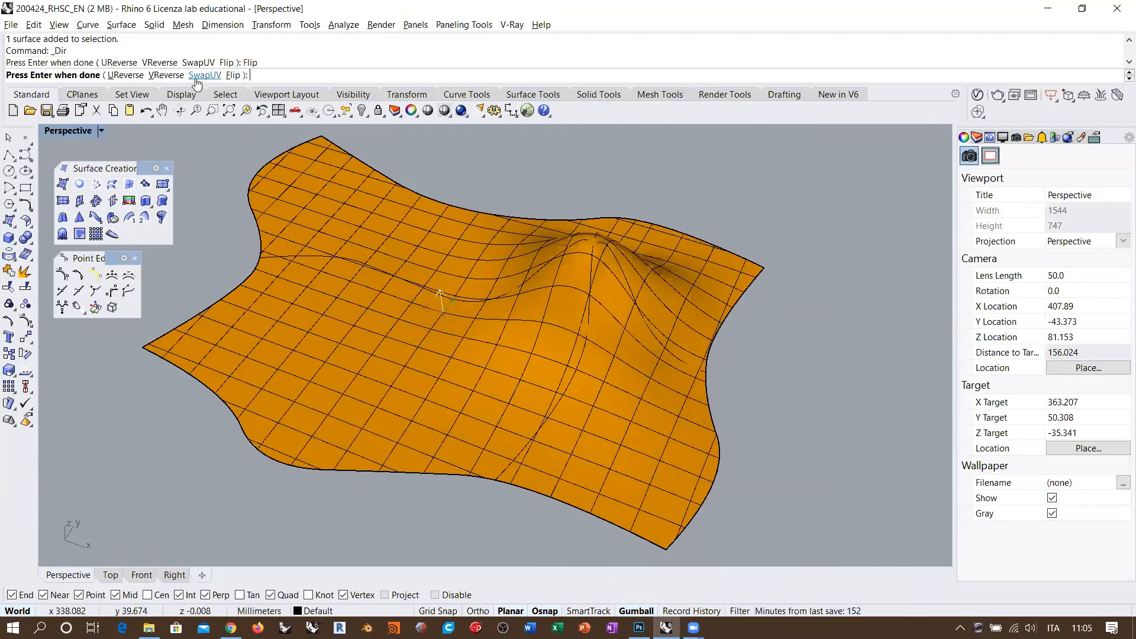
pyautogui.click(125, 76)
pyautogui.rightClick(412, 388)
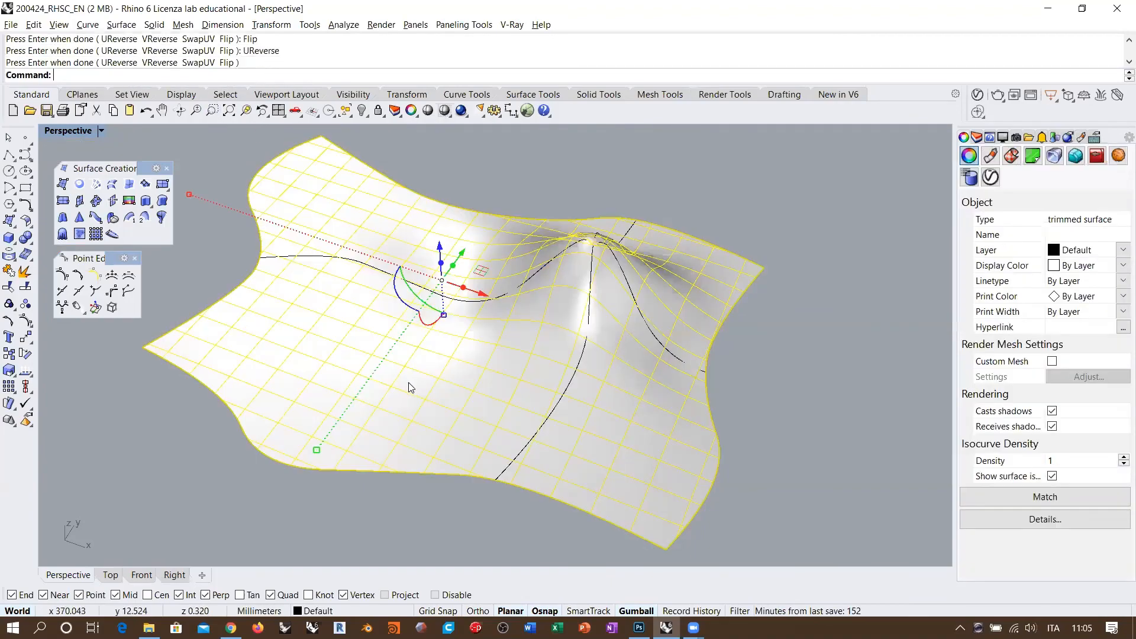